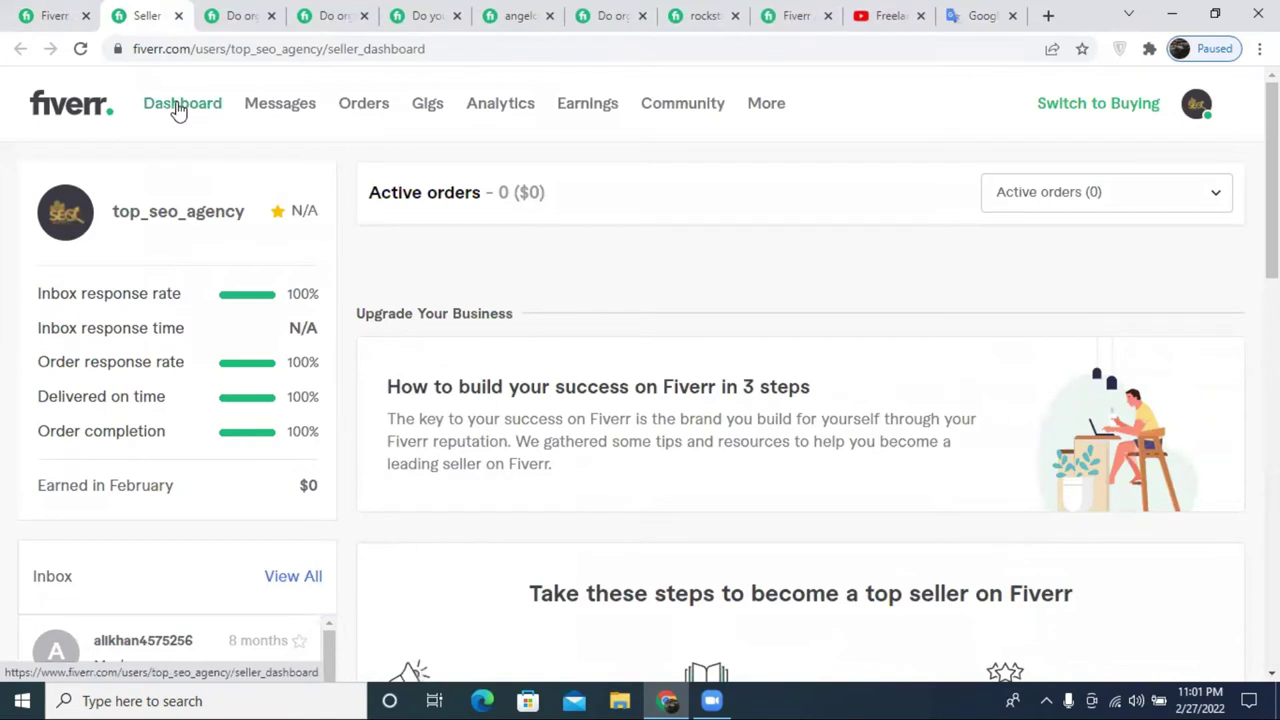
- Switch the account from selling to buying mode and open the form for posting a buyer request
{"action": "left_click", "coordinate": [178, 110]}
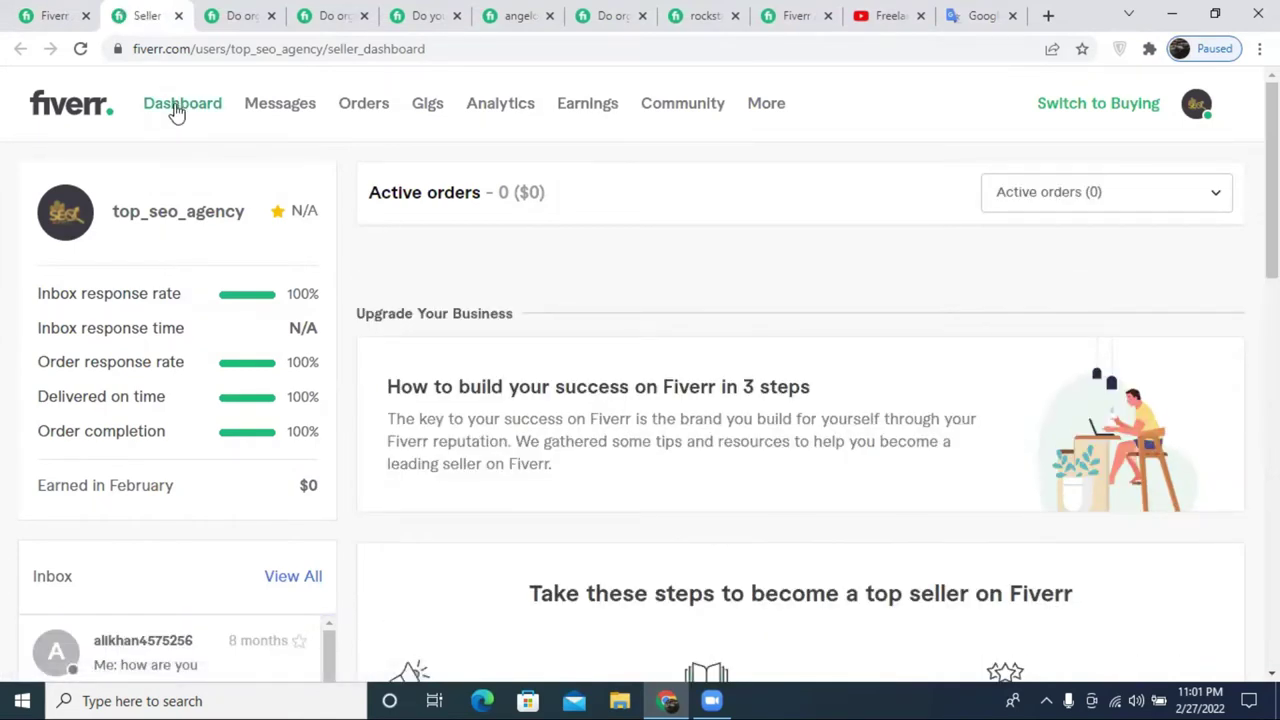
{"action": "left_click", "coordinate": [72, 108]}
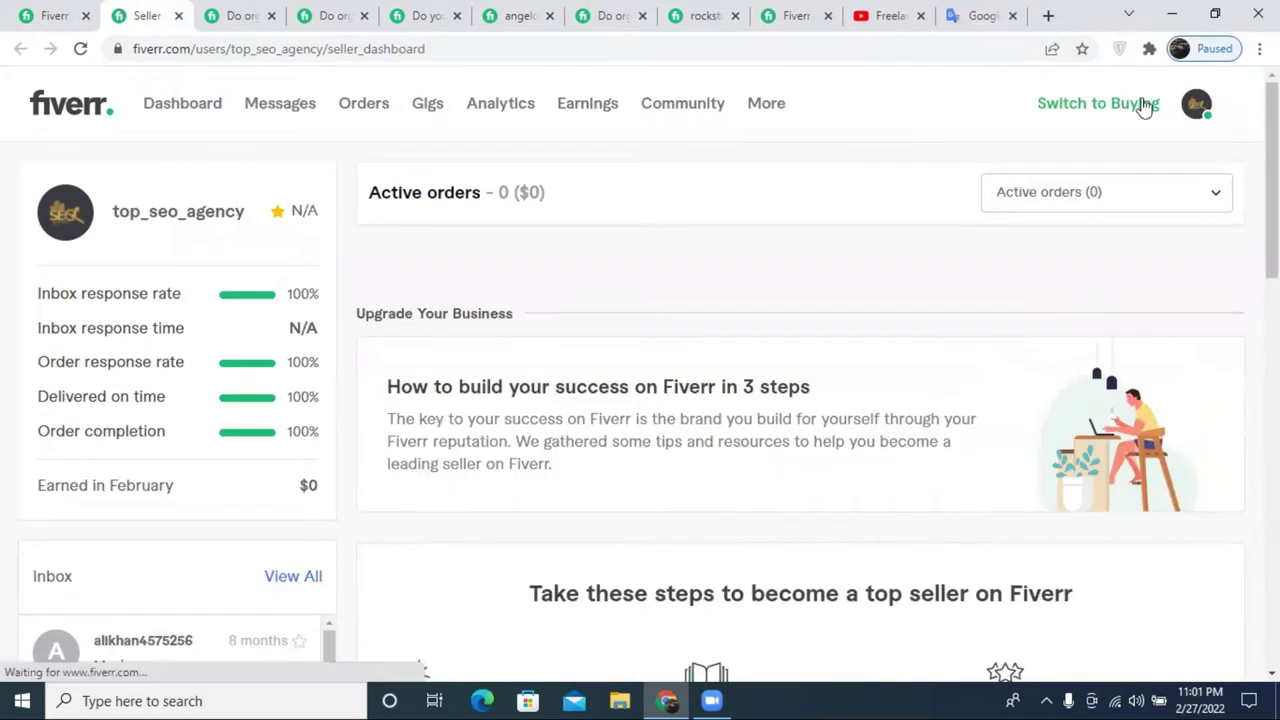
{"action": "left_click", "coordinate": [1076, 104]}
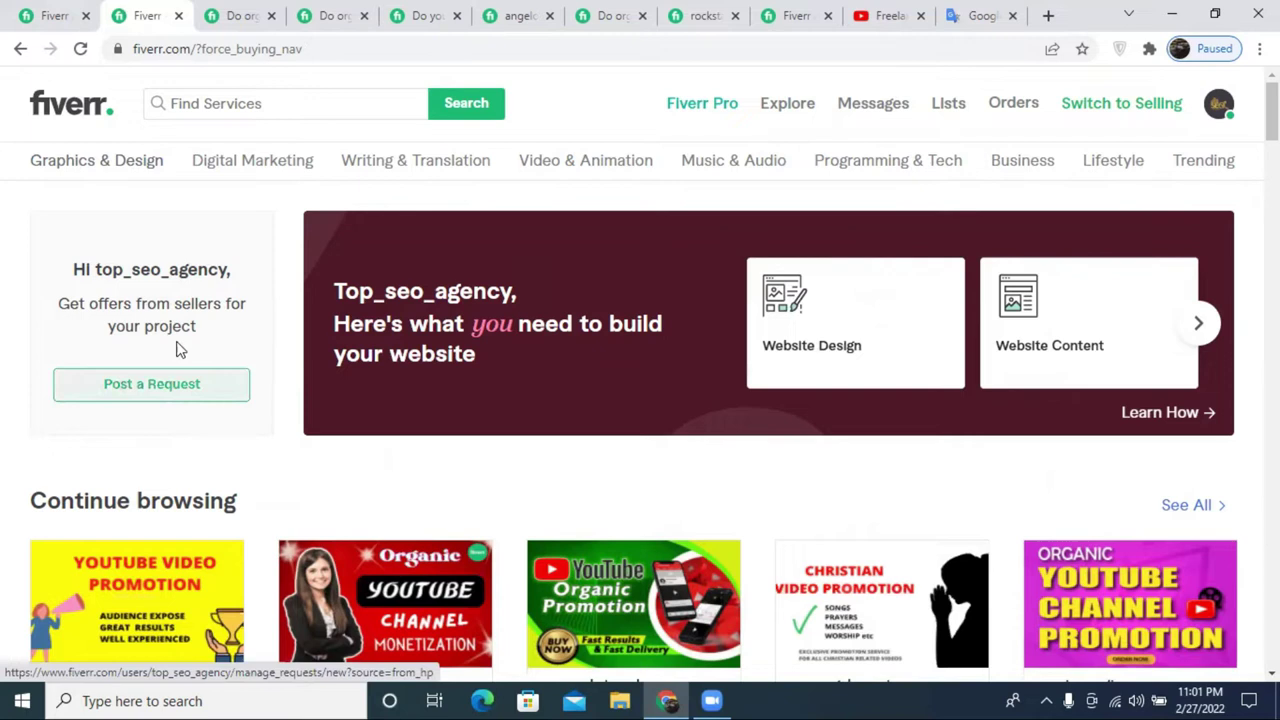
{"action": "left_click", "coordinate": [163, 390]}
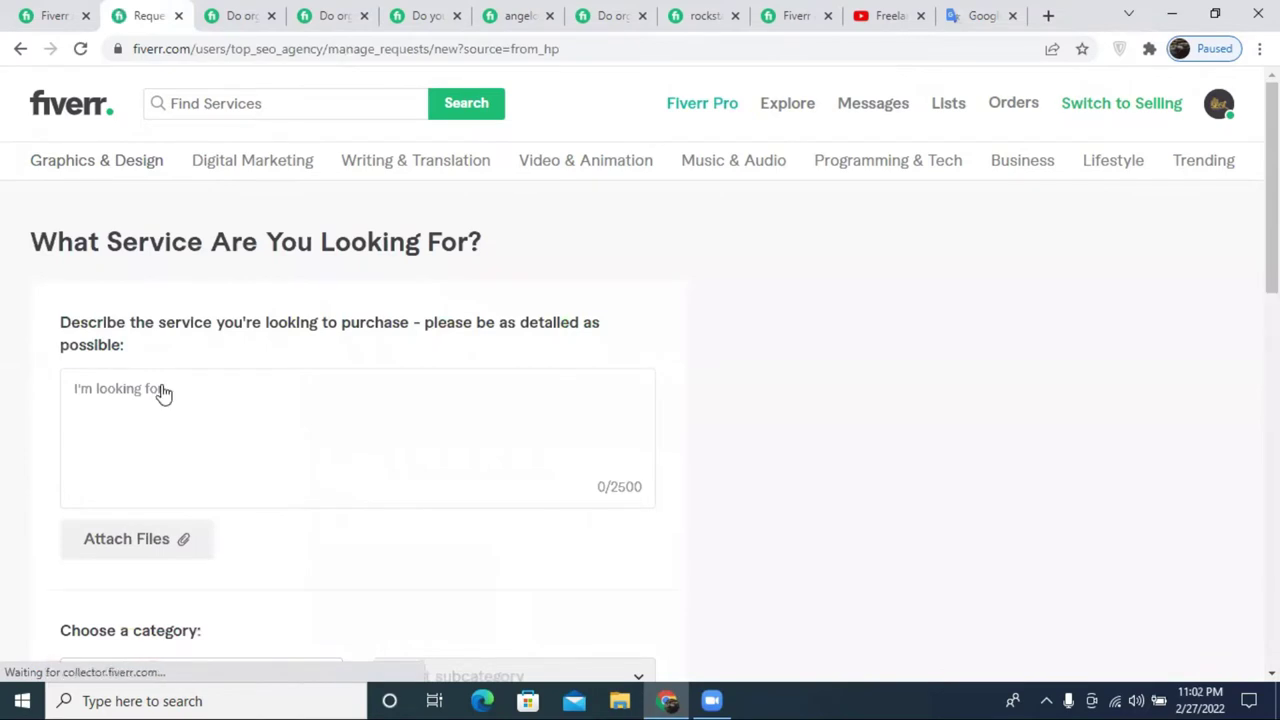
- Examine the request form's description, category, delivery time and budget fields
{"action": "left_click", "coordinate": [166, 390]}
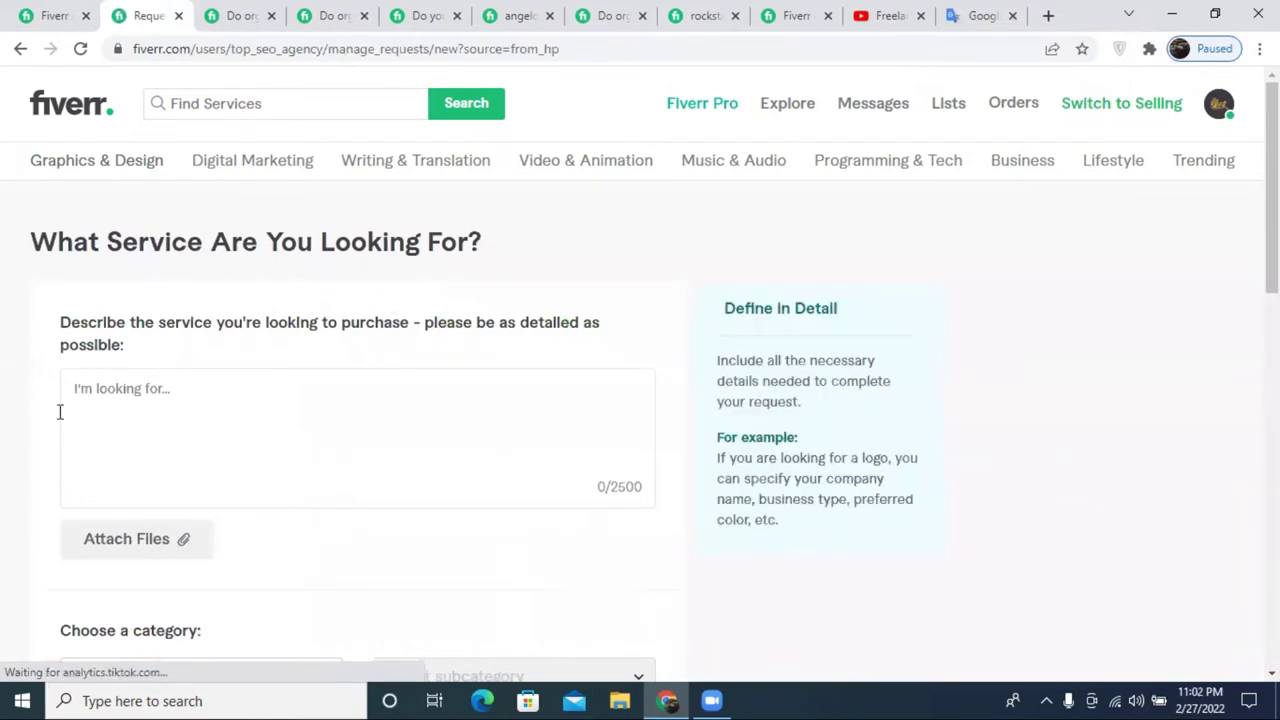
{"action": "left_click", "coordinate": [127, 255]}
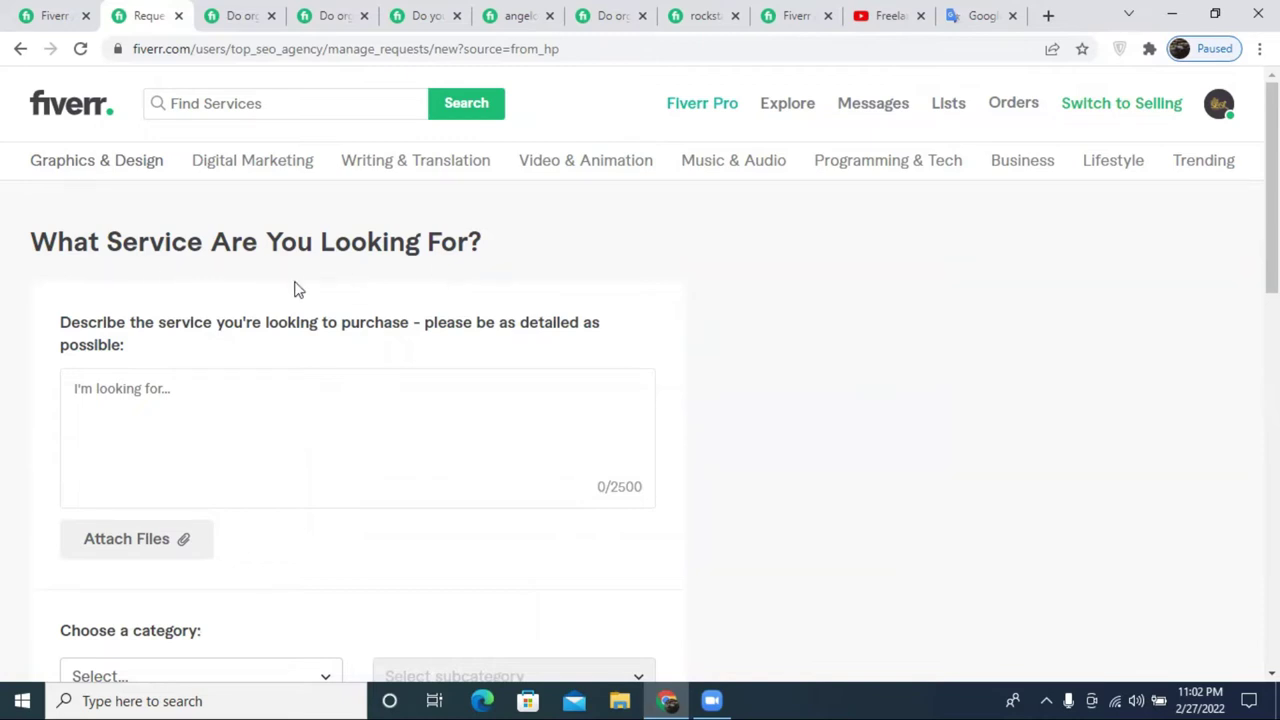
{"action": "scroll", "coordinate": [150, 300], "scroll_direction": "down", "scroll_amount": 1}
{"action": "left_click", "coordinate": [137, 305]}
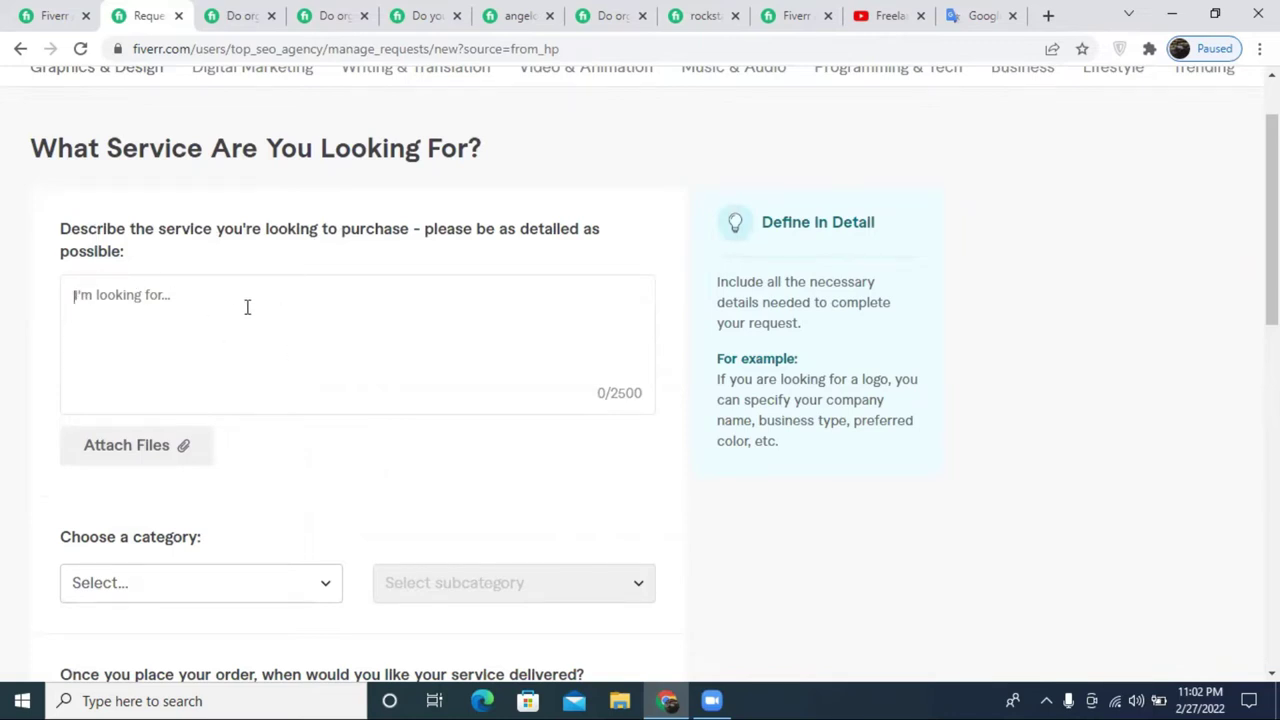
{"action": "scroll", "coordinate": [249, 312], "scroll_direction": "down", "scroll_amount": 2}
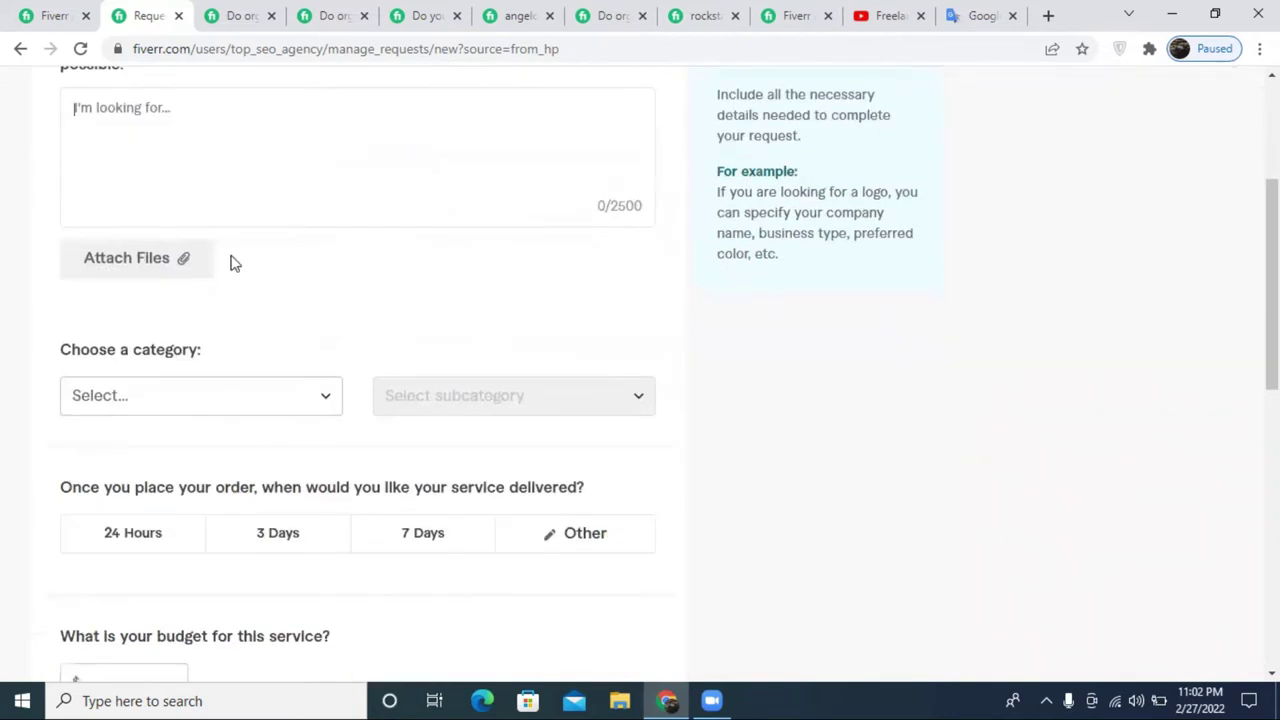
{"action": "scroll", "coordinate": [233, 263], "scroll_direction": "up", "scroll_amount": 2}
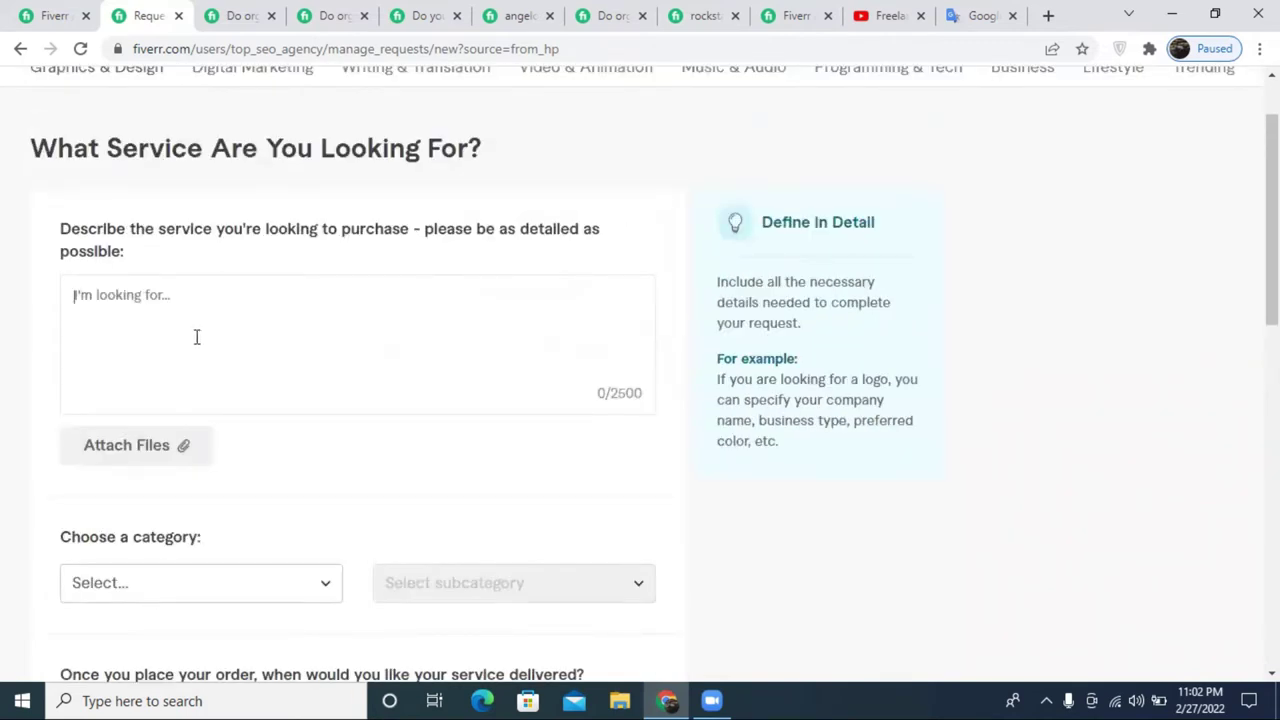
{"action": "scroll", "coordinate": [195, 340], "scroll_direction": "down", "scroll_amount": 1}
{"action": "scroll", "coordinate": [250, 345], "scroll_direction": "down", "scroll_amount": 2}
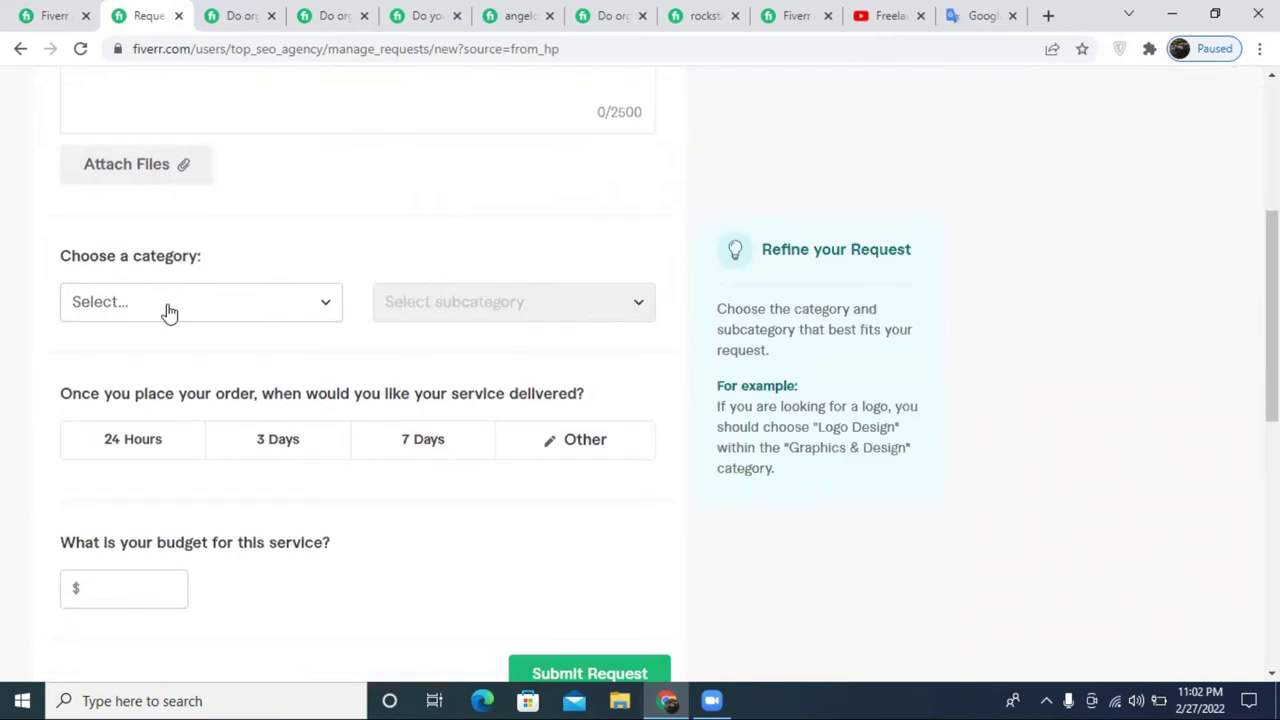
- Set the buyer request's category to Digital Marketing with the subcategory Video Marketing
{"action": "left_click", "coordinate": [174, 305]}
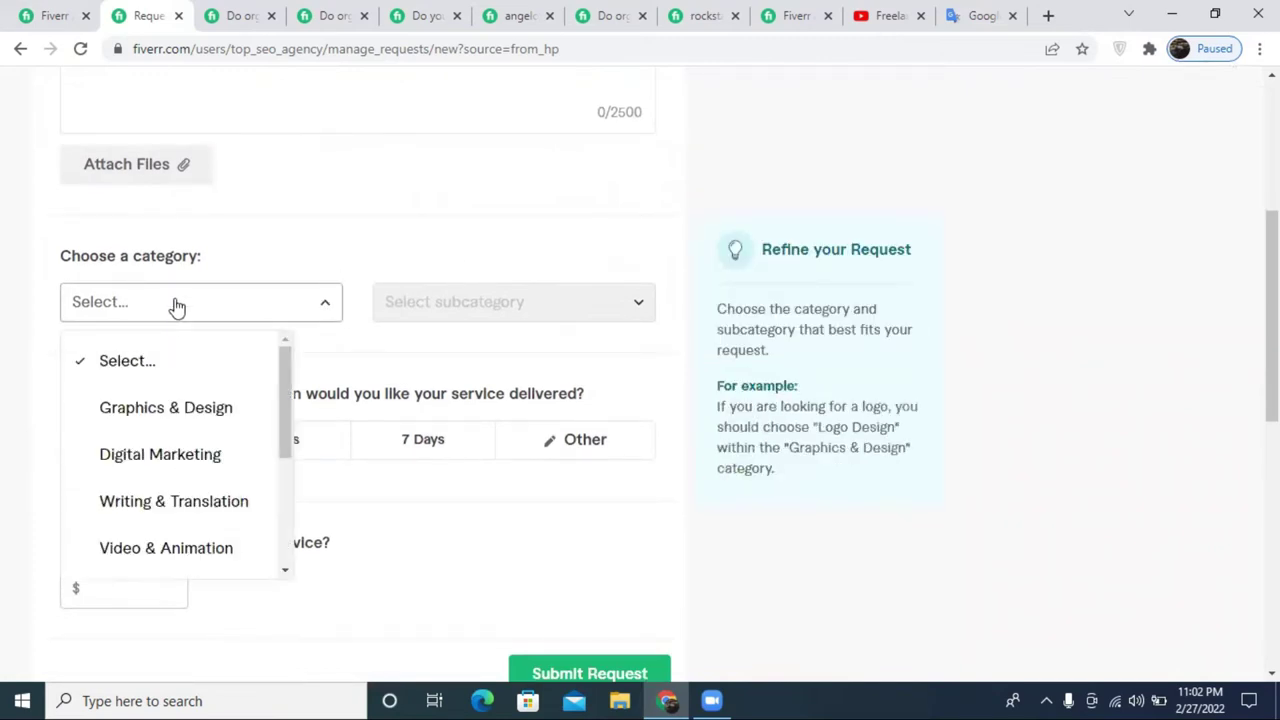
{"action": "left_click", "coordinate": [143, 458]}
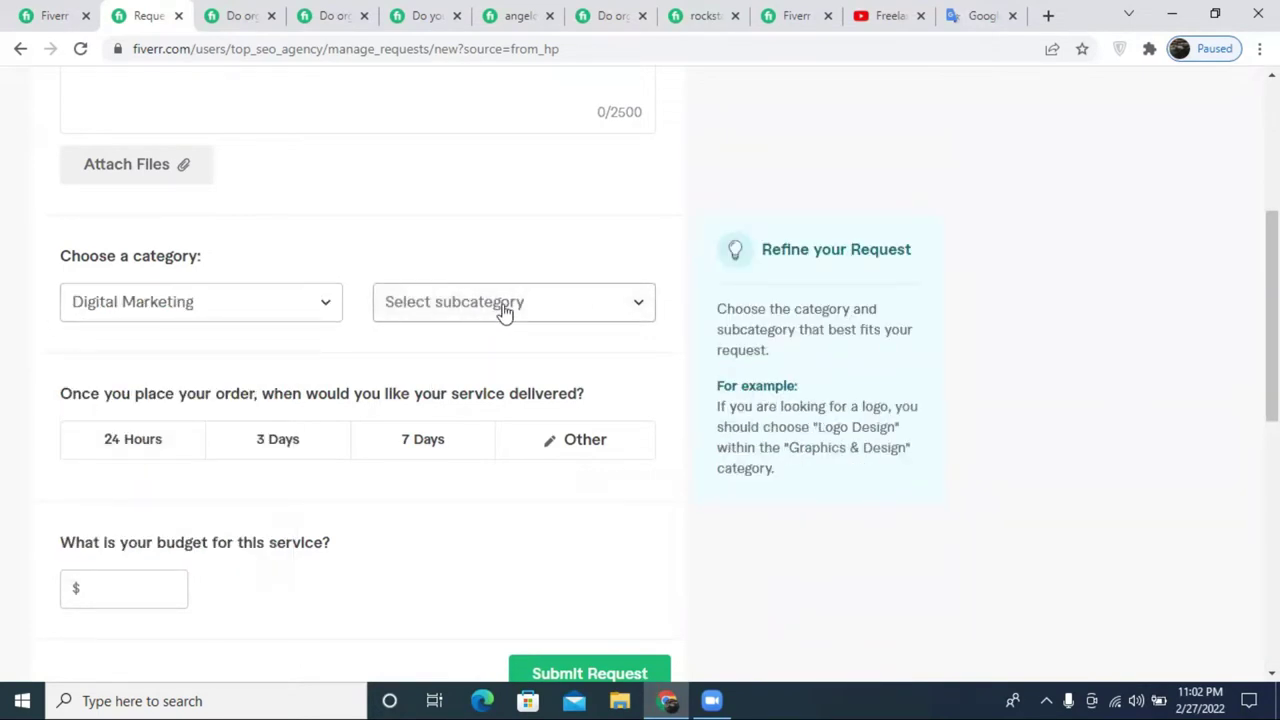
{"action": "left_click", "coordinate": [504, 312]}
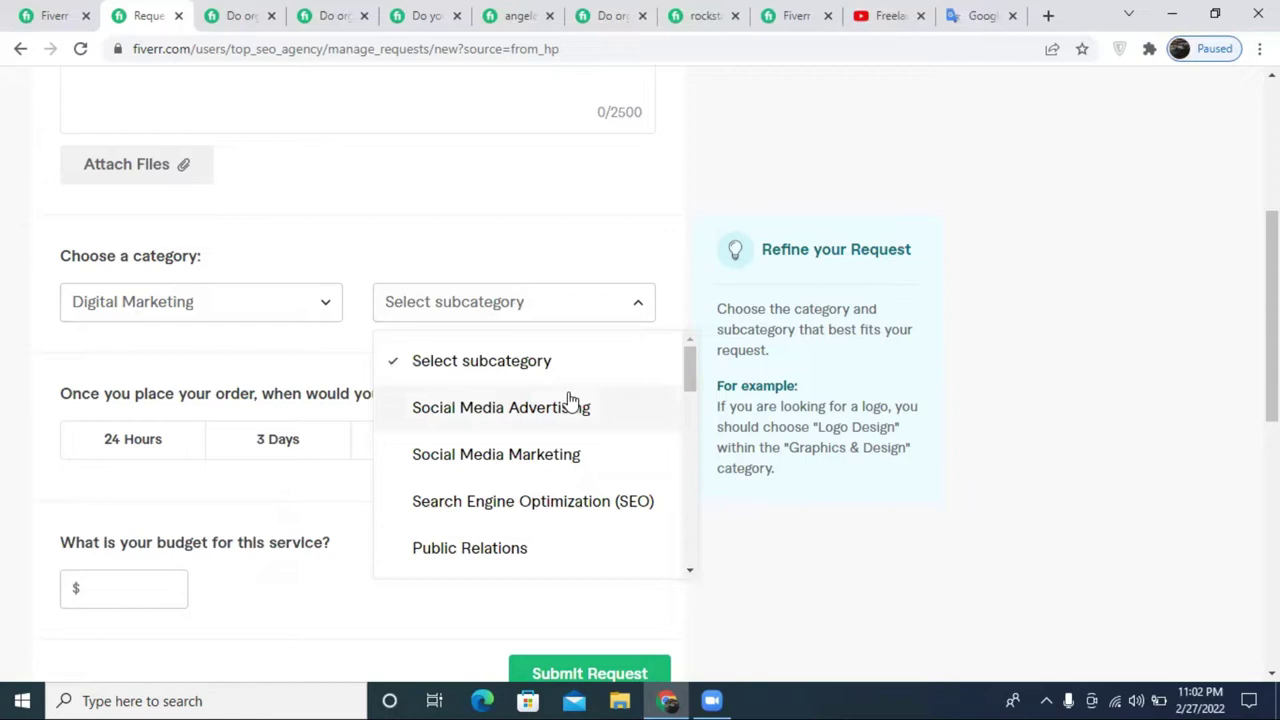
{"action": "scroll", "coordinate": [568, 402], "scroll_direction": "down", "scroll_amount": 4}
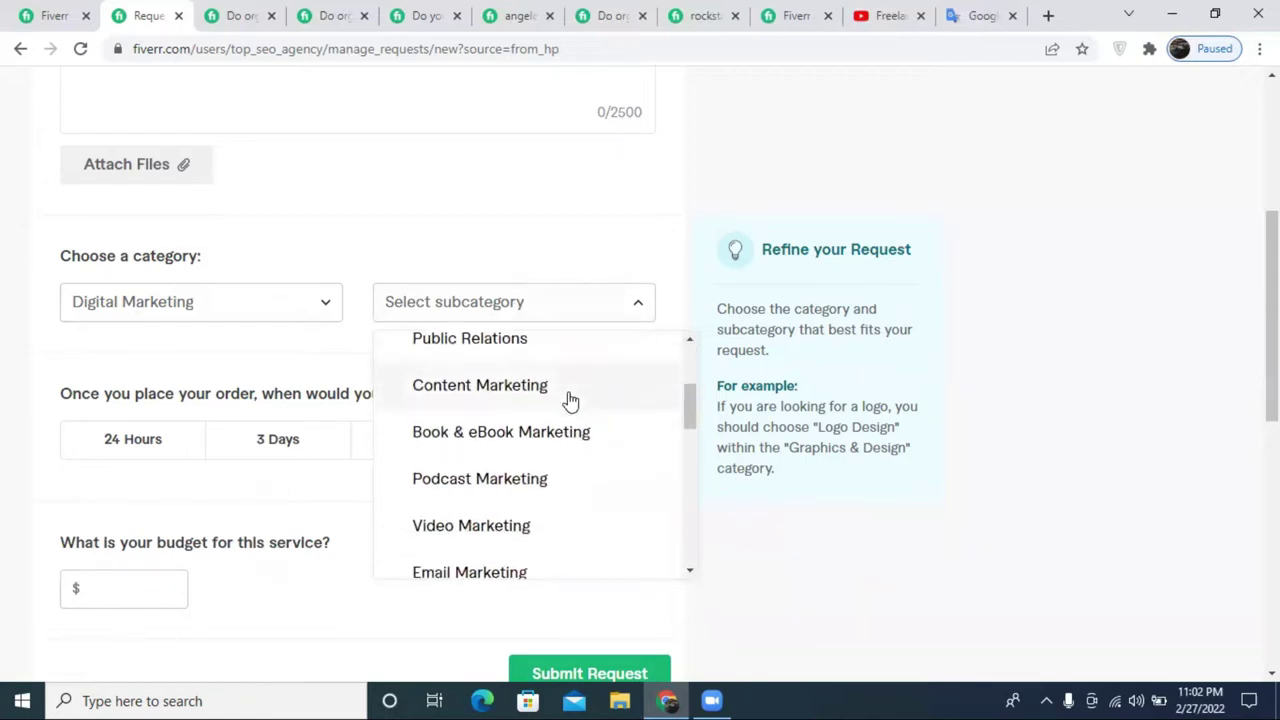
{"action": "scroll", "coordinate": [550, 405], "scroll_direction": "up", "scroll_amount": 2}
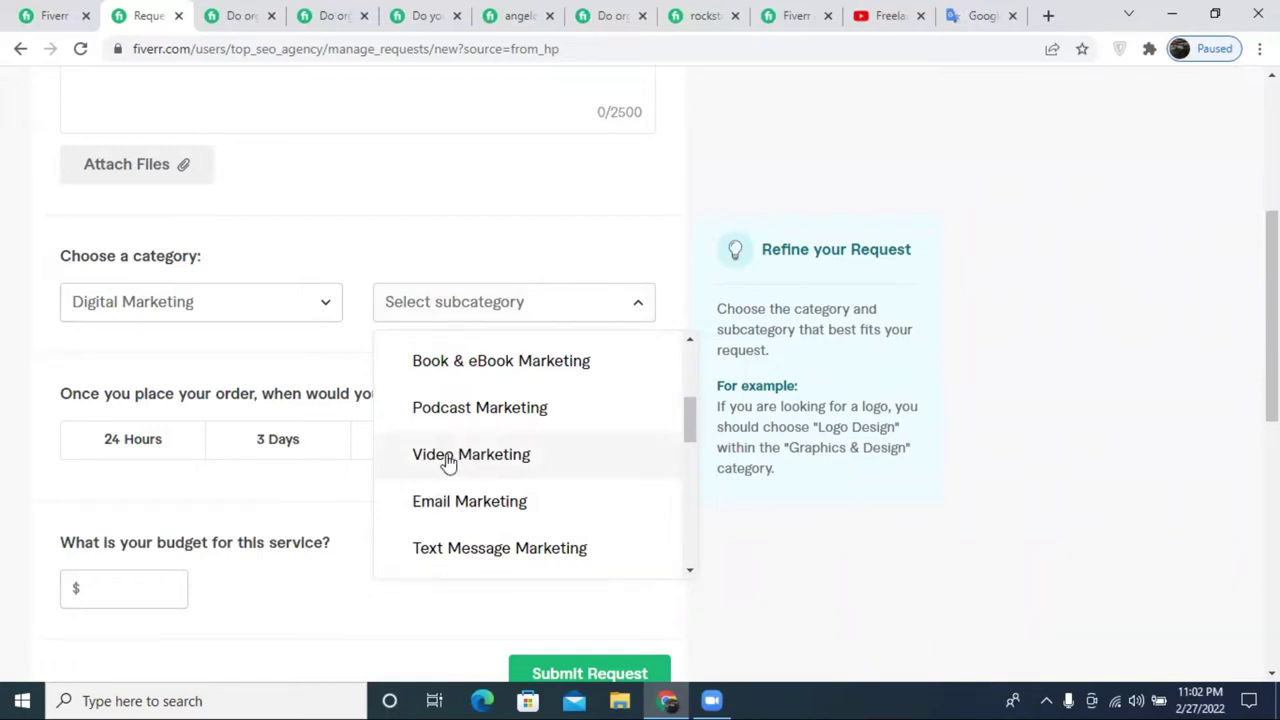
{"action": "left_click", "coordinate": [509, 455]}
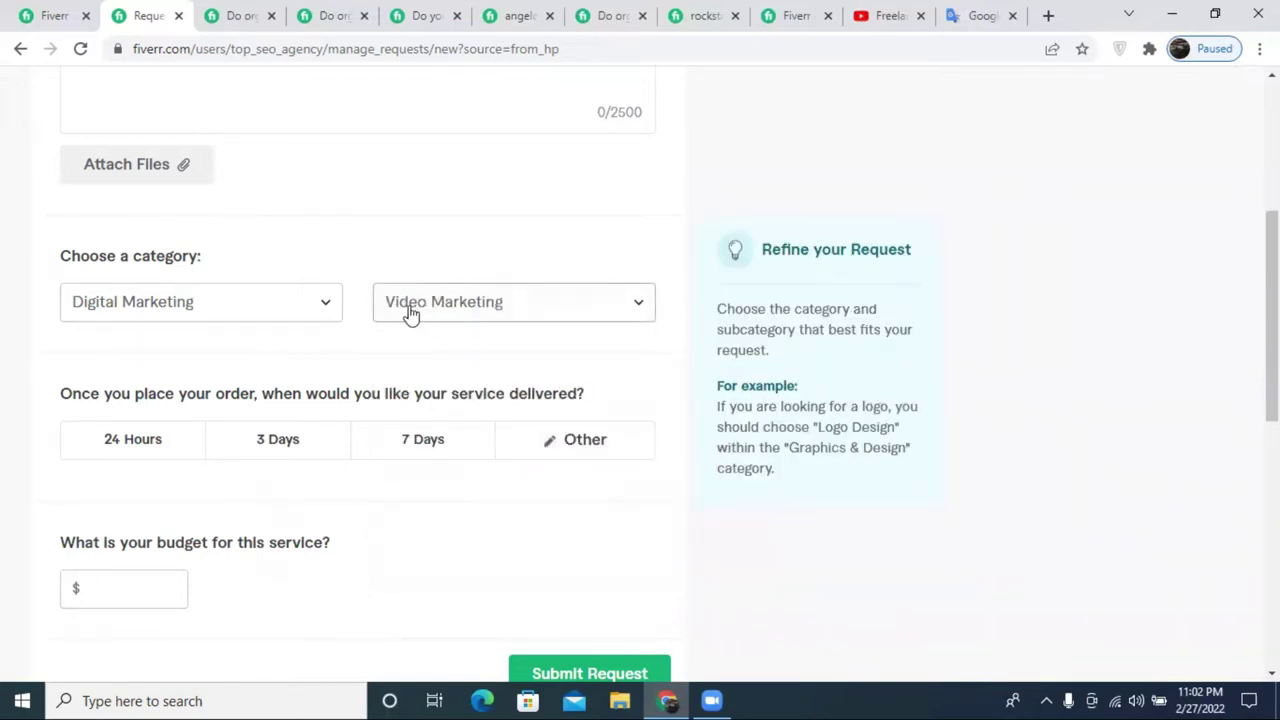
- Review the request form from description to submission, including the subcategory options around Video Marketing
{"action": "scroll", "coordinate": [195, 356], "scroll_direction": "up", "scroll_amount": 3}
{"action": "scroll", "coordinate": [150, 250], "scroll_direction": "down", "scroll_amount": 2}
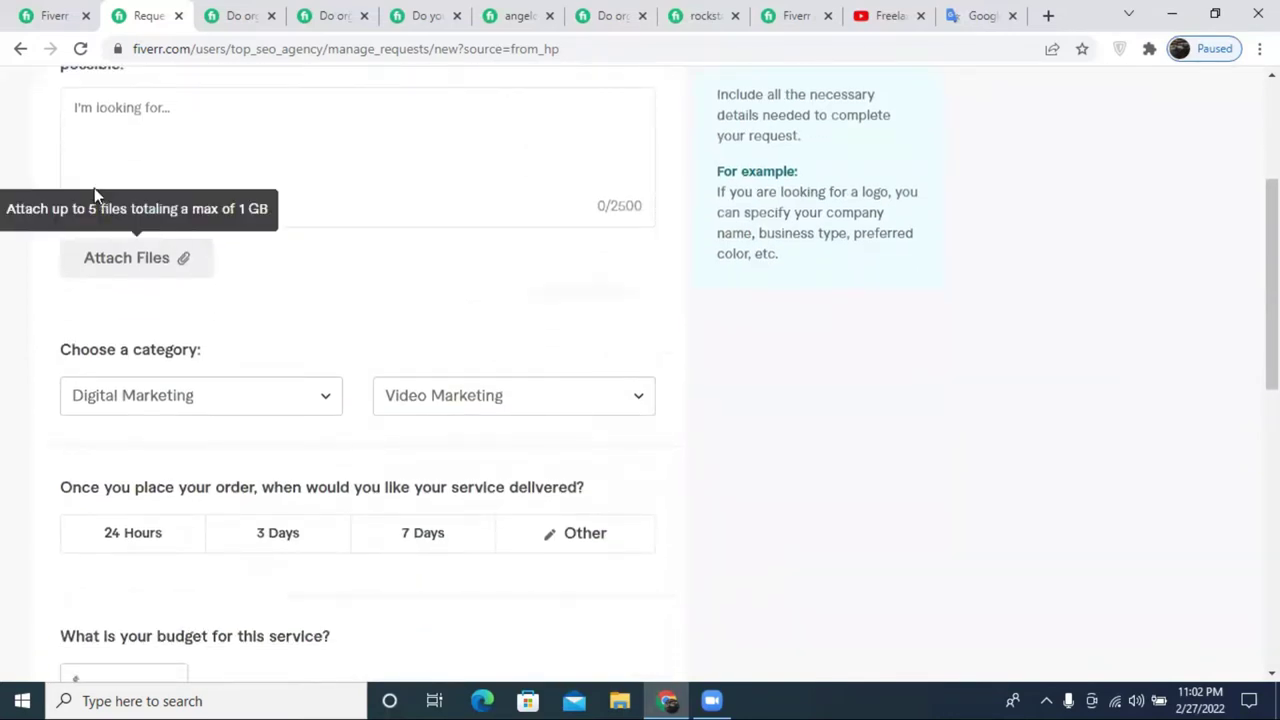
{"action": "scroll", "coordinate": [580, 400], "scroll_direction": "down", "scroll_amount": 4}
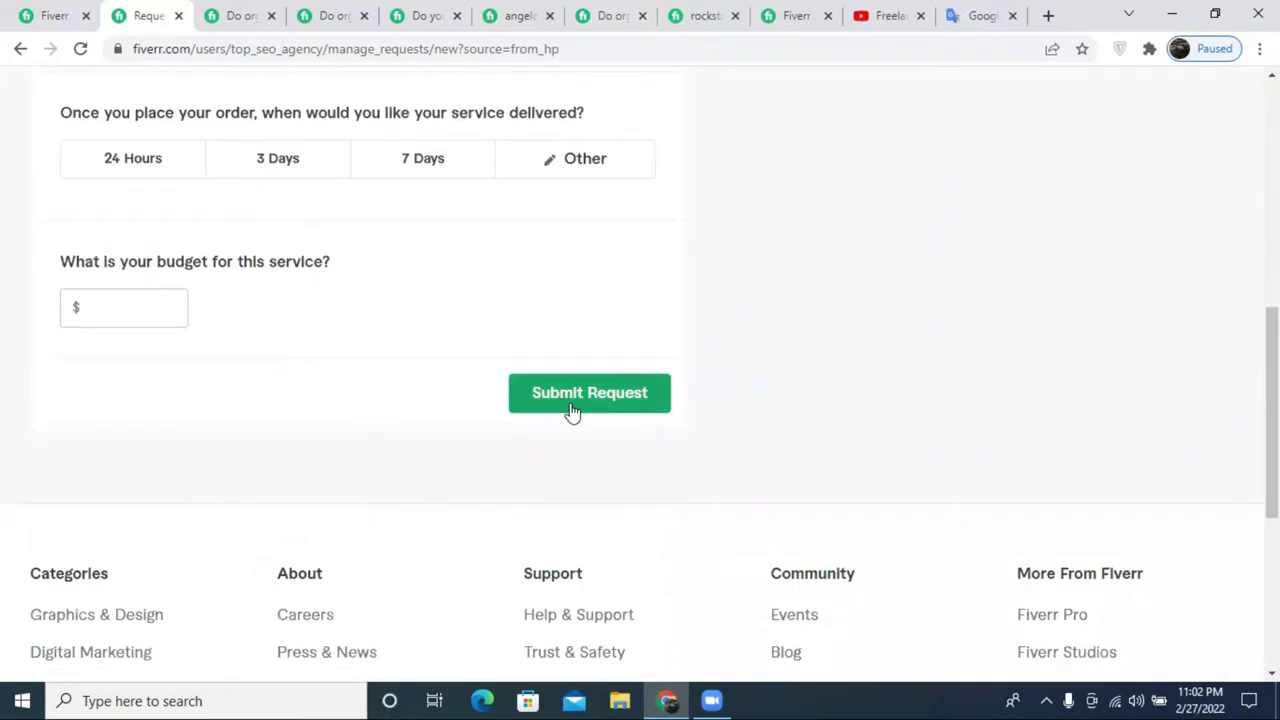
{"action": "scroll", "coordinate": [580, 405], "scroll_direction": "up", "scroll_amount": 3}
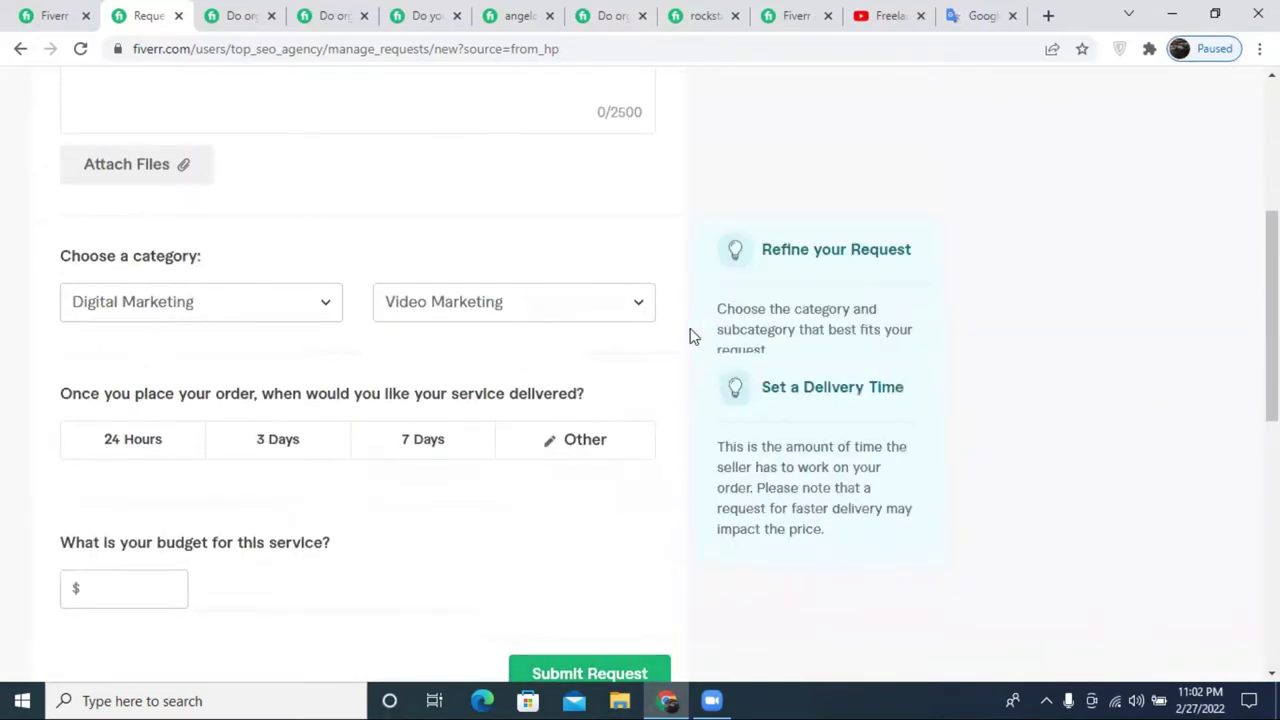
{"action": "left_click", "coordinate": [231, 15]}
{"action": "left_click", "coordinate": [168, 12]}
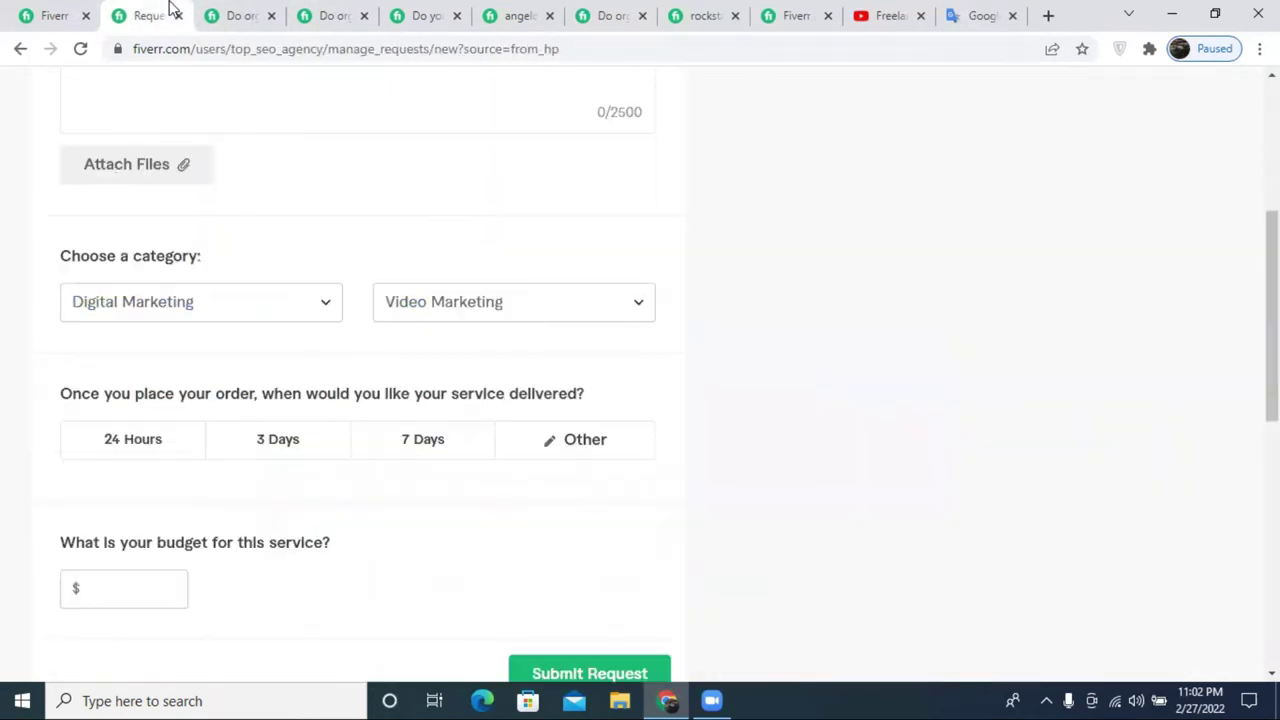
{"action": "scroll", "coordinate": [490, 335], "scroll_direction": "down", "scroll_amount": 2}
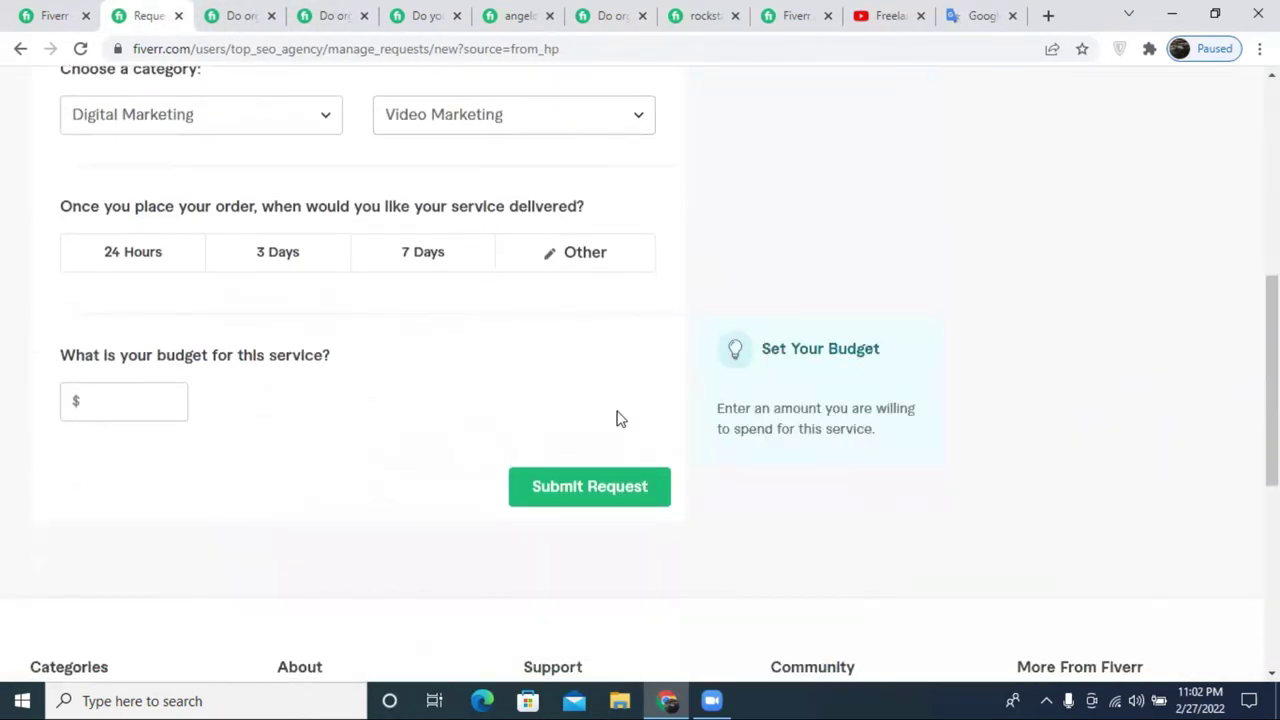
{"action": "scroll", "coordinate": [618, 443], "scroll_direction": "up", "scroll_amount": 2}
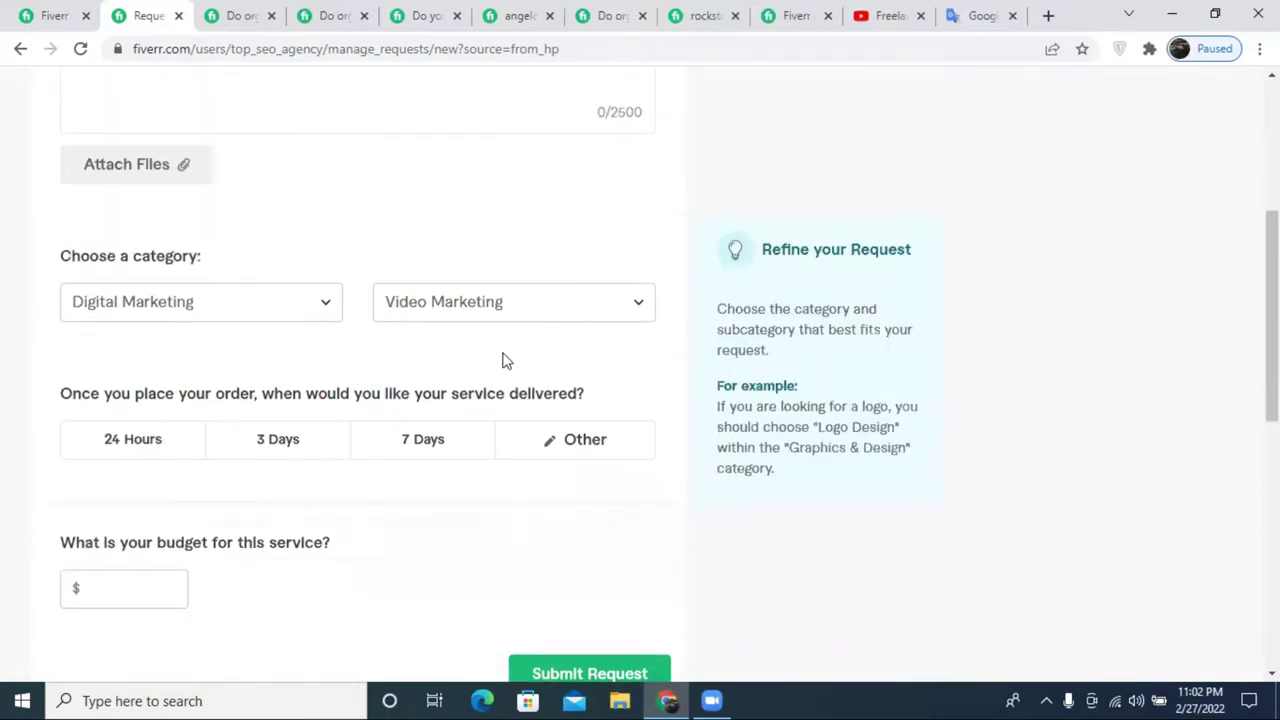
{"action": "left_click", "coordinate": [463, 301]}
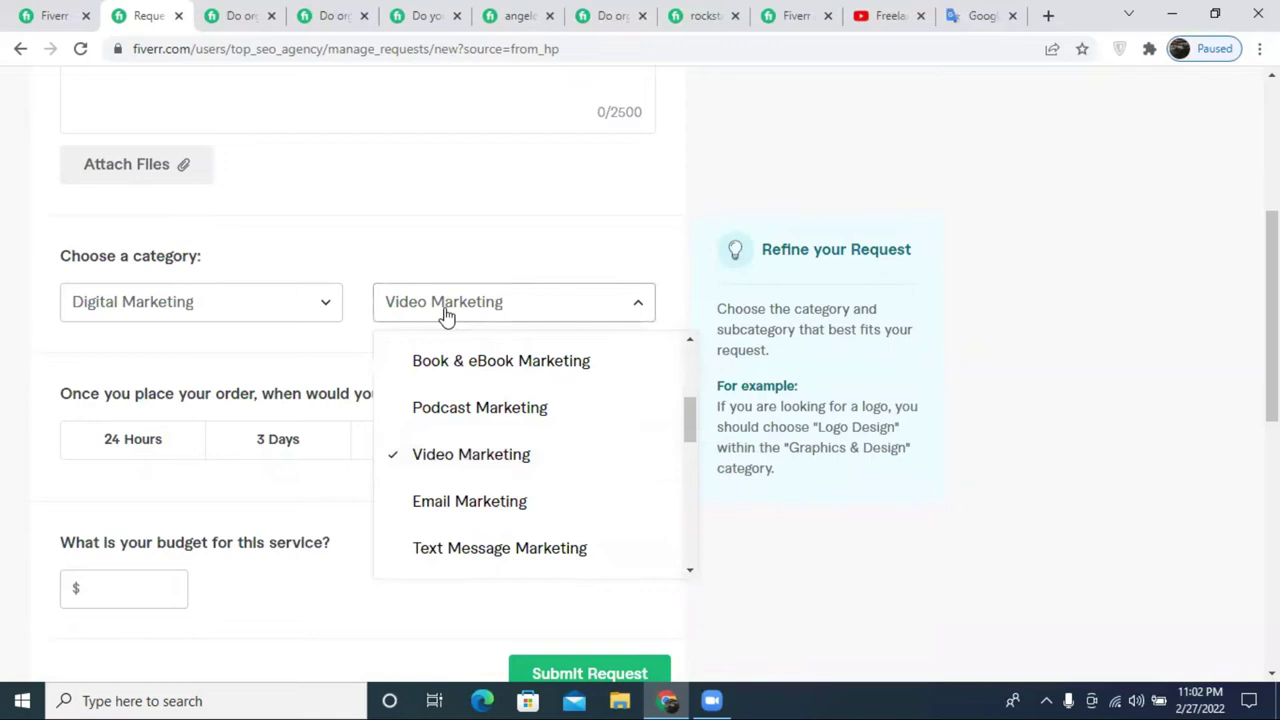
{"action": "left_click", "coordinate": [434, 258]}
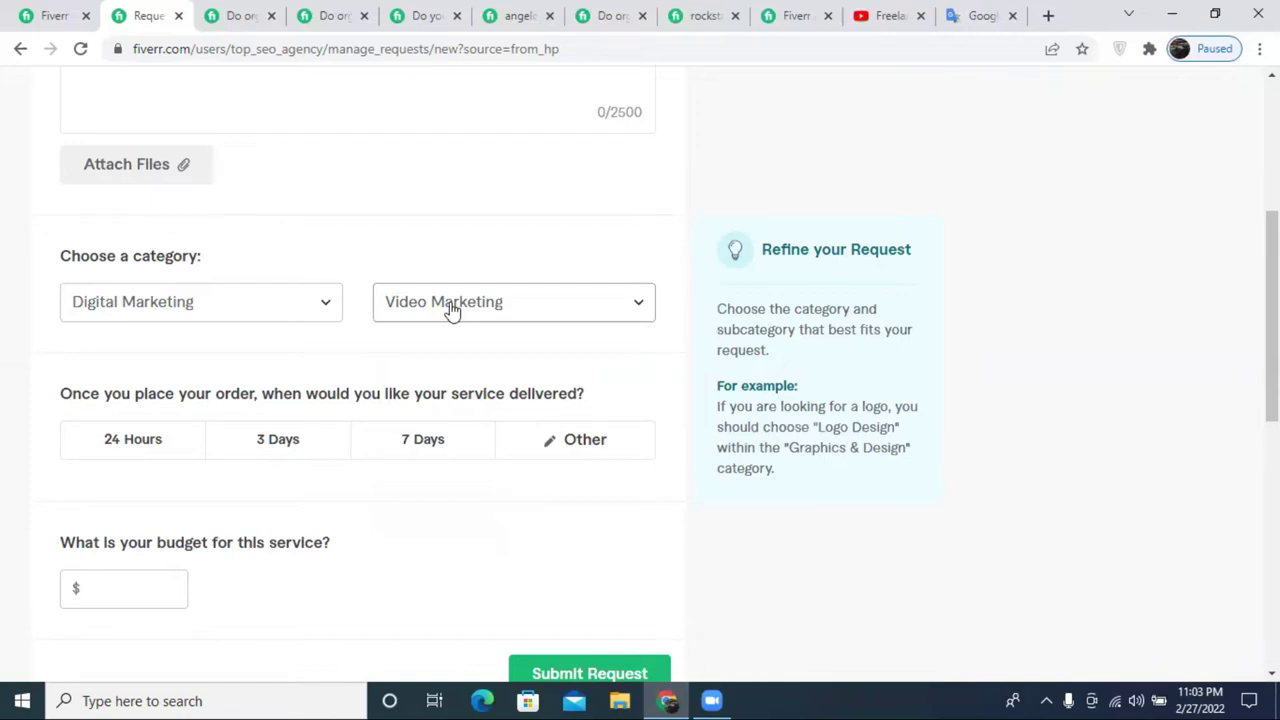
- Leave the unsubmitted request form, return to the seller dashboard and close its browser tab
{"action": "scroll", "coordinate": [468, 322], "scroll_direction": "up", "scroll_amount": 4}
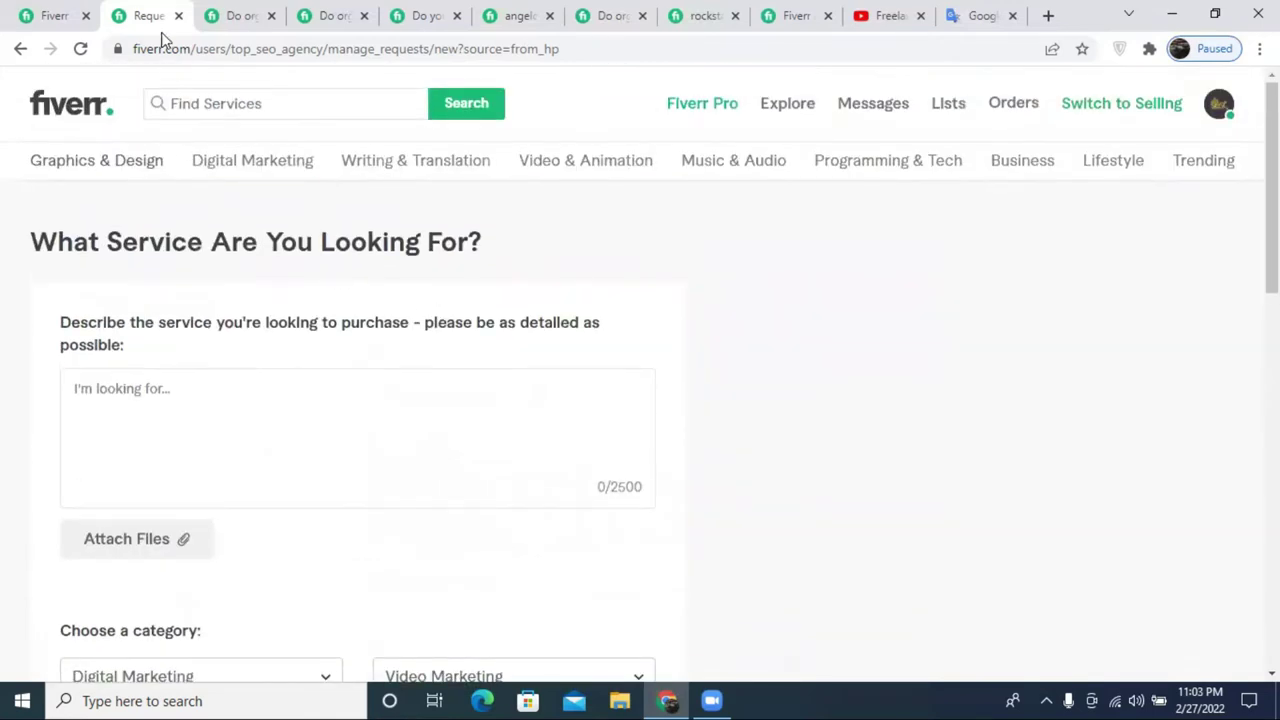
{"action": "left_click", "coordinate": [20, 52]}
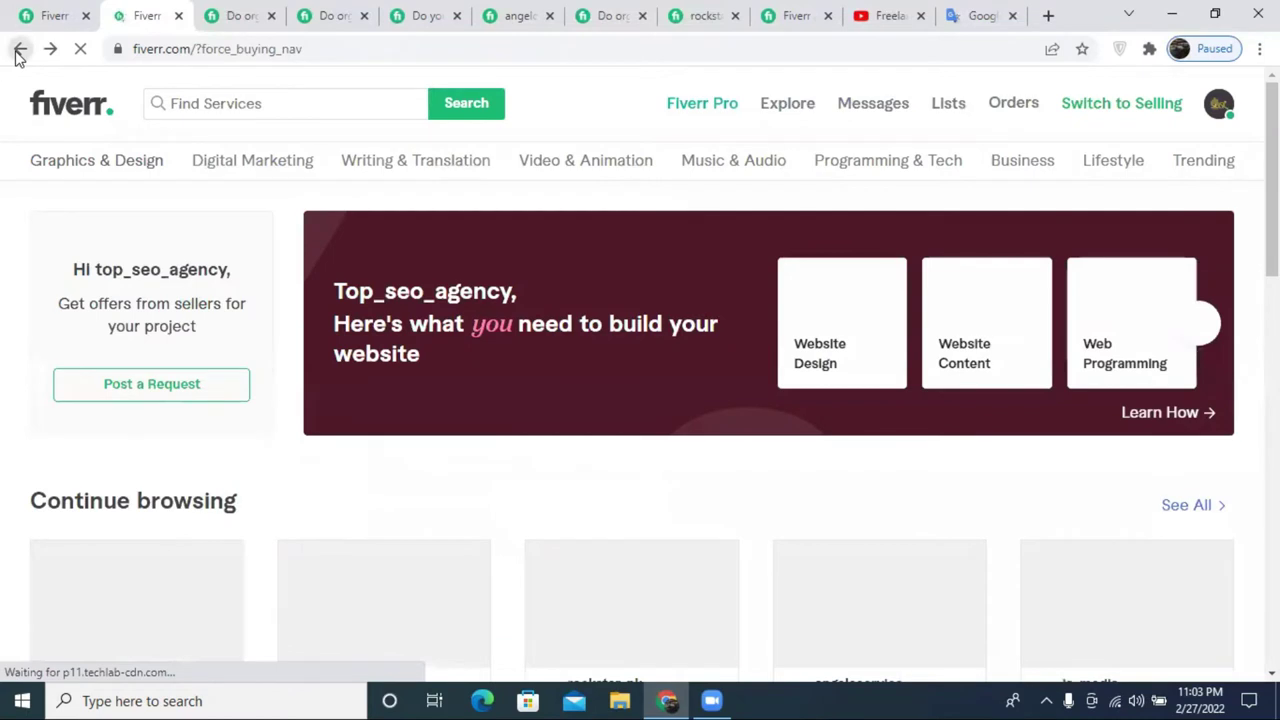
{"action": "left_click", "coordinate": [18, 50]}
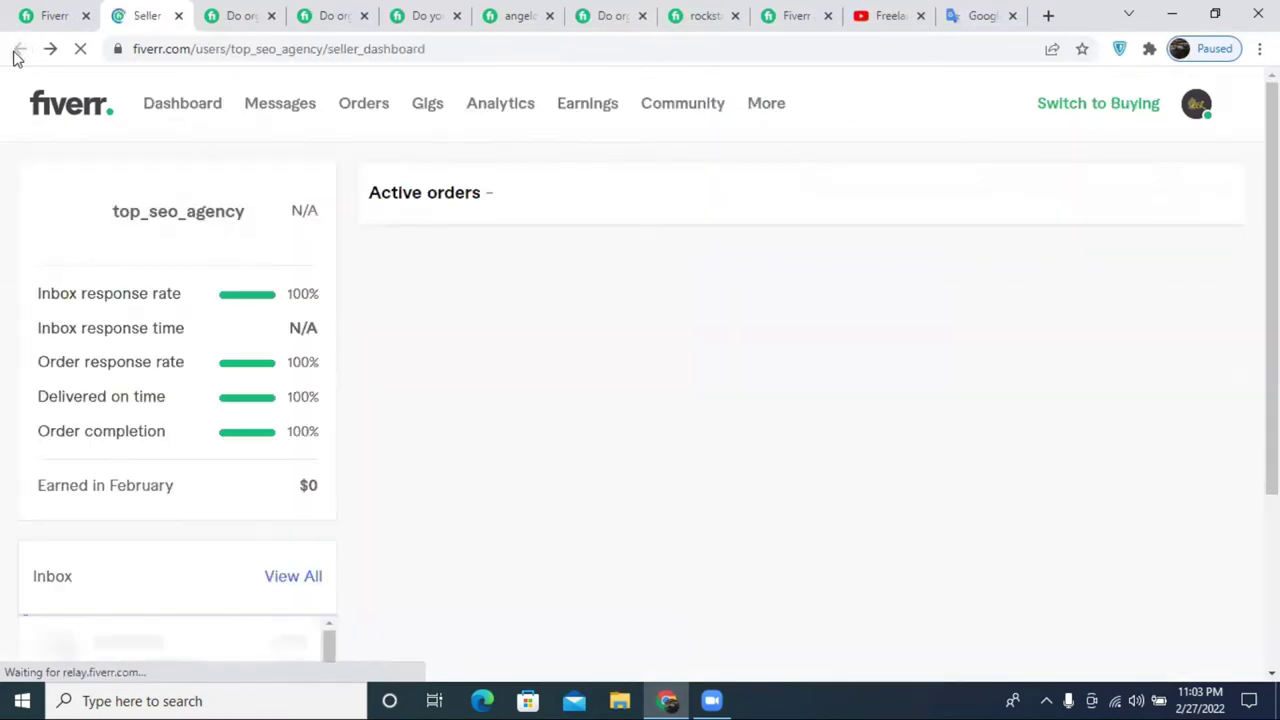
{"action": "left_click", "coordinate": [179, 15]}
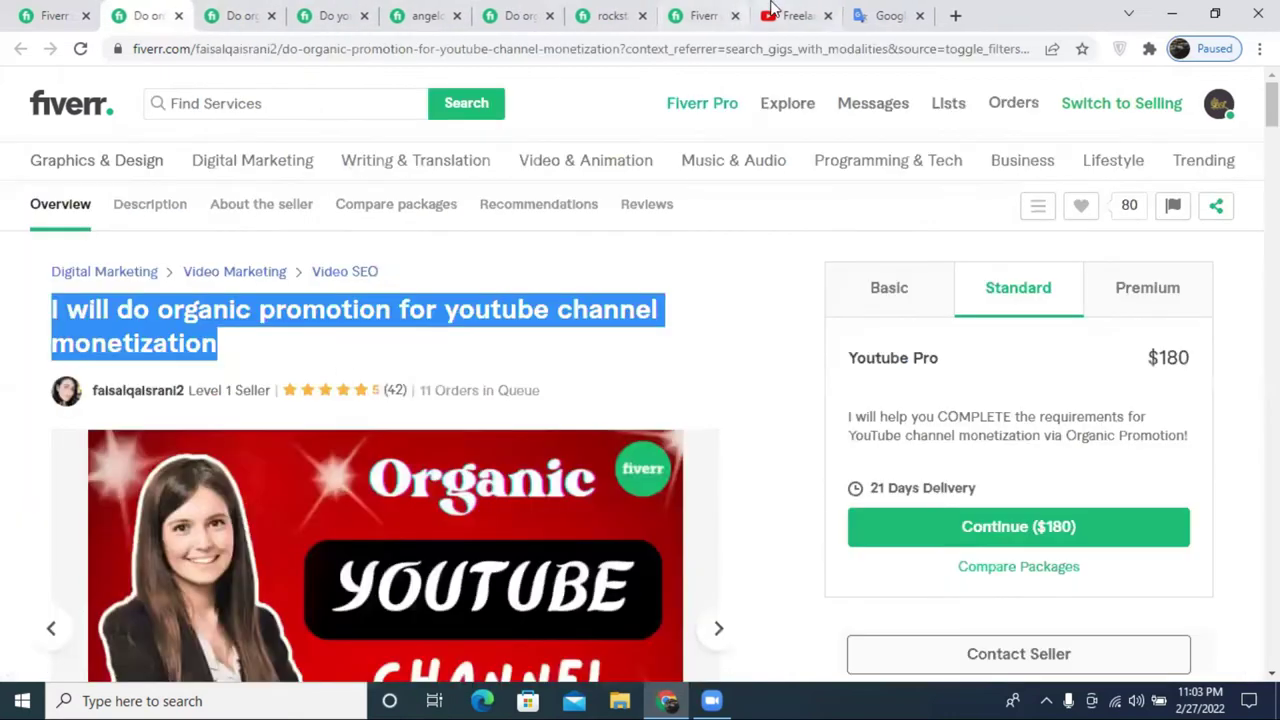
- Return to the new gig draft and apply the suggested category Digital Marketing > Video Marketing
{"action": "left_click", "coordinate": [700, 15]}
{"action": "left_click", "coordinate": [655, 12]}
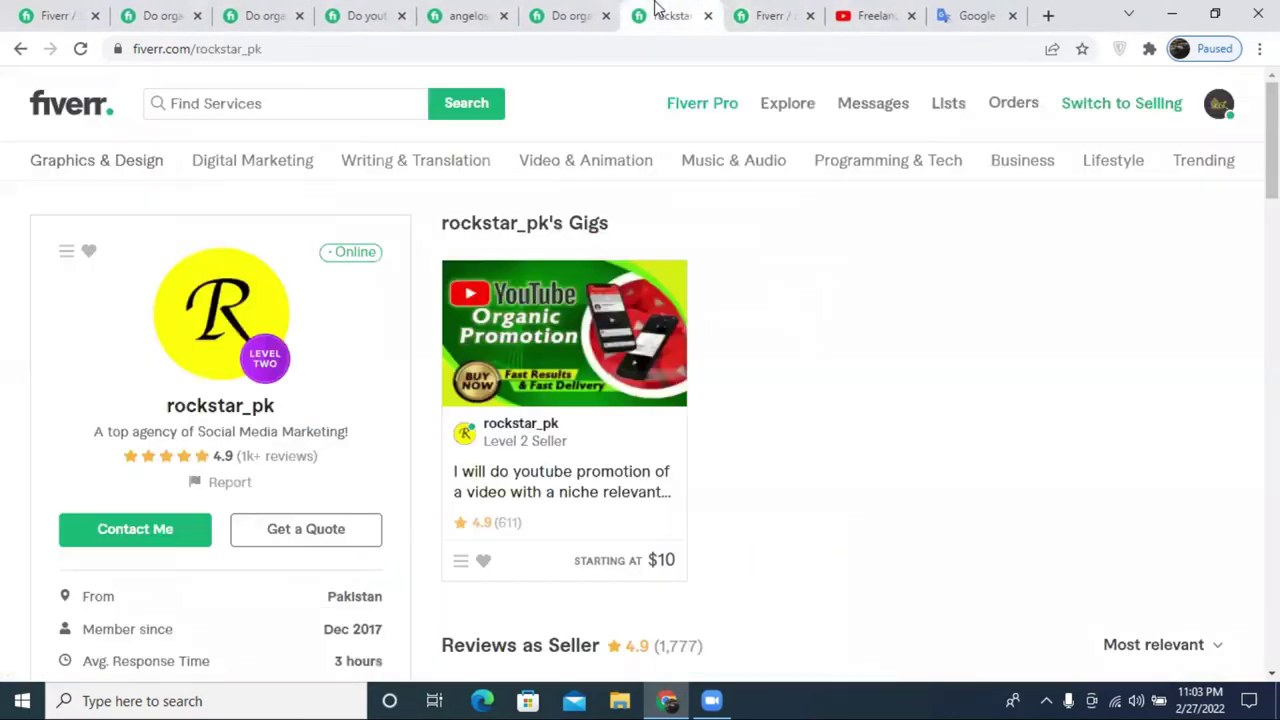
{"action": "left_click", "coordinate": [568, 12]}
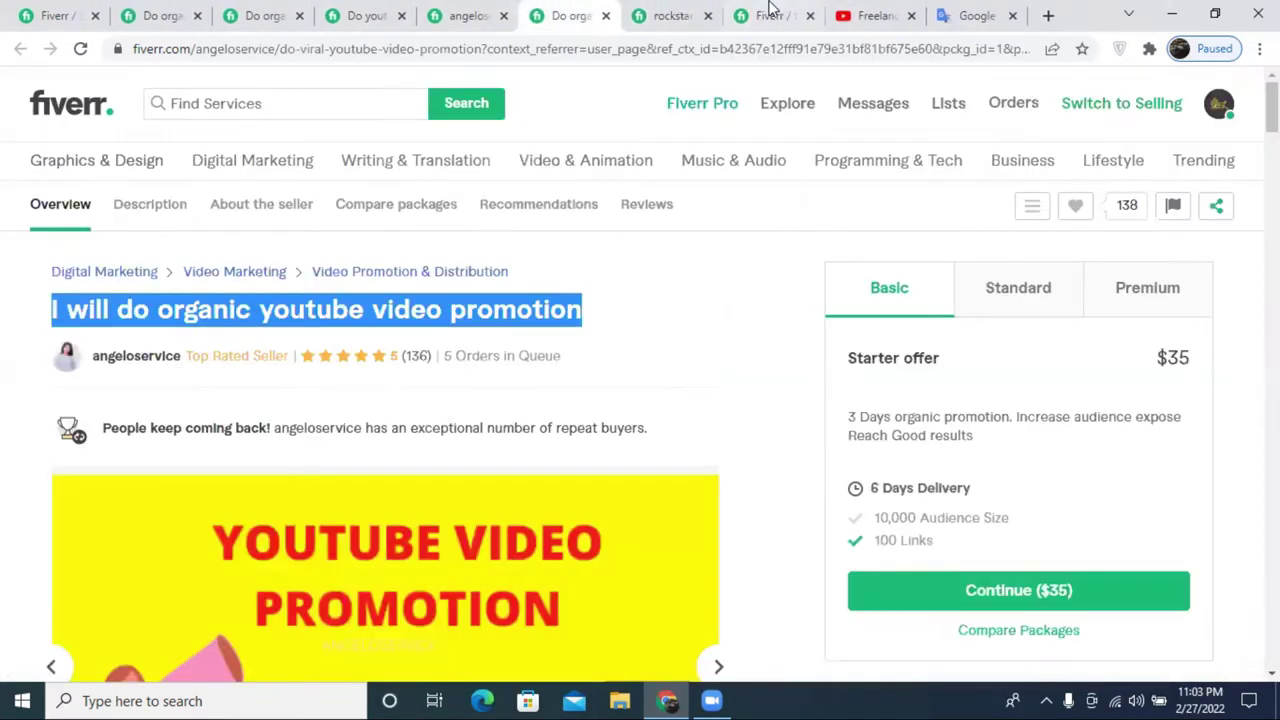
{"action": "left_click", "coordinate": [770, 12]}
{"action": "mouse_move", "coordinate": [686, 300]}
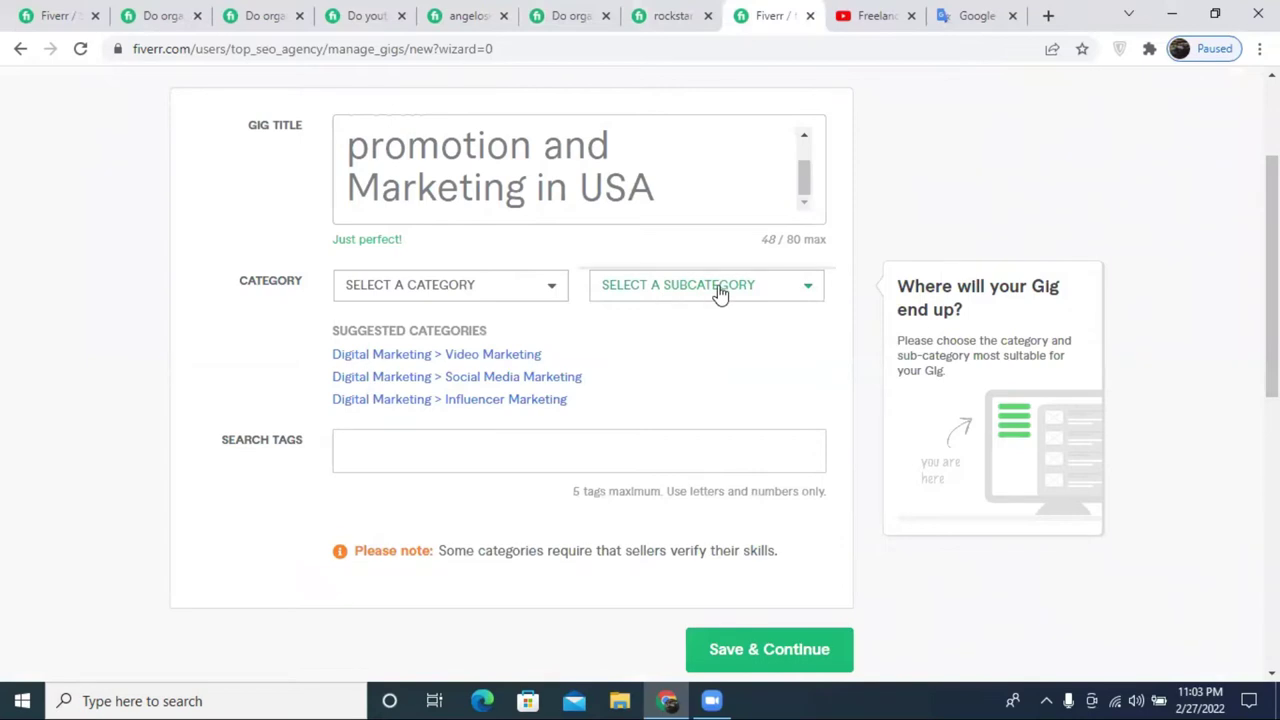
{"action": "left_click", "coordinate": [608, 350]}
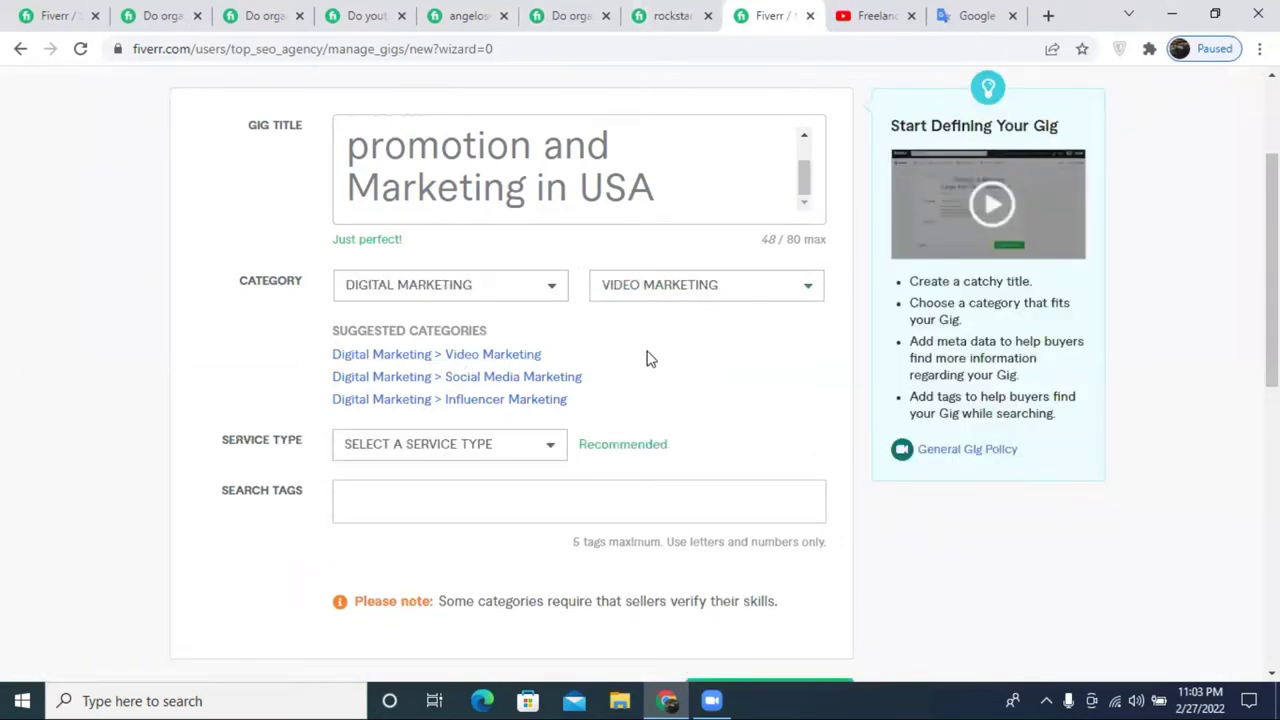
- Set the gig's service type to Video Promotion & Distribution
{"action": "scroll", "coordinate": [783, 378], "scroll_direction": "down", "scroll_amount": 1}
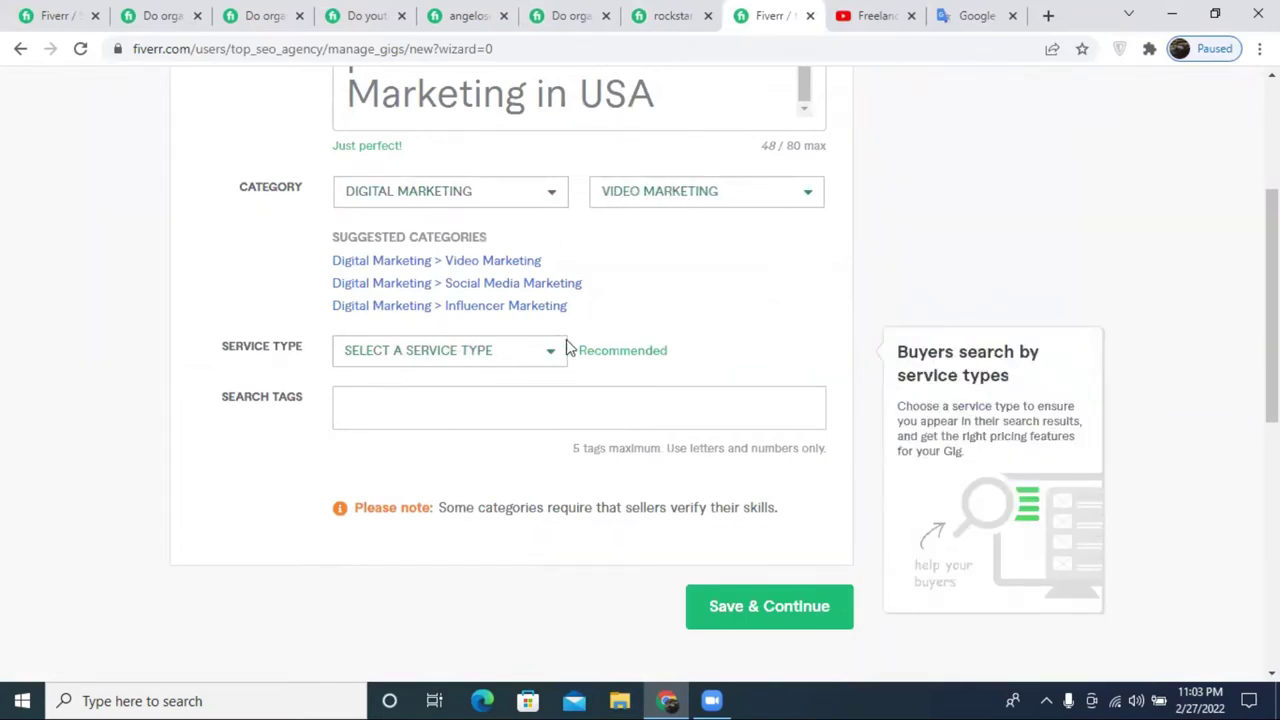
{"action": "left_click", "coordinate": [484, 351]}
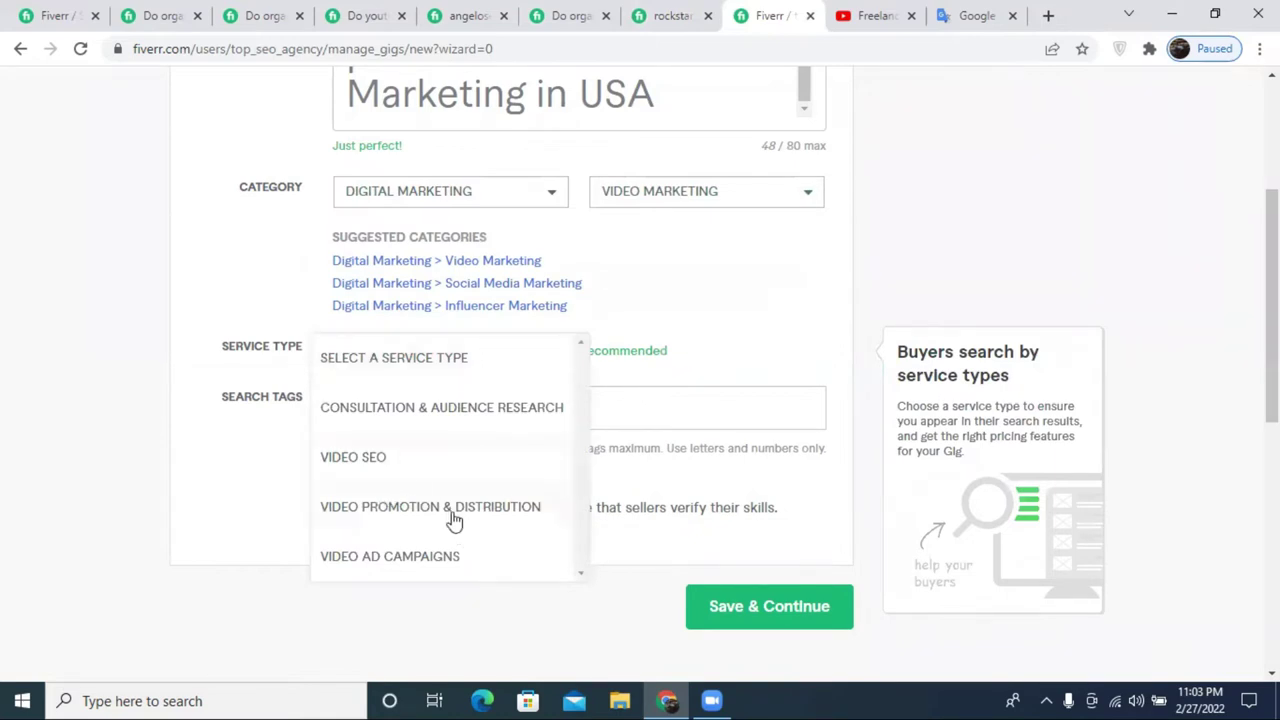
{"action": "left_click", "coordinate": [498, 510]}
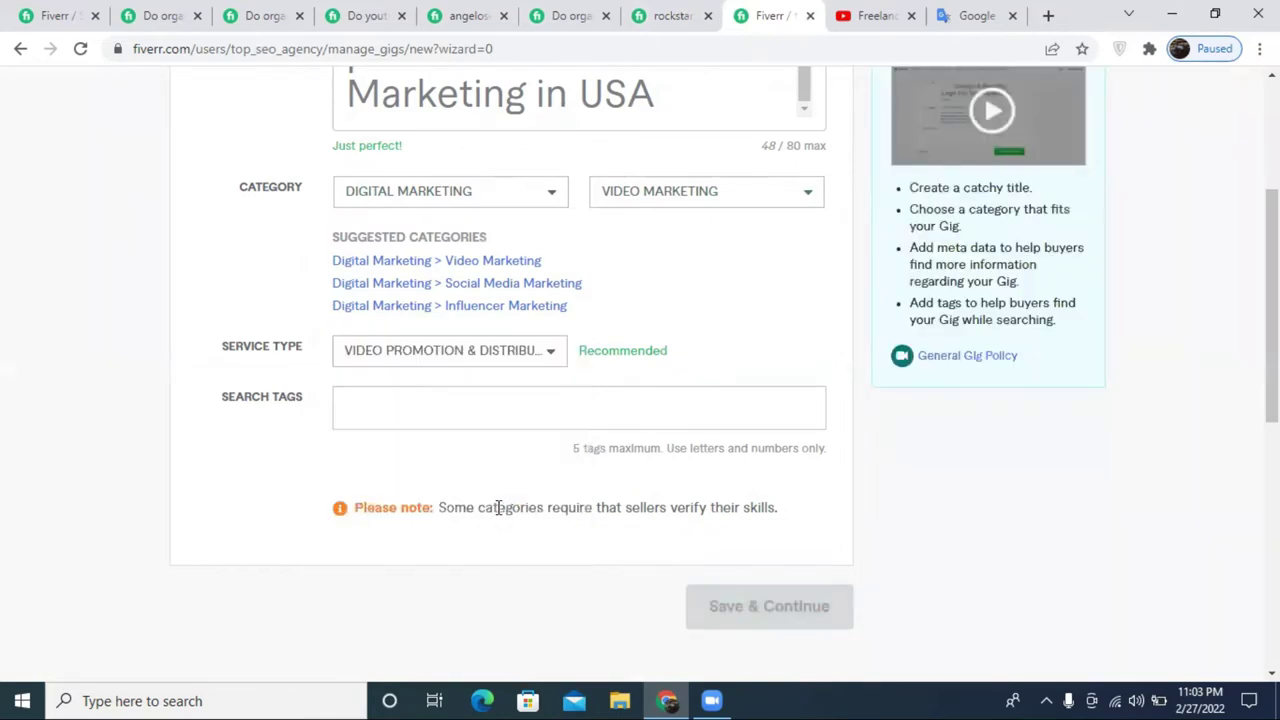
- Compare the category and service type of the competing YouTube promotion gigs, including the niche relevant audience gig, and return to the gig draft
{"action": "left_click", "coordinate": [648, 12]}
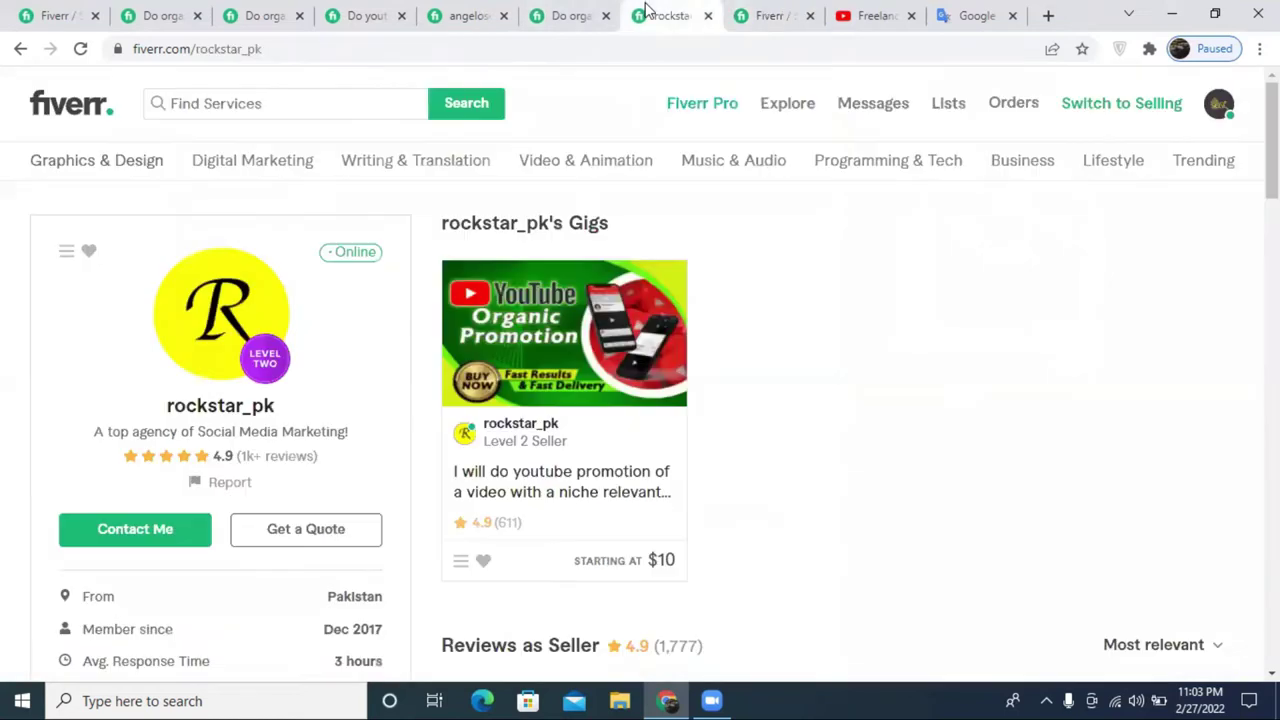
{"action": "left_click", "coordinate": [557, 491]}
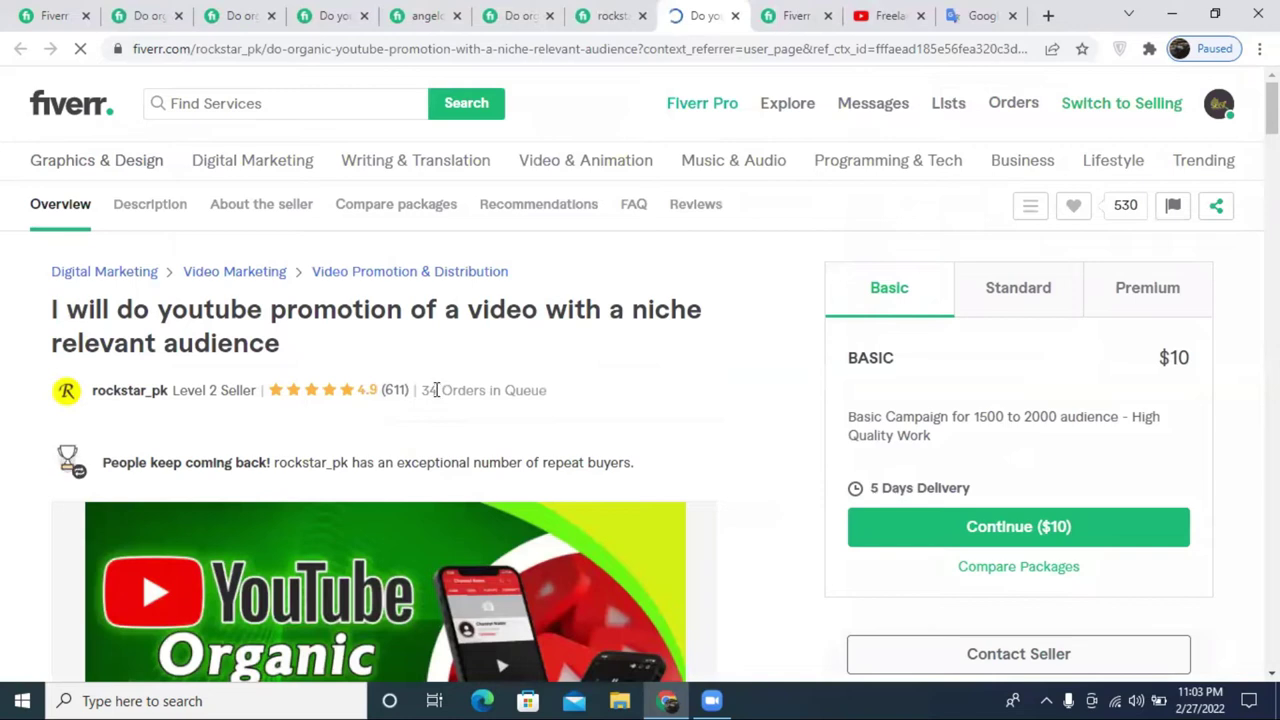
{"action": "left_click", "coordinate": [610, 15]}
{"action": "left_click", "coordinate": [524, 18]}
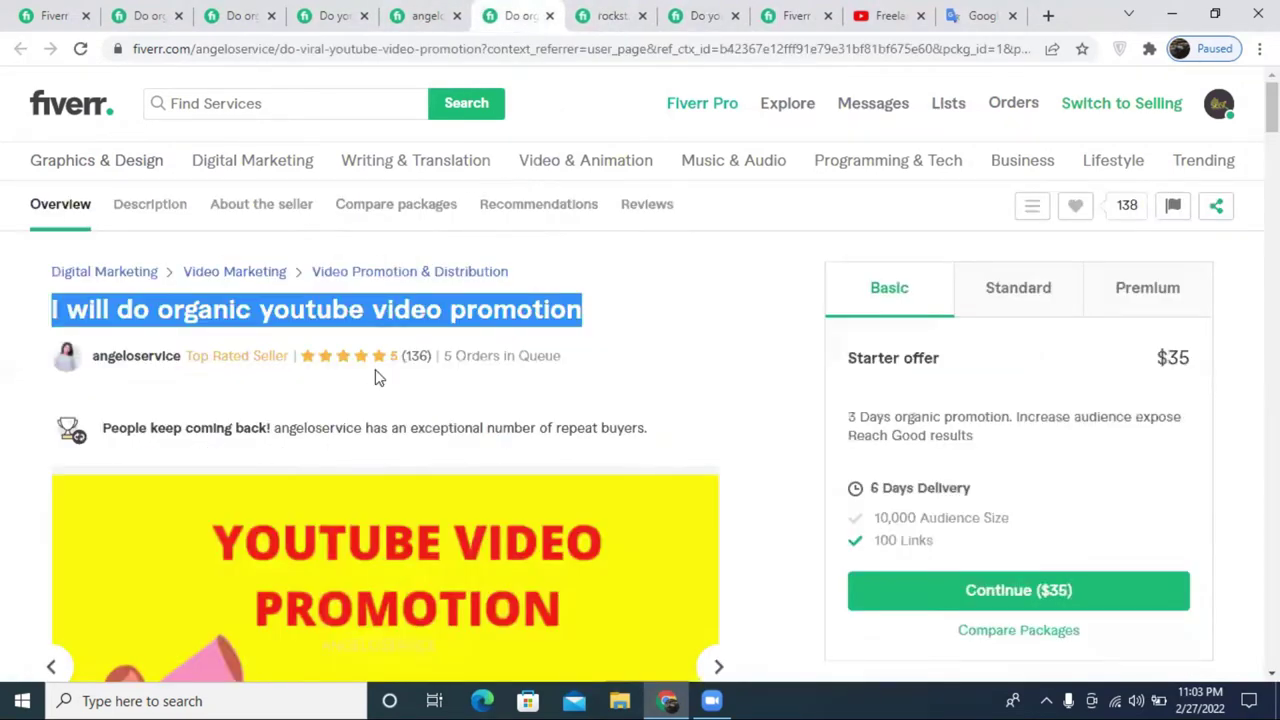
{"action": "key", "text": "ctrl+shift+Tab"}
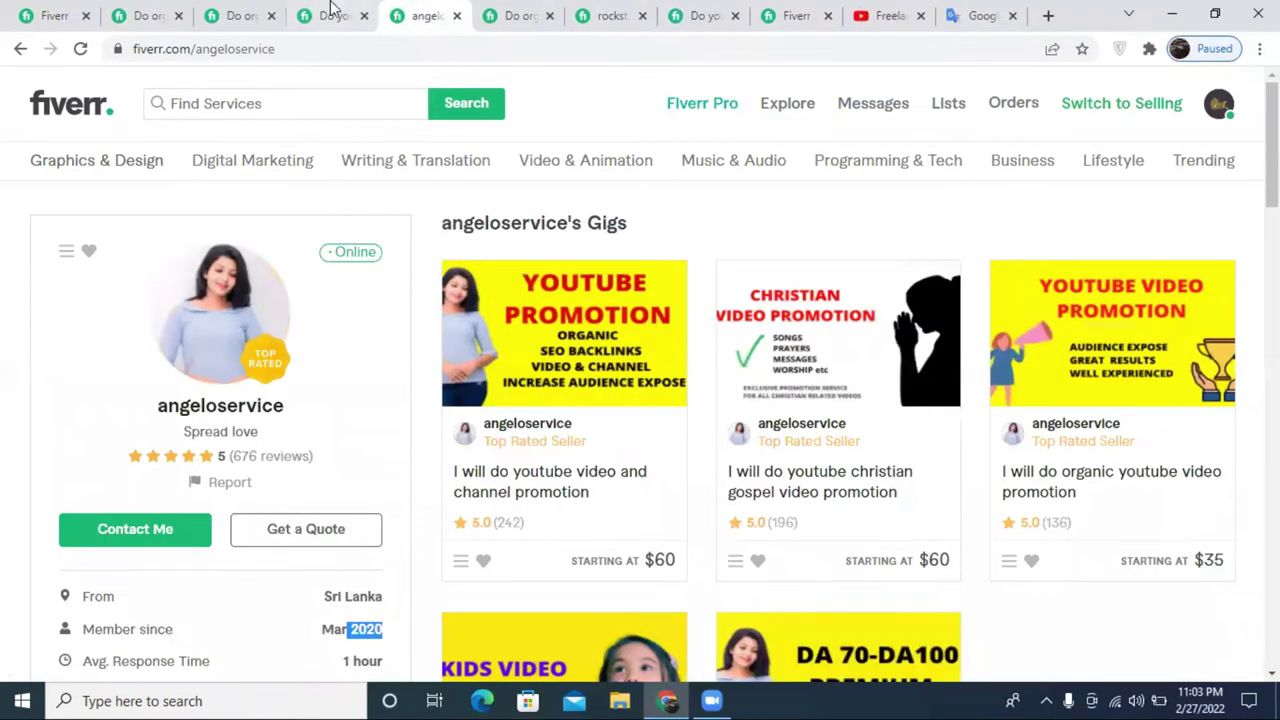
{"action": "key", "text": "ctrl+shift+Tab"}
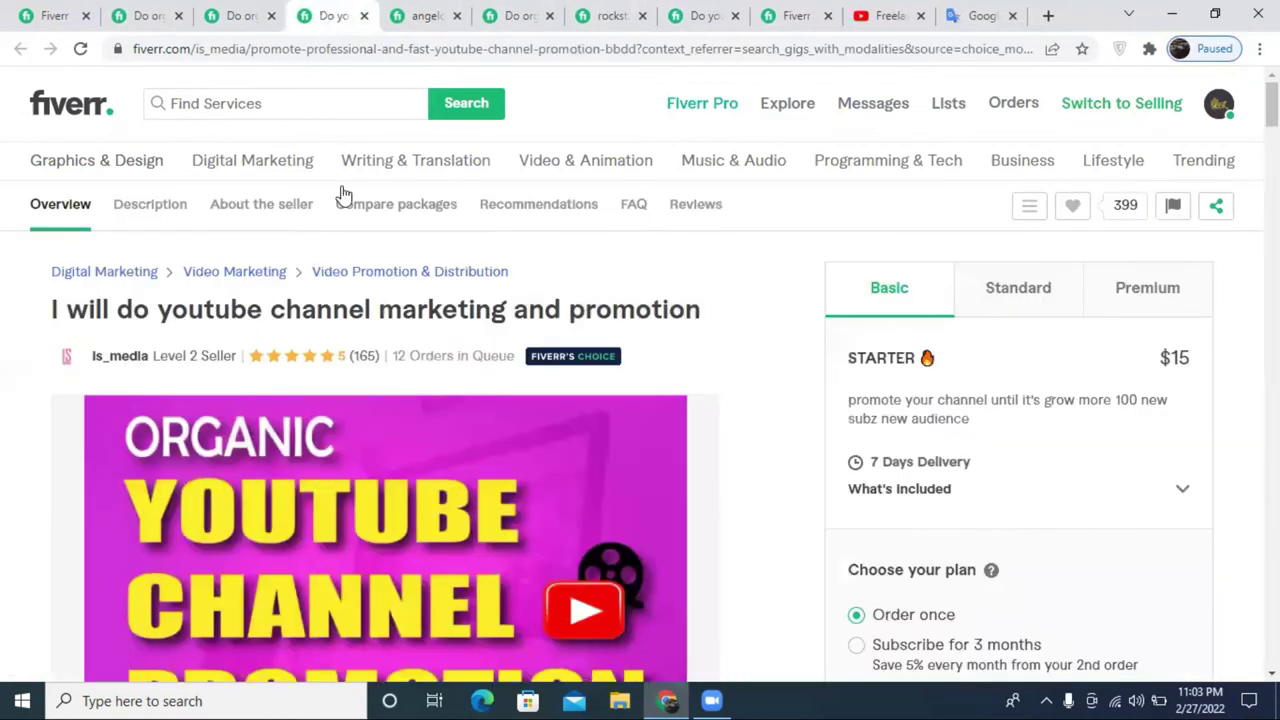
{"action": "left_click", "coordinate": [255, 8]}
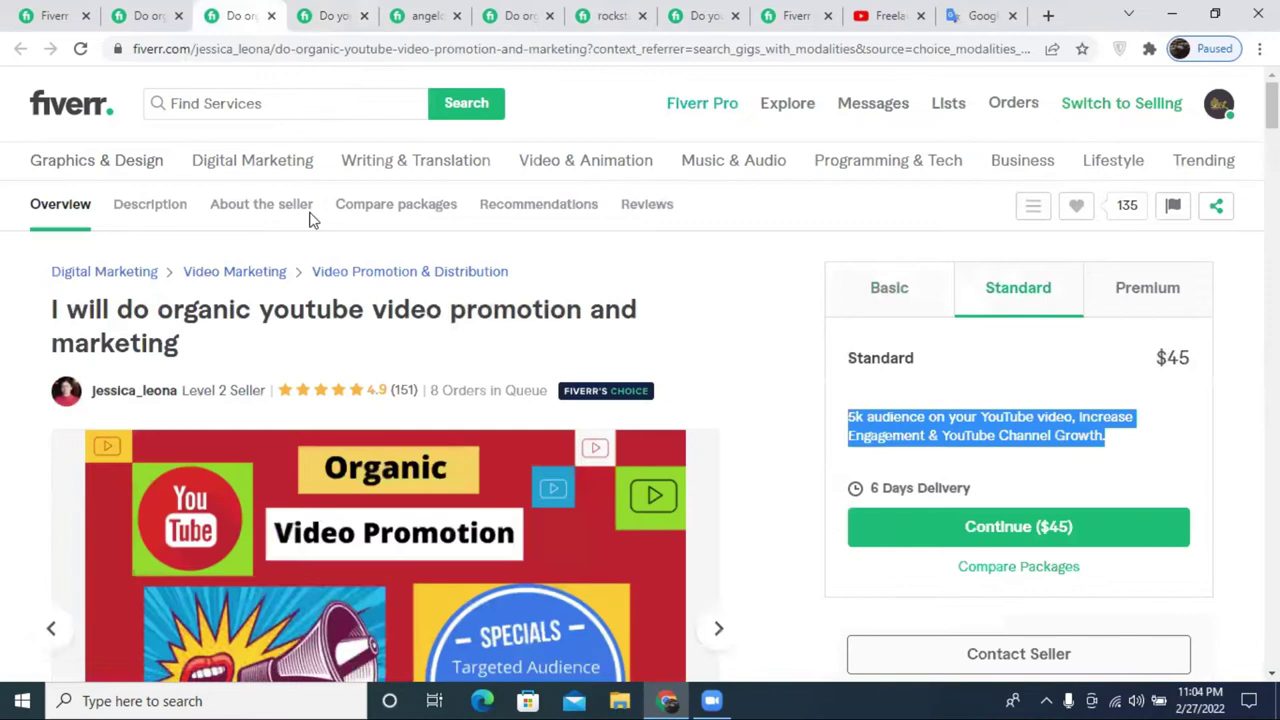
{"action": "left_click", "coordinate": [148, 12]}
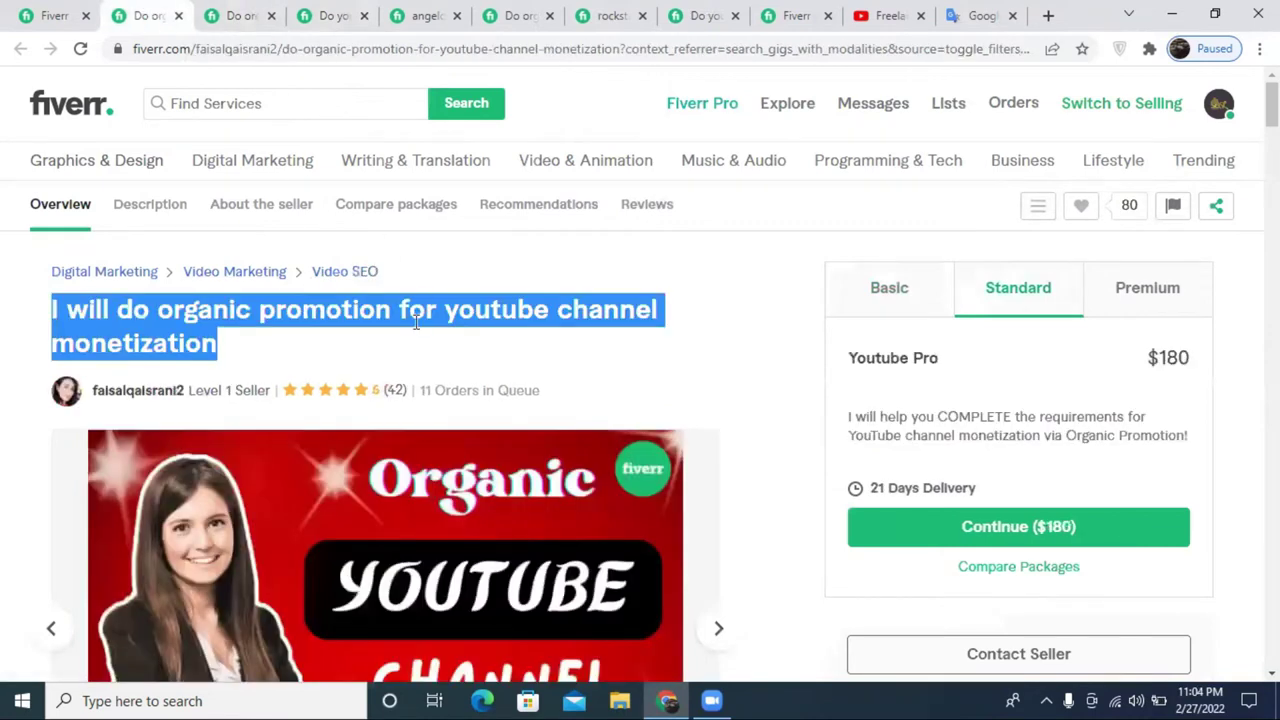
{"action": "left_click", "coordinate": [621, 297]}
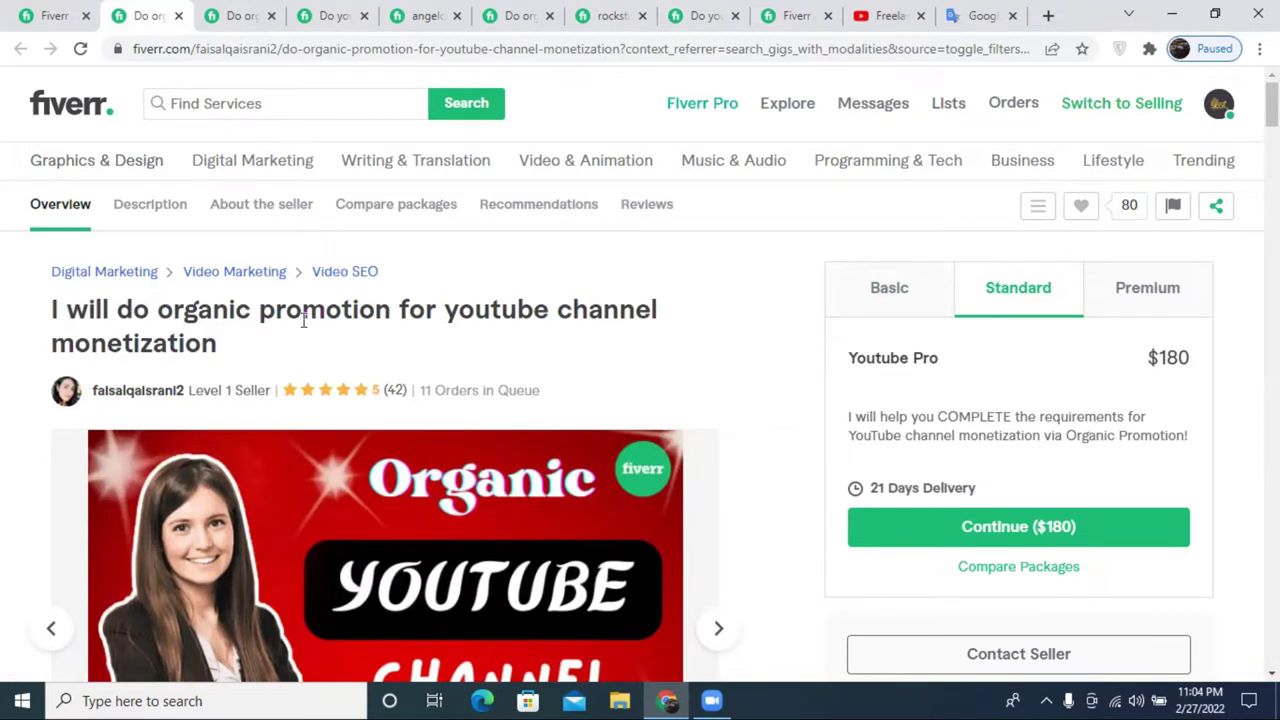
{"action": "left_click", "coordinate": [799, 13]}
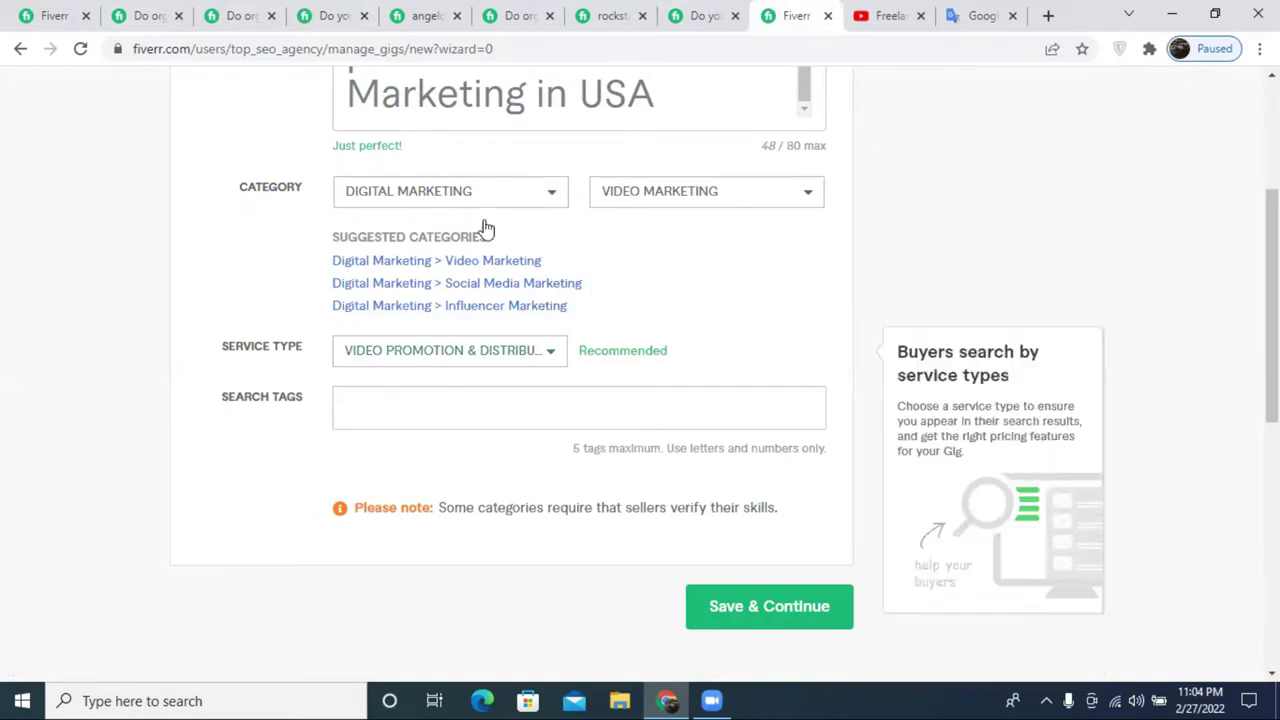
- Copy the query "youtube promotion" from the buyer search page and add it as a search tag in the gig draft
{"action": "left_click", "coordinate": [48, 10]}
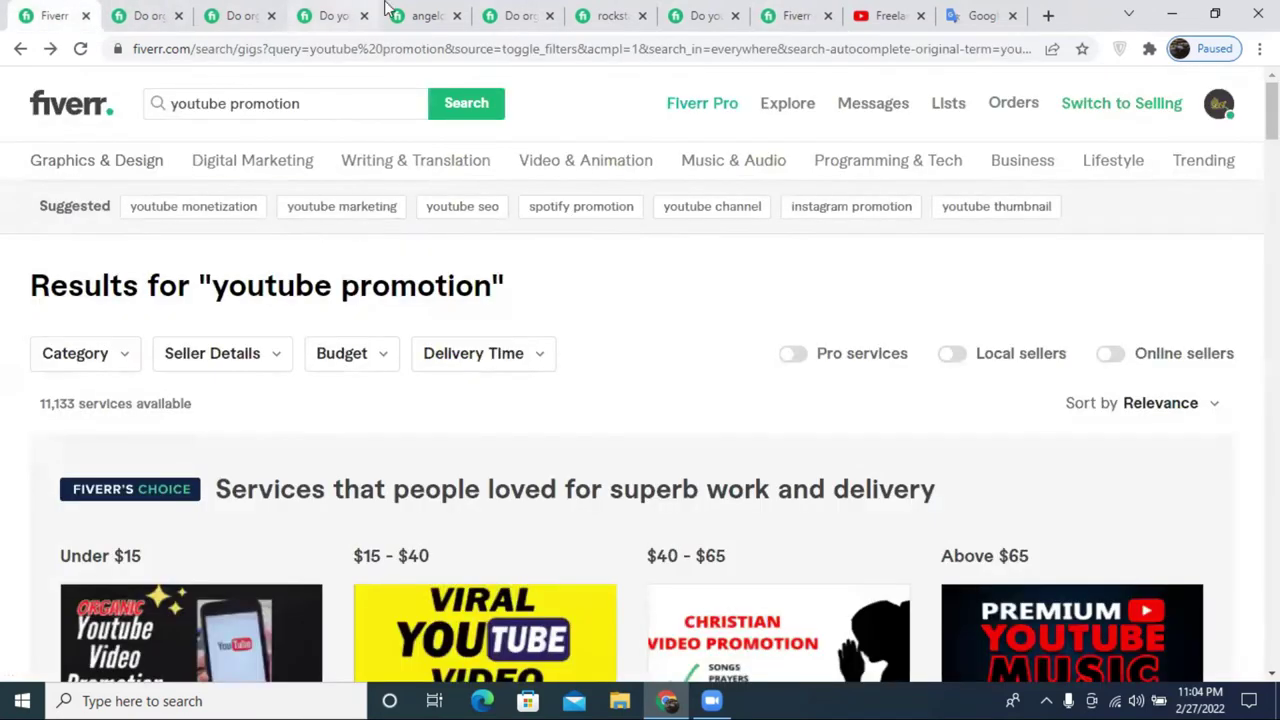
{"action": "left_click", "coordinate": [792, 15]}
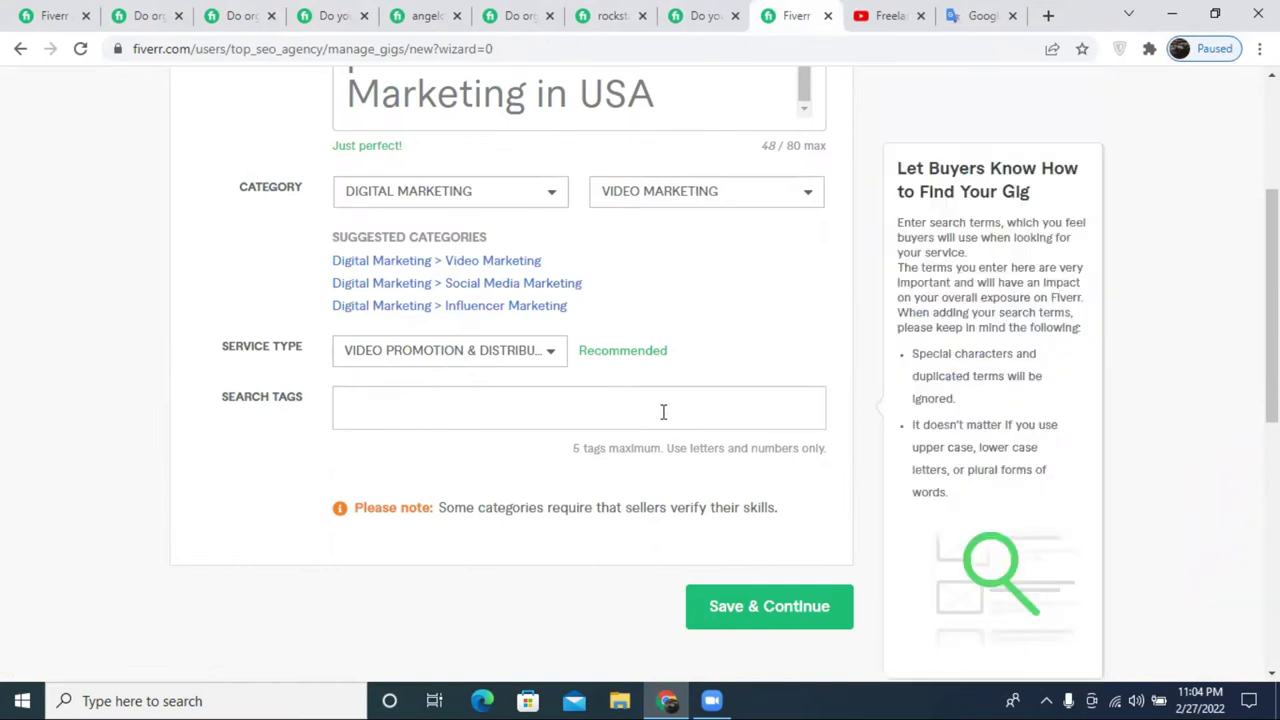
{"action": "scroll", "coordinate": [500, 406], "scroll_direction": "up", "scroll_amount": 1}
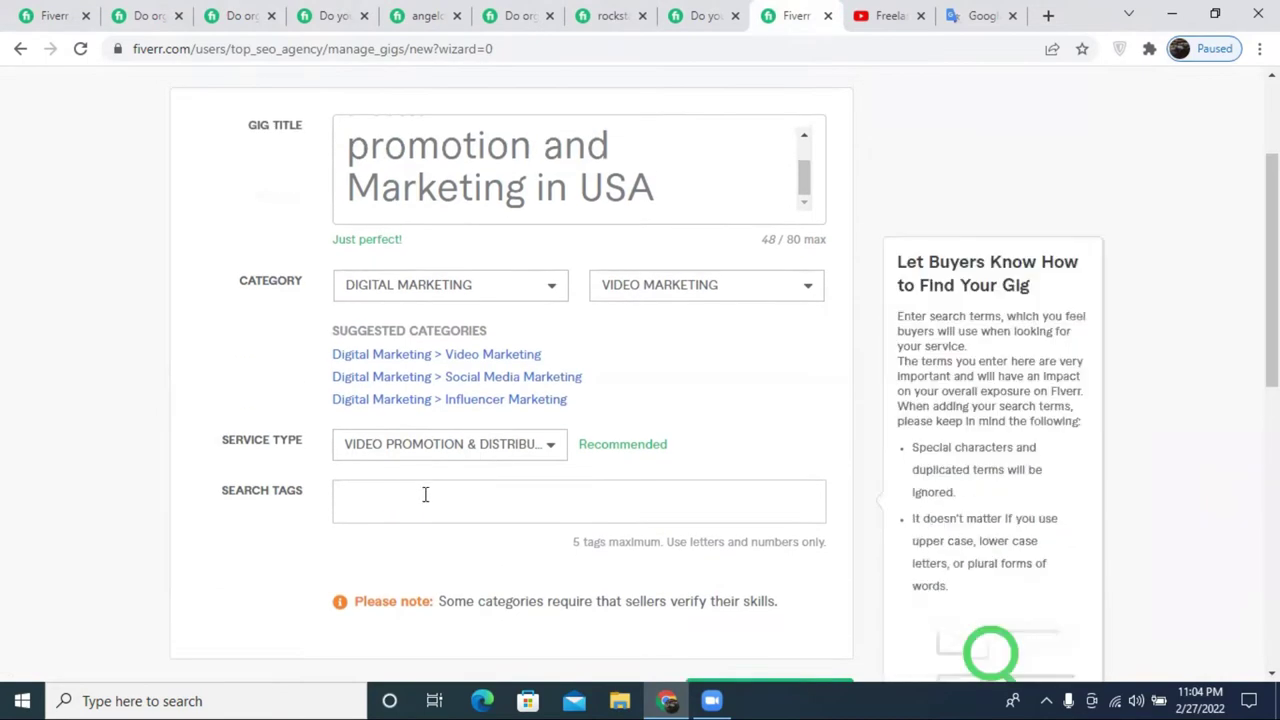
{"action": "left_click", "coordinate": [62, 13]}
{"action": "left_click", "coordinate": [282, 104]}
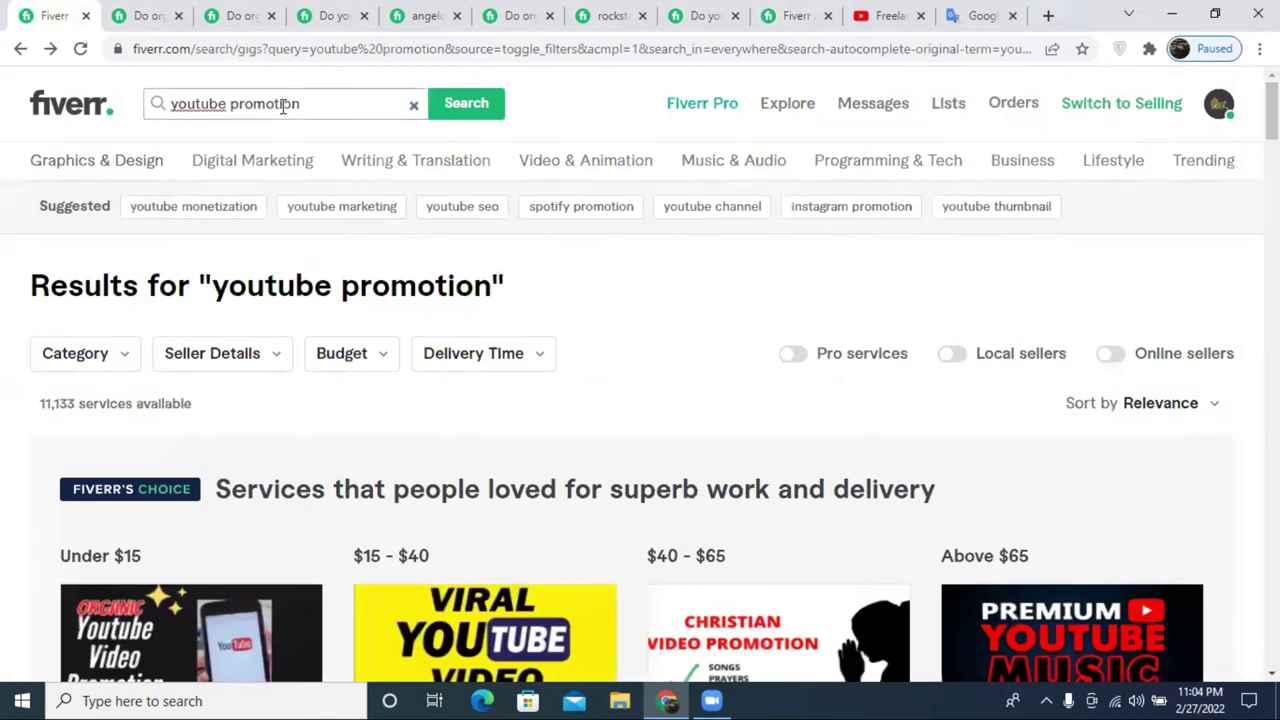
{"action": "key", "text": "ctrl+a"}
{"action": "key", "text": "ctrl+c"}
{"action": "left_click", "coordinate": [703, 15]}
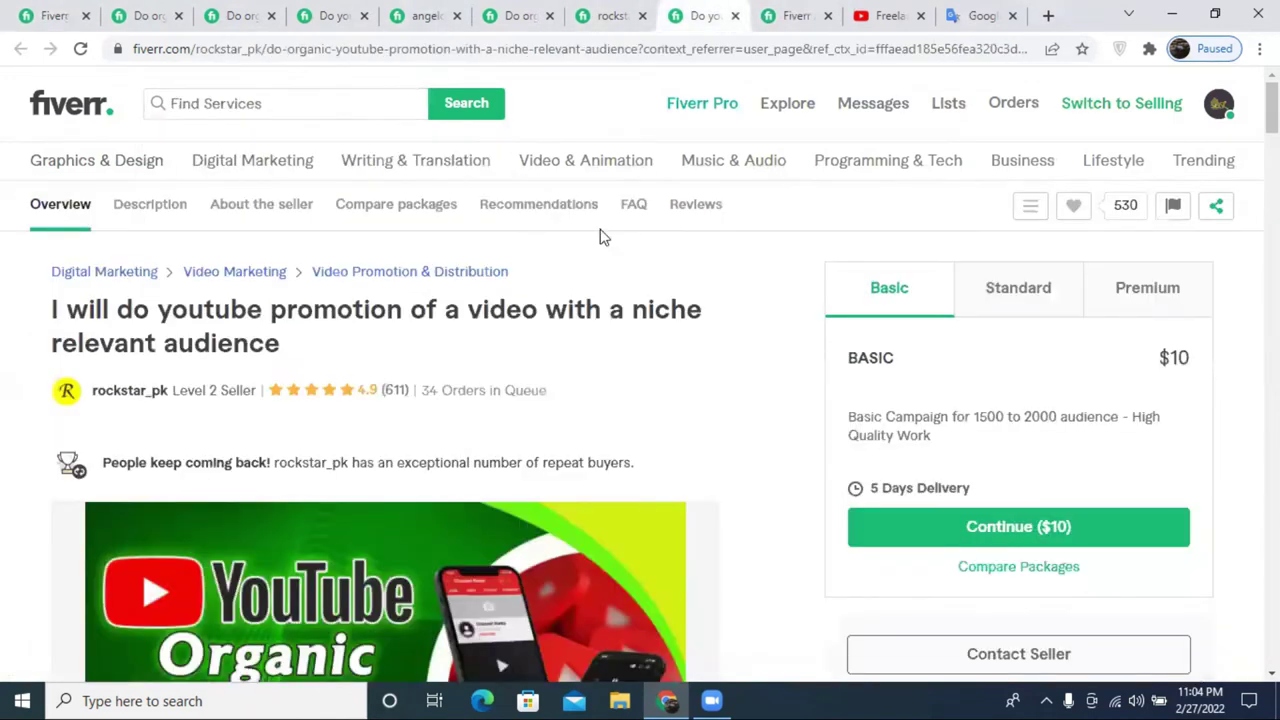
{"action": "left_click", "coordinate": [795, 15]}
{"action": "left_click", "coordinate": [420, 500]}
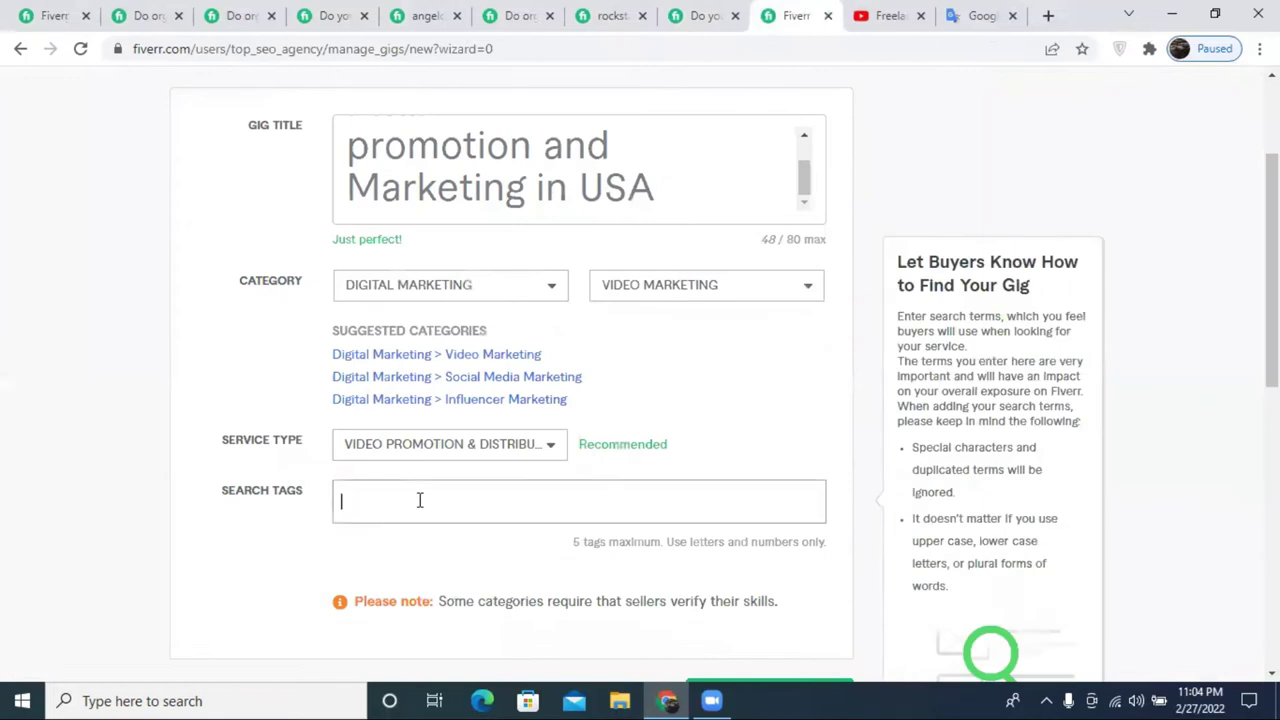
{"action": "key", "text": "ctrl+v"}
{"action": "key", "text": "Return"}
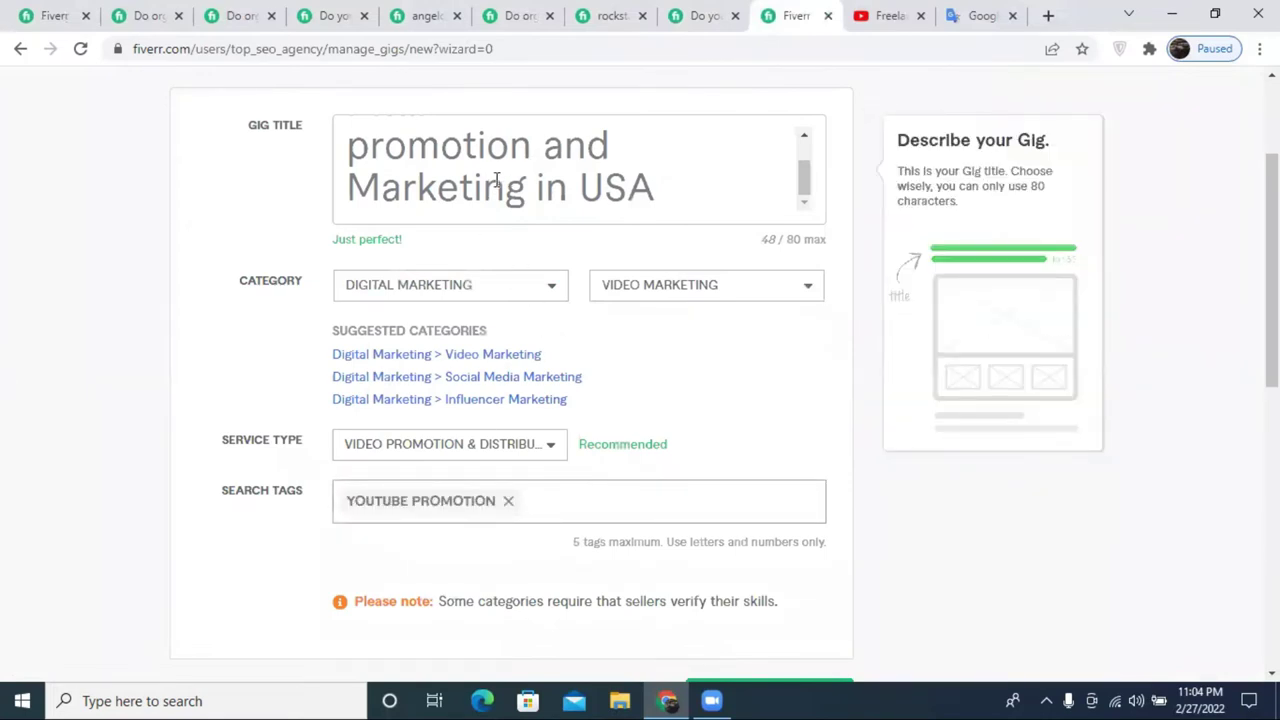
- Copy the suggested search "youtube marketing" from the search results page and add it as the gig's second search tag
{"action": "key", "text": "ctrl+1"}
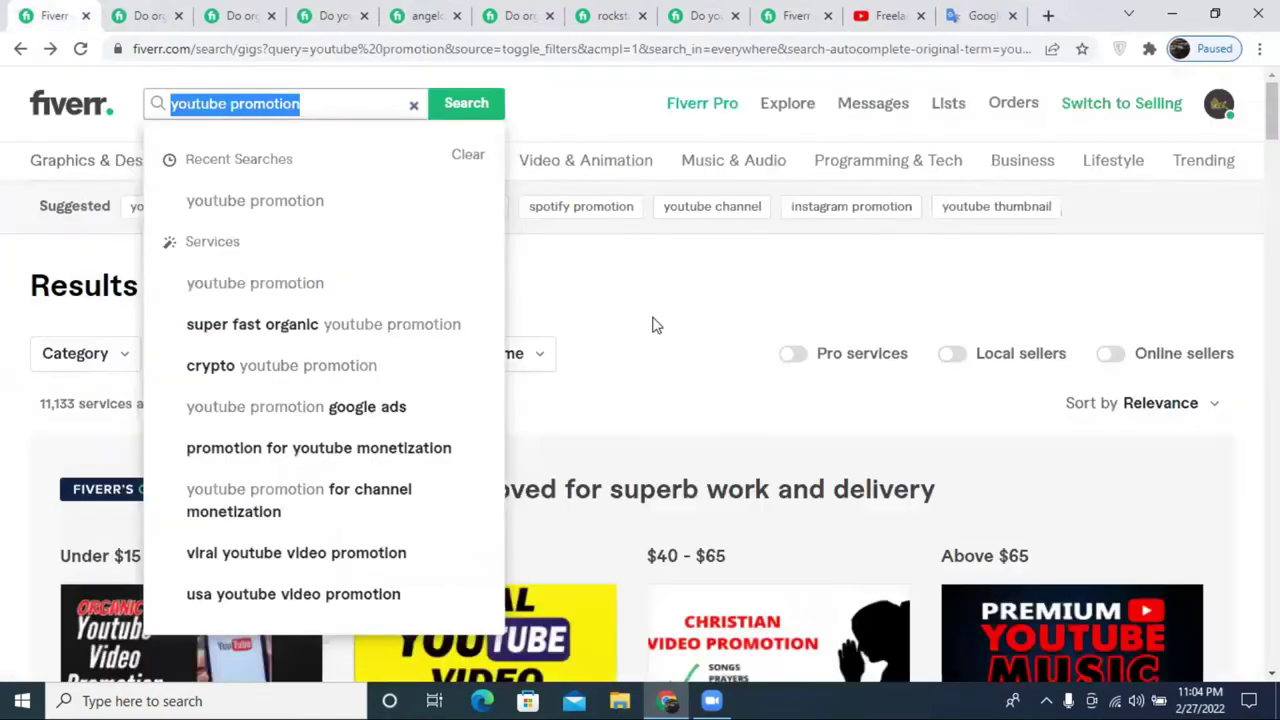
{"action": "left_click", "coordinate": [660, 306]}
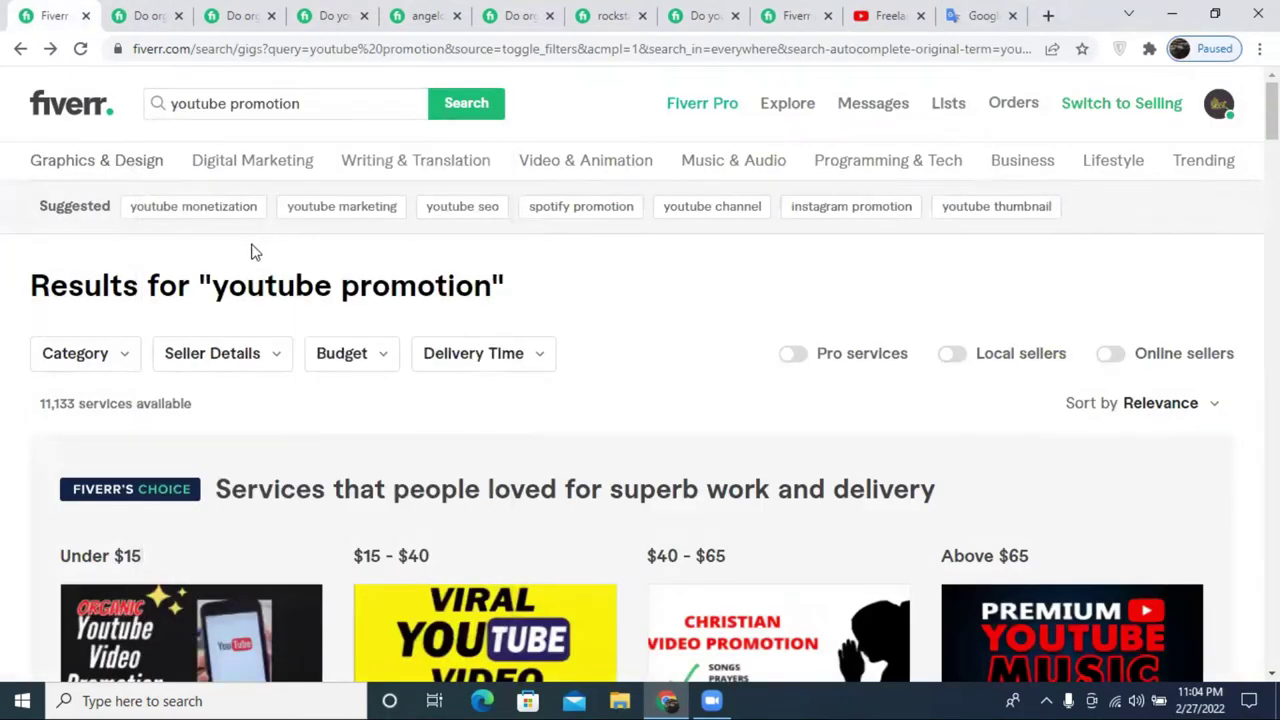
{"action": "left_click_drag", "start_coordinate": [271, 208], "coordinate": [414, 220]}
{"action": "key", "text": "ctrl+c"}
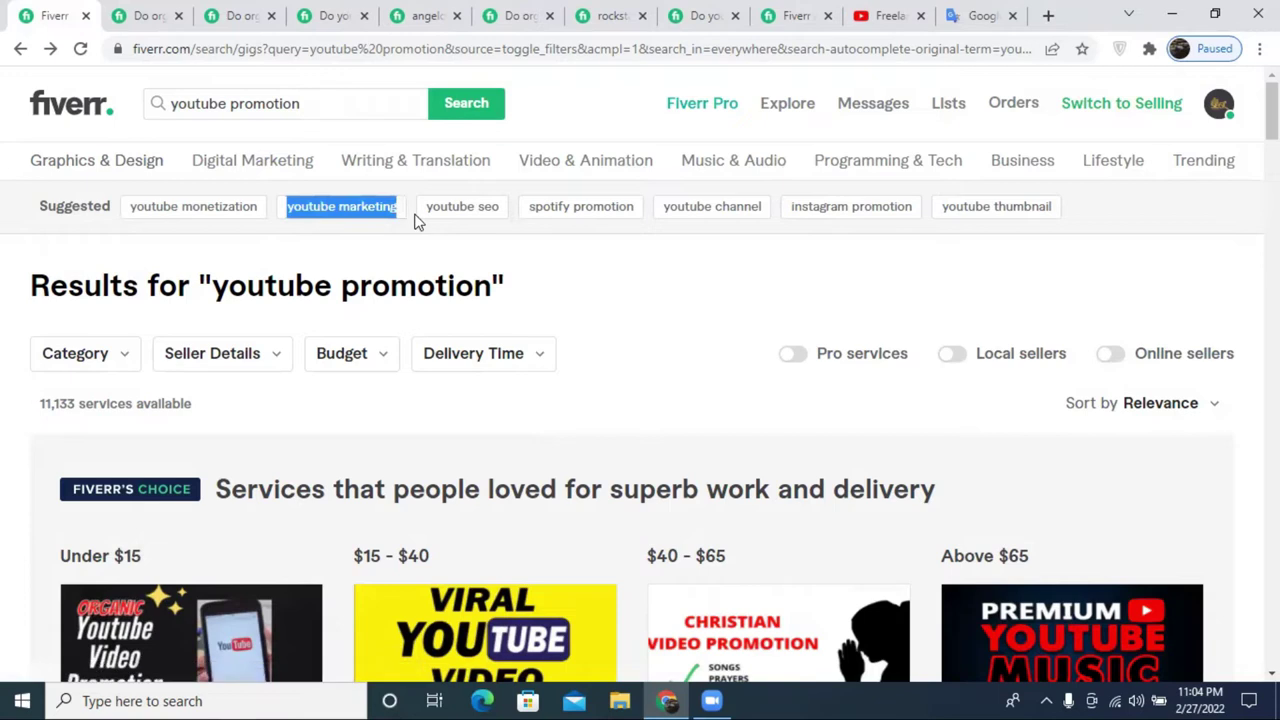
{"action": "left_click", "coordinate": [695, 15]}
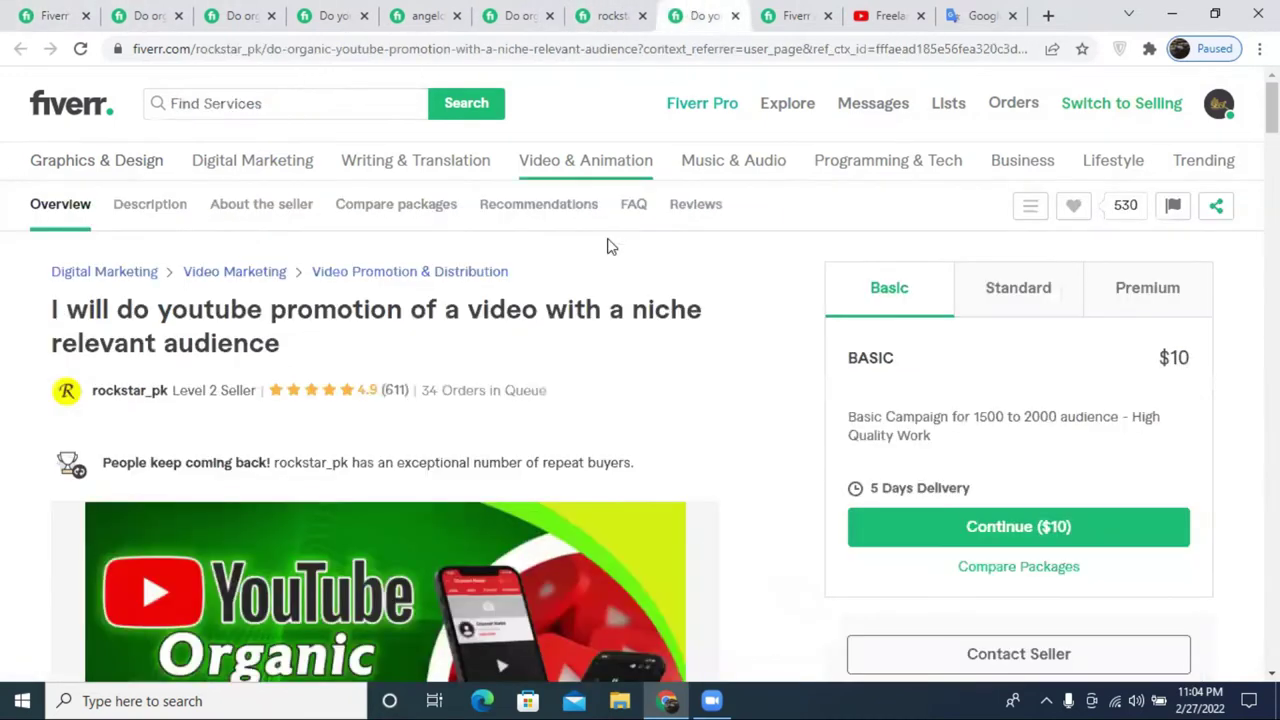
{"action": "left_click", "coordinate": [778, 13]}
{"action": "left_click", "coordinate": [582, 510]}
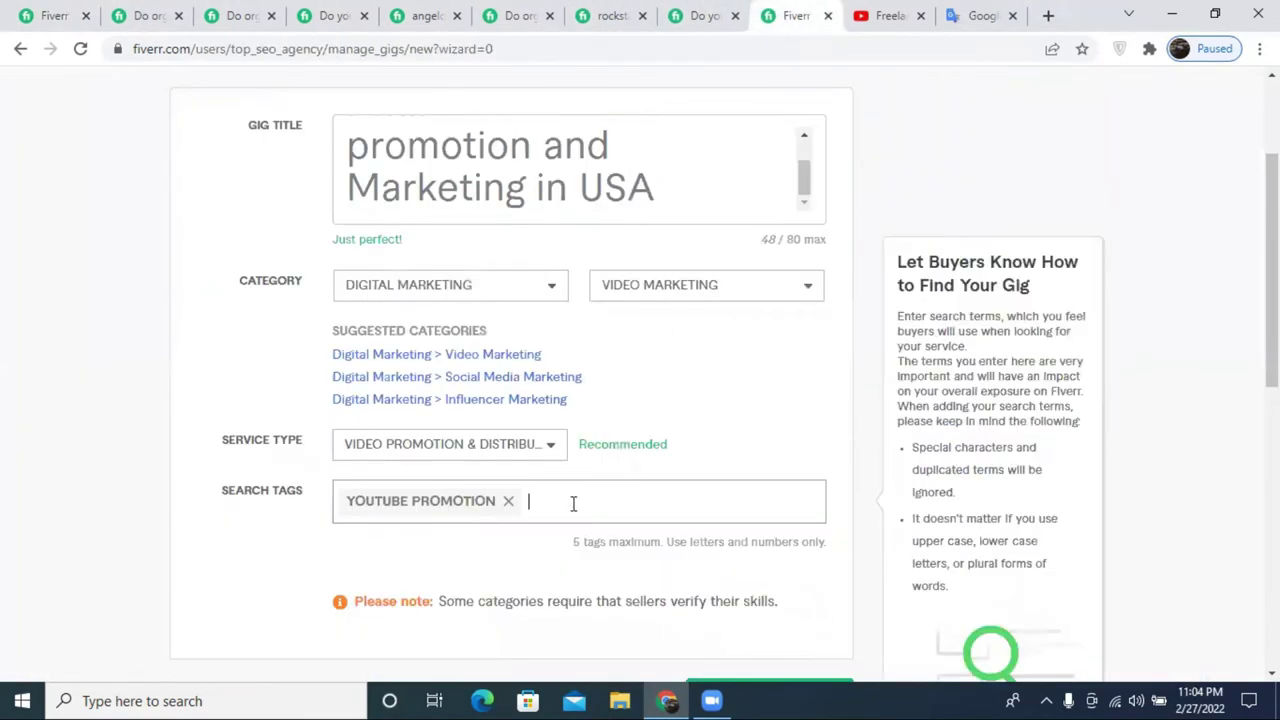
{"action": "key", "text": "ctrl+v"}
{"action": "left_click", "coordinate": [594, 536]}
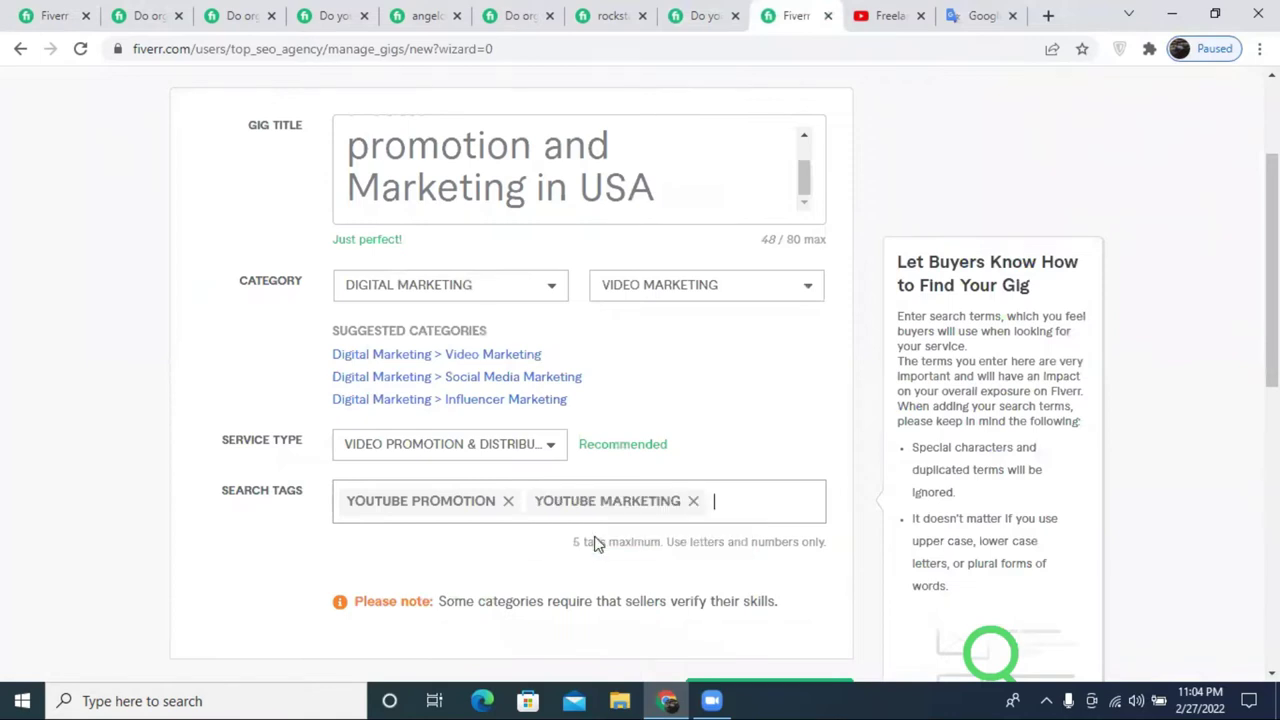
- Pick "youtube seo" from the suggested searches on the results page and add it as the gig's third search tag
{"action": "left_click", "coordinate": [150, 14]}
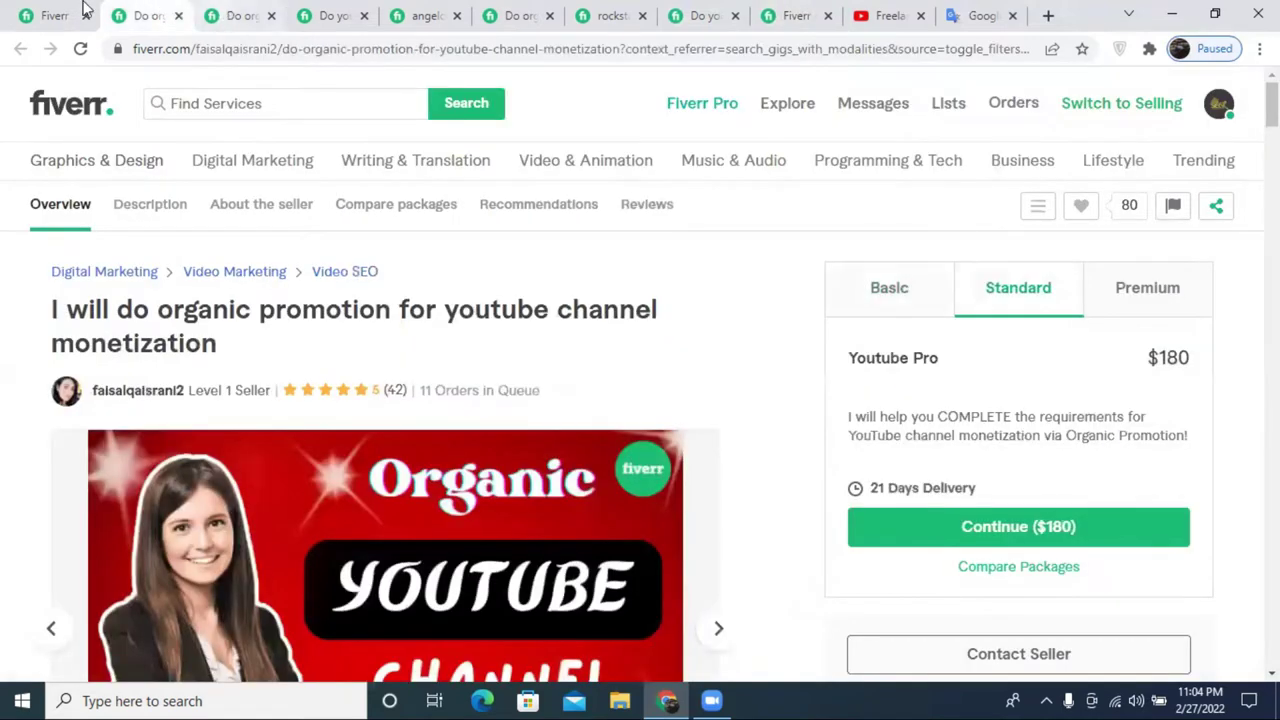
{"action": "left_click", "coordinate": [55, 14]}
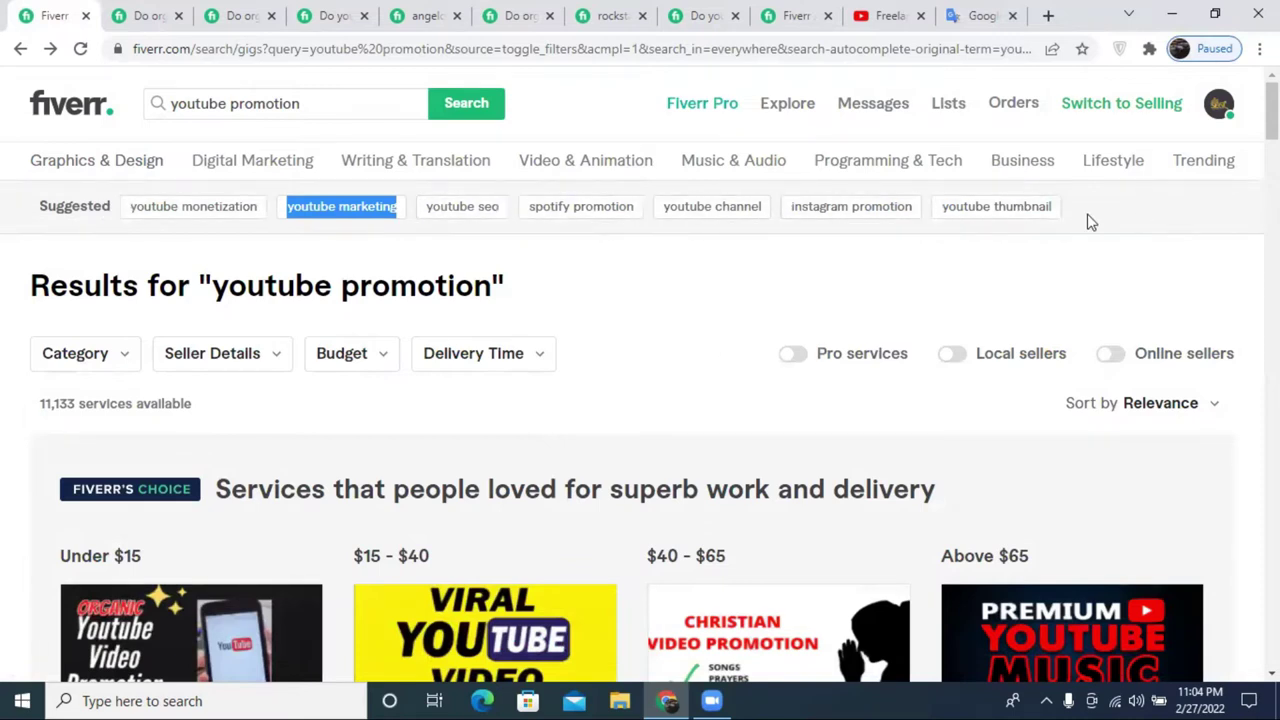
{"action": "left_click_drag", "start_coordinate": [510, 208], "coordinate": [426, 206]}
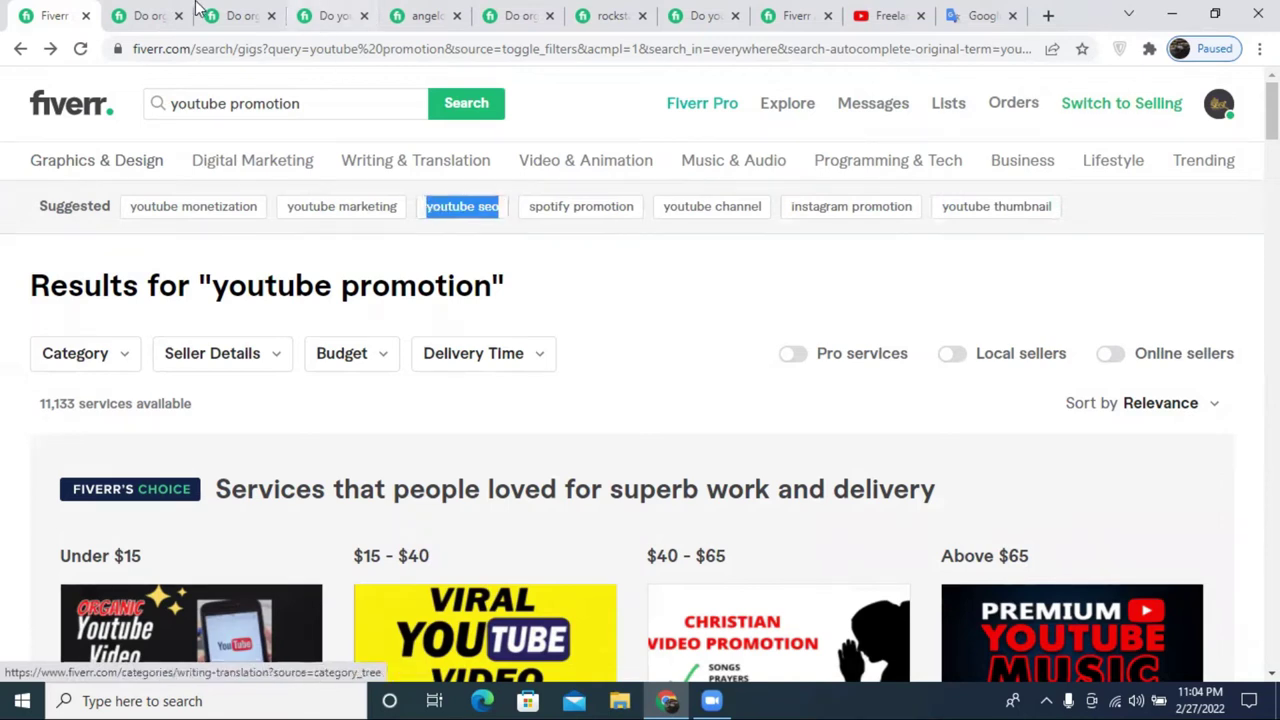
{"action": "key", "text": "ctrl+Tab"}
{"action": "left_click", "coordinate": [690, 15]}
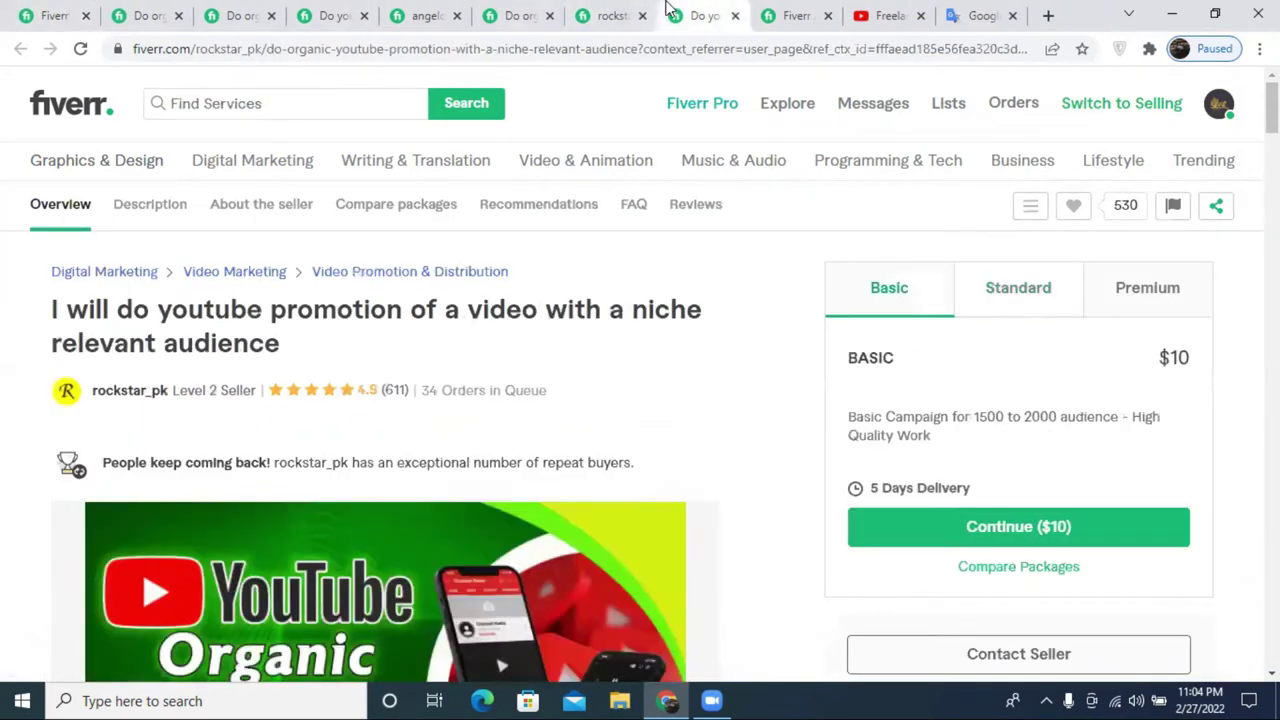
{"action": "left_click", "coordinate": [608, 15]}
{"action": "left_click", "coordinate": [760, 12]}
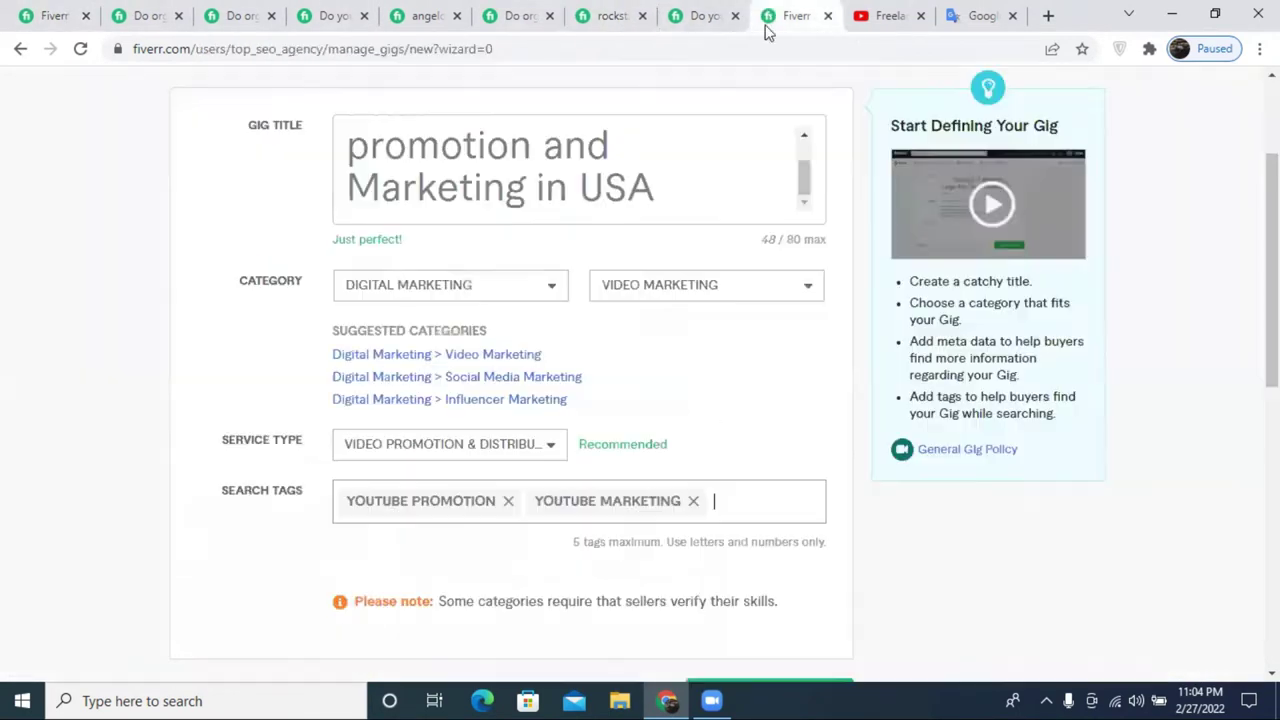
{"action": "type", "text": "youtube seo"}
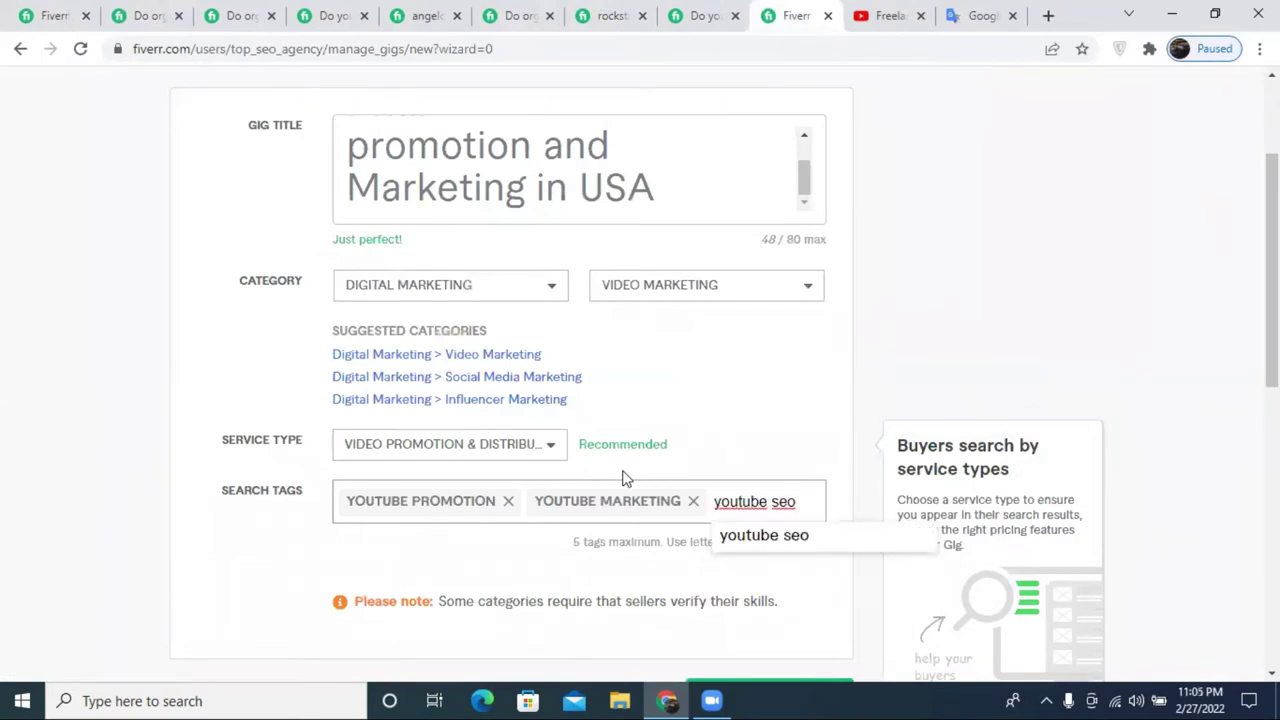
{"action": "left_click", "coordinate": [812, 538]}
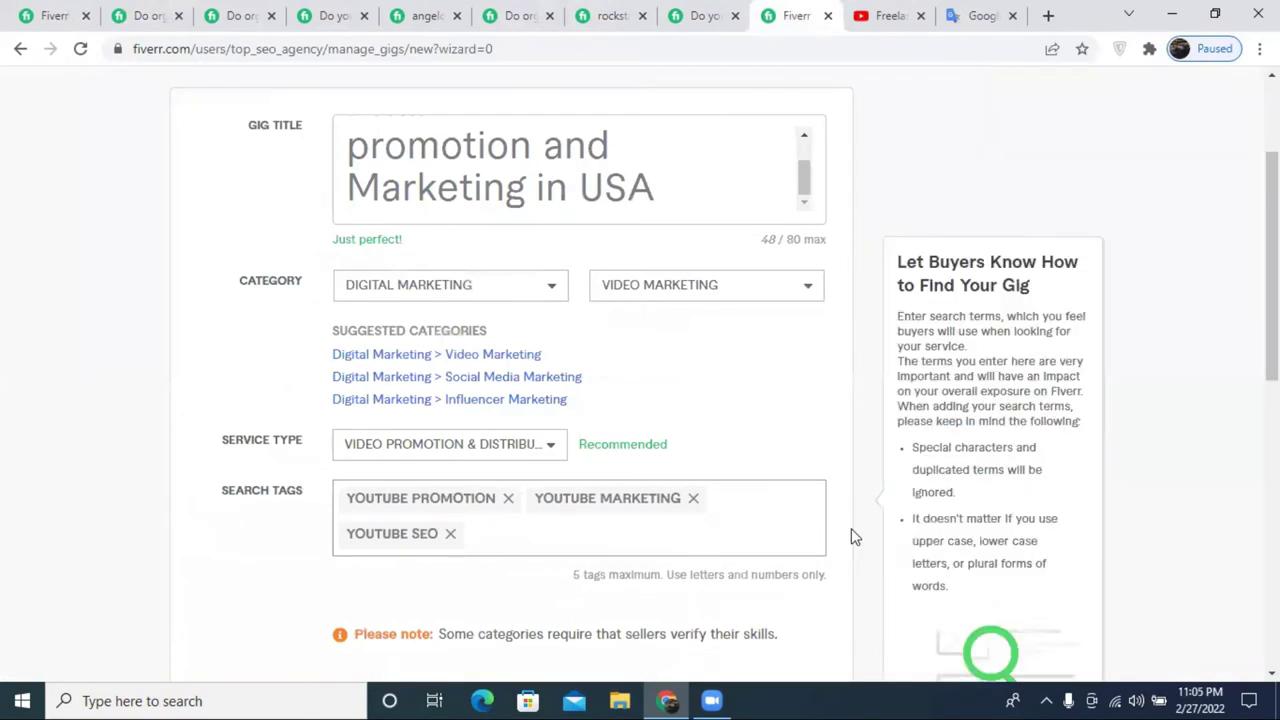
- Copy the related tag "video marketing" from the niche relevant audience gig and add it as the gig draft's fourth search tag
{"action": "left_click", "coordinate": [692, 12]}
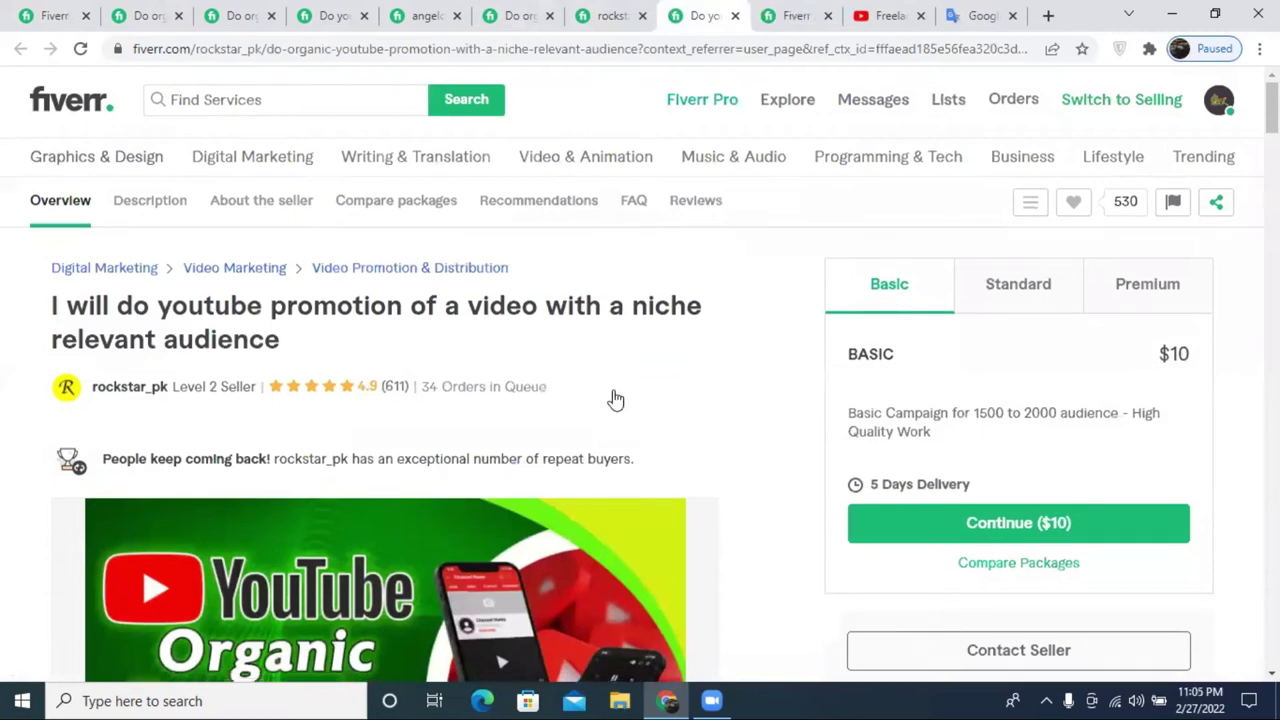
{"action": "scroll", "coordinate": [614, 404], "scroll_direction": "down", "scroll_amount": 20}
{"action": "scroll", "coordinate": [611, 404], "scroll_direction": "down", "scroll_amount": 8}
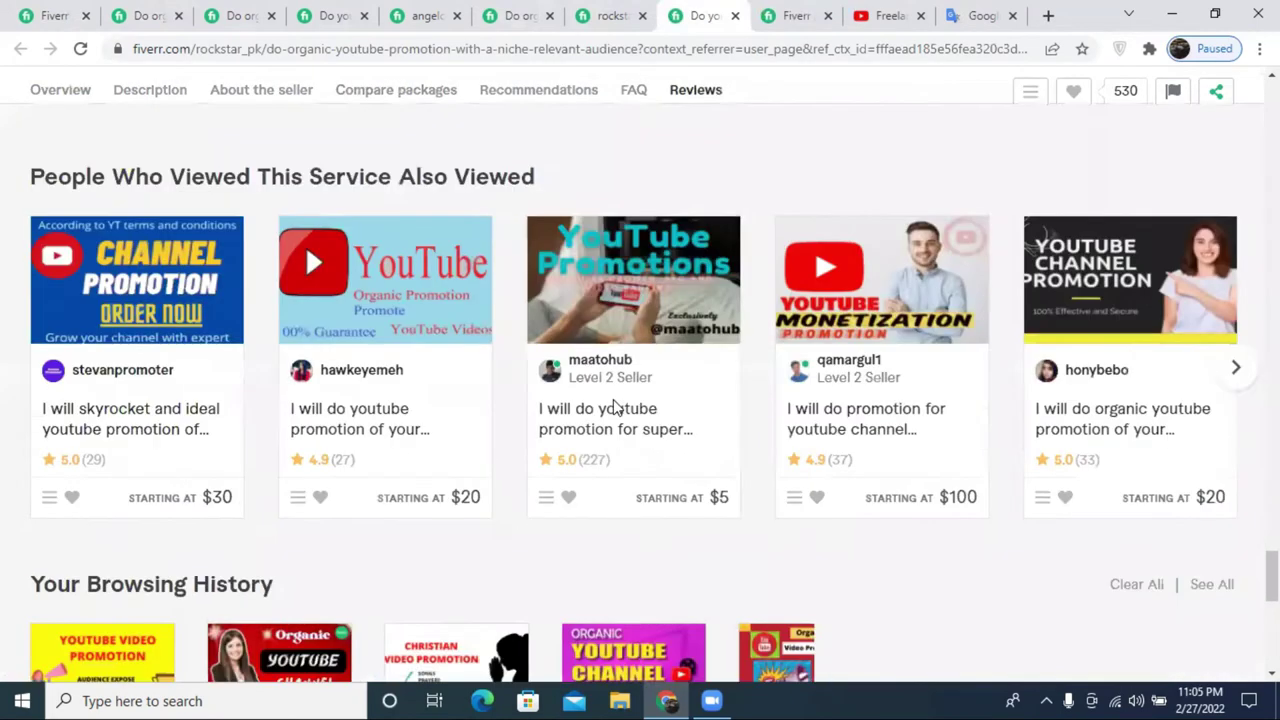
{"action": "scroll", "coordinate": [611, 404], "scroll_direction": "up", "scroll_amount": 4}
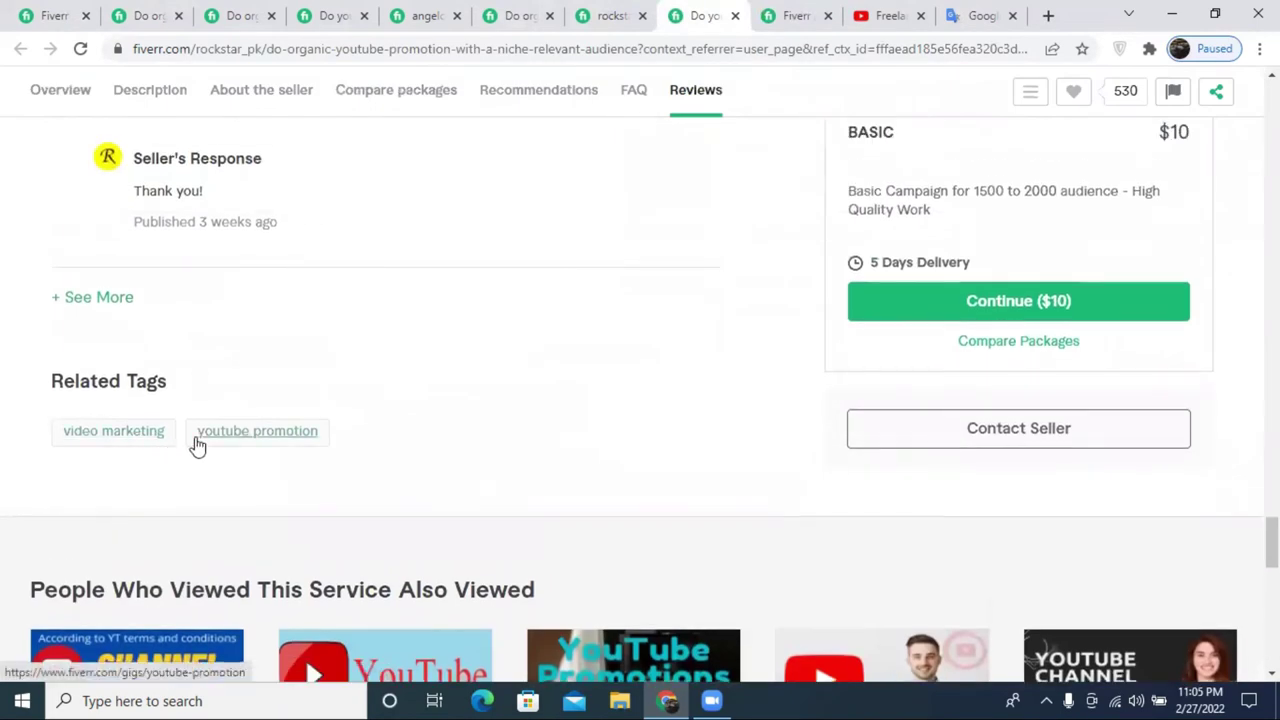
{"action": "left_click_drag", "start_coordinate": [6, 437], "coordinate": [172, 432]}
{"action": "key", "text": "ctrl+c"}
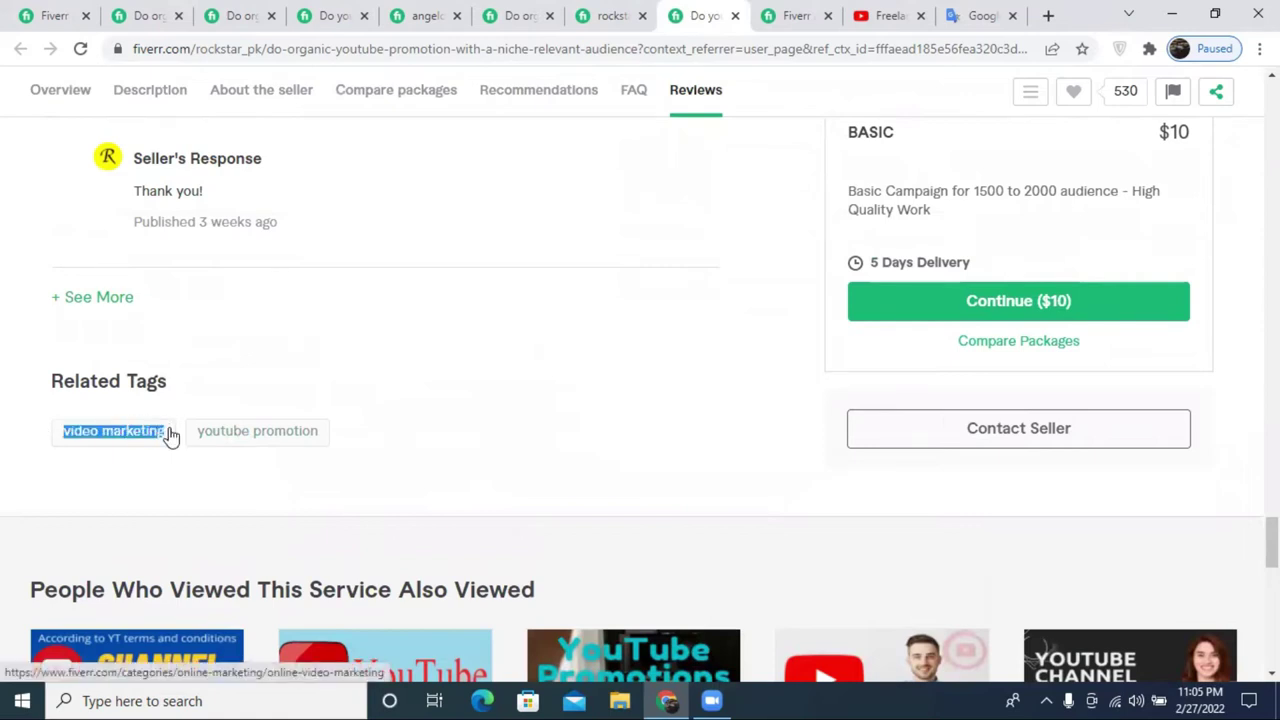
{"action": "left_click", "coordinate": [142, 16]}
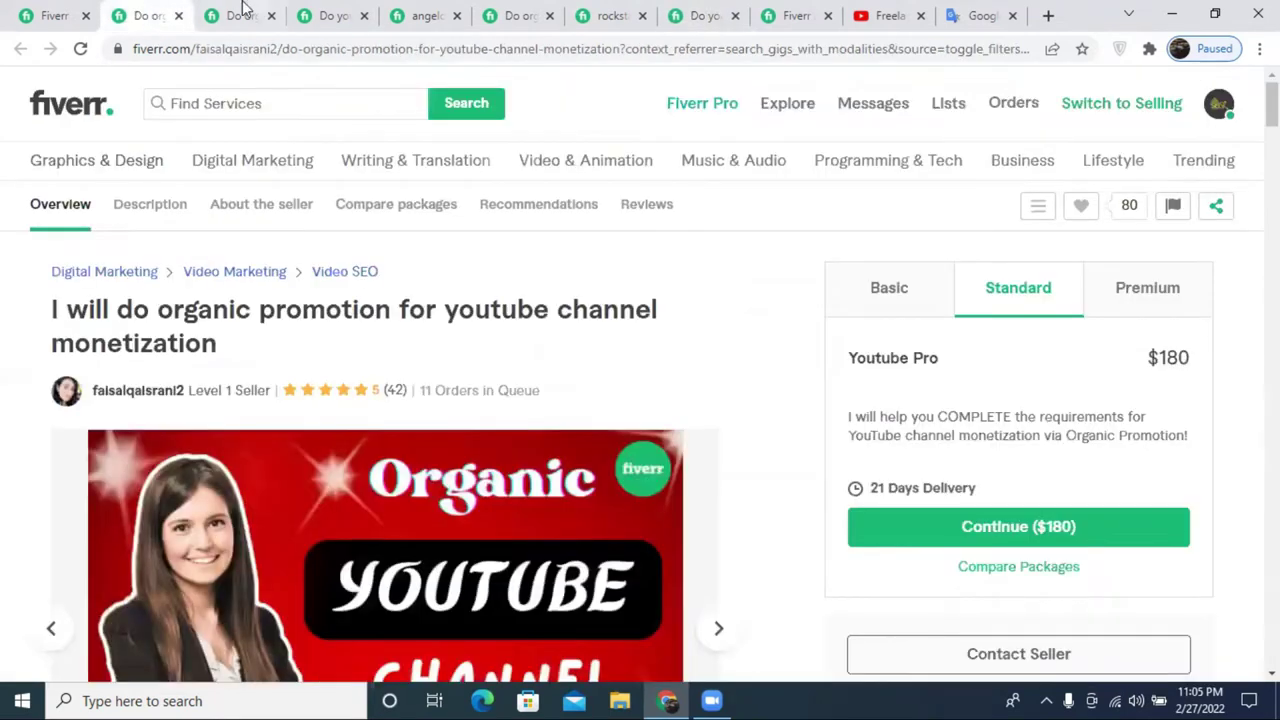
{"action": "left_click", "coordinate": [718, 12]}
{"action": "left_click", "coordinate": [775, 10]}
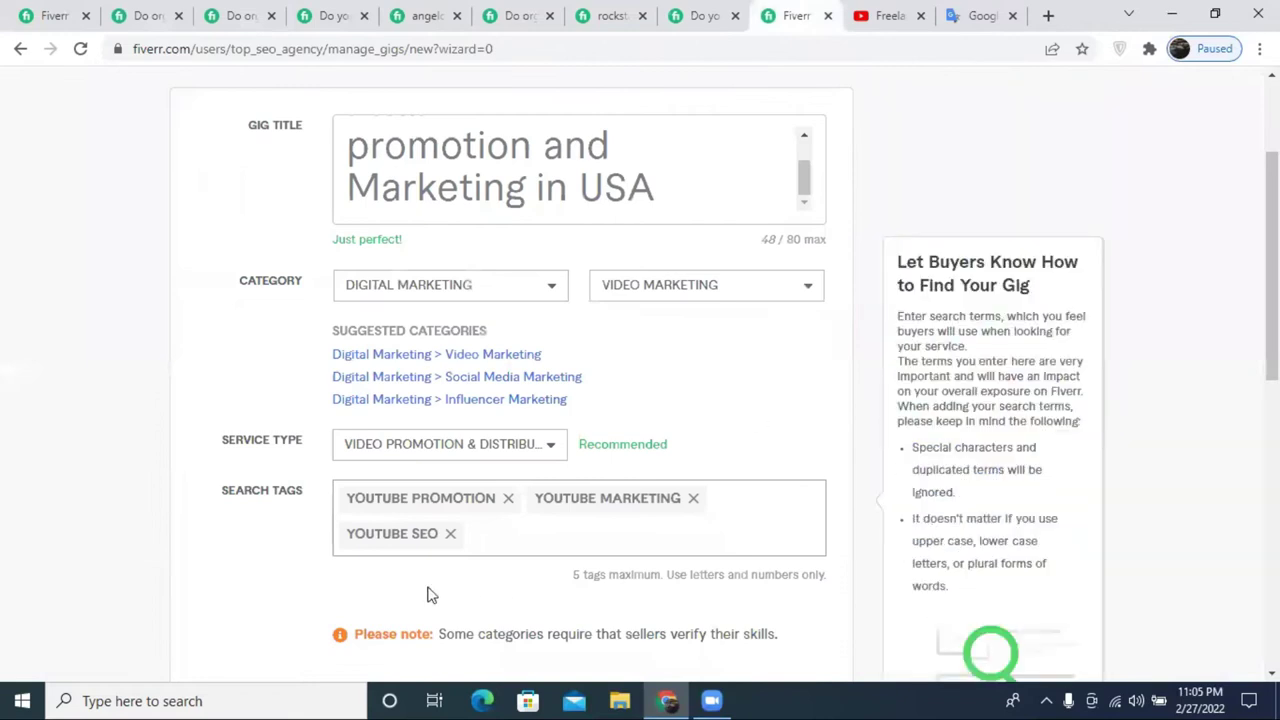
{"action": "key", "text": "ctrl+v"}
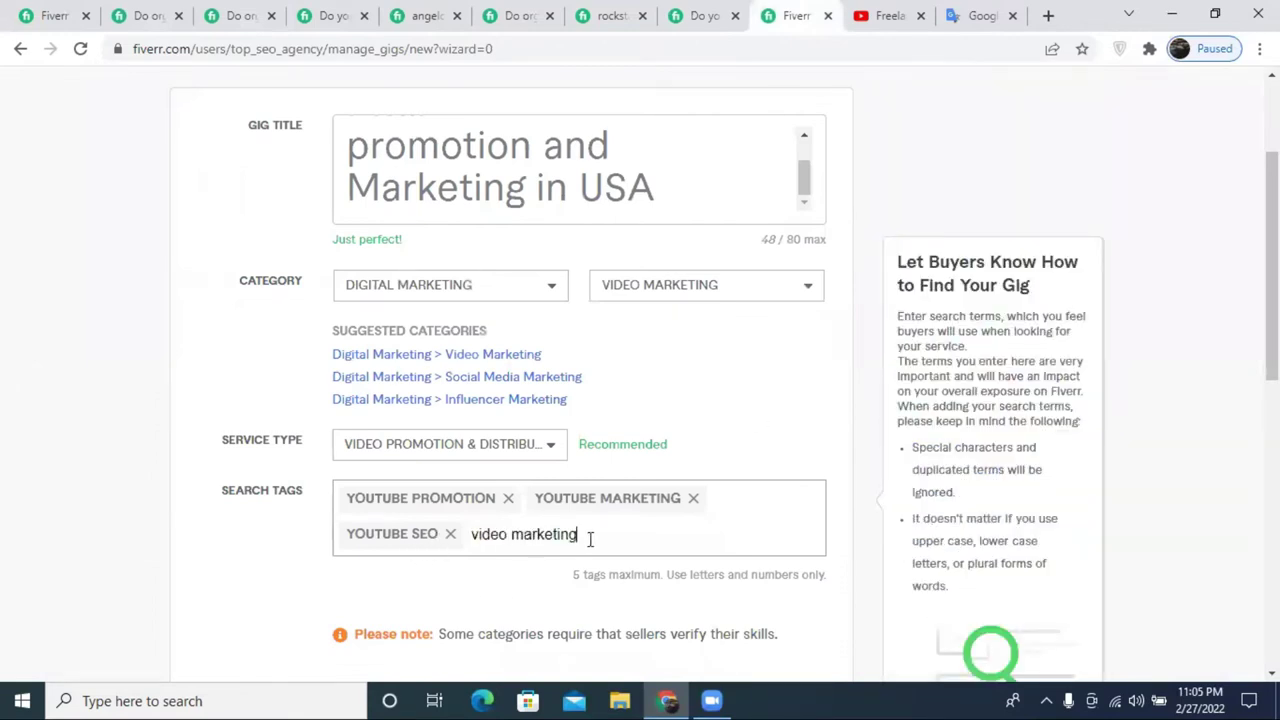
{"action": "key", "text": "Return"}
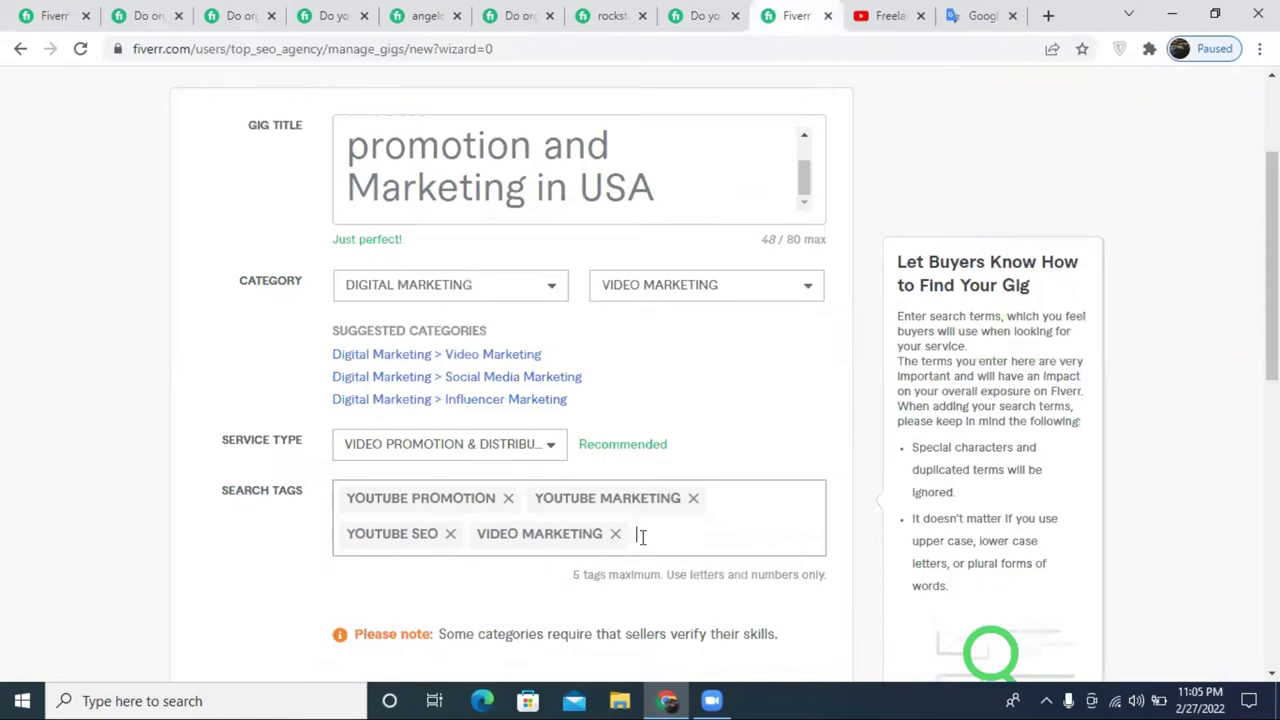
- Copy the related tag "organic promotion" from the organic youtube video promotion gig, add it as the fifth search tag and save the overview
{"action": "left_click", "coordinate": [410, 15]}
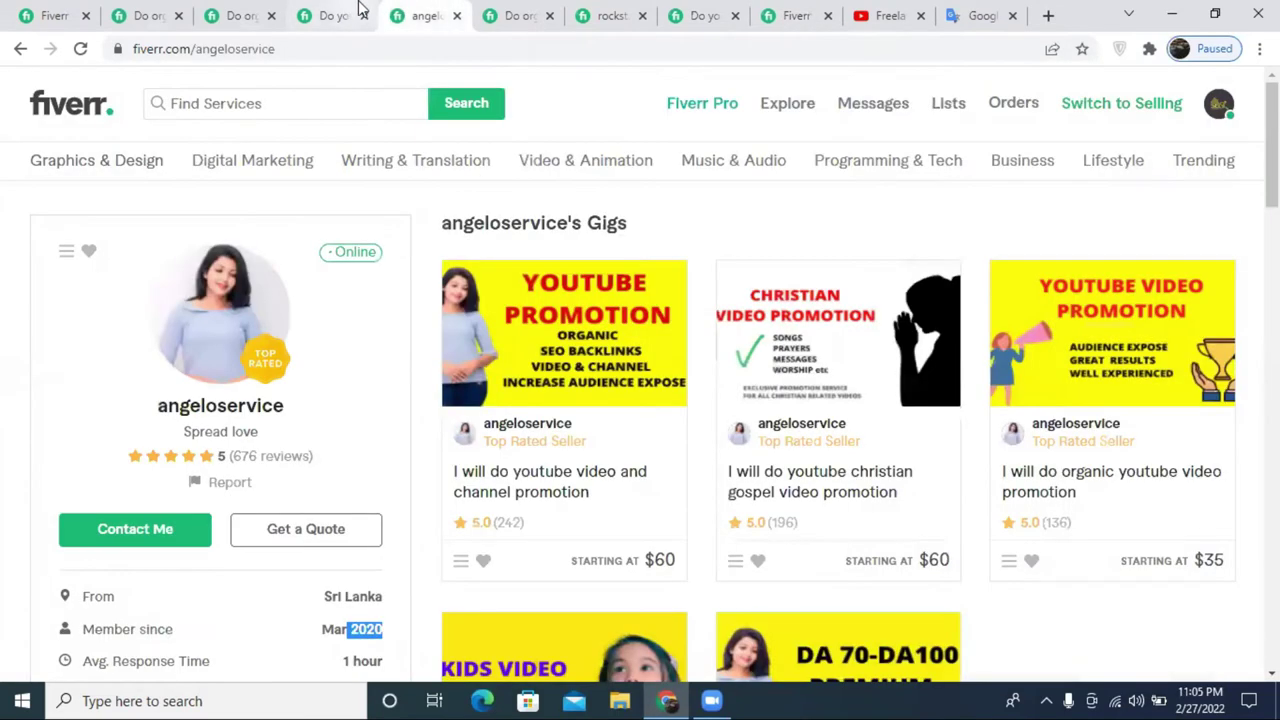
{"action": "left_click", "coordinate": [612, 12]}
{"action": "left_click", "coordinate": [515, 15]}
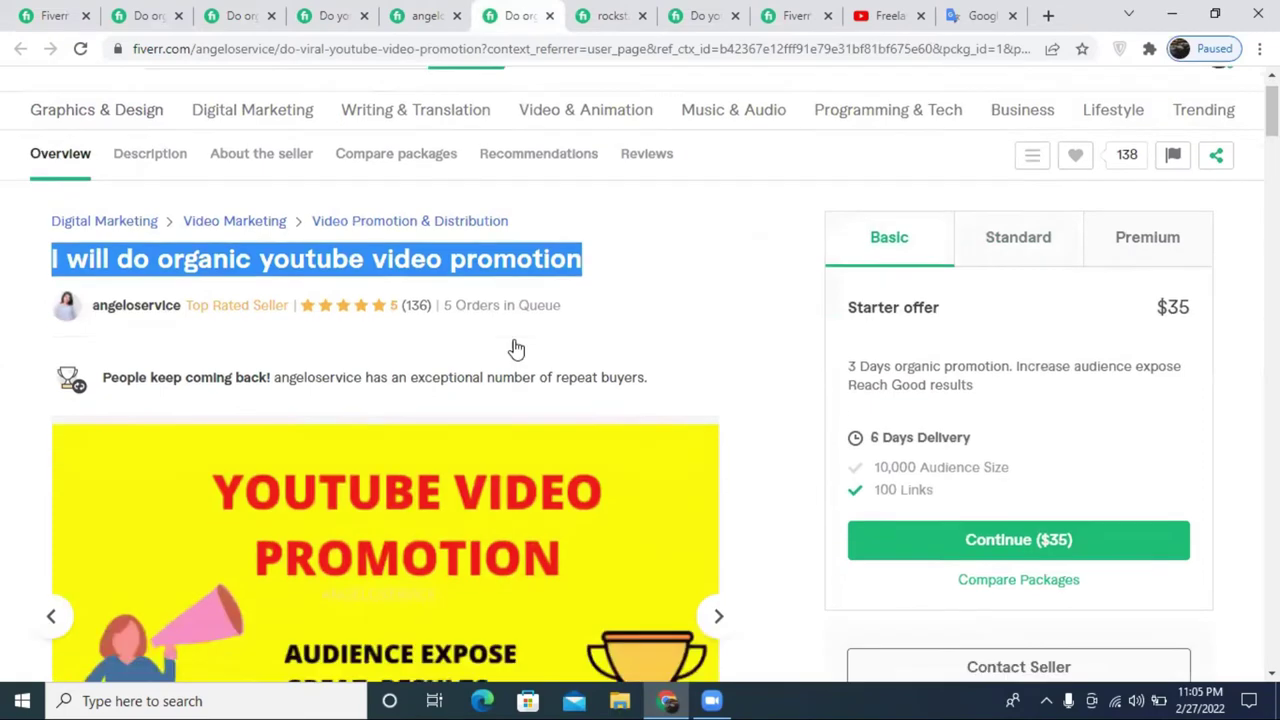
{"action": "scroll", "coordinate": [514, 349], "scroll_direction": "down", "scroll_amount": 15}
{"action": "scroll", "coordinate": [520, 372], "scroll_direction": "down", "scroll_amount": 15}
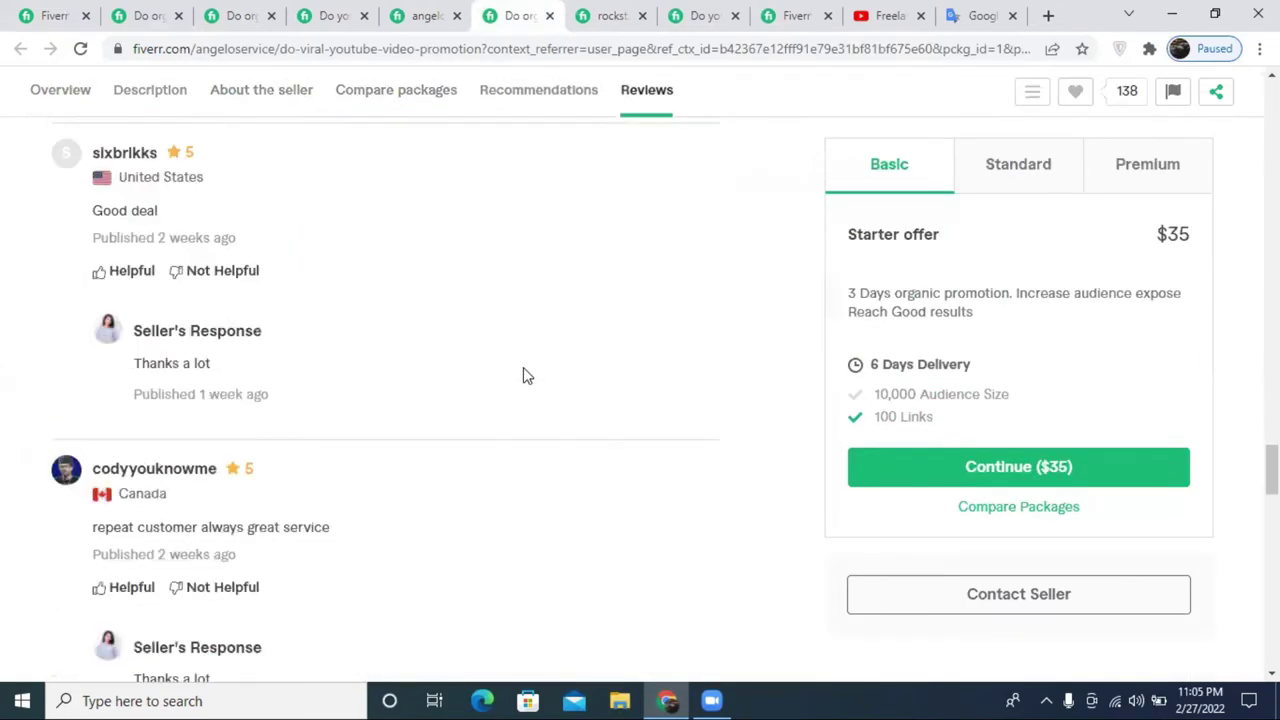
{"action": "scroll", "coordinate": [266, 431], "scroll_direction": "up", "scroll_amount": 5}
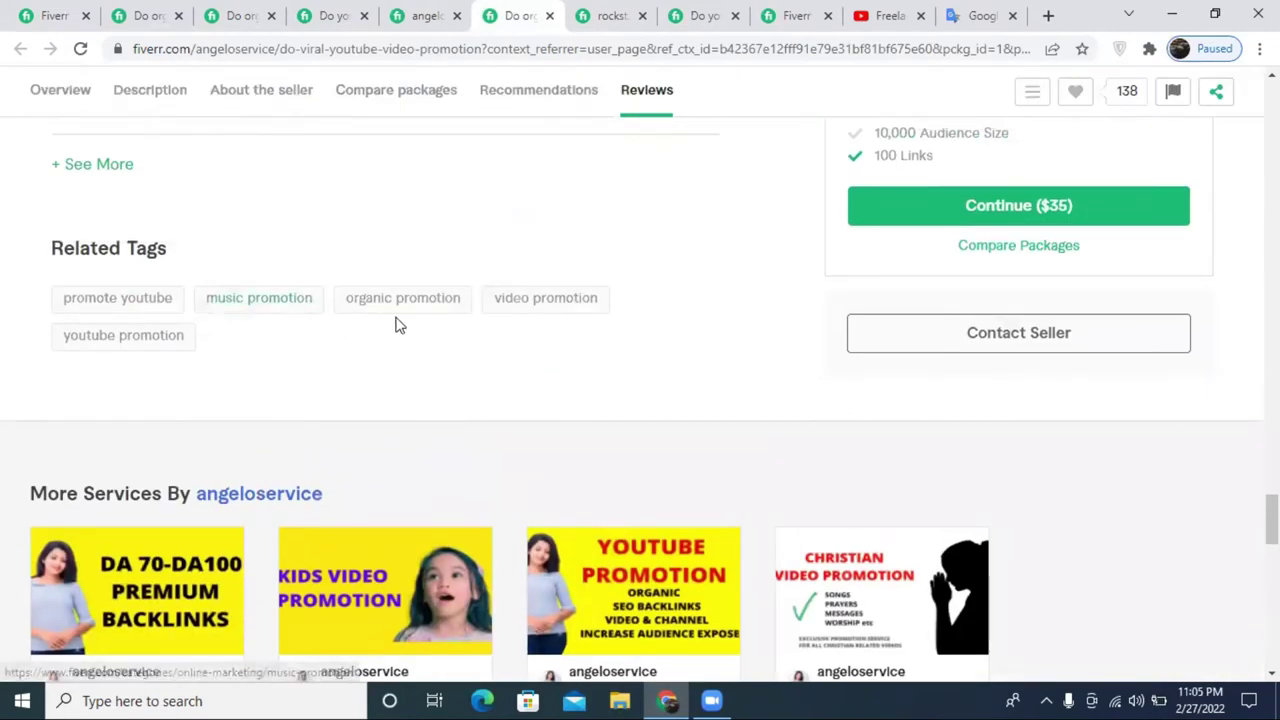
{"action": "left_click_drag", "start_coordinate": [475, 302], "coordinate": [347, 301]}
{"action": "key", "text": "ctrl+c"}
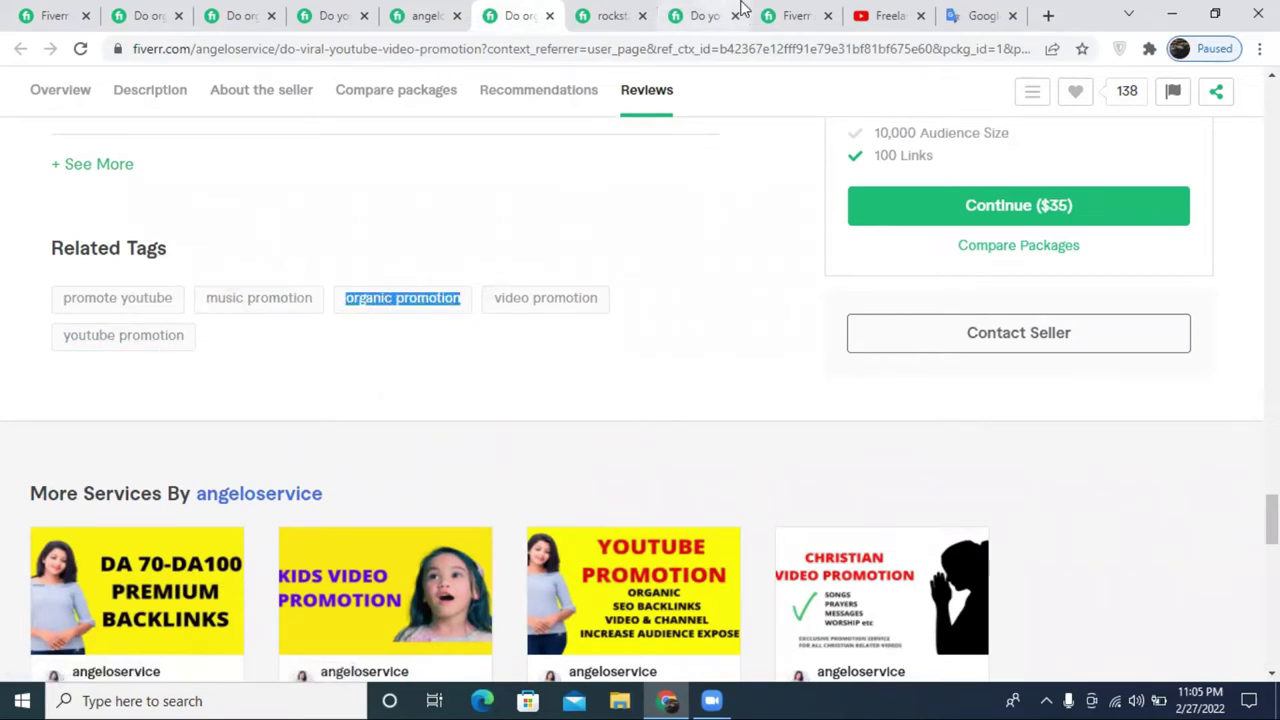
{"action": "left_click", "coordinate": [793, 15]}
{"action": "key", "text": "ctrl+v"}
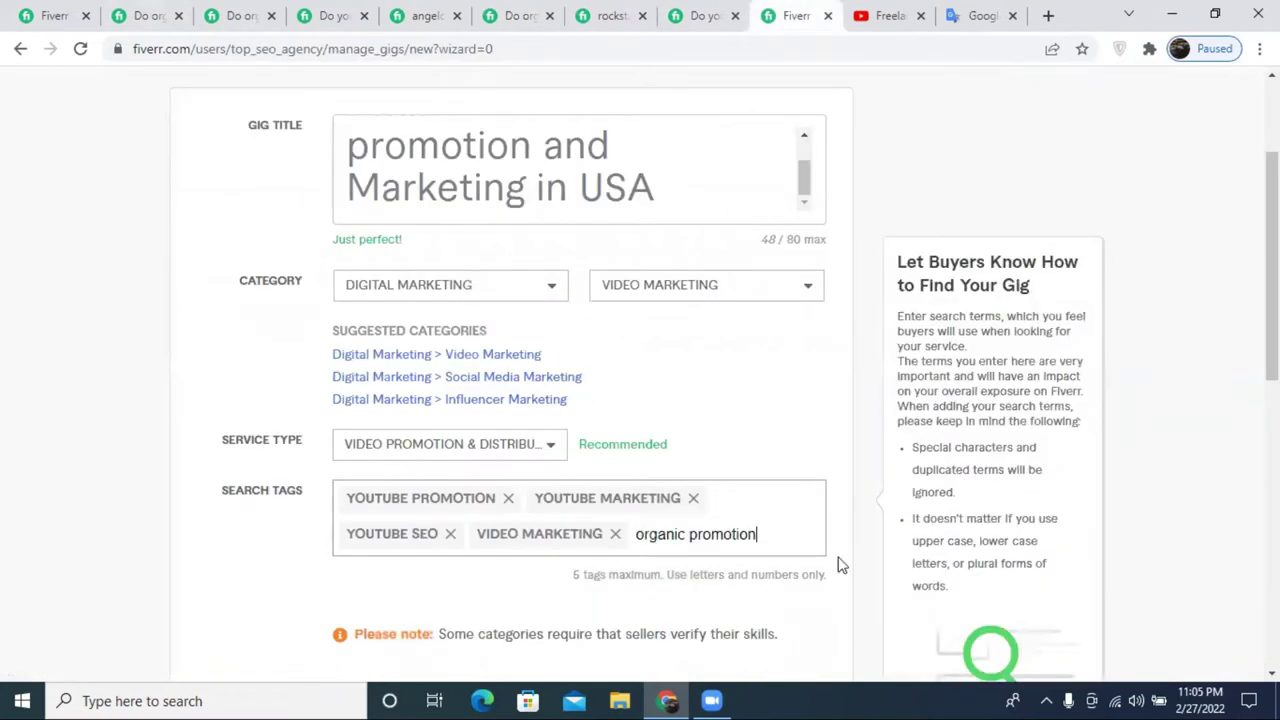
{"action": "key", "text": "Return"}
{"action": "scroll", "coordinate": [505, 500], "scroll_direction": "down", "scroll_amount": 2}
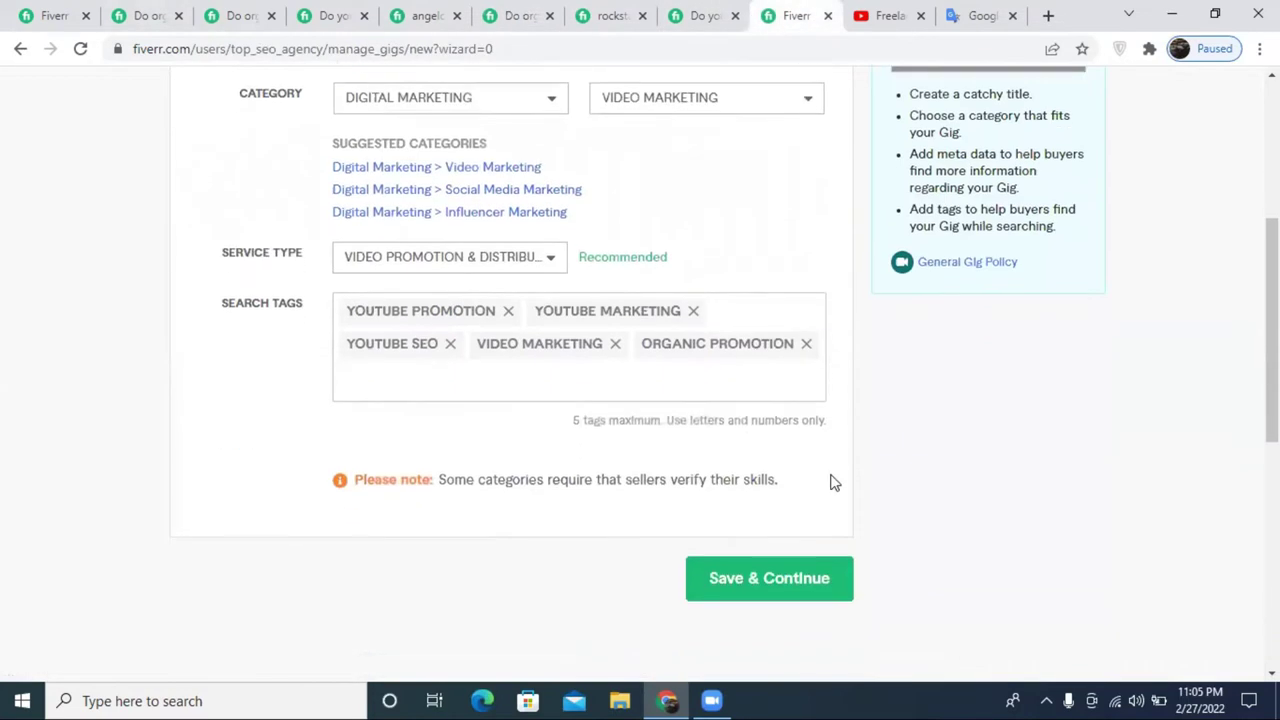
{"action": "left_click", "coordinate": [777, 591]}
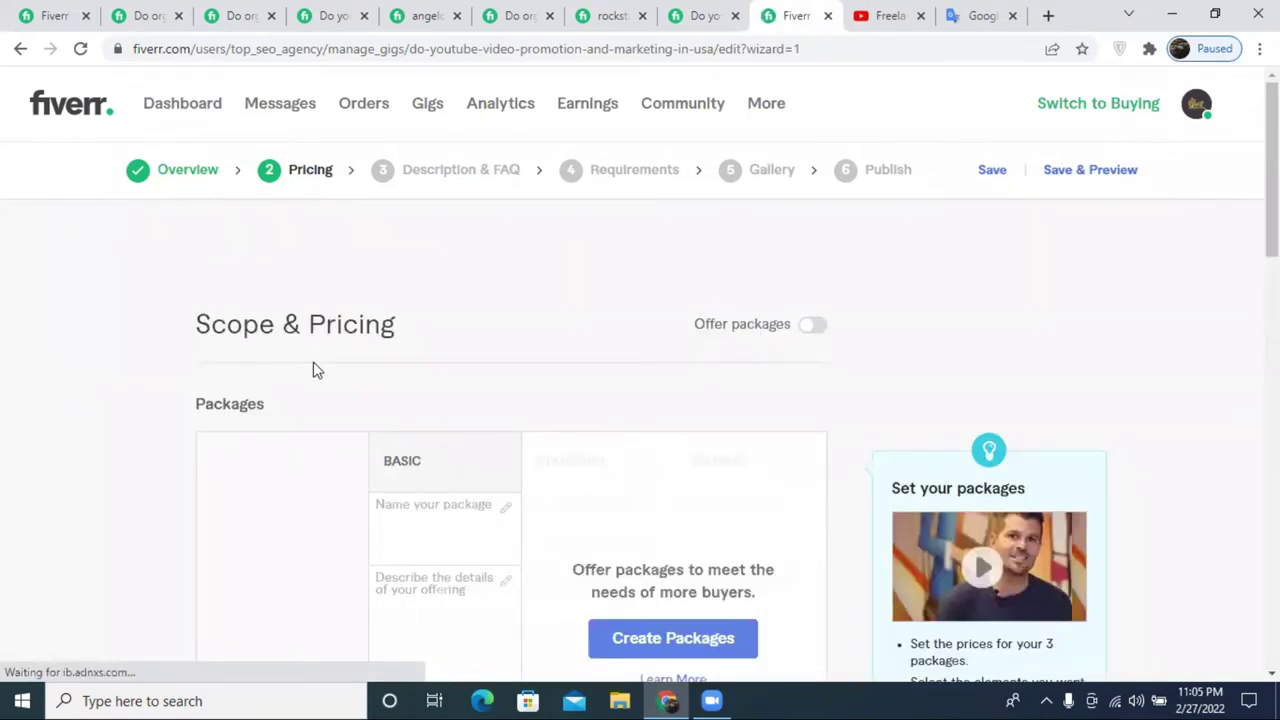
- Return to the gig's overview step and add a separate SEO title to the gig
{"action": "left_click", "coordinate": [180, 176]}
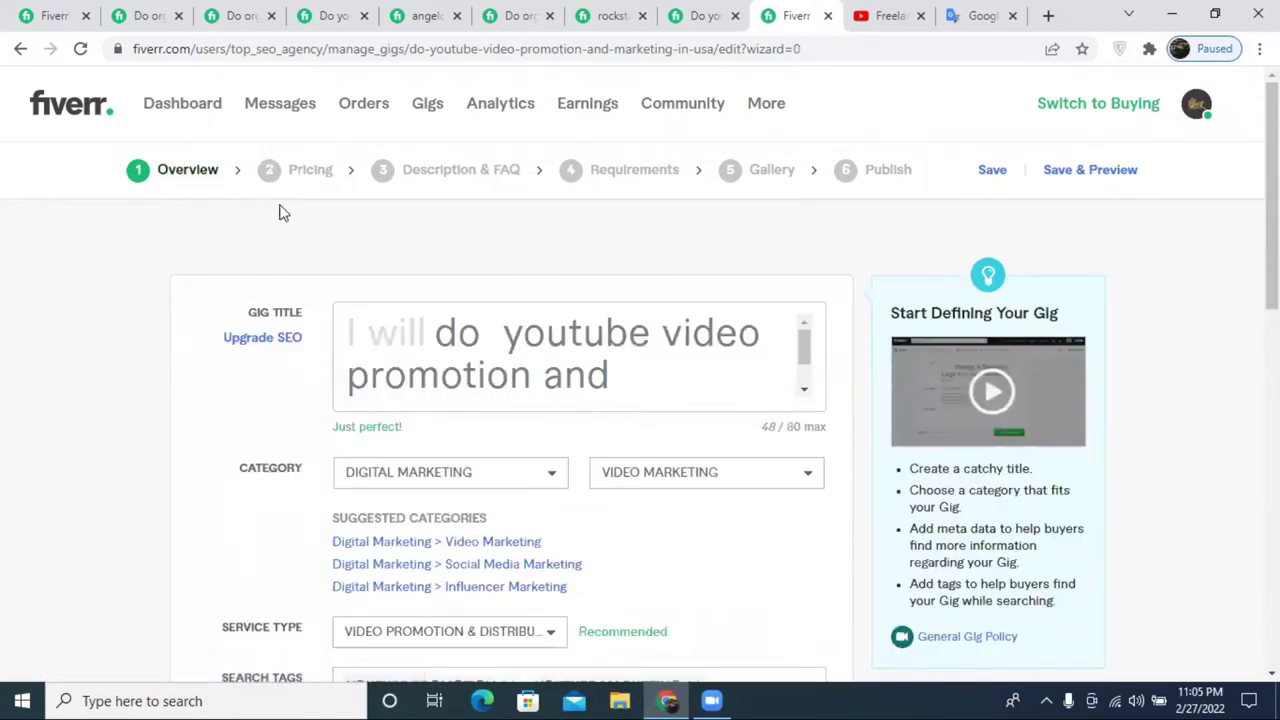
{"action": "scroll", "coordinate": [443, 334], "scroll_direction": "down", "scroll_amount": 2}
{"action": "scroll", "coordinate": [360, 380], "scroll_direction": "up", "scroll_amount": 2}
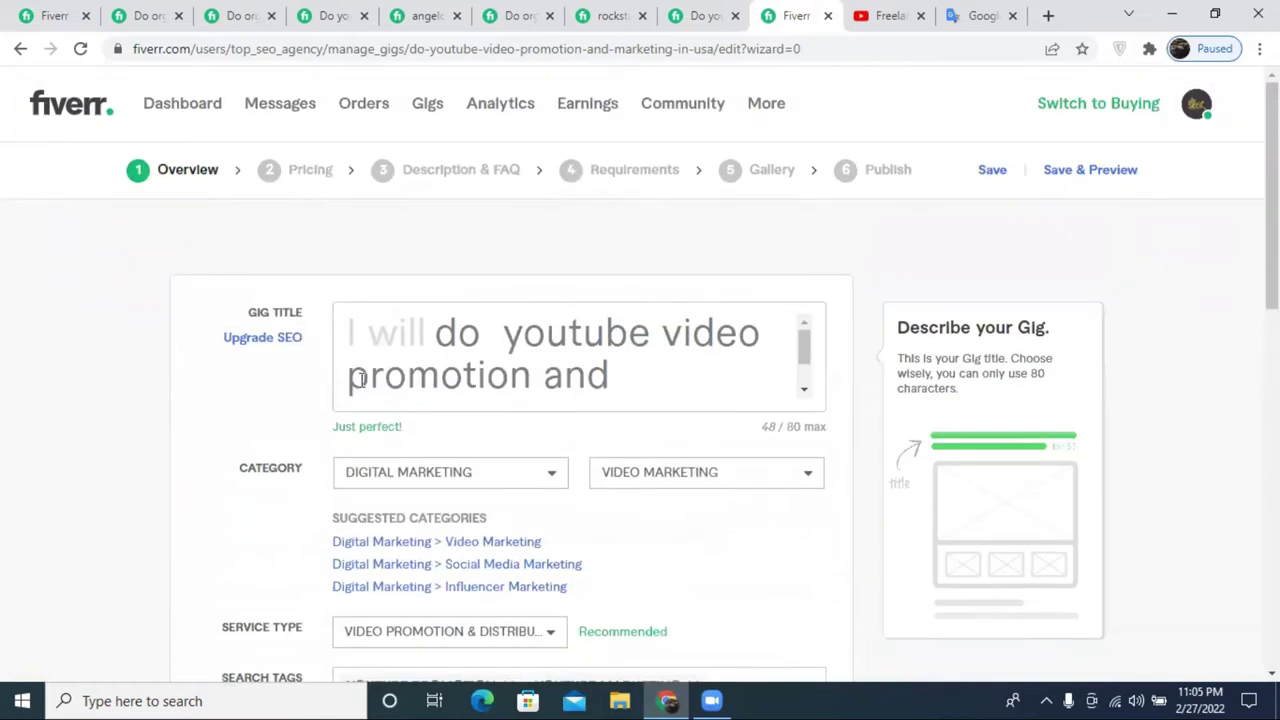
{"action": "left_click", "coordinate": [264, 339]}
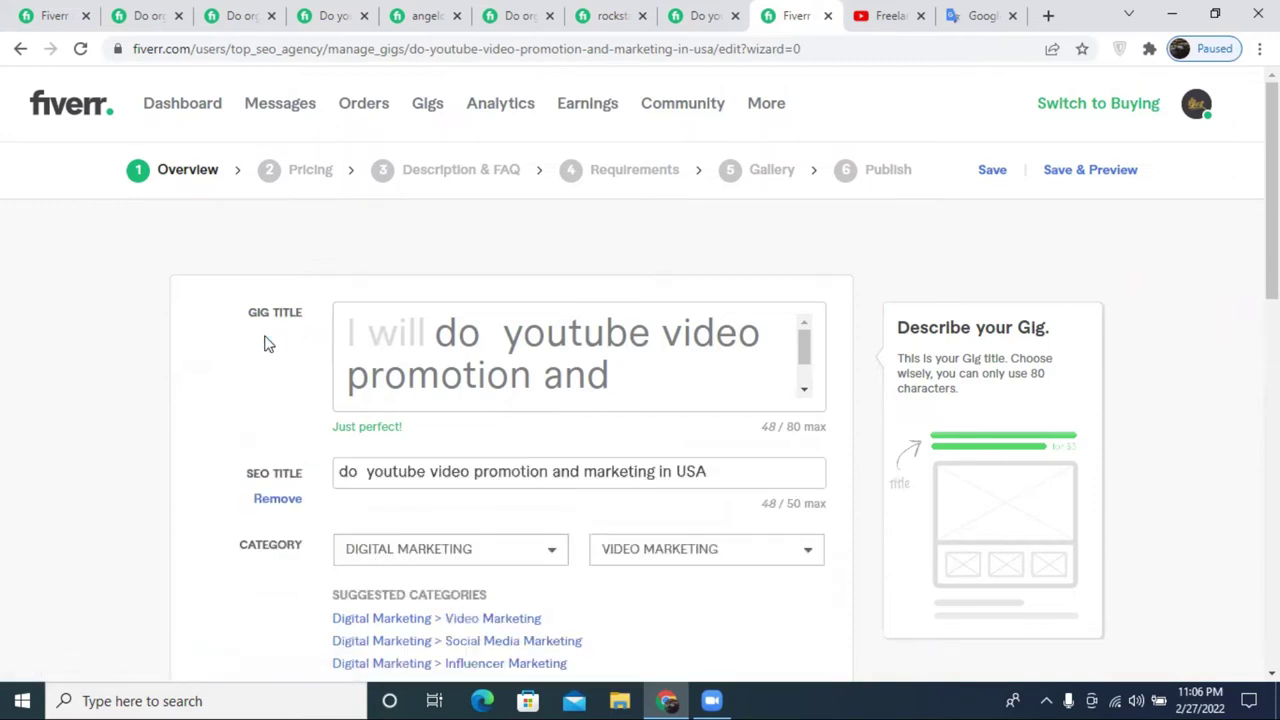
- Shorten the SEO title to "youtube video promotion and marketing", removing the leading "do" and the ending "in USA"
{"action": "left_click_drag", "start_coordinate": [712, 471], "coordinate": [657, 471]}
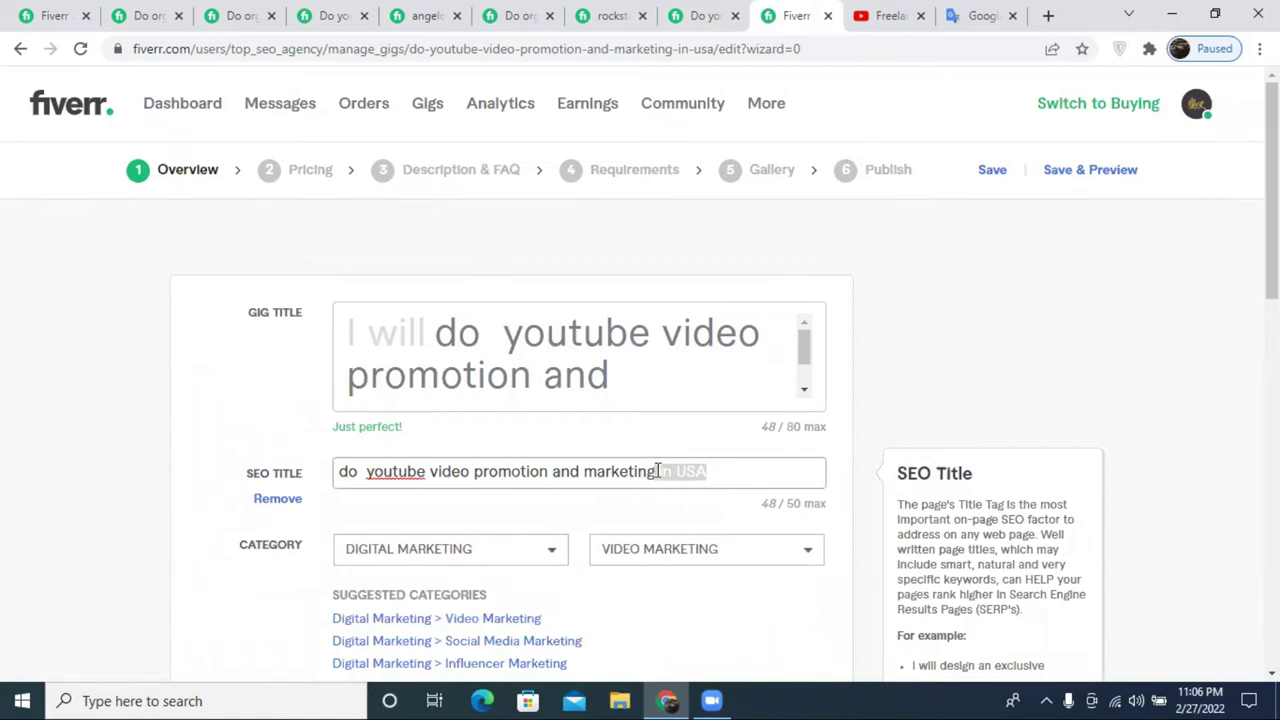
{"action": "key", "text": "BackSpace"}
{"action": "key", "text": "BackSpace"}
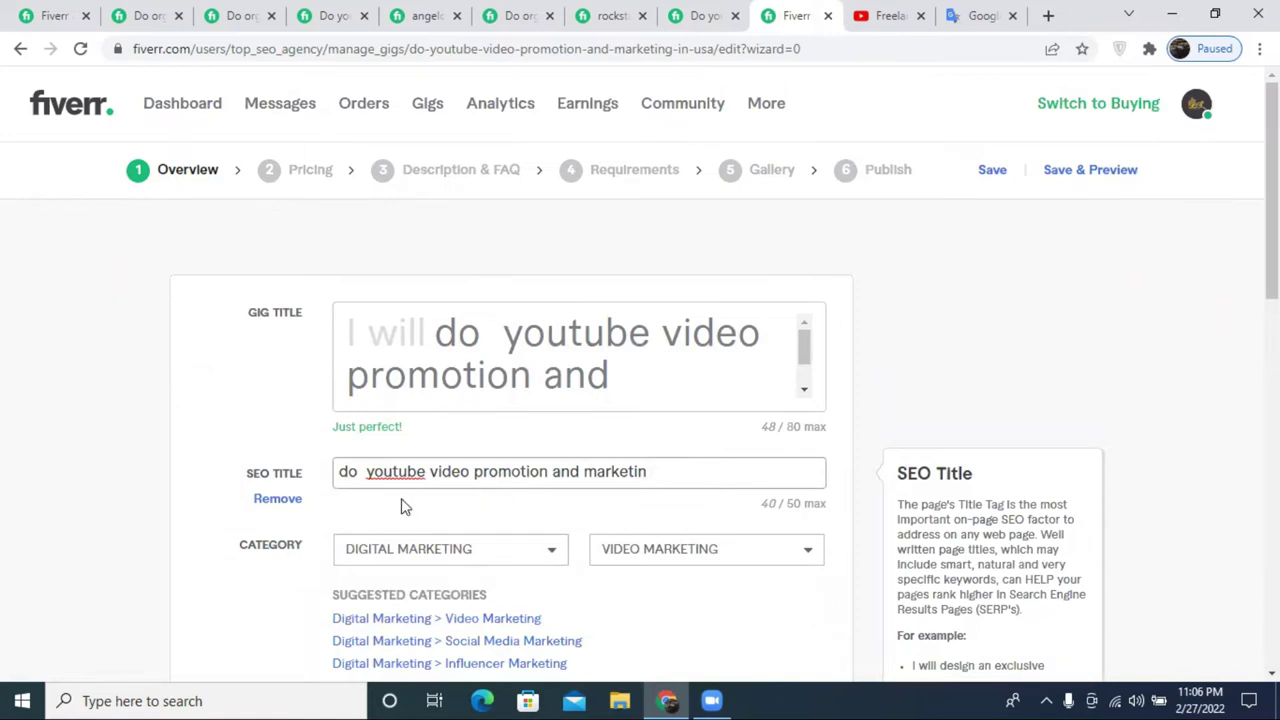
{"action": "left_click", "coordinate": [366, 471]}
{"action": "key", "text": "BackSpace"}
{"action": "key", "text": "BackSpace"}
{"action": "key", "text": "BackSpace"}
{"action": "key", "text": "BackSpace"}
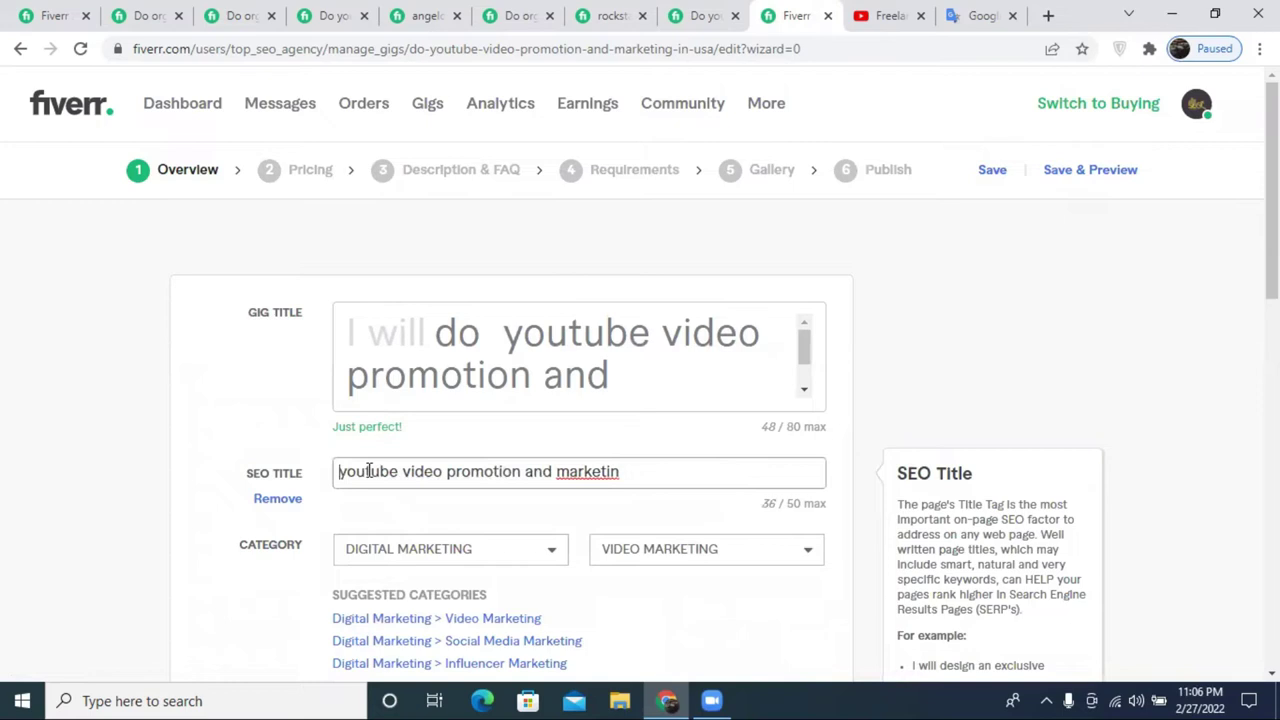
{"action": "right_click", "coordinate": [599, 471]}
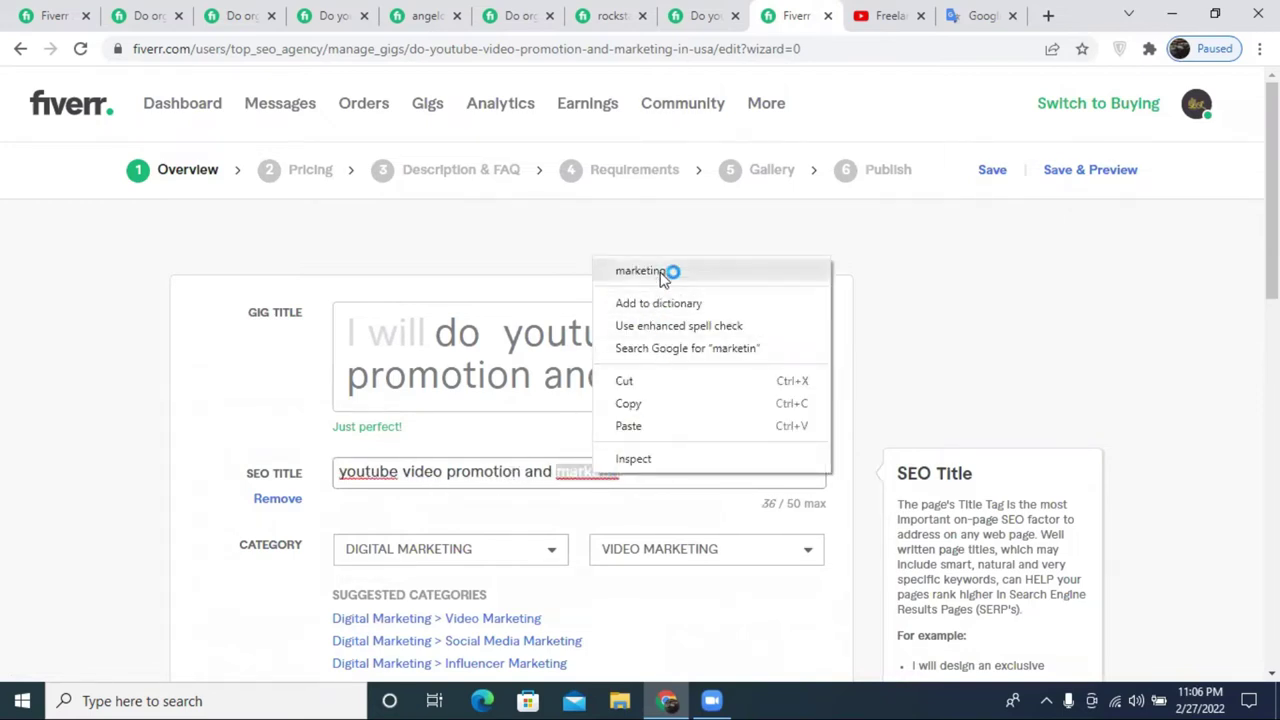
{"action": "left_click", "coordinate": [666, 271]}
{"action": "left_click", "coordinate": [663, 471]}
{"action": "left_click", "coordinate": [584, 350]}
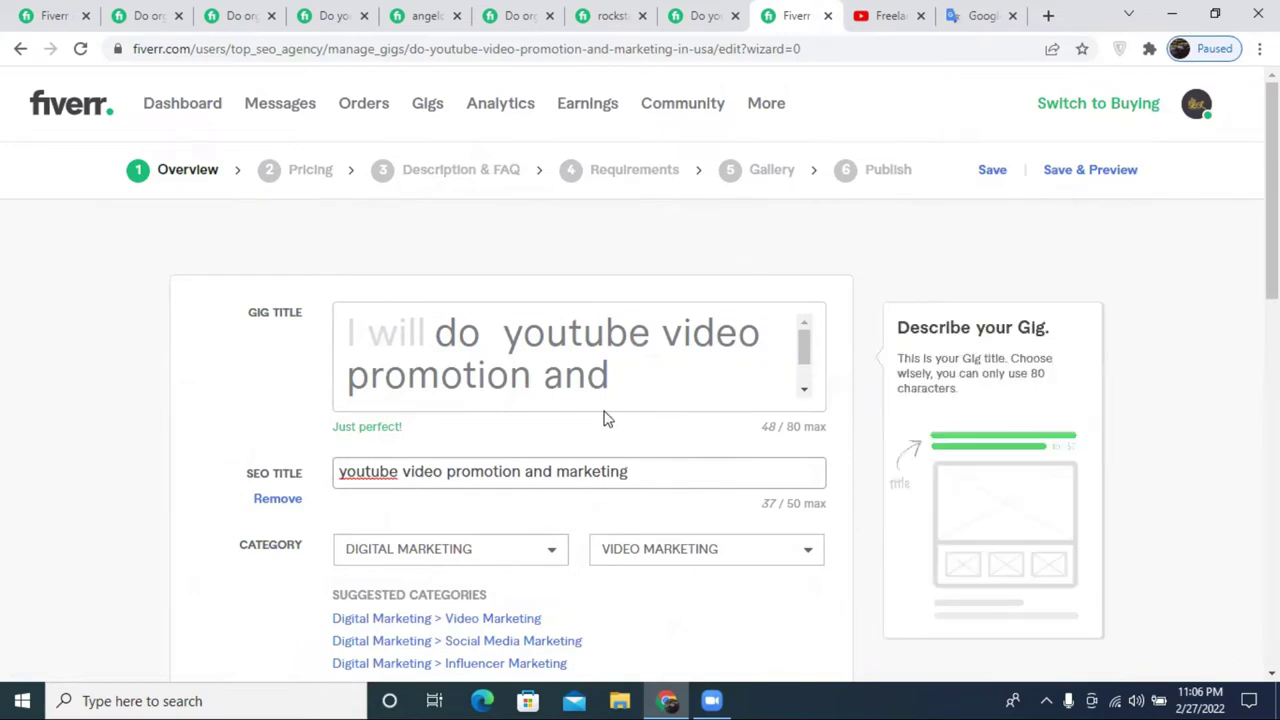
- Correct "youtube" to "YouTube" in the SEO title using the spelling suggestion
{"action": "scroll", "coordinate": [487, 388], "scroll_direction": "down", "scroll_amount": 1}
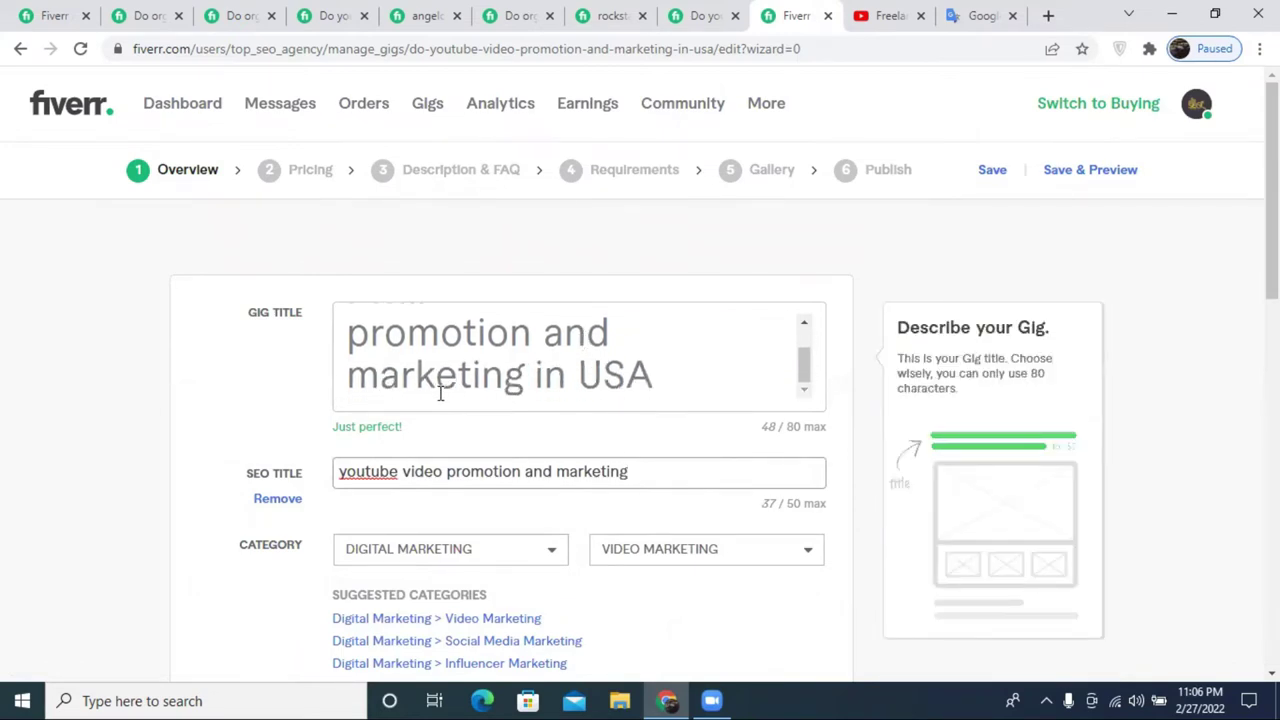
{"action": "left_click", "coordinate": [616, 471]}
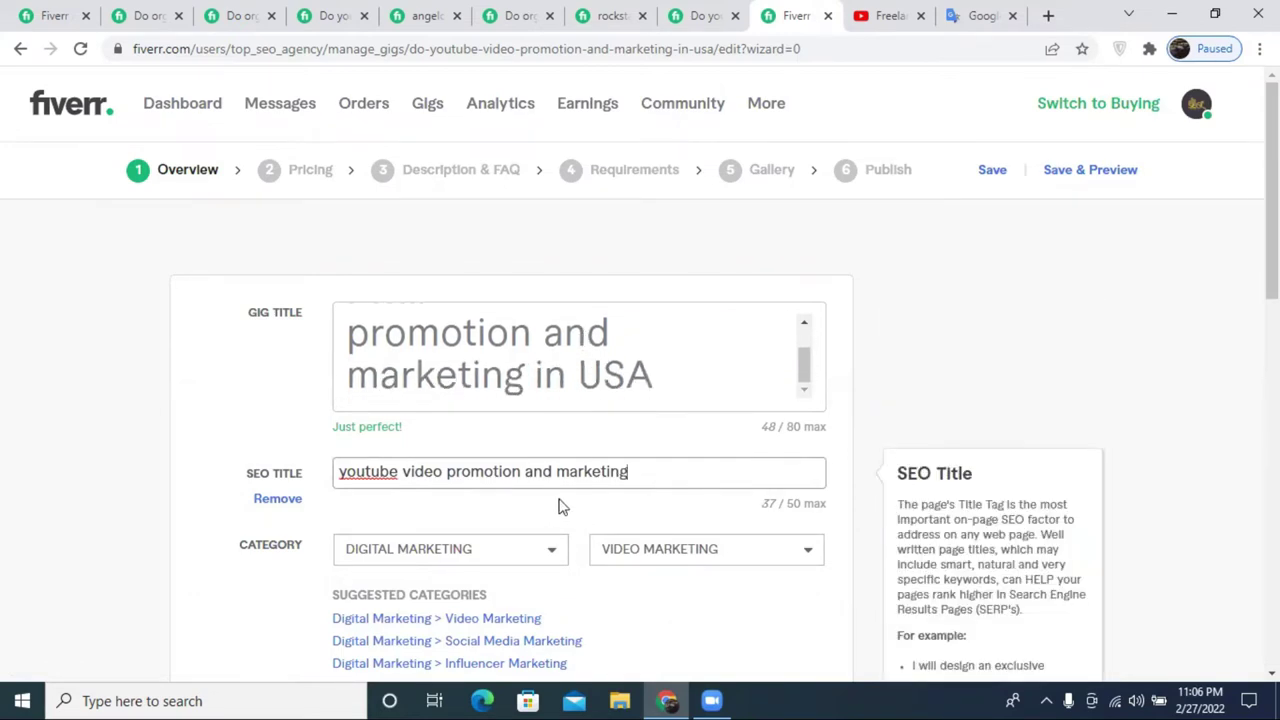
{"action": "right_click", "coordinate": [376, 469]}
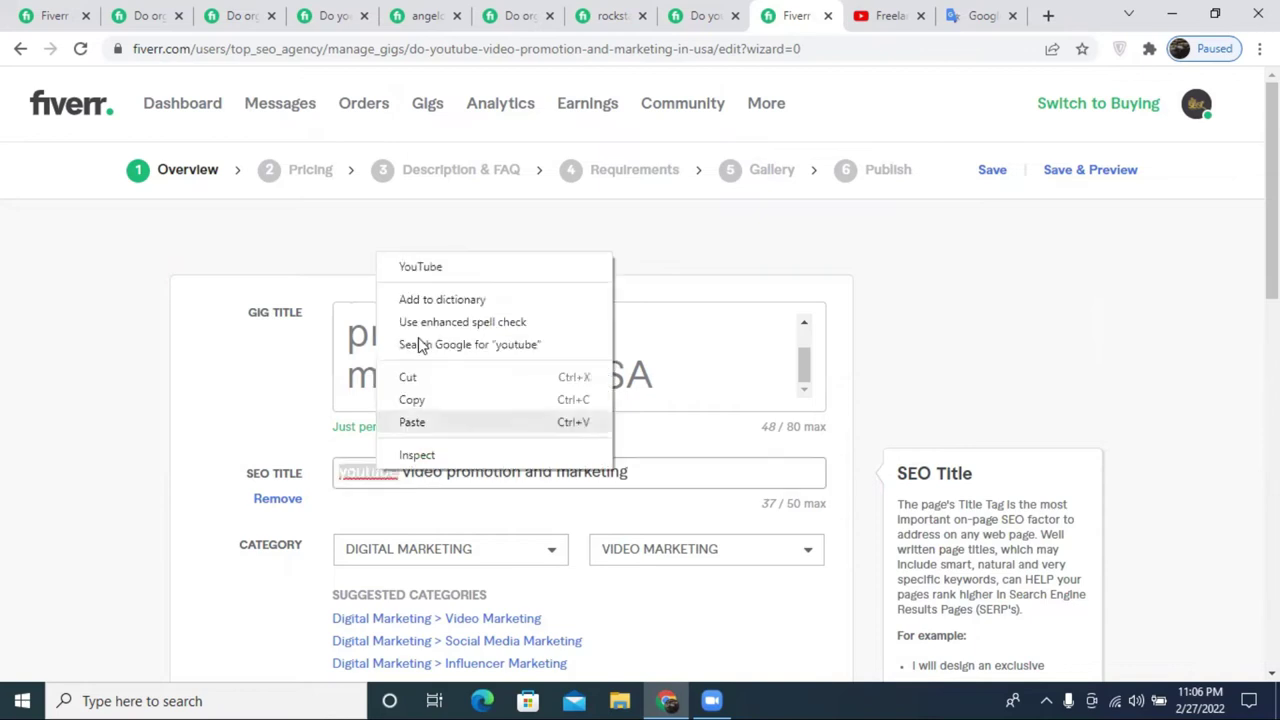
{"action": "left_click", "coordinate": [448, 268]}
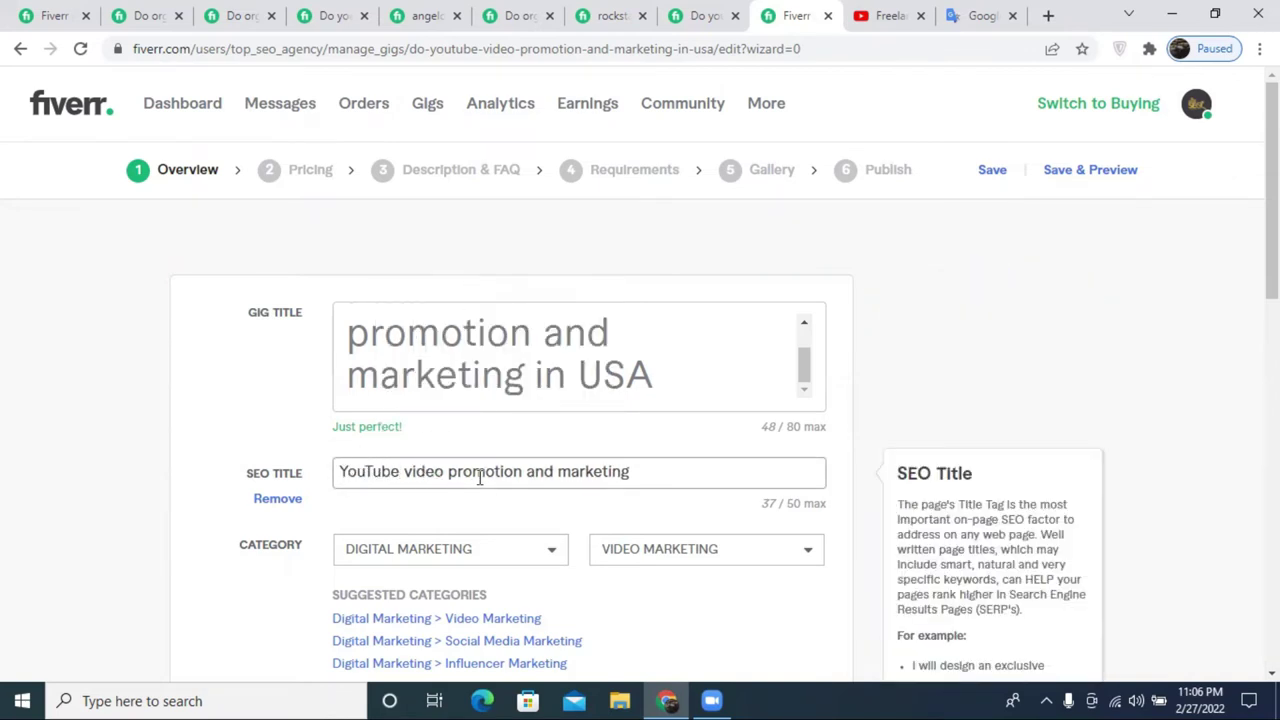
{"action": "left_click_drag", "start_coordinate": [557, 474], "coordinate": [528, 472]}
{"action": "left_click", "coordinate": [644, 521]}
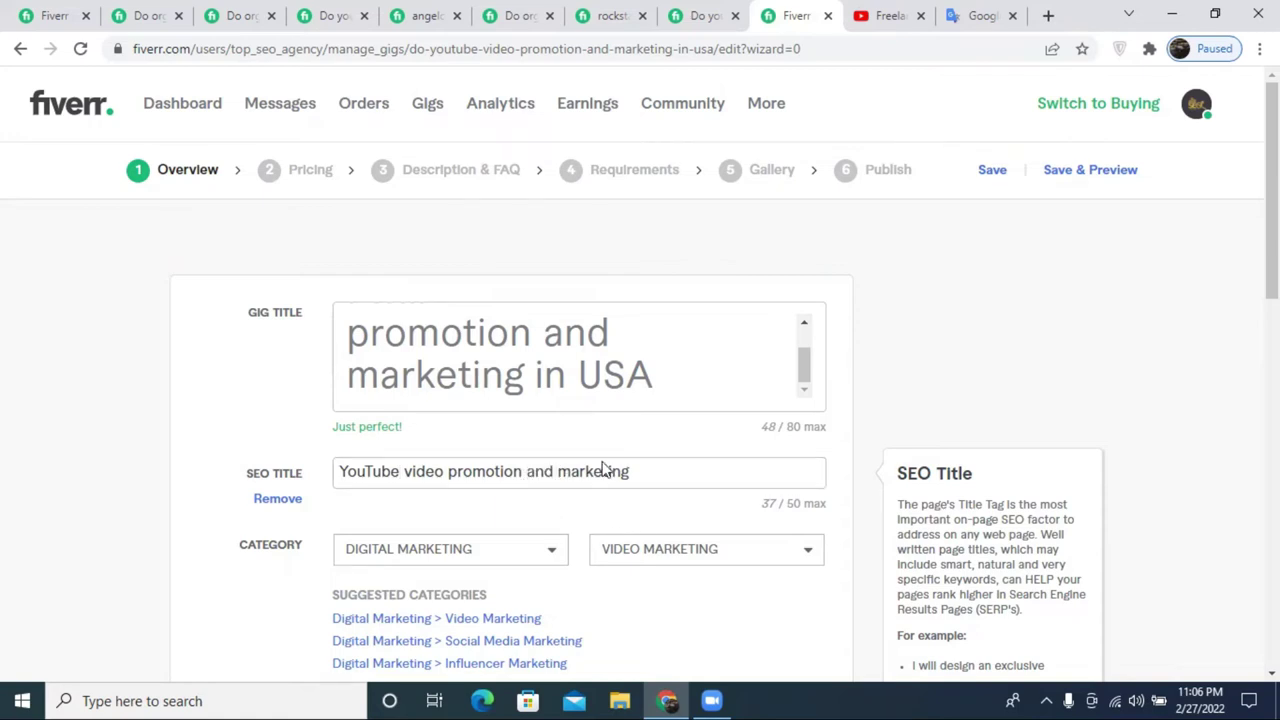
- Save the gig overview and enable offering packages in the Scope & Pricing step
{"action": "scroll", "coordinate": [605, 470], "scroll_direction": "down", "scroll_amount": 5}
{"action": "left_click", "coordinate": [757, 540]}
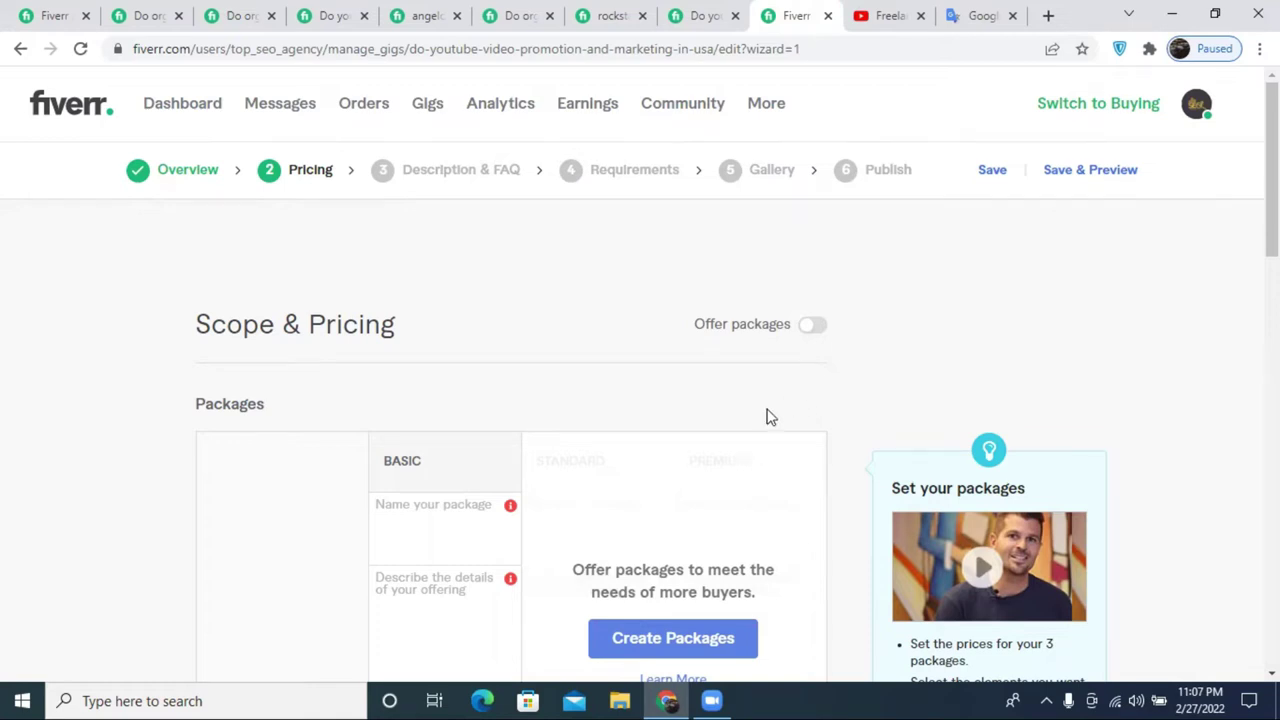
{"action": "left_click", "coordinate": [812, 326]}
{"action": "scroll", "coordinate": [443, 380], "scroll_direction": "down", "scroll_amount": 2}
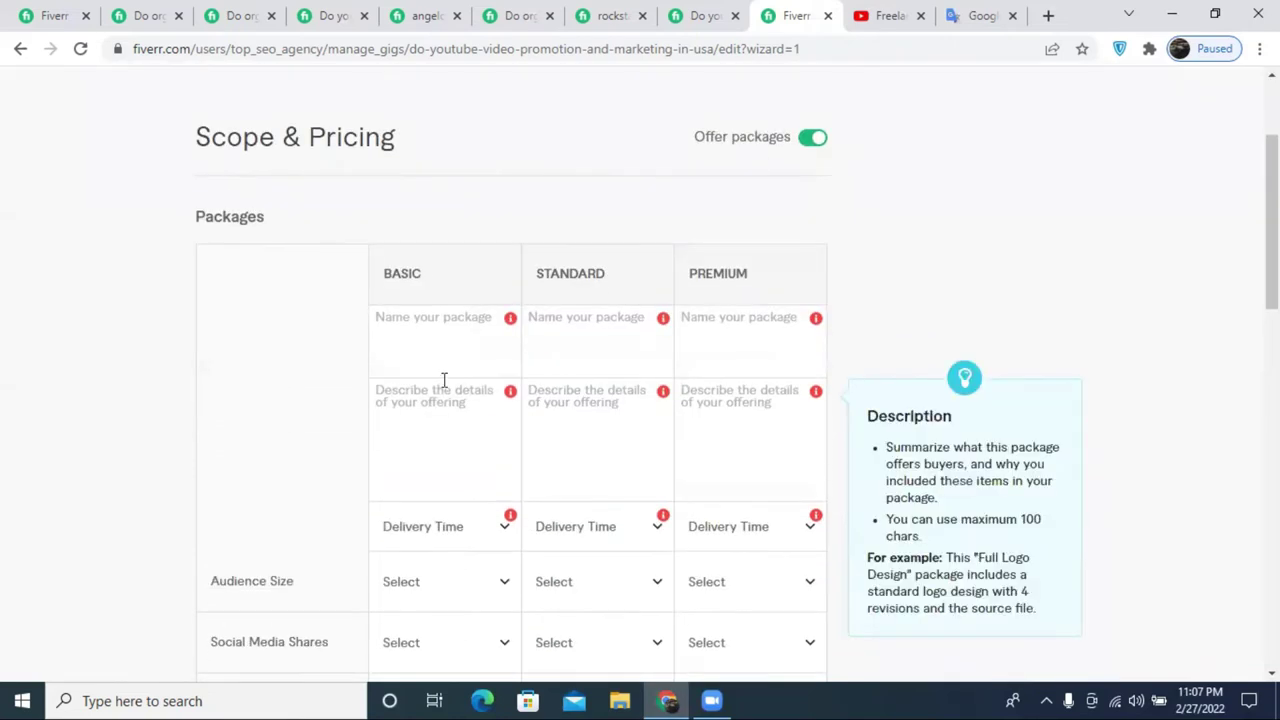
- Examine the name, description, delivery time, option and price fields of the Basic, Standard and Premium packages
{"action": "left_click", "coordinate": [448, 357]}
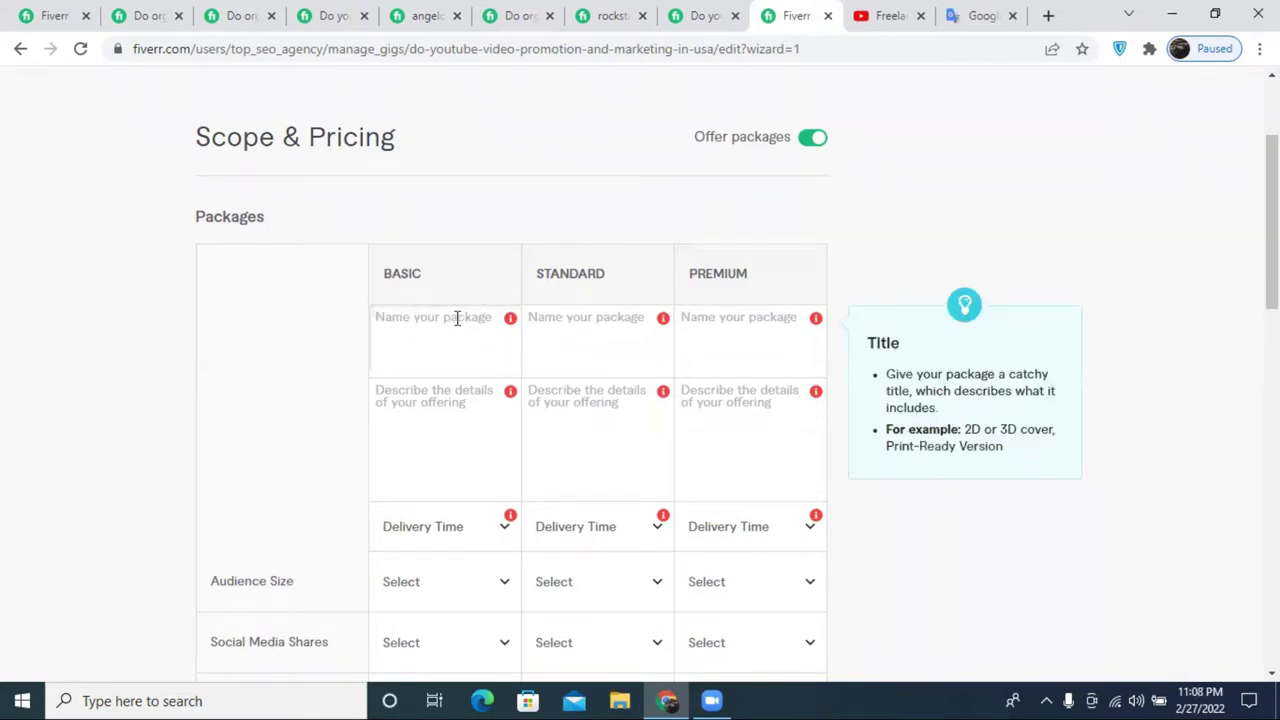
{"action": "left_click", "coordinate": [568, 318]}
{"action": "left_click", "coordinate": [721, 324]}
{"action": "scroll", "coordinate": [745, 346], "scroll_direction": "down", "scroll_amount": 5}
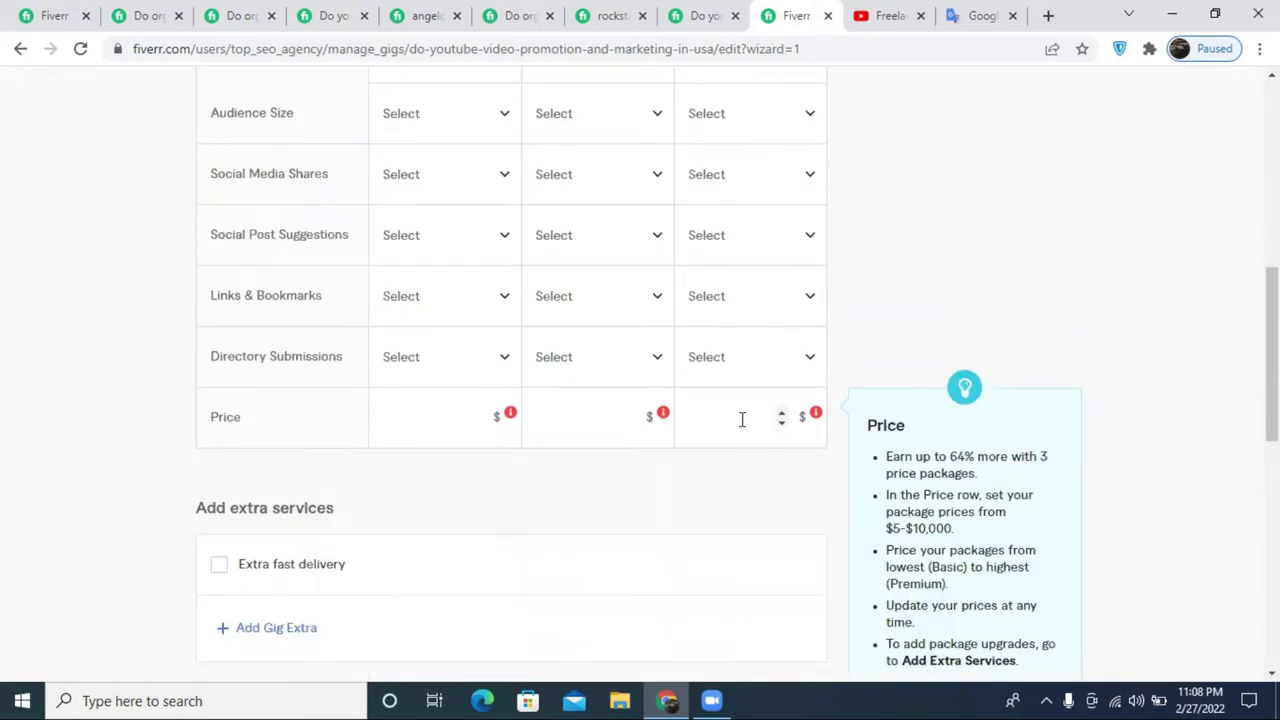
{"action": "scroll", "coordinate": [742, 419], "scroll_direction": "up", "scroll_amount": 4}
{"action": "left_click", "coordinate": [436, 257]}
{"action": "double_click", "coordinate": [402, 178]}
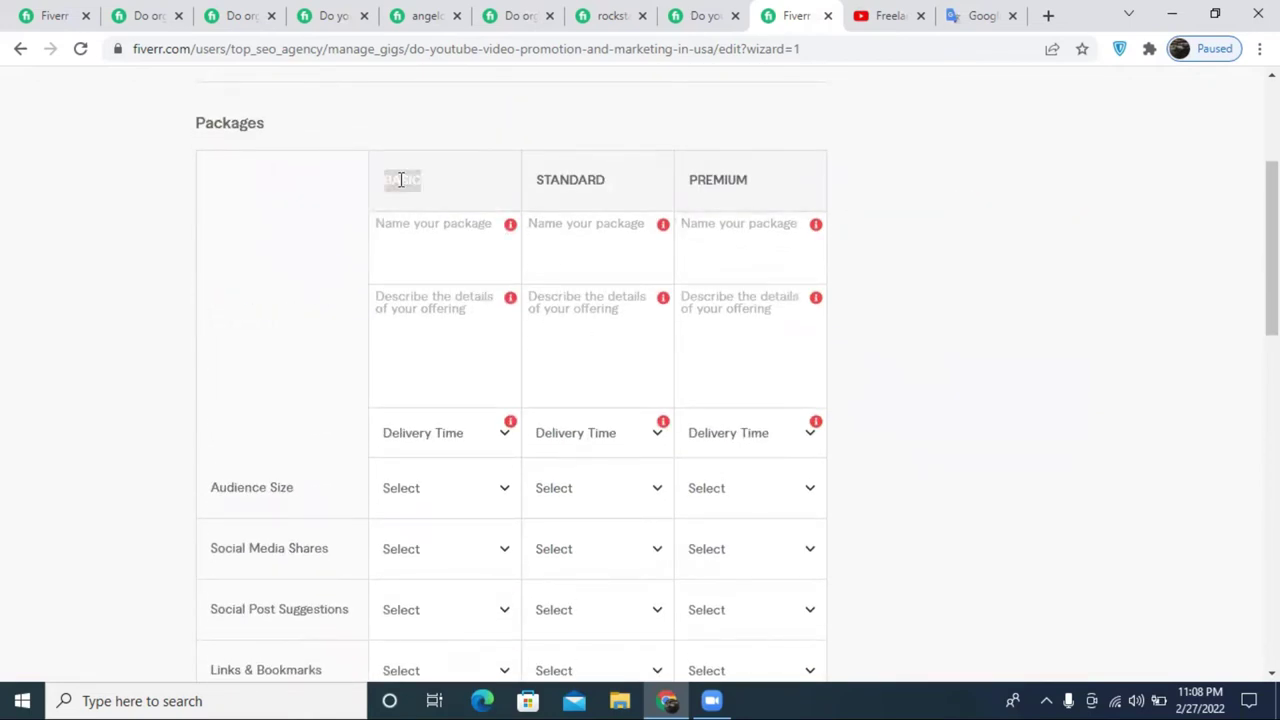
{"action": "left_click", "coordinate": [552, 181]}
{"action": "double_click", "coordinate": [556, 181]}
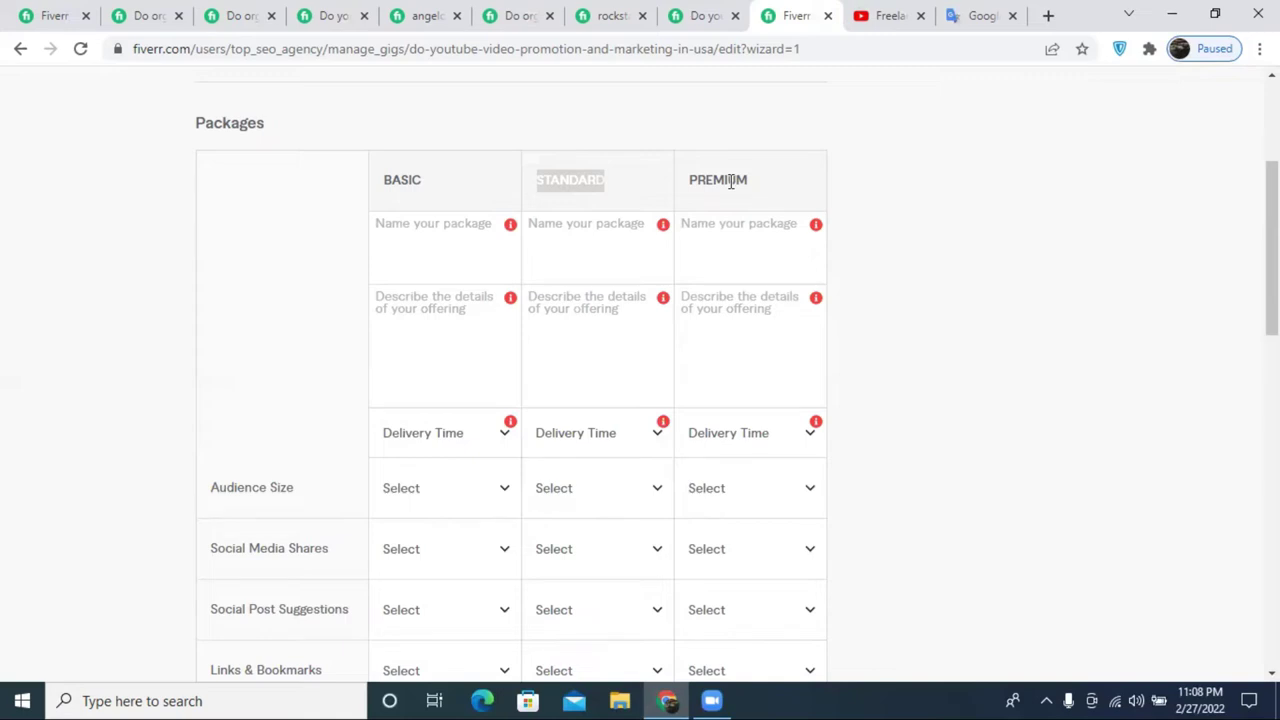
- Review the Basic, Standard and Premium package offers of the competing viral YouTube video promotion gig
{"action": "left_click", "coordinate": [418, 15]}
{"action": "left_click", "coordinate": [518, 15]}
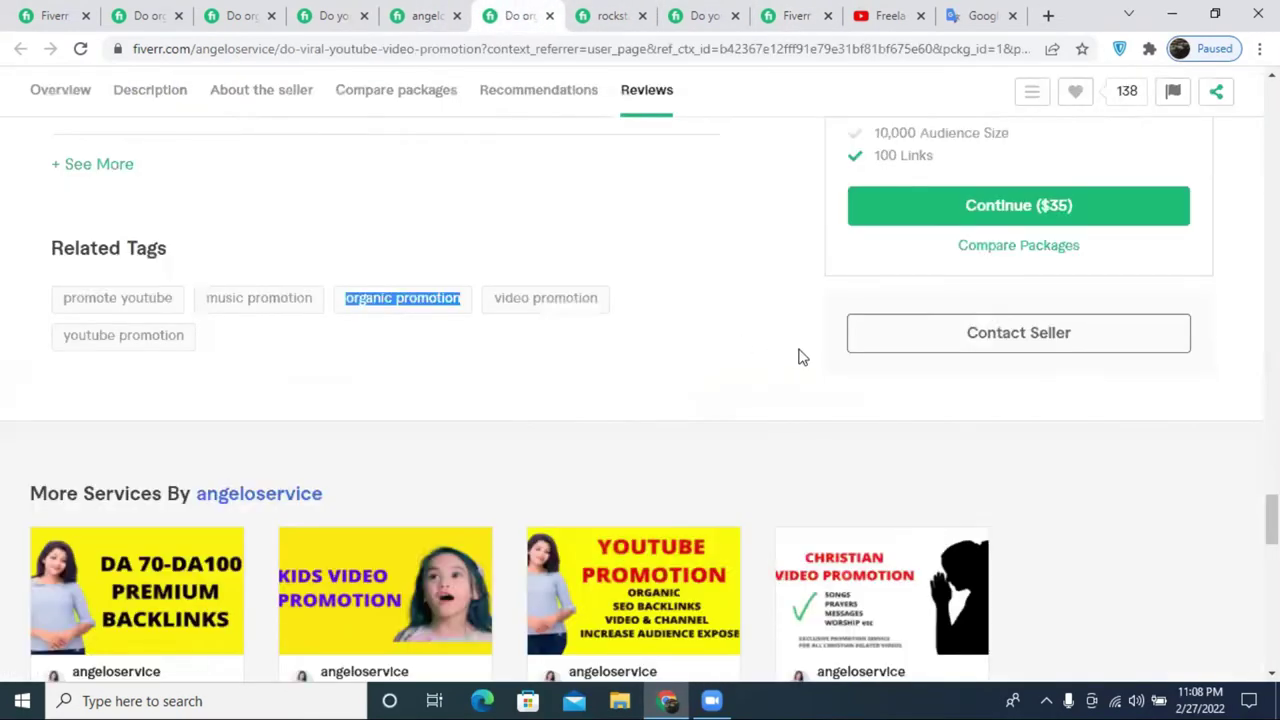
{"action": "scroll", "coordinate": [860, 352], "scroll_direction": "up", "scroll_amount": 3}
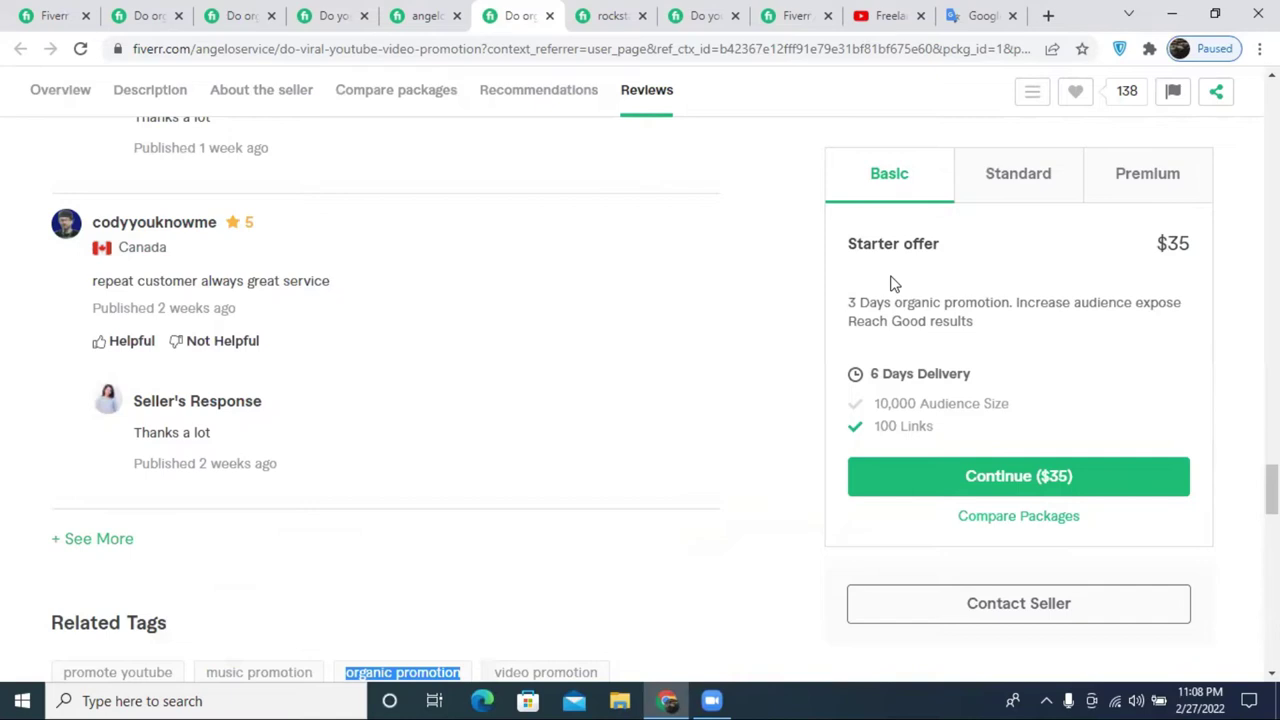
{"action": "left_click", "coordinate": [1020, 188]}
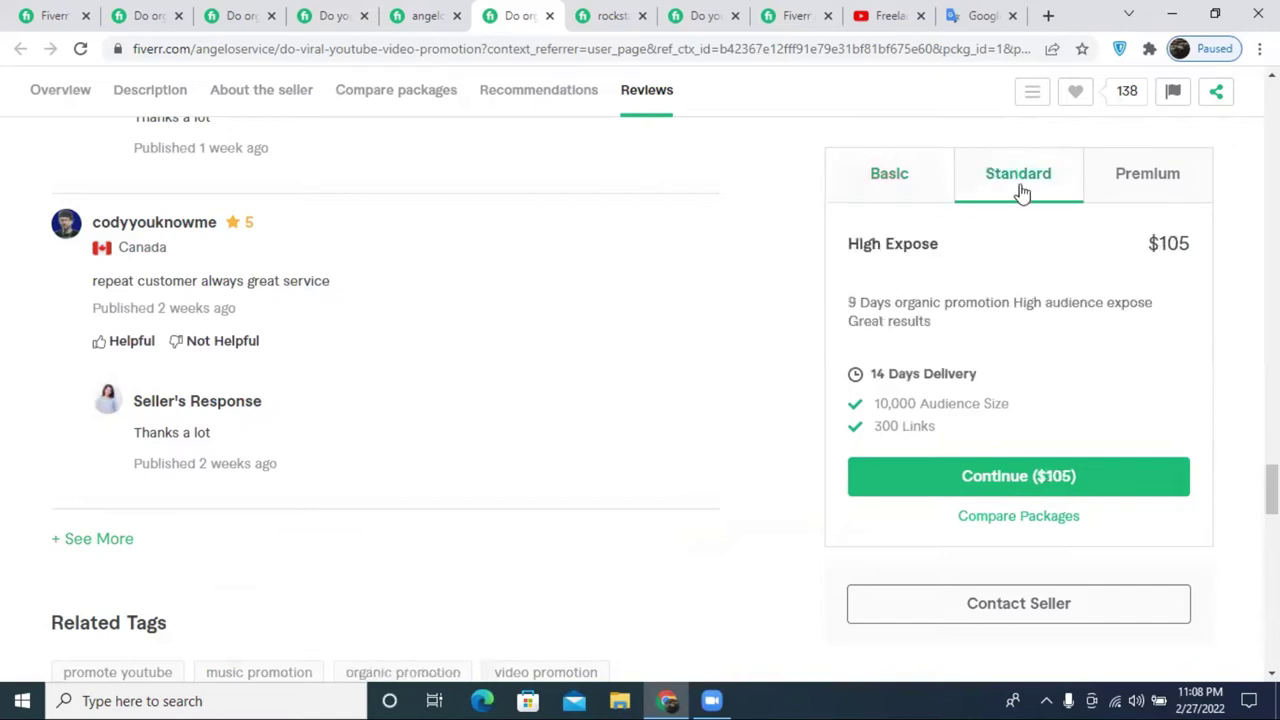
{"action": "left_click", "coordinate": [1100, 180]}
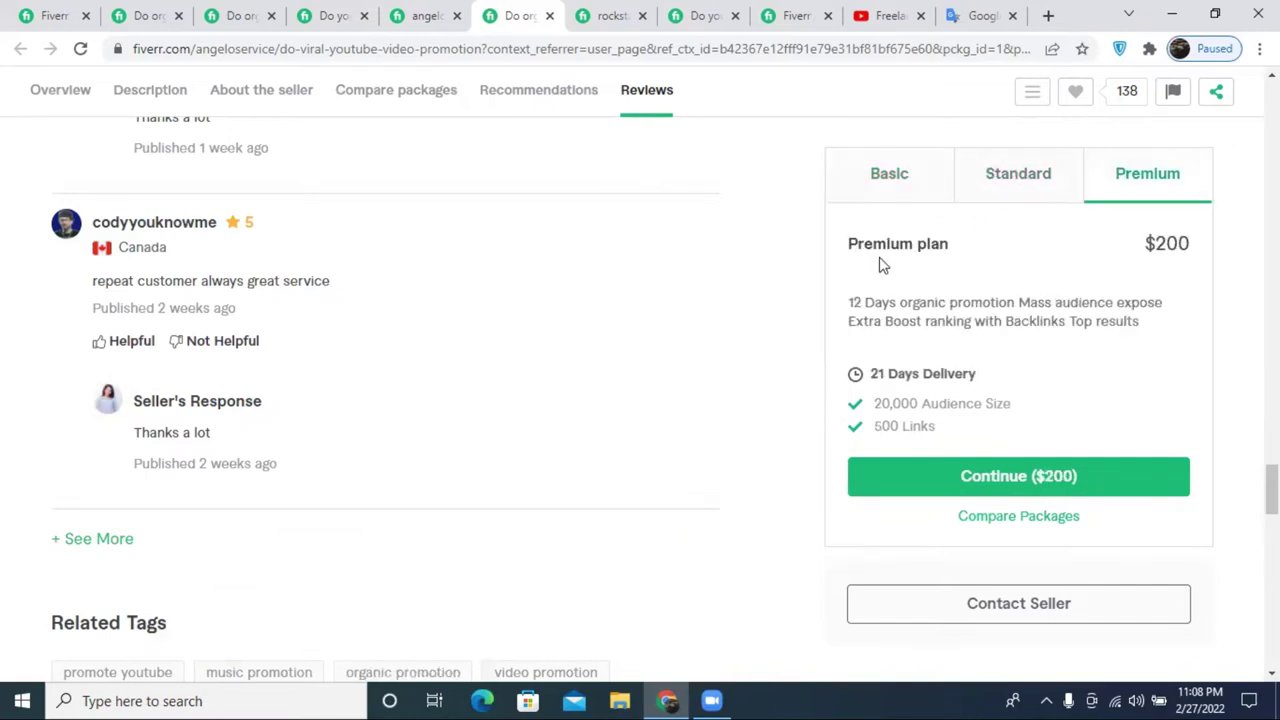
{"action": "left_click", "coordinate": [893, 184]}
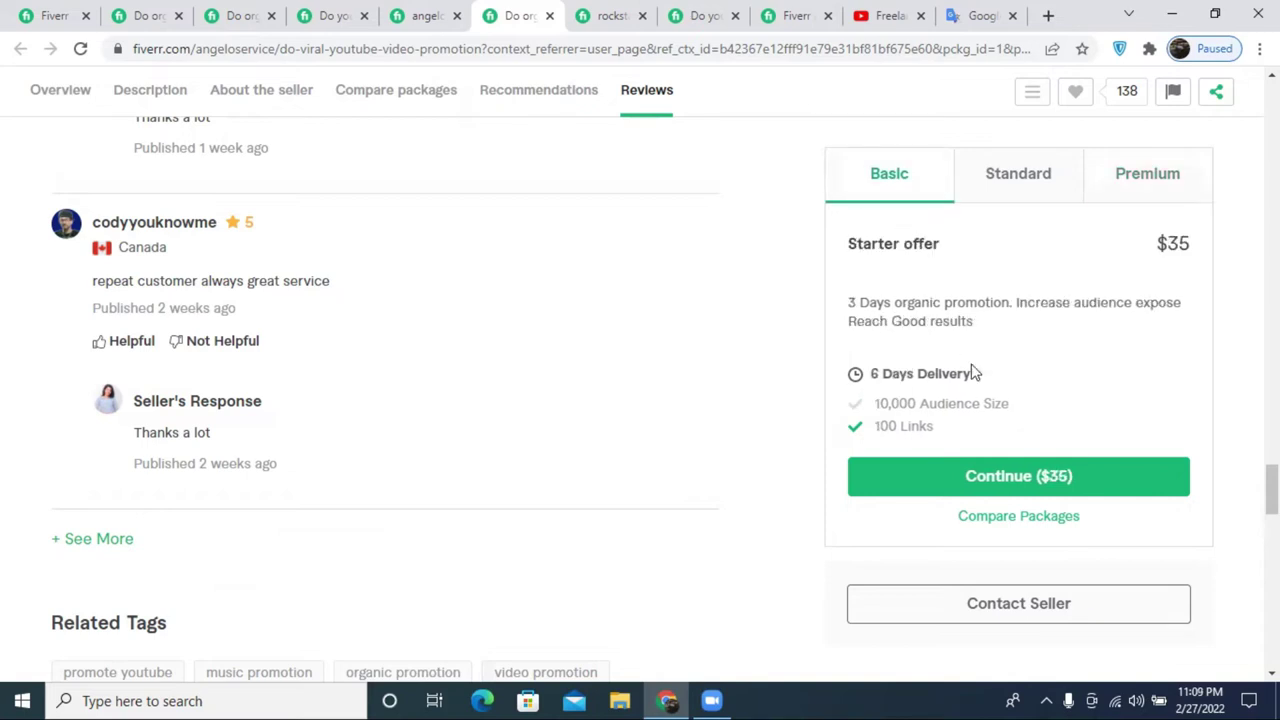
- Review the Basic, Standard and Premium packages of the competing YouTube promotion gig for a niche-relevant audience
{"action": "left_click", "coordinate": [608, 15]}
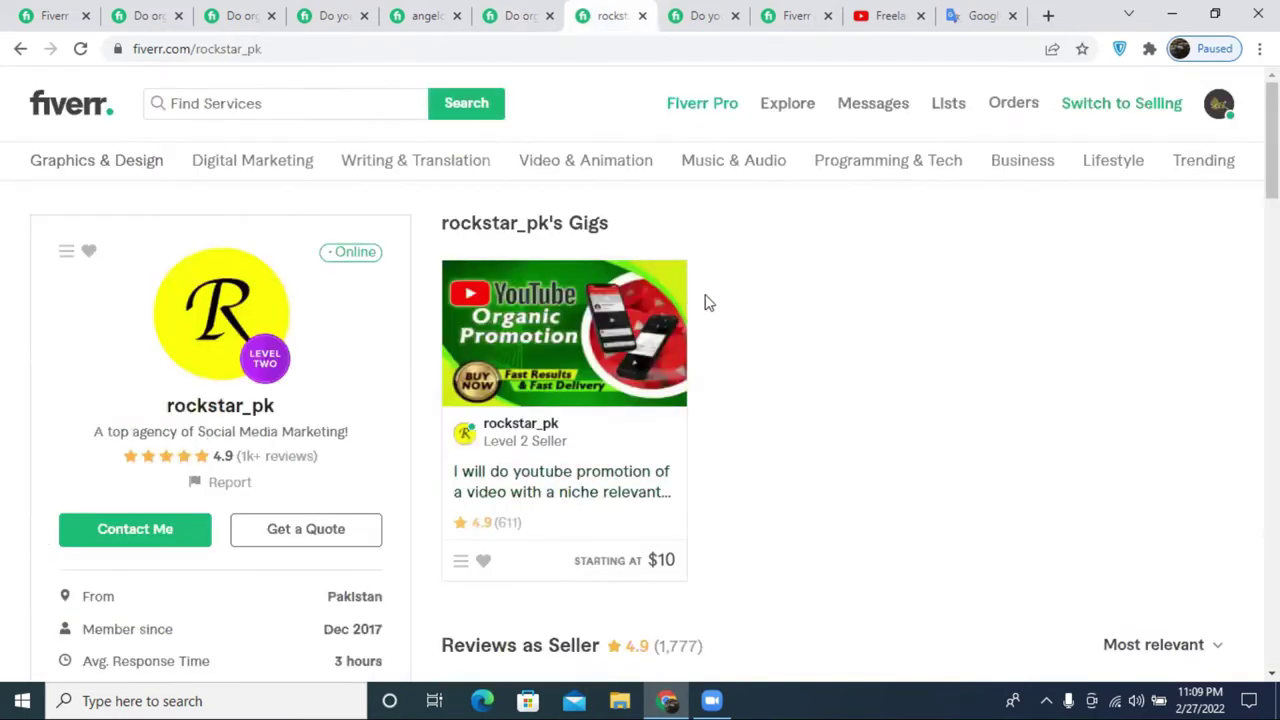
{"action": "left_click", "coordinate": [704, 15]}
{"action": "scroll", "coordinate": [895, 345], "scroll_direction": "up", "scroll_amount": 3}
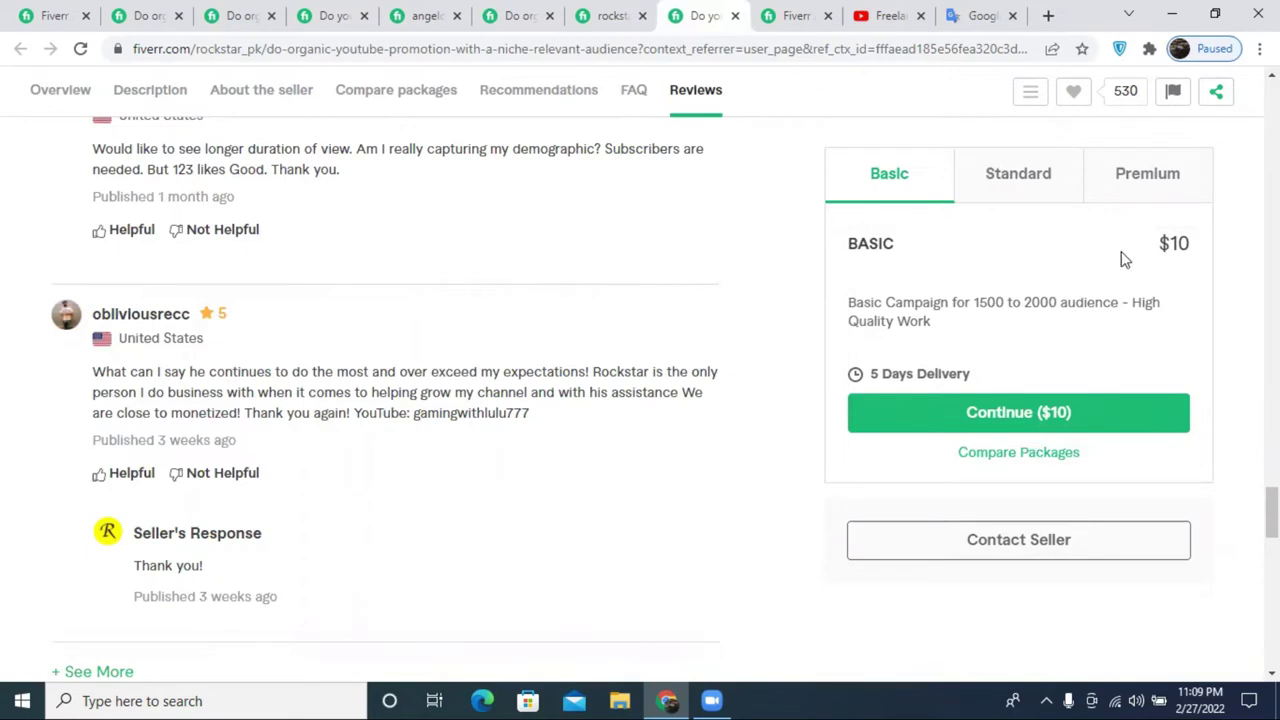
{"action": "left_click", "coordinate": [1043, 180]}
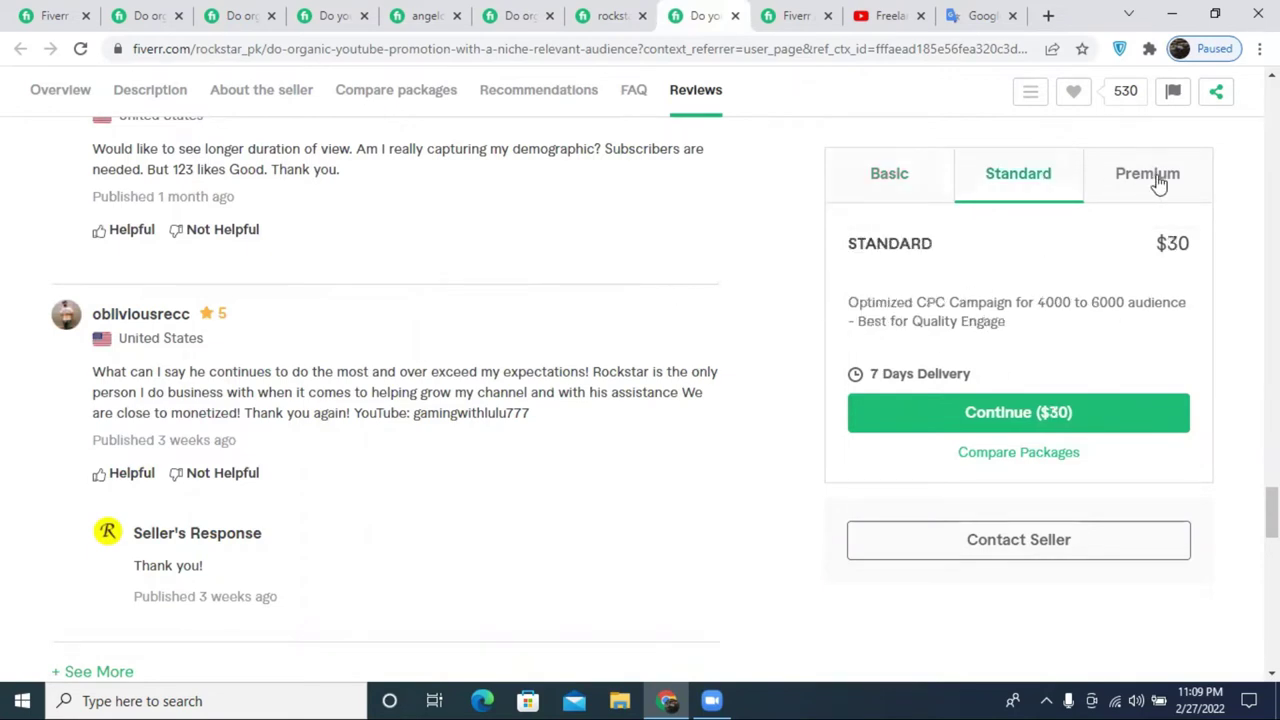
{"action": "left_click", "coordinate": [1155, 180]}
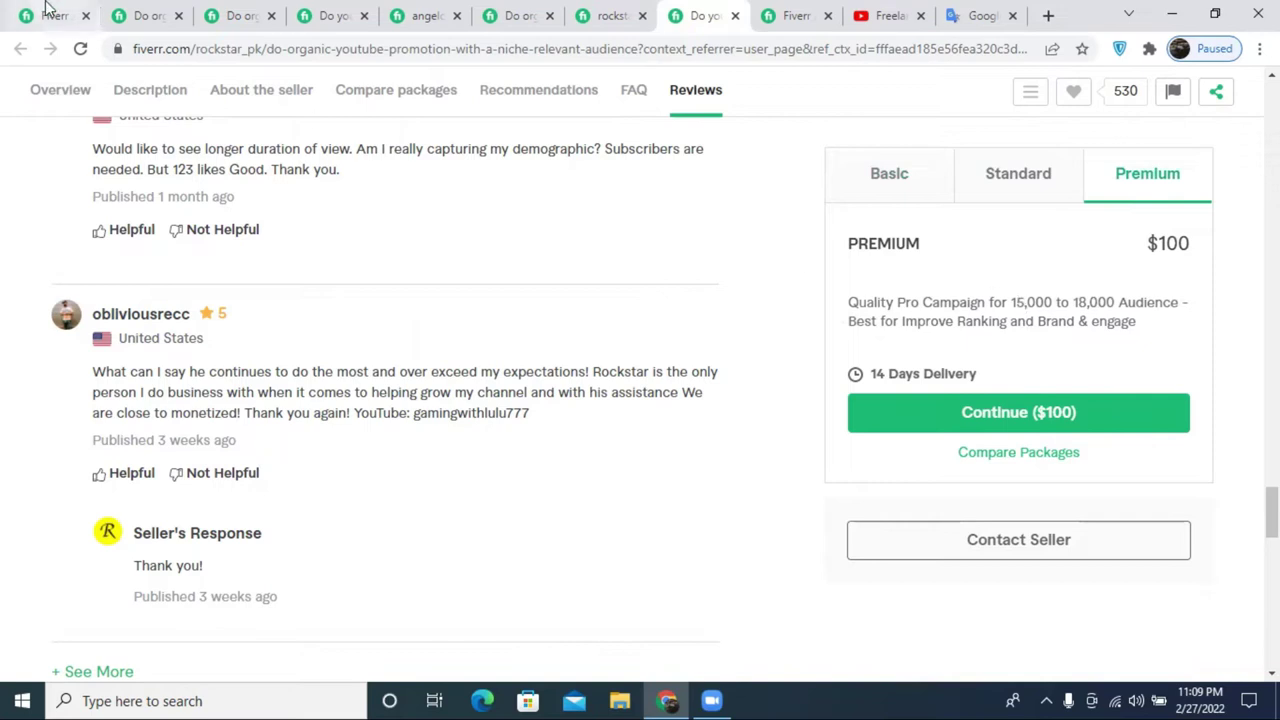
- Return to the gig being created and name its Basic package "3 DAYS VIDEO PROMOTION"
{"action": "left_click", "coordinate": [795, 15]}
{"action": "scroll", "coordinate": [654, 293], "scroll_direction": "up", "scroll_amount": 2}
{"action": "scroll", "coordinate": [600, 320], "scroll_direction": "up", "scroll_amount": 1}
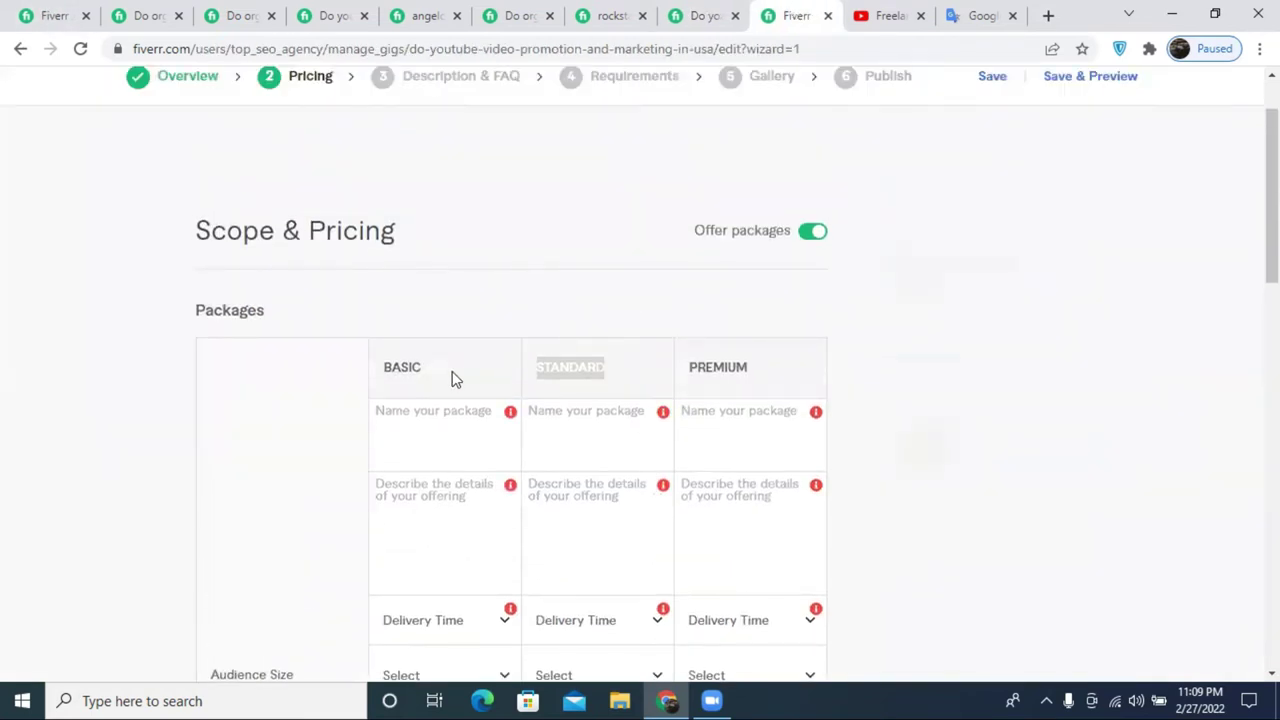
{"action": "mouse_move", "coordinate": [391, 437]}
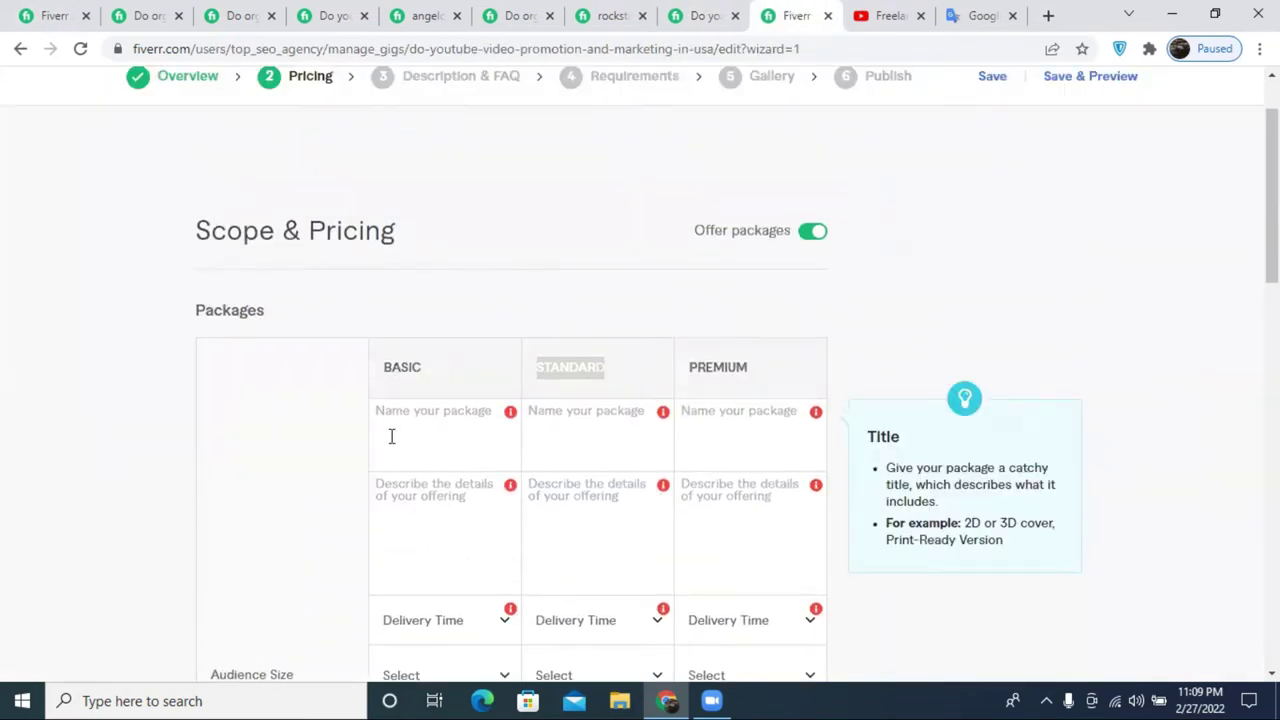
{"action": "left_click", "coordinate": [409, 386]}
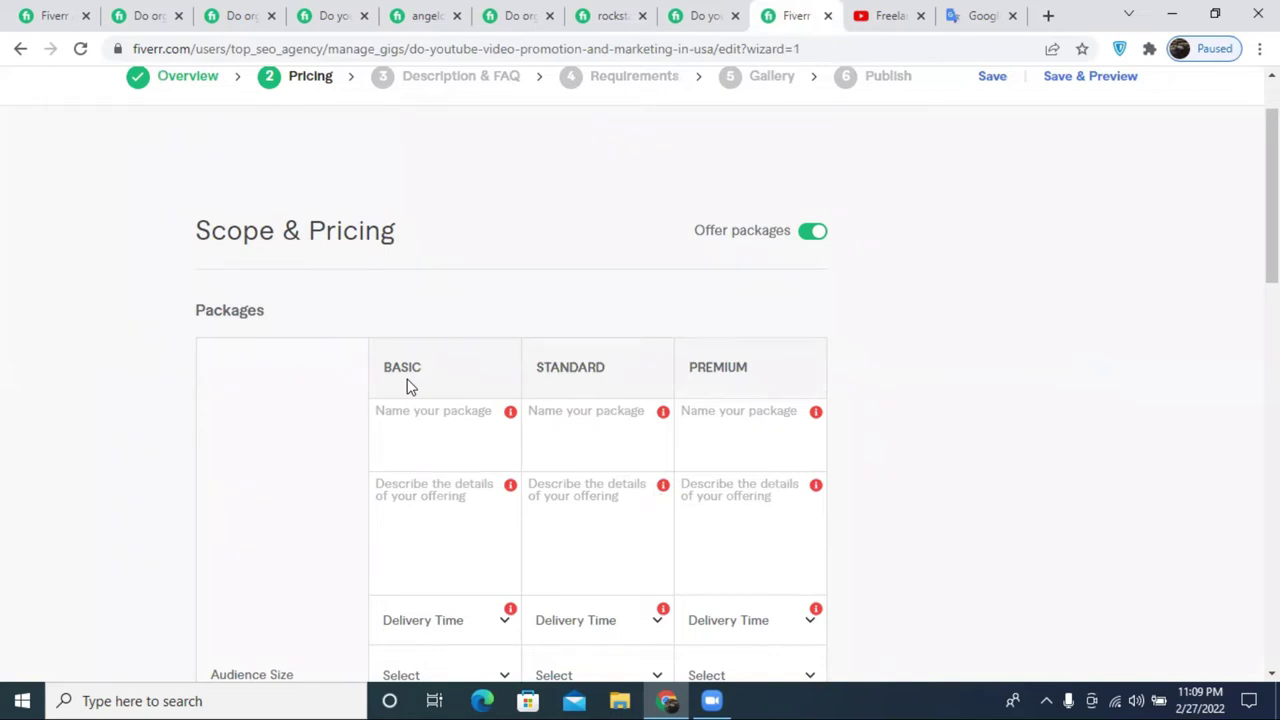
{"action": "left_click", "coordinate": [394, 429]}
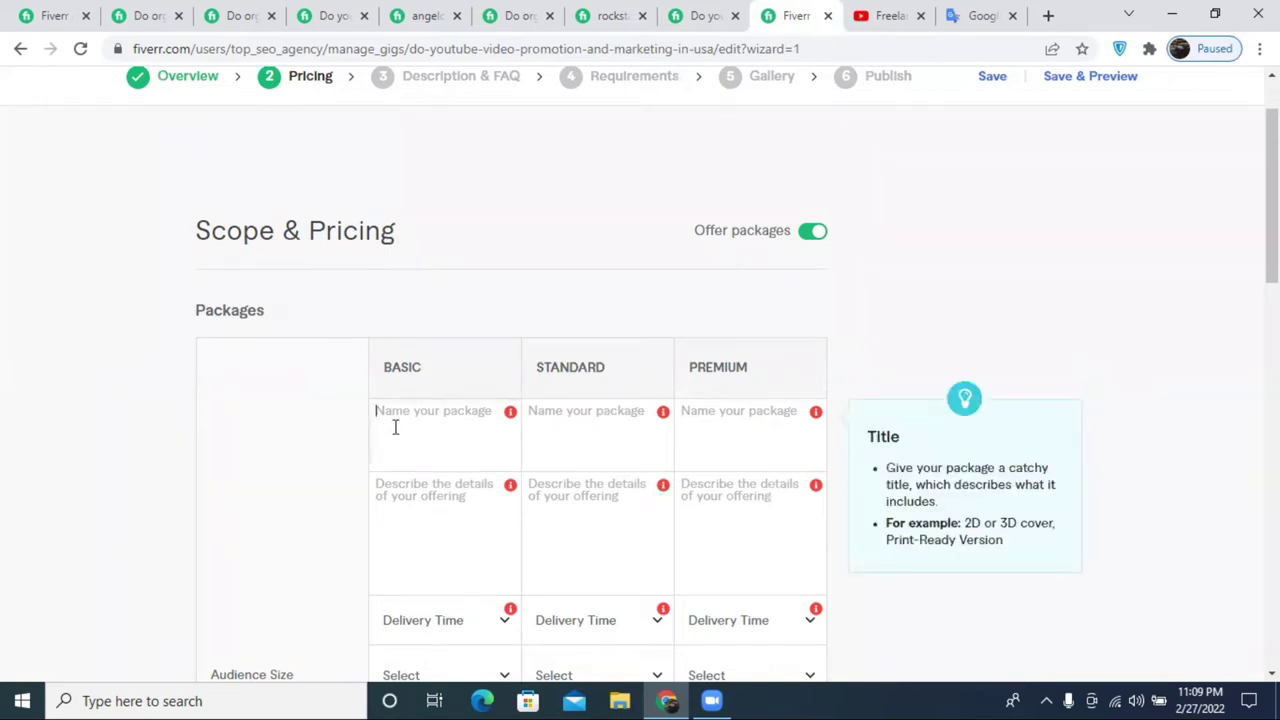
{"action": "type", "text": "3"}
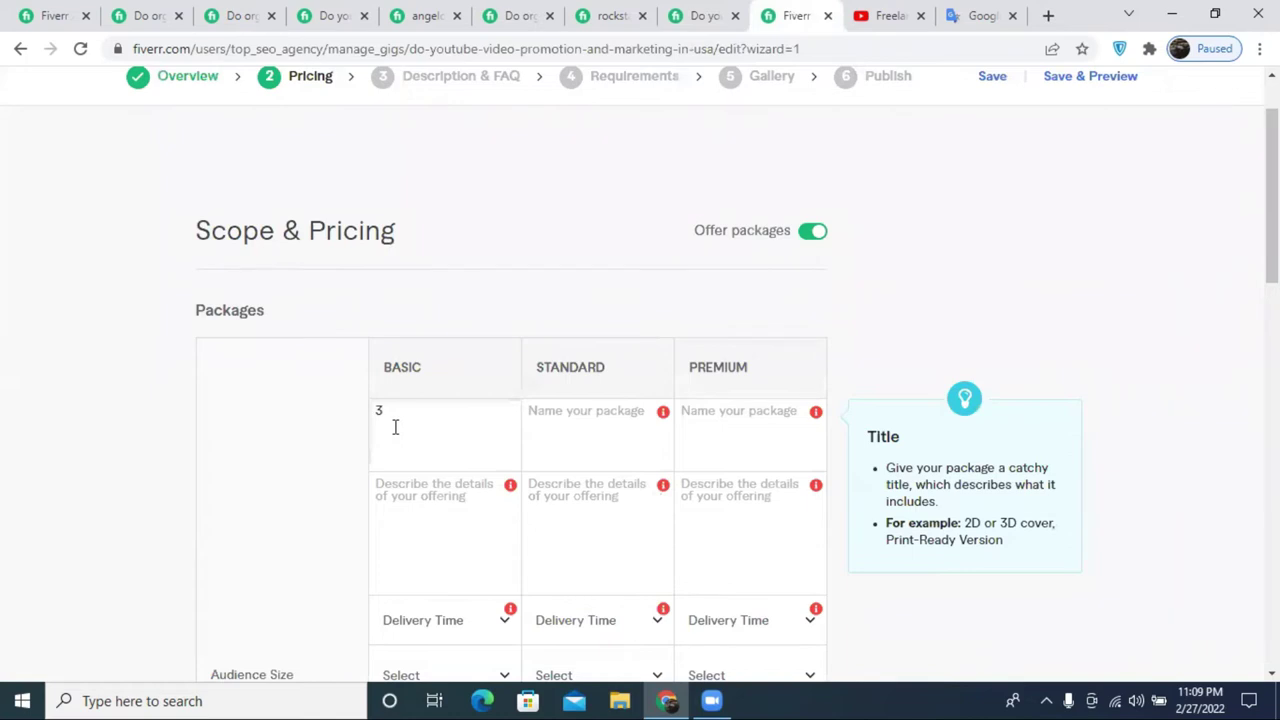
{"action": "type", "text": " Days"}
{"action": "key", "text": "BackSpace"}
{"action": "key", "text": "BackSpace"}
{"action": "type", "text": "AYS VIDEO PROMO"}
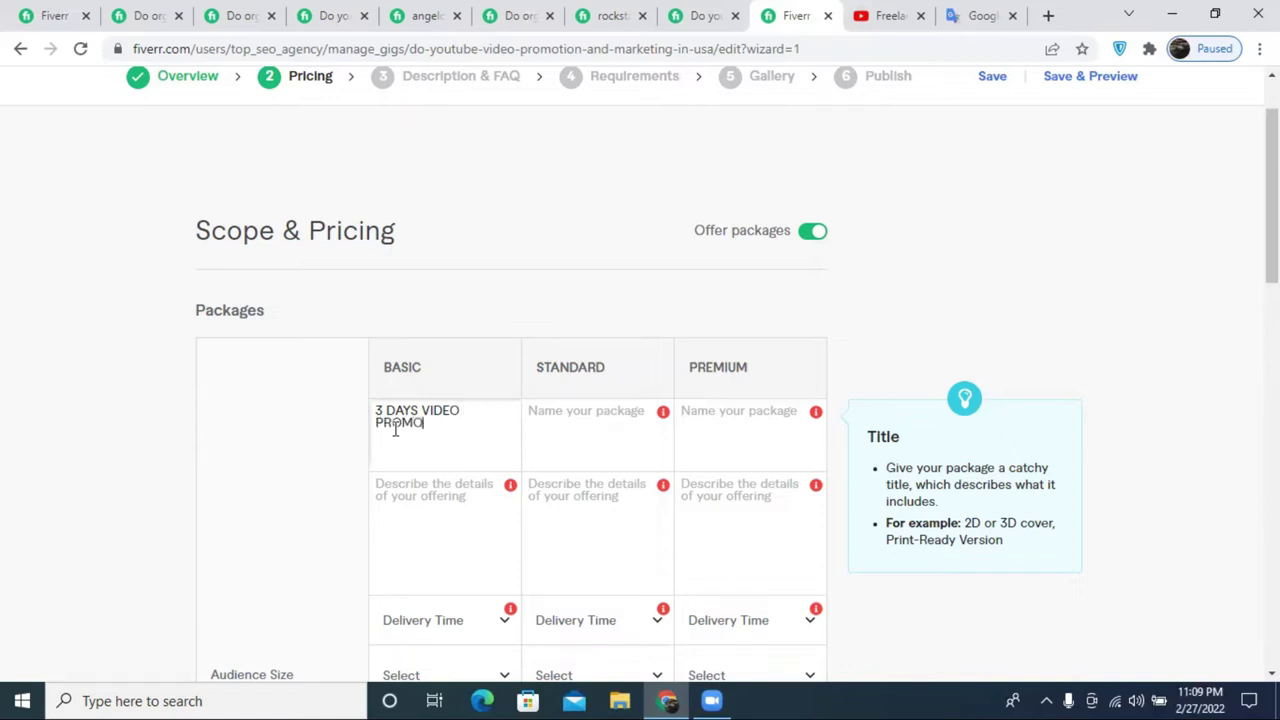
{"action": "type", "text": "TION"}
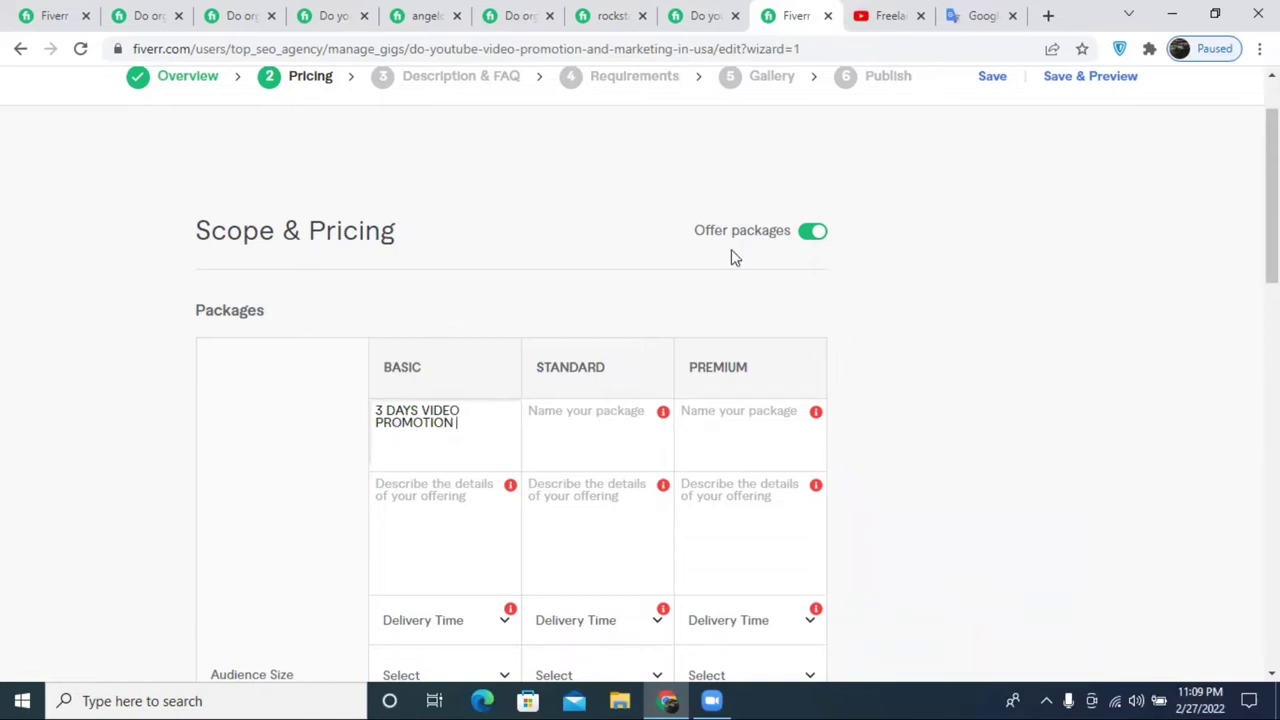
- Copy the Basic package name into the Standard and Premium package names
{"action": "triple_click", "coordinate": [432, 412]}
{"action": "key", "text": "ctrl+c"}
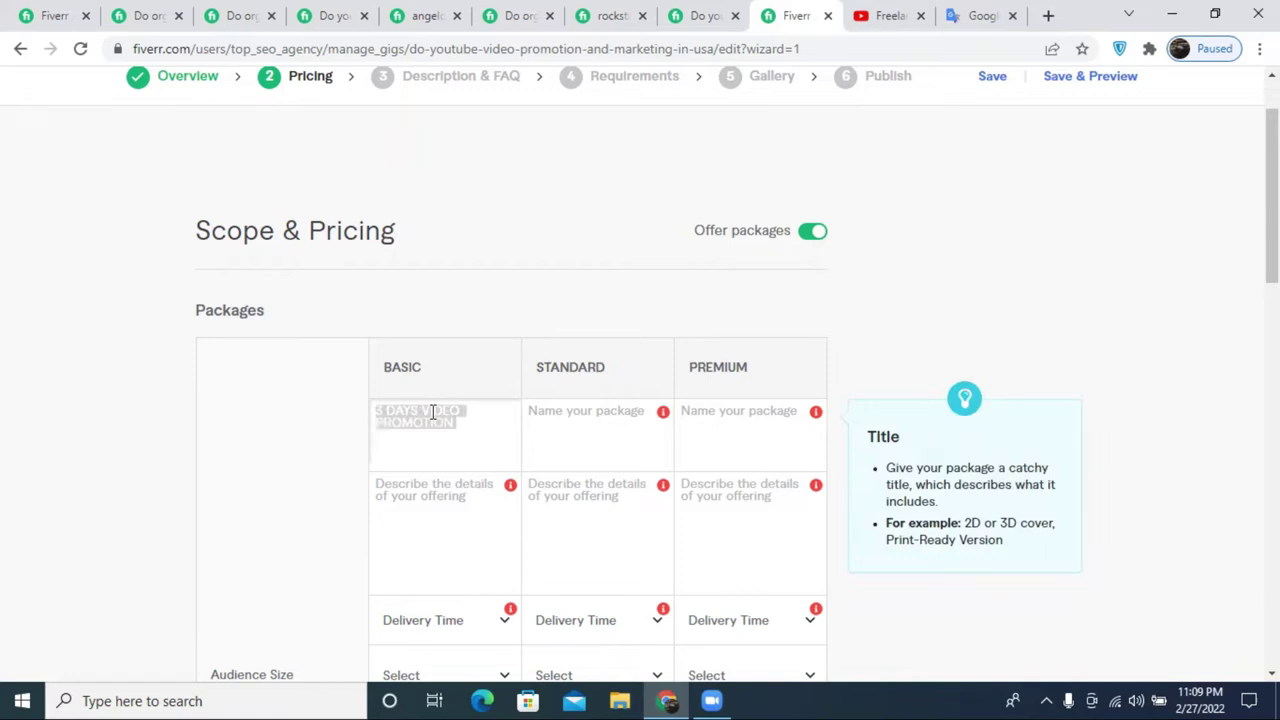
{"action": "left_click", "coordinate": [603, 423]}
{"action": "key", "text": "ctrl+v"}
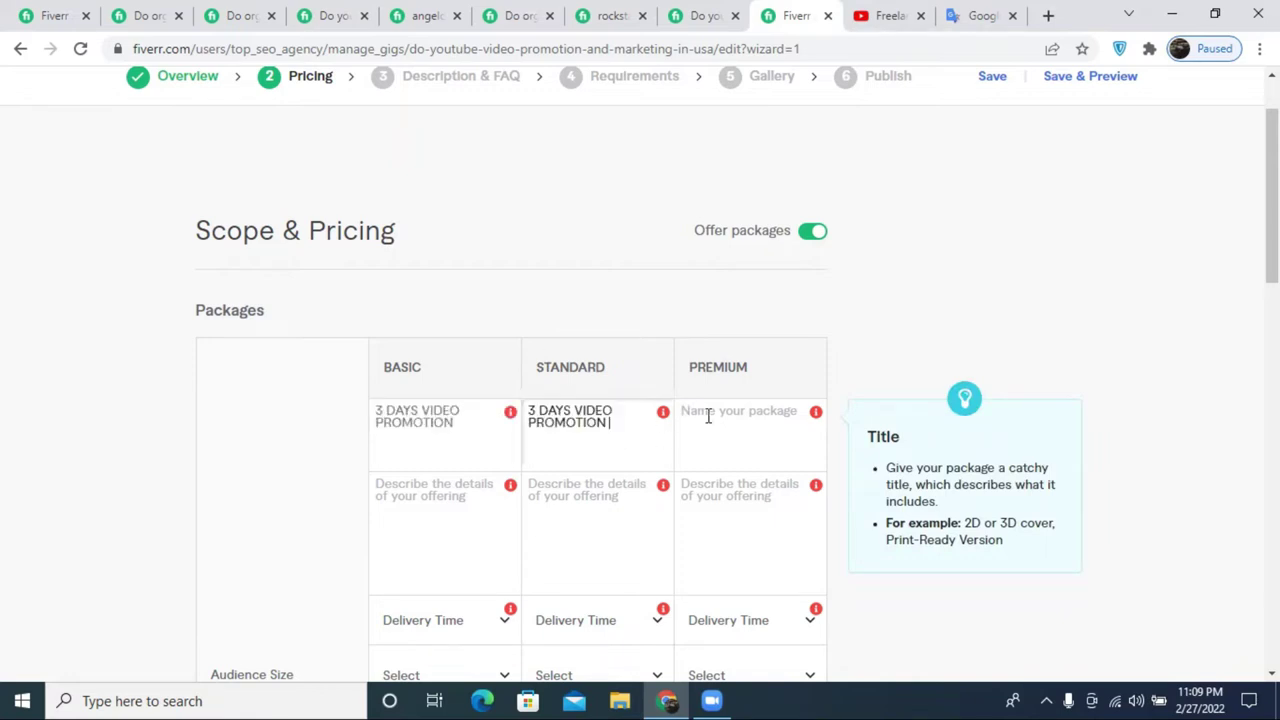
{"action": "left_click", "coordinate": [708, 415]}
{"action": "key", "text": "ctrl+v"}
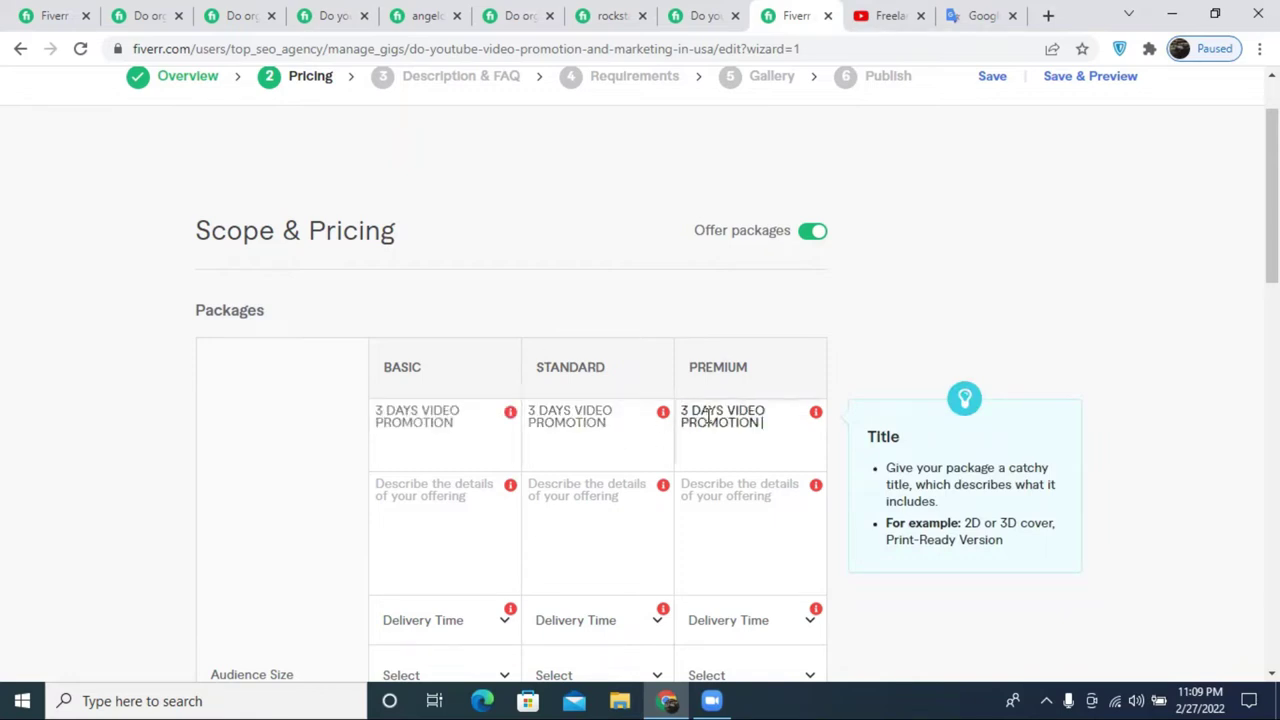
- Change the number of days in the package names to 7 for Standard and 14 for Premium
{"action": "left_click", "coordinate": [530, 410]}
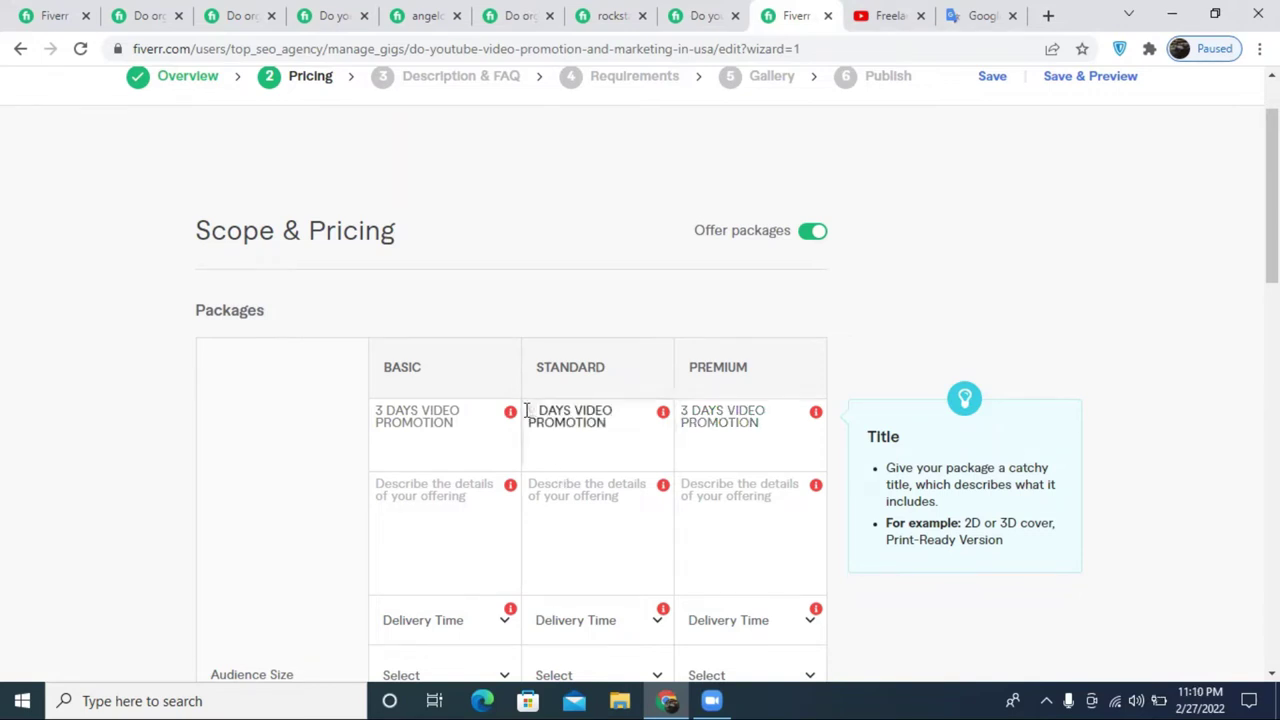
{"action": "type", "text": "7"}
{"action": "left_click", "coordinate": [678, 410]}
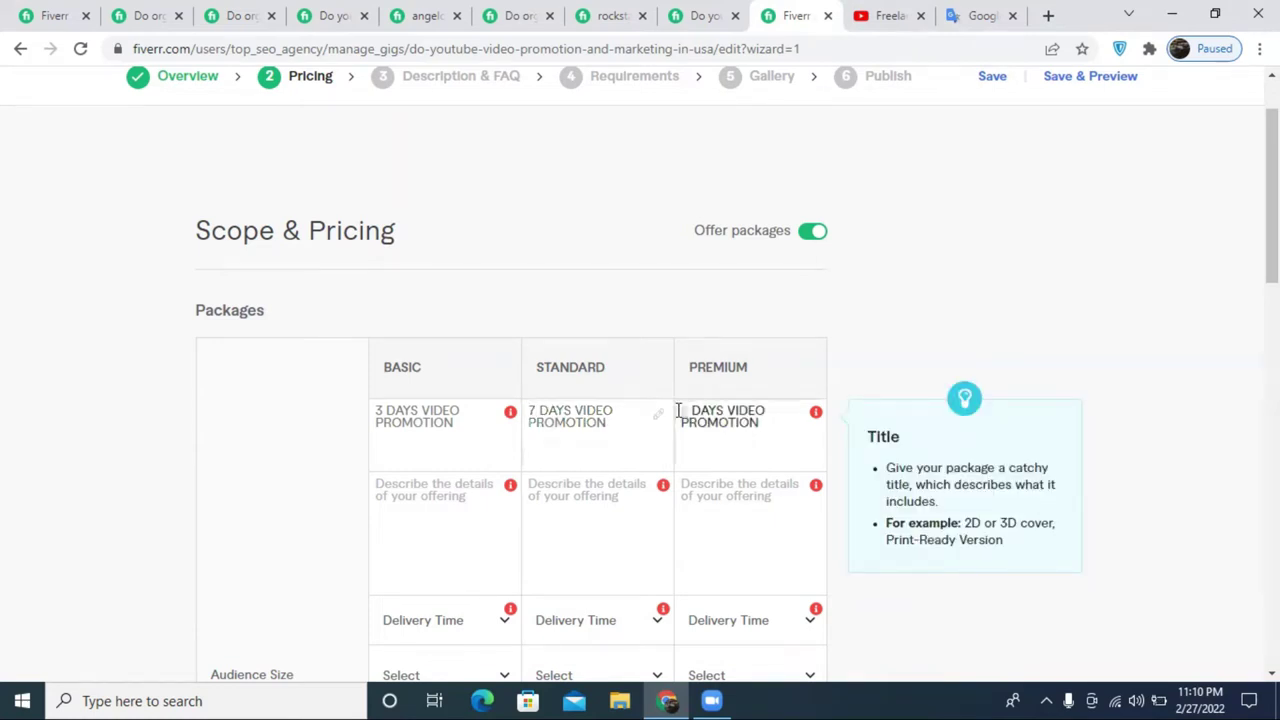
{"action": "type", "text": "14"}
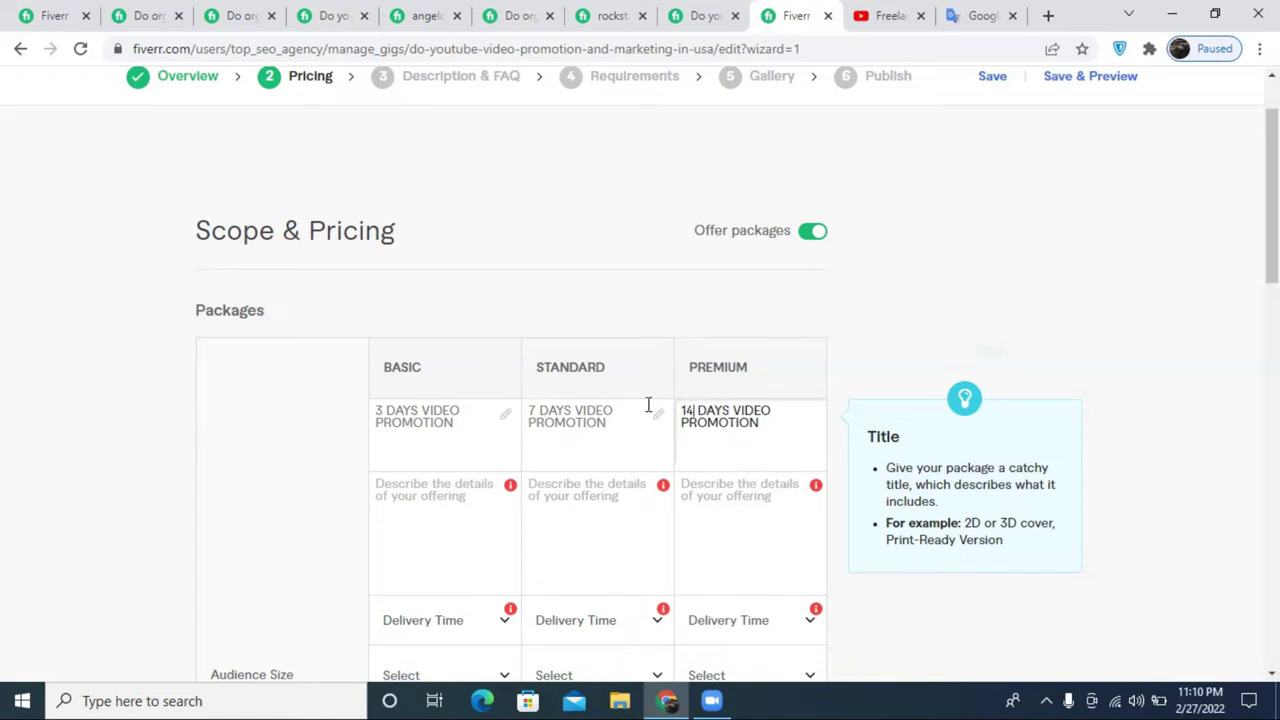
{"action": "left_click", "coordinate": [400, 378]}
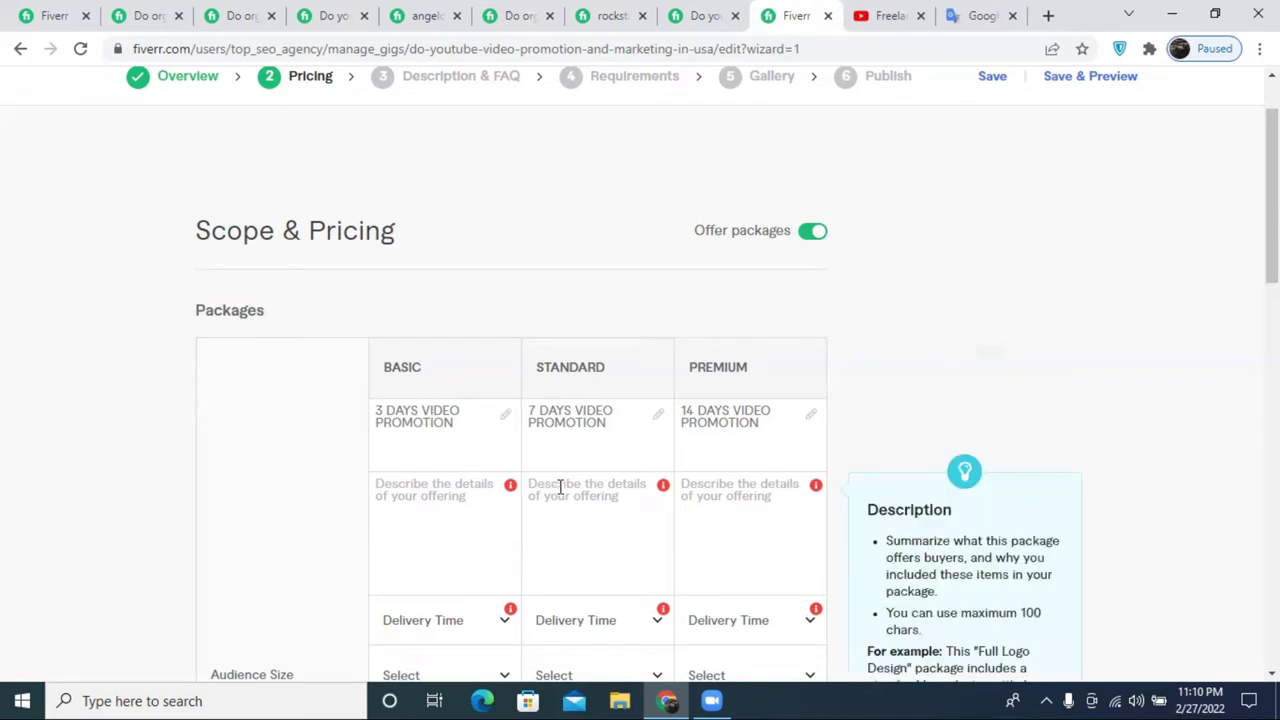
{"action": "left_click", "coordinate": [680, 412]}
{"action": "left_click", "coordinate": [726, 506]}
- Begin the Basic package description with "PROMOTE YOUR VIDEO" in capital letters
{"action": "left_click", "coordinate": [424, 486]}
{"action": "type", "text": "Pr"}
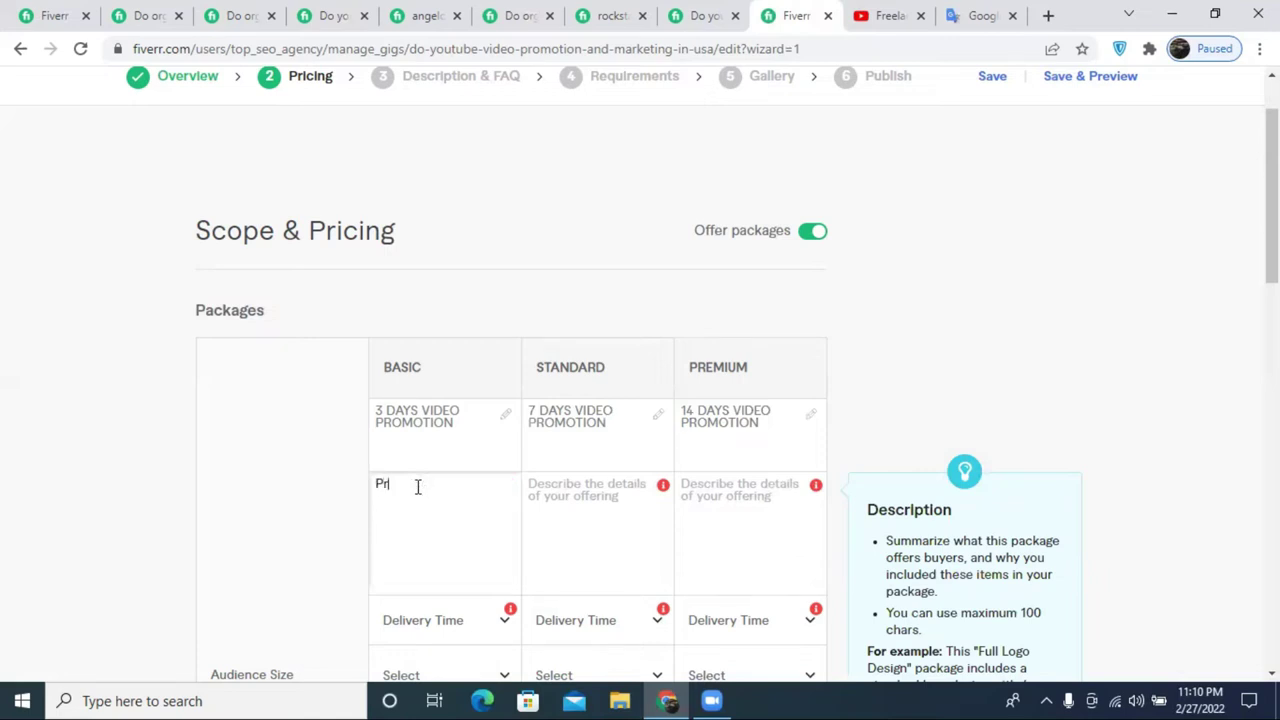
{"action": "type", "text": "omotion"}
{"action": "key", "text": "BackSpace"}
{"action": "key", "text": "BackSpace"}
{"action": "key", "text": "BackSpace"}
{"action": "type", "text": "e"}
{"action": "double_click", "coordinate": [418, 487]}
{"action": "key", "text": "BackSpace"}
{"action": "type", "text": "PROMOTE YOUR VIDEO"}
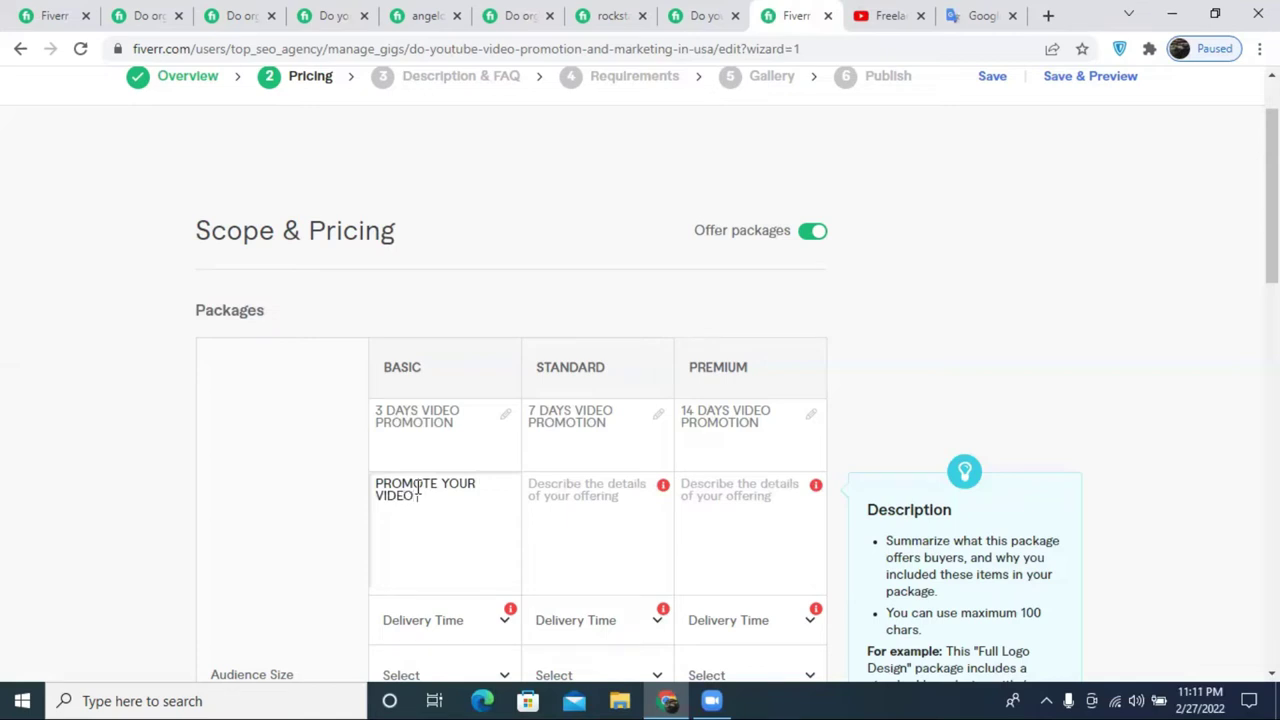
- Continue the Basic package description with "THROGH SOCIAL MEDIA & WEB"
{"action": "type", "text": " THROGH SOCH"}
{"action": "key", "text": "BackSpace"}
{"action": "type", "text": "IA"}
{"action": "type", "text": "K"}
{"action": "key", "text": "BackSpace"}
{"action": "type", "text": "L "}
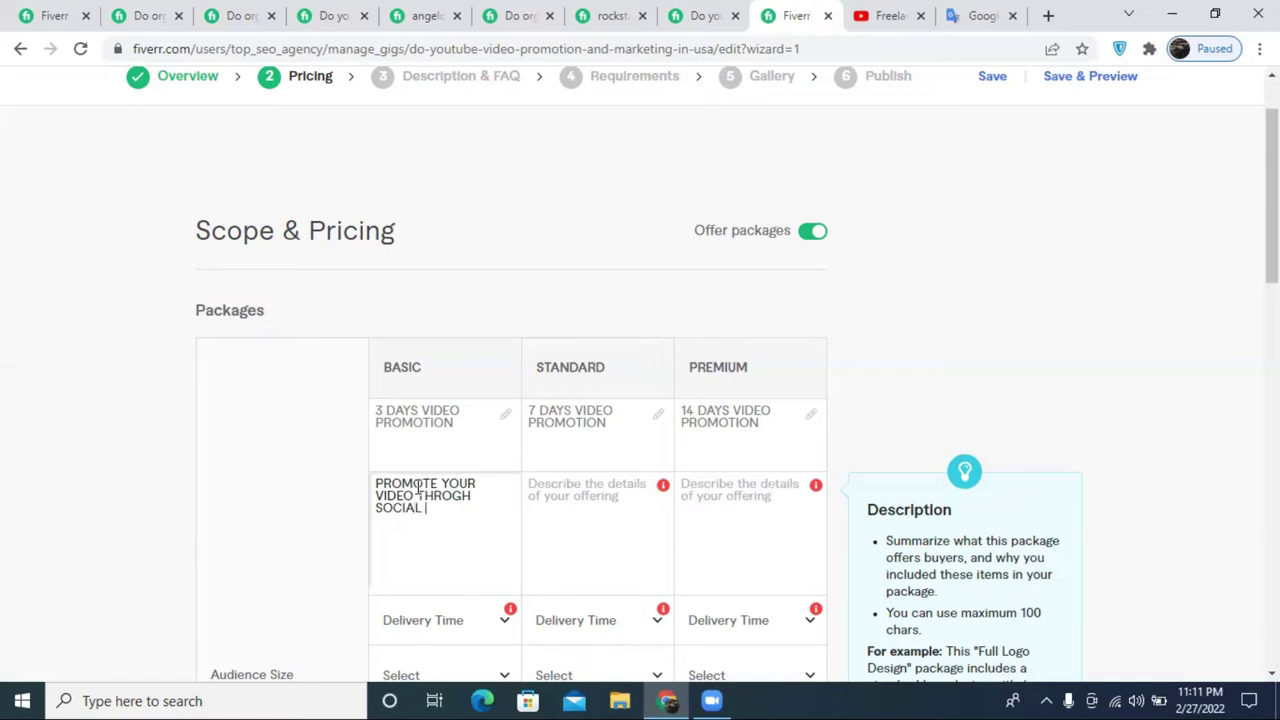
{"action": "type", "text": "MEDIA"}
{"action": "type", "text": "& WEB @>"}
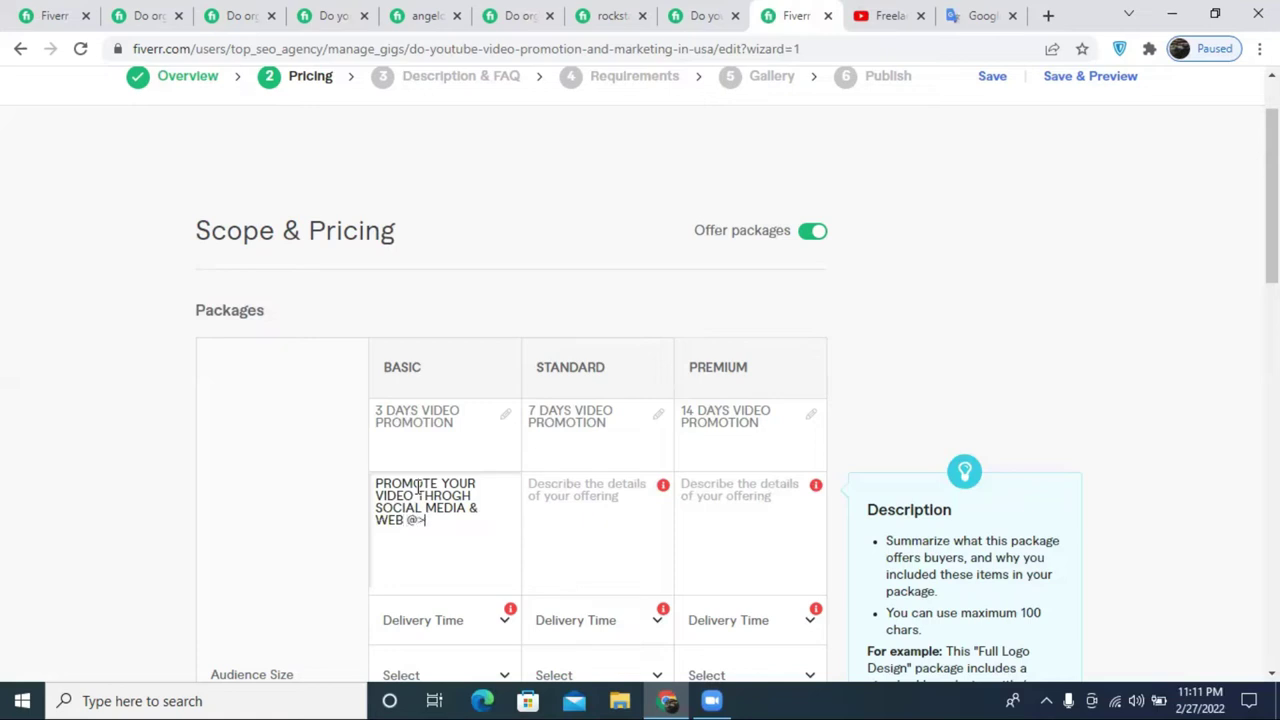
{"action": "key", "text": "BackSpace"}
{"action": "key", "text": "BackSpace"}
{"action": "key", "text": "BackSpace"}
{"action": "type", "text": "2"}
{"action": "key", "text": "BackSpace"}
- Finish the Basic package description with "2.O FOR HIGH ENGAGEMENT, VIEWS AND LIKES"
{"action": "type", "text": "2.0 FOR HIGH EN"}
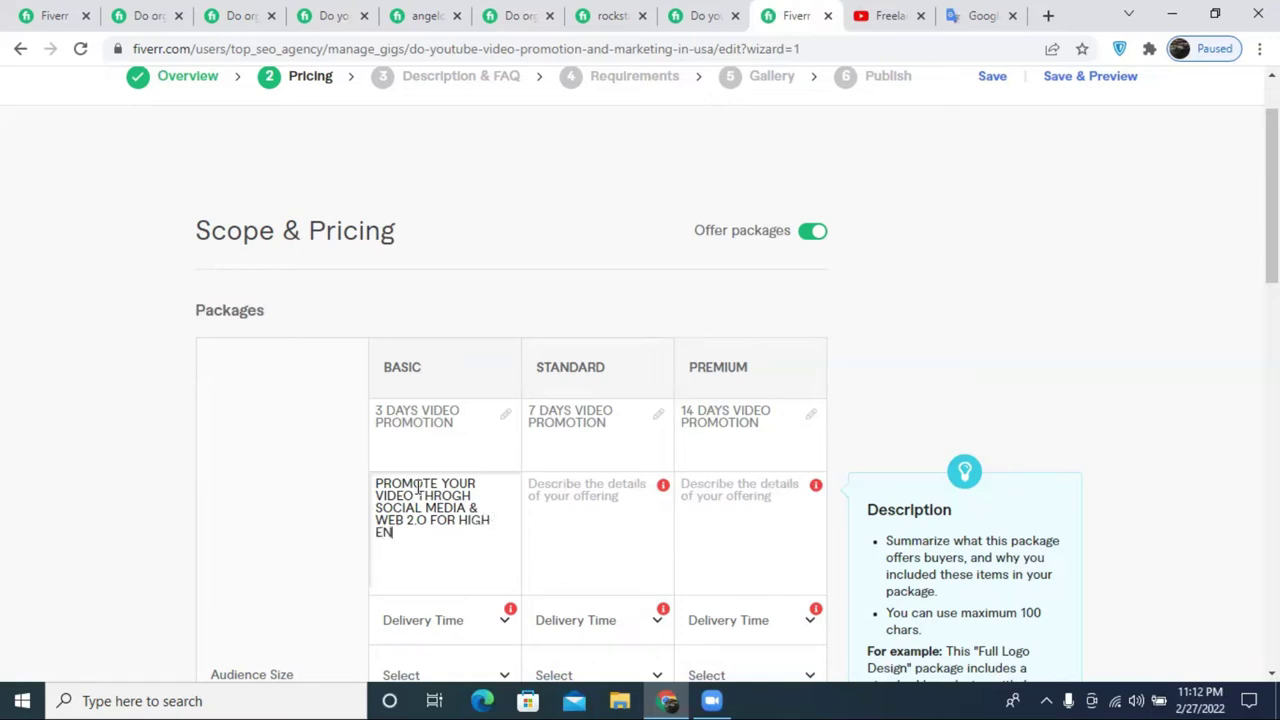
{"action": "type", "text": "GA"}
{"action": "type", "text": "GEMEN"}
{"action": "type", "text": "T"}
{"action": "type", "text": " <"}
{"action": "type", "text": "<"}
{"action": "key", "text": "BackSpace"}
{"action": "key", "text": "BackSpace"}
{"action": "type", "text": ", VIEWS"}
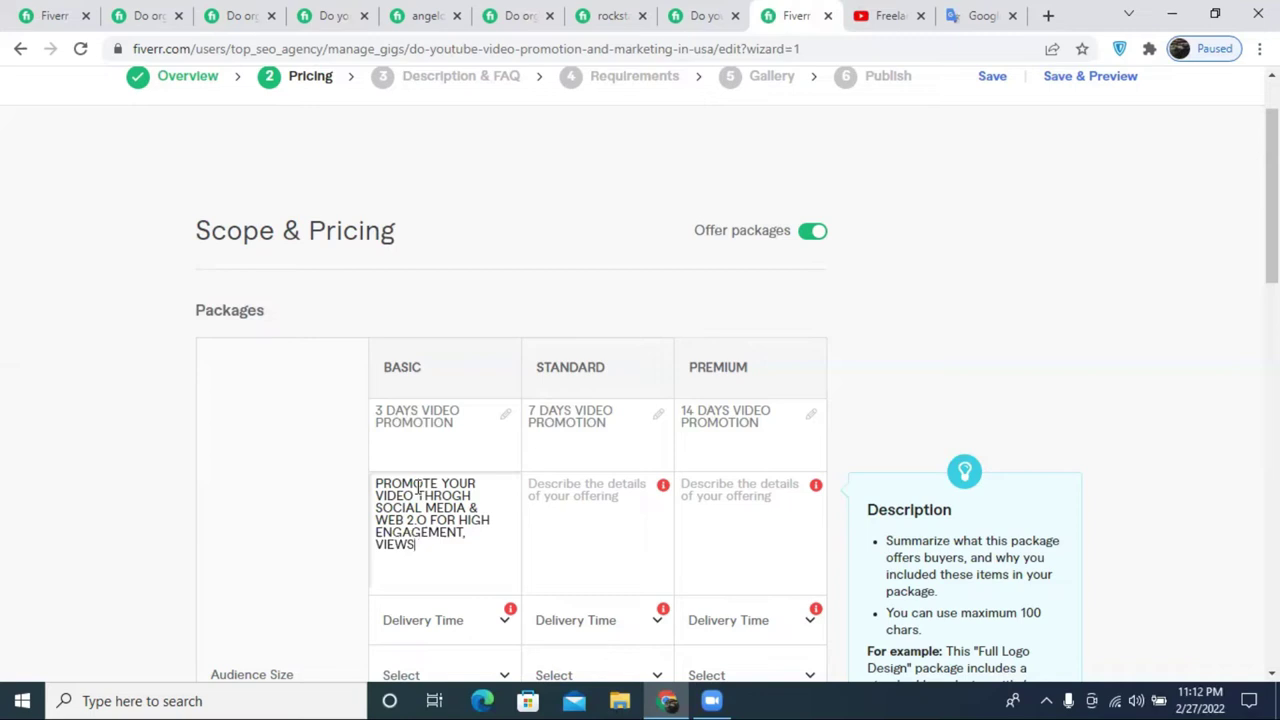
{"action": "type", "text": "  AND LIKES"}
- Copy the full Basic package description into the Standard and Premium descriptions
{"action": "key", "text": "ctrl+a"}
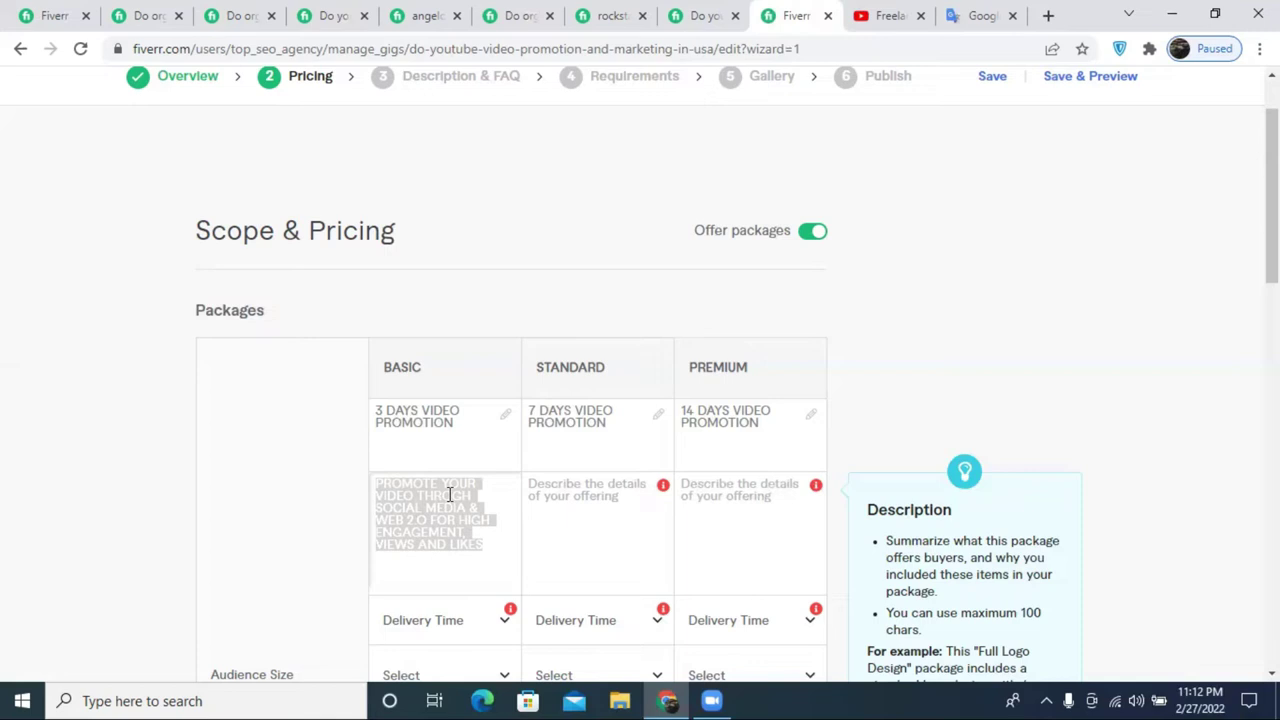
{"action": "left_click", "coordinate": [550, 545]}
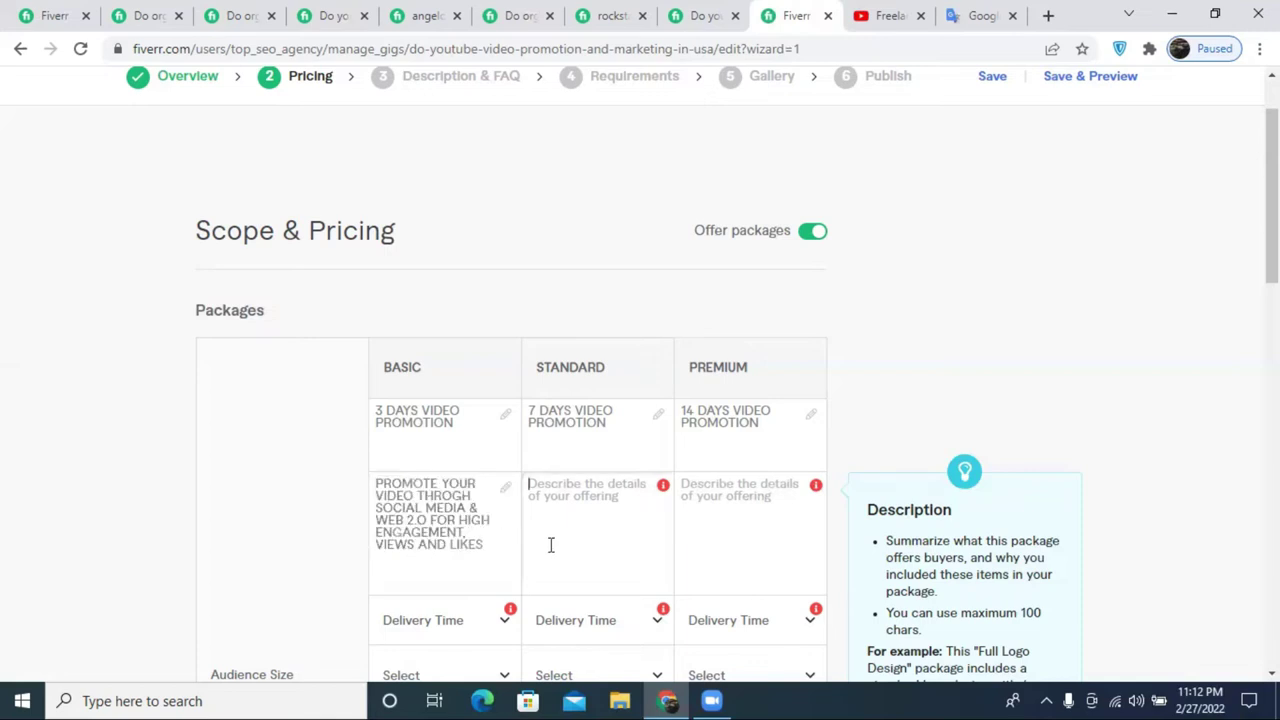
{"action": "type", "text": "PROMOTE YOUR VIDEO THROGH SOCIAL MEDIA & WEB 2.O FOR HIGH ENGAGEMENT, VIEWS AND LIKES"}
{"action": "left_click", "coordinate": [751, 531]}
{"action": "type", "text": "PROMOTE YOUR VIDEO THROGH SOCIAL MEDIA & WEB 2.O FOR HIGH ENGAGEMENT, VIEWS AND LIKES"}
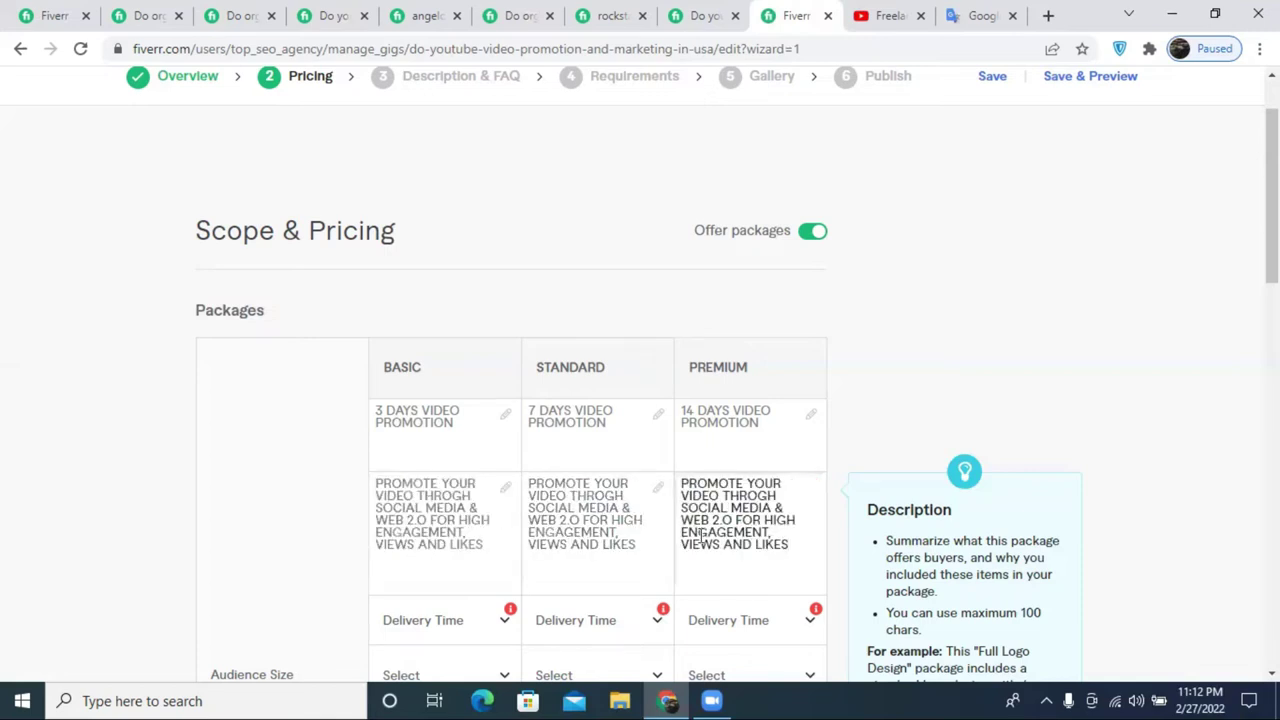
- Set the delivery time to 3 days for Basic, 7 days for Standard and 14 days for Premium
{"action": "scroll", "coordinate": [415, 470], "scroll_direction": "down", "scroll_amount": 2}
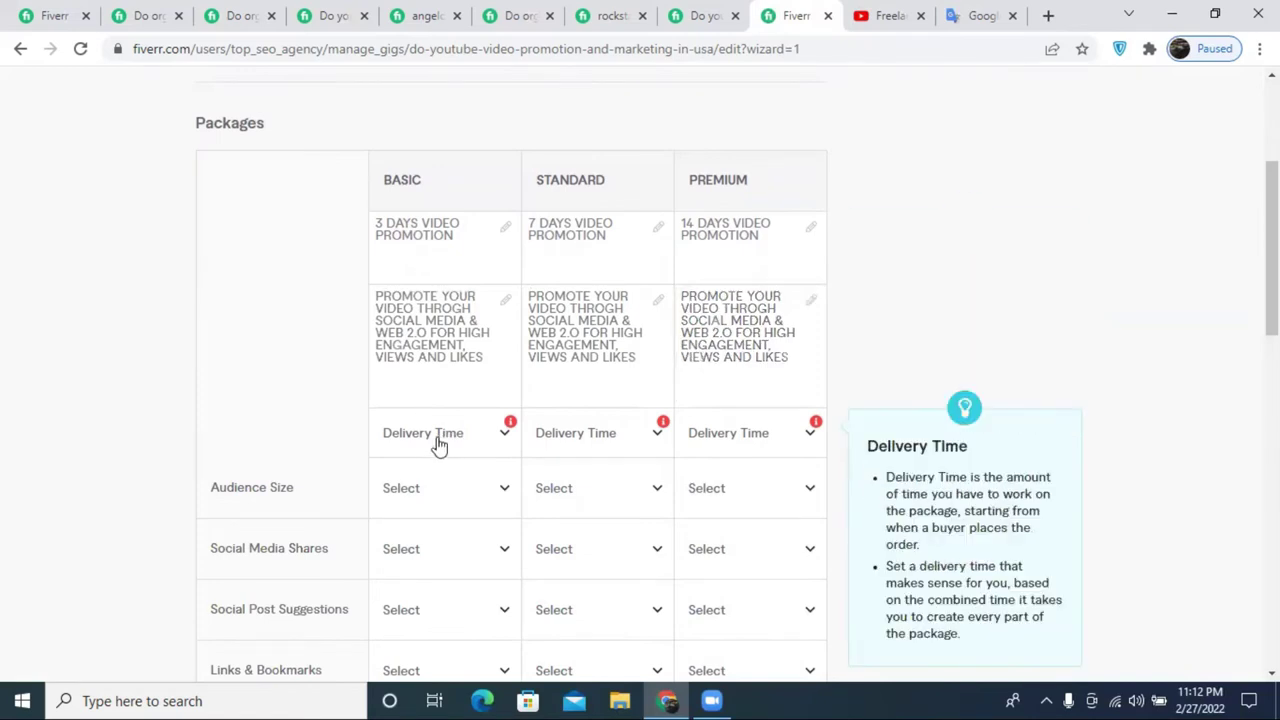
{"action": "left_click", "coordinate": [437, 440]}
{"action": "left_click", "coordinate": [438, 372]}
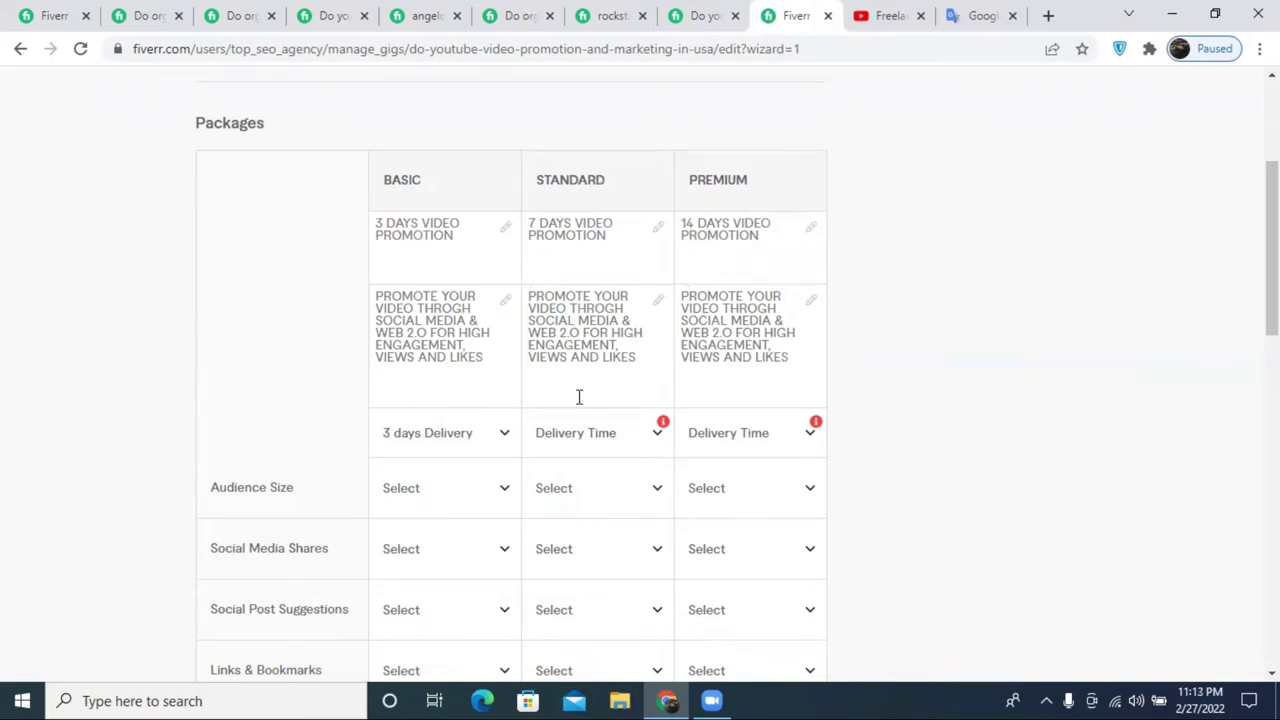
{"action": "left_click", "coordinate": [571, 434]}
{"action": "scroll", "coordinate": [571, 369], "scroll_direction": "down", "scroll_amount": 2}
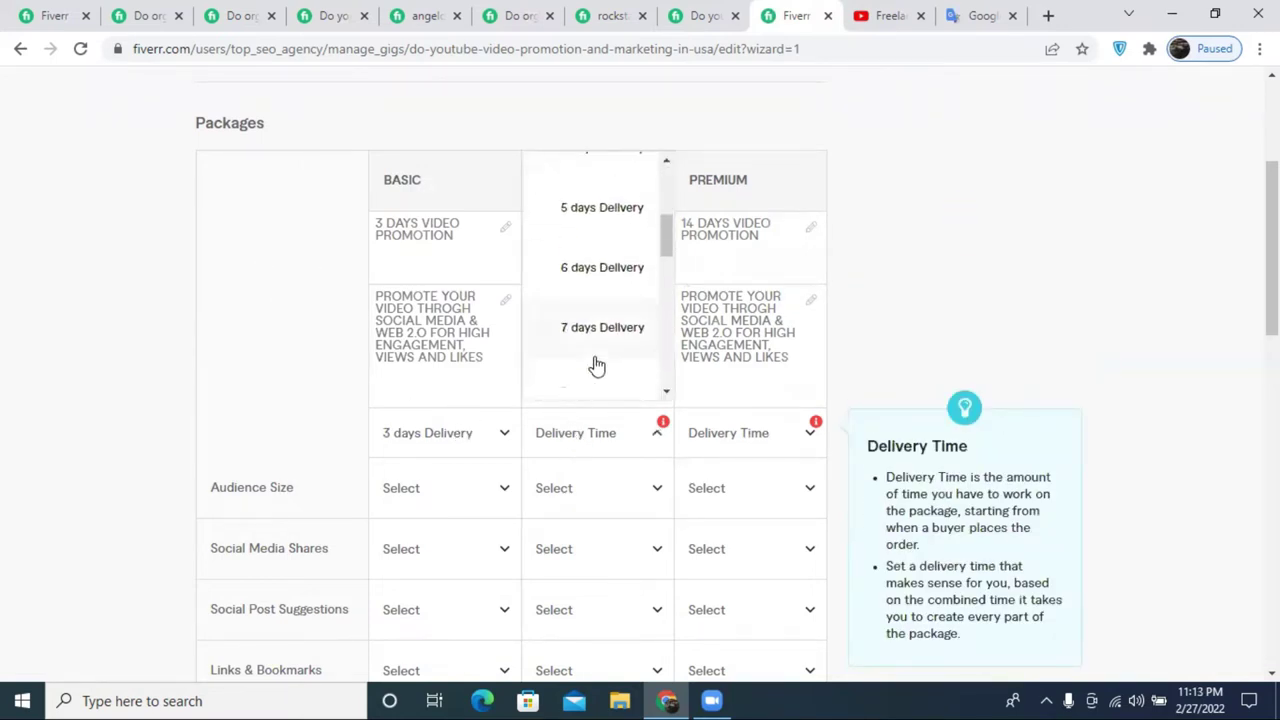
{"action": "left_click", "coordinate": [598, 330]}
{"action": "left_click", "coordinate": [731, 431]}
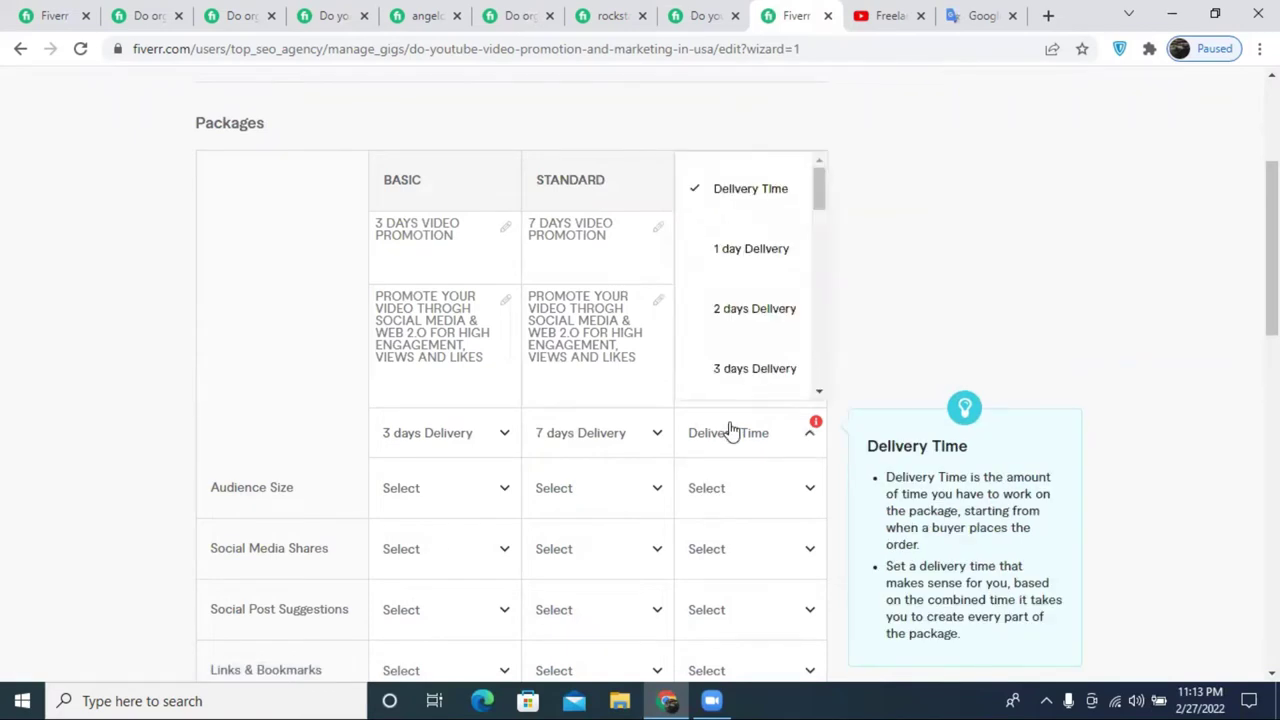
{"action": "scroll", "coordinate": [728, 347], "scroll_direction": "down", "scroll_amount": 3}
{"action": "scroll", "coordinate": [728, 350], "scroll_direction": "down", "scroll_amount": 2}
{"action": "left_click", "coordinate": [728, 357]}
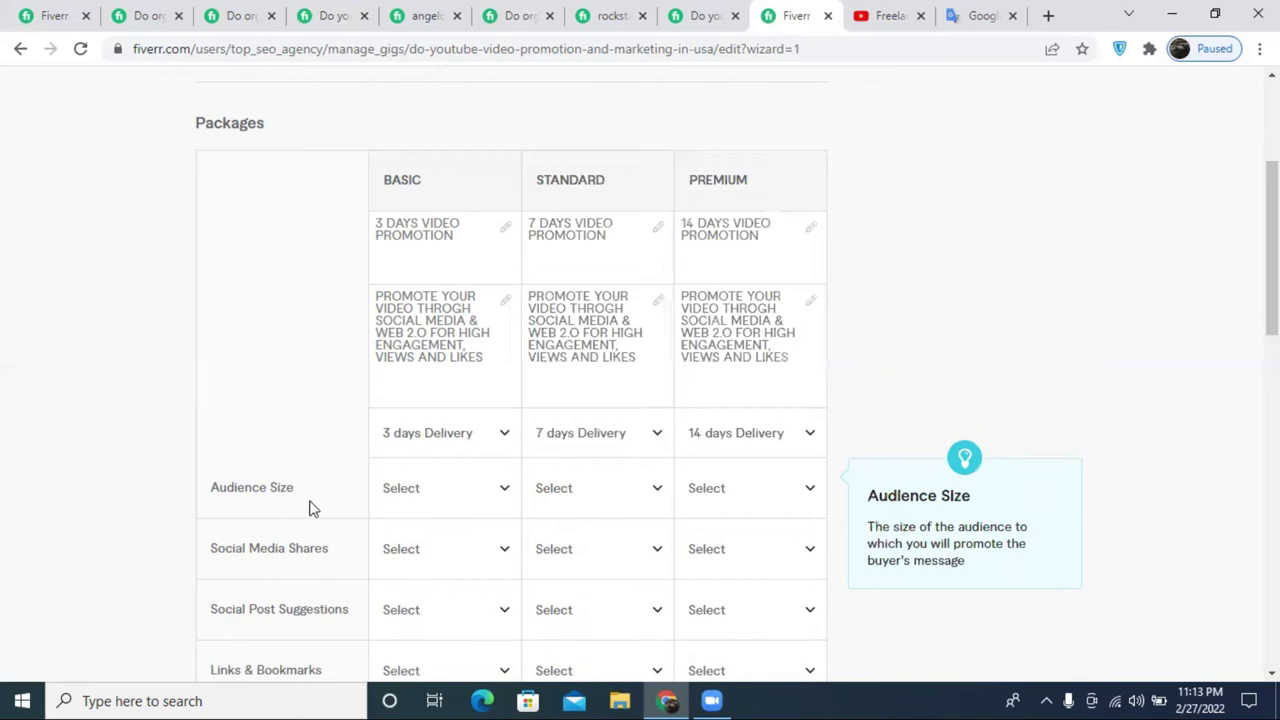
- Price the Basic package at $10, Standard at $20 and Premium at $30
{"action": "left_click", "coordinate": [414, 495]}
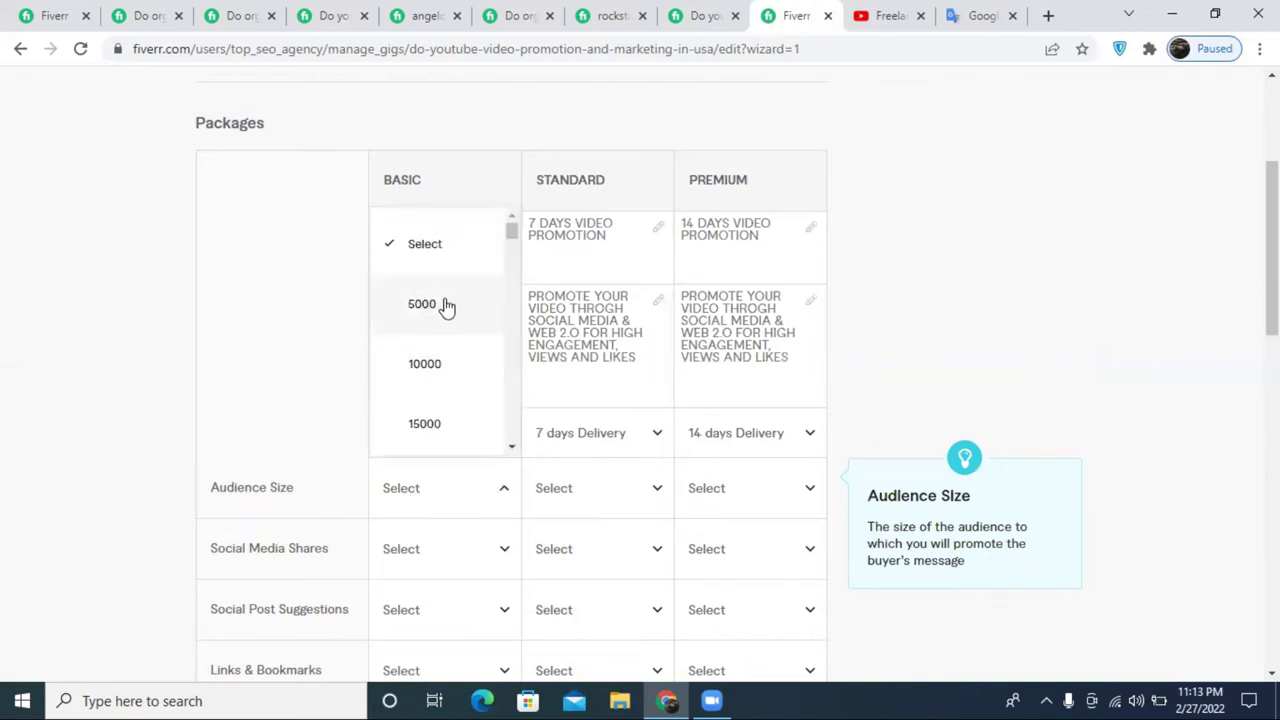
{"action": "left_click", "coordinate": [838, 363]}
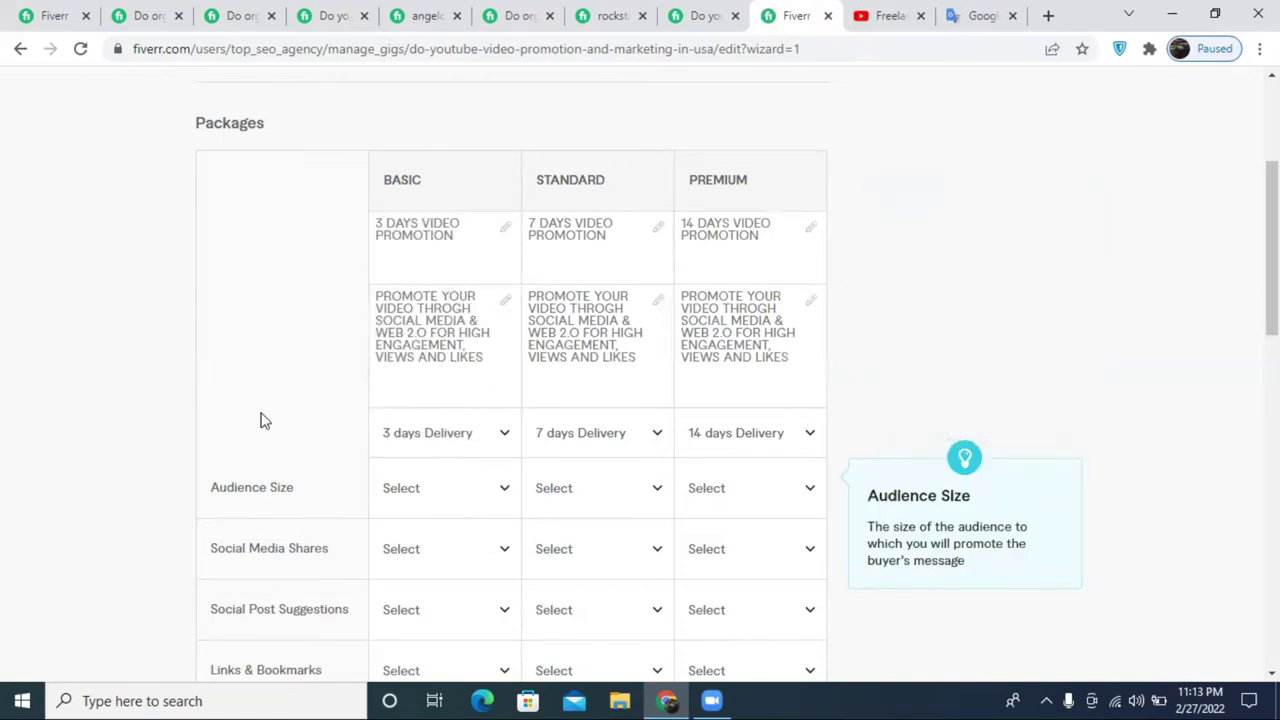
{"action": "scroll", "coordinate": [425, 505], "scroll_direction": "down", "scroll_amount": 2}
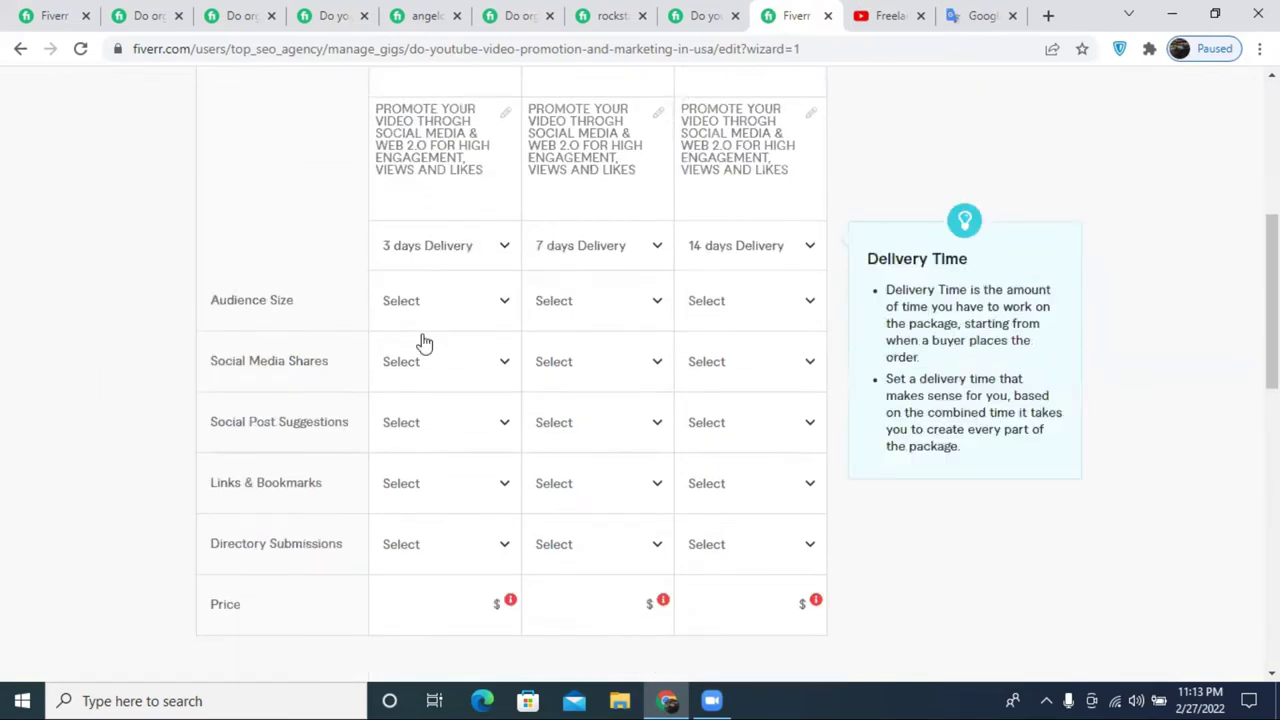
{"action": "left_click", "coordinate": [470, 604]}
{"action": "type", "text": "10"}
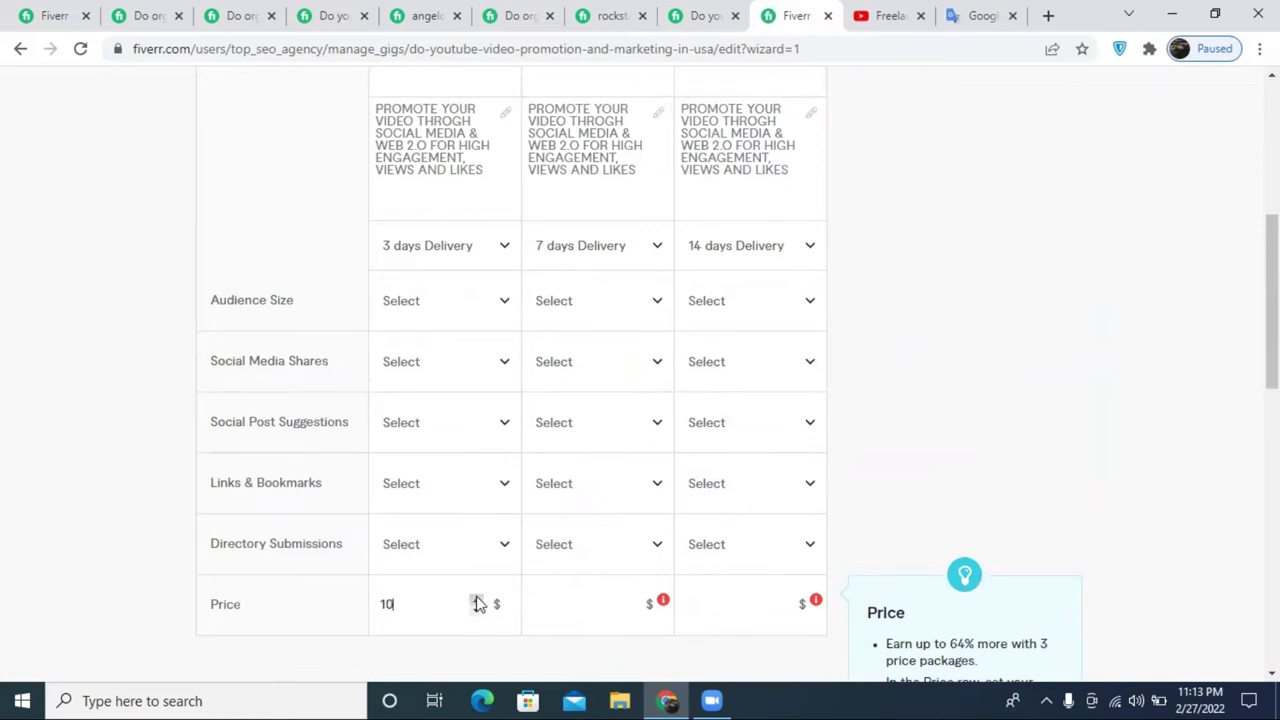
{"action": "left_click", "coordinate": [627, 604]}
{"action": "type", "text": "20"}
{"action": "left_click", "coordinate": [781, 606]}
{"action": "type", "text": "25"}
{"action": "left_click", "coordinate": [782, 600]}
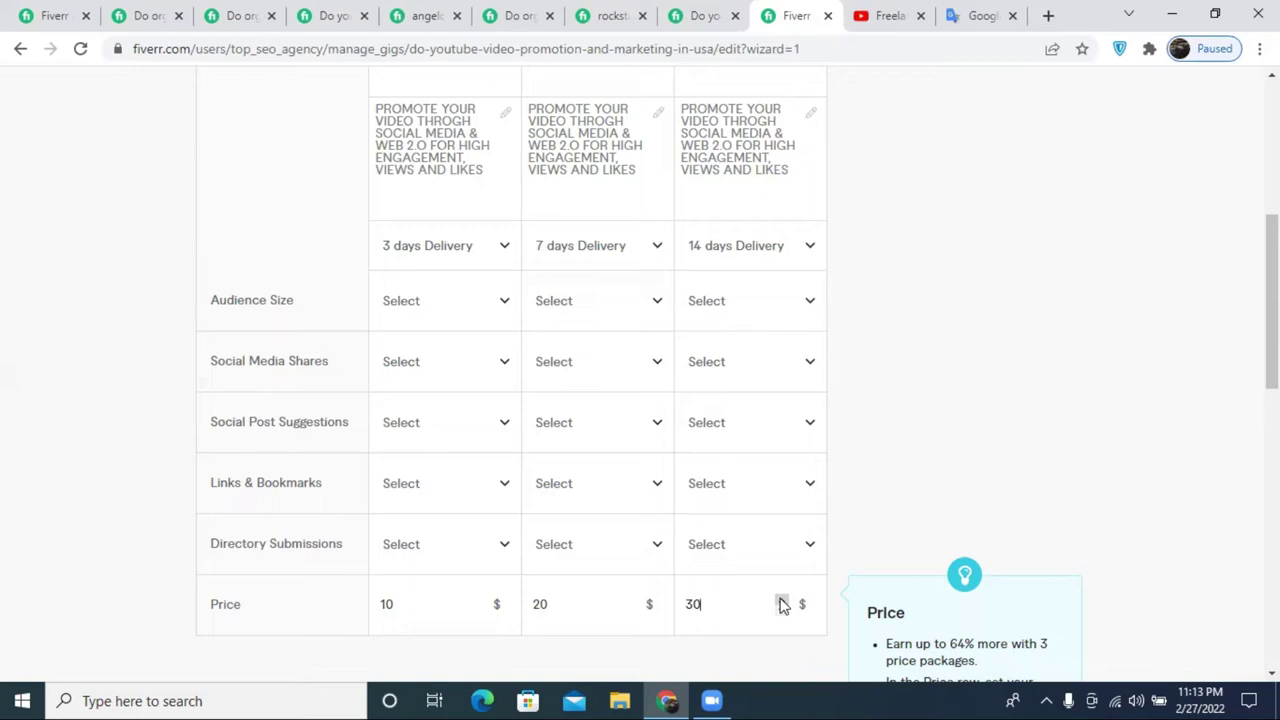
- Review the three packages from names down to prices and check the Audience Size options for Basic
{"action": "scroll", "coordinate": [770, 491], "scroll_direction": "up", "scroll_amount": 5}
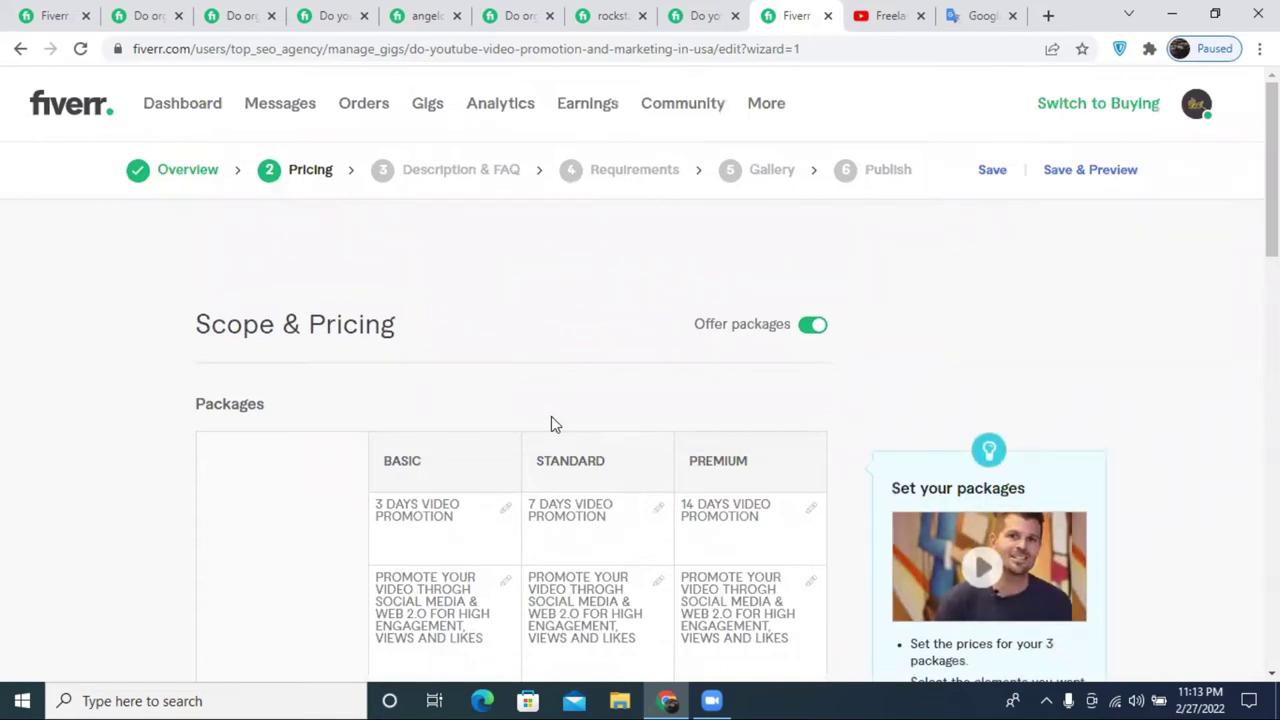
{"action": "scroll", "coordinate": [575, 420], "scroll_direction": "down", "scroll_amount": 4}
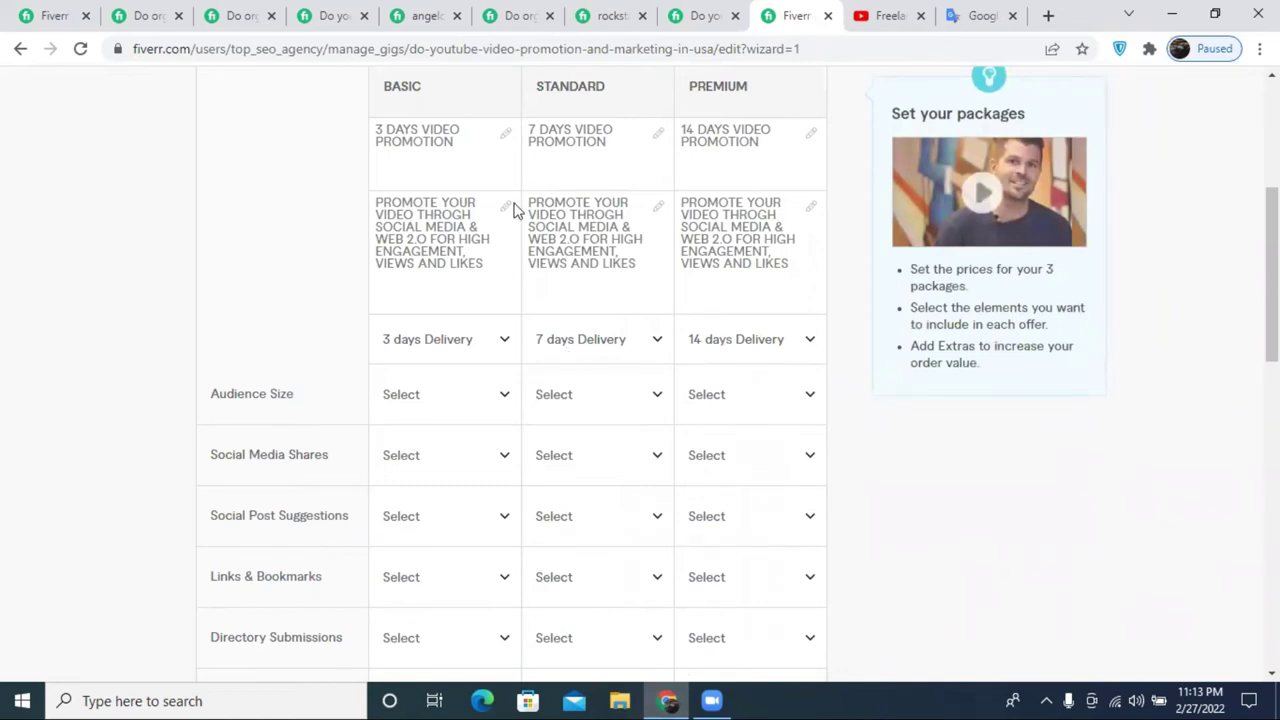
{"action": "scroll", "coordinate": [513, 210], "scroll_direction": "up", "scroll_amount": 1}
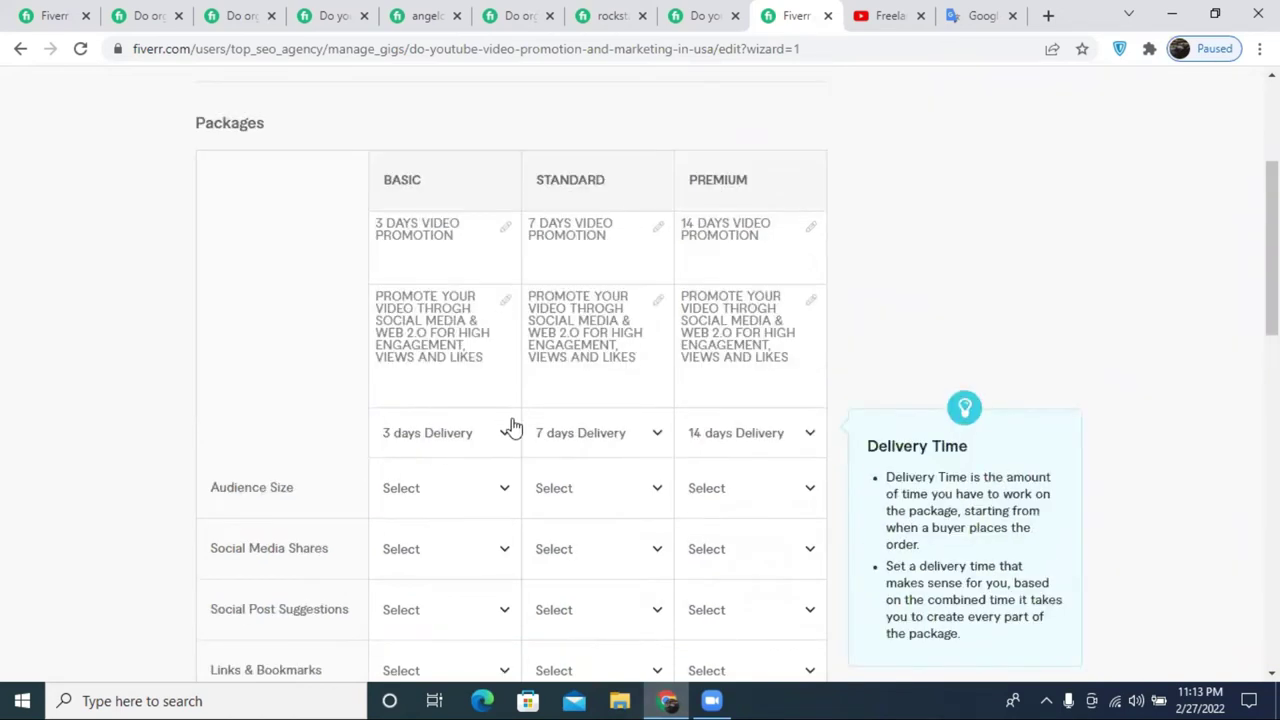
{"action": "scroll", "coordinate": [676, 300], "scroll_direction": "up", "scroll_amount": 3}
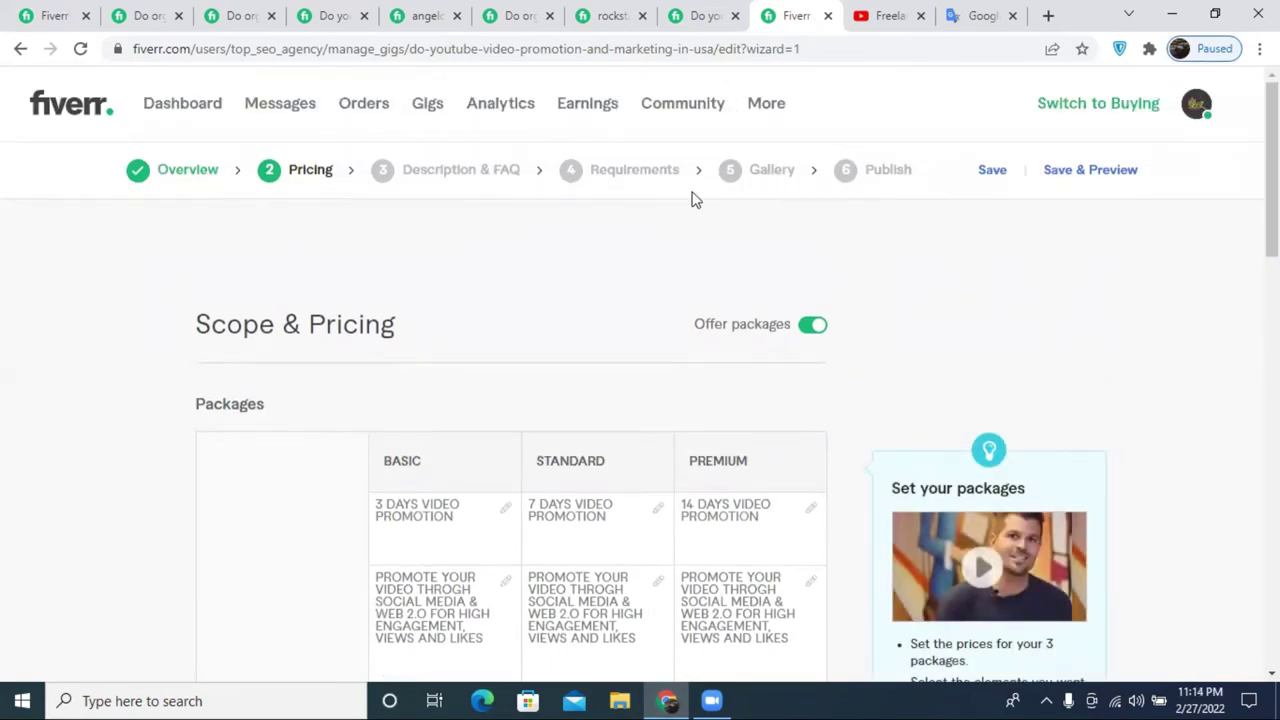
{"action": "scroll", "coordinate": [970, 285], "scroll_direction": "down", "scroll_amount": 6}
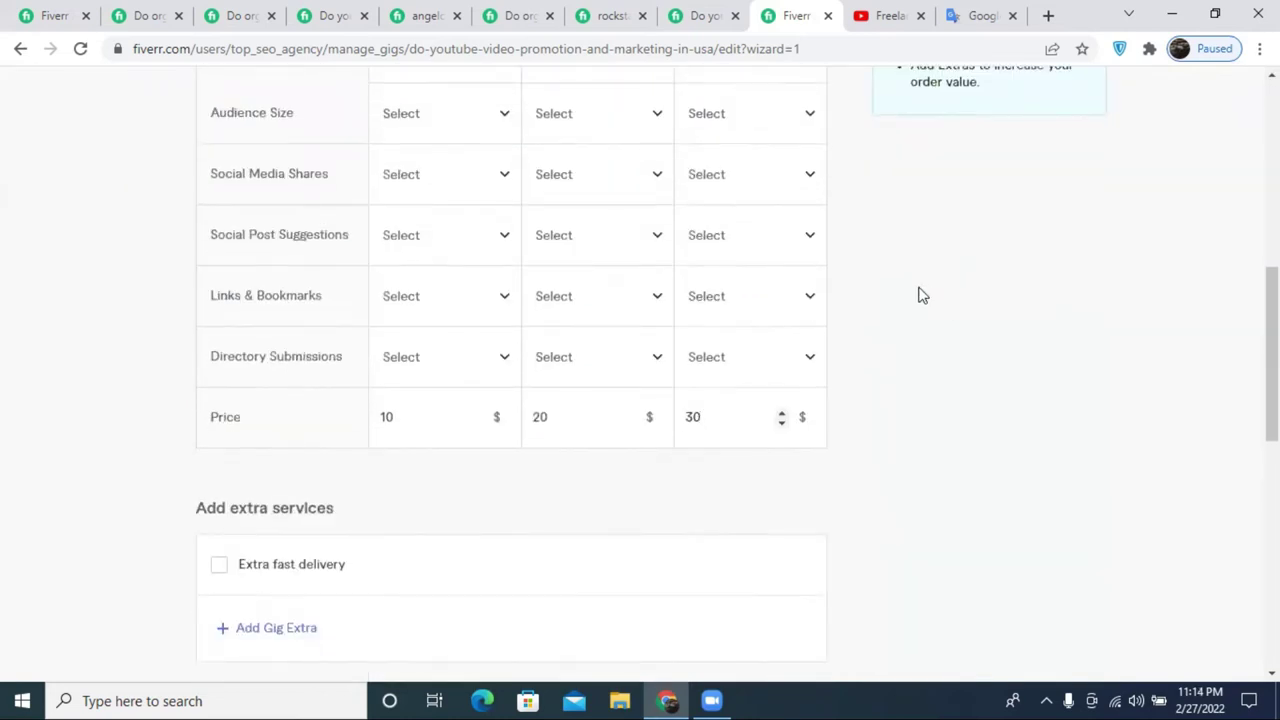
{"action": "scroll", "coordinate": [470, 420], "scroll_direction": "up", "scroll_amount": 2}
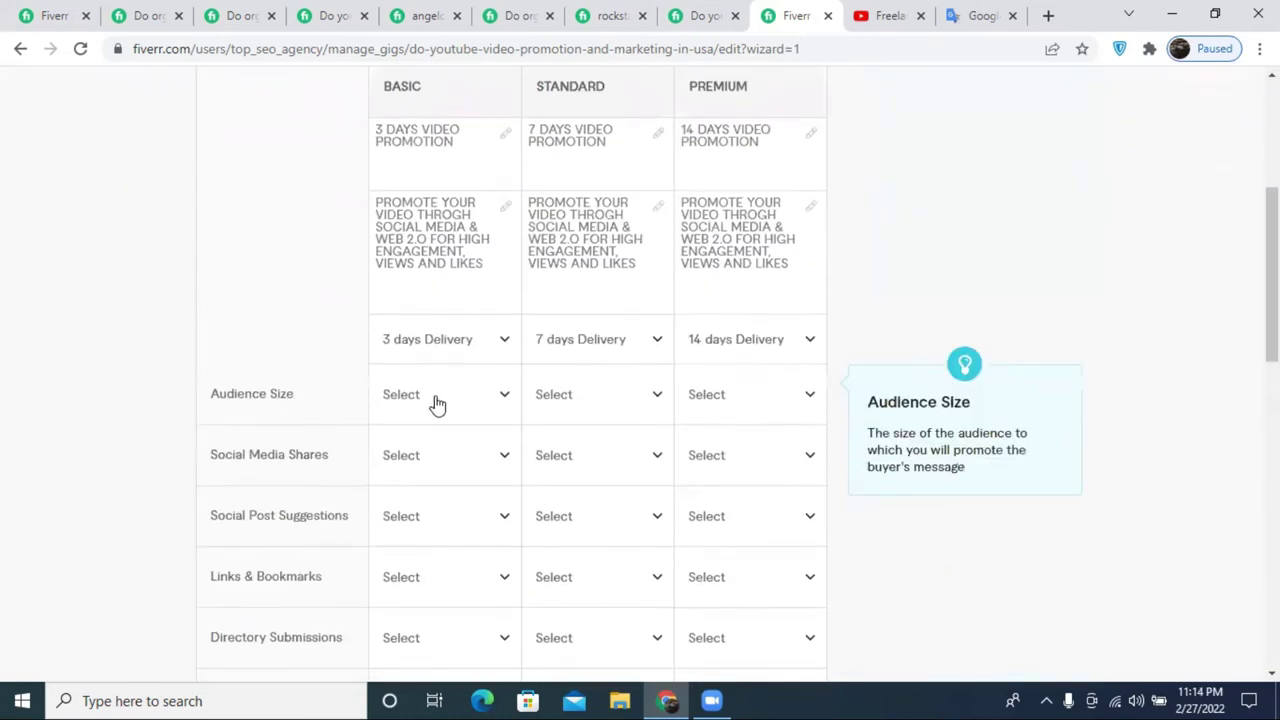
{"action": "left_click", "coordinate": [440, 410]}
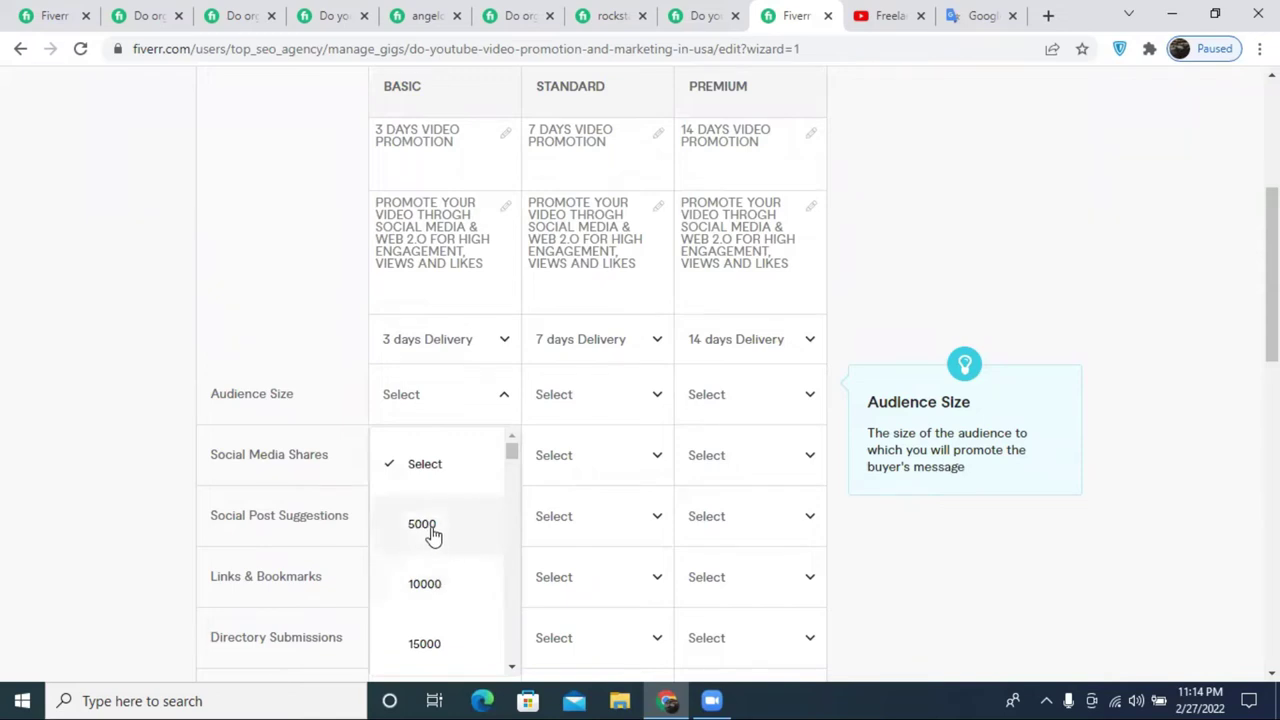
{"action": "scroll", "coordinate": [432, 526], "scroll_direction": "down", "scroll_amount": 2}
{"action": "scroll", "coordinate": [432, 524], "scroll_direction": "up", "scroll_amount": 2}
{"action": "left_click", "coordinate": [126, 394]}
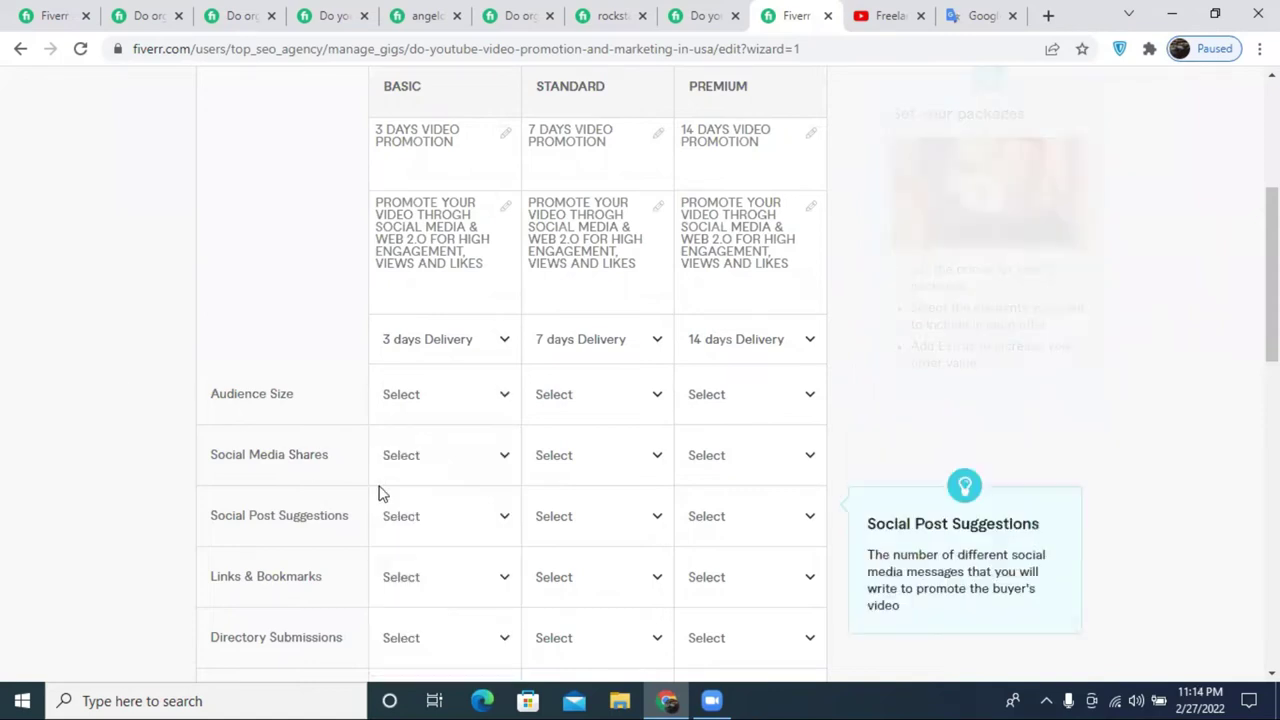
- Set the Basic package's Social Media Shares to 20
{"action": "scroll", "coordinate": [418, 430], "scroll_direction": "down", "scroll_amount": 1}
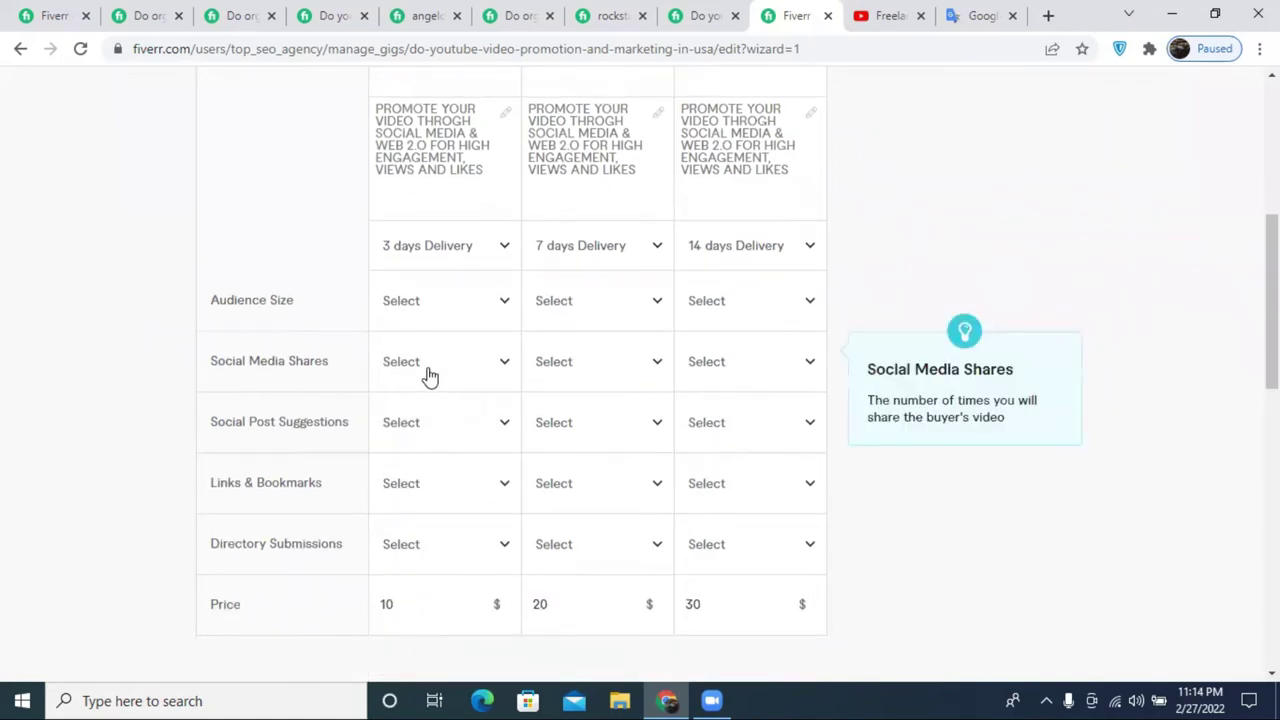
{"action": "left_click", "coordinate": [427, 374]}
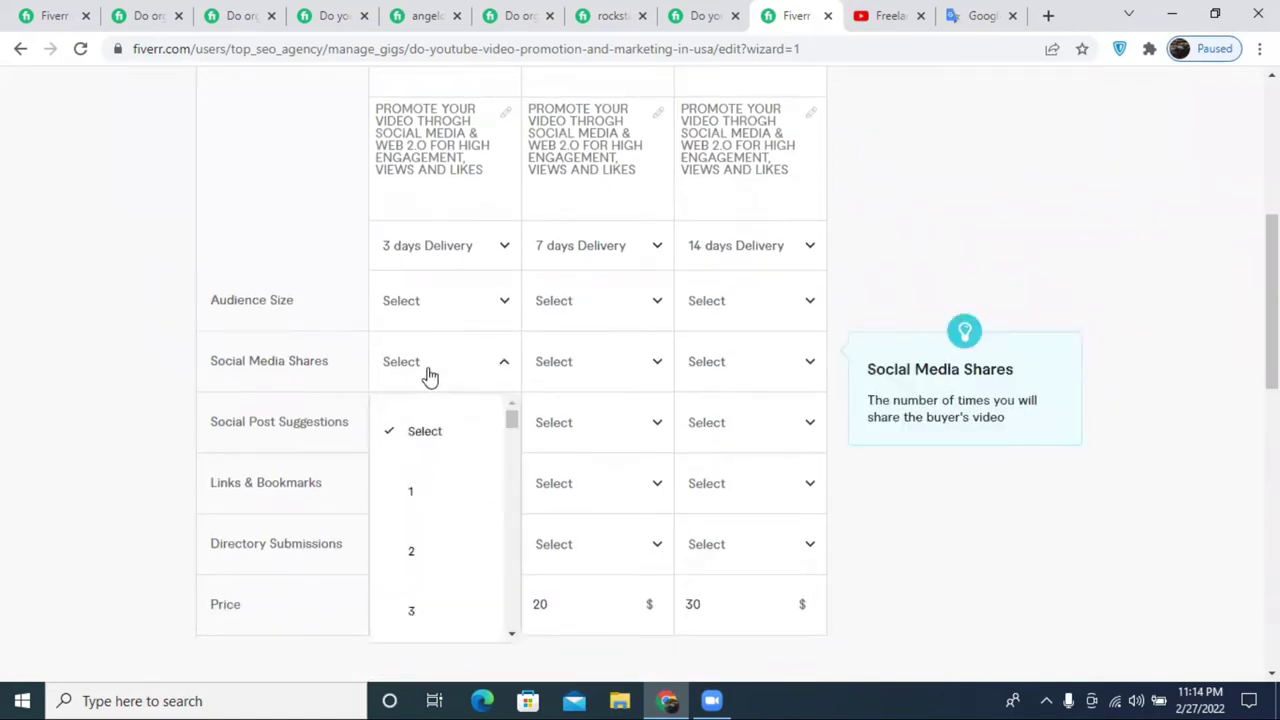
{"action": "scroll", "coordinate": [446, 491], "scroll_direction": "down", "scroll_amount": 8}
{"action": "scroll", "coordinate": [440, 568], "scroll_direction": "down", "scroll_amount": 3}
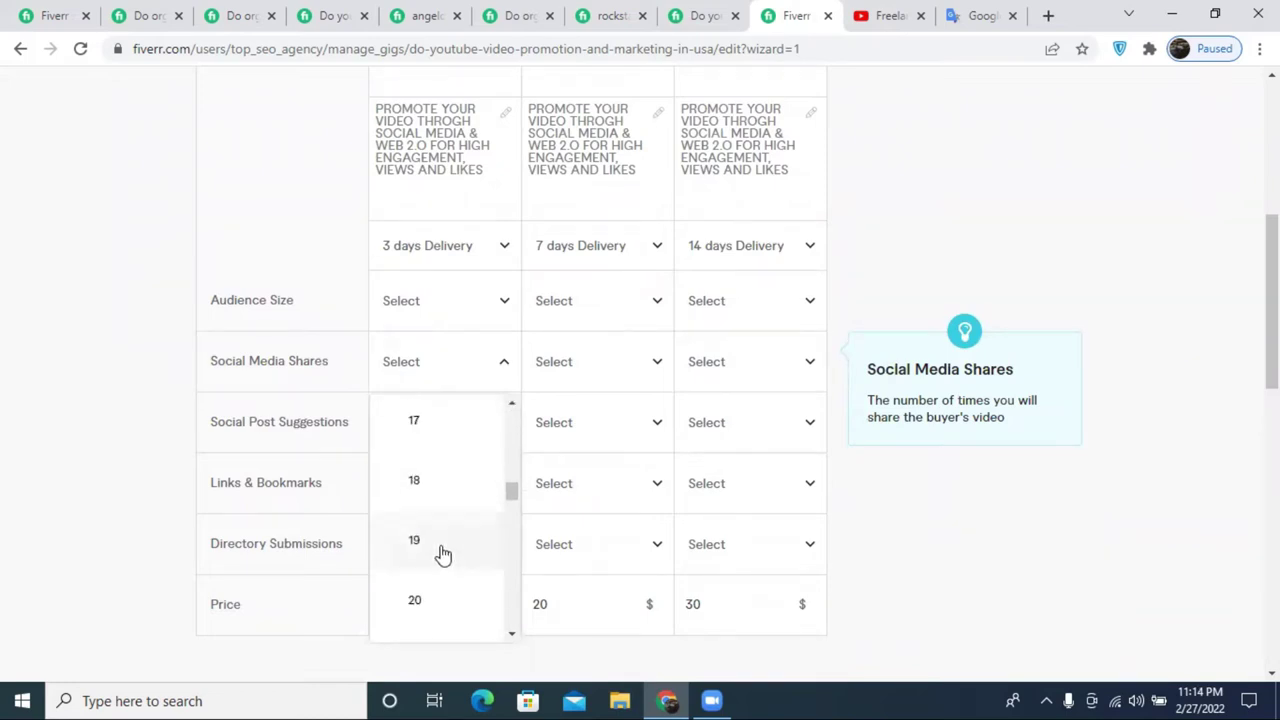
{"action": "left_click", "coordinate": [420, 602]}
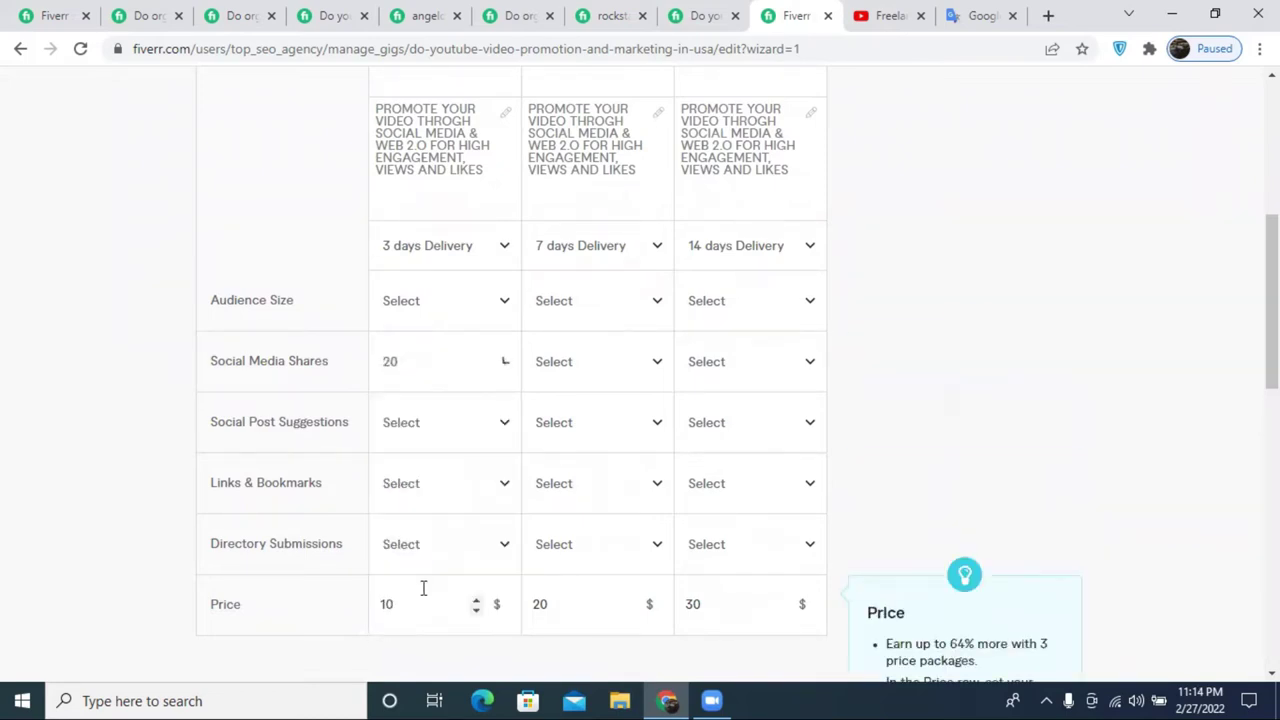
- Set the Standard package's Social Media Shares to 50
{"action": "left_click", "coordinate": [563, 367]}
{"action": "scroll", "coordinate": [594, 566], "scroll_direction": "down", "scroll_amount": 10}
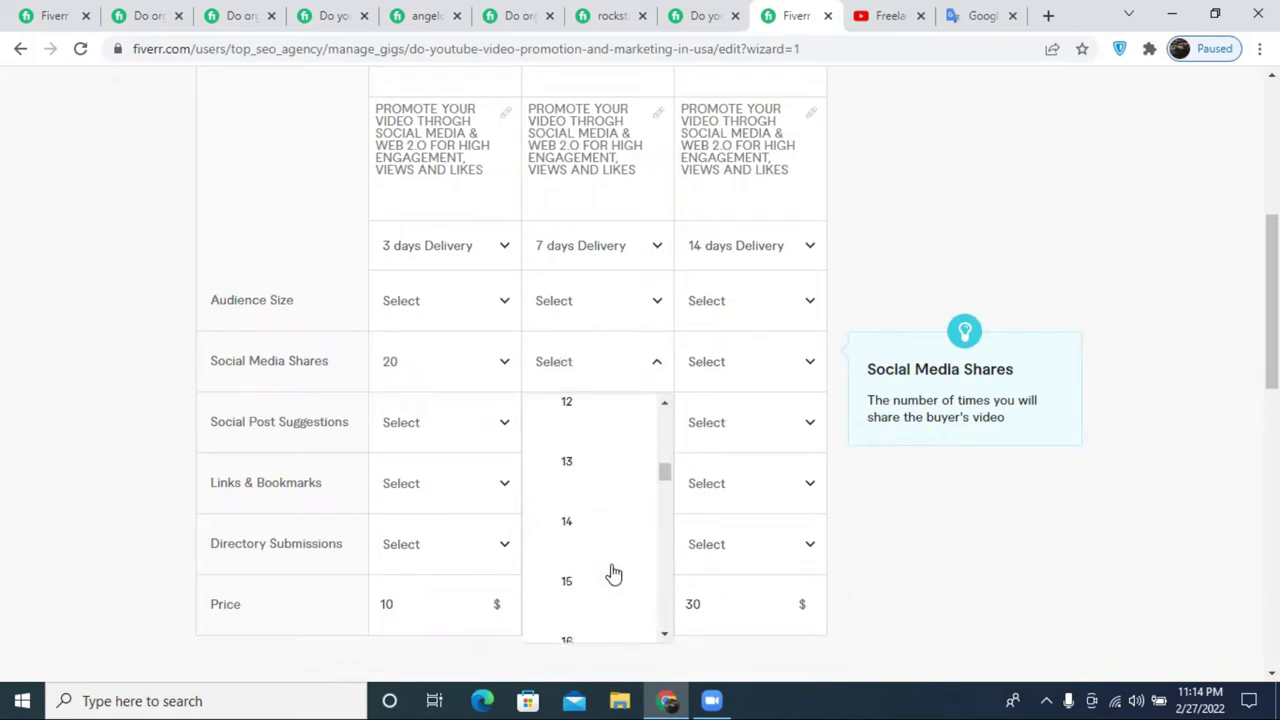
{"action": "scroll", "coordinate": [610, 573], "scroll_direction": "down", "scroll_amount": 5}
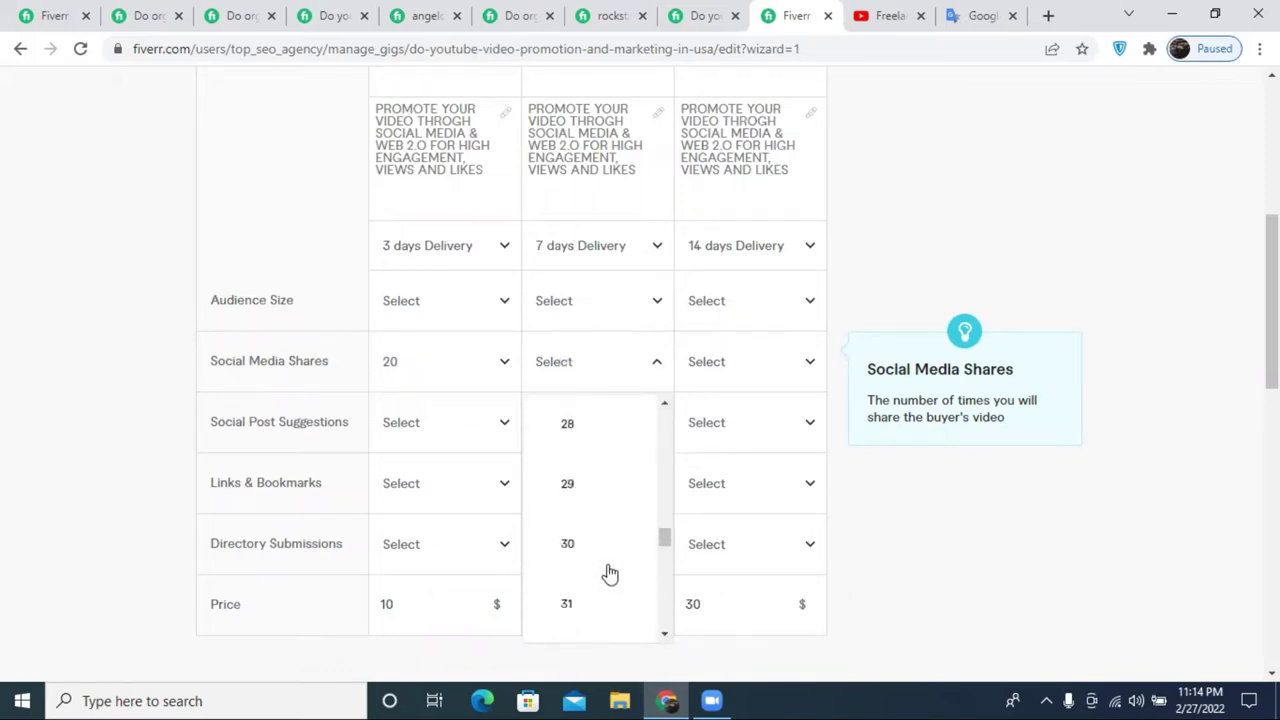
{"action": "scroll", "coordinate": [597, 565], "scroll_direction": "down", "scroll_amount": 8}
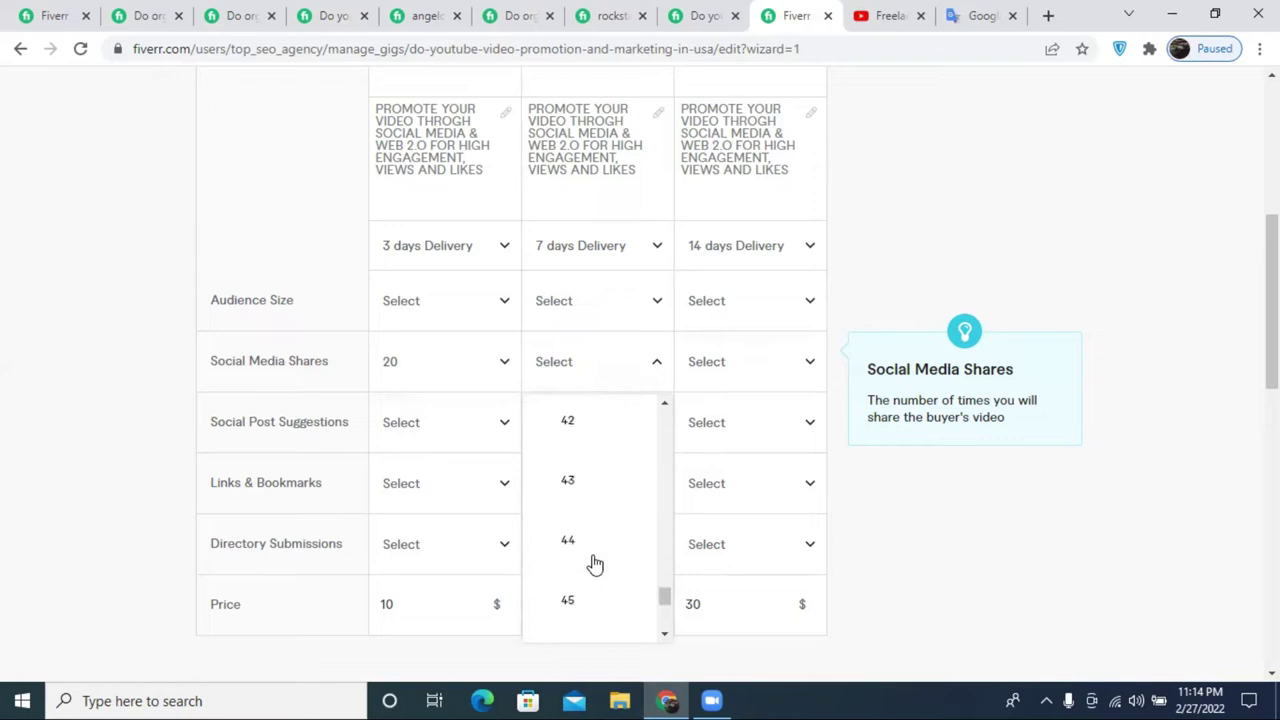
{"action": "scroll", "coordinate": [594, 565], "scroll_direction": "down", "scroll_amount": 2}
{"action": "scroll", "coordinate": [605, 503], "scroll_direction": "down", "scroll_amount": 1}
{"action": "left_click", "coordinate": [569, 609]}
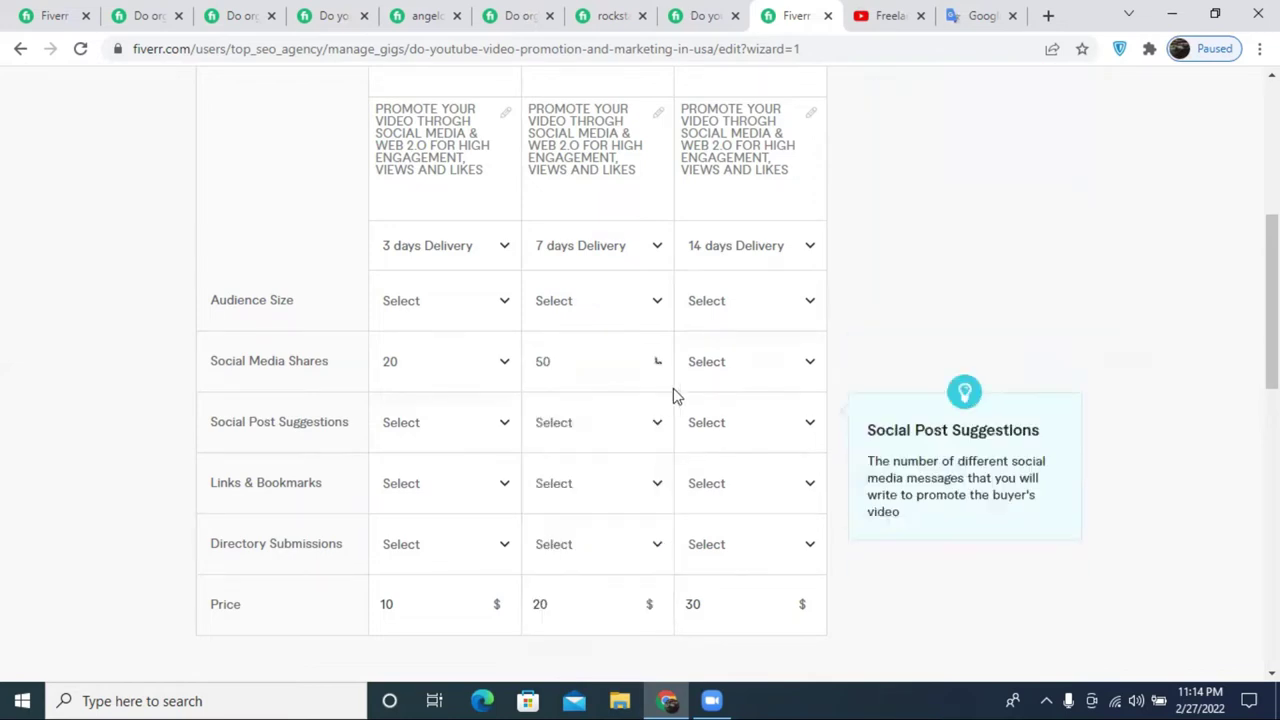
- Set the Premium package's Social Media Shares to 50
{"action": "left_click", "coordinate": [720, 368]}
{"action": "scroll", "coordinate": [746, 580], "scroll_direction": "down", "scroll_amount": 20}
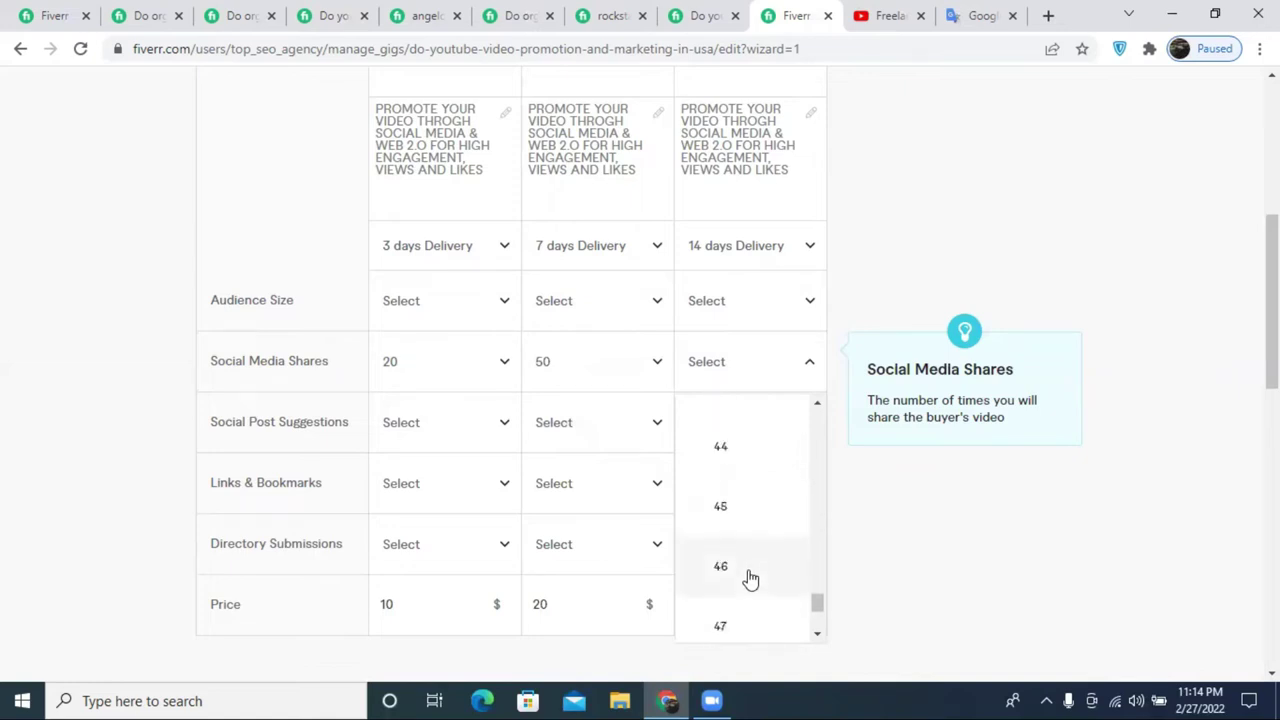
{"action": "scroll", "coordinate": [746, 580], "scroll_direction": "down", "scroll_amount": 2}
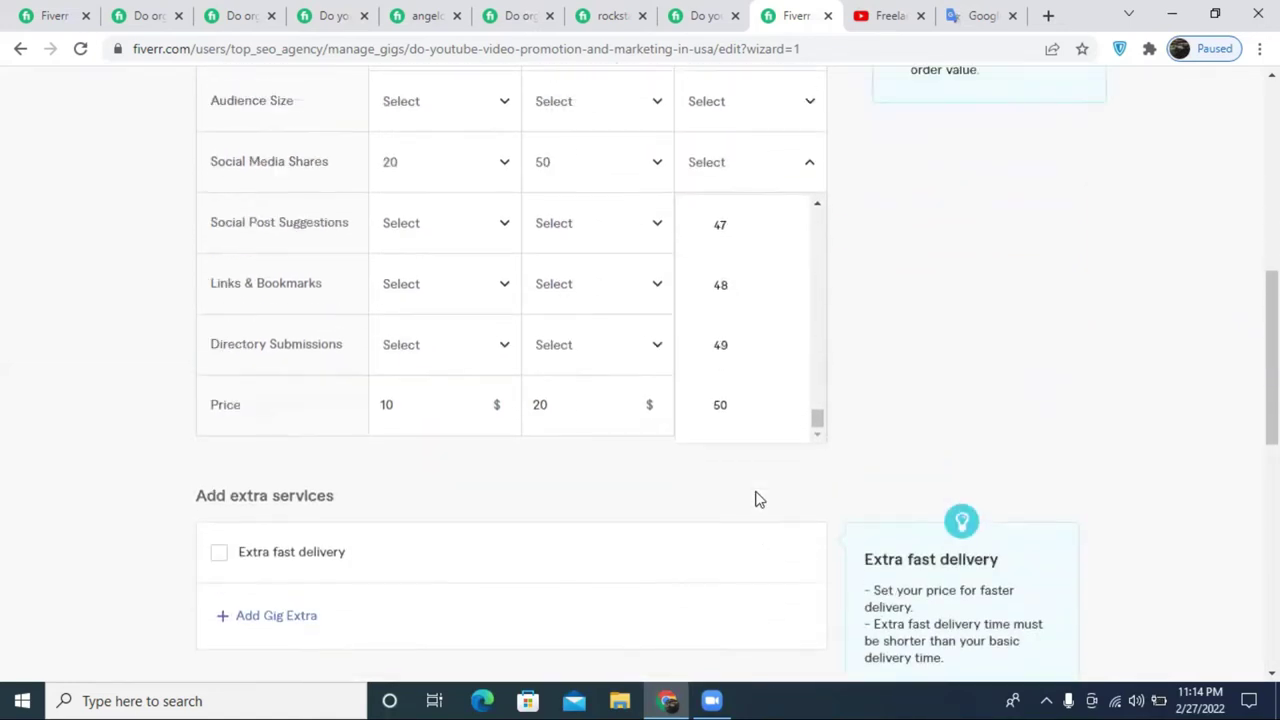
{"action": "scroll", "coordinate": [757, 500], "scroll_direction": "up", "scroll_amount": 1}
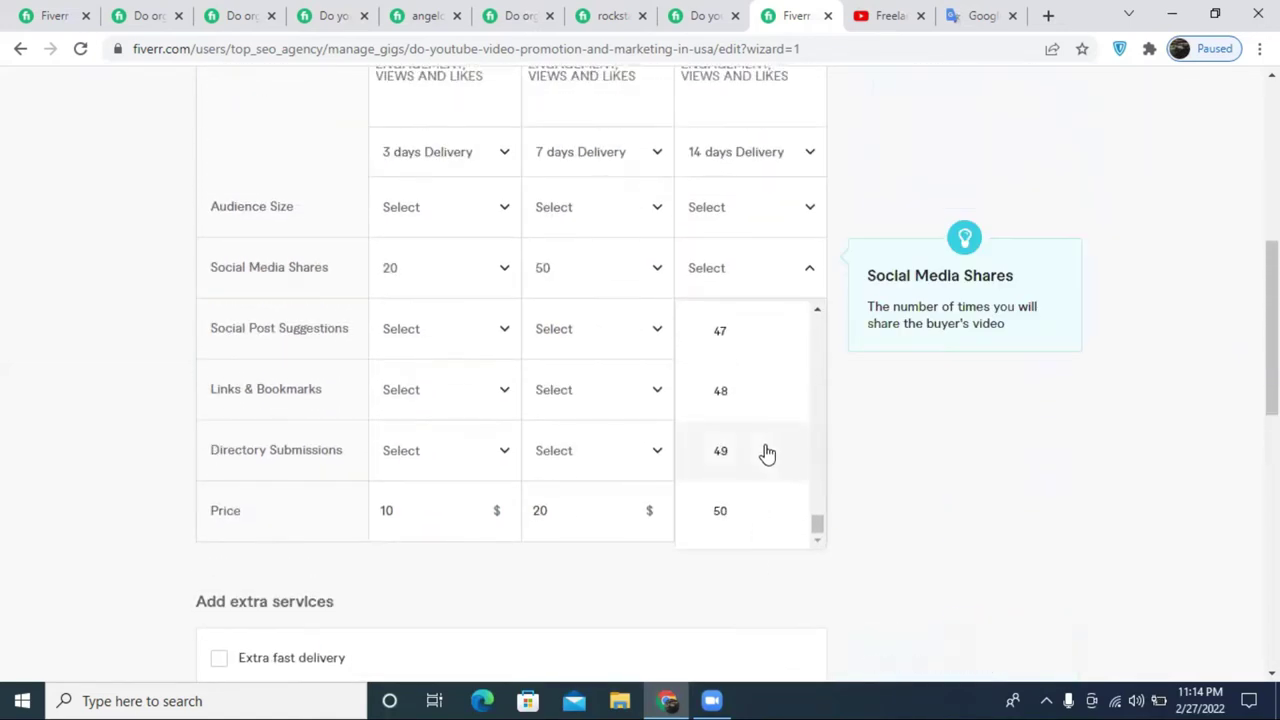
{"action": "left_click", "coordinate": [737, 520]}
- Change the Standard package's Social Media Shares to 40
{"action": "left_click", "coordinate": [589, 283]}
{"action": "scroll", "coordinate": [594, 460], "scroll_direction": "down", "scroll_amount": 8}
{"action": "scroll", "coordinate": [600, 463], "scroll_direction": "down", "scroll_amount": 15}
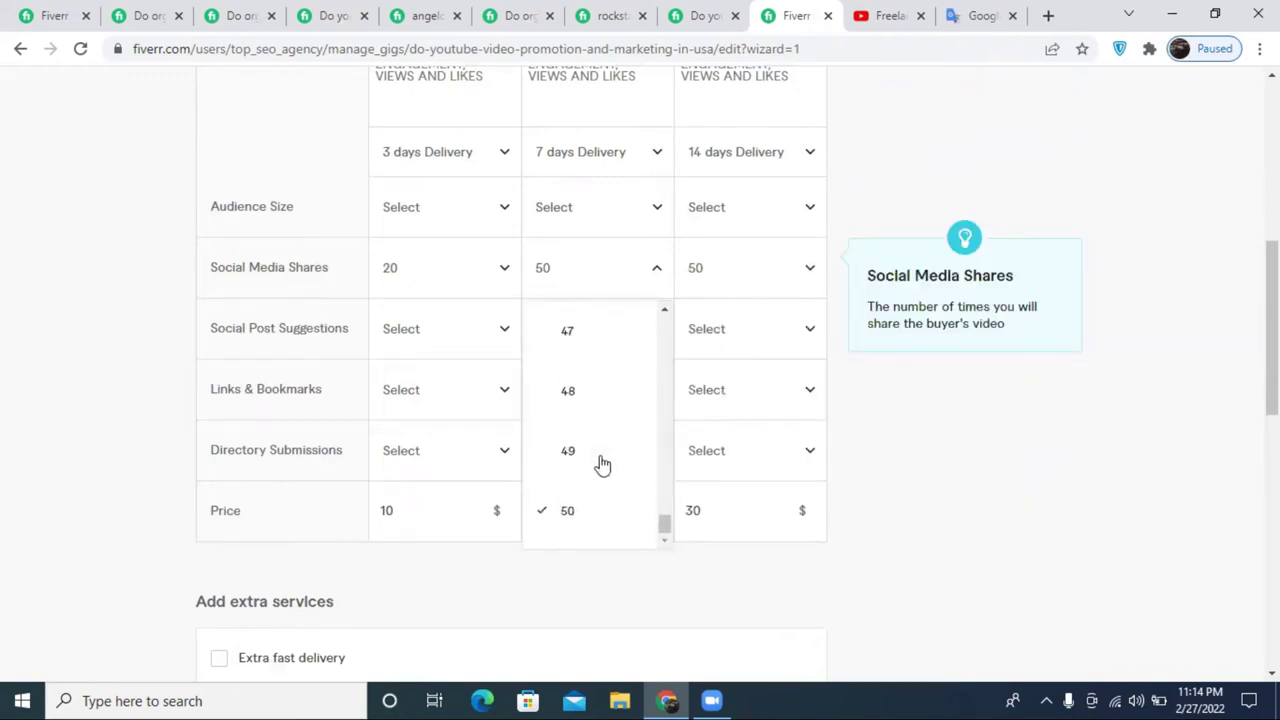
{"action": "scroll", "coordinate": [586, 432], "scroll_direction": "down", "scroll_amount": 3}
{"action": "scroll", "coordinate": [589, 395], "scroll_direction": "up", "scroll_amount": 5}
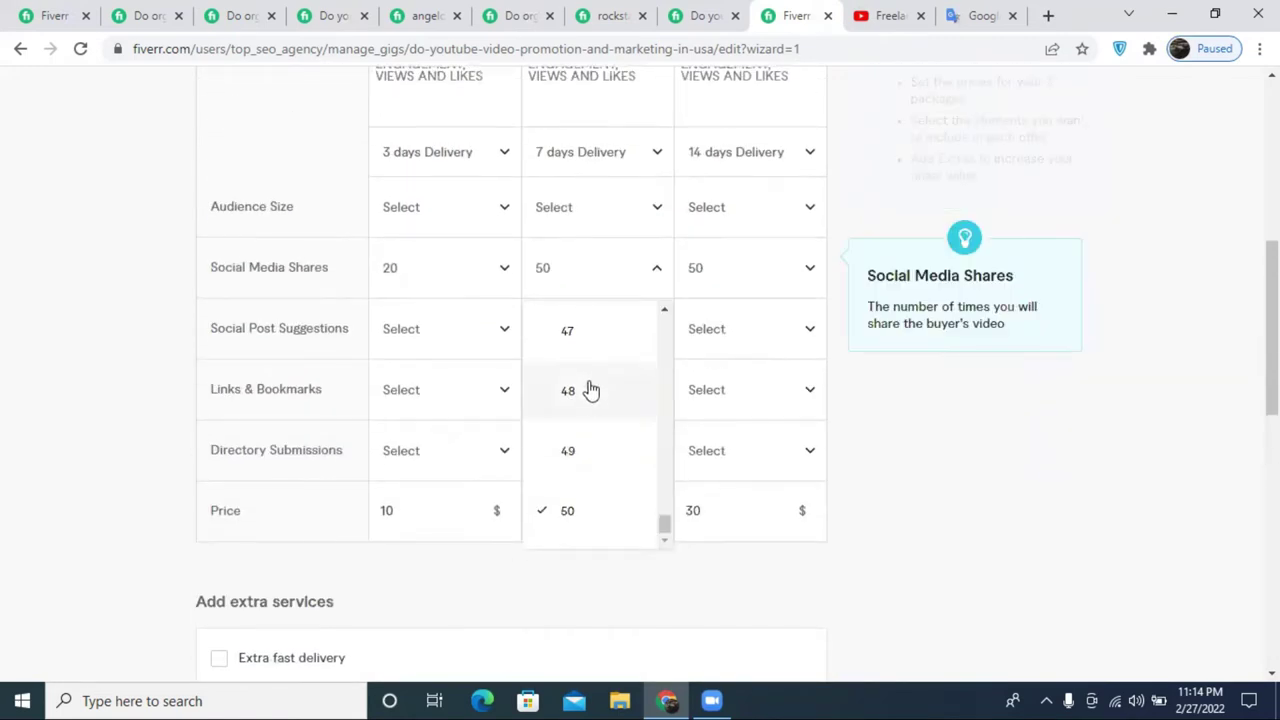
{"action": "scroll", "coordinate": [582, 400], "scroll_direction": "up", "scroll_amount": 2}
{"action": "scroll", "coordinate": [580, 397], "scroll_direction": "up", "scroll_amount": 3}
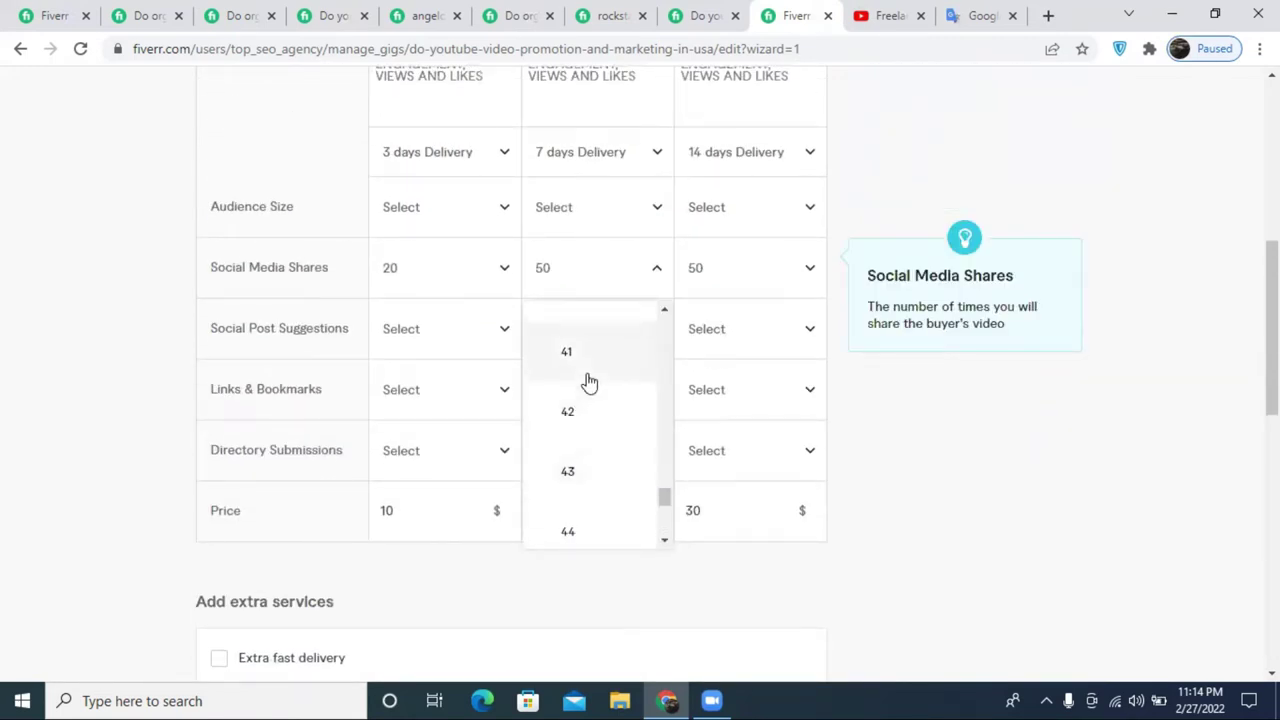
{"action": "scroll", "coordinate": [603, 346], "scroll_direction": "up", "scroll_amount": 3}
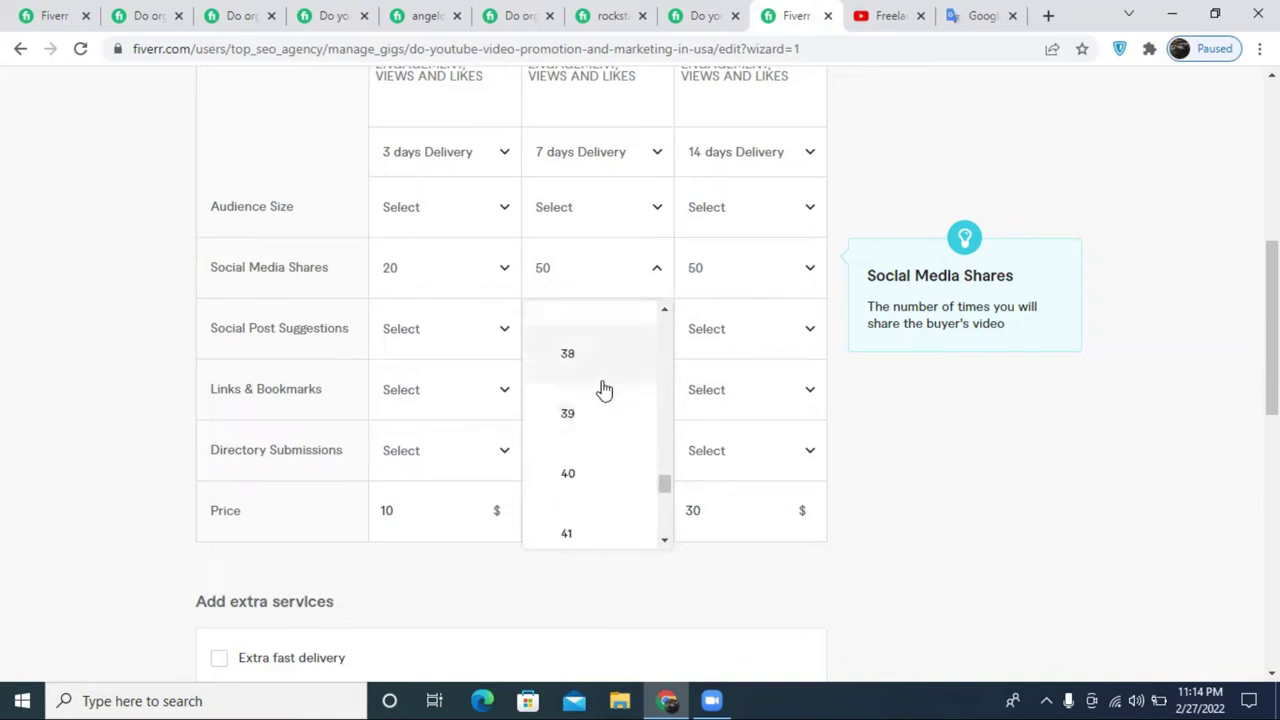
{"action": "scroll", "coordinate": [598, 380], "scroll_direction": "down", "scroll_amount": 5}
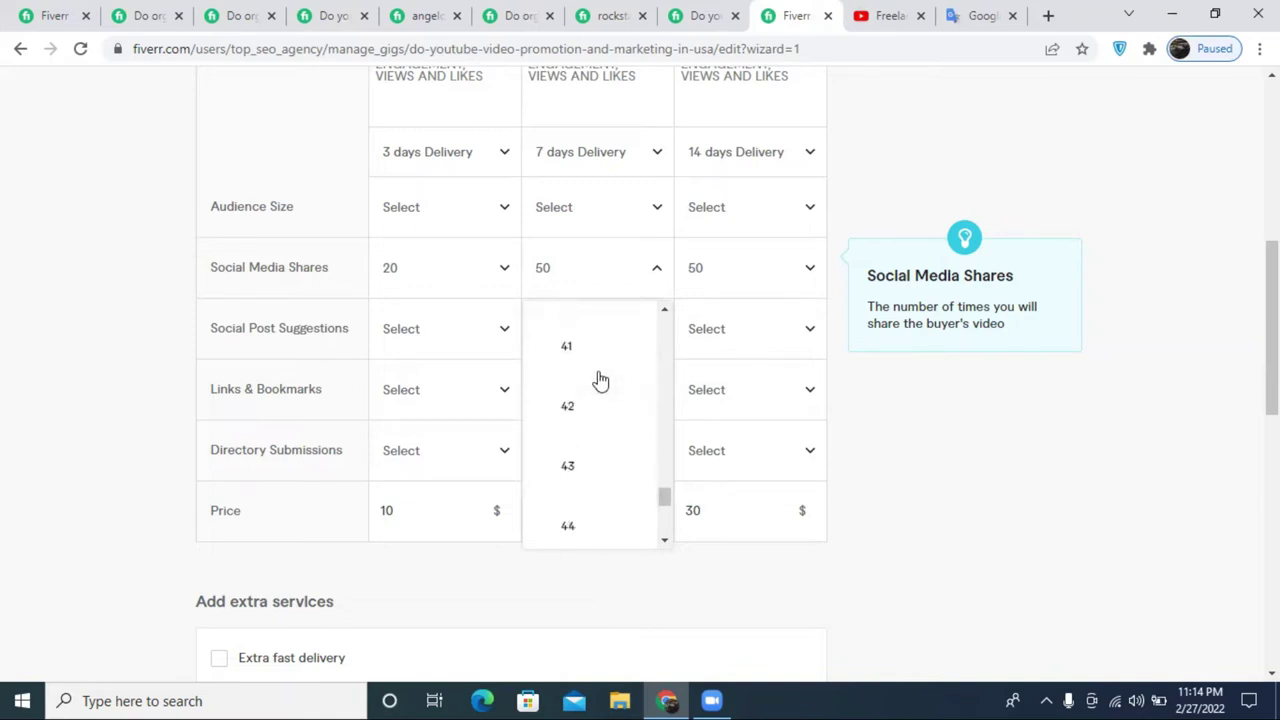
{"action": "scroll", "coordinate": [597, 382], "scroll_direction": "up", "scroll_amount": 3}
{"action": "left_click", "coordinate": [605, 390]}
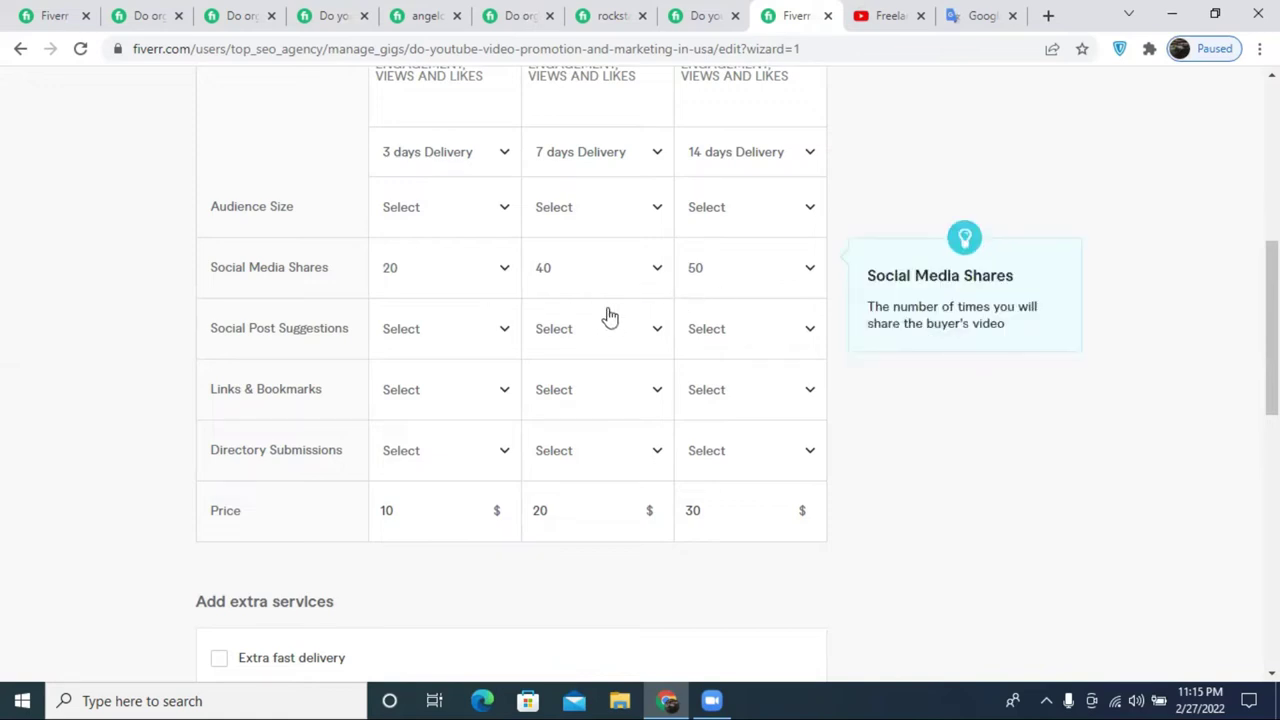
- Set the Social Post Suggestions to 7 for the Basic package, 8 for Standard and 10 for Premium
{"action": "left_click", "coordinate": [425, 336]}
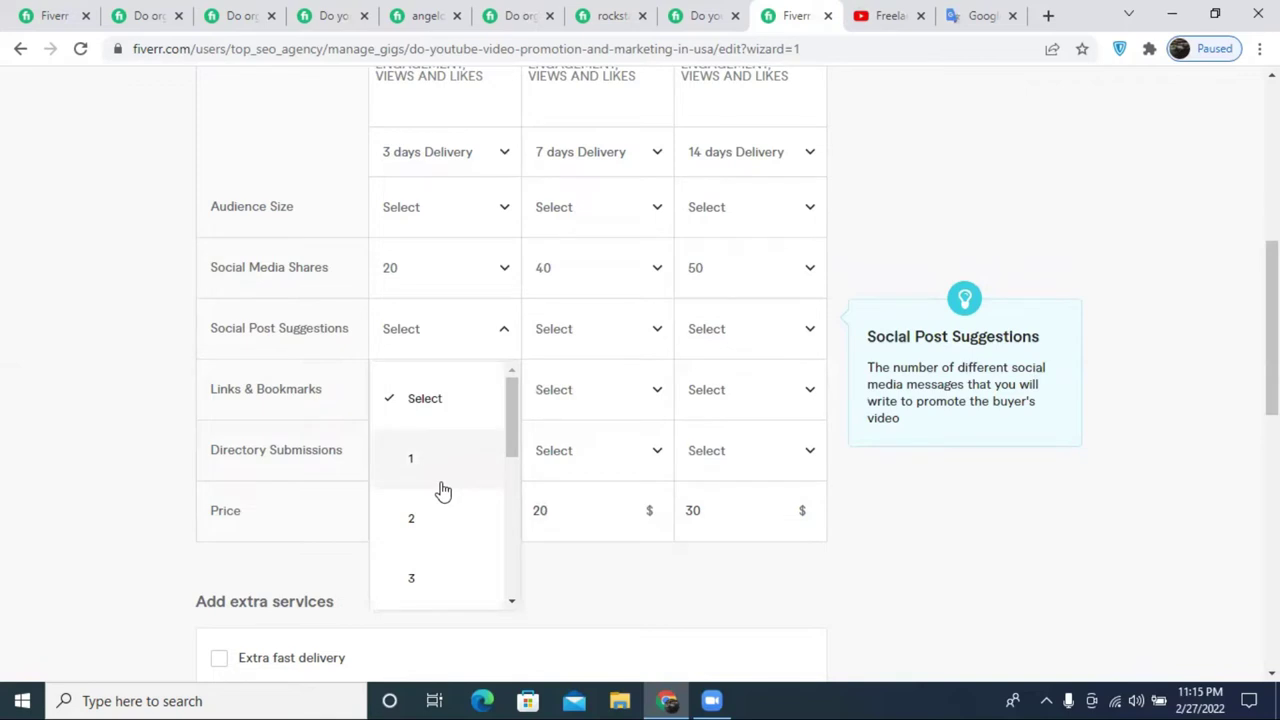
{"action": "scroll", "coordinate": [443, 491], "scroll_direction": "down", "scroll_amount": 5}
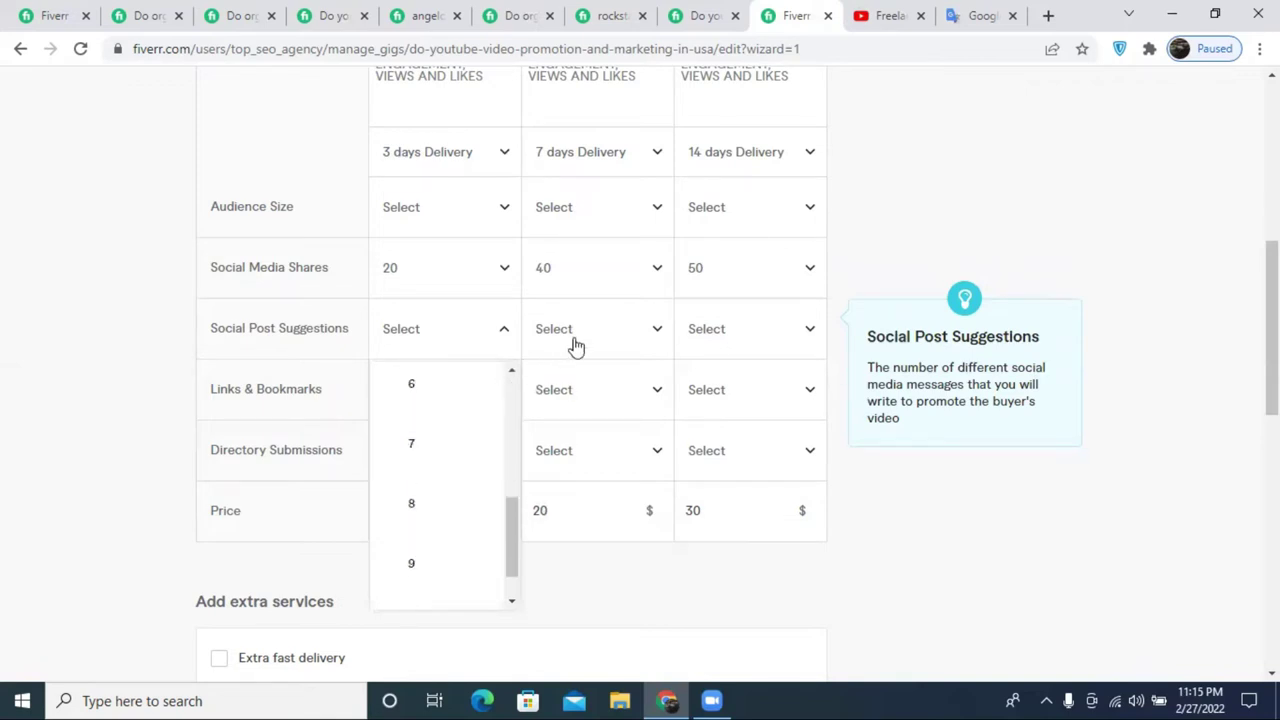
{"action": "scroll", "coordinate": [451, 491], "scroll_direction": "down", "scroll_amount": 2}
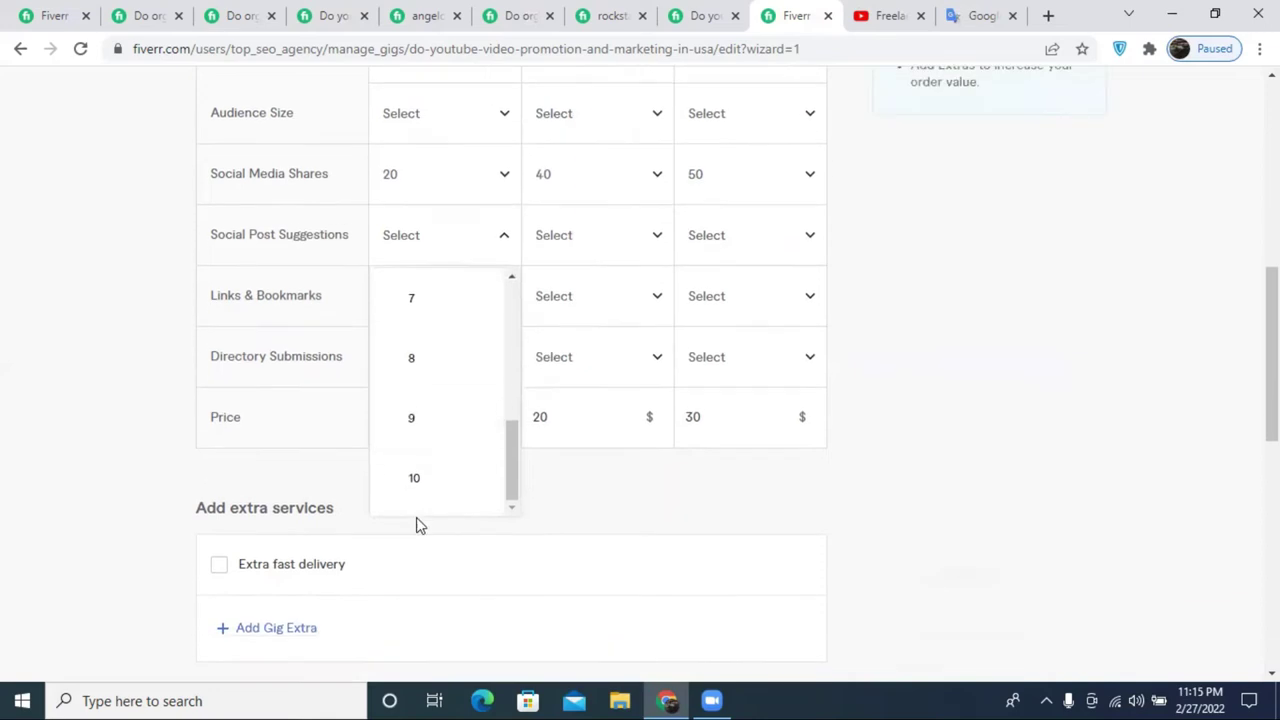
{"action": "left_click", "coordinate": [413, 308]}
{"action": "left_click", "coordinate": [603, 249]}
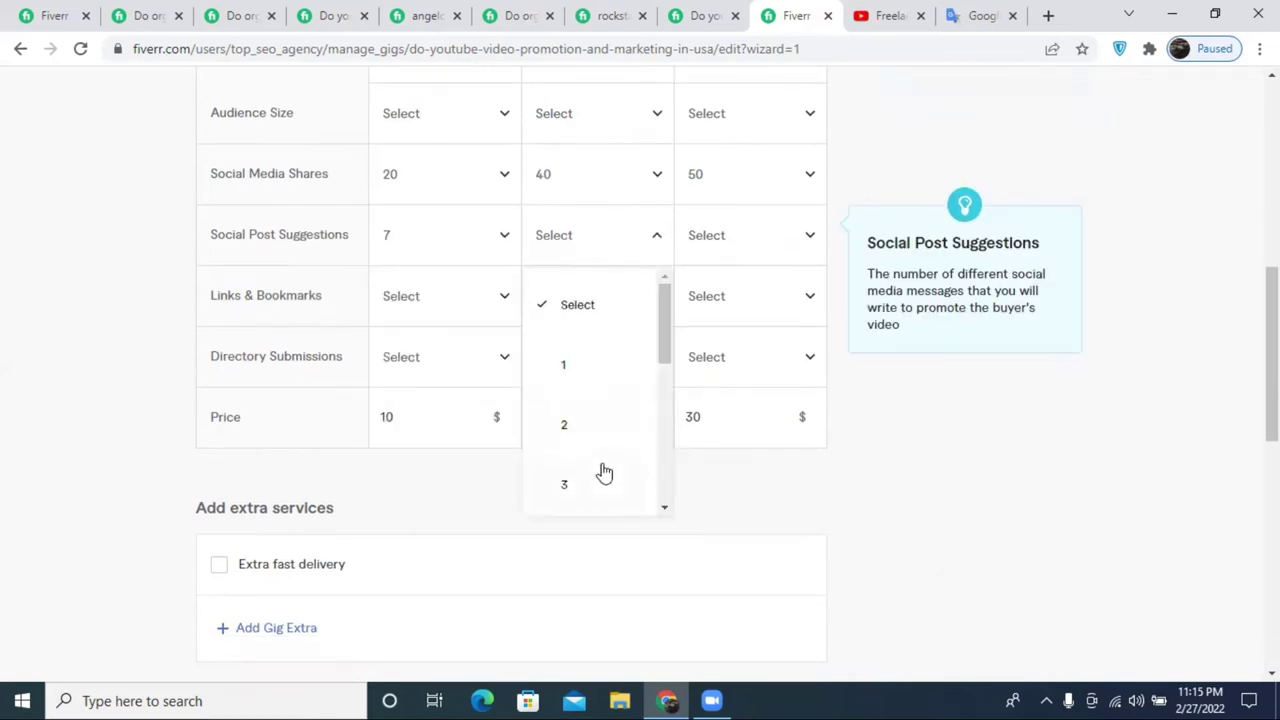
{"action": "scroll", "coordinate": [595, 465], "scroll_direction": "down", "scroll_amount": 6}
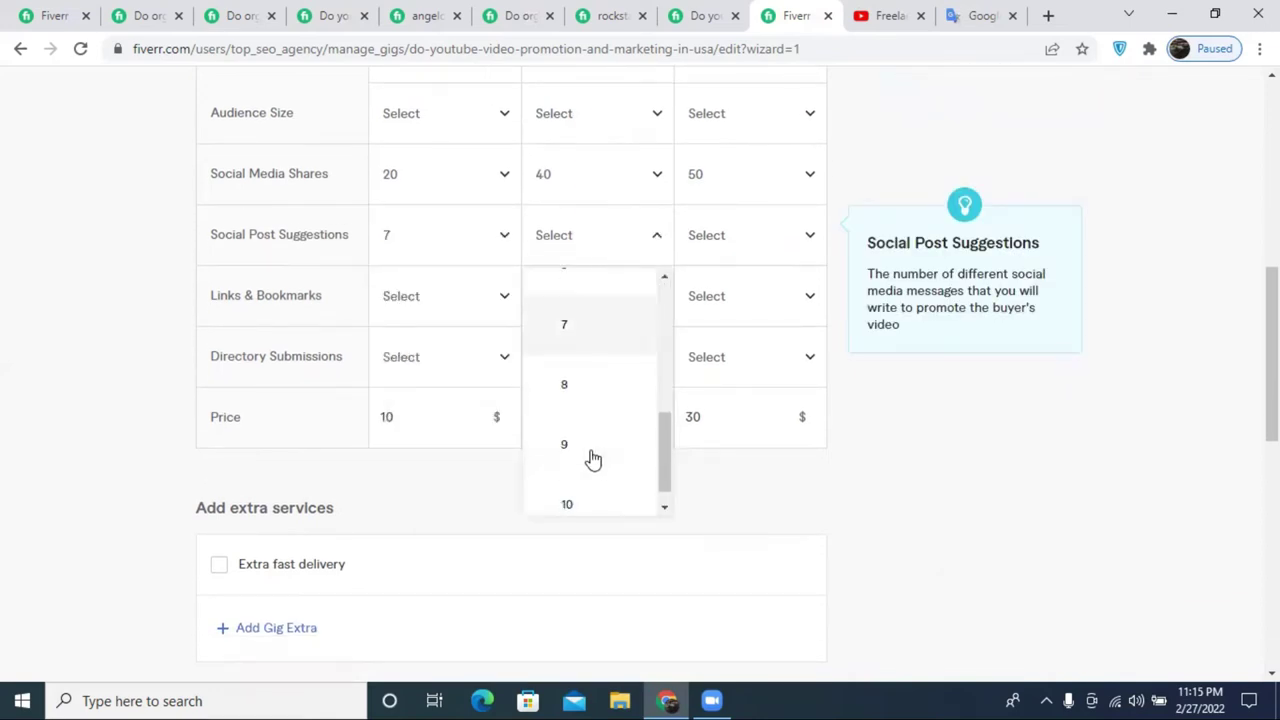
{"action": "left_click", "coordinate": [577, 378]}
{"action": "left_click", "coordinate": [726, 250]}
{"action": "scroll", "coordinate": [714, 463], "scroll_direction": "down", "scroll_amount": 5}
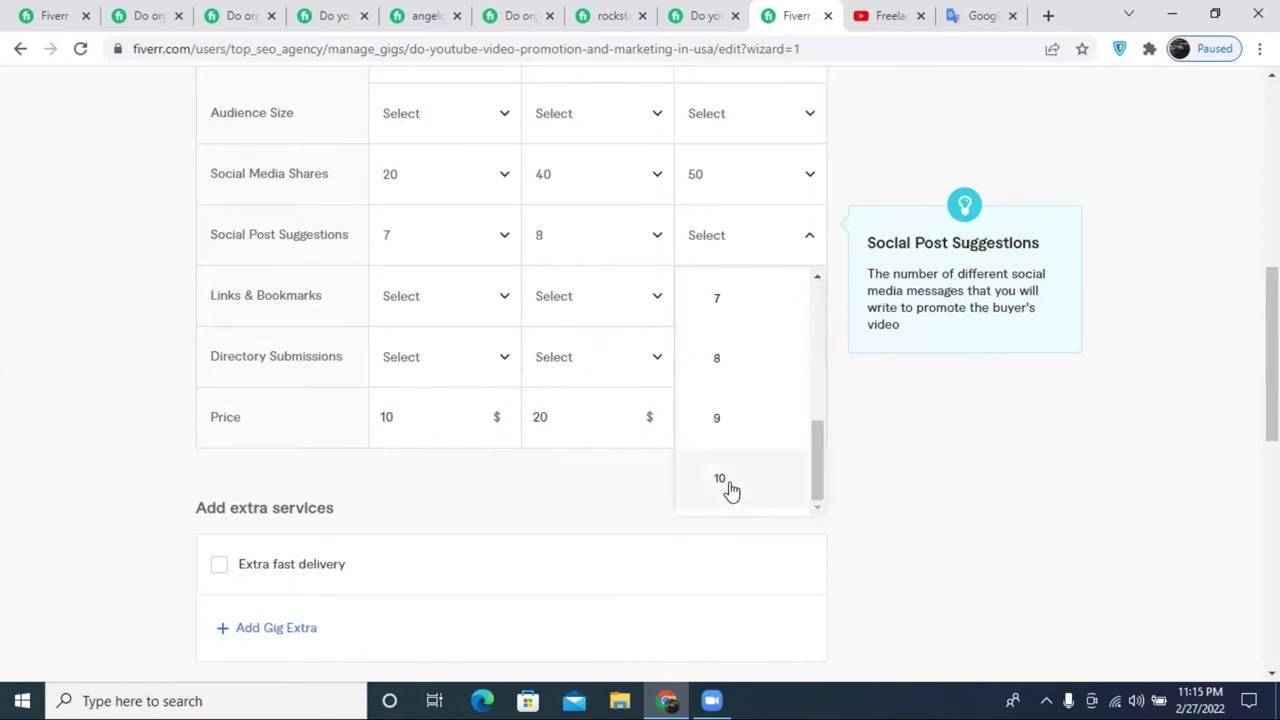
{"action": "scroll", "coordinate": [729, 491], "scroll_direction": "down", "scroll_amount": 2}
{"action": "left_click", "coordinate": [740, 293]}
- Set the Links & Bookmarks to 100 for the Basic package, 200 for Standard and 300 for Premium
{"action": "scroll", "coordinate": [620, 346], "scroll_direction": "up", "scroll_amount": 3}
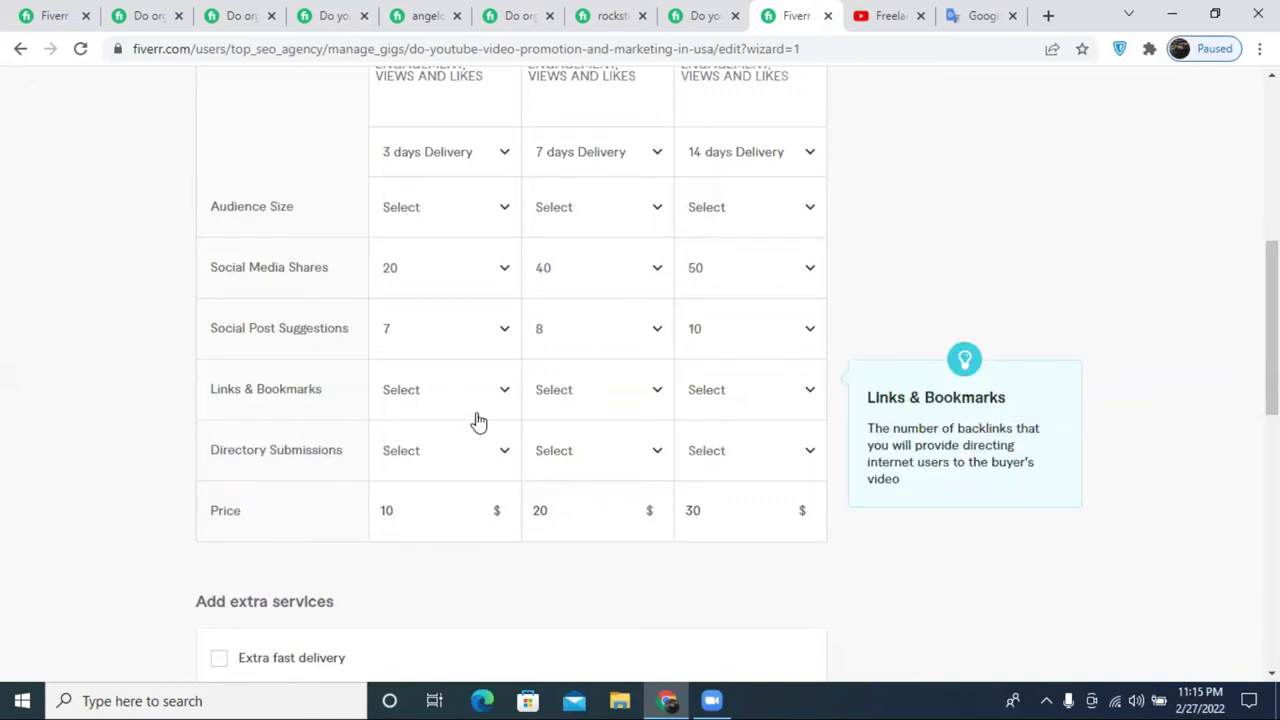
{"action": "left_click", "coordinate": [441, 397]}
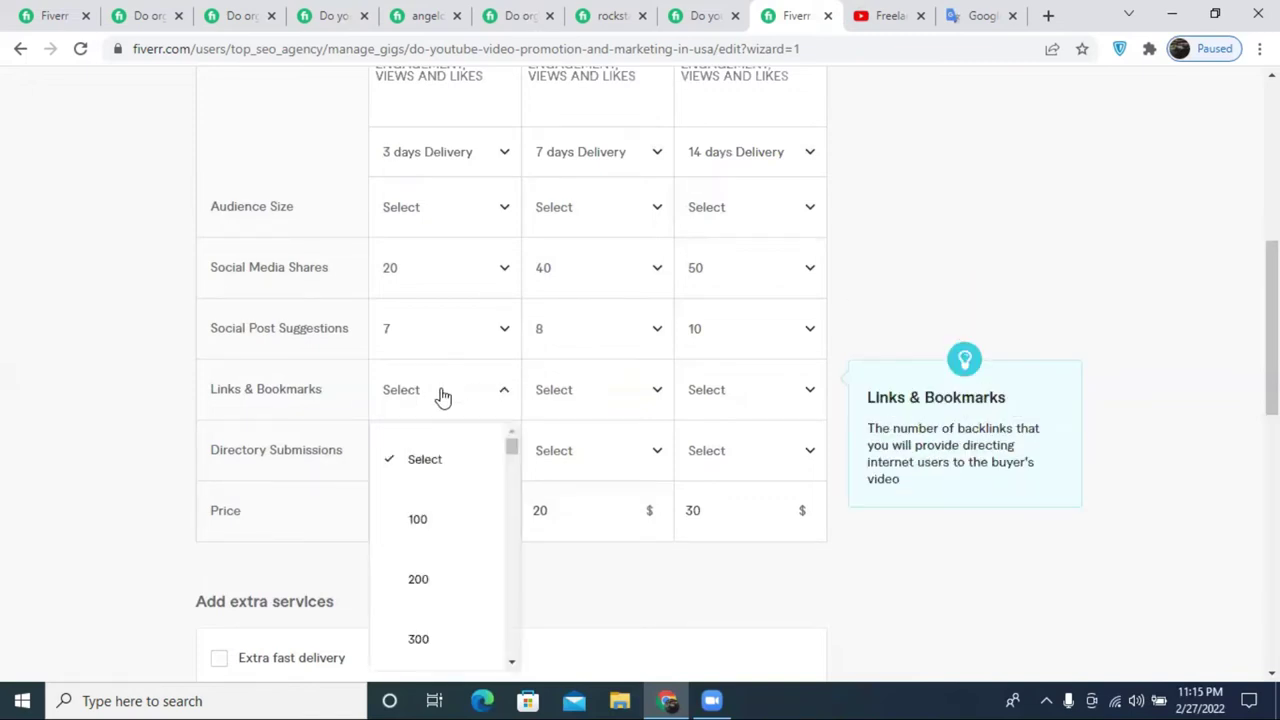
{"action": "left_click", "coordinate": [426, 523]}
{"action": "left_click", "coordinate": [575, 453]}
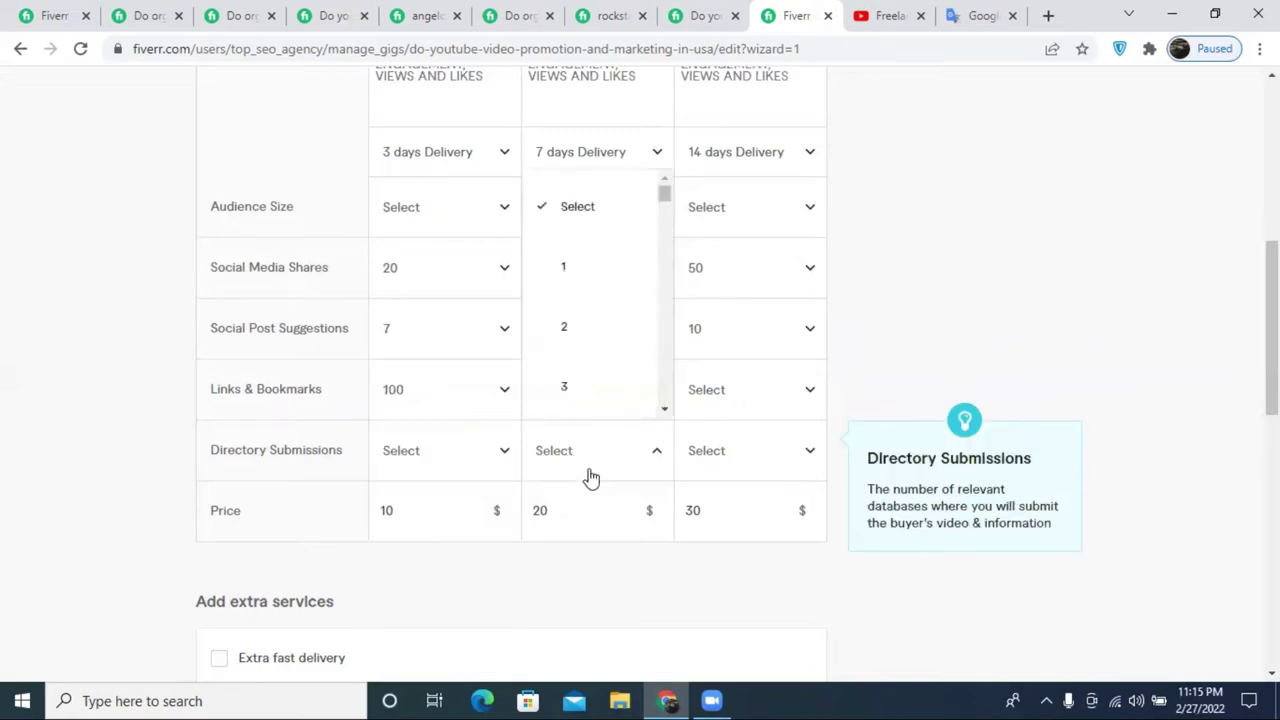
{"action": "left_click", "coordinate": [488, 402]}
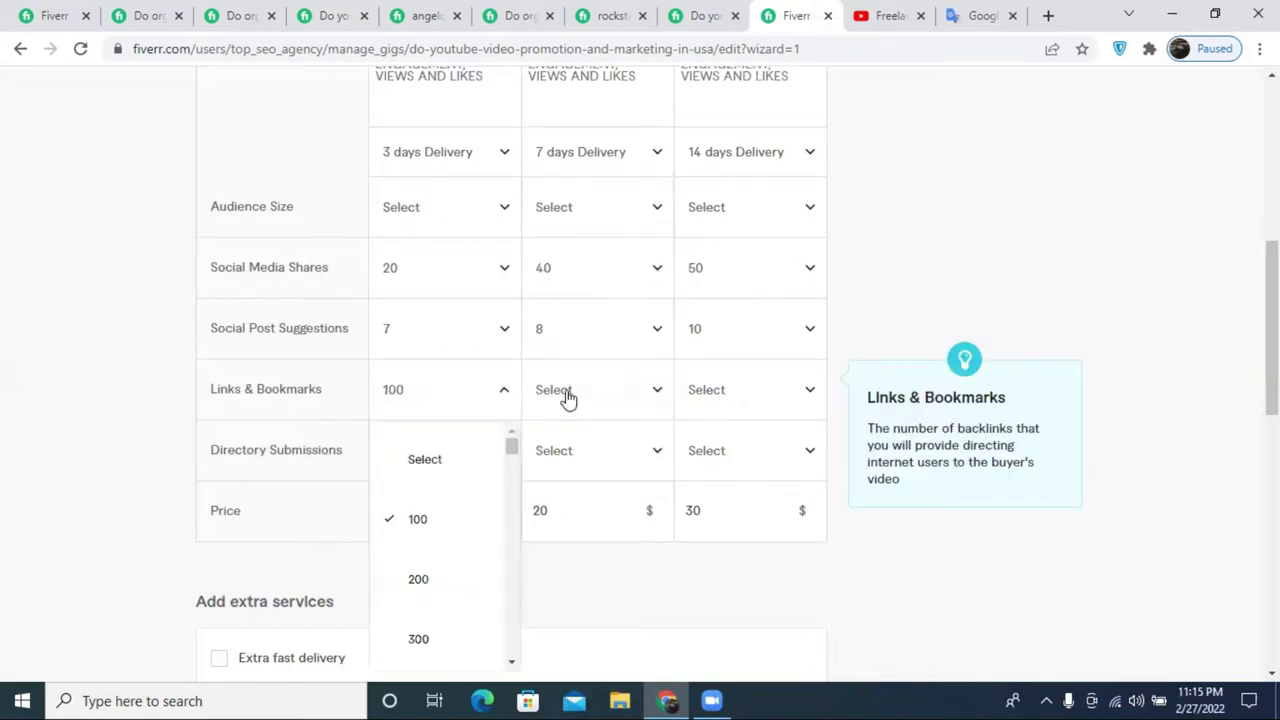
{"action": "left_click", "coordinate": [565, 396]}
{"action": "left_click", "coordinate": [585, 596]}
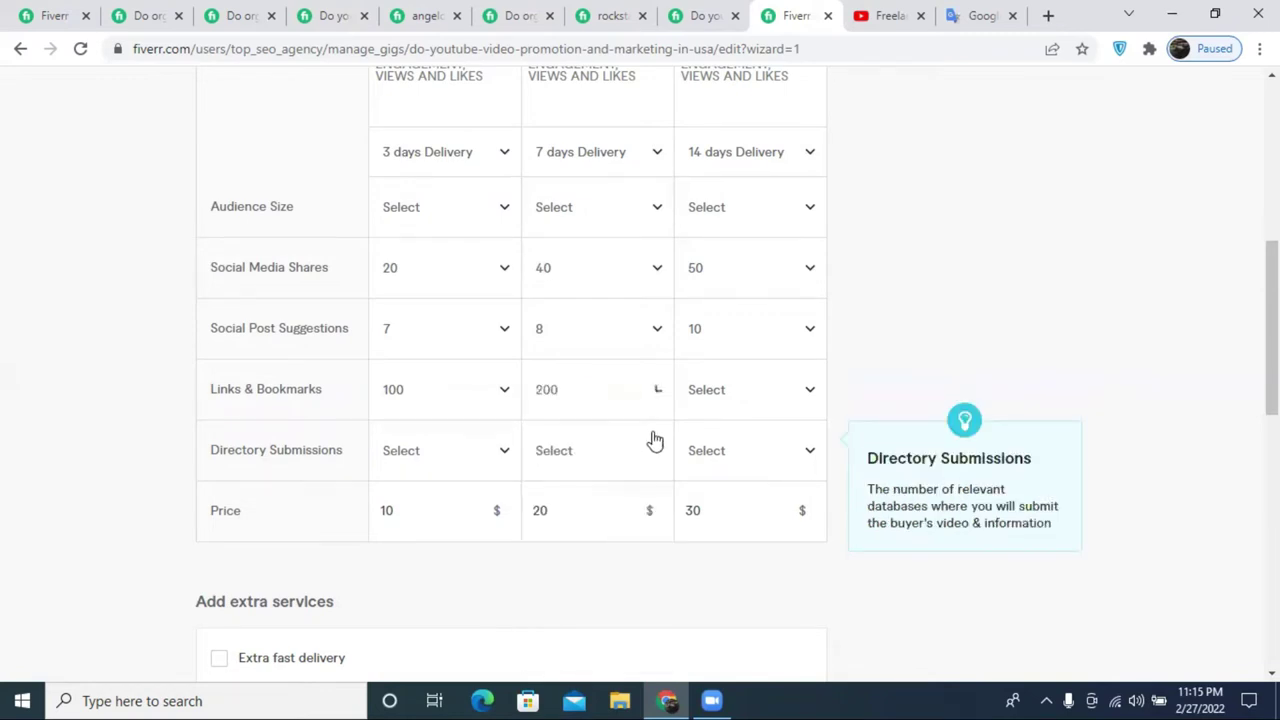
{"action": "left_click", "coordinate": [711, 406]}
{"action": "scroll", "coordinate": [733, 543], "scroll_direction": "down", "scroll_amount": 2}
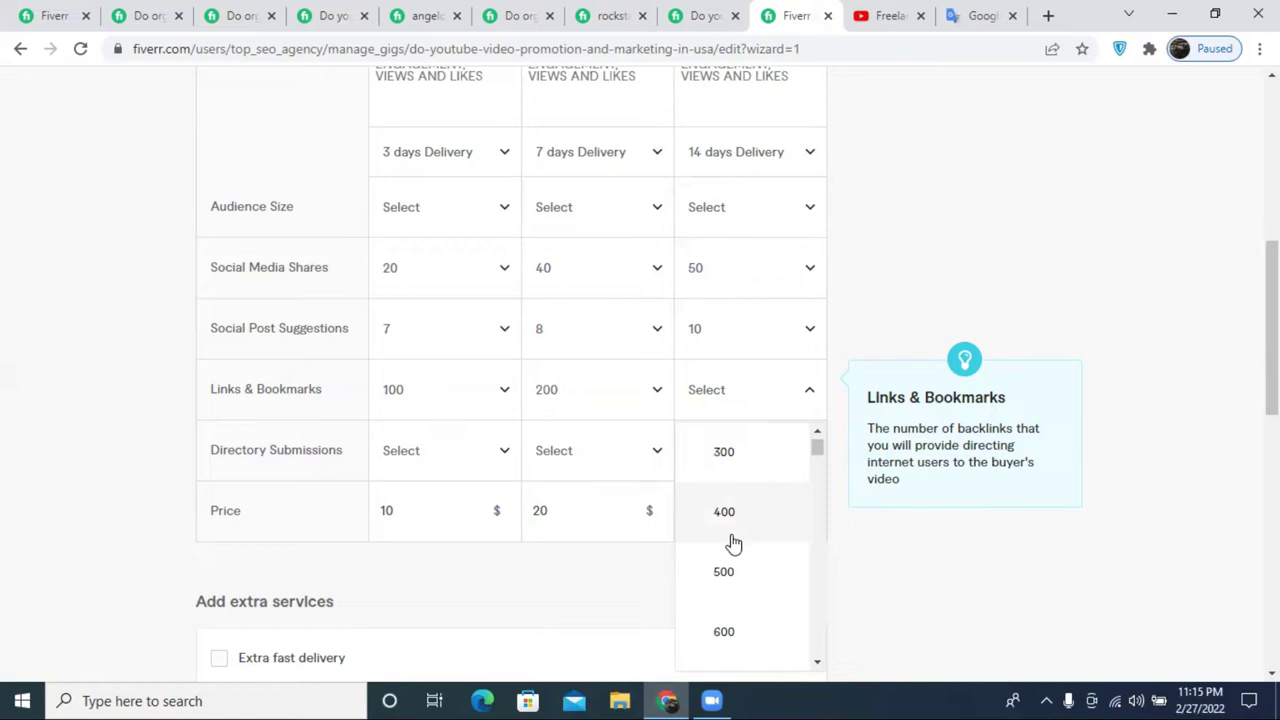
{"action": "scroll", "coordinate": [733, 540], "scroll_direction": "down", "scroll_amount": 2}
{"action": "scroll", "coordinate": [734, 525], "scroll_direction": "up", "scroll_amount": 2}
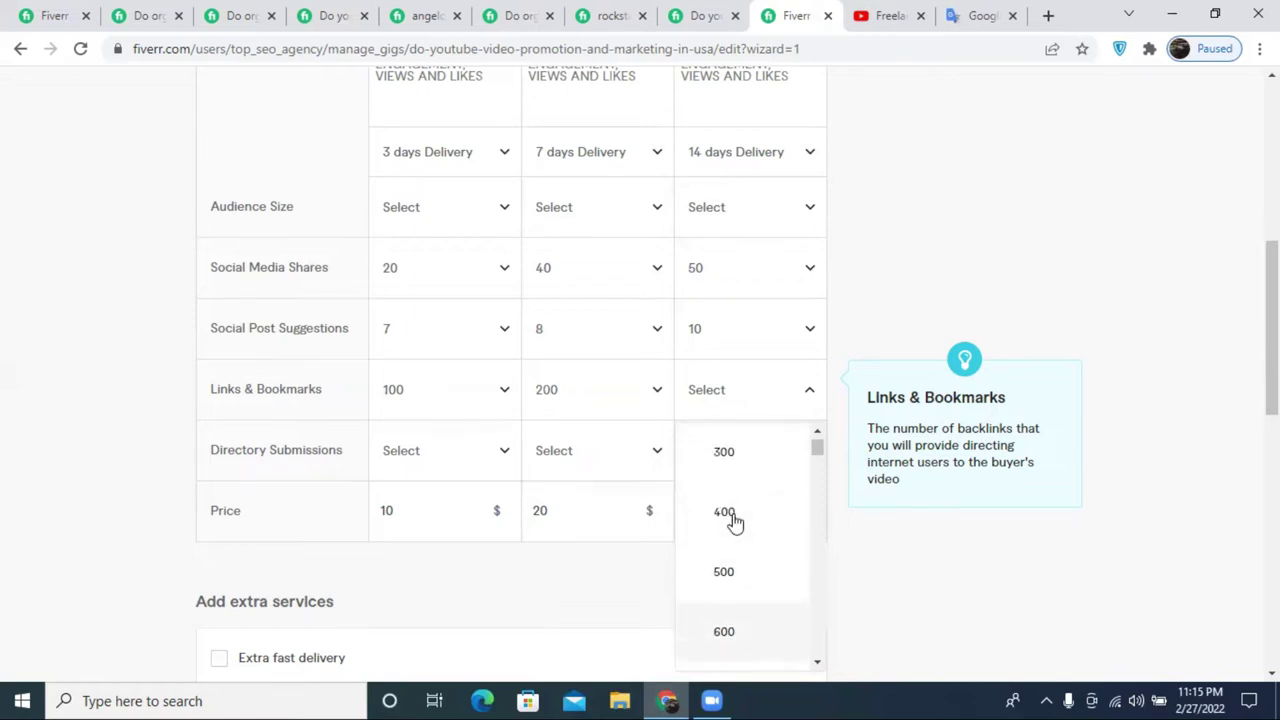
{"action": "left_click", "coordinate": [729, 468]}
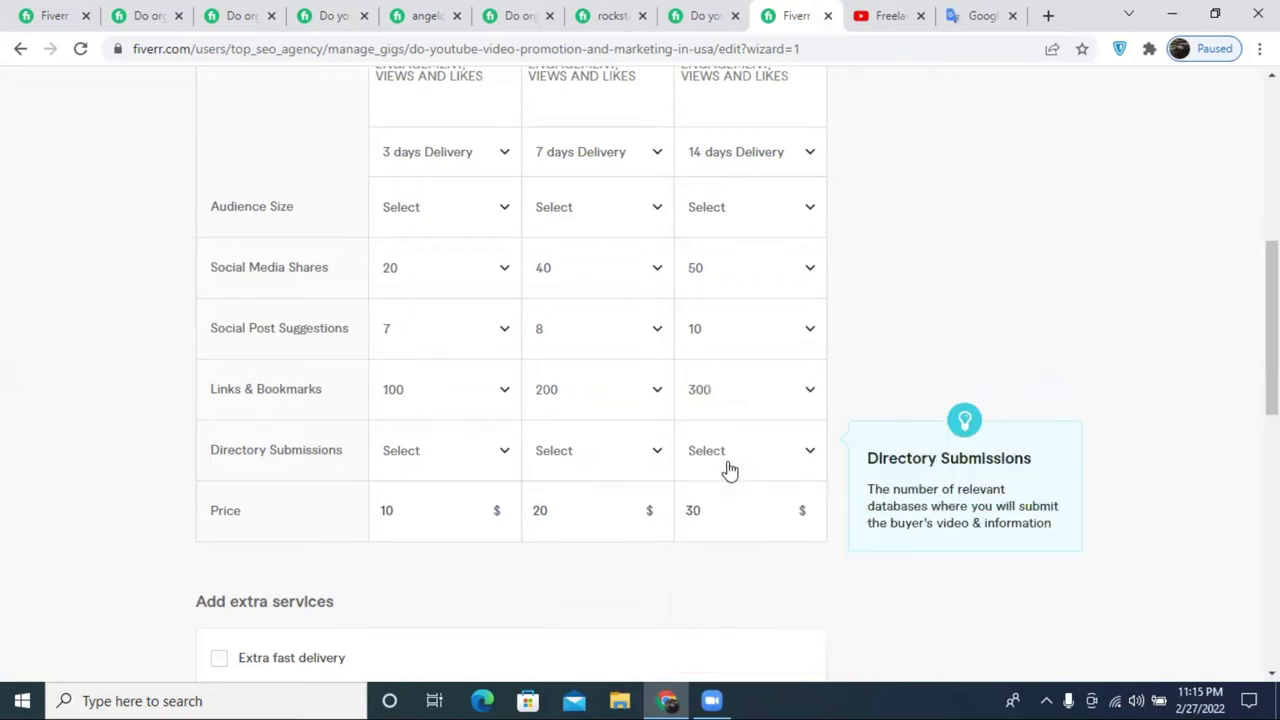
- Check the Basic package's Directory Submissions options without choosing one, and review the titles, descriptions and values of all three packages
{"action": "left_click", "coordinate": [425, 469]}
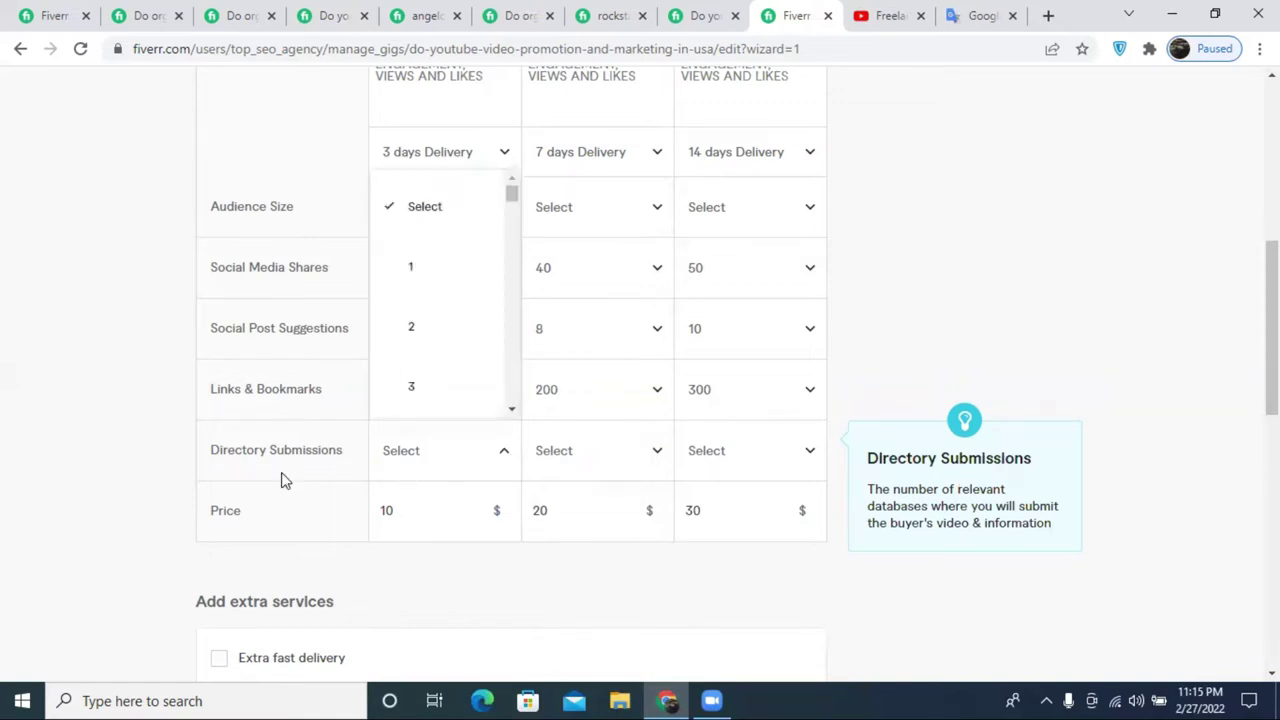
{"action": "left_click", "coordinate": [43, 434]}
{"action": "scroll", "coordinate": [407, 370], "scroll_direction": "up", "scroll_amount": 1}
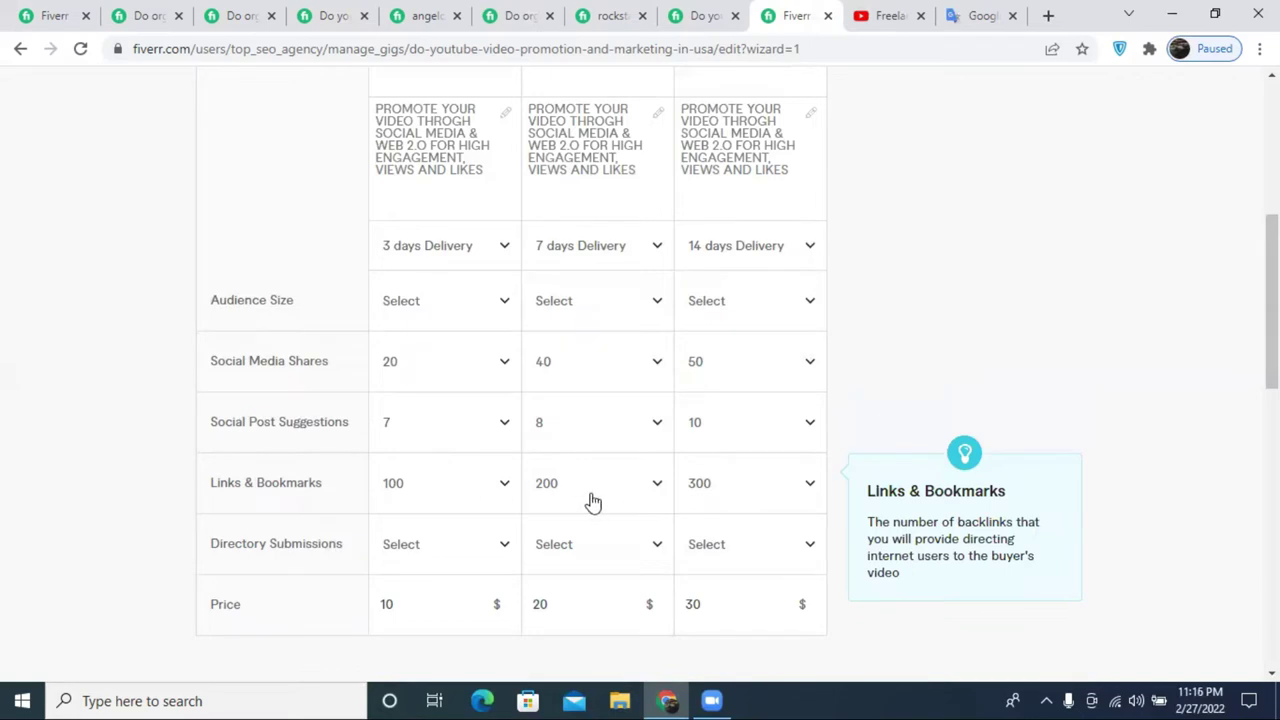
{"action": "scroll", "coordinate": [604, 488], "scroll_direction": "up", "scroll_amount": 1}
{"action": "scroll", "coordinate": [604, 488], "scroll_direction": "up", "scroll_amount": 3}
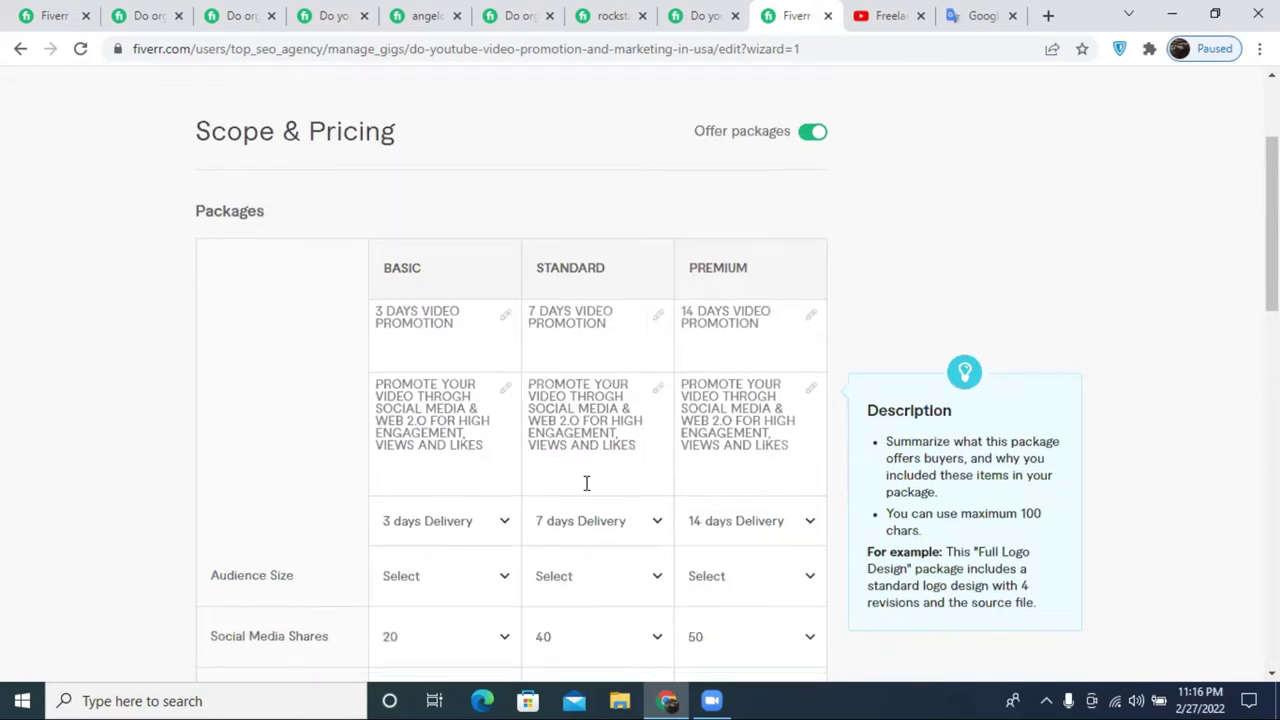
{"action": "scroll", "coordinate": [586, 483], "scroll_direction": "down", "scroll_amount": 4}
{"action": "scroll", "coordinate": [546, 453], "scroll_direction": "down", "scroll_amount": 1}
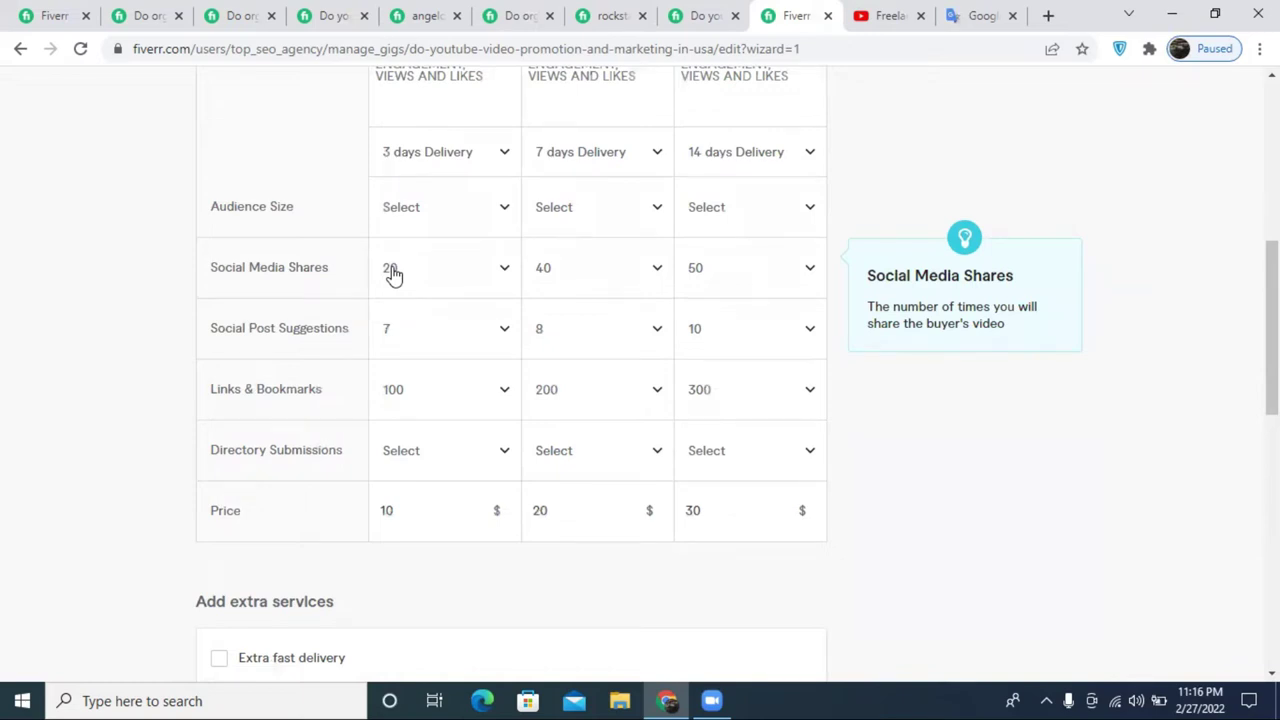
- Search Google in a new tab for "all social media list" and look through the results
{"action": "left_click", "coordinate": [1048, 15]}
{"action": "type", "text": "so"}
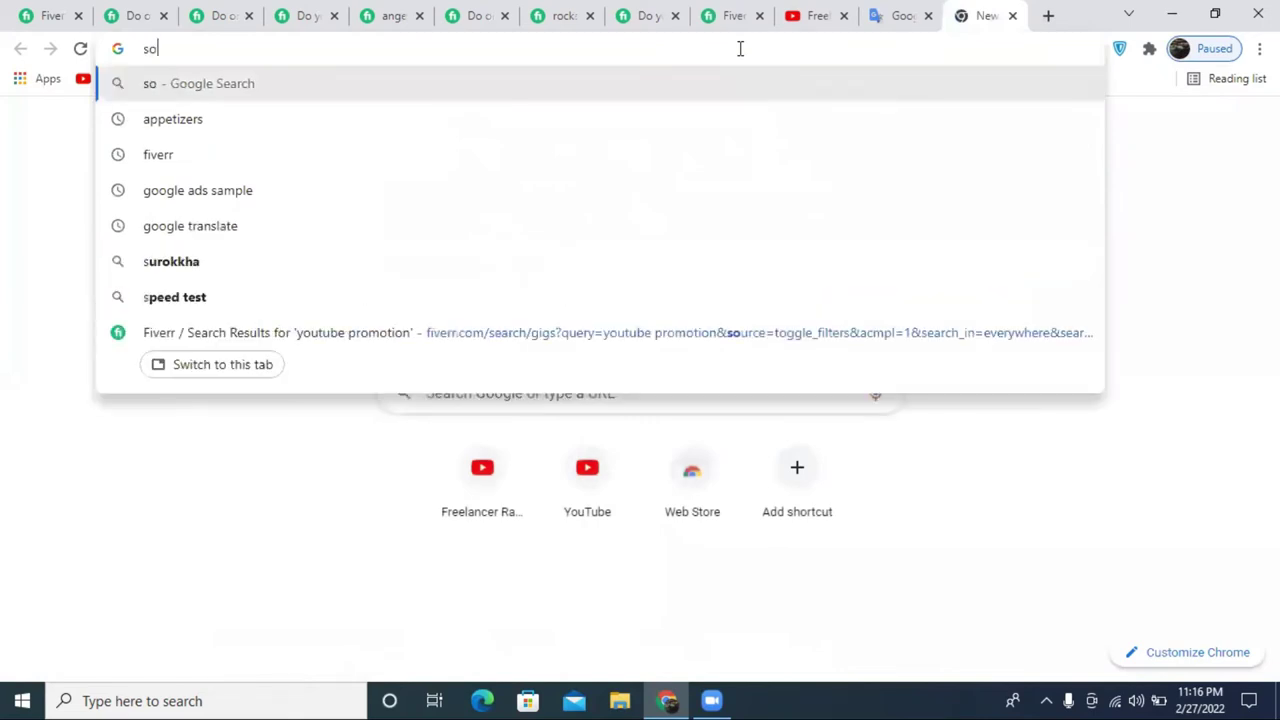
{"action": "type", "text": "cial m"}
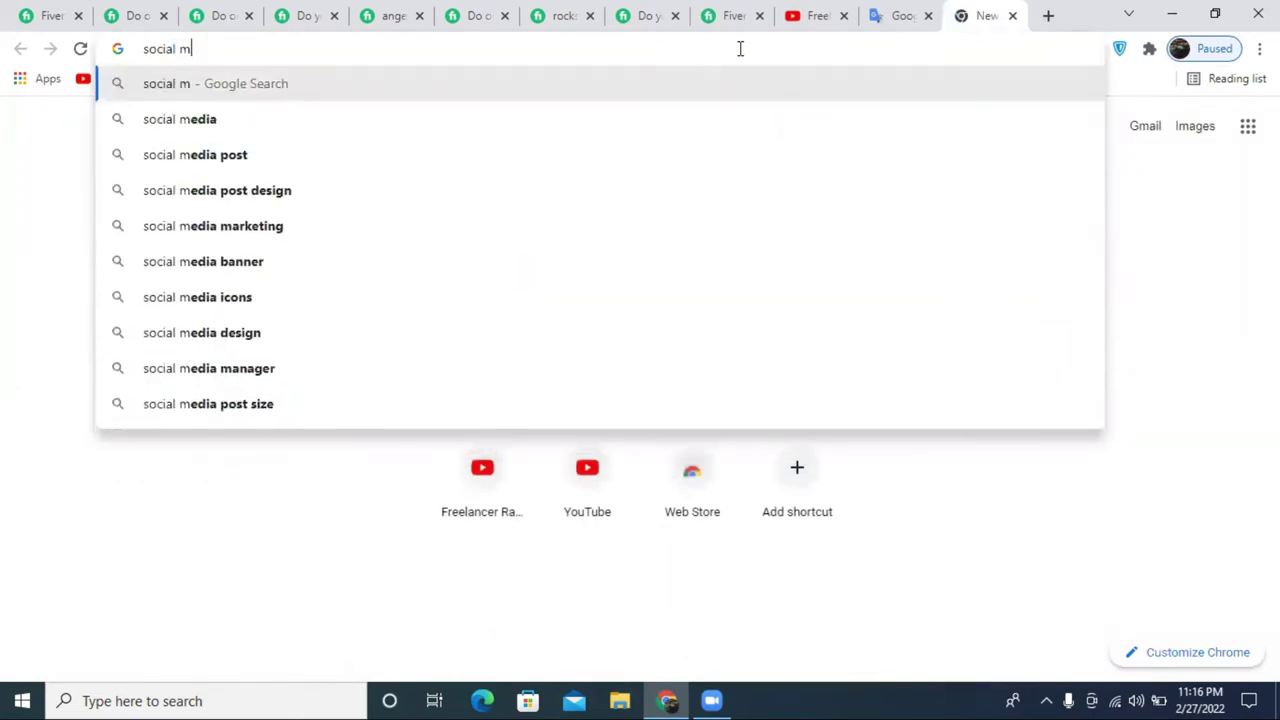
{"action": "type", "text": "edia"}
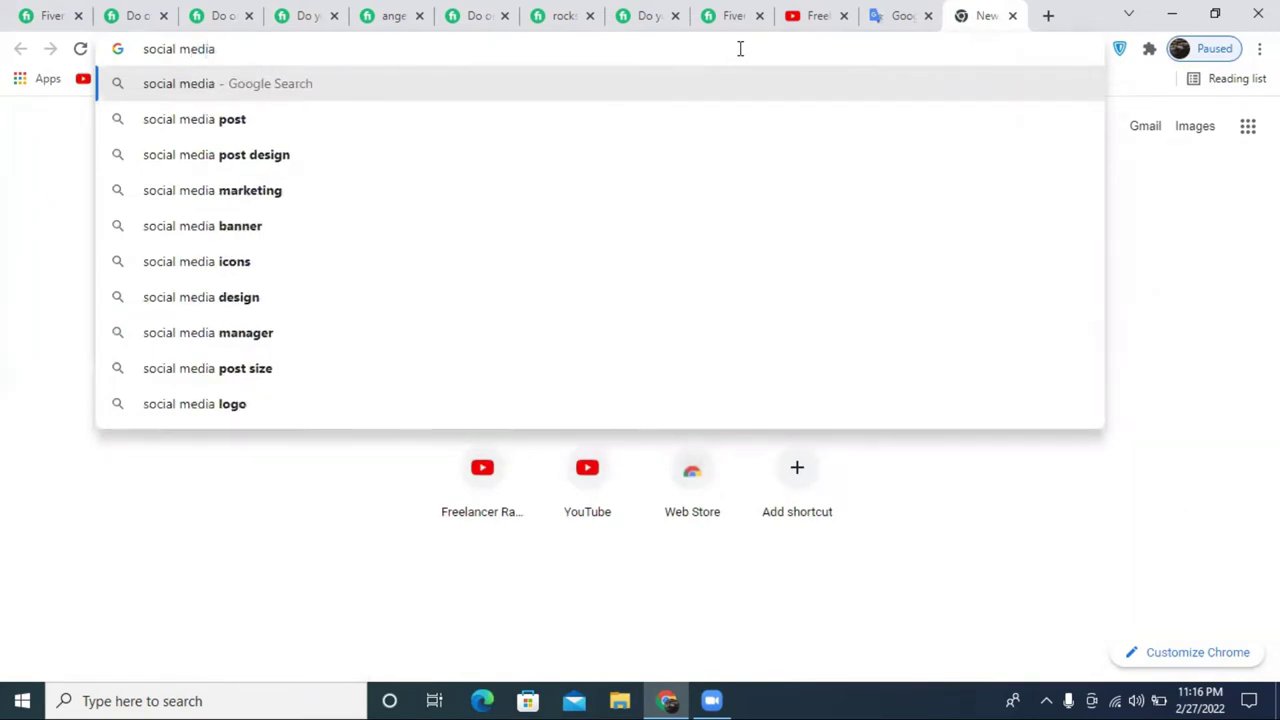
{"action": "left_click", "coordinate": [145, 47]}
{"action": "type", "text": "all"}
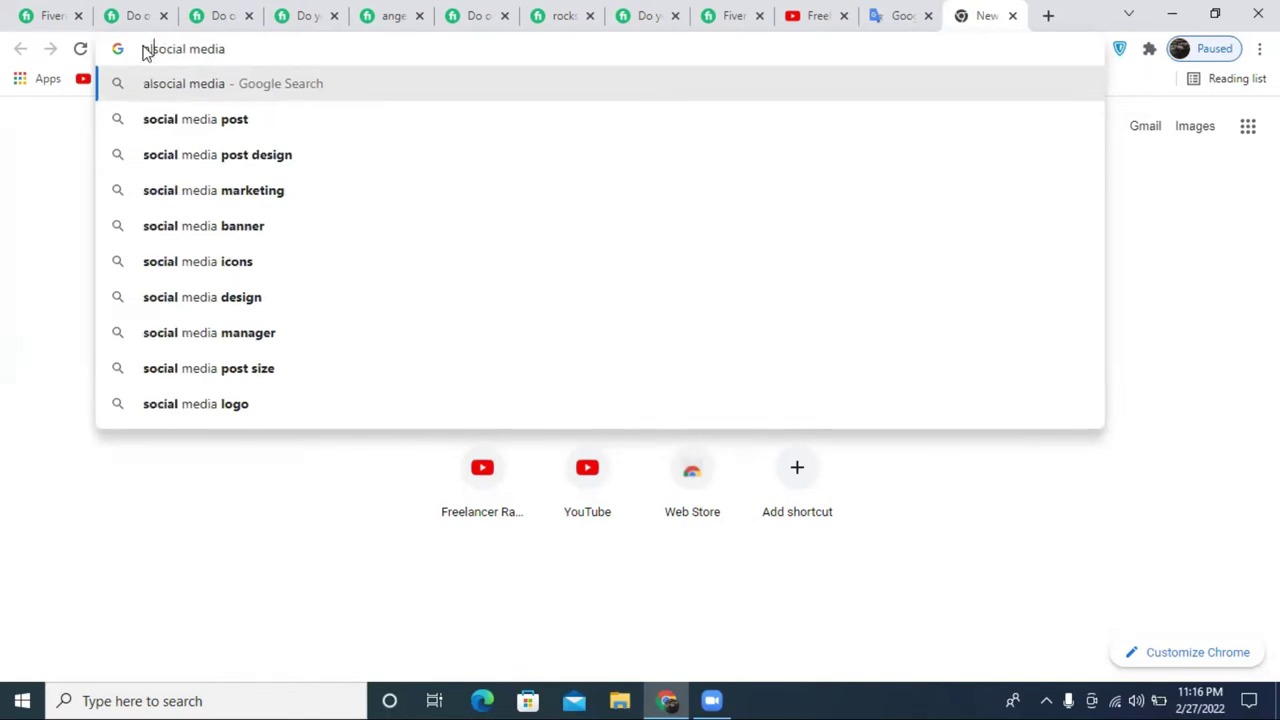
{"action": "left_click", "coordinate": [274, 152]}
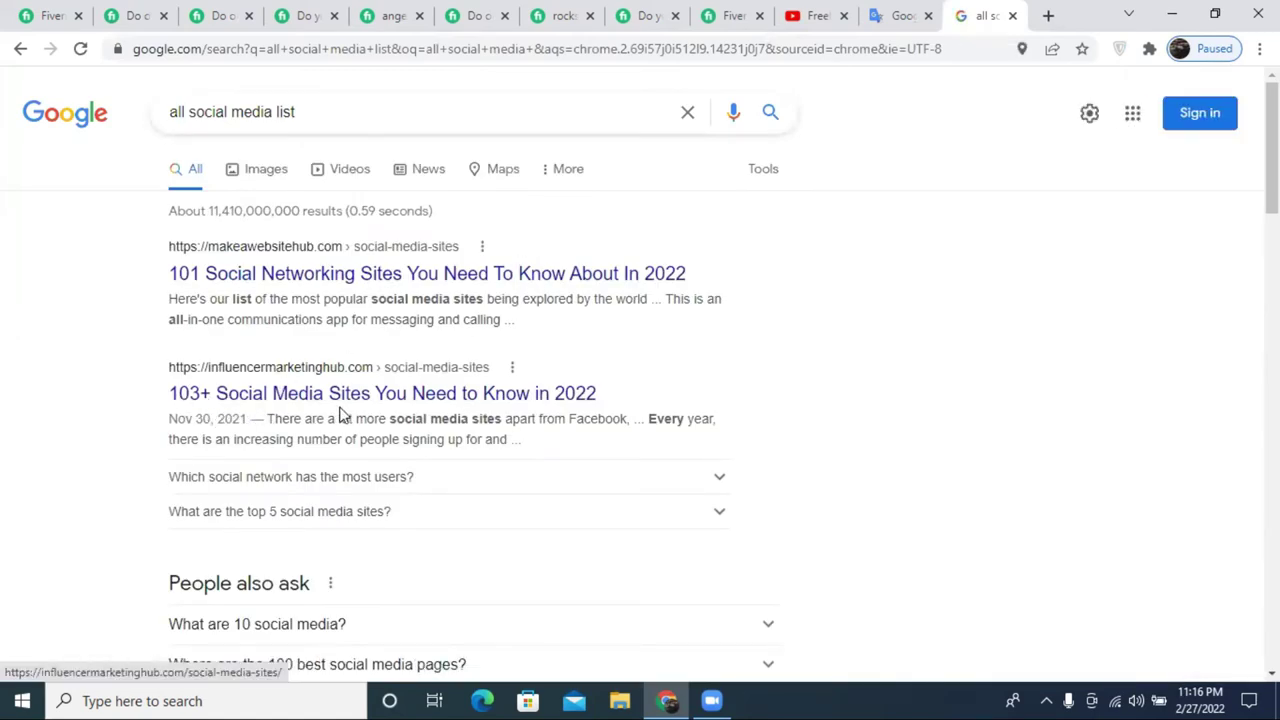
{"action": "scroll", "coordinate": [280, 407], "scroll_direction": "down", "scroll_amount": 3}
{"action": "scroll", "coordinate": [280, 407], "scroll_direction": "down", "scroll_amount": 4}
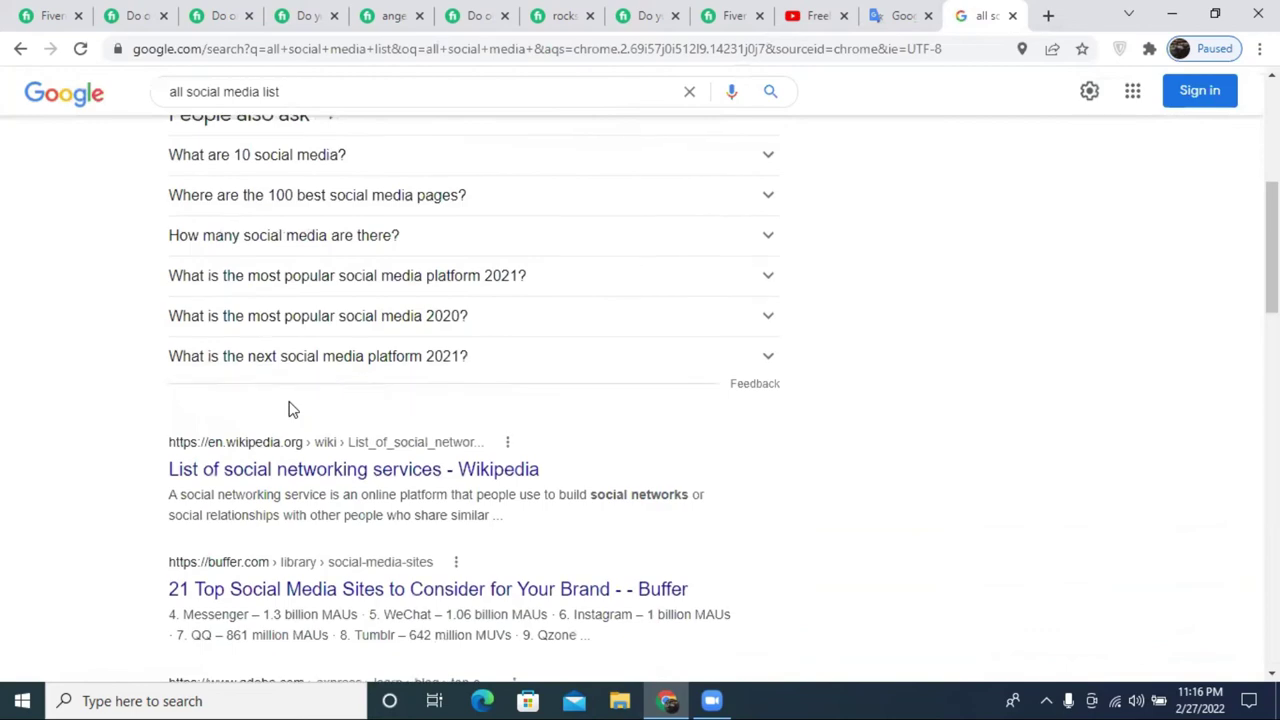
{"action": "scroll", "coordinate": [295, 412], "scroll_direction": "down", "scroll_amount": 9}
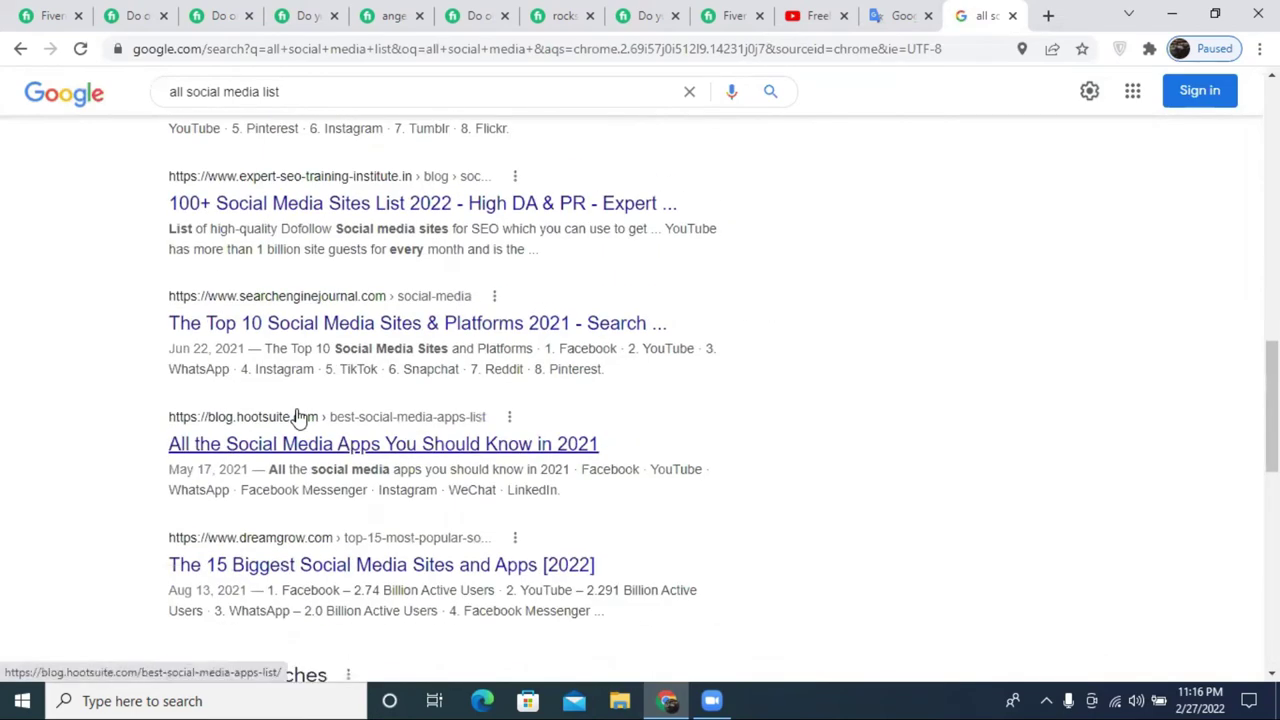
{"action": "scroll", "coordinate": [794, 463], "scroll_direction": "up", "scroll_amount": 18}
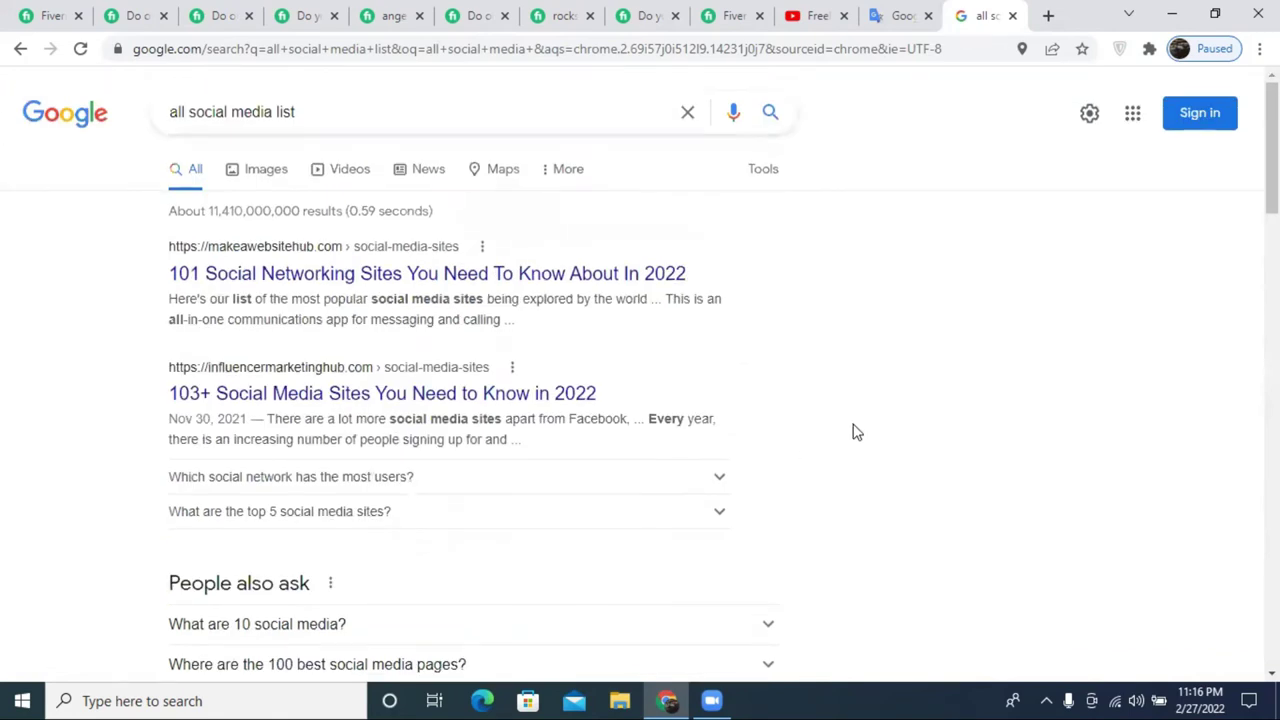
- Return to the gig's edit page and review its package scope, prices and extra services
{"action": "left_click", "coordinate": [125, 15]}
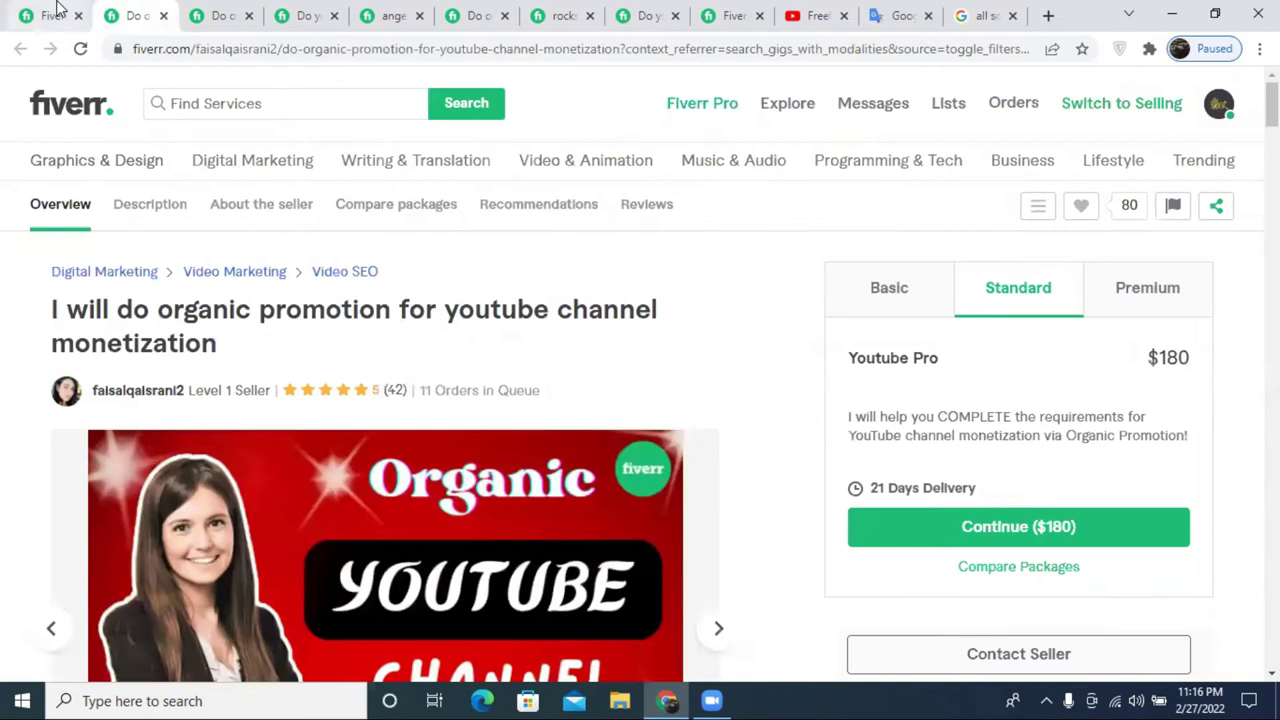
{"action": "left_click", "coordinate": [57, 10]}
{"action": "left_click", "coordinate": [733, 15]}
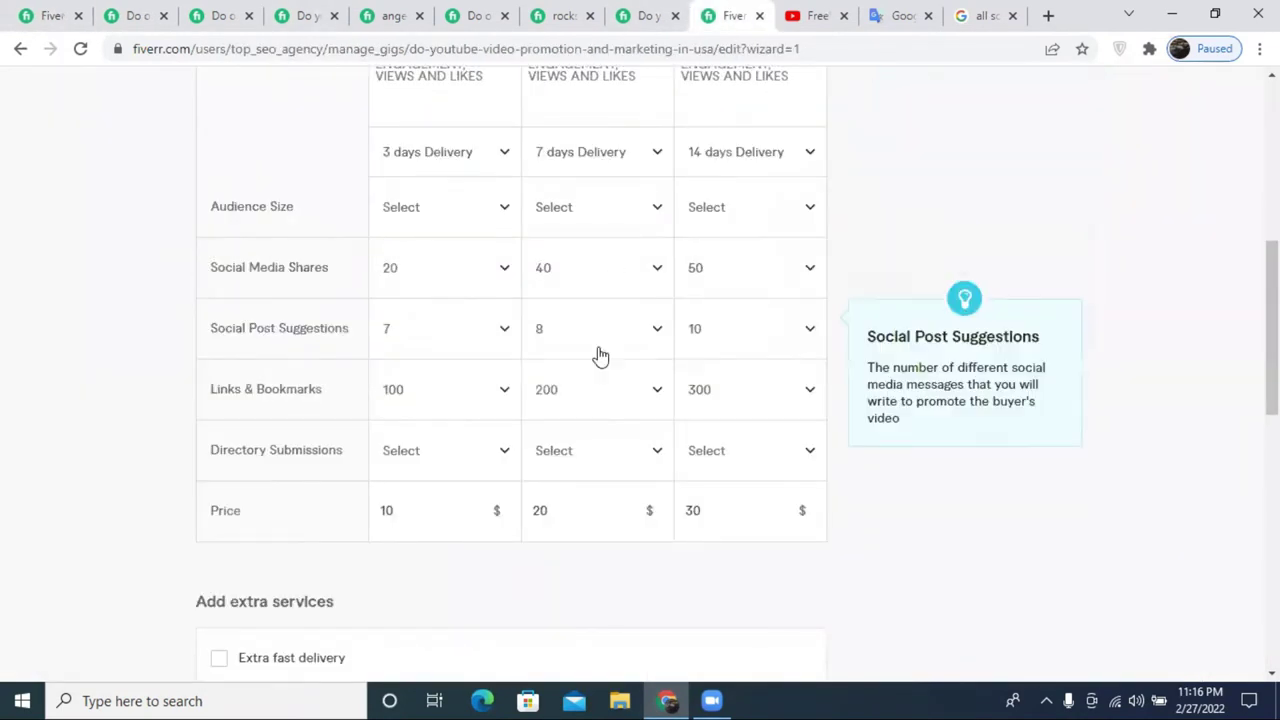
{"action": "scroll", "coordinate": [714, 494], "scroll_direction": "down", "scroll_amount": 2}
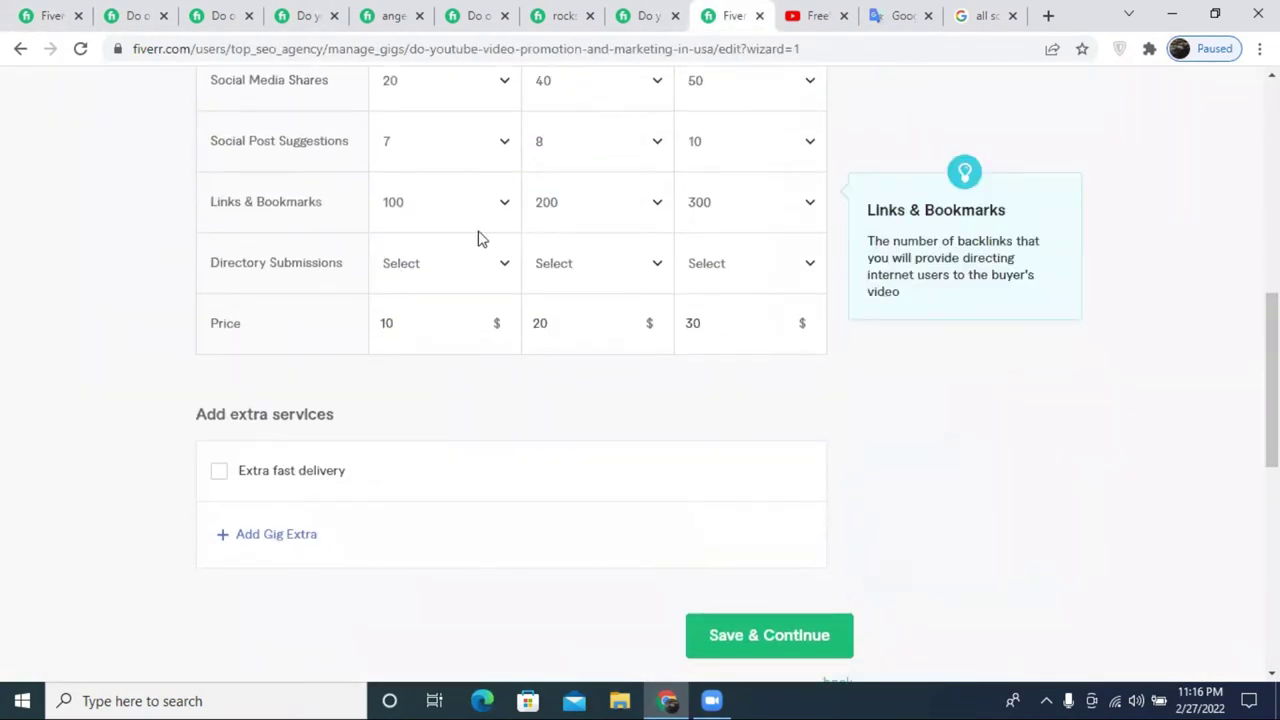
{"action": "scroll", "coordinate": [566, 357], "scroll_direction": "down", "scroll_amount": 1}
{"action": "scroll", "coordinate": [566, 357], "scroll_direction": "up", "scroll_amount": 3}
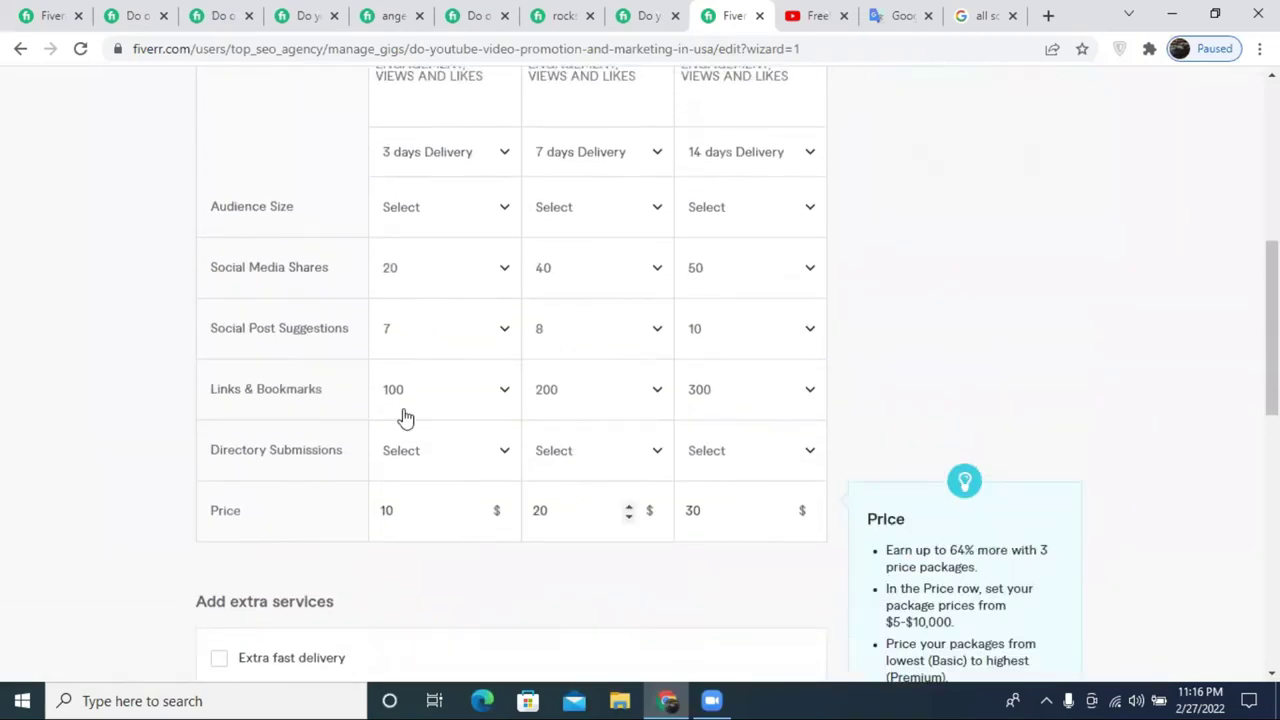
{"action": "scroll", "coordinate": [566, 487], "scroll_direction": "down", "scroll_amount": 5}
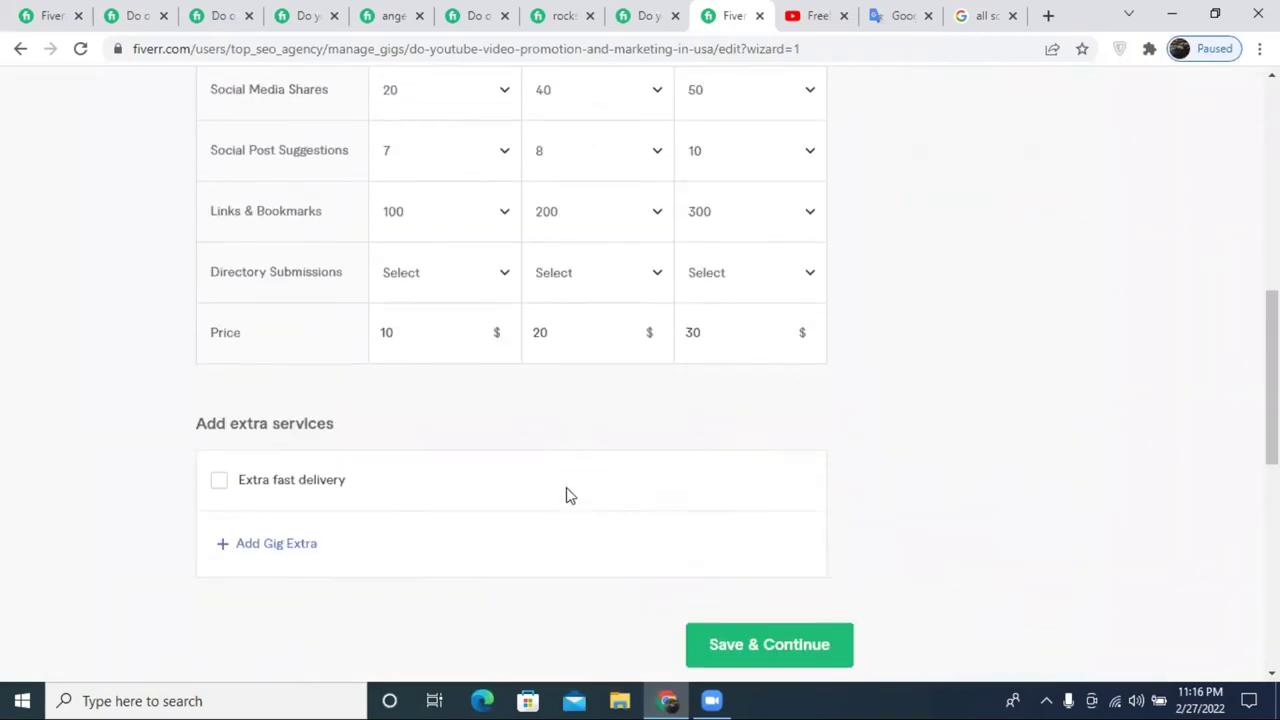
{"action": "scroll", "coordinate": [673, 398], "scroll_direction": "up", "scroll_amount": 2}
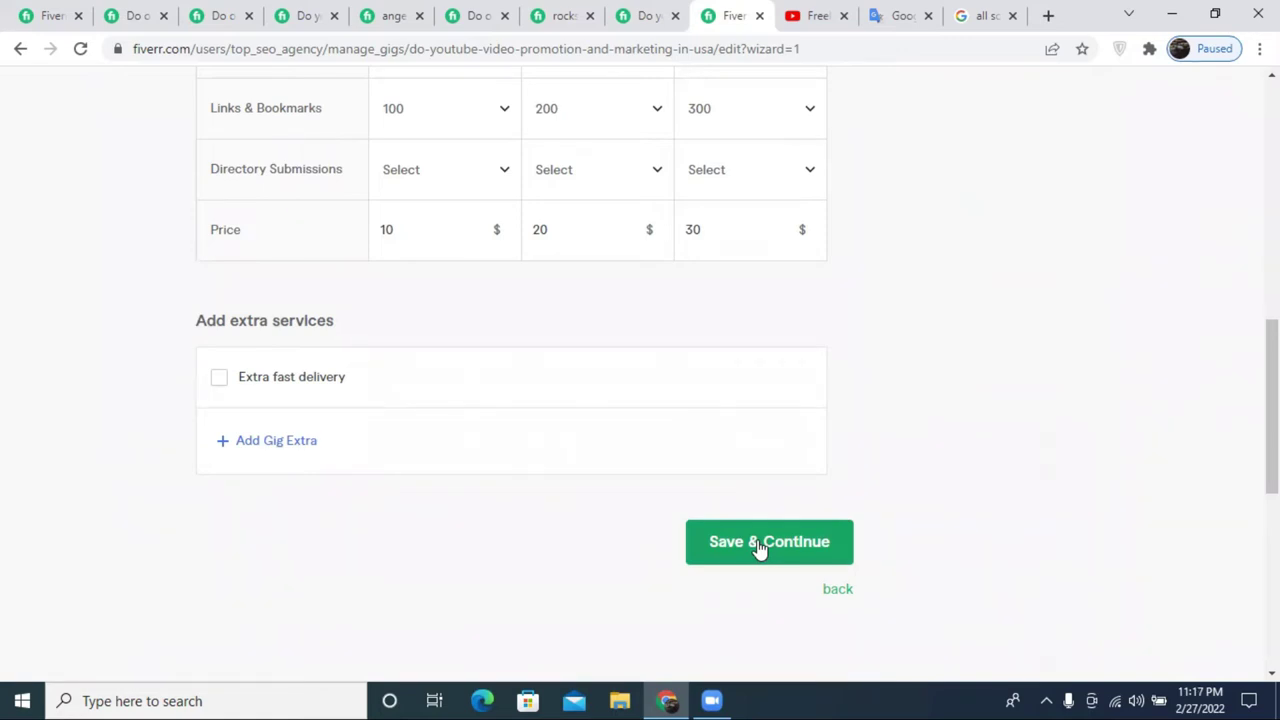
{"action": "scroll", "coordinate": [789, 423], "scroll_direction": "up", "scroll_amount": 5}
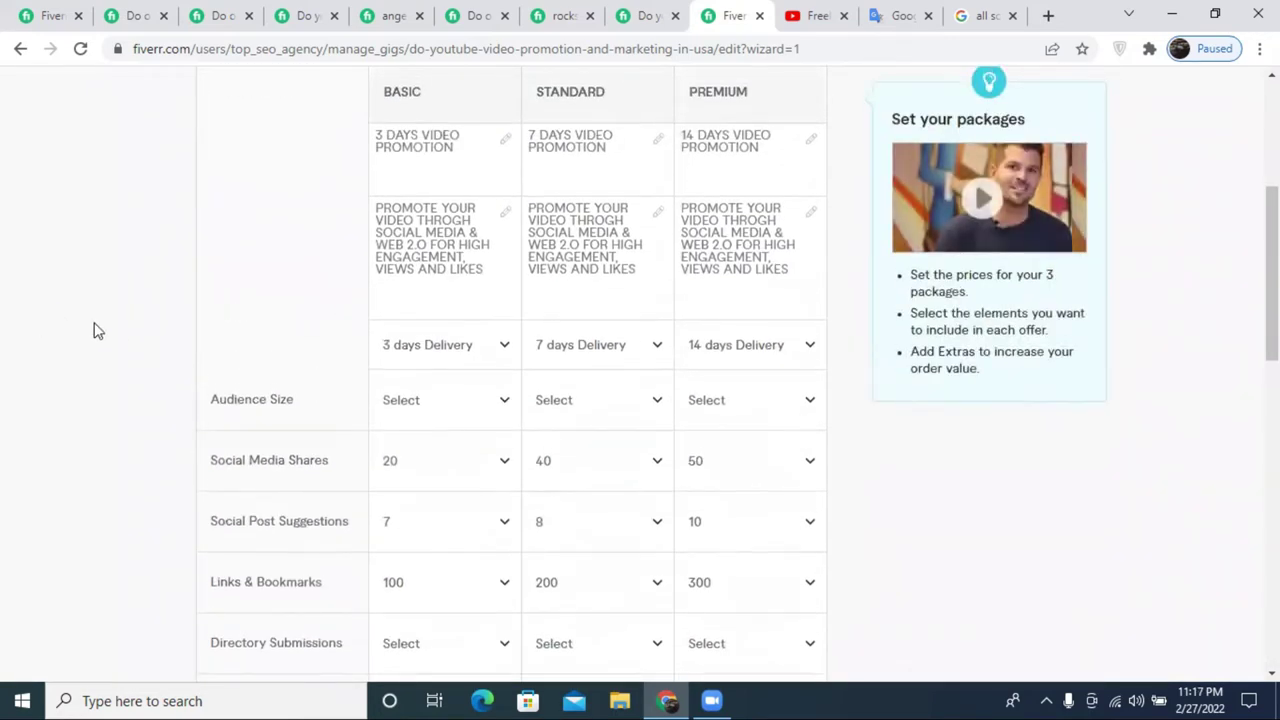
{"action": "scroll", "coordinate": [90, 331], "scroll_direction": "up", "scroll_amount": 2}
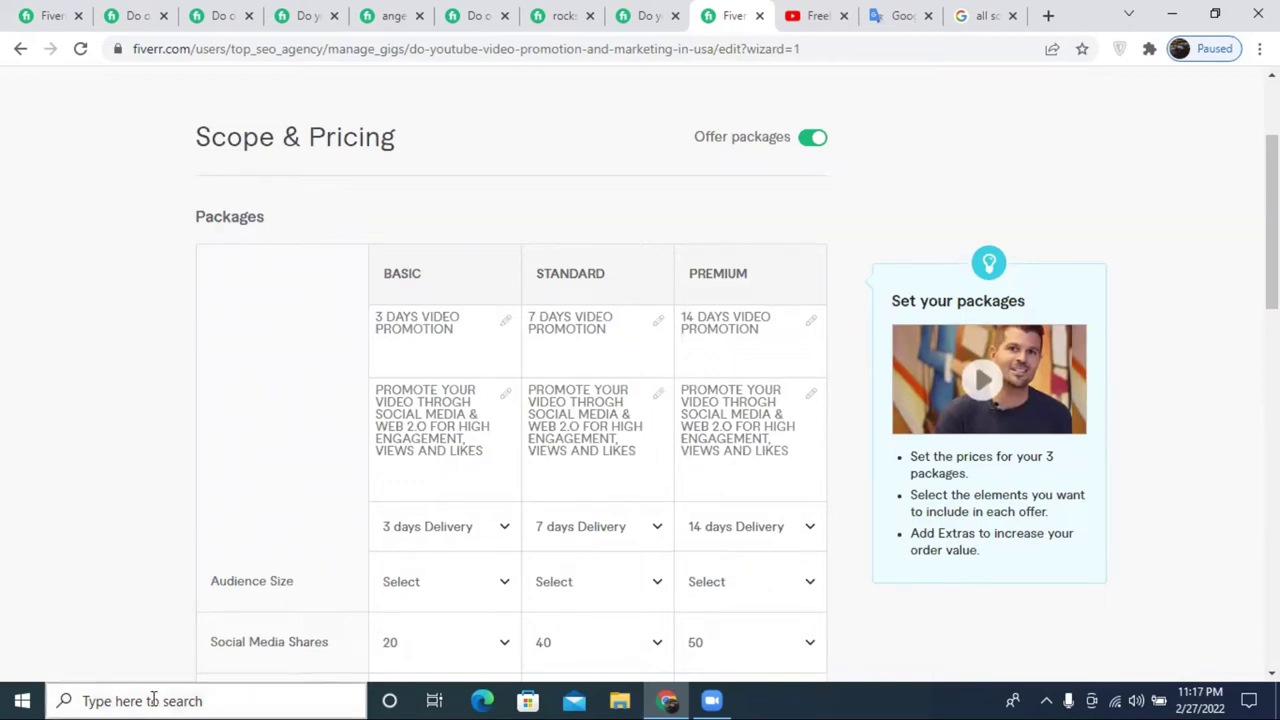
{"action": "mouse_move", "coordinate": [645, 617]}
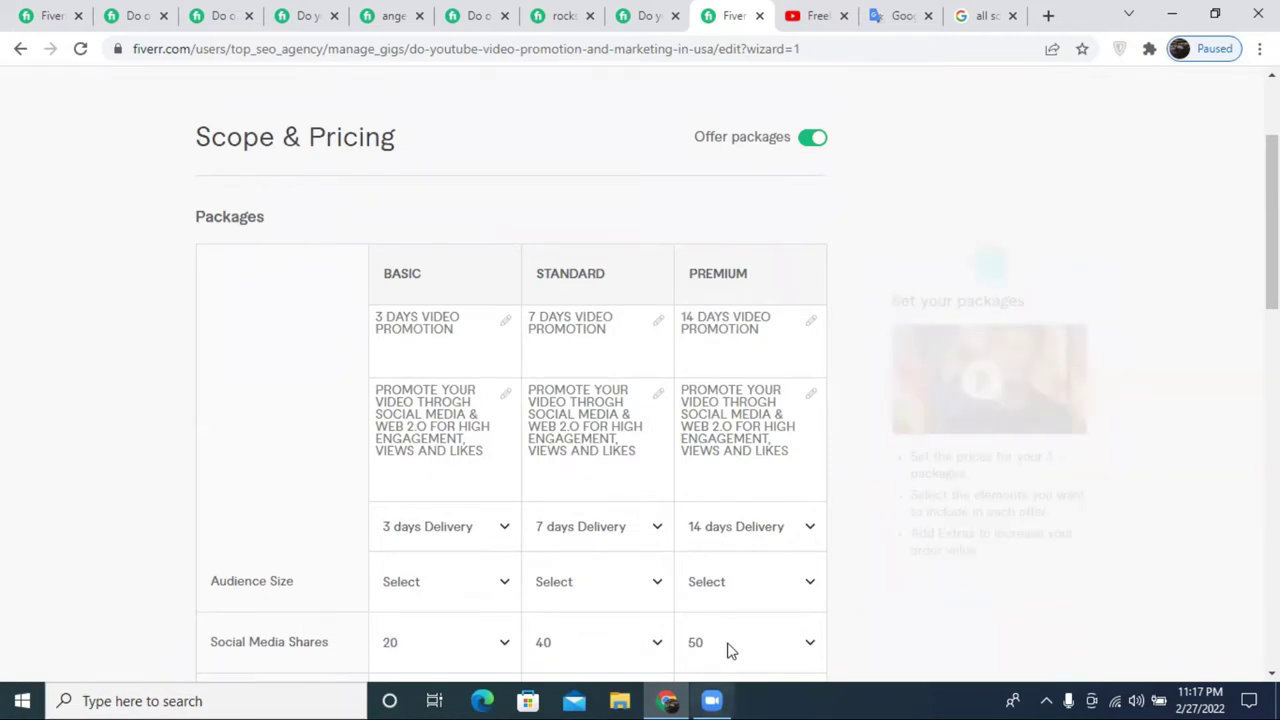
- Review the gig's Scope & Pricing page, save it and continue to Description & FAQ
{"action": "mouse_move", "coordinate": [680, 320]}
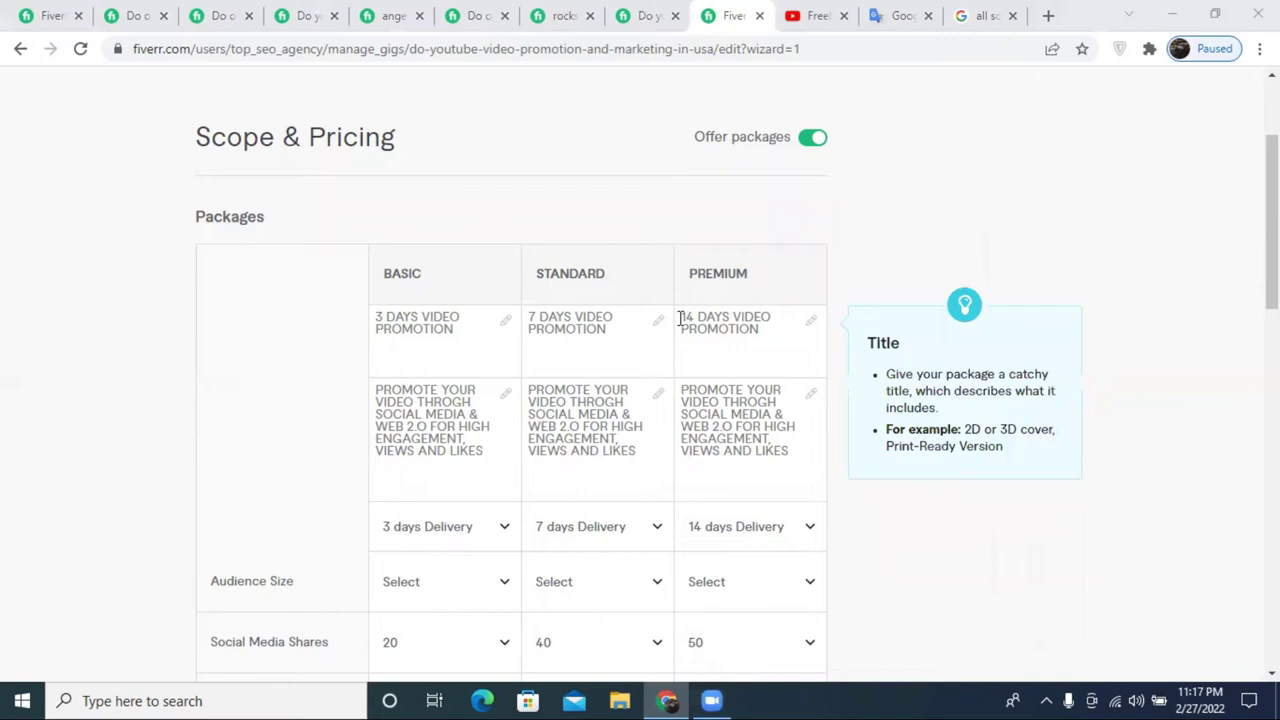
{"action": "scroll", "coordinate": [680, 320], "scroll_direction": "down", "scroll_amount": 12}
{"action": "scroll", "coordinate": [757, 354], "scroll_direction": "up", "scroll_amount": 3}
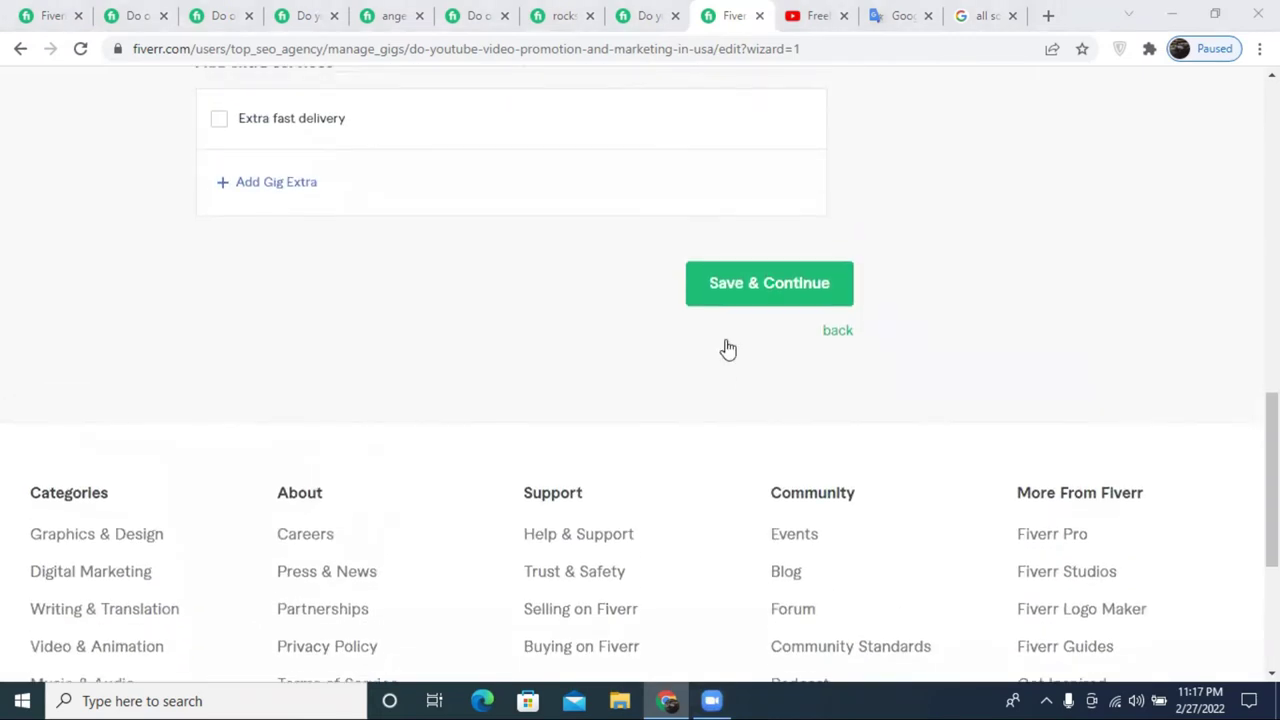
{"action": "left_click", "coordinate": [735, 354]}
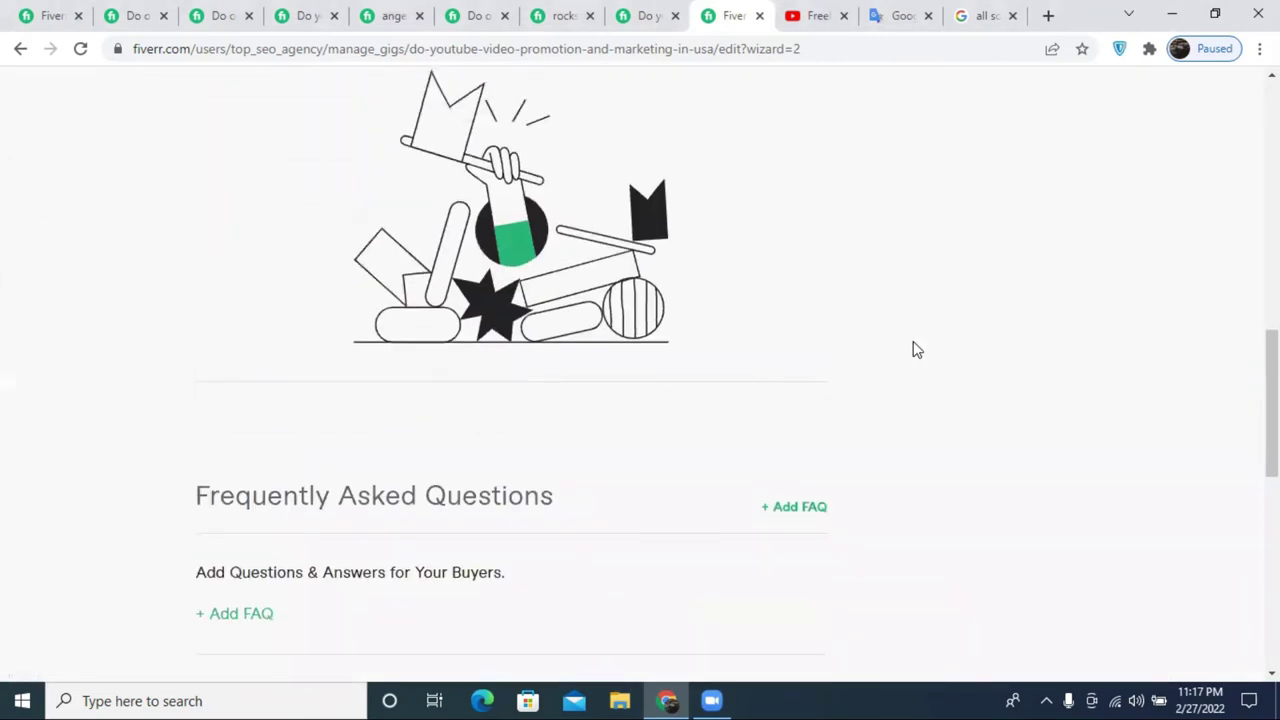
- Look over the Description & FAQ page, from the gig description box to the milestone workflow and FAQ sections
{"action": "scroll", "coordinate": [913, 341], "scroll_direction": "down", "scroll_amount": 3}
{"action": "scroll", "coordinate": [913, 341], "scroll_direction": "up", "scroll_amount": 2}
{"action": "left_click", "coordinate": [329, 539]}
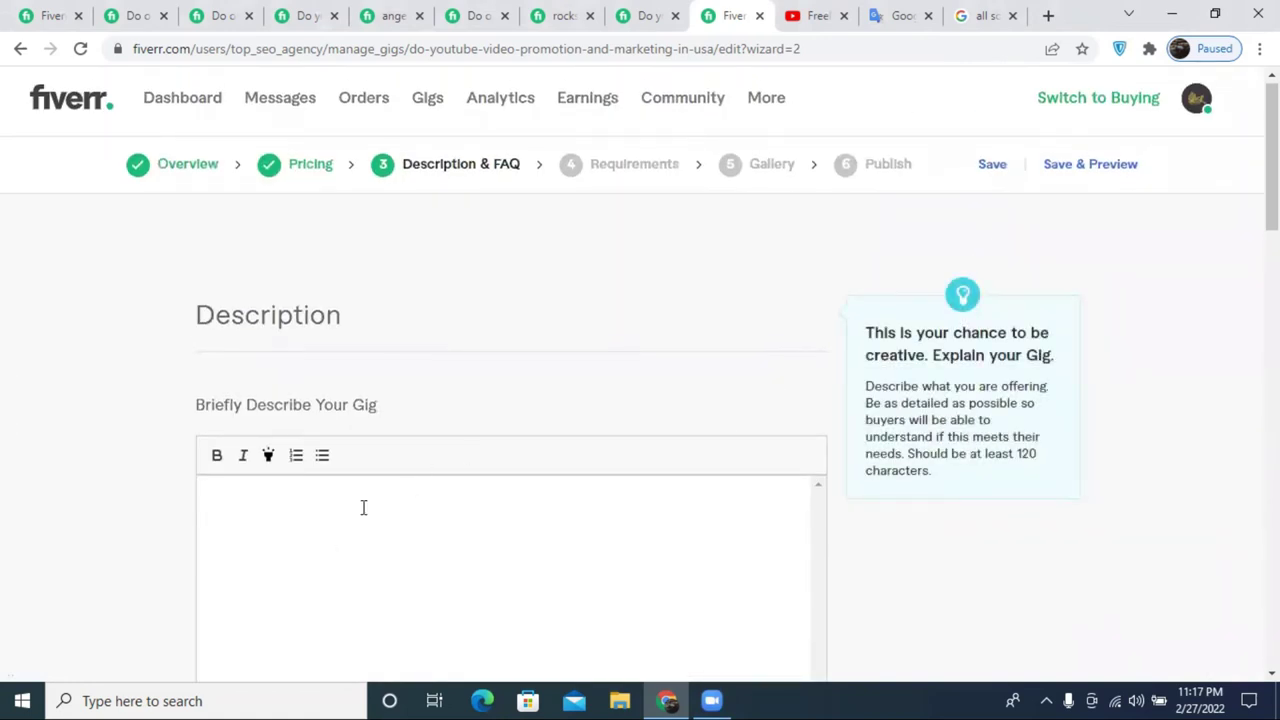
{"action": "scroll", "coordinate": [370, 506], "scroll_direction": "down", "scroll_amount": 1}
{"action": "scroll", "coordinate": [429, 506], "scroll_direction": "up", "scroll_amount": 1}
{"action": "scroll", "coordinate": [440, 500], "scroll_direction": "down", "scroll_amount": 1}
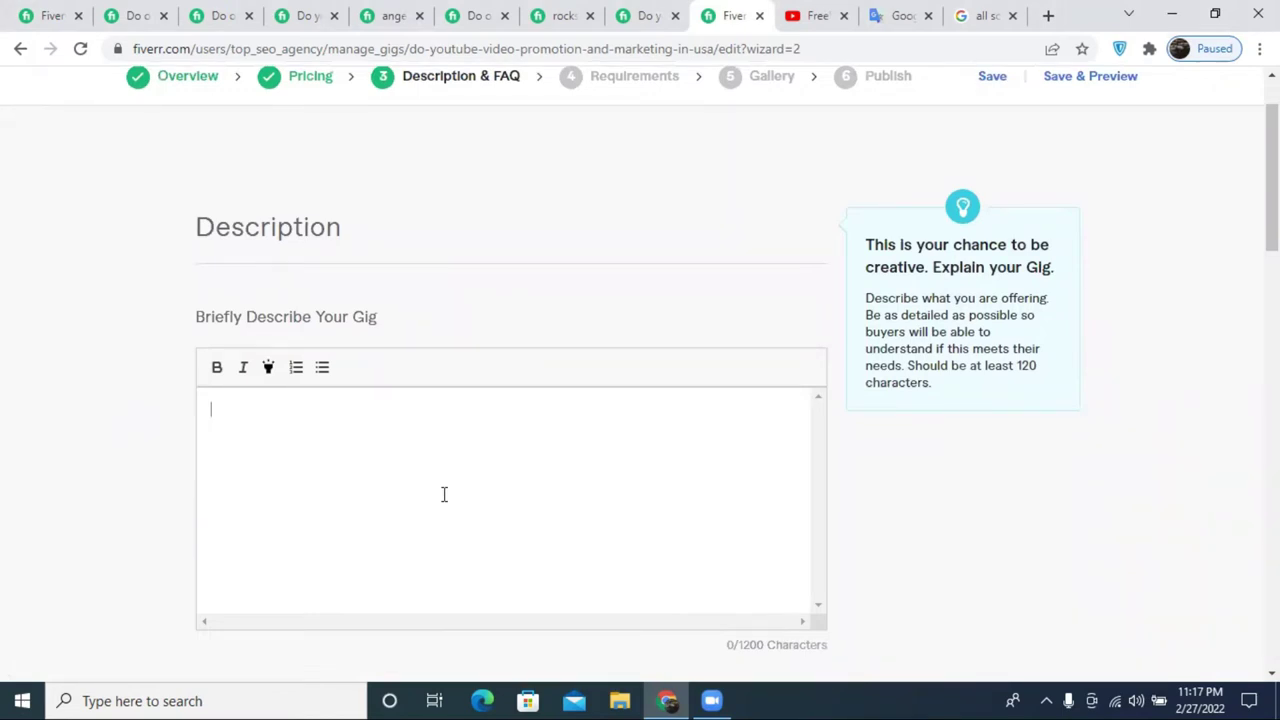
{"action": "scroll", "coordinate": [449, 492], "scroll_direction": "down", "scroll_amount": 2}
{"action": "scroll", "coordinate": [222, 282], "scroll_direction": "up", "scroll_amount": 1}
{"action": "scroll", "coordinate": [222, 282], "scroll_direction": "up", "scroll_amount": 1}
{"action": "left_click", "coordinate": [247, 327]}
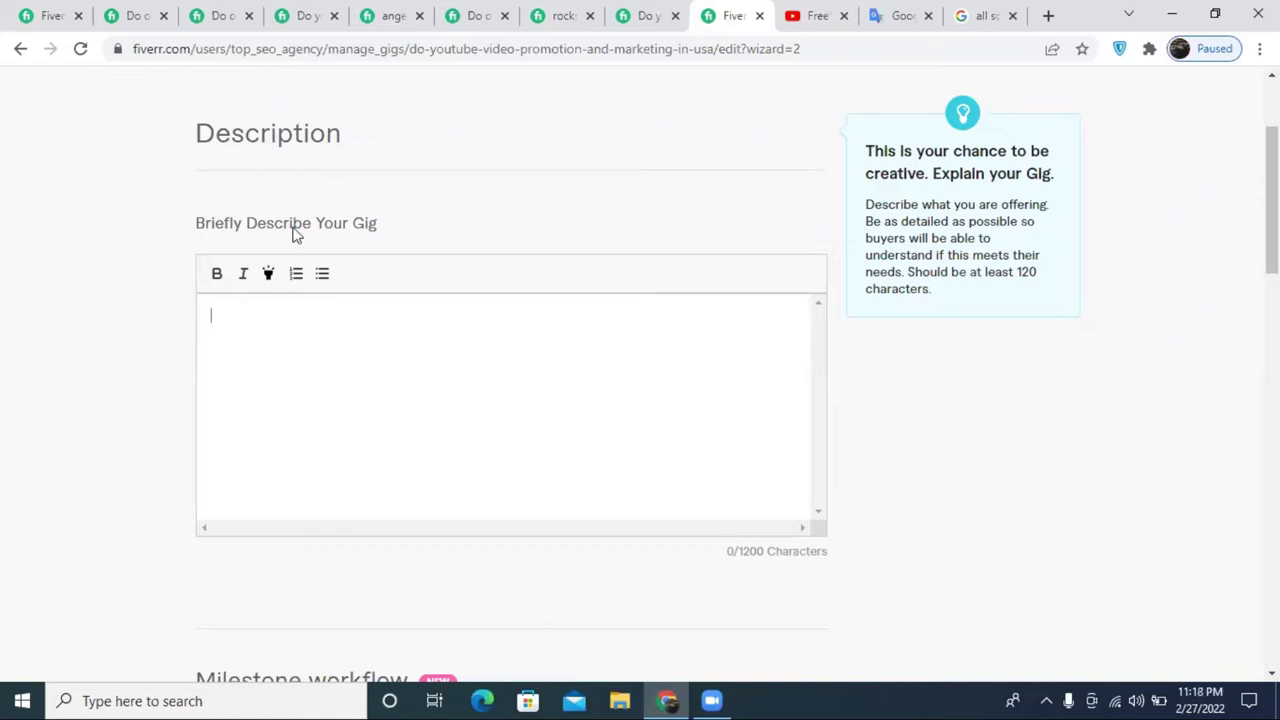
- Switch to Google Translate and copy "youtube video promotion and Marketing" from the drafted title ending in "in usa"
{"action": "left_click", "coordinate": [903, 12]}
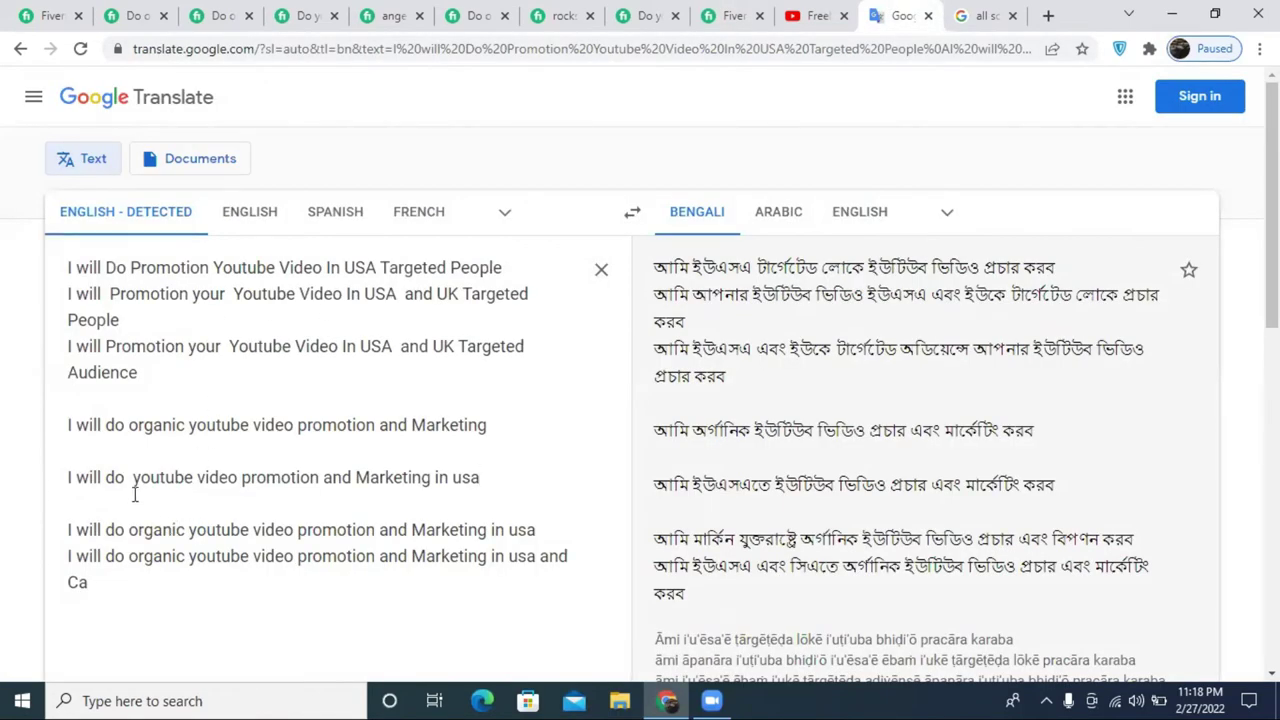
{"action": "double_click", "coordinate": [168, 481]}
{"action": "left_click", "coordinate": [134, 482]}
{"action": "key", "text": "BackSpace"}
{"action": "left_click_drag", "start_coordinate": [132, 477], "coordinate": [431, 478]}
{"action": "right_click", "coordinate": [431, 478]}
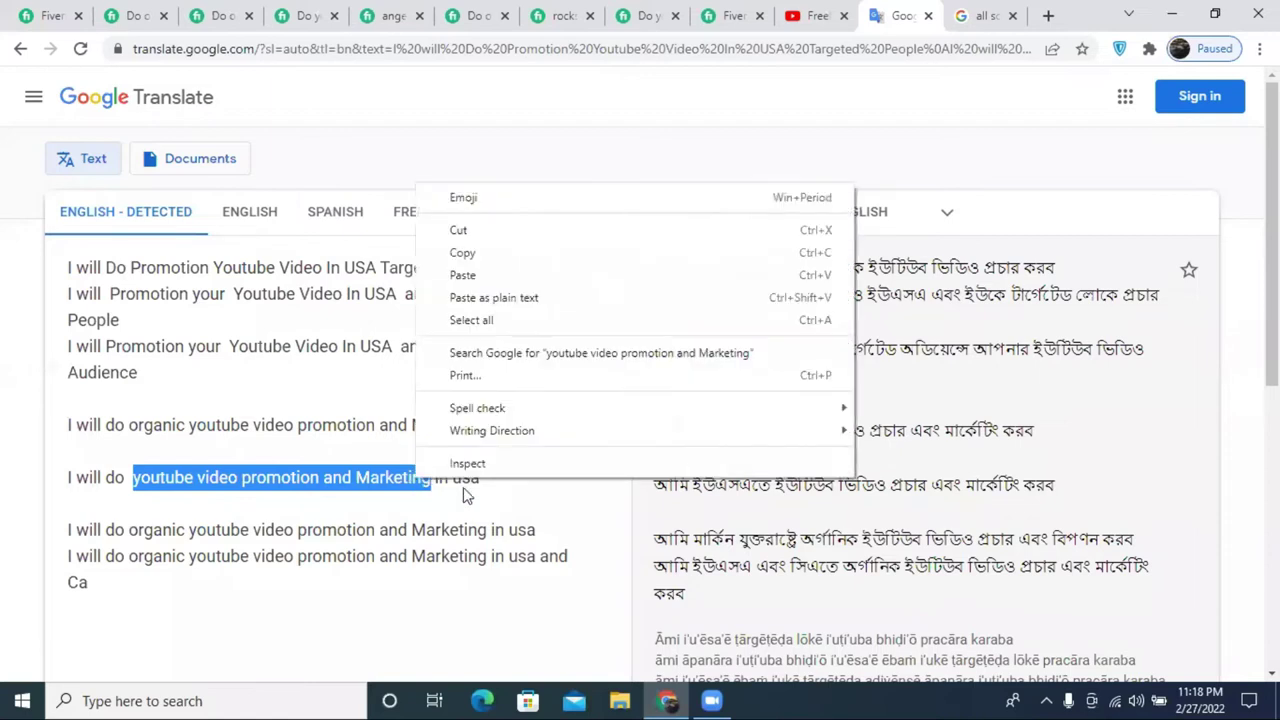
{"action": "left_click", "coordinate": [468, 252]}
- Write "Offering: YouTube video promotion and Marketing" in the gig description, pasting the copied phrase and correcting the spelling of YouTube
{"action": "left_click", "coordinate": [708, 12]}
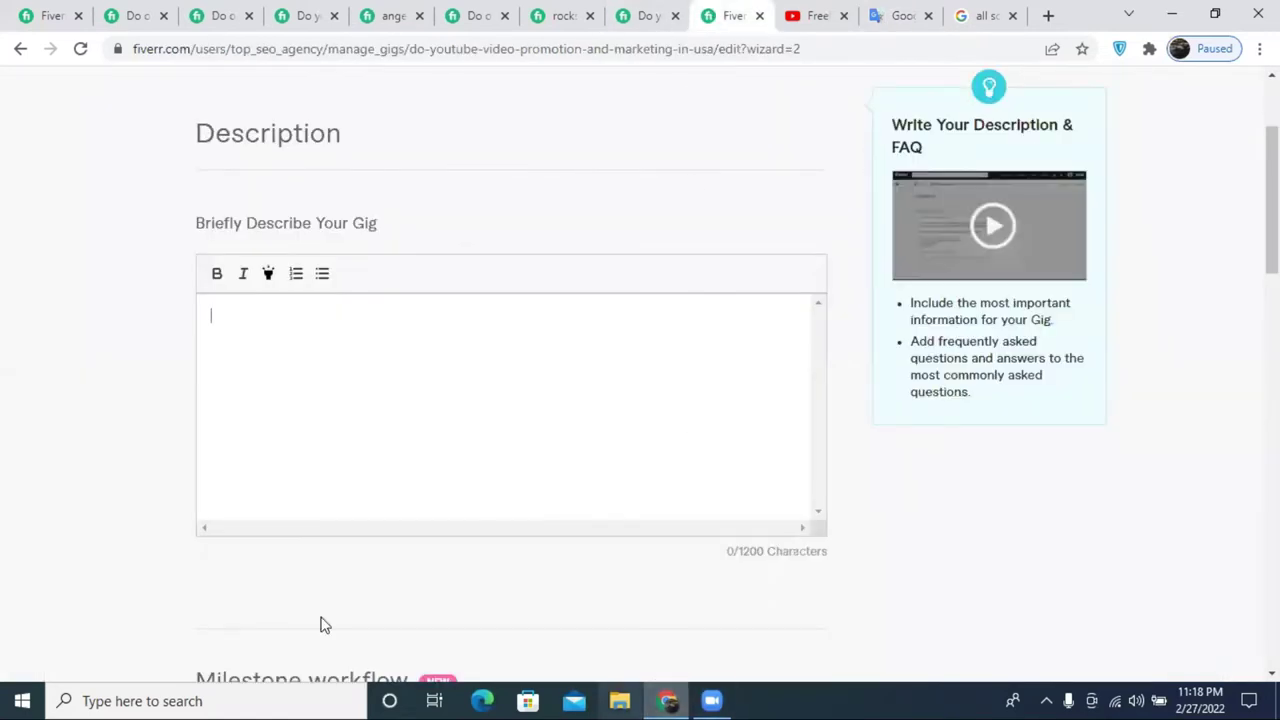
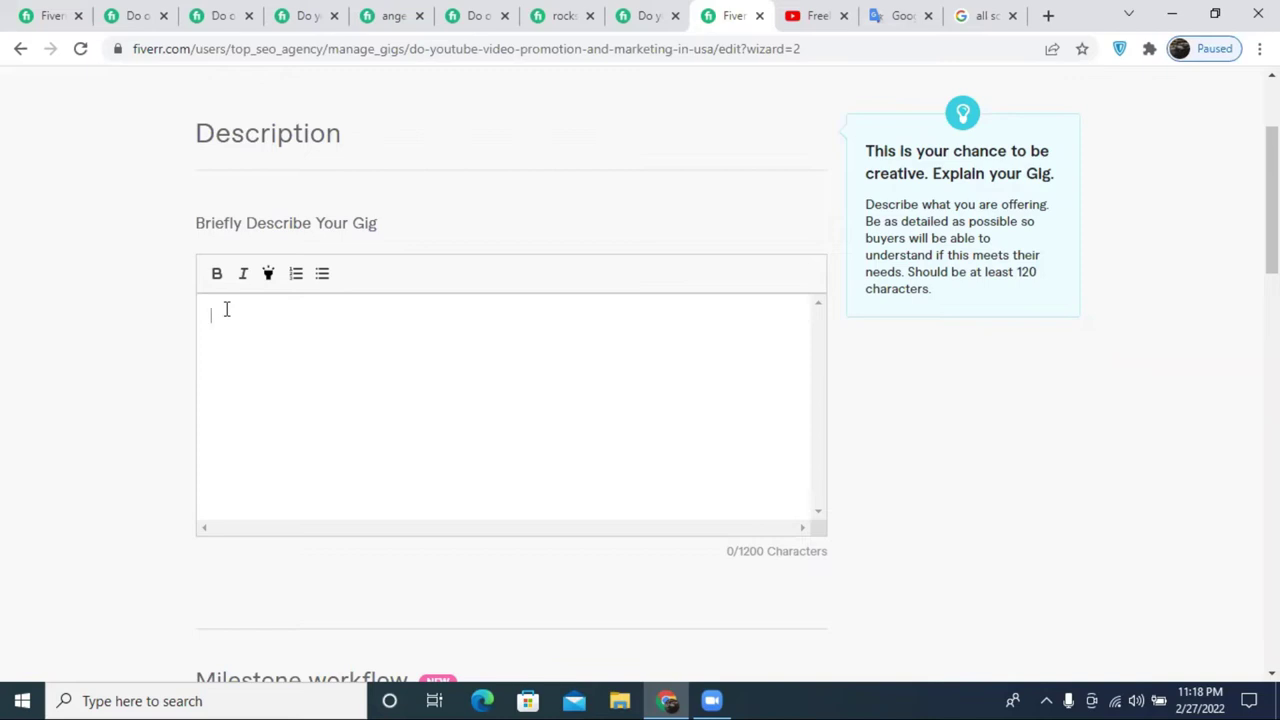
{"action": "type", "text": "Offering:"}
{"action": "type", "text": "youtube video promotion and Marketing"}
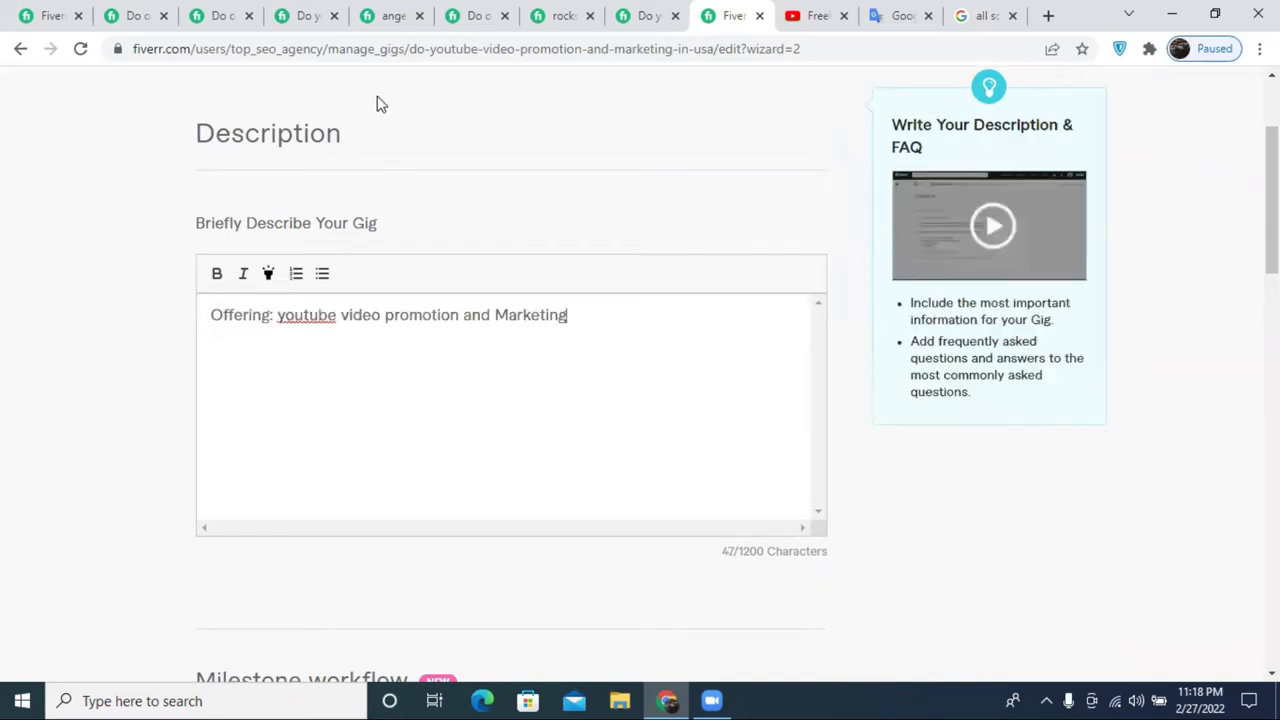
{"action": "right_click", "coordinate": [301, 316]}
{"action": "left_click", "coordinate": [329, 331]}
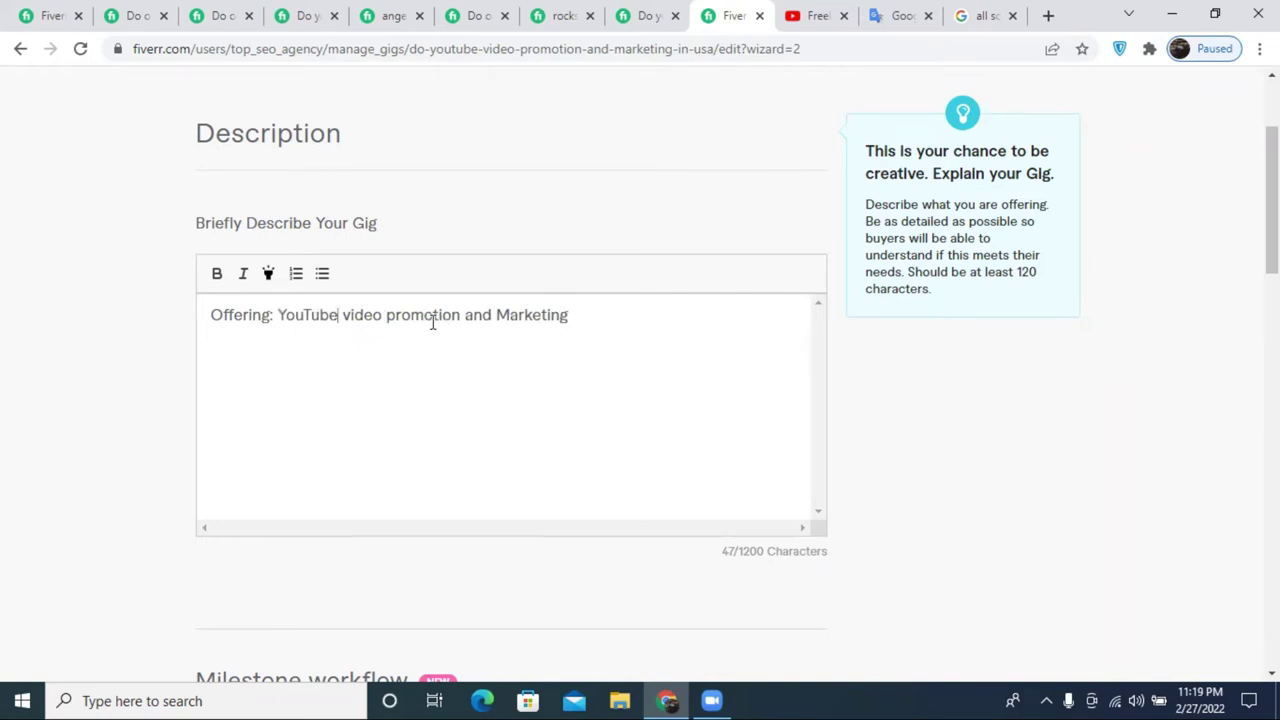
- Make the whole Offering line bold and highlight the word "Offering:"
{"action": "left_click", "coordinate": [592, 313]}
{"action": "left_click_drag", "start_coordinate": [590, 316], "coordinate": [214, 316]}
{"action": "left_click", "coordinate": [216, 274]}
{"action": "left_click", "coordinate": [340, 333]}
{"action": "left_click_drag", "start_coordinate": [275, 314], "coordinate": [212, 315]}
{"action": "left_click", "coordinate": [272, 282]}
{"action": "left_click", "coordinate": [360, 440]}
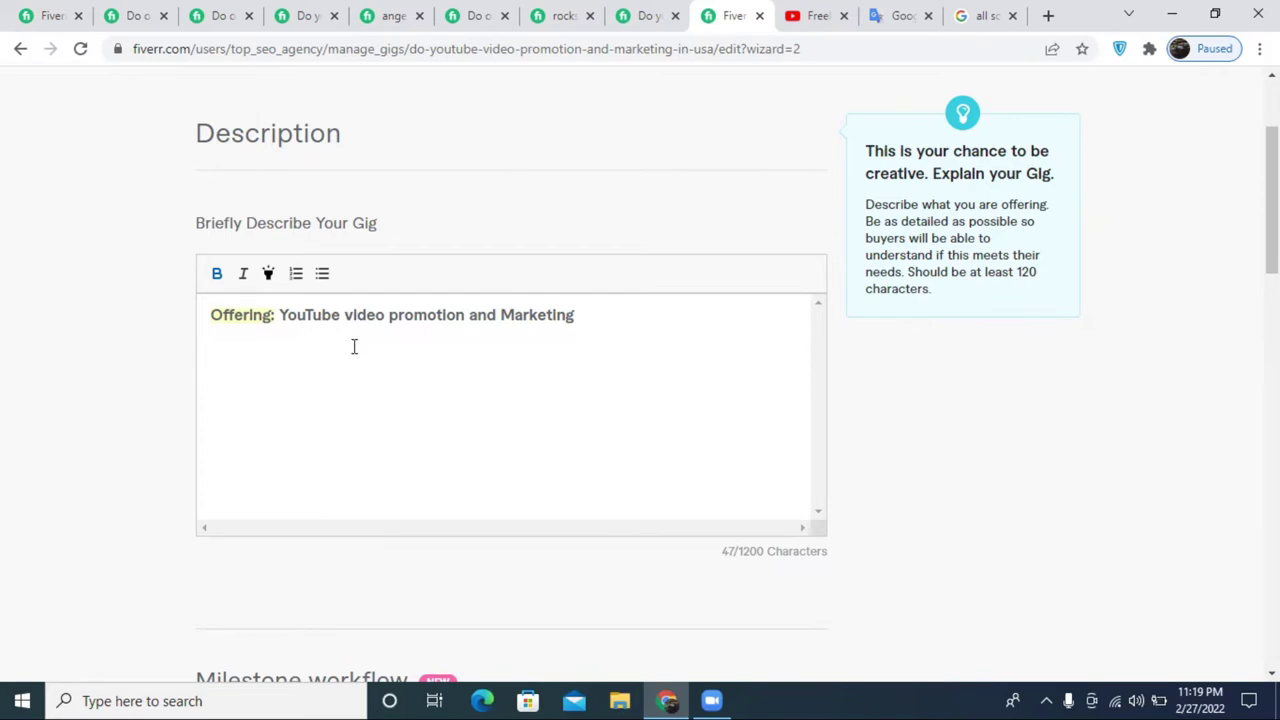
- Open rockstar_pk's YouTube promotion gig and examine how its About This Gig description is worded and structured
{"action": "left_click", "coordinate": [548, 15]}
{"action": "left_click", "coordinate": [708, 14]}
{"action": "key", "text": "ctrl+shift+Tab"}
{"action": "key", "text": "ctrl+shift+Tab"}
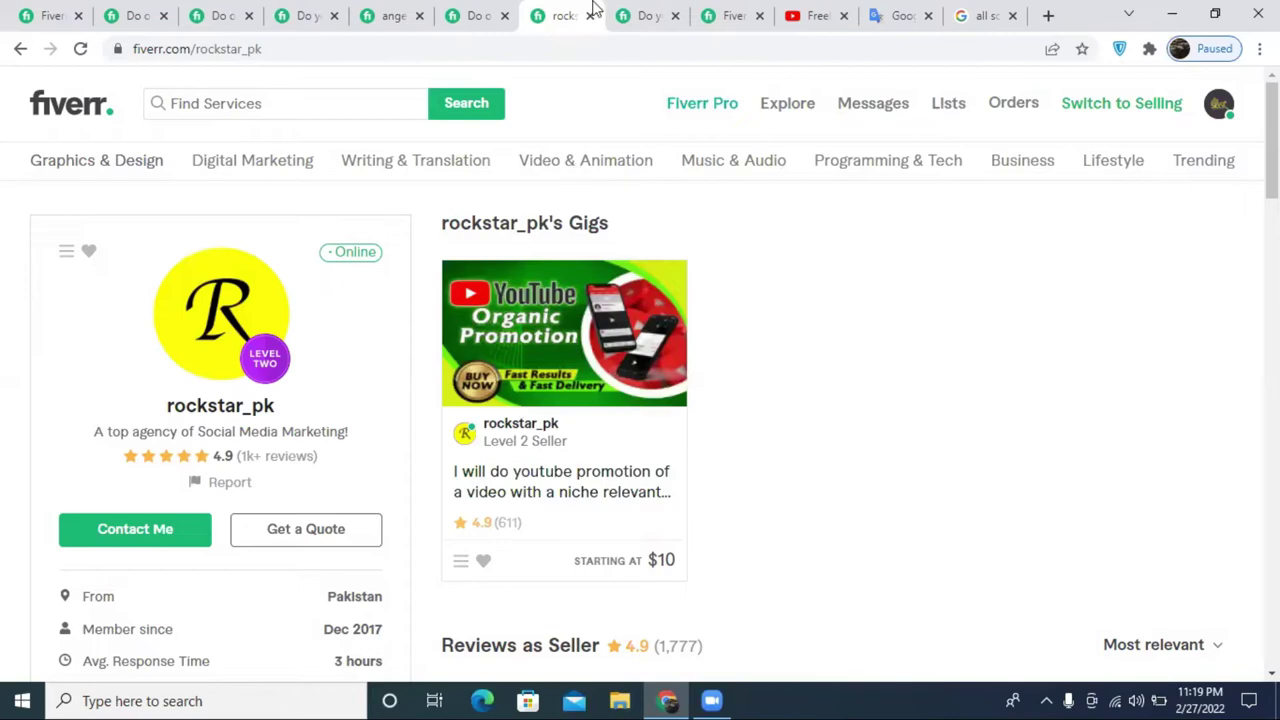
{"action": "left_click", "coordinate": [640, 14]}
{"action": "scroll", "coordinate": [463, 357], "scroll_direction": "up", "scroll_amount": 10}
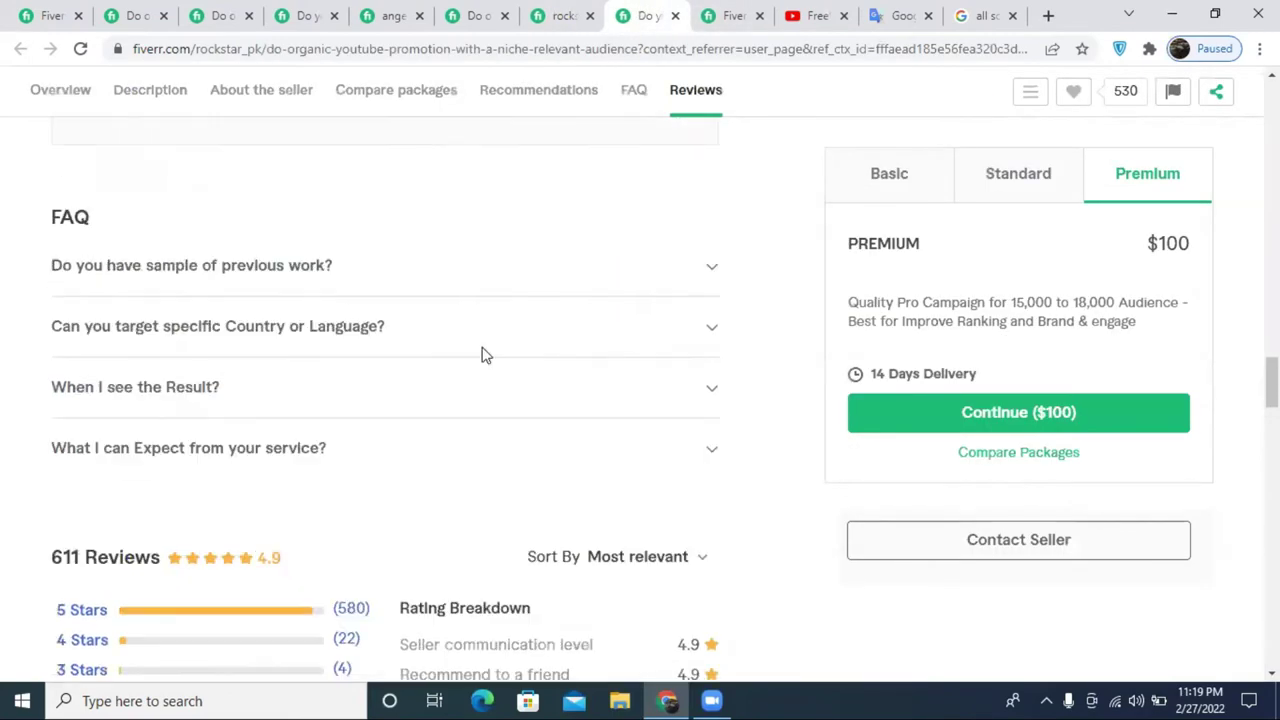
{"action": "scroll", "coordinate": [490, 340], "scroll_direction": "up", "scroll_amount": 9}
{"action": "scroll", "coordinate": [486, 351], "scroll_direction": "down", "scroll_amount": 4}
{"action": "scroll", "coordinate": [486, 351], "scroll_direction": "up", "scroll_amount": 2}
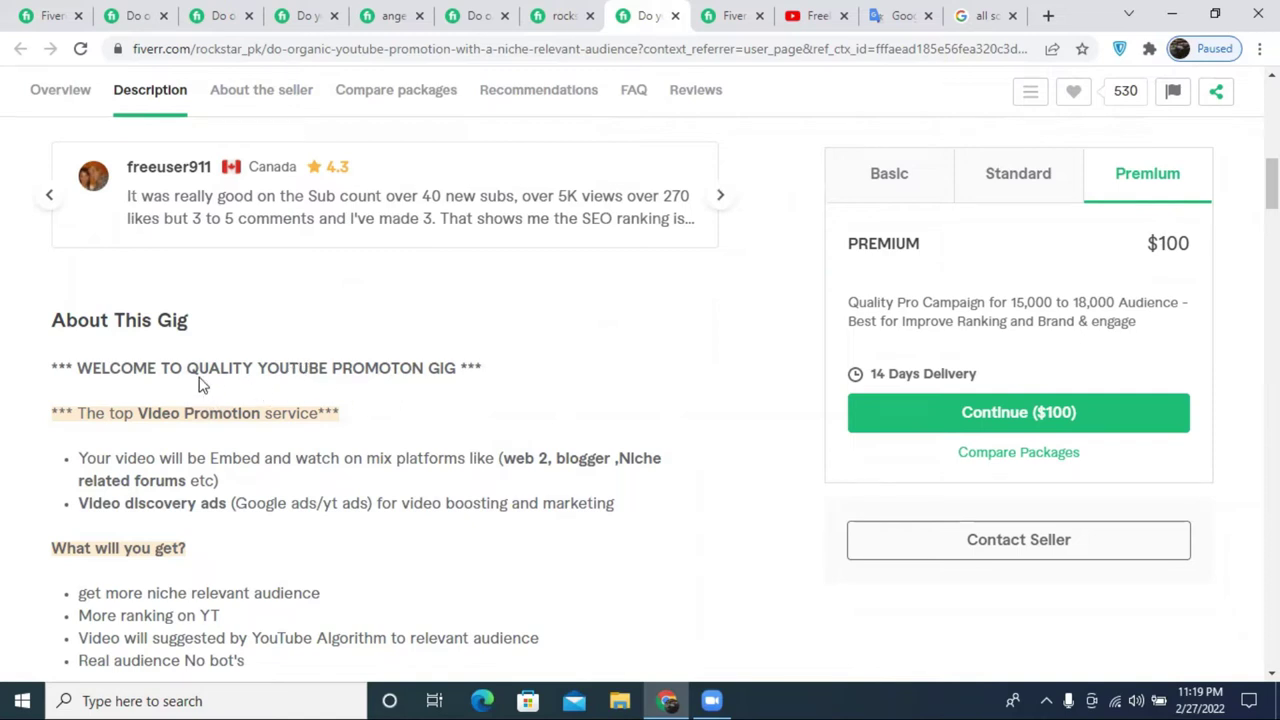
{"action": "scroll", "coordinate": [205, 385], "scroll_direction": "down", "scroll_amount": 3}
{"action": "scroll", "coordinate": [220, 398], "scroll_direction": "up", "scroll_amount": 6}
{"action": "scroll", "coordinate": [350, 392], "scroll_direction": "down", "scroll_amount": 4}
{"action": "scroll", "coordinate": [345, 394], "scroll_direction": "down", "scroll_amount": 4}
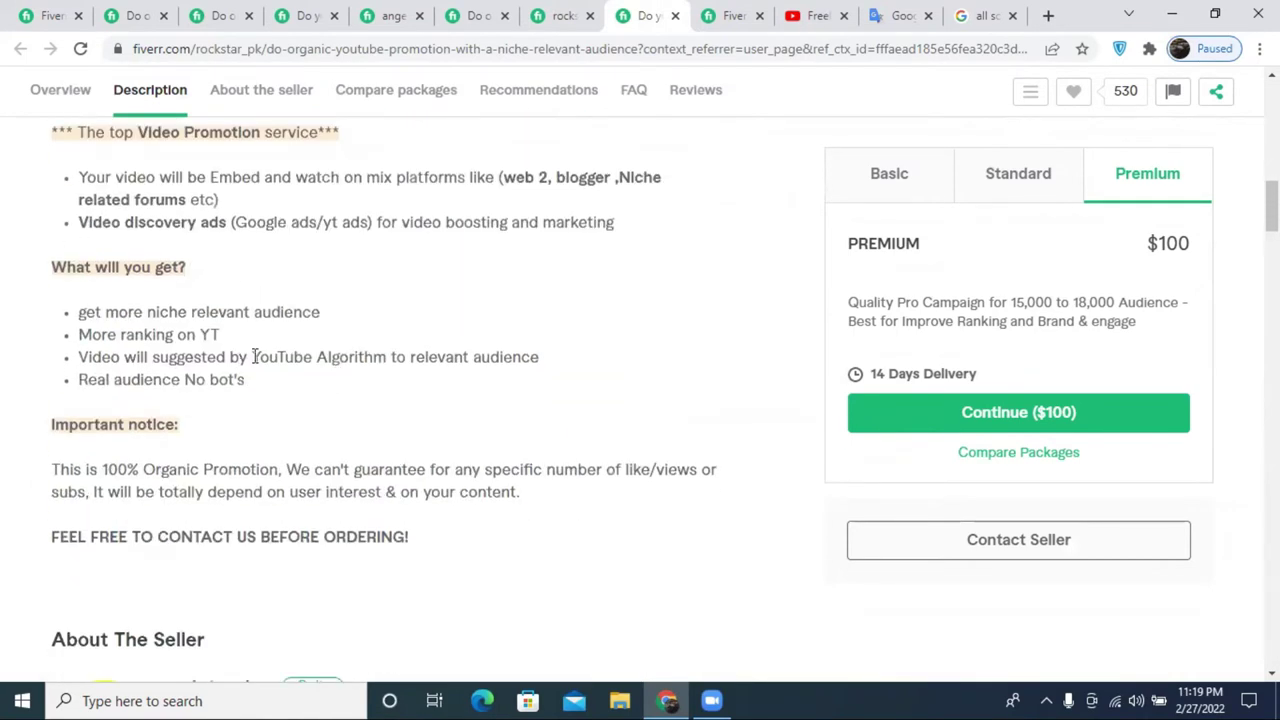
{"action": "scroll", "coordinate": [231, 345], "scroll_direction": "up", "scroll_amount": 7}
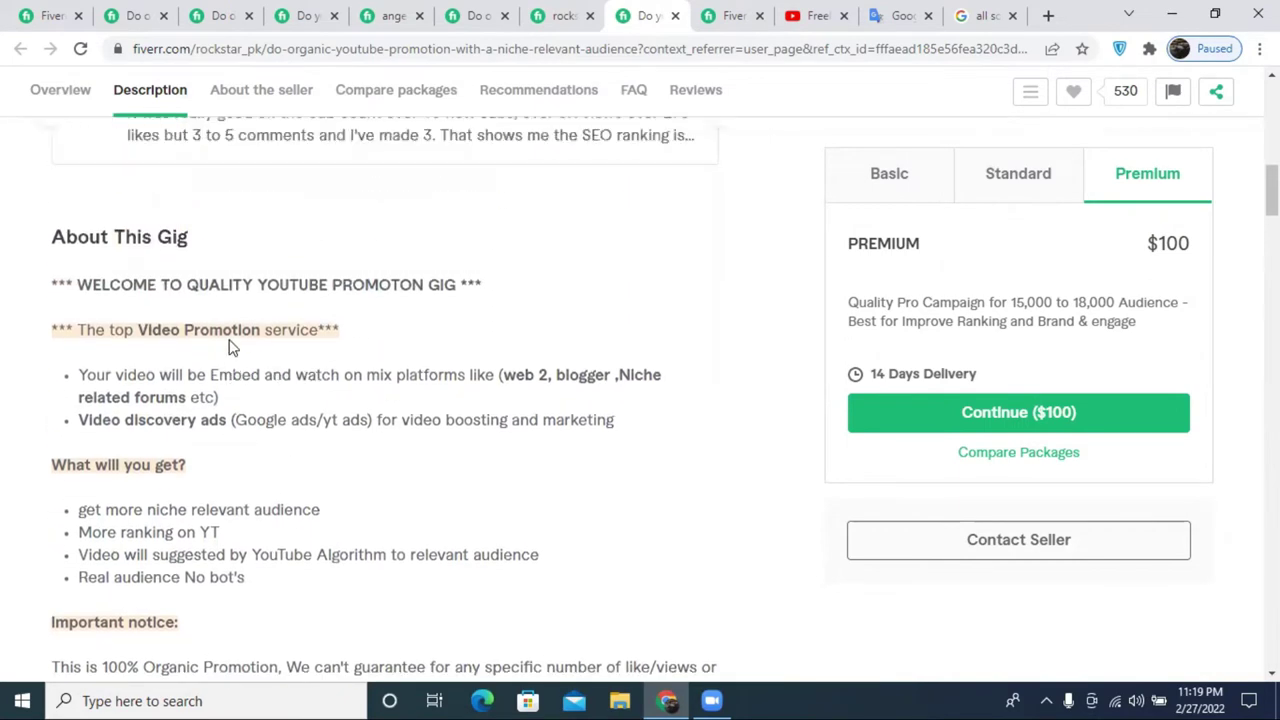
- Return to the gig description and start a new line below the Offering line
{"action": "left_click", "coordinate": [897, 14]}
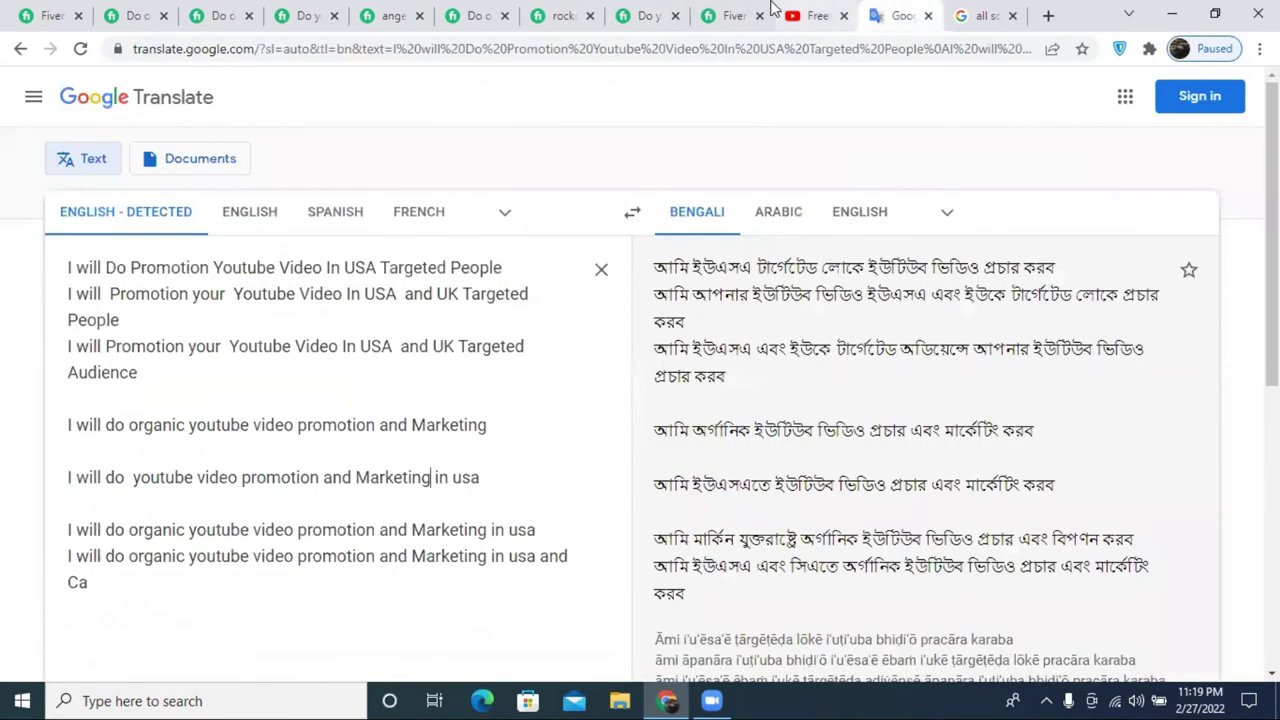
{"action": "left_click", "coordinate": [755, 12]}
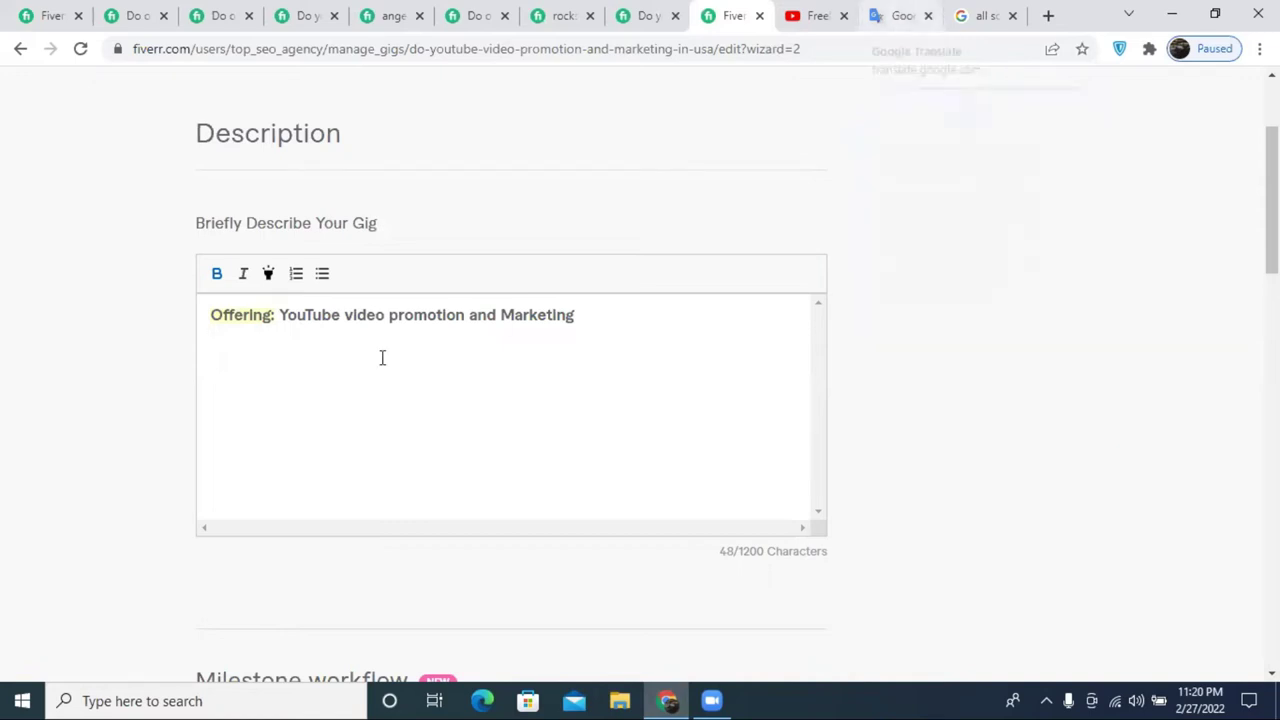
{"action": "left_click", "coordinate": [382, 357]}
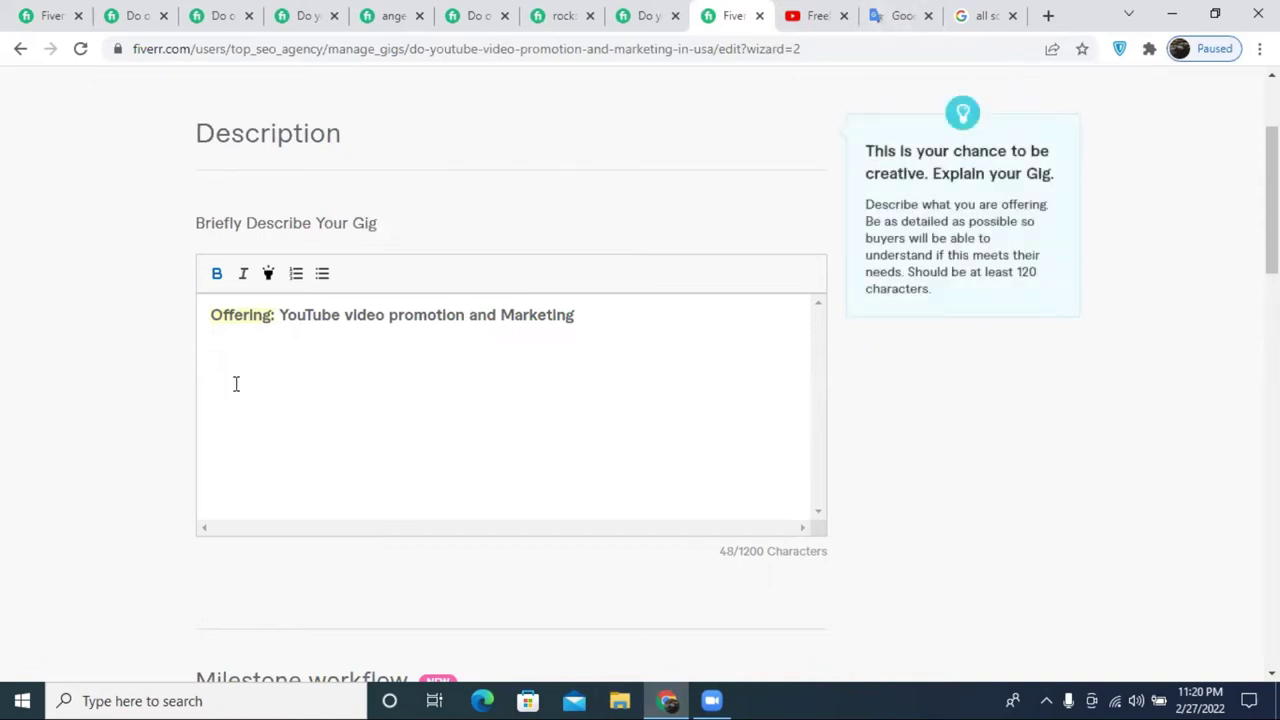
- Close the social media list search tab and open Google Translate in a new tab
{"action": "left_click", "coordinate": [914, 14]}
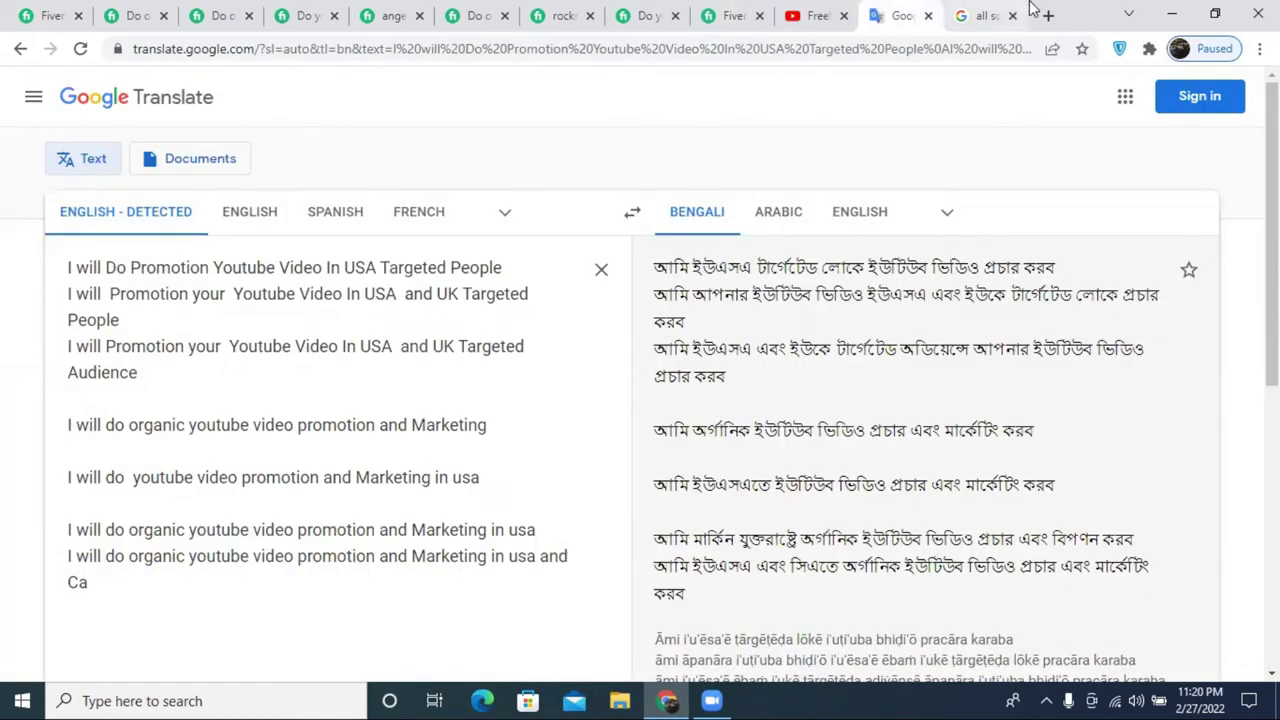
{"action": "left_click", "coordinate": [985, 15]}
{"action": "left_click", "coordinate": [1012, 15]}
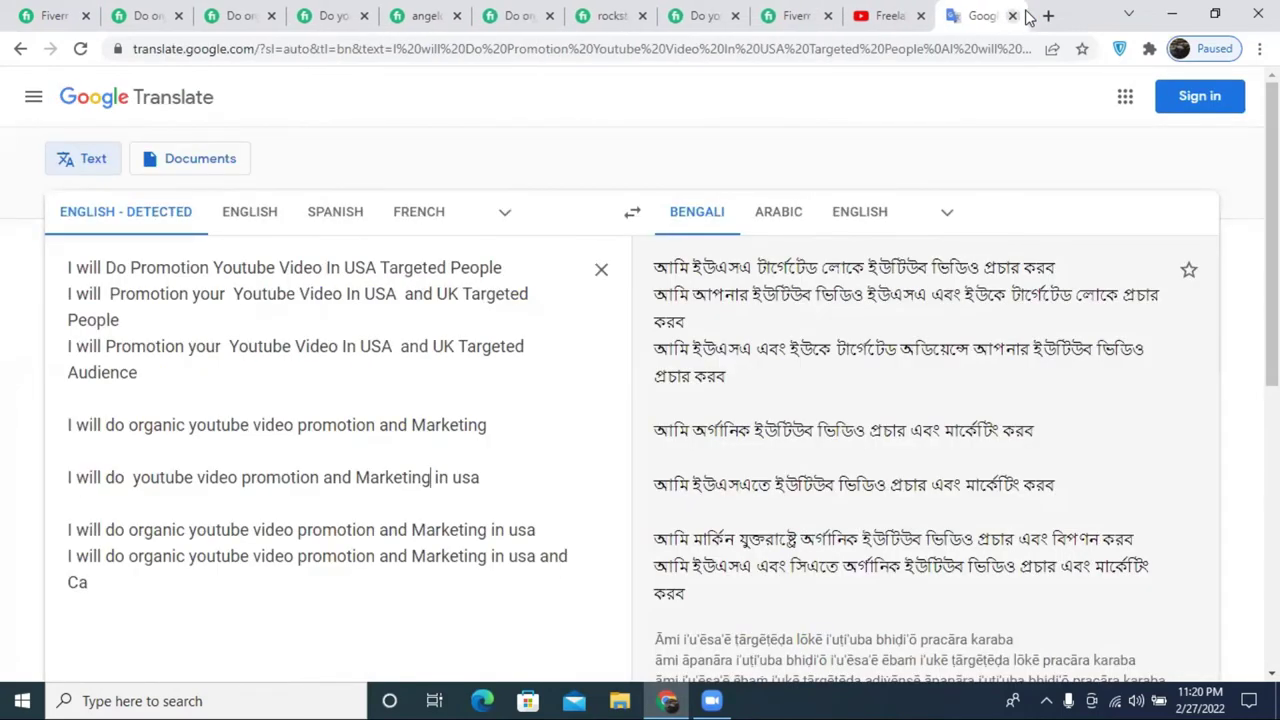
{"action": "left_click", "coordinate": [1047, 15]}
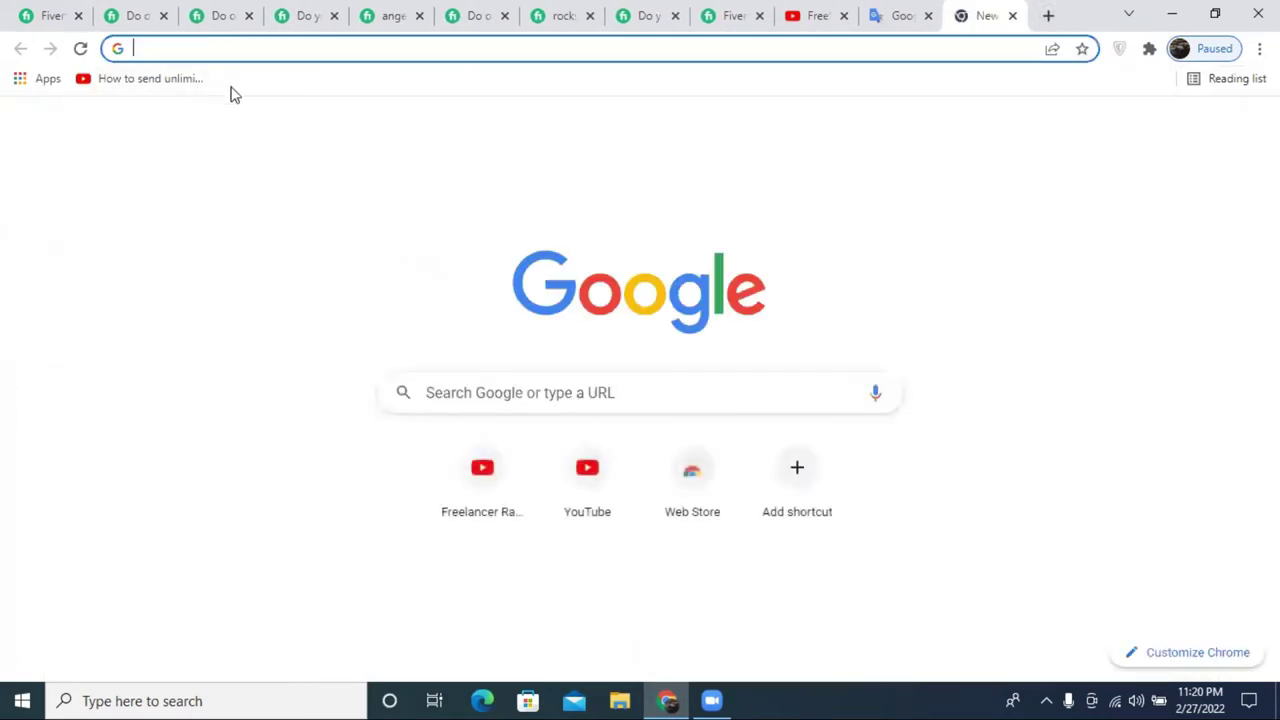
{"action": "left_click", "coordinate": [234, 46]}
{"action": "type", "text": "goo"}
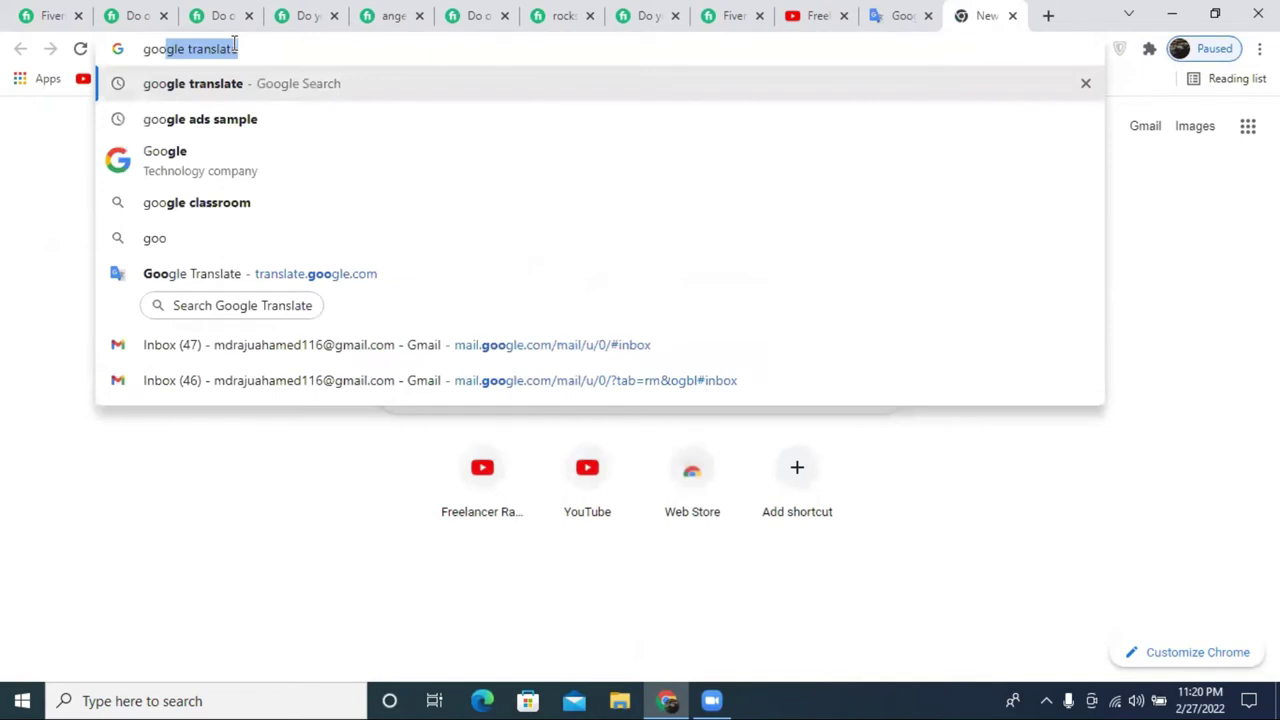
{"action": "type", "text": "gle"}
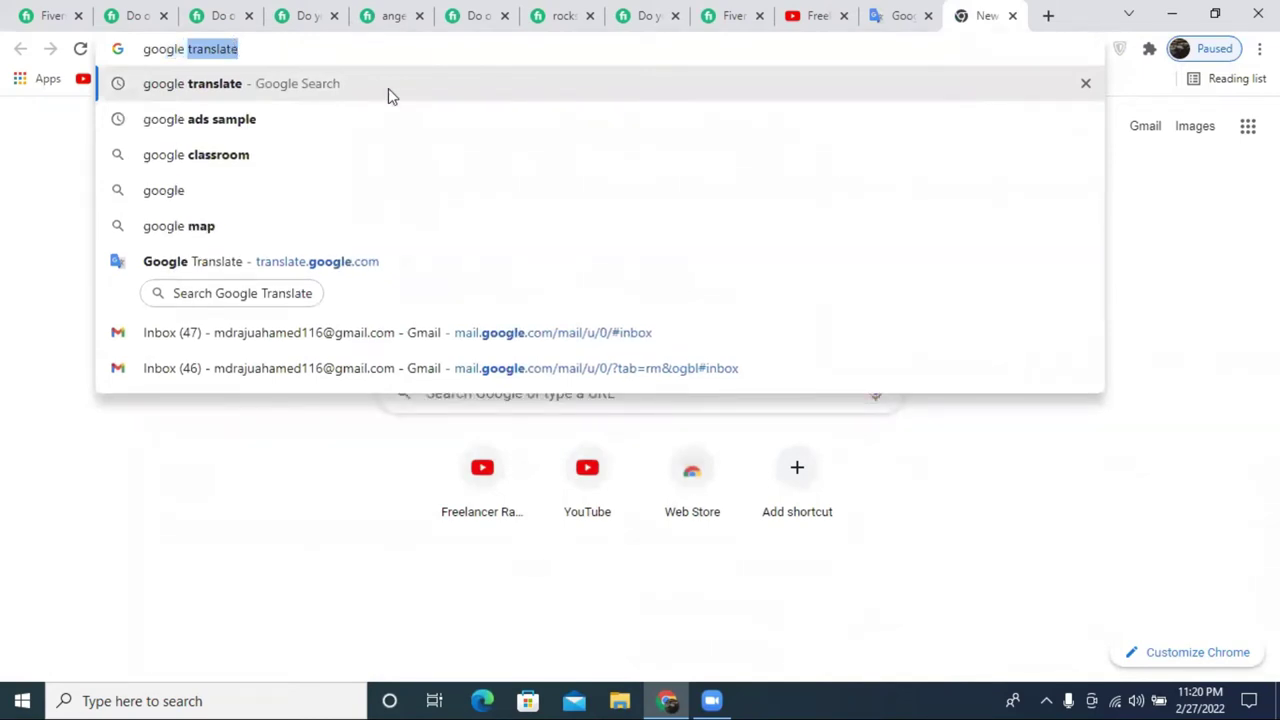
{"action": "key", "text": "Return"}
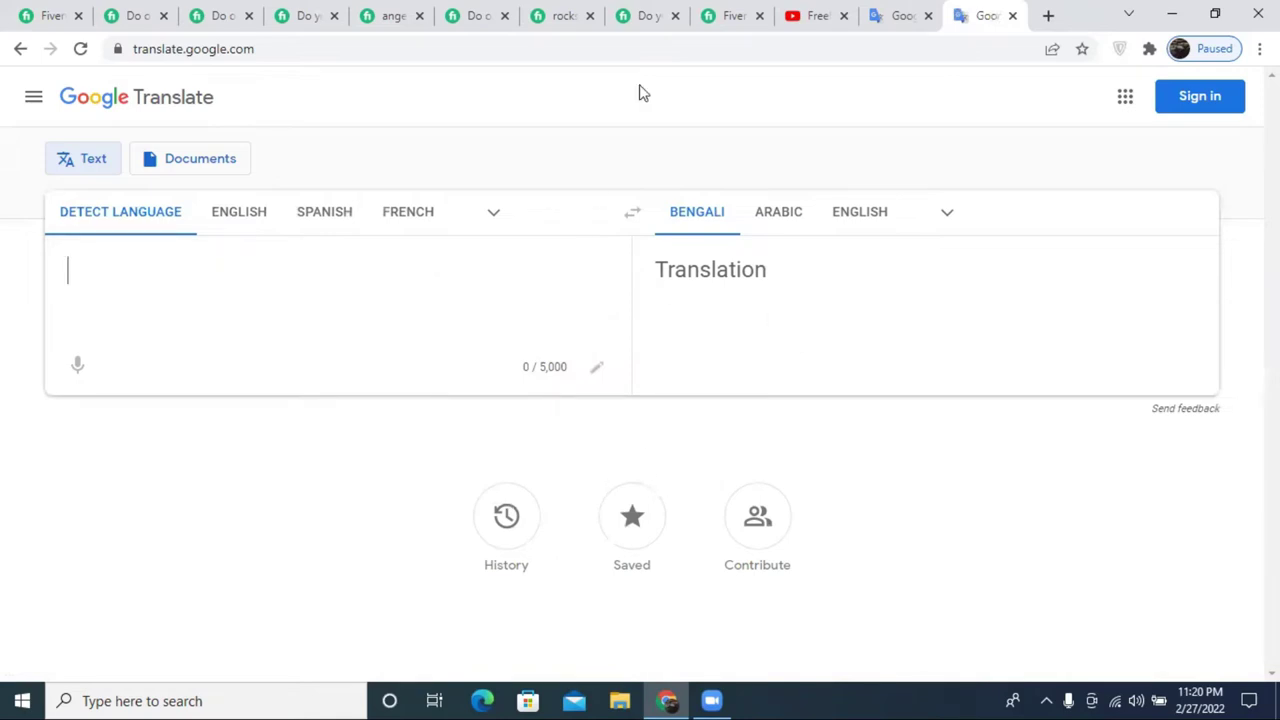
- Set the source language to Bengali in the new Google Translate tab
{"action": "left_click", "coordinate": [733, 15]}
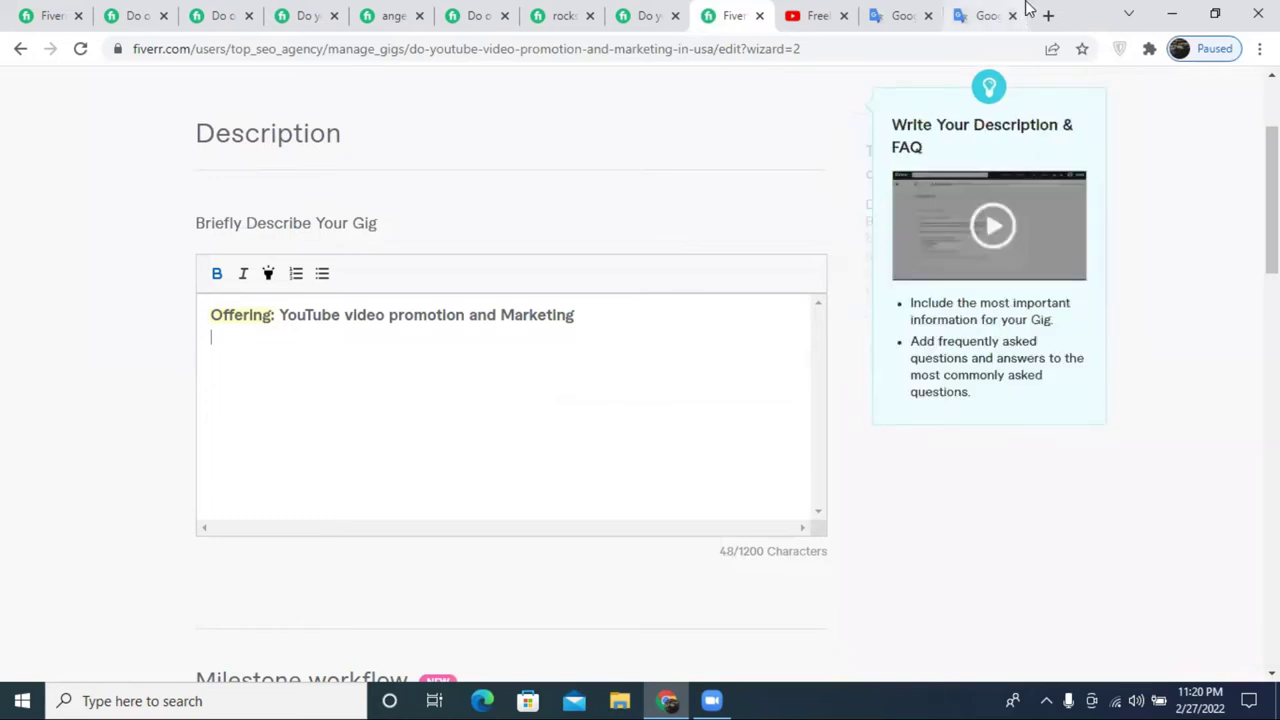
{"action": "left_click", "coordinate": [993, 12]}
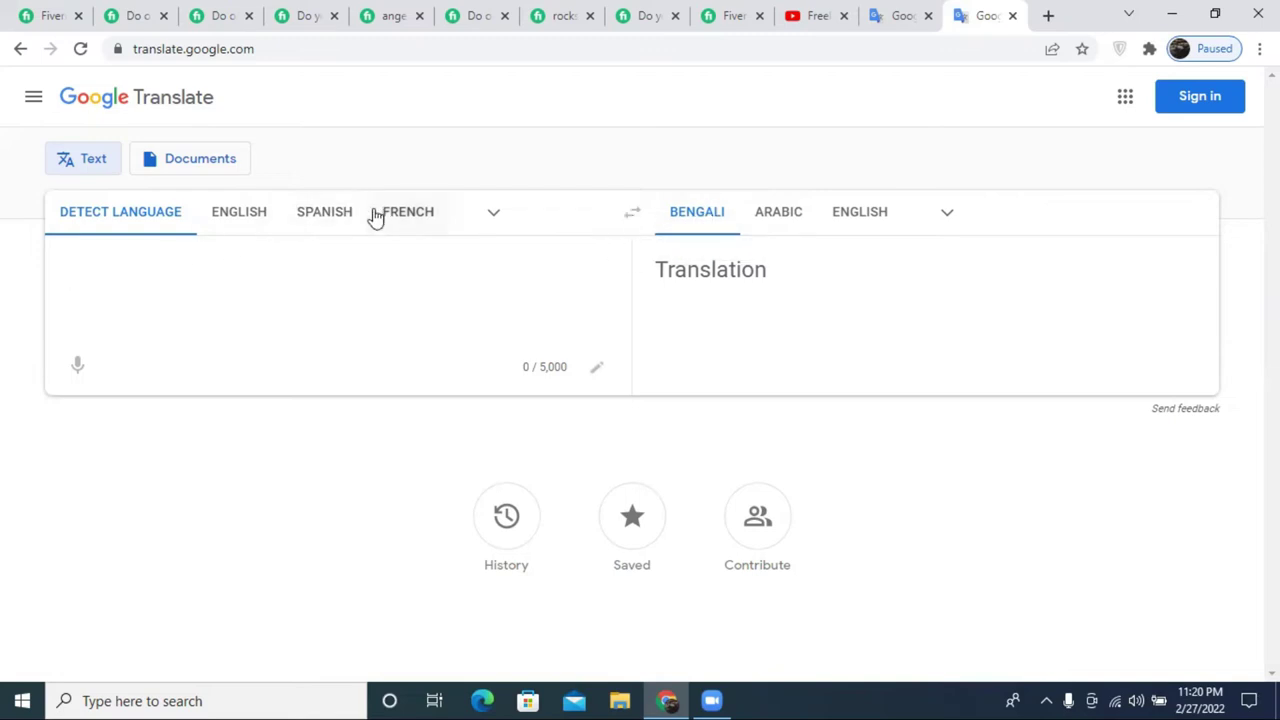
{"action": "left_click", "coordinate": [339, 226]}
{"action": "left_click", "coordinate": [337, 223]}
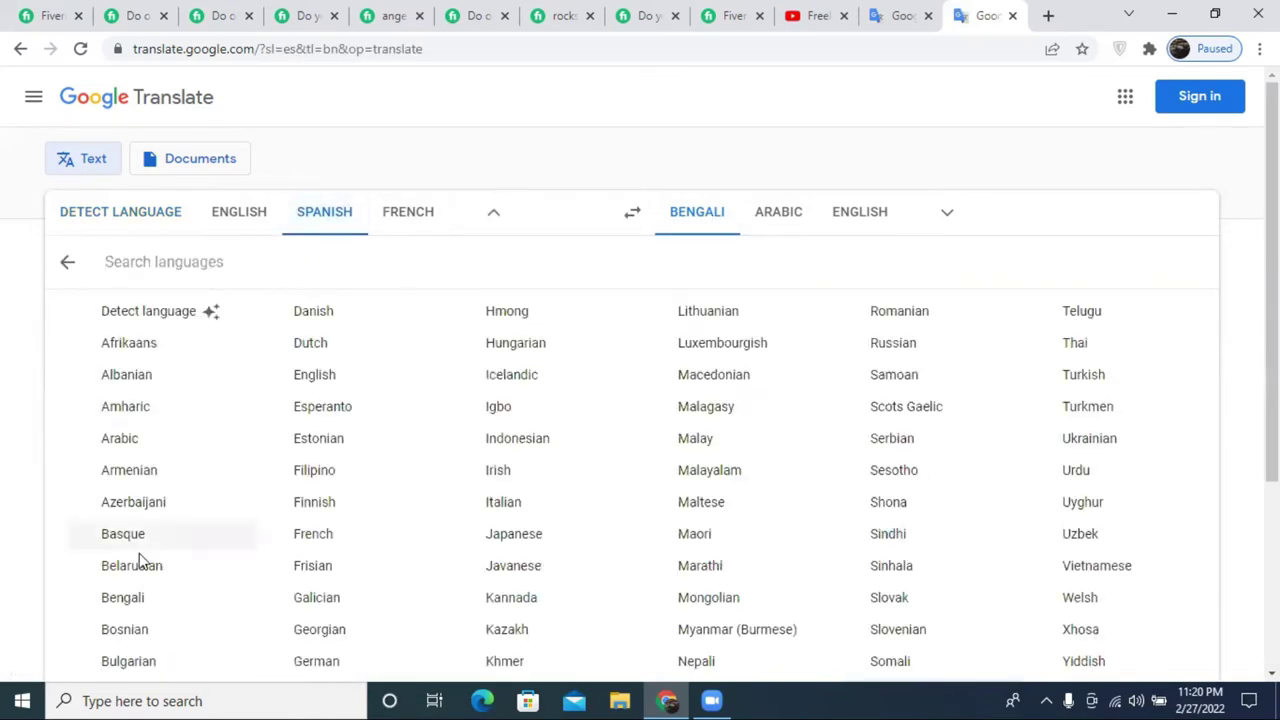
{"action": "left_click", "coordinate": [122, 598]}
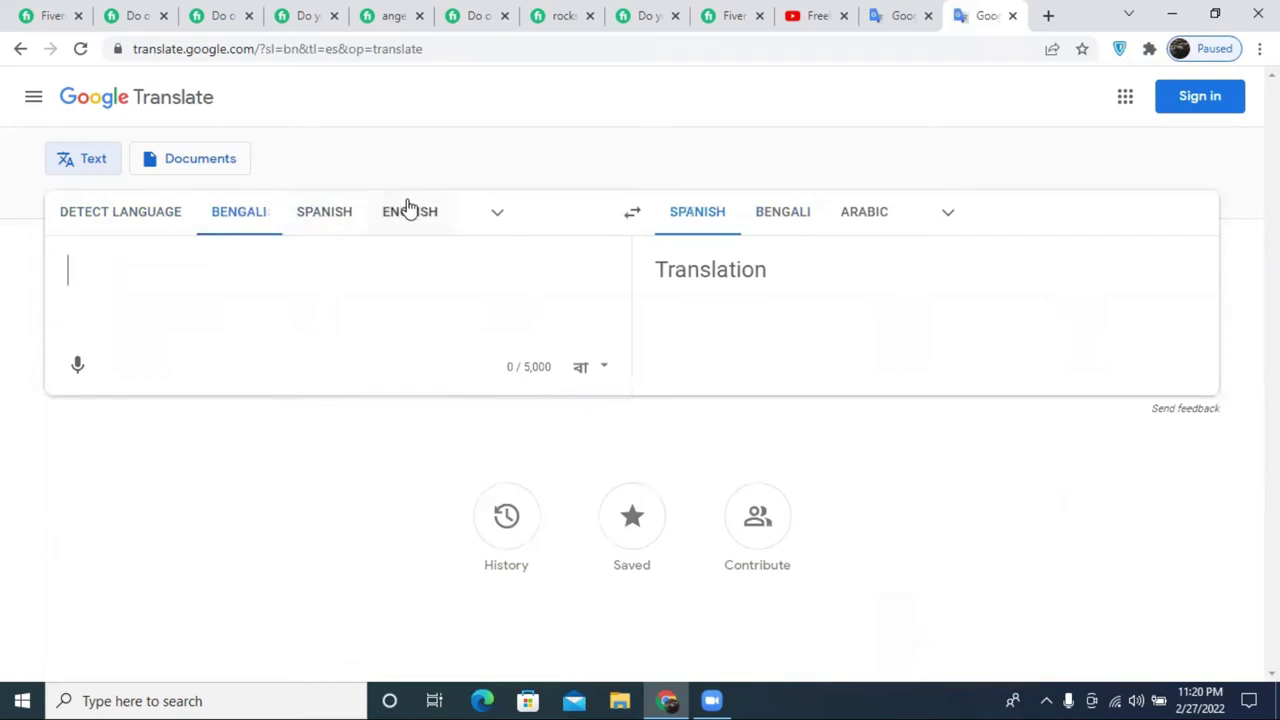
- Allow Google Translate to use the microphone, try dictating Bengali text and clear the source text
{"action": "left_click", "coordinate": [79, 366]}
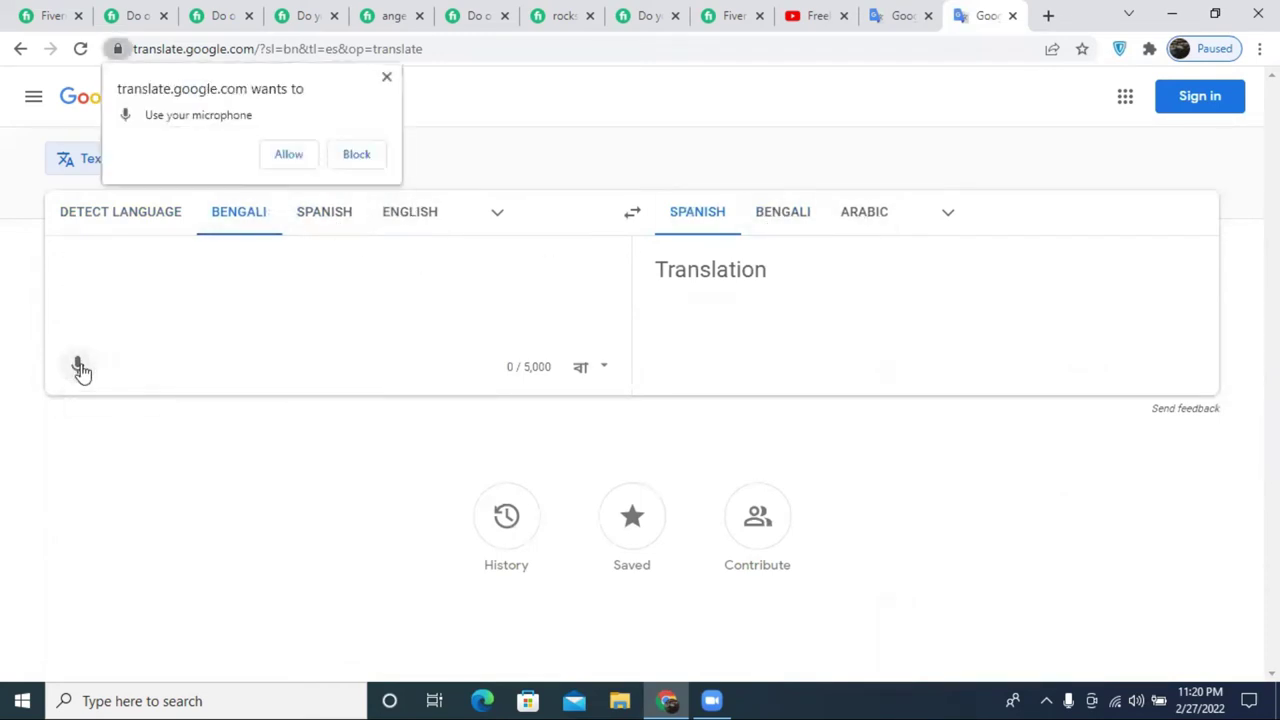
{"action": "left_click", "coordinate": [289, 157]}
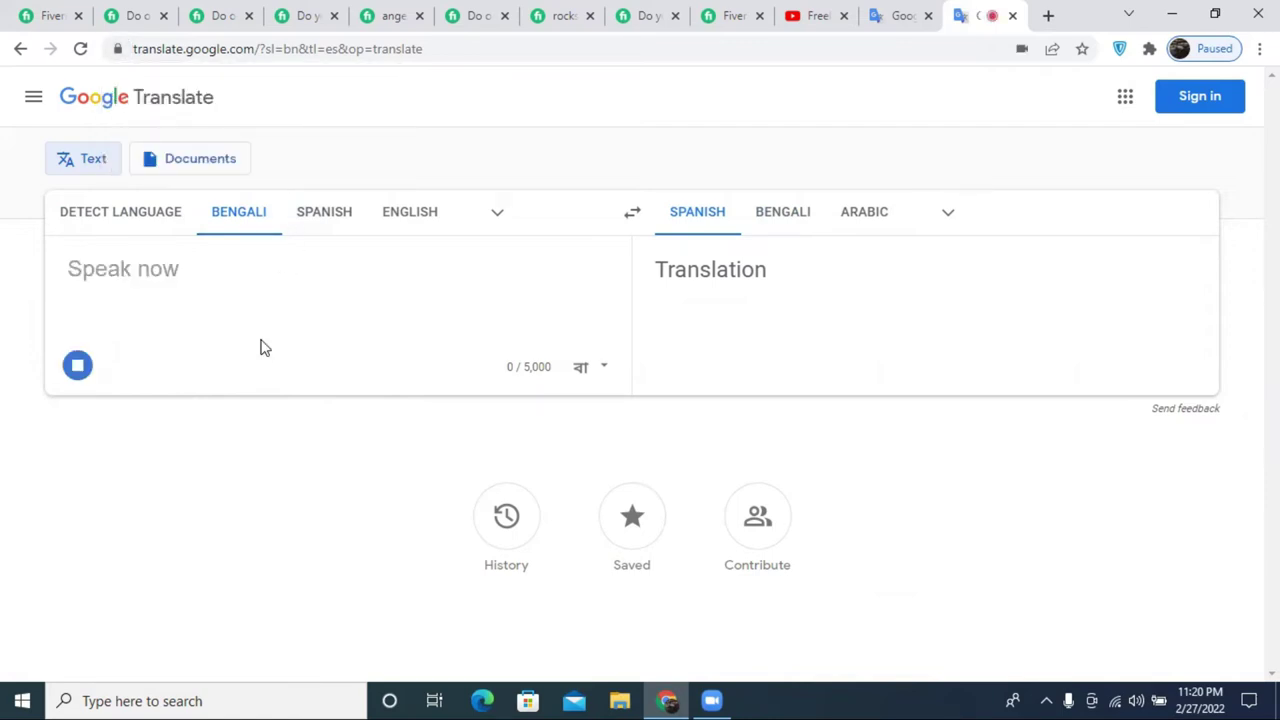
{"action": "left_click", "coordinate": [77, 365]}
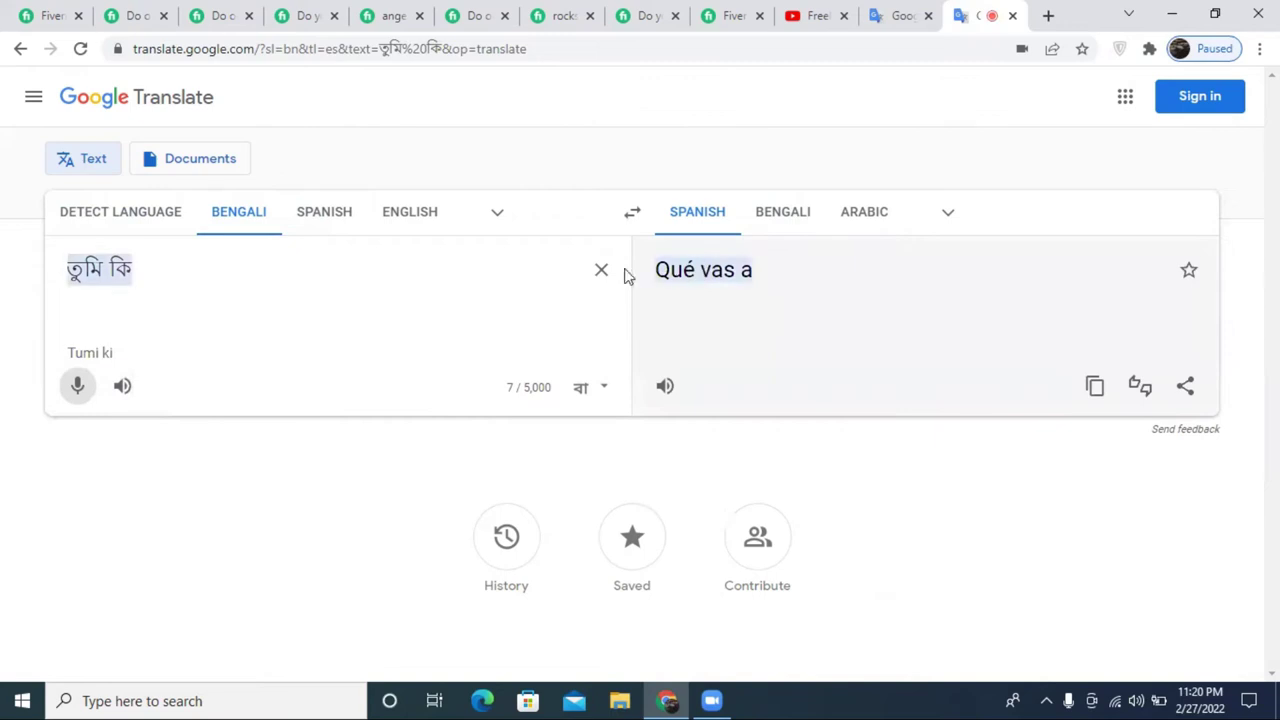
{"action": "left_click", "coordinate": [603, 270]}
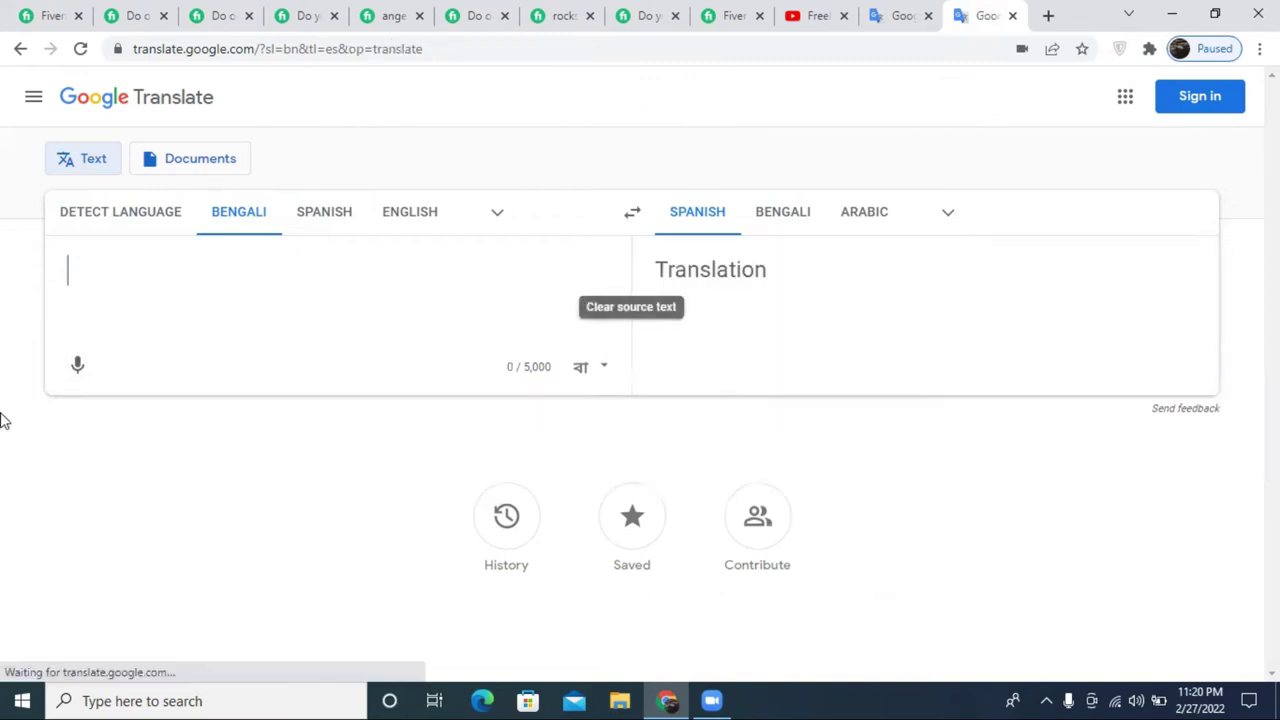
- Dictate the Bengali sentence "অনেক চেষ্টা করার পরও আপনার ইউটিউব চ্যানেল বড় হচ্ছে না" and translate it into English
{"action": "left_click", "coordinate": [82, 372]}
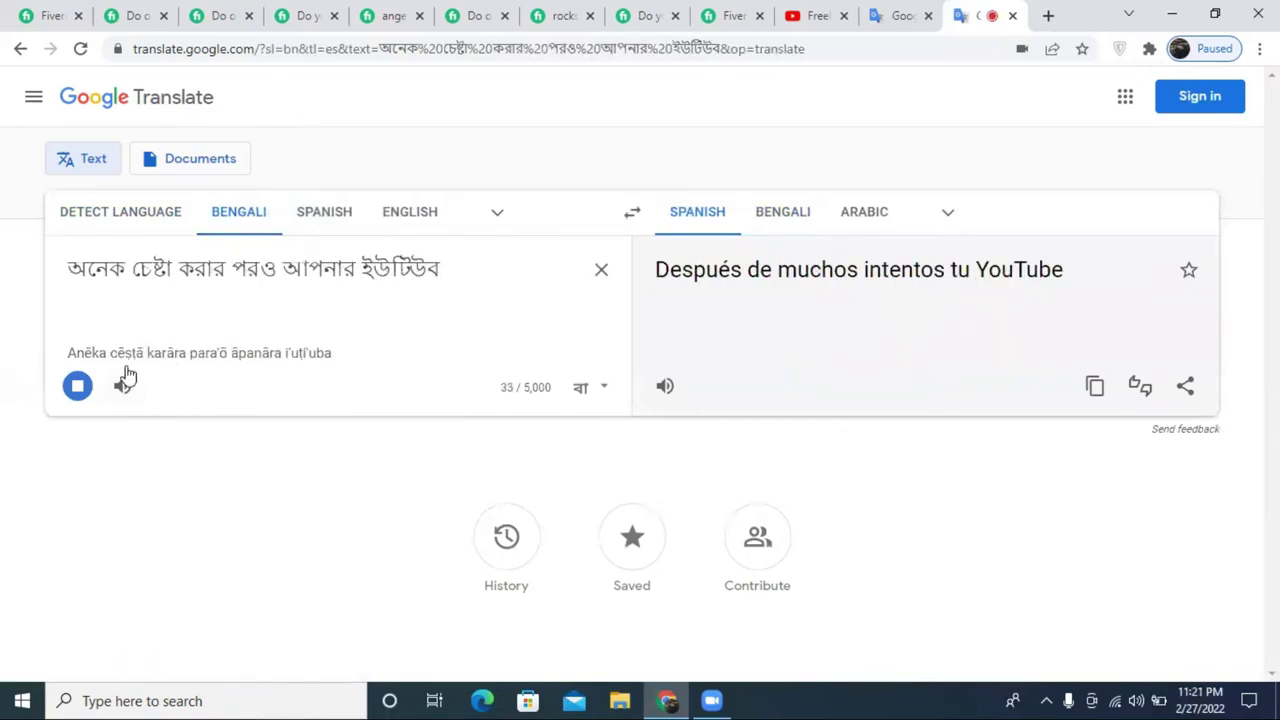
{"action": "left_click", "coordinate": [80, 390]}
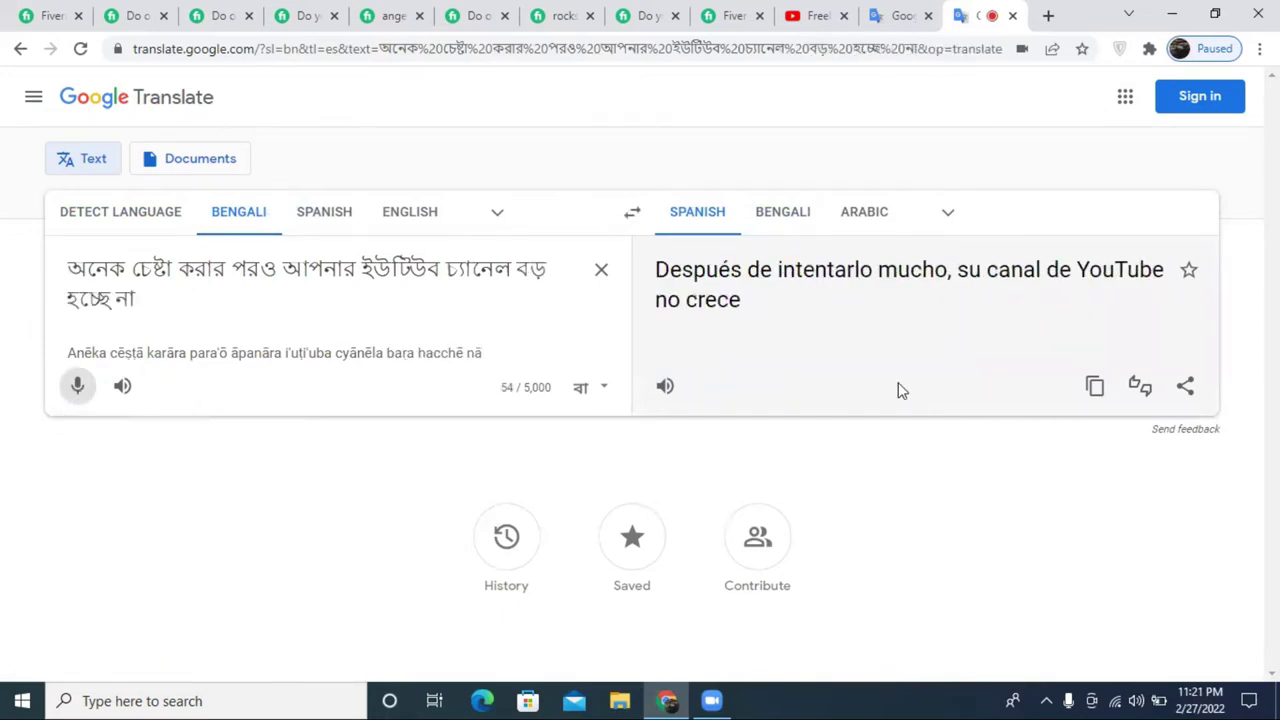
{"action": "left_click", "coordinate": [778, 222]}
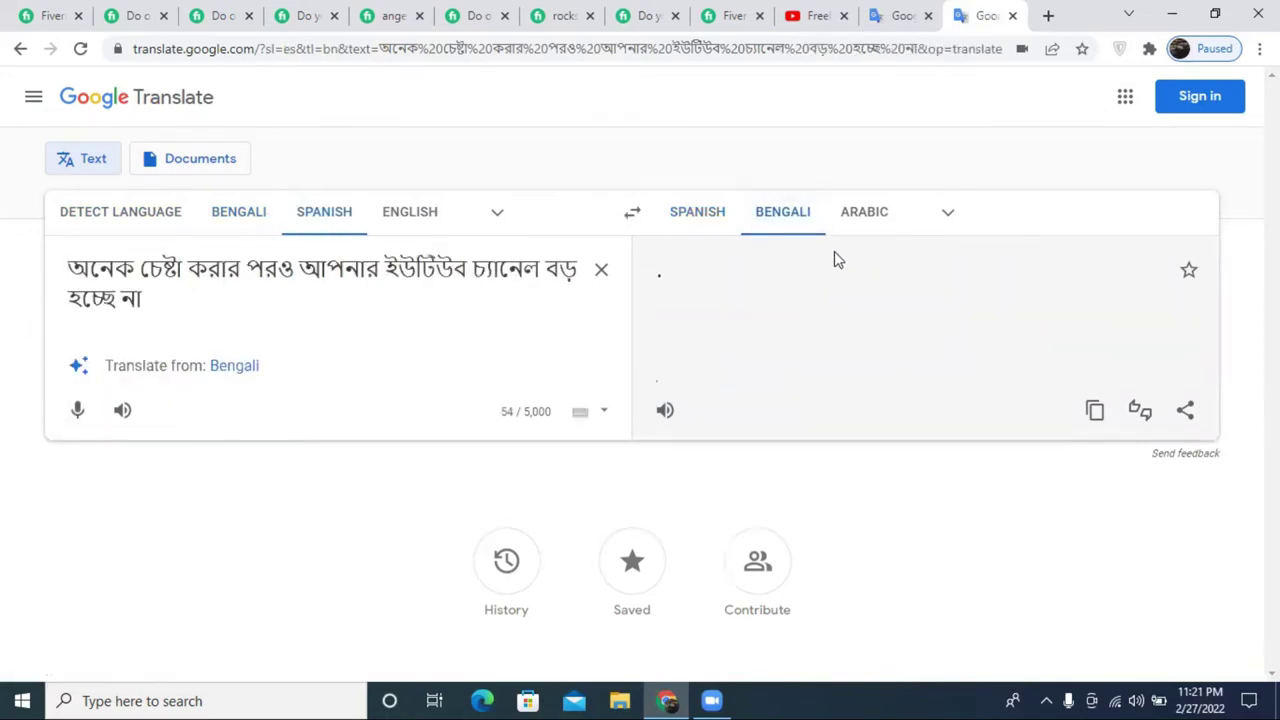
{"action": "left_click", "coordinate": [114, 211]}
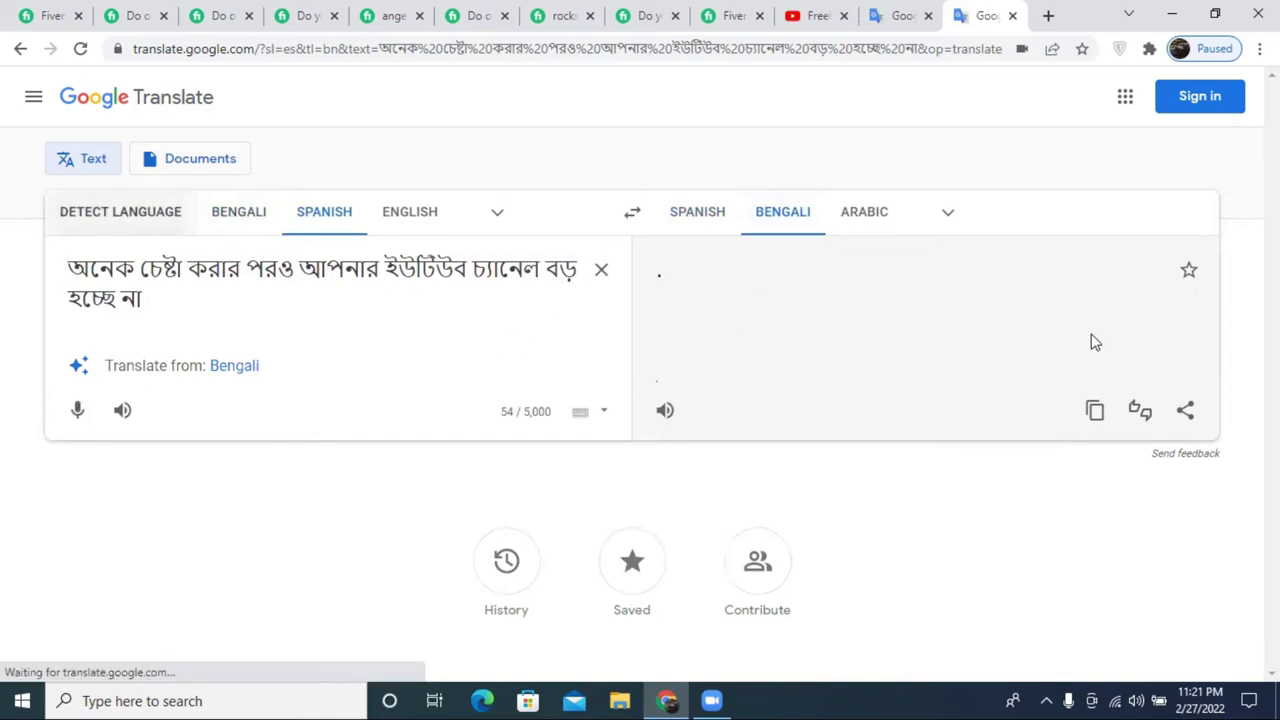
{"action": "left_click", "coordinate": [703, 222]}
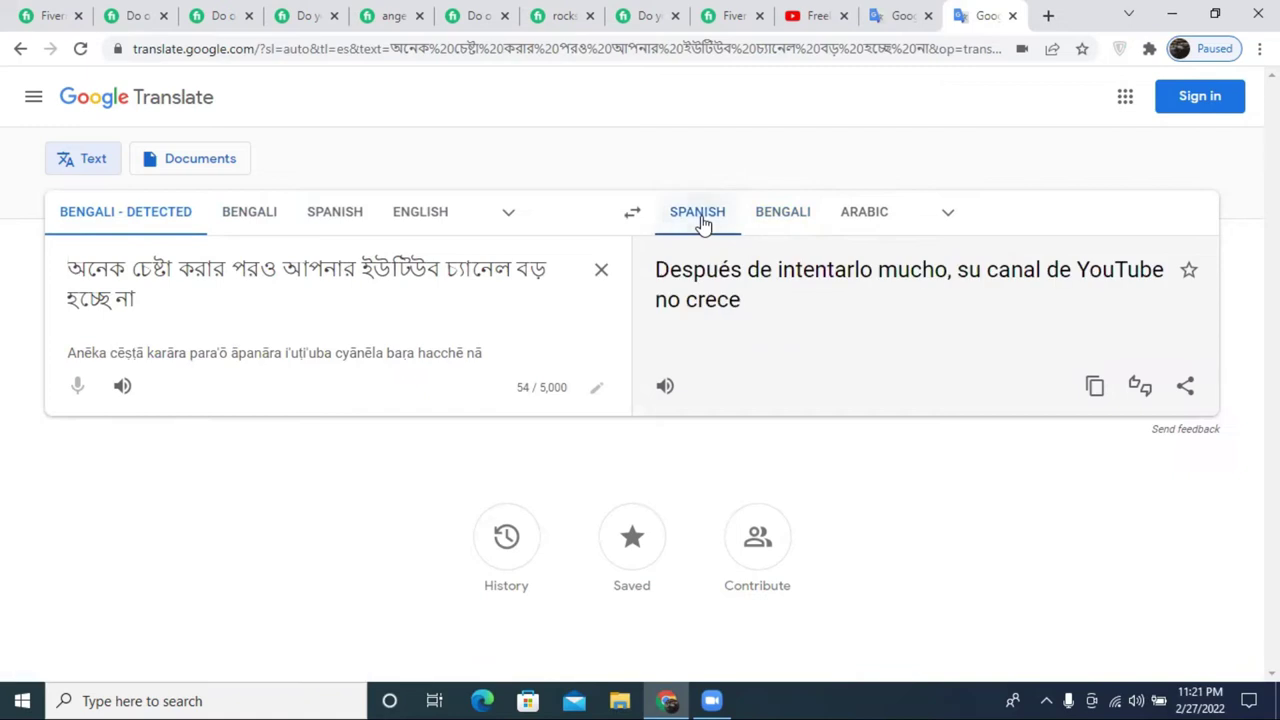
{"action": "left_click", "coordinate": [703, 222]}
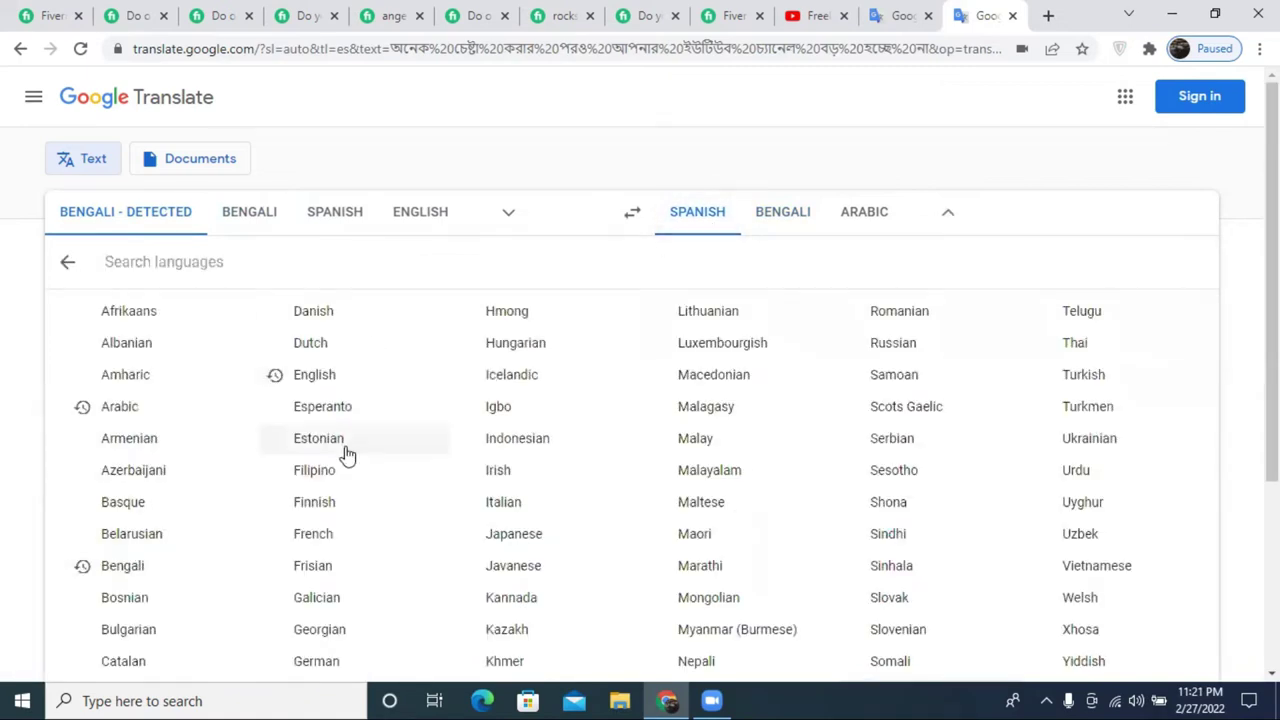
{"action": "left_click", "coordinate": [314, 376]}
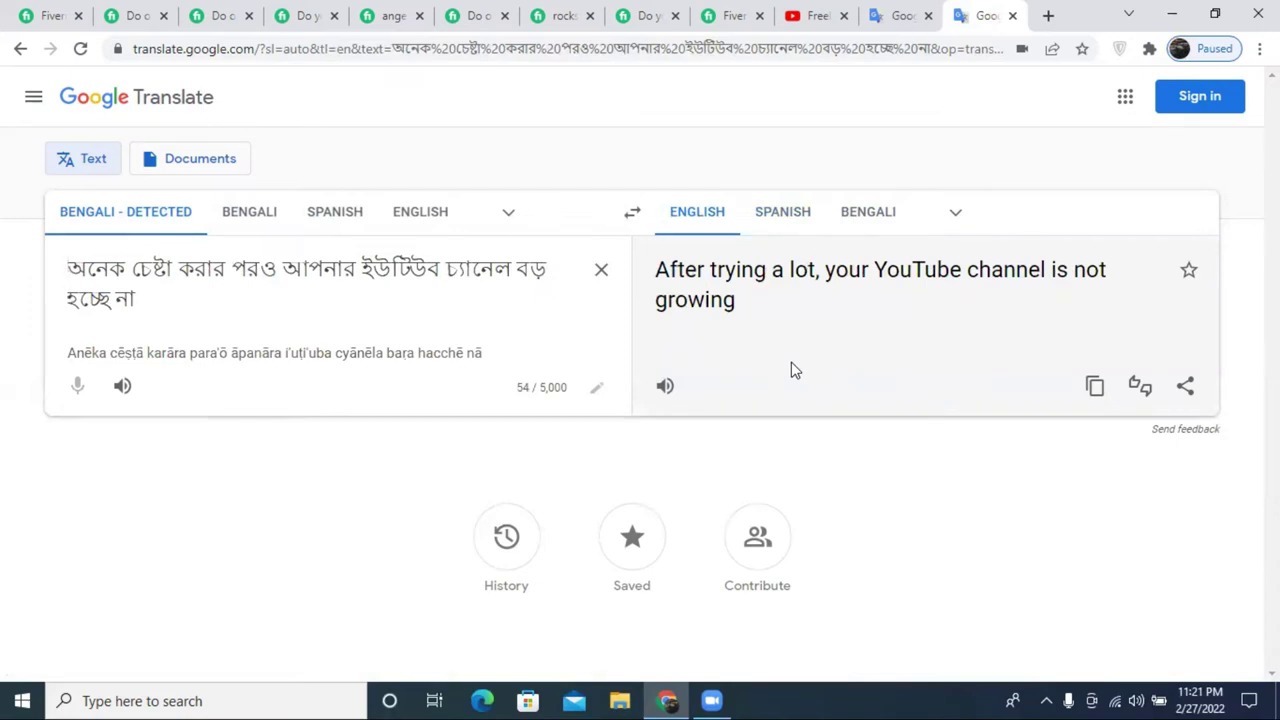
- Copy the English translation, replace the Bengali source text with it and translate it back into Bengali
{"action": "left_click", "coordinate": [1094, 386]}
{"action": "left_click", "coordinate": [600, 270]}
{"action": "right_click", "coordinate": [341, 279]}
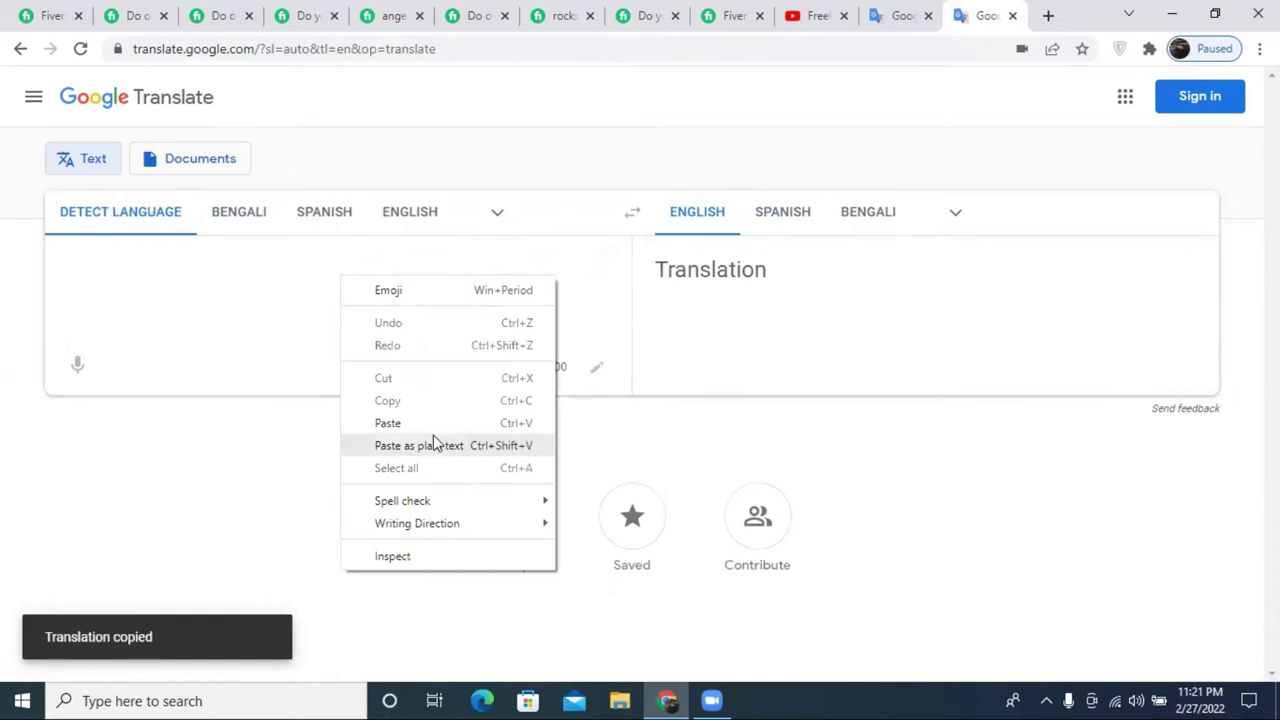
{"action": "left_click", "coordinate": [431, 446]}
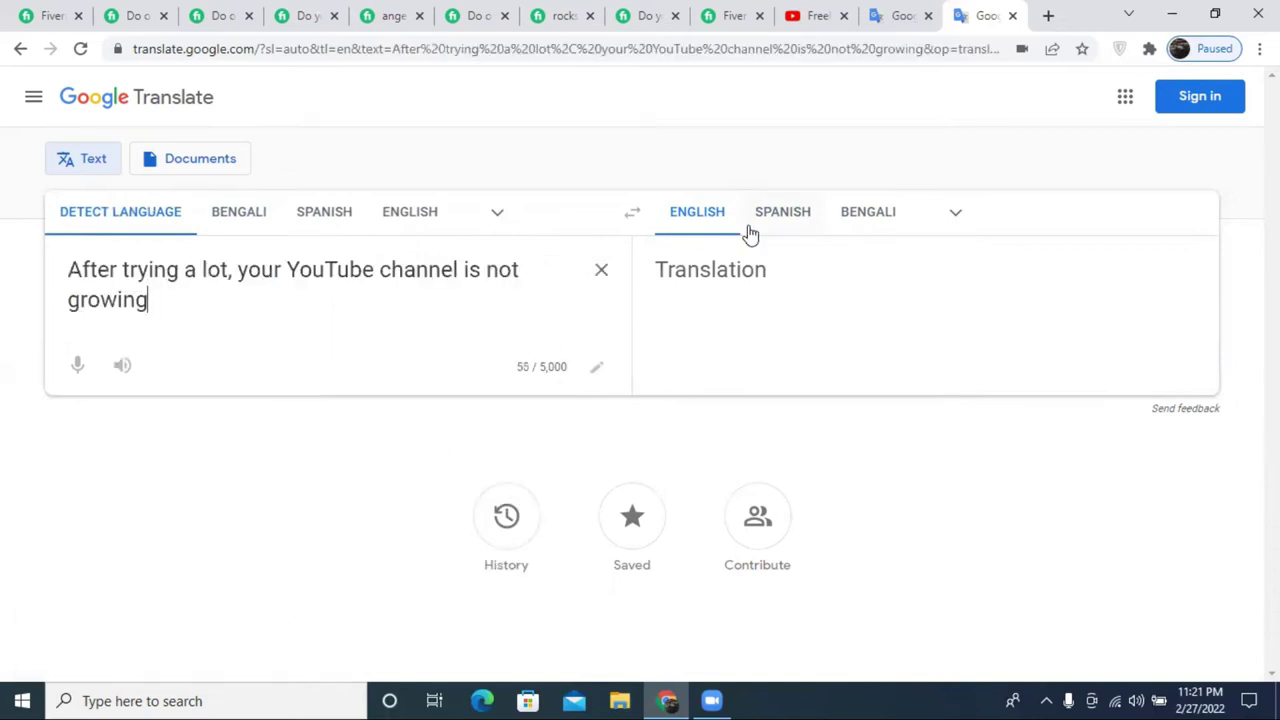
{"action": "left_click", "coordinate": [868, 222]}
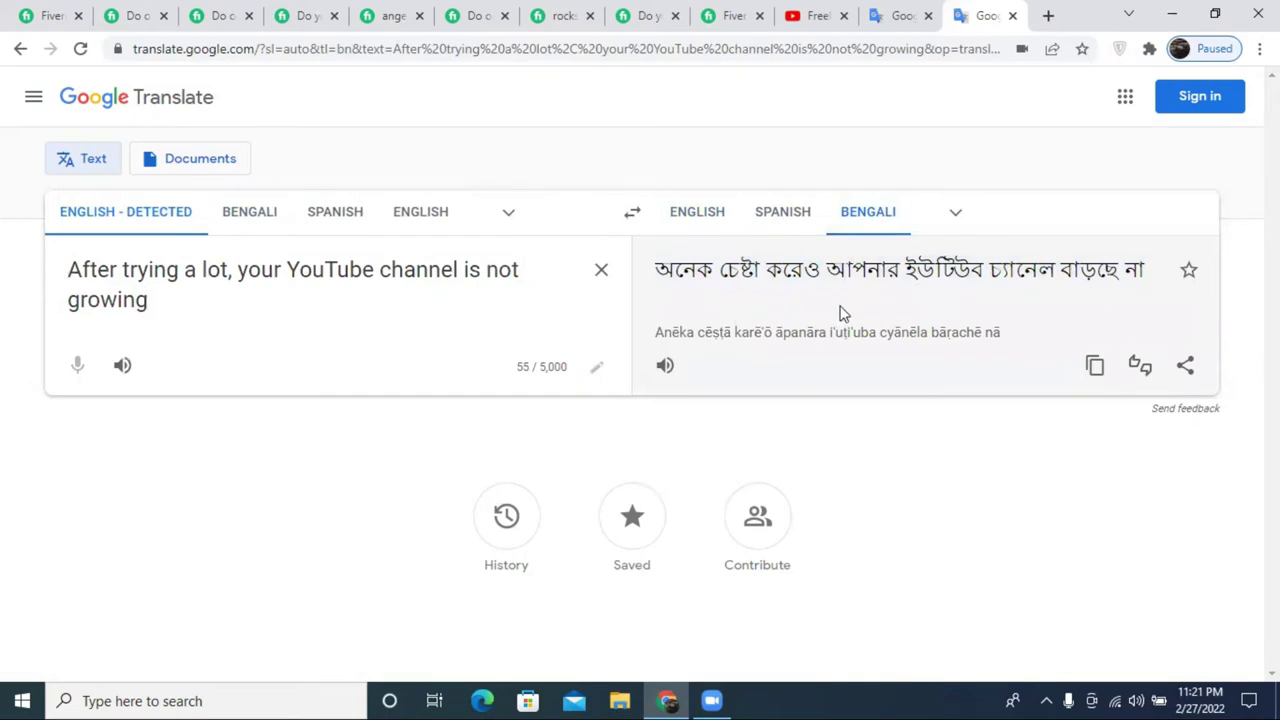
- End the English sentence with a period and move it below the gig title list in the other Google Translate tab
{"action": "type", "text": "."}
{"action": "triple_click", "coordinate": [193, 289]}
{"action": "right_click", "coordinate": [220, 292]}
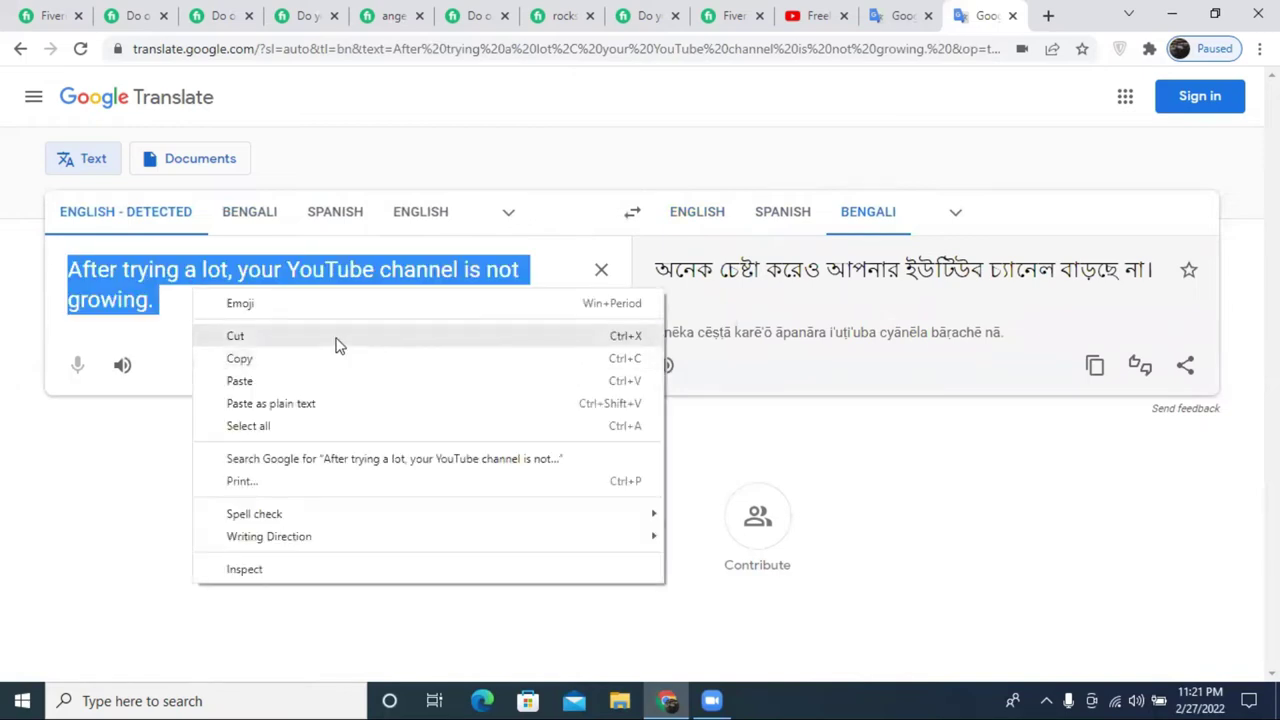
{"action": "left_click", "coordinate": [337, 343]}
{"action": "left_click", "coordinate": [940, 12]}
{"action": "scroll", "coordinate": [120, 436], "scroll_direction": "down", "scroll_amount": 2}
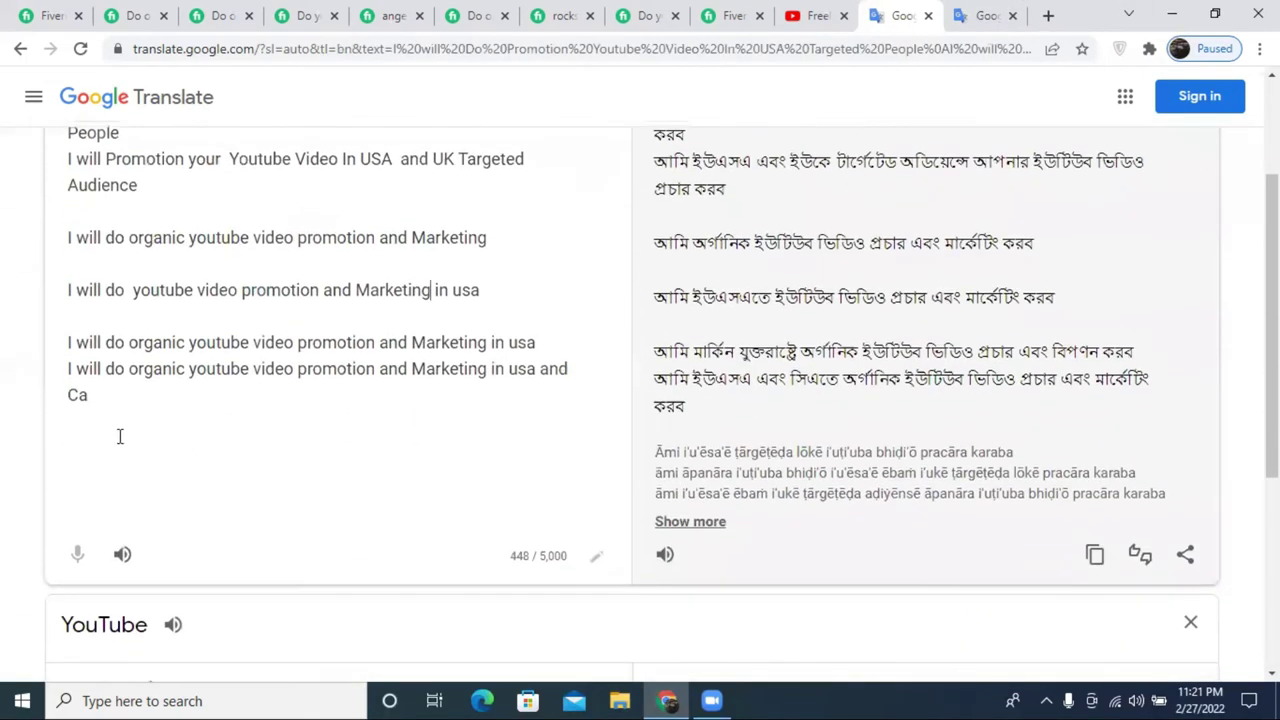
{"action": "key", "text": "ctrl+v"}
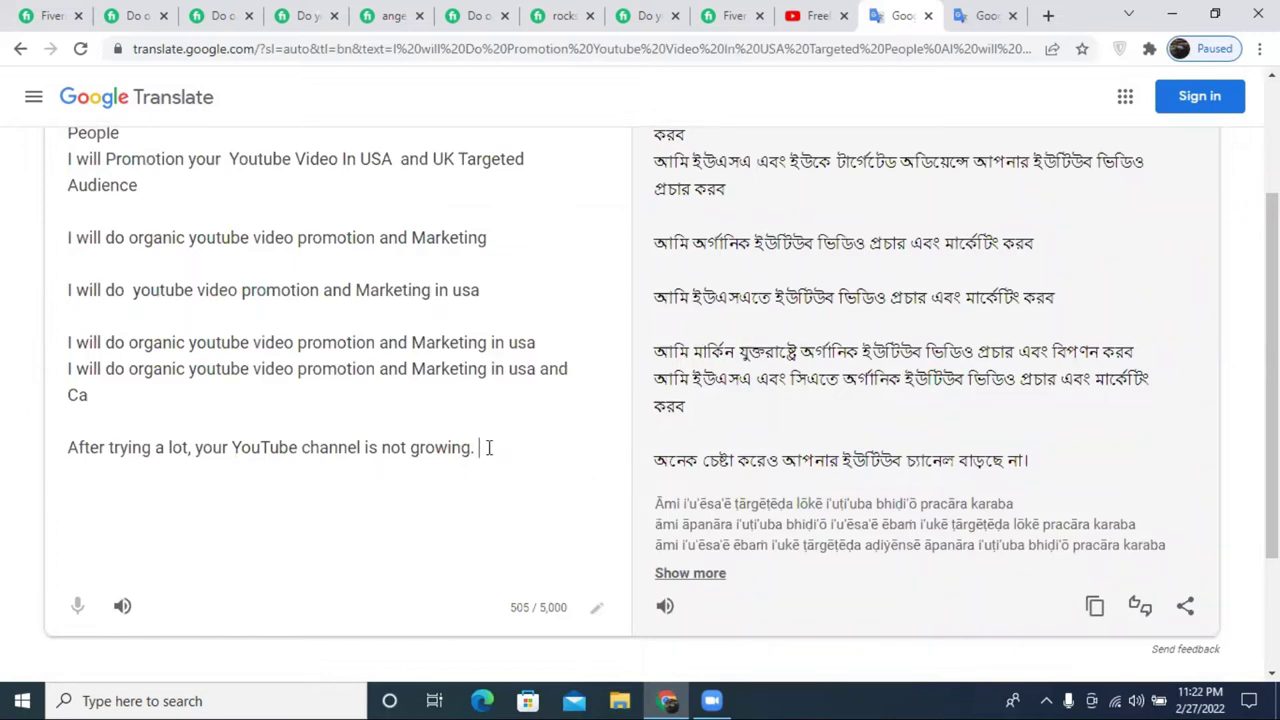
- Write "Your Youtube Channel is not growing even" in a new paragraph below the pasted sentence
{"action": "key", "text": "Return"}
{"action": "key", "text": "Return"}
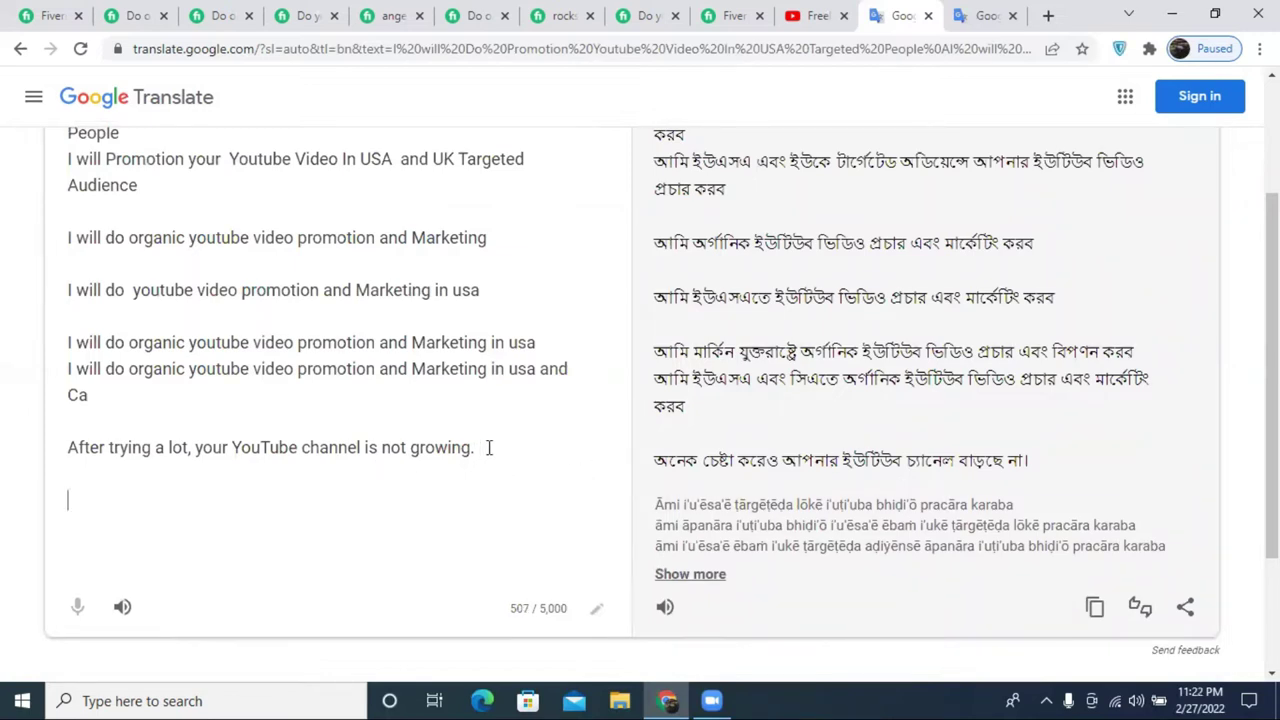
{"action": "type", "text": "Your Y"}
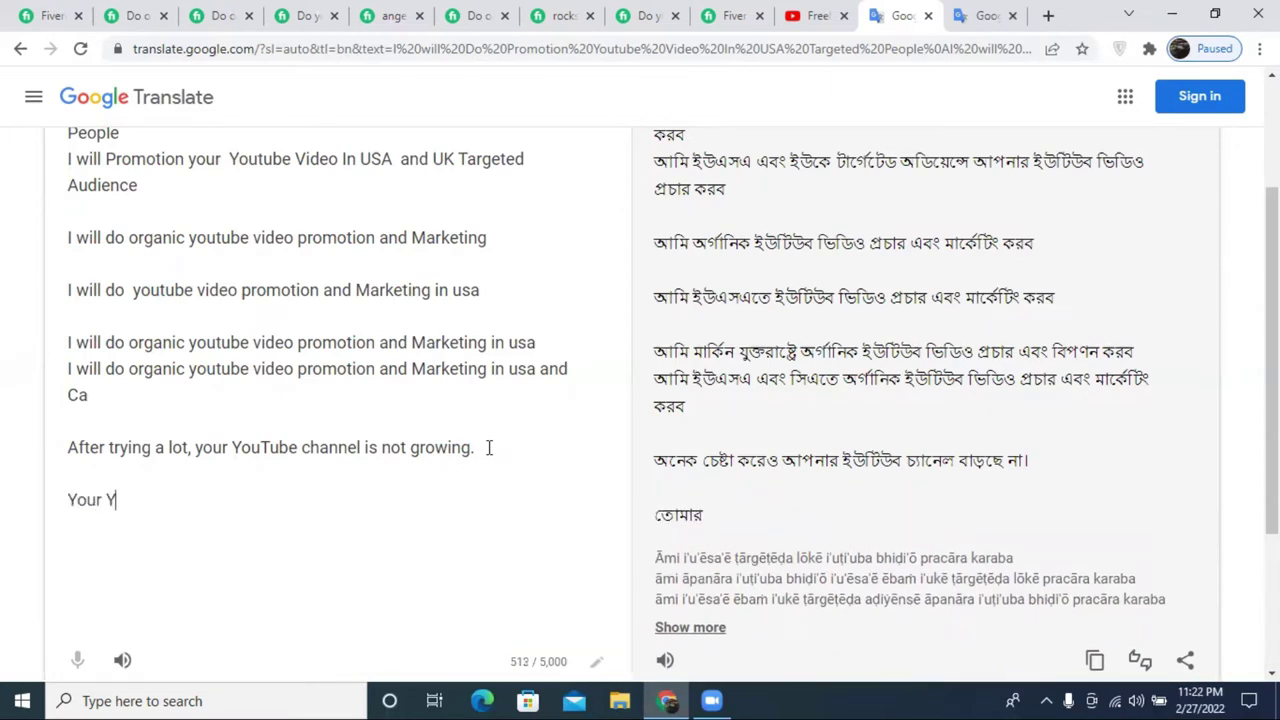
{"action": "type", "text": "outube "}
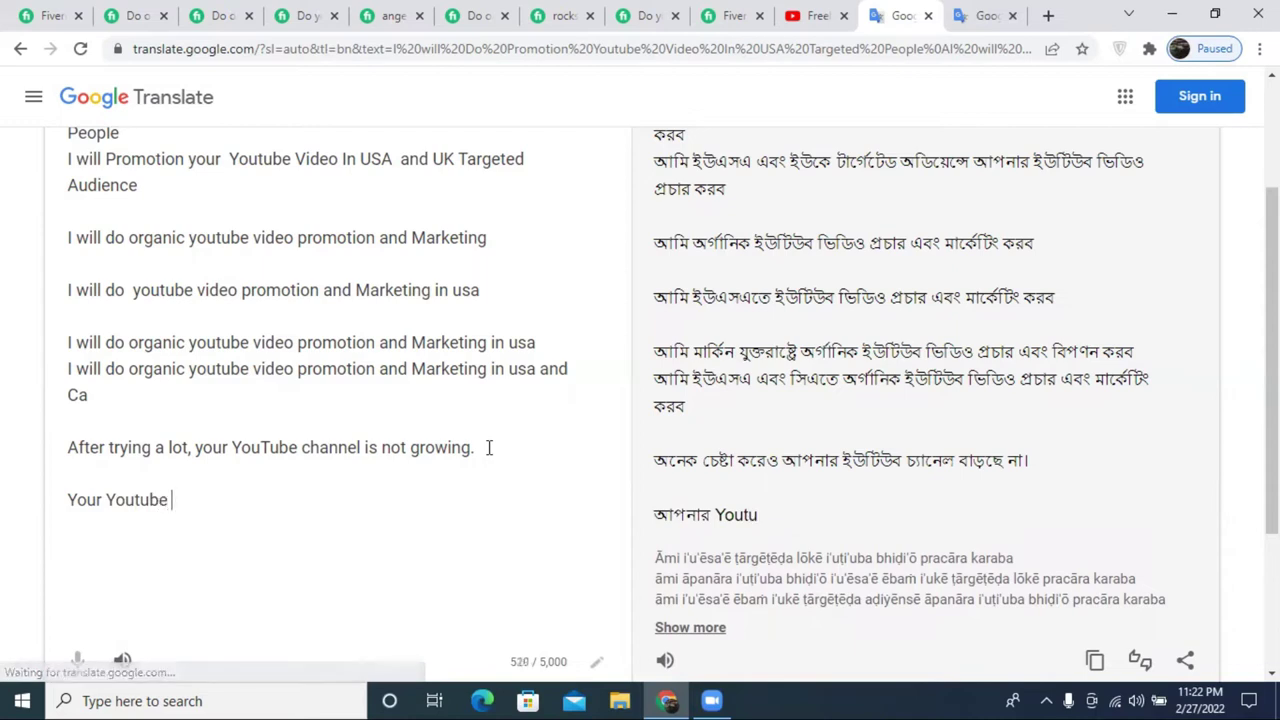
{"action": "type", "text": "Chan"}
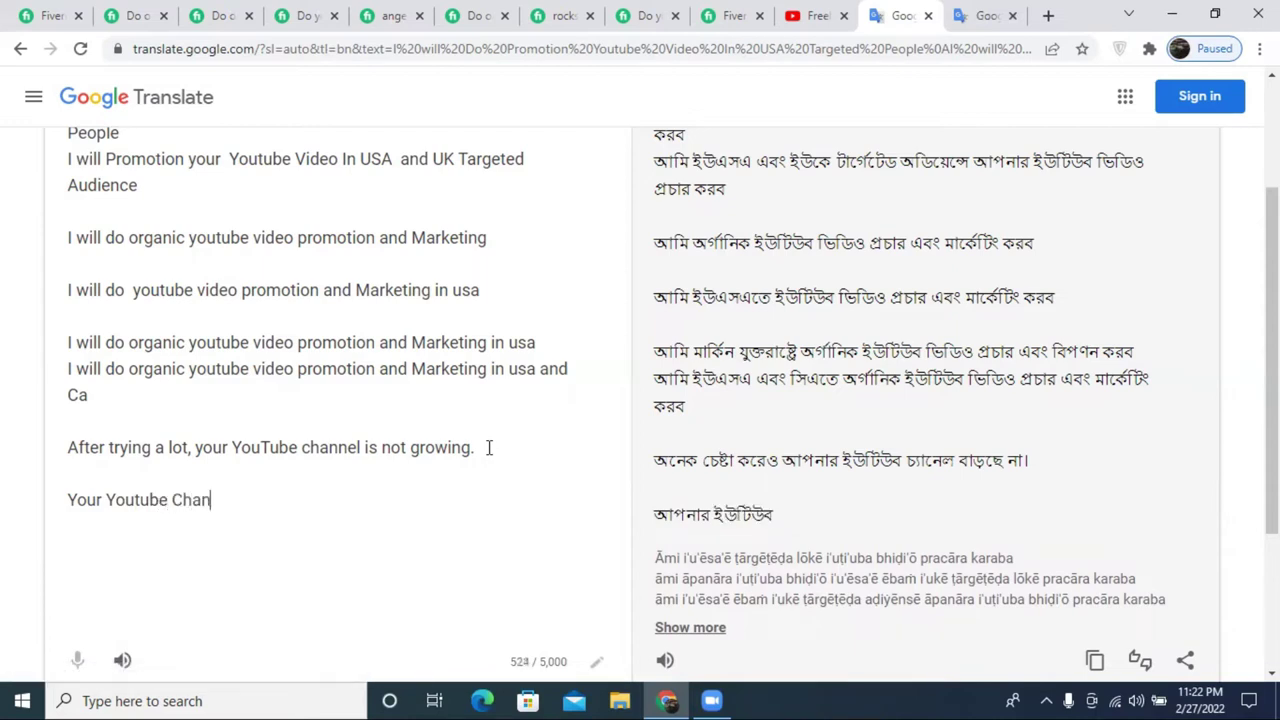
{"action": "type", "text": "nel is not gro"}
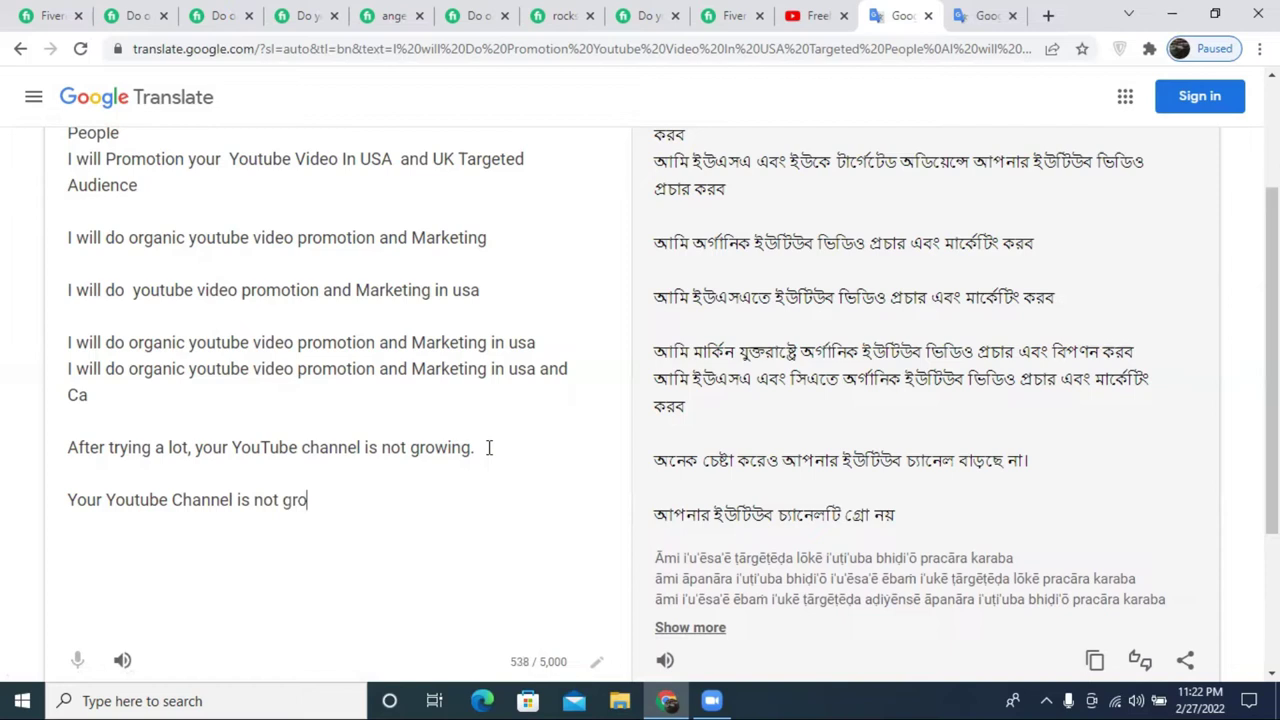
{"action": "type", "text": "wing"}
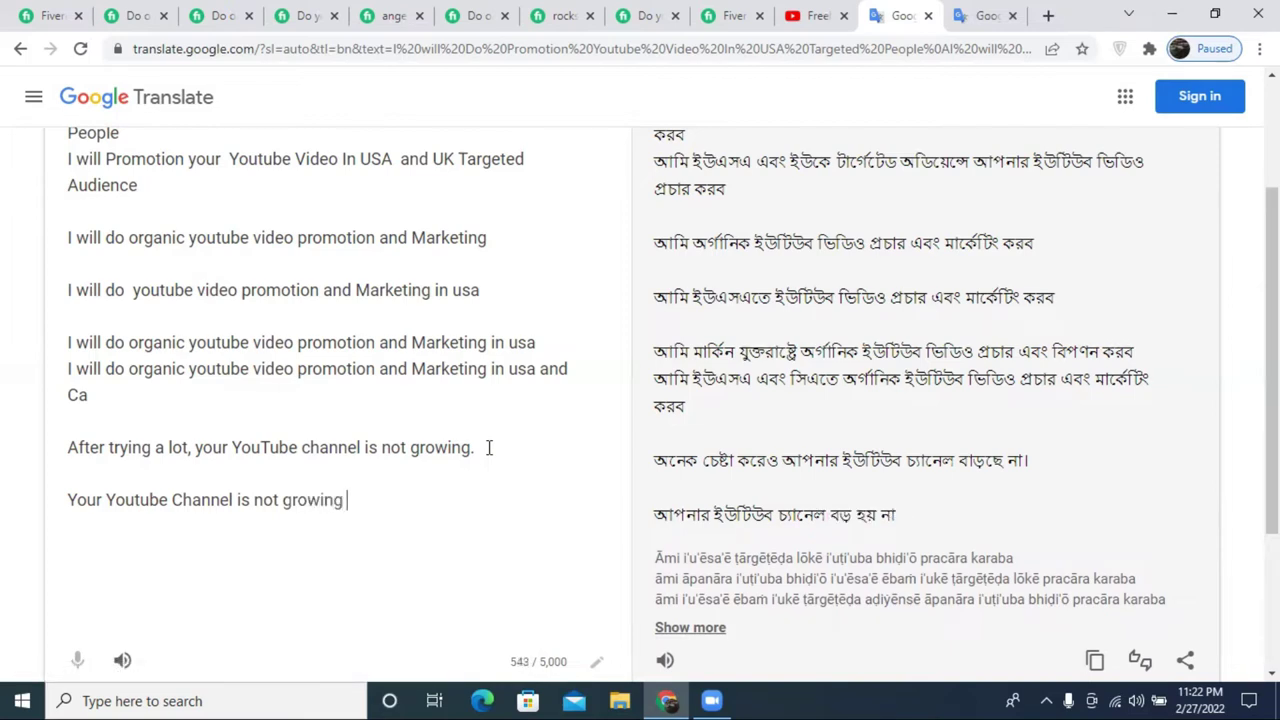
{"action": "type", "text": " ev"}
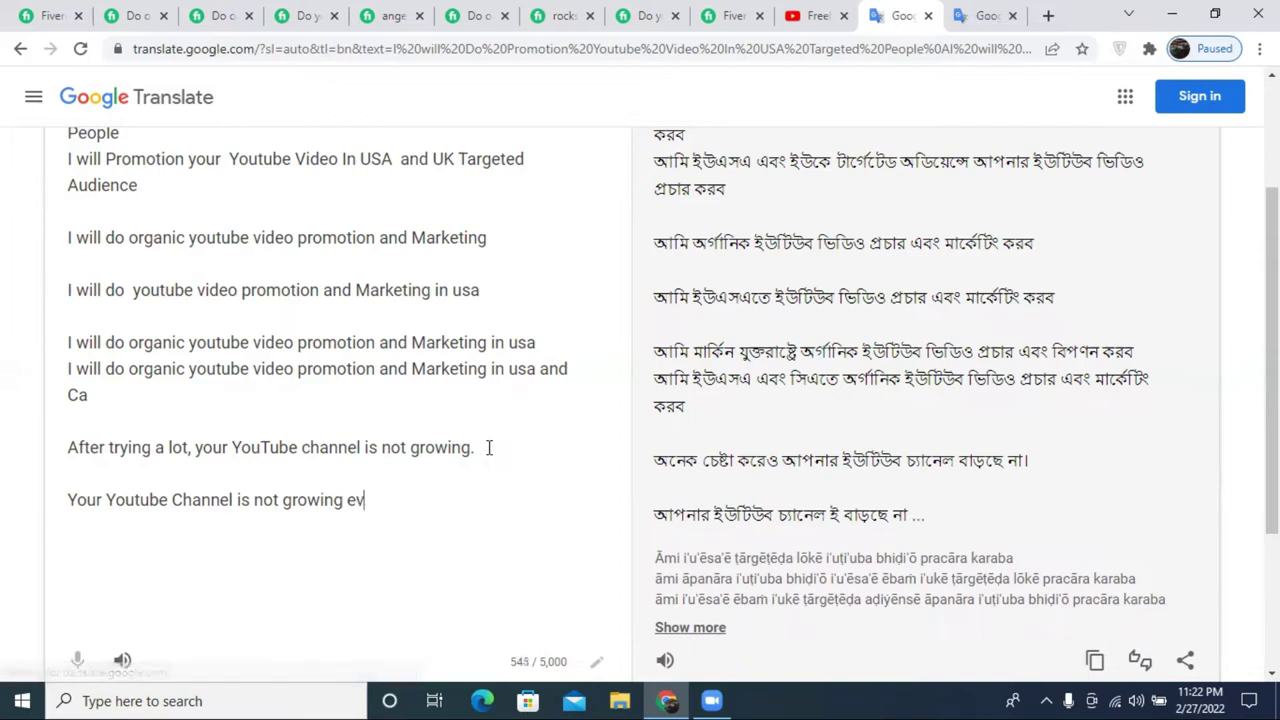
{"action": "type", "text": "en"}
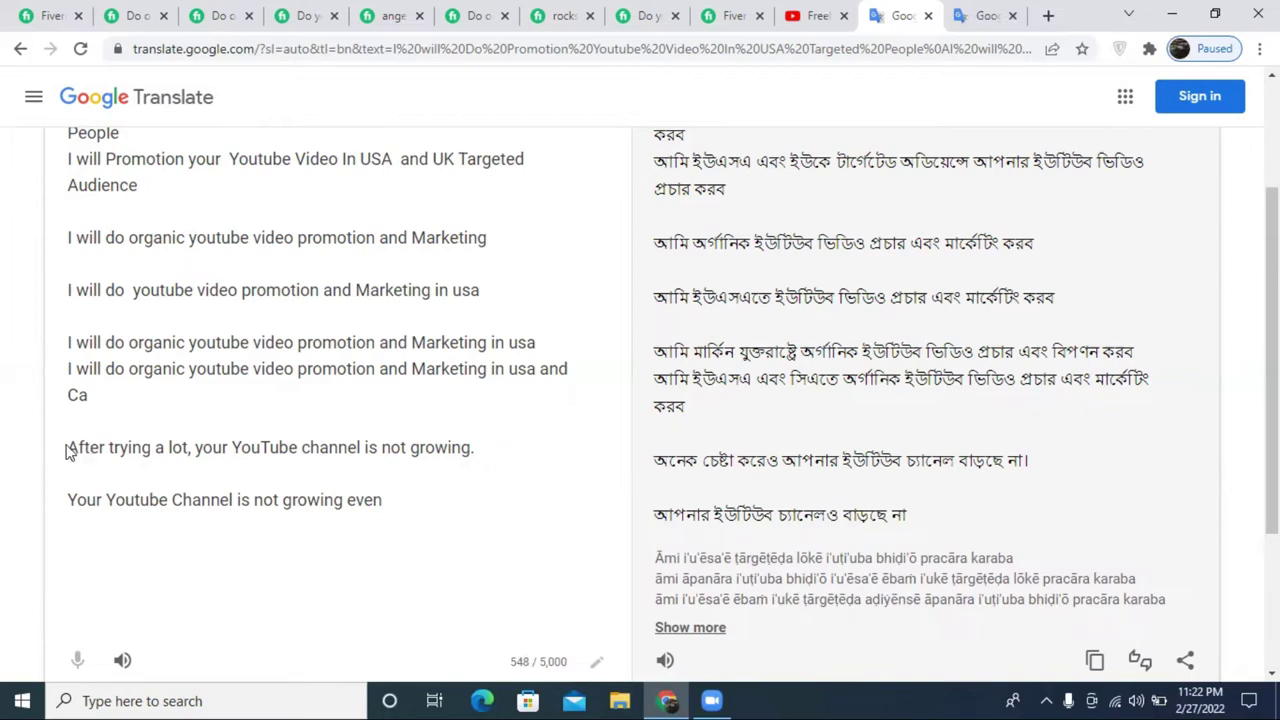
- Append "After trying a lot," copied from the sentence above to the new line, and delete the original sentence
{"action": "left_click_drag", "start_coordinate": [68, 447], "coordinate": [190, 452]}
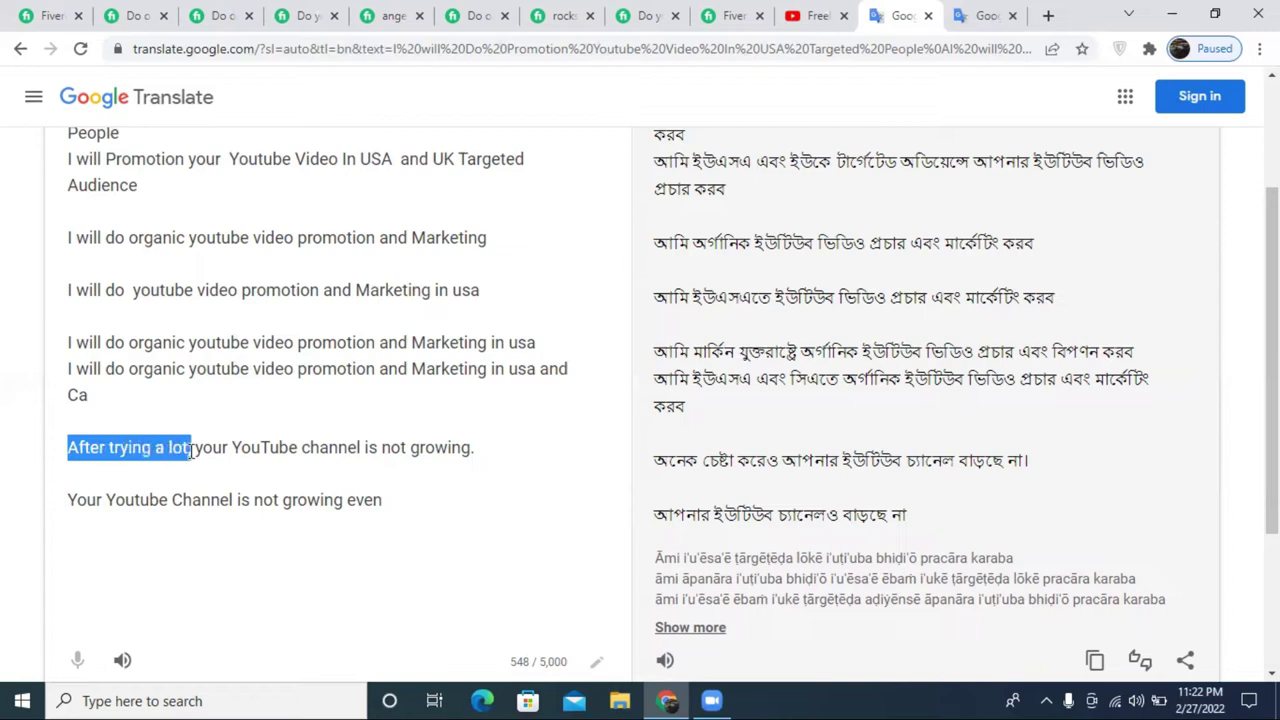
{"action": "left_click", "coordinate": [425, 508]}
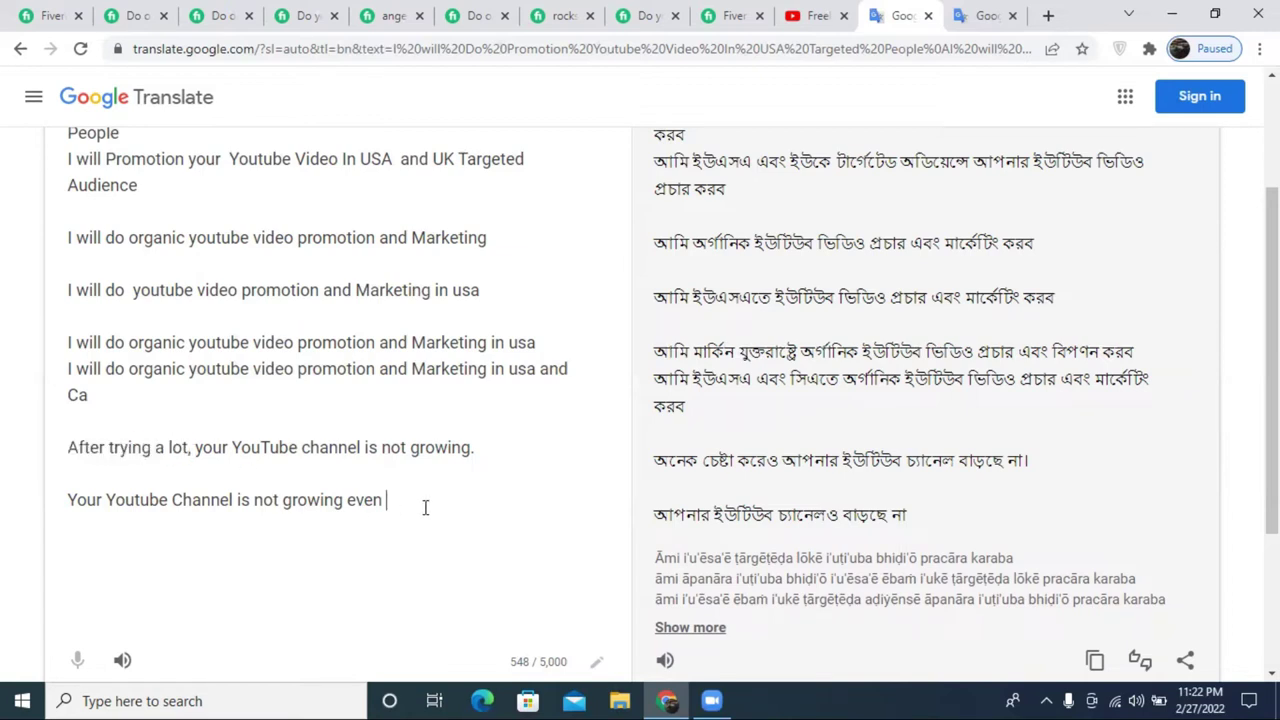
{"action": "key", "text": "ctrl+v"}
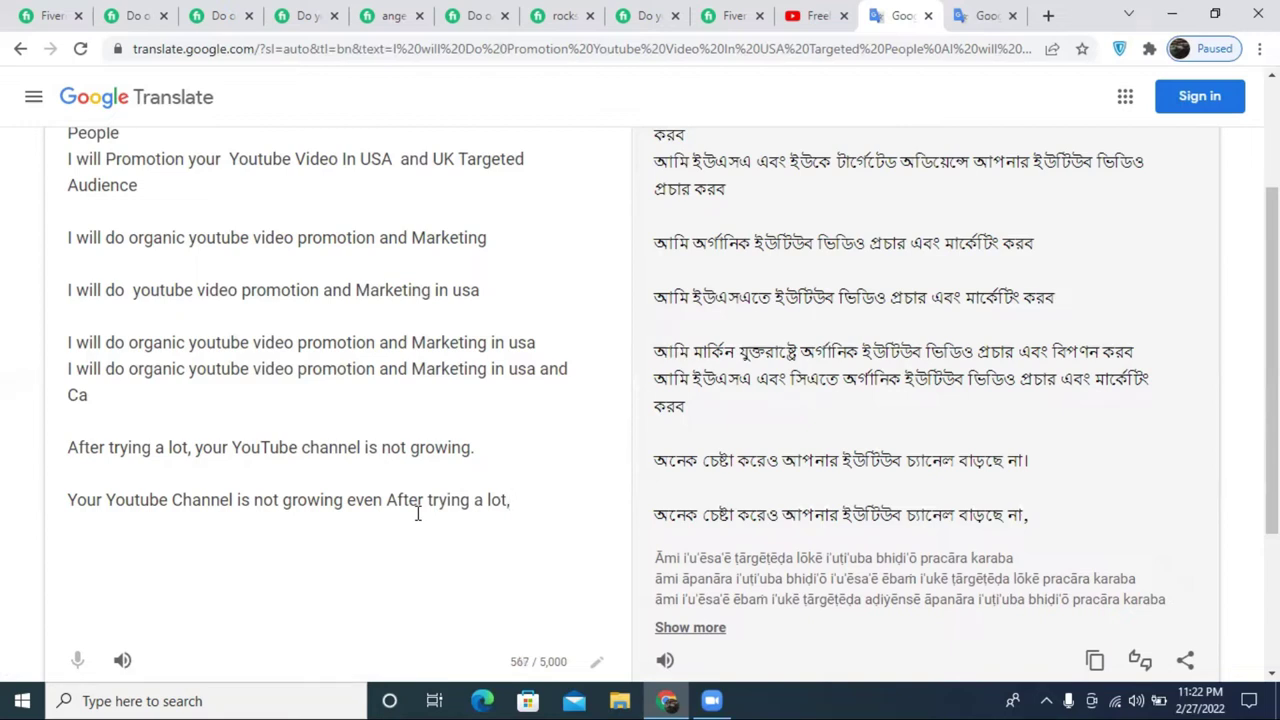
{"action": "double_click", "coordinate": [392, 447]}
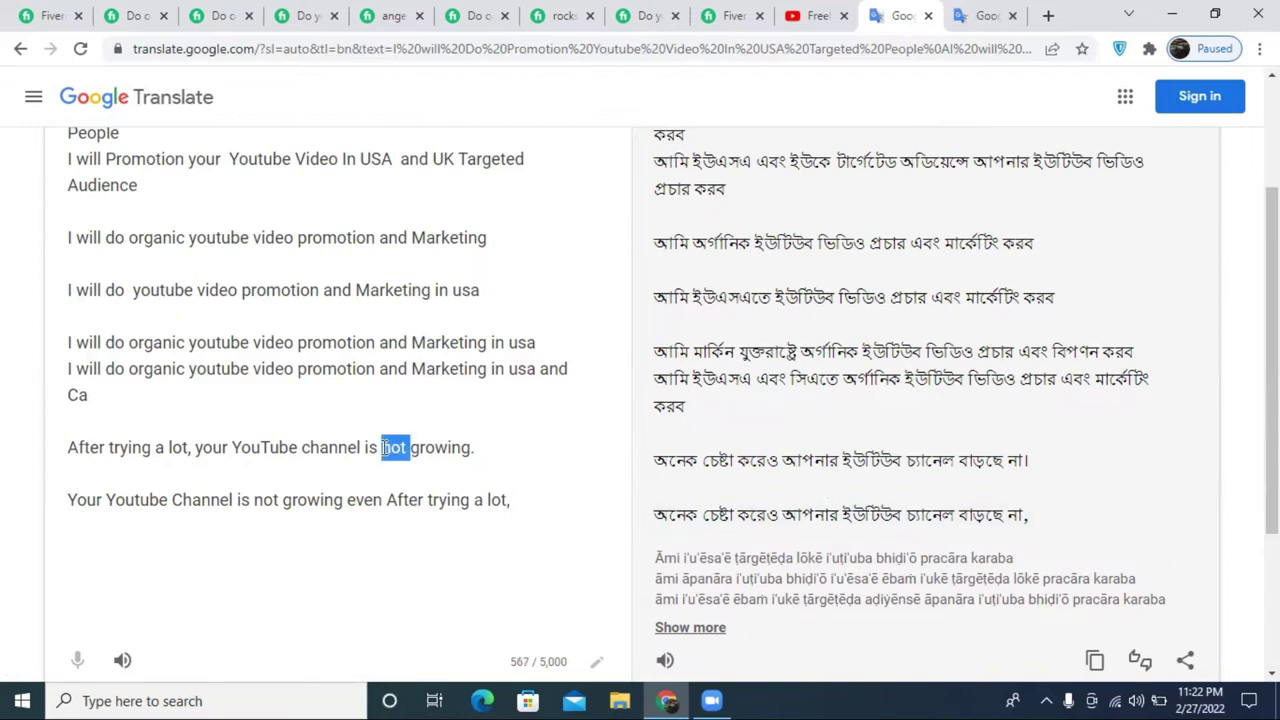
{"action": "triple_click", "coordinate": [387, 447]}
{"action": "key", "text": "BackSpace"}
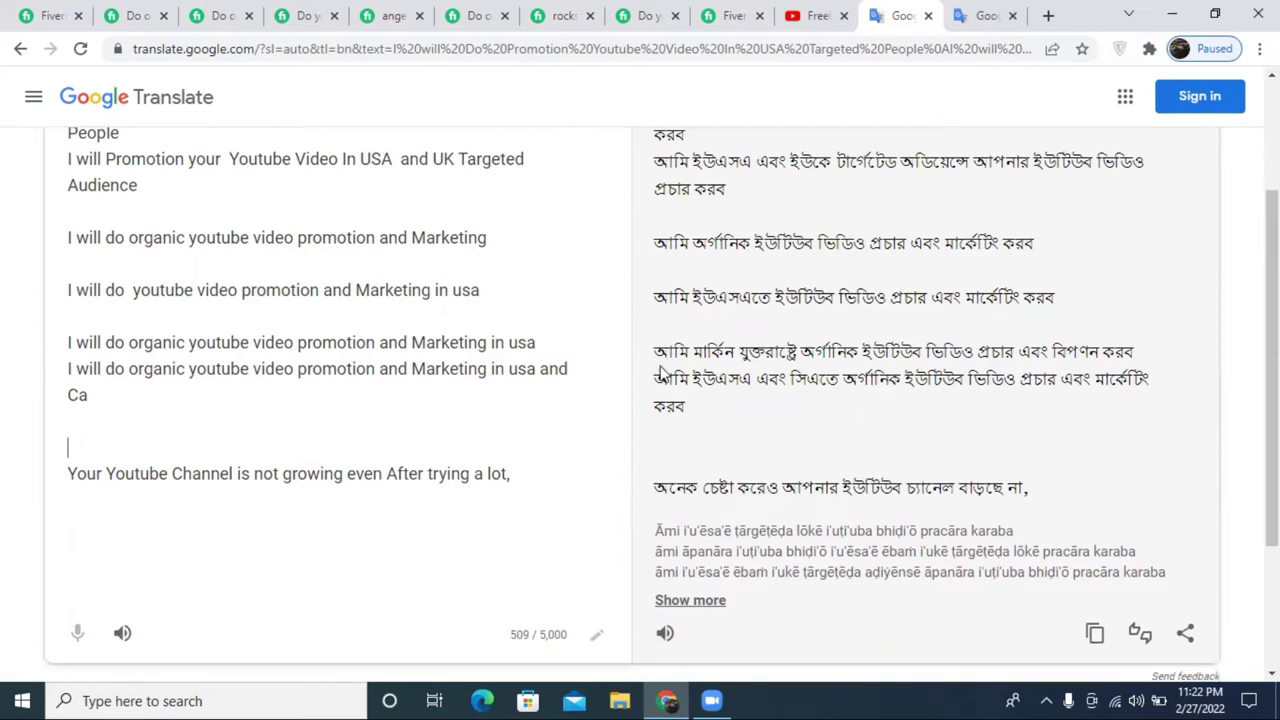
- In the empty Google Translate tab, set Bengali as source and dictate a sentence about the channel's audience, shares, likes and comments
{"action": "left_click", "coordinate": [992, 15]}
{"action": "left_click", "coordinate": [276, 226]}
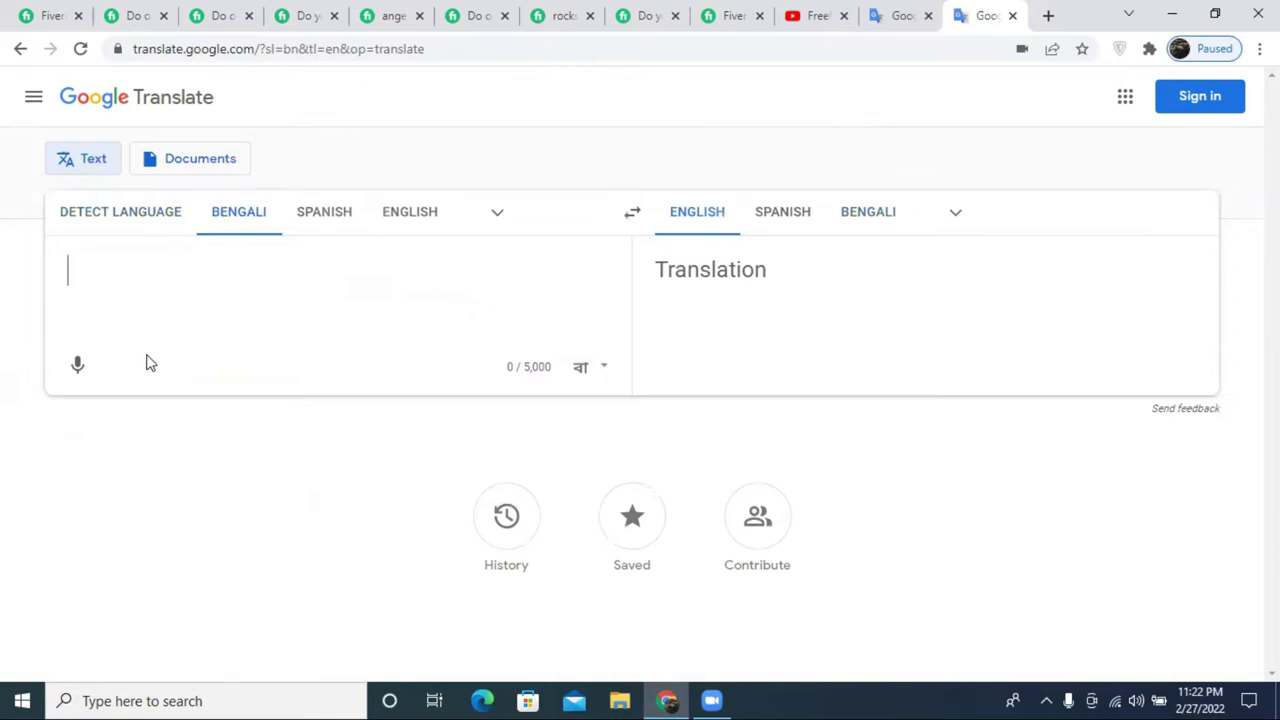
{"action": "left_click", "coordinate": [77, 366]}
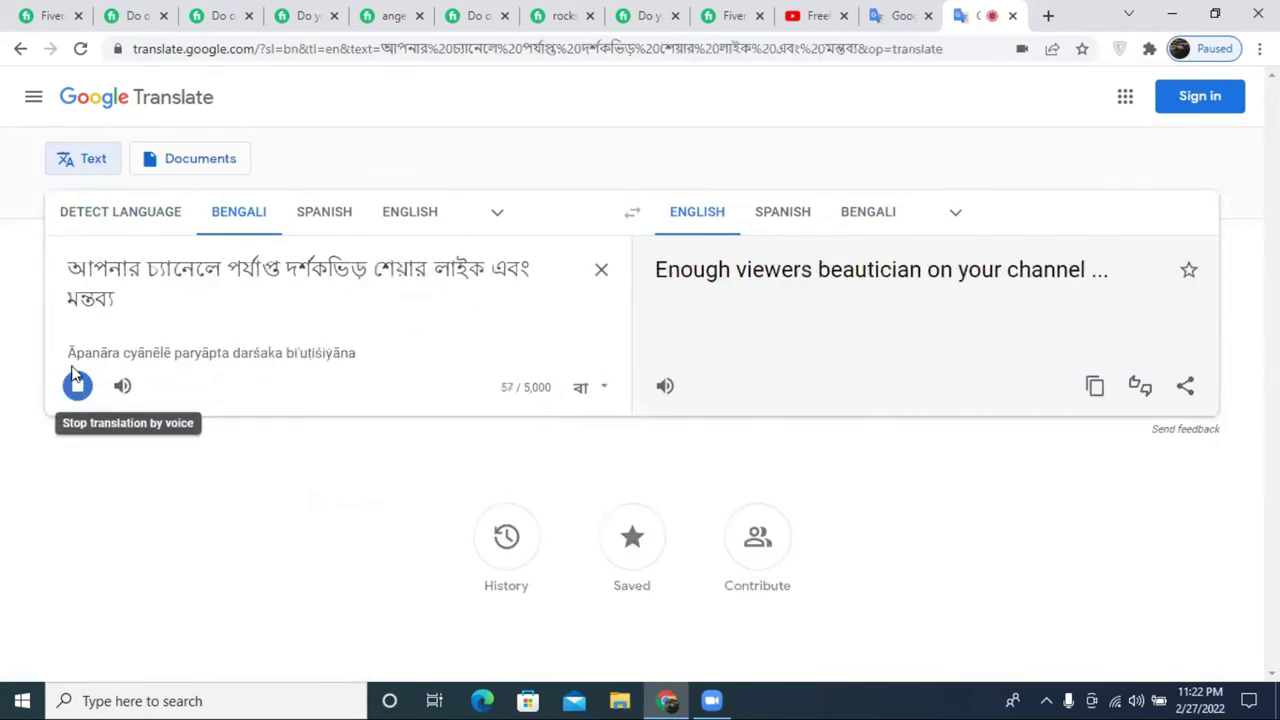
{"action": "left_click", "coordinate": [77, 434]}
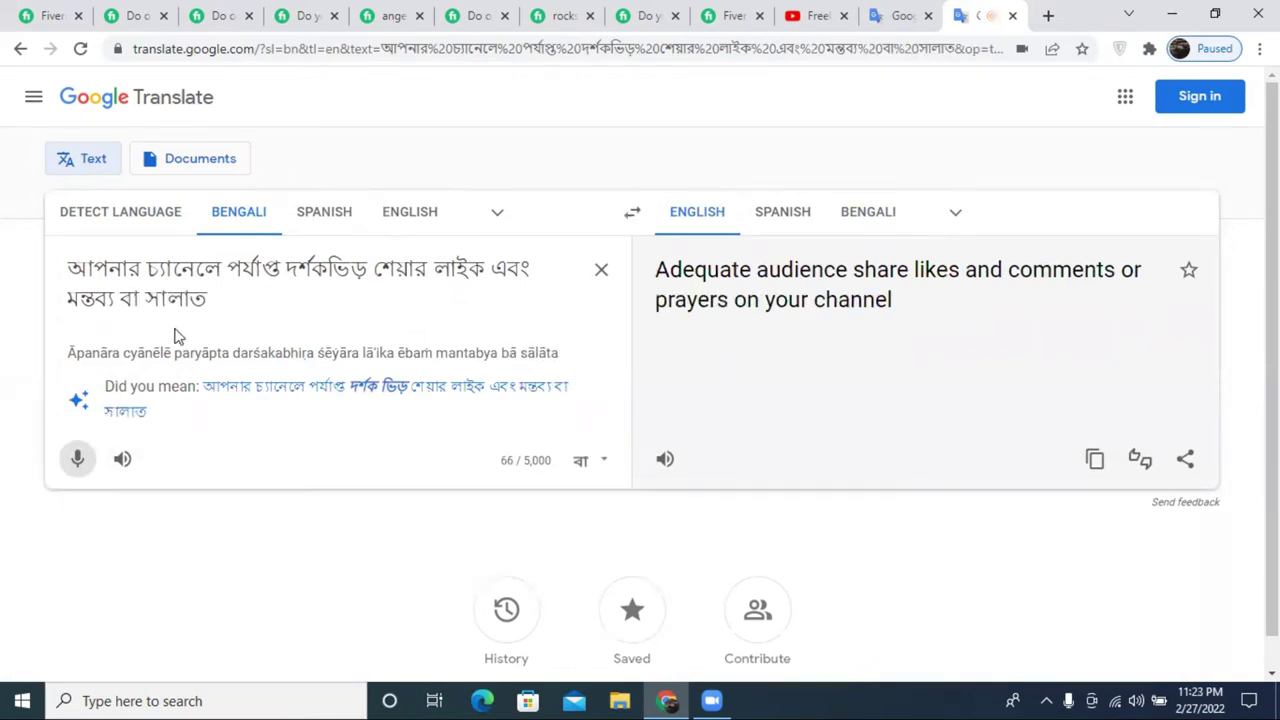
- Replace the final word "সালাত" with "বাড়ছে না" and accept the suggested spelling "দর্শক ভিড়"
{"action": "double_click", "coordinate": [207, 298]}
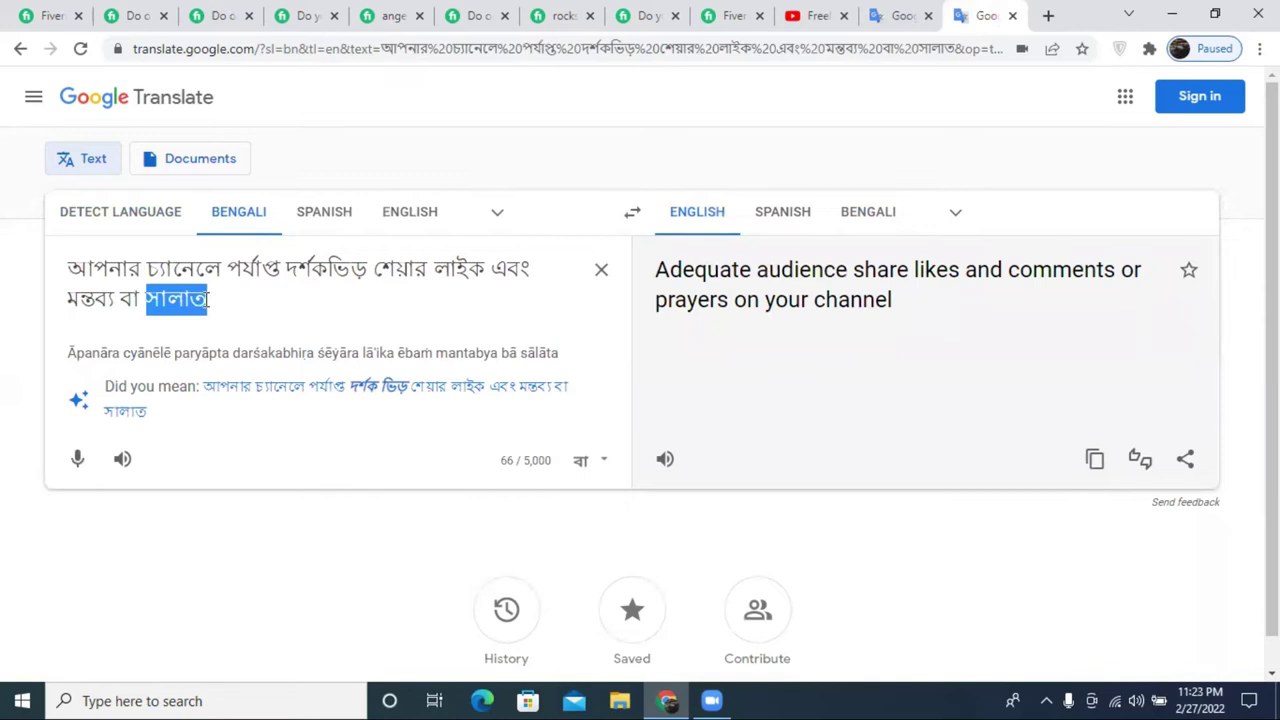
{"action": "type", "text": "barcho "}
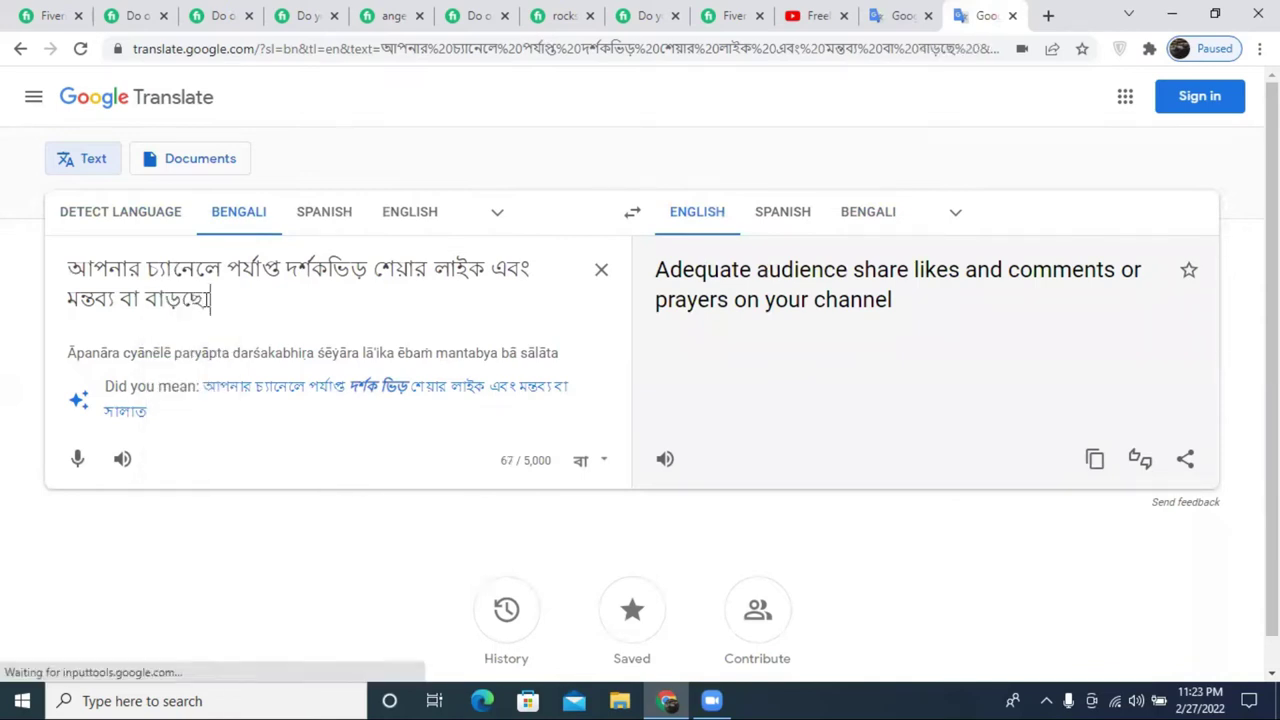
{"action": "type", "text": "na"}
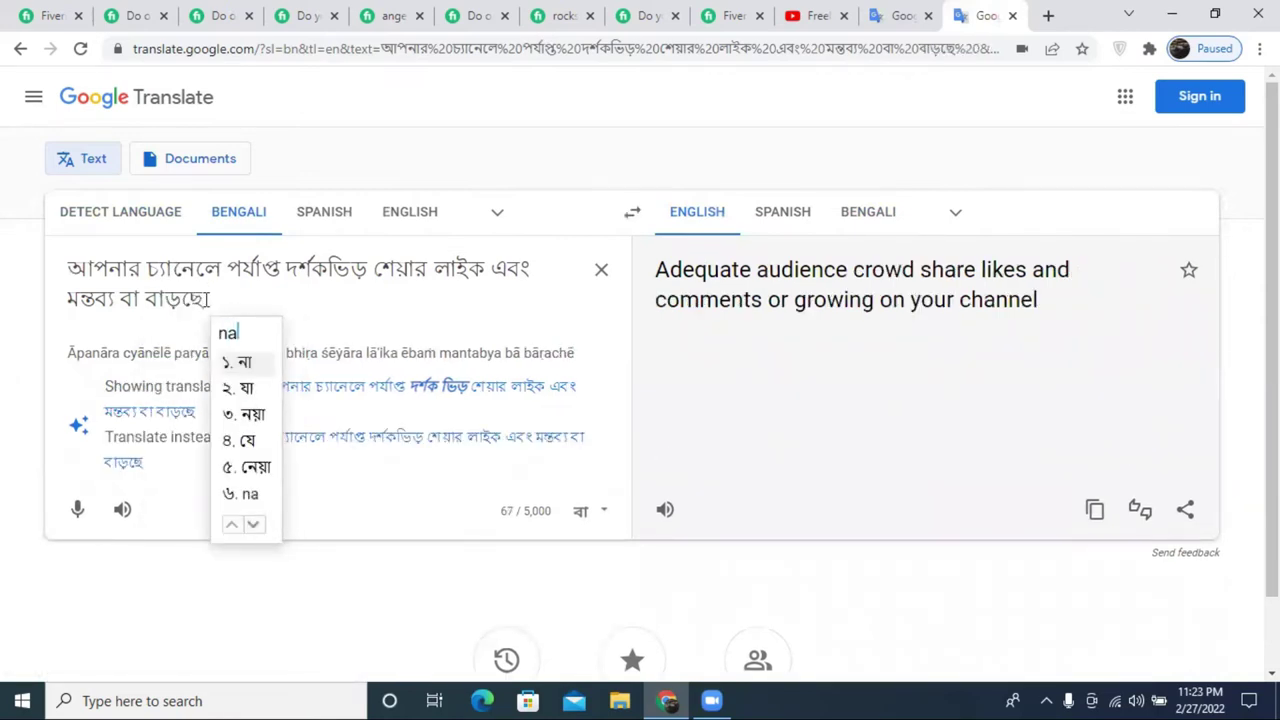
{"action": "left_click", "coordinate": [248, 366]}
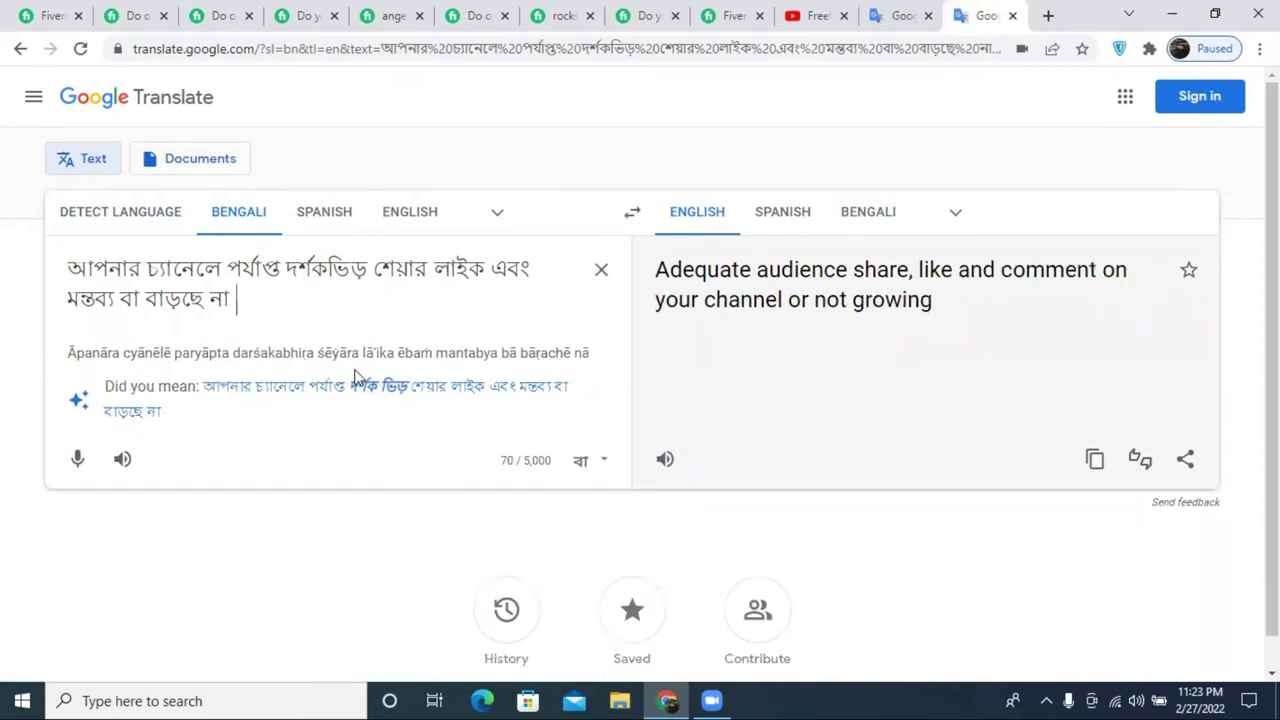
{"action": "left_click", "coordinate": [418, 394]}
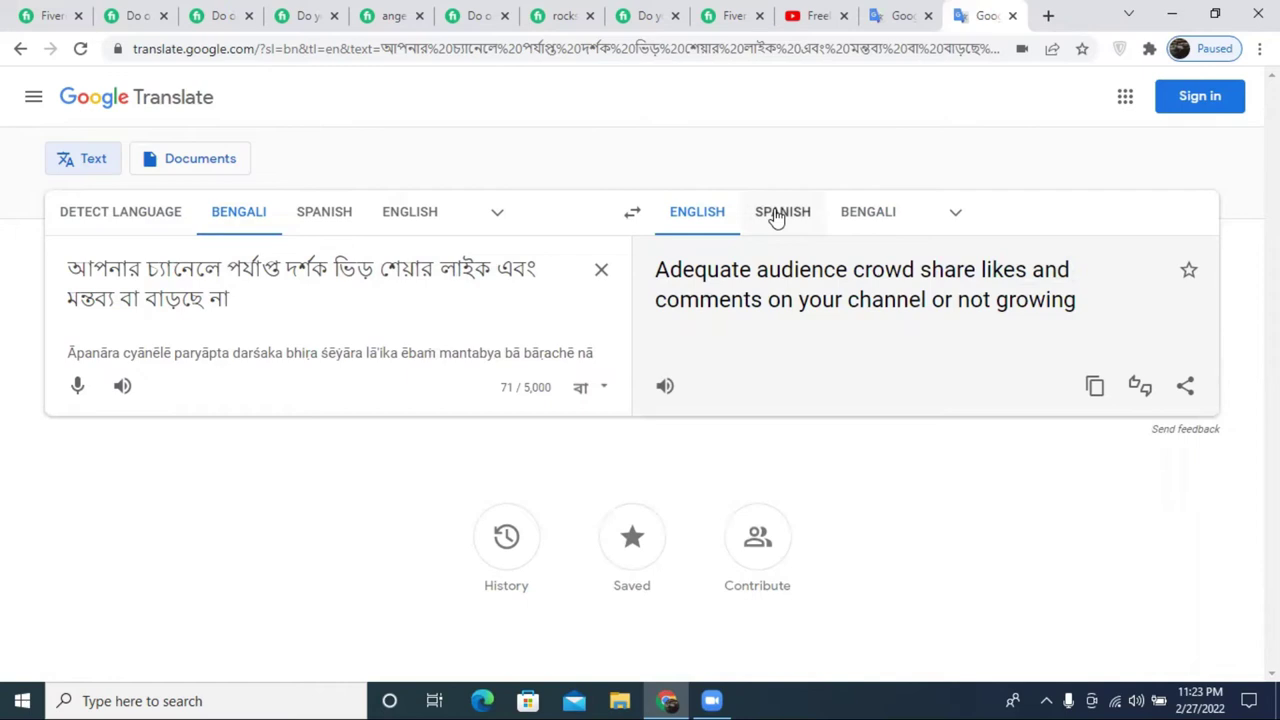
- Set the target language to Bengali
{"action": "left_click", "coordinate": [842, 215]}
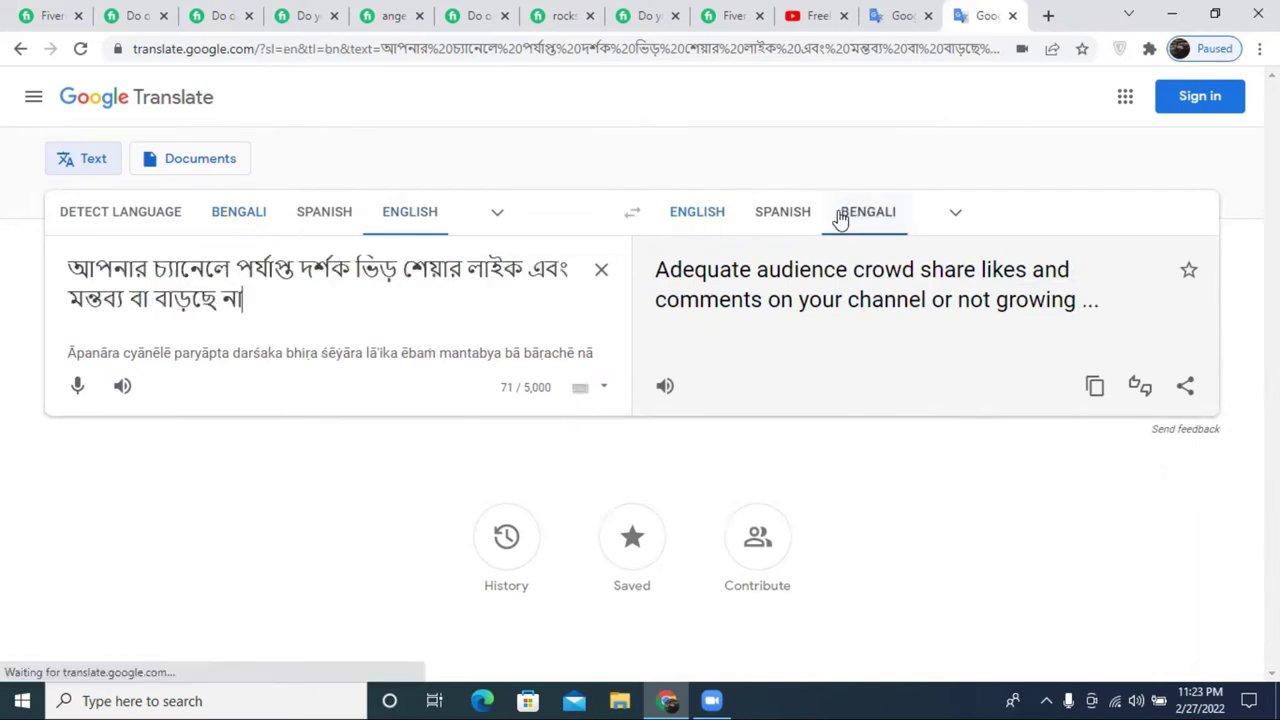
- Translate the Bengali sentence into English with automatic source detection, adding commas after দর্শক, ভিড় and শেয়ার
{"action": "left_click", "coordinate": [697, 215]}
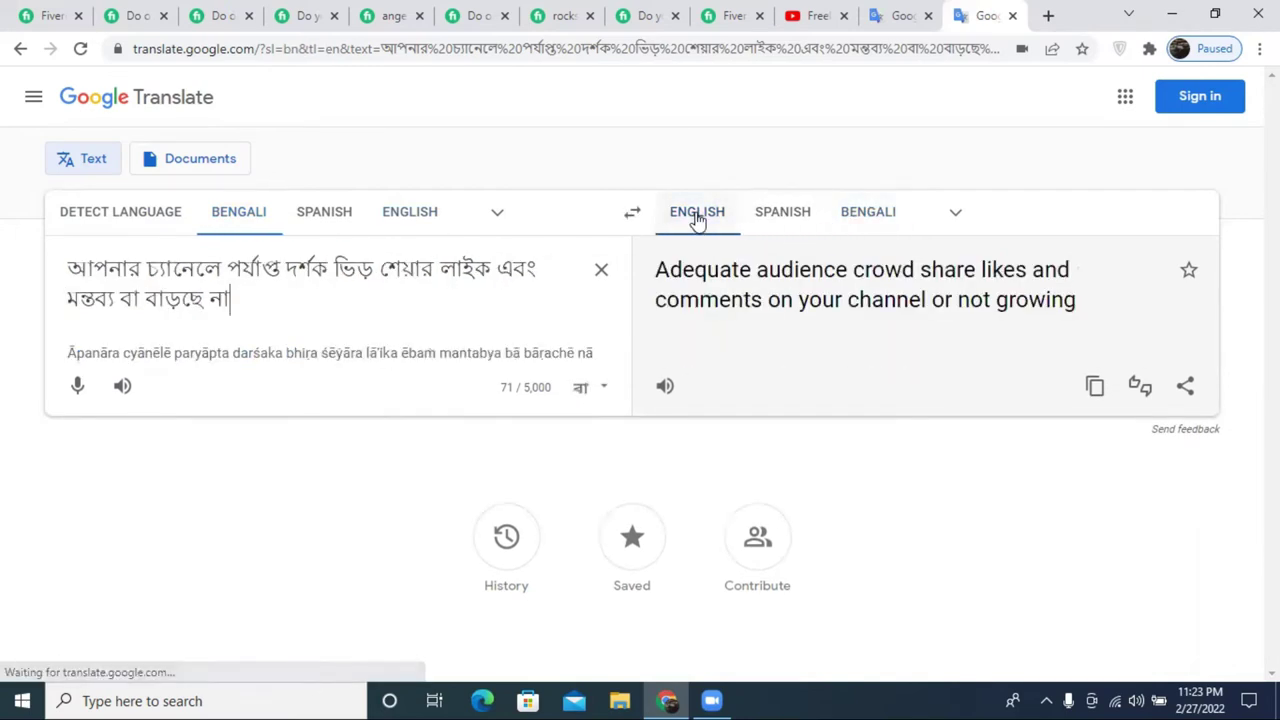
{"action": "left_click", "coordinate": [113, 214]}
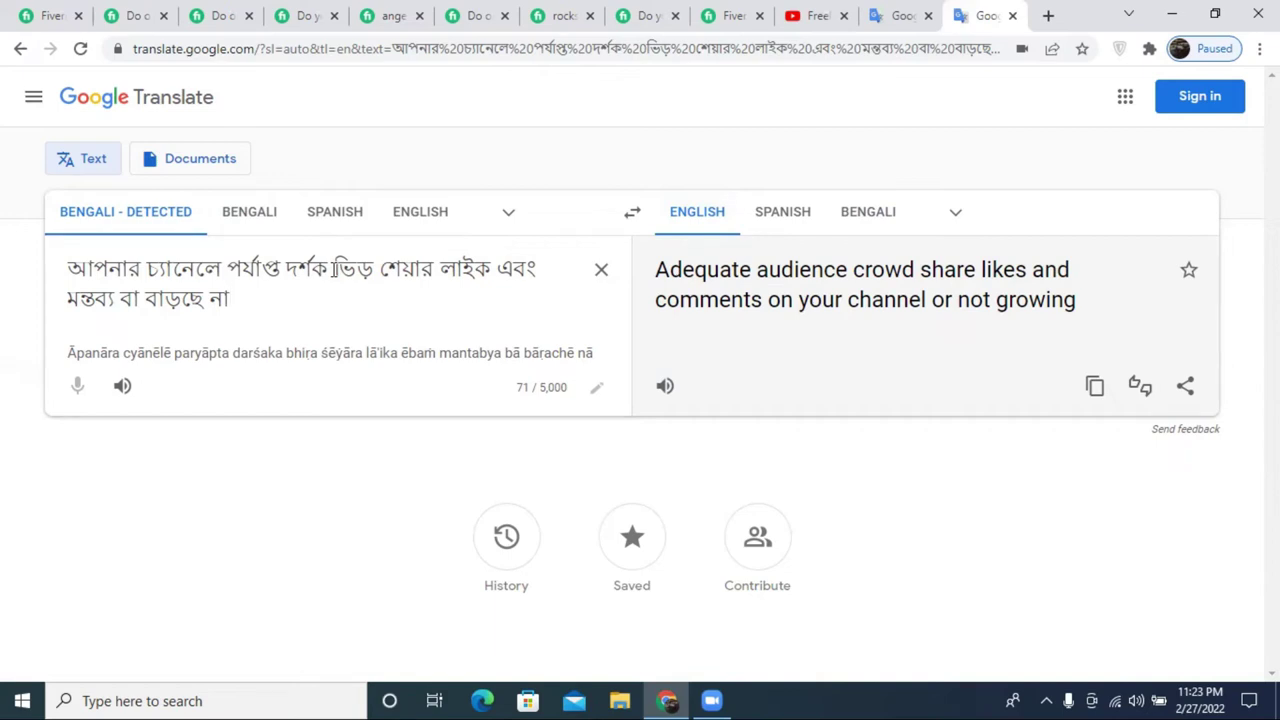
{"action": "left_click", "coordinate": [325, 270]}
{"action": "type", "text": ","}
{"action": "left_click", "coordinate": [386, 270]}
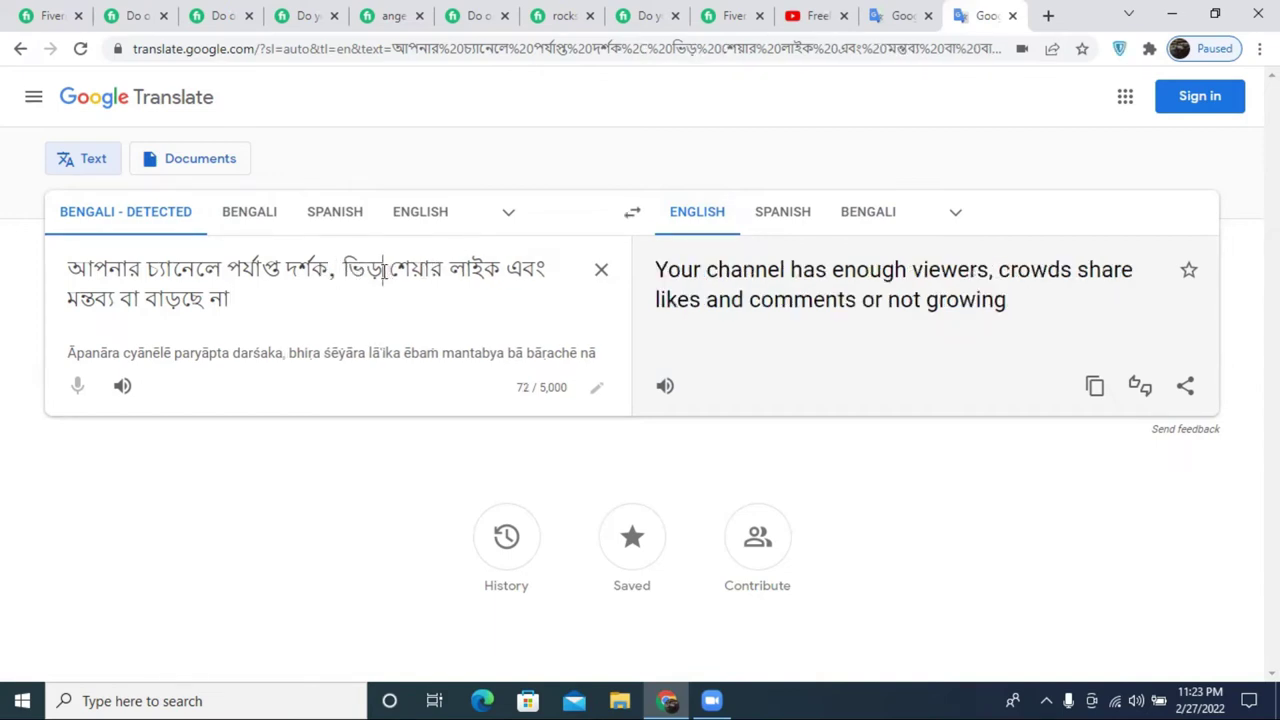
{"action": "type", "text": ","}
{"action": "left_click", "coordinate": [454, 270]}
{"action": "type", "text": ","}
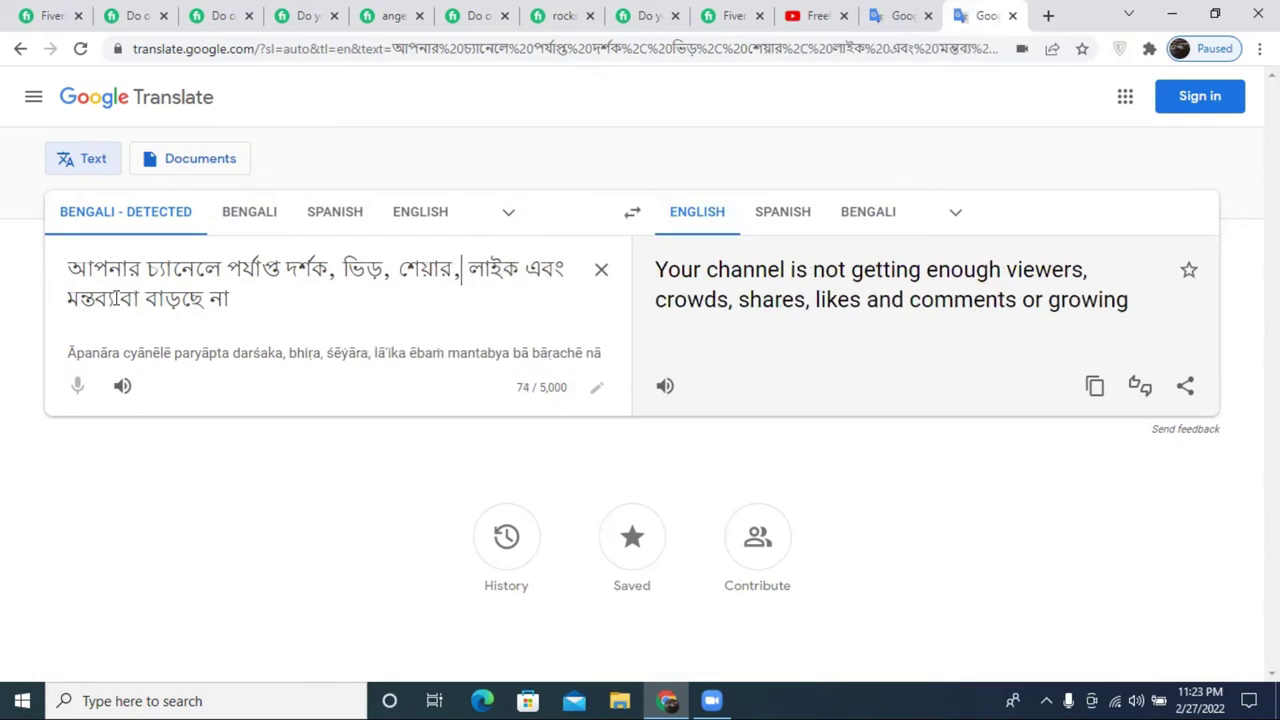
- Replace the Bengali source text with its English translation, accept the suggested "views" correction, and set the target language to Bengali
{"action": "double_click", "coordinate": [366, 270]}
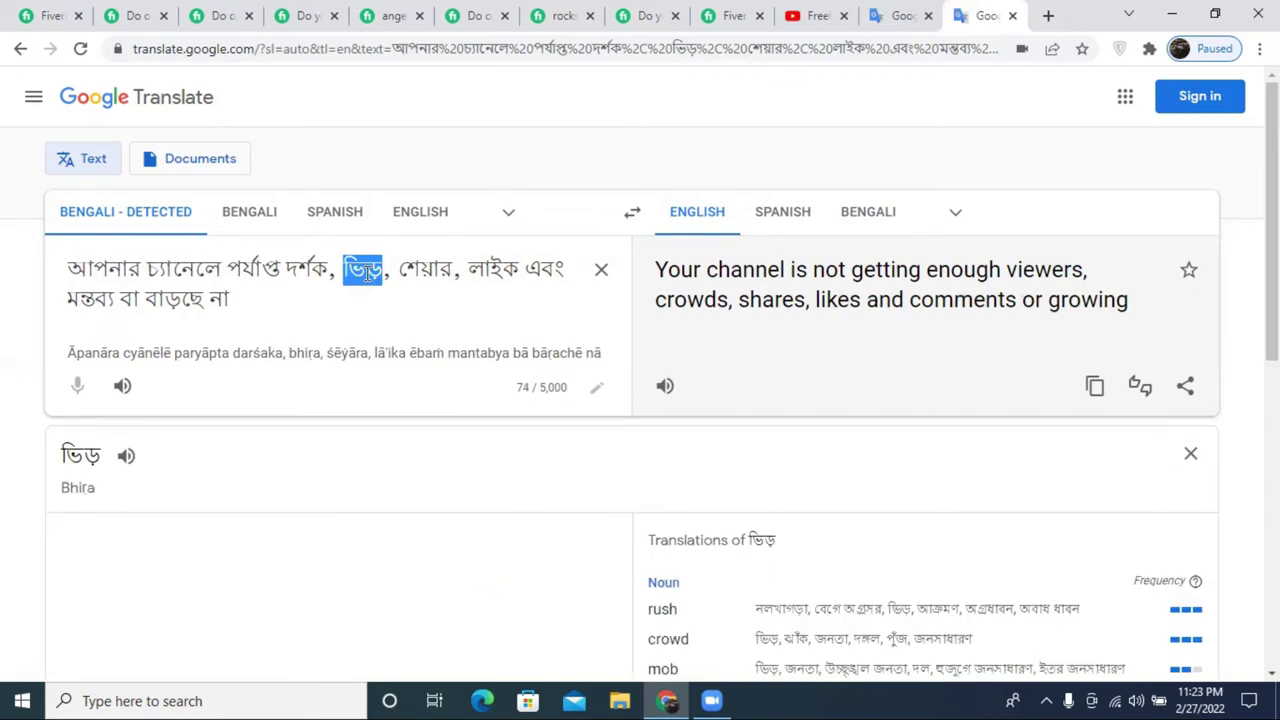
{"action": "left_click", "coordinate": [1095, 388]}
{"action": "left_click", "coordinate": [616, 280]}
{"action": "key", "text": "ctrl+v"}
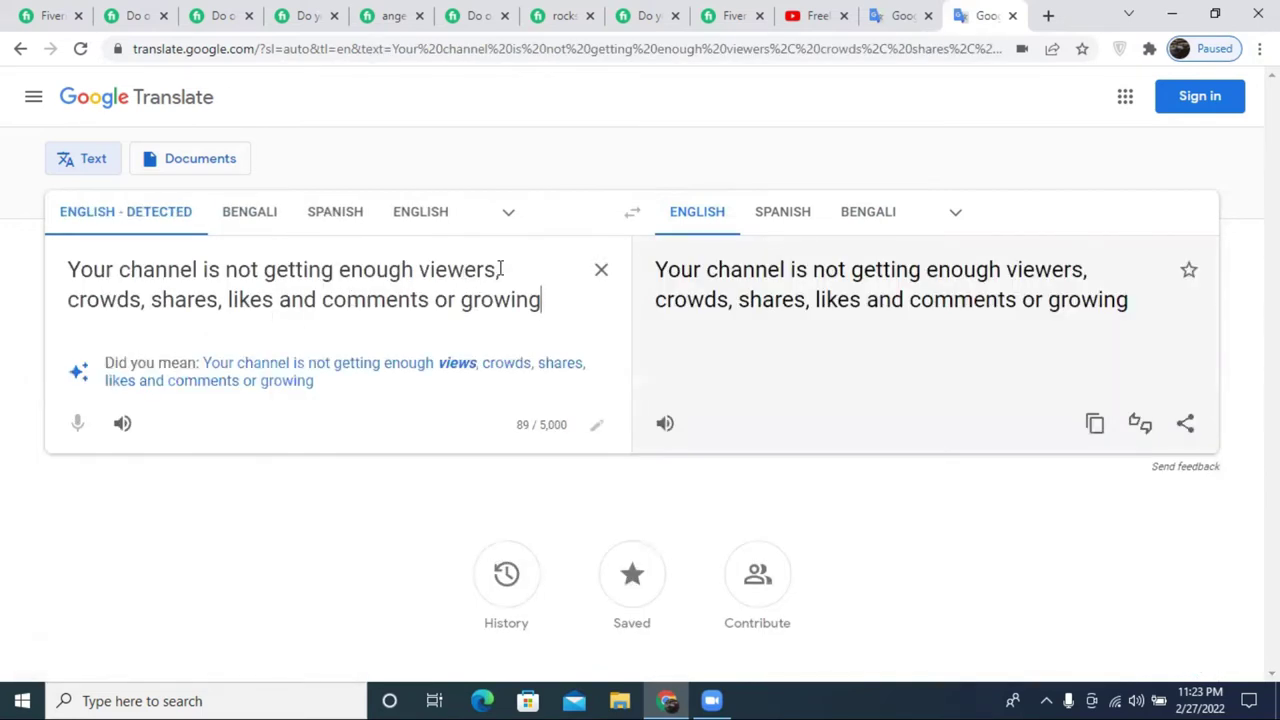
{"action": "left_click", "coordinate": [457, 368]}
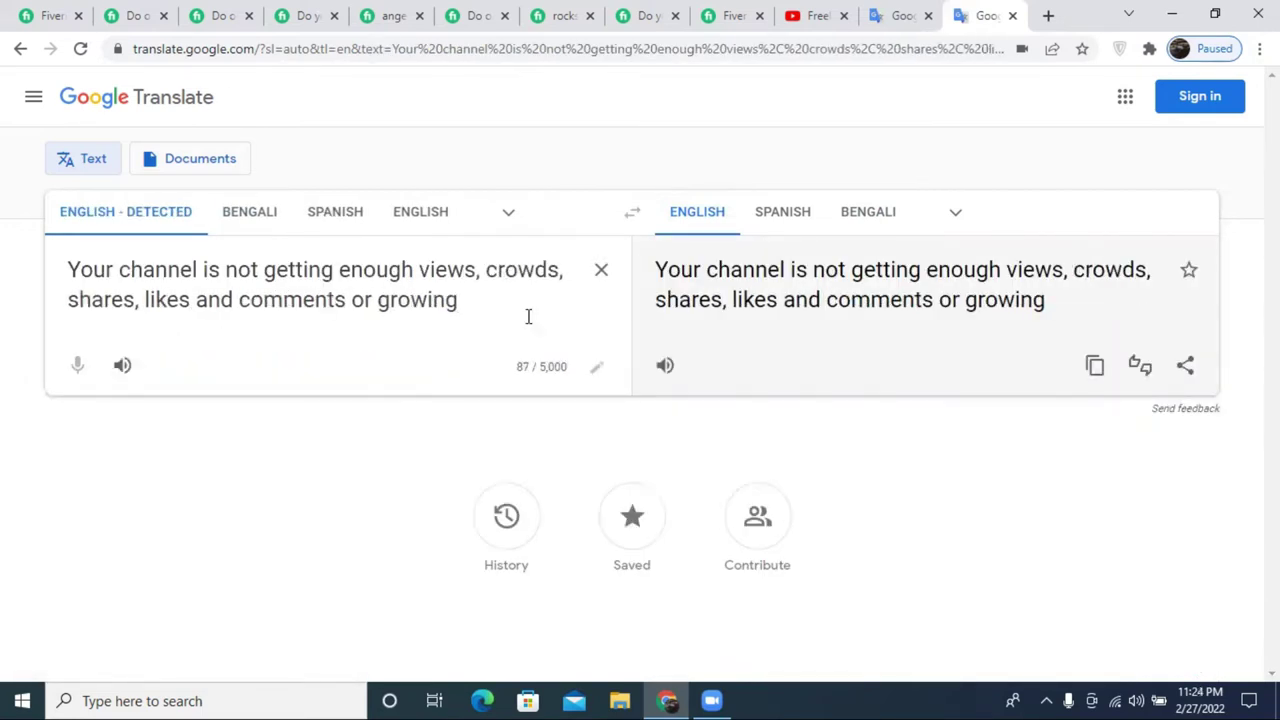
{"action": "left_click", "coordinate": [866, 211]}
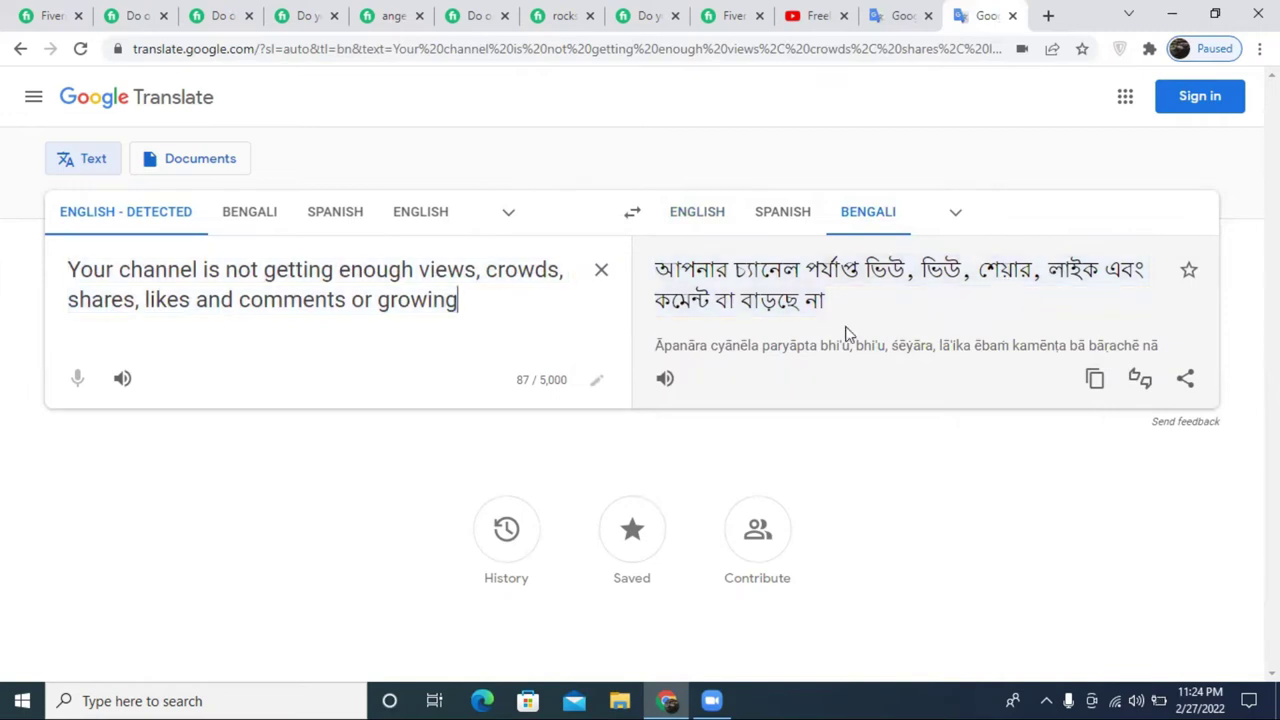
- Copy the corrected English sentence and append it after "After trying a lot," in the other Google Translate draft
{"action": "triple_click", "coordinate": [310, 268]}
{"action": "left_click", "coordinate": [910, 15]}
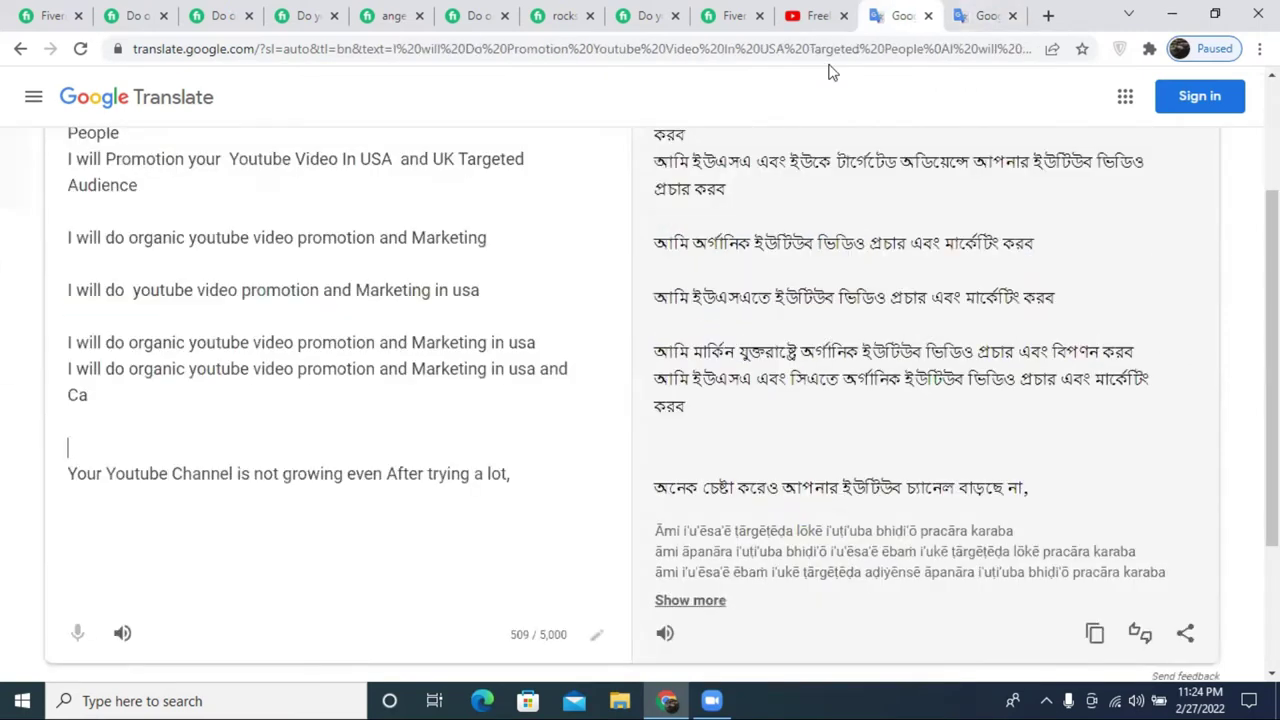
{"action": "left_click", "coordinate": [539, 473]}
{"action": "key", "text": "ctrl+v"}
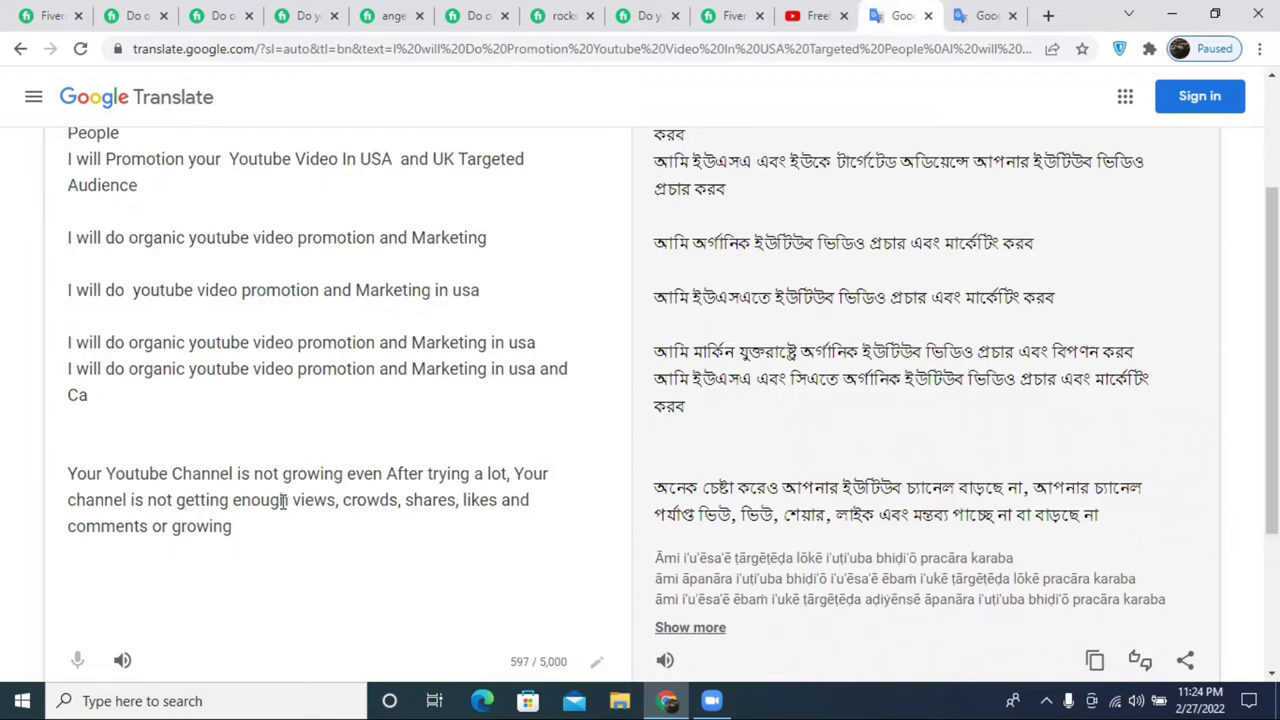
- Edit the appended sentence, replacing "getting" with "Growing" and deleting "crowds," and "or growing"
{"action": "left_click_drag", "start_coordinate": [229, 500], "coordinate": [177, 504]}
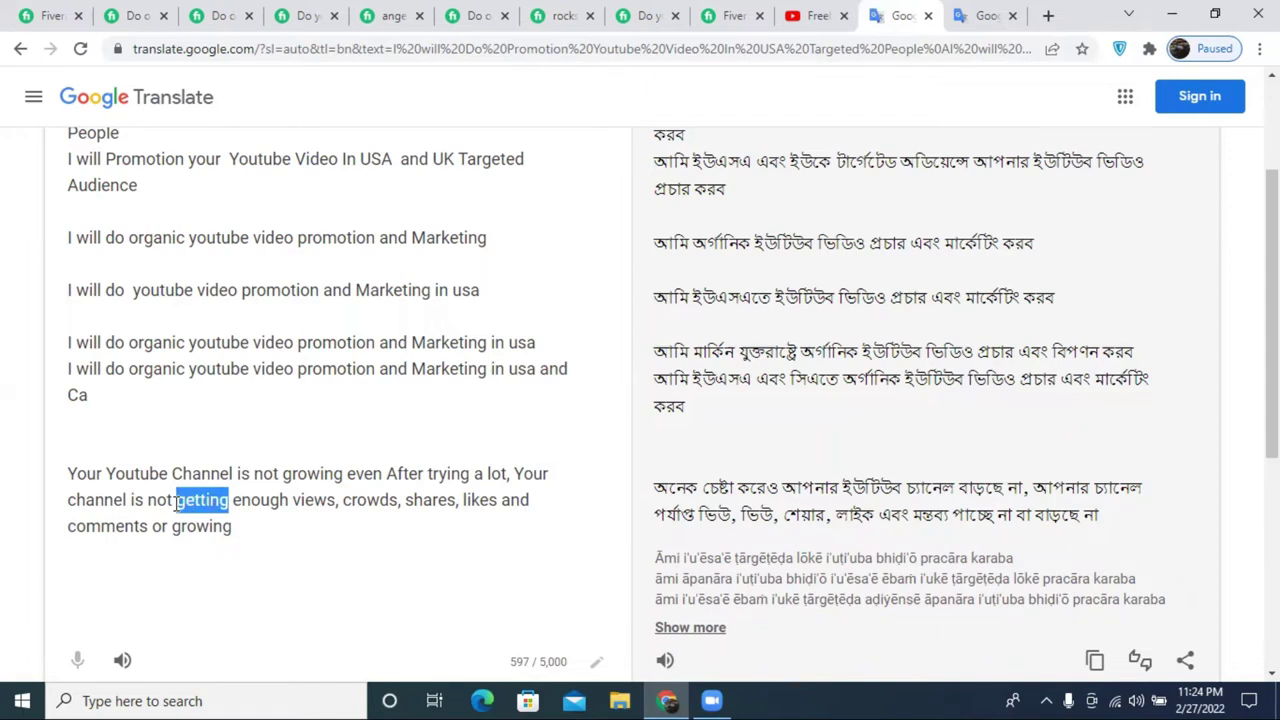
{"action": "type", "text": "Growing"}
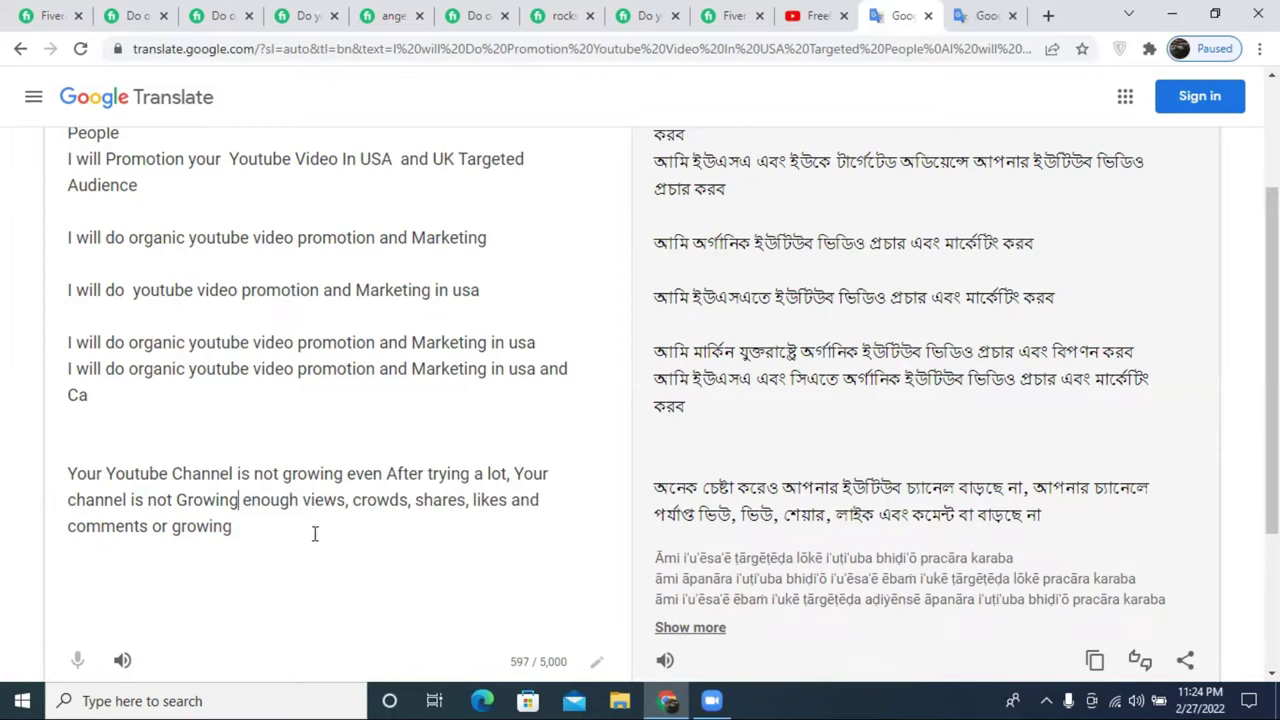
{"action": "double_click", "coordinate": [370, 507]}
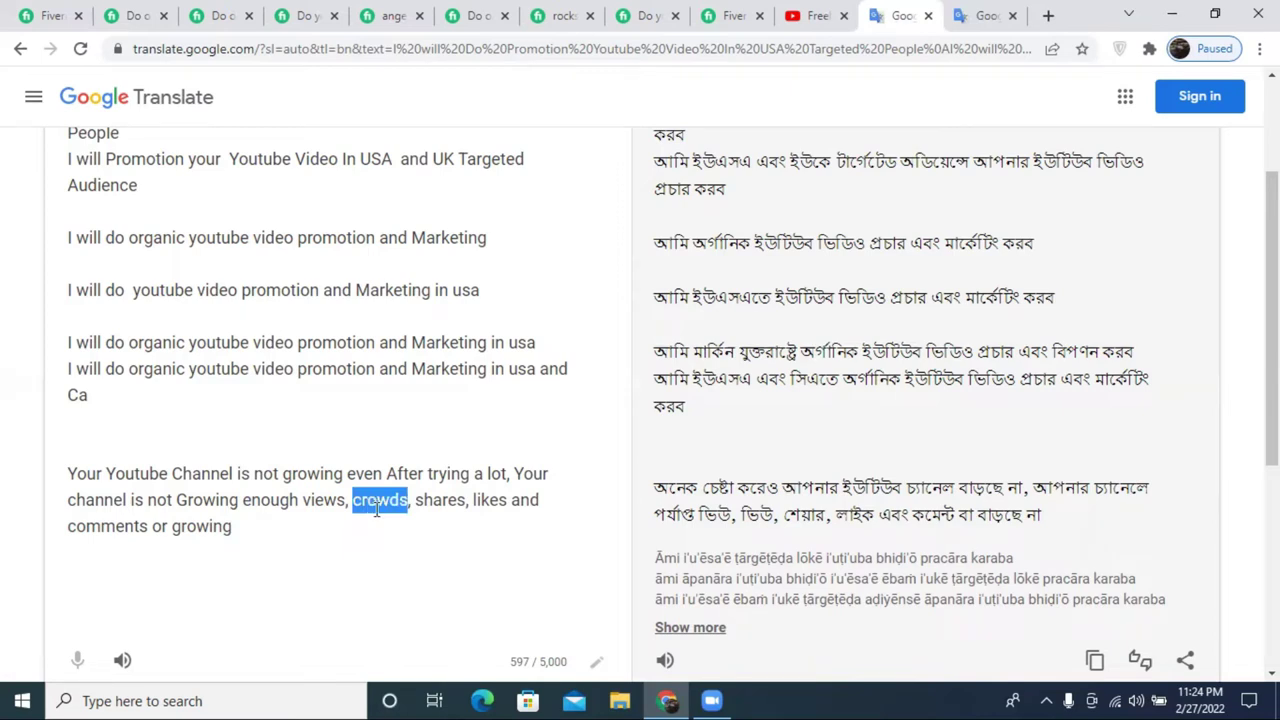
{"action": "key", "text": "BackSpace"}
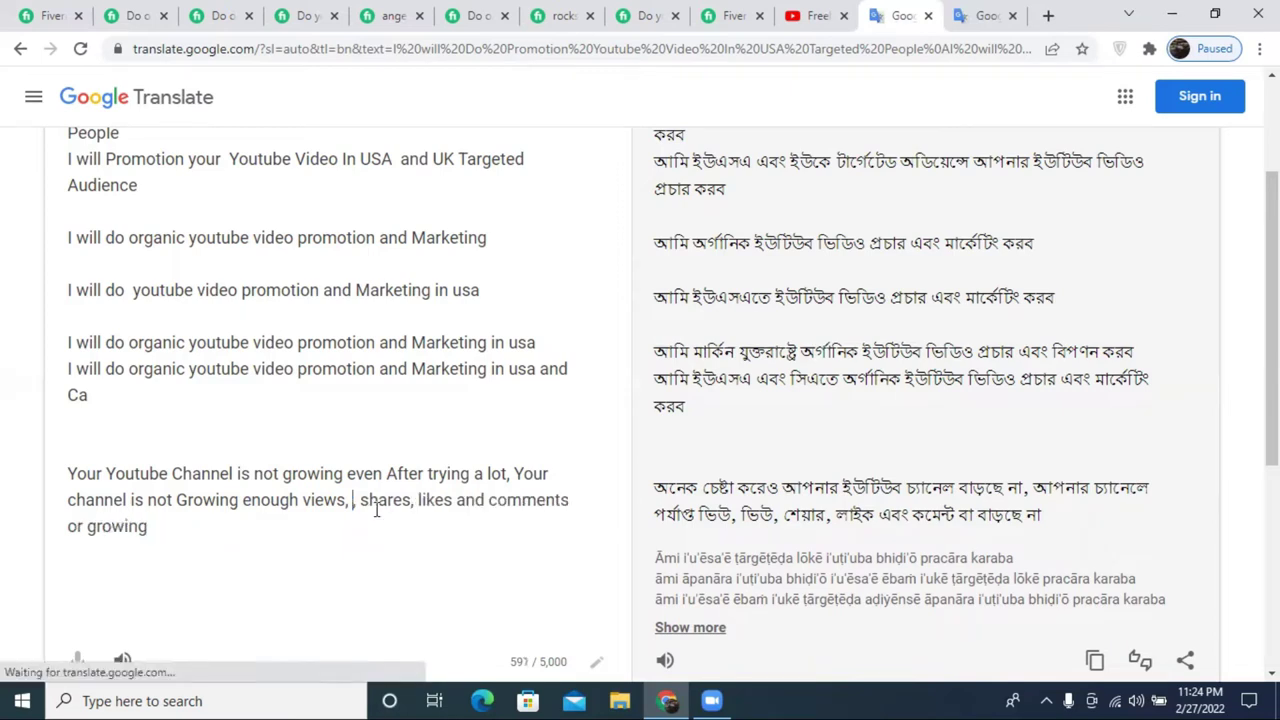
{"action": "key", "text": "BackSpace"}
{"action": "key", "text": "BackSpace"}
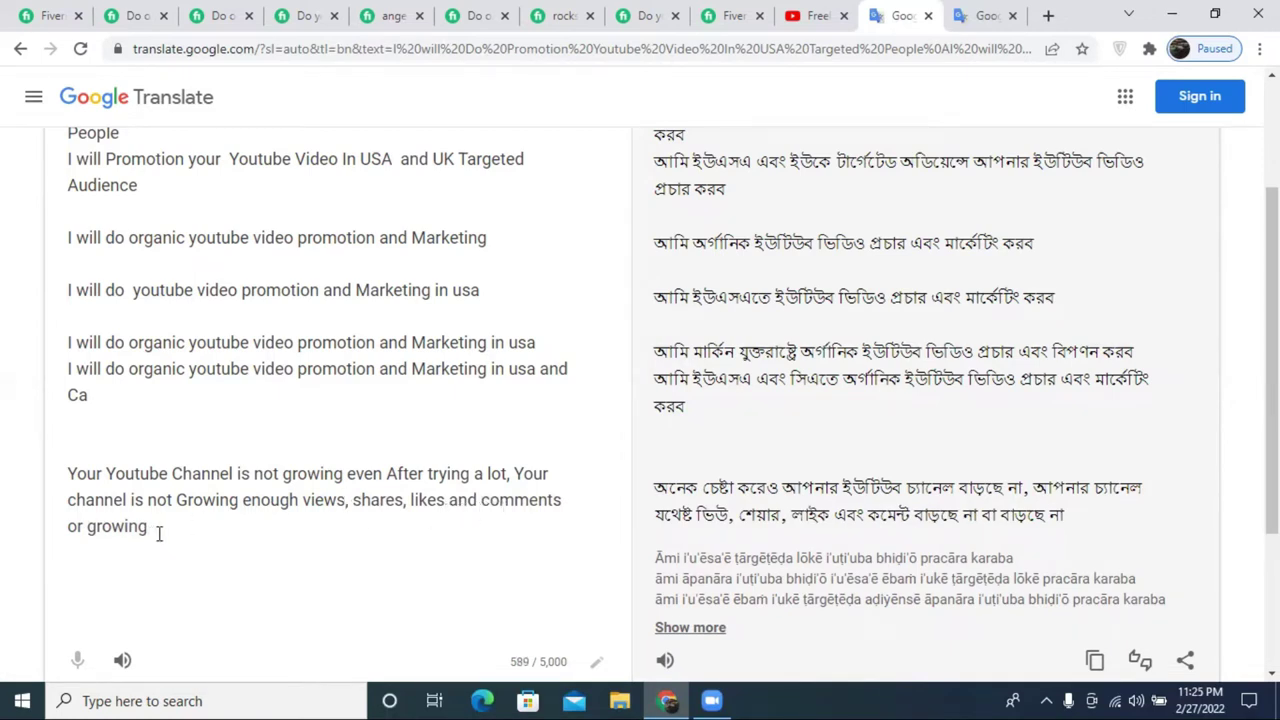
{"action": "left_click_drag", "start_coordinate": [147, 530], "coordinate": [69, 532]}
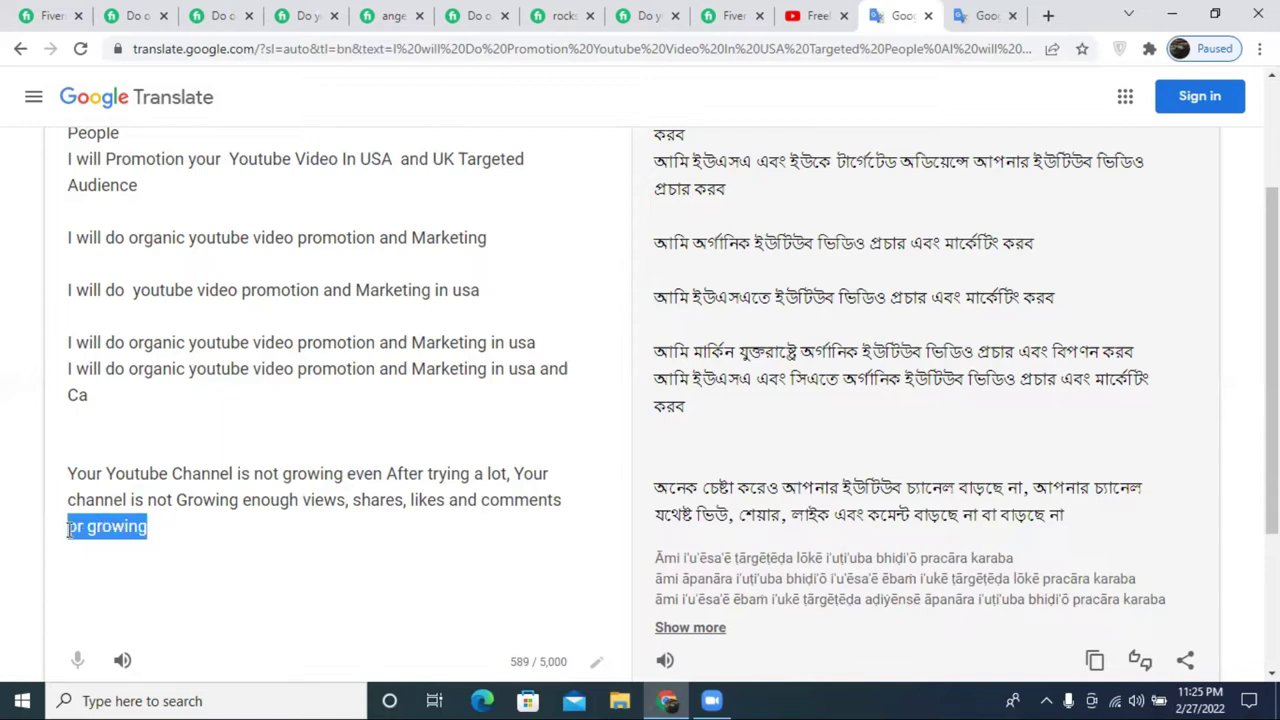
{"action": "key", "text": "BackSpace"}
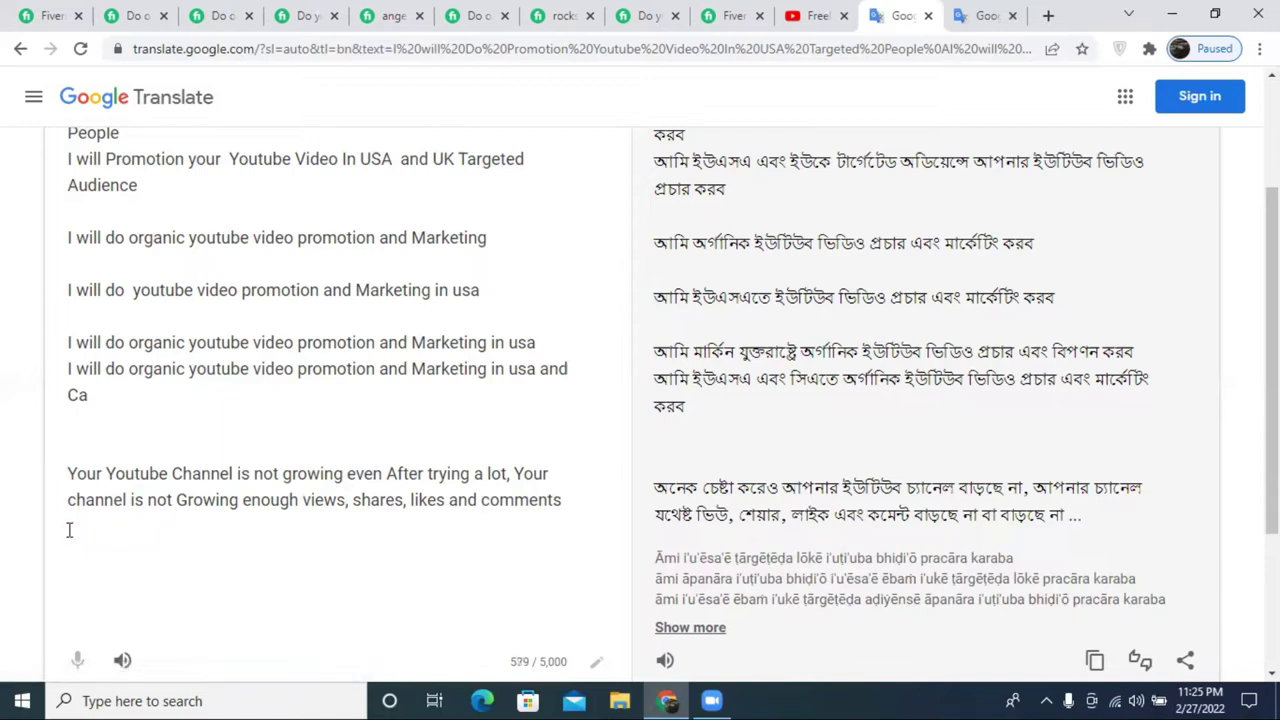
{"action": "key", "text": "BackSpace"}
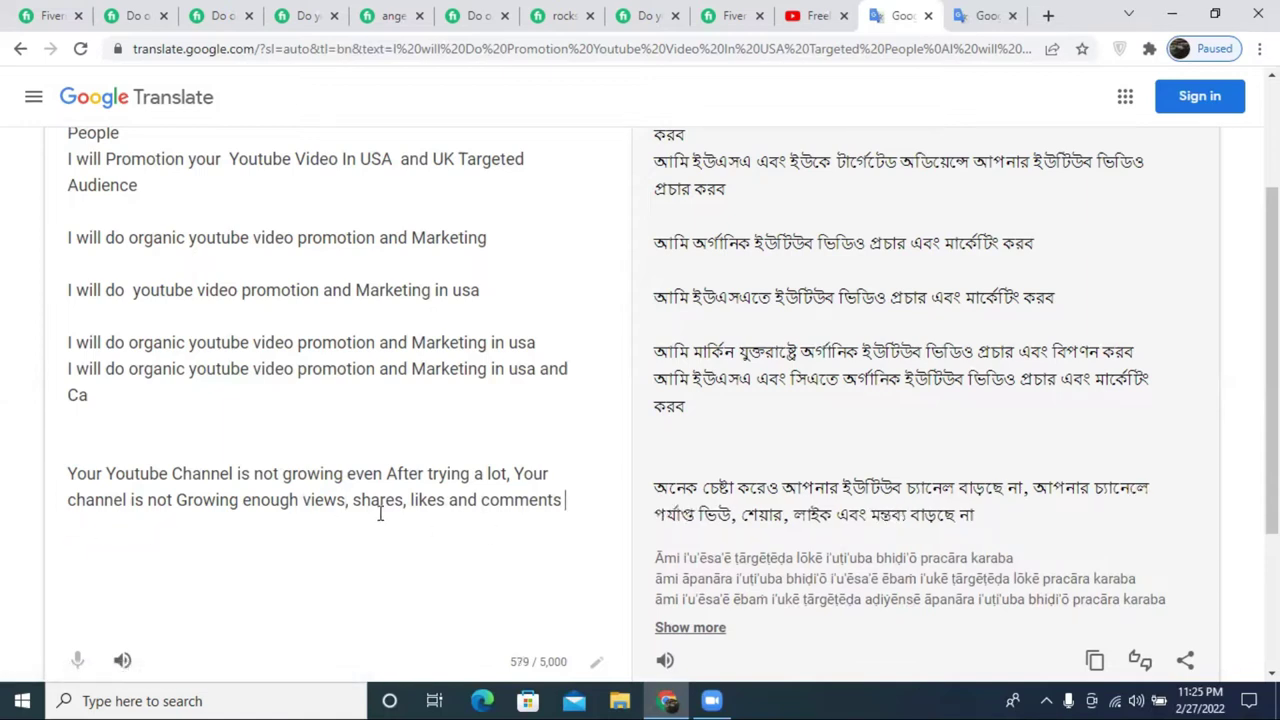
- Put the sentence starting "Your channel is not Growing" on its own line and end it with a period
{"action": "left_click", "coordinate": [514, 468]}
{"action": "key", "text": "Return"}
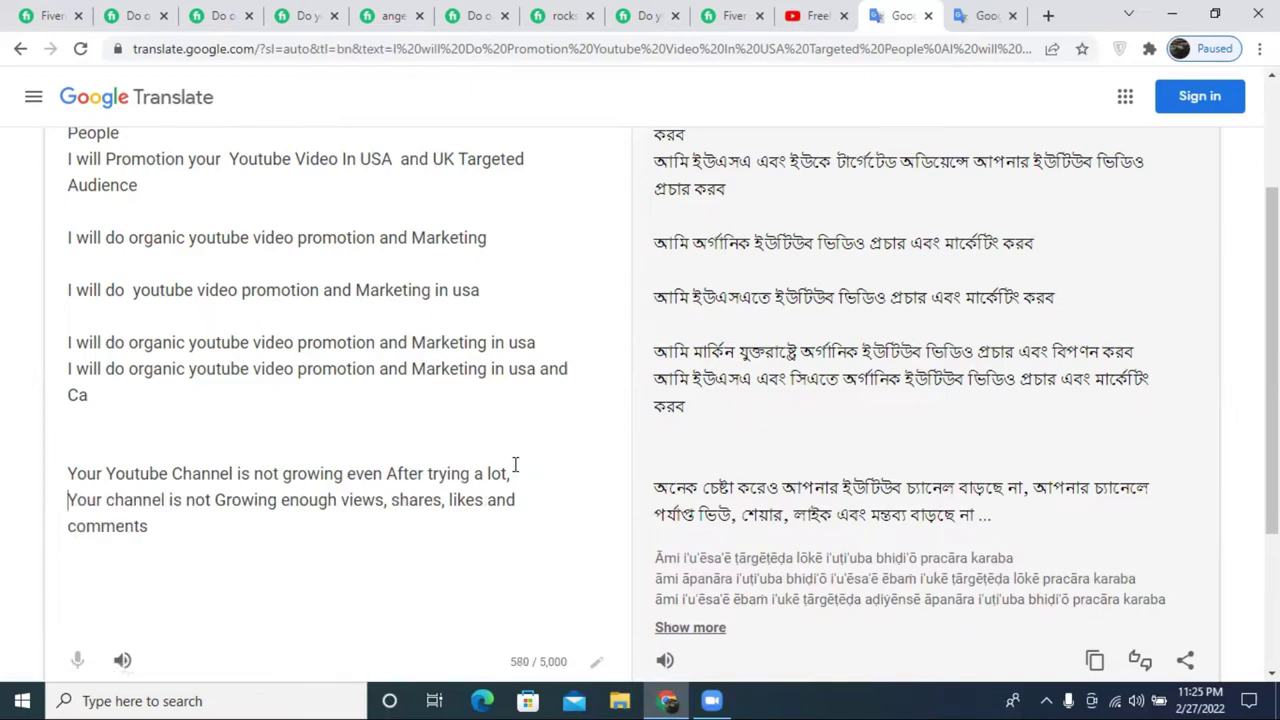
{"action": "left_click", "coordinate": [211, 528]}
{"action": "type", "text": "."}
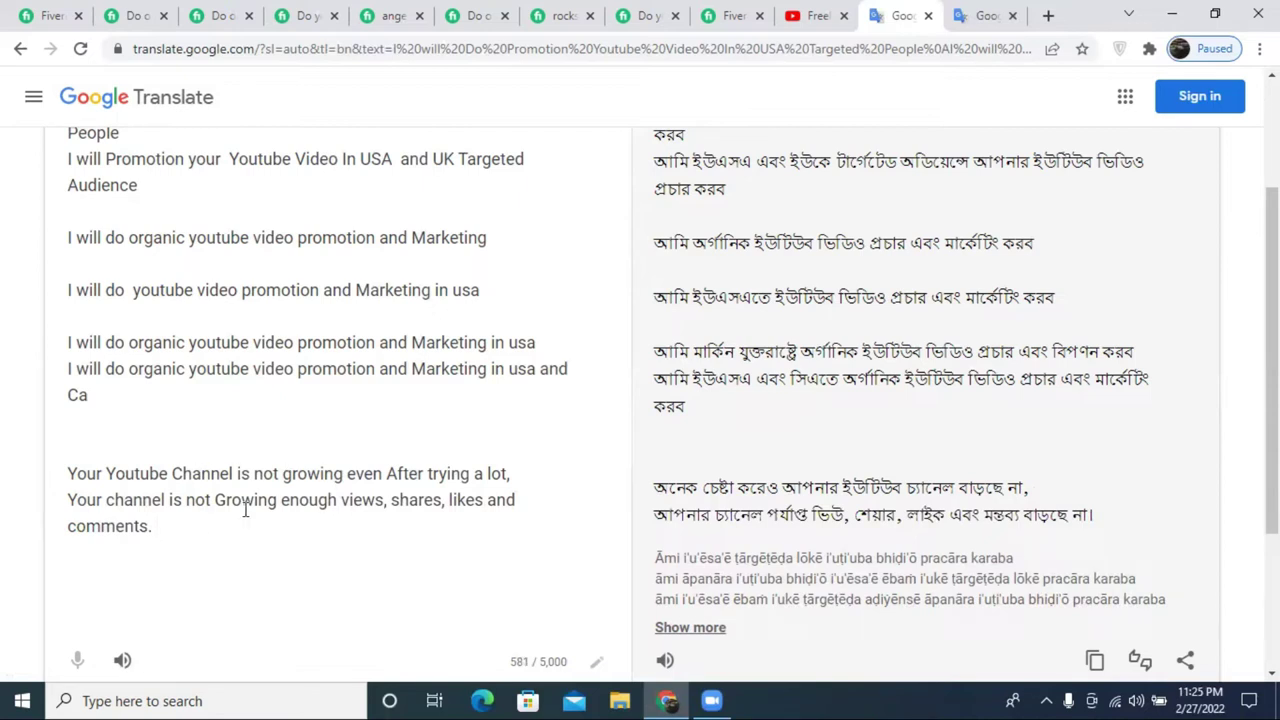
- Search the web for "play store" in a new browser tab and open the Google Play site
{"action": "left_click", "coordinate": [1048, 15]}
{"action": "left_click", "coordinate": [375, 54]}
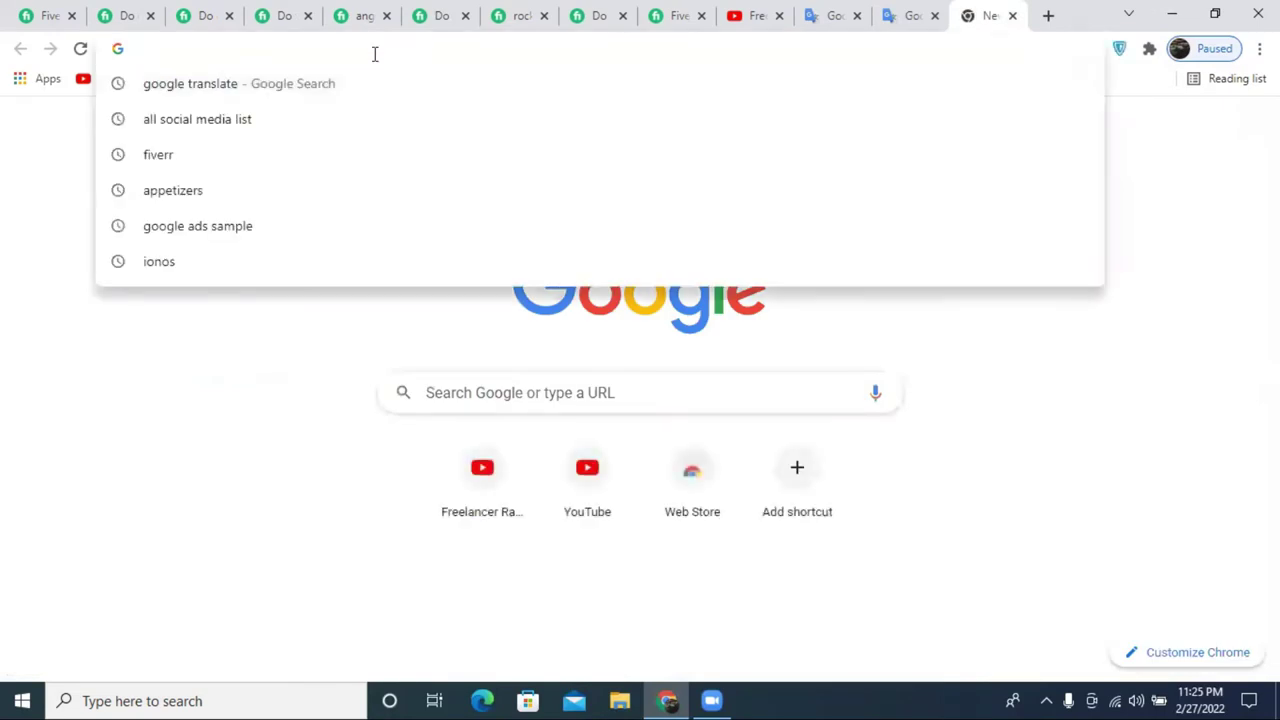
{"action": "type", "text": "pla"}
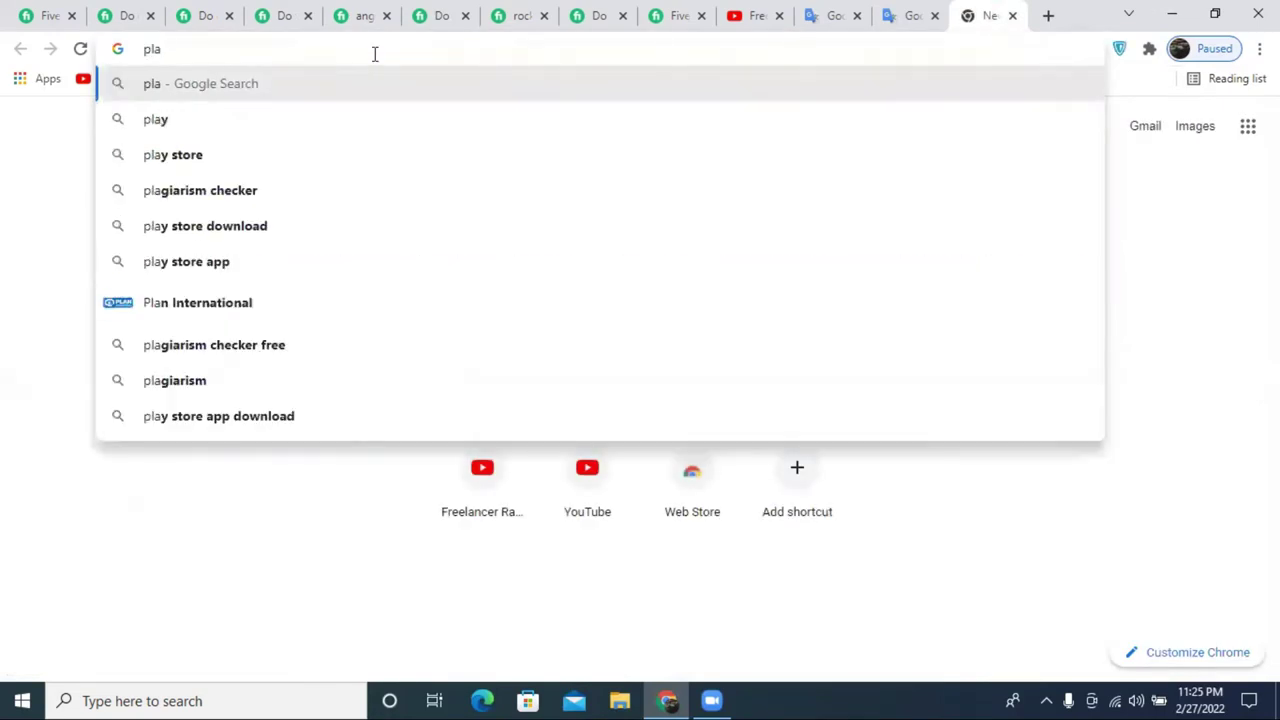
{"action": "type", "text": "ystore"}
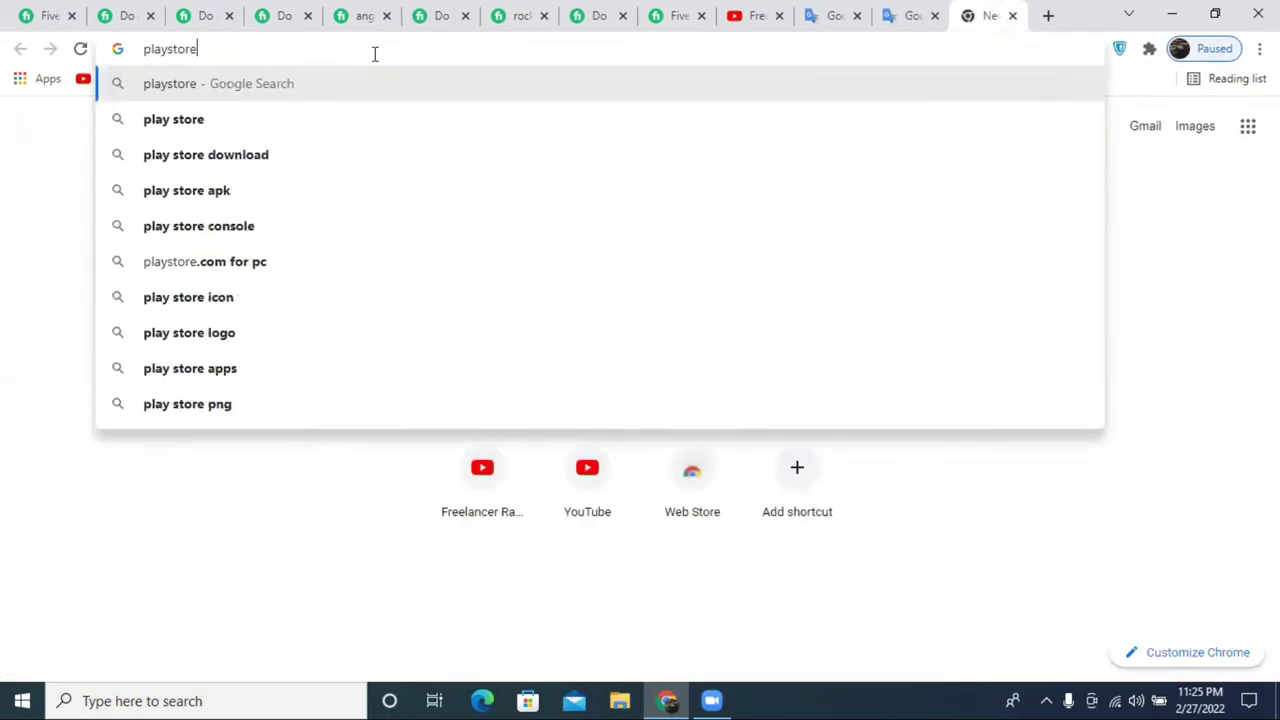
{"action": "left_click", "coordinate": [320, 128]}
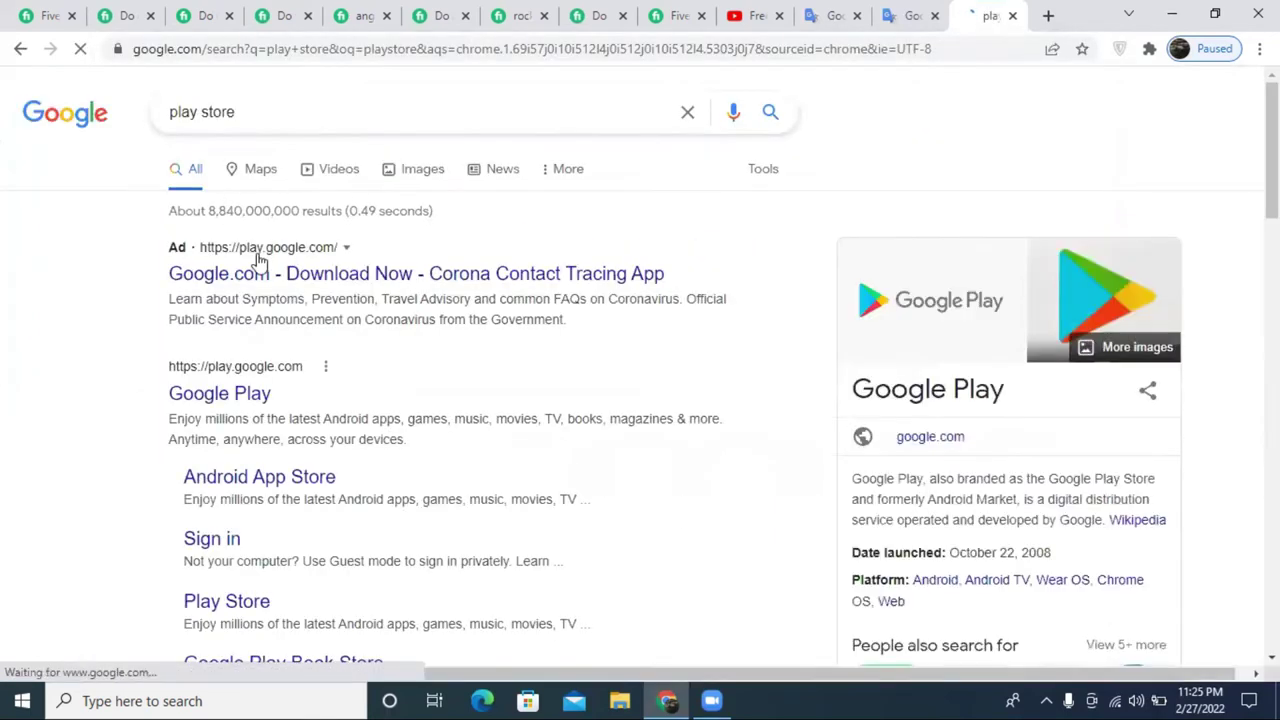
{"action": "left_click", "coordinate": [228, 392]}
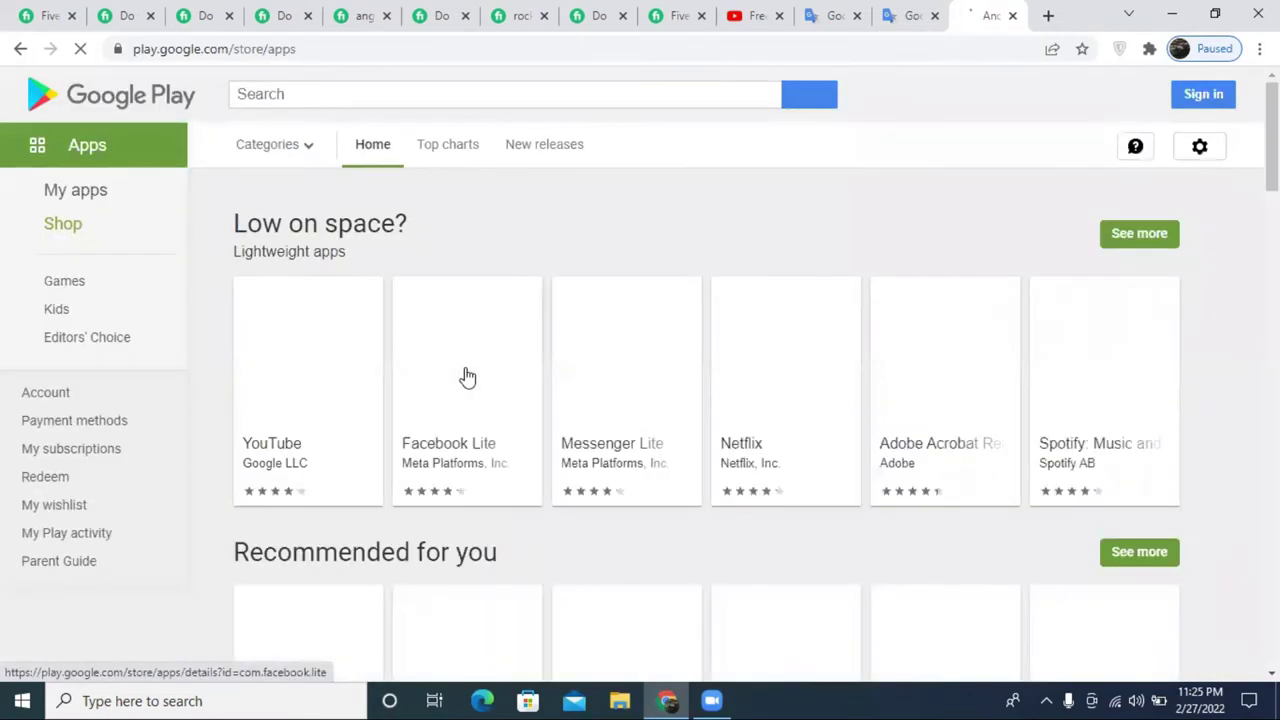
- Search Google Play for "en bn translator" and review the Bengali English Translator app page by Pro Languages
{"action": "left_click", "coordinate": [381, 90]}
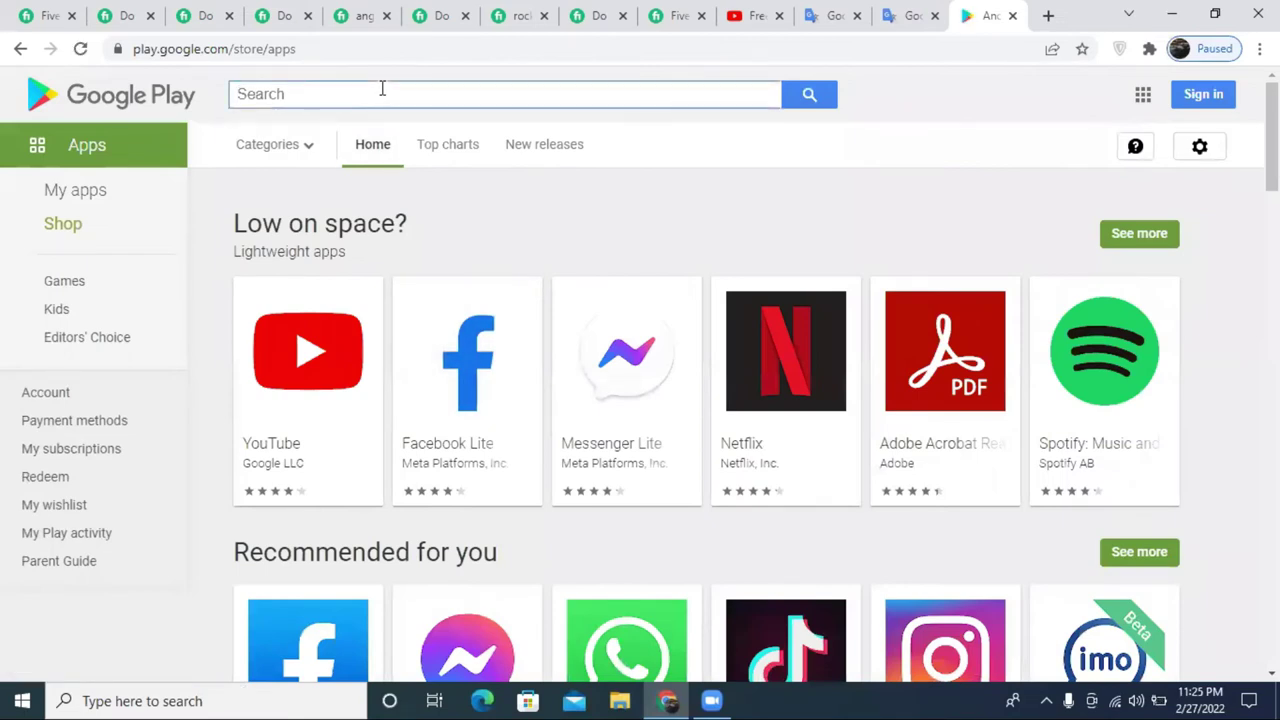
{"action": "type", "text": "en"}
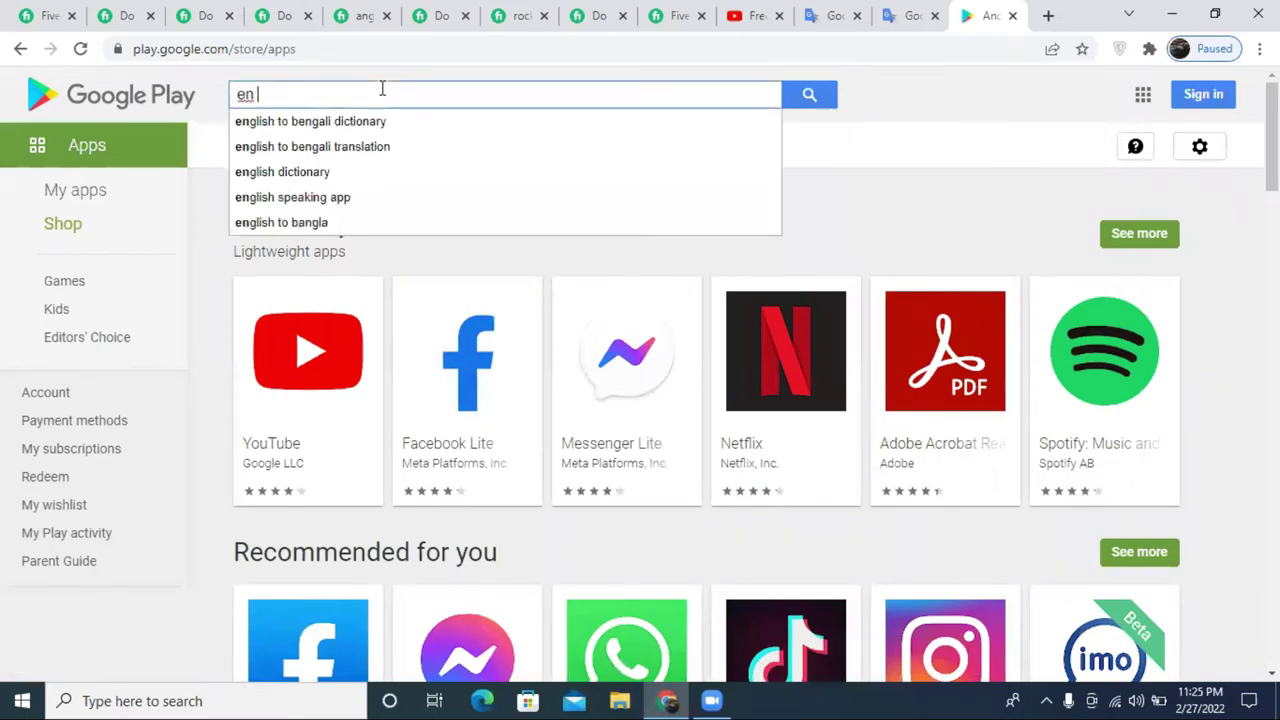
{"action": "type", "text": " bn"}
{"action": "left_click", "coordinate": [370, 128]}
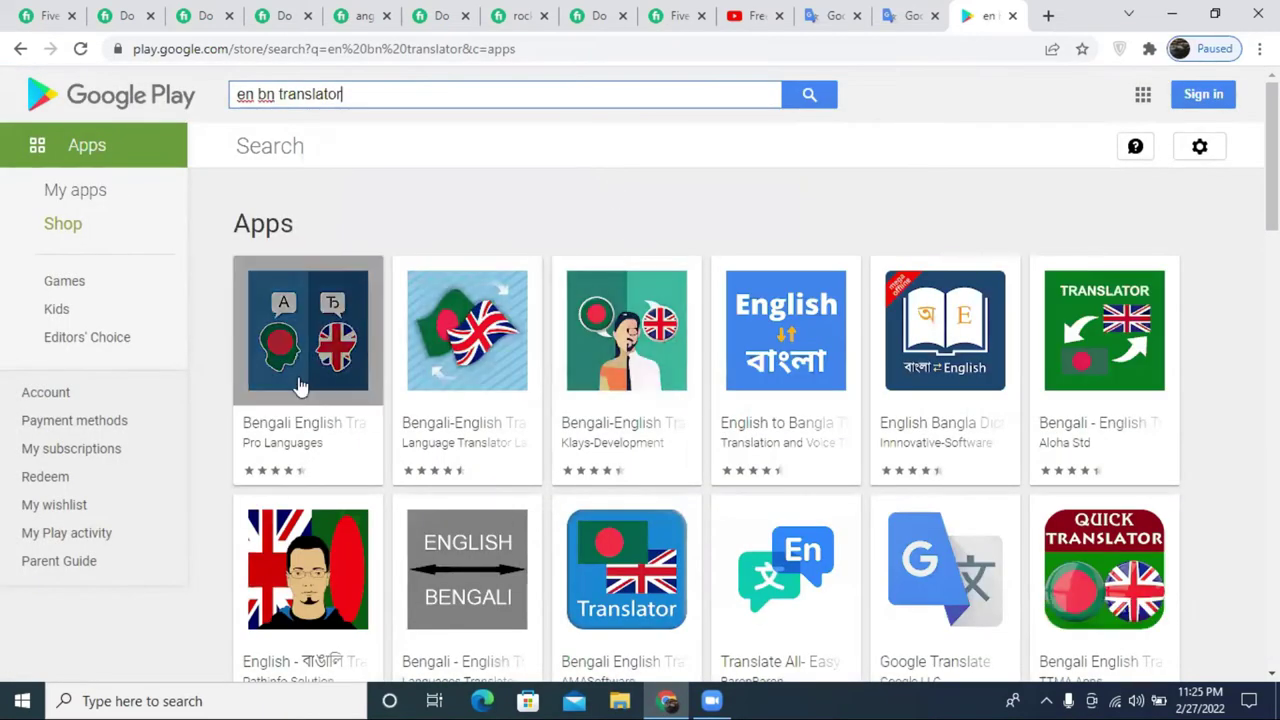
{"action": "left_click", "coordinate": [358, 326]}
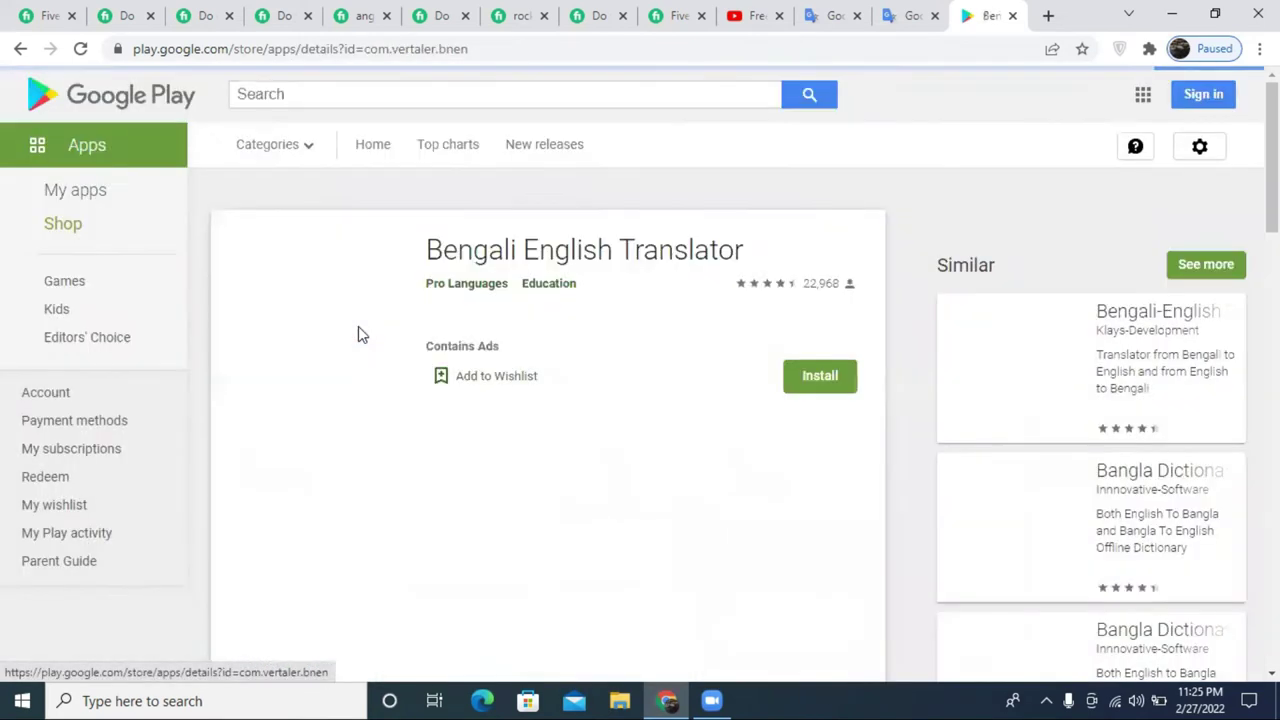
{"action": "scroll", "coordinate": [451, 323], "scroll_direction": "down", "scroll_amount": 2}
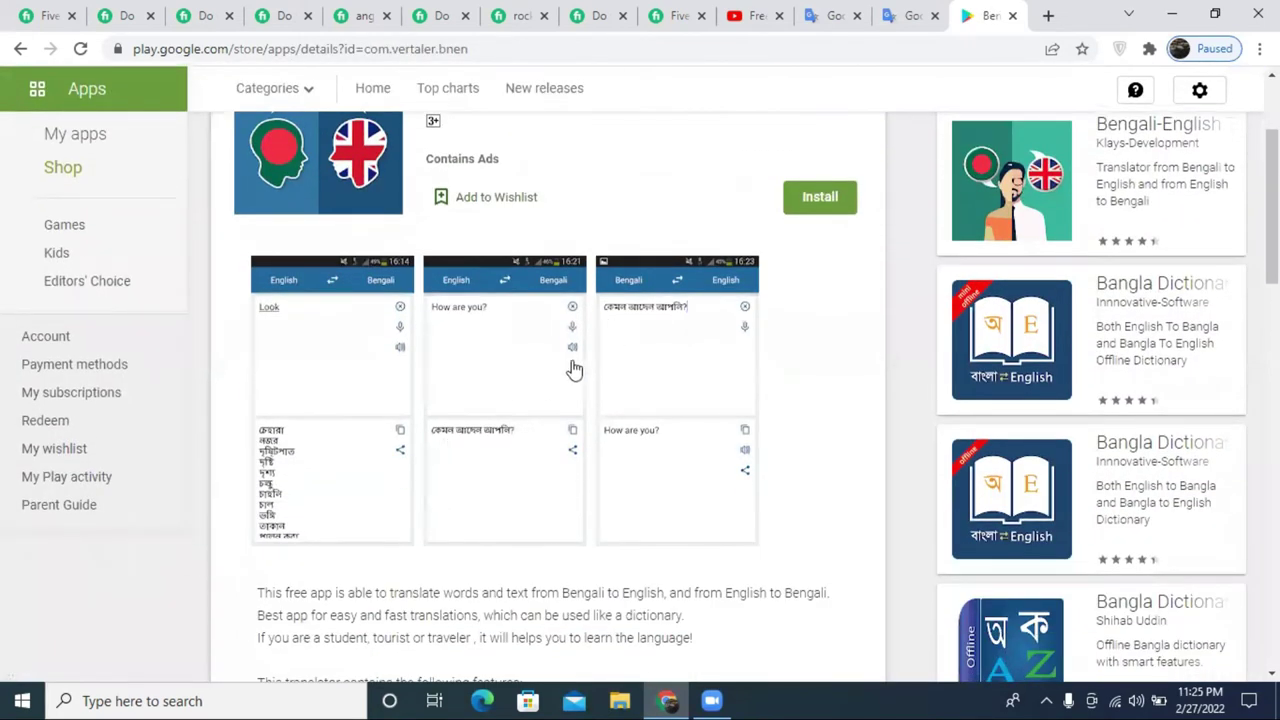
{"action": "scroll", "coordinate": [303, 374], "scroll_direction": "up", "scroll_amount": 2}
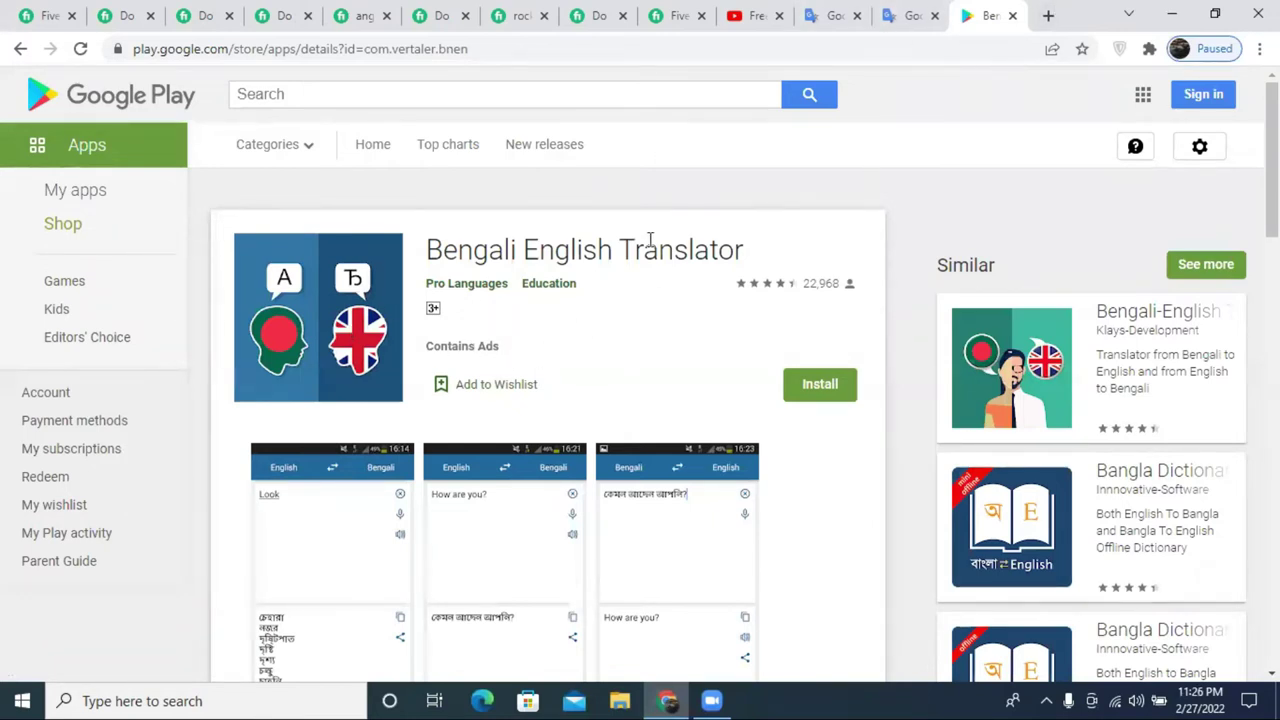
- Revisit both Google Translate drafts and the app page, ending on the draft with the standalone channel sentence
{"action": "left_click", "coordinate": [922, 12]}
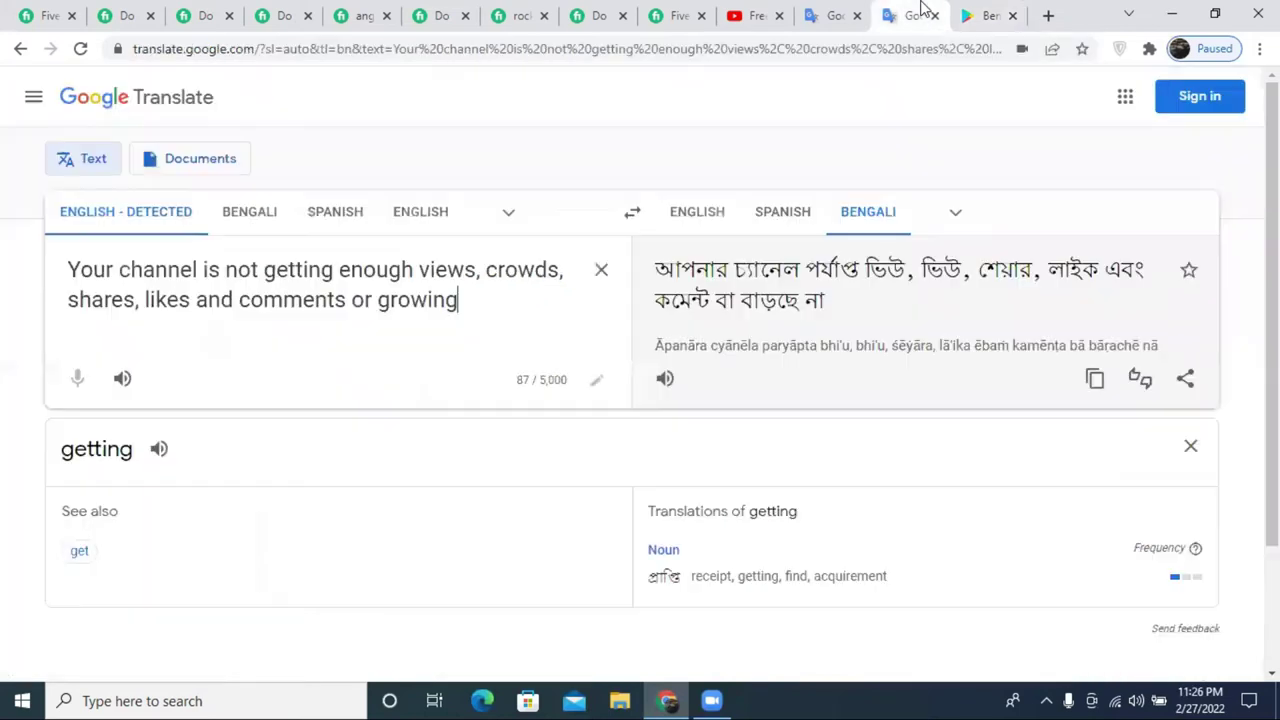
{"action": "left_click", "coordinate": [830, 15]}
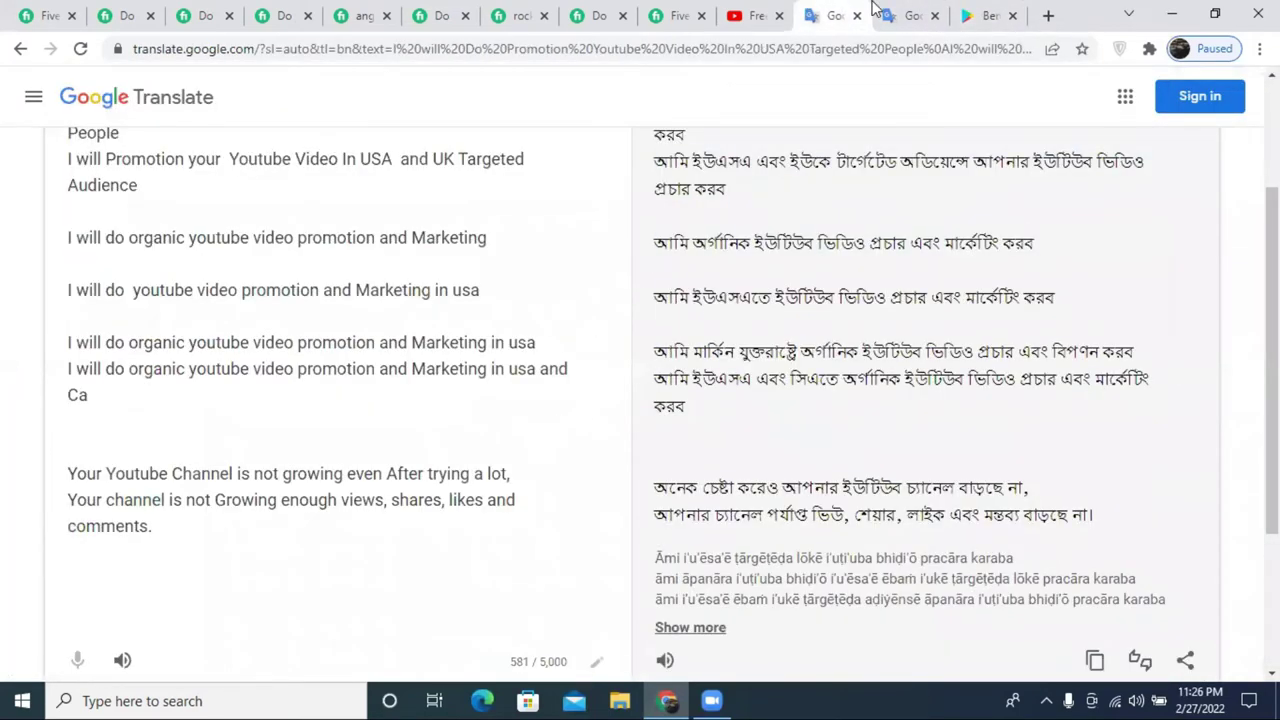
{"action": "left_click", "coordinate": [905, 13]}
{"action": "left_click", "coordinate": [985, 12]}
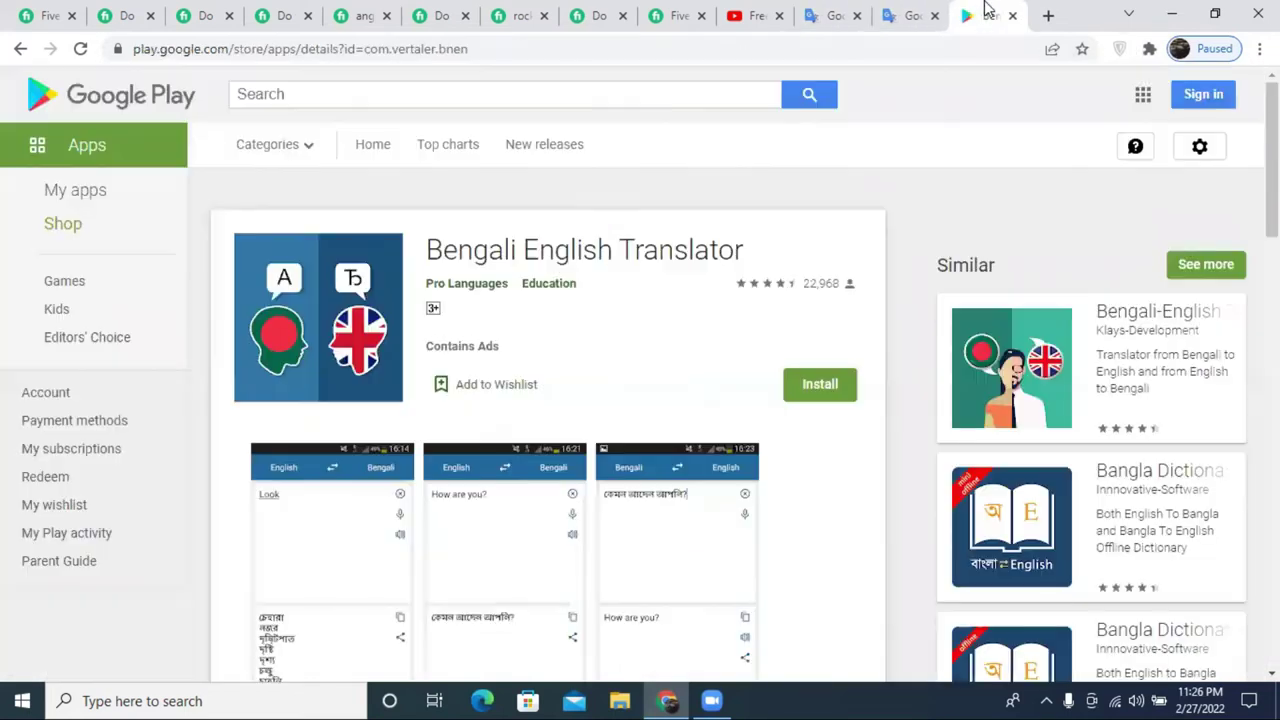
{"action": "left_click", "coordinate": [928, 12]}
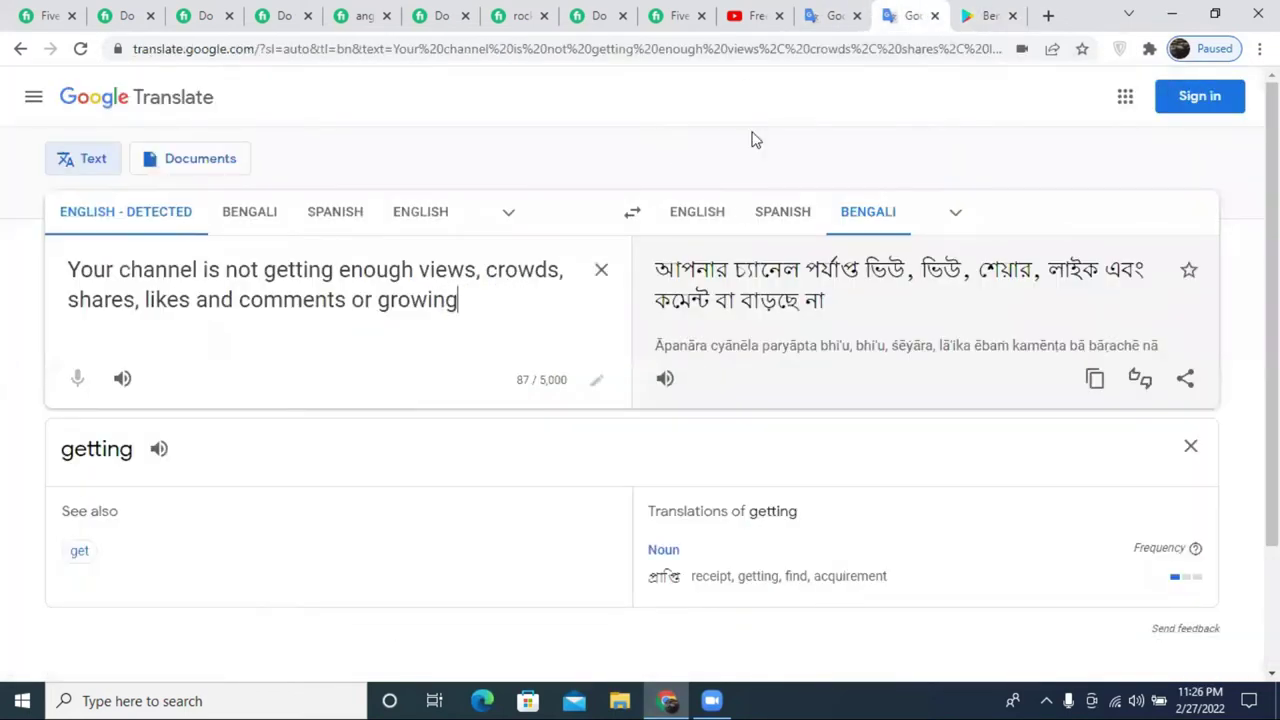
- Clear the second translator's text, set its source to Bengali, and dictate the question about a professional YouTube video marketing course
{"action": "left_click", "coordinate": [833, 15]}
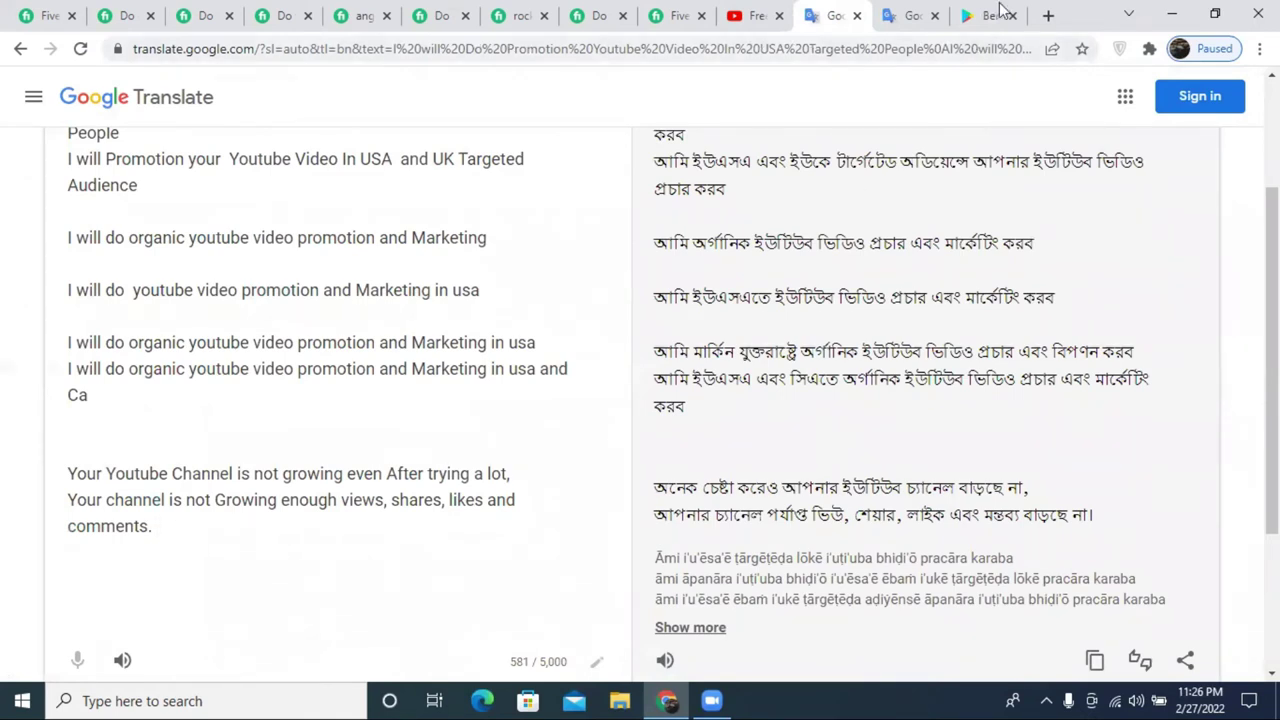
{"action": "left_click", "coordinate": [893, 20]}
{"action": "left_click", "coordinate": [600, 273]}
{"action": "left_click", "coordinate": [249, 211]}
{"action": "left_click", "coordinate": [75, 367]}
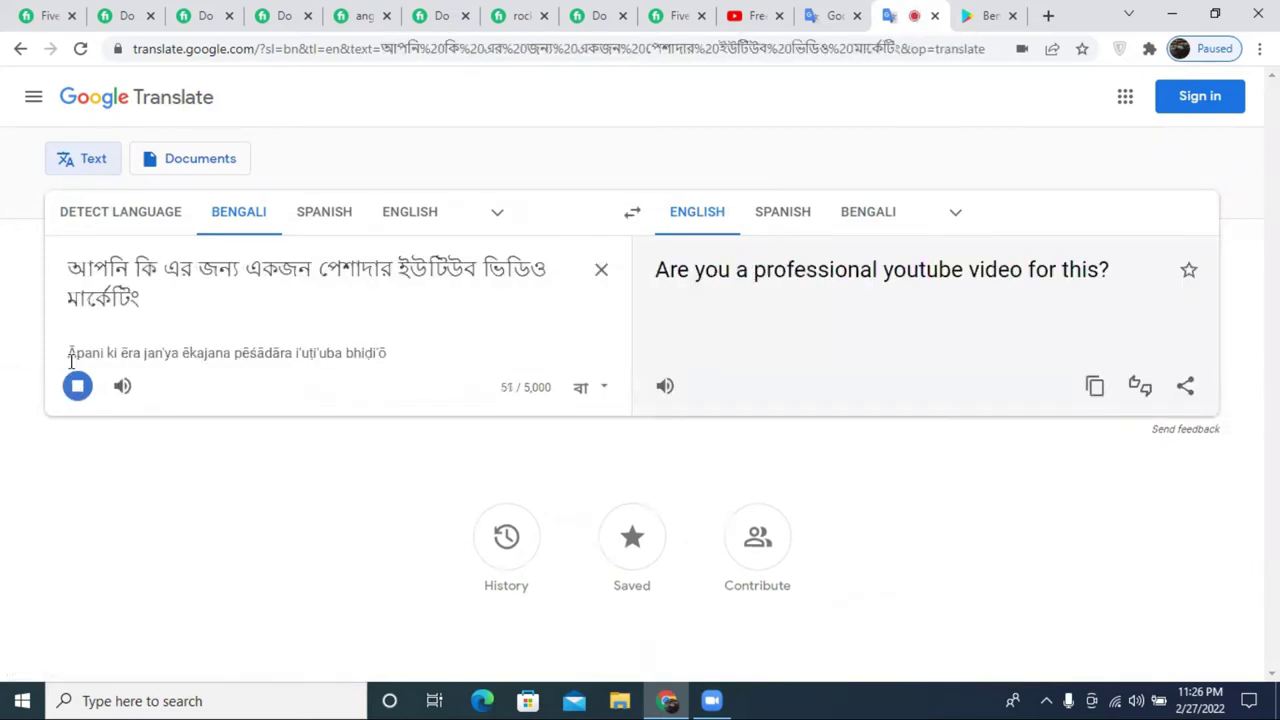
{"action": "left_click", "coordinate": [93, 393]}
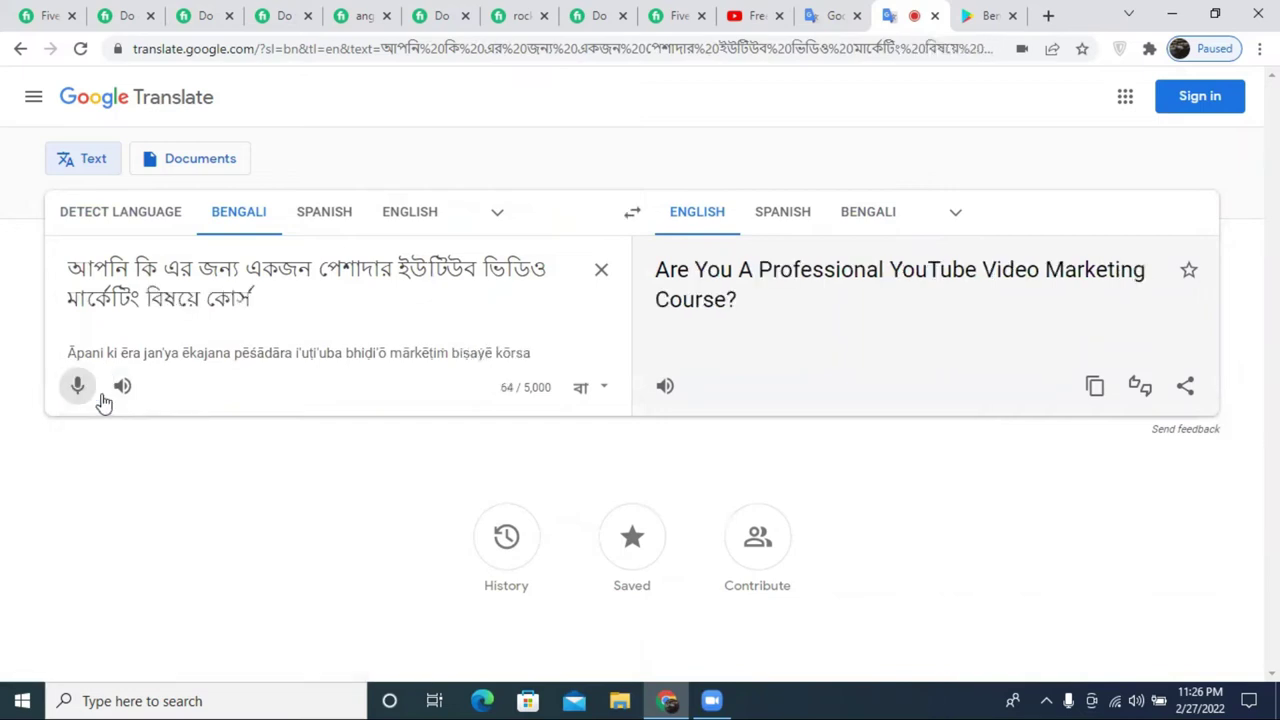
{"action": "double_click", "coordinate": [172, 297]}
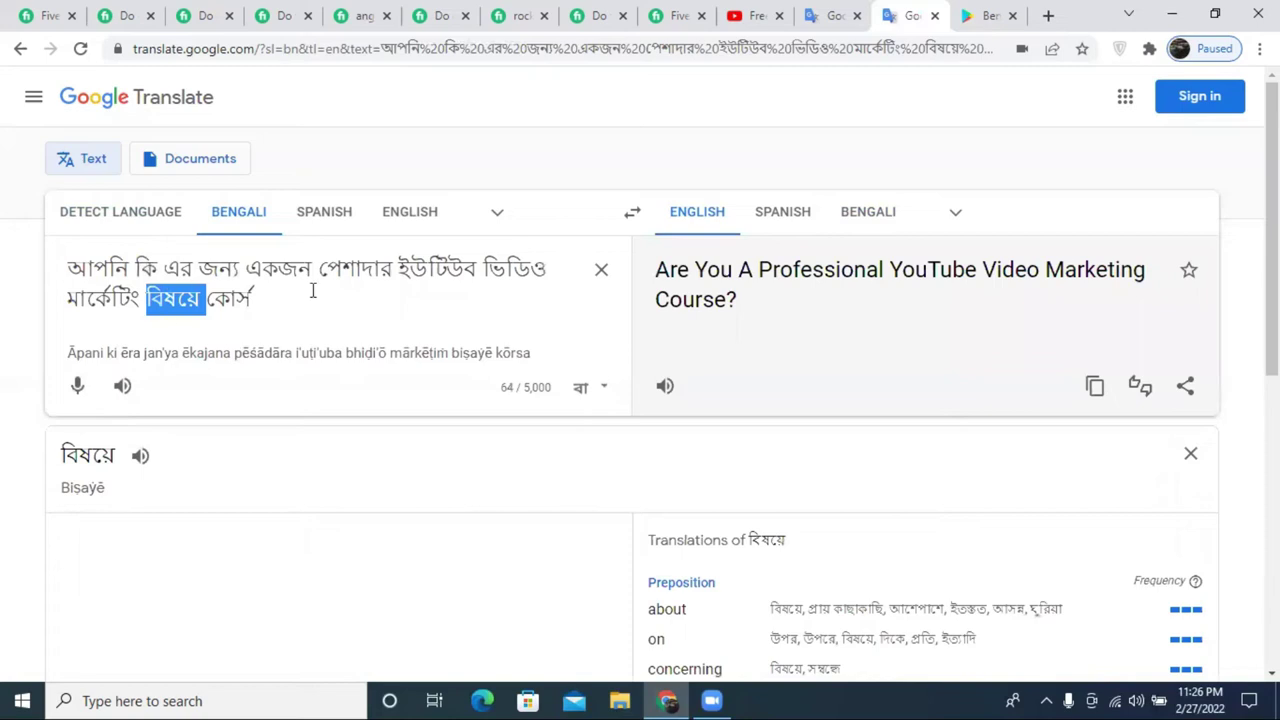
{"action": "left_click", "coordinate": [1094, 385]}
{"action": "left_click", "coordinate": [601, 269]}
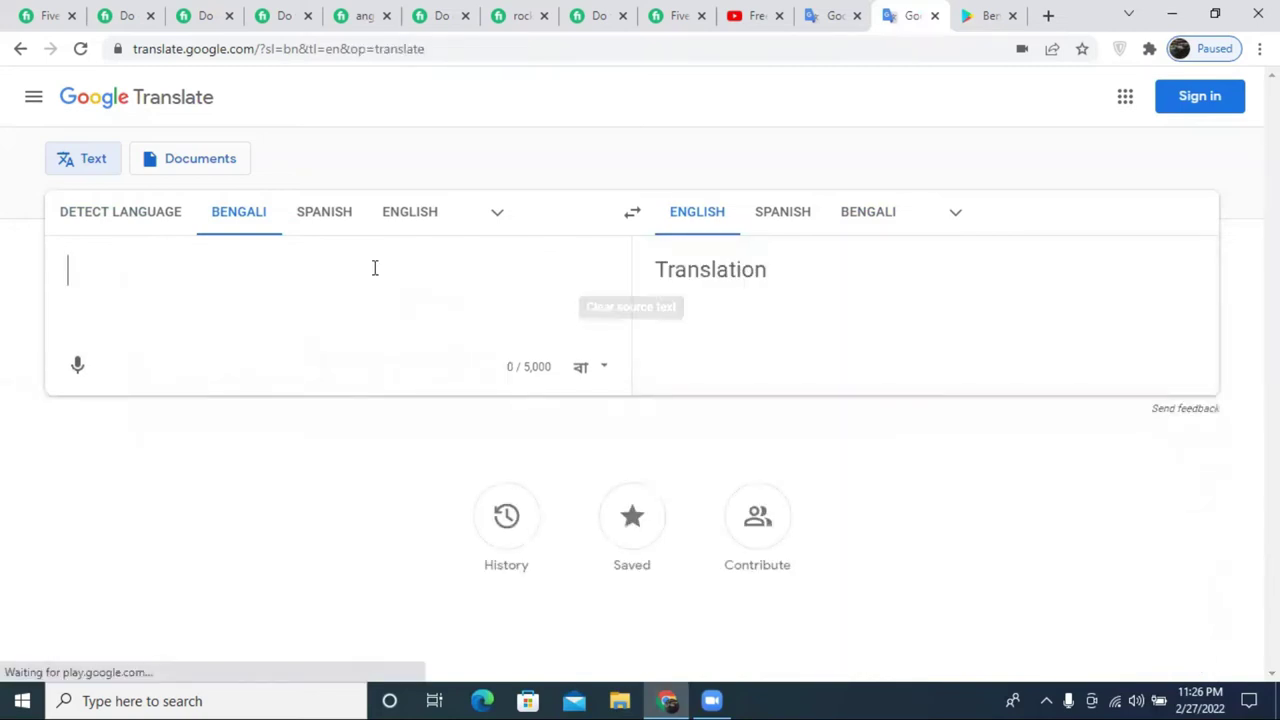
{"action": "type", "text": "Your channel is not getting enough views, crowds, shares, likes and comments or growing"}
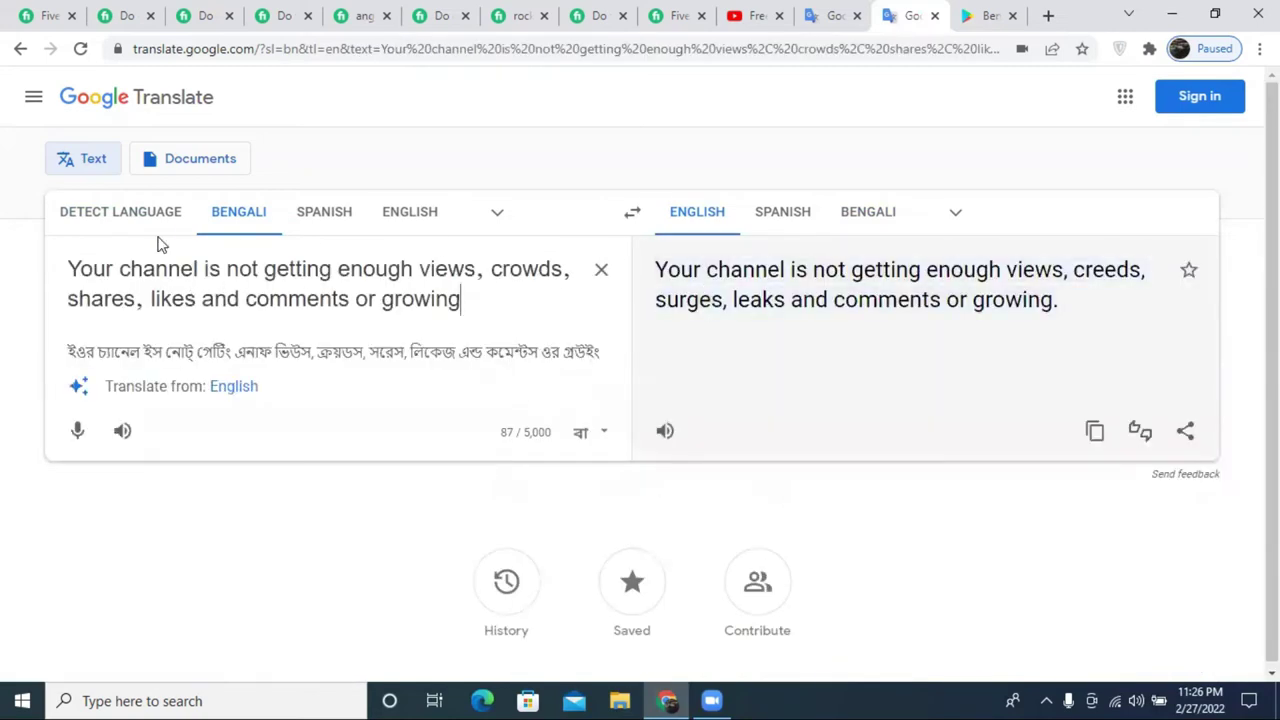
{"action": "left_click", "coordinate": [21, 52]}
{"action": "left_click", "coordinate": [20, 49]}
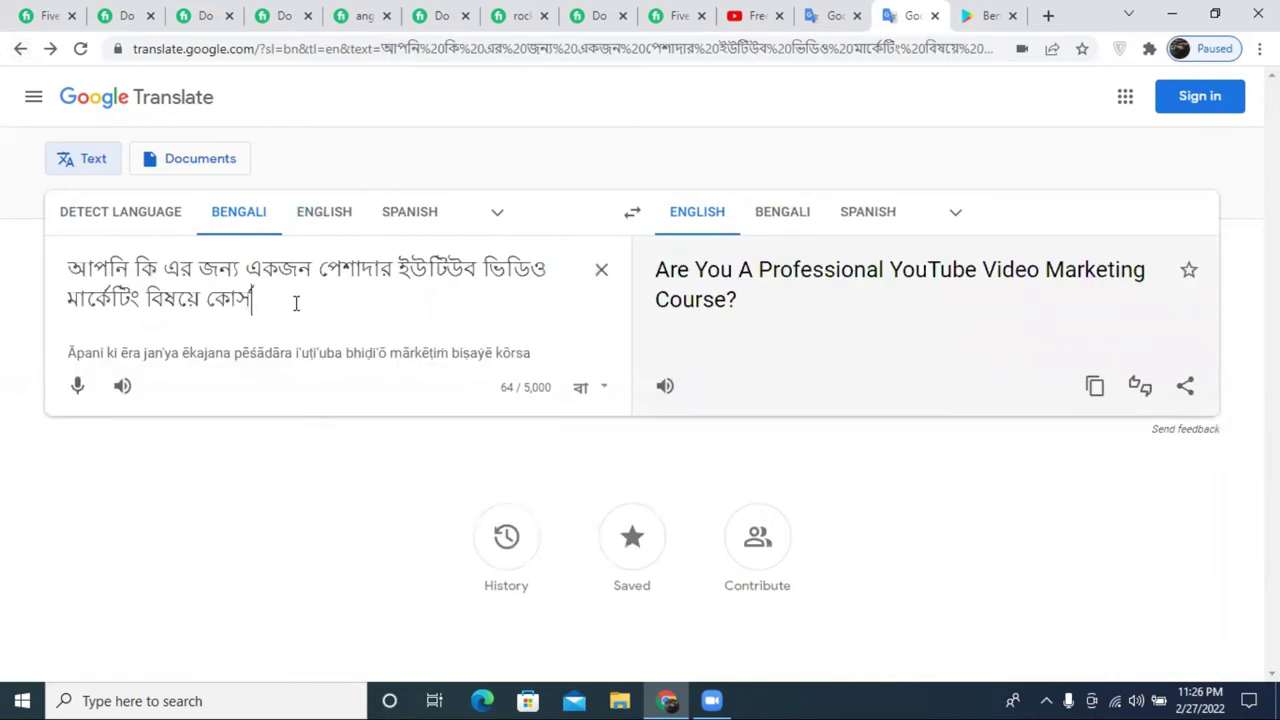
- Replace the Bengali source text with its copied English translation and change the word "Course" to "Expert"
{"action": "left_click", "coordinate": [1094, 386]}
{"action": "left_click", "coordinate": [602, 269]}
{"action": "key", "text": "ctrl+v"}
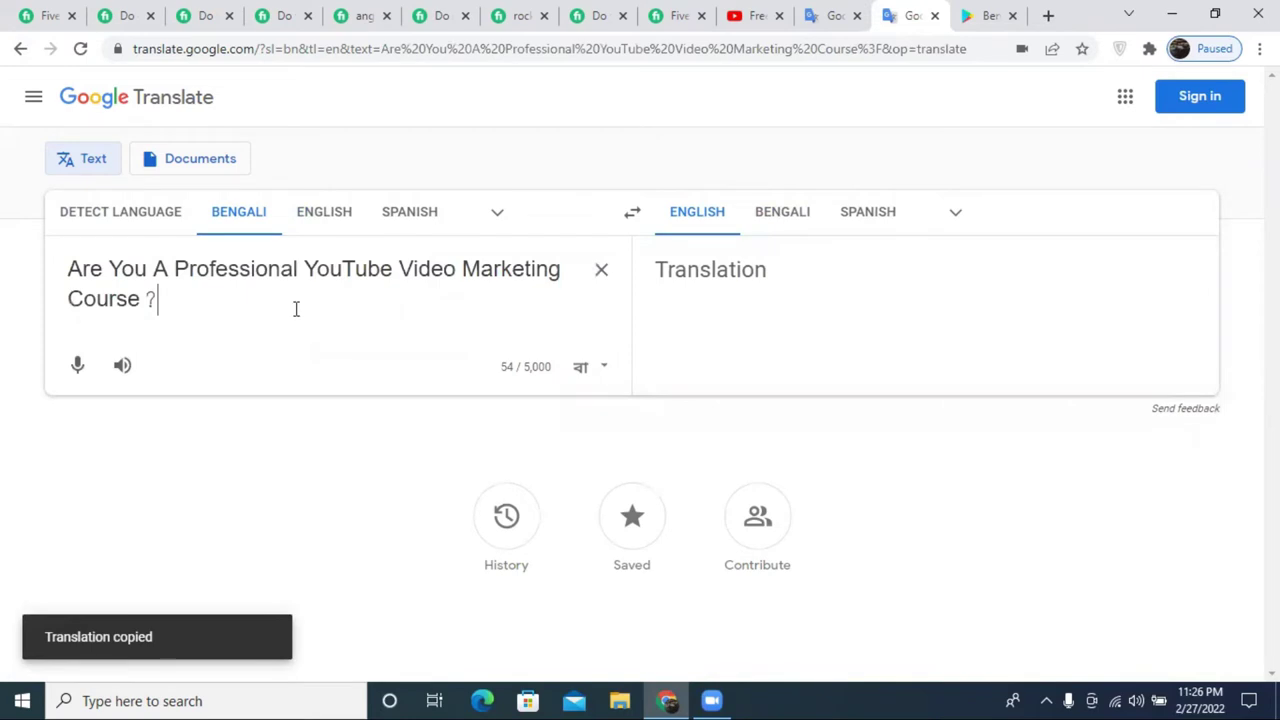
{"action": "double_click", "coordinate": [110, 298]}
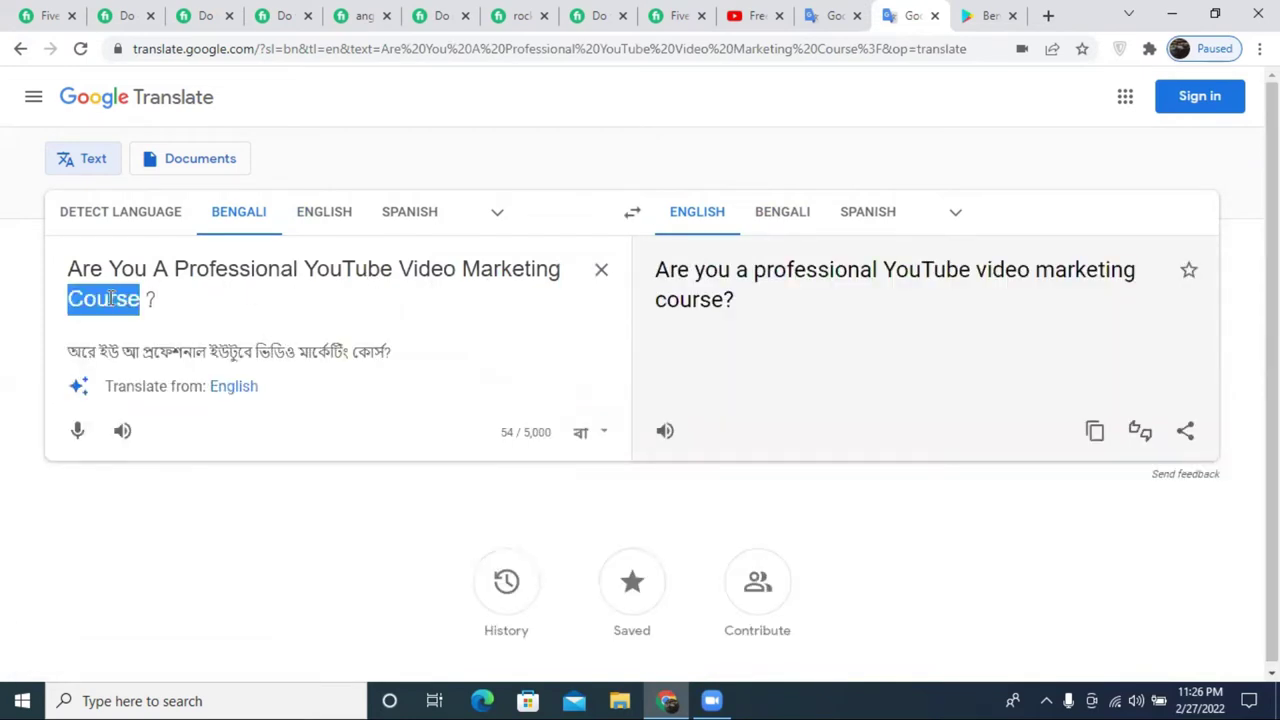
{"action": "type", "text": "Expert"}
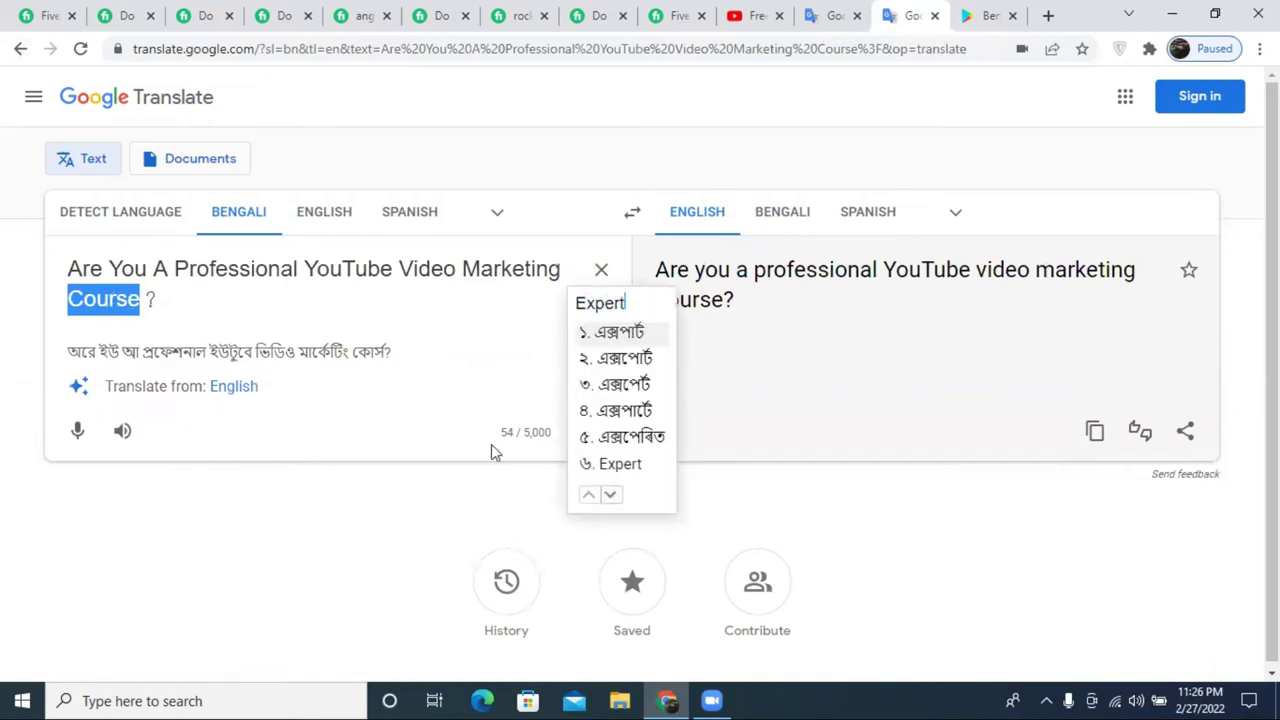
{"action": "left_click", "coordinate": [616, 464]}
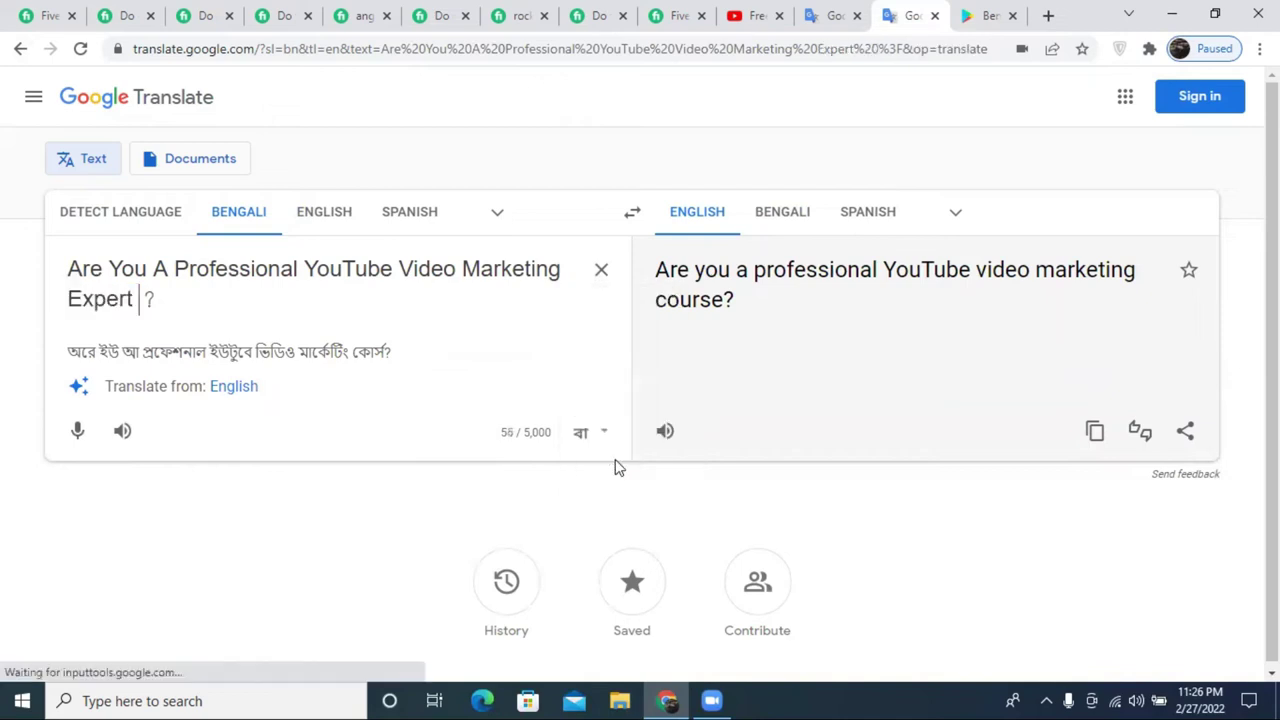
- Translate the question from English to Bengali and insert "looking" after "Are You"
{"action": "left_click", "coordinate": [780, 216]}
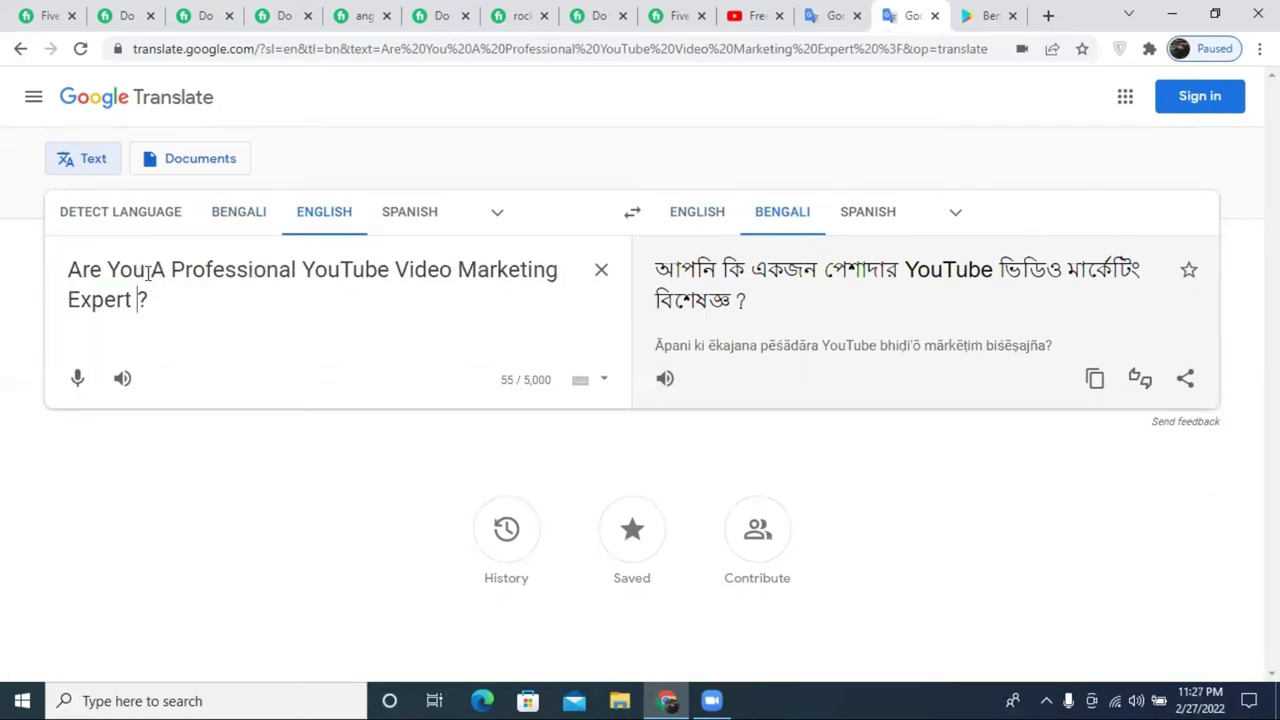
{"action": "type", "text": "looki"}
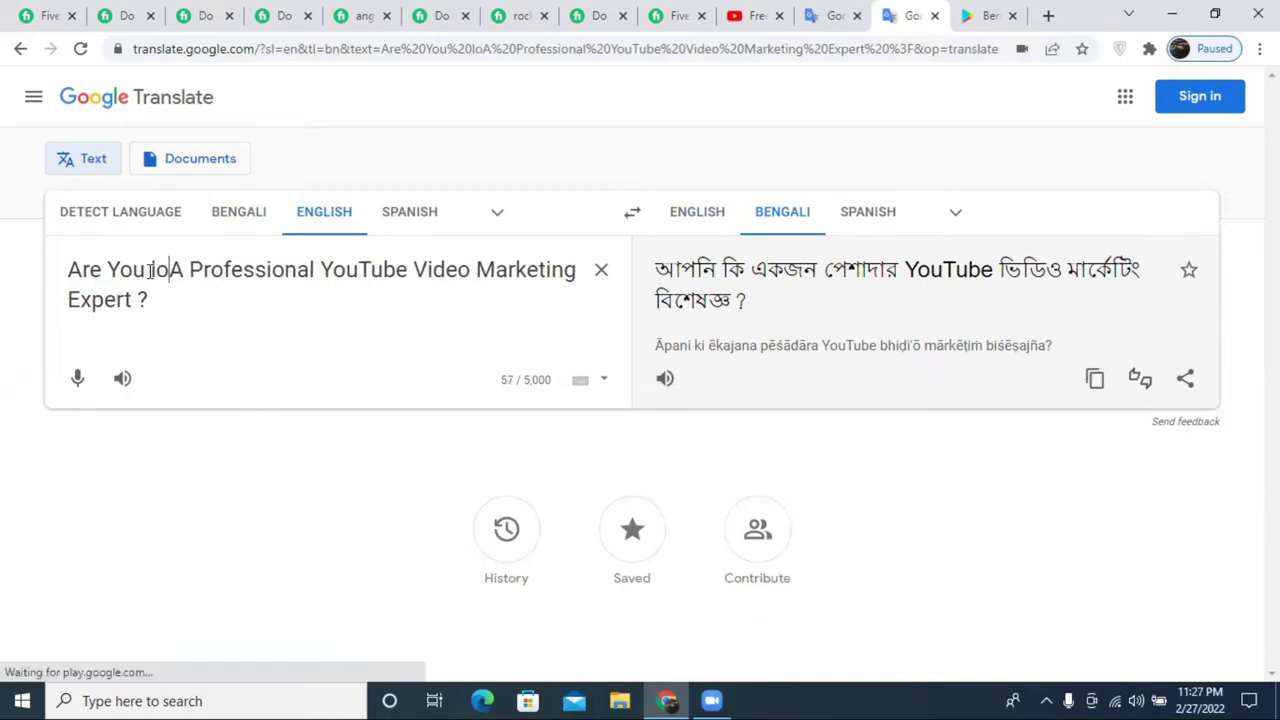
{"action": "type", "text": "ng"}
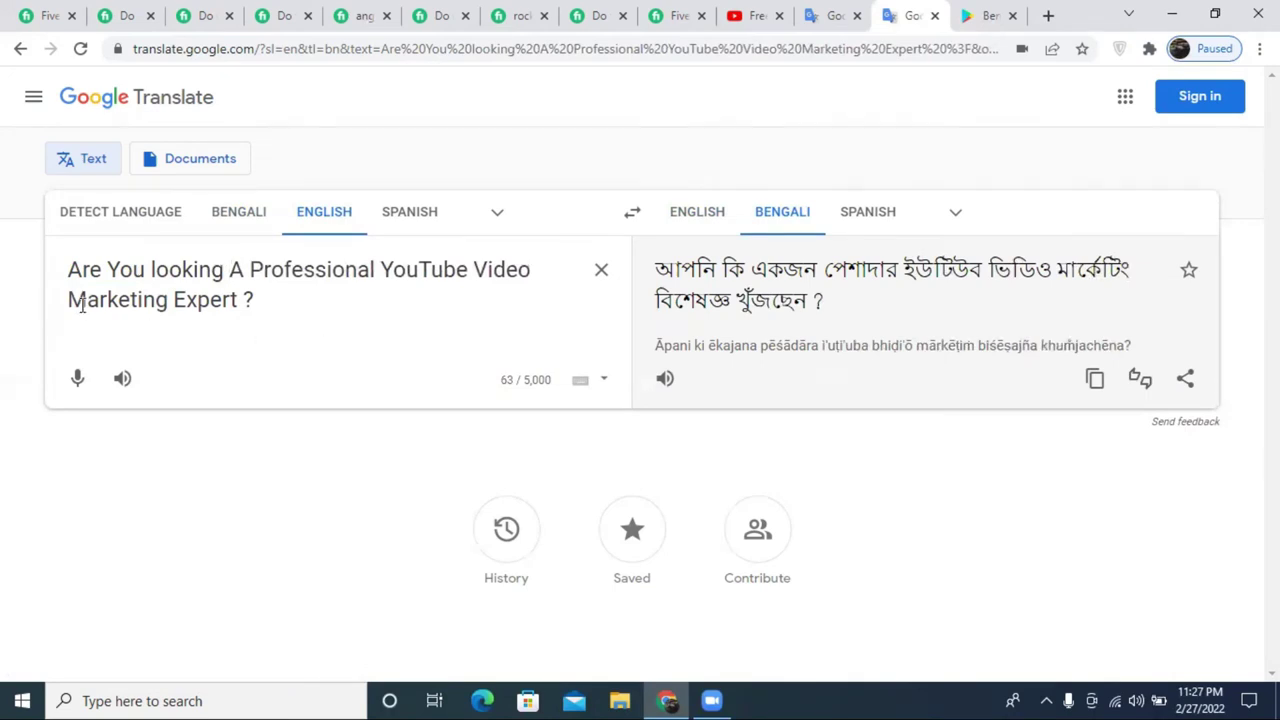
- Copy the question about a professional YouTube video marketing expert and append it after "comments." in the main draft
{"action": "key", "text": "ctrl+a"}
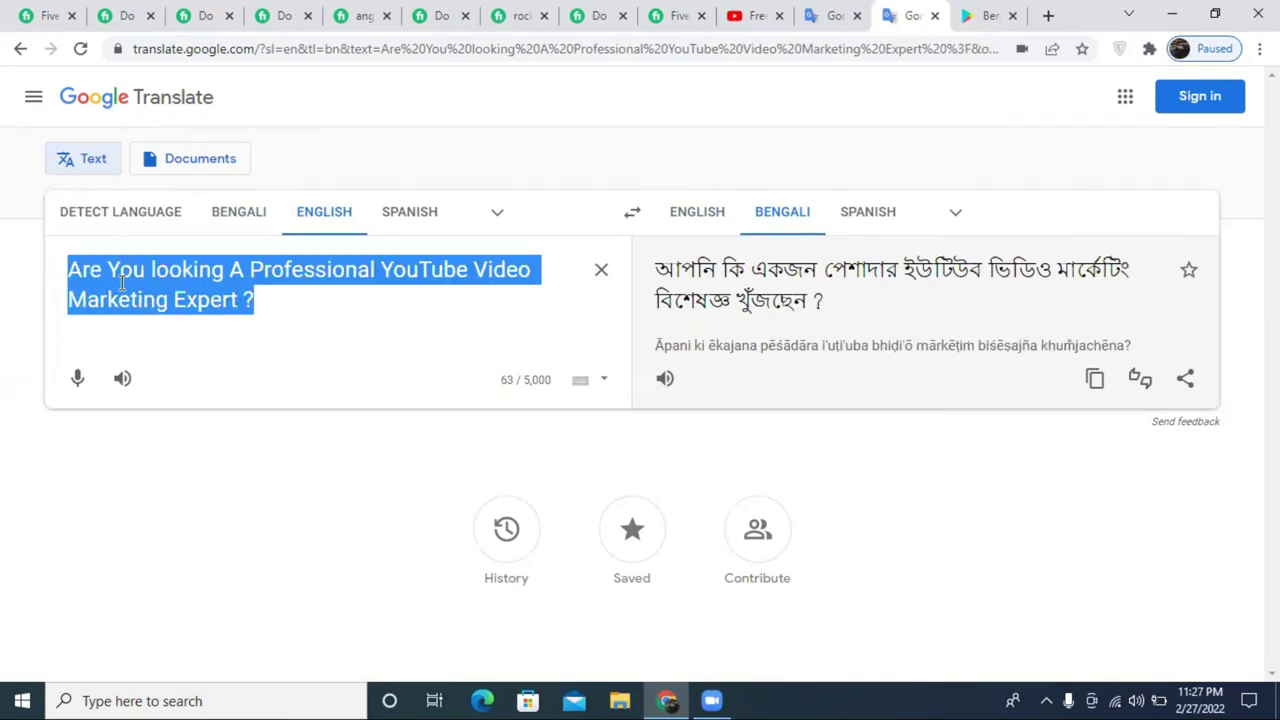
{"action": "left_click", "coordinate": [812, 12]}
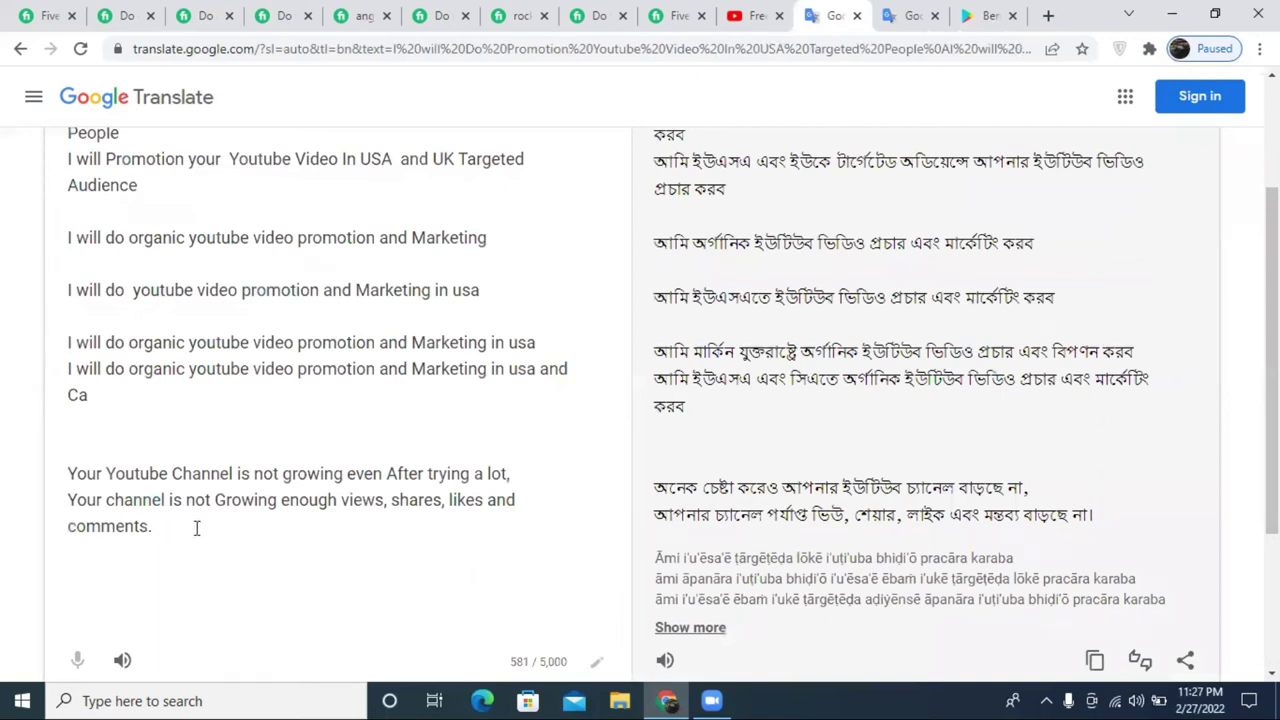
{"action": "key", "text": "ctrl+v"}
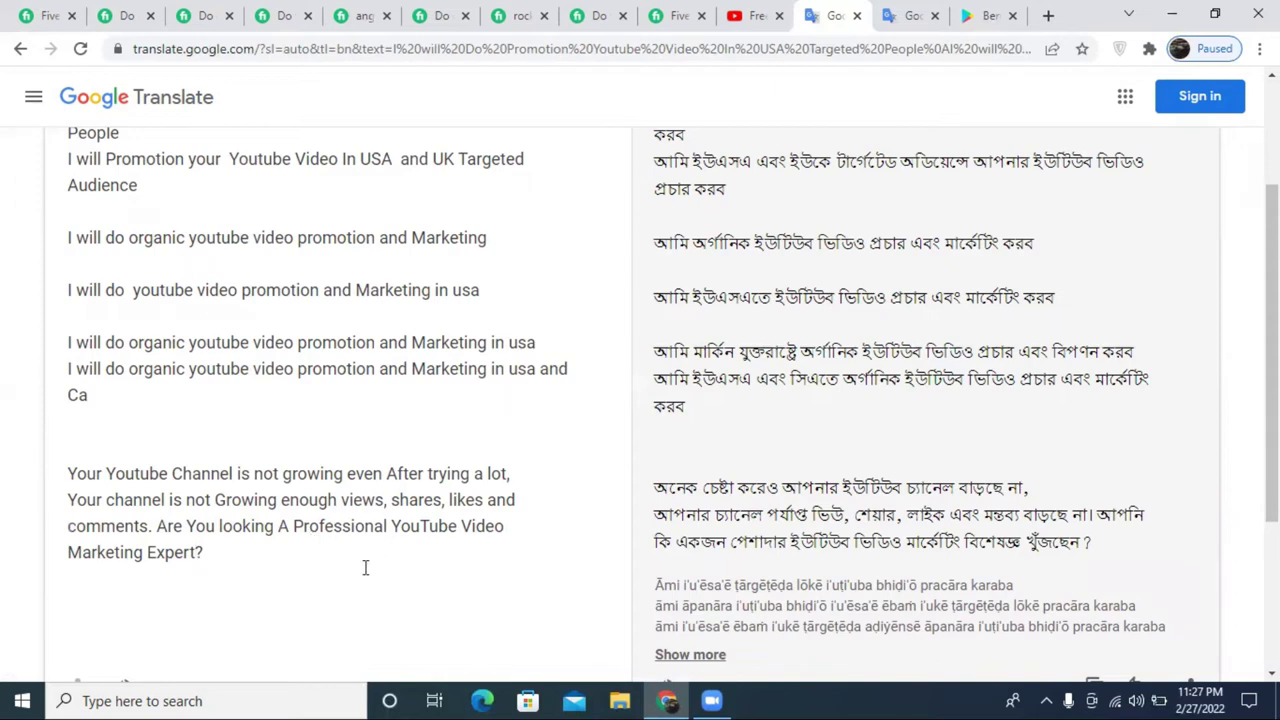
- Add the sentence "If you yes, You Are in the right place." to the end of the draft
{"action": "type", "text": "If yo"}
{"action": "type", "text": "u yes"}
{"action": "key", "text": "BackSpace"}
{"action": "type", "text": "yes"}
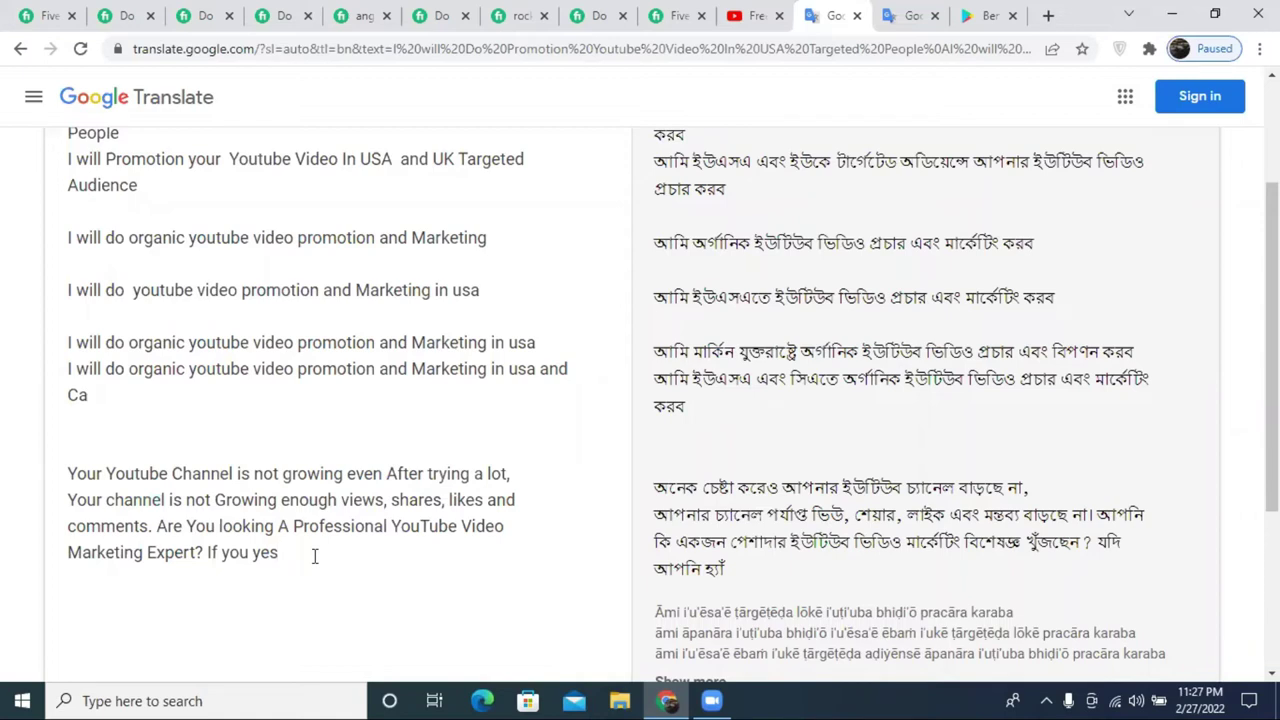
{"action": "type", "text": ", You "}
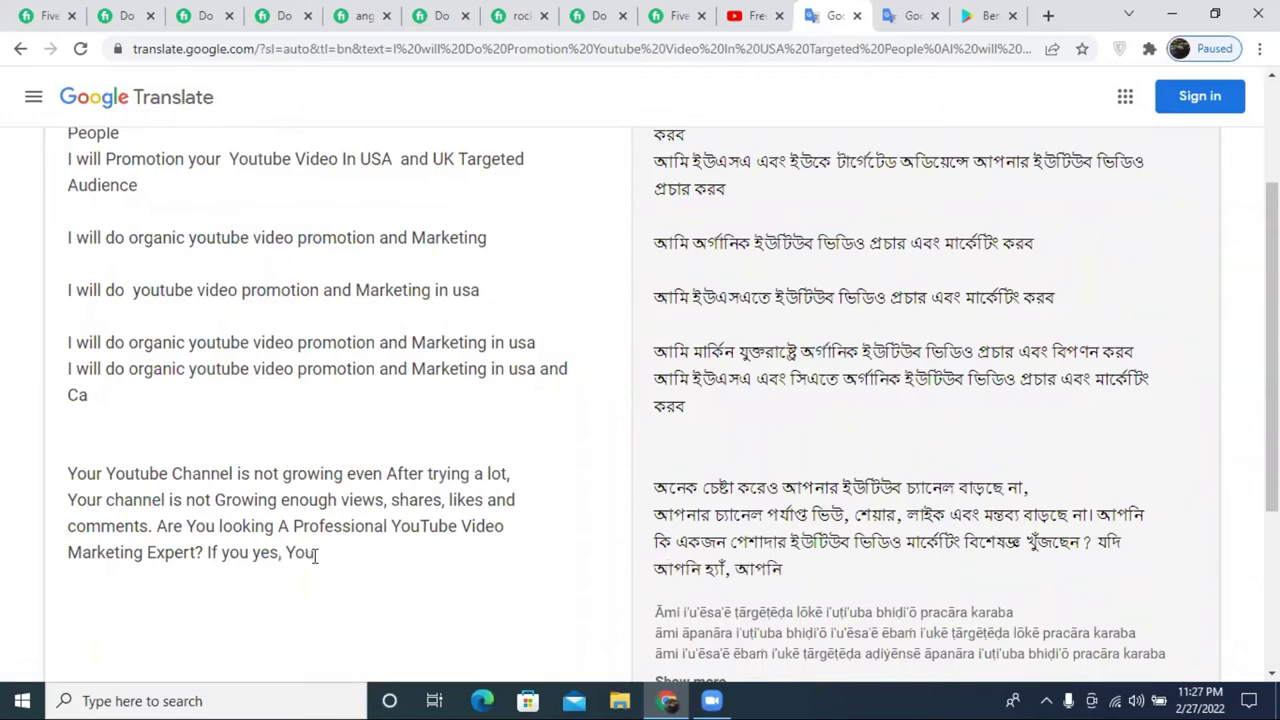
{"action": "type", "text": "Are in the "}
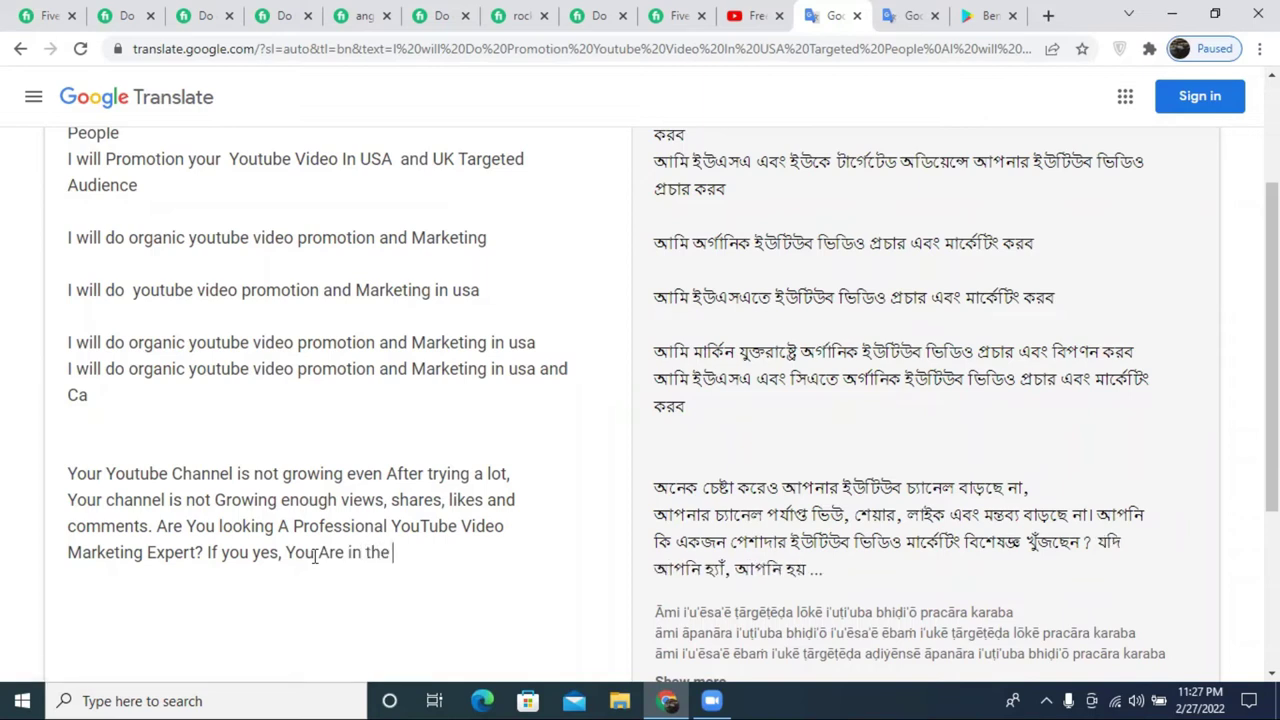
{"action": "type", "text": "right"}
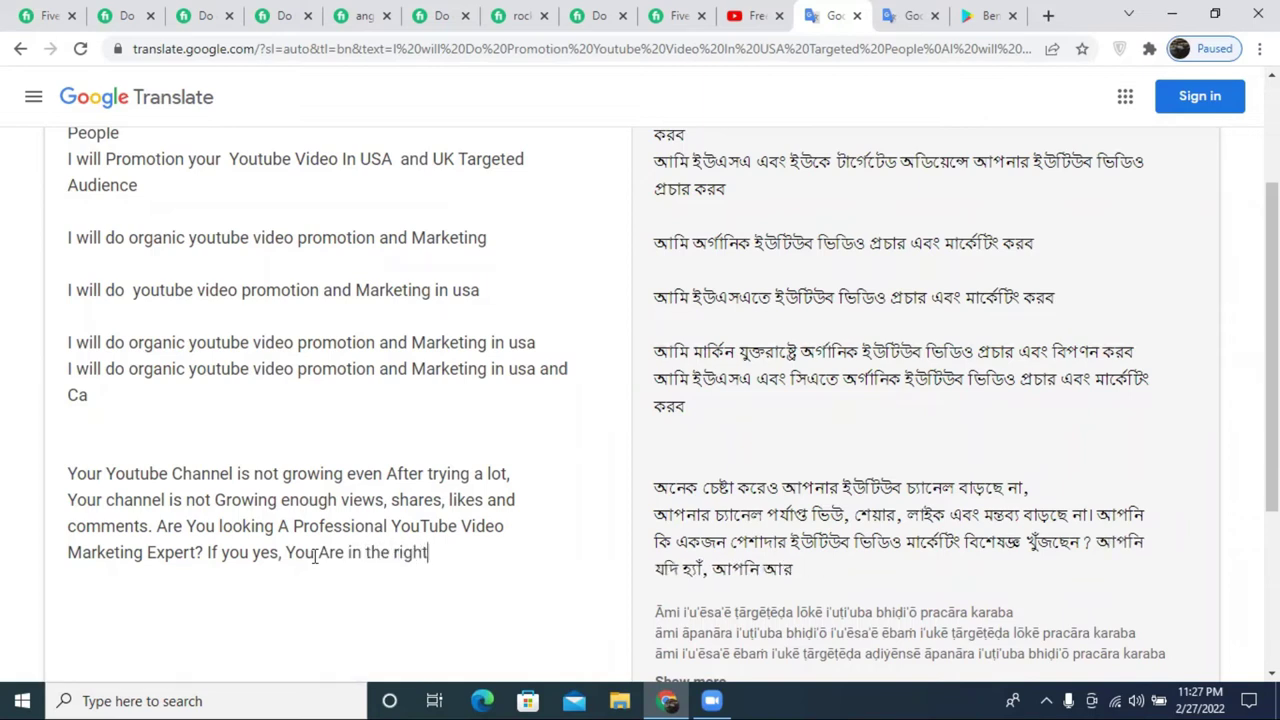
{"action": "type", "text": " place"}
{"action": "left_click", "coordinate": [314, 553]}
{"action": "left_click", "coordinate": [472, 553]}
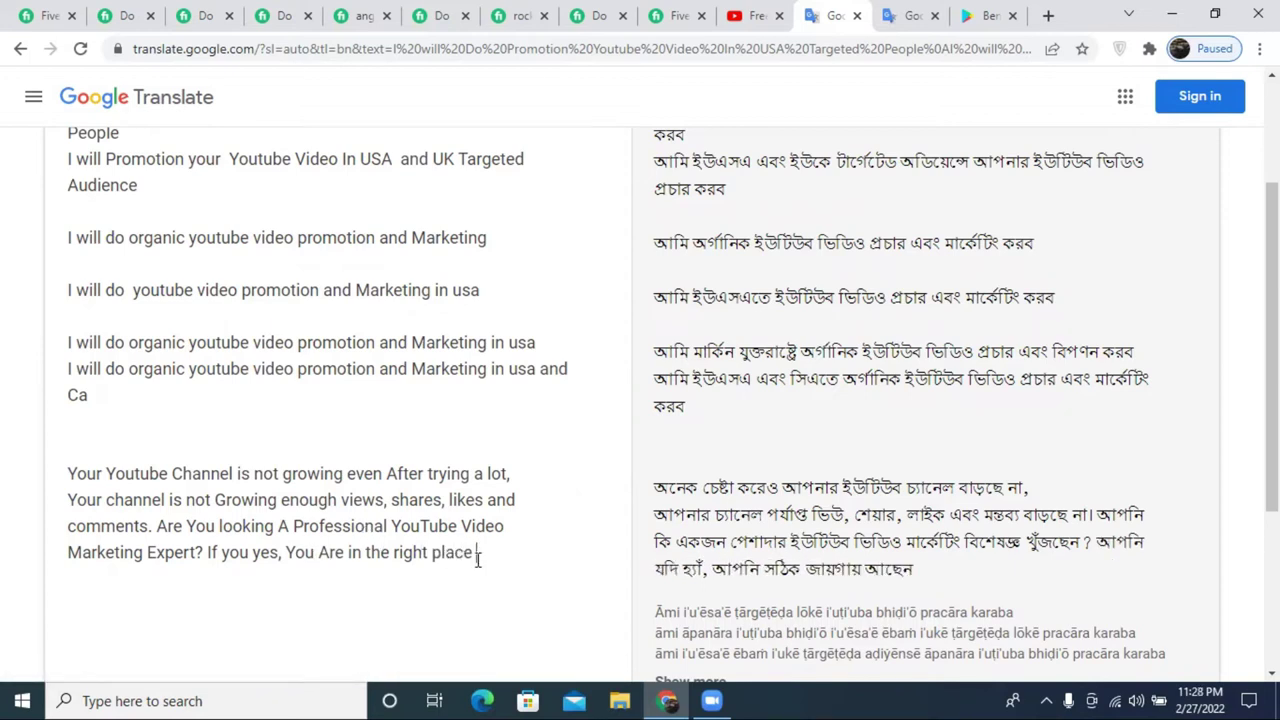
{"action": "type", "text": "."}
- Copy the closing paragraph of the draft, from "Your Youtube Channel" through "the right place."
{"action": "triple_click", "coordinate": [415, 540]}
{"action": "left_click", "coordinate": [415, 540]}
{"action": "left_click_drag", "start_coordinate": [481, 552], "coordinate": [68, 468]}
{"action": "key", "text": "ctrl+c"}
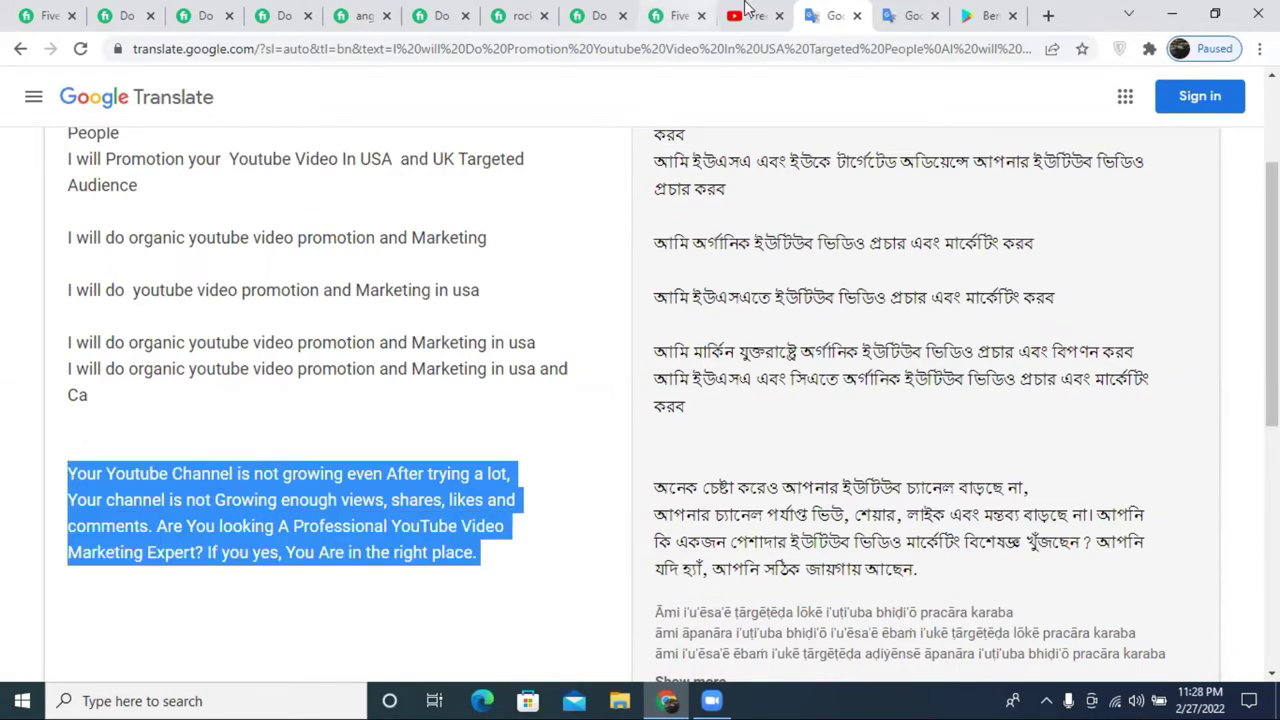
- Clear the second translator, set it to translate Bengali to English, and return to the main draft
{"action": "left_click", "coordinate": [910, 10]}
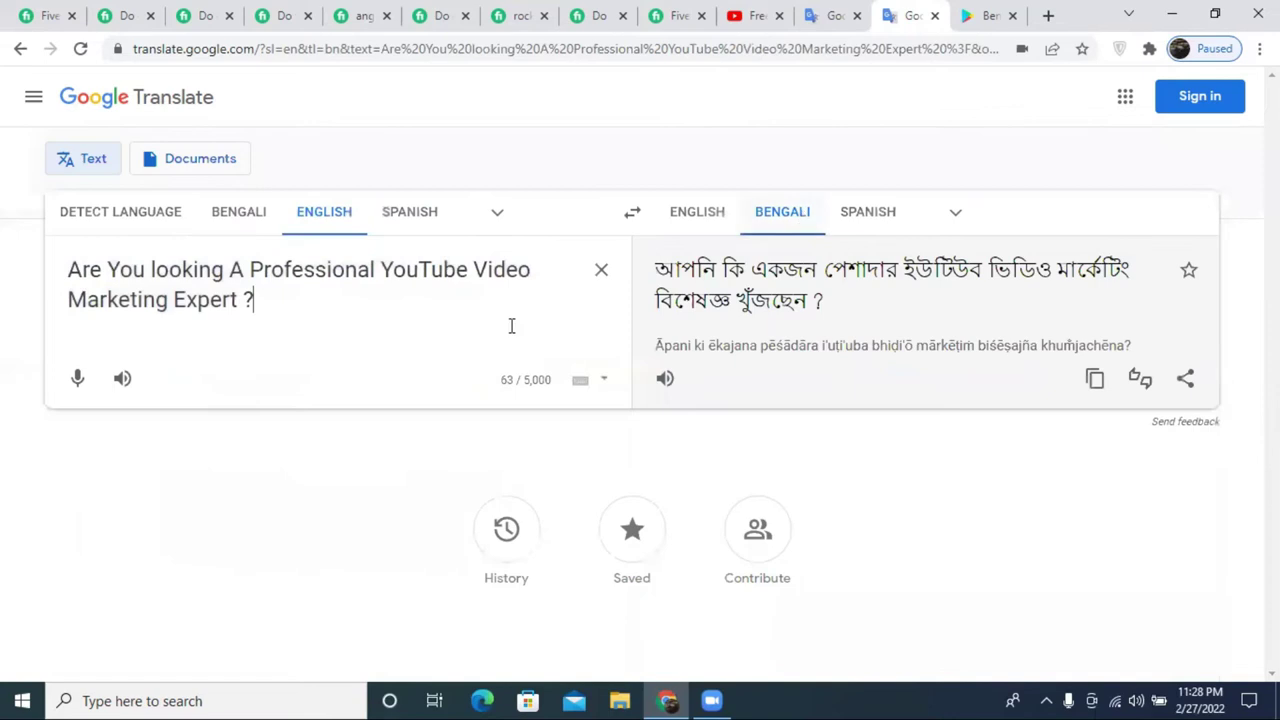
{"action": "left_click", "coordinate": [603, 271]}
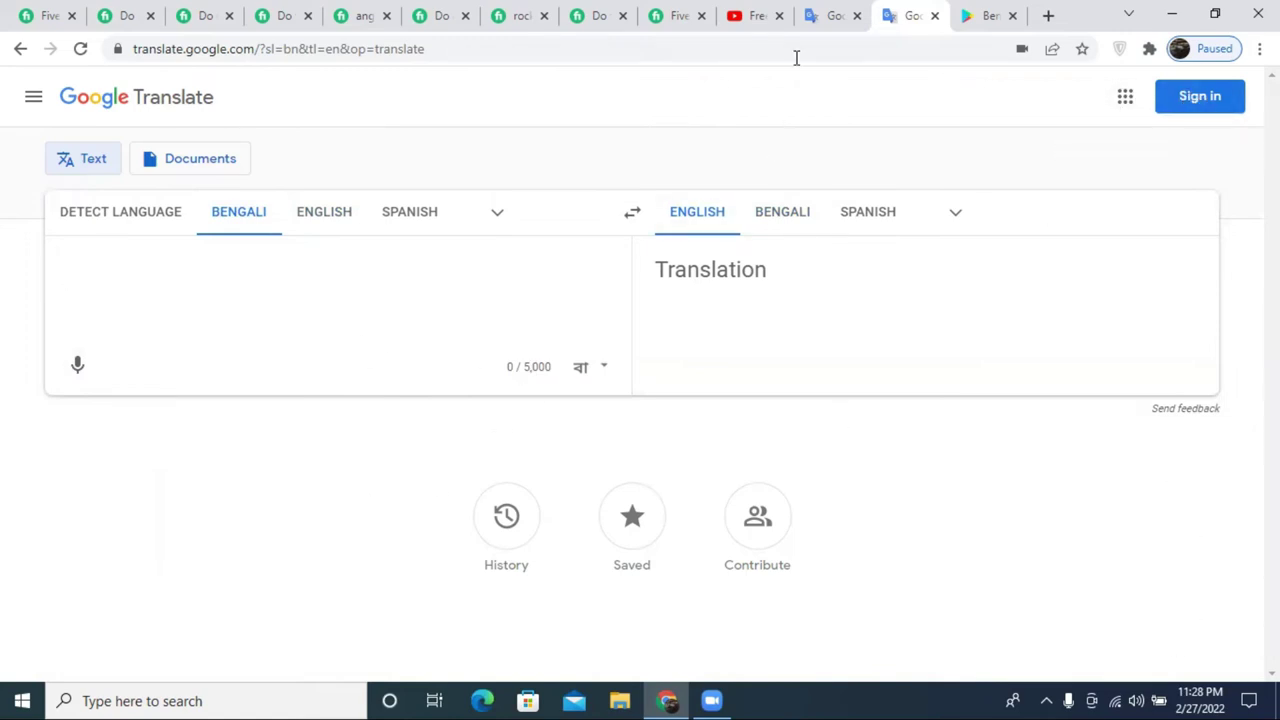
{"action": "left_click", "coordinate": [822, 14]}
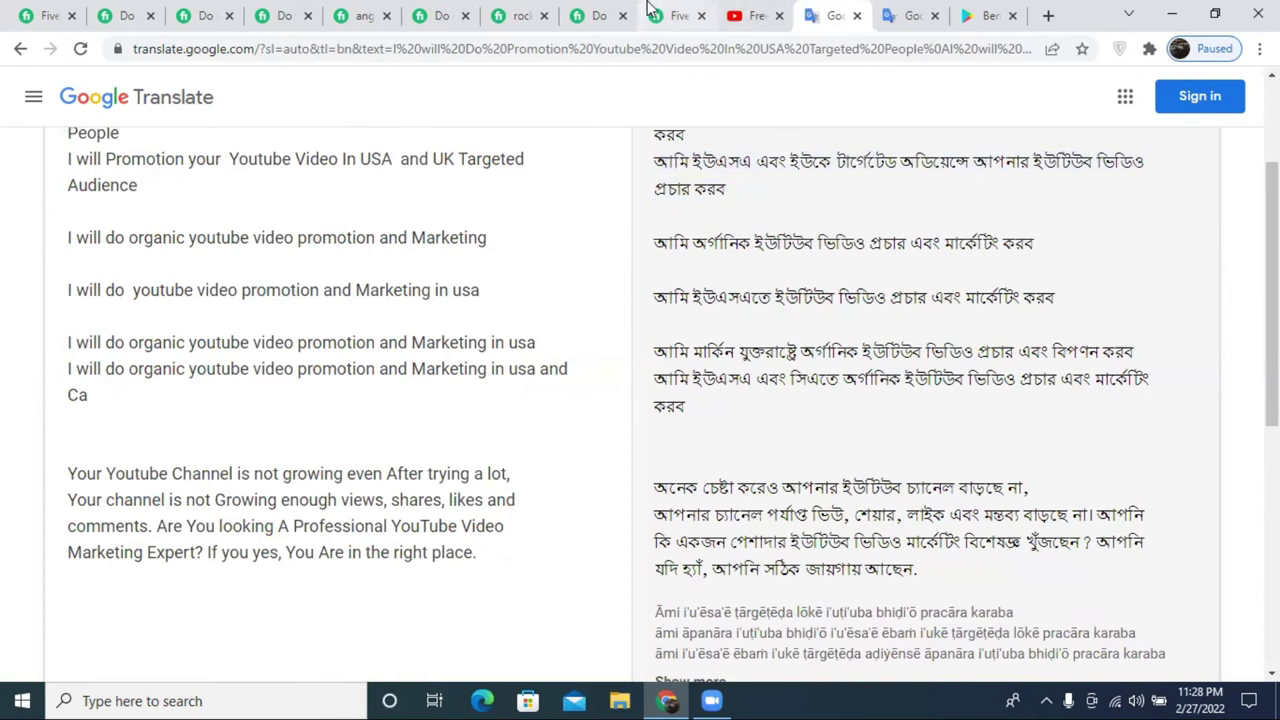
- Paste the copied paragraph below the Offering line in the Fiverr gig description and correct the spelling of "Youtube" to "YouTube"
{"action": "left_click", "coordinate": [675, 15]}
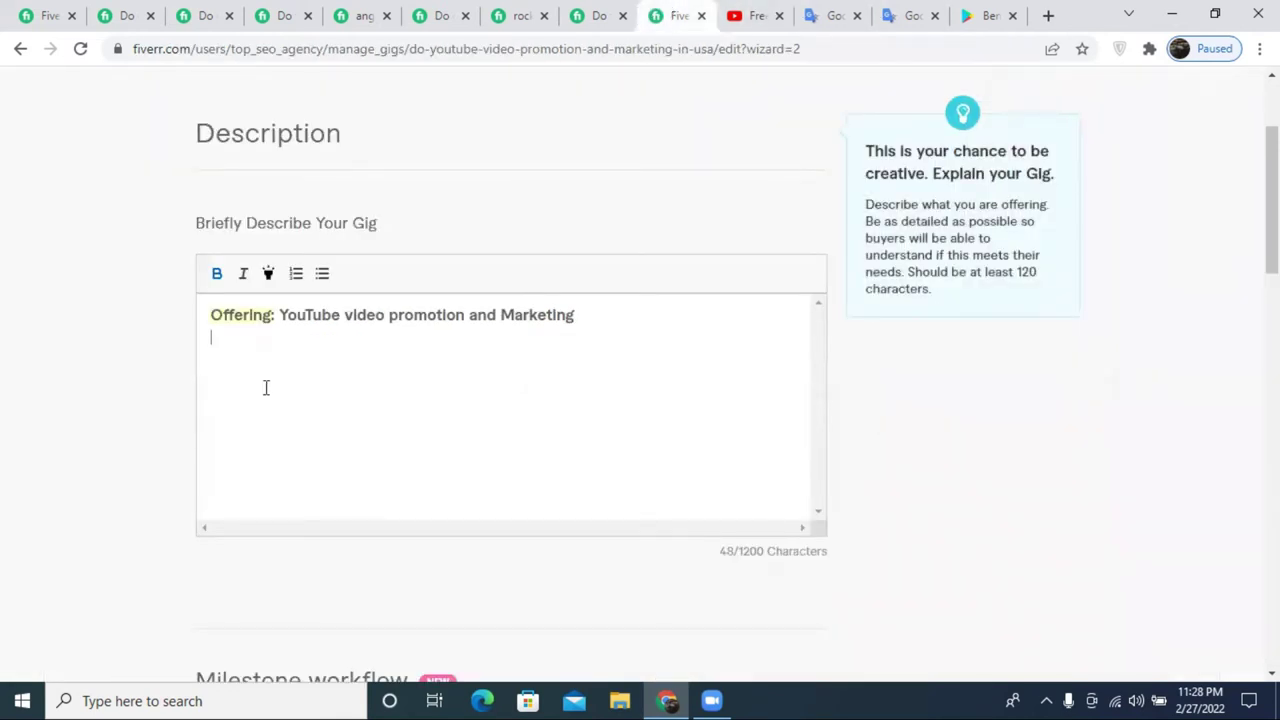
{"action": "key", "text": "ctrl+v"}
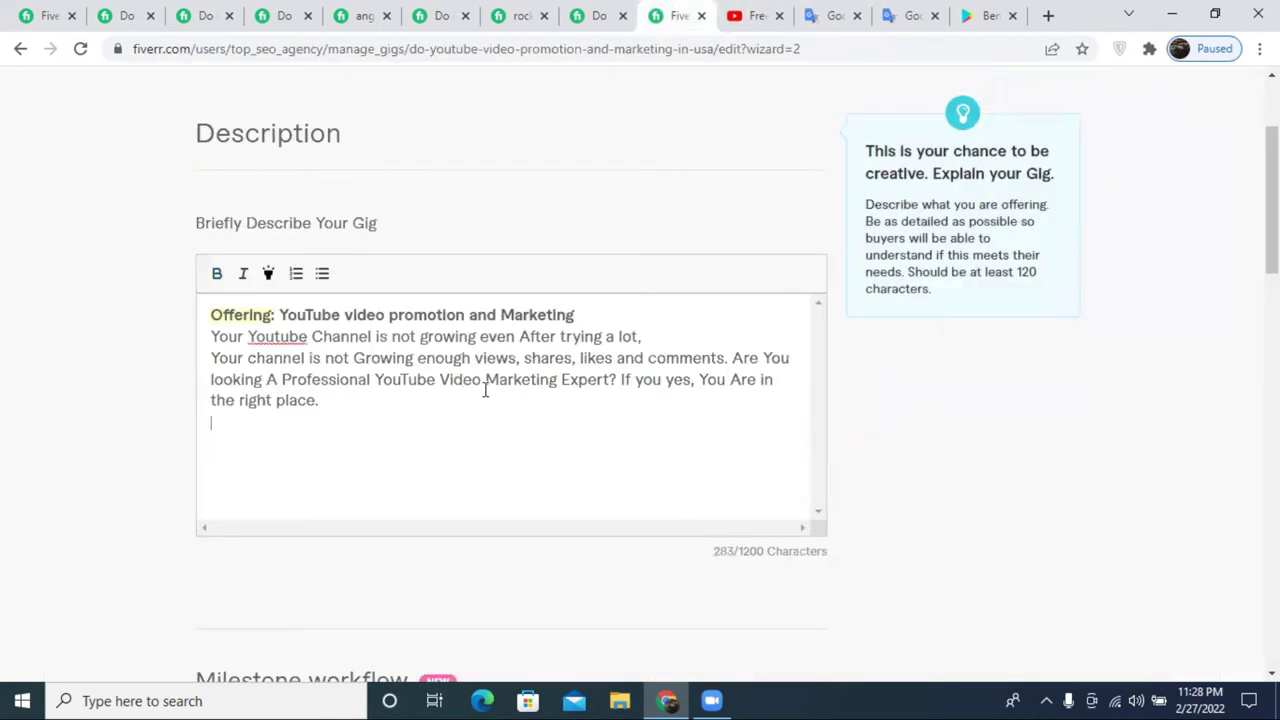
{"action": "right_click", "coordinate": [280, 344]}
{"action": "left_click", "coordinate": [314, 356]}
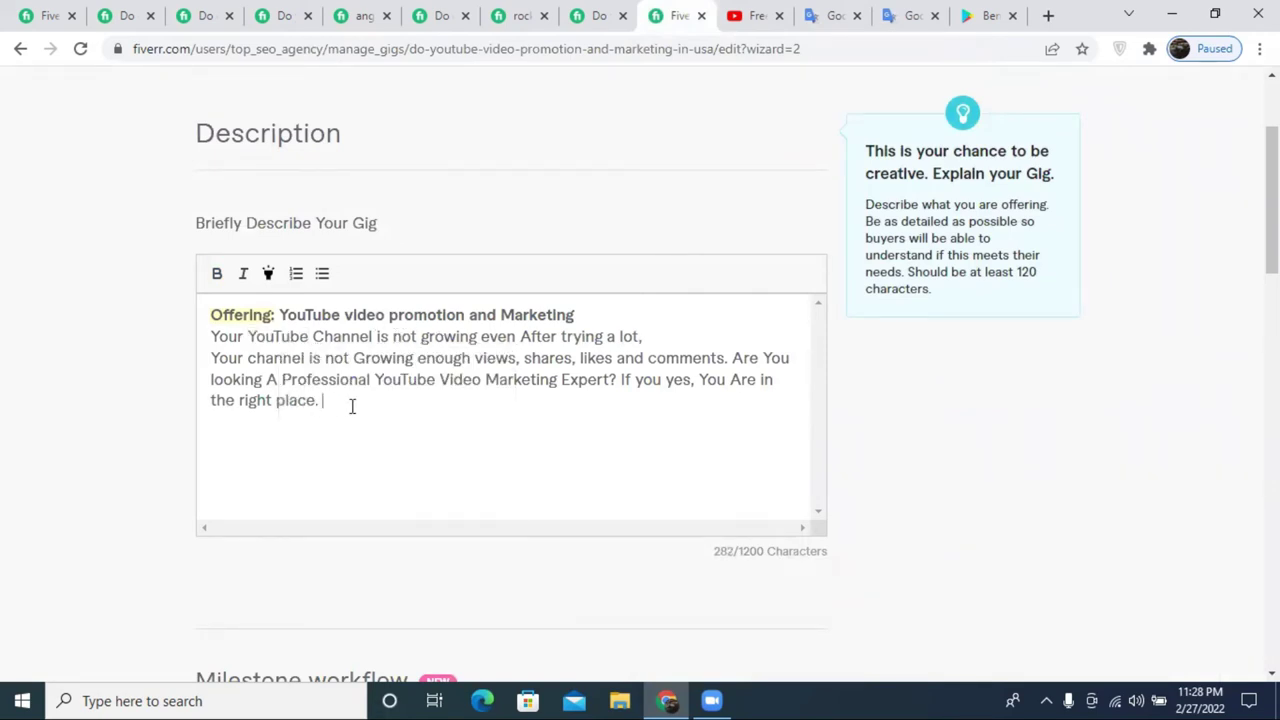
- Add blank lines above and below the pasted paragraph and join its first two lines into continuous text
{"action": "left_click", "coordinate": [594, 315]}
{"action": "key", "text": "Return"}
{"action": "left_click", "coordinate": [370, 427]}
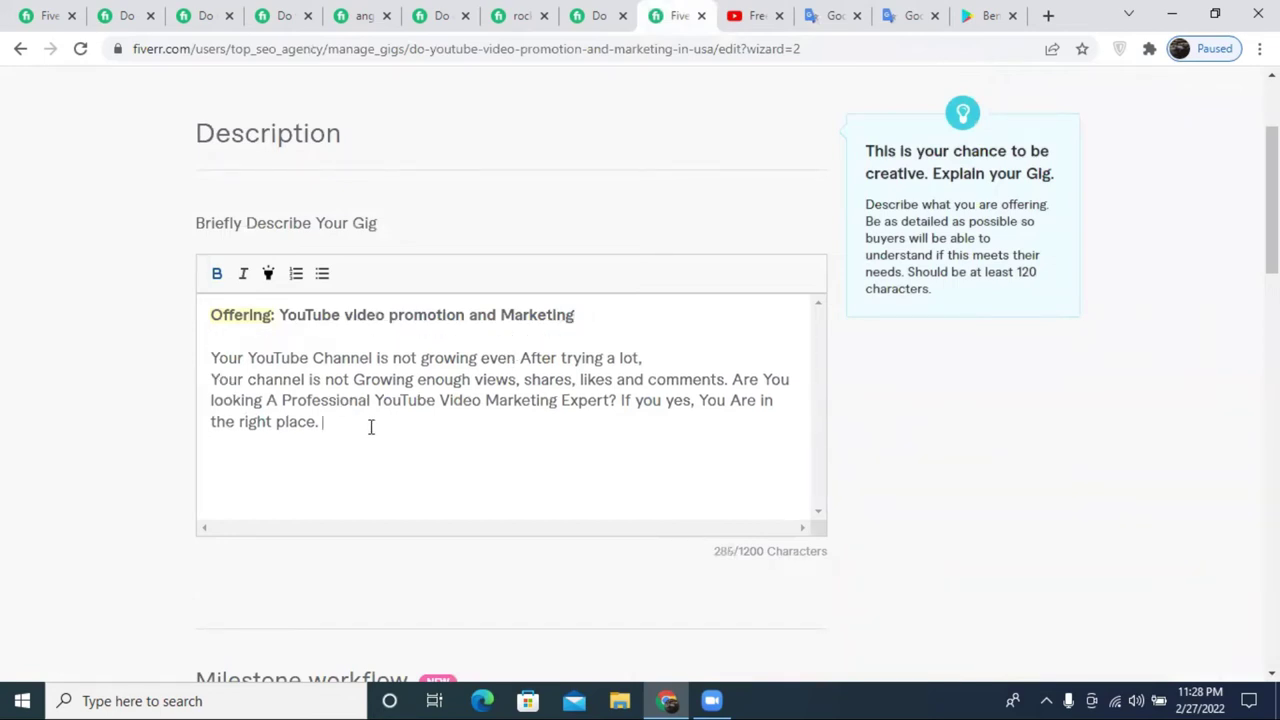
{"action": "left_click", "coordinate": [211, 380]}
{"action": "key", "text": "BackSpace"}
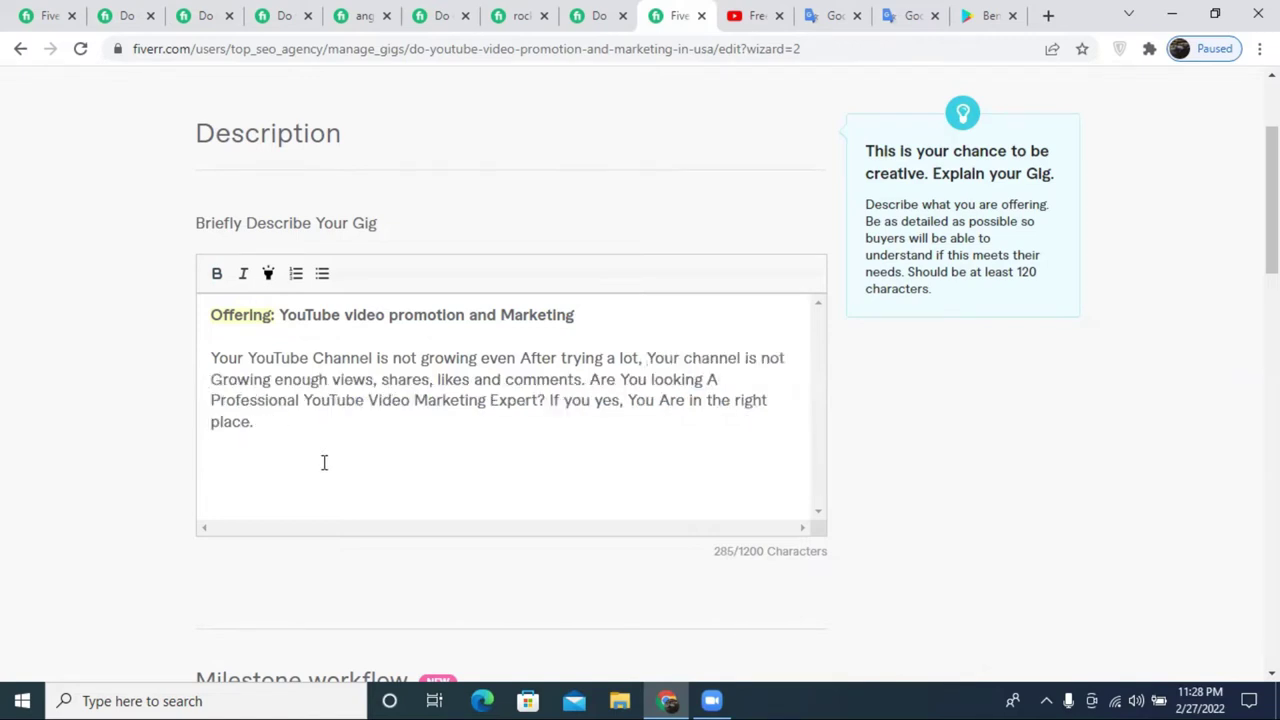
{"action": "left_click", "coordinate": [251, 453]}
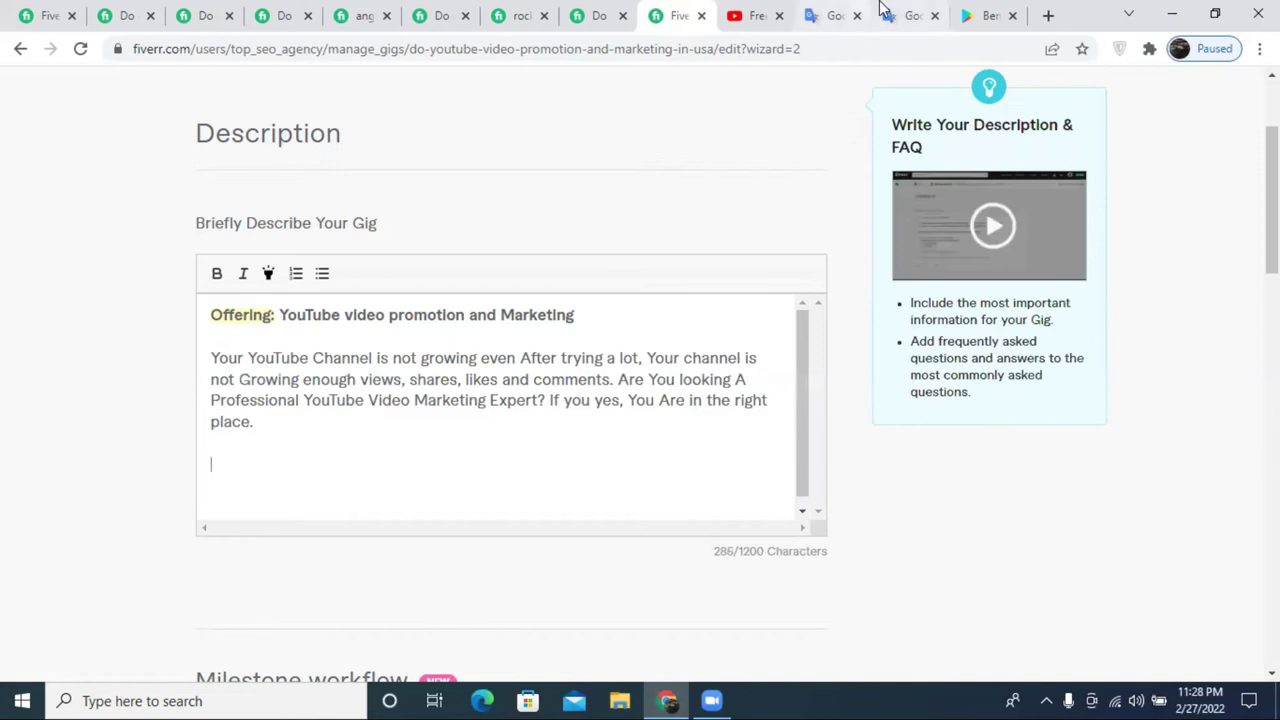
- Dictate a Bengali self-introduction in the second Google Translate tab, giving the full name and the digital marketing and SEO expert role
{"action": "left_click", "coordinate": [911, 15]}
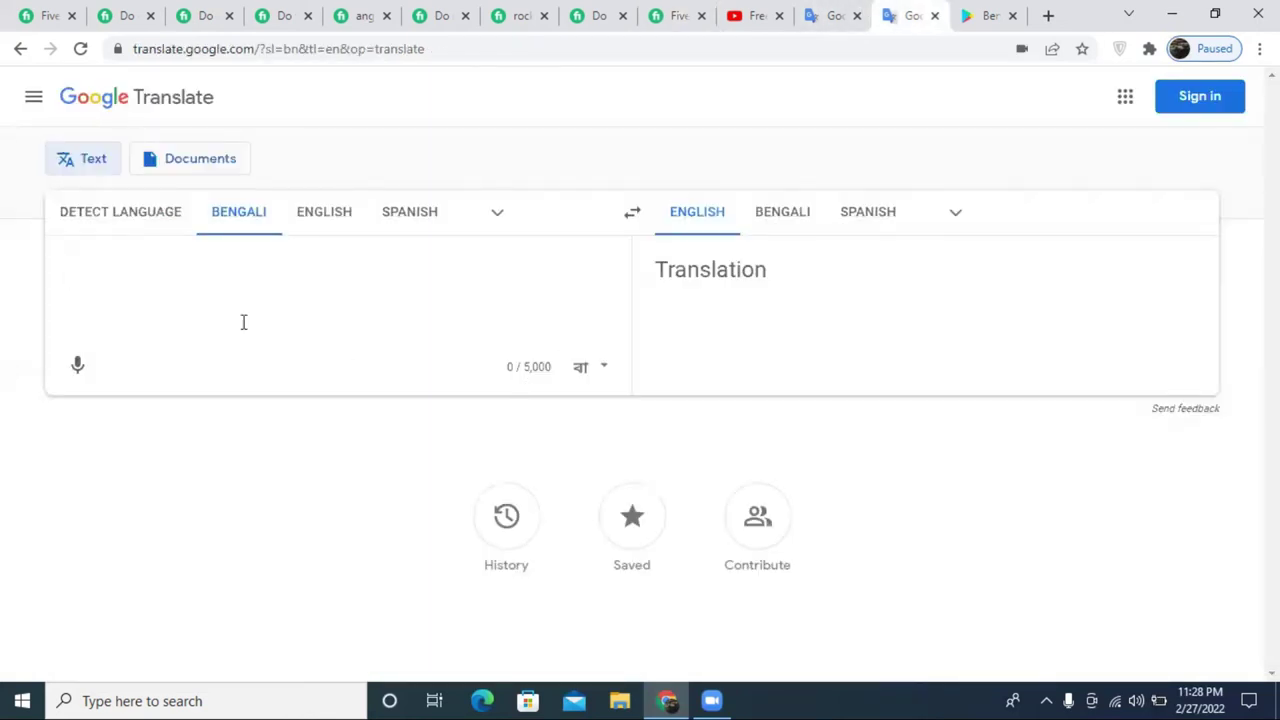
{"action": "left_click", "coordinate": [79, 366]}
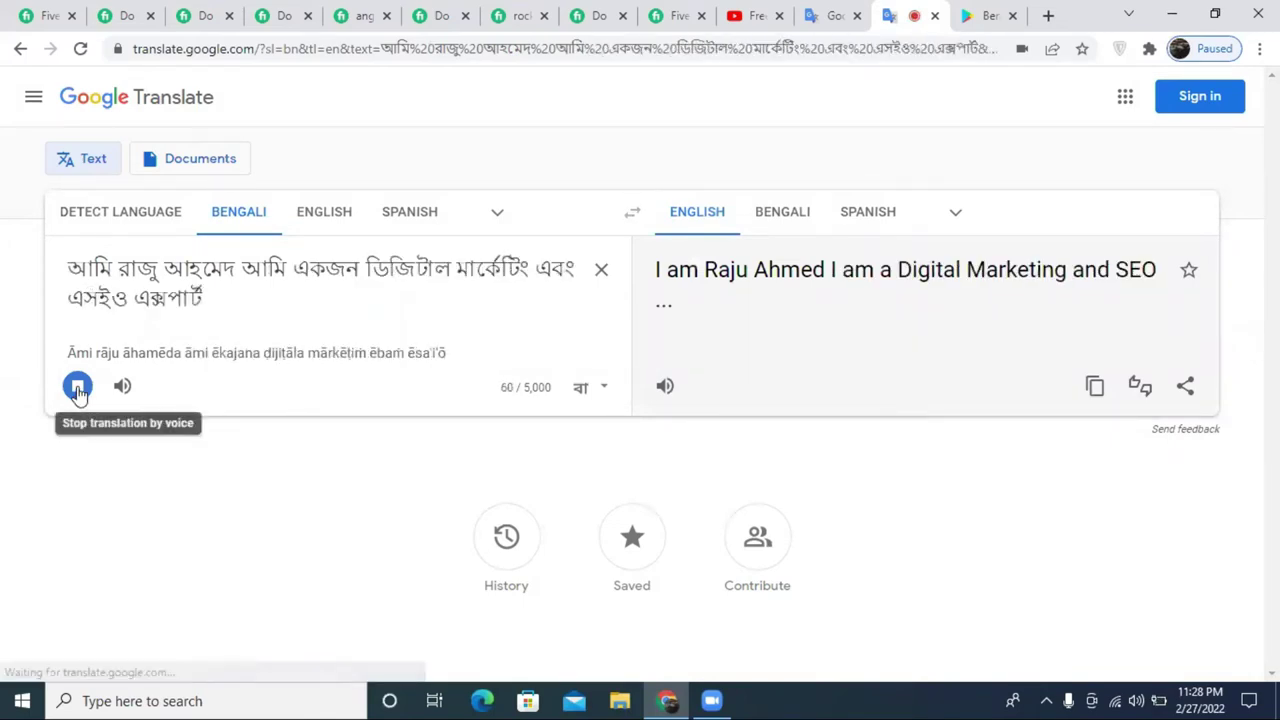
{"action": "left_click", "coordinate": [78, 390]}
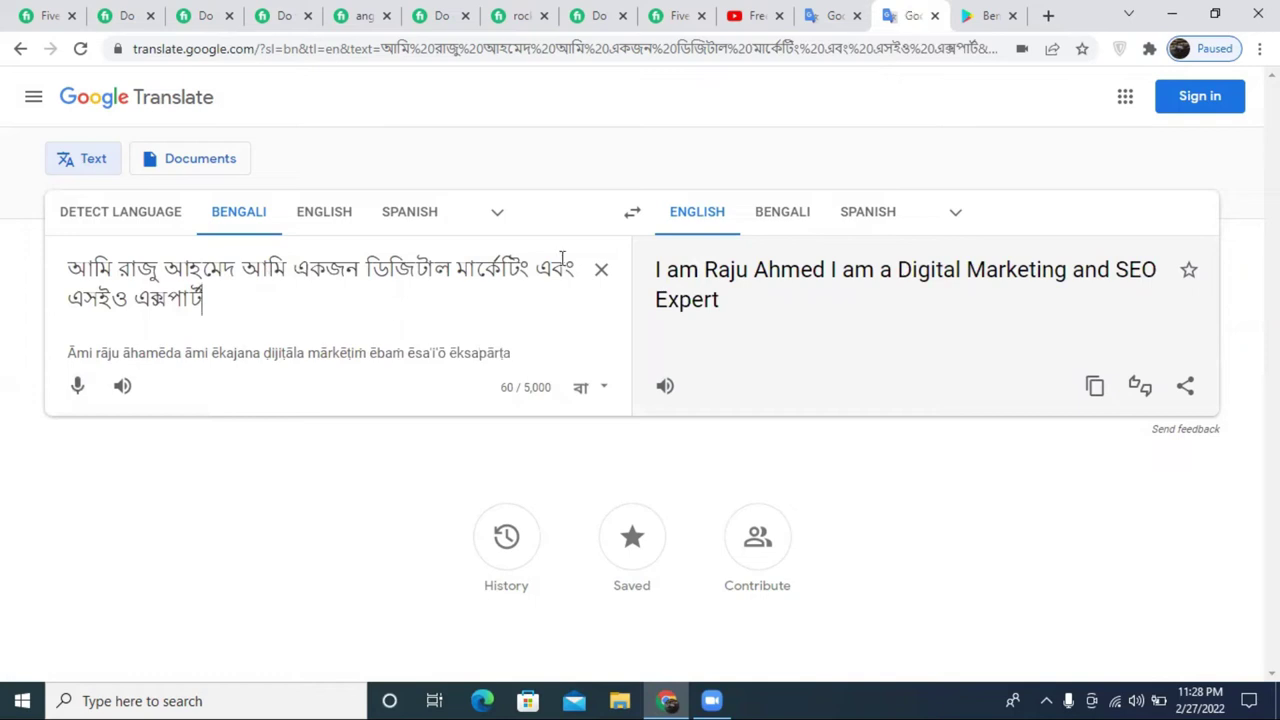
- Replace the dictated Bengali introduction with its copied English translation and set the source language to English
{"action": "left_click", "coordinate": [1095, 386]}
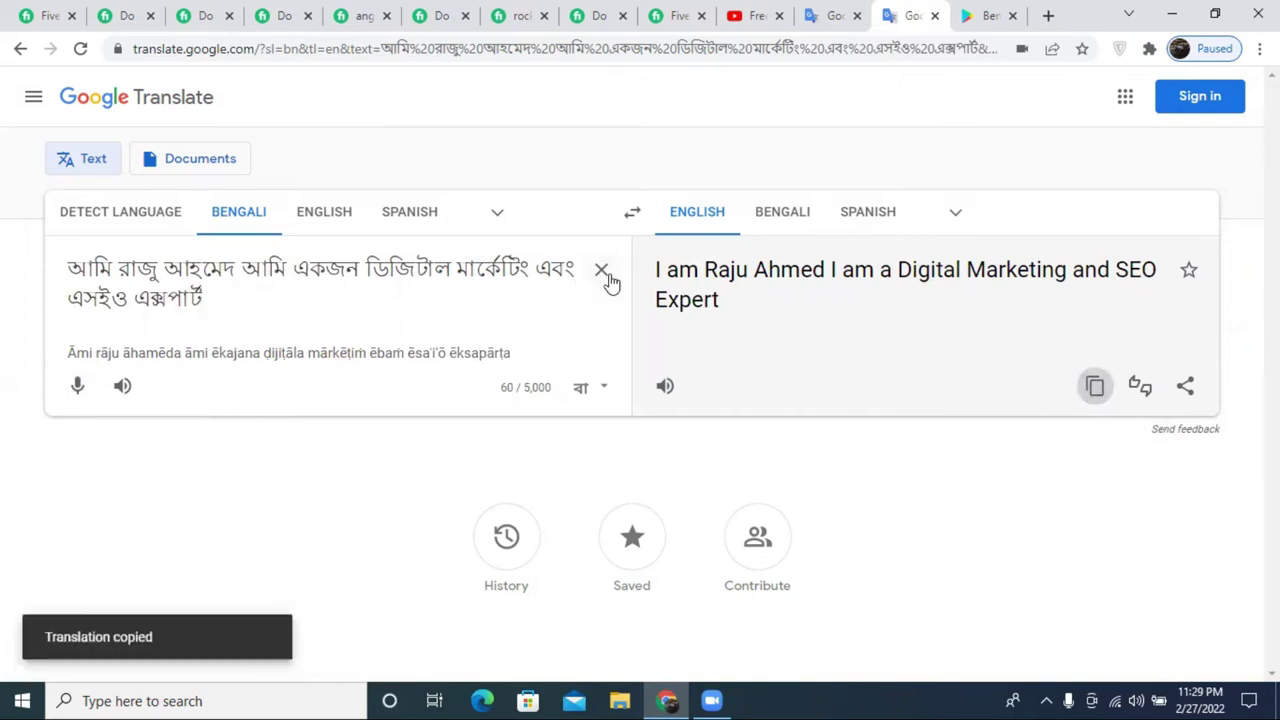
{"action": "left_click", "coordinate": [604, 271]}
{"action": "key", "text": "ctrl+v"}
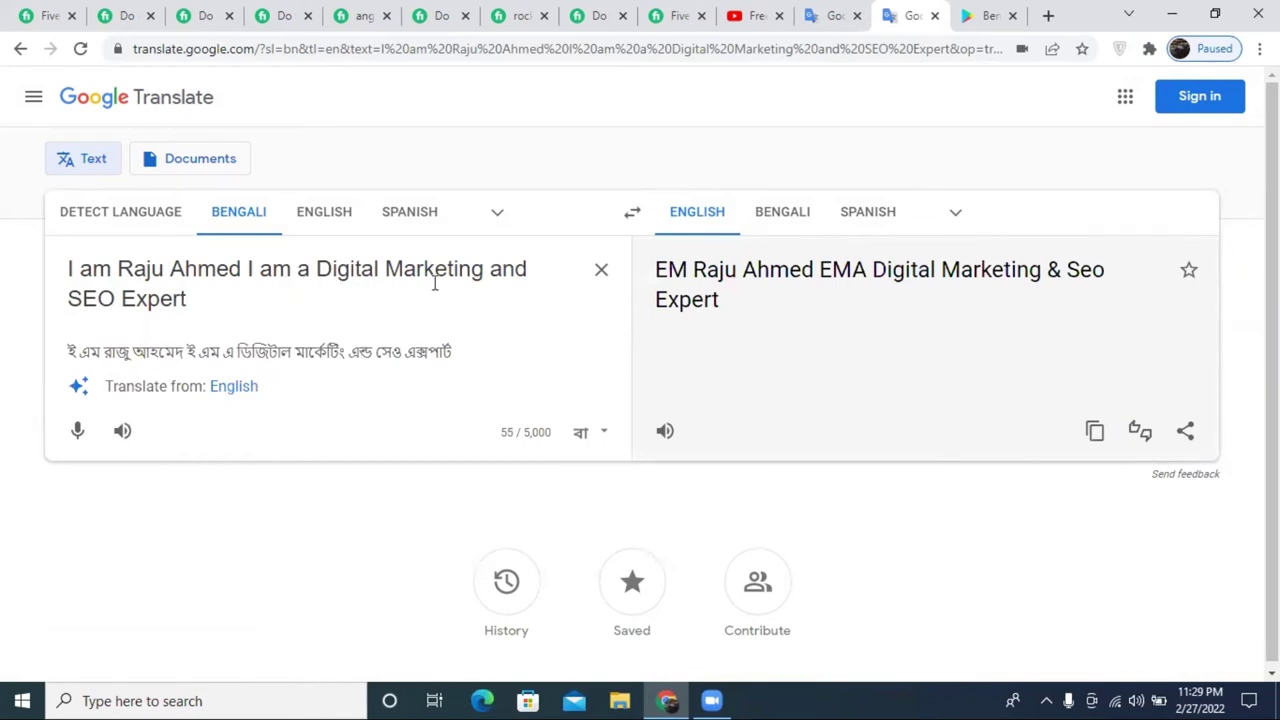
{"action": "left_click_drag", "start_coordinate": [117, 298], "coordinate": [54, 304]}
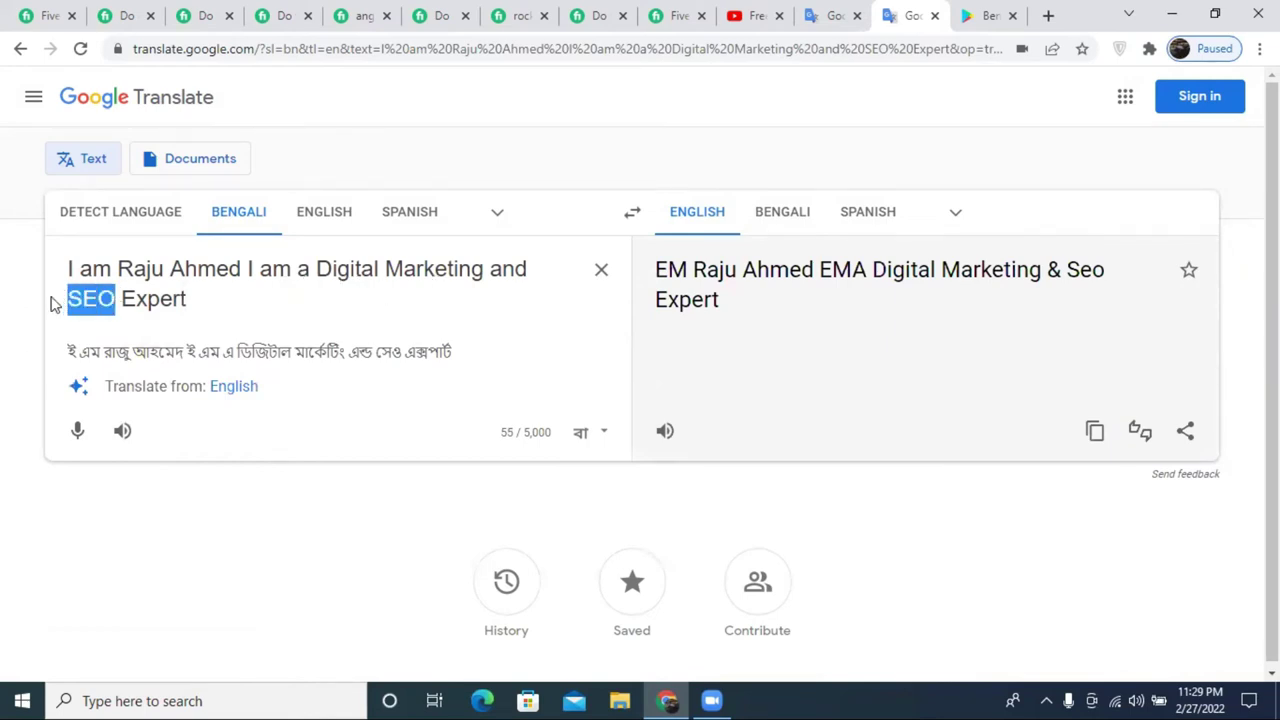
{"action": "type", "text": "Youtu"}
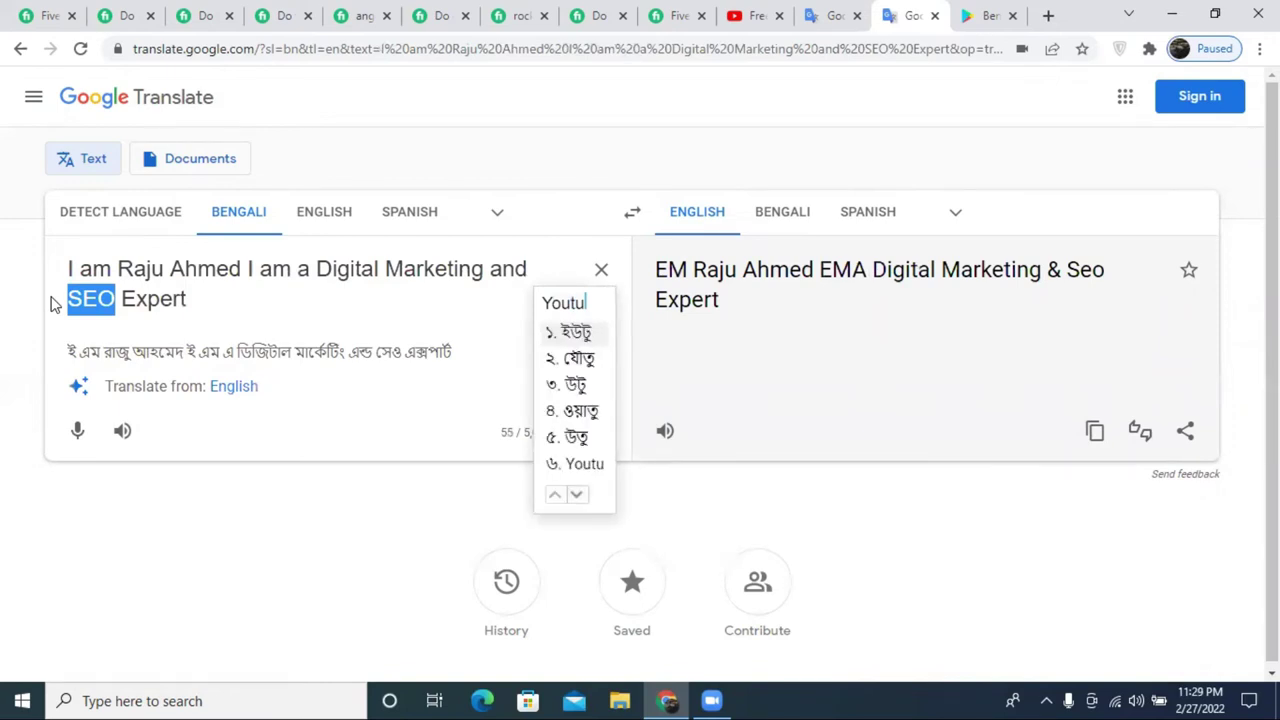
{"action": "left_click", "coordinate": [312, 210]}
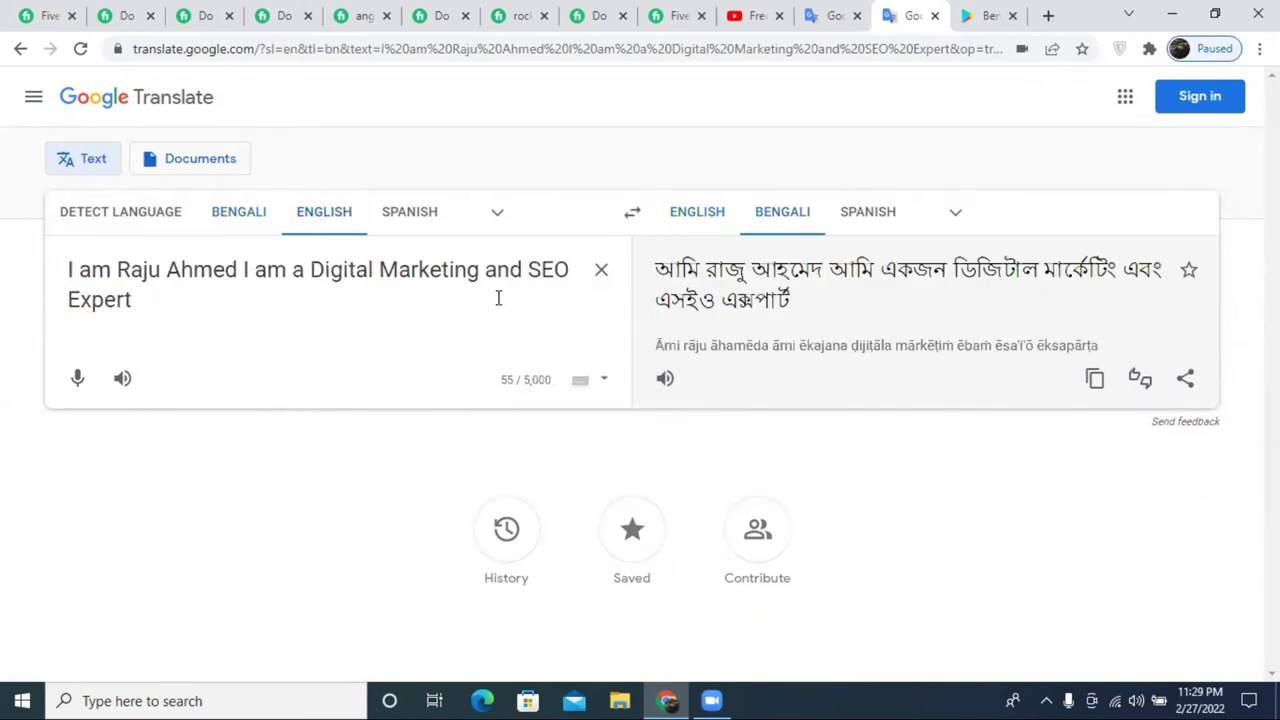
- Change "Digital" to "Youtube Channel" in the English self-introduction so the role reads "Youtube Channel Marketing and SEO Expert"
{"action": "left_click_drag", "start_coordinate": [528, 272], "coordinate": [569, 272]}
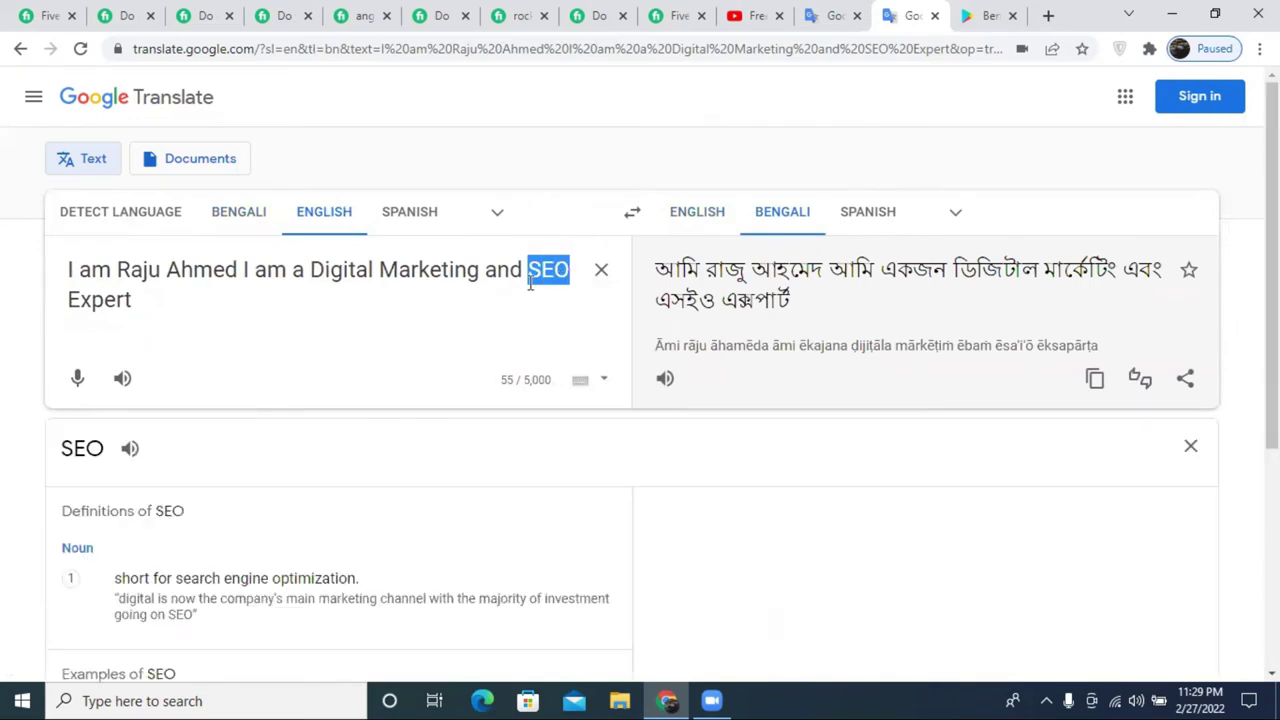
{"action": "left_click_drag", "start_coordinate": [312, 270], "coordinate": [373, 270]}
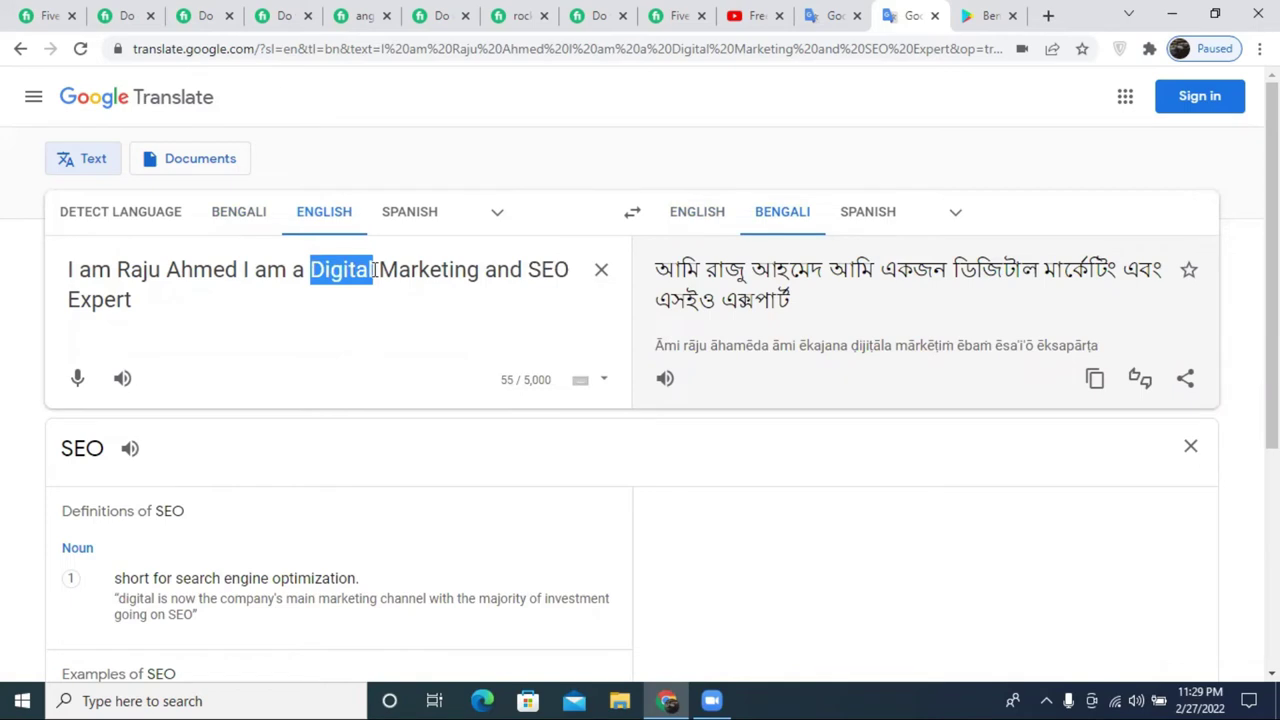
{"action": "type", "text": "Channel"}
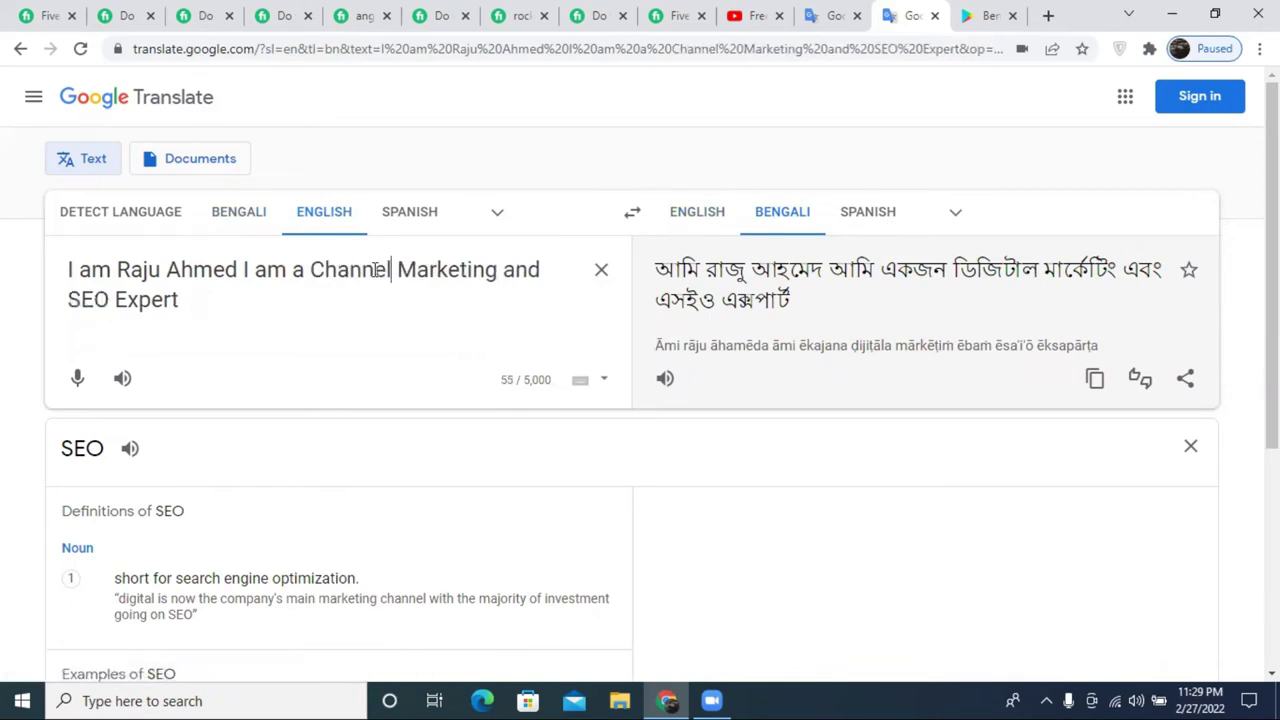
{"action": "left_click", "coordinate": [310, 269]}
{"action": "type", "text": "Youtube"}
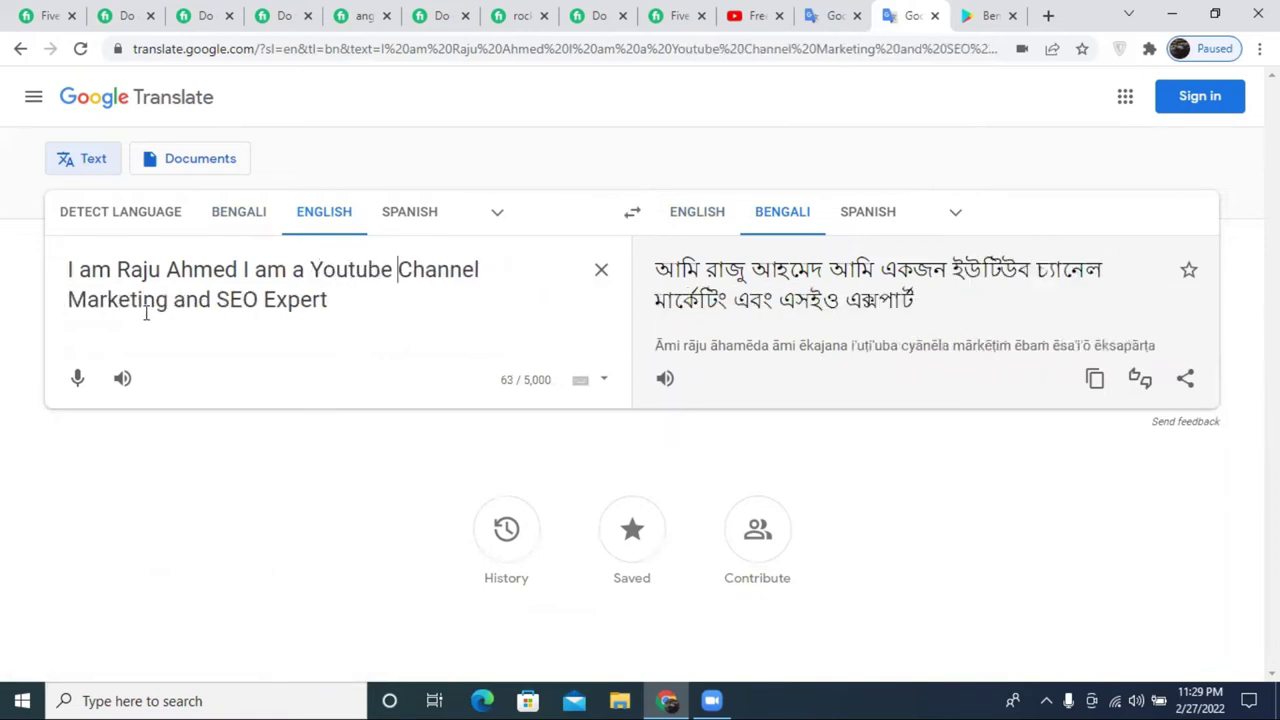
{"action": "left_click_drag", "start_coordinate": [217, 300], "coordinate": [242, 300]}
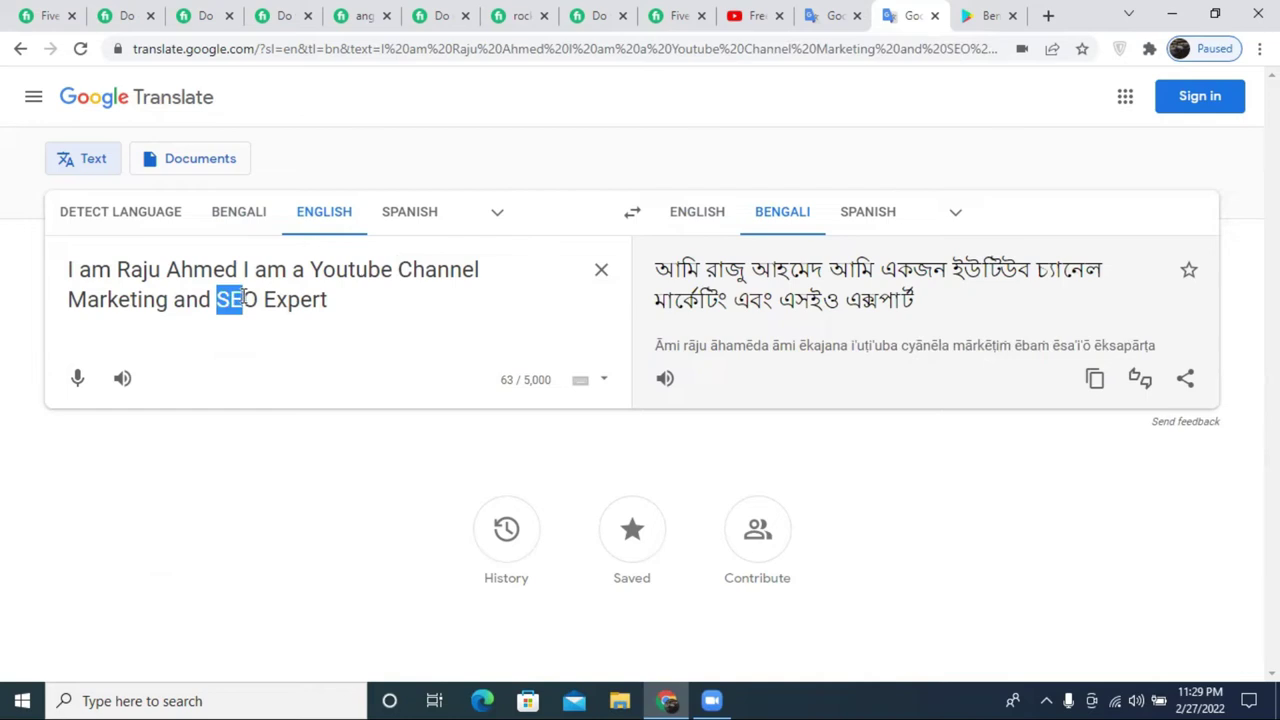
{"action": "left_click", "coordinate": [219, 300]}
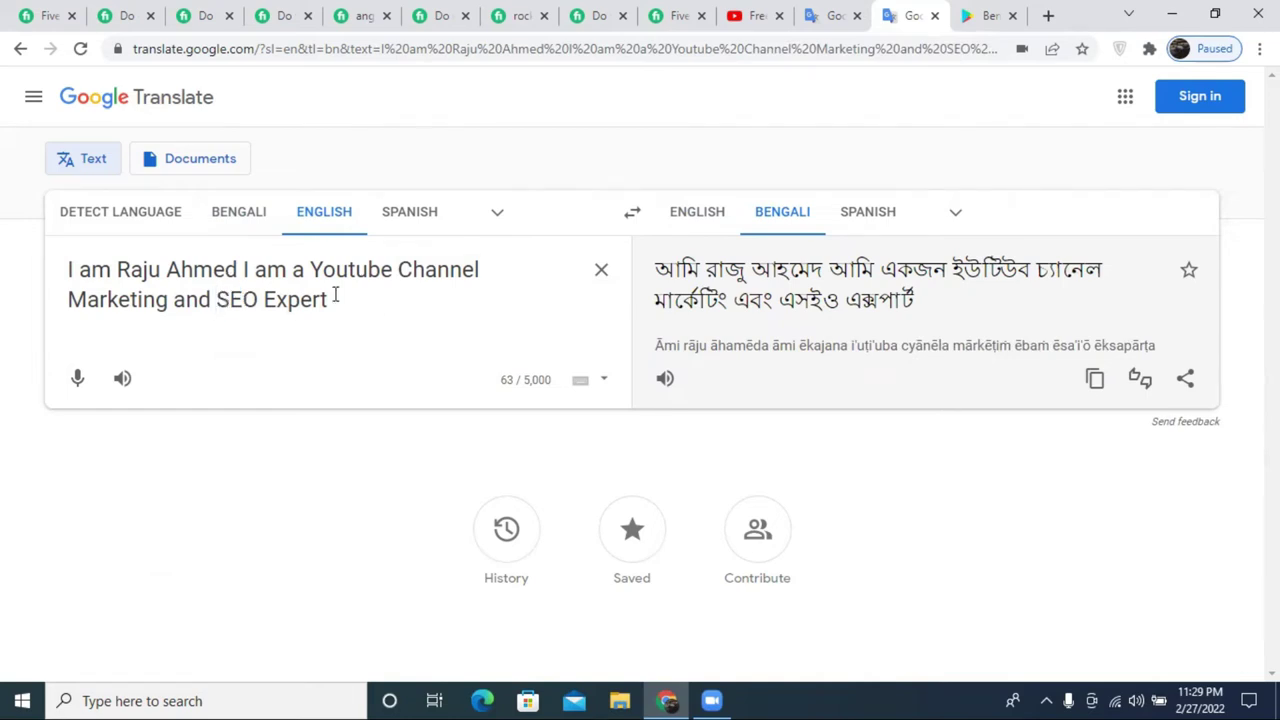
- Copy the revised introduction into the Fiverr gig description below the first paragraph and correct "Youtube" to "YouTube"
{"action": "triple_click", "coordinate": [325, 298]}
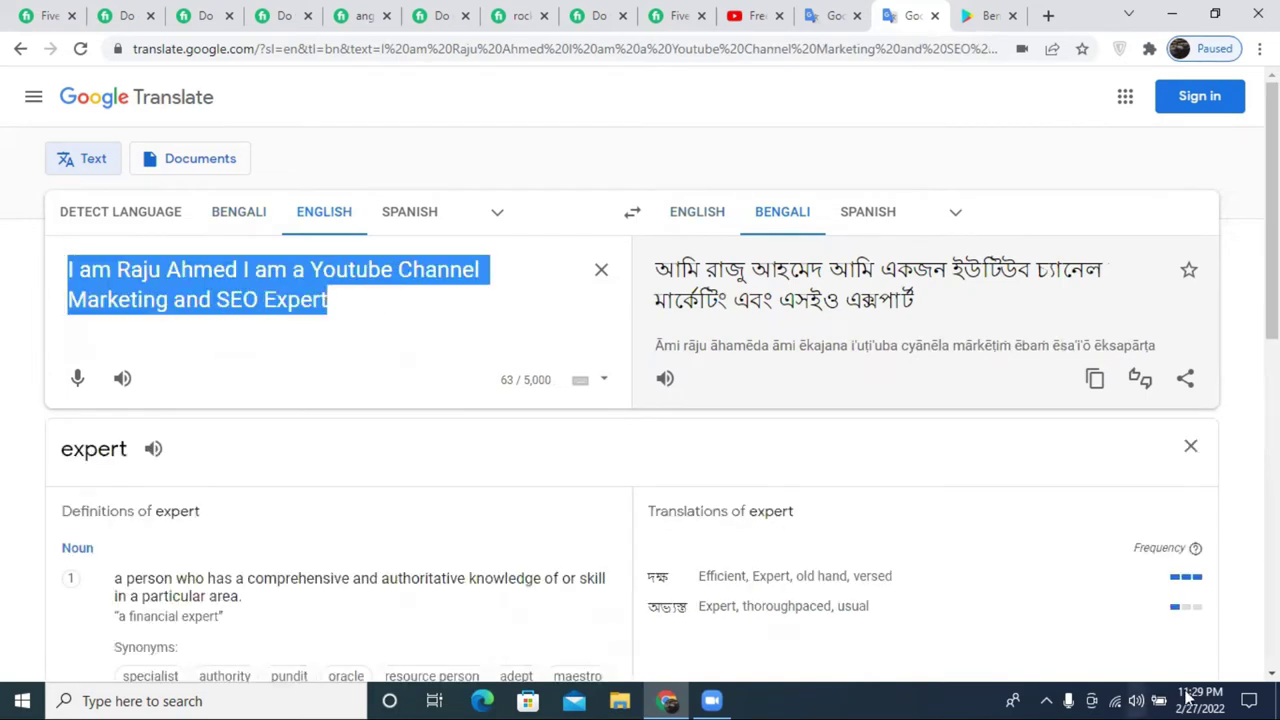
{"action": "left_click", "coordinate": [668, 15]}
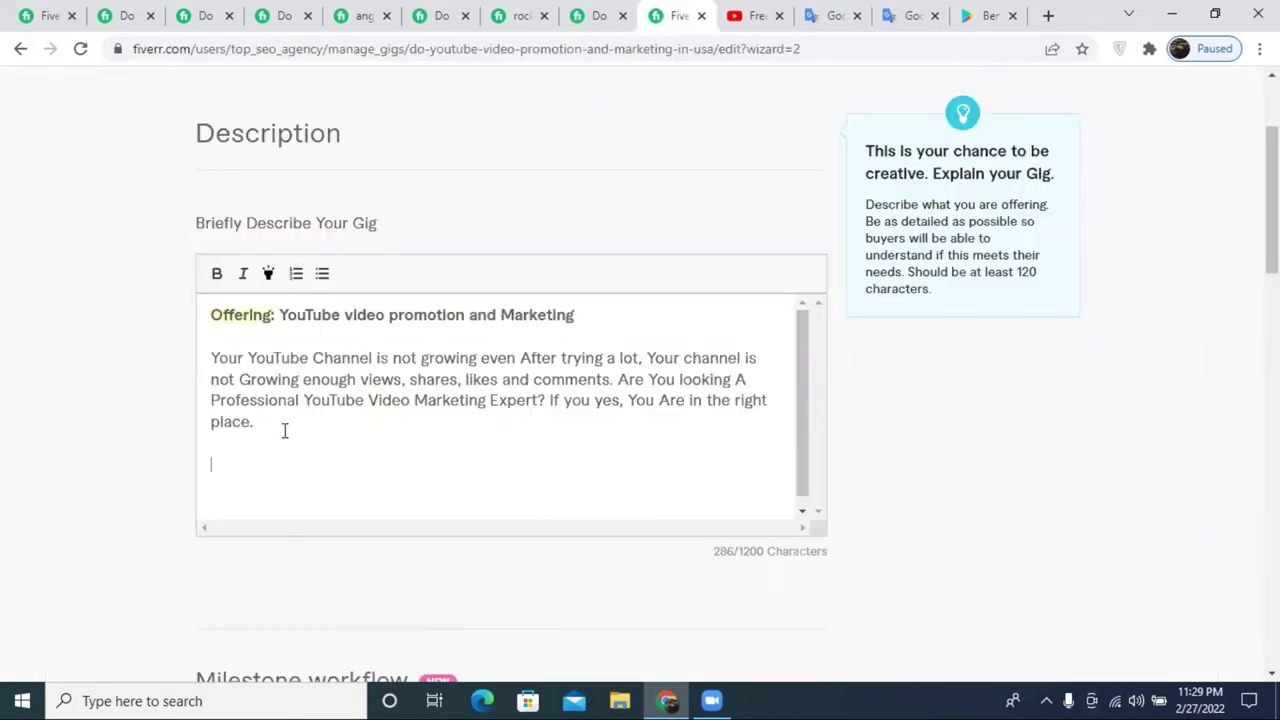
{"action": "key", "text": "ctrl+v"}
{"action": "right_click", "coordinate": [414, 464]}
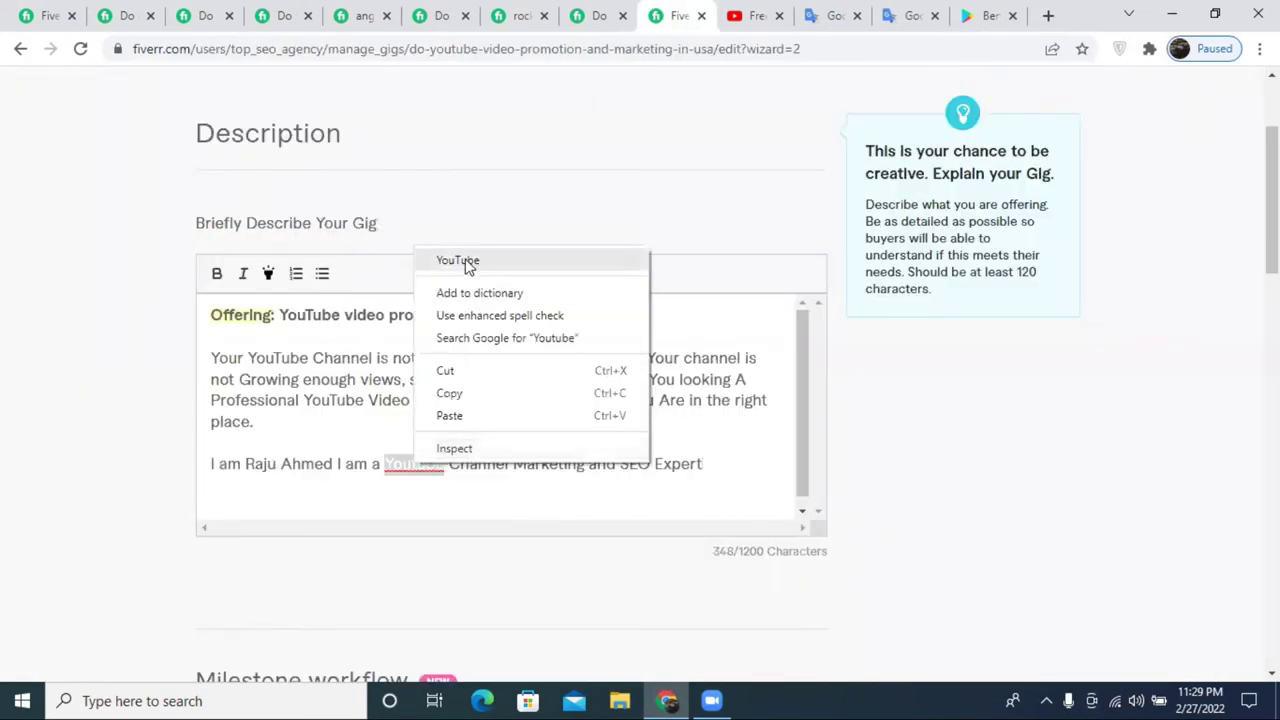
{"action": "left_click", "coordinate": [465, 262]}
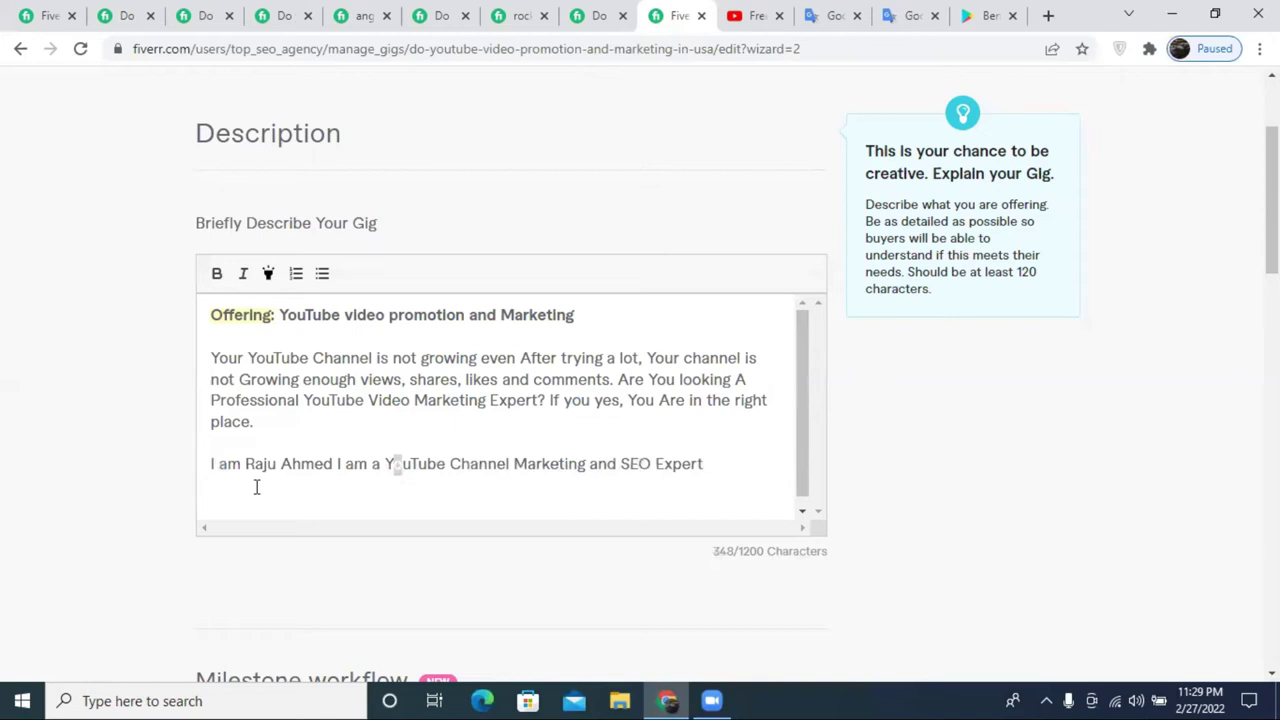
- Put full stops after the full name and after "SEO Expert", trying "Marketer" and restoring "Marketing" in between
{"action": "left_click", "coordinate": [333, 468]}
{"action": "type", "text": "."}
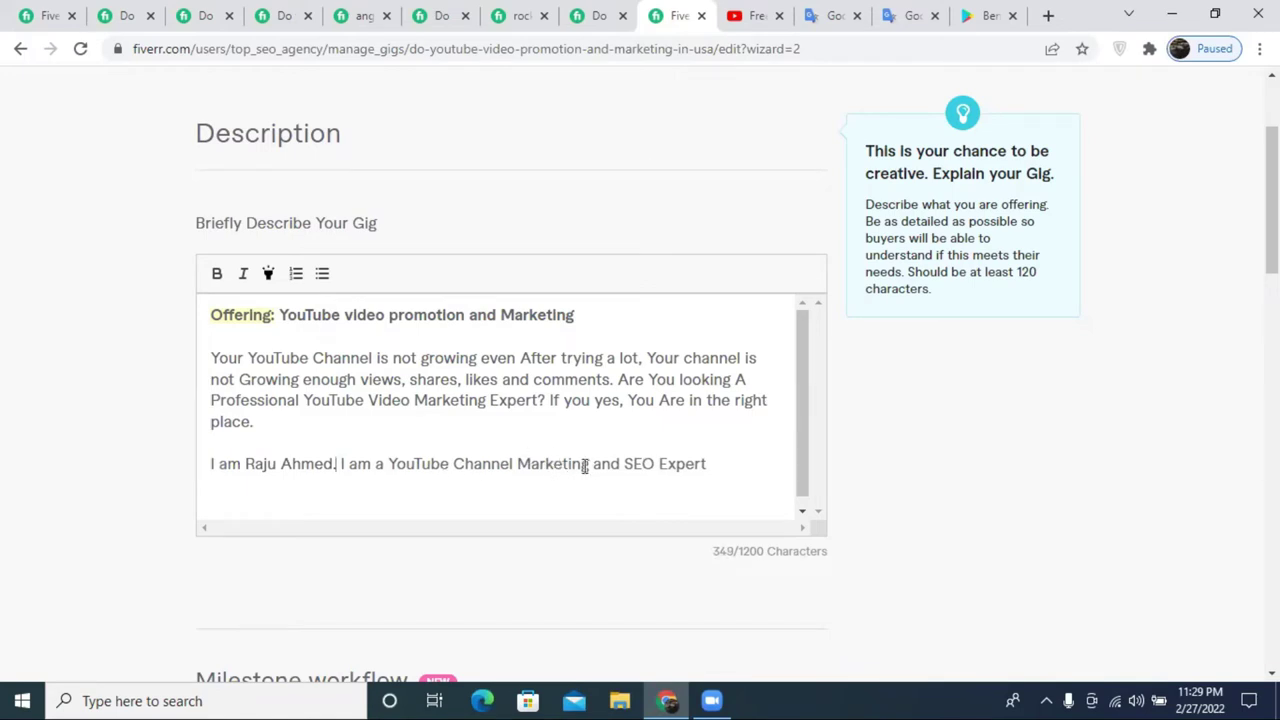
{"action": "left_click_drag", "start_coordinate": [589, 464], "coordinate": [567, 464]}
{"action": "type", "text": "er"}
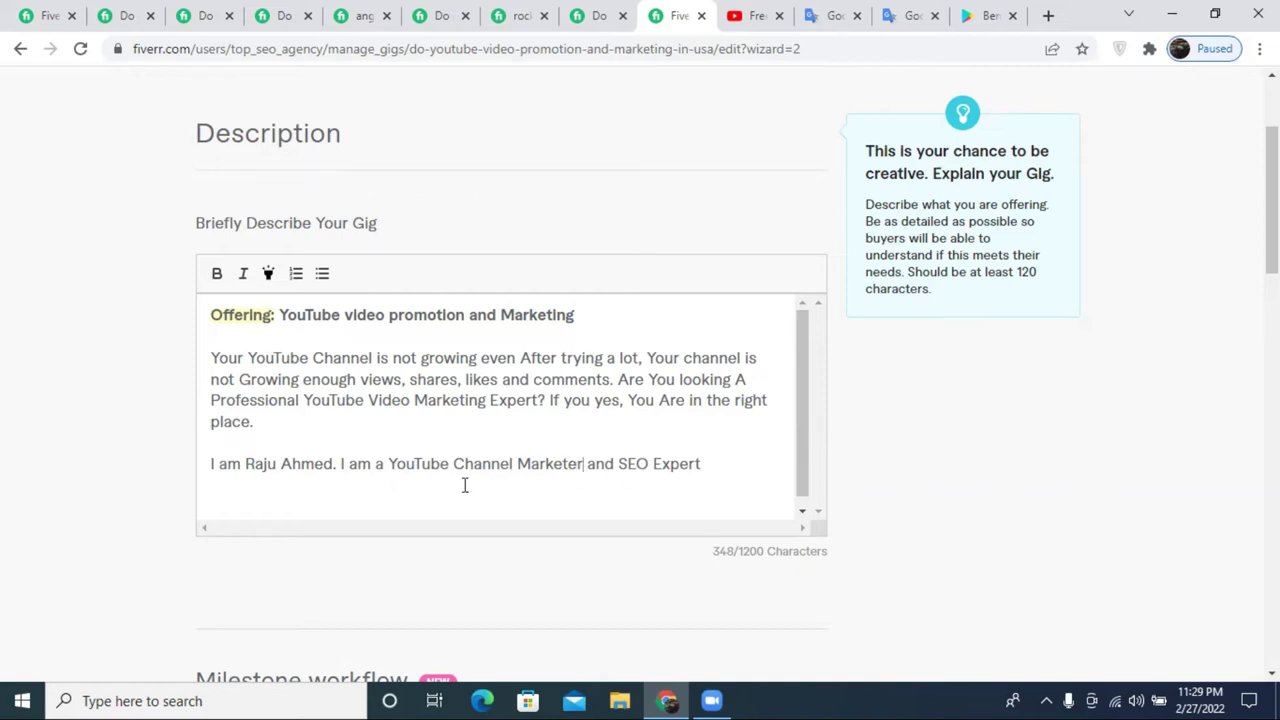
{"action": "left_click_drag", "start_coordinate": [585, 464], "coordinate": [572, 466]}
{"action": "type", "text": "ing"}
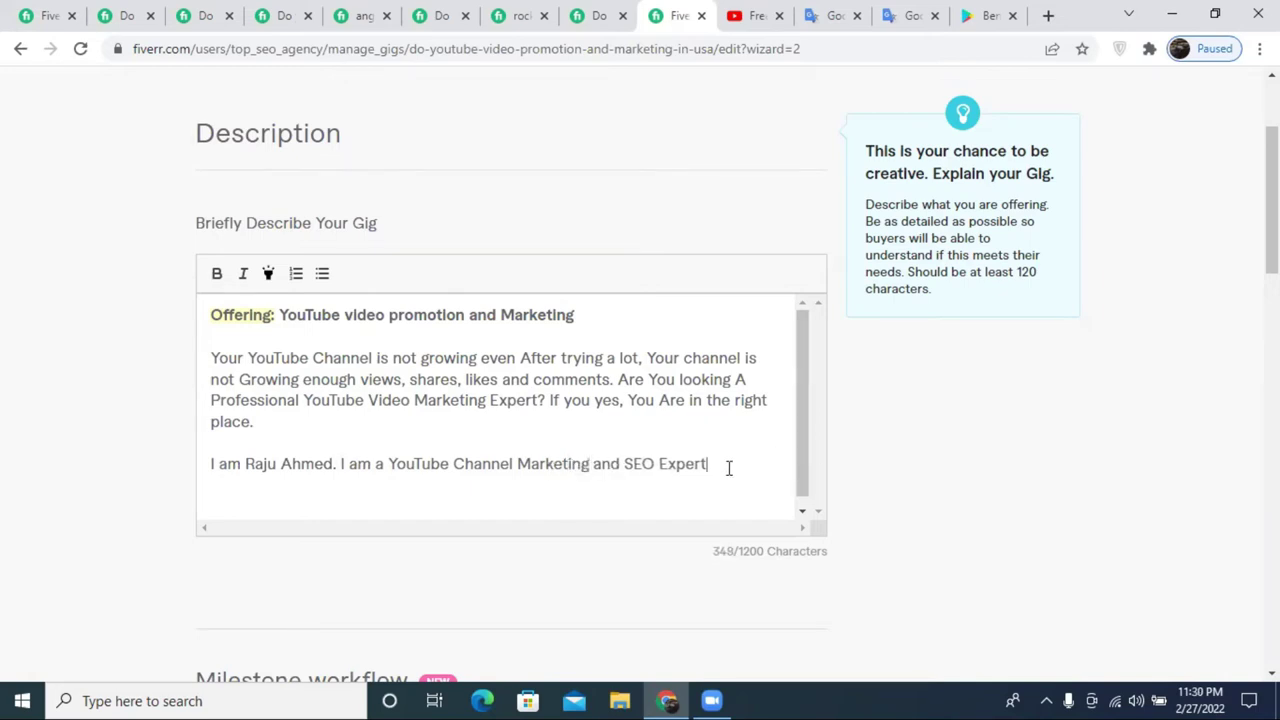
{"action": "type", "text": "."}
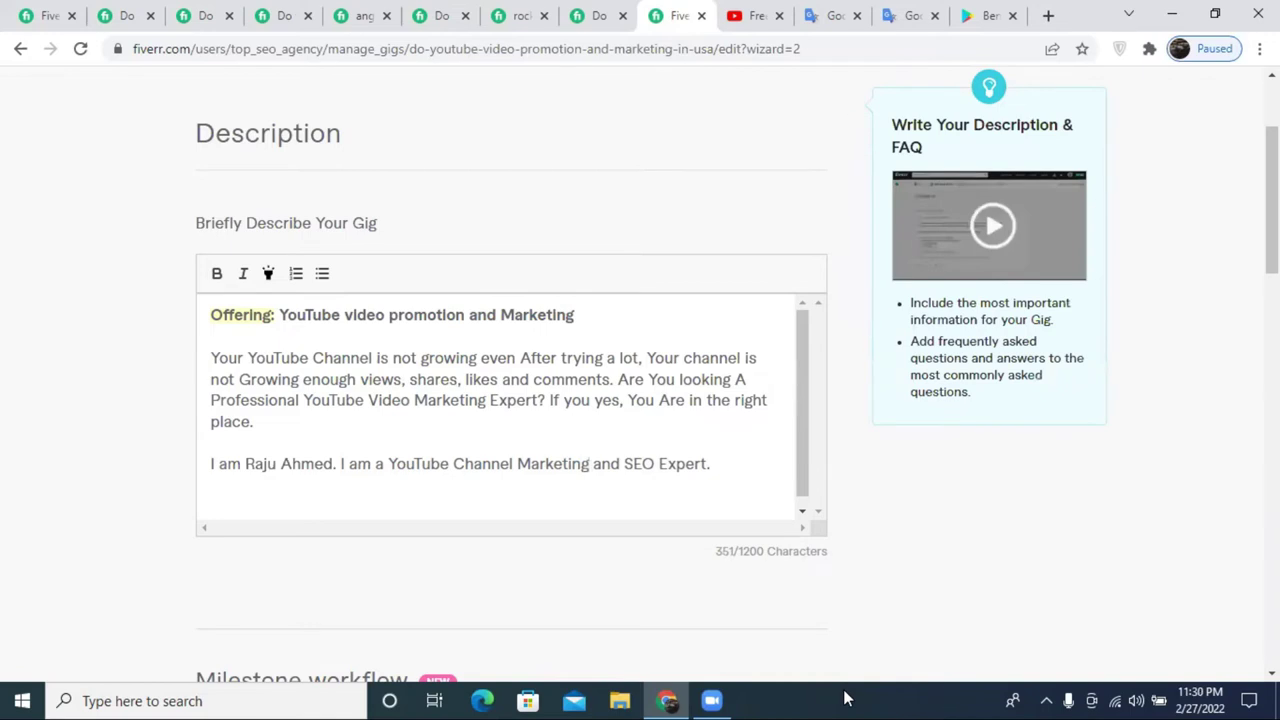
- Clear the second Google Translate tab and dictate a Bengali sentence about having more than two years of YouTube channel promotion experience
{"action": "left_click", "coordinate": [912, 15]}
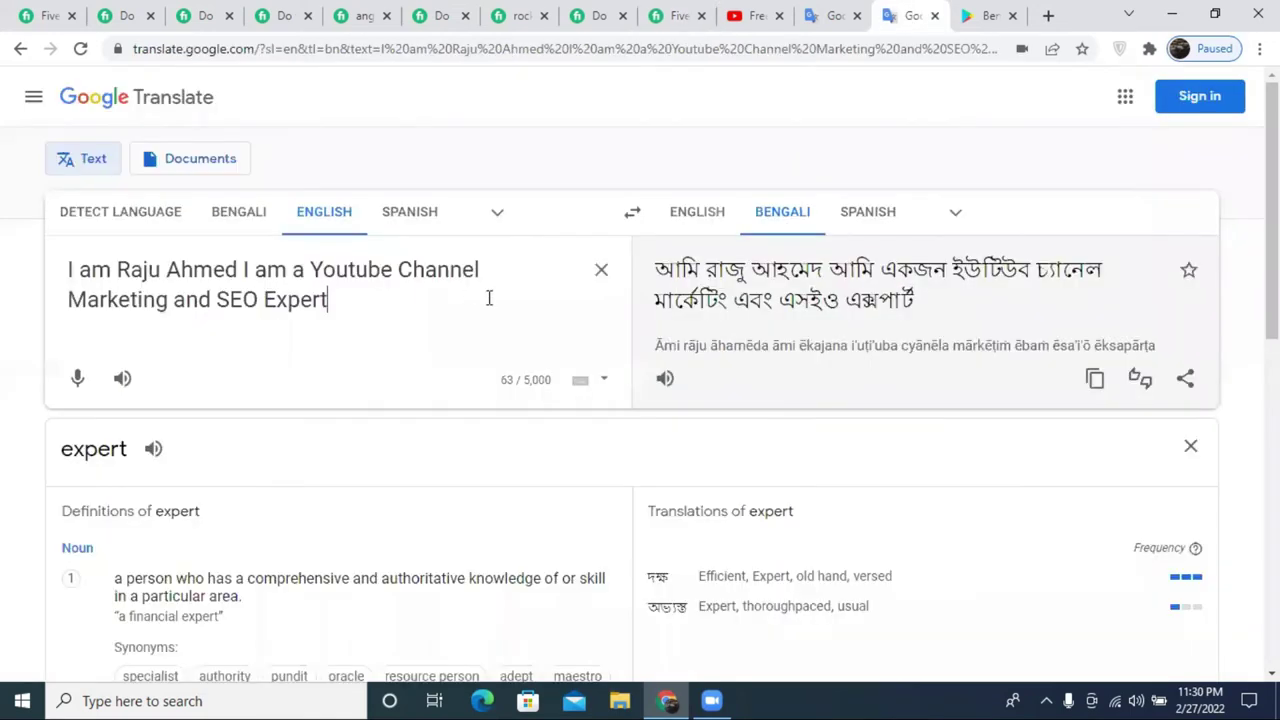
{"action": "left_click", "coordinate": [597, 271]}
{"action": "left_click", "coordinate": [240, 216]}
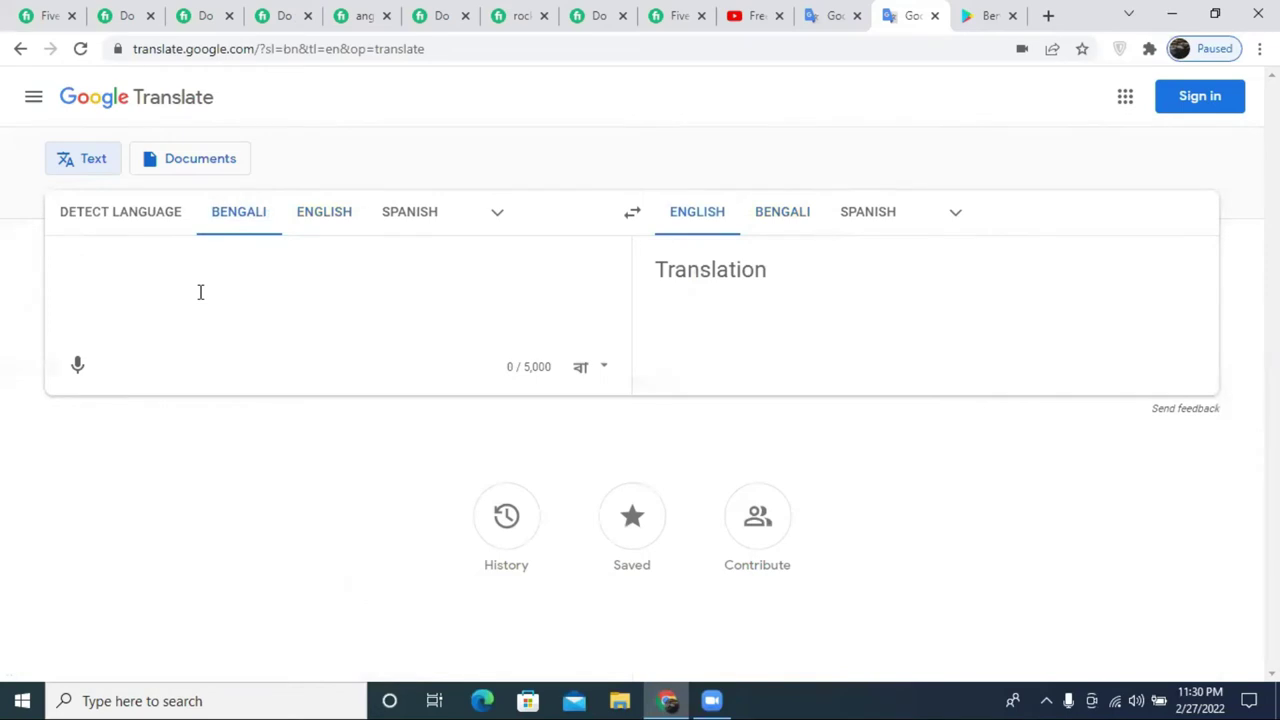
{"action": "left_click", "coordinate": [80, 365]}
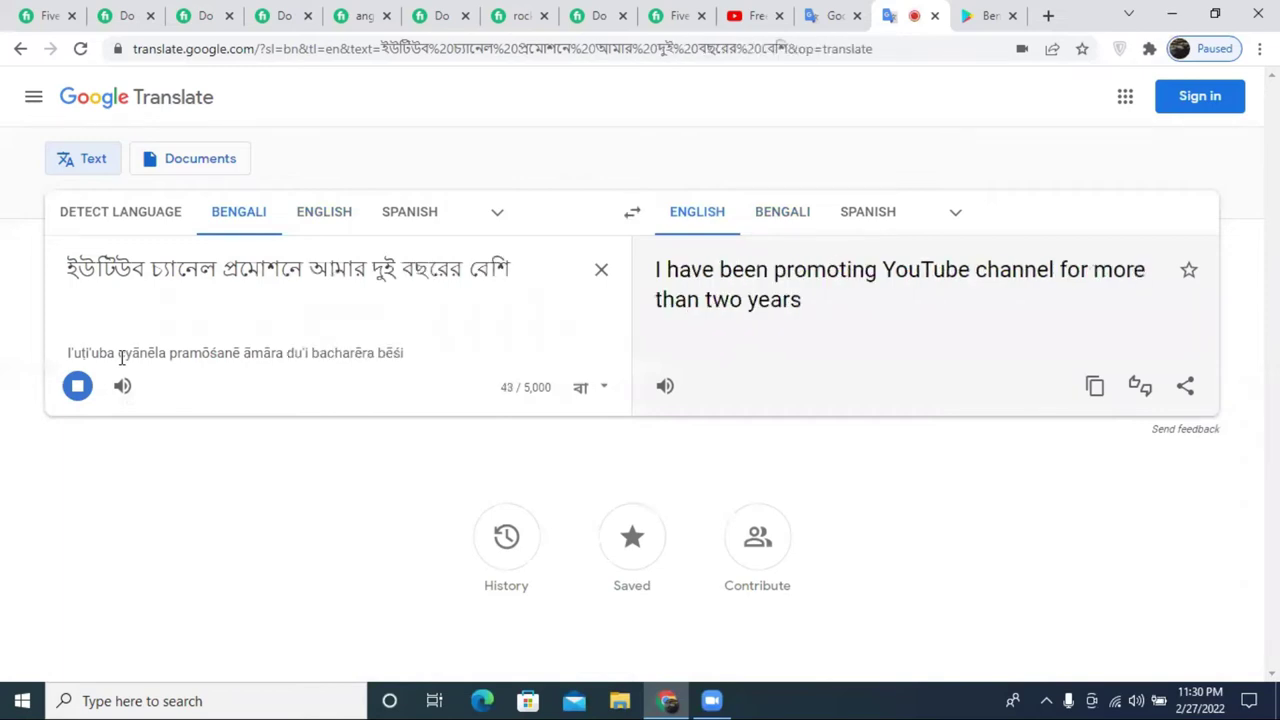
{"action": "left_click", "coordinate": [58, 397]}
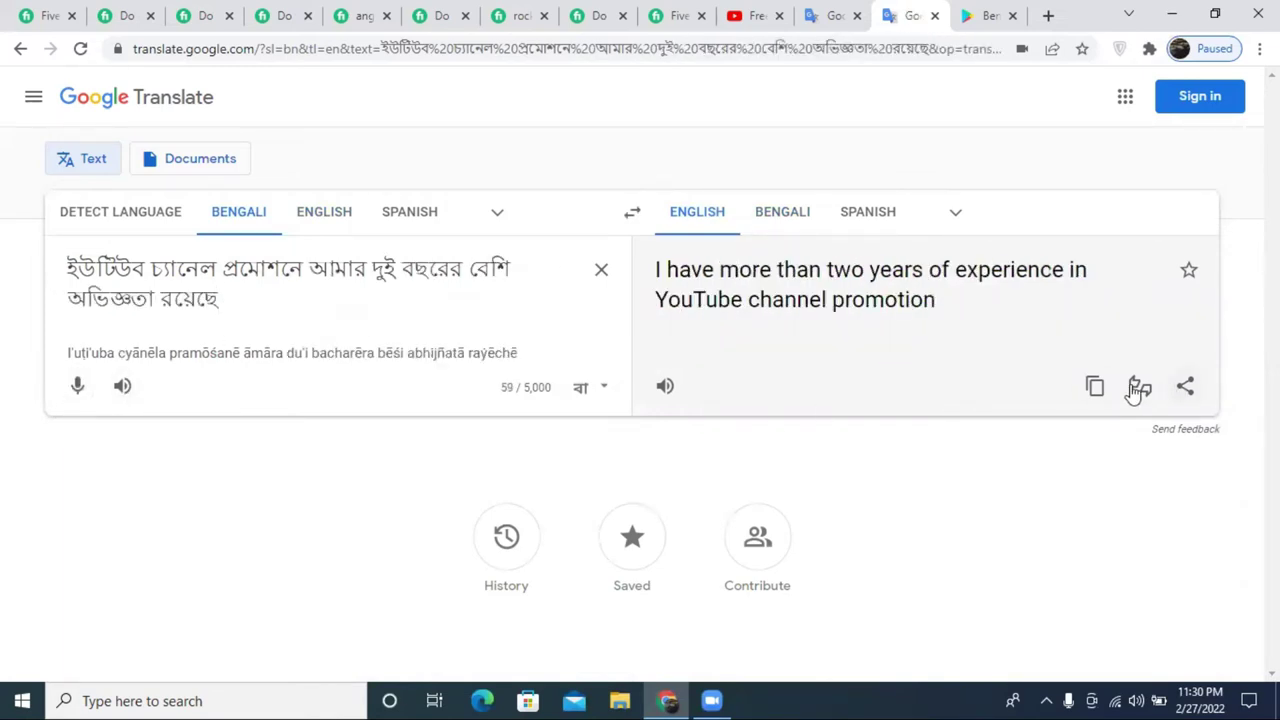
- Copy the English translation of the experience sentence and use it to replace the Bengali source text
{"action": "left_click", "coordinate": [1094, 386]}
{"action": "key", "text": "ctrl+v"}
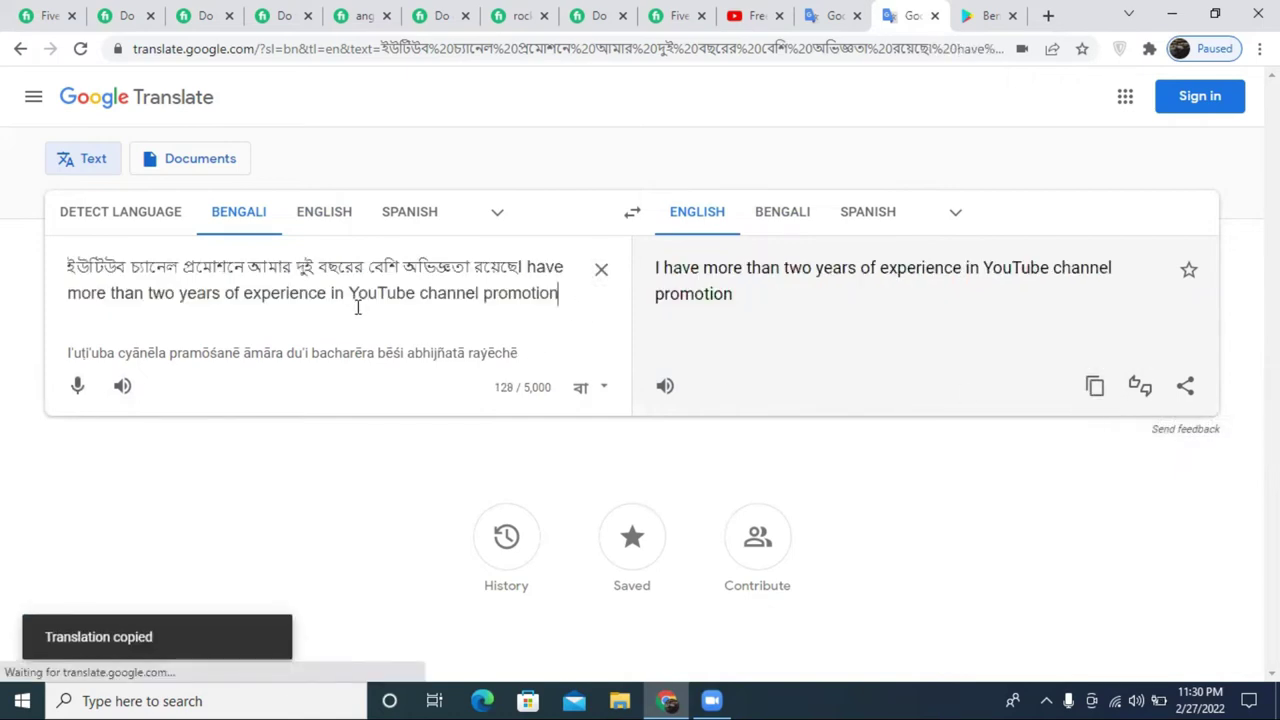
{"action": "left_click", "coordinate": [601, 269]}
{"action": "key", "text": "ctrl+v"}
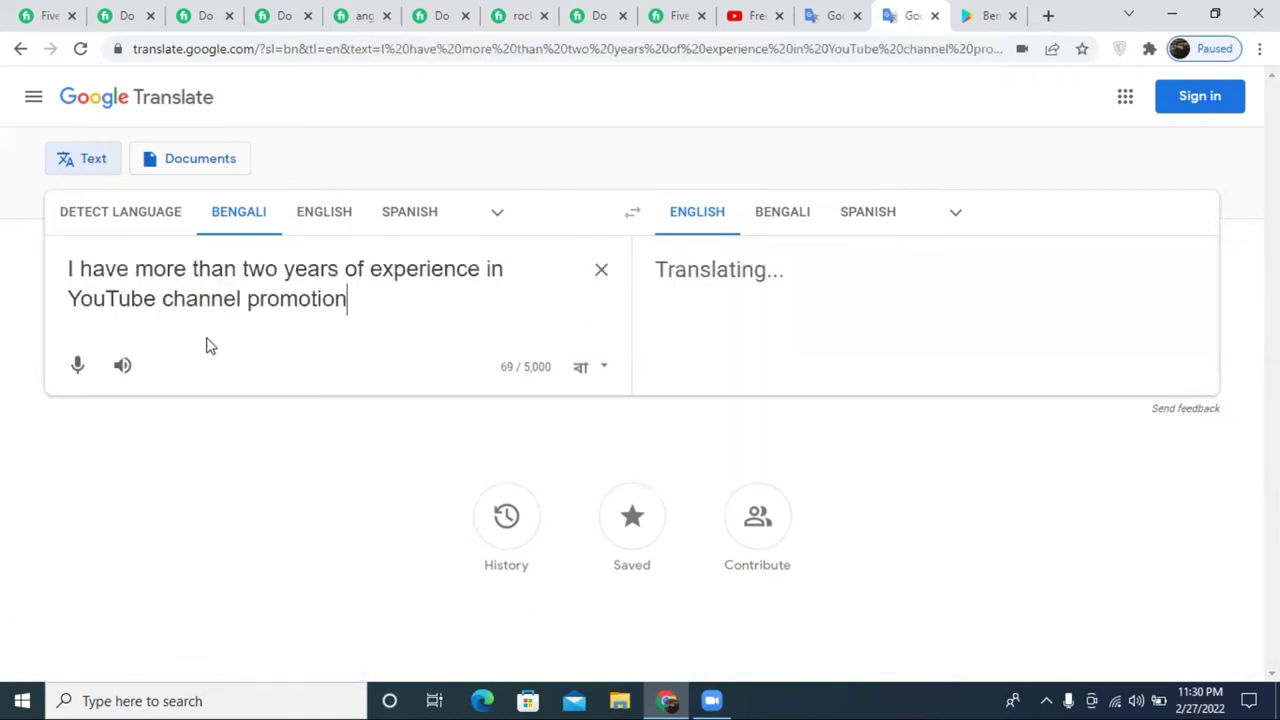
- Set the source language to English, change "two" to "1+" in the experience sentence and end it with a full stop
{"action": "left_click_drag", "start_coordinate": [242, 268], "coordinate": [278, 268]}
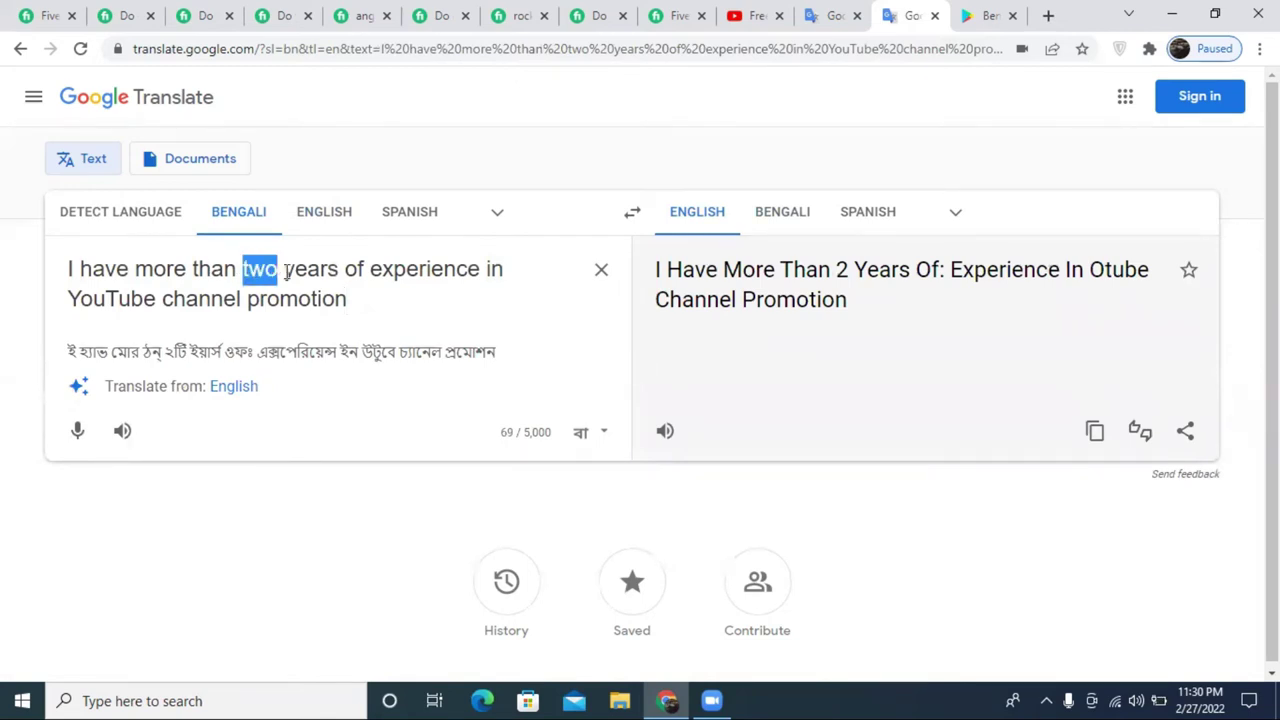
{"action": "type", "text": "১"}
{"action": "left_click", "coordinate": [305, 226]}
{"action": "left_click_drag", "start_coordinate": [258, 270], "coordinate": [240, 270]}
{"action": "type", "text": "1+"}
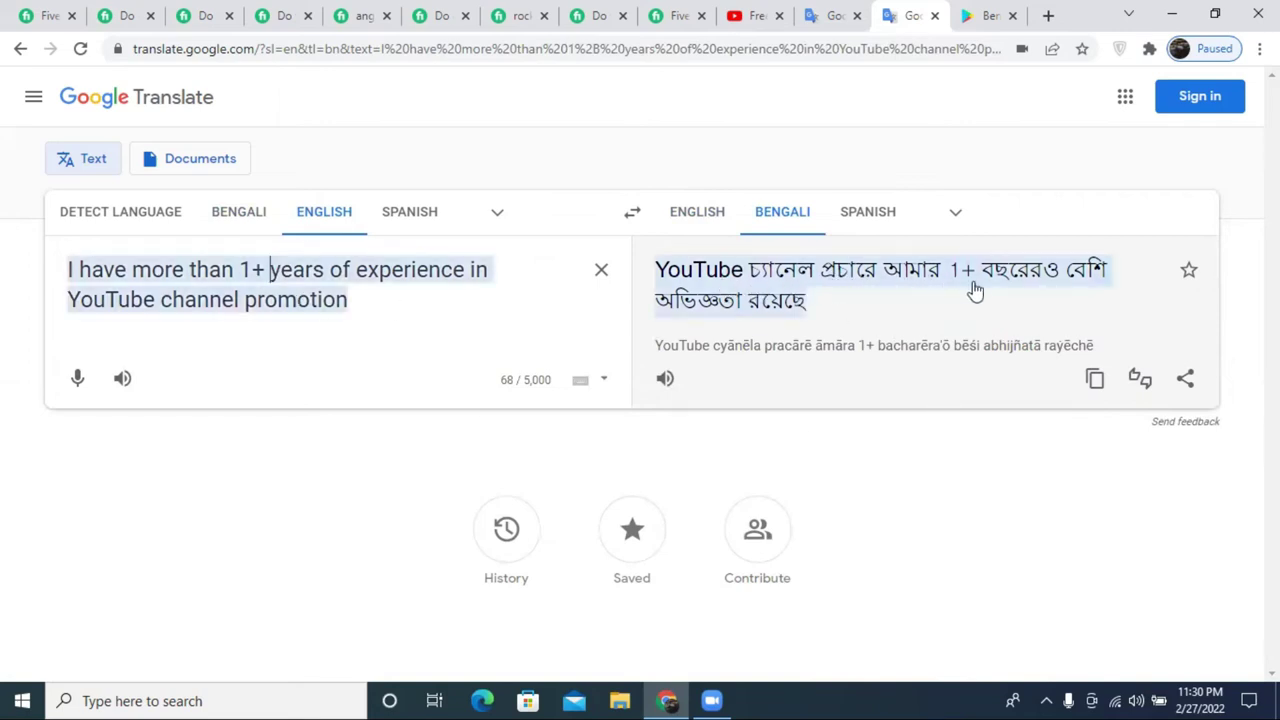
{"action": "left_click", "coordinate": [366, 305]}
{"action": "type", "text": "."}
- Copy the whole experience sentence and paste it after "SEO Expert." in the Fiverr gig description
{"action": "double_click", "coordinate": [341, 288]}
{"action": "key", "text": "ctrl+a"}
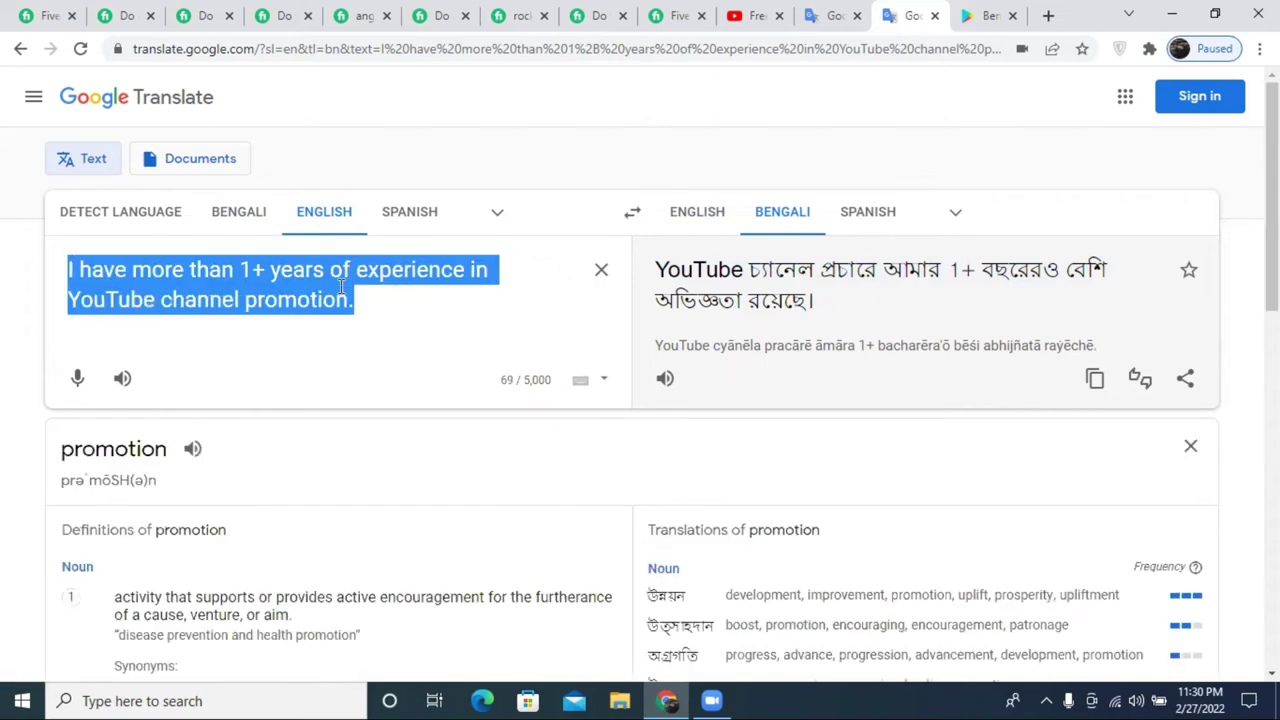
{"action": "left_click", "coordinate": [830, 15]}
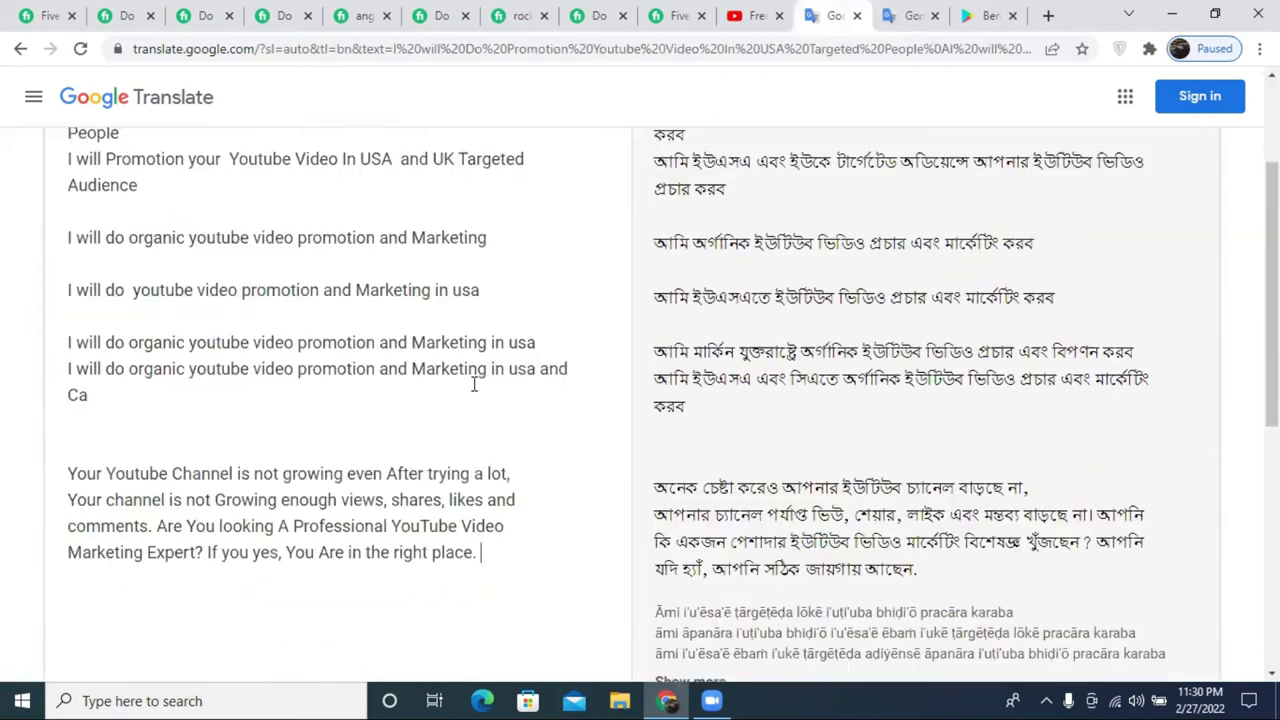
{"action": "left_click", "coordinate": [676, 15]}
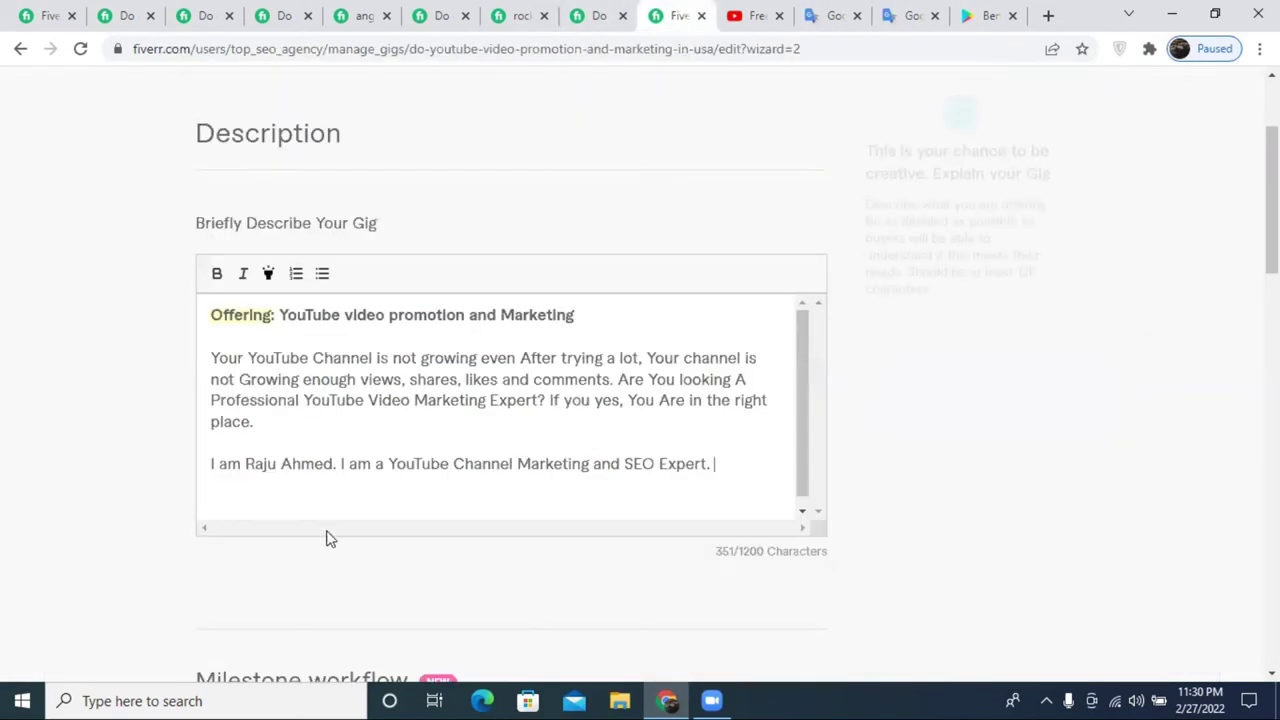
{"action": "left_click", "coordinate": [742, 463]}
{"action": "key", "text": "ctrl+v"}
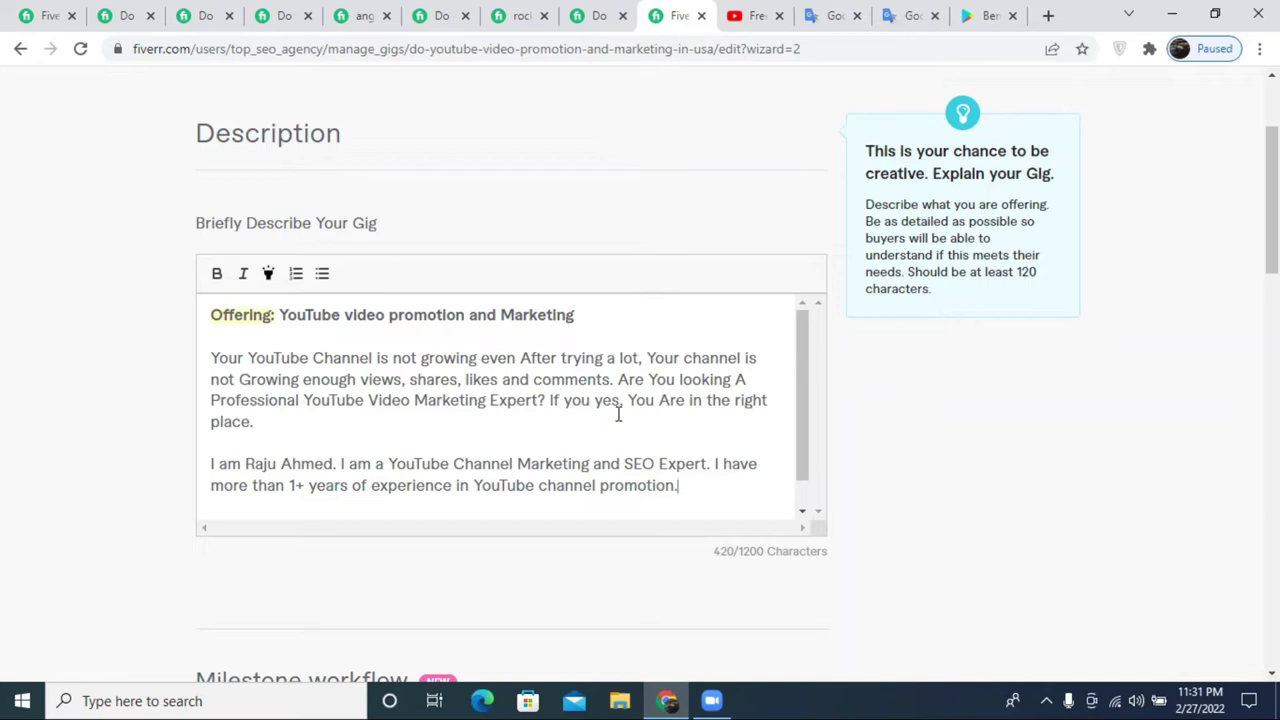
{"action": "left_click_drag", "start_coordinate": [293, 423], "coordinate": [204, 388]}
{"action": "triple_click", "coordinate": [371, 380]}
{"action": "left_click", "coordinate": [485, 400]}
{"action": "left_click", "coordinate": [704, 488]}
- Clear the second Google Translate tab and dictate a Bengali sentence about working as a full-time Fiverr freelancer, online 24 hours
{"action": "left_click", "coordinate": [903, 15]}
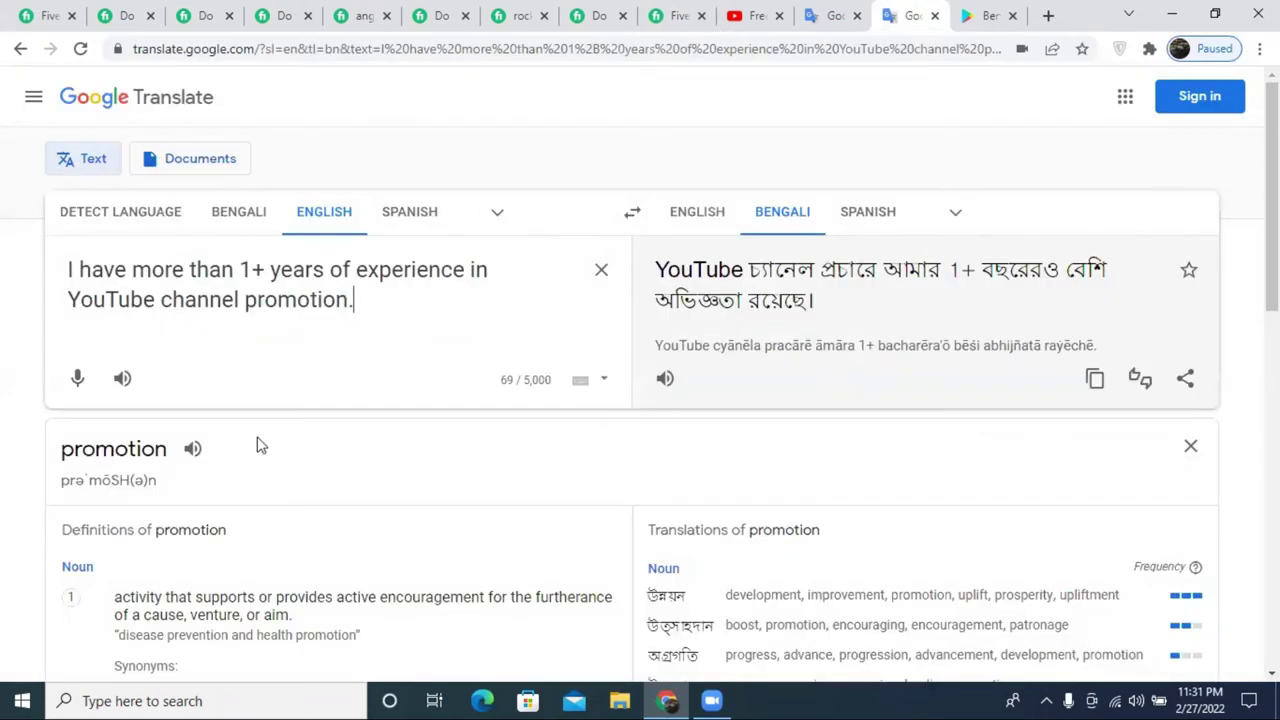
{"action": "left_click", "coordinate": [598, 272]}
{"action": "left_click", "coordinate": [230, 215]}
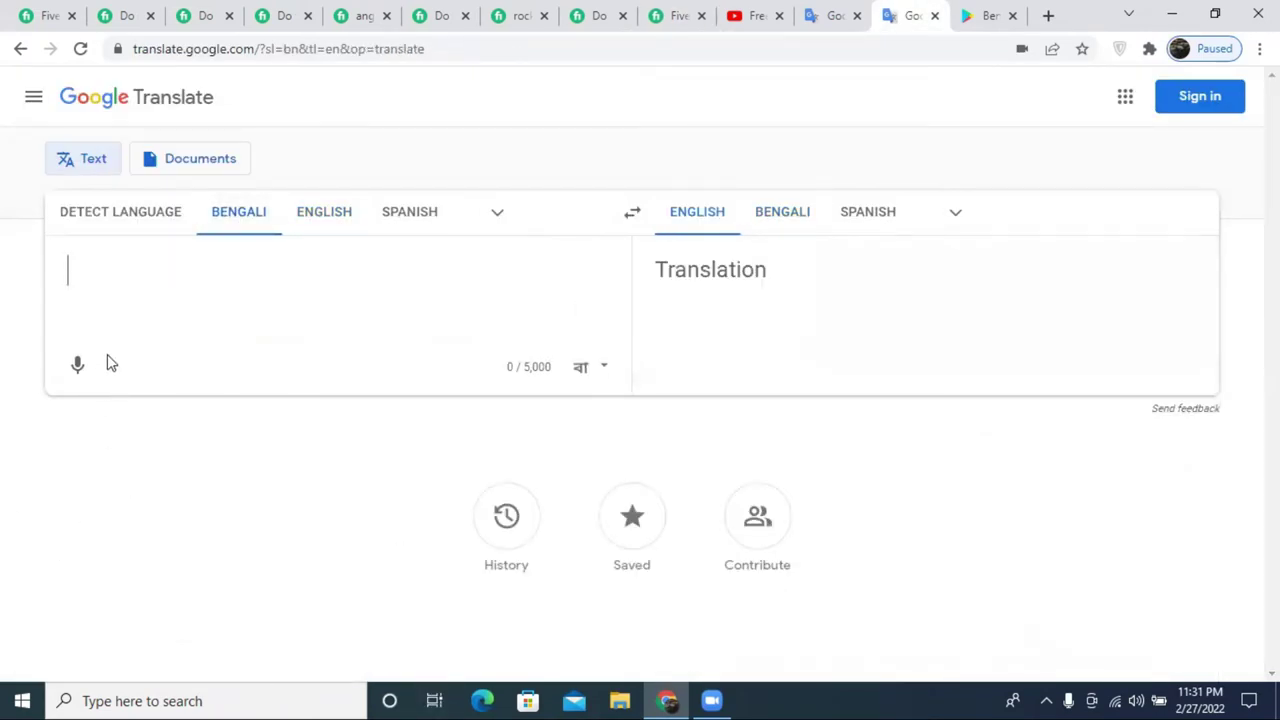
{"action": "left_click", "coordinate": [78, 366]}
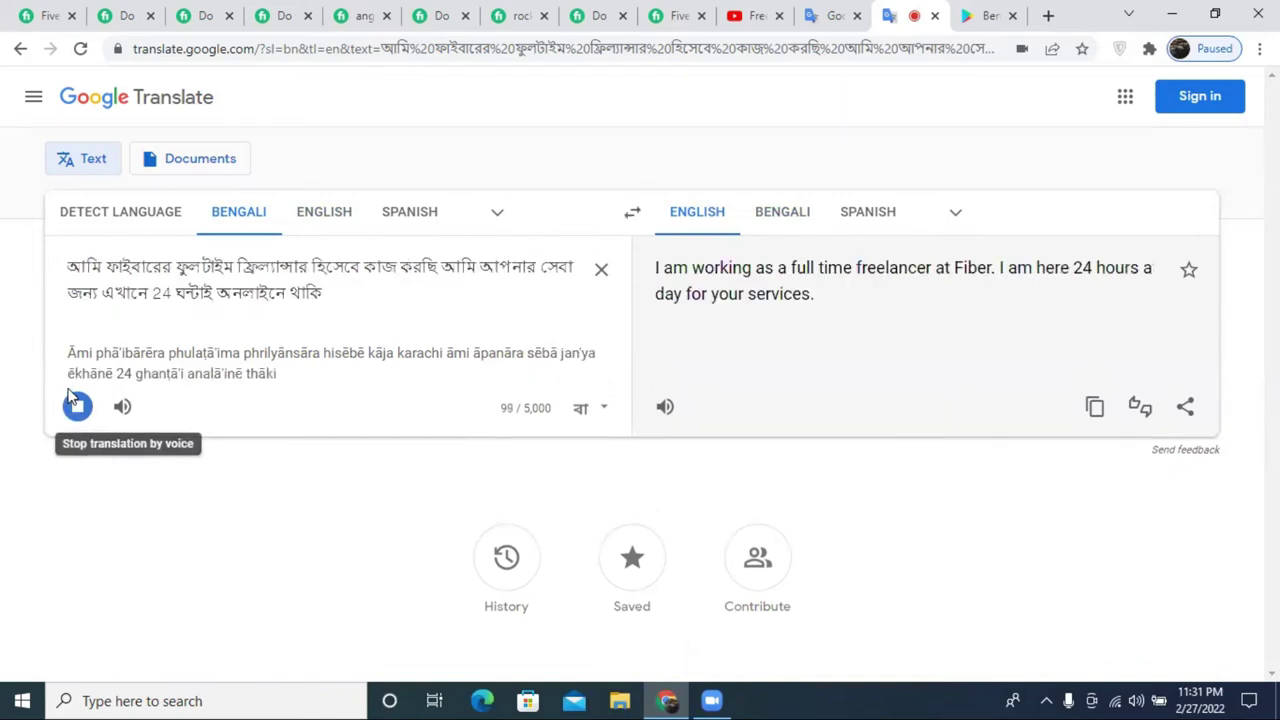
{"action": "left_click", "coordinate": [76, 410]}
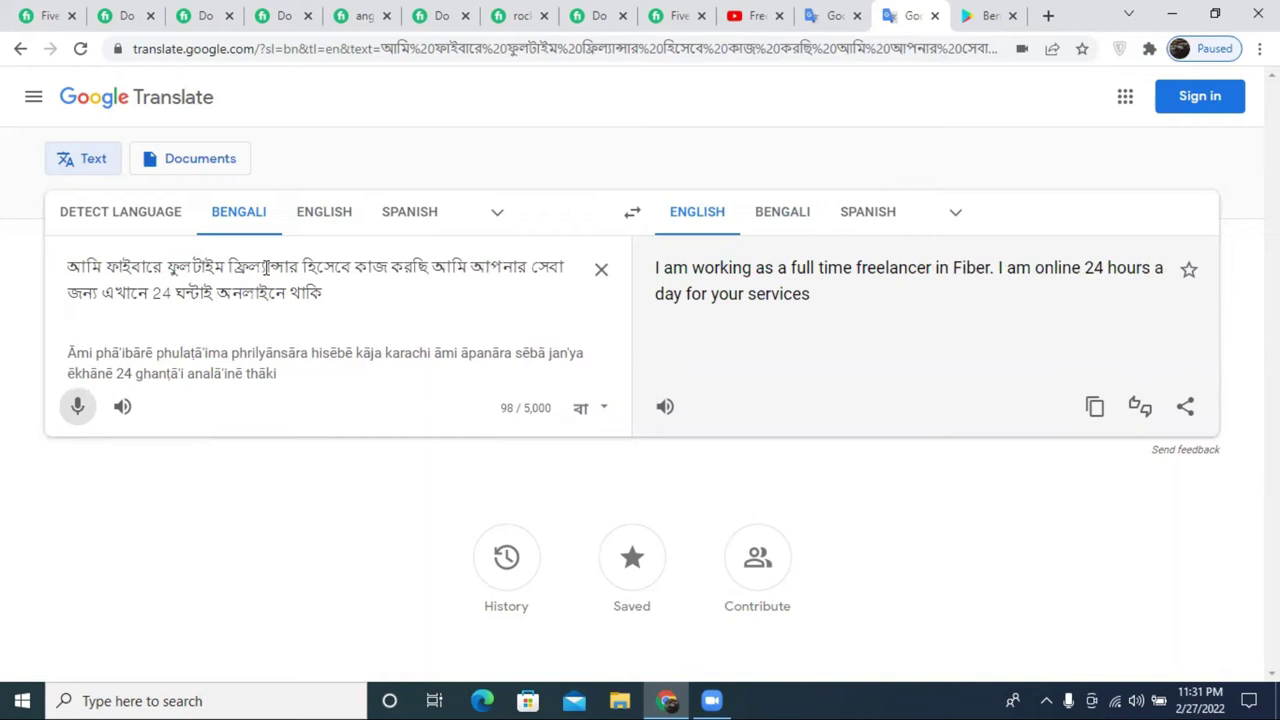
- End both Bengali sentences about full-time freelancing and 24-hour availability with "।" and copy their English translation
{"action": "left_click", "coordinate": [435, 268]}
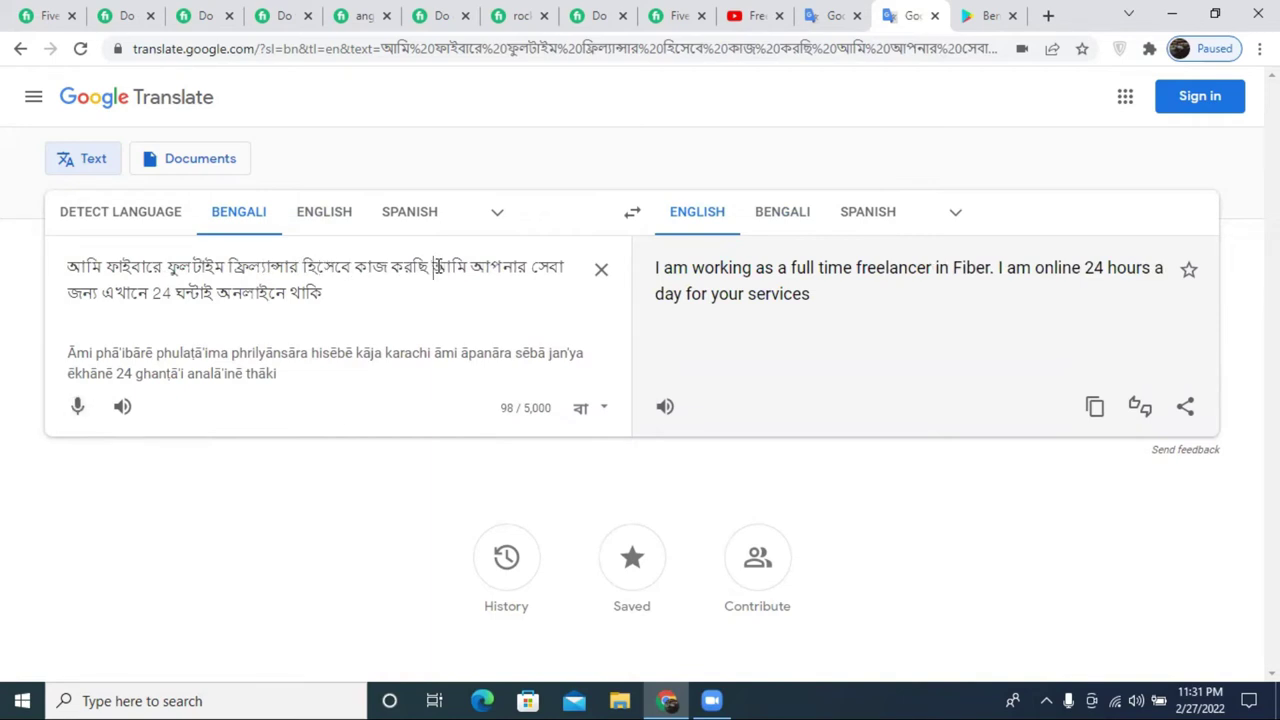
{"action": "type", "text": "।"}
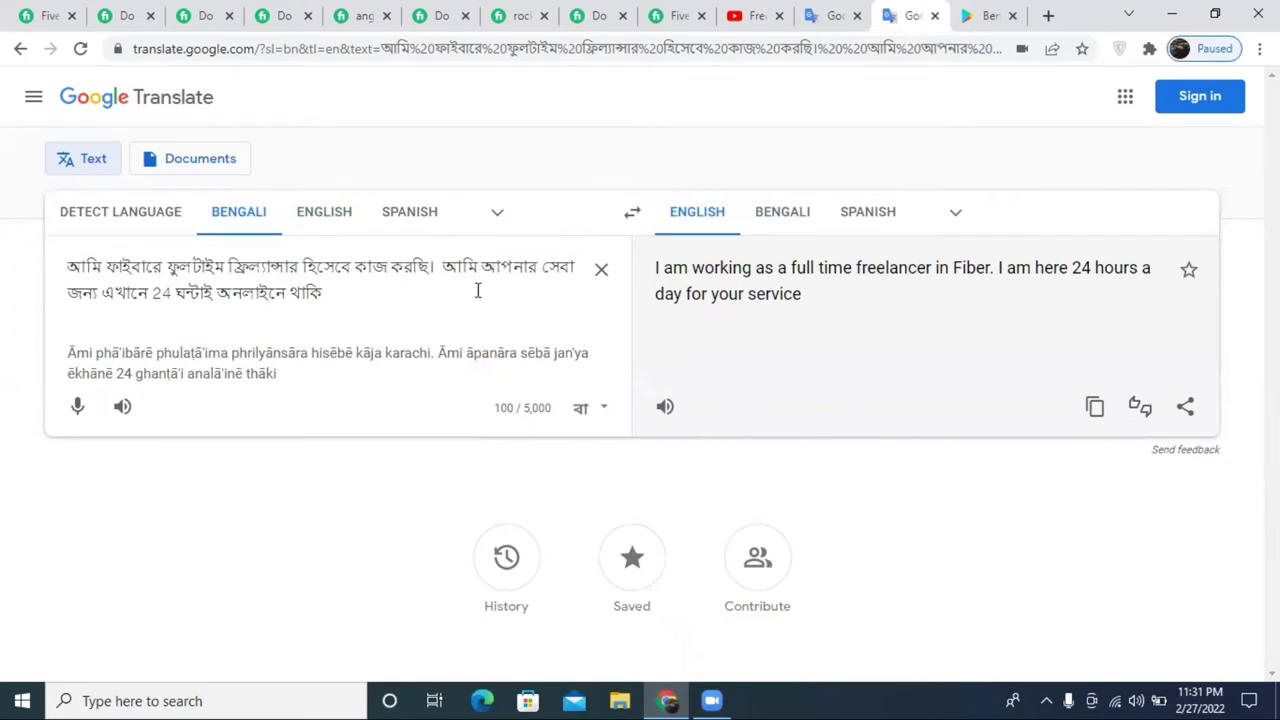
{"action": "left_click", "coordinate": [343, 297]}
{"action": "type", "text": "।"}
{"action": "left_click", "coordinate": [1095, 408]}
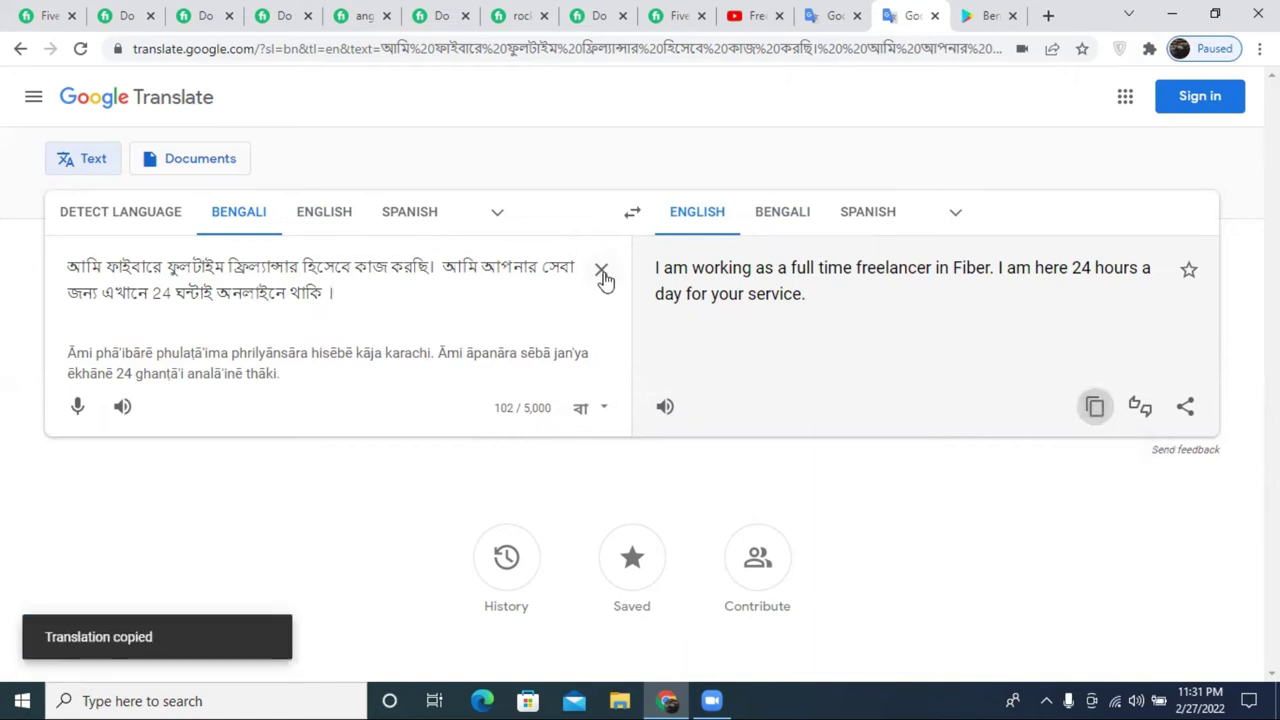
- Replace the Bengali source text with the copied English sentences and translate them from English into Bengali
{"action": "left_click", "coordinate": [601, 269]}
{"action": "key", "text": "ctrl+v"}
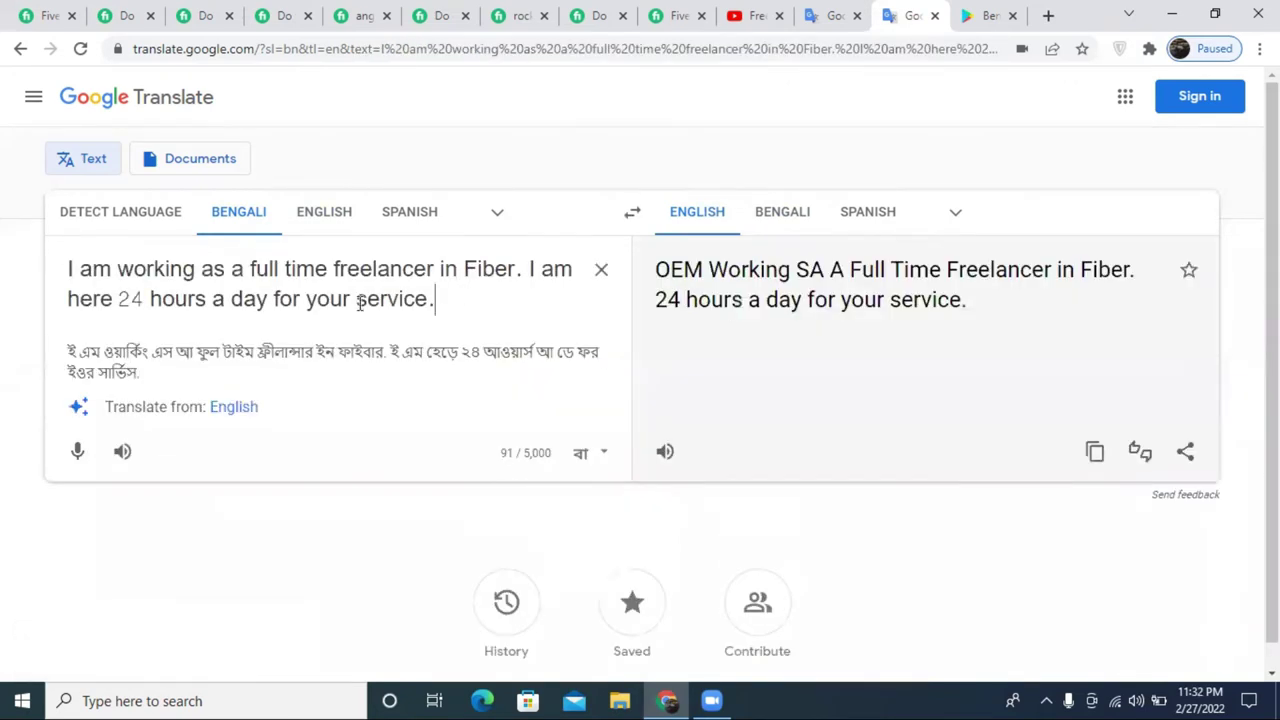
{"action": "left_click", "coordinate": [793, 212]}
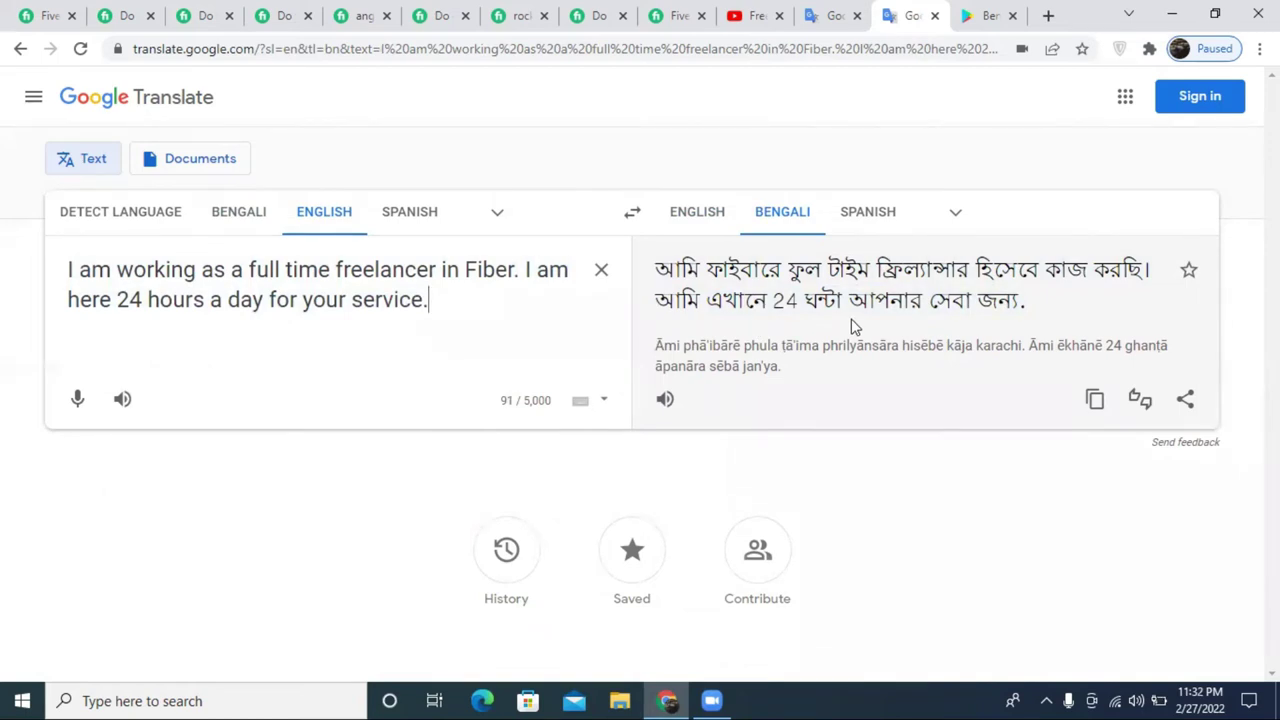
- Paste the copied freelancer sentences after "YouTube channel promotion." in the Fiverr gig description
{"action": "left_click", "coordinate": [831, 13]}
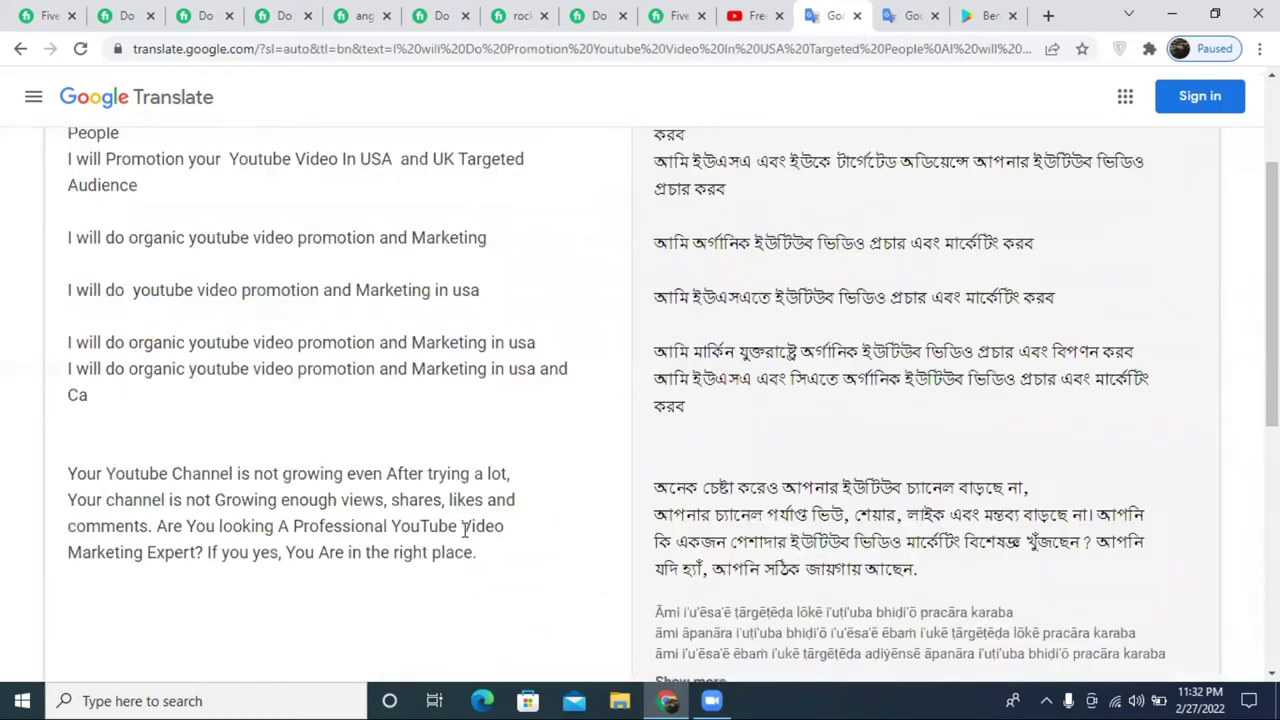
{"action": "left_click", "coordinate": [672, 15]}
{"action": "left_click", "coordinate": [714, 480]}
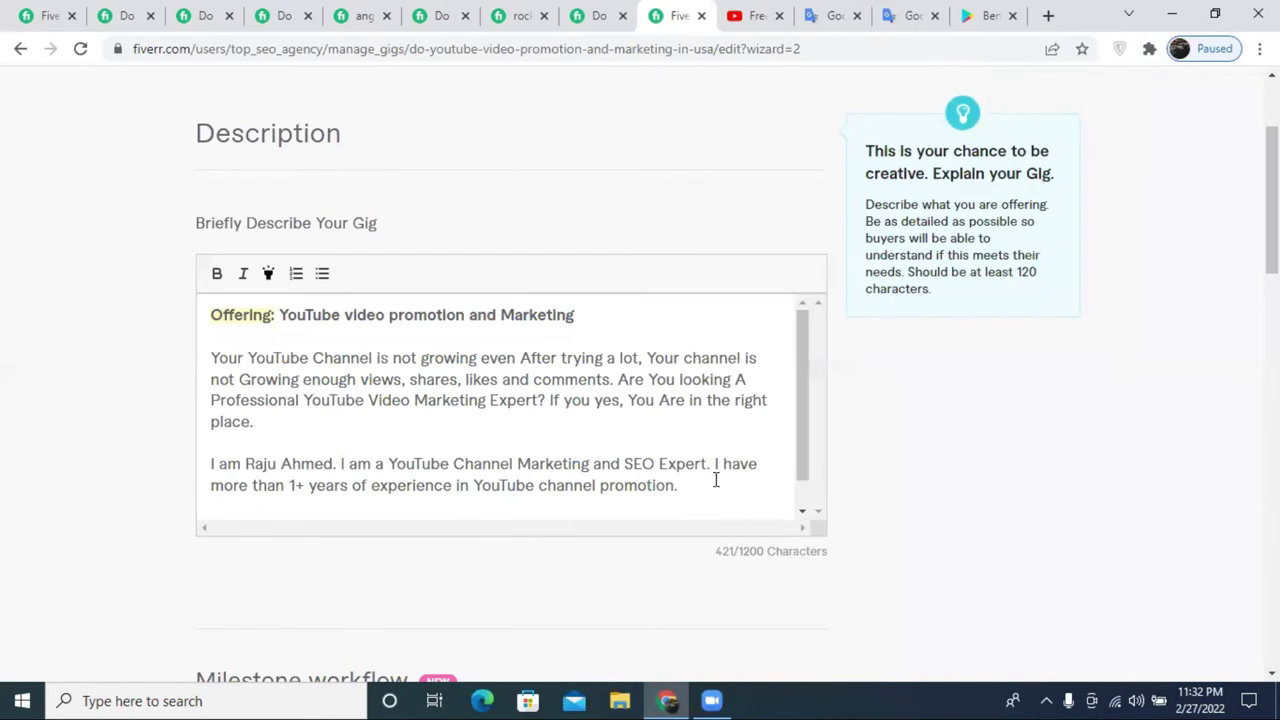
{"action": "key", "text": "ctrl+v"}
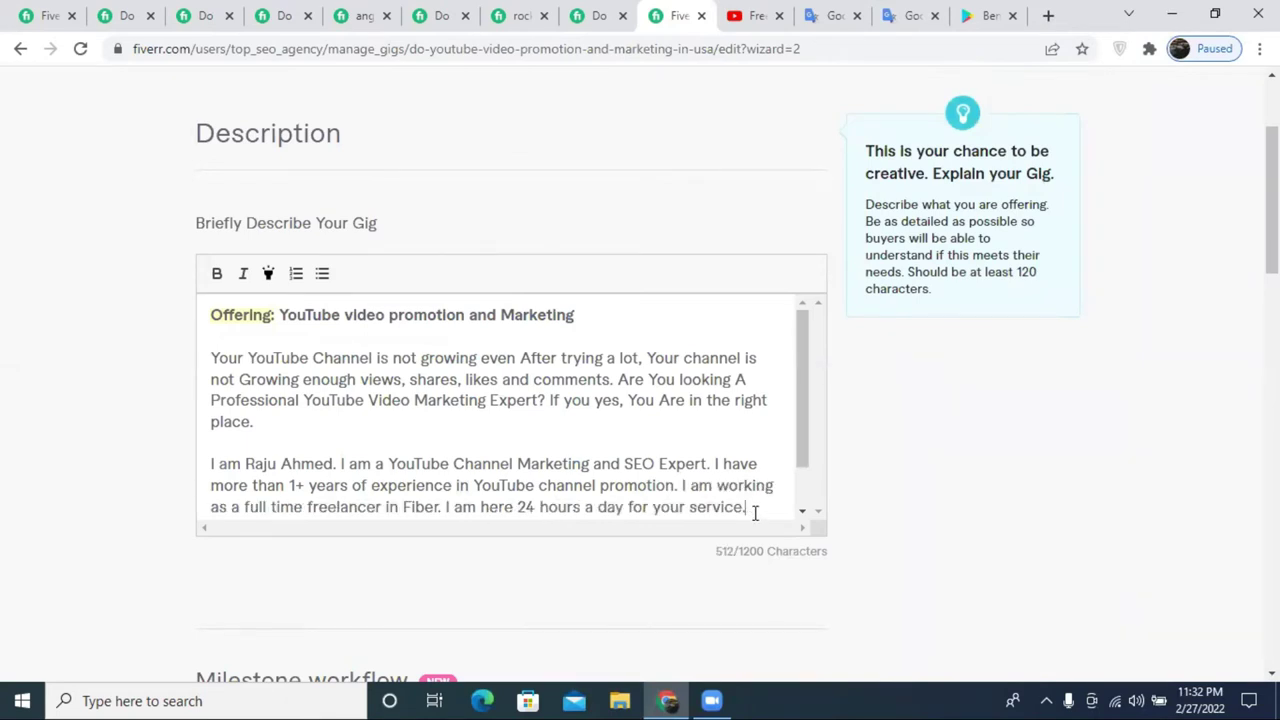
{"action": "scroll", "coordinate": [500, 380], "scroll_direction": "down", "scroll_amount": 1}
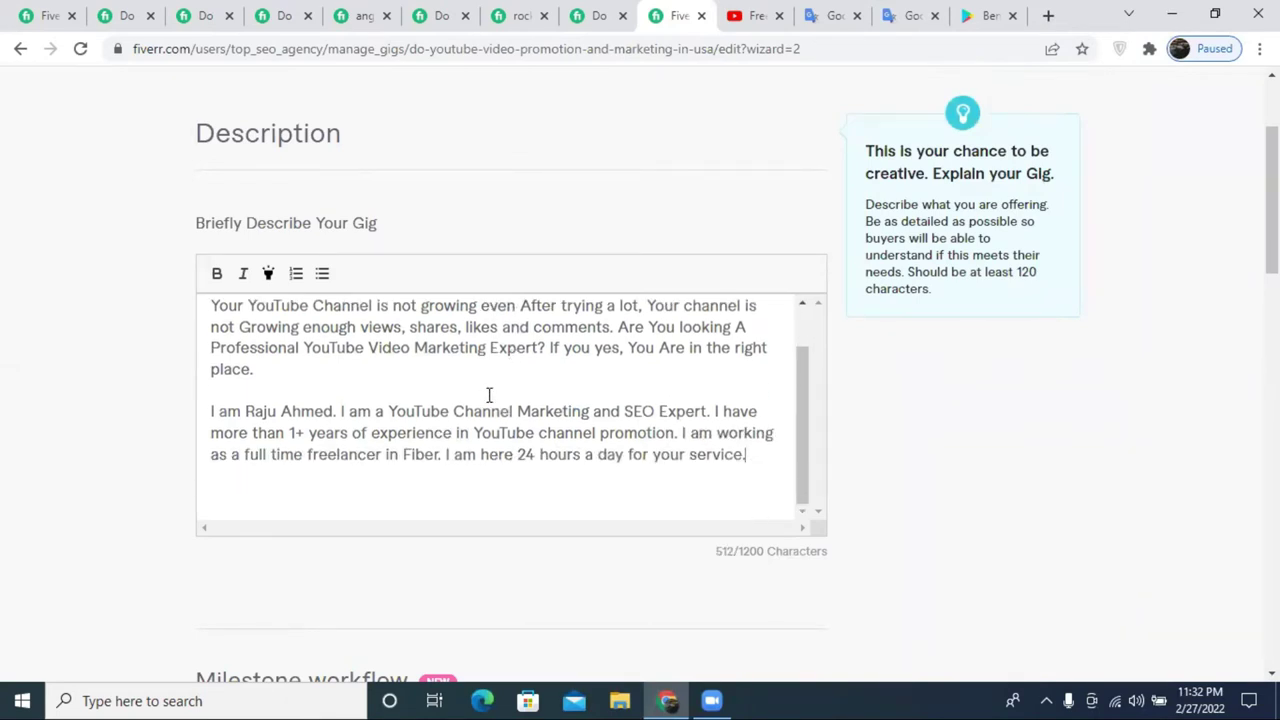
{"action": "scroll", "coordinate": [607, 421], "scroll_direction": "up", "scroll_amount": 1}
{"action": "scroll", "coordinate": [590, 395], "scroll_direction": "down", "scroll_amount": 1}
{"action": "scroll", "coordinate": [420, 420], "scroll_direction": "up", "scroll_amount": 1}
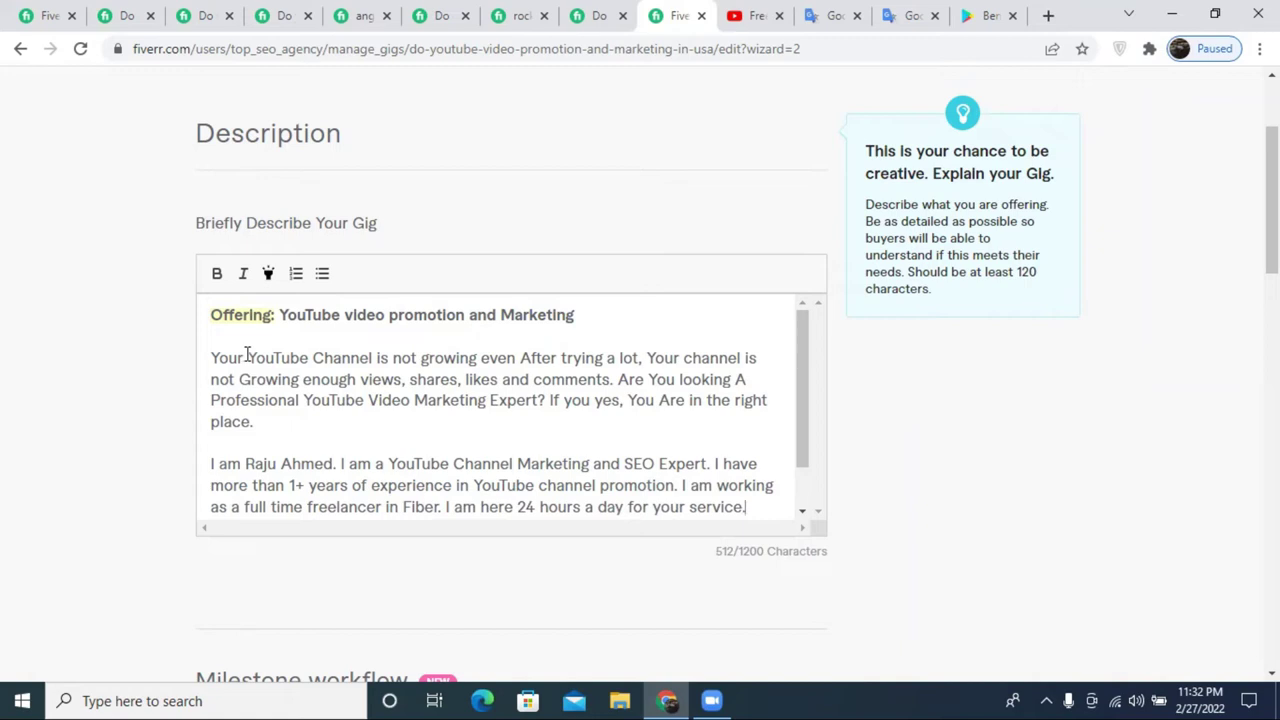
- Insert a hyphen into "views" in the first paragraph of the gig description so it reads "v-iews"
{"action": "left_click_drag", "start_coordinate": [247, 357], "coordinate": [374, 357]}
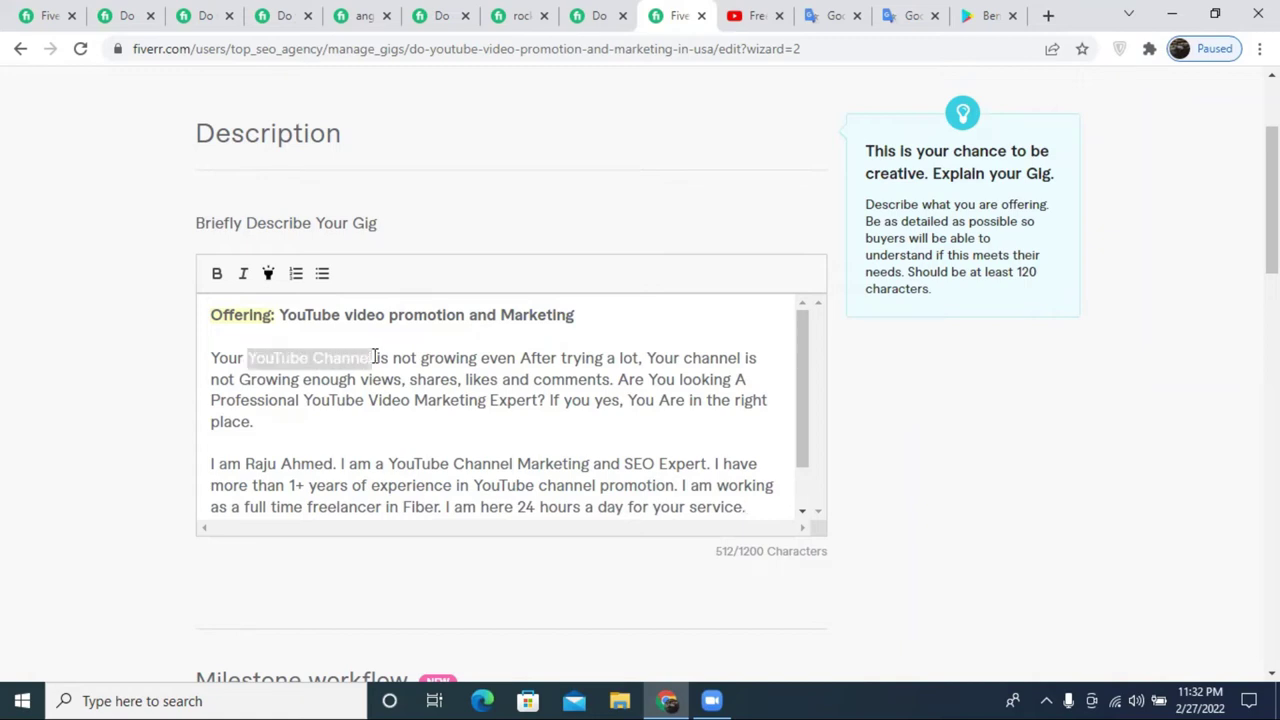
{"action": "left_click", "coordinate": [440, 378]}
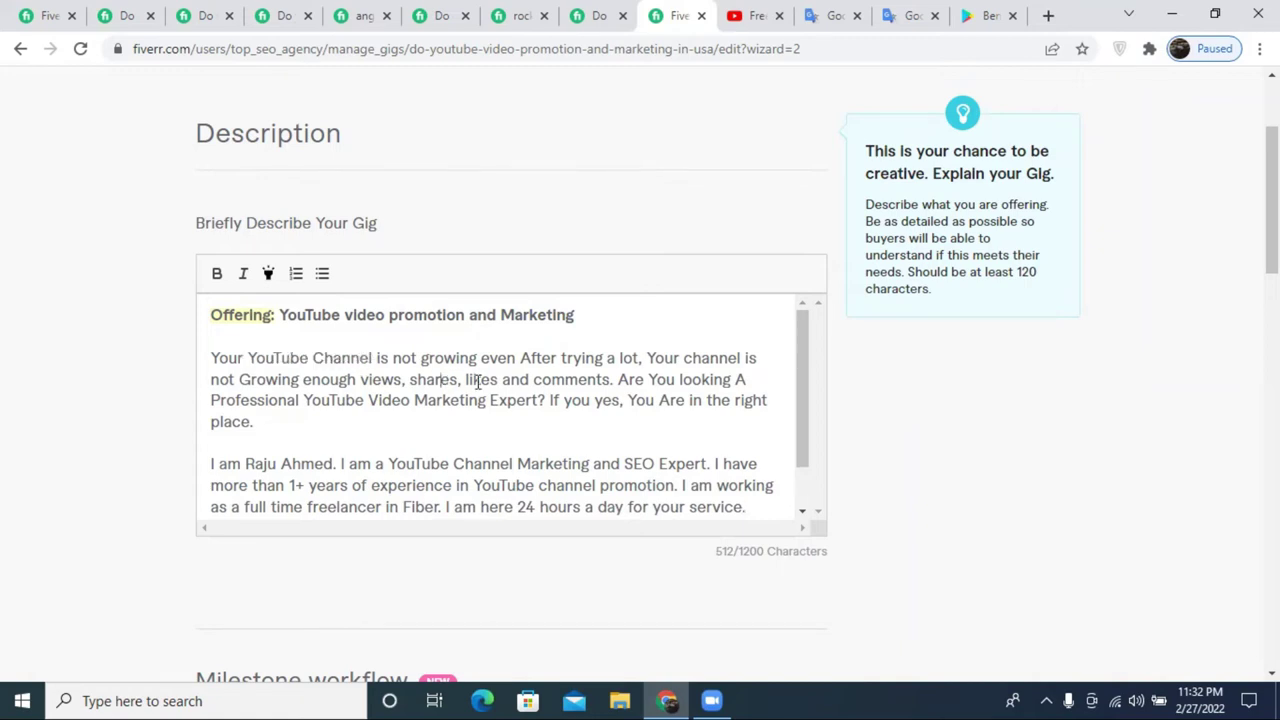
{"action": "left_click", "coordinate": [368, 379]}
{"action": "type", "text": "-0"}
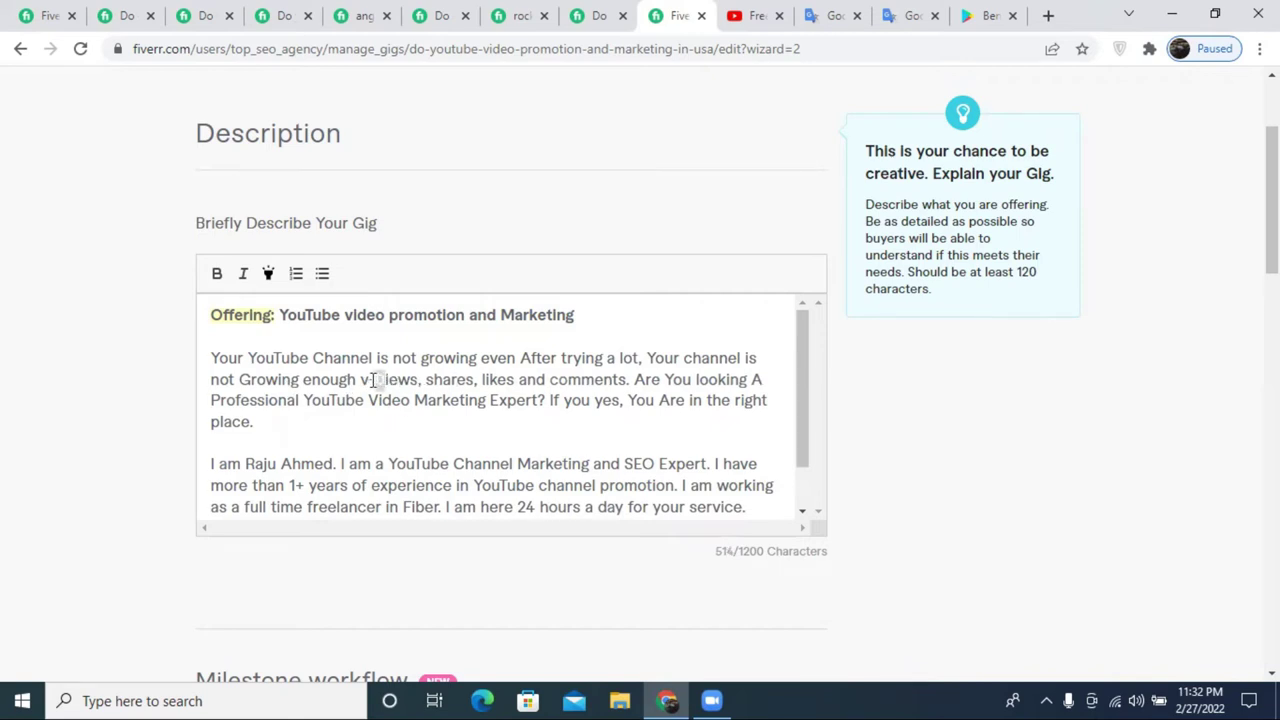
{"action": "key", "text": "BackSpace"}
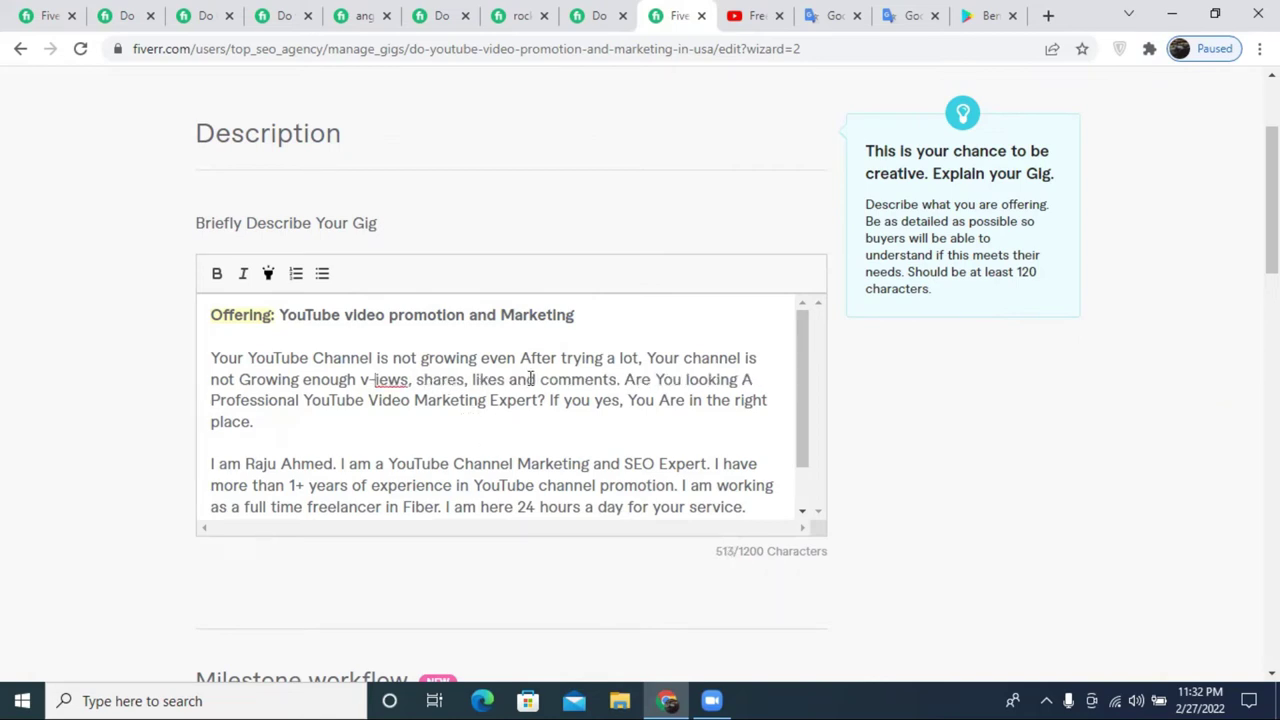
{"action": "left_click", "coordinate": [476, 379]}
- Make "YouTube Channel Marketing and SEO" in the introduction and "YouTube Video Marketing" in the first paragraph bold
{"action": "left_click_drag", "start_coordinate": [652, 463], "coordinate": [393, 457]}
{"action": "left_click", "coordinate": [217, 274]}
{"action": "left_click", "coordinate": [566, 464]}
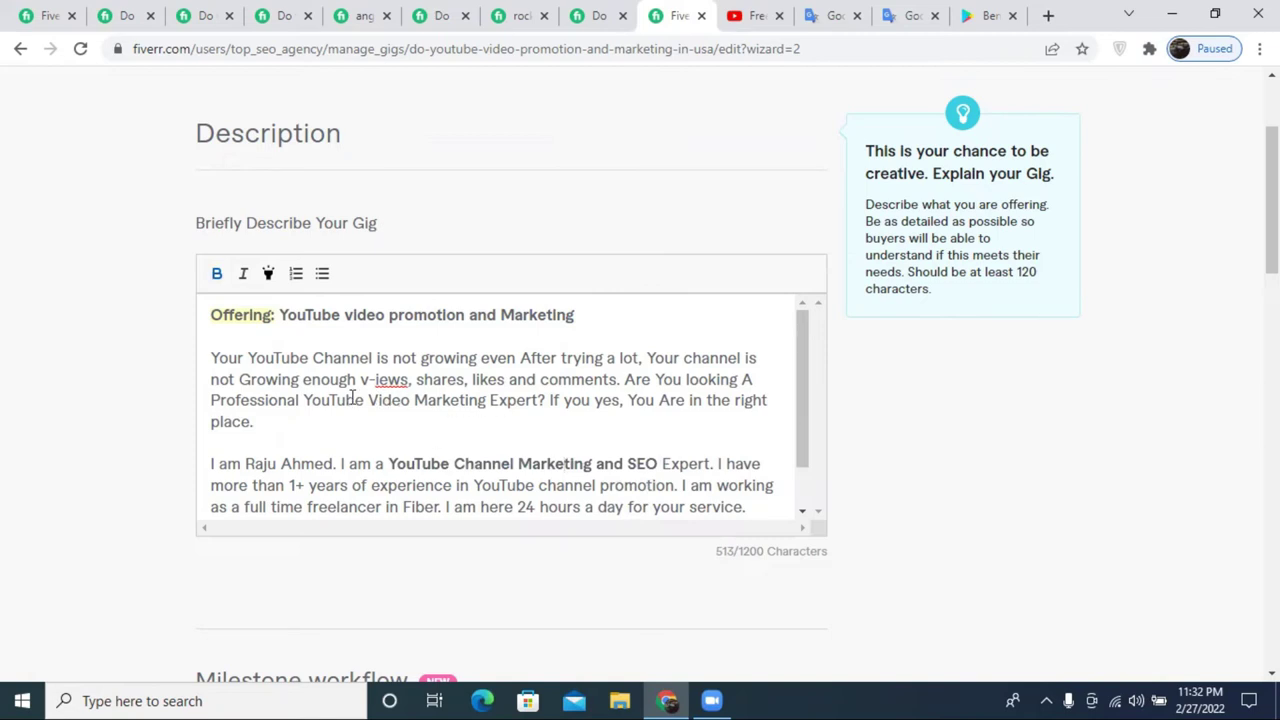
{"action": "left_click_drag", "start_coordinate": [303, 400], "coordinate": [486, 401]}
{"action": "left_click", "coordinate": [218, 276]}
{"action": "left_click", "coordinate": [573, 420]}
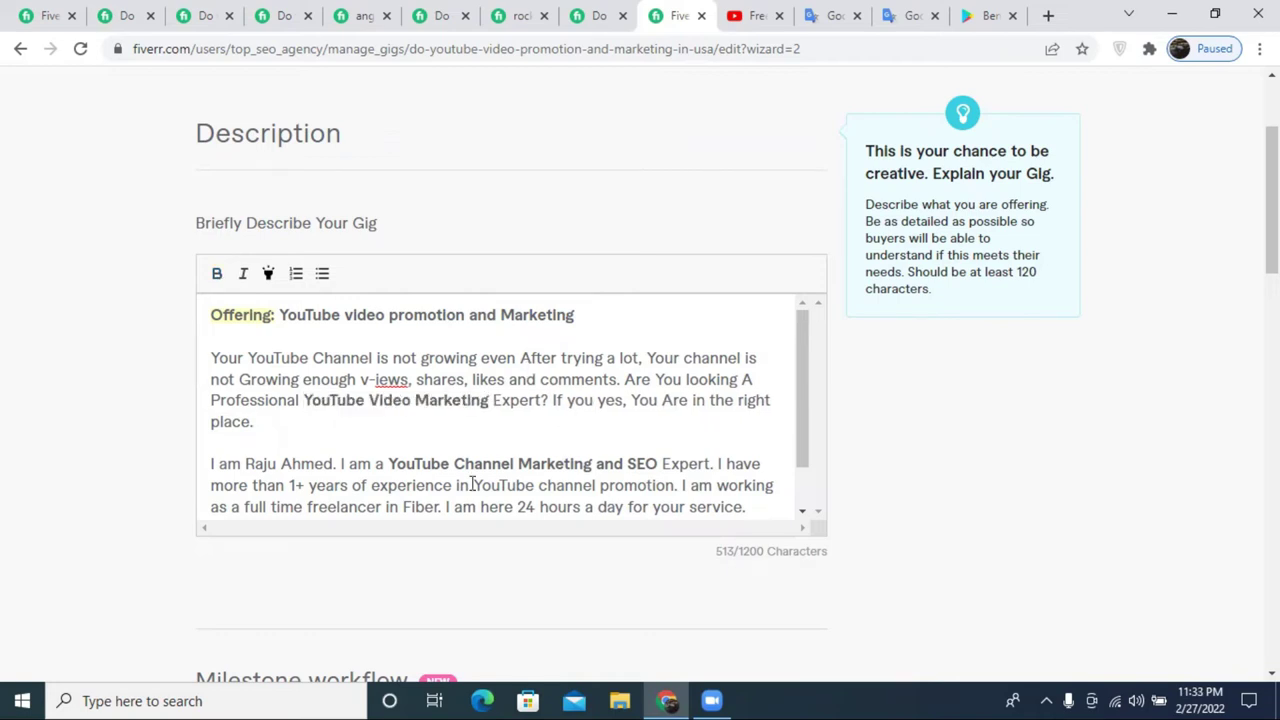
- Make "YouTube channel promotion" in the experience sentence bold
{"action": "scroll", "coordinate": [558, 440], "scroll_direction": "down", "scroll_amount": 1}
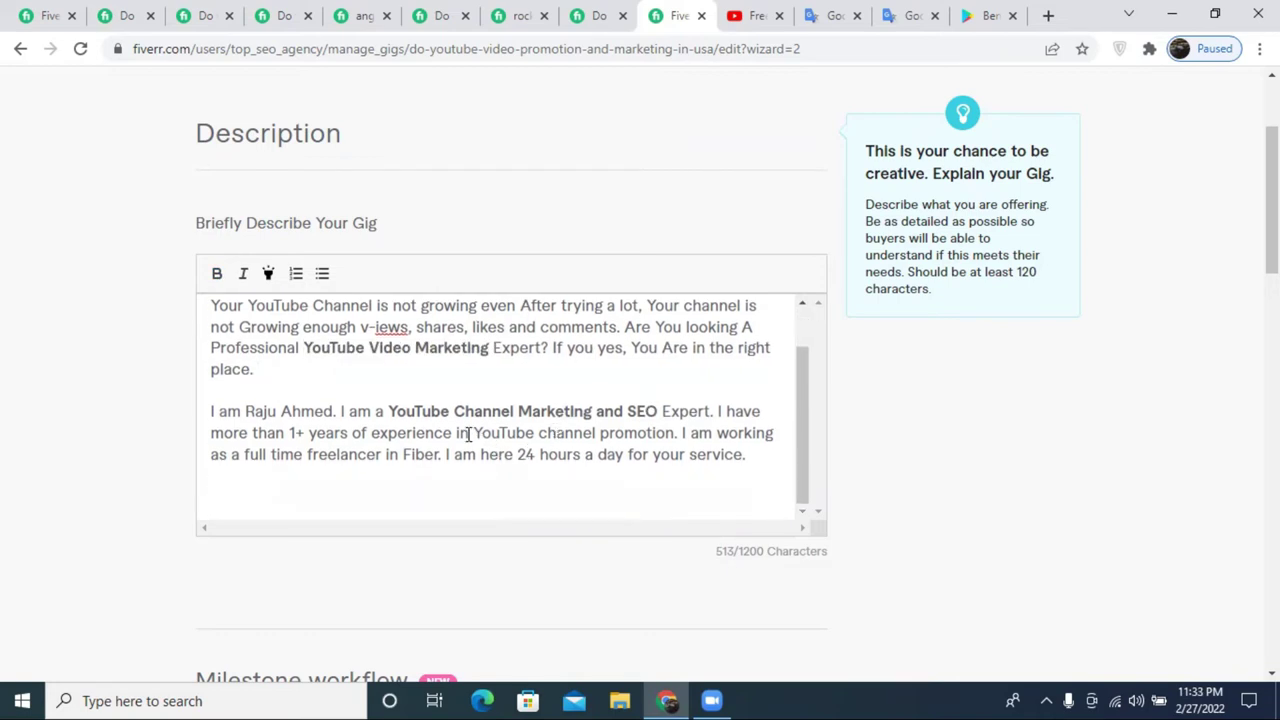
{"action": "left_click_drag", "start_coordinate": [480, 433], "coordinate": [658, 433]}
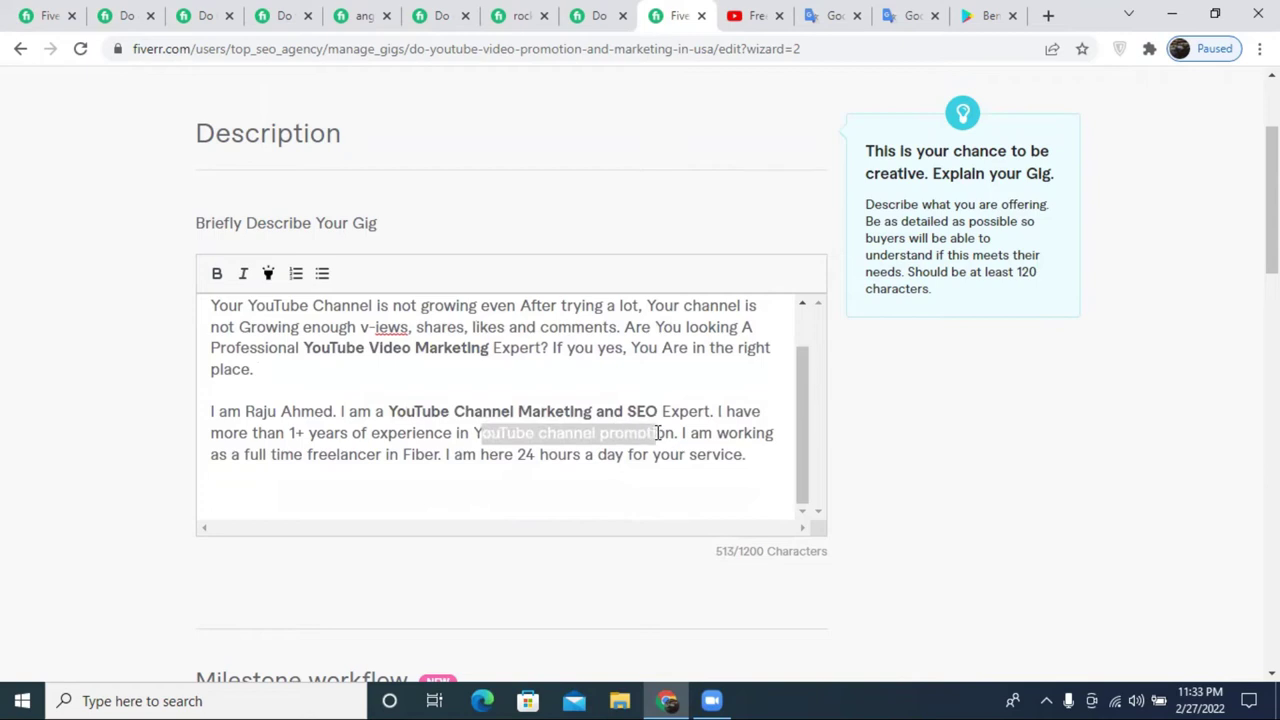
{"action": "left_click", "coordinate": [532, 418]}
{"action": "left_click_drag", "start_coordinate": [474, 433], "coordinate": [675, 434]}
{"action": "left_click", "coordinate": [217, 276]}
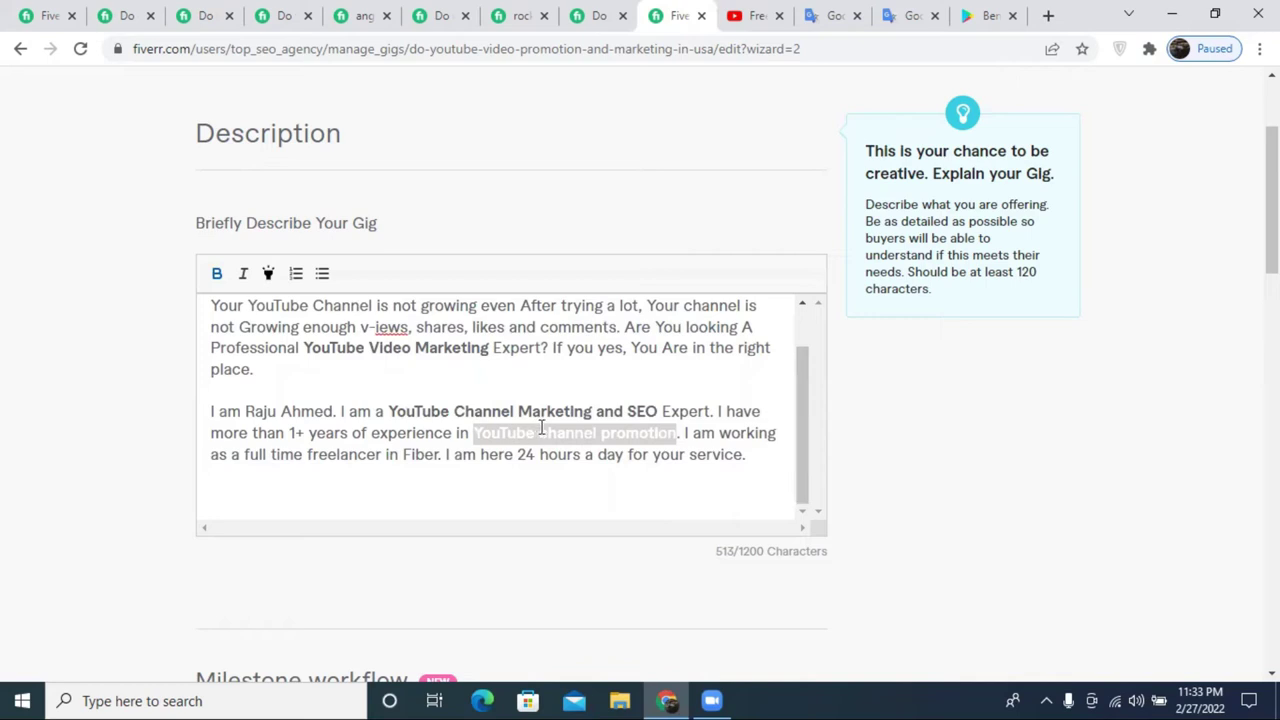
- Correct "Fiber" to "Fiverr" in the freelancer sentence and add two line breaks after the introduction paragraph
{"action": "left_click", "coordinate": [417, 457]}
{"action": "key", "text": "Delete"}
{"action": "type", "text": "ve"}
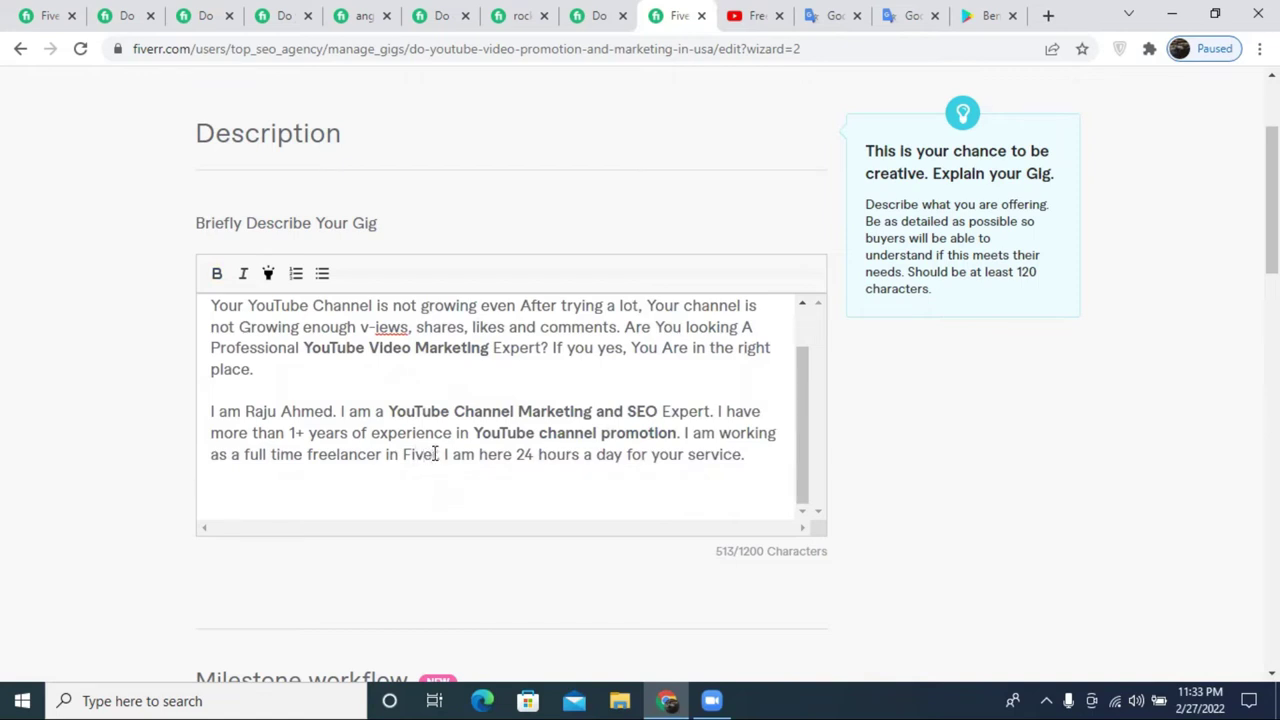
{"action": "type", "text": "r"}
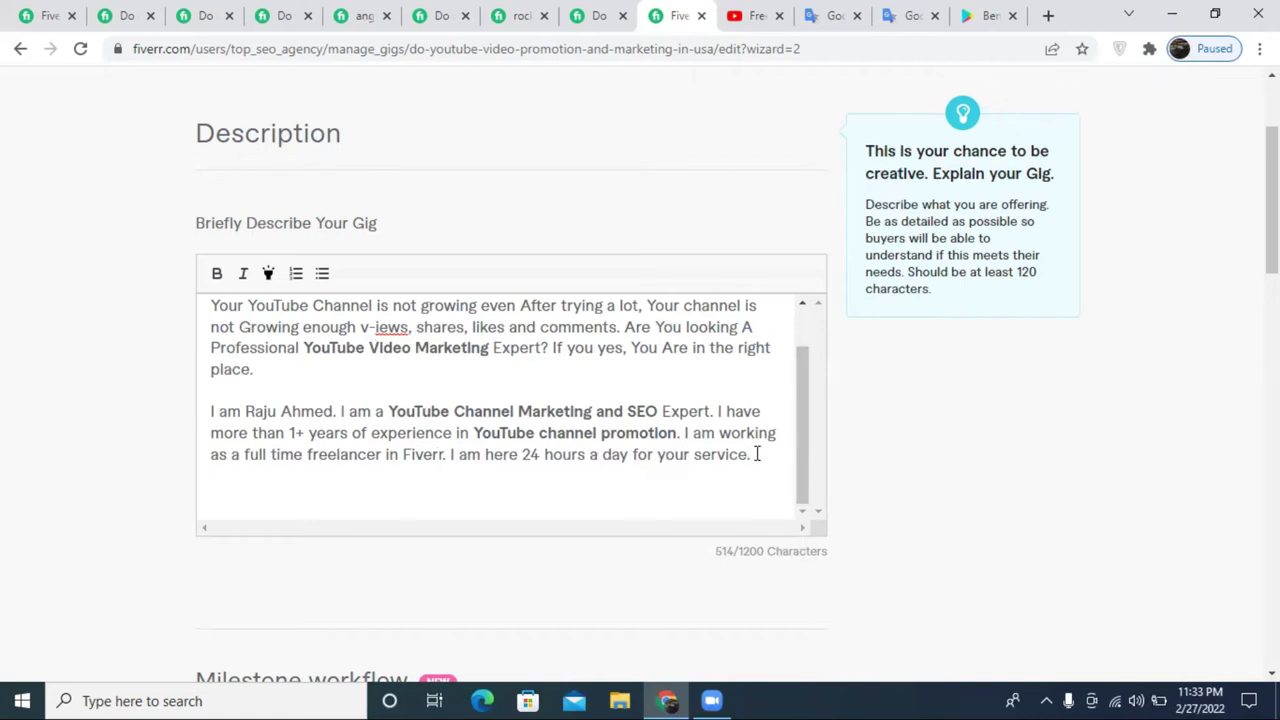
{"action": "key", "text": "Return"}
{"action": "key", "text": "Return"}
- Highlight the whole heading line "Offering: YouTube video promotion and Marketing"
{"action": "scroll", "coordinate": [574, 434], "scroll_direction": "up", "scroll_amount": 1}
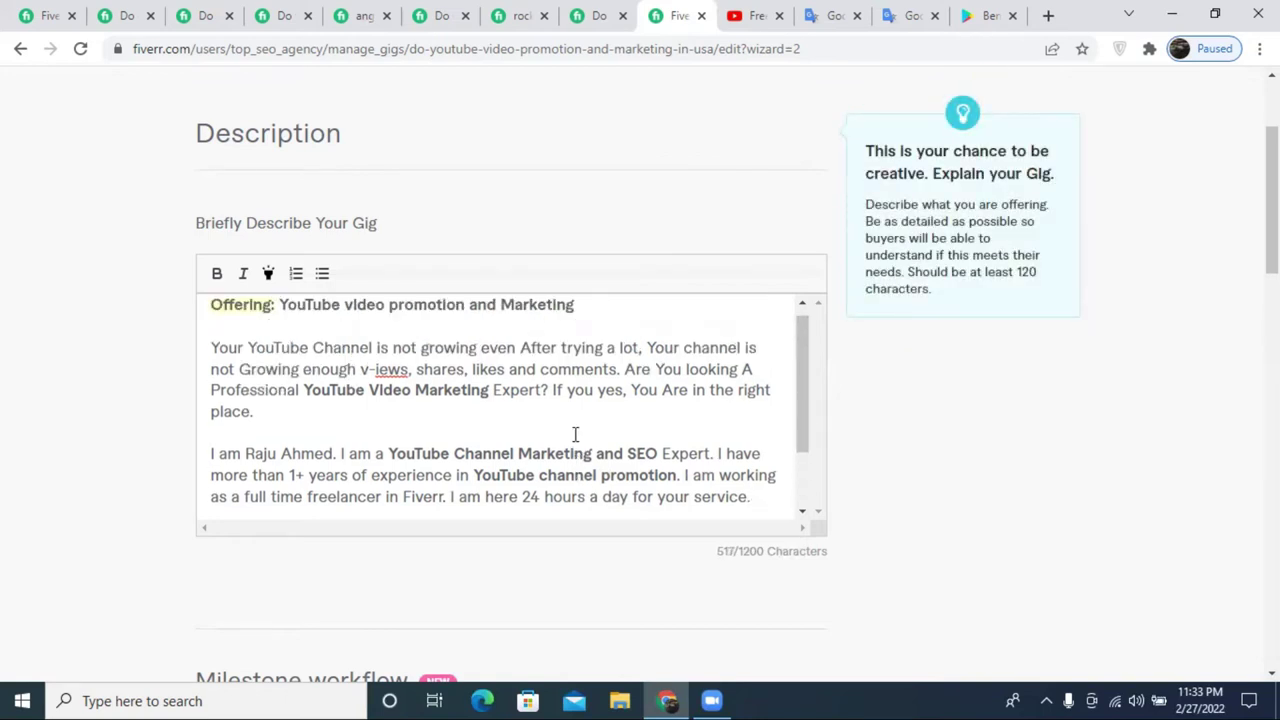
{"action": "triple_click", "coordinate": [281, 317]}
{"action": "left_click", "coordinate": [465, 316]}
{"action": "triple_click", "coordinate": [466, 316]}
{"action": "left_click", "coordinate": [471, 316]}
{"action": "left_click_drag", "start_coordinate": [586, 314], "coordinate": [206, 314]}
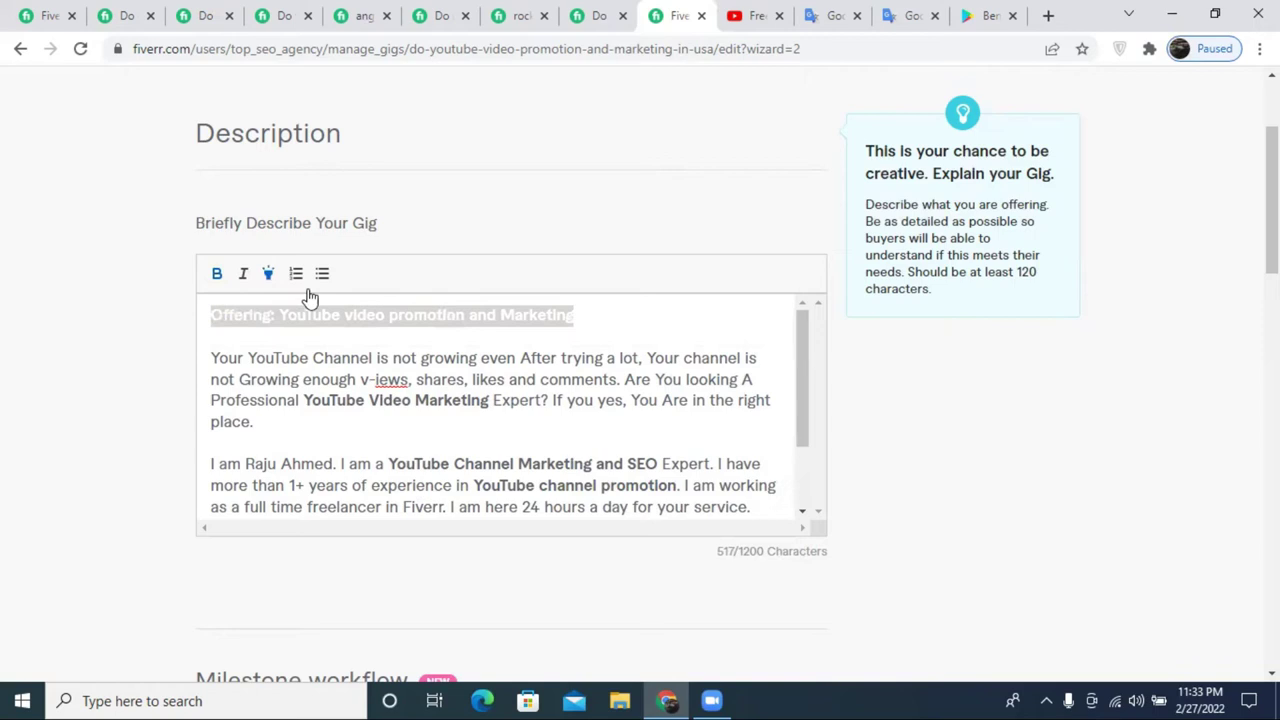
{"action": "left_click", "coordinate": [268, 276]}
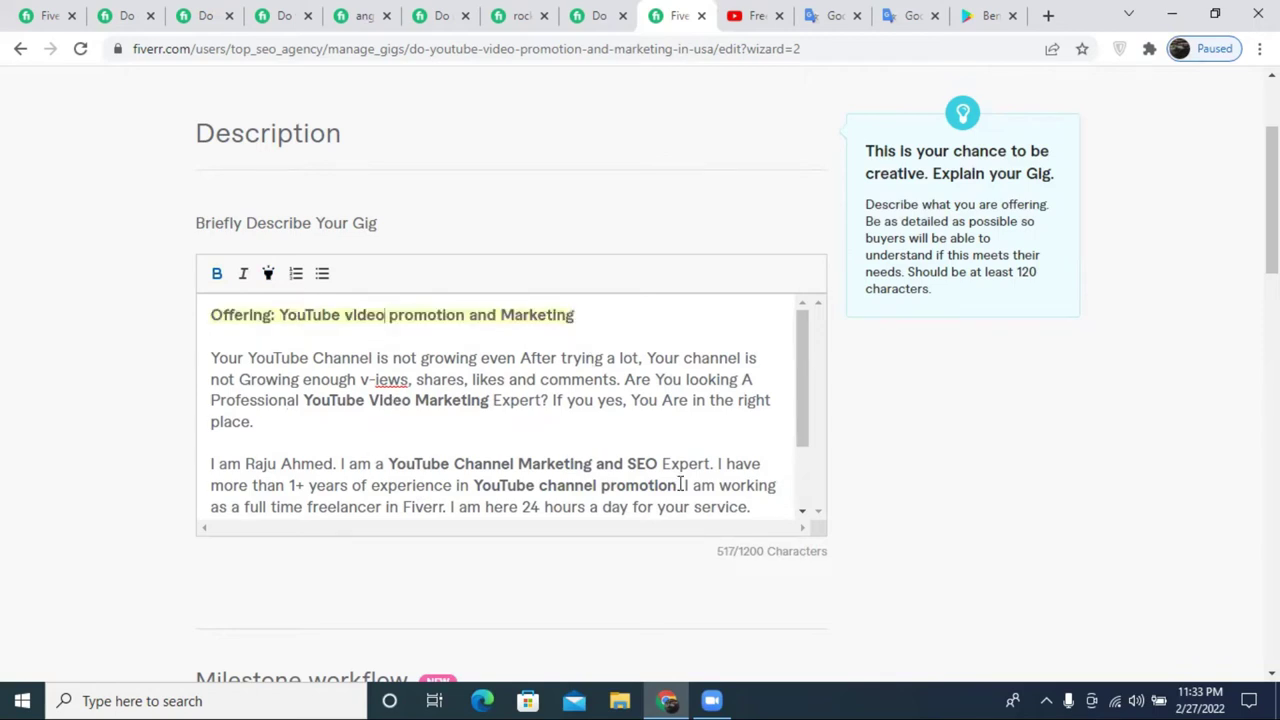
- Review the gig description from the offering heading through the end of the introduction paragraph
{"action": "scroll", "coordinate": [540, 450], "scroll_direction": "down", "scroll_amount": 2}
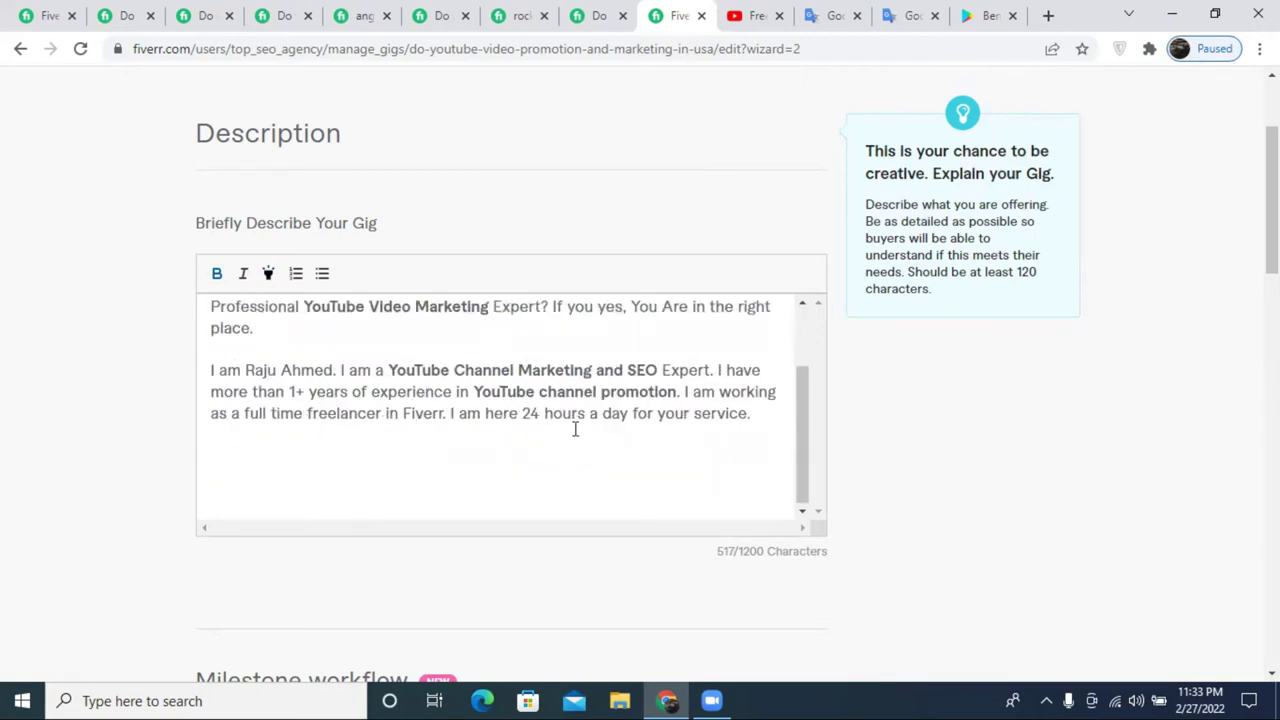
{"action": "scroll", "coordinate": [575, 430], "scroll_direction": "up", "scroll_amount": 2}
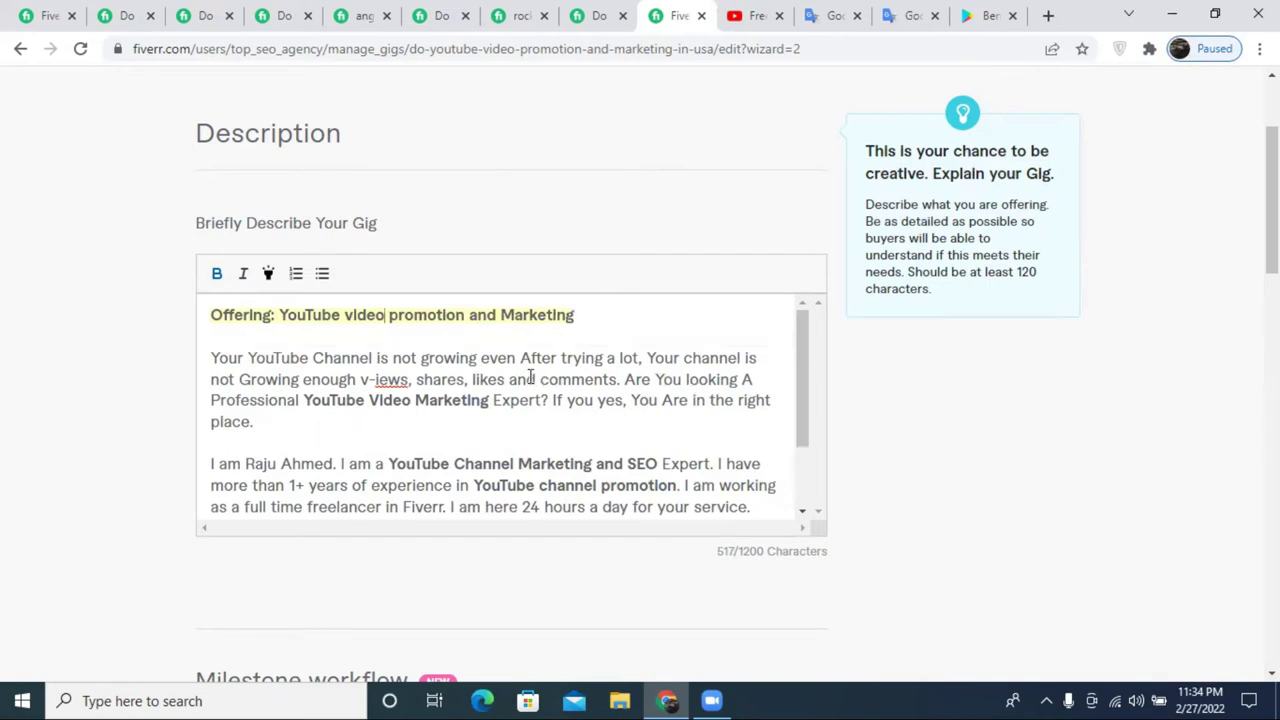
{"action": "scroll", "coordinate": [532, 400], "scroll_direction": "down", "scroll_amount": 2}
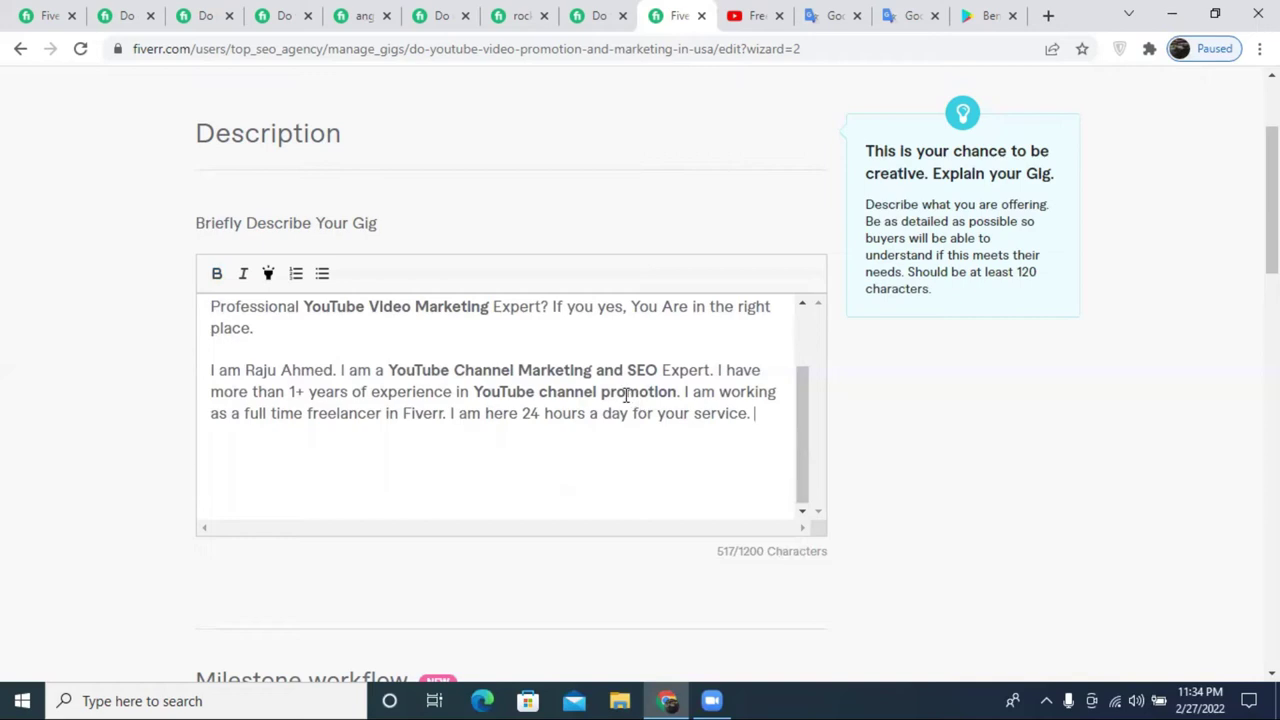
{"action": "left_click", "coordinate": [729, 446]}
{"action": "left_click", "coordinate": [749, 415]}
{"action": "triple_click", "coordinate": [585, 397]}
{"action": "left_click", "coordinate": [570, 405]}
{"action": "scroll", "coordinate": [730, 430], "scroll_direction": "up", "scroll_amount": 1}
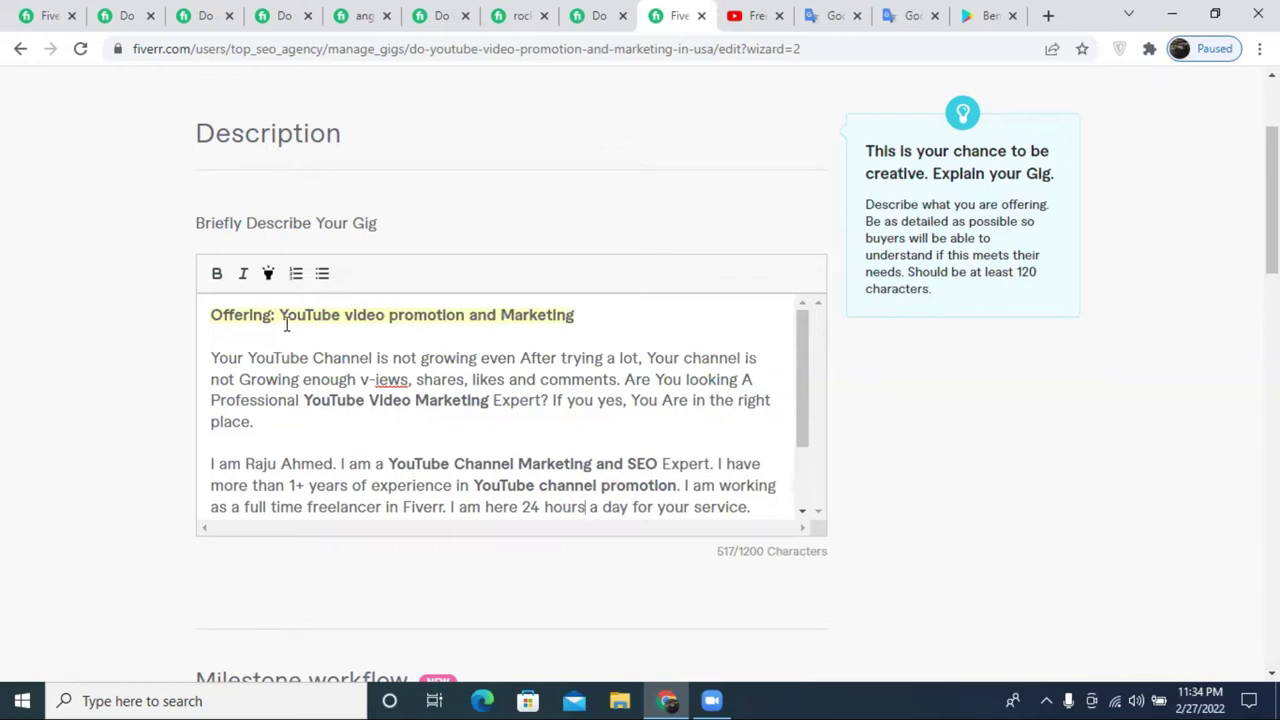
{"action": "scroll", "coordinate": [709, 470], "scroll_direction": "down", "scroll_amount": 1}
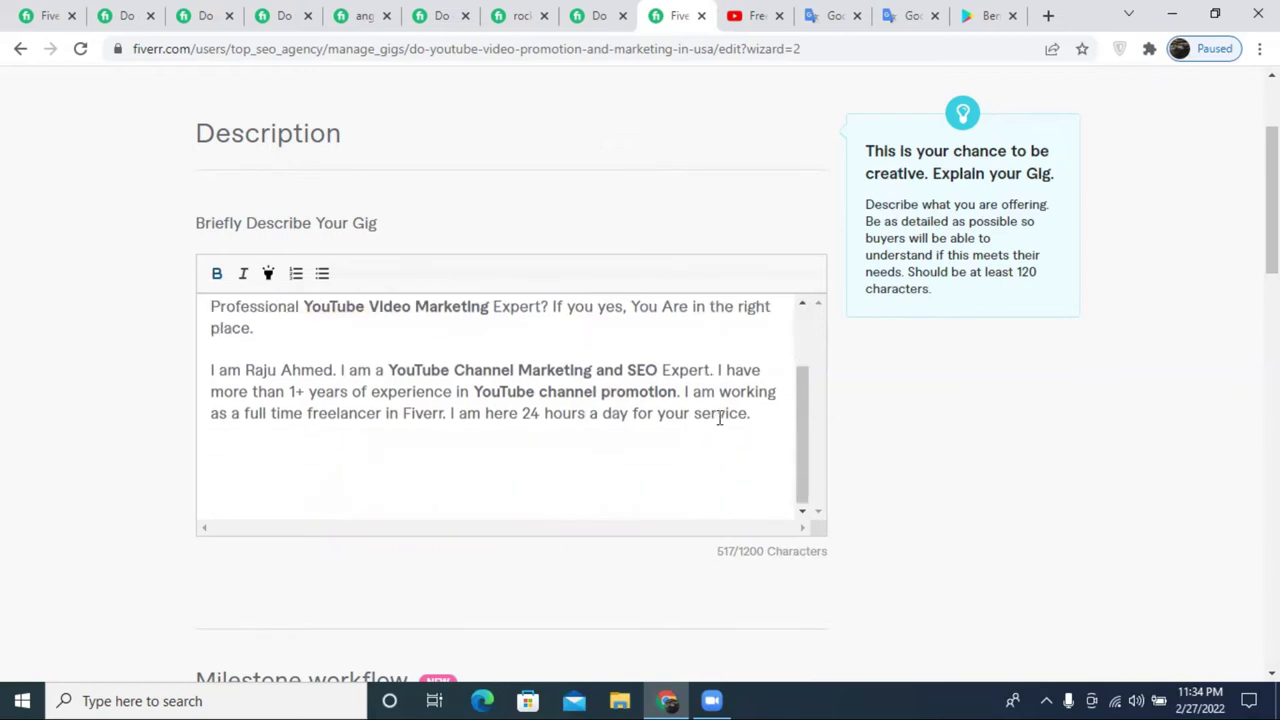
- Add the heading "My Services Description:" on a separate line below the introduction paragraph
{"action": "left_click", "coordinate": [759, 418]}
{"action": "key", "text": "Return"}
{"action": "key", "text": "Return"}
{"action": "scroll", "coordinate": [436, 410], "scroll_direction": "down", "scroll_amount": 1}
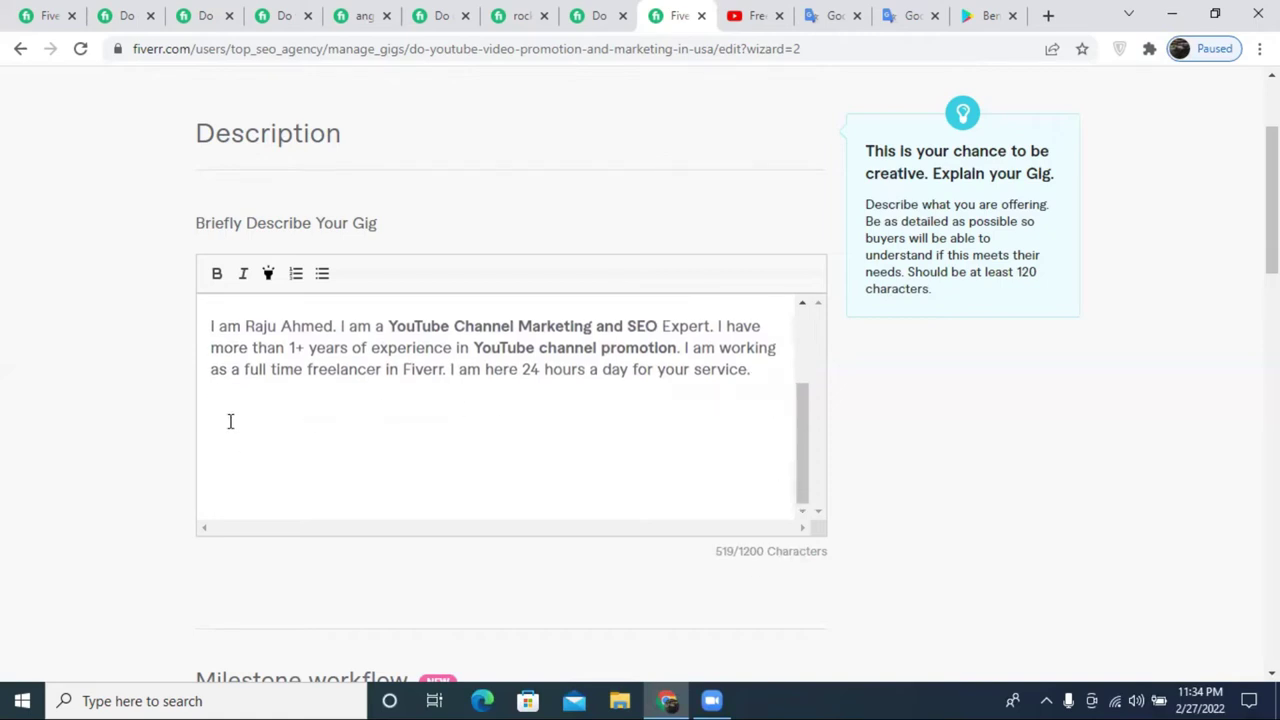
{"action": "type", "text": "My Services "}
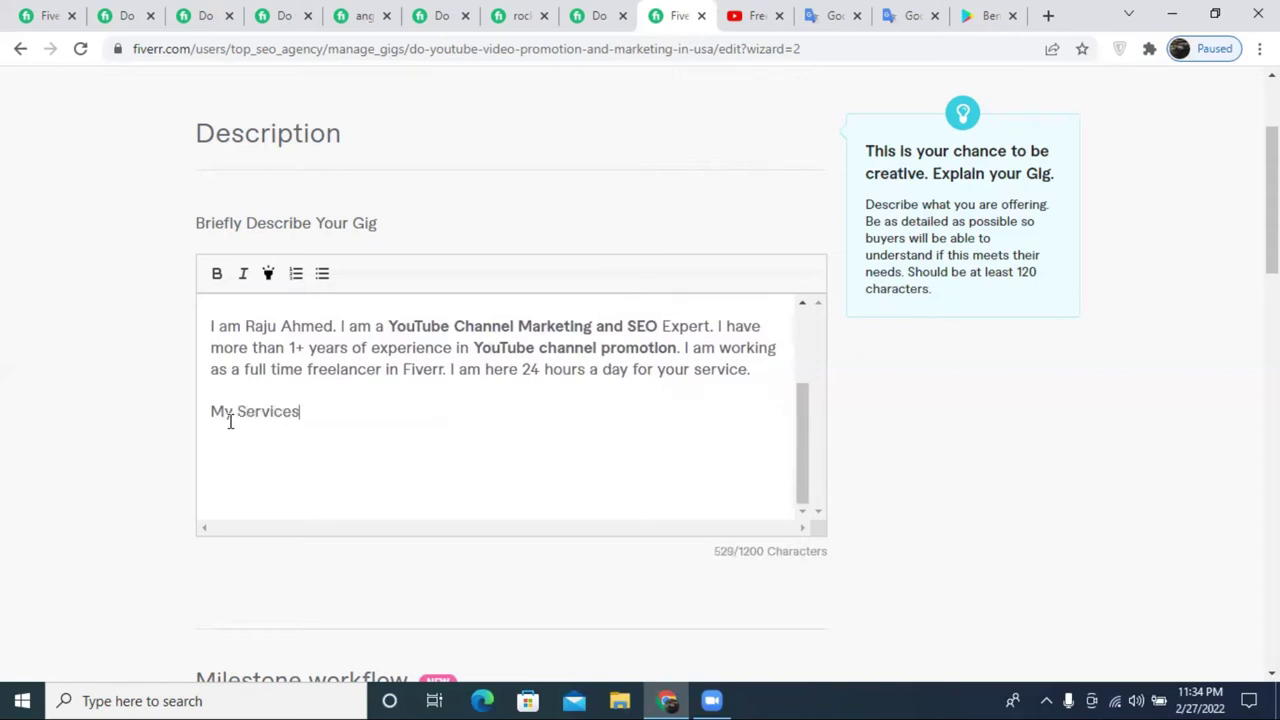
{"action": "type", "text": "Description:"}
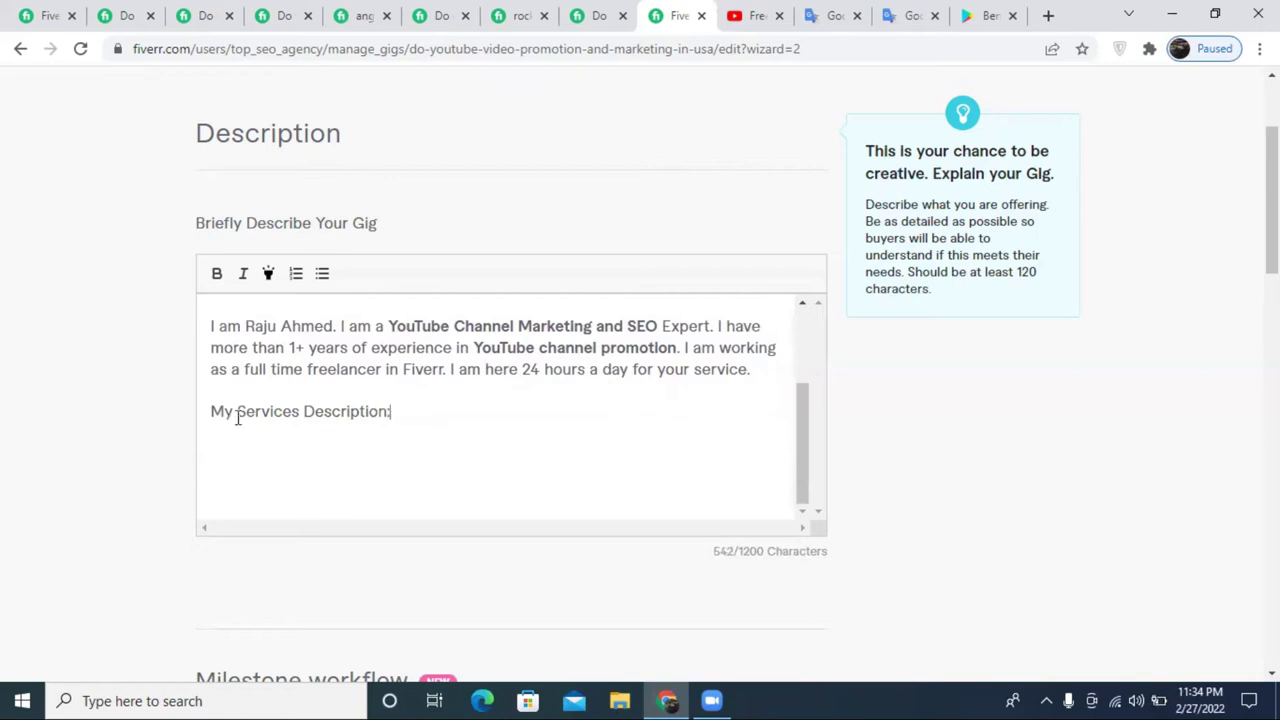
- Make the "My Services Description:" heading bold and highlighted
{"action": "triple_click", "coordinate": [254, 411]}
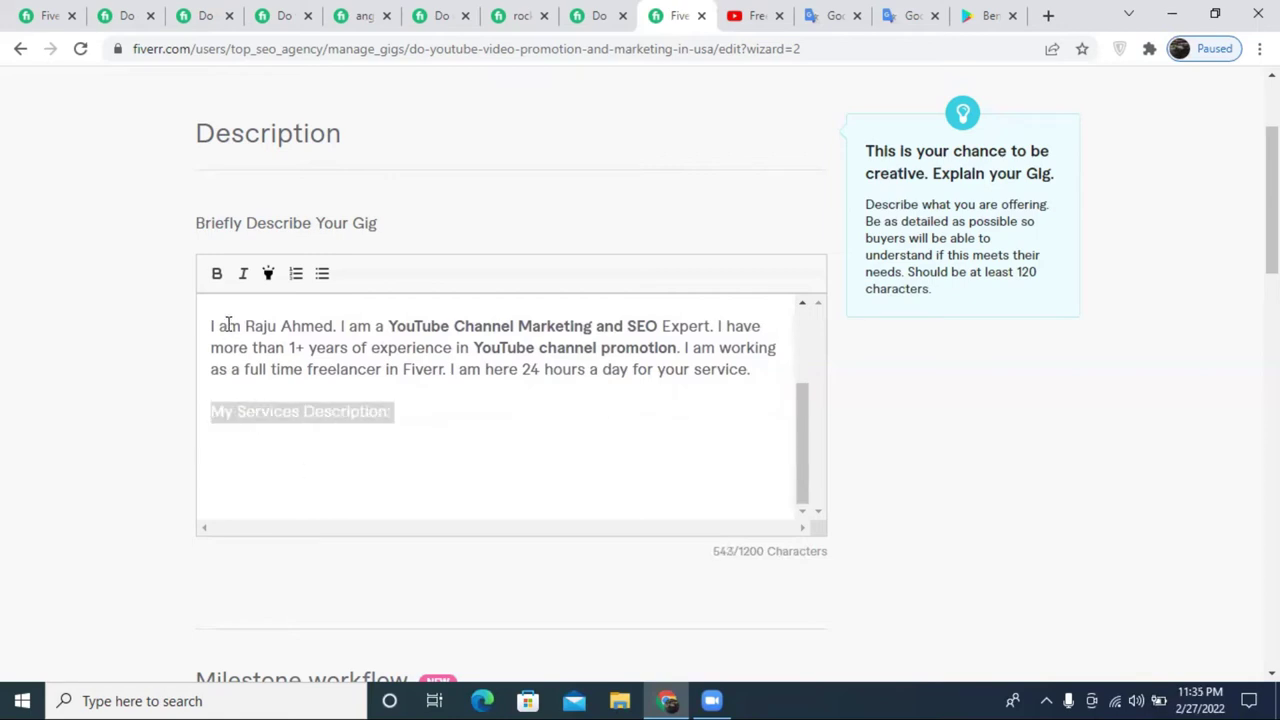
{"action": "left_click", "coordinate": [215, 274]}
{"action": "left_click", "coordinate": [267, 274]}
{"action": "left_click", "coordinate": [403, 408]}
{"action": "scroll", "coordinate": [448, 434], "scroll_direction": "up", "scroll_amount": 2}
{"action": "scroll", "coordinate": [448, 434], "scroll_direction": "up", "scroll_amount": 2}
{"action": "scroll", "coordinate": [440, 438], "scroll_direction": "down", "scroll_amount": 3}
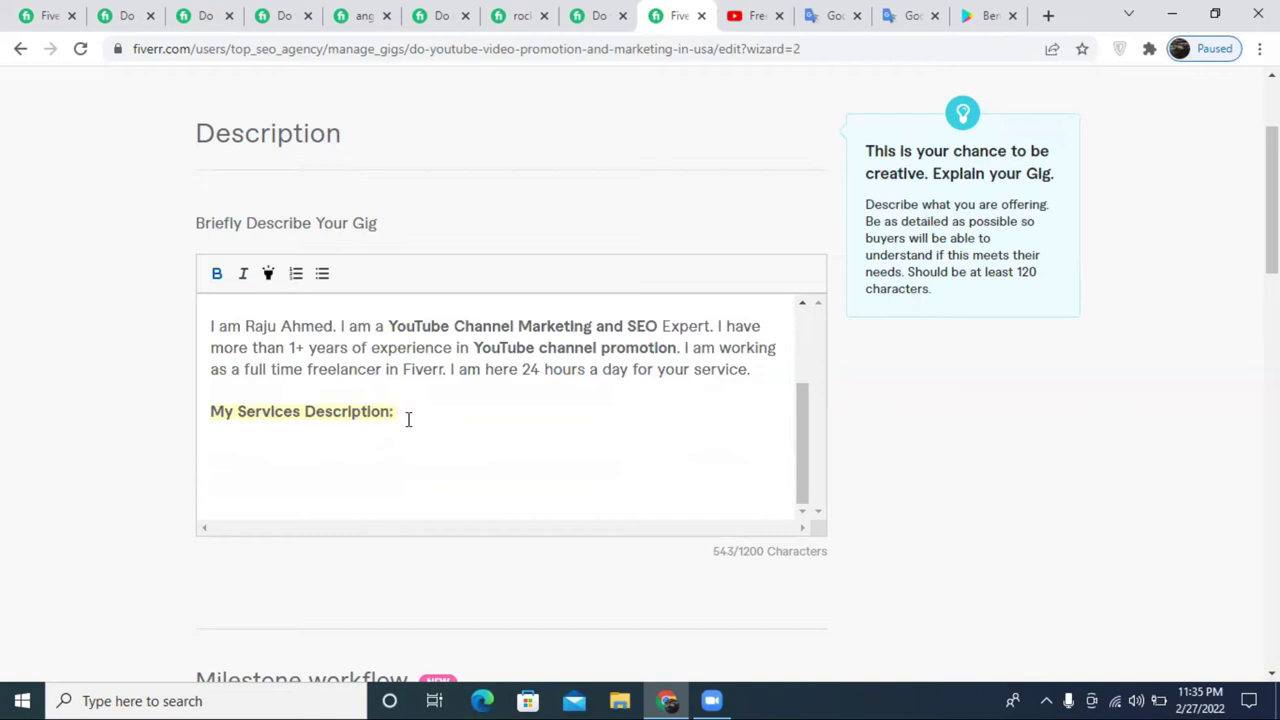
- Start a new line below the "My Services Description:" heading and look through the open competitor gigs and seller profiles for reference
{"action": "key", "text": "Return"}
{"action": "left_click", "coordinate": [358, 15]}
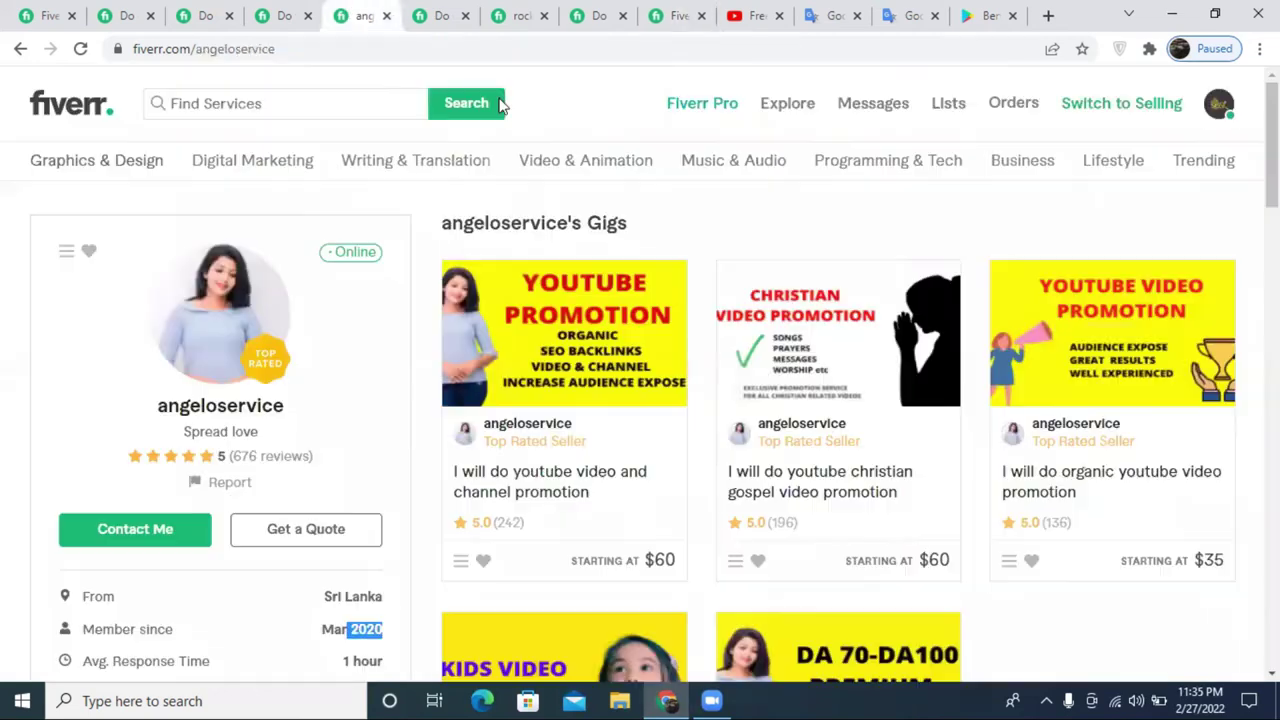
{"action": "left_click", "coordinate": [520, 15]}
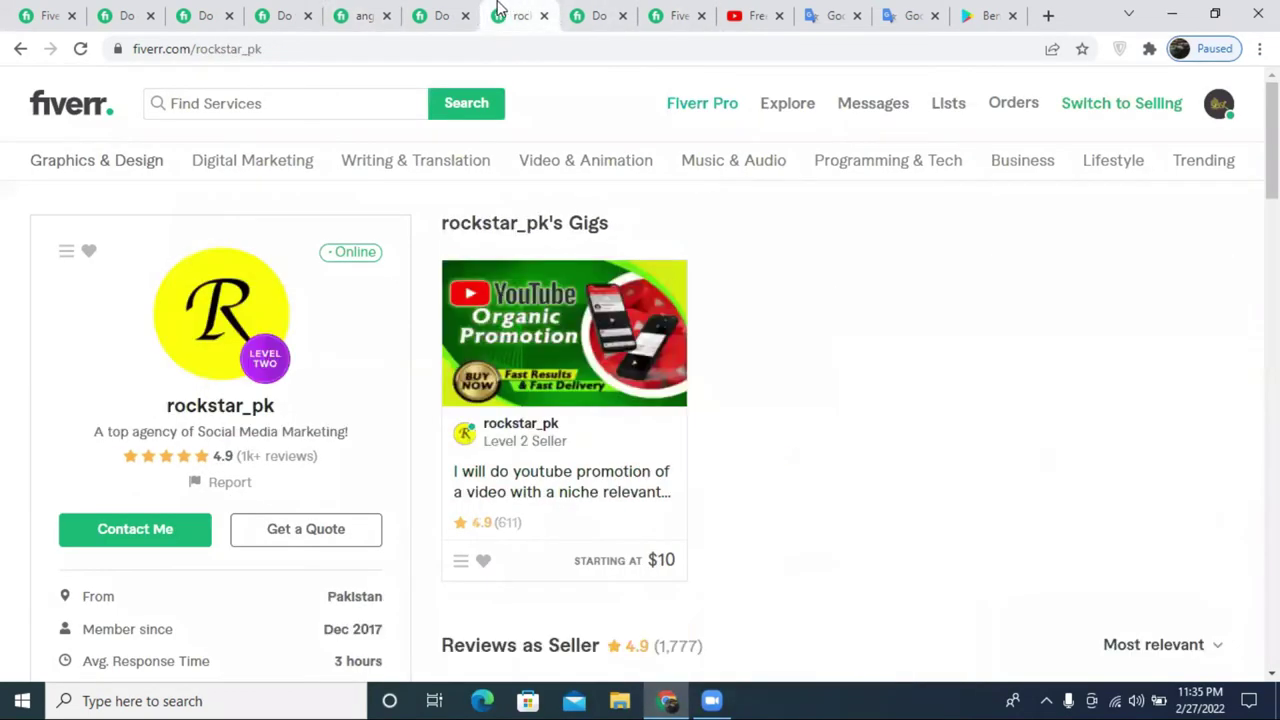
{"action": "left_click", "coordinate": [448, 14]}
{"action": "scroll", "coordinate": [686, 346], "scroll_direction": "up", "scroll_amount": 5}
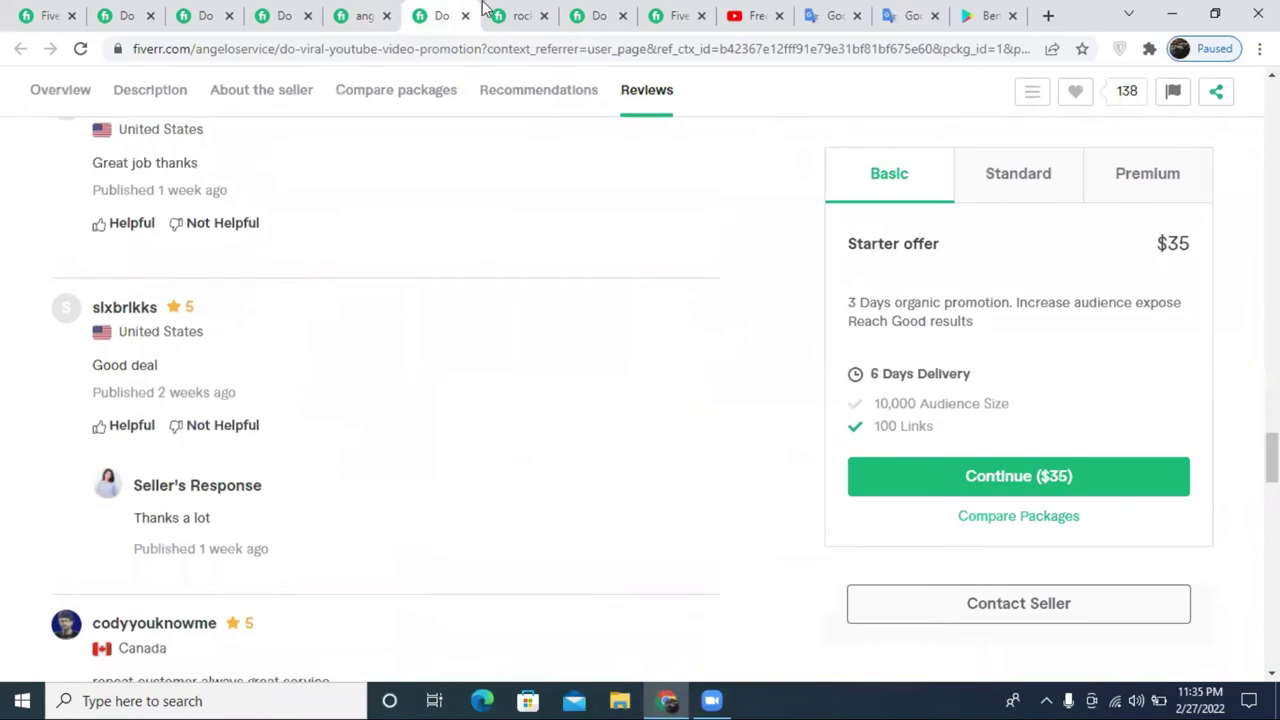
{"action": "left_click", "coordinate": [350, 12]}
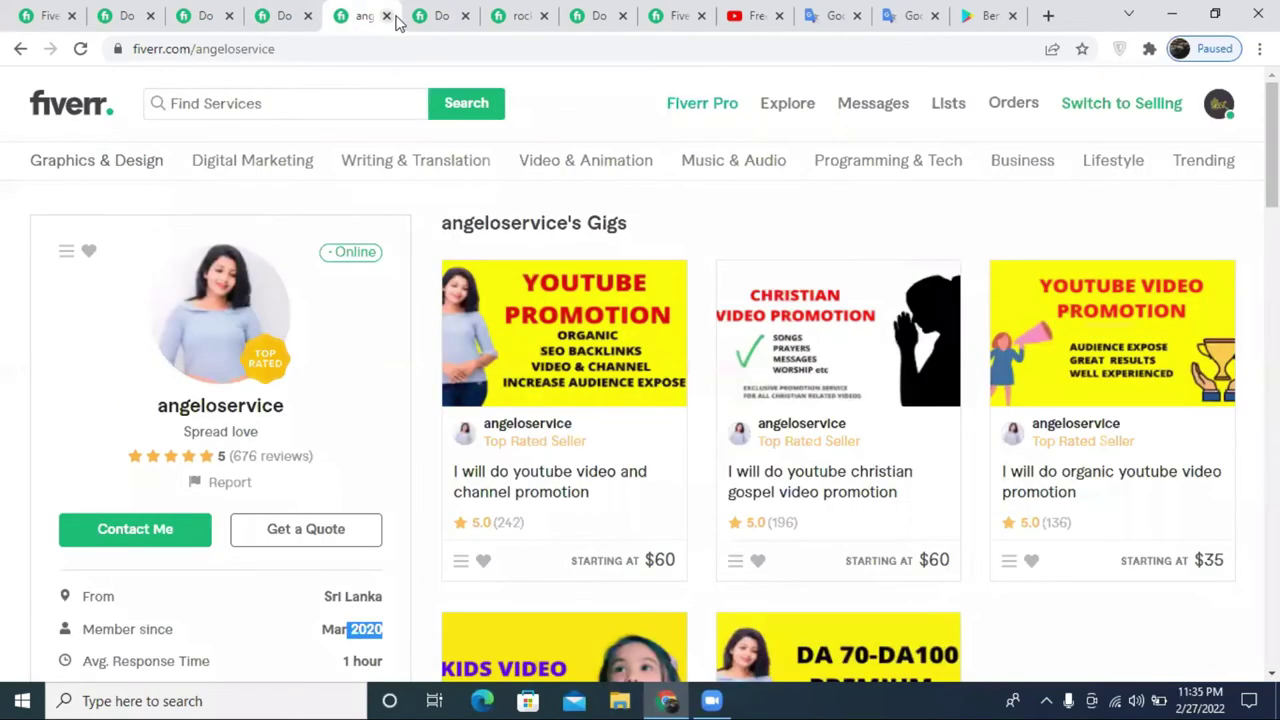
{"action": "left_click", "coordinate": [288, 12]}
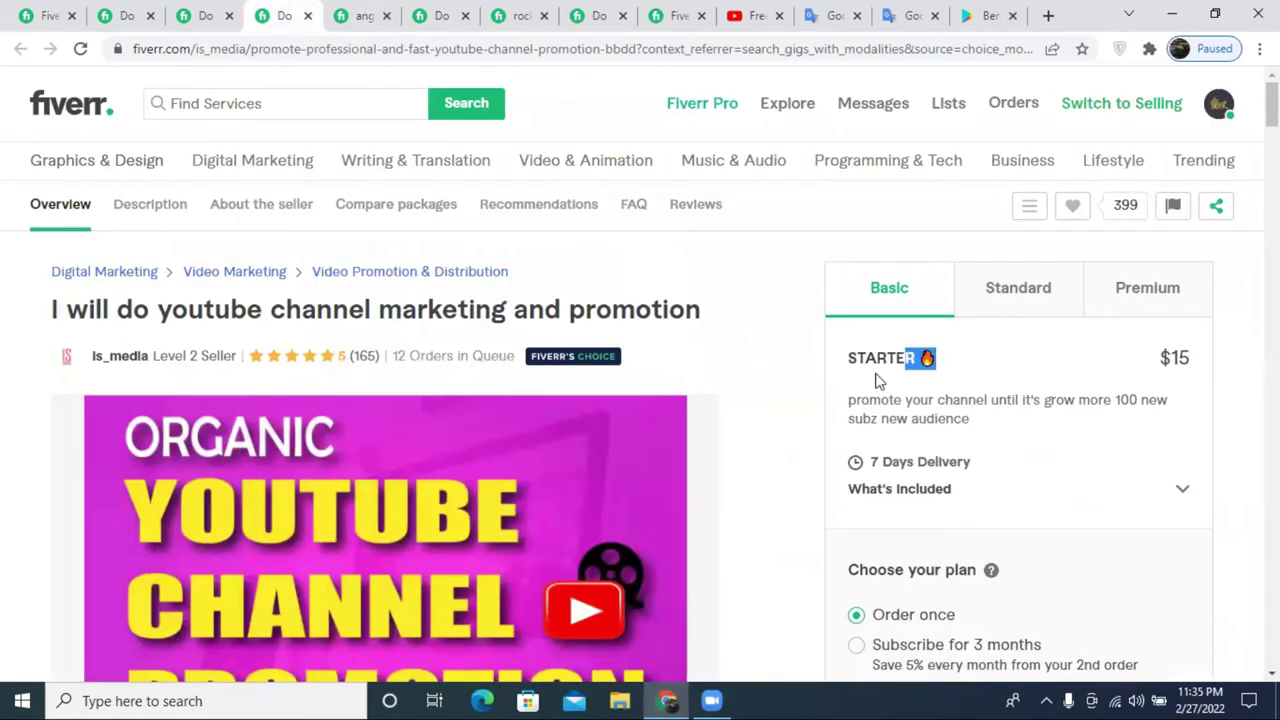
{"action": "key", "text": "ctrl+shift+Tab"}
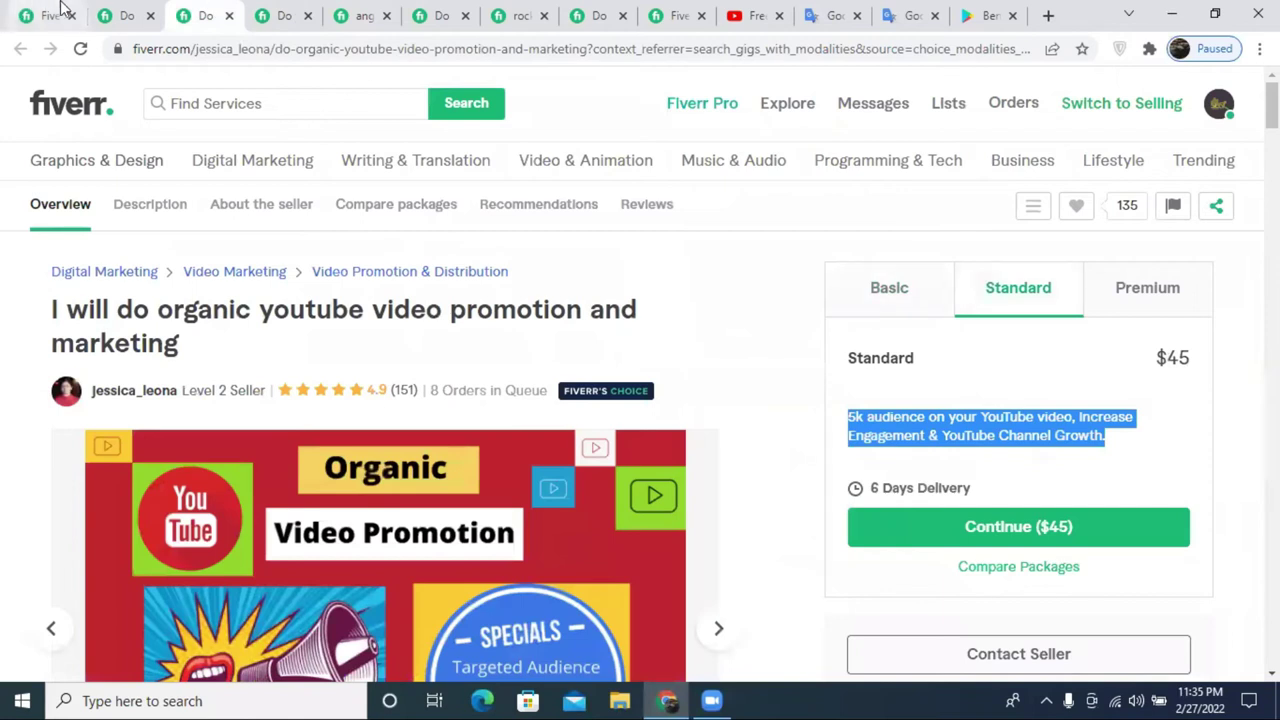
{"action": "left_click", "coordinate": [112, 14]}
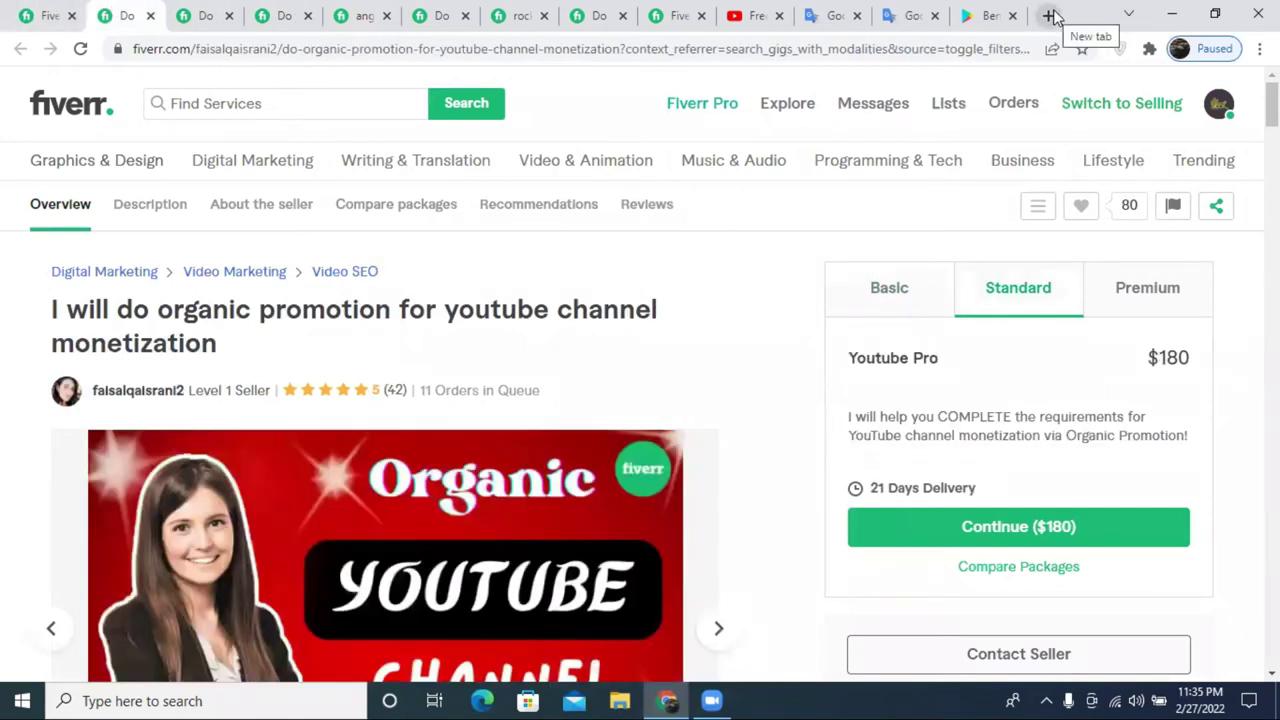
{"action": "left_click", "coordinate": [208, 14]}
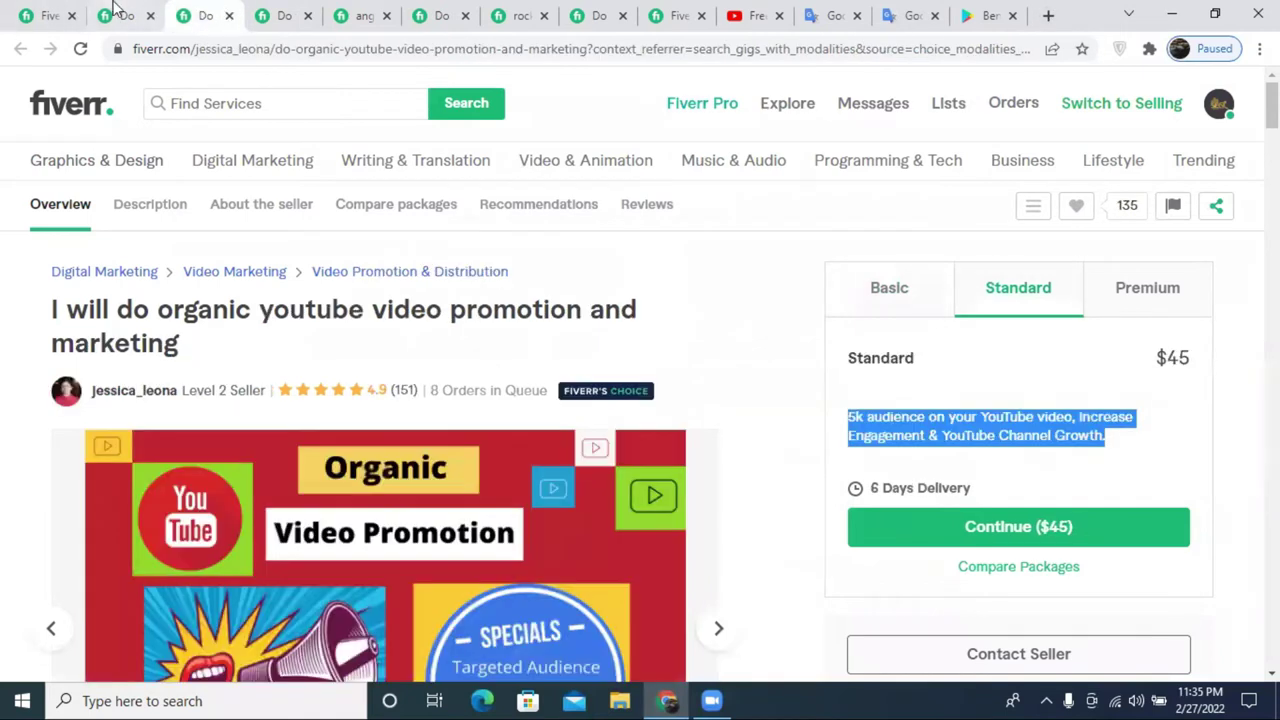
{"action": "left_click", "coordinate": [115, 14]}
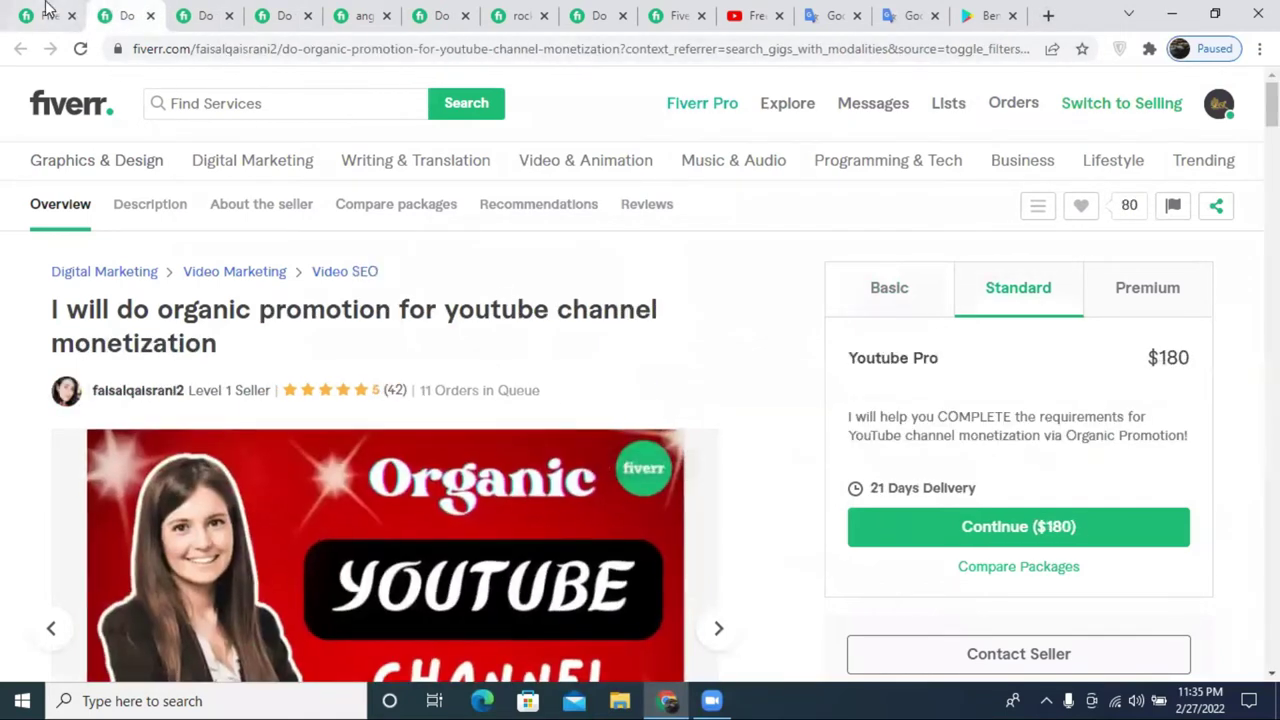
- Search the Fiverr services for "instagram promotion" from the existing search results page
{"action": "left_click", "coordinate": [48, 12]}
{"action": "triple_click", "coordinate": [288, 104]}
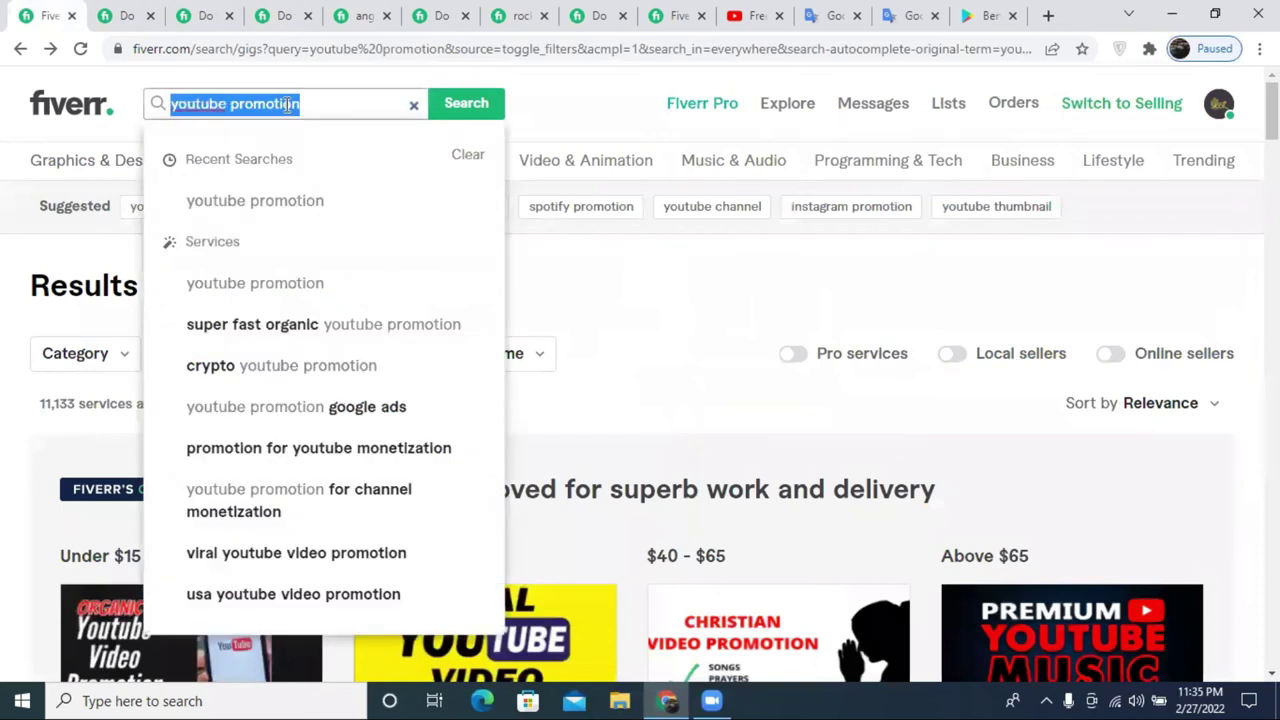
{"action": "type", "text": "so"}
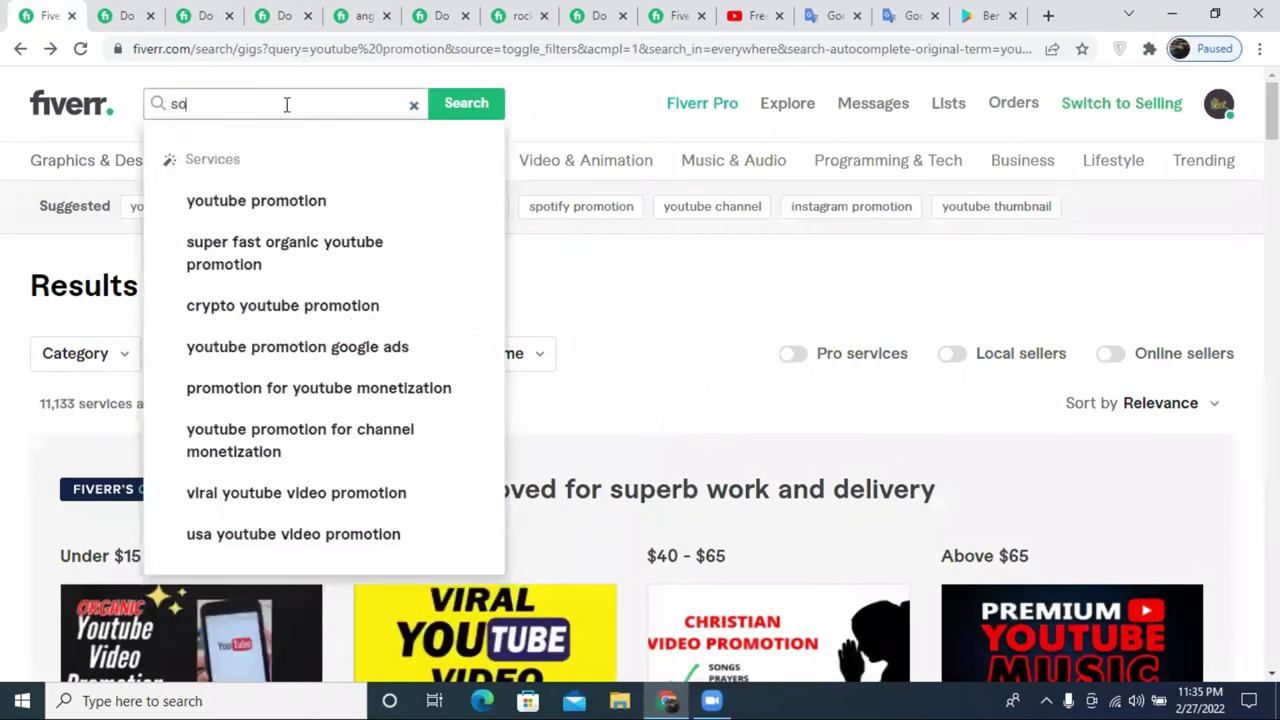
{"action": "type", "text": "ci"}
{"action": "key", "text": "BackSpace"}
{"action": "key", "text": "BackSpace"}
{"action": "key", "text": "BackSpace"}
{"action": "key", "text": "BackSpace"}
{"action": "type", "text": "inst"}
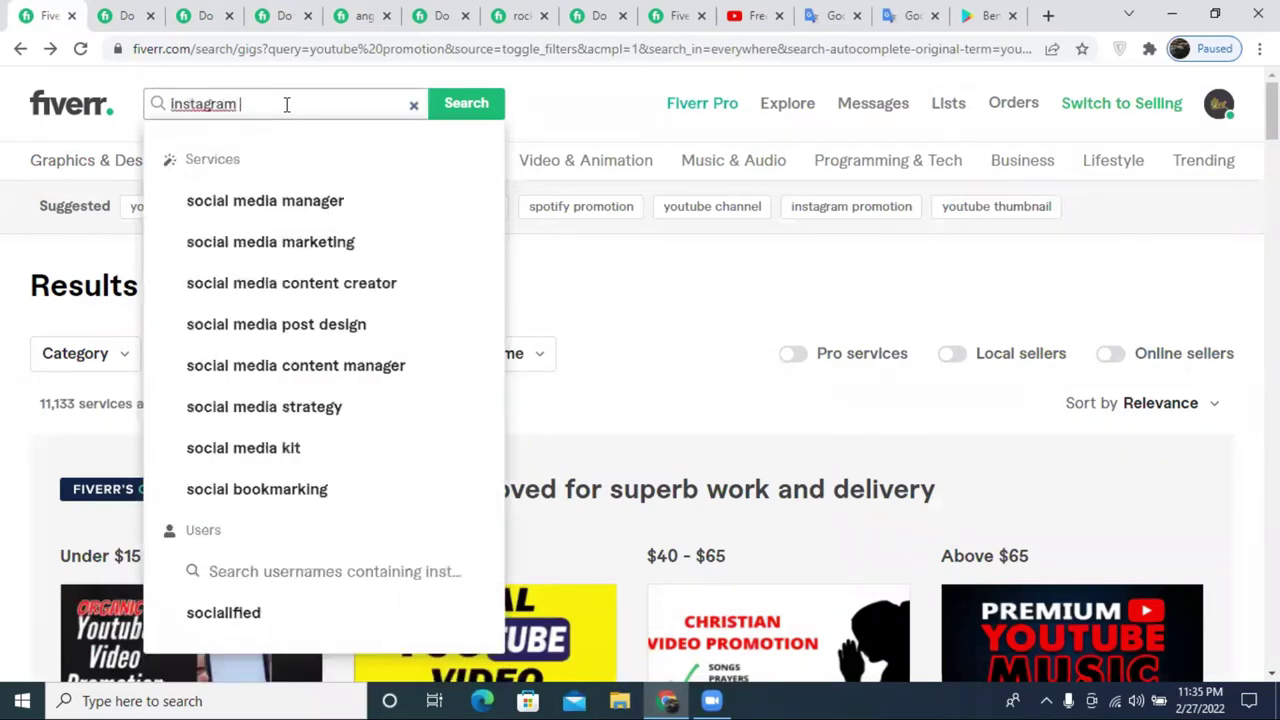
{"action": "type", "text": "agram"}
{"action": "left_click", "coordinate": [320, 217]}
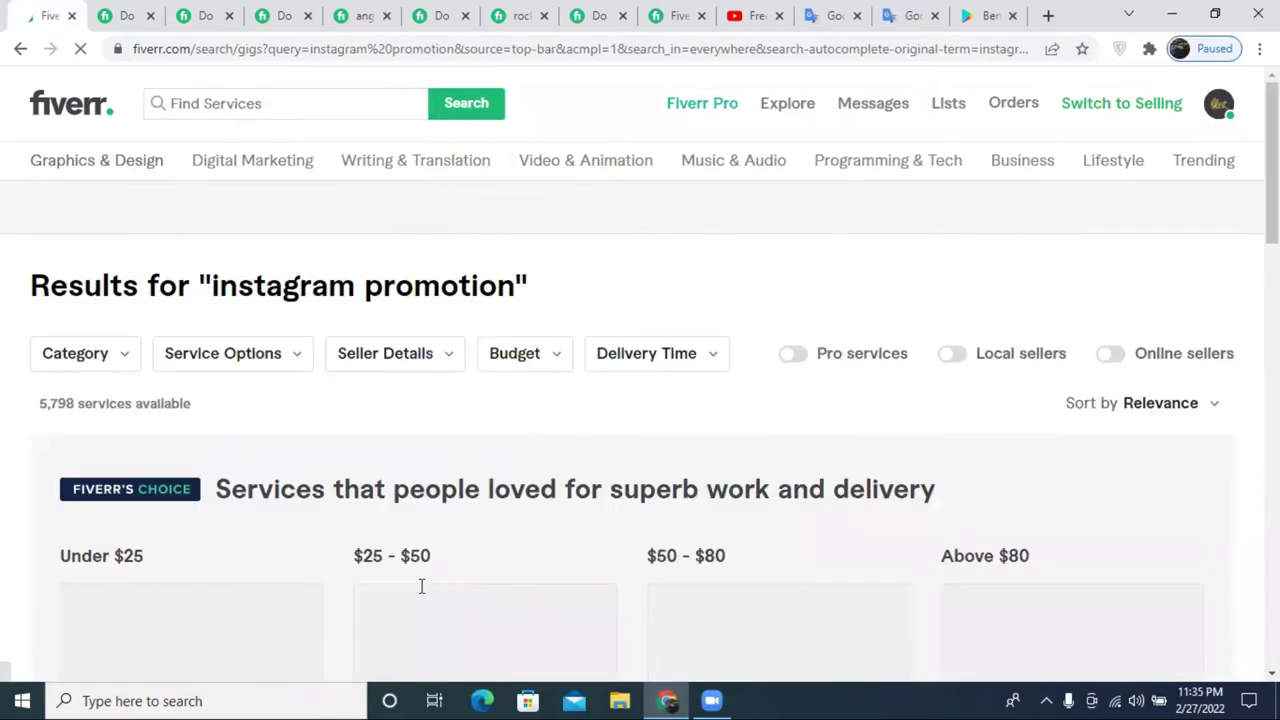
- Look through the Instagram promotion results, opening the $50 fast organic growth gig and the micro influencer product promotion gig
{"action": "scroll", "coordinate": [503, 508], "scroll_direction": "down", "scroll_amount": 3}
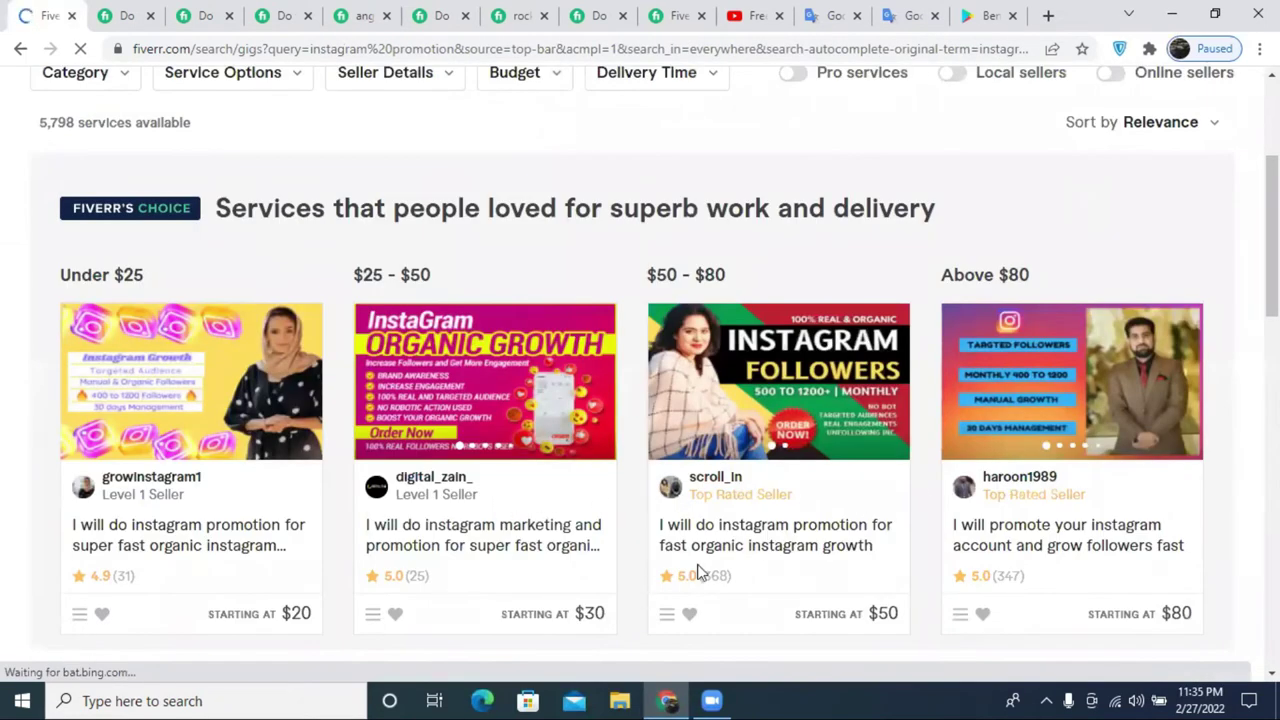
{"action": "left_click", "coordinate": [740, 562]}
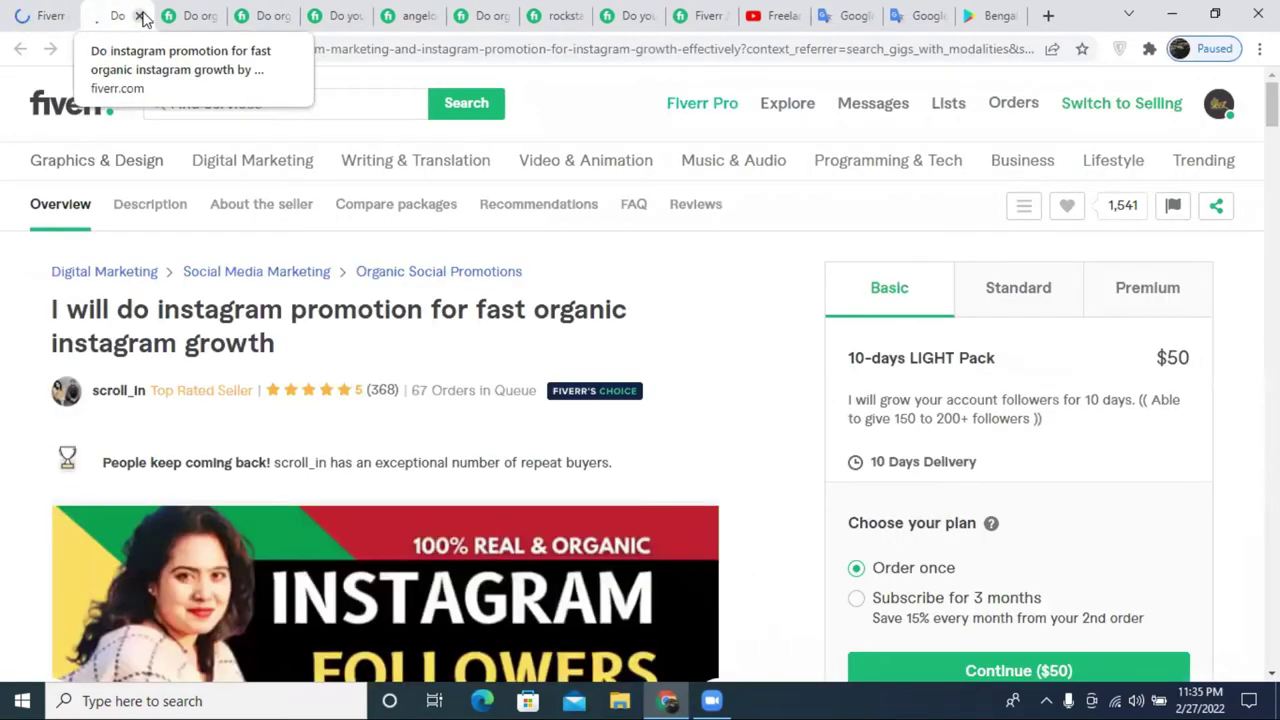
{"action": "left_click", "coordinate": [143, 19]}
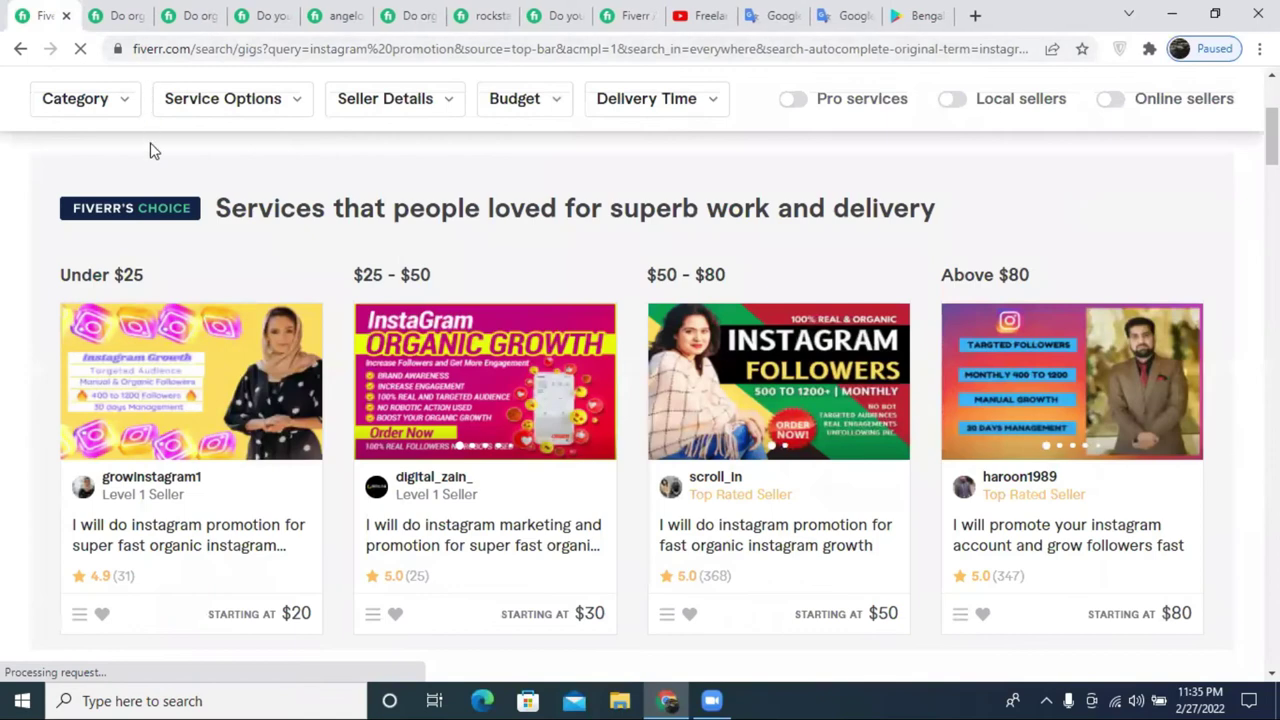
{"action": "scroll", "coordinate": [484, 399], "scroll_direction": "down", "scroll_amount": 10}
{"action": "scroll", "coordinate": [1104, 405], "scroll_direction": "down", "scroll_amount": 5}
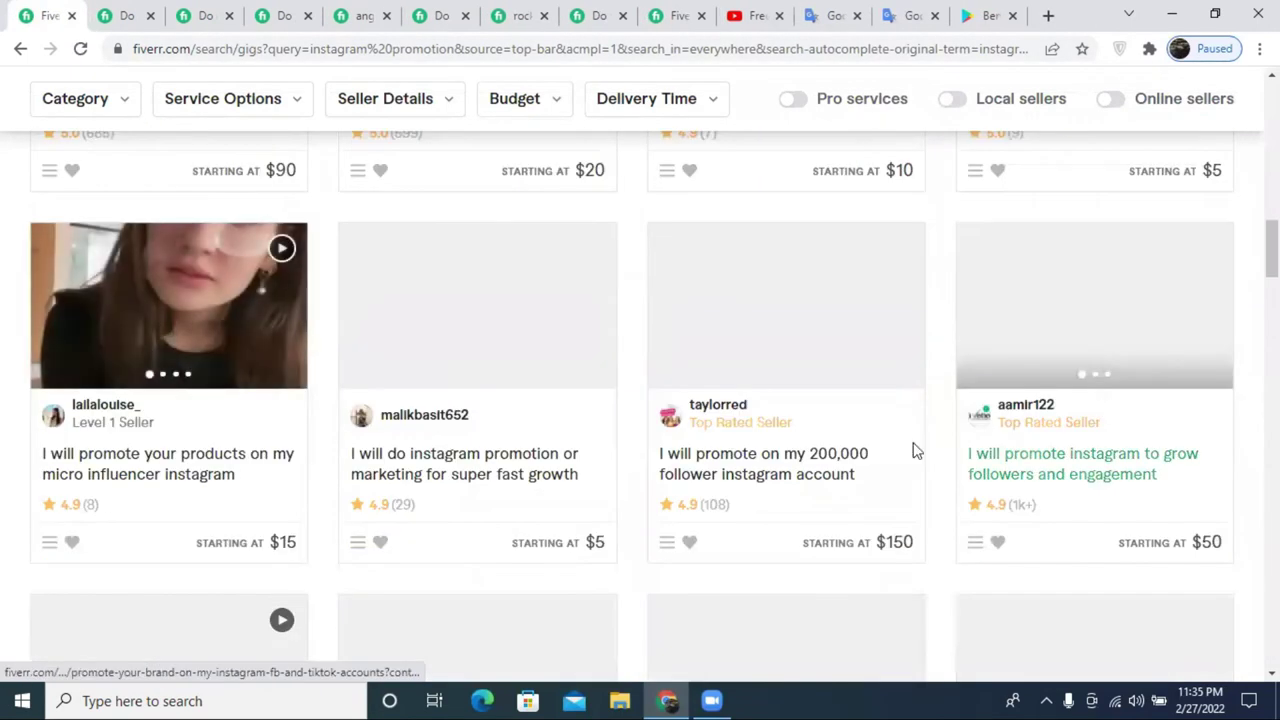
{"action": "left_click", "coordinate": [189, 471]}
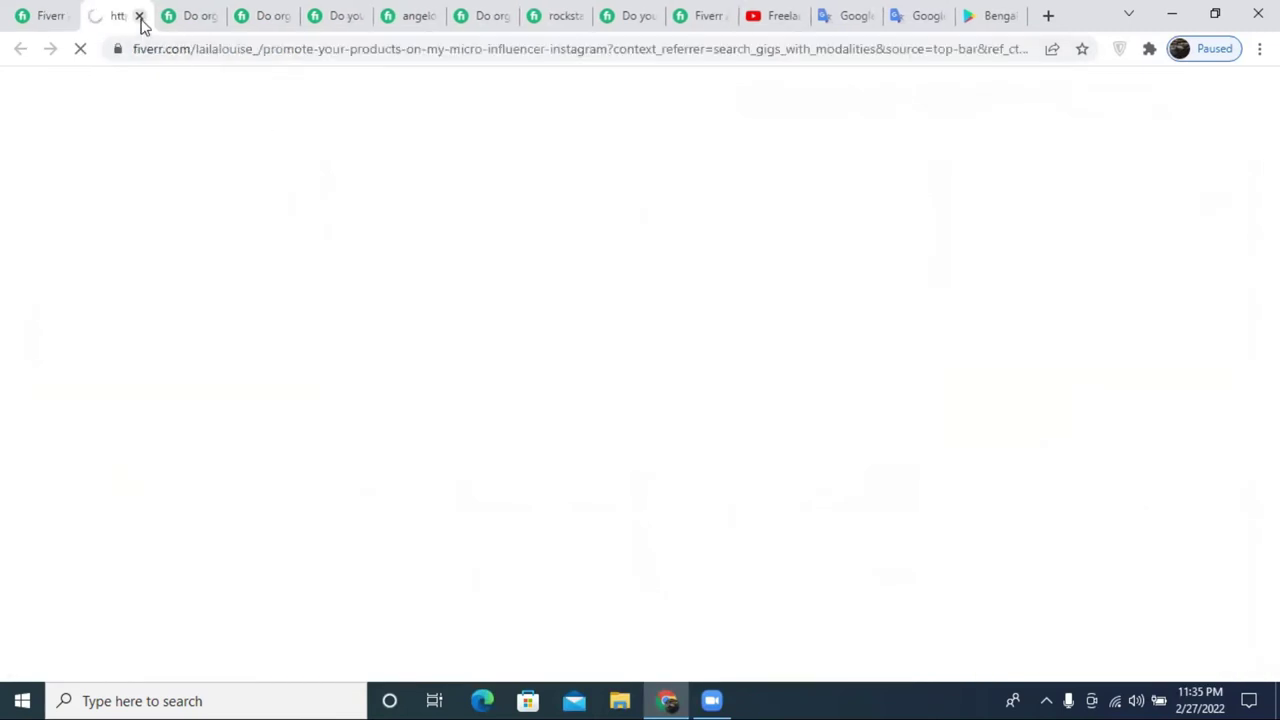
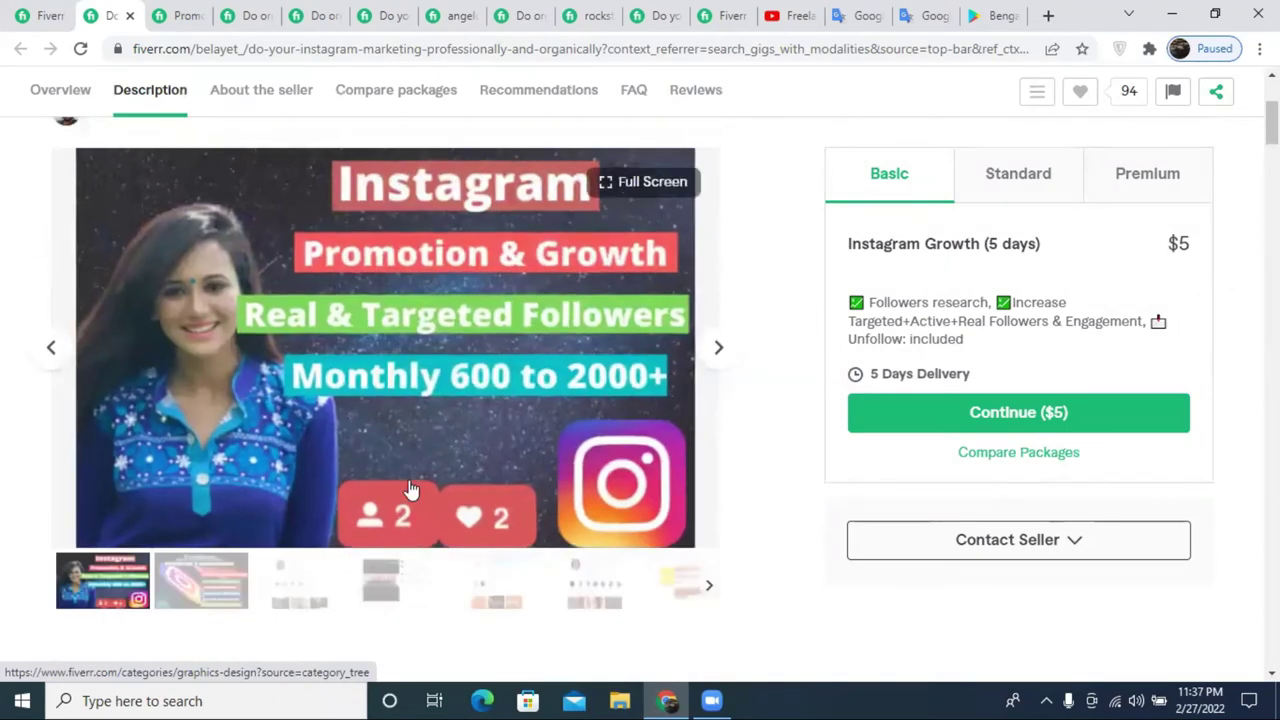
- Copy the green check mark emoji from the Basic package description of the $5 Instagram Growth gig
{"action": "left_click_drag", "start_coordinate": [846, 303], "coordinate": [866, 301]}
{"action": "key", "text": "ctrl+c"}
- Examine more Instagram promotion results and the gig "I will promote and manage to grow your instagram page organically", closing that gig
{"action": "left_click", "coordinate": [42, 15]}
{"action": "scroll", "coordinate": [523, 371], "scroll_direction": "down", "scroll_amount": 2}
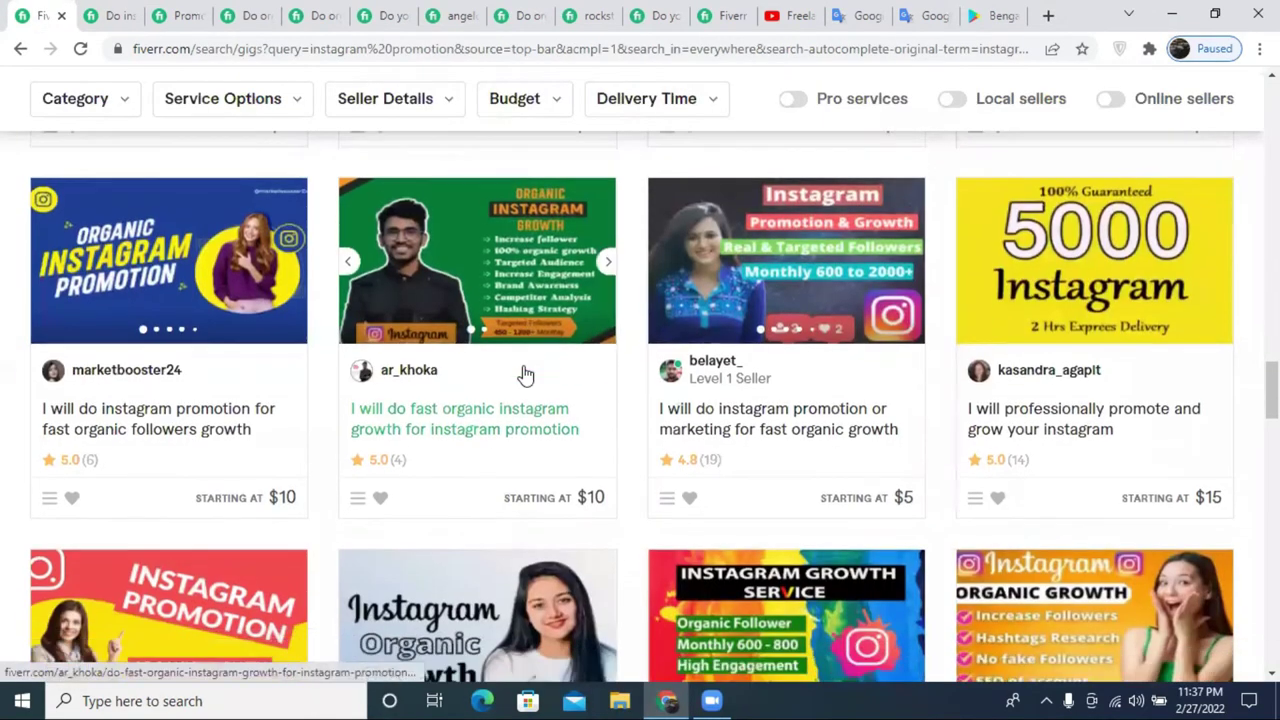
{"action": "scroll", "coordinate": [523, 373], "scroll_direction": "down", "scroll_amount": 4}
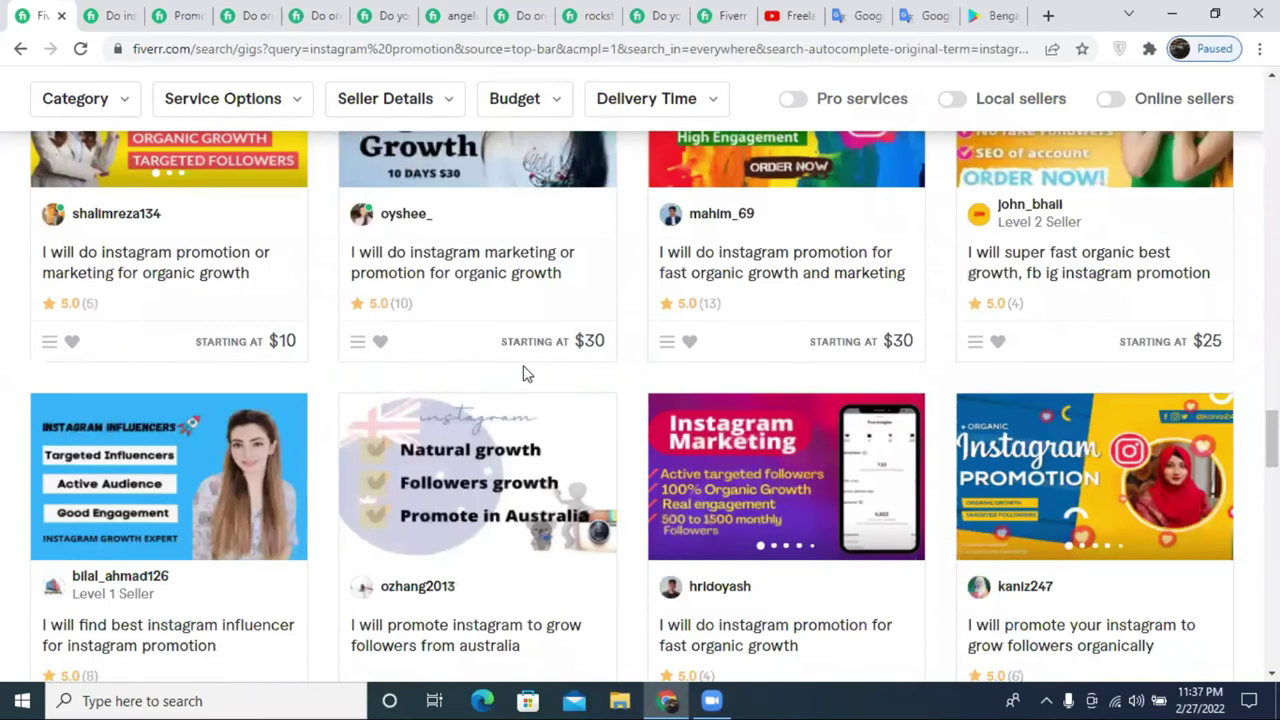
{"action": "scroll", "coordinate": [527, 373], "scroll_direction": "down", "scroll_amount": 3}
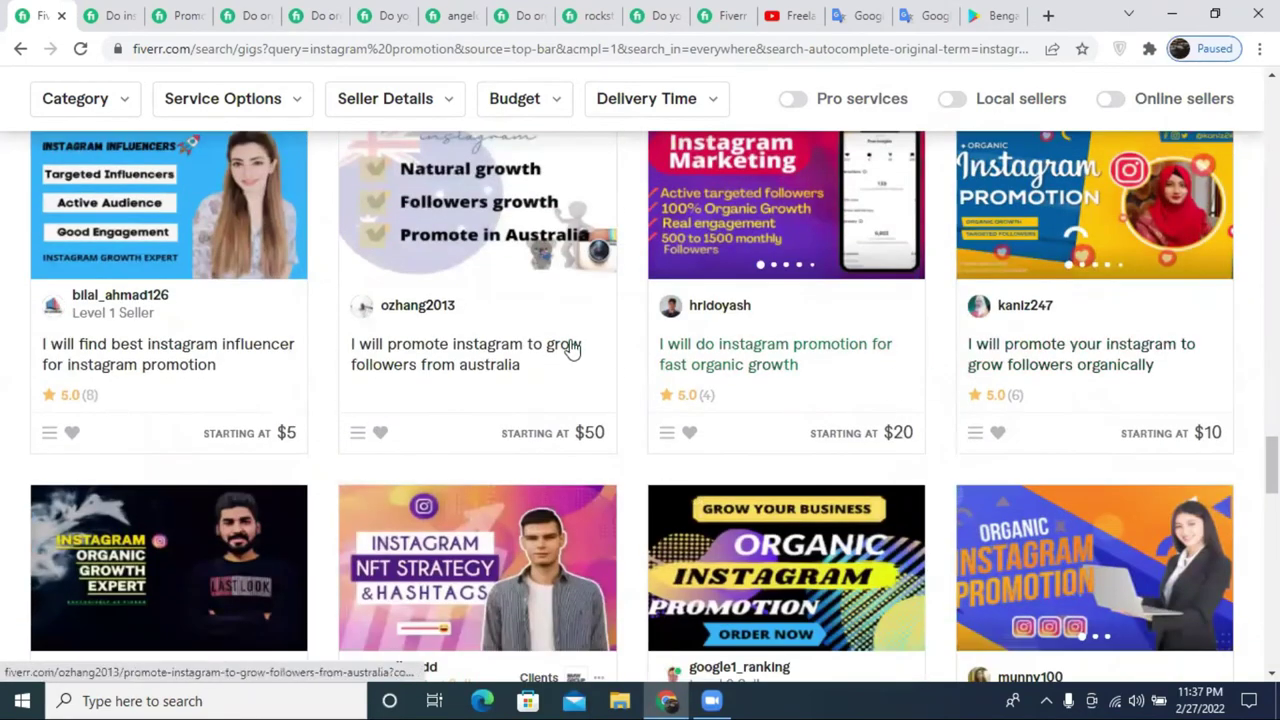
{"action": "scroll", "coordinate": [1143, 586], "scroll_direction": "down", "scroll_amount": 4}
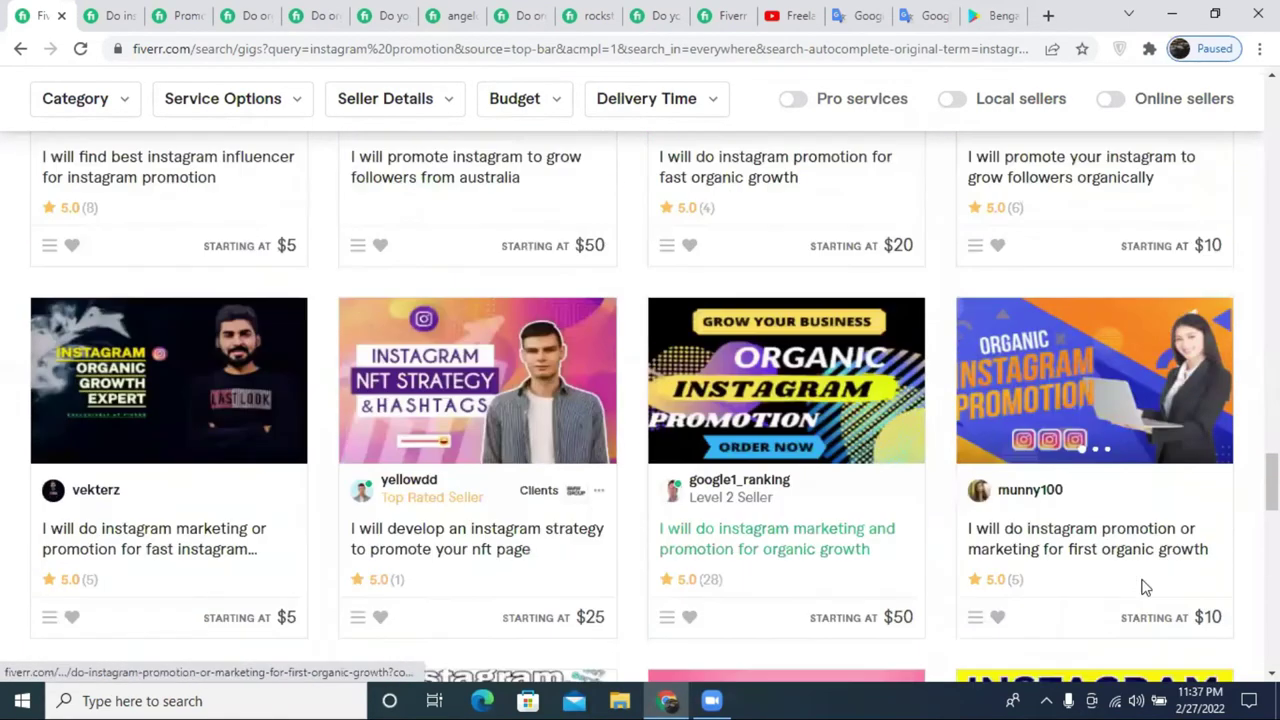
{"action": "scroll", "coordinate": [1038, 551], "scroll_direction": "down", "scroll_amount": 3}
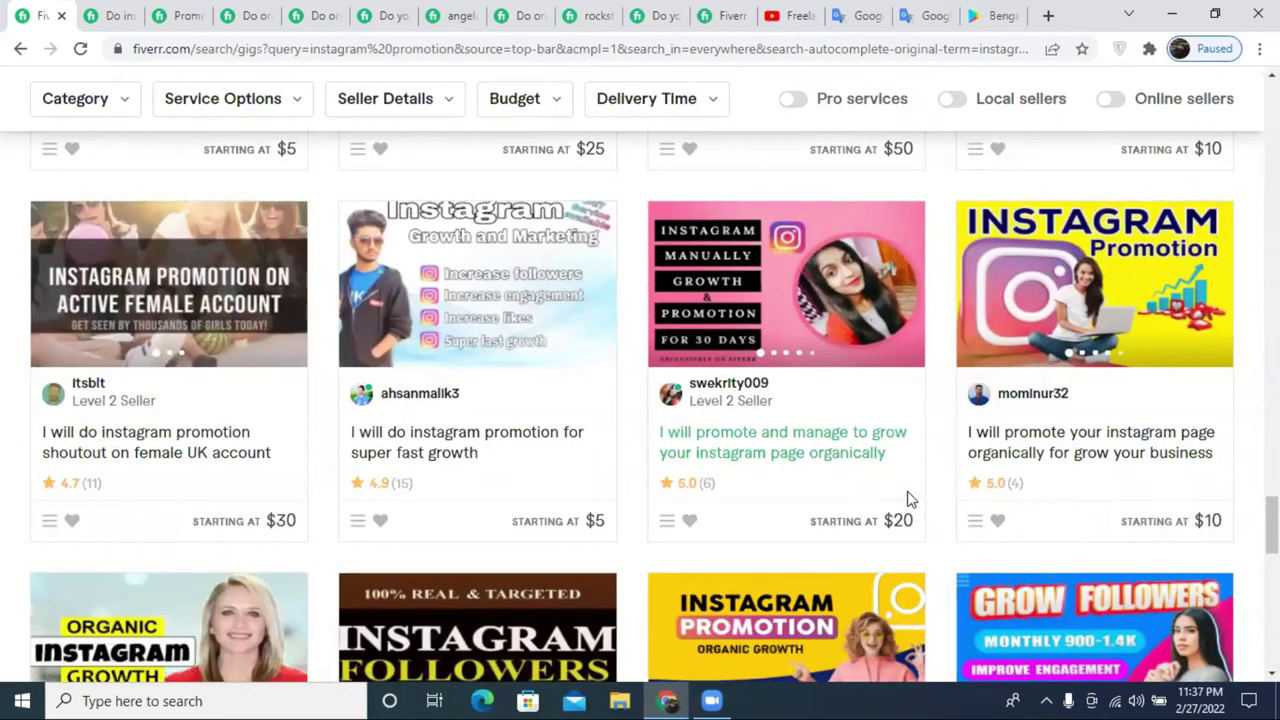
{"action": "left_click", "coordinate": [787, 451]}
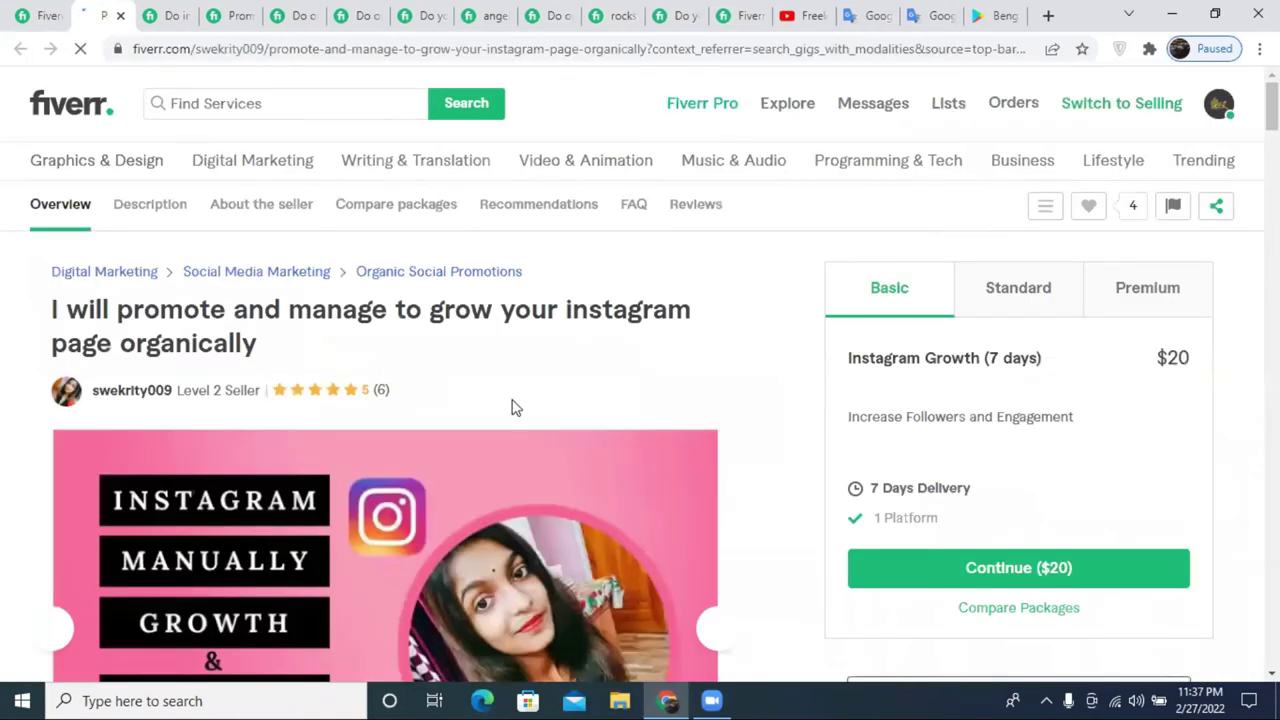
{"action": "scroll", "coordinate": [673, 414], "scroll_direction": "down", "scroll_amount": 2}
{"action": "scroll", "coordinate": [680, 430], "scroll_direction": "down", "scroll_amount": 6}
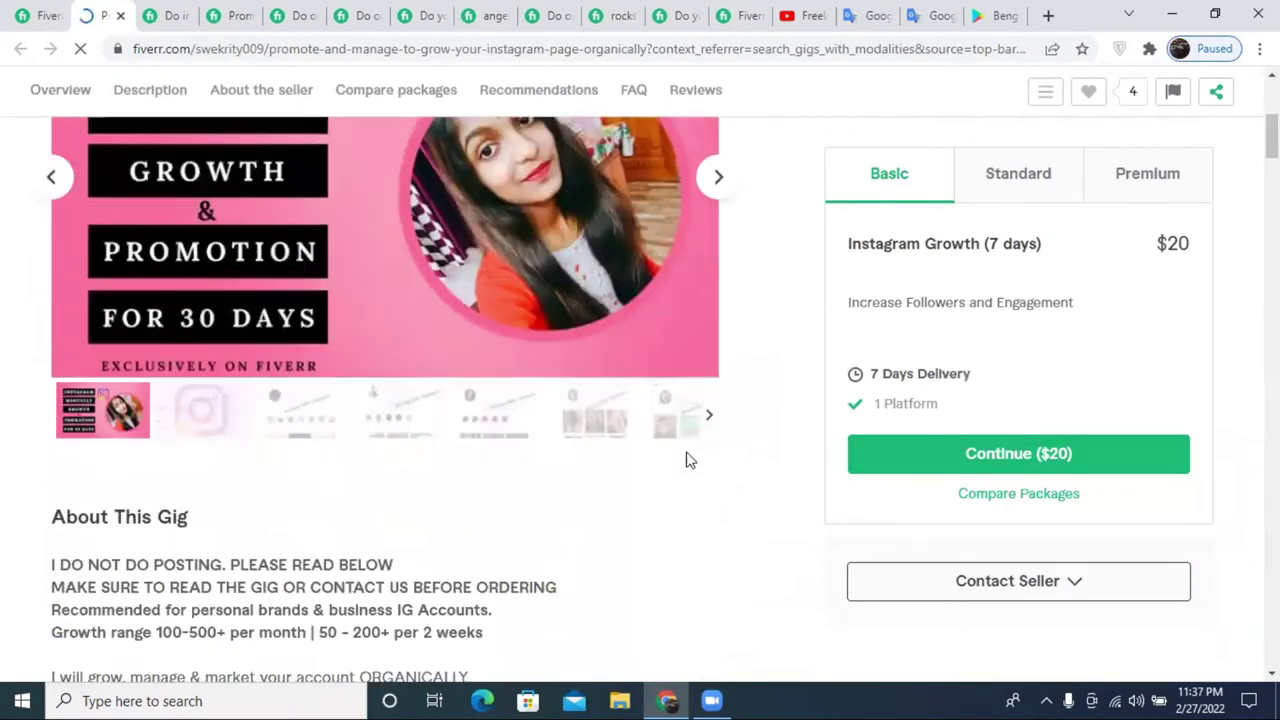
{"action": "left_click", "coordinate": [119, 18]}
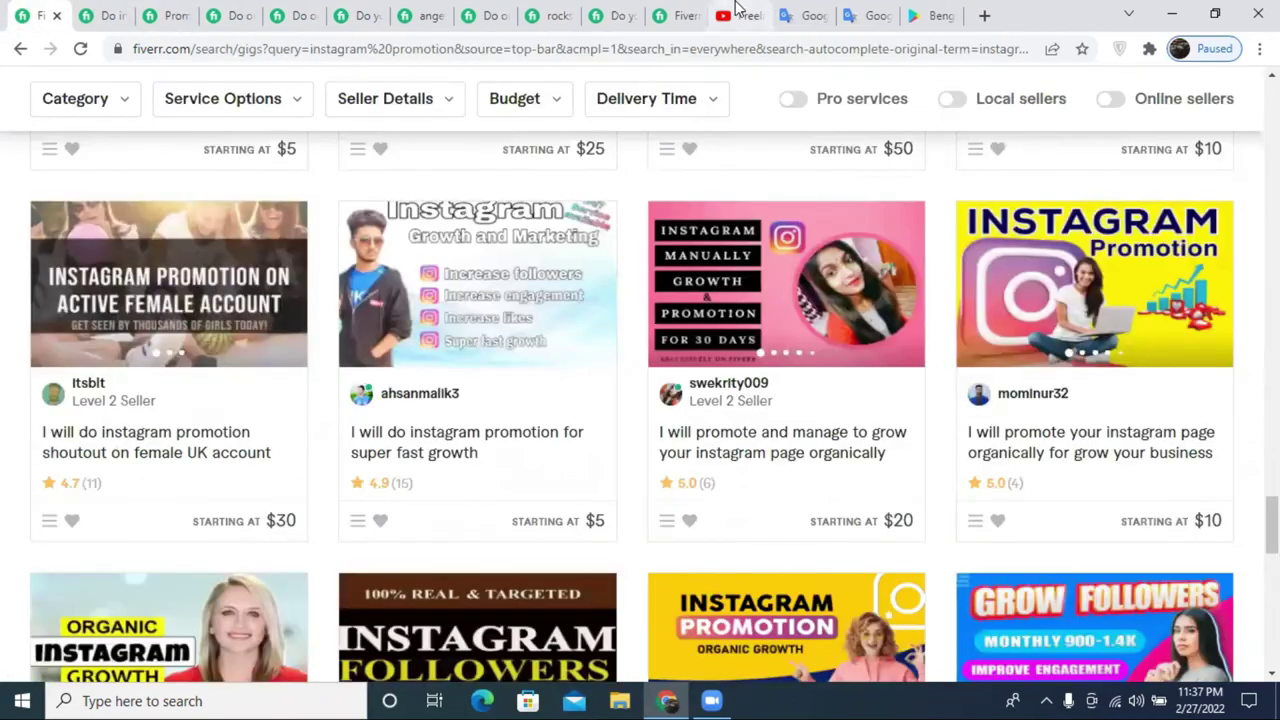
- Paste the green check mark emoji into the gig description on the line below "My Services Description:"
{"action": "left_click", "coordinate": [670, 15]}
{"action": "key", "text": "ctrl+v"}
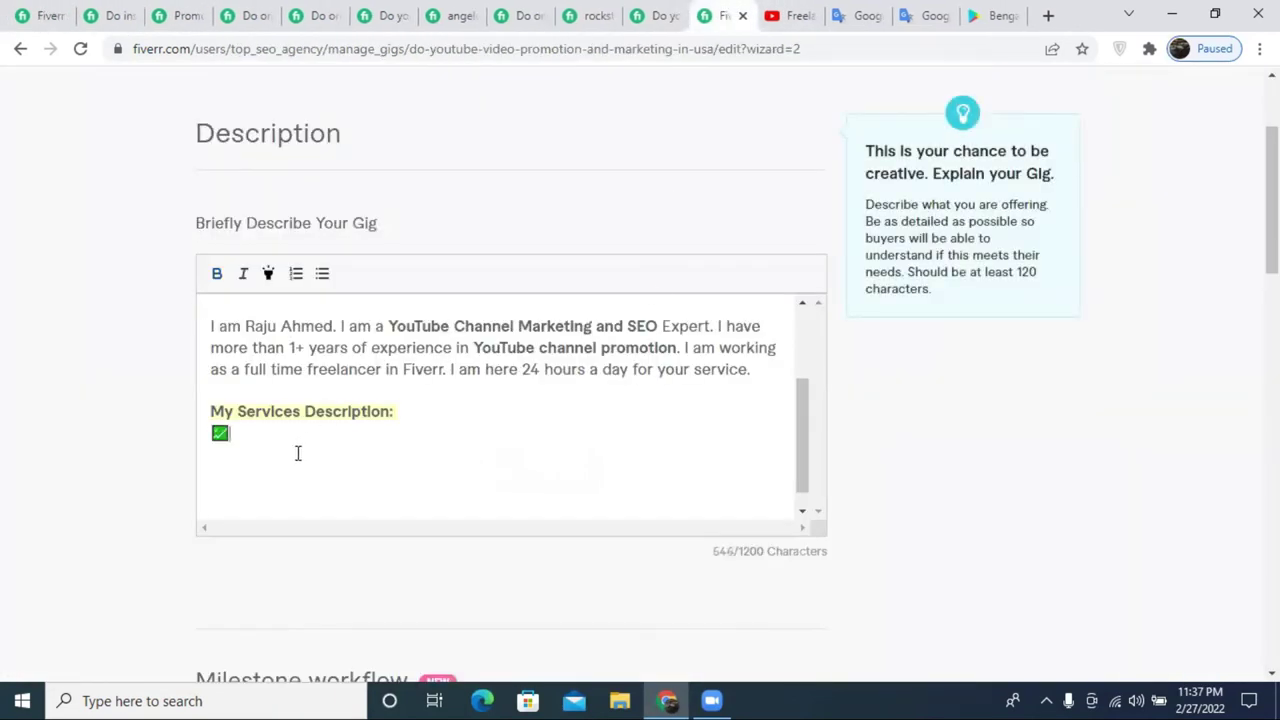
- Examine the check-marked service and benefit lists in the gig "I will do youtube channel marketing and promotion" and return to the description
{"action": "left_click", "coordinate": [393, 12]}
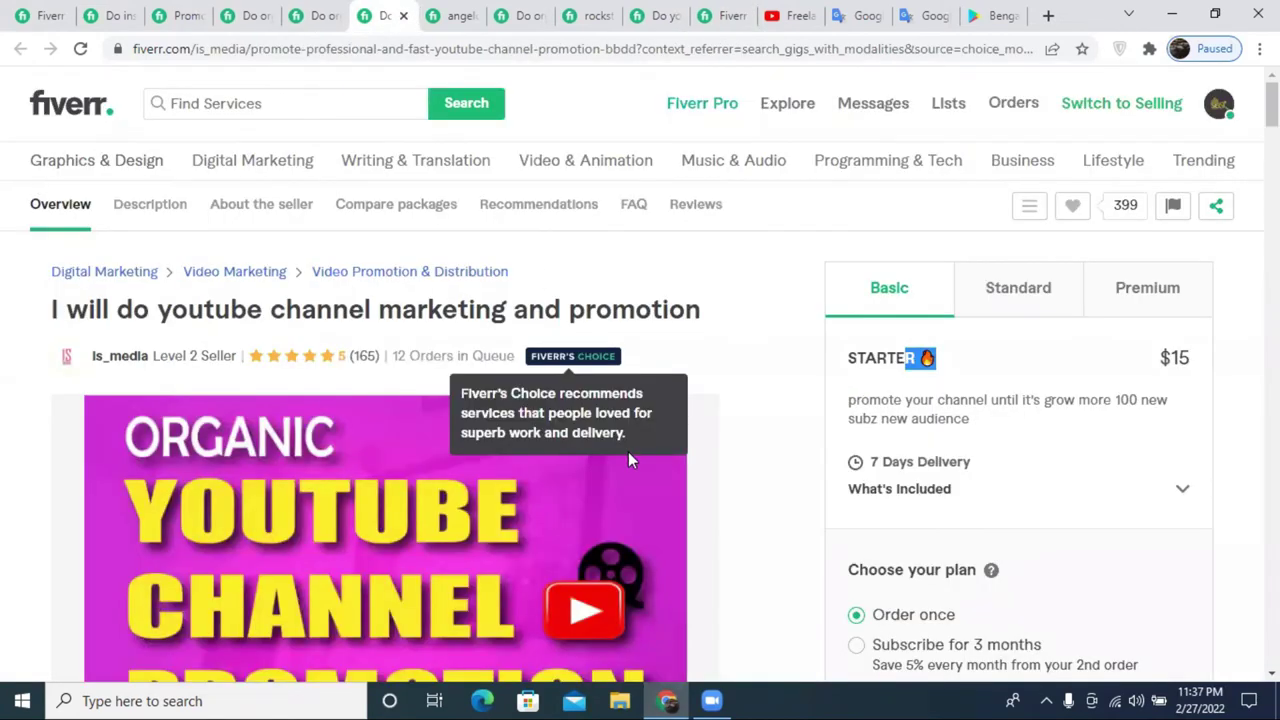
{"action": "scroll", "coordinate": [1050, 455], "scroll_direction": "down", "scroll_amount": 3}
{"action": "scroll", "coordinate": [1040, 451], "scroll_direction": "up", "scroll_amount": 2}
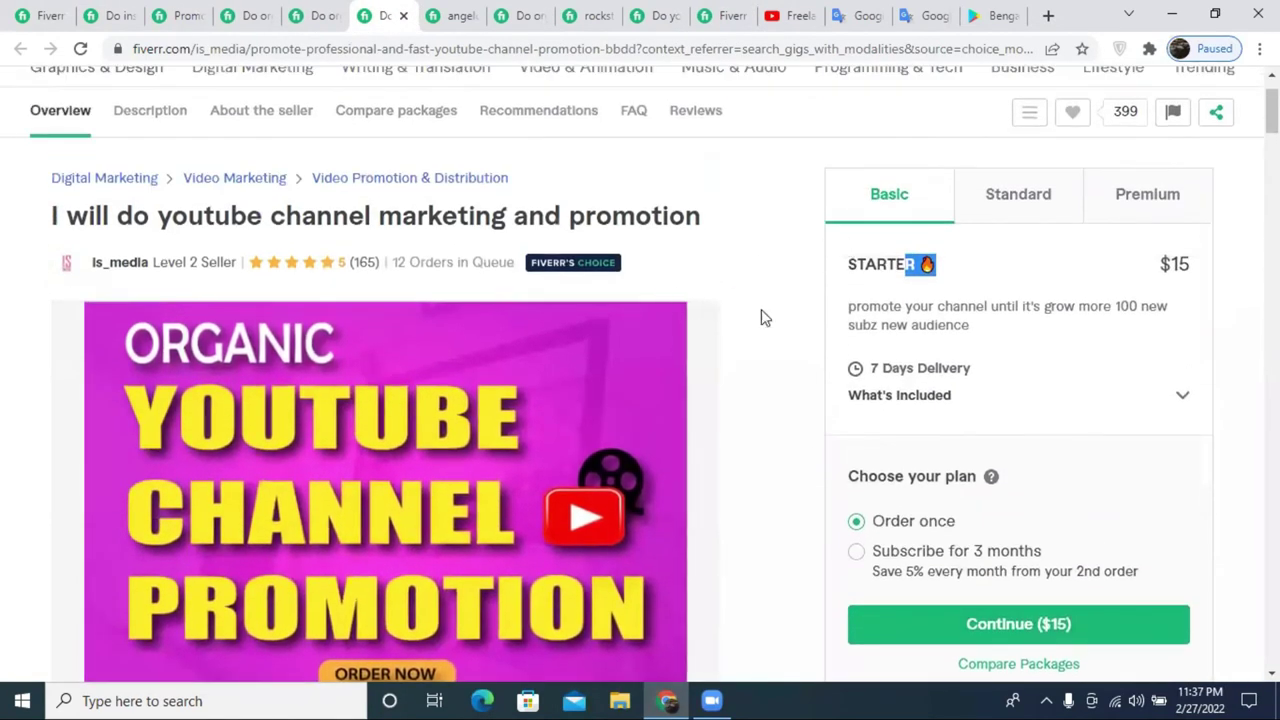
{"action": "scroll", "coordinate": [950, 460], "scroll_direction": "down", "scroll_amount": 2}
{"action": "scroll", "coordinate": [903, 486], "scroll_direction": "down", "scroll_amount": 4}
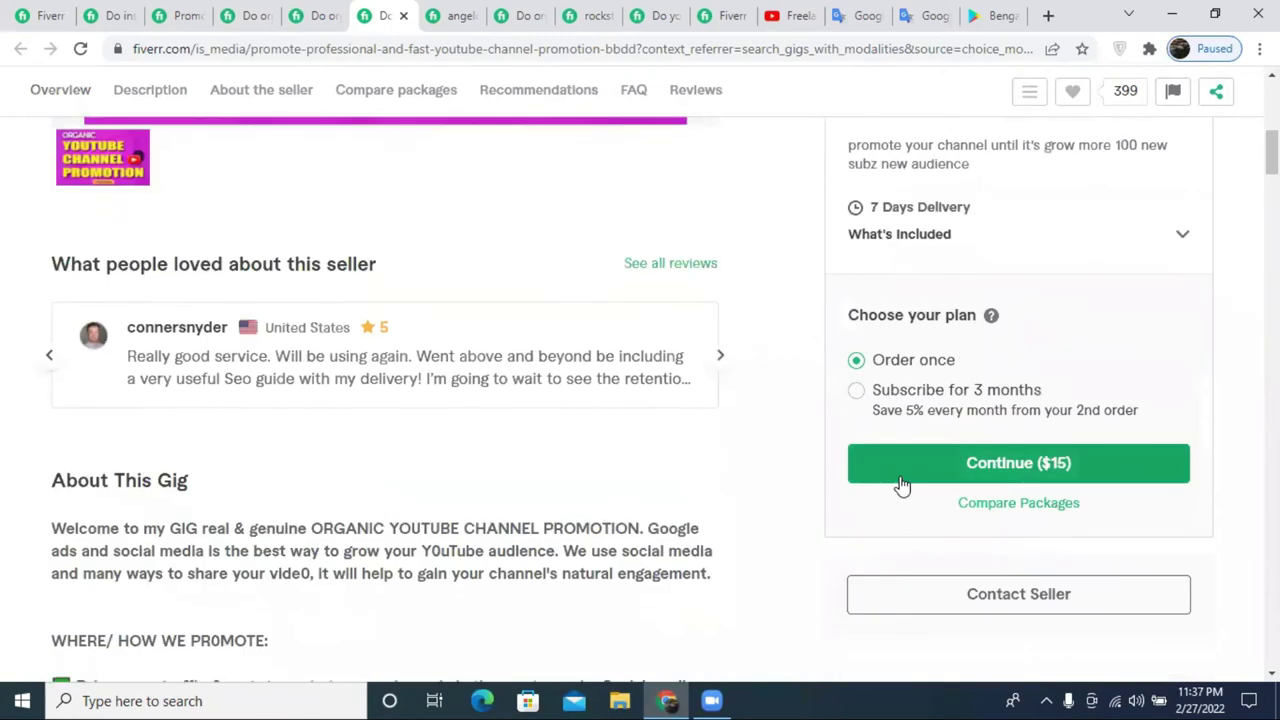
{"action": "scroll", "coordinate": [52, 459], "scroll_direction": "down", "scroll_amount": 3}
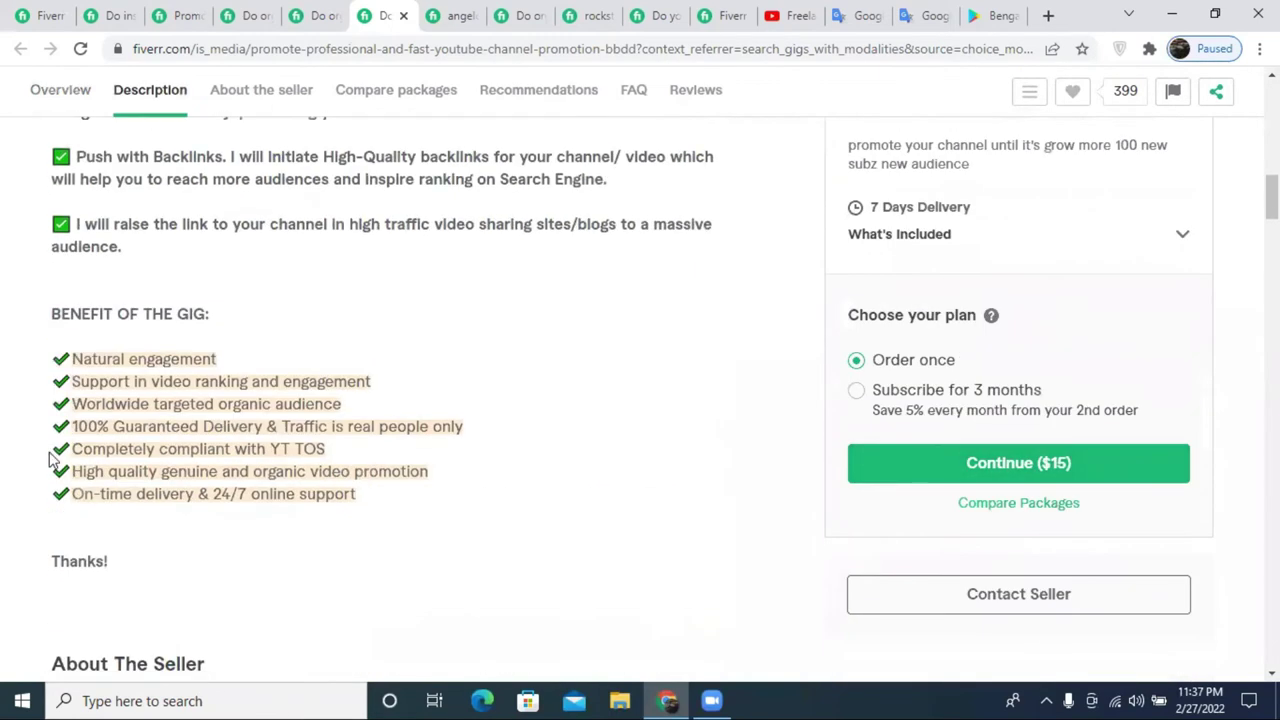
{"action": "double_click", "coordinate": [60, 360]}
{"action": "left_click", "coordinate": [180, 12]}
{"action": "left_click", "coordinate": [720, 12]}
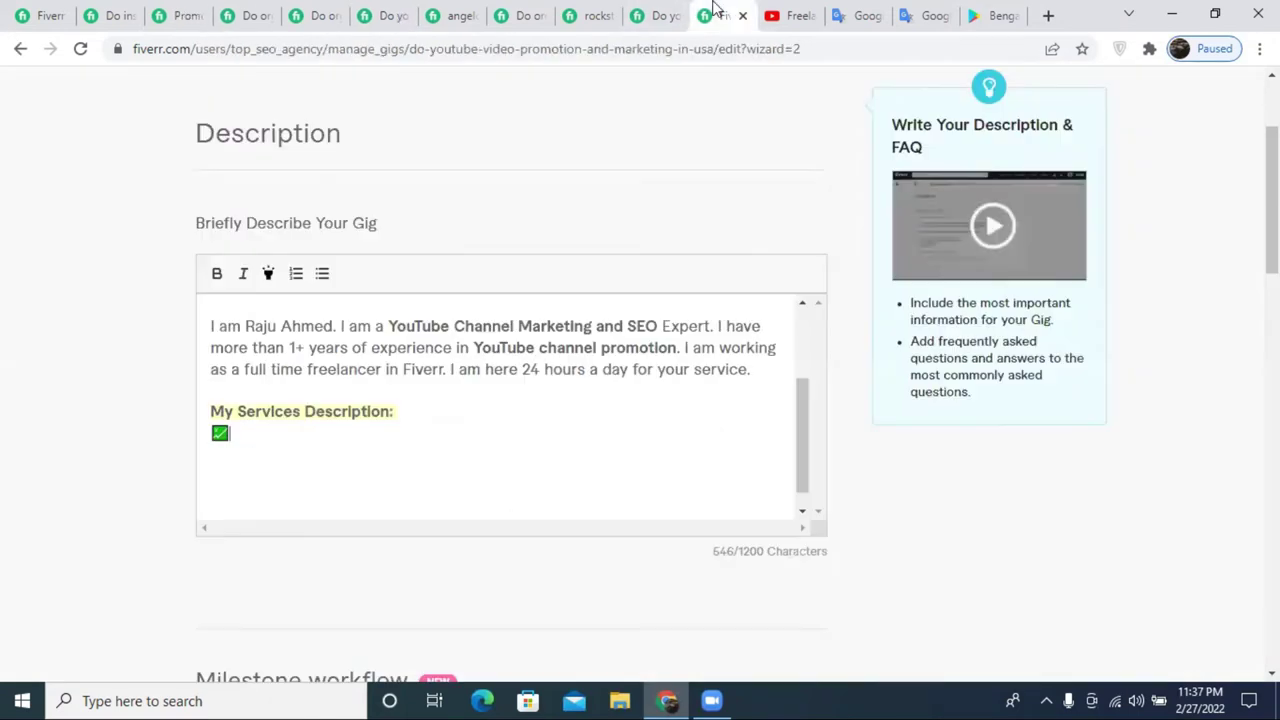
- Enter "YouTube Video Promotion" as the first check-marked service and add a second check mark on the line below
{"action": "left_click", "coordinate": [314, 505]}
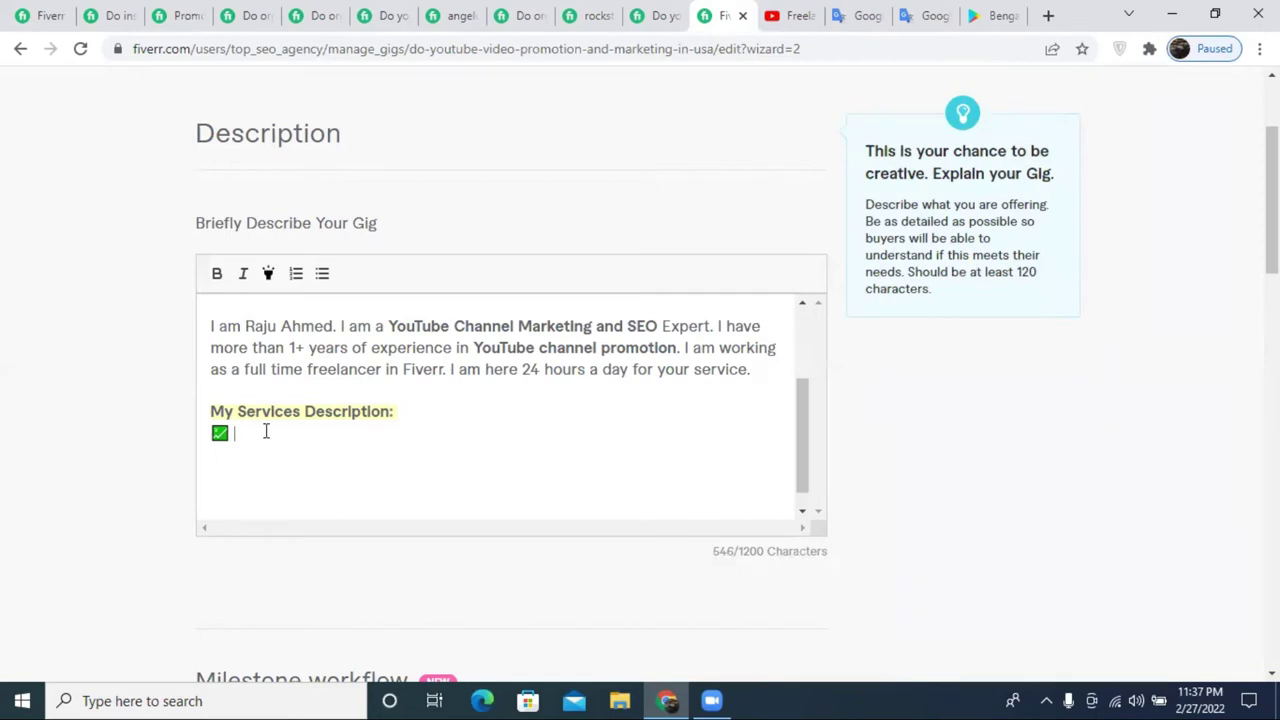
{"action": "type", "text": "YouTube Video"}
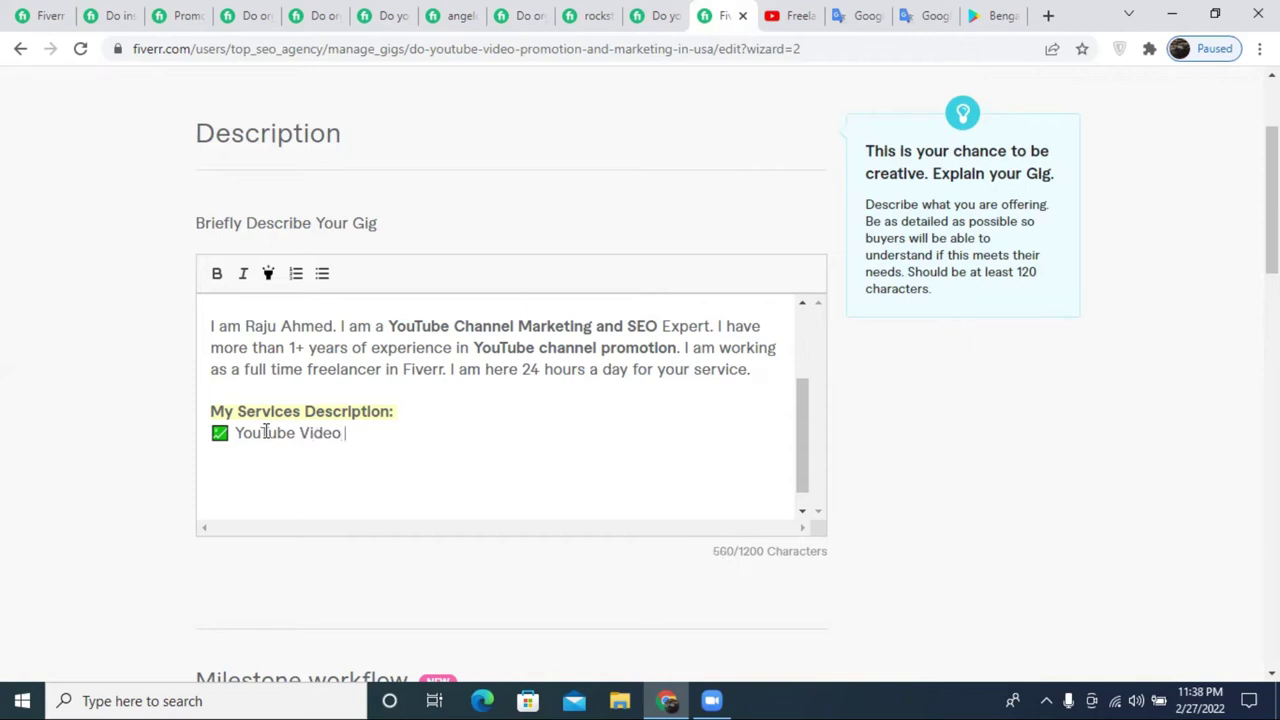
{"action": "type", "text": " Promotion"}
{"action": "key", "text": "Return"}
{"action": "key", "text": "ctrl+v"}
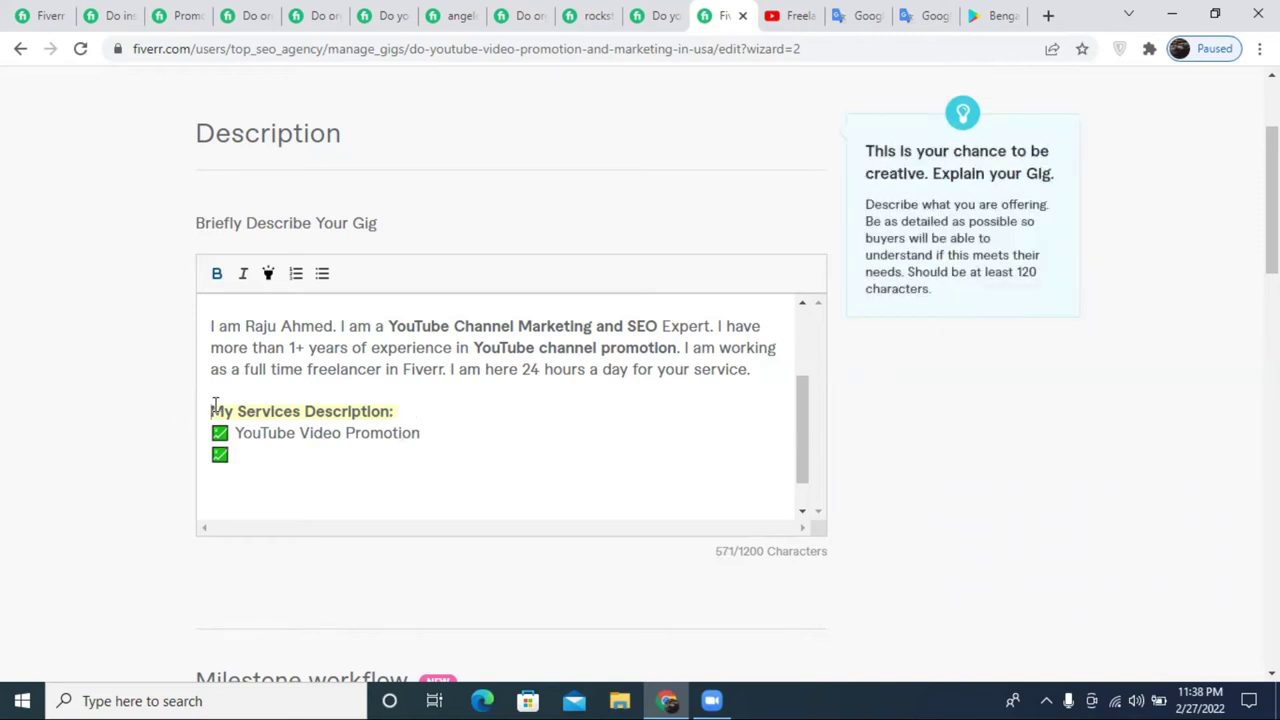
- Look through the open gigs for an emoji and copy the fire emoji from the $95 Instagram growth package title
{"action": "left_click", "coordinate": [250, 15]}
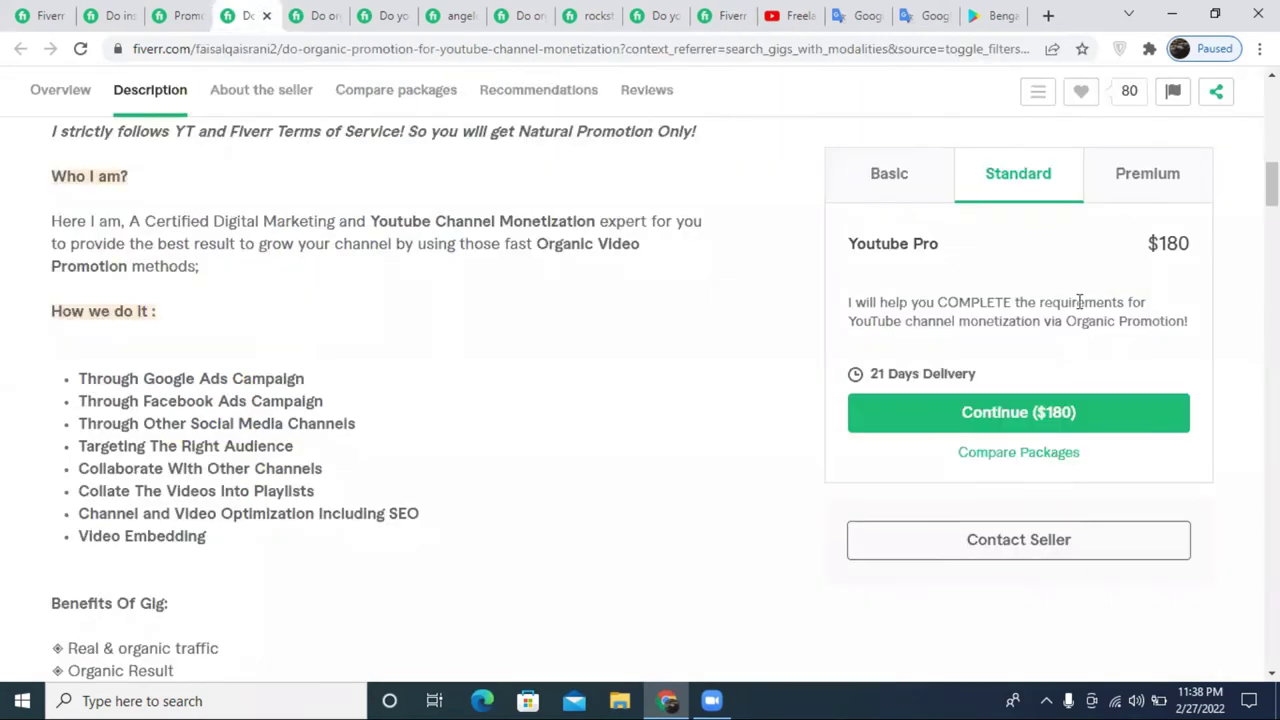
{"action": "scroll", "coordinate": [1078, 300], "scroll_direction": "up", "scroll_amount": 3}
{"action": "left_click", "coordinate": [305, 15]}
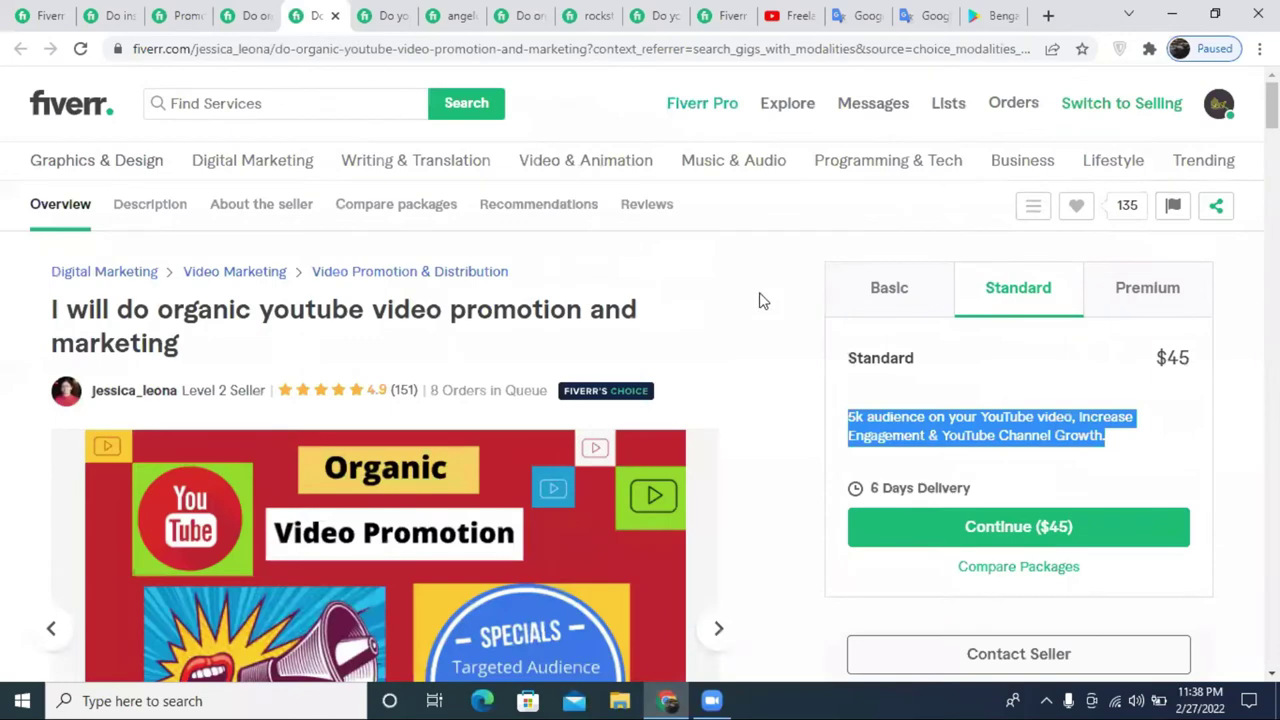
{"action": "left_click", "coordinate": [472, 9]}
{"action": "scroll", "coordinate": [857, 229], "scroll_direction": "up", "scroll_amount": 6}
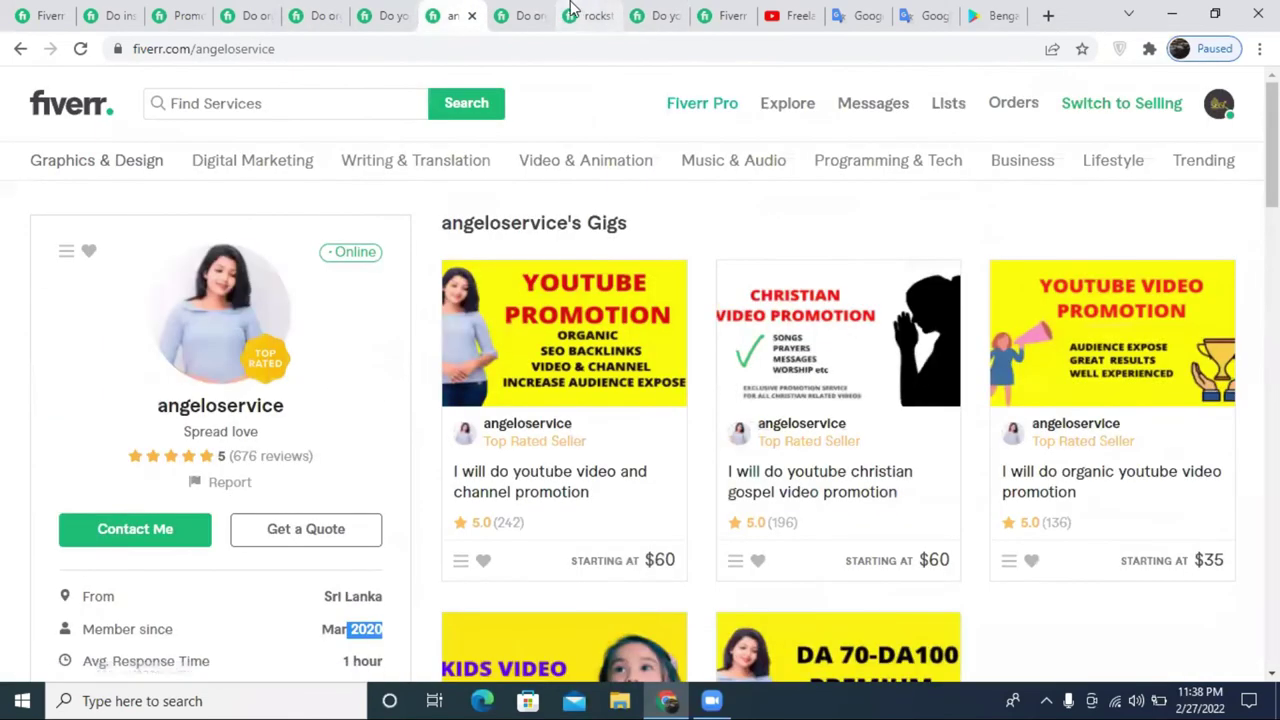
{"action": "left_click", "coordinate": [575, 14]}
{"action": "left_click", "coordinate": [540, 10]}
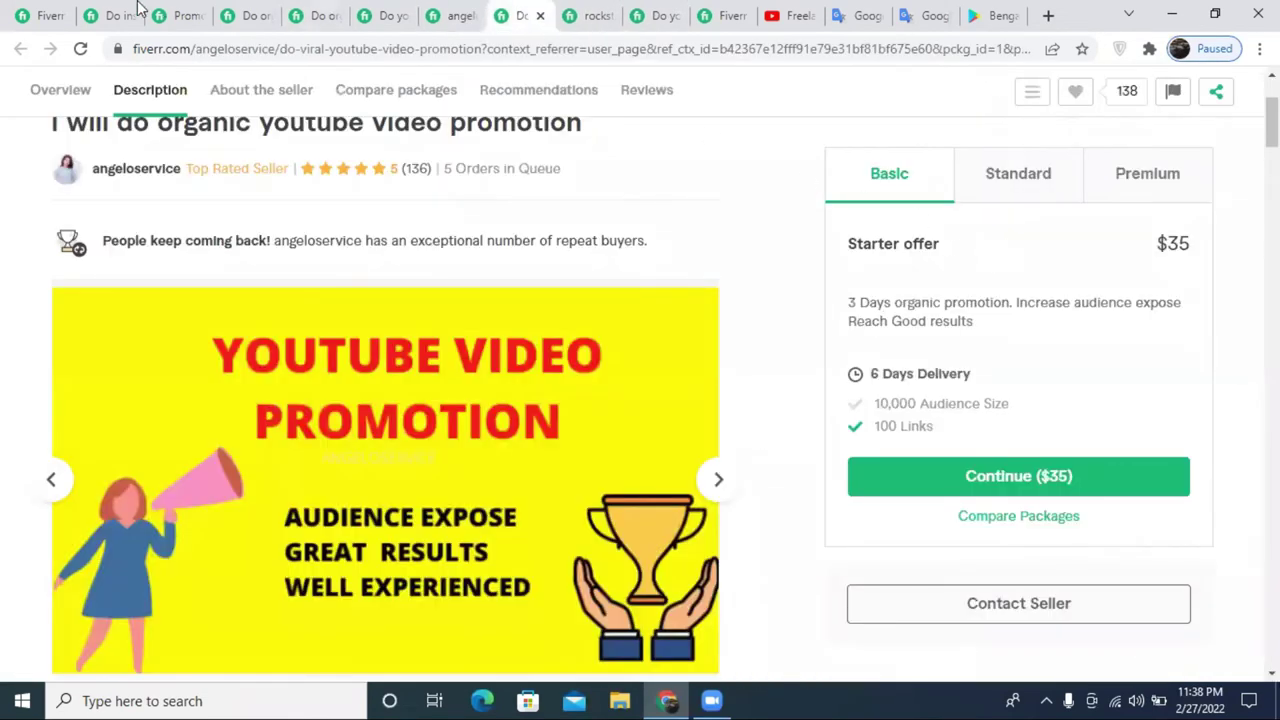
{"action": "left_click", "coordinate": [157, 10]}
{"action": "left_click_drag", "start_coordinate": [913, 243], "coordinate": [925, 243]}
{"action": "key", "text": "ctrl+c"}
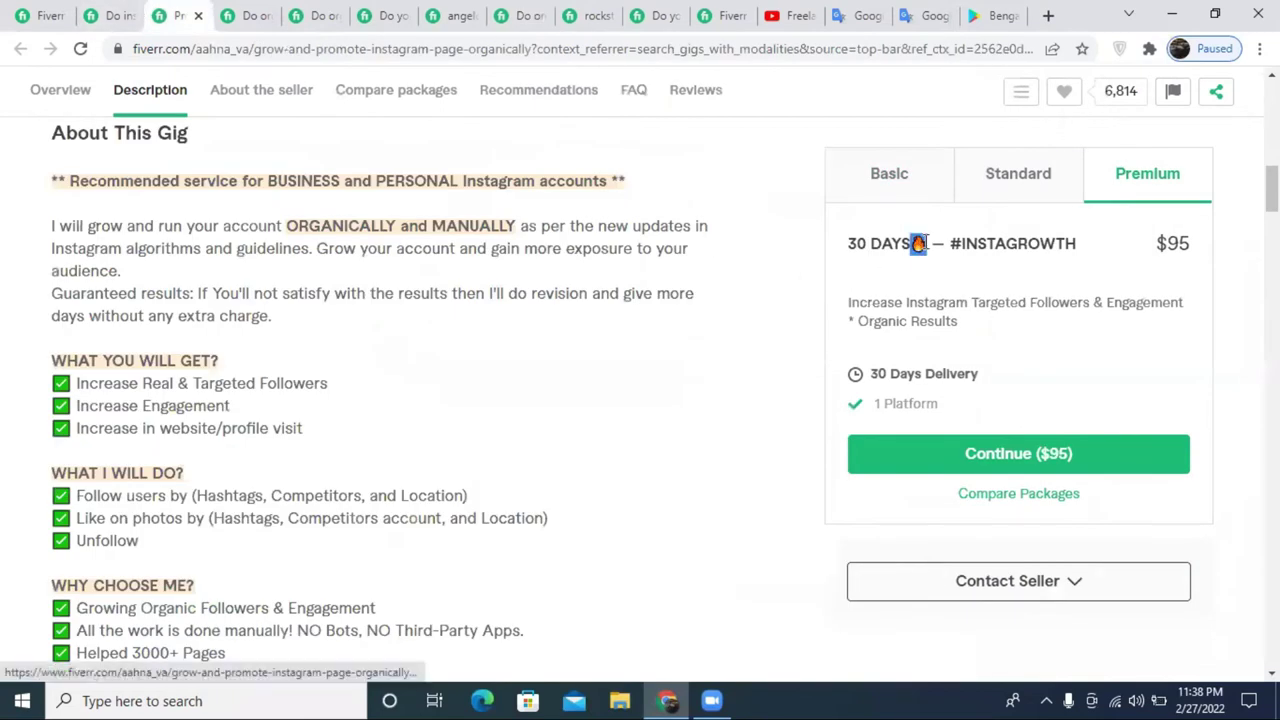
- Paste the fire emoji before and after the heading "My Services Description:" in the gig description
{"action": "left_click", "coordinate": [105, 15]}
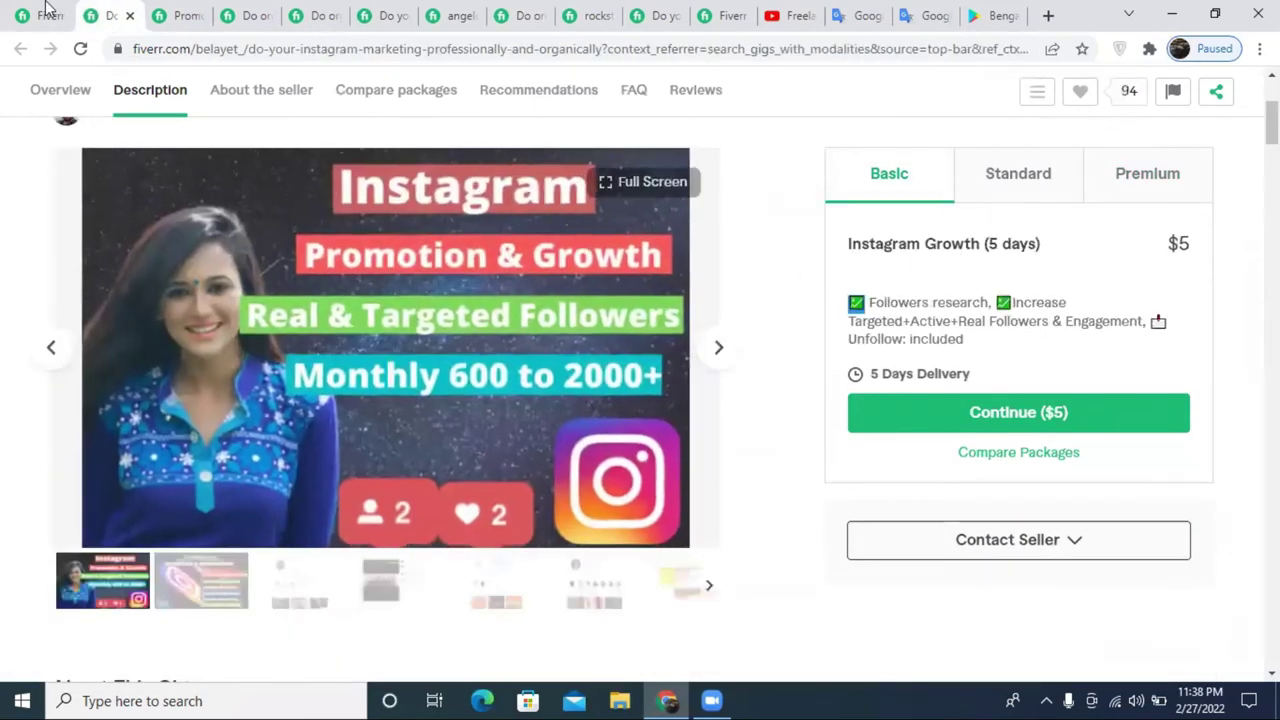
{"action": "left_click", "coordinate": [651, 14]}
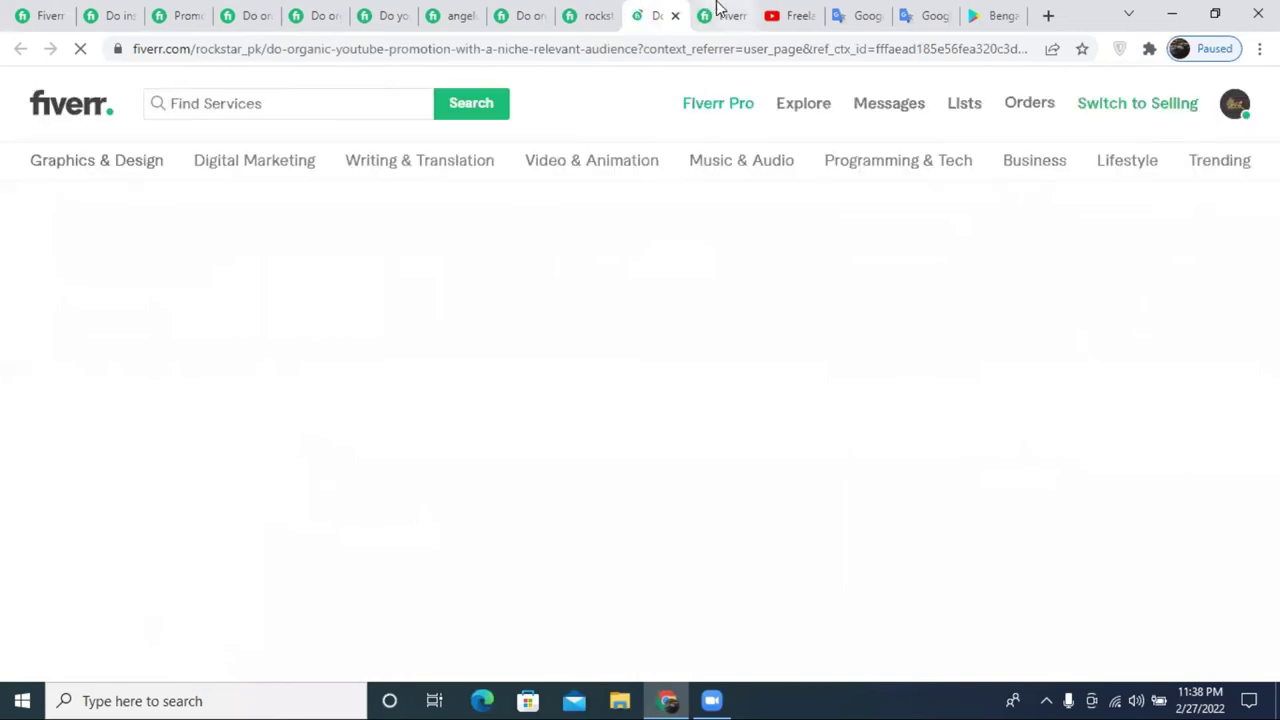
{"action": "left_click", "coordinate": [714, 14]}
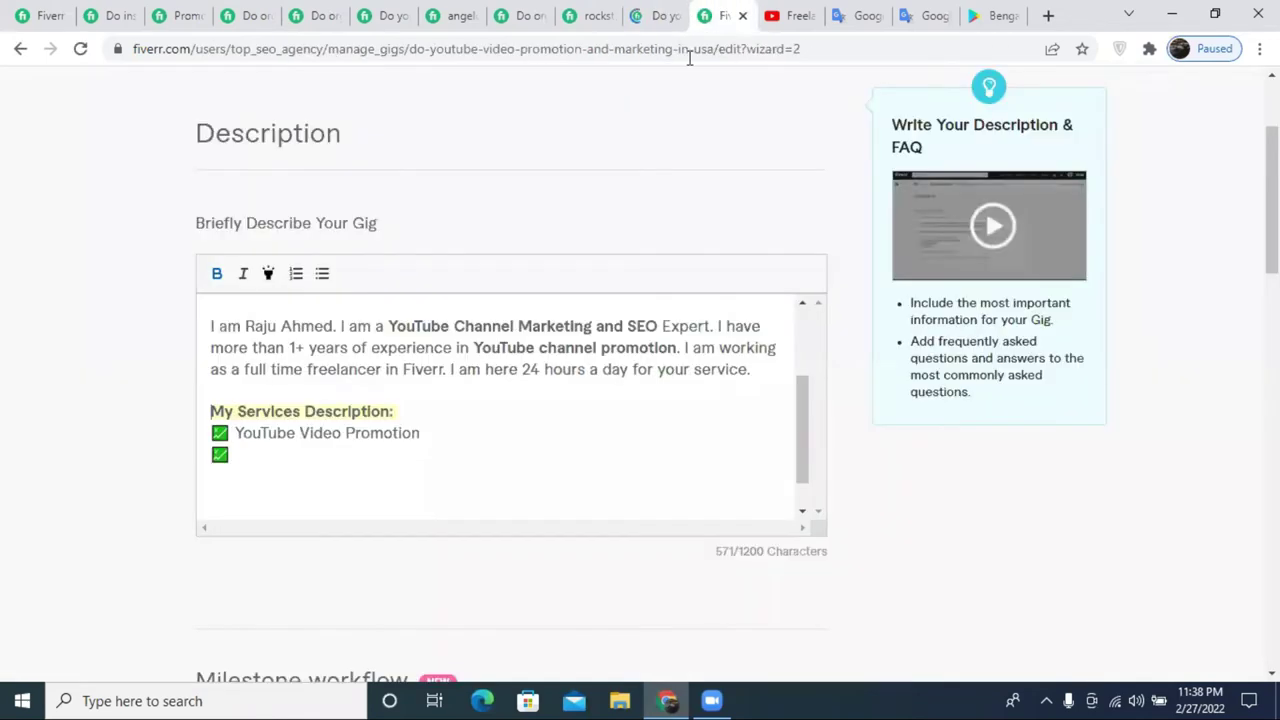
{"action": "left_click", "coordinate": [212, 411]}
{"action": "key", "text": "ctrl+v"}
{"action": "left_click", "coordinate": [438, 410]}
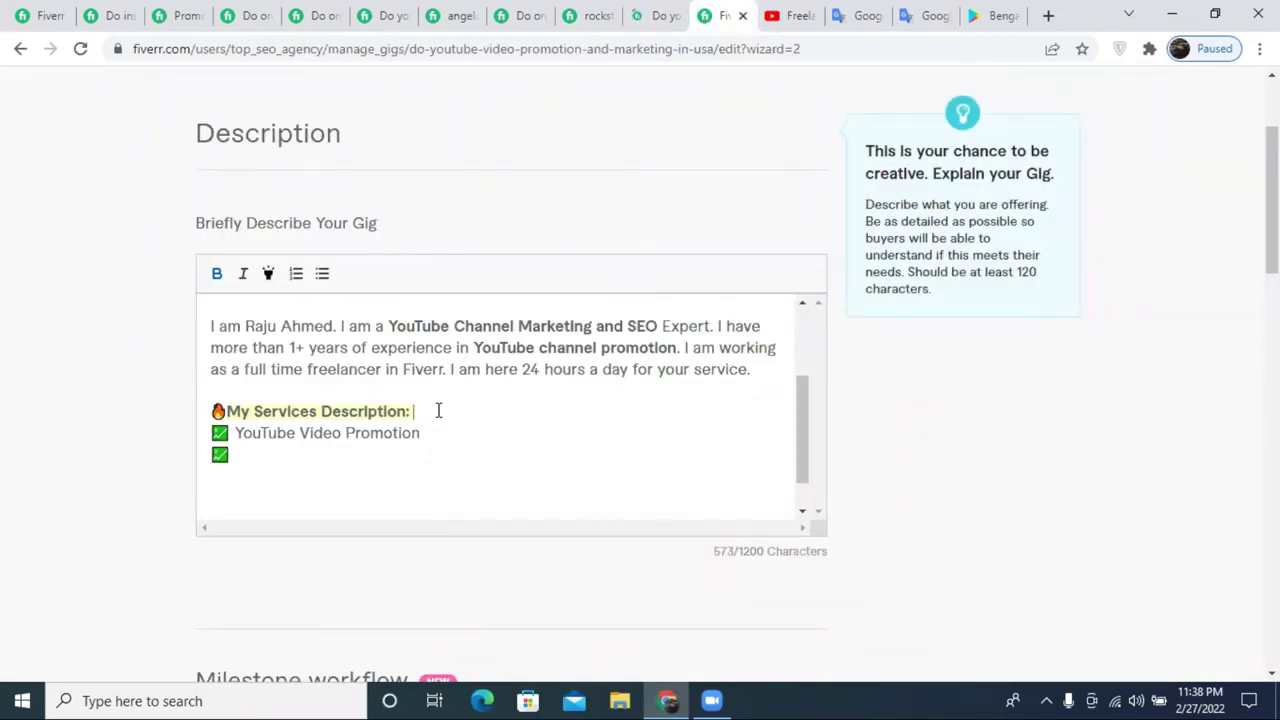
{"action": "key", "text": "ctrl+v"}
{"action": "left_click", "coordinate": [207, 432]}
{"action": "key", "text": "Return"}
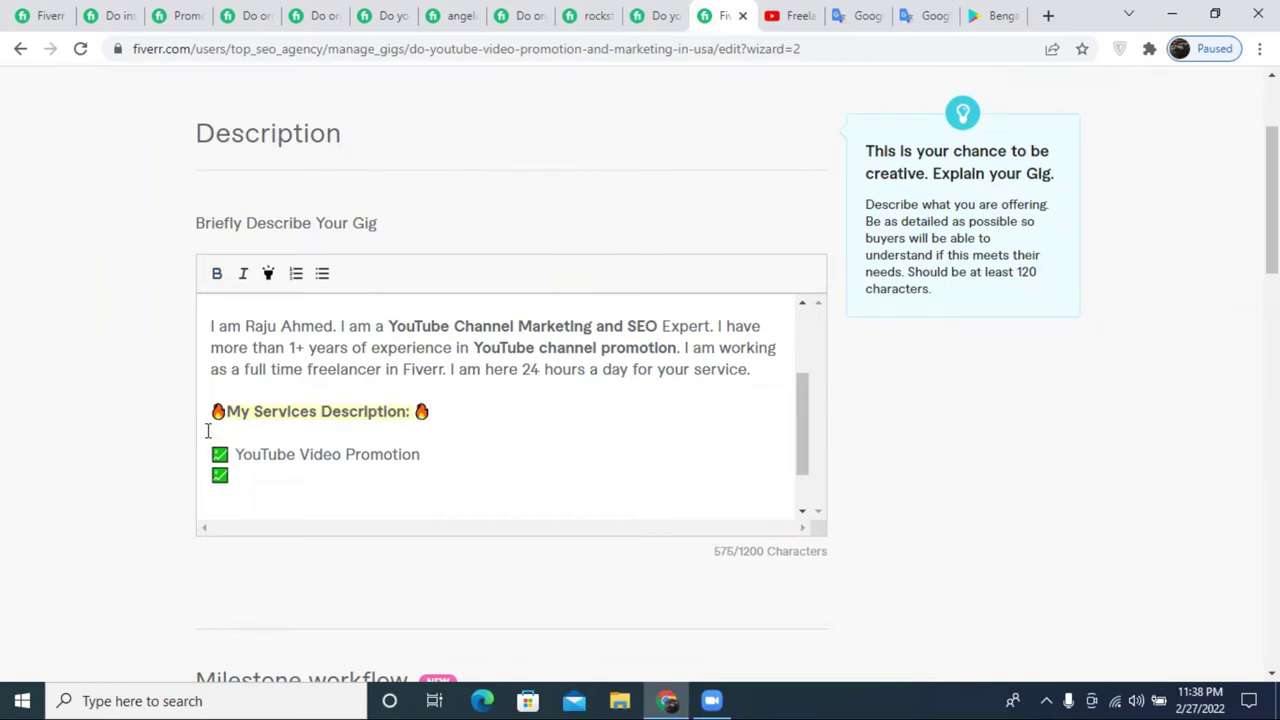
{"action": "key", "text": "BackSpace"}
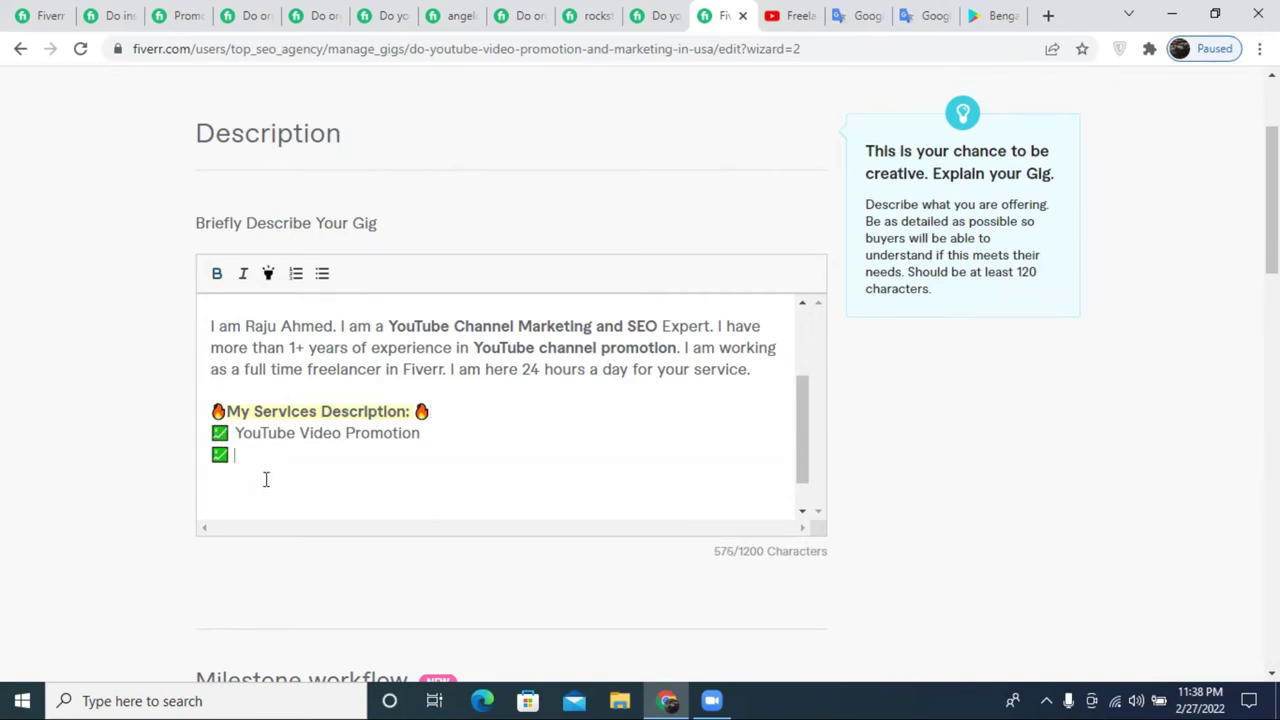
- Write "Video Share Facebook, Twitter, Instagram or All Social media" as the second check-marked service
{"action": "type", "text": "Video Share Facebook"}
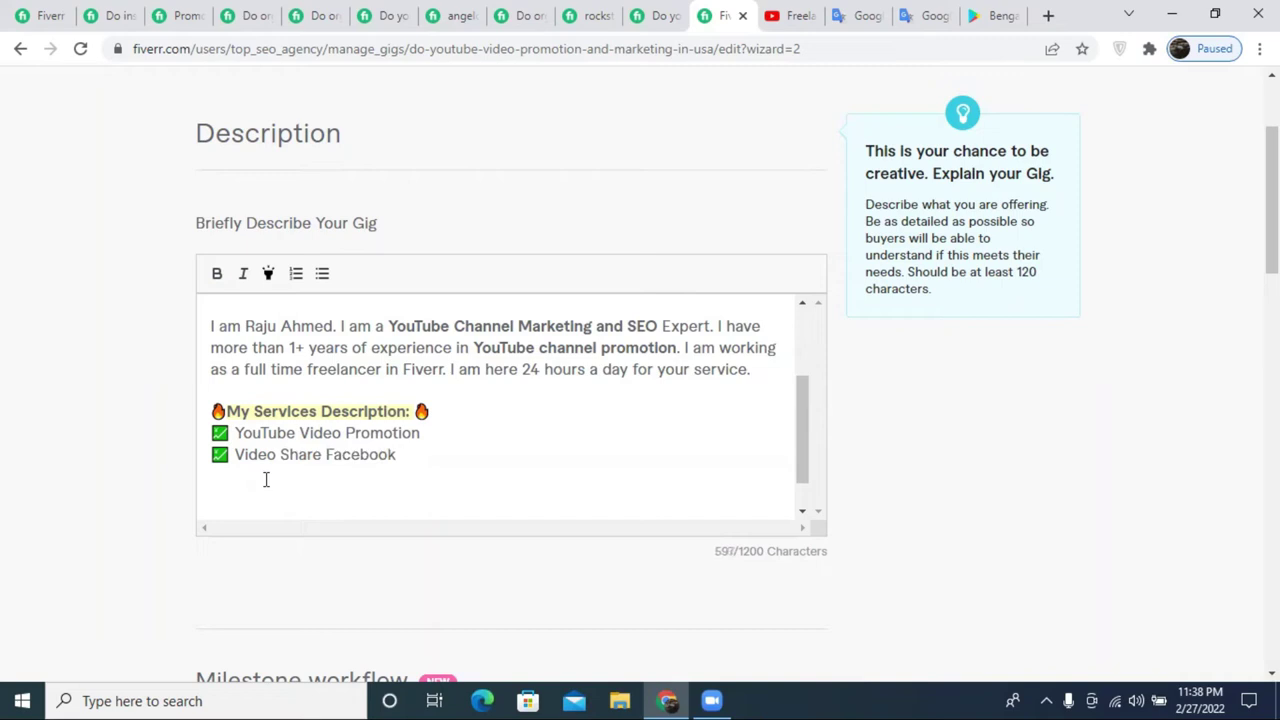
{"action": "key", "text": "BackSpace"}
{"action": "type", "text": ", Tw"}
{"action": "type", "text": "i"}
{"action": "type", "text": "tte"}
{"action": "type", "text": "r , "}
{"action": "type", "text": ","}
{"action": "type", "text": "Ins"}
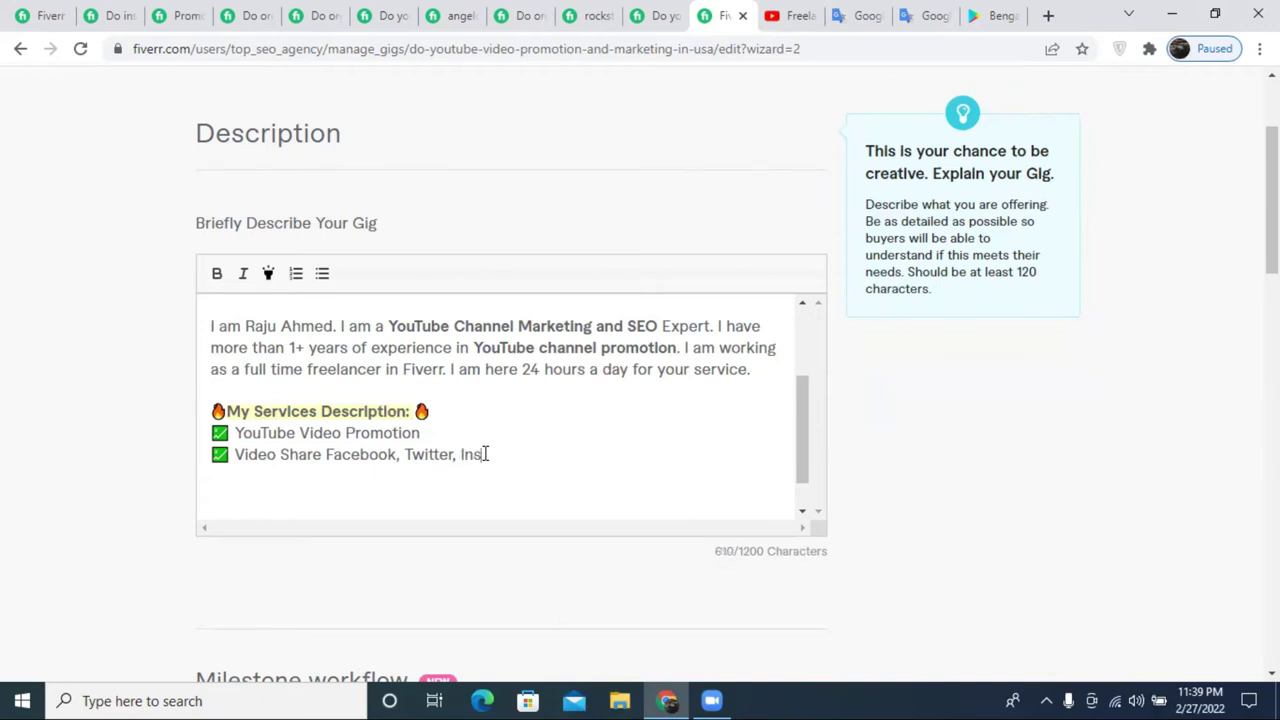
{"action": "type", "text": "tagram or All"}
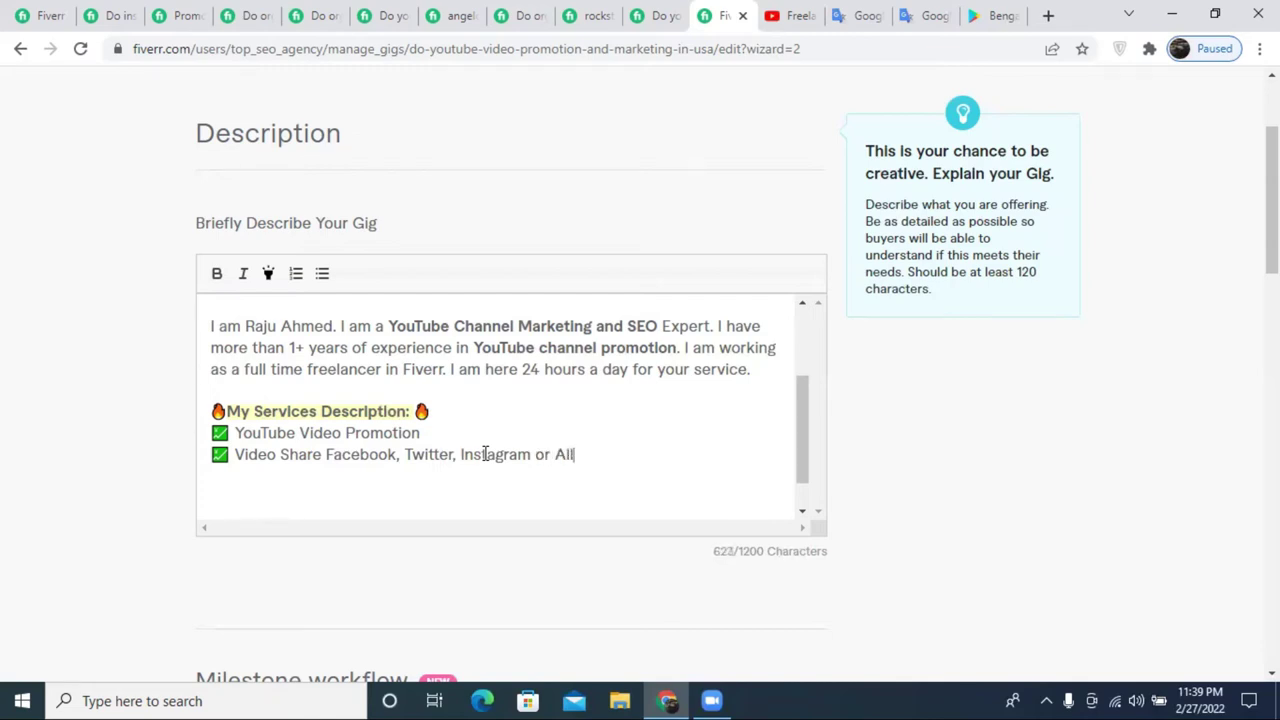
{"action": "type", "text": " Social media"}
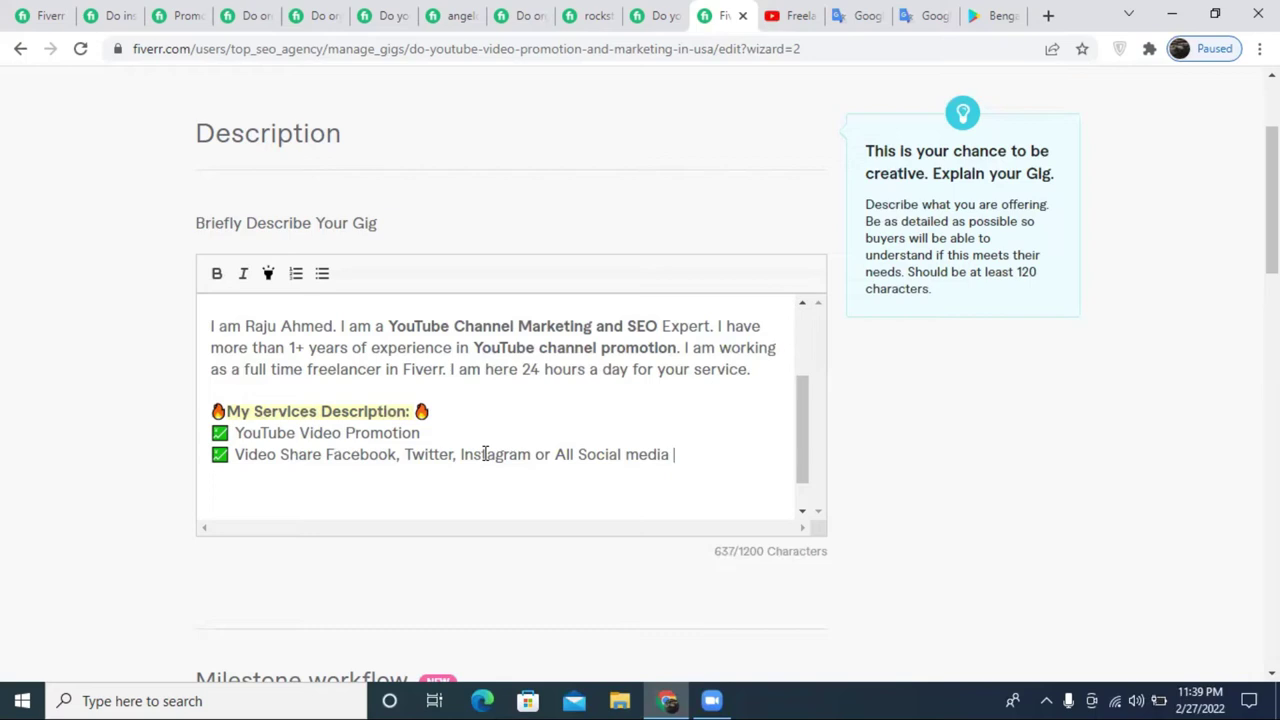
- Add a third green check mark on a new line under the social media sharing service
{"action": "key", "text": "Return"}
{"action": "key", "text": "ctrl+v"}
{"action": "key", "text": "BackSpace"}
{"action": "key", "text": "BackSpace"}
{"action": "type", "text": "✅"}
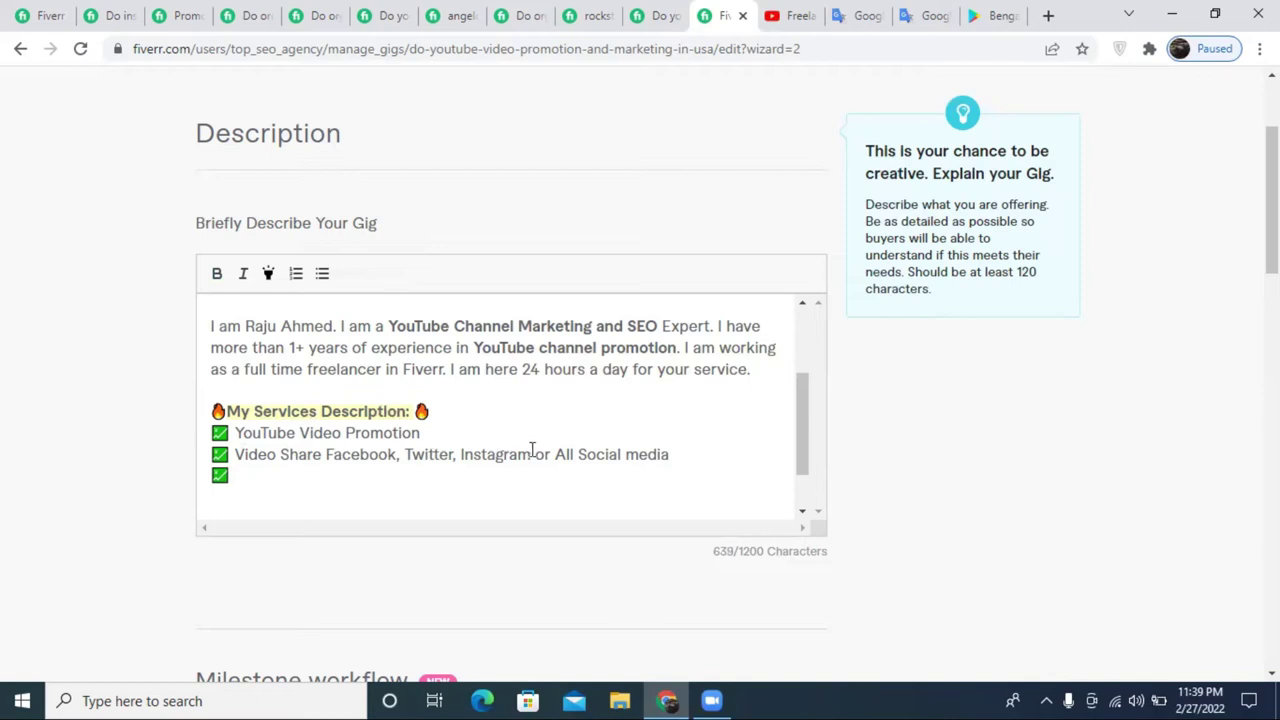
- Delete the fire emoji in front of the "My Services Description:" heading and return to the third check-marked line
{"action": "scroll", "coordinate": [531, 451], "scroll_direction": "up", "scroll_amount": 3}
{"action": "scroll", "coordinate": [451, 449], "scroll_direction": "down", "scroll_amount": 3}
{"action": "scroll", "coordinate": [531, 449], "scroll_direction": "up", "scroll_amount": 3}
{"action": "scroll", "coordinate": [528, 446], "scroll_direction": "down", "scroll_amount": 3}
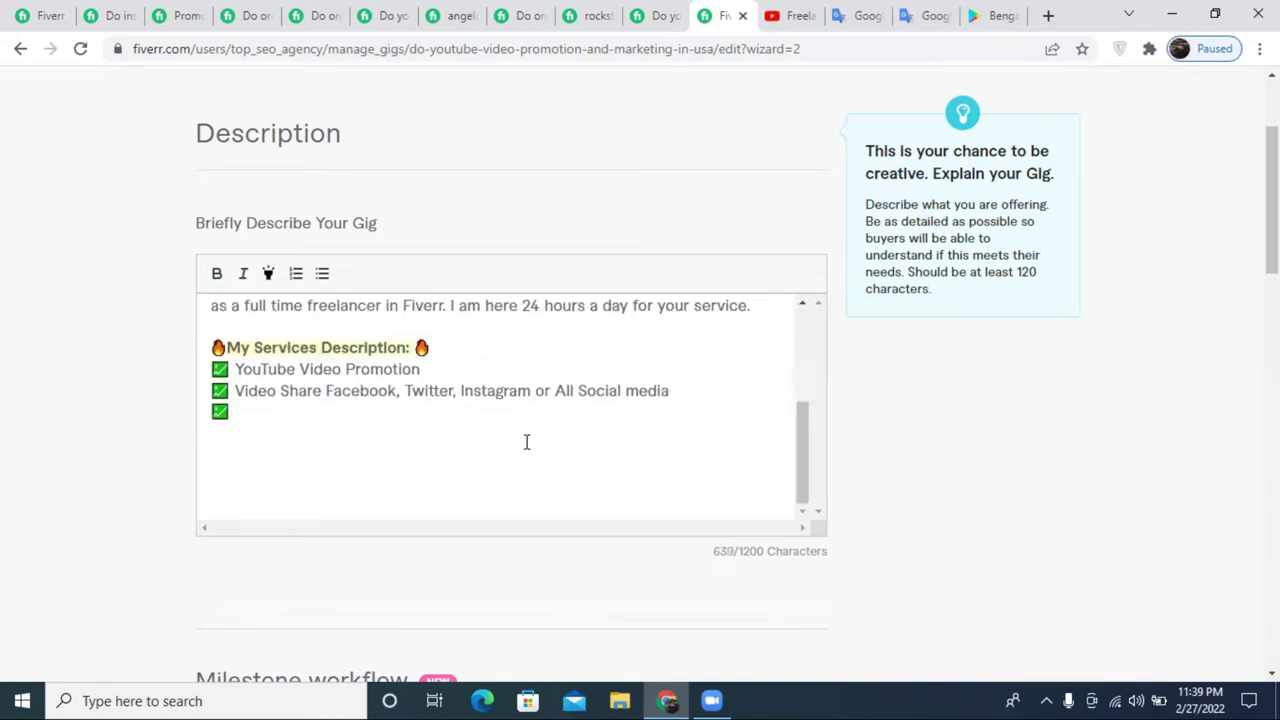
{"action": "left_click", "coordinate": [214, 346]}
{"action": "key", "text": "Delete"}
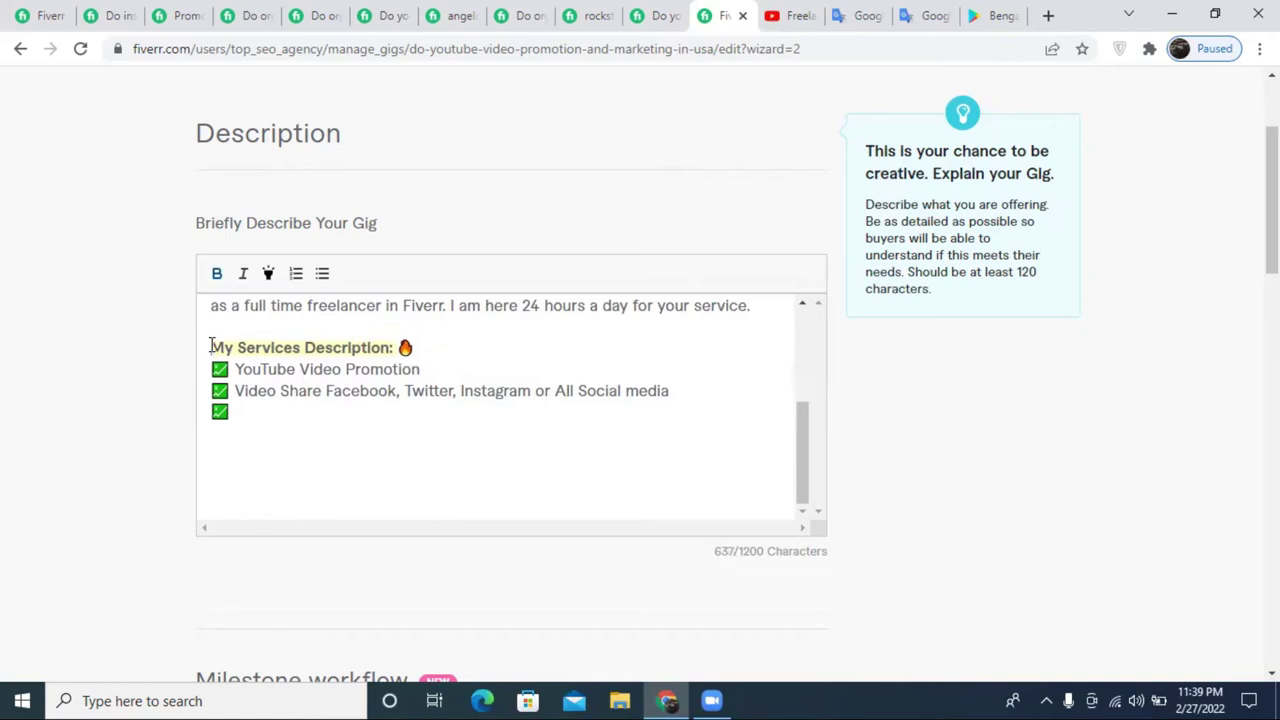
{"action": "left_click", "coordinate": [277, 414]}
- Examine the methods and benefits lists in the YouTube channel monetization gig and the organic YouTube video promotion and marketing gig
{"action": "left_click", "coordinate": [252, 15]}
{"action": "scroll", "coordinate": [355, 400], "scroll_direction": "down", "scroll_amount": 5}
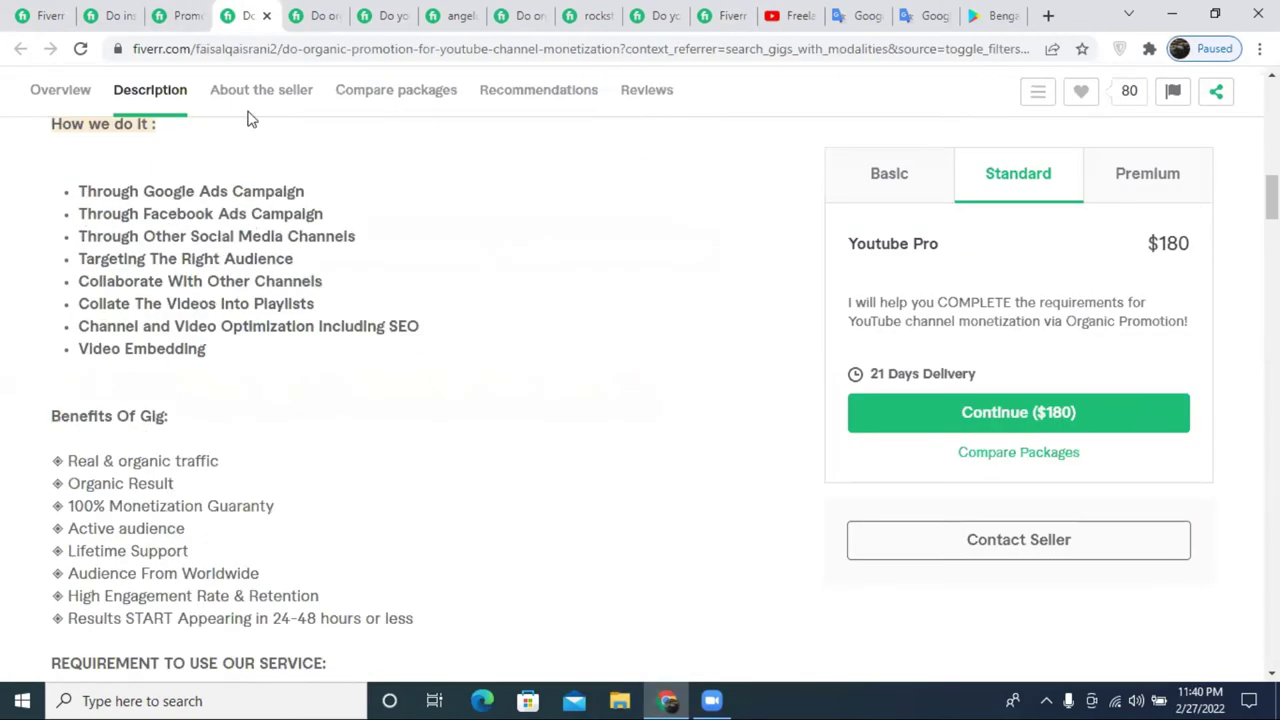
{"action": "scroll", "coordinate": [235, 425], "scroll_direction": "up", "scroll_amount": 10}
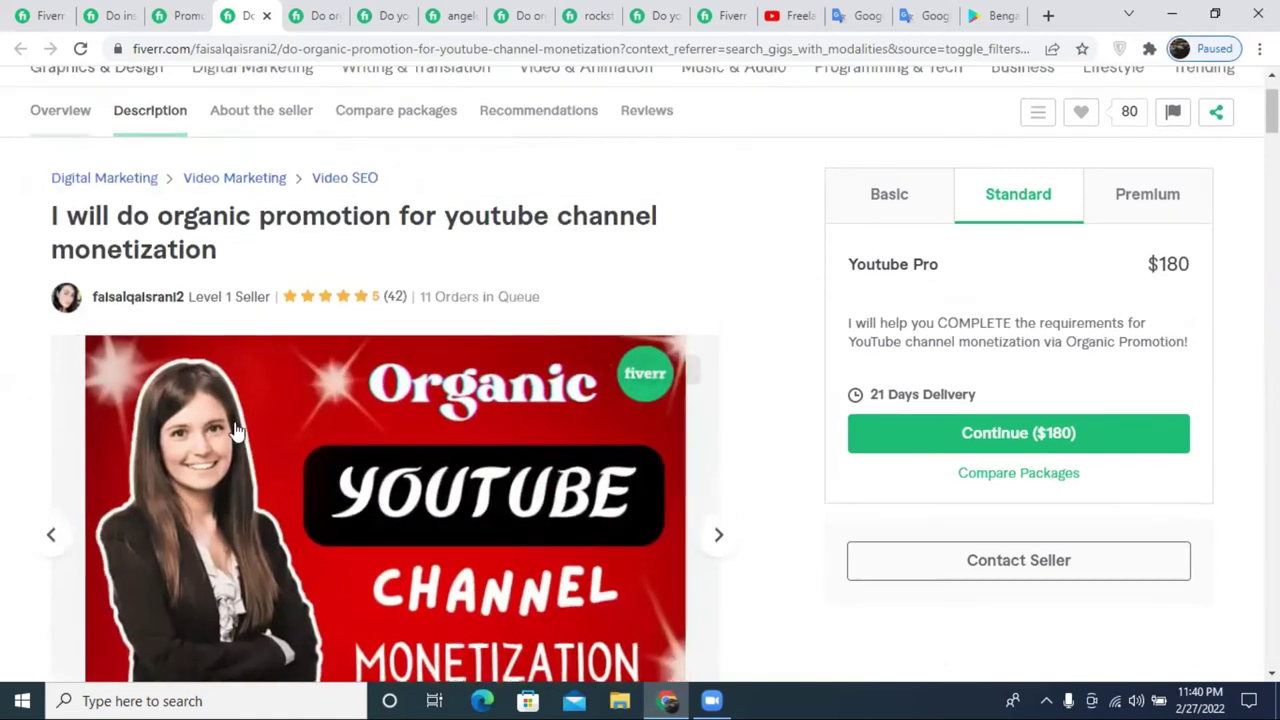
{"action": "scroll", "coordinate": [235, 430], "scroll_direction": "down", "scroll_amount": 10}
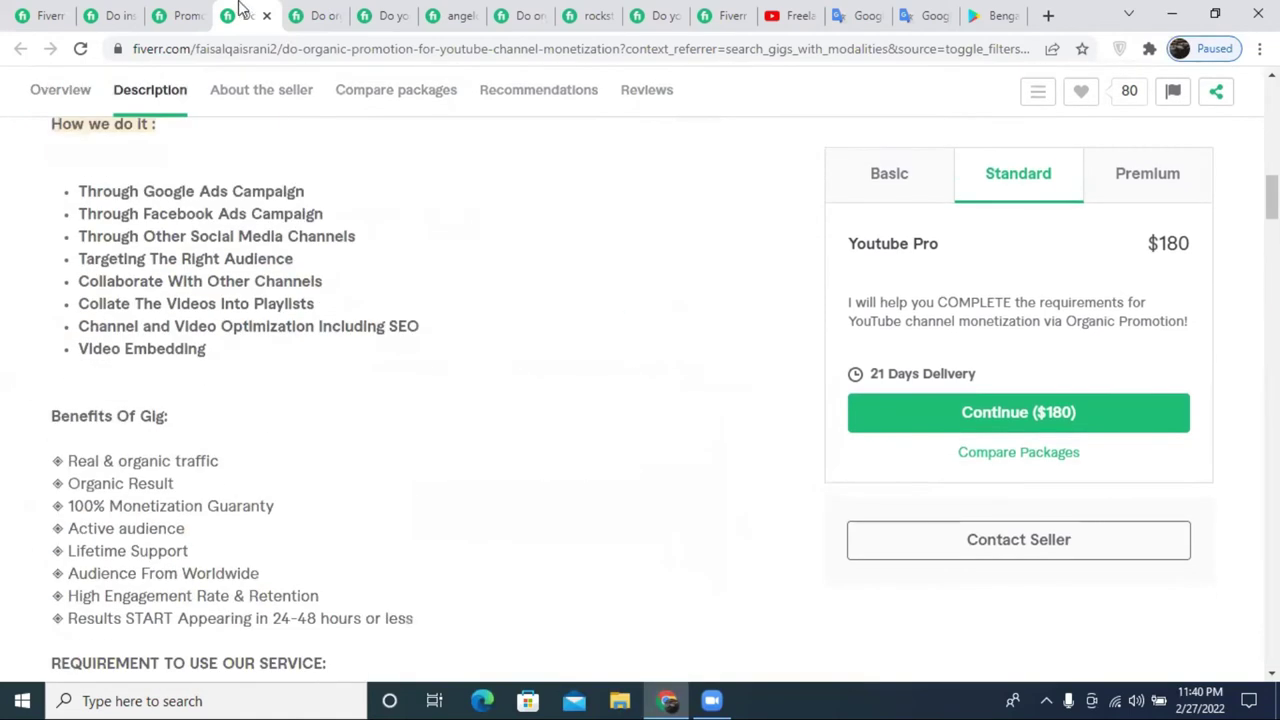
{"action": "left_click", "coordinate": [316, 15]}
{"action": "scroll", "coordinate": [323, 457], "scroll_direction": "down", "scroll_amount": 10}
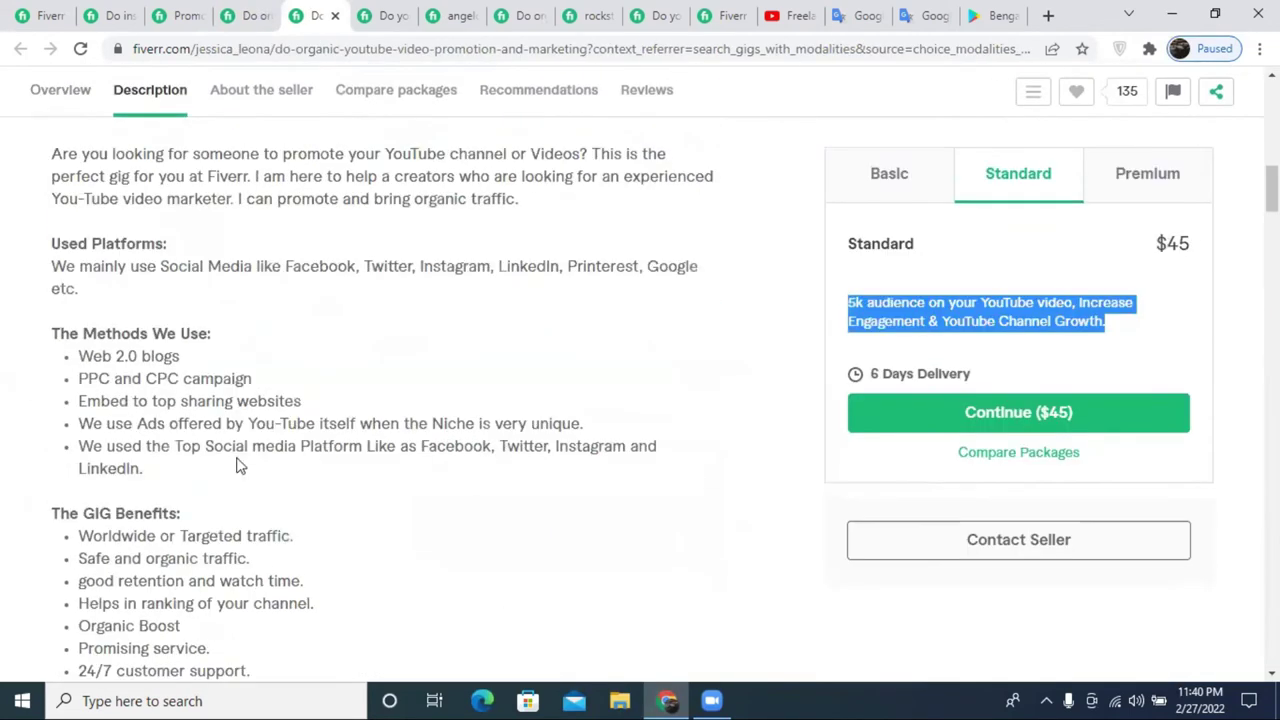
{"action": "scroll", "coordinate": [237, 465], "scroll_direction": "down", "scroll_amount": 2}
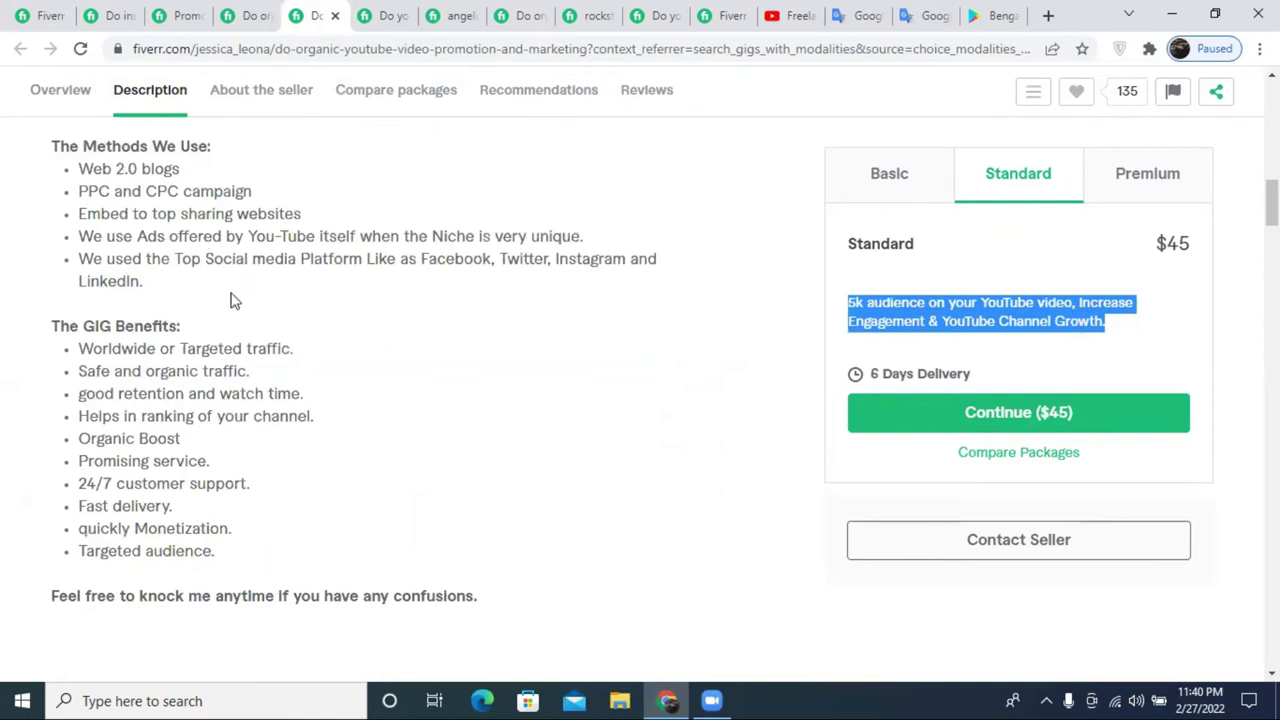
{"action": "scroll", "coordinate": [231, 300], "scroll_direction": "down", "scroll_amount": 2}
- Examine the benefits and results lists in the remaining YouTube promotion gigs, closing the Top Rated seller's profile page
{"action": "left_click", "coordinate": [396, 14]}
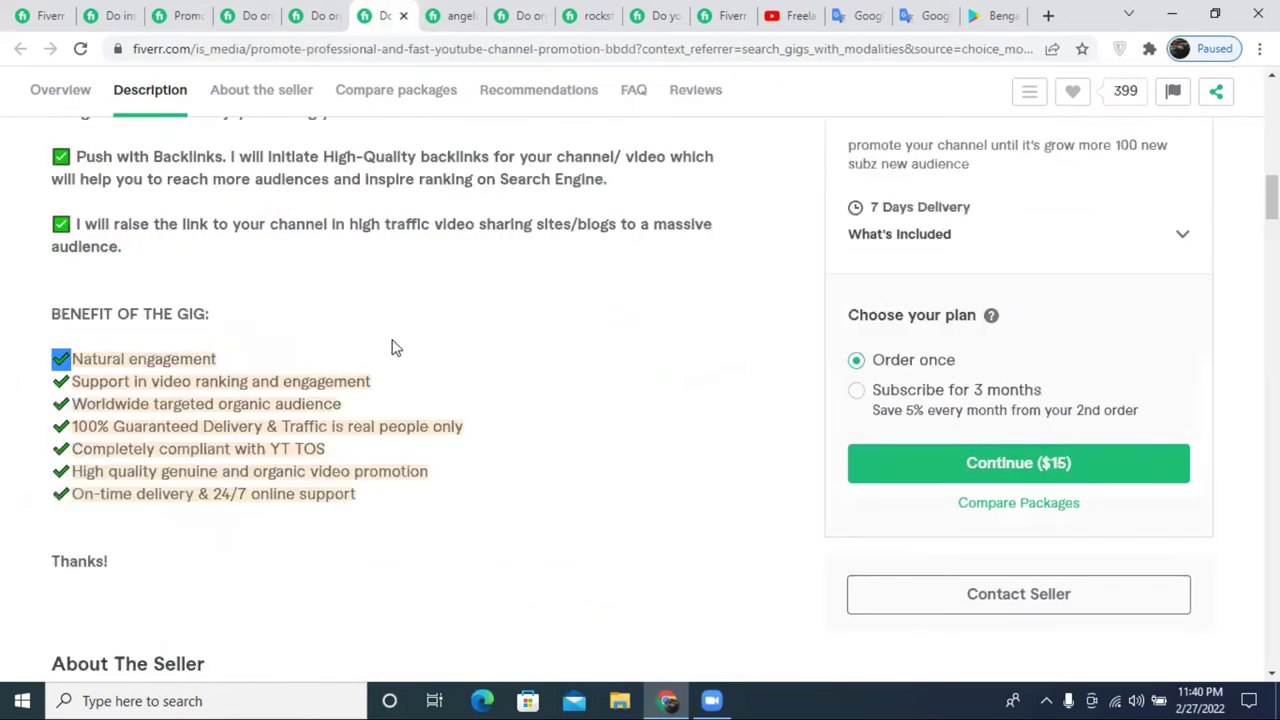
{"action": "left_click", "coordinate": [141, 407]}
{"action": "left_click", "coordinate": [458, 14]}
{"action": "left_click", "coordinate": [472, 15]}
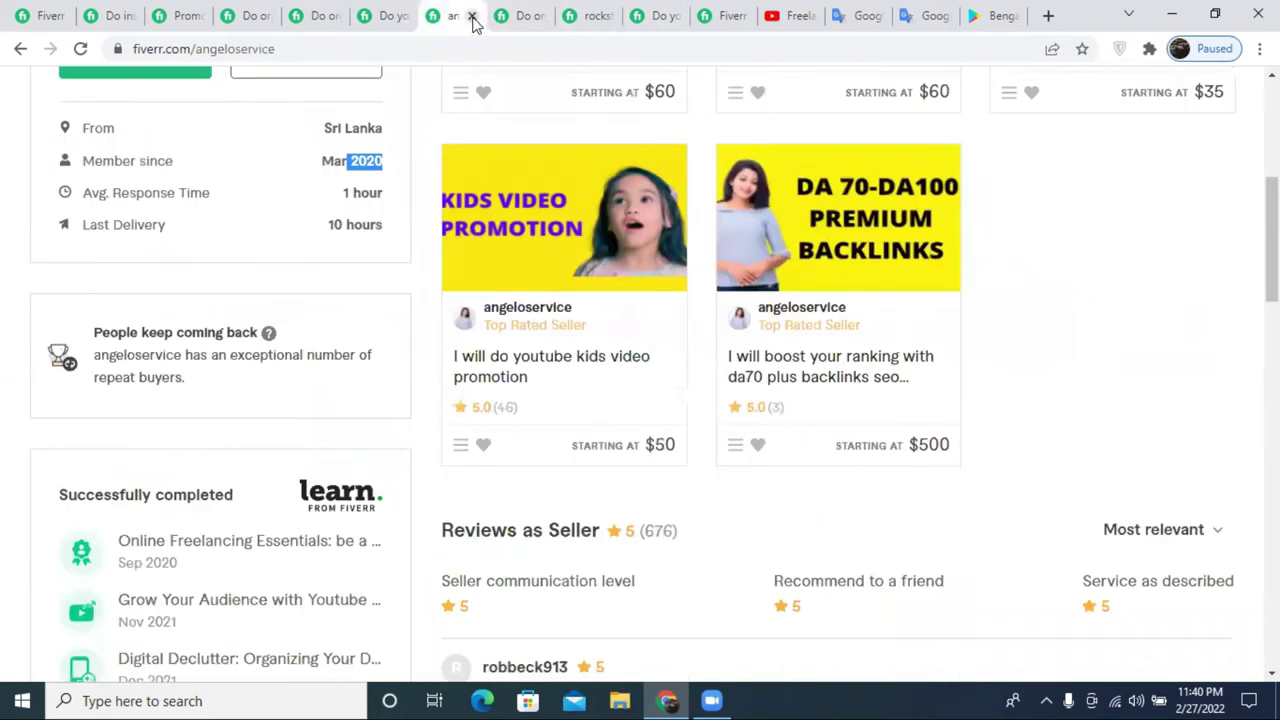
{"action": "scroll", "coordinate": [440, 240], "scroll_direction": "down", "scroll_amount": 10}
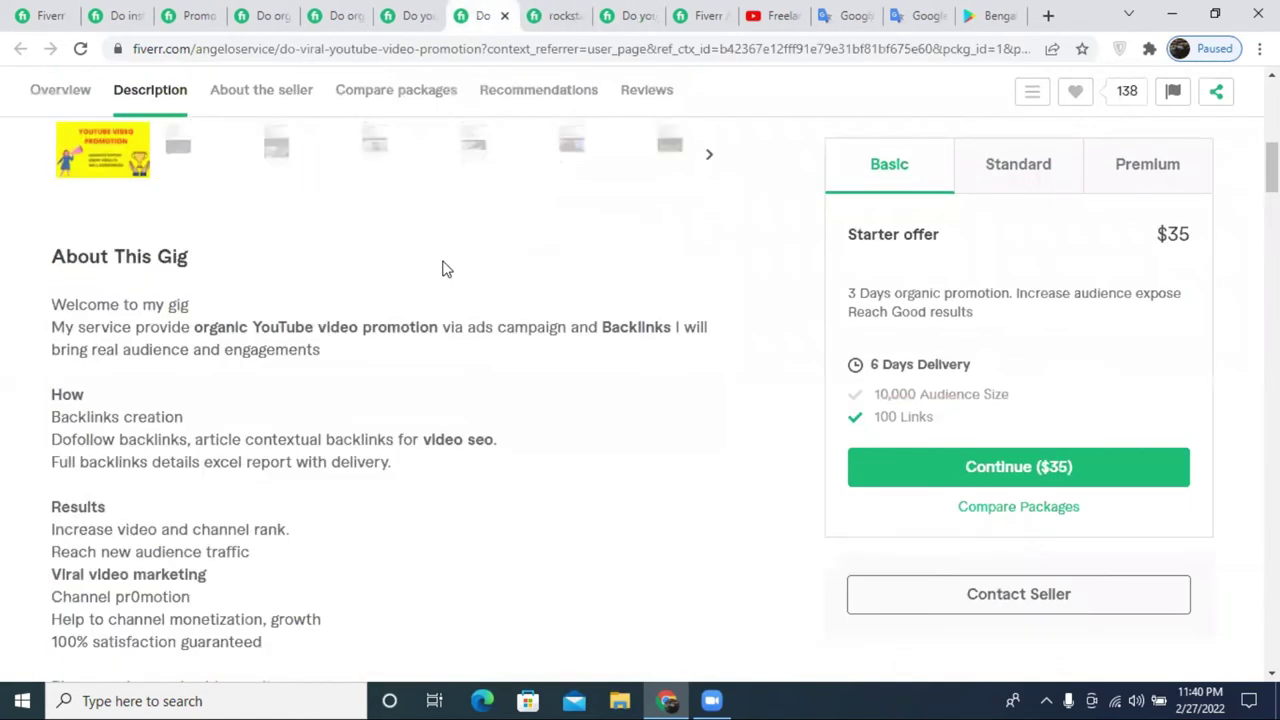
{"action": "scroll", "coordinate": [443, 269], "scroll_direction": "up", "scroll_amount": 1}
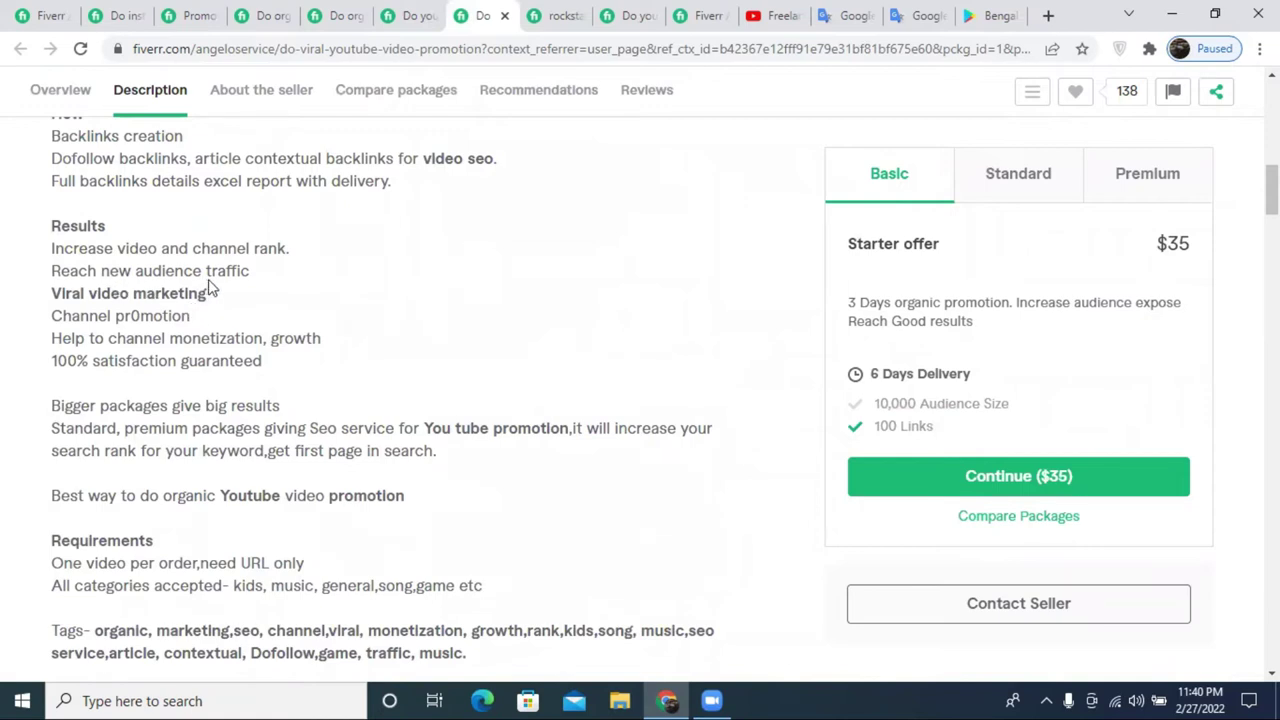
{"action": "left_click", "coordinate": [190, 15]}
{"action": "left_click", "coordinate": [640, 15]}
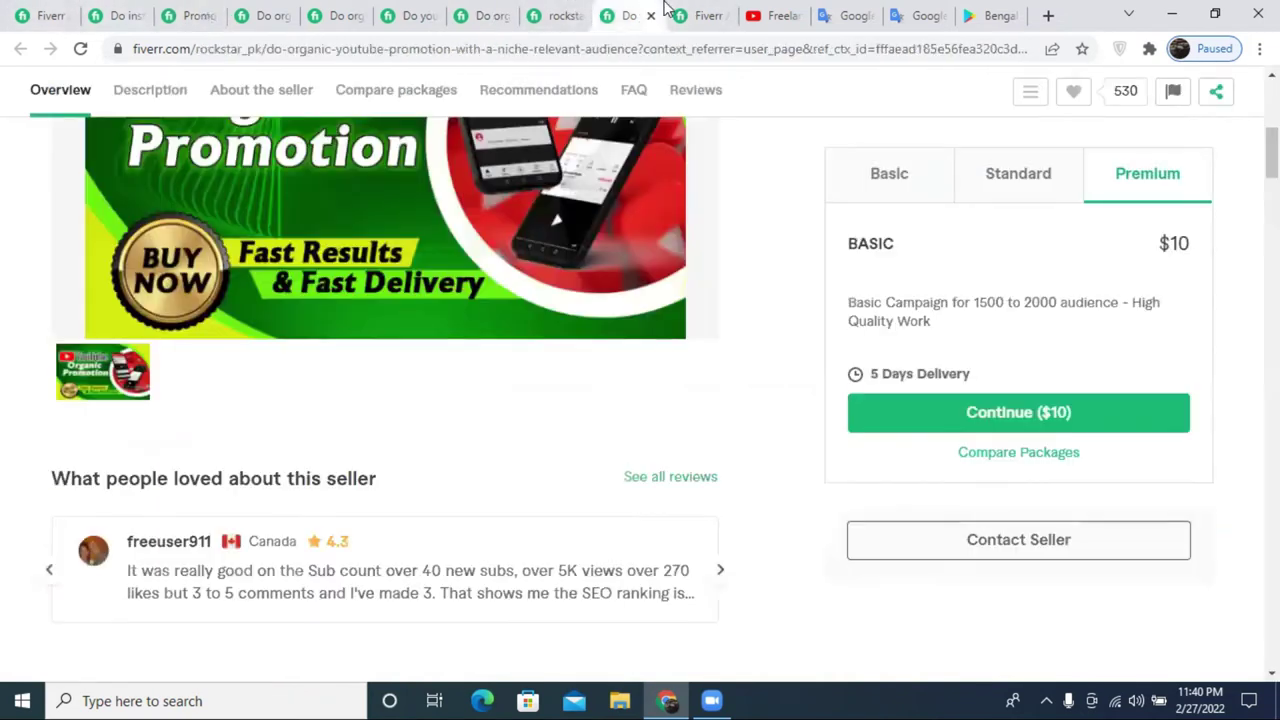
- Write "Grow Views and SUBSCRIBE" as the third check-marked service in the gig description
{"action": "left_click", "coordinate": [700, 15]}
{"action": "left_click", "coordinate": [244, 420]}
{"action": "type", "text": "Grow "}
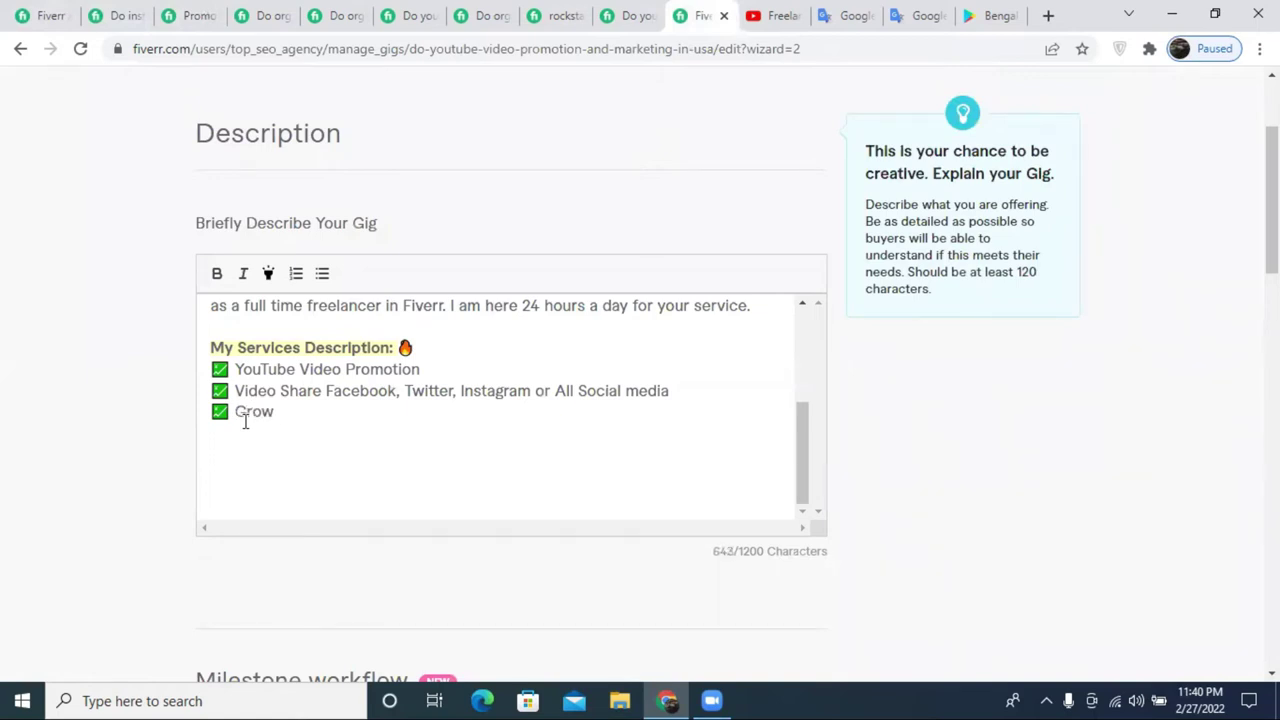
{"action": "type", "text": "Vies"}
{"action": "key", "text": "BackSpace"}
{"action": "type", "text": "ws and SUB"}
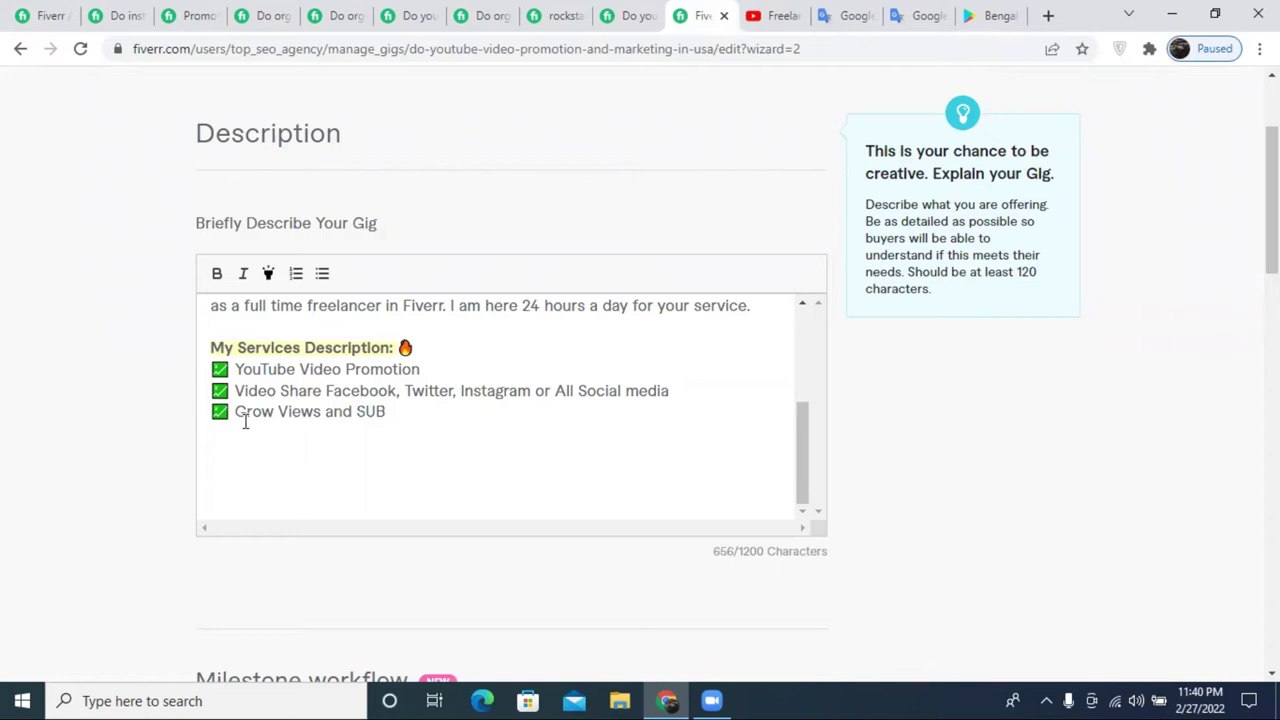
{"action": "type", "text": "SCRIPE"}
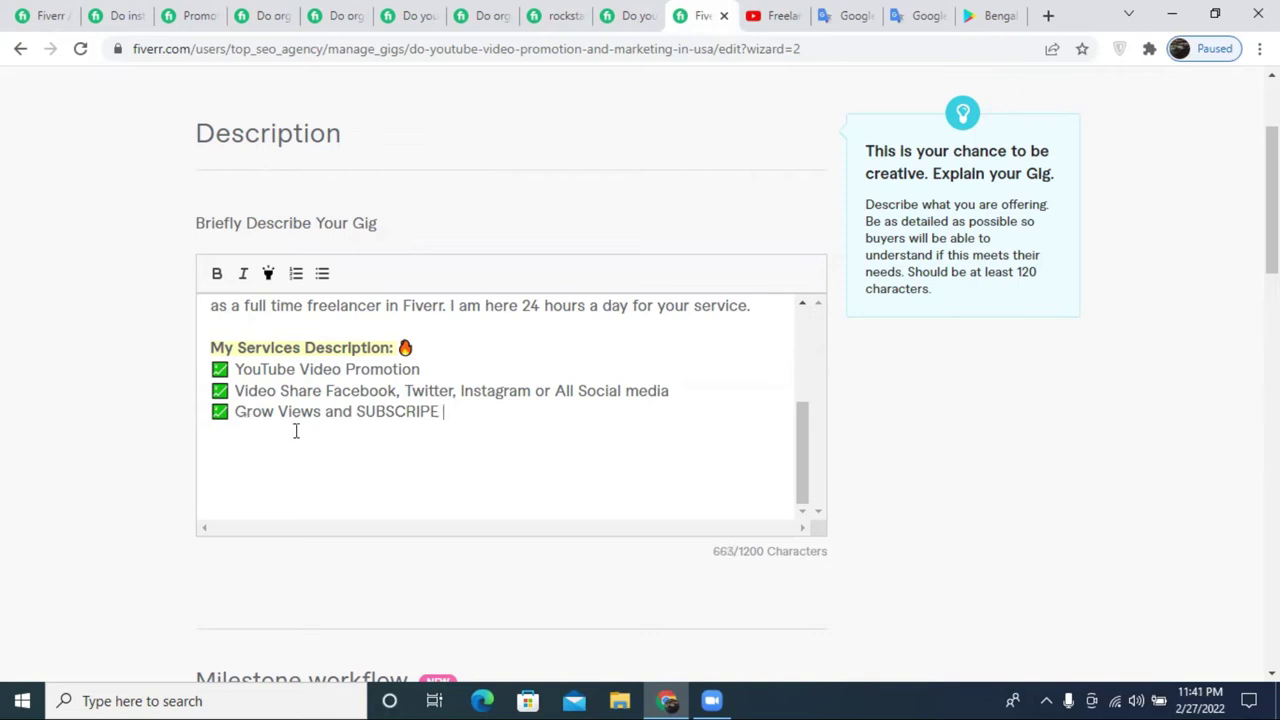
{"action": "key", "text": "BackSpace"}
{"action": "key", "text": "BackSpace"}
{"action": "type", "text": "BE"}
- Insert hyphens into the third service so that it reads "Grow V-iews and SUB-SCRIBE"
{"action": "left_click", "coordinate": [385, 410]}
{"action": "type", "text": "-"}
{"action": "left_click", "coordinate": [287, 410]}
{"action": "type", "text": "-"}
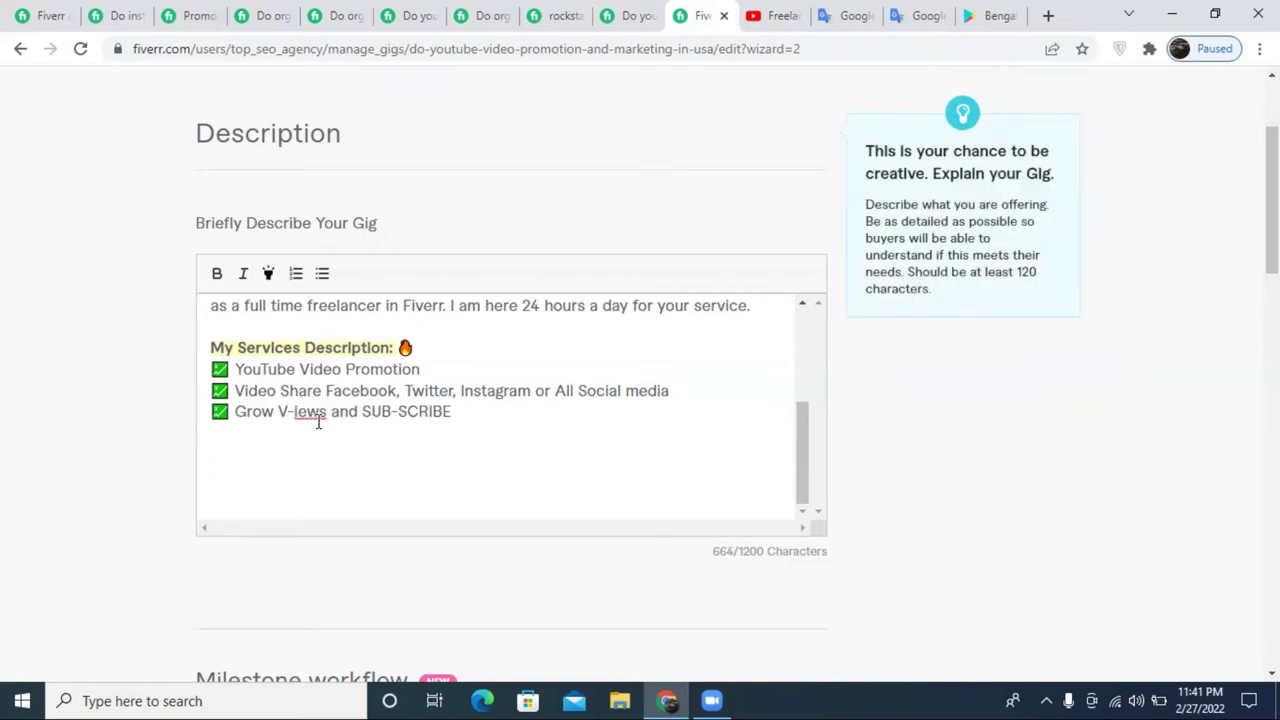
- Write "Promote Targeted Audience" as the fourth check-marked service and start a fifth line with a check mark
{"action": "left_click", "coordinate": [476, 405]}
{"action": "key", "text": "Return"}
{"action": "type", "text": "✅"}
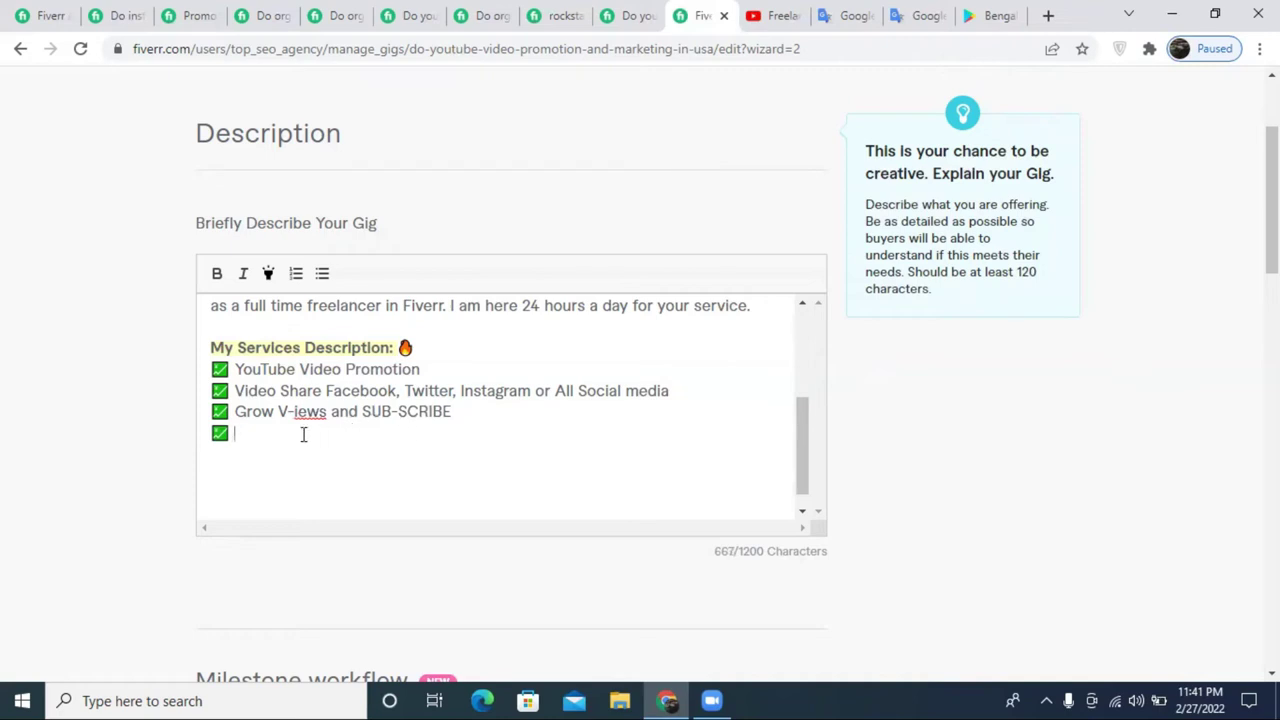
{"action": "type", "text": "Pro"}
{"action": "key", "text": "BackSpace"}
{"action": "key", "text": "BackSpace"}
{"action": "type", "text": "Rom"}
{"action": "key", "text": "BackSpace"}
{"action": "key", "text": "BackSpace"}
{"action": "key", "text": "BackSpace"}
{"action": "type", "text": "romote Ta"}
{"action": "type", "text": "rgeted "}
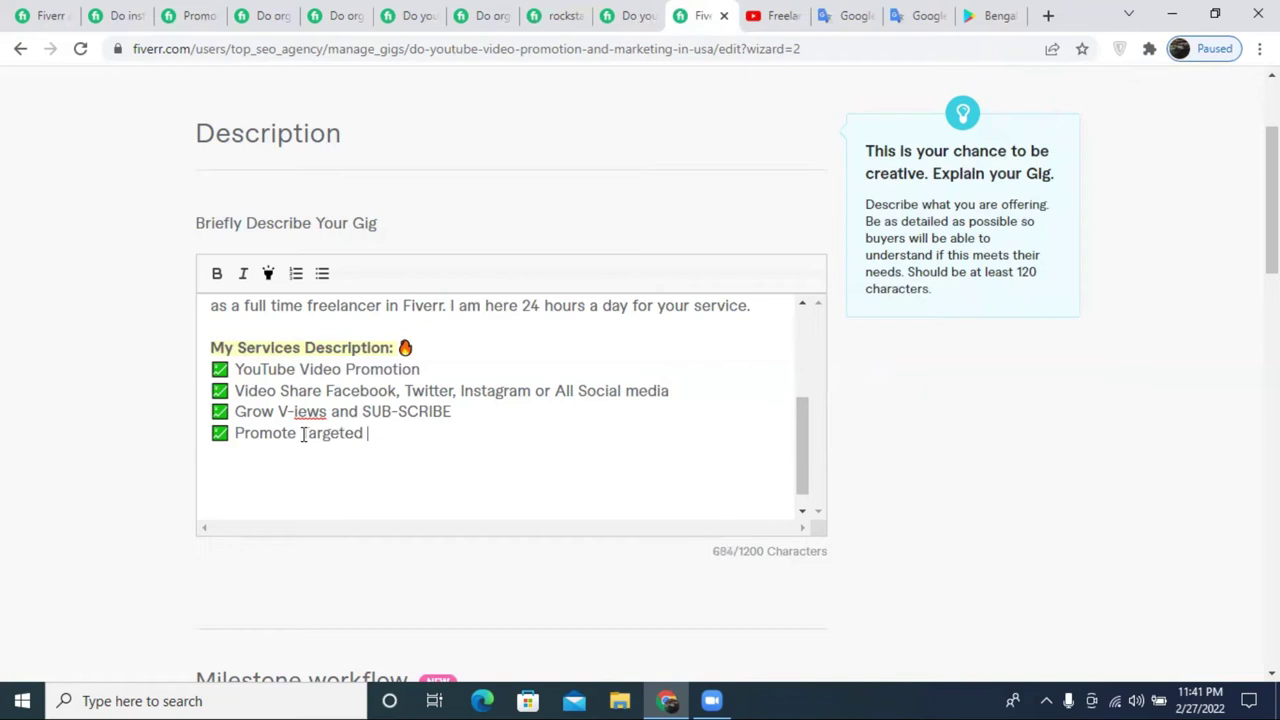
{"action": "type", "text": "Audience"}
{"action": "key", "text": "Return"}
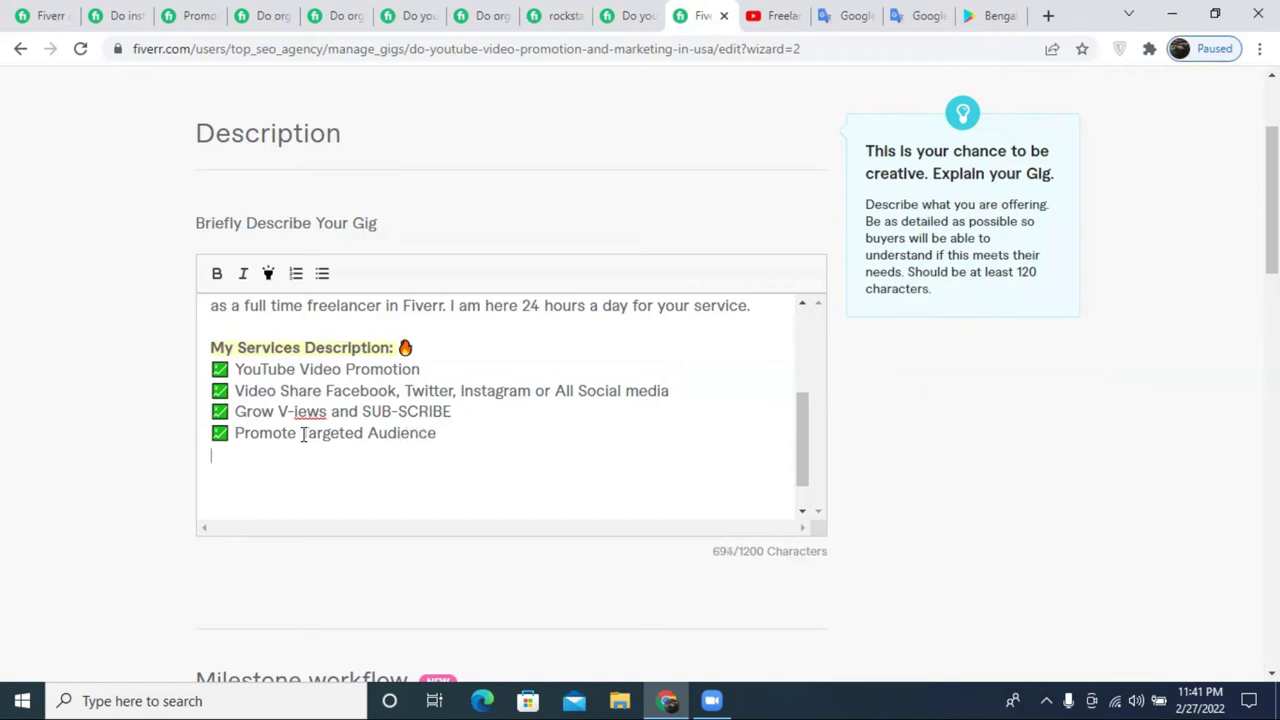
{"action": "type", "text": "✅"}
- Examine the Instagram marketing gig's description, close that gig, and examine the benefits list in the organic YouTube video promotion gig
{"action": "left_click", "coordinate": [110, 15]}
{"action": "scroll", "coordinate": [658, 397], "scroll_direction": "down", "scroll_amount": 1}
{"action": "scroll", "coordinate": [658, 397], "scroll_direction": "down", "scroll_amount": 5}
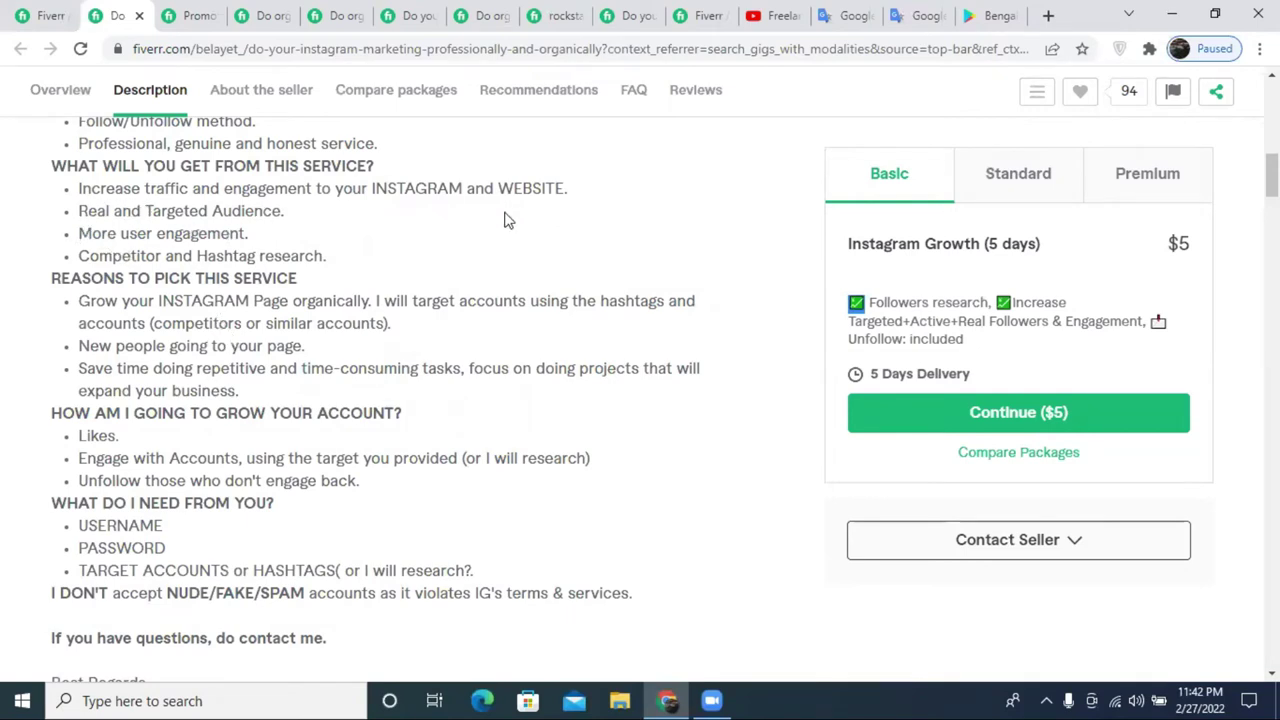
{"action": "scroll", "coordinate": [505, 220], "scroll_direction": "down", "scroll_amount": 5}
{"action": "scroll", "coordinate": [503, 222], "scroll_direction": "up", "scroll_amount": 9}
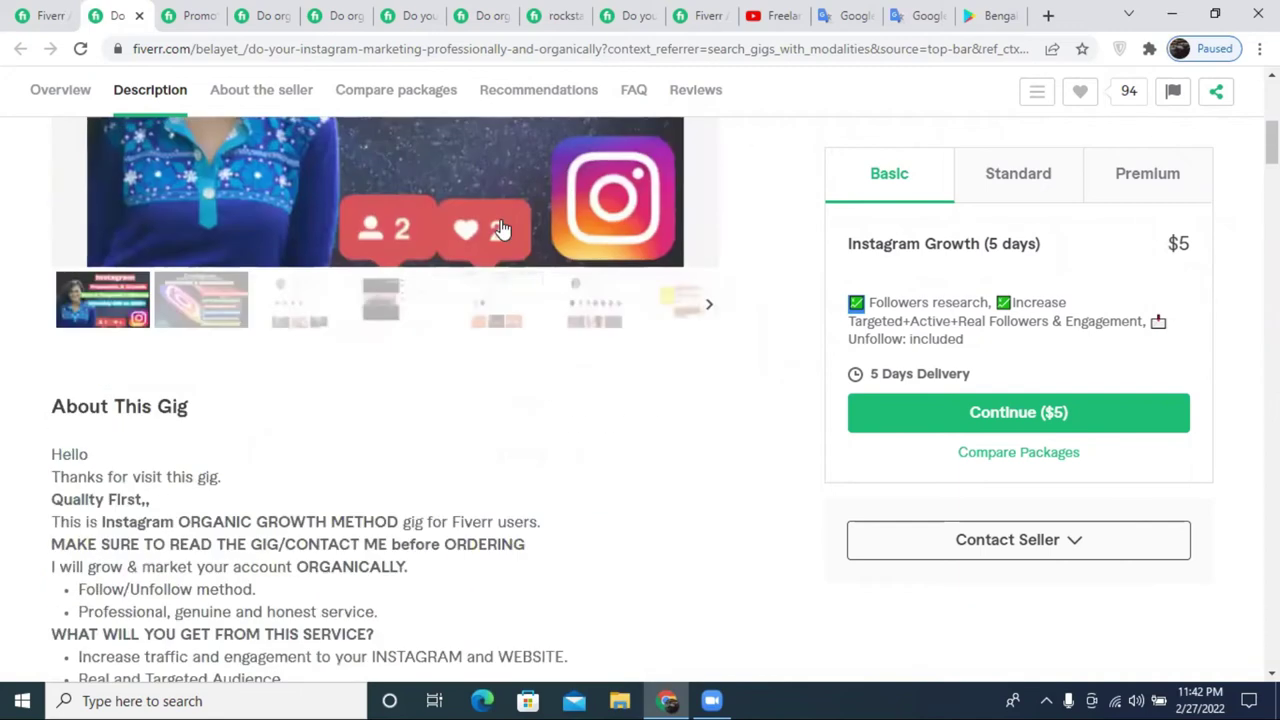
{"action": "scroll", "coordinate": [502, 229], "scroll_direction": "up", "scroll_amount": 5}
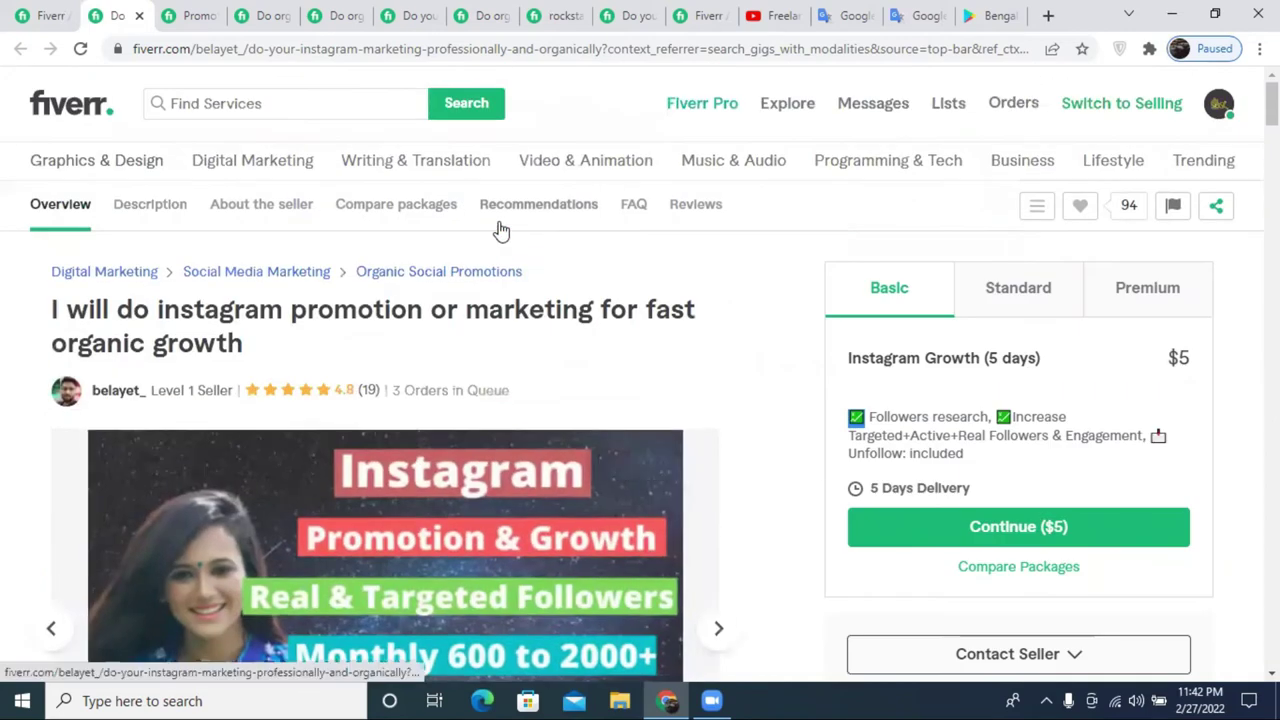
{"action": "left_click", "coordinate": [55, 15]}
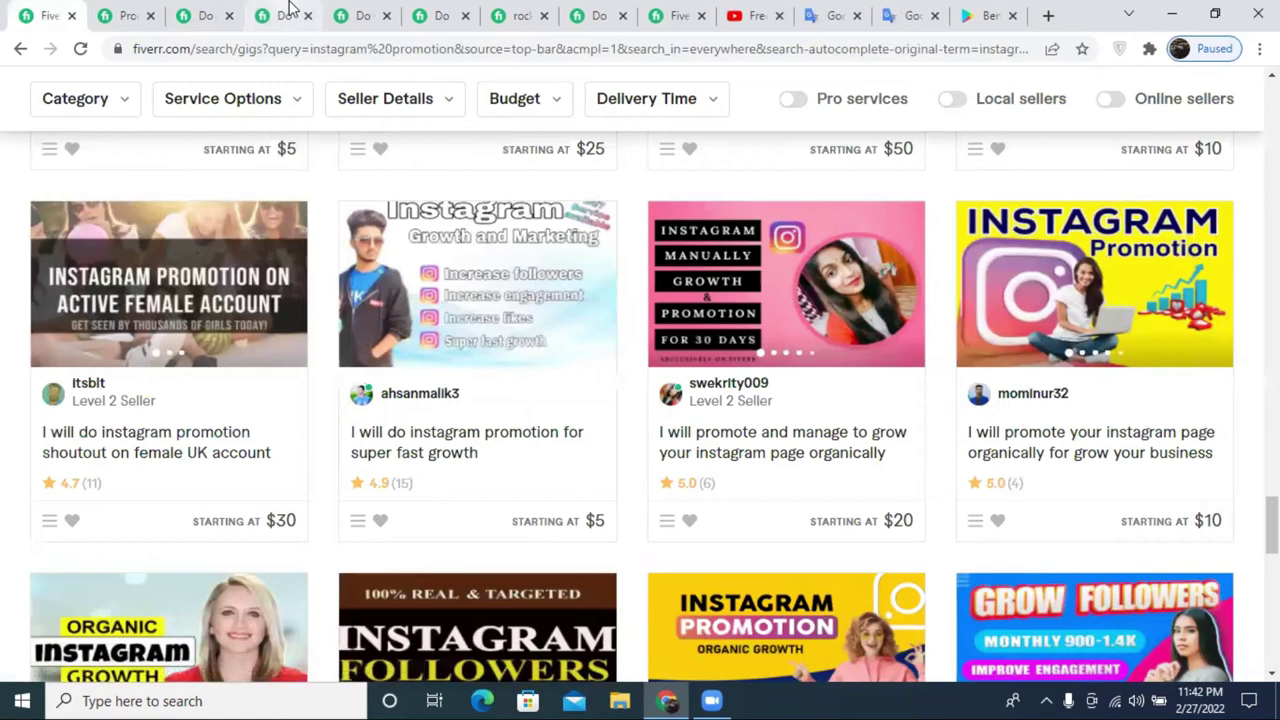
{"action": "left_click", "coordinate": [288, 12]}
{"action": "scroll", "coordinate": [378, 340], "scroll_direction": "up", "scroll_amount": 5}
{"action": "scroll", "coordinate": [340, 380], "scroll_direction": "down", "scroll_amount": 1}
{"action": "scroll", "coordinate": [340, 398], "scroll_direction": "down", "scroll_amount": 1}
{"action": "scroll", "coordinate": [185, 475], "scroll_direction": "down", "scroll_amount": 2}
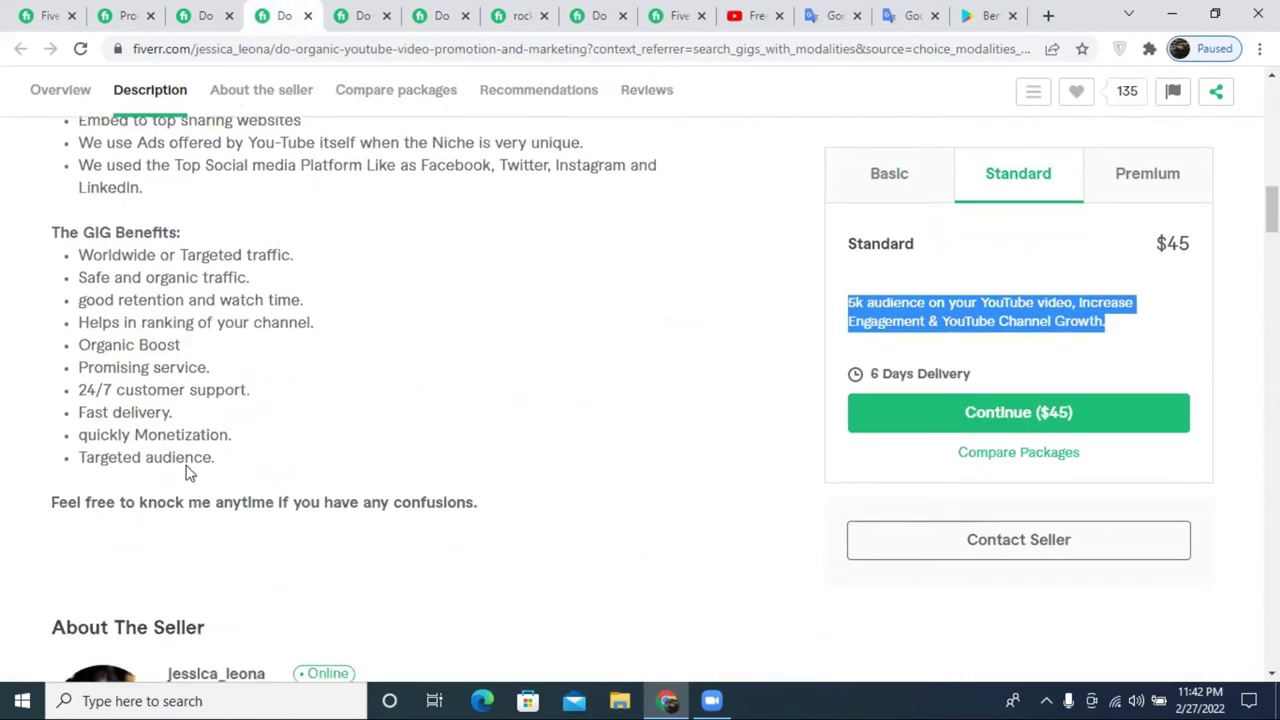
- Write "Promote YT Channel Video 10 Millions" as the fifth service in the gig description, correcting the spelling of "Millions"
{"action": "left_click", "coordinate": [678, 14]}
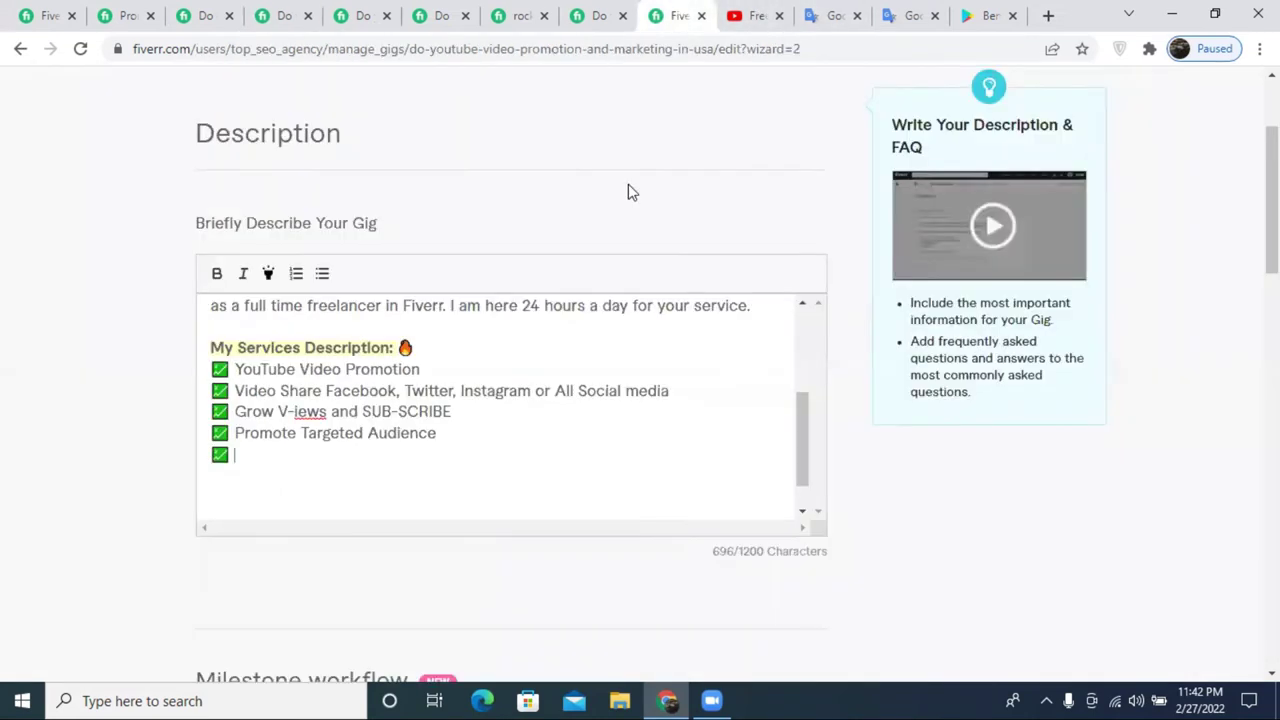
{"action": "left_click", "coordinate": [281, 454]}
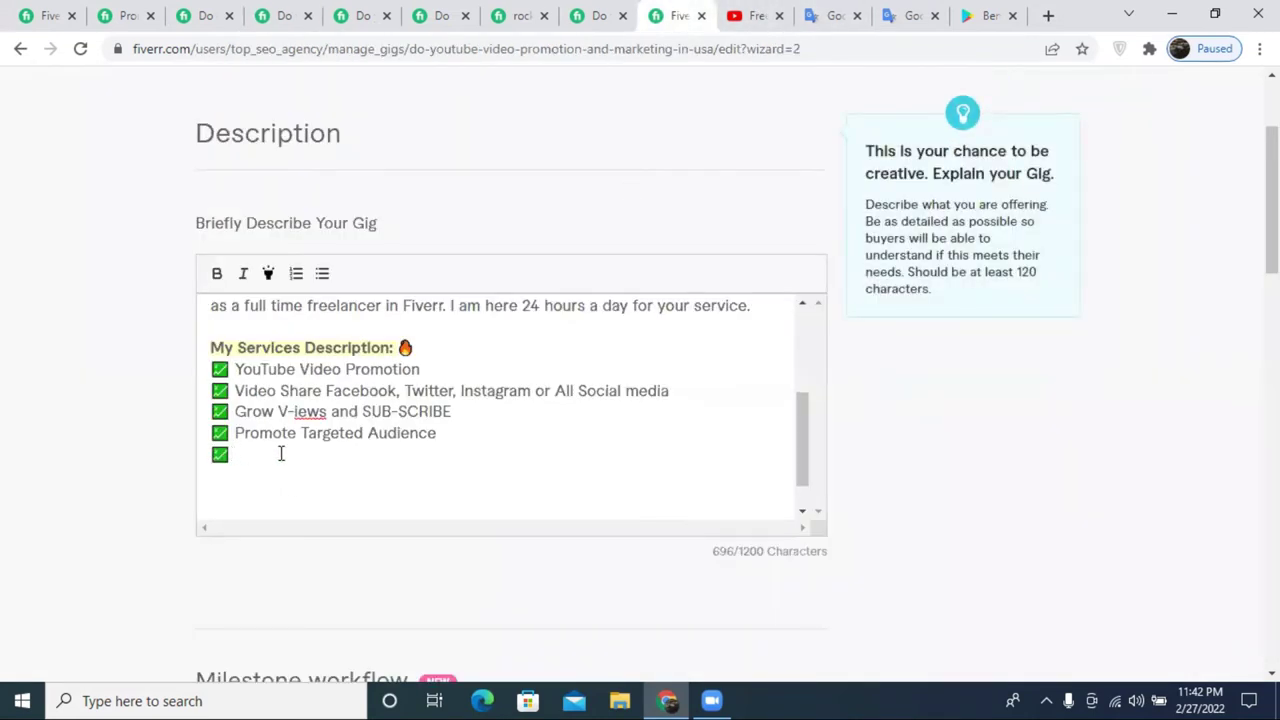
{"action": "type", "text": "Promote YT Channel"}
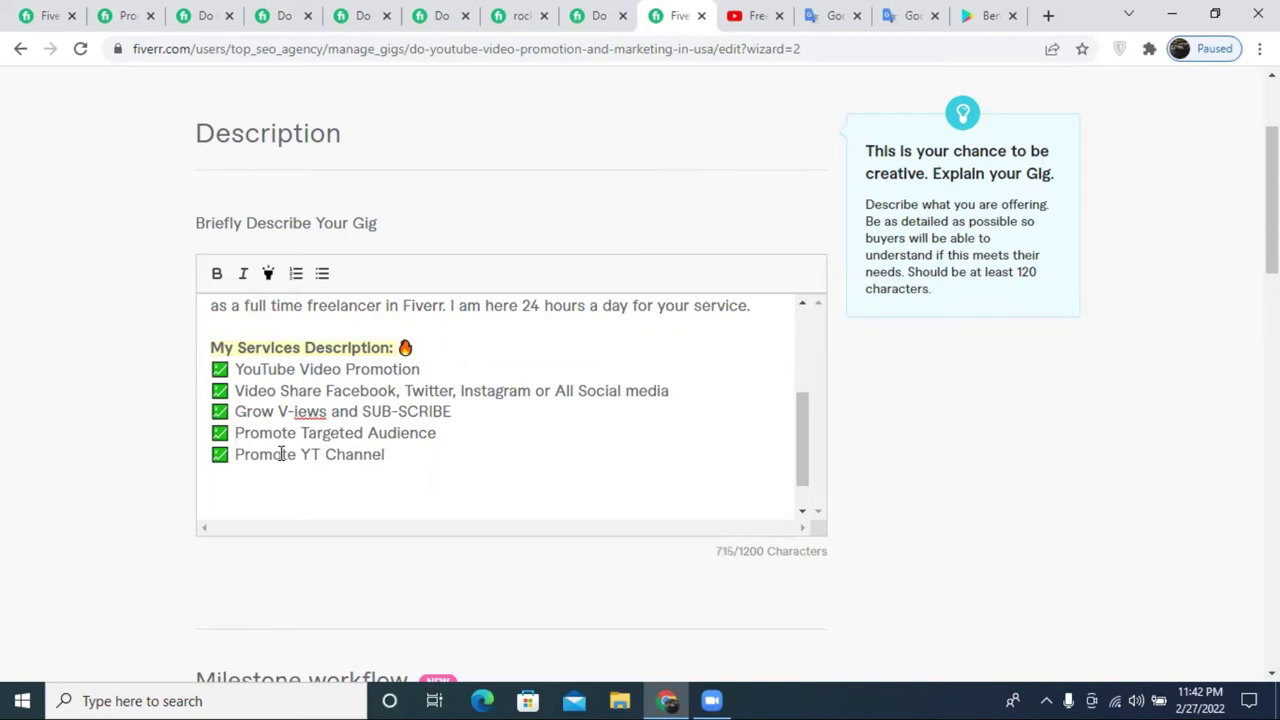
{"action": "type", "text": "Video 20"}
{"action": "key", "text": "BackSpace"}
{"action": "key", "text": "BackSpace"}
{"action": "type", "text": "10 Millio"}
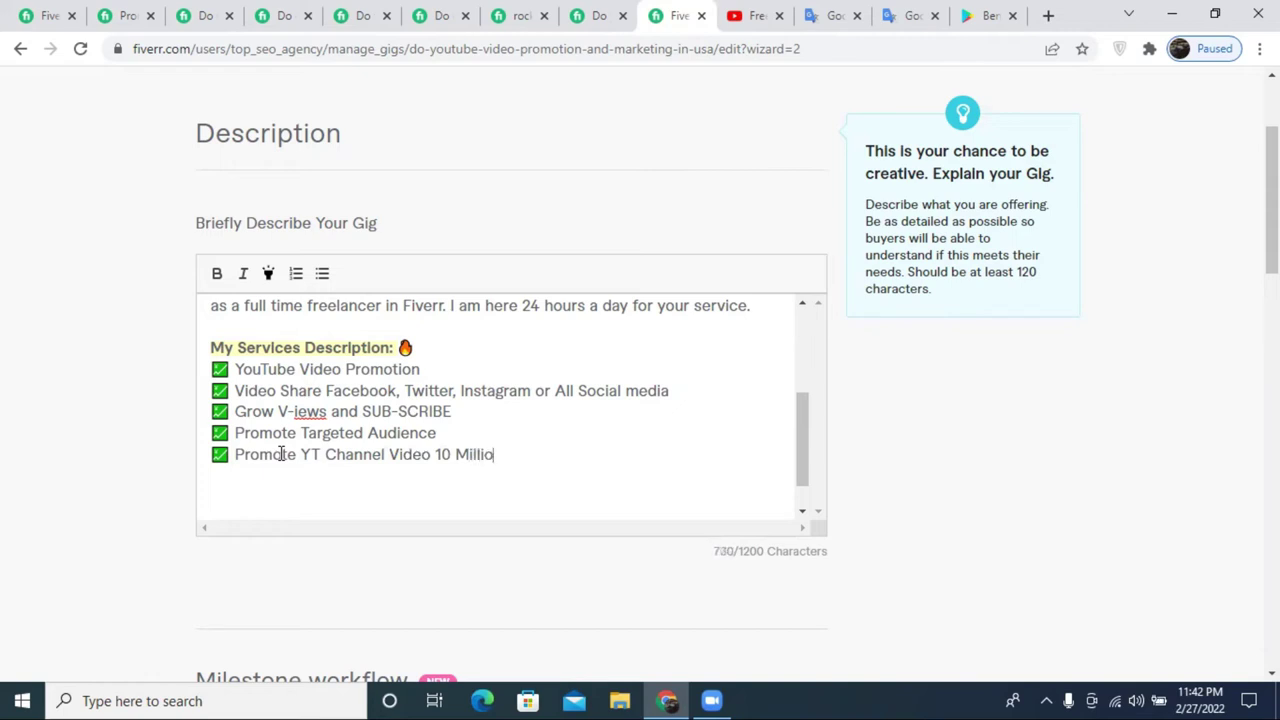
{"action": "type", "text": "nes"}
{"action": "right_click", "coordinate": [482, 452]}
{"action": "left_click", "coordinate": [522, 200]}
- Copy the word "Audience" from the fourth service to the end of the fifth service
{"action": "double_click", "coordinate": [402, 432]}
{"action": "key", "text": "ctrl+c"}
{"action": "left_click", "coordinate": [526, 471]}
{"action": "left_click", "coordinate": [527, 452]}
{"action": "key", "text": "ctrl+v"}
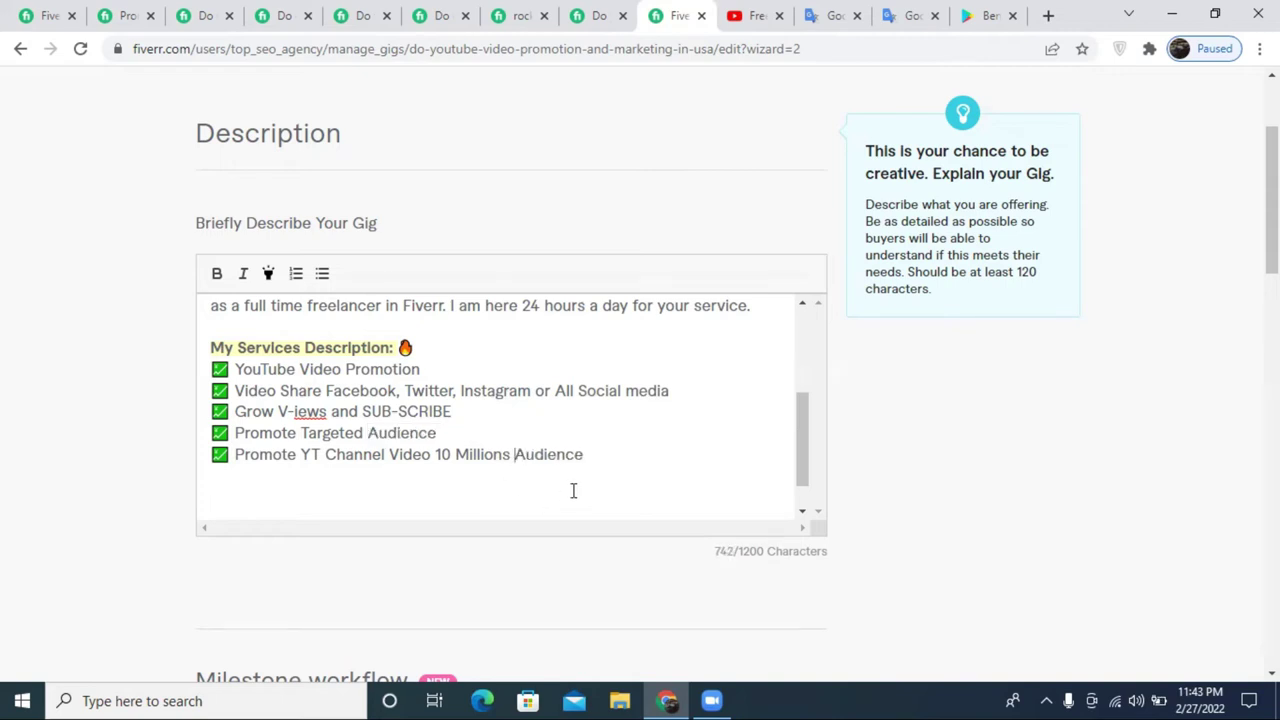
- Add a sixth check-marked service reading "I can Do Link building", reusing the check mark from the line above
{"action": "key", "text": "Return"}
{"action": "left_click_drag", "start_coordinate": [211, 455], "coordinate": [230, 455]}
{"action": "key", "text": "ctrl+c"}
{"action": "left_click", "coordinate": [243, 472]}
{"action": "key", "text": "ctrl+v"}
{"action": "type", "text": "i can"}
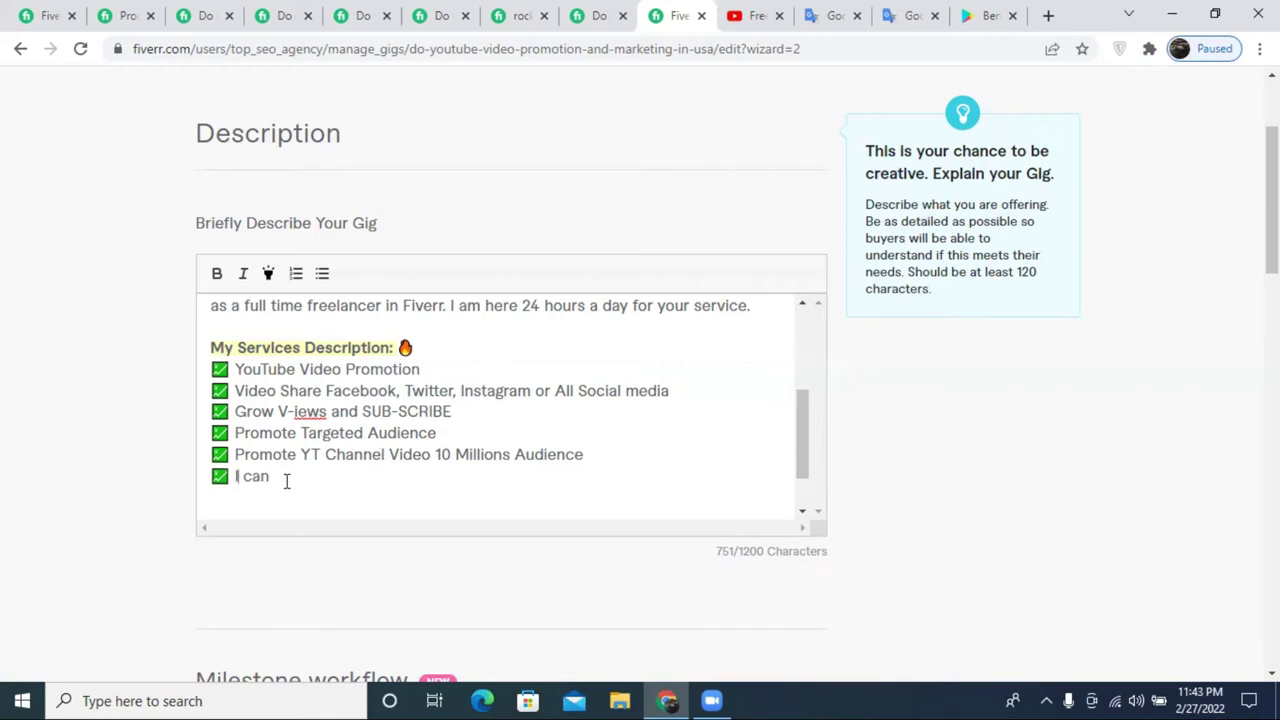
{"action": "type", "text": "Do Linkbuil"}
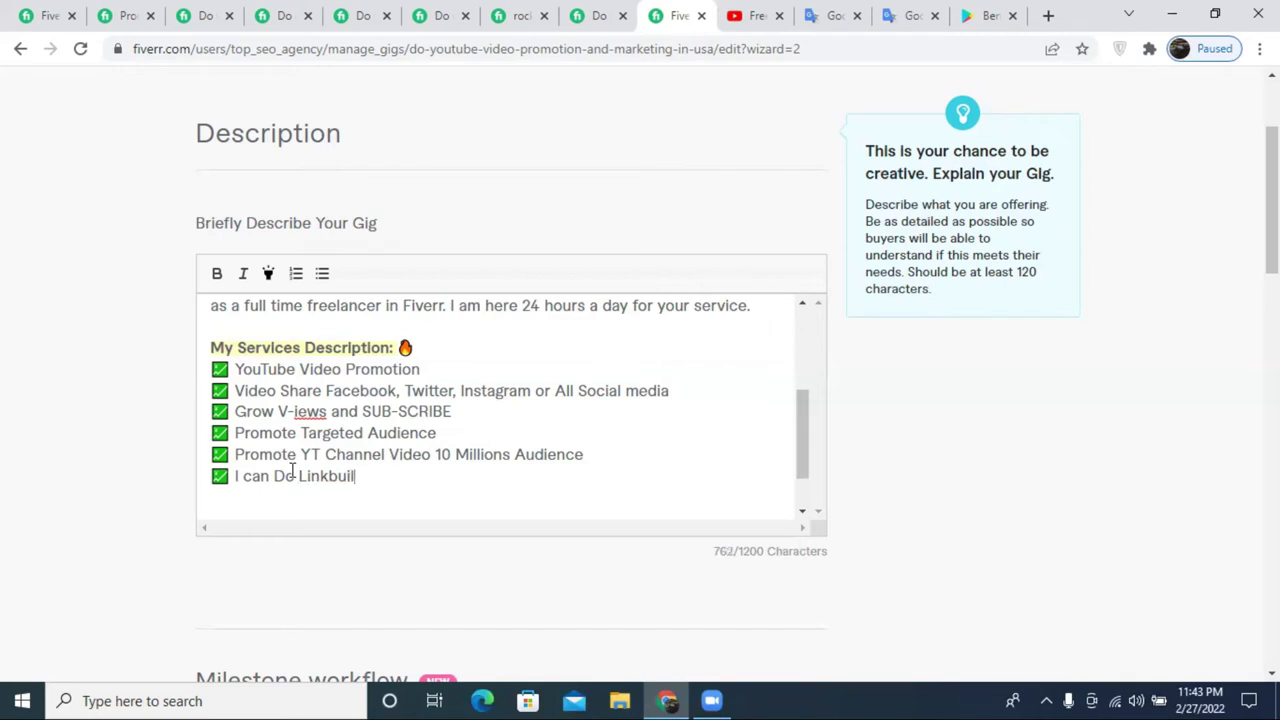
{"action": "type", "text": "ding"}
{"action": "right_click", "coordinate": [331, 478]}
{"action": "left_click", "coordinate": [402, 273]}
- Add a seventh check-marked line to the services list beginning with "Increase more", correcting the spelling of "Increase"
{"action": "key", "text": "Return"}
{"action": "key", "text": "ctrl+v"}
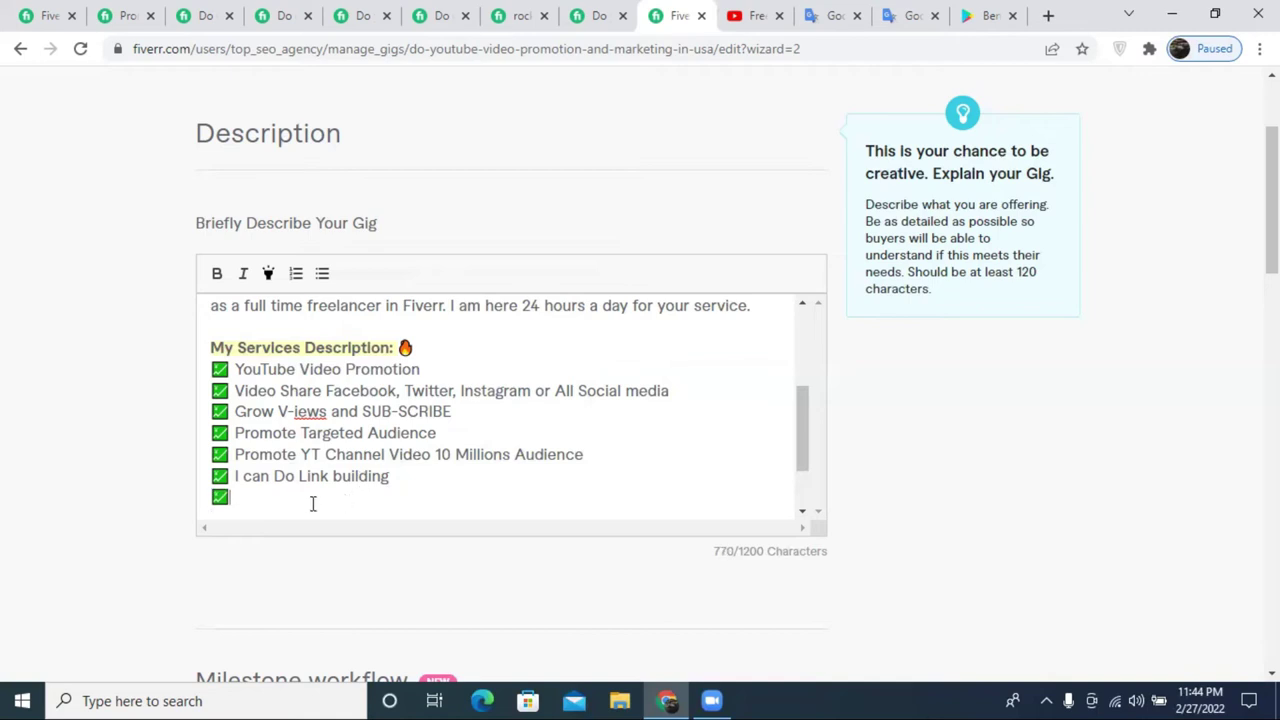
{"action": "left_click", "coordinate": [311, 661]}
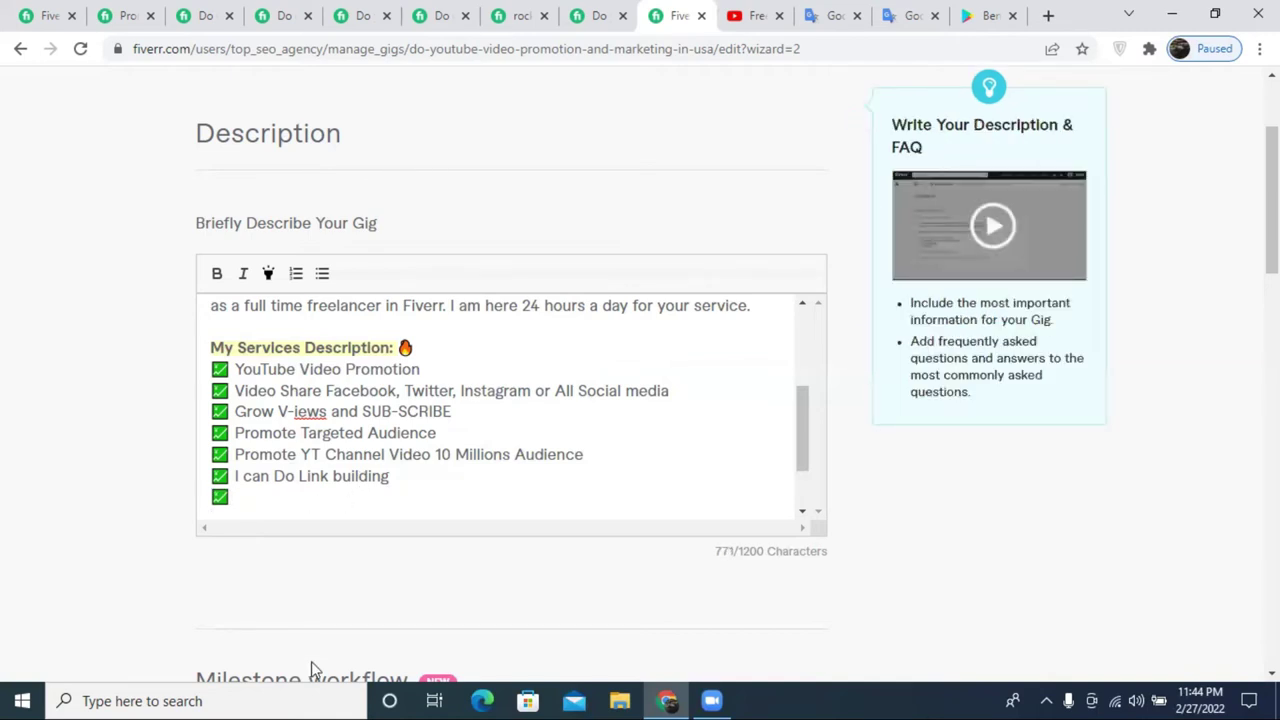
{"action": "type", "text": "In"}
{"action": "key", "text": "BackSpace"}
{"action": "type", "text": "creshe"}
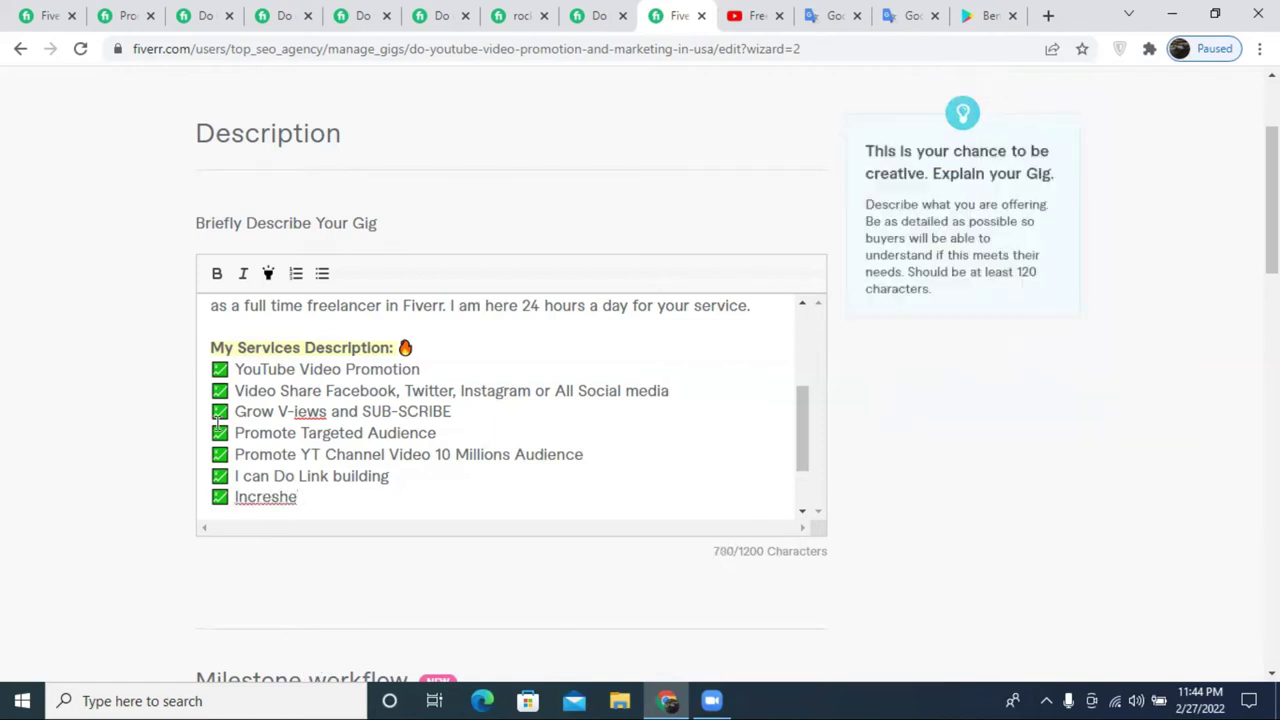
{"action": "right_click", "coordinate": [258, 505]}
{"action": "left_click", "coordinate": [255, 500]}
{"action": "right_click", "coordinate": [242, 496]}
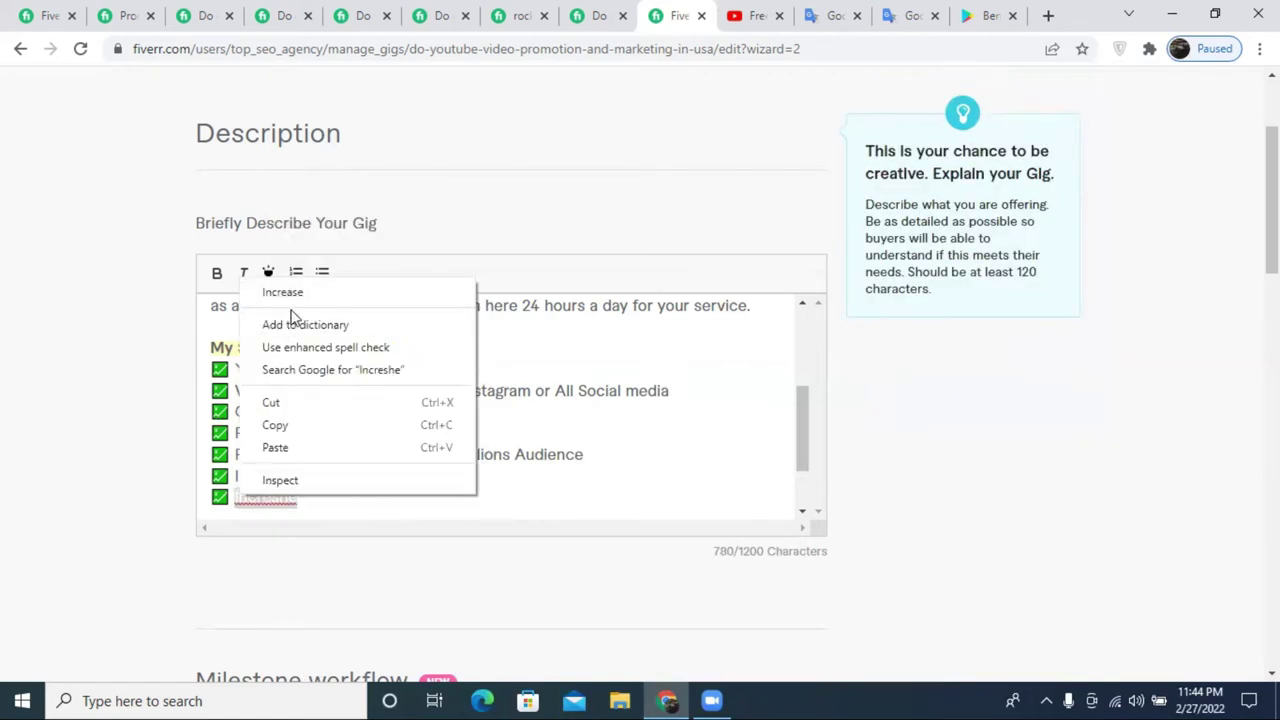
{"action": "left_click", "coordinate": [292, 294]}
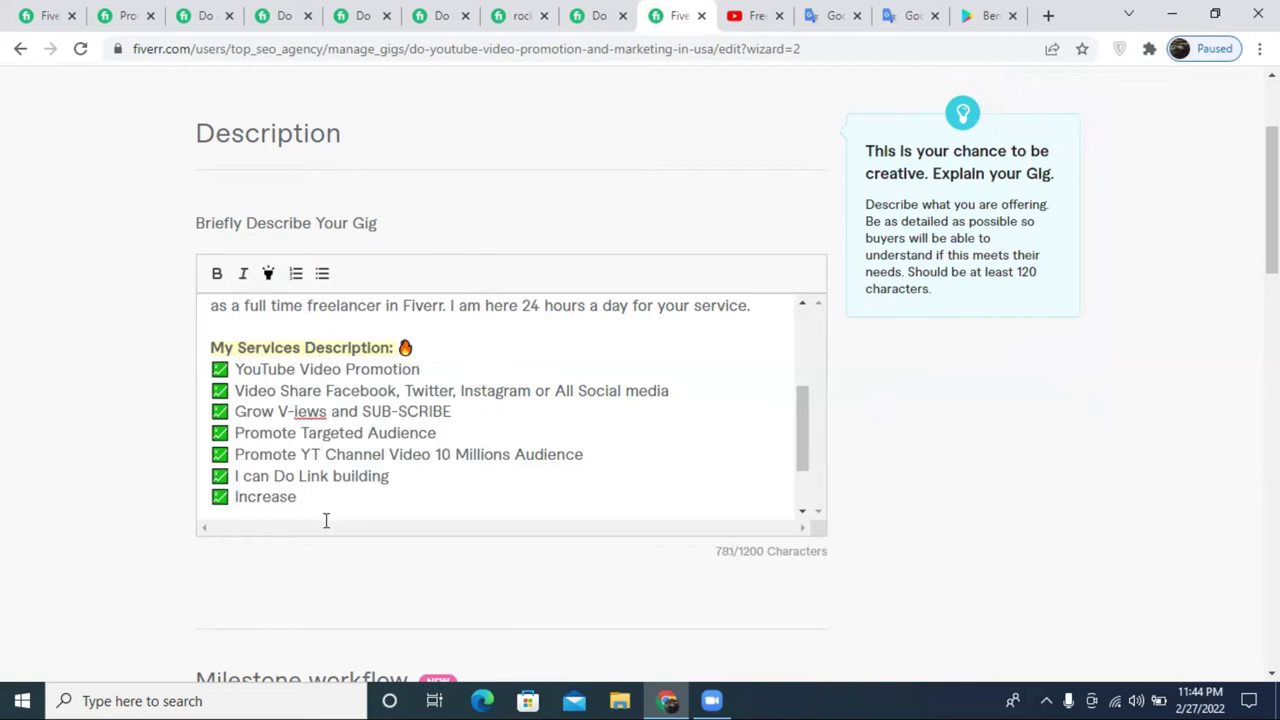
{"action": "type", "text": "more"}
- Copy the word "engagements" from the viral YouTube video promotion gig's introduction and return to the gig description editor
{"action": "left_click", "coordinate": [415, 10]}
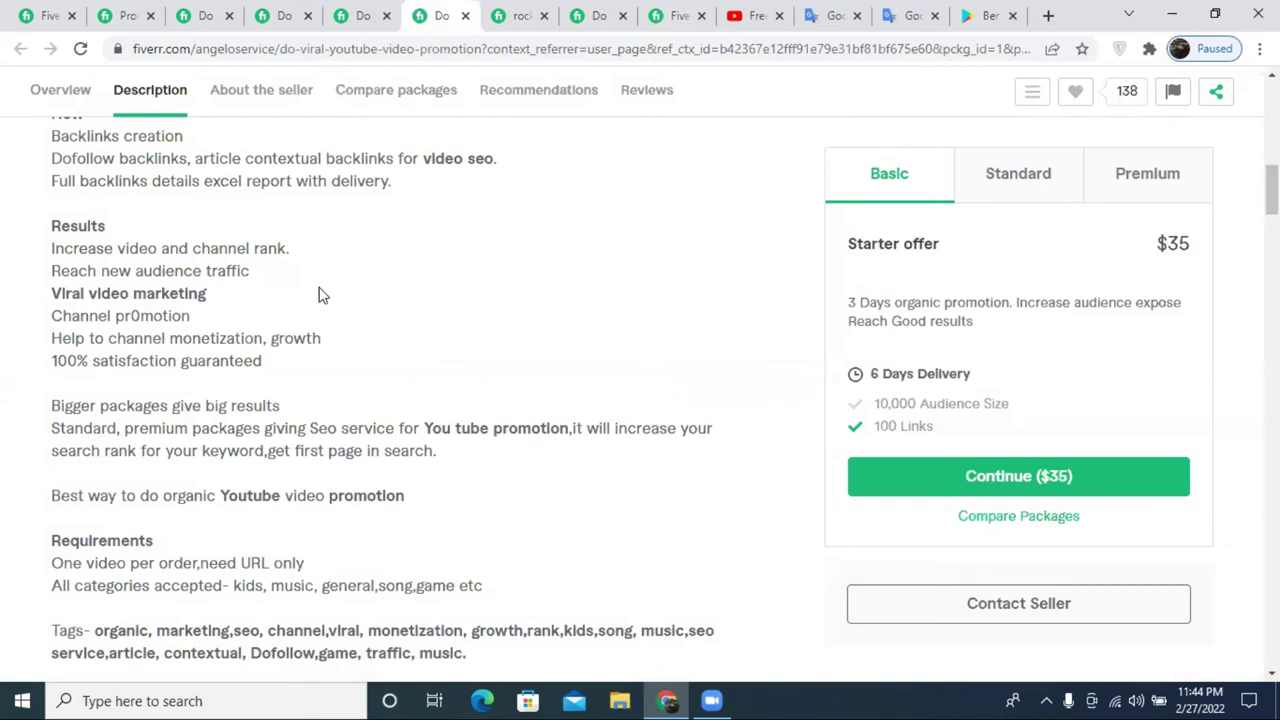
{"action": "scroll", "coordinate": [320, 291], "scroll_direction": "up", "scroll_amount": 1}
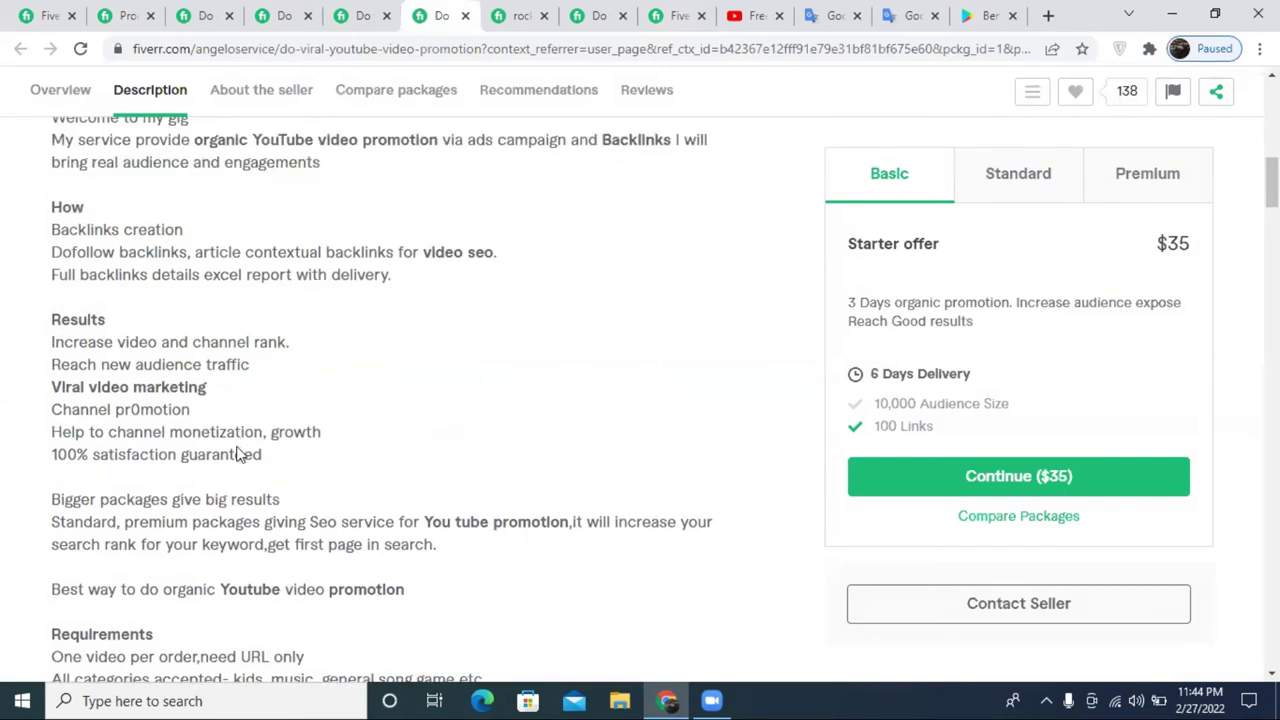
{"action": "scroll", "coordinate": [247, 427], "scroll_direction": "up", "scroll_amount": 1}
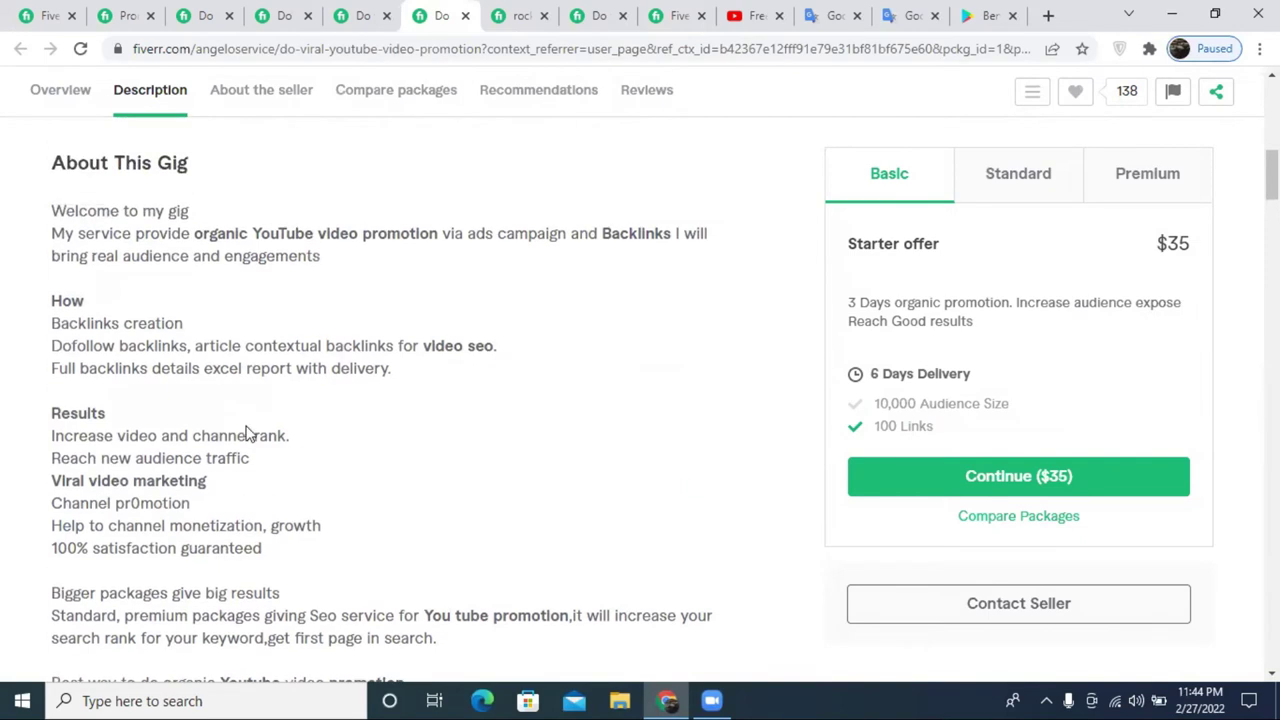
{"action": "double_click", "coordinate": [262, 257]}
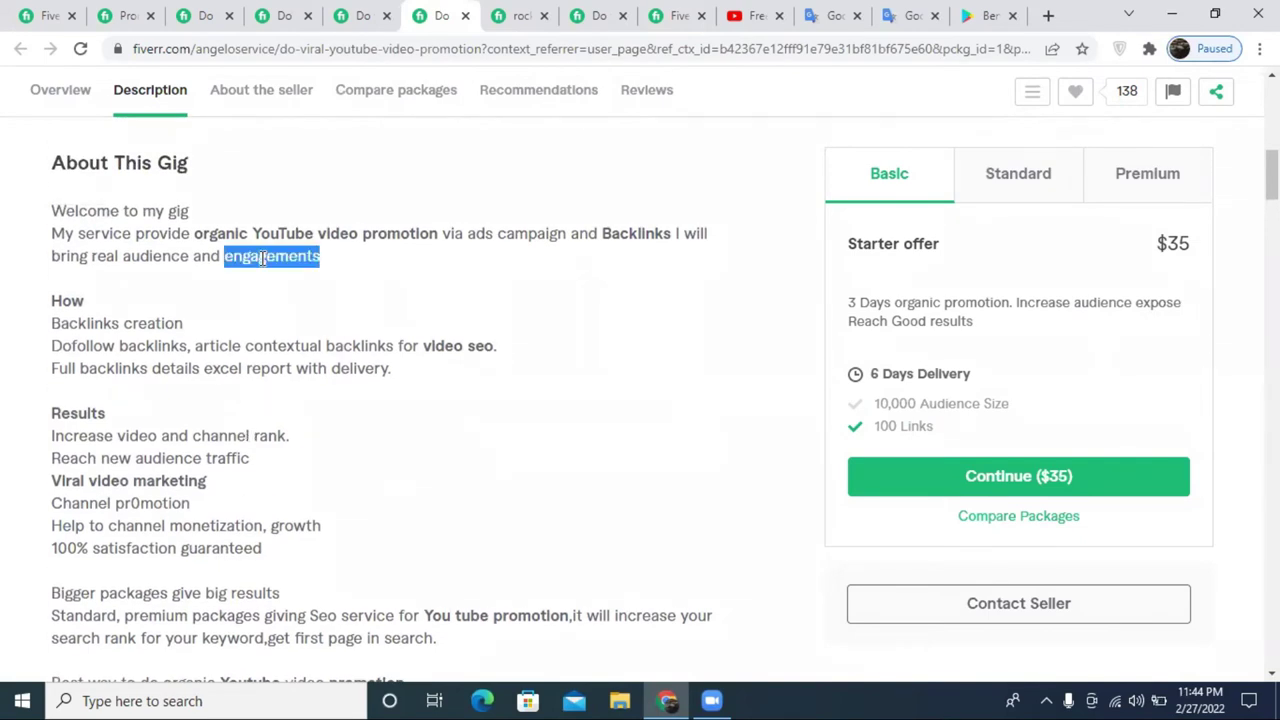
{"action": "right_click", "coordinate": [262, 257]}
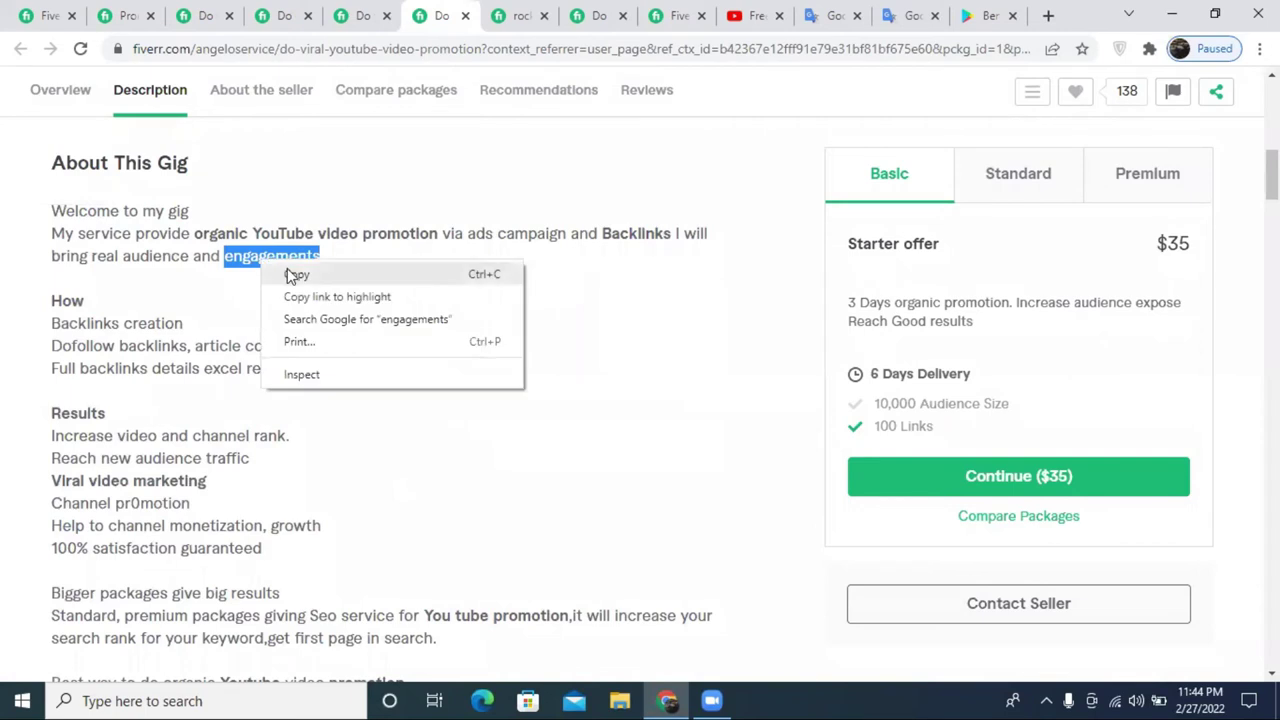
{"action": "left_click", "coordinate": [287, 268]}
{"action": "left_click", "coordinate": [125, 15]}
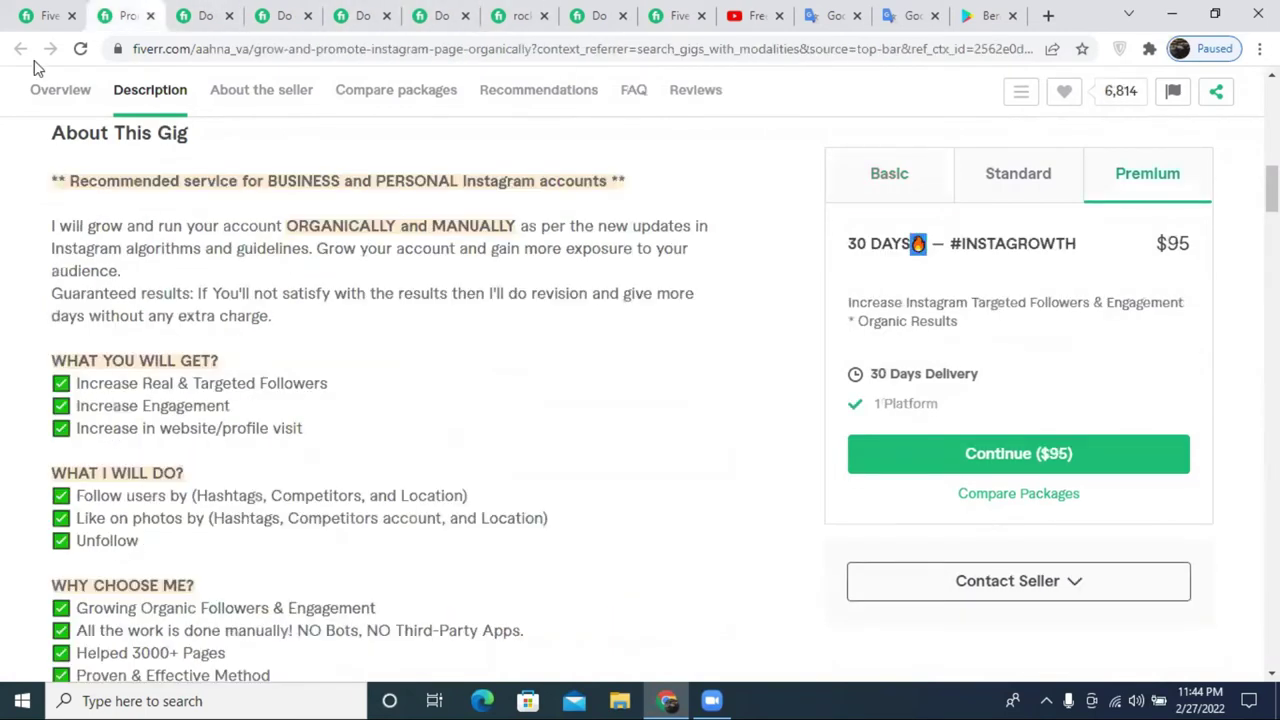
{"action": "left_click", "coordinate": [690, 12]}
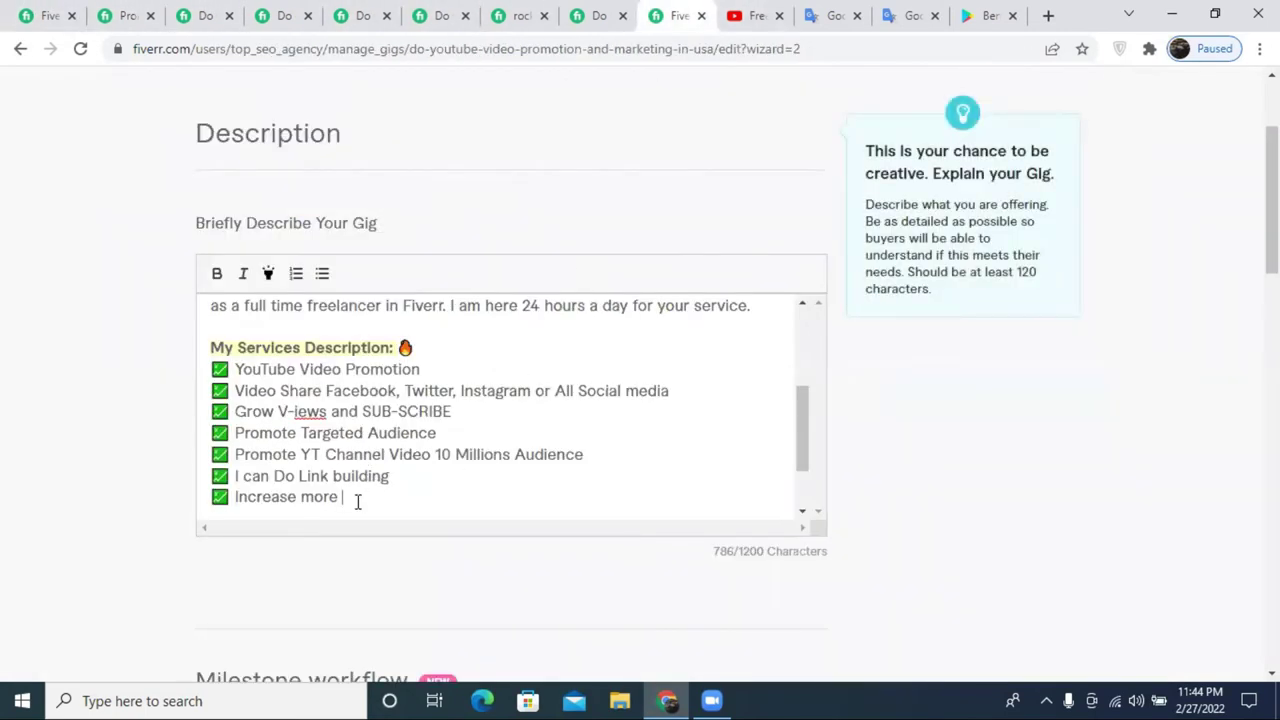
- Search the web for "online notepad" in a new browser tab and open the RapidTables notepad
{"action": "left_click", "coordinate": [1048, 15]}
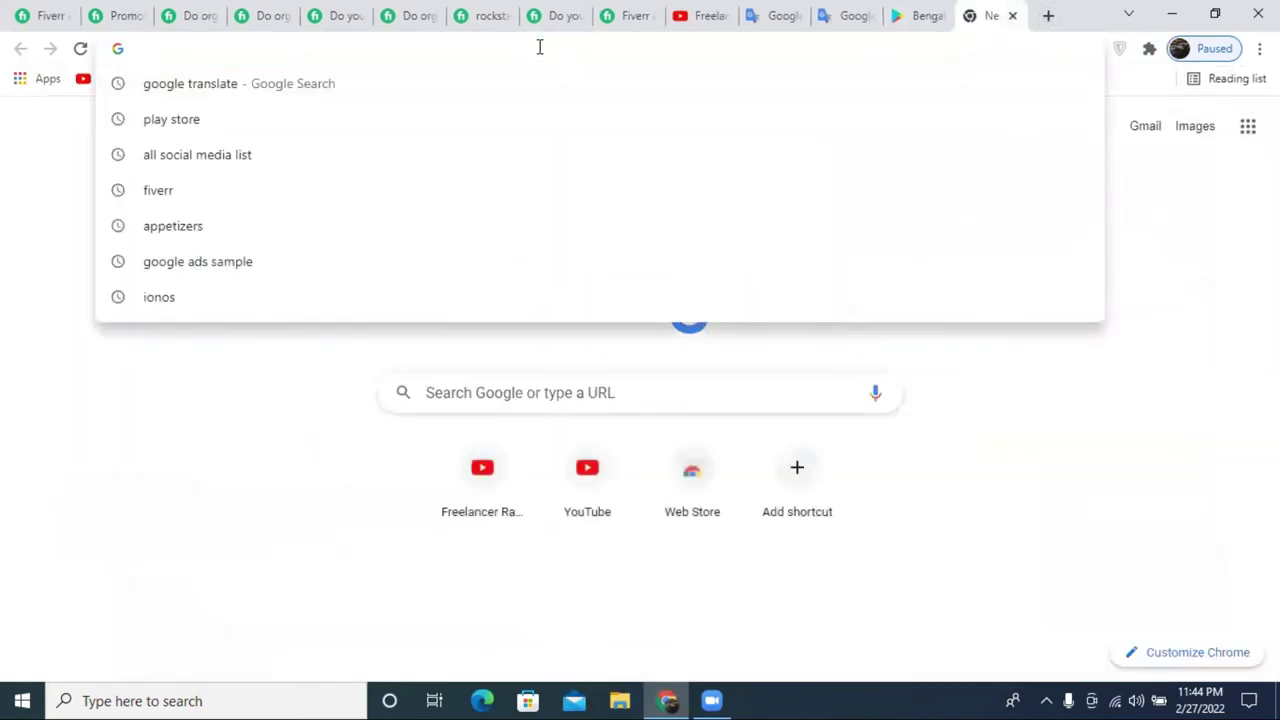
{"action": "type", "text": "onlin"}
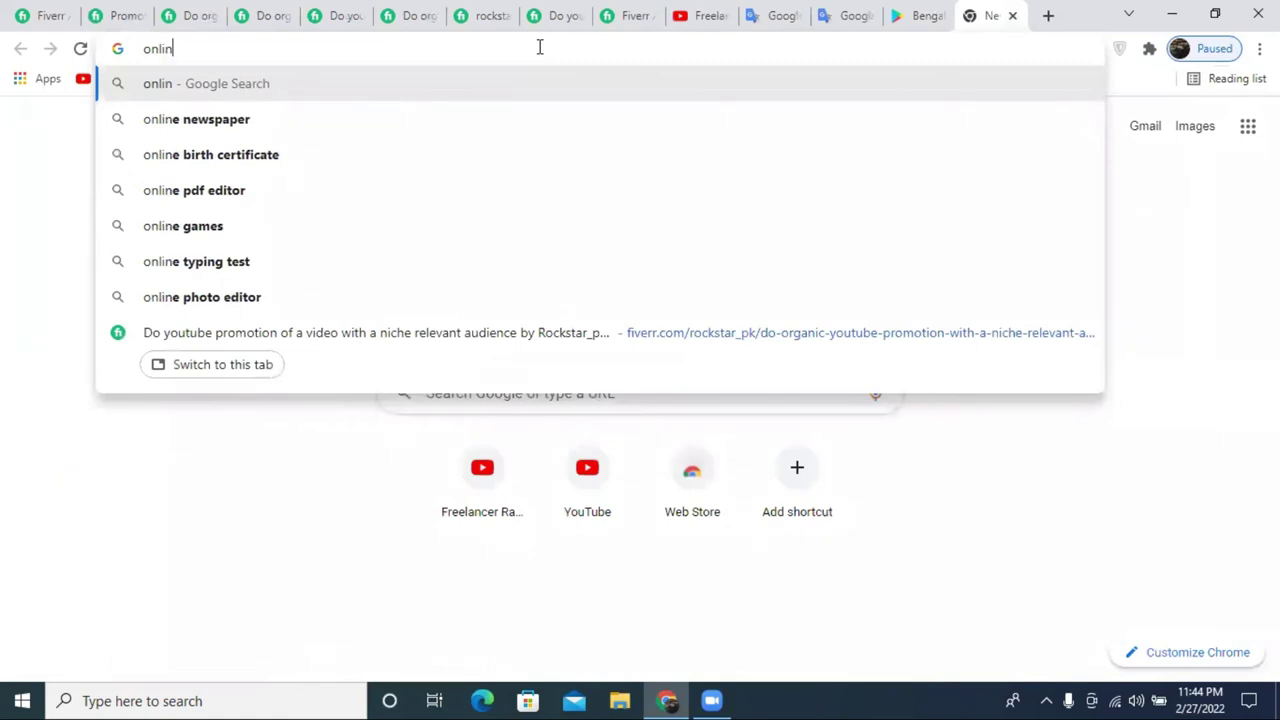
{"action": "type", "text": "e ne"}
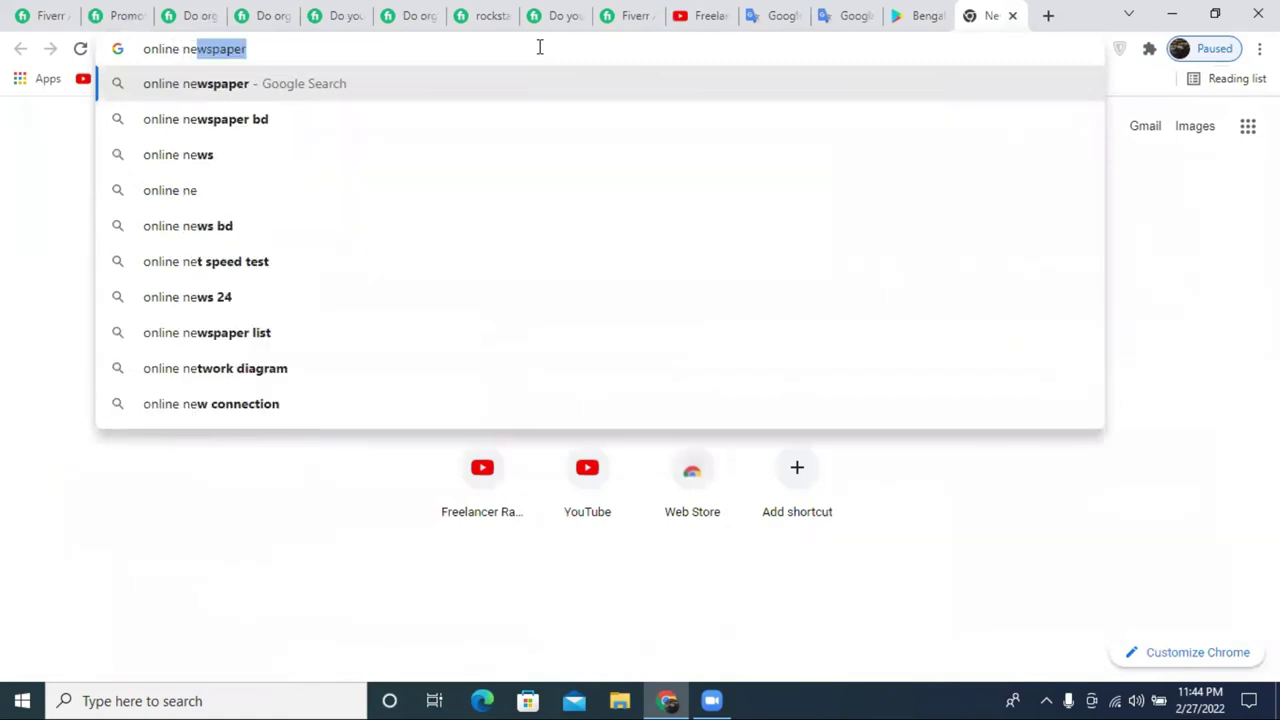
{"action": "type", "text": "tp"}
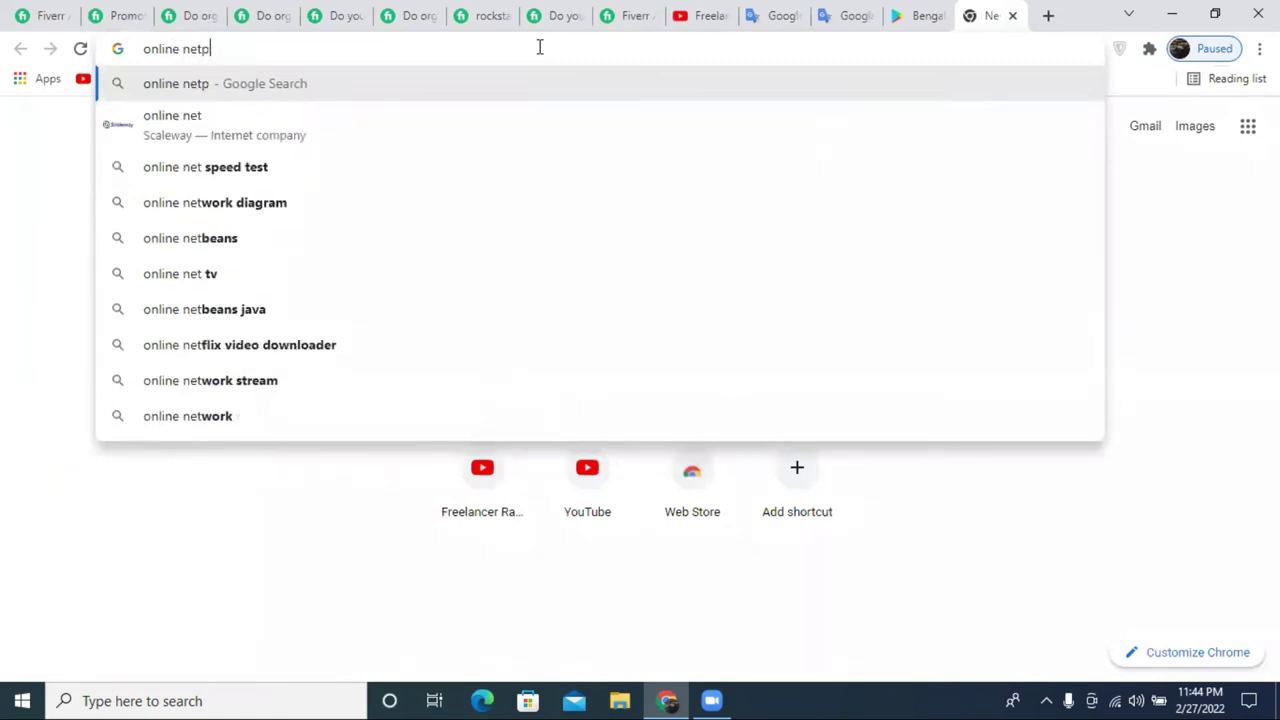
{"action": "left_click", "coordinate": [396, 155]}
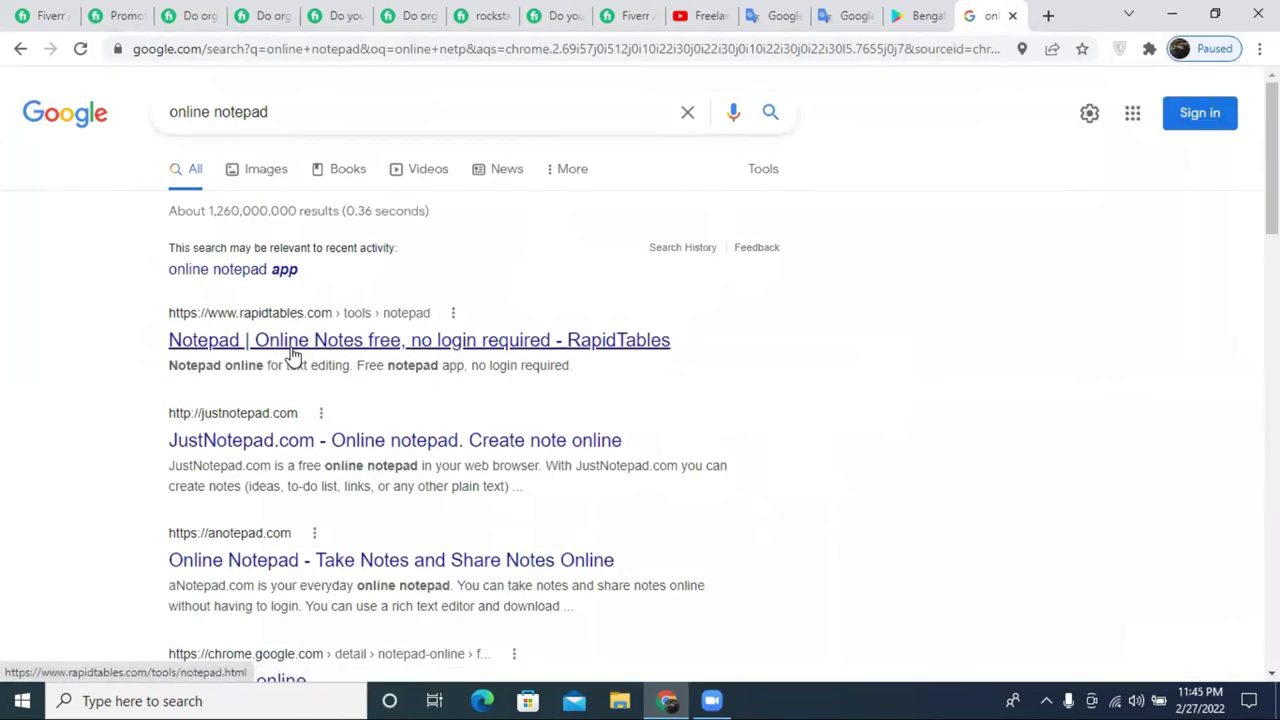
{"action": "left_click", "coordinate": [293, 355]}
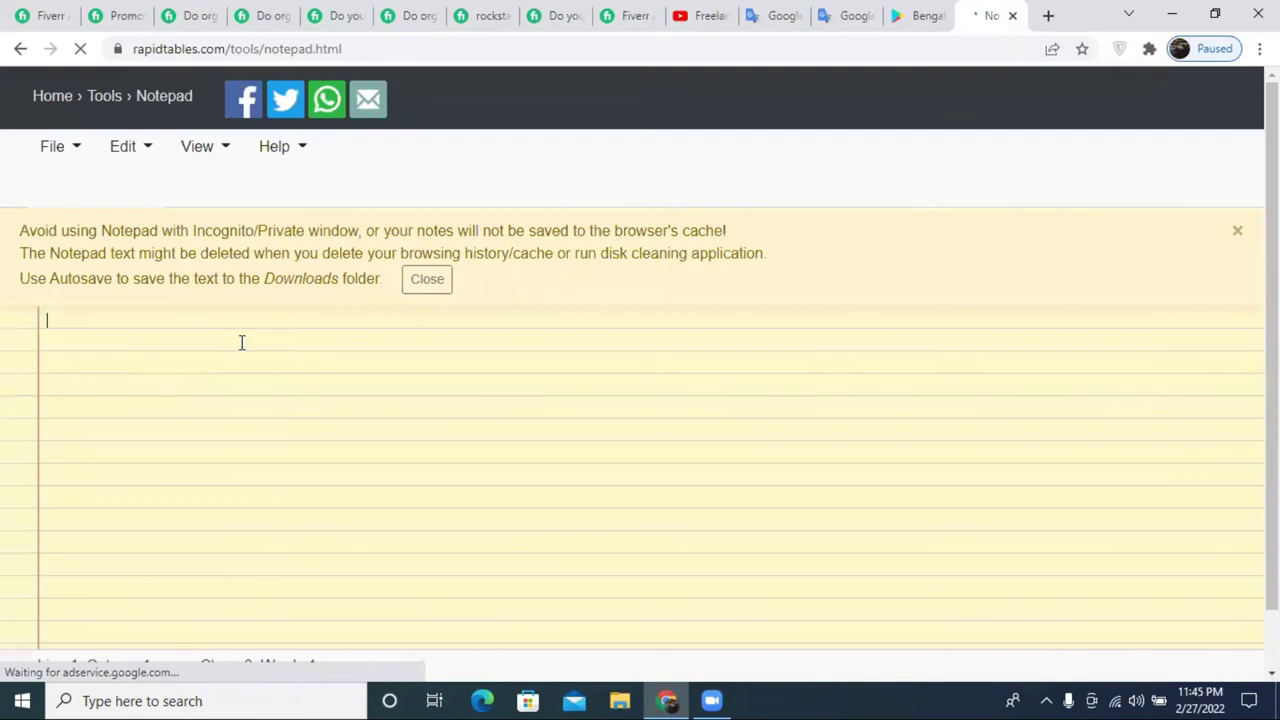
- Pass the copied word "engagements" through the online notepad, then paste it to complete the "Increase more" line in the gig description
{"action": "key", "text": "ctrl+v"}
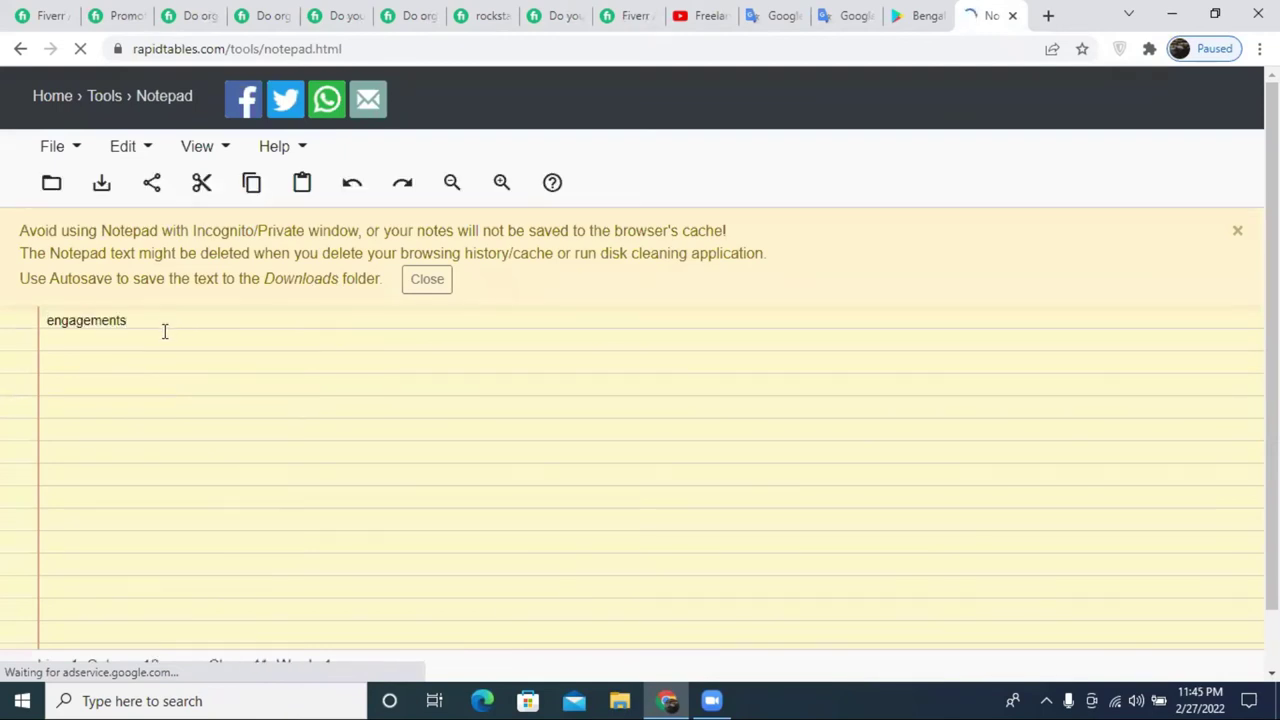
{"action": "double_click", "coordinate": [146, 321]}
{"action": "right_click", "coordinate": [146, 321]}
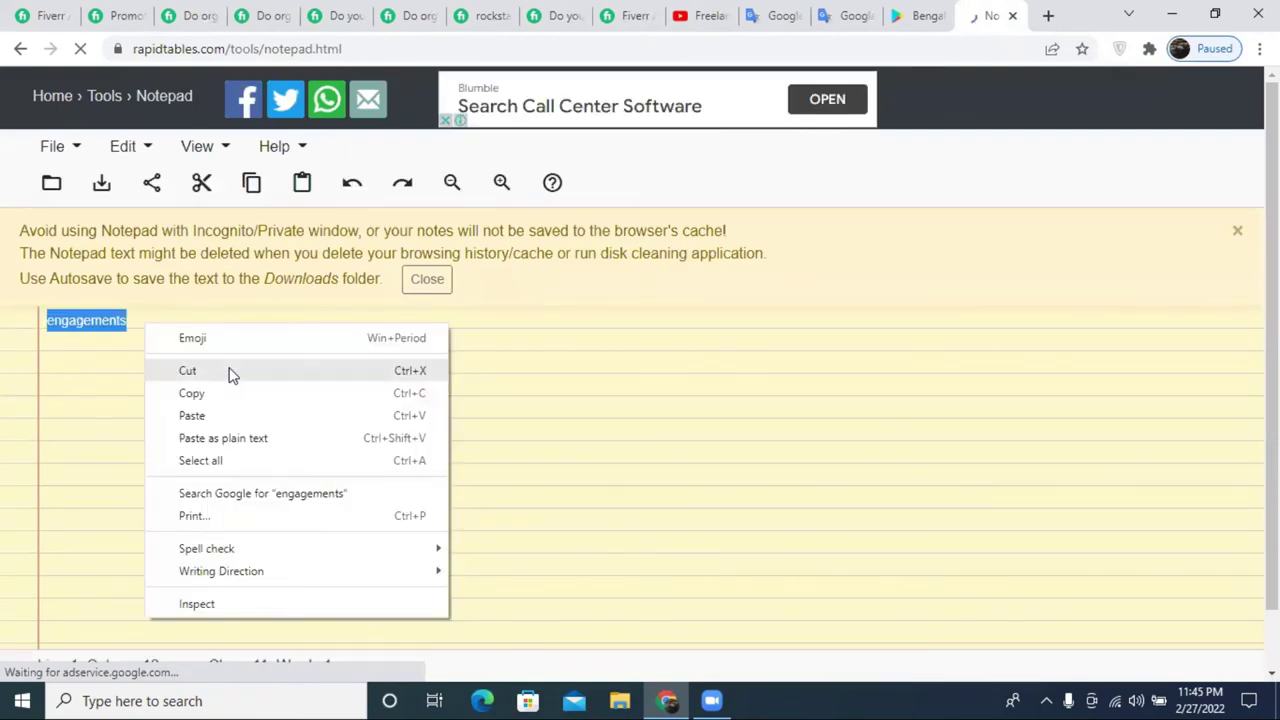
{"action": "left_click", "coordinate": [229, 372]}
{"action": "left_click", "coordinate": [624, 15]}
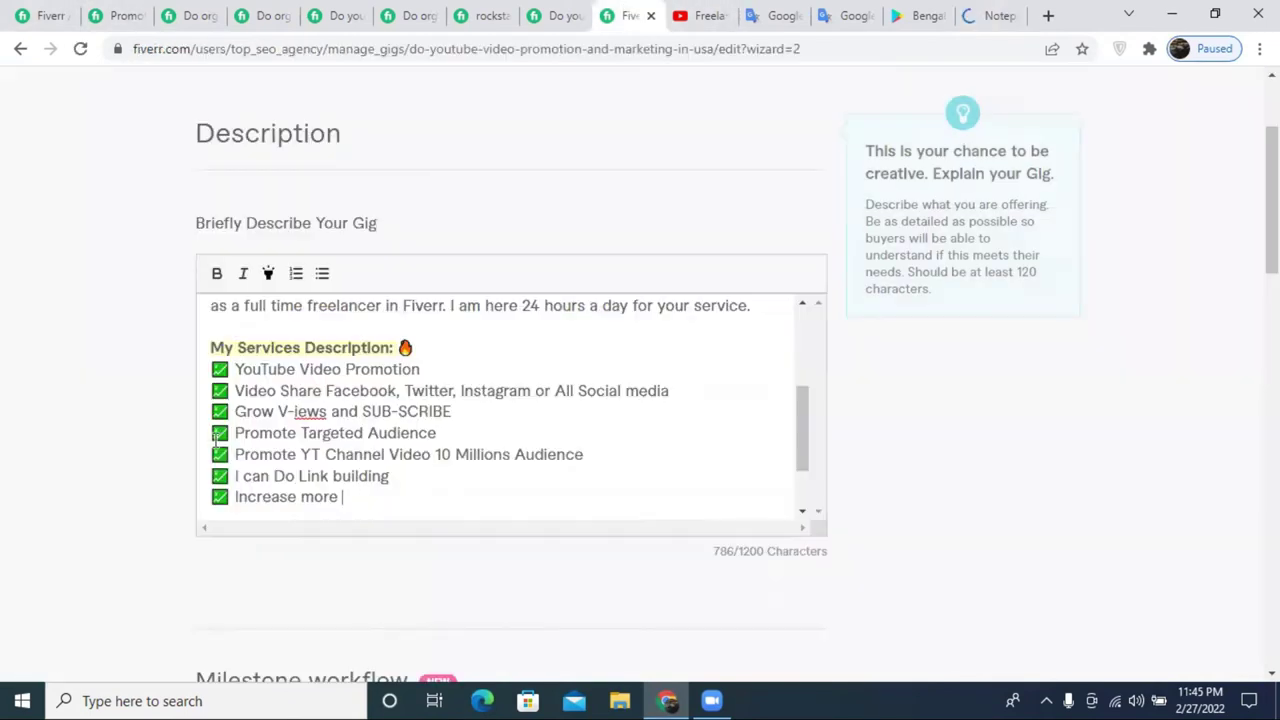
{"action": "key", "text": "ctrl+v"}
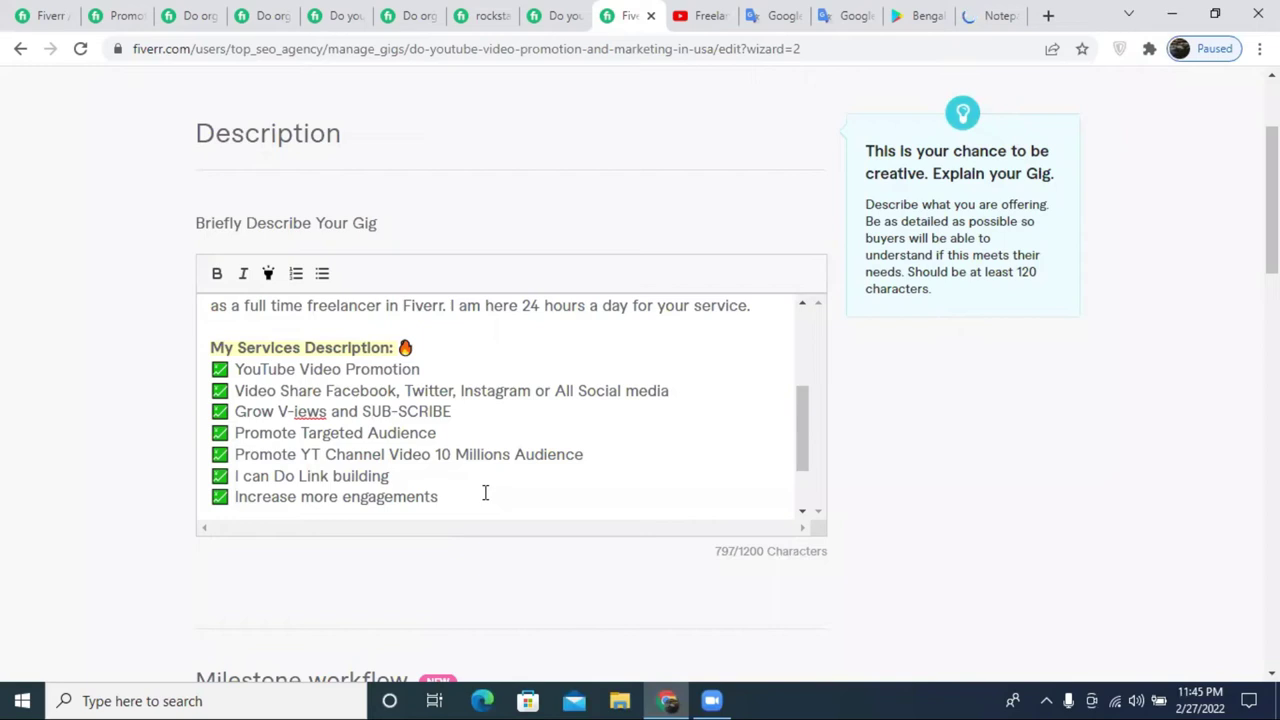
- Remove the trailing space after "Increase more engagements" and start a new line below it
{"action": "scroll", "coordinate": [486, 491], "scroll_direction": "up", "scroll_amount": 3}
{"action": "scroll", "coordinate": [600, 350], "scroll_direction": "down", "scroll_amount": 1}
{"action": "scroll", "coordinate": [520, 465], "scroll_direction": "down", "scroll_amount": 3}
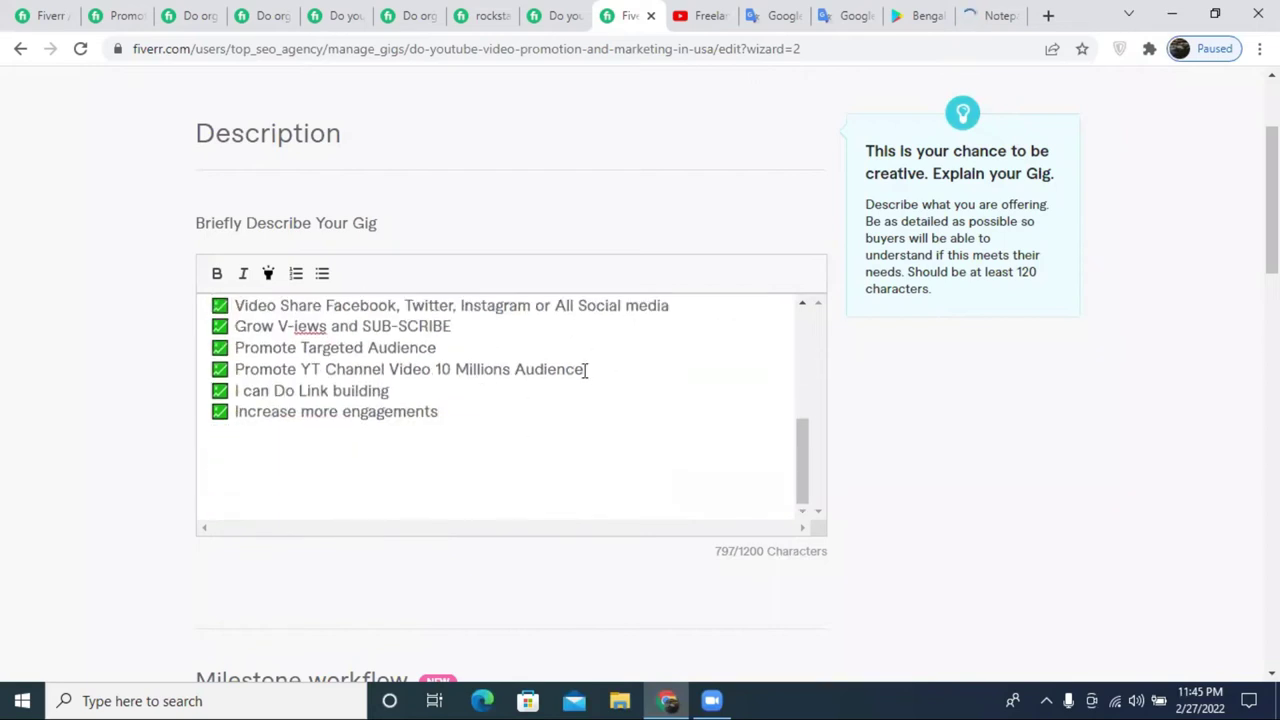
{"action": "left_click", "coordinate": [447, 413]}
{"action": "key", "text": "BackSpace"}
{"action": "key", "text": "Return"}
{"action": "left_click", "coordinate": [233, 411]}
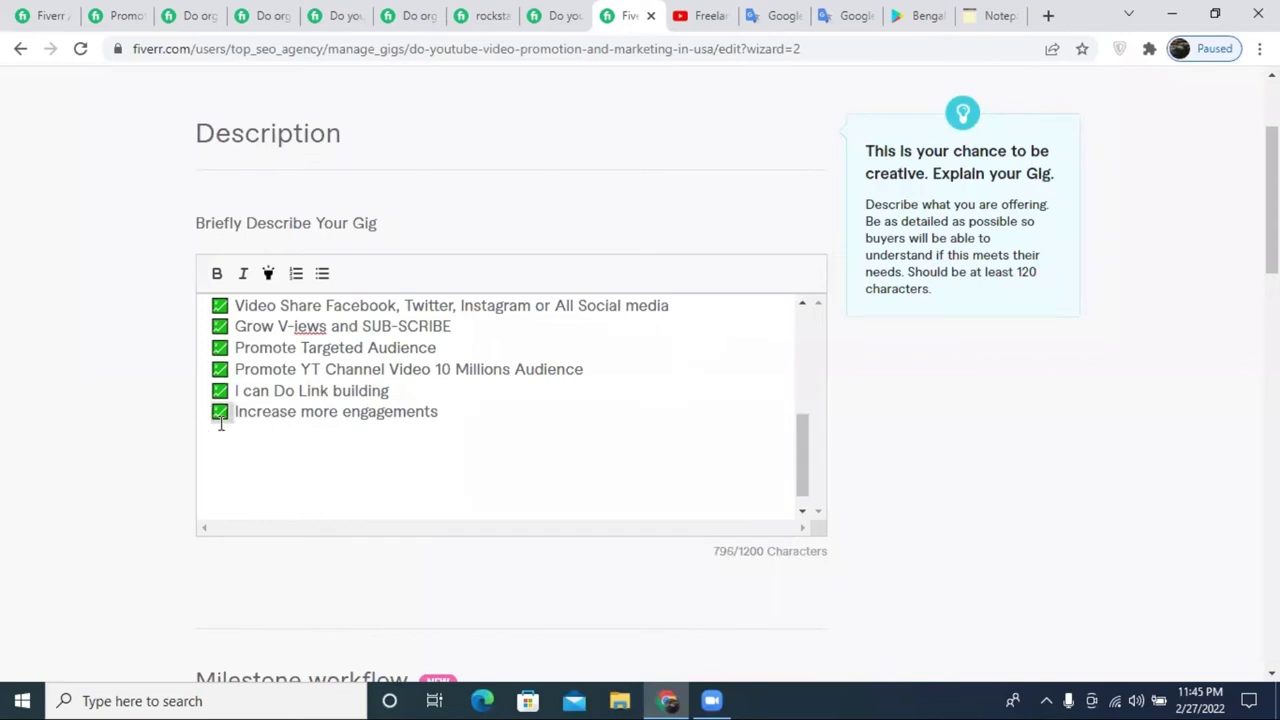
{"action": "left_click", "coordinate": [236, 428]}
{"action": "key", "text": "ctrl+v"}
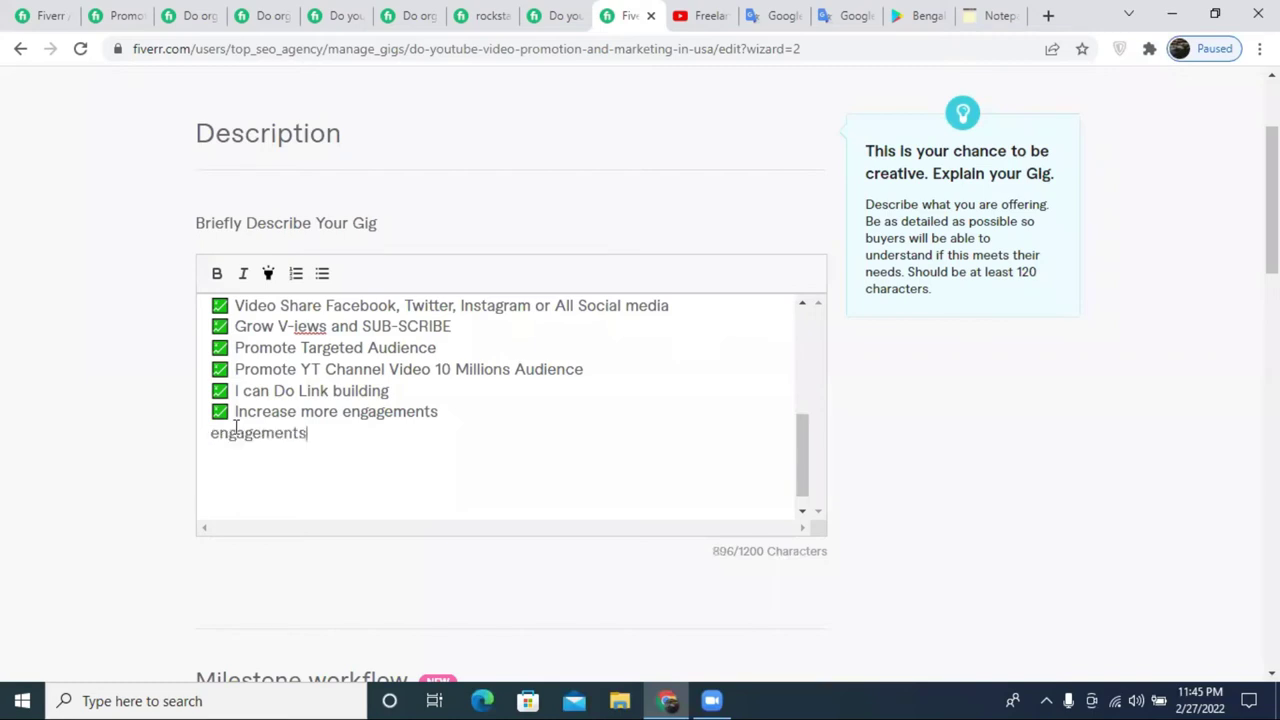
{"action": "double_click", "coordinate": [258, 436]}
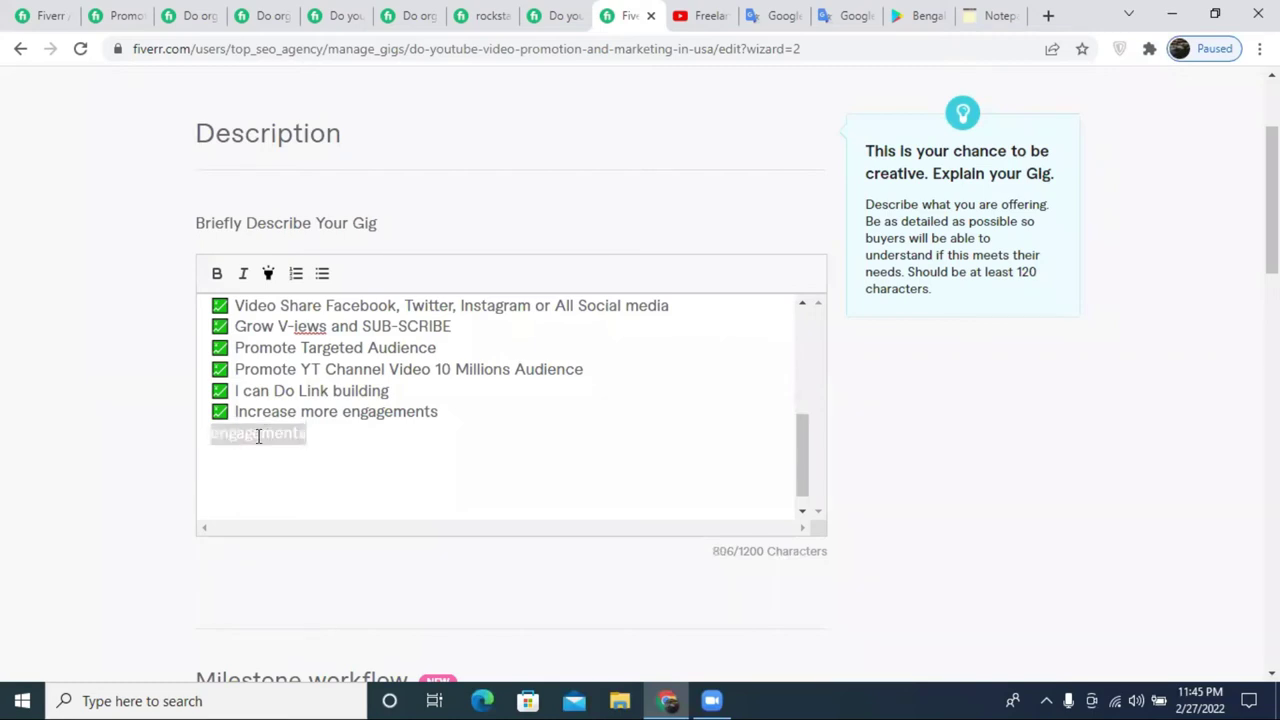
{"action": "key", "text": "BackSpace"}
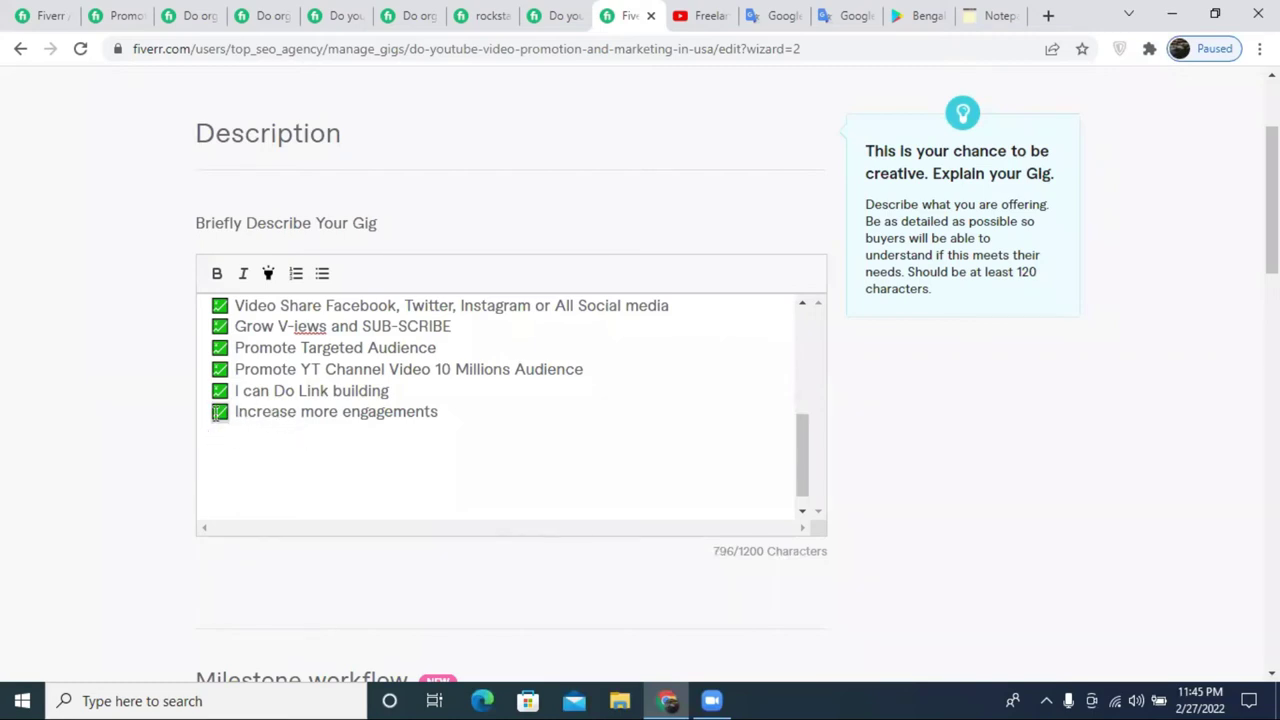
- Add an eighth check-marked service reading "Growing Video SEO & Ranking" to the services list
{"action": "key", "text": "ctrl+v"}
{"action": "type", "text": "Video"}
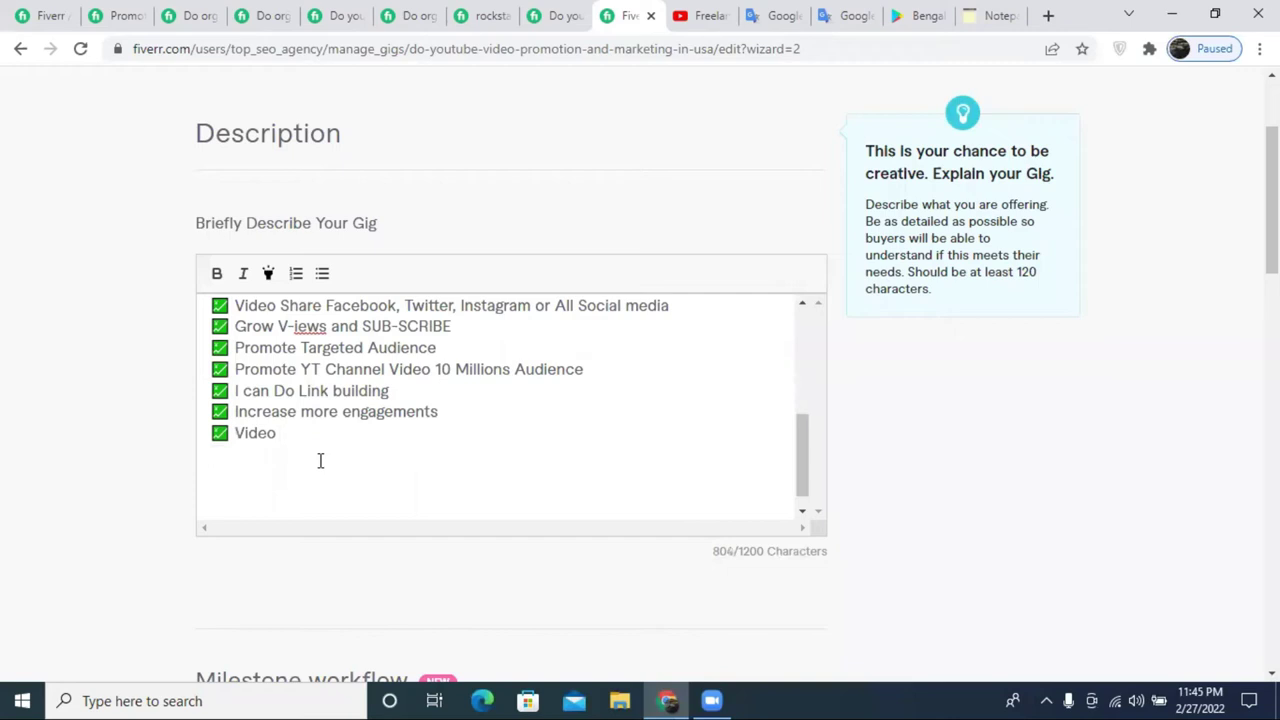
{"action": "type", "text": "SEO Grow "}
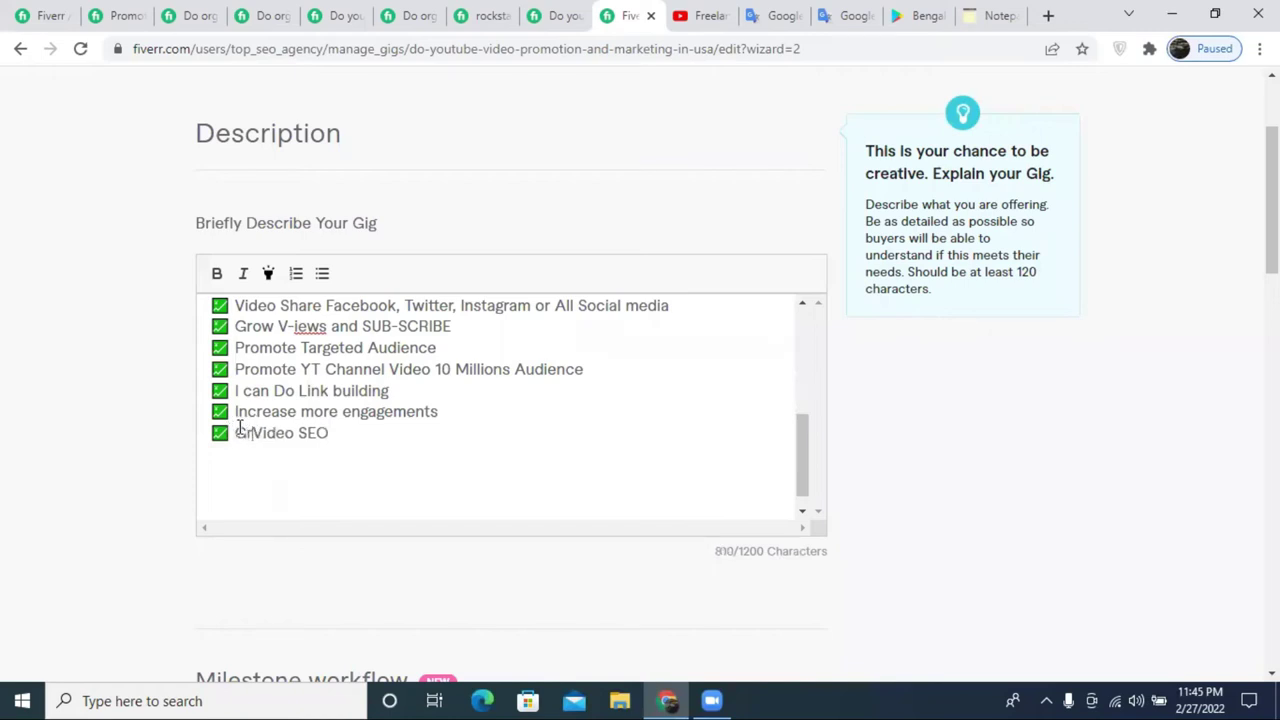
{"action": "type", "text": "ng"}
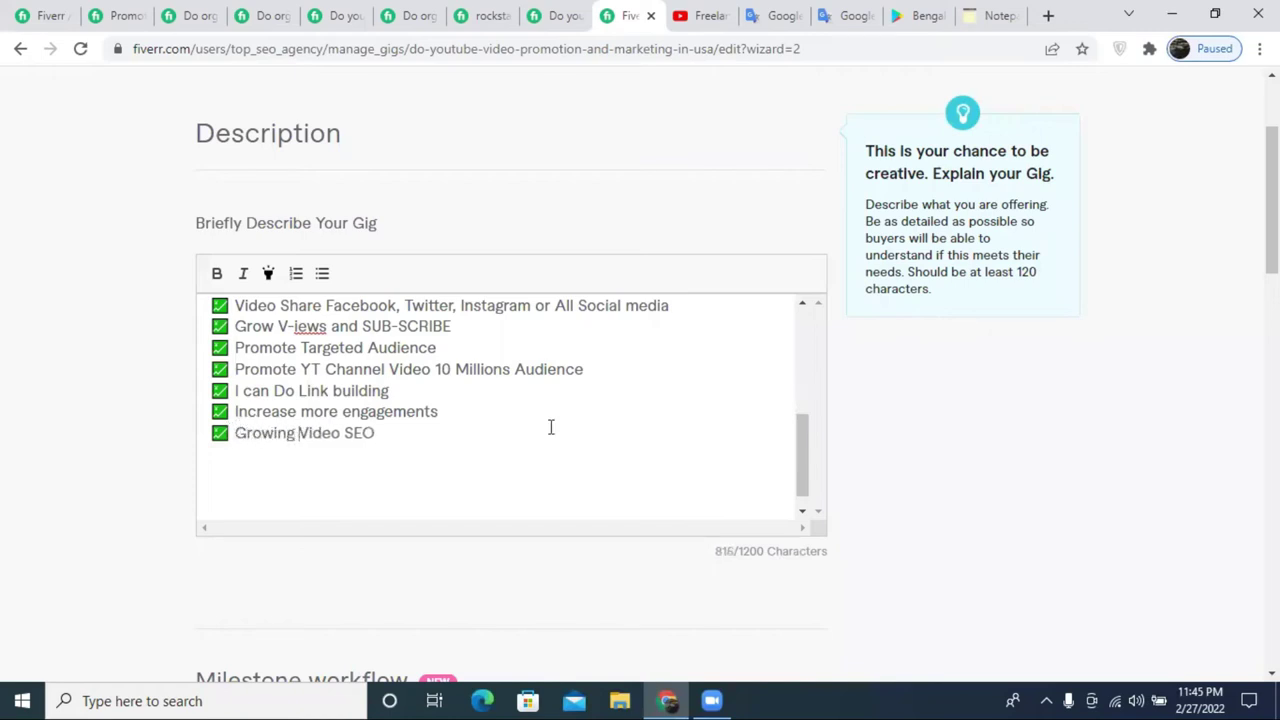
{"action": "left_click", "coordinate": [423, 437]}
{"action": "type", "text": "& Ranking"}
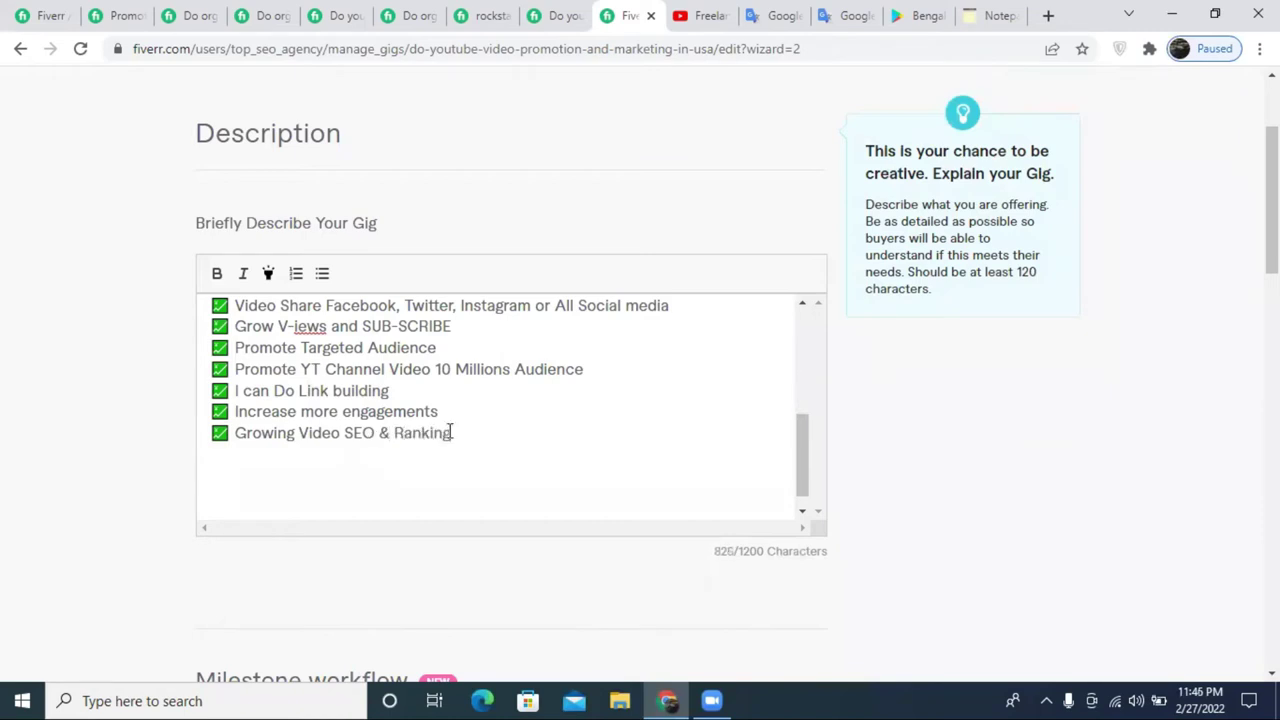
- Add a ninth check-marked service reading "Improve YT Channel" on a new line
{"action": "key", "text": "Return"}
{"action": "key", "text": "ctrl+v"}
{"action": "type", "text": "I"}
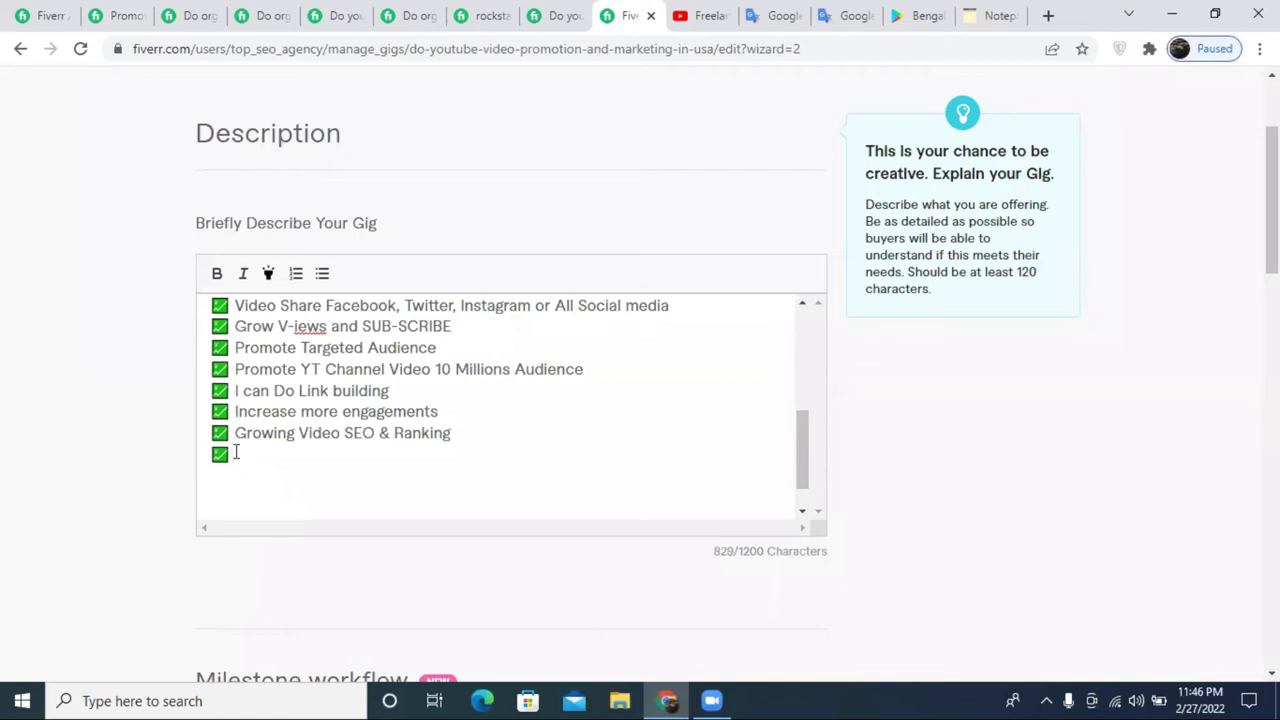
{"action": "type", "text": "Improve"}
{"action": "type", "text": "YT Channel"}
- Add a tenth check-marked service reading "Good retention and watch- time", with a hyphen after "watch"
{"action": "key", "text": "Return"}
{"action": "key", "text": "ctrl+v"}
{"action": "scroll", "coordinate": [413, 420], "scroll_direction": "up", "scroll_amount": 1}
{"action": "scroll", "coordinate": [395, 440], "scroll_direction": "down", "scroll_amount": 1}
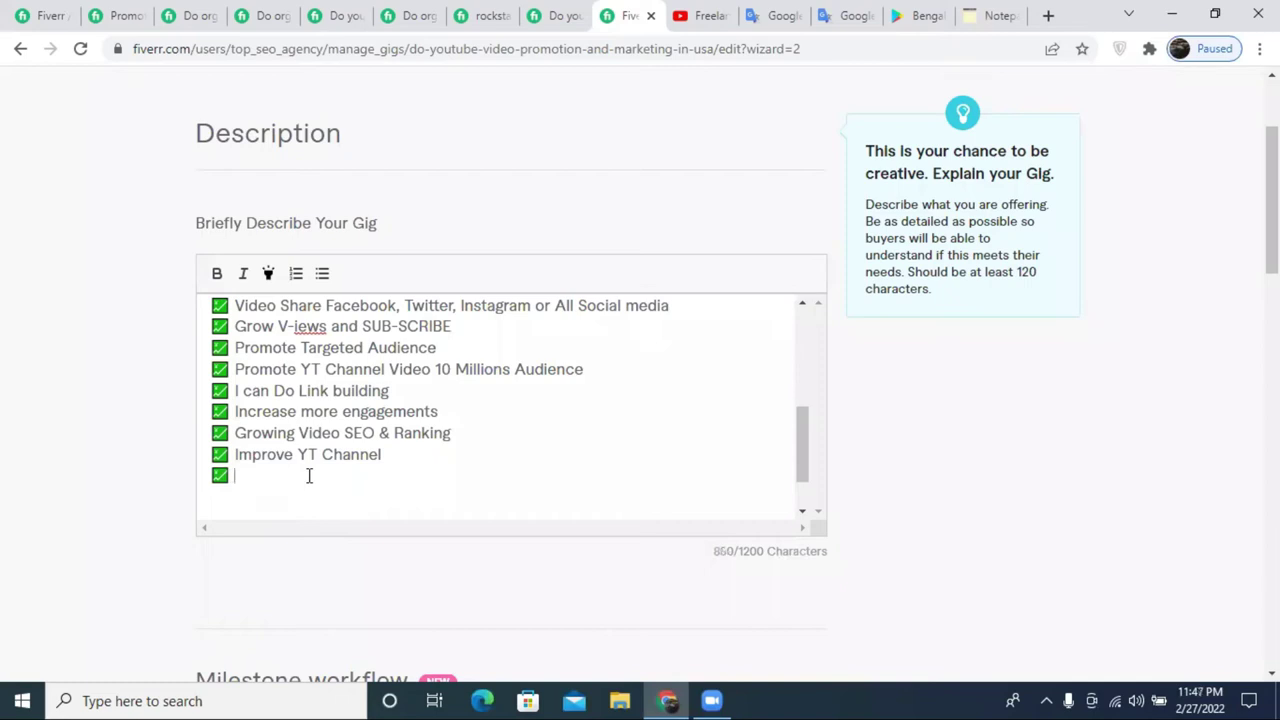
{"action": "type", "text": "Good retention "}
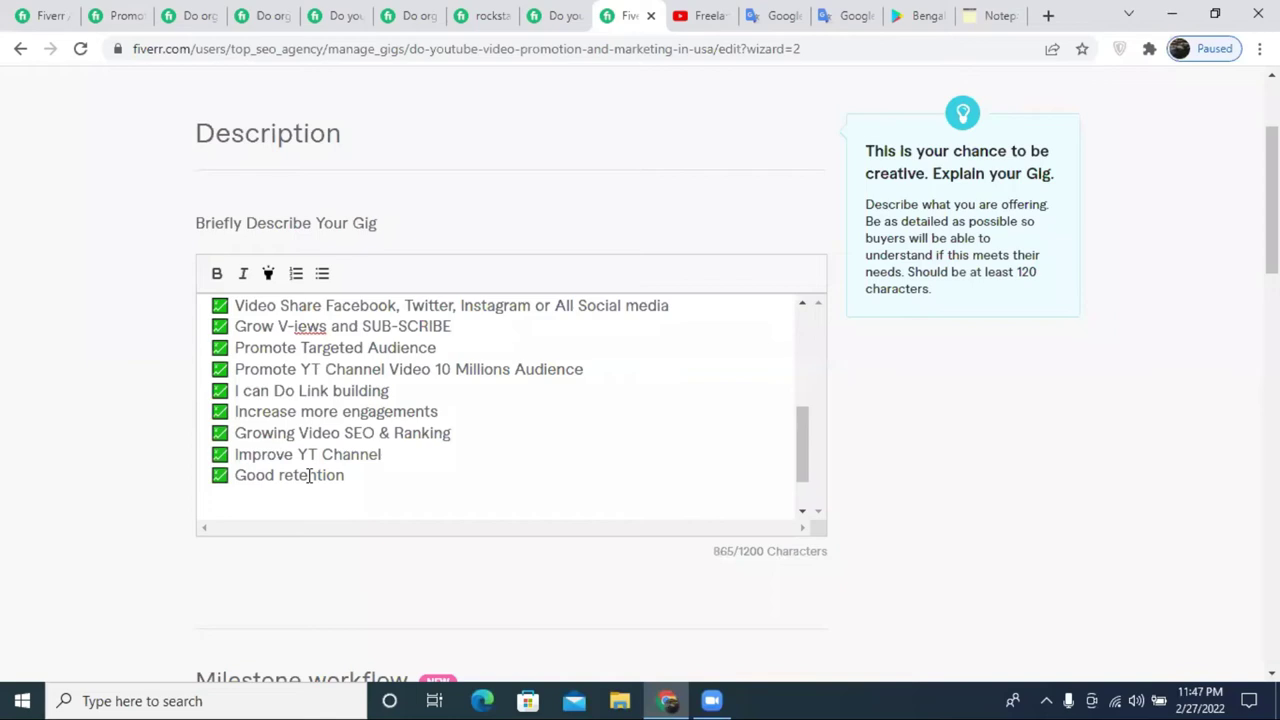
{"action": "type", "text": "and watch time"}
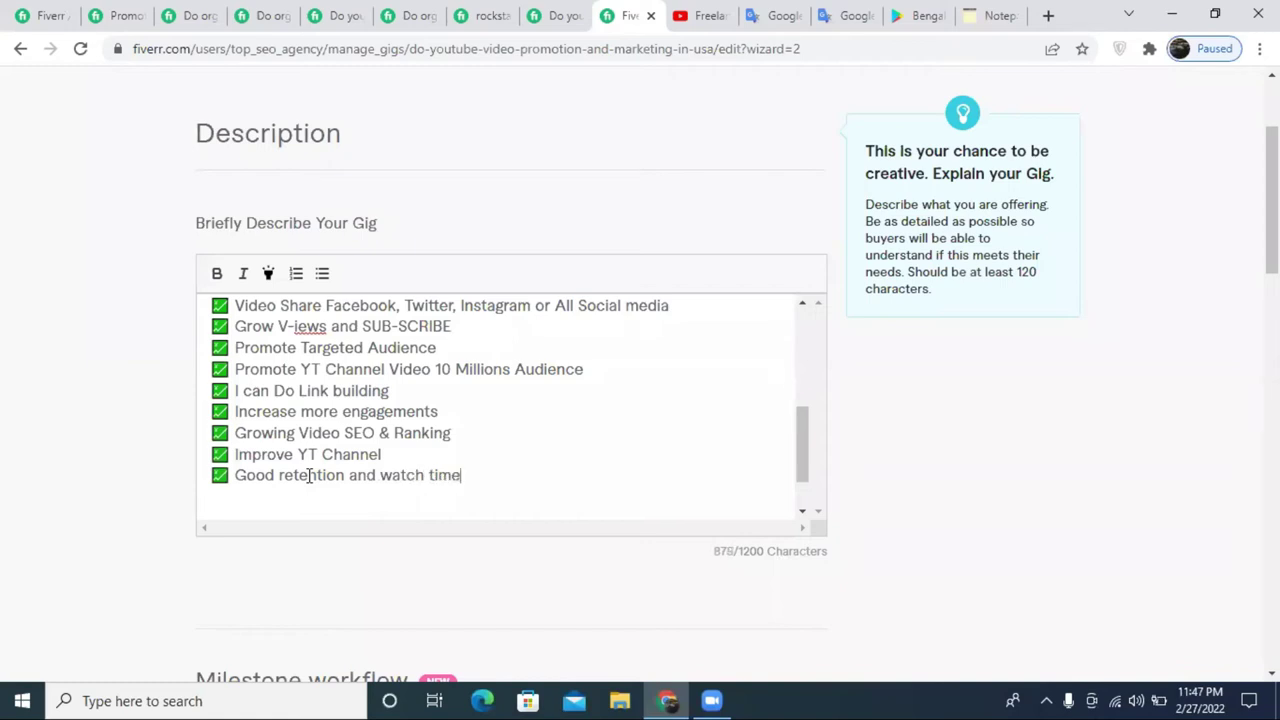
{"action": "left_click", "coordinate": [429, 474]}
{"action": "type", "text": "-"}
{"action": "double_click", "coordinate": [335, 475]}
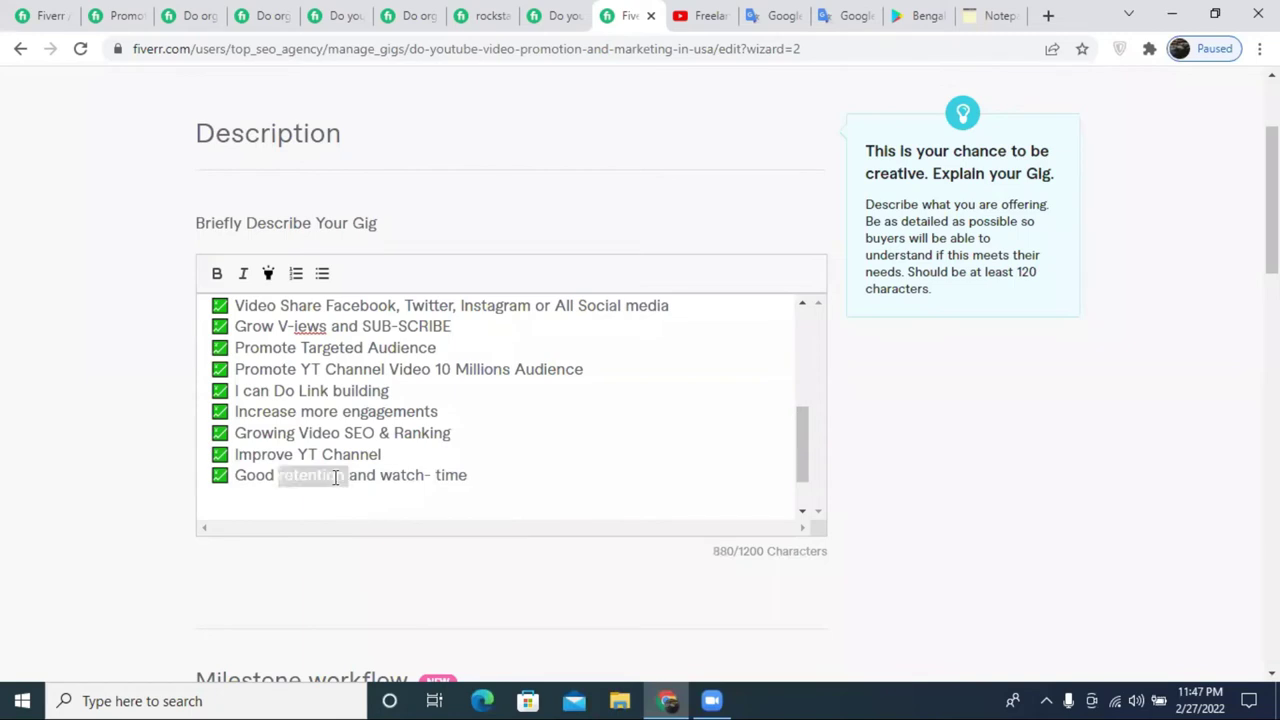
{"action": "double_click", "coordinate": [256, 475]}
{"action": "left_click", "coordinate": [506, 476]}
{"action": "triple_click", "coordinate": [471, 474]}
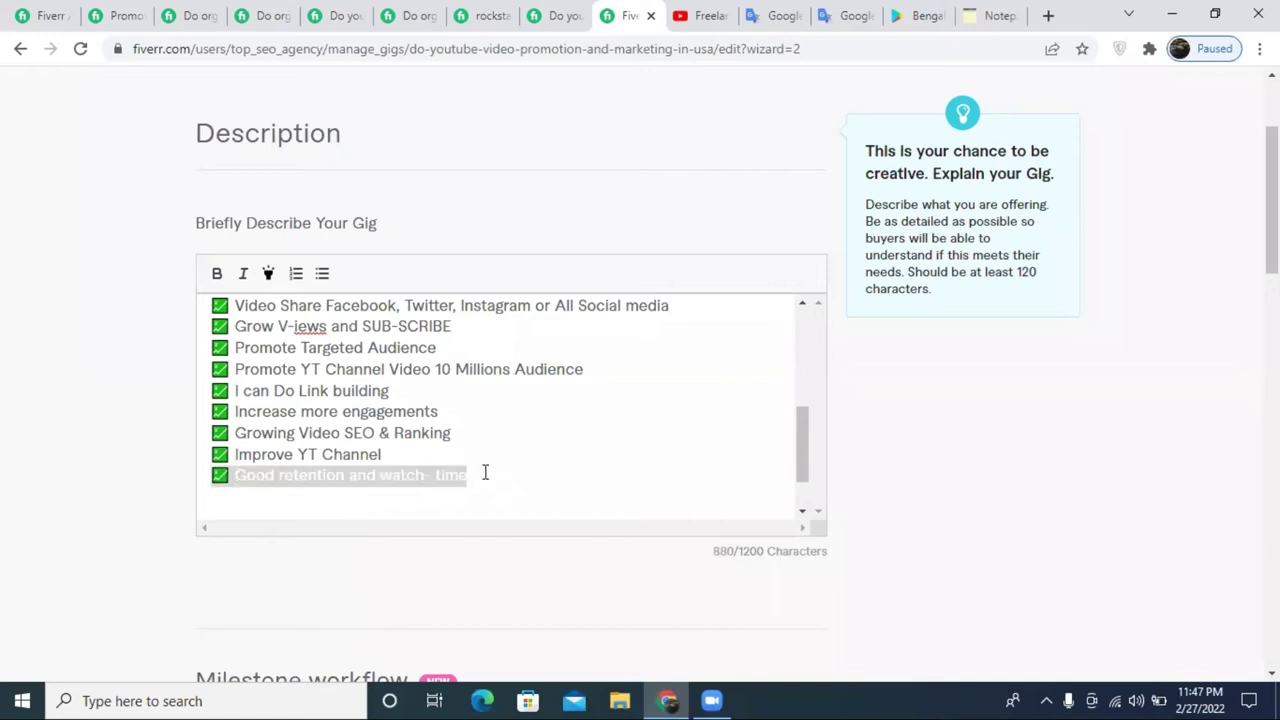
{"action": "left_click", "coordinate": [485, 473]}
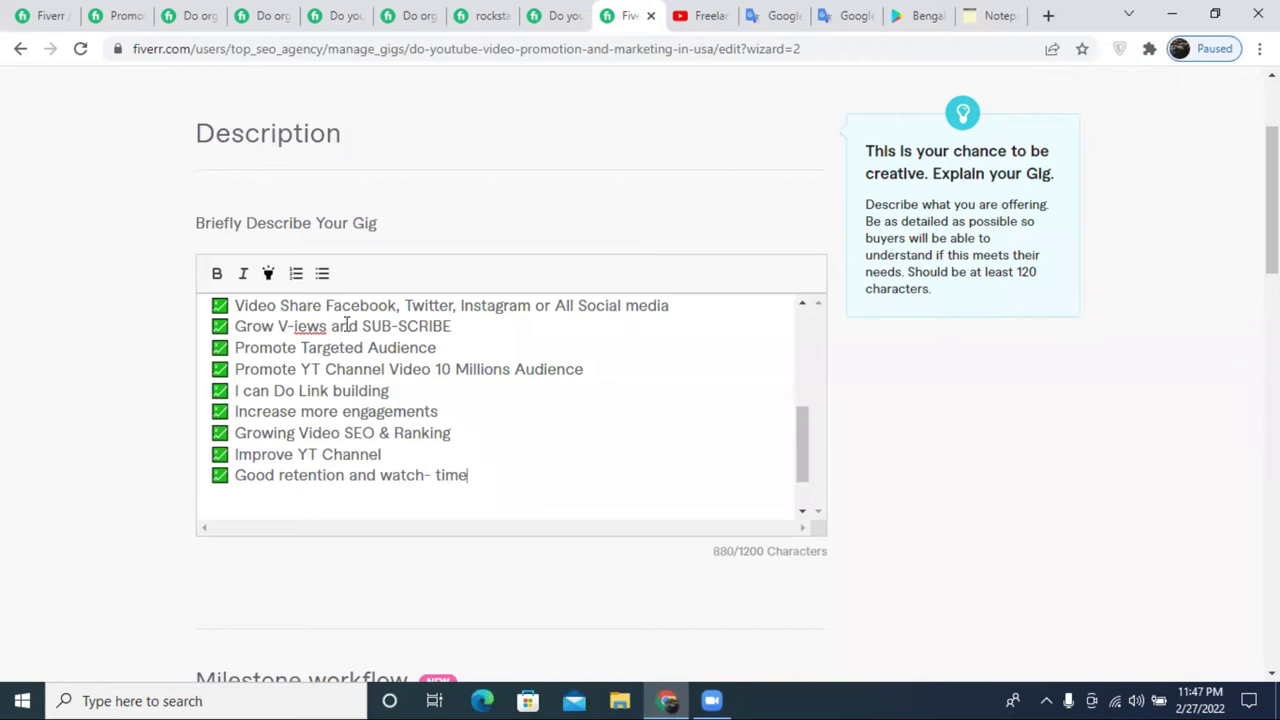
{"action": "scroll", "coordinate": [340, 325], "scroll_direction": "up", "scroll_amount": 1}
{"action": "scroll", "coordinate": [470, 482], "scroll_direction": "down", "scroll_amount": 1}
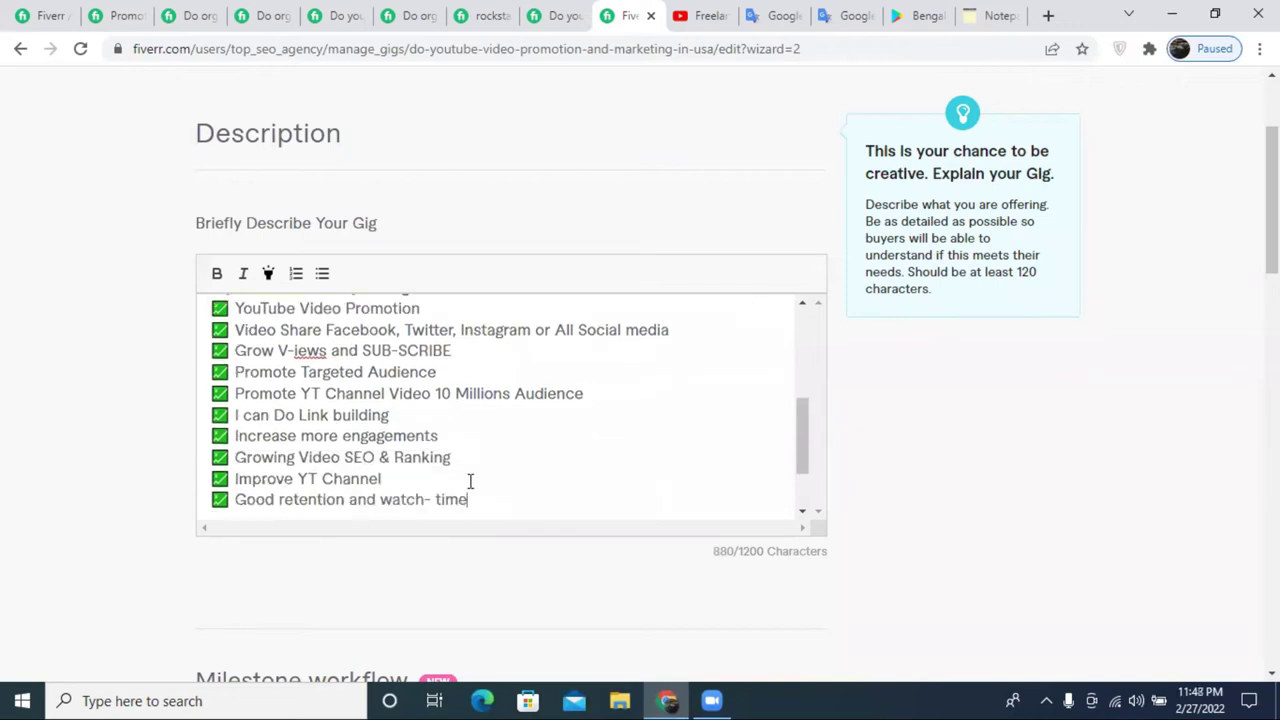
{"action": "scroll", "coordinate": [470, 482], "scroll_direction": "down", "scroll_amount": 2}
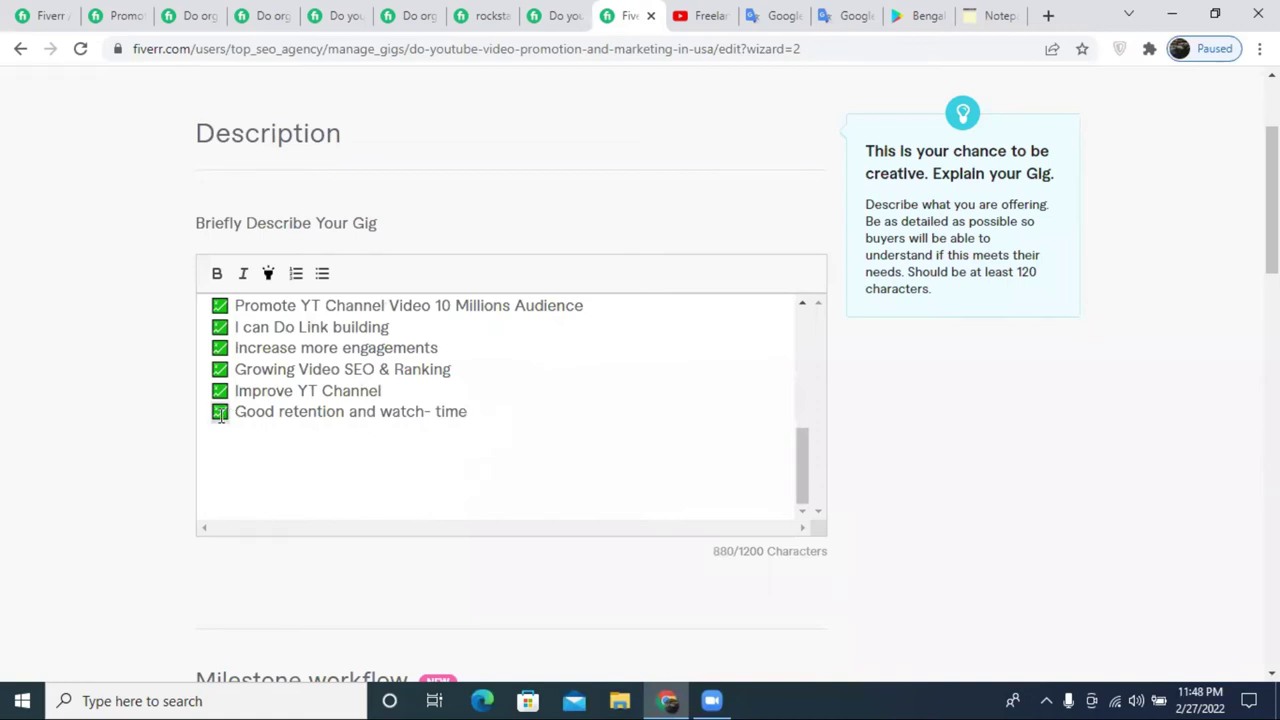
{"action": "left_click", "coordinate": [262, 428]}
{"action": "type", "text": "✅"}
{"action": "scroll", "coordinate": [288, 447], "scroll_direction": "down", "scroll_amount": 1}
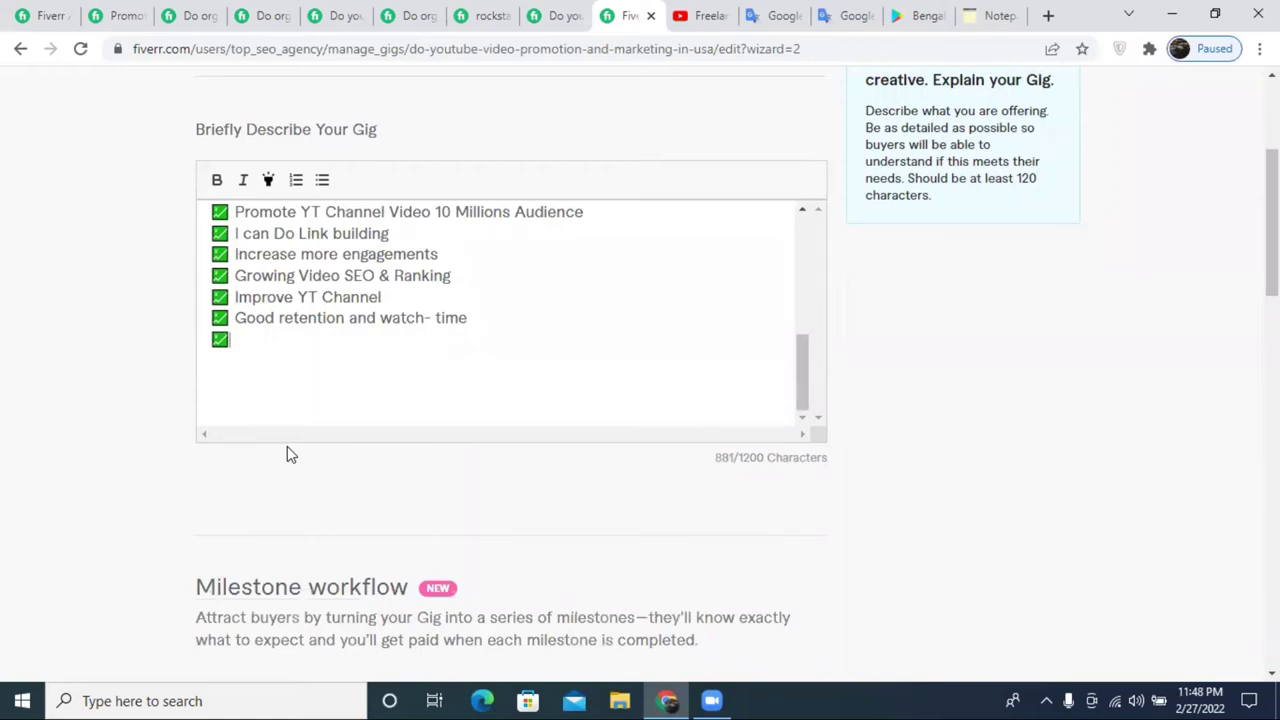
{"action": "left_click_drag", "start_coordinate": [251, 342], "coordinate": [219, 342]}
{"action": "key", "text": "BackSpace"}
- Write the section heading "Why You Choose Me:" beneath the services list, leaving a blank line between them
{"action": "scroll", "coordinate": [417, 294], "scroll_direction": "up", "scroll_amount": 4}
{"action": "scroll", "coordinate": [413, 284], "scroll_direction": "down", "scroll_amount": 3}
{"action": "scroll", "coordinate": [413, 284], "scroll_direction": "down", "scroll_amount": 2}
{"action": "scroll", "coordinate": [414, 288], "scroll_direction": "up", "scroll_amount": 4}
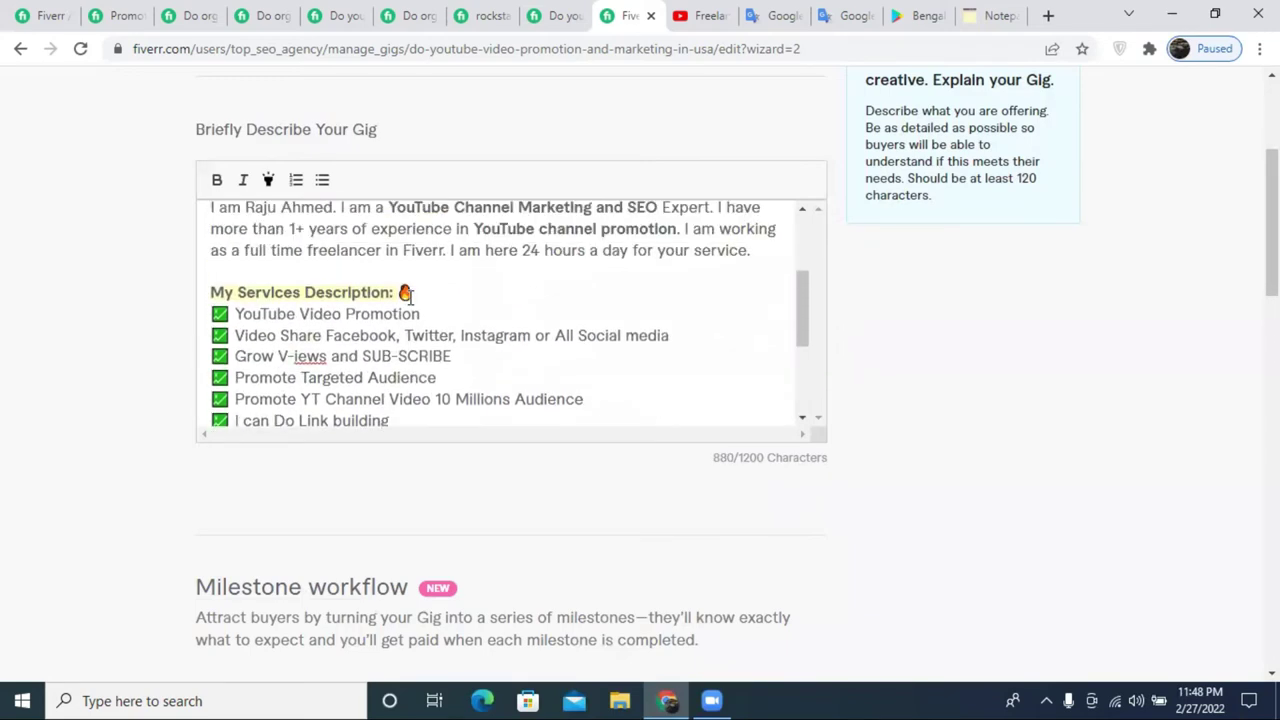
{"action": "triple_click", "coordinate": [398, 290]}
{"action": "left_click", "coordinate": [337, 514]}
{"action": "scroll", "coordinate": [307, 407], "scroll_direction": "down", "scroll_amount": 1}
{"action": "scroll", "coordinate": [307, 407], "scroll_direction": "down", "scroll_amount": 2}
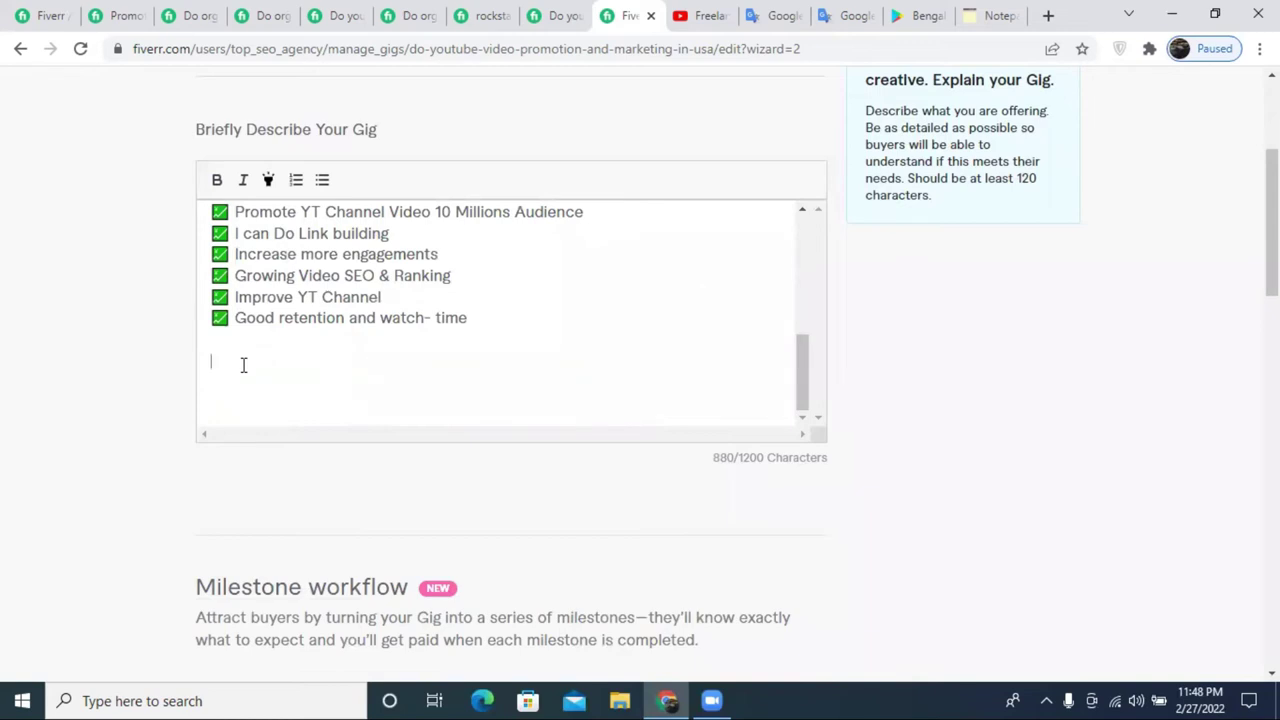
{"action": "type", "text": "Why You Ch"}
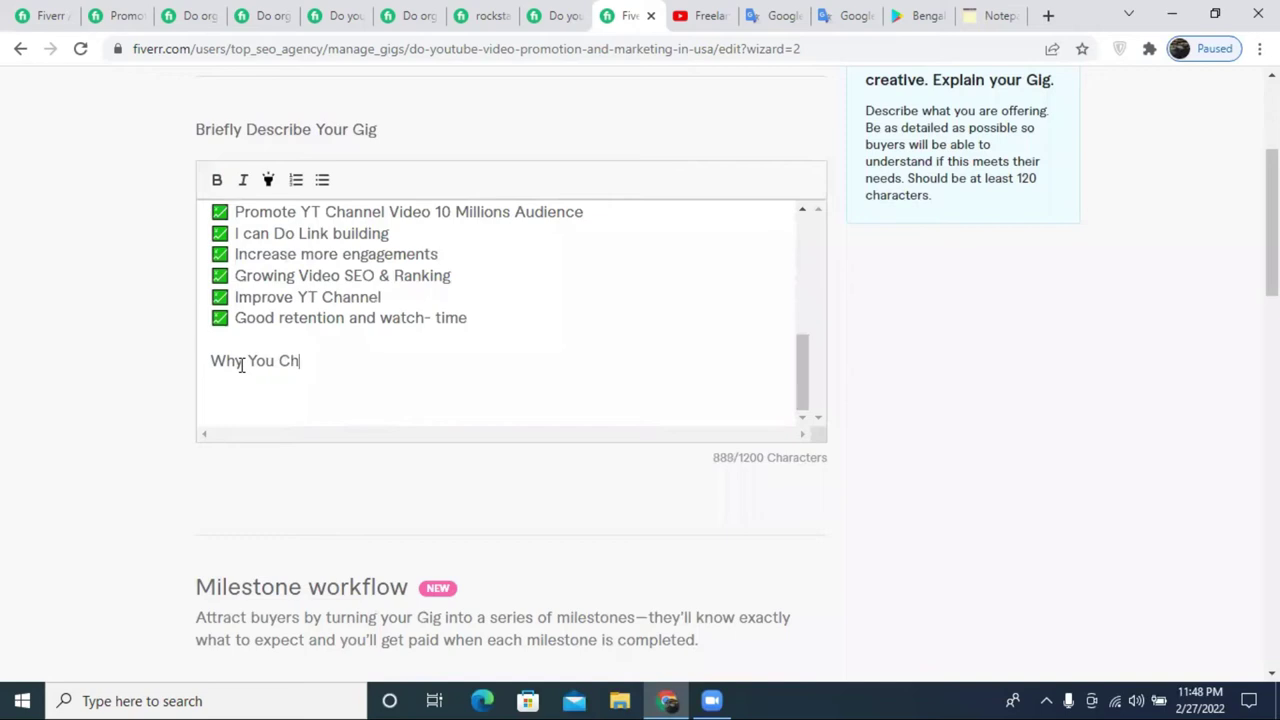
{"action": "type", "text": "oose Me:"}
- Format the "Why You Choose Me:" heading as bold, highlighted text like the services heading
{"action": "triple_click", "coordinate": [241, 365]}
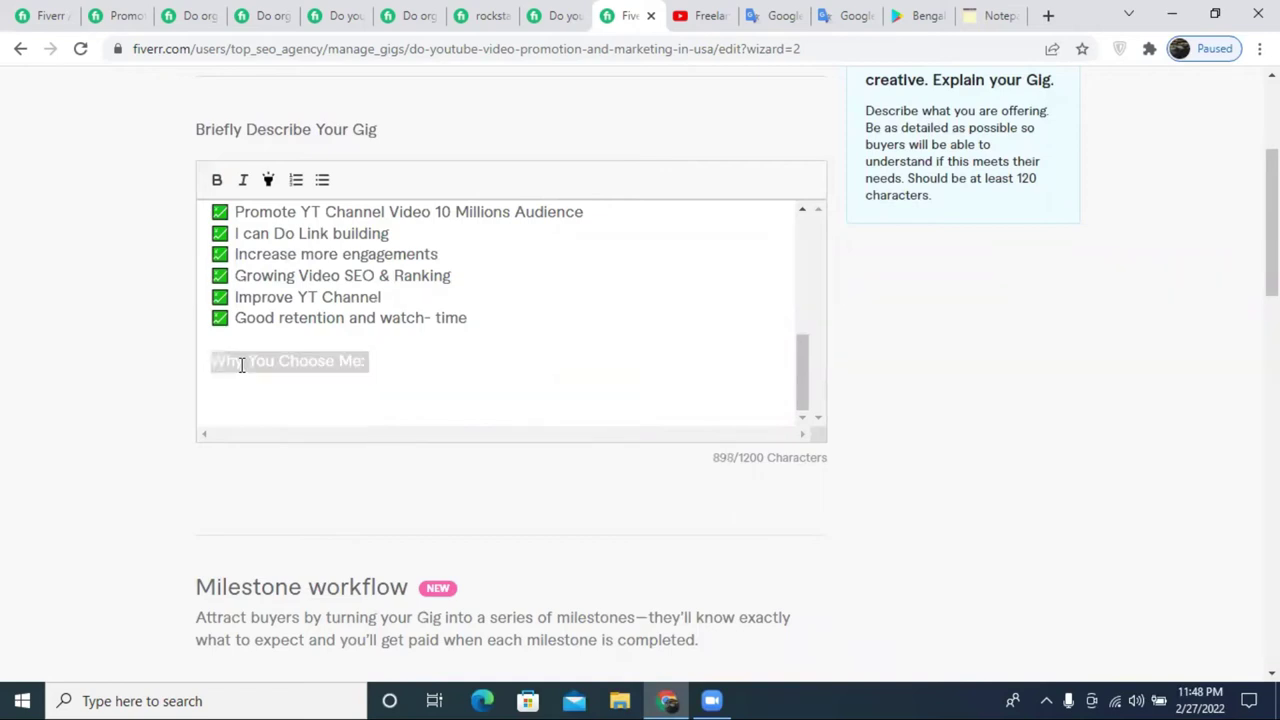
{"action": "left_click", "coordinate": [265, 180]}
{"action": "left_click", "coordinate": [428, 377]}
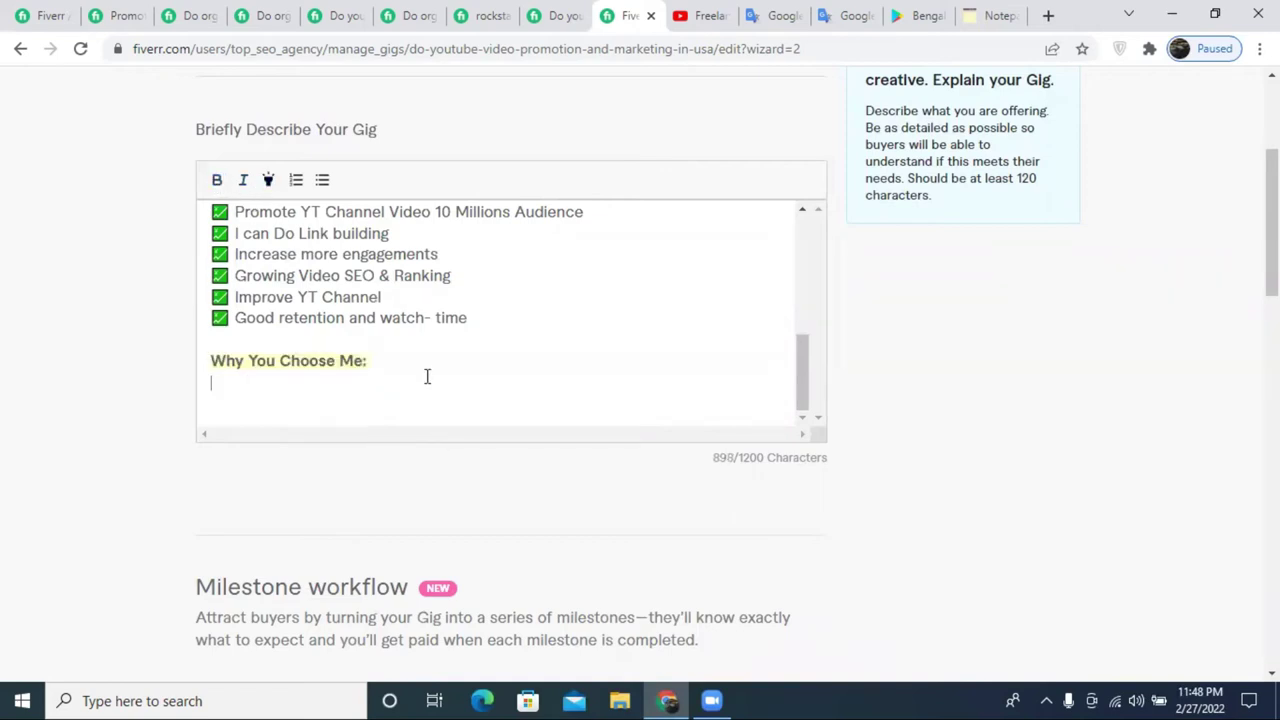
- Copy the fire emoji from the "My Services Description:" heading and place it after "Why You Choose Me:"
{"action": "scroll", "coordinate": [380, 366], "scroll_direction": "up", "scroll_amount": 10}
{"action": "scroll", "coordinate": [378, 366], "scroll_direction": "down", "scroll_amount": 2}
{"action": "triple_click", "coordinate": [344, 362]}
{"action": "left_click", "coordinate": [405, 360]}
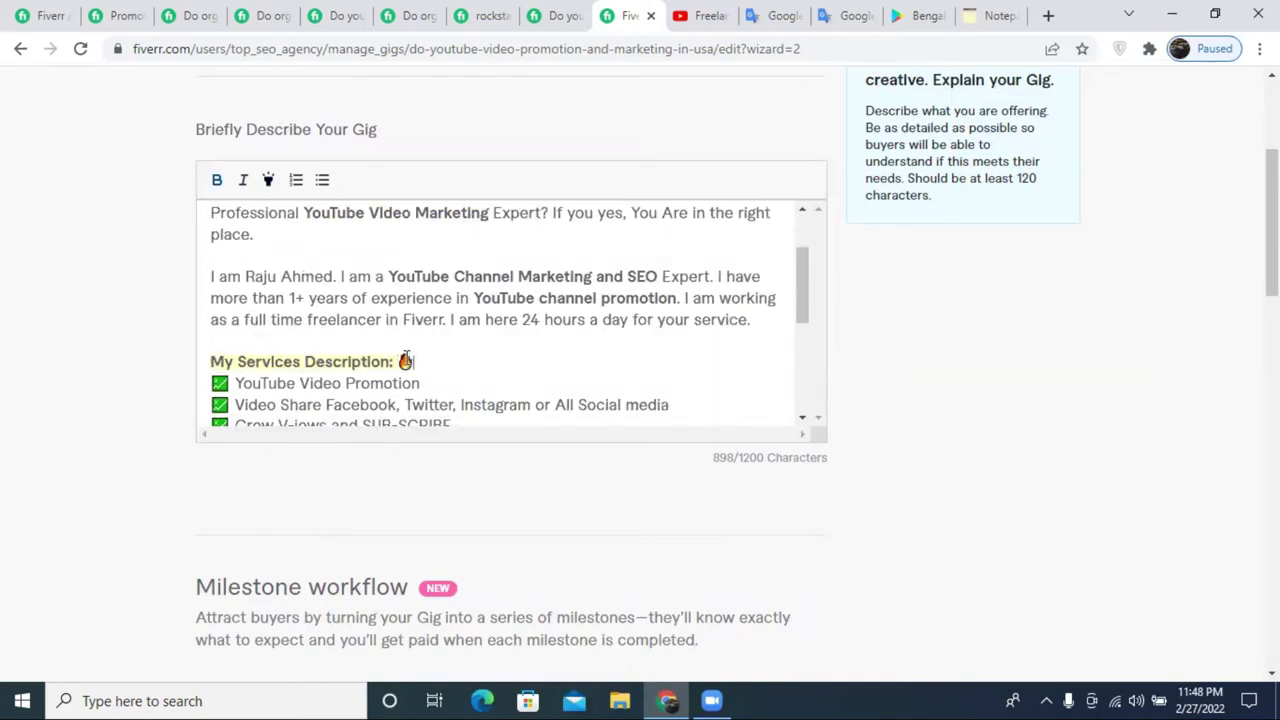
{"action": "scroll", "coordinate": [457, 377], "scroll_direction": "down", "scroll_amount": 5}
{"action": "left_click", "coordinate": [395, 360]}
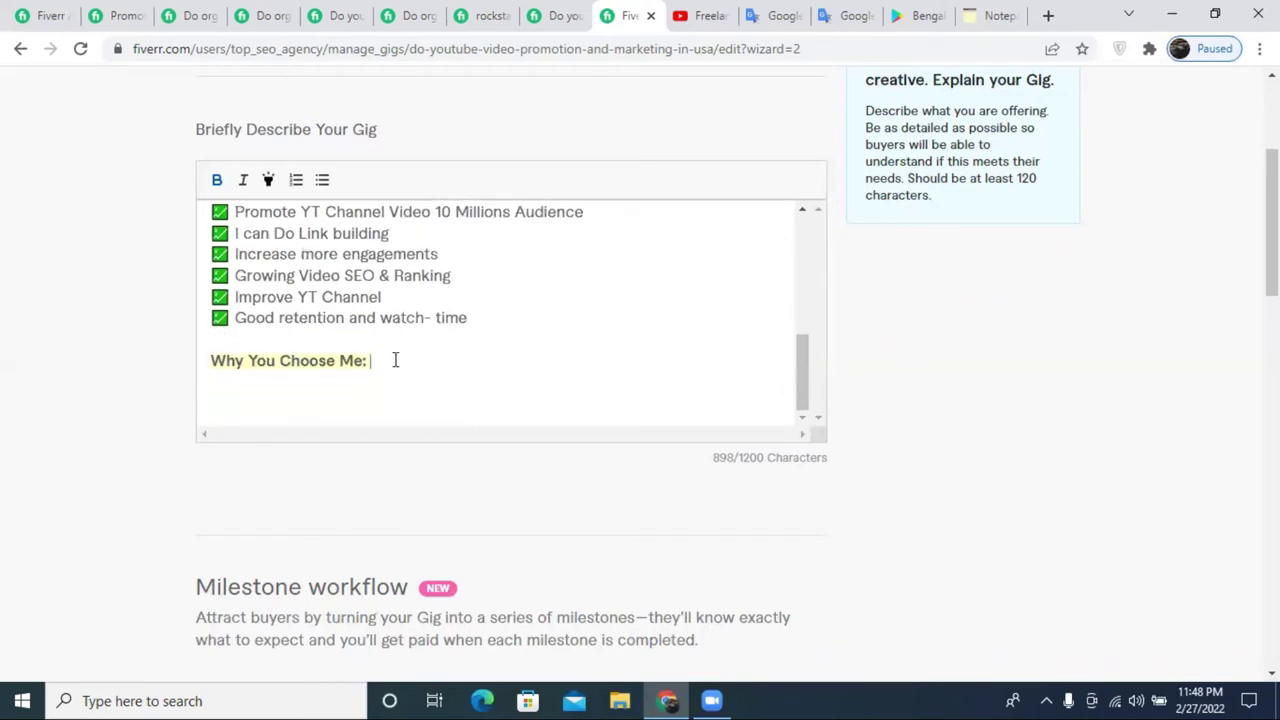
{"action": "type", "text": "🔥"}
{"action": "scroll", "coordinate": [397, 362], "scroll_direction": "down", "scroll_amount": 1}
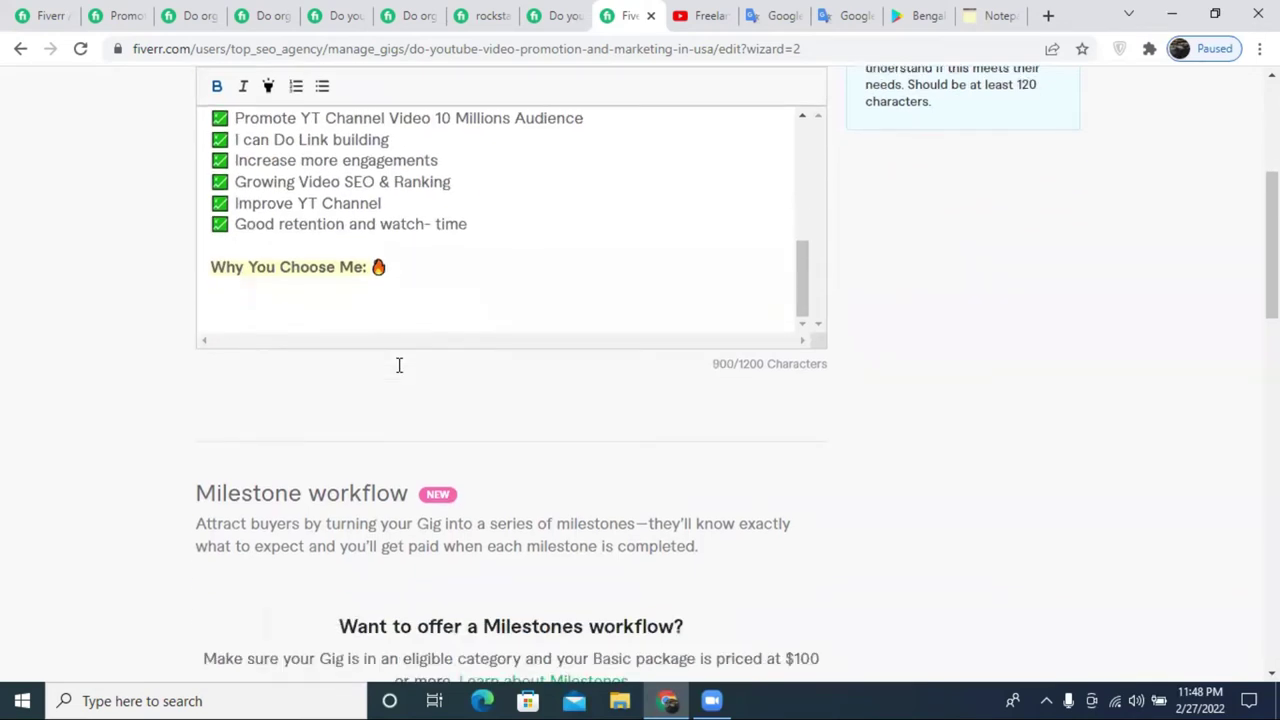
{"action": "scroll", "coordinate": [374, 294], "scroll_direction": "up", "scroll_amount": 3}
{"action": "scroll", "coordinate": [330, 260], "scroll_direction": "down", "scroll_amount": 3}
{"action": "scroll", "coordinate": [326, 254], "scroll_direction": "up", "scroll_amount": 1}
{"action": "scroll", "coordinate": [367, 258], "scroll_direction": "up", "scroll_amount": 1}
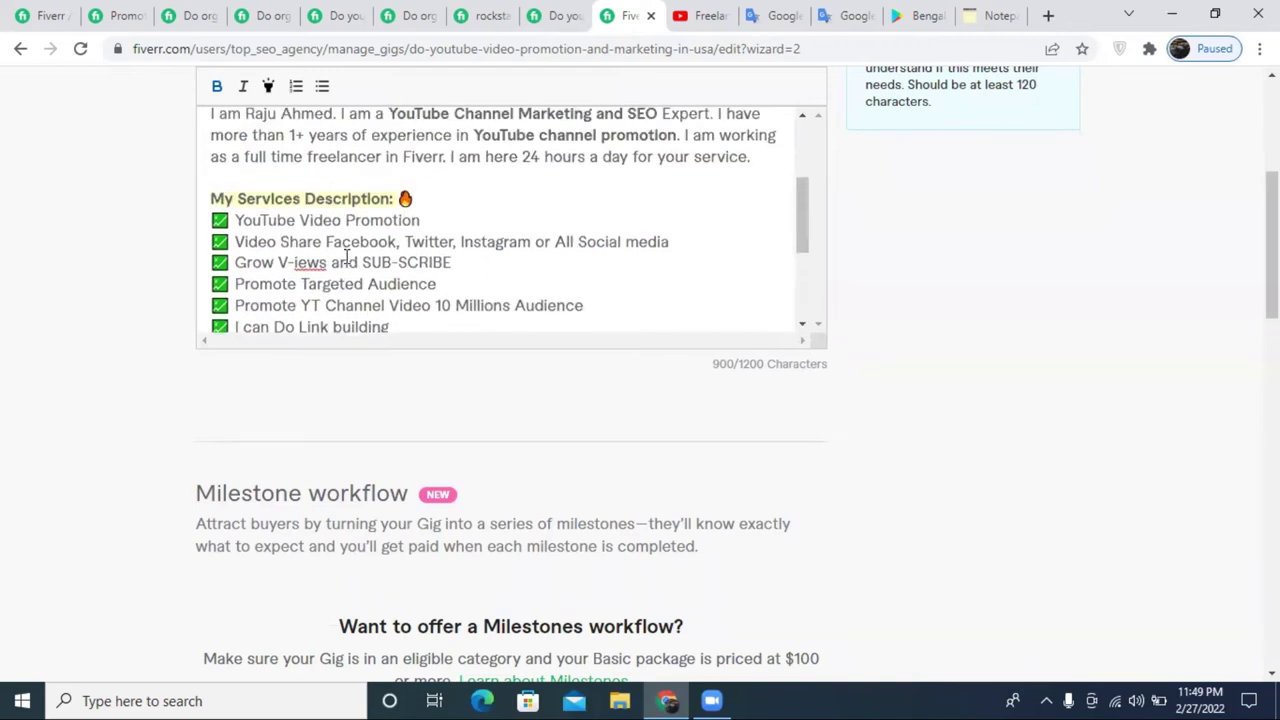
- Examine the open competitor gig descriptions for wording that fits the "Why You Choose Me" section
{"action": "scroll", "coordinate": [345, 258], "scroll_direction": "down", "scroll_amount": 2}
{"action": "left_click", "coordinate": [245, 287]}
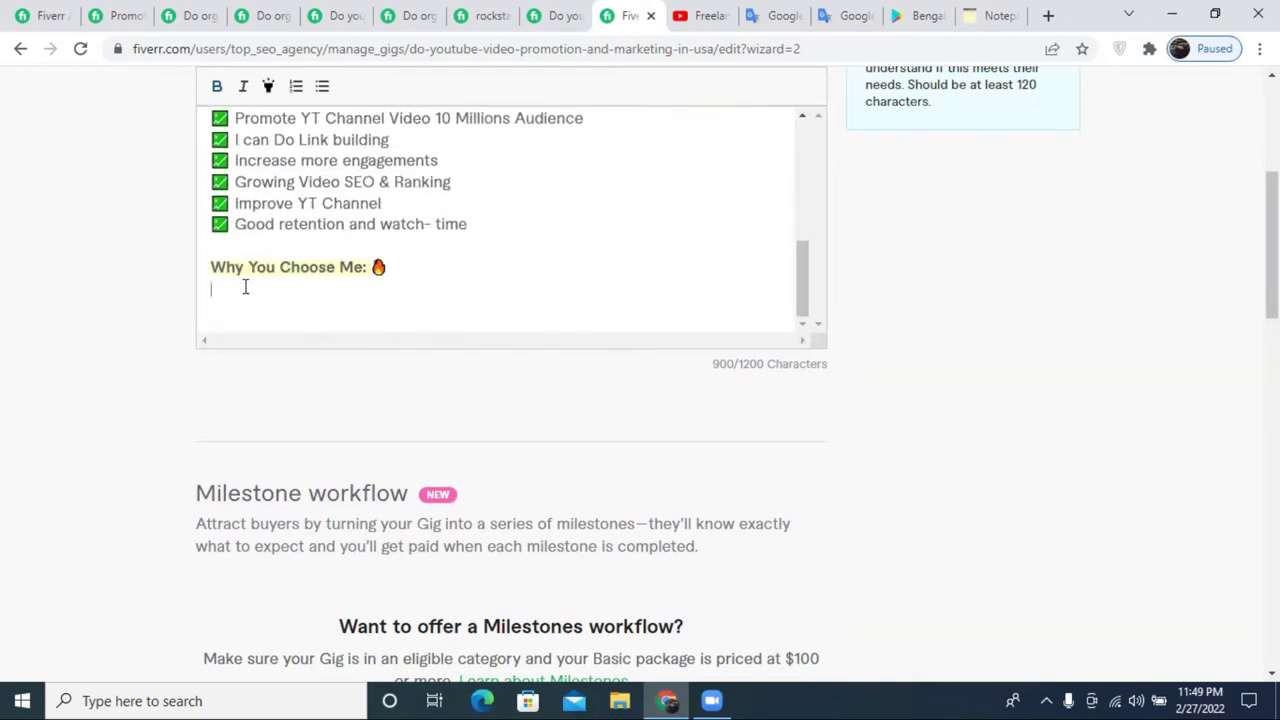
{"action": "left_click", "coordinate": [415, 14]}
{"action": "left_click", "coordinate": [332, 15]}
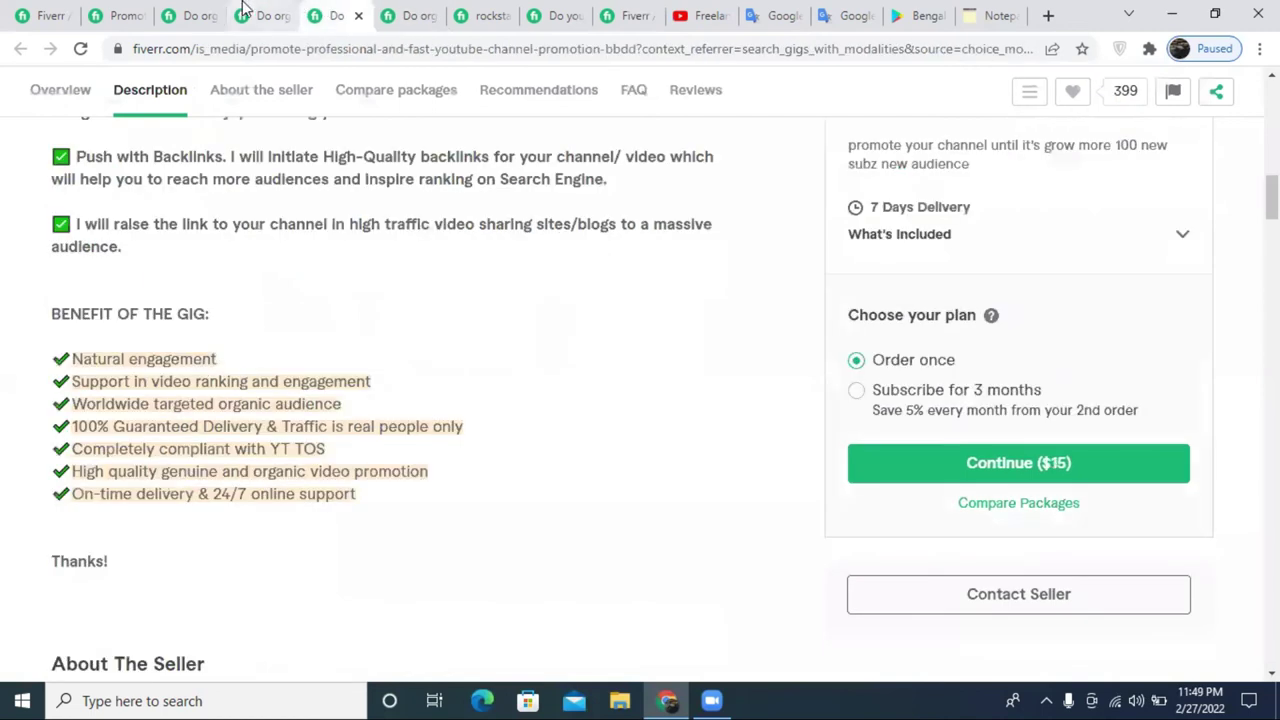
{"action": "left_click", "coordinate": [250, 12]}
{"action": "left_click", "coordinate": [208, 12]}
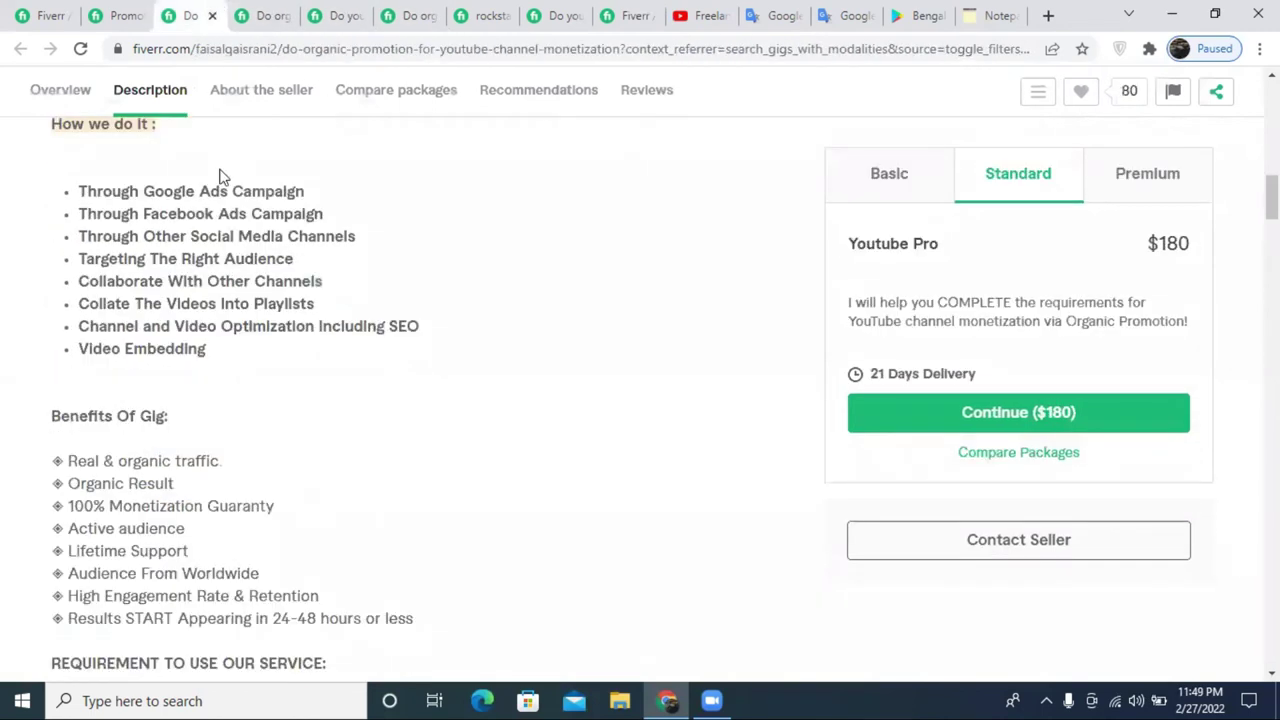
{"action": "left_click", "coordinate": [118, 12]}
{"action": "scroll", "coordinate": [172, 225], "scroll_direction": "down", "scroll_amount": 4}
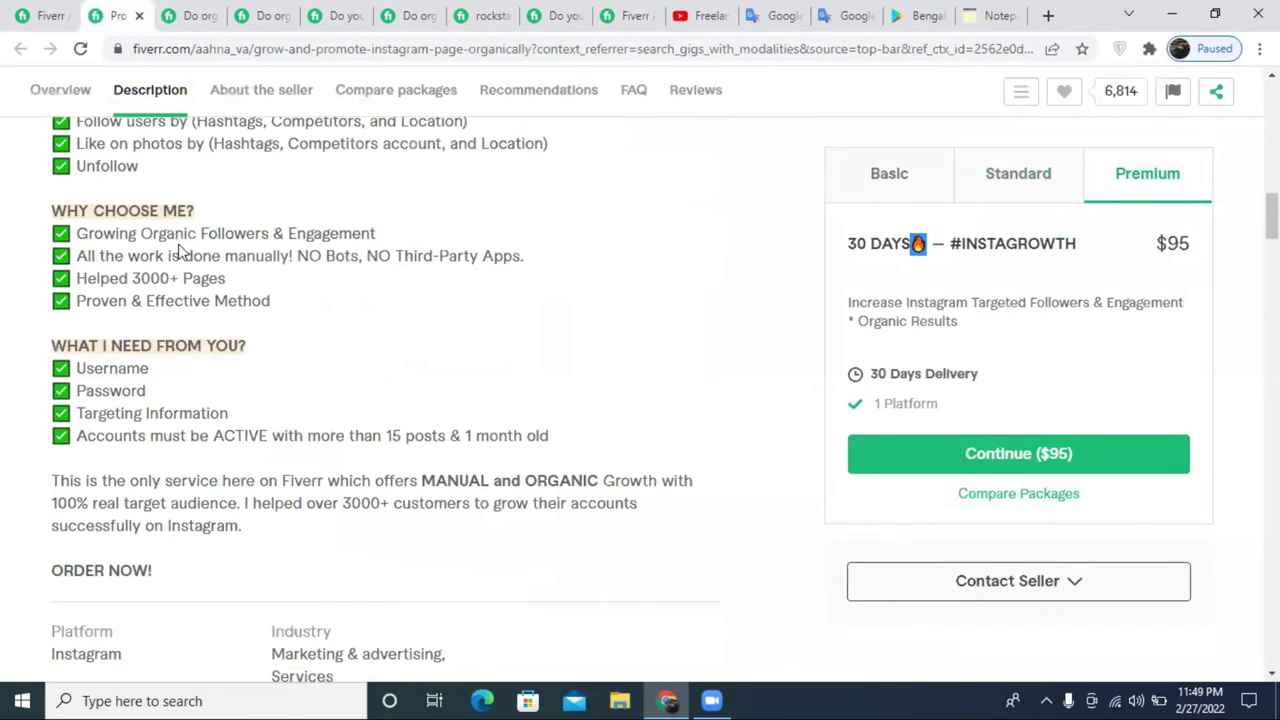
{"action": "left_click", "coordinate": [508, 12]}
{"action": "left_click", "coordinate": [557, 14]}
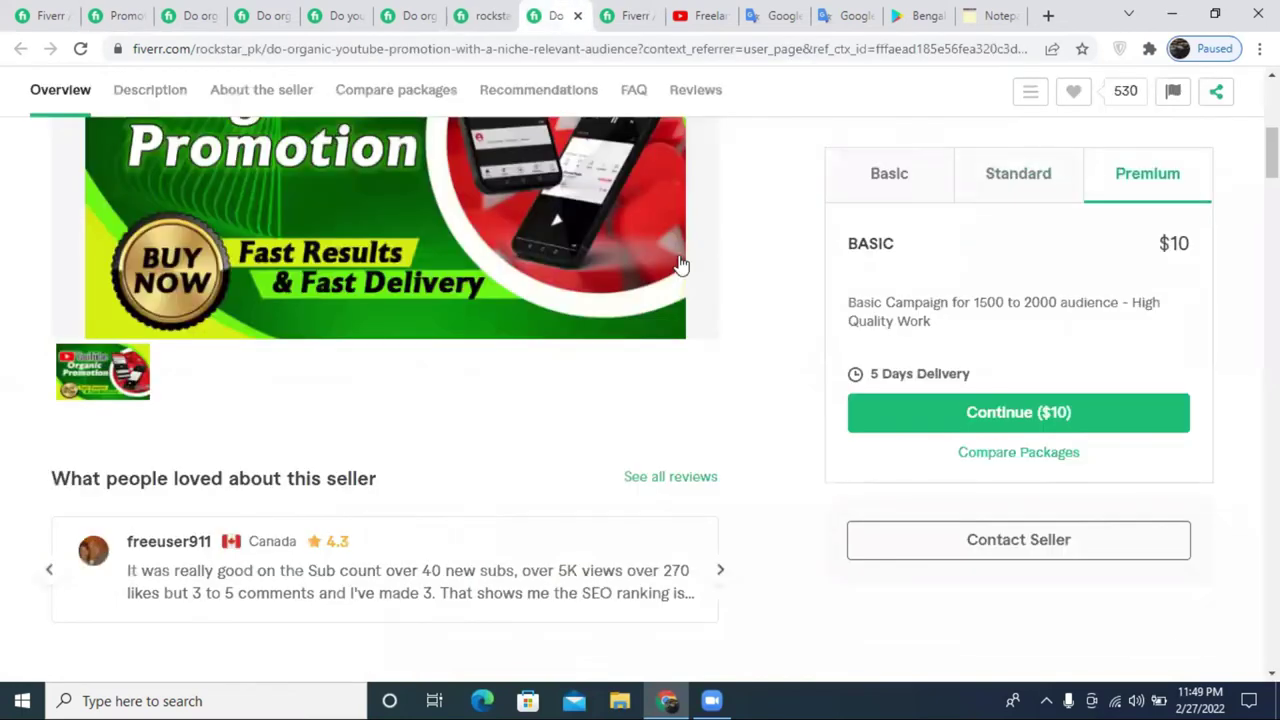
{"action": "scroll", "coordinate": [651, 400], "scroll_direction": "down", "scroll_amount": 8}
- Compare the YouTube monetization gig's benefits list with the Instagram gig's "Why Choose Me" section and return to the gig editor
{"action": "left_click", "coordinate": [190, 10]}
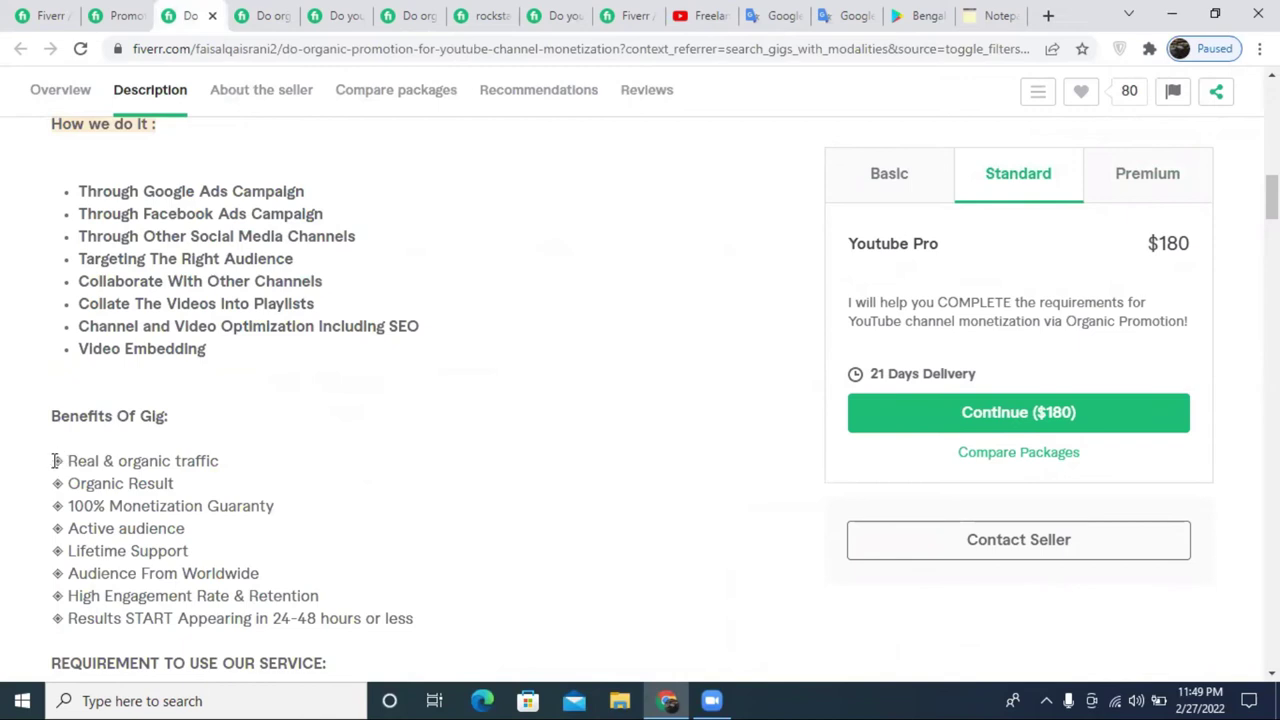
{"action": "scroll", "coordinate": [206, 446], "scroll_direction": "down", "scroll_amount": 5}
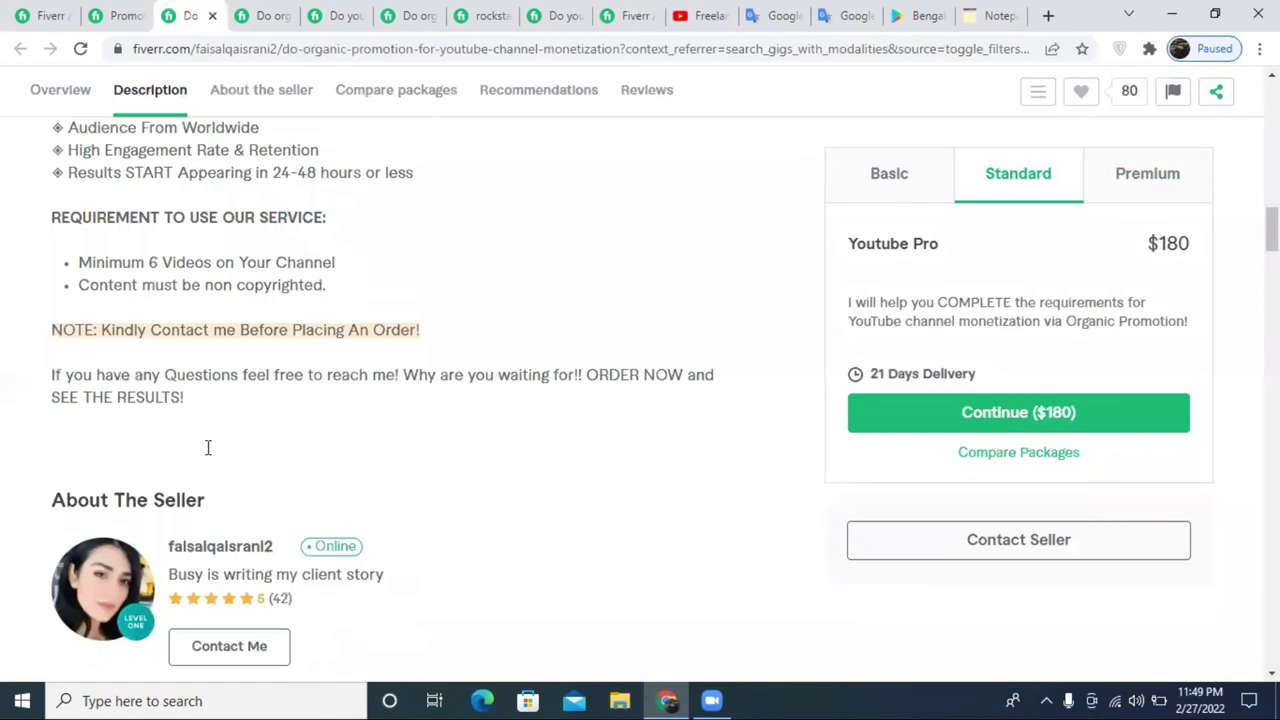
{"action": "left_click", "coordinate": [118, 15]}
{"action": "scroll", "coordinate": [210, 340], "scroll_direction": "up", "scroll_amount": 5}
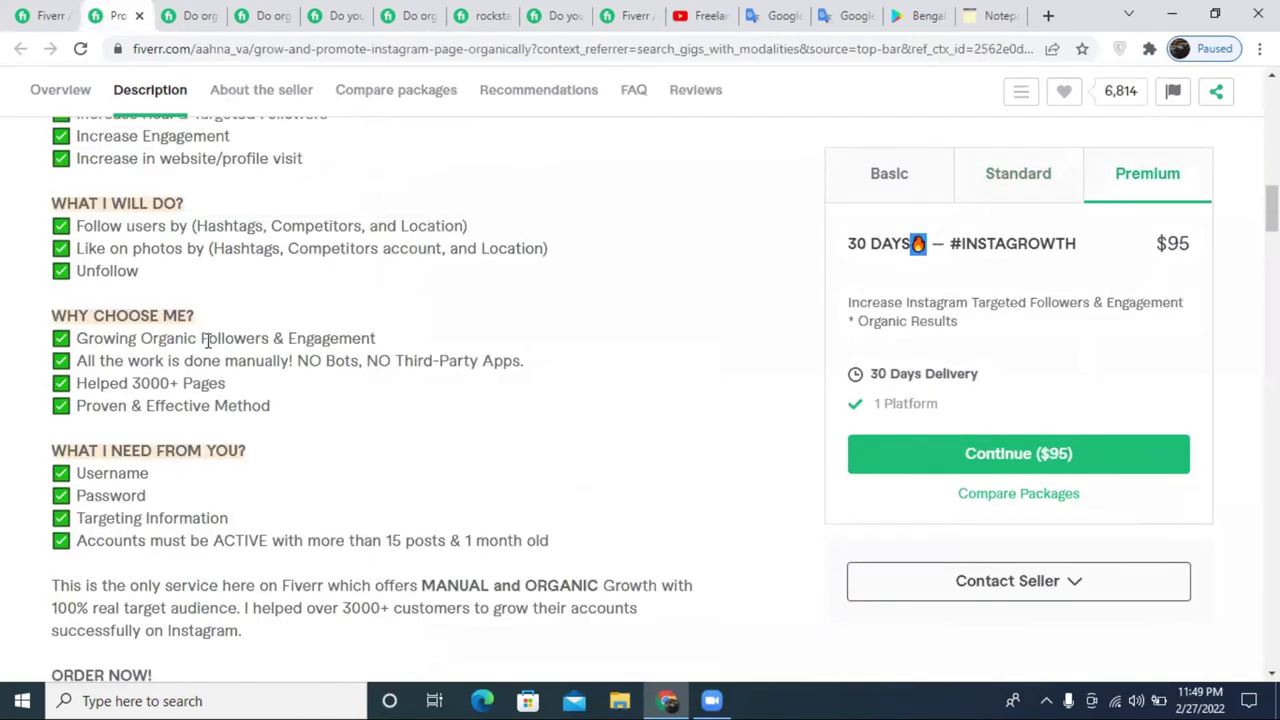
{"action": "scroll", "coordinate": [207, 340], "scroll_direction": "up", "scroll_amount": 2}
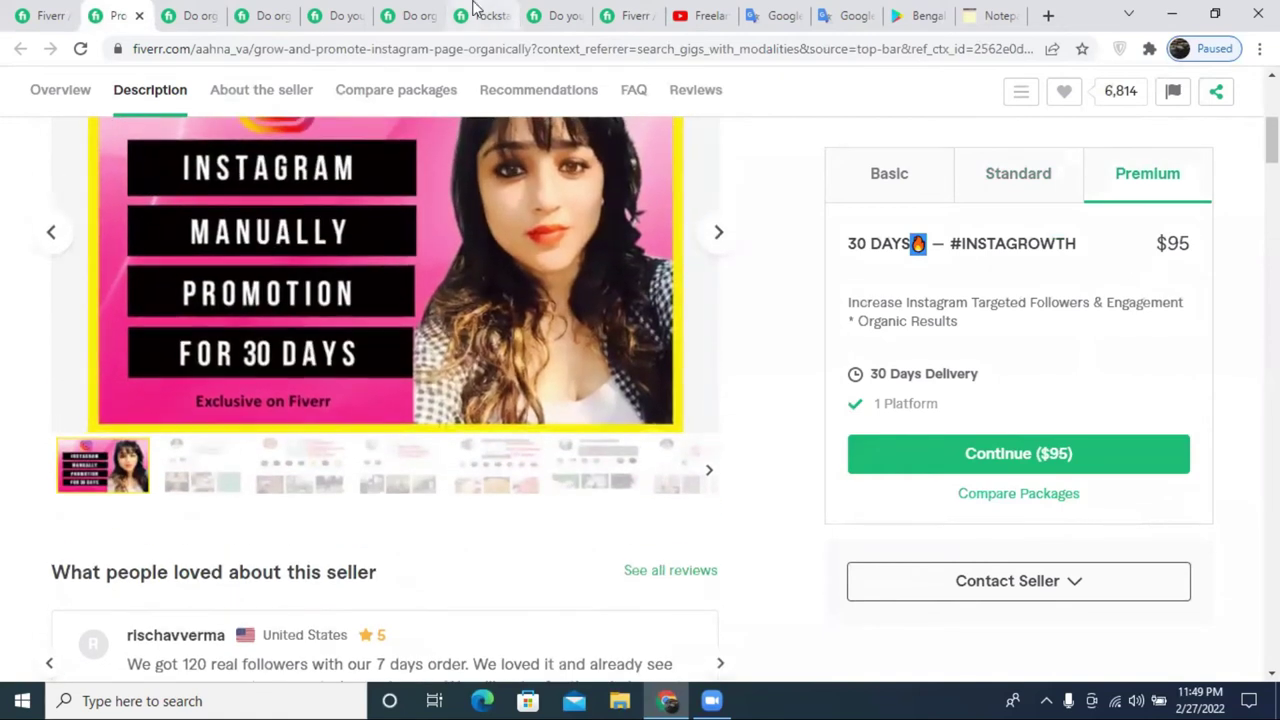
{"action": "left_click", "coordinate": [483, 15]}
{"action": "left_click", "coordinate": [622, 15]}
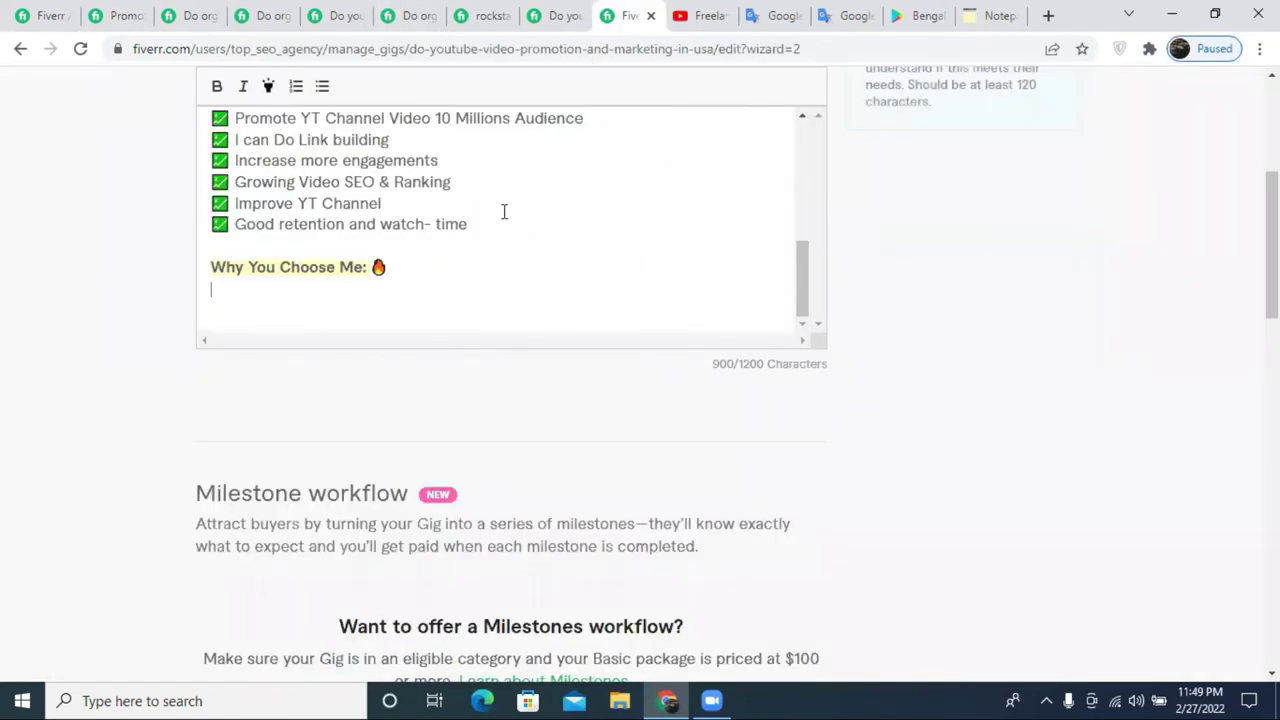
- Review the individual lines of the "My Services Description" list in the gig description
{"action": "scroll", "coordinate": [498, 258], "scroll_direction": "up", "scroll_amount": 2}
{"action": "scroll", "coordinate": [398, 250], "scroll_direction": "down", "scroll_amount": 2}
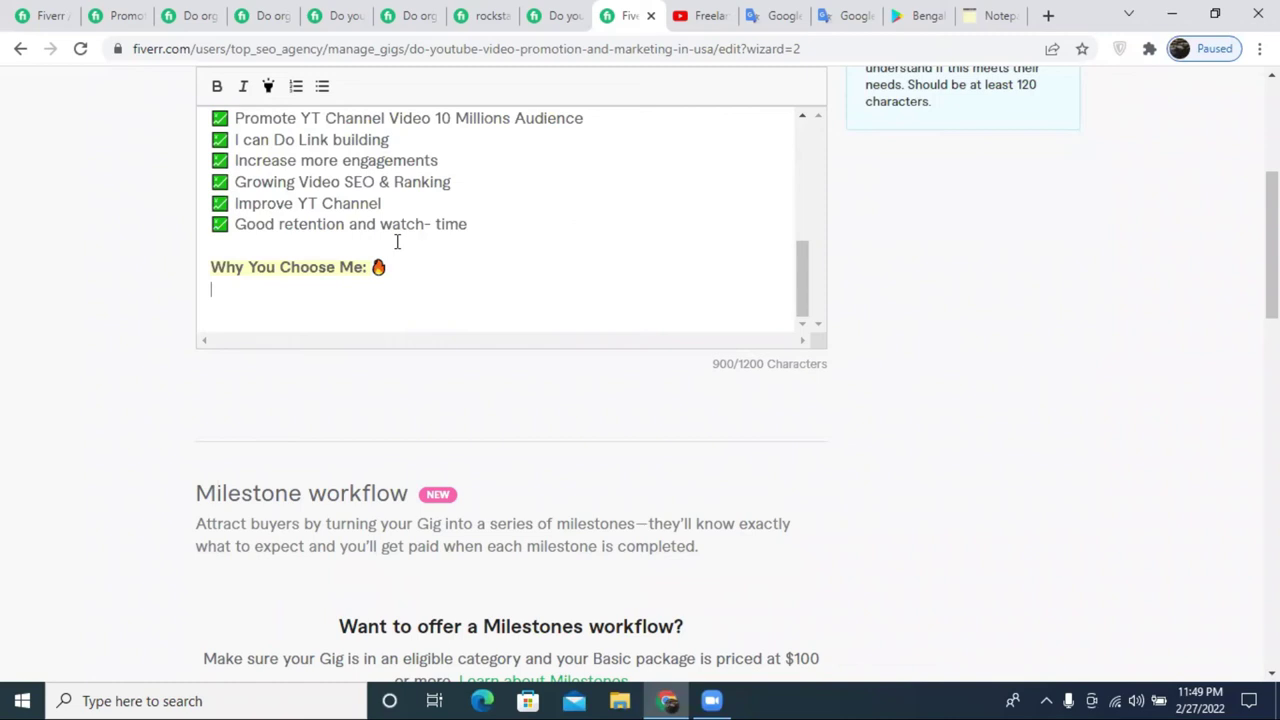
{"action": "scroll", "coordinate": [397, 241], "scroll_direction": "up", "scroll_amount": 1}
{"action": "scroll", "coordinate": [398, 243], "scroll_direction": "up", "scroll_amount": 2}
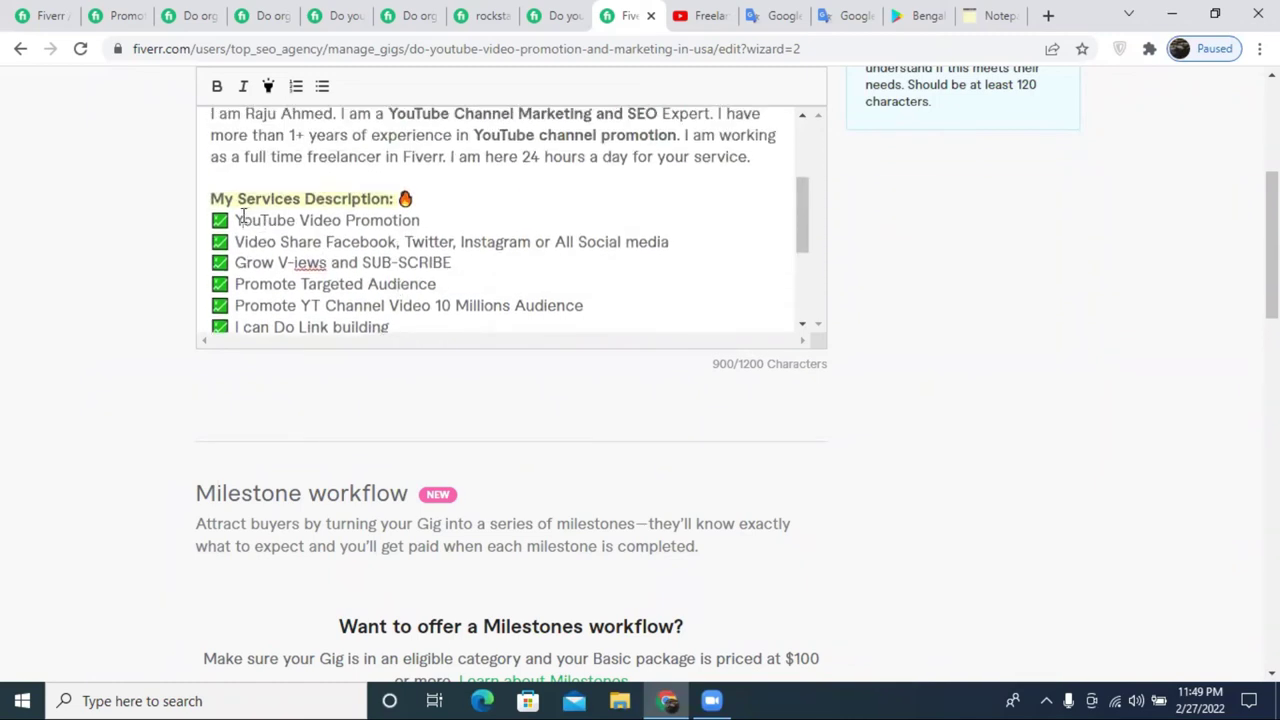
{"action": "triple_click", "coordinate": [295, 218]}
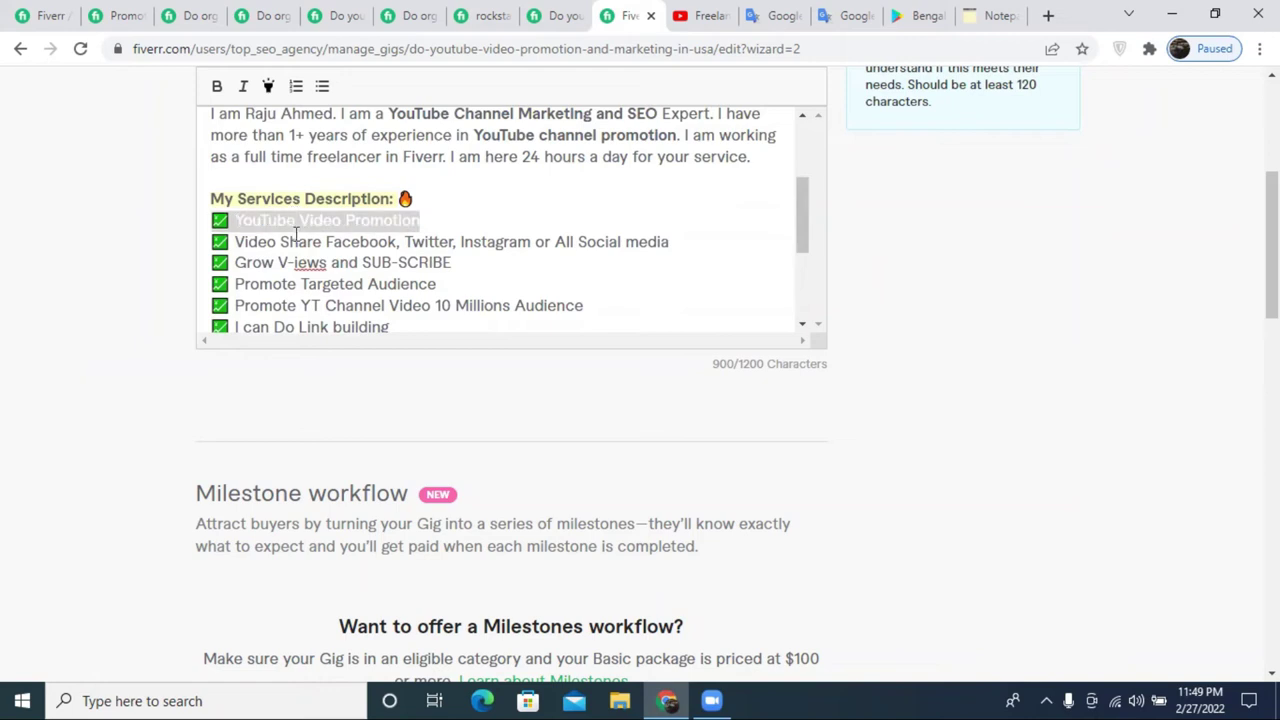
{"action": "left_click", "coordinate": [712, 230]}
{"action": "left_click_drag", "start_coordinate": [426, 222], "coordinate": [296, 222]}
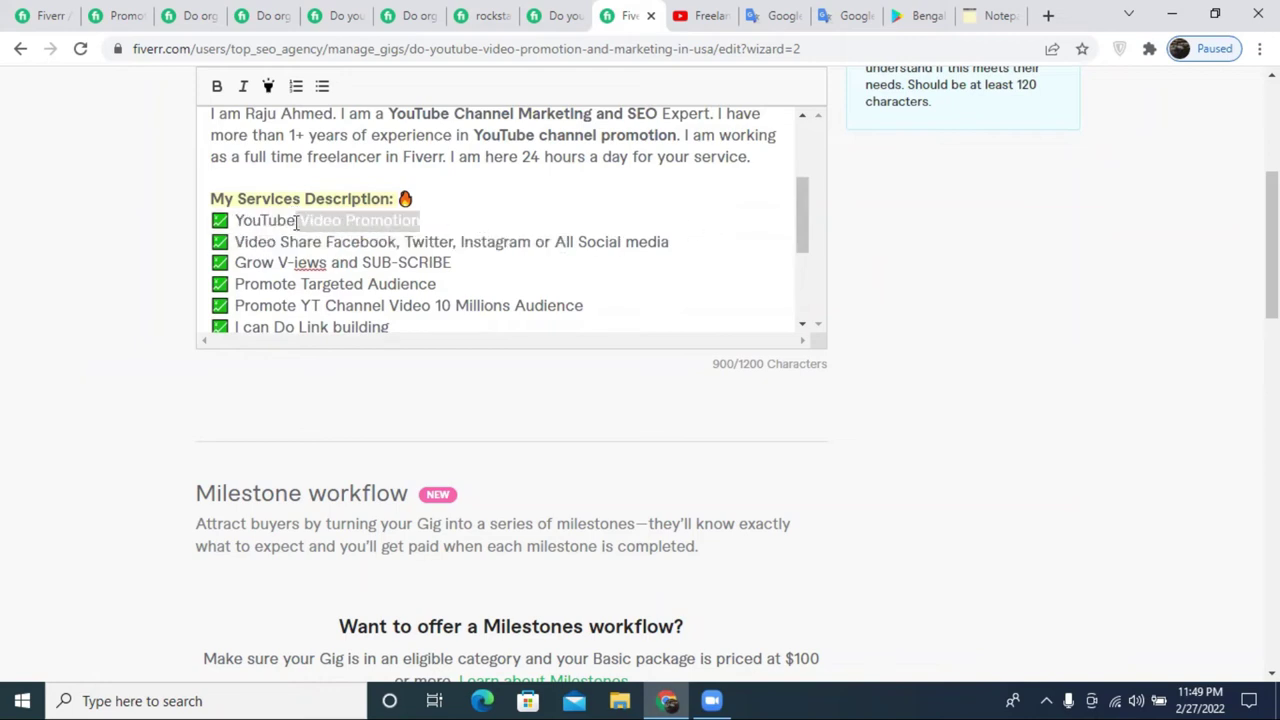
{"action": "left_click", "coordinate": [730, 232]}
{"action": "left_click_drag", "start_coordinate": [670, 242], "coordinate": [234, 220]}
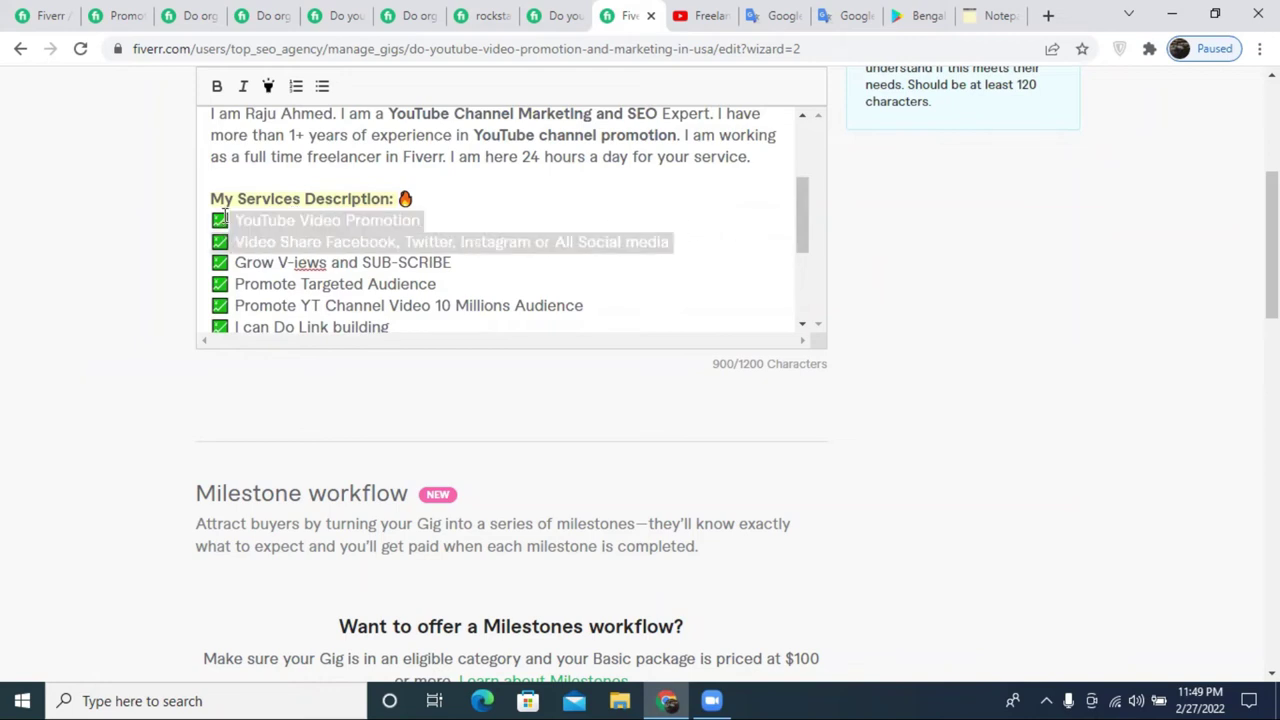
{"action": "double_click", "coordinate": [257, 258]}
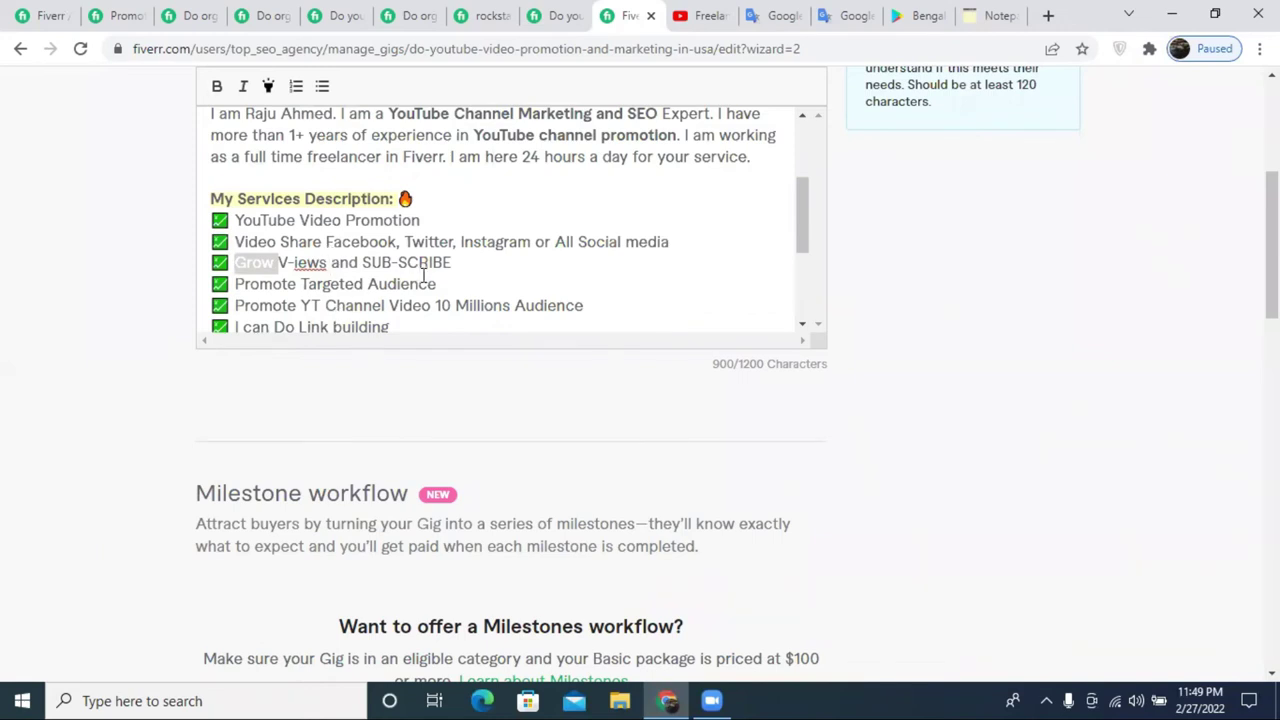
{"action": "scroll", "coordinate": [423, 275], "scroll_direction": "down", "scroll_amount": 2}
{"action": "scroll", "coordinate": [423, 275], "scroll_direction": "up", "scroll_amount": 2}
{"action": "scroll", "coordinate": [305, 224], "scroll_direction": "down", "scroll_amount": 2}
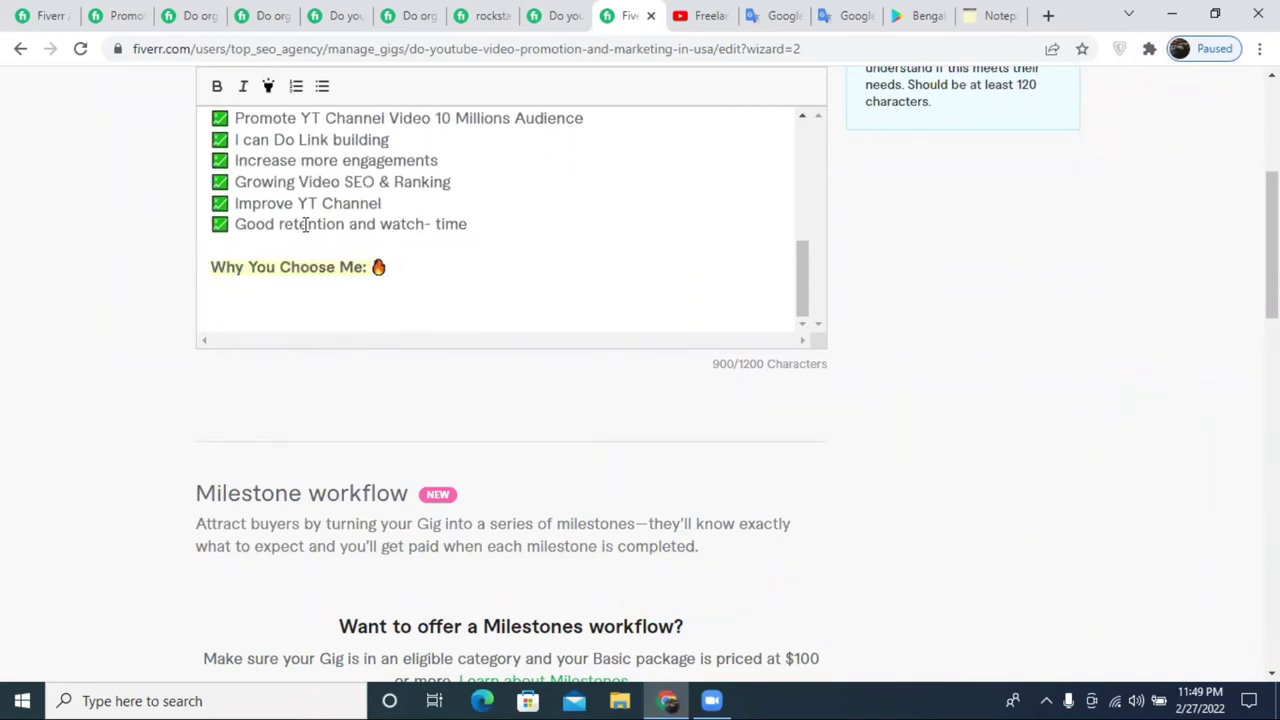
{"action": "triple_click", "coordinate": [304, 224]}
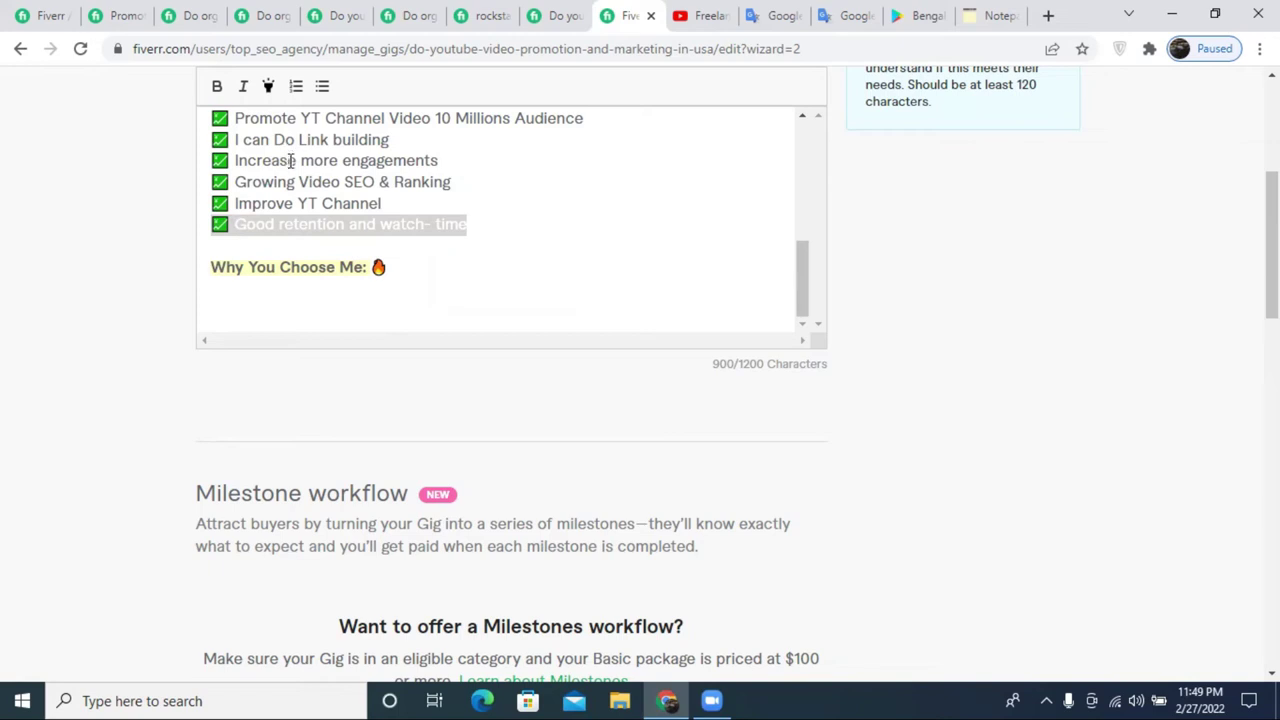
{"action": "scroll", "coordinate": [391, 196], "scroll_direction": "up", "scroll_amount": 1}
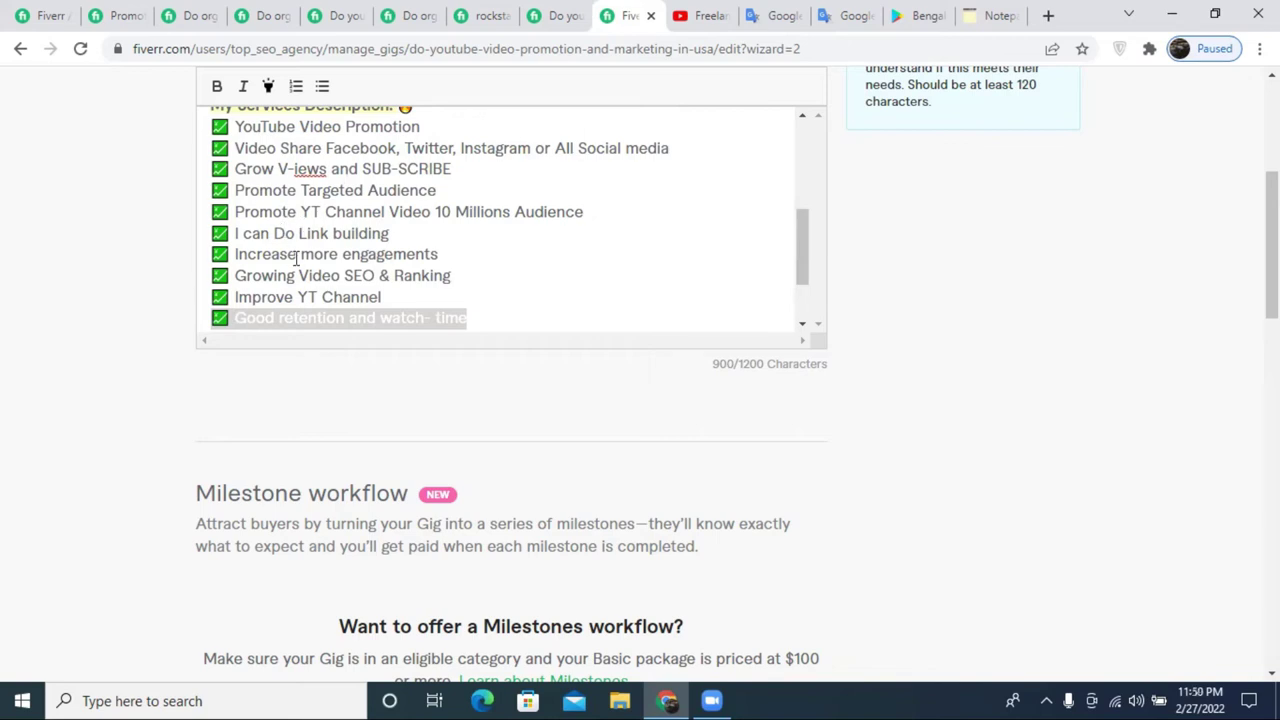
{"action": "triple_click", "coordinate": [271, 185]}
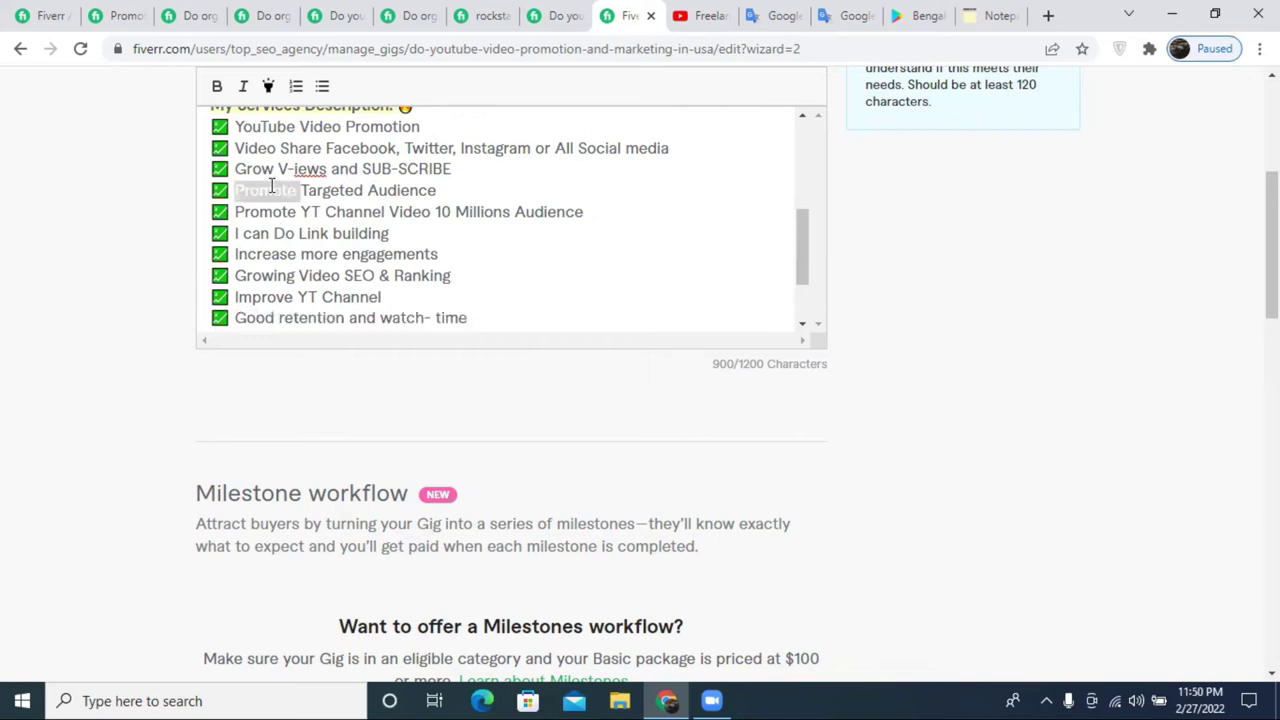
{"action": "triple_click", "coordinate": [289, 279]}
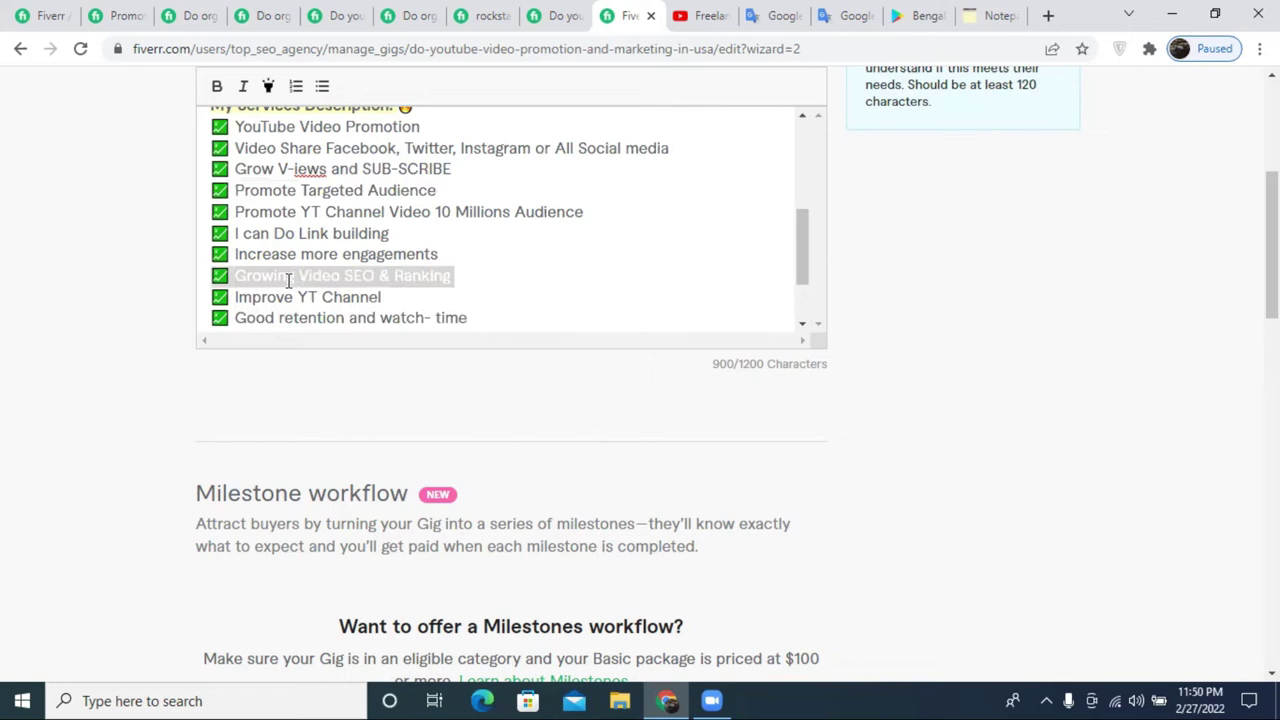
- Read through the whole gig description from the offering headline to the "Why You Choose Me" heading
{"action": "scroll", "coordinate": [340, 260], "scroll_direction": "up", "scroll_amount": 2}
{"action": "scroll", "coordinate": [352, 278], "scroll_direction": "down", "scroll_amount": 3}
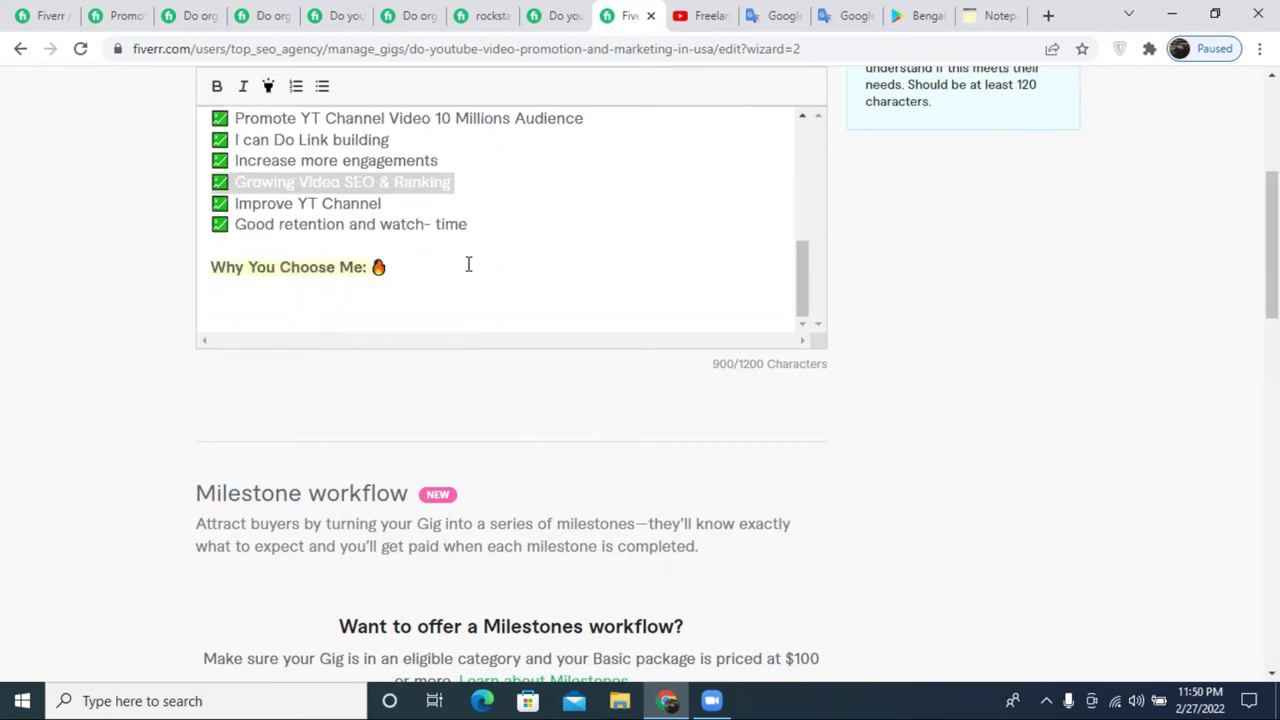
{"action": "scroll", "coordinate": [470, 262], "scroll_direction": "up", "scroll_amount": 1}
{"action": "left_click_drag", "start_coordinate": [476, 314], "coordinate": [476, 288]}
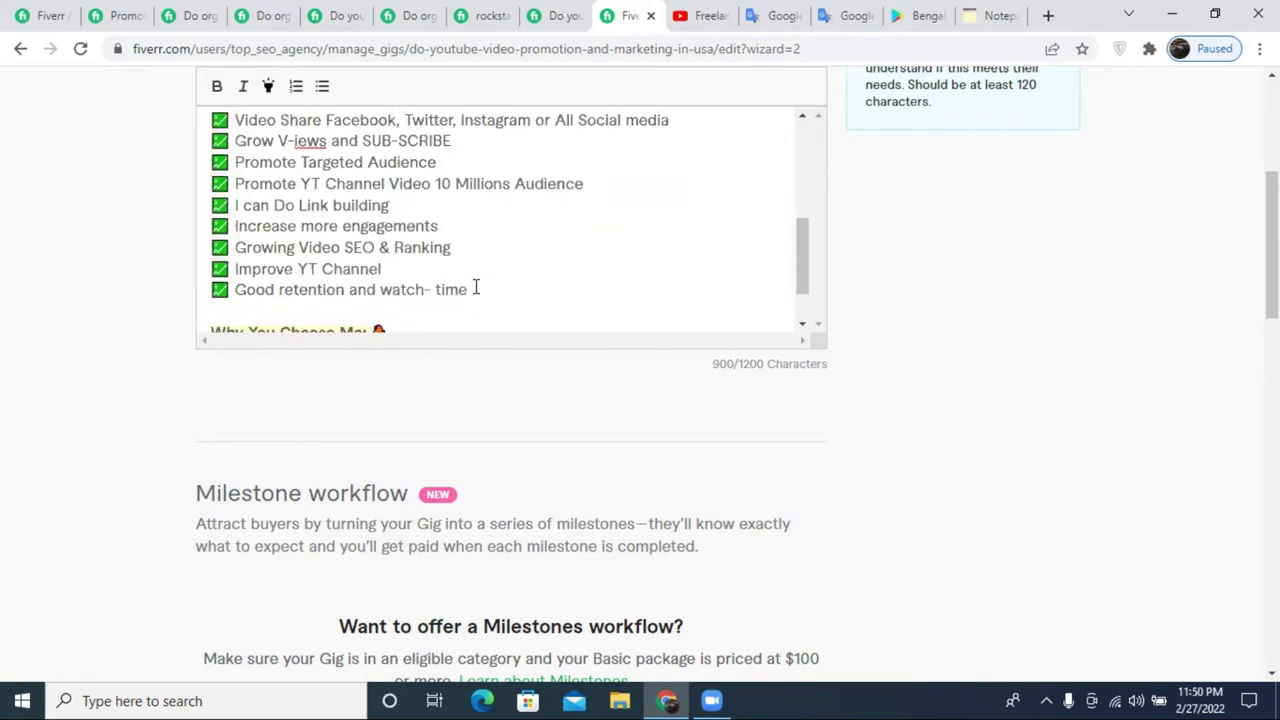
{"action": "scroll", "coordinate": [477, 286], "scroll_direction": "down", "scroll_amount": 1}
{"action": "scroll", "coordinate": [479, 283], "scroll_direction": "up", "scroll_amount": 2}
{"action": "scroll", "coordinate": [479, 283], "scroll_direction": "down", "scroll_amount": 2}
{"action": "scroll", "coordinate": [474, 231], "scroll_direction": "down", "scroll_amount": 2}
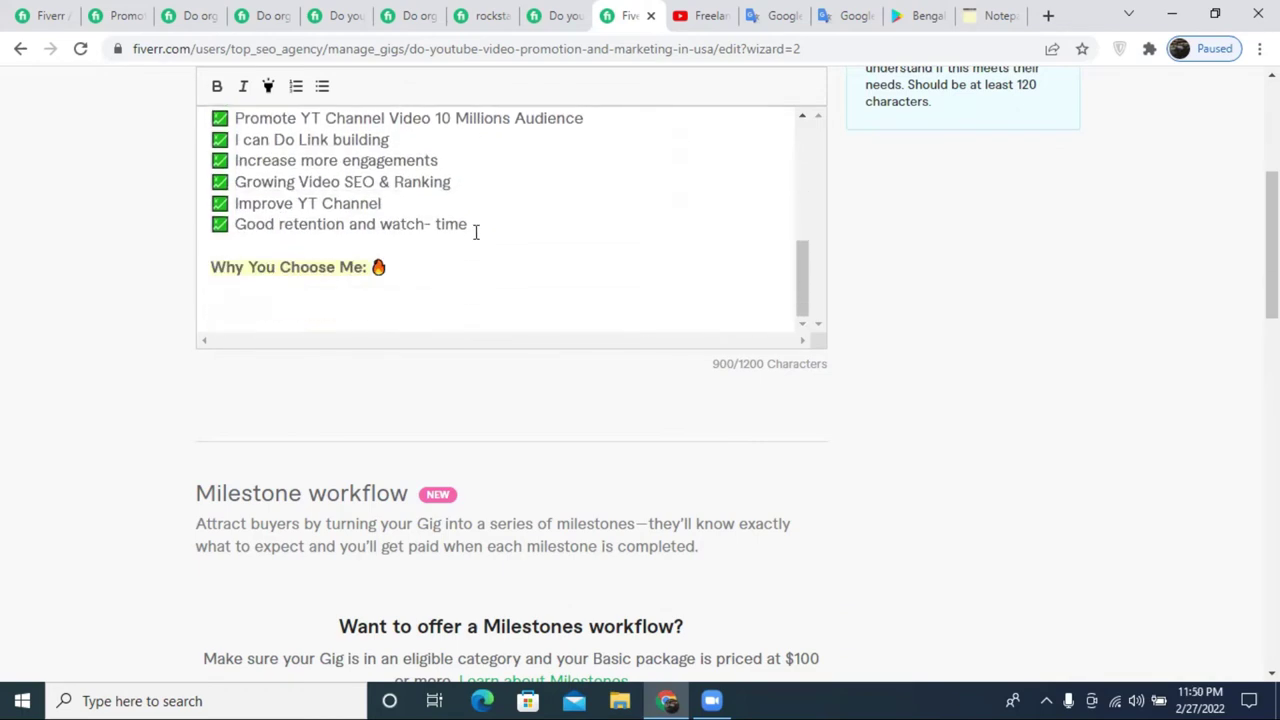
{"action": "scroll", "coordinate": [465, 237], "scroll_direction": "up", "scroll_amount": 3}
{"action": "scroll", "coordinate": [471, 257], "scroll_direction": "down", "scroll_amount": 3}
{"action": "scroll", "coordinate": [413, 210], "scroll_direction": "up", "scroll_amount": 3}
{"action": "scroll", "coordinate": [412, 212], "scroll_direction": "up", "scroll_amount": 3}
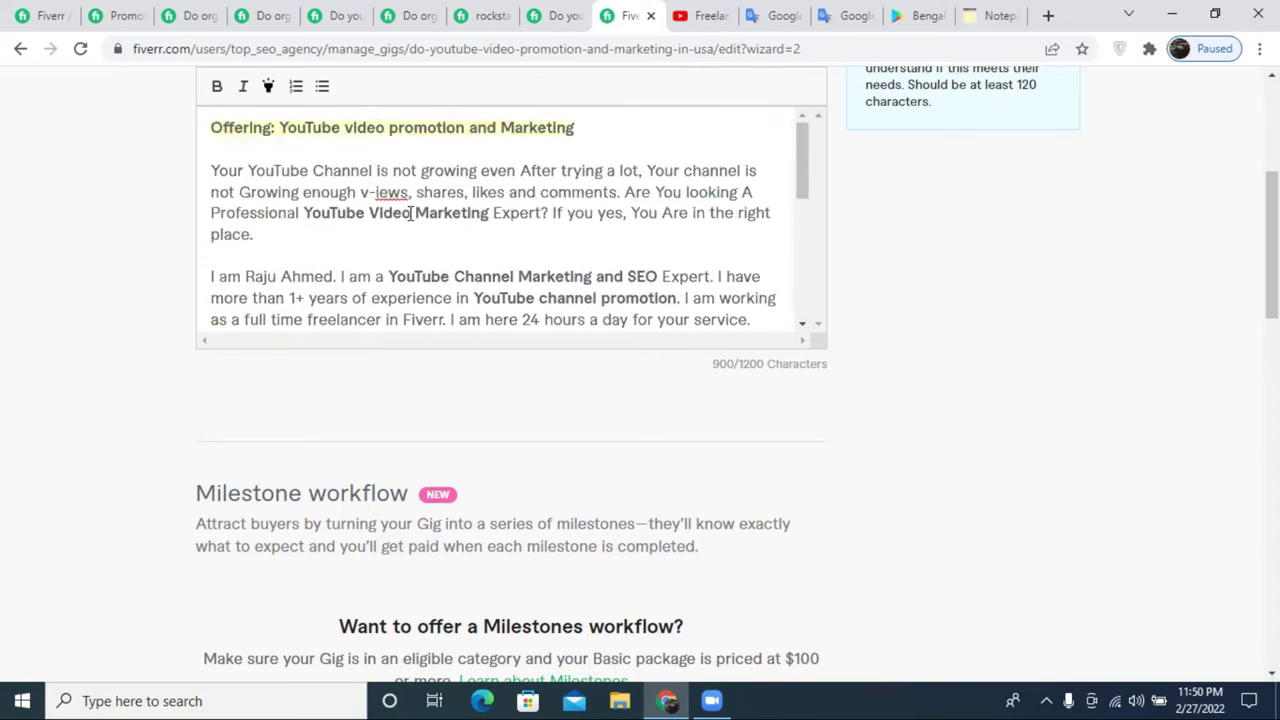
{"action": "scroll", "coordinate": [410, 212], "scroll_direction": "down", "scroll_amount": 10}
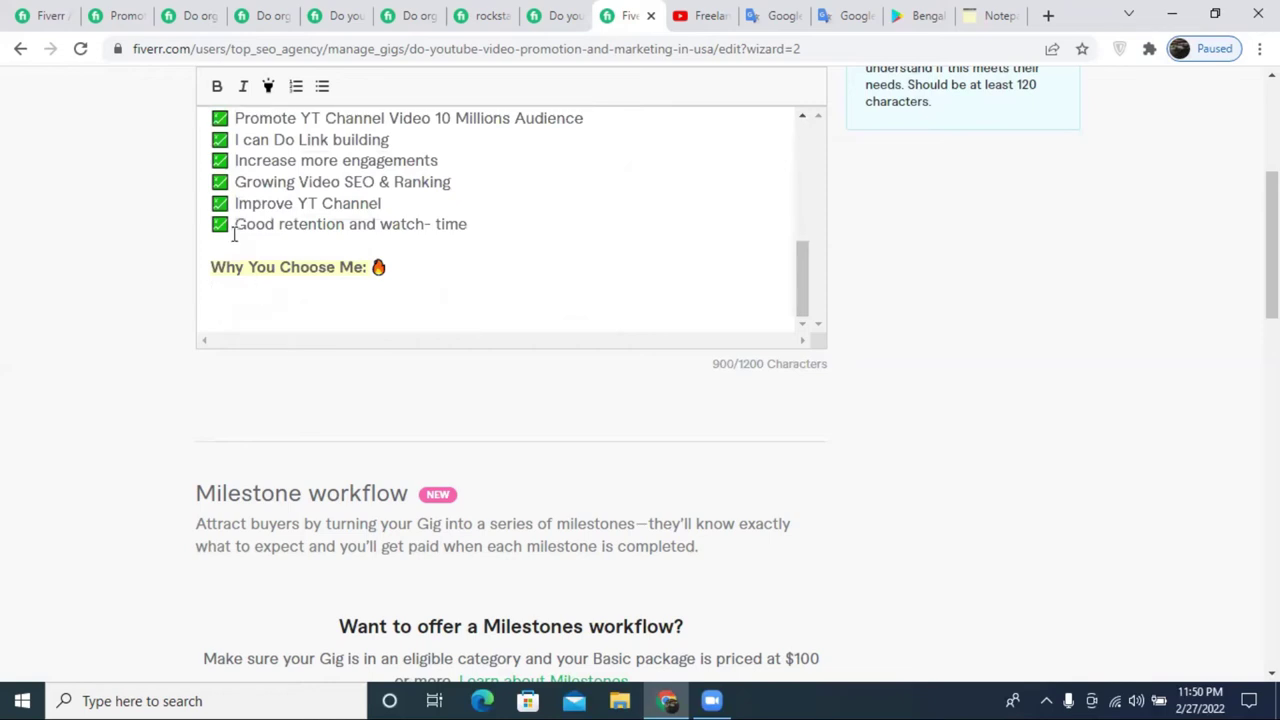
- Add the line "✅ 100% manually work" under the "Why You Choose Me" heading, correcting the spelling of "manually"
{"action": "type", "text": "✅"}
{"action": "type", "text": "100% "}
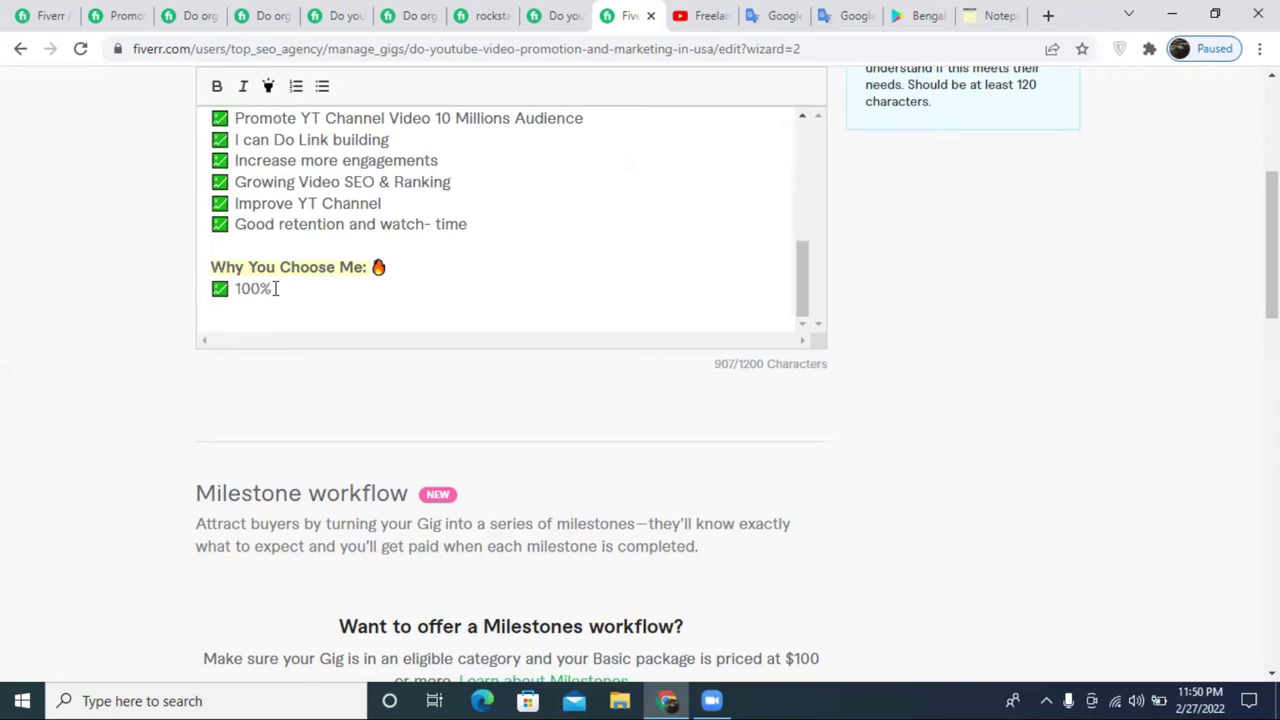
{"action": "type", "text": "mann"}
{"action": "key", "text": "BackSpace"}
{"action": "type", "text": "ualy"}
{"action": "right_click", "coordinate": [327, 296]}
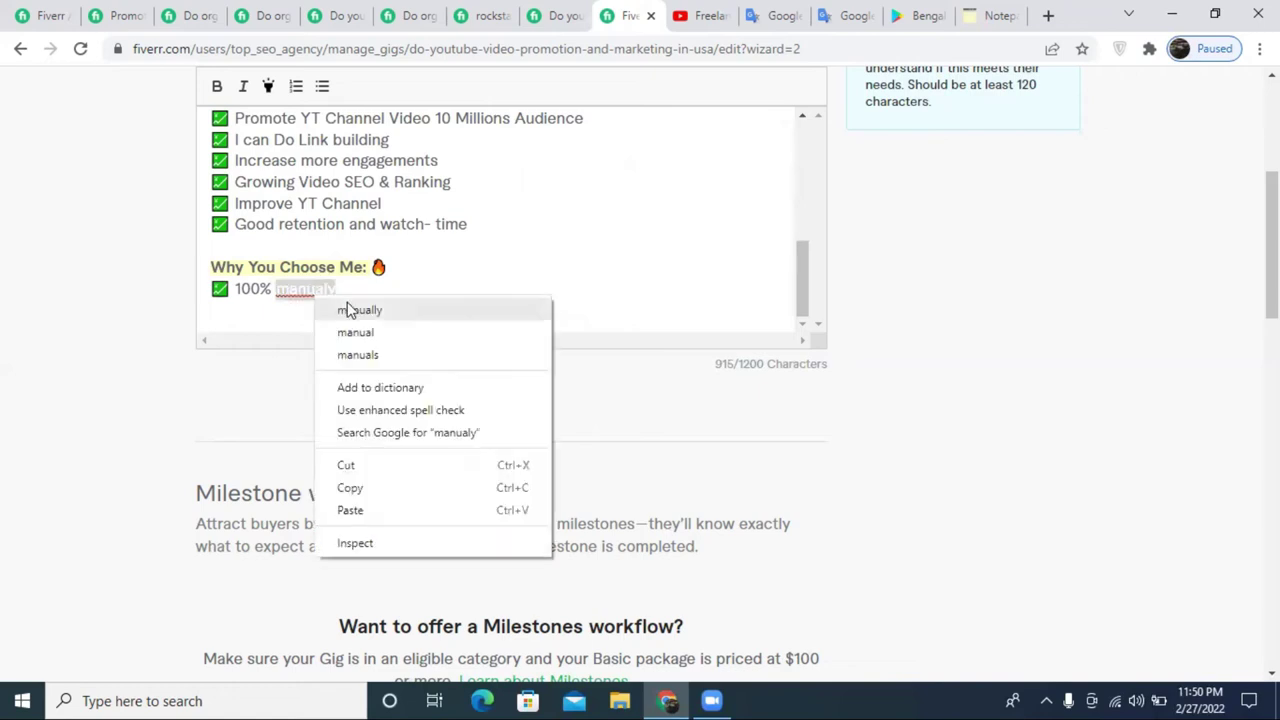
{"action": "left_click", "coordinate": [357, 308]}
{"action": "type", "text": "work"}
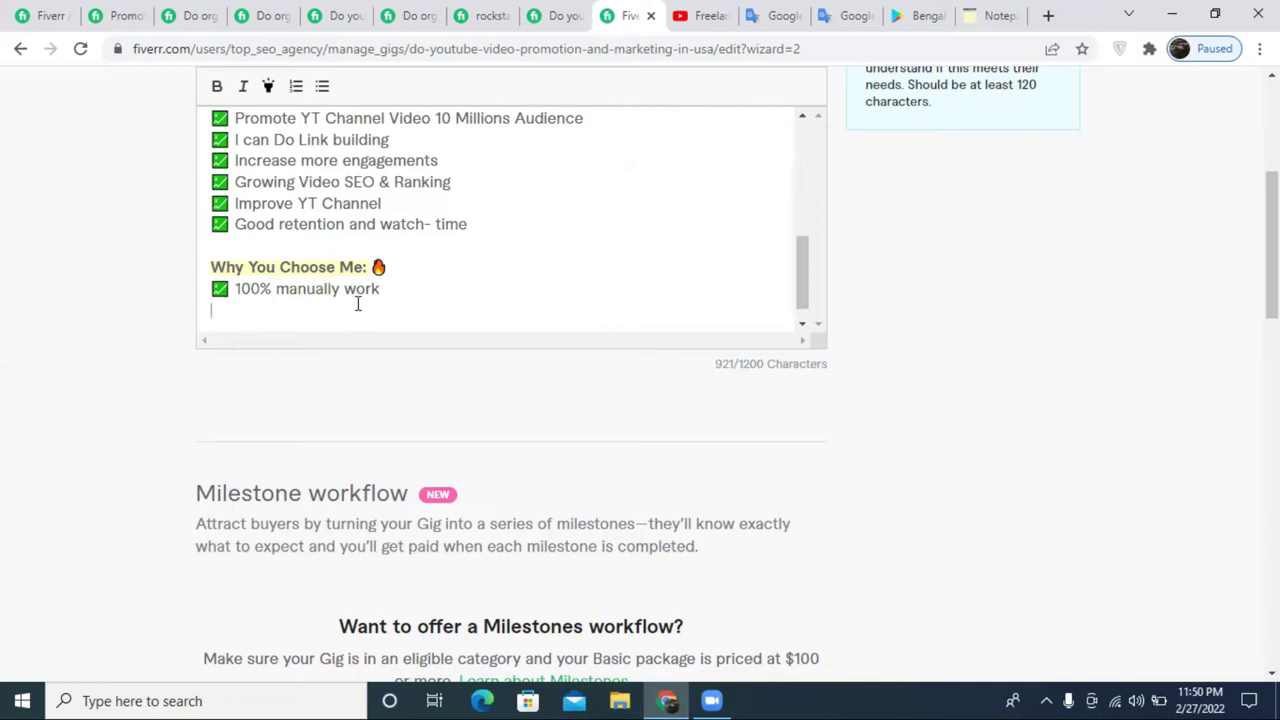
- Add a second line "✅ On-Time Delivery" to the "Why You Choose Me" list
{"action": "key", "text": "Return"}
{"action": "type", "text": "✅"}
{"action": "type", "text": "On-Time "}
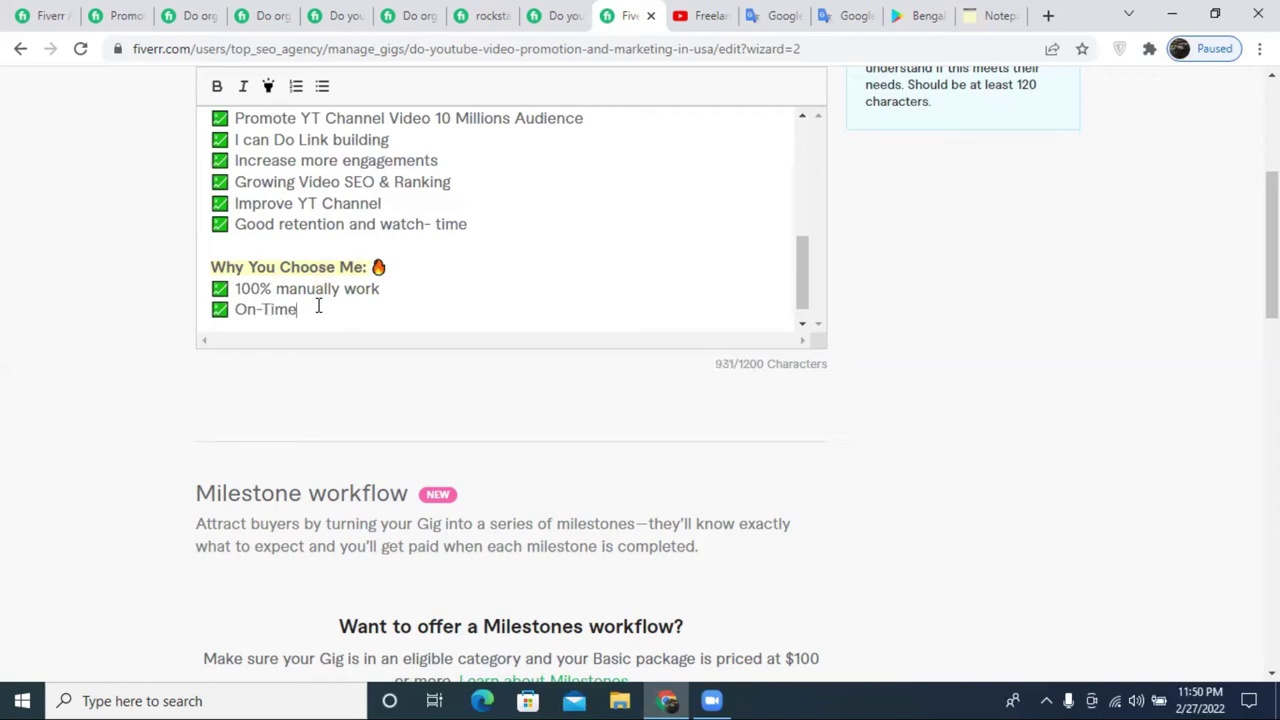
{"action": "type", "text": "Delivery"}
- Add a third line "✅ 100% satisfaction Guarnteed" to the "Why You Choose Me" list, correcting the spelling of "satisfaction"
{"action": "key", "text": "Return"}
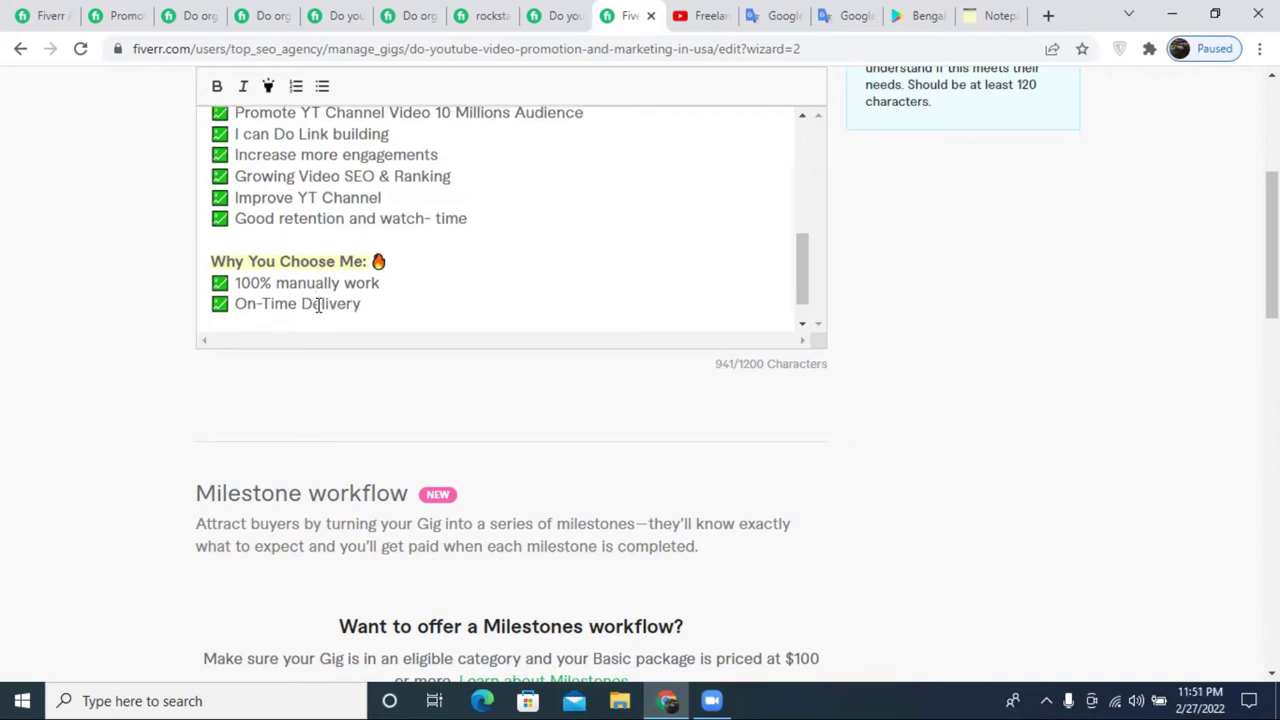
{"action": "type", "text": "✅"}
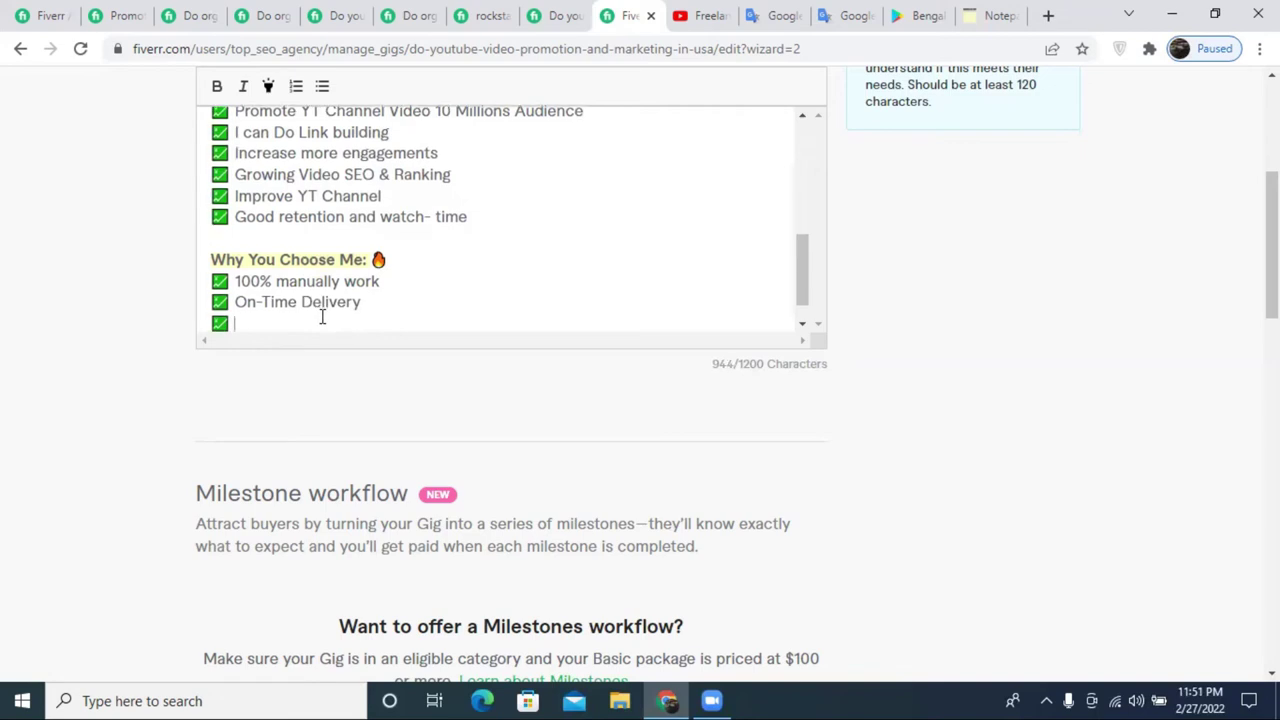
{"action": "type", "text": "100% satisf"}
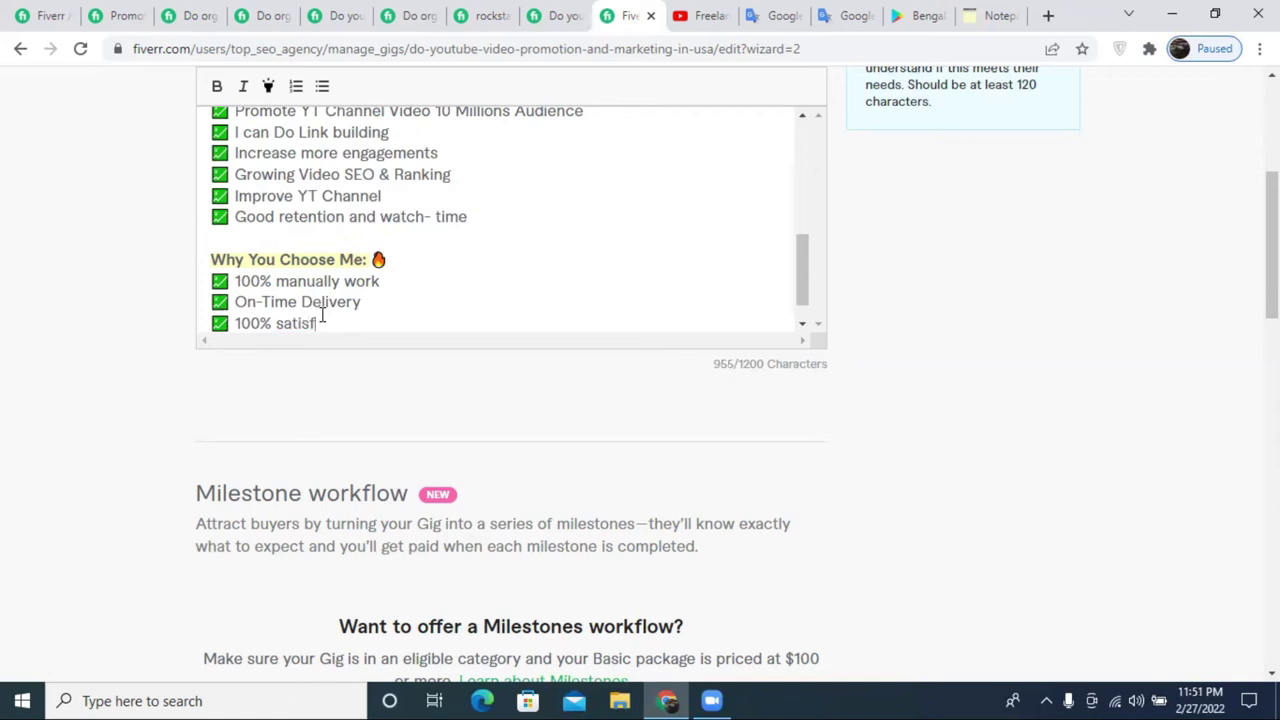
{"action": "type", "text": "astion"}
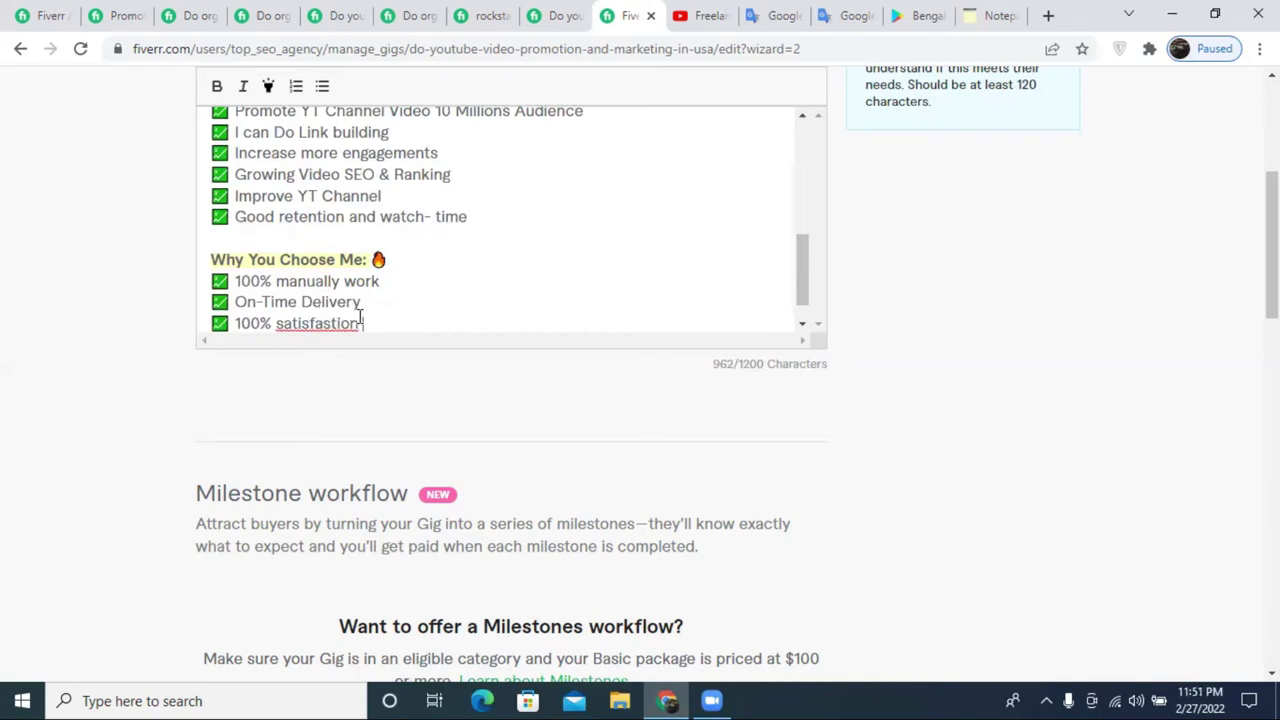
{"action": "right_click", "coordinate": [340, 321]}
{"action": "left_click", "coordinate": [381, 332]}
{"action": "key", "text": "BackSpace"}
{"action": "type", "text": "Gu"}
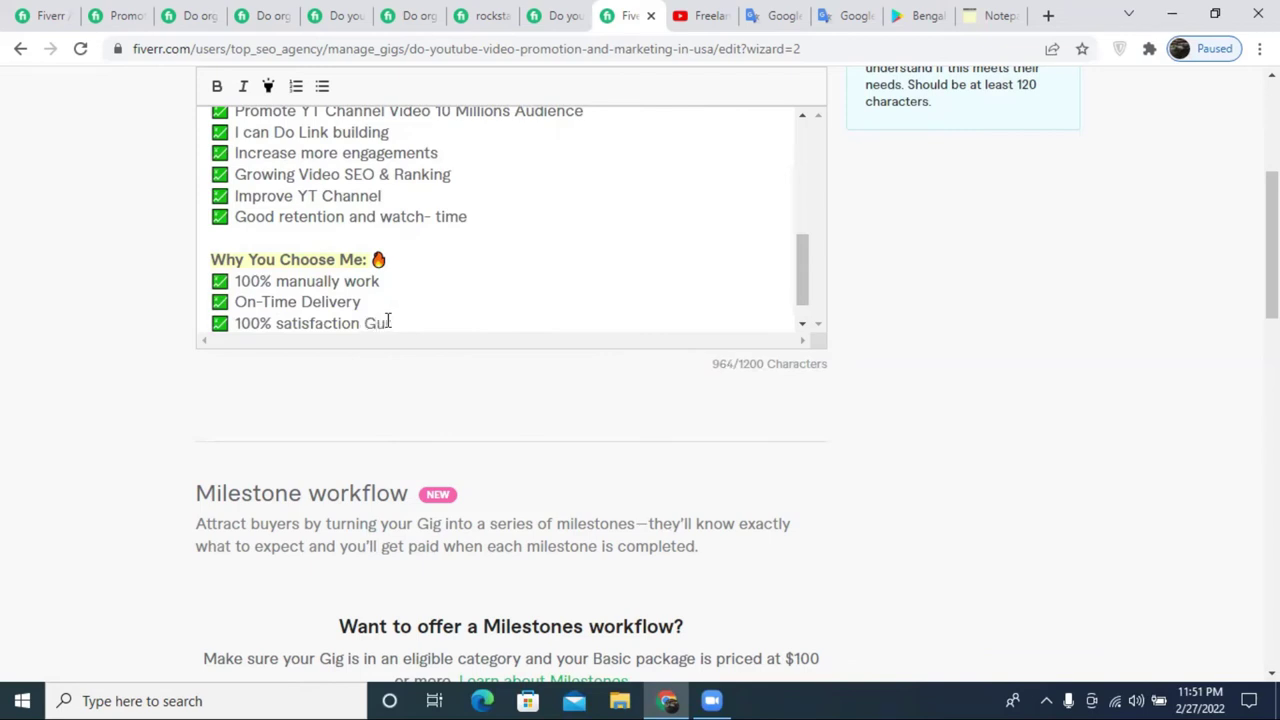
{"action": "key", "text": "BackSpace"}
{"action": "type", "text": "arnteed"}
- Add a fourth line "✅ Proof Live Link and Srennshot" to the "Why You Choose Me" list
{"action": "key", "text": "Return"}
{"action": "type", "text": "✅"}
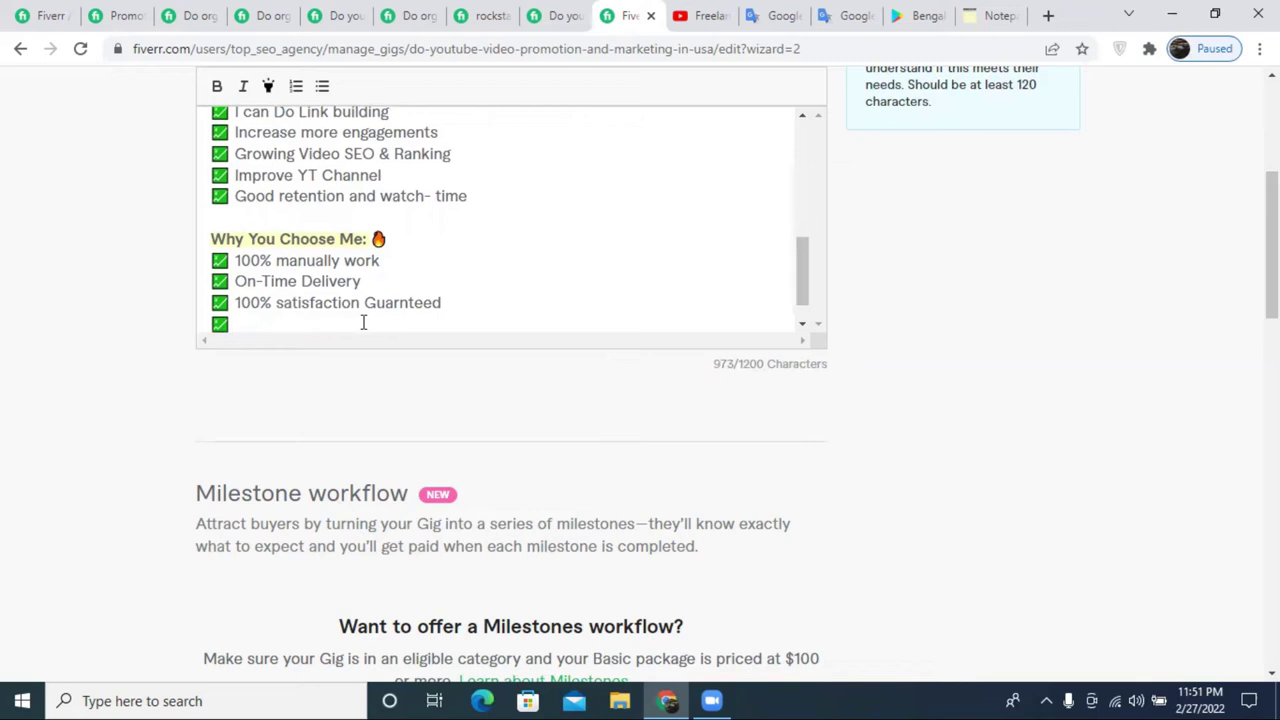
{"action": "type", "text": "Proof Live "}
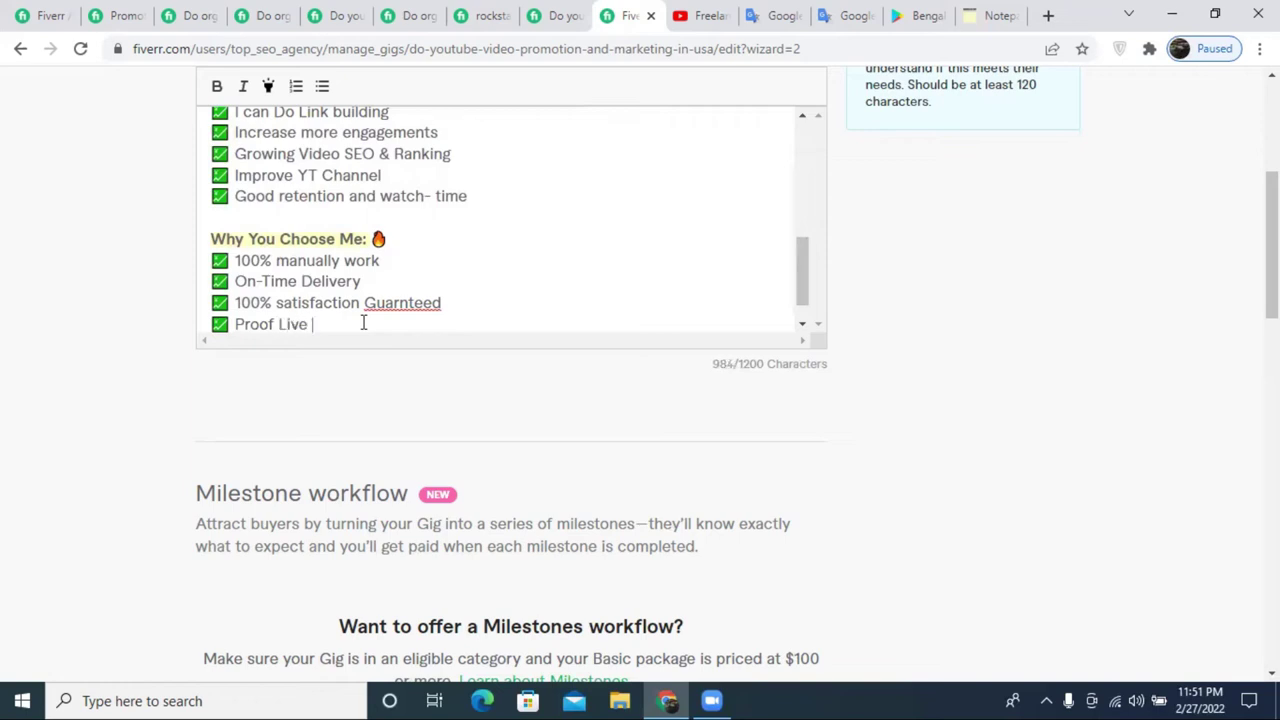
{"action": "type", "text": "and Srennsg"}
{"action": "key", "text": "BackSpace"}
{"action": "type", "text": "hot"}
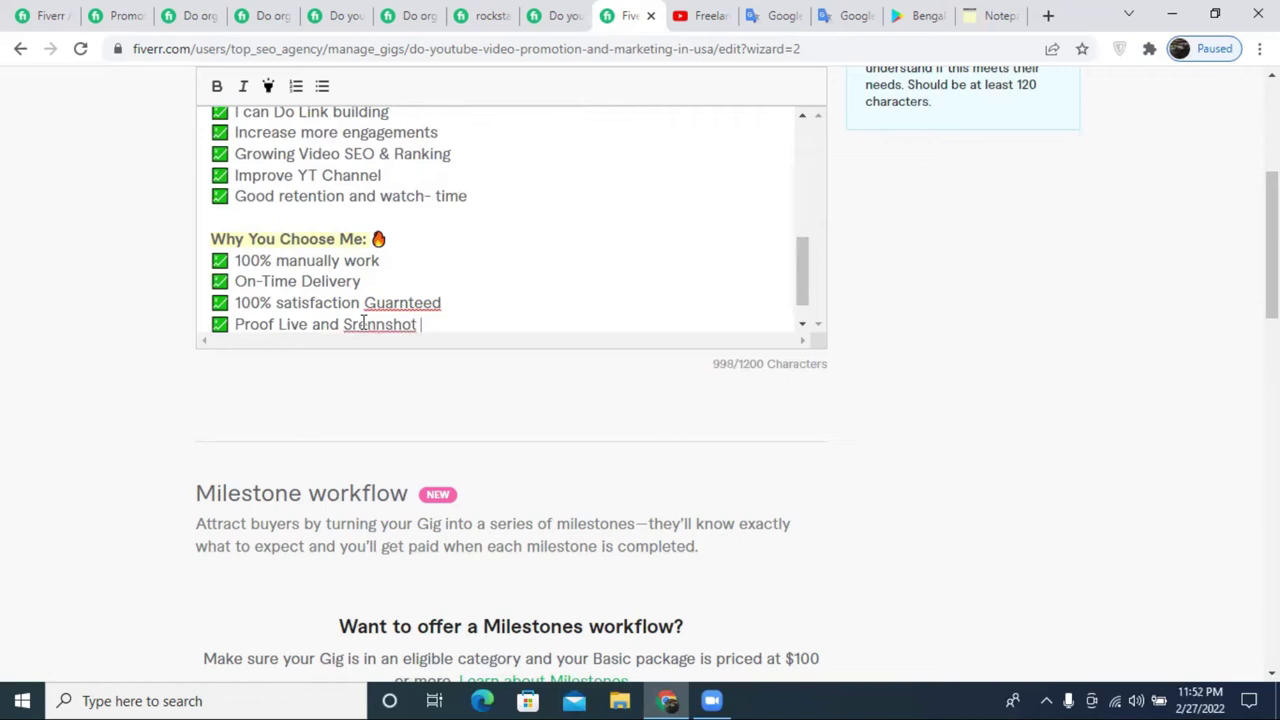
{"action": "left_click", "coordinate": [309, 323]}
{"action": "type", "text": "Link"}
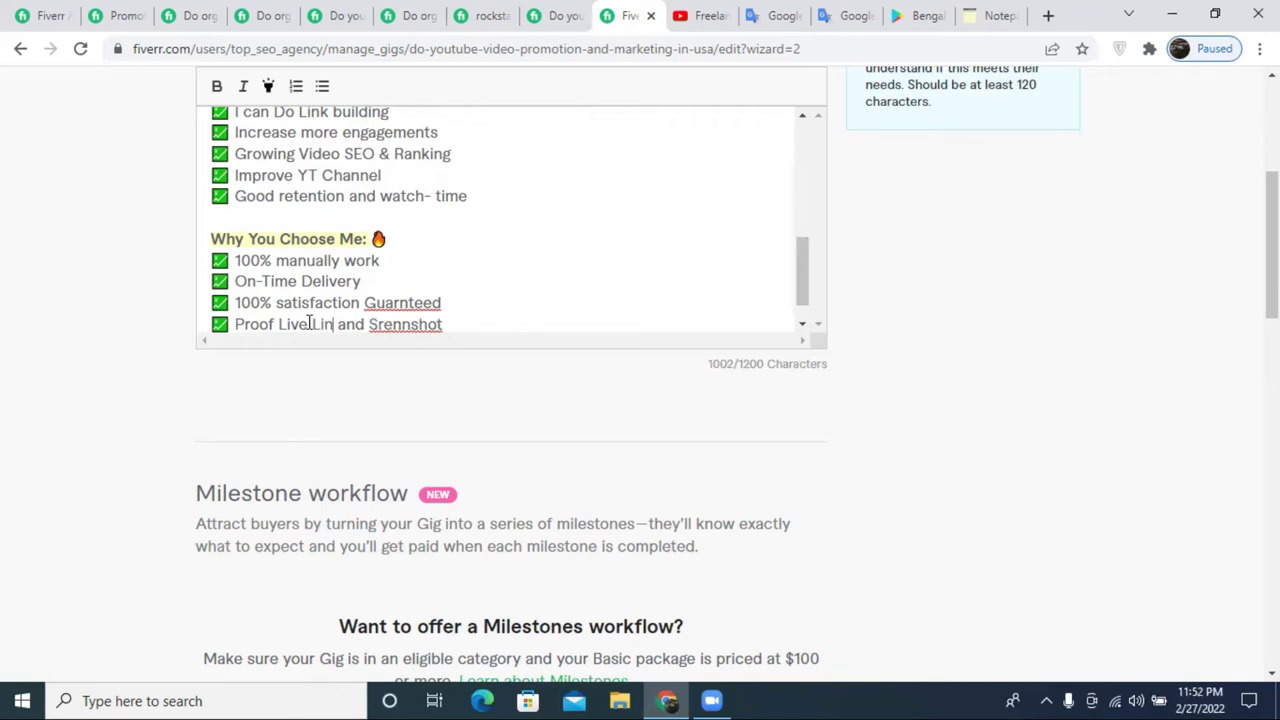
- Correct the misspelled words in the last two list lines to "Screenshot" and "Guaranteed"
{"action": "right_click", "coordinate": [423, 334]}
{"action": "left_click", "coordinate": [401, 328]}
{"action": "right_click", "coordinate": [401, 328]}
{"action": "left_click", "coordinate": [425, 333]}
{"action": "right_click", "coordinate": [403, 294]}
{"action": "right_click", "coordinate": [399, 306]}
{"action": "left_click", "coordinate": [455, 320]}
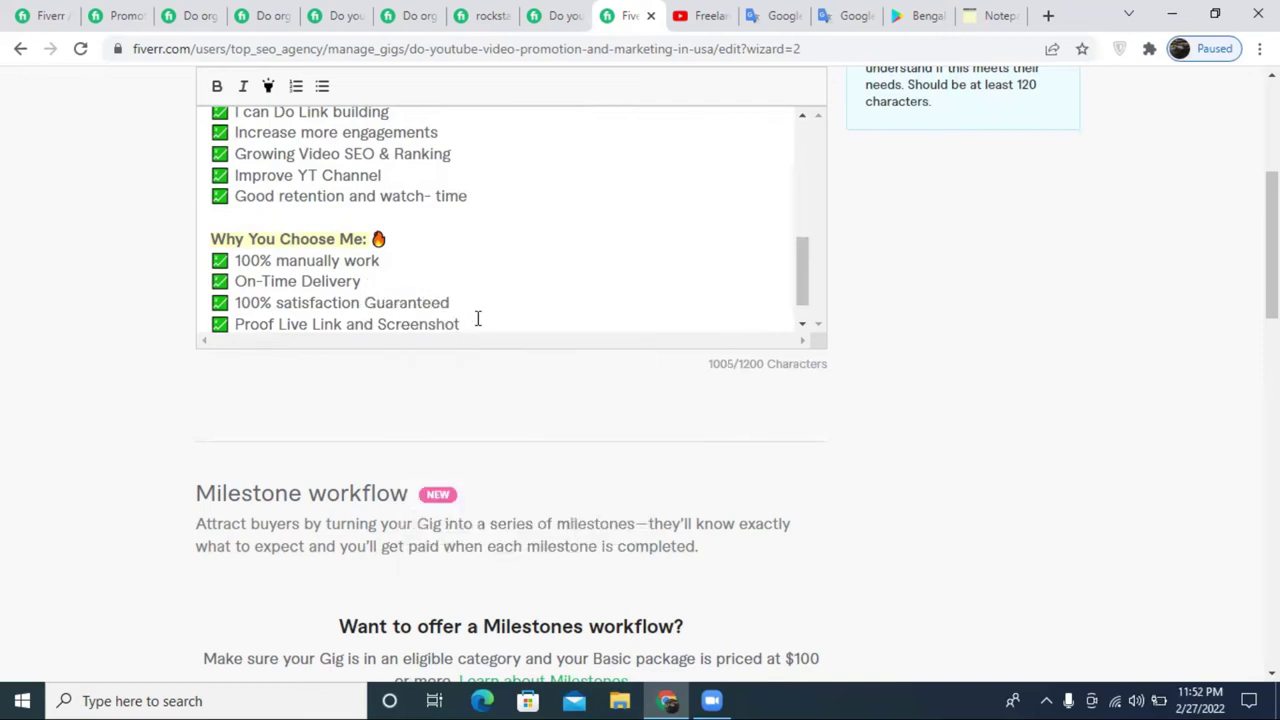
- Append the word "Link" to the end of the "Proof Live Link and Screenshot" line
{"action": "type", "text": "Linkl"}
{"action": "scroll", "coordinate": [500, 315], "scroll_direction": "down", "scroll_amount": 1}
{"action": "key", "text": "BackSpace"}
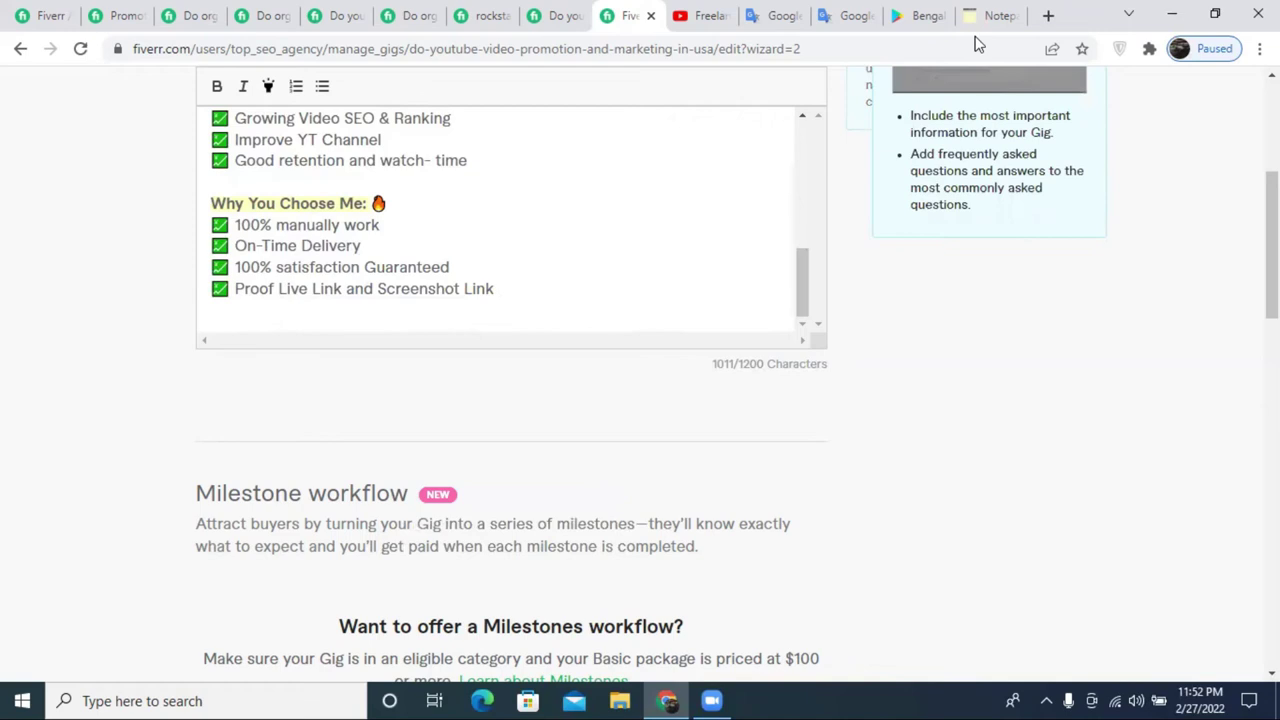
- In Google Translate, dictate a Bengali sentence asking buyers to make contact before ordering, for translation into English
{"action": "left_click", "coordinate": [849, 14]}
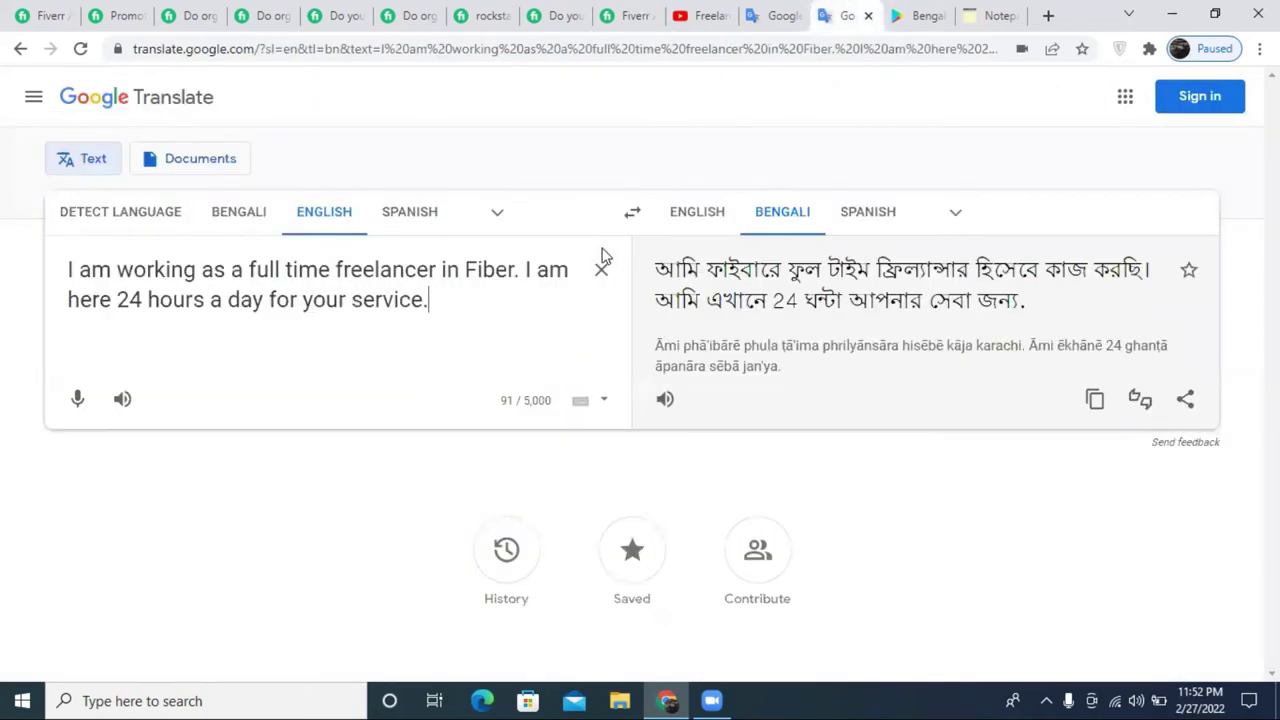
{"action": "left_click", "coordinate": [601, 269]}
{"action": "left_click", "coordinate": [224, 212]}
{"action": "left_click", "coordinate": [78, 384]}
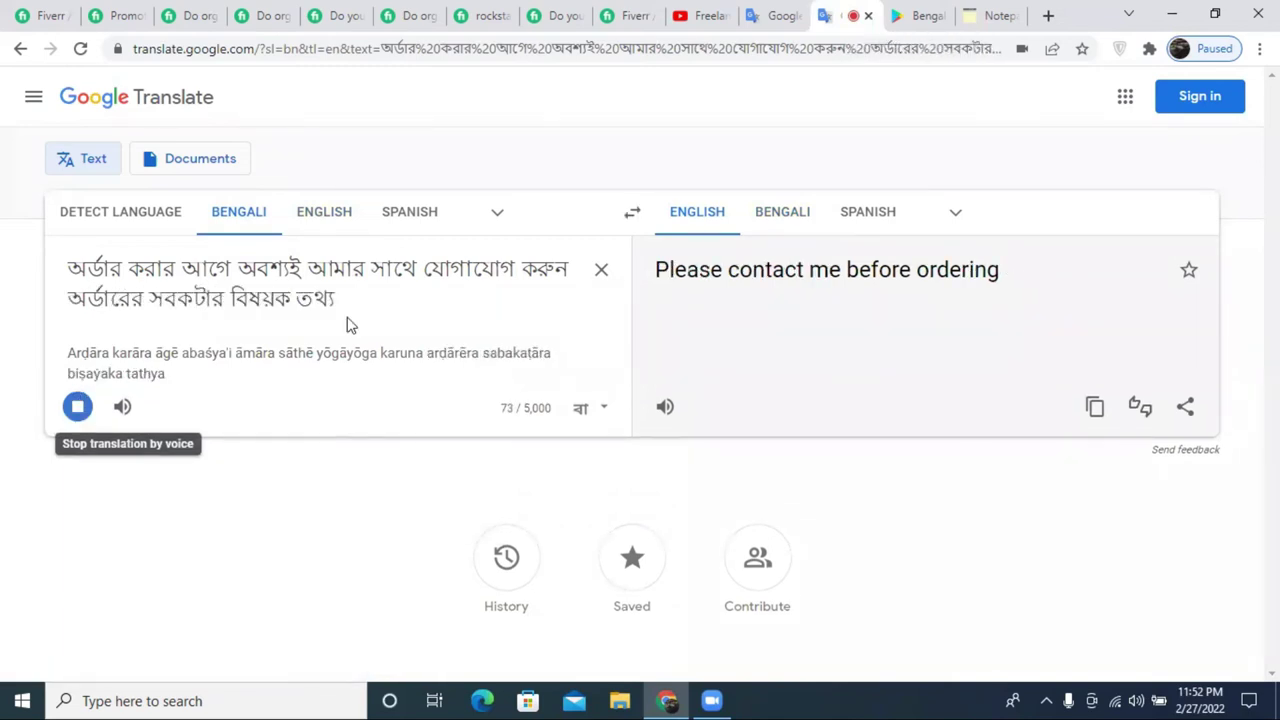
{"action": "left_click", "coordinate": [77, 412]}
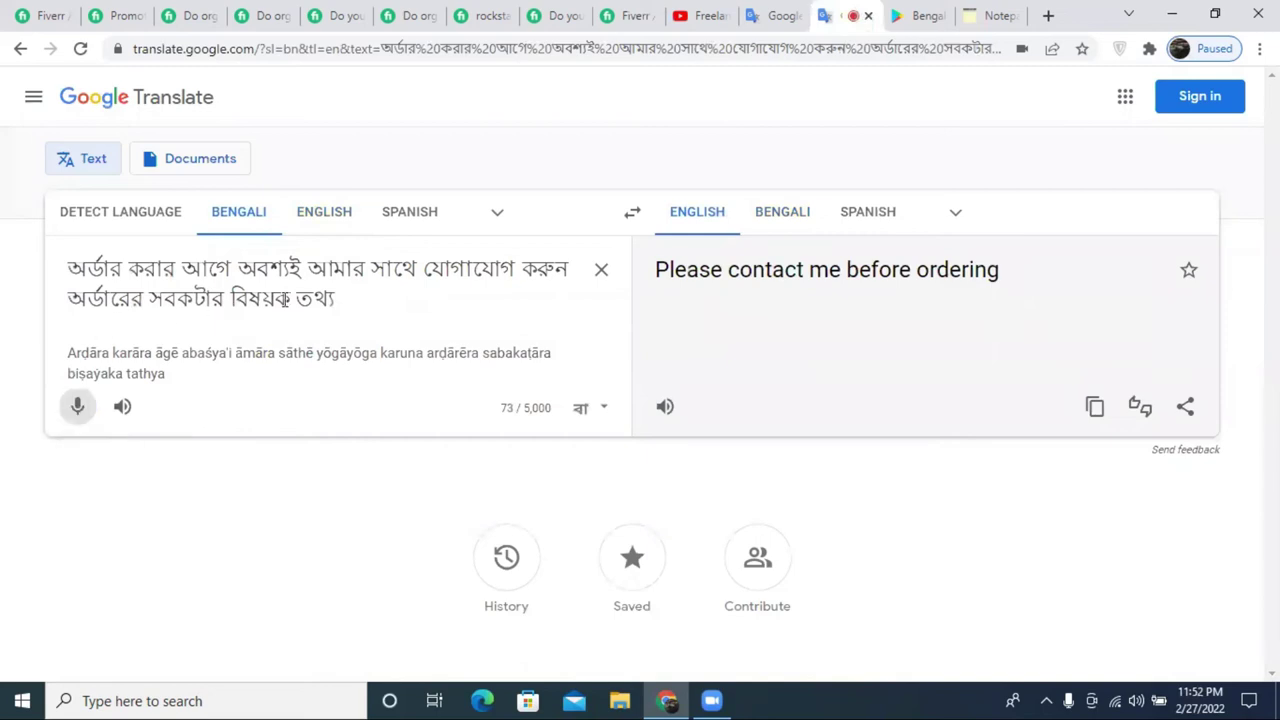
- Delete the Bengali words after "করুন" and copy the English translation "Be sure to contact me before ordering"
{"action": "left_click_drag", "start_coordinate": [570, 272], "coordinate": [566, 337]}
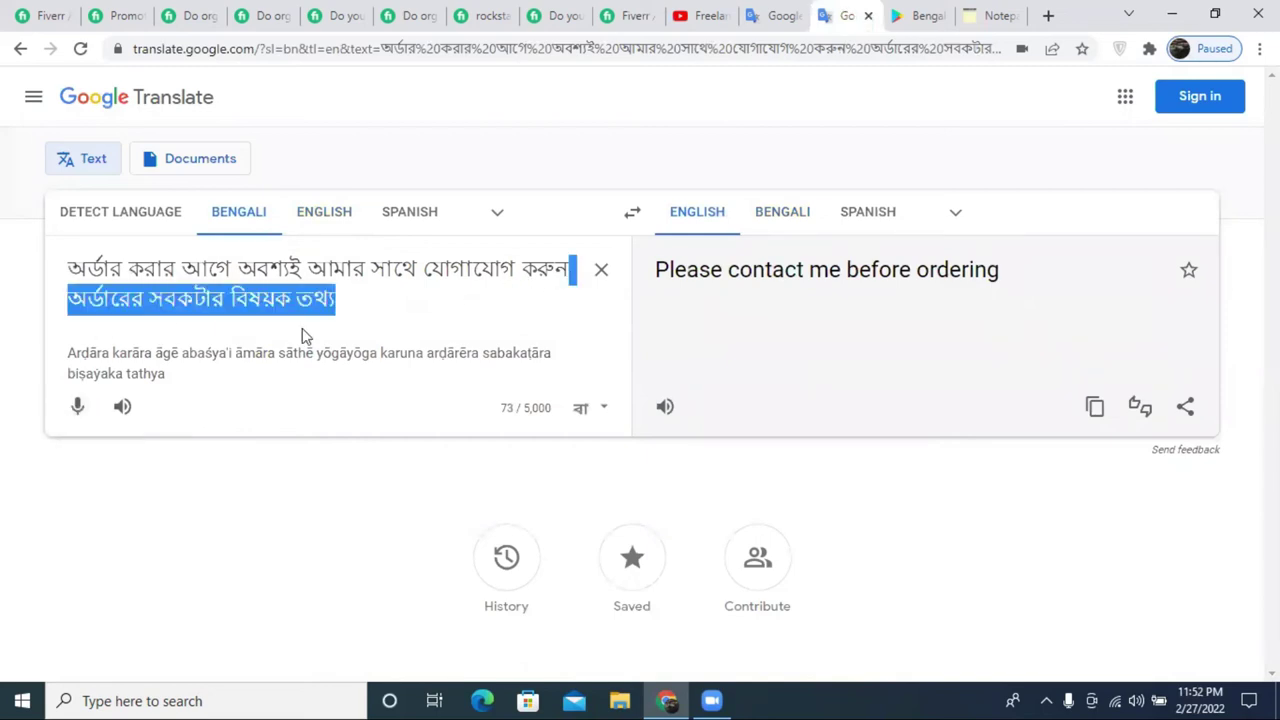
{"action": "left_click", "coordinate": [322, 305]}
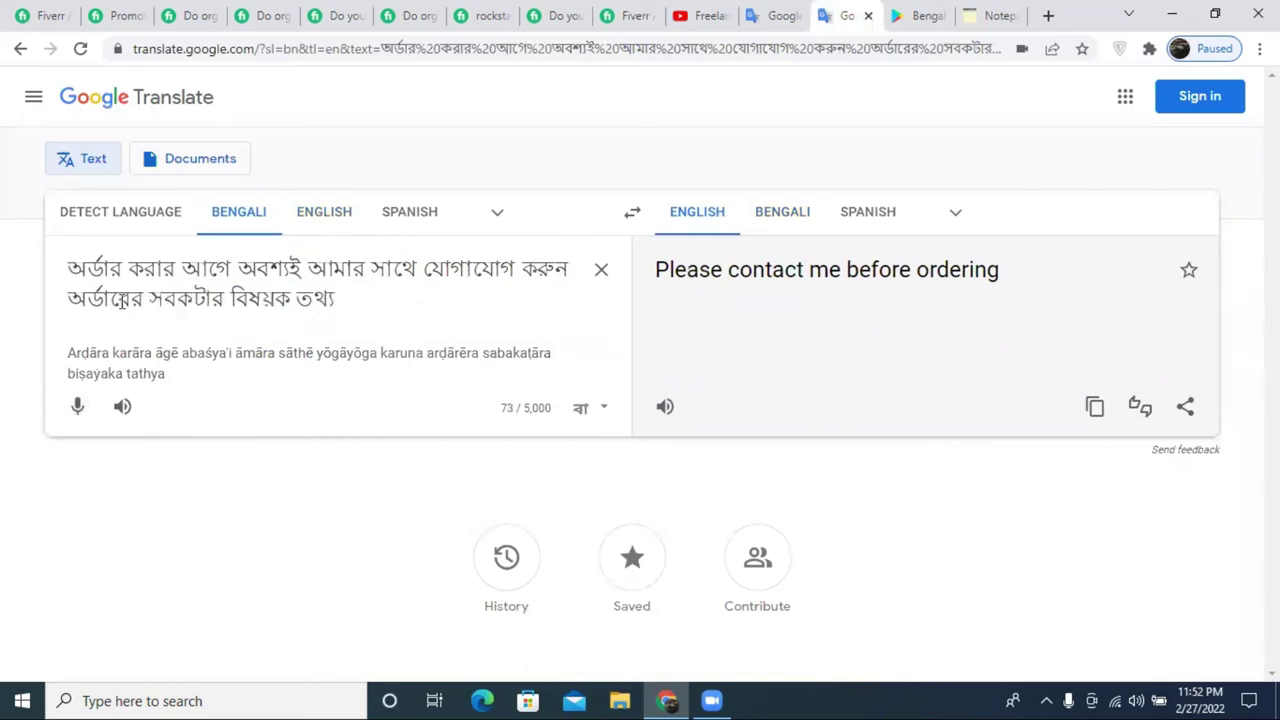
{"action": "triple_click", "coordinate": [122, 302]}
{"action": "left_click_drag", "start_coordinate": [345, 300], "coordinate": [67, 296]}
{"action": "key", "text": "BackSpace"}
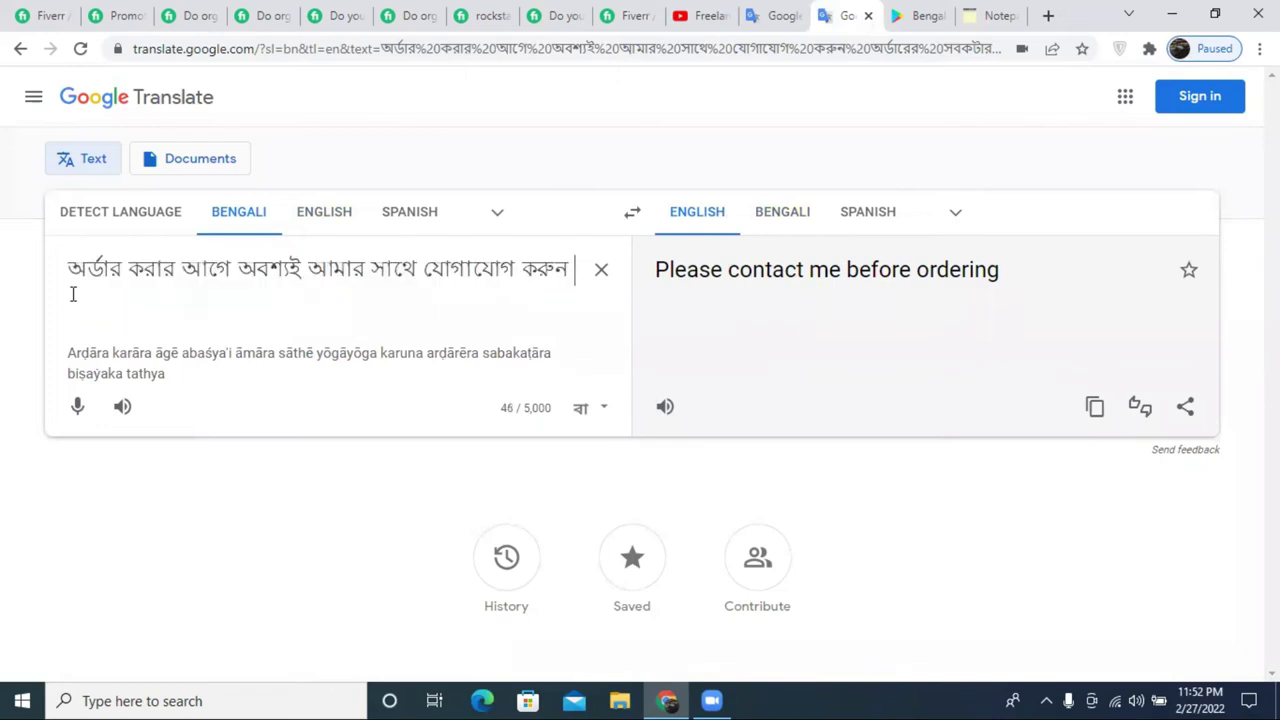
{"action": "left_click", "coordinate": [1094, 388]}
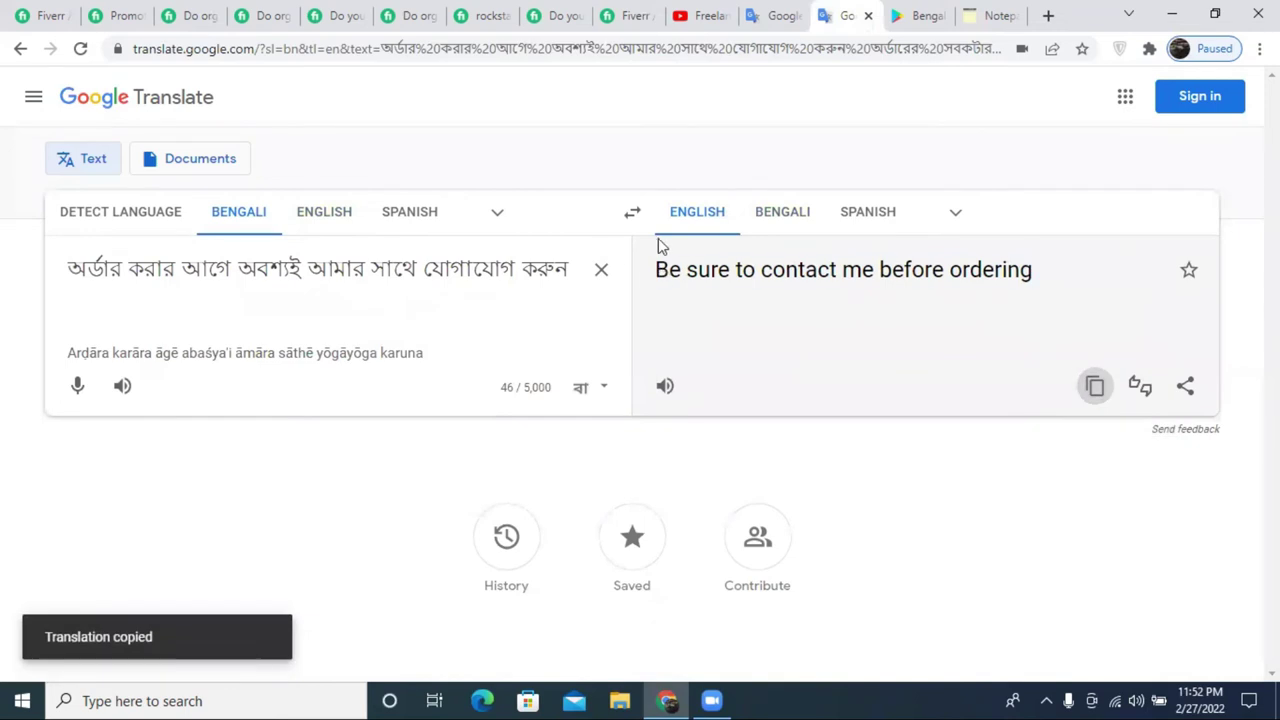
- Translate "Be sure to contact me before ordering" back into Bengali to check its meaning
{"action": "left_click", "coordinate": [601, 269]}
{"action": "key", "text": "ctrl+v"}
{"action": "left_click", "coordinate": [795, 219]}
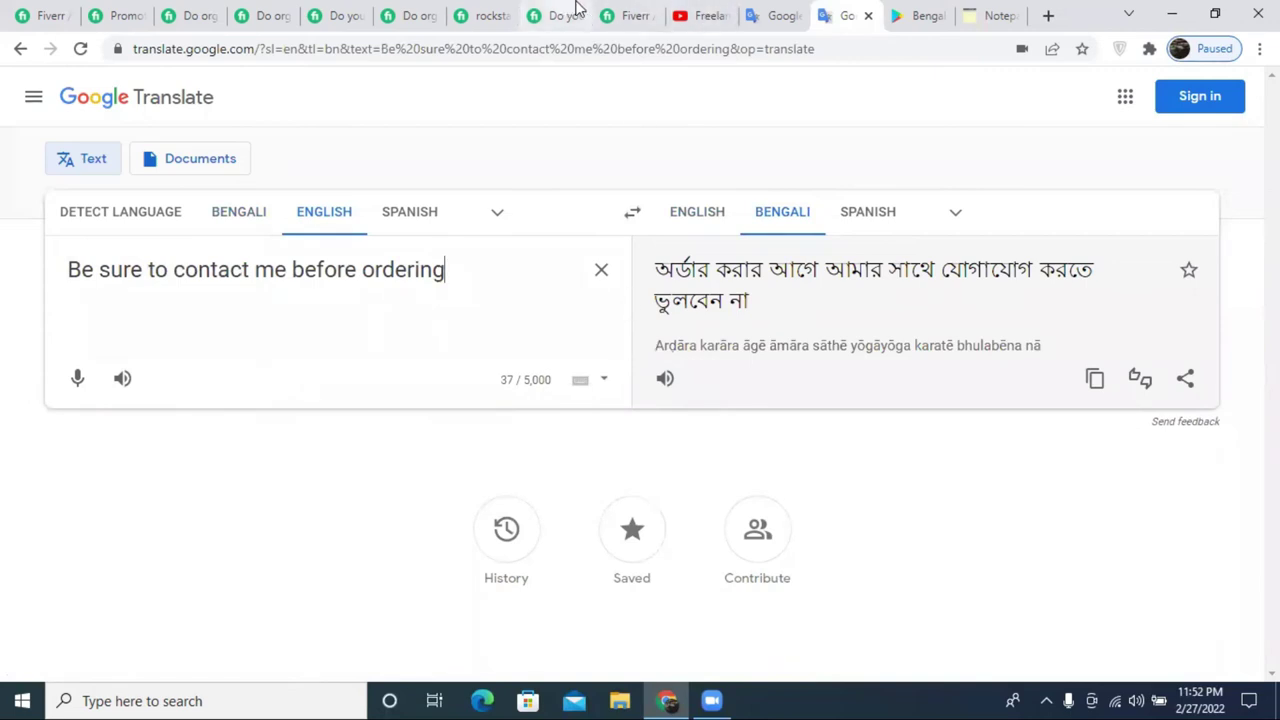
- Back in the Fiverr gig description, add "Be sure to contact me before ordering." below the "Why You Choose Me" list
{"action": "left_click", "coordinate": [628, 14]}
{"action": "key", "text": "ctrl+v"}
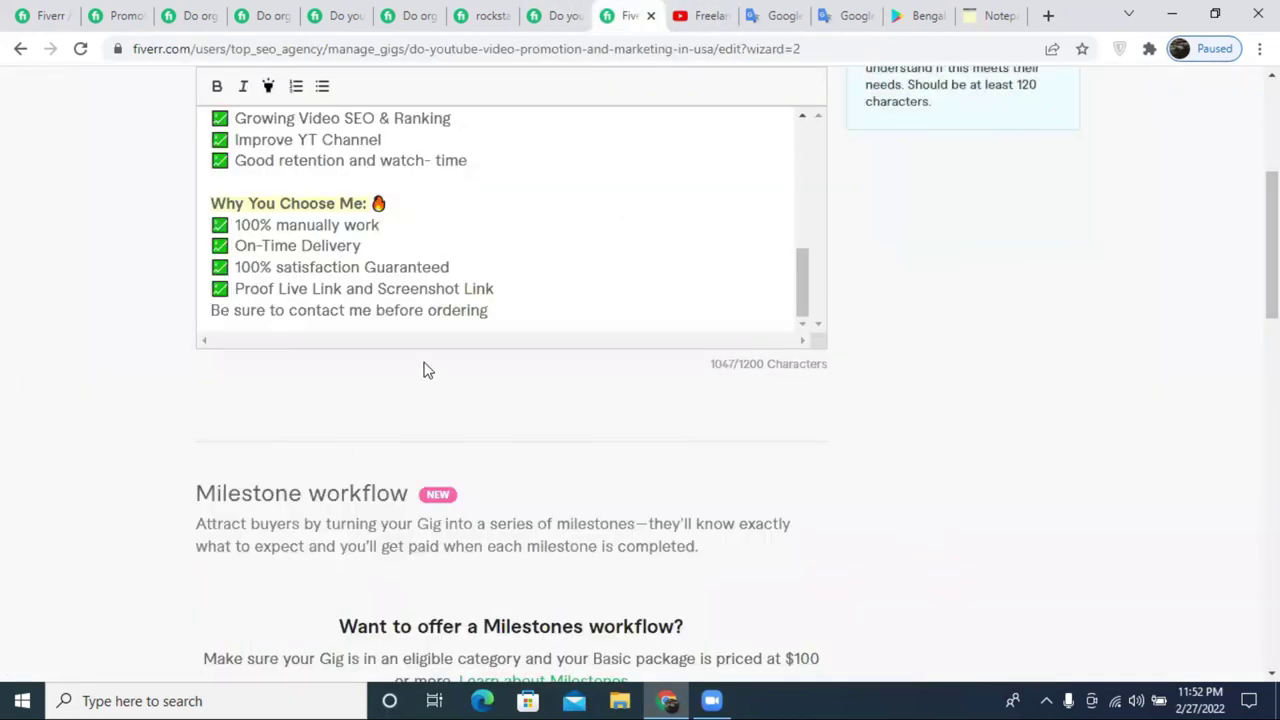
{"action": "type", "text": "."}
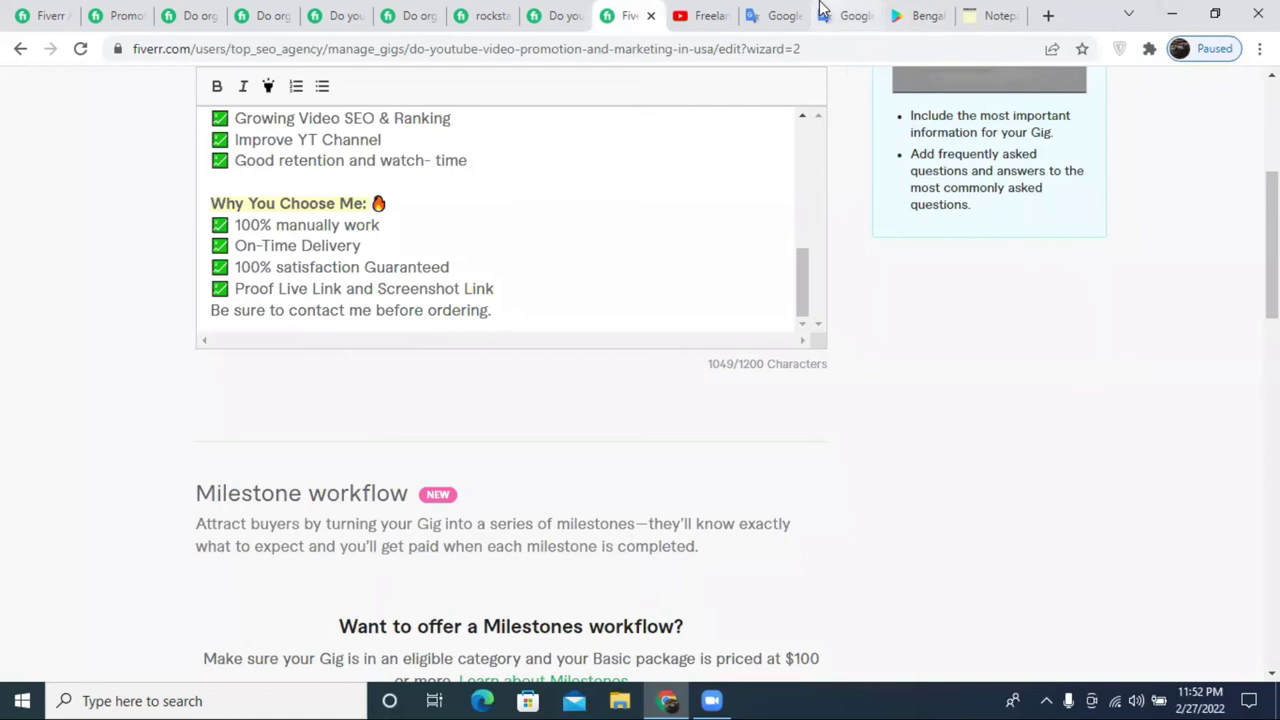
- In Google Translate, dictate the Bengali sentence "অর্ডার সংক্রান্ত বিষয়ে আলোচনা করা নেওয়া ভালো" and copy its English translation
{"action": "left_click", "coordinate": [822, 14]}
{"action": "left_click", "coordinate": [600, 269]}
{"action": "left_click", "coordinate": [239, 211]}
{"action": "left_click", "coordinate": [77, 365]}
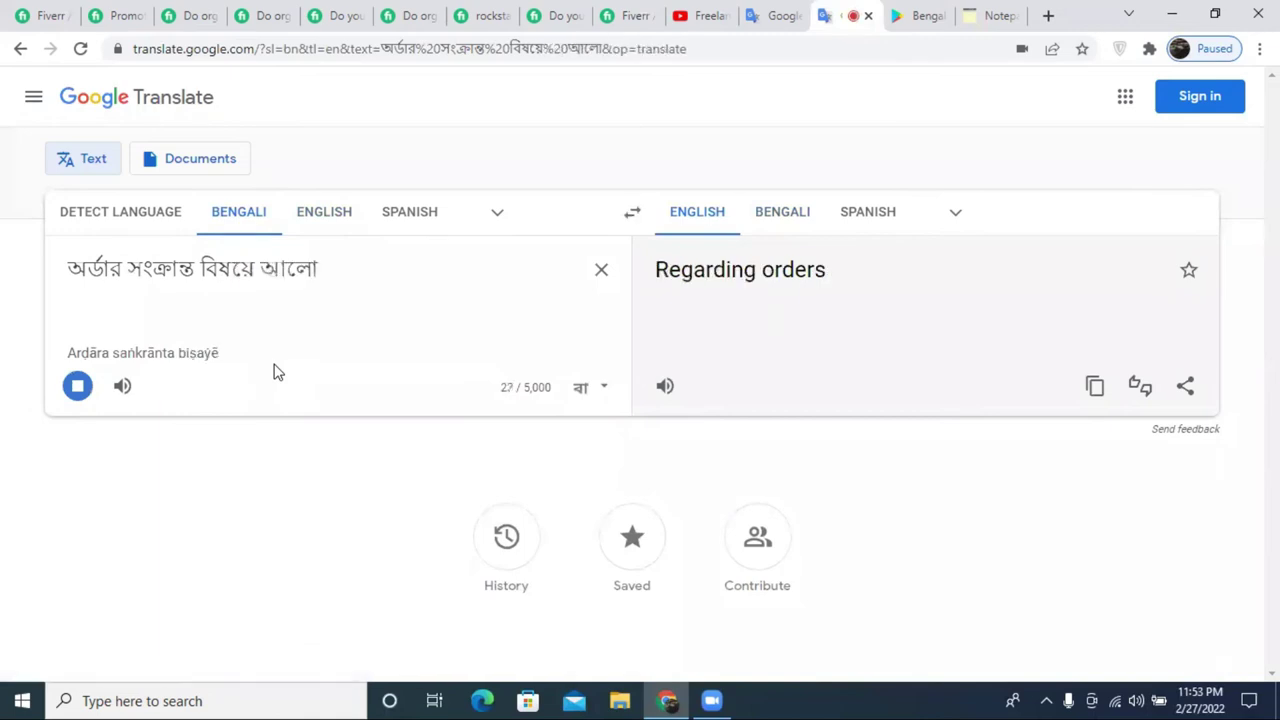
{"action": "left_click", "coordinate": [77, 386]}
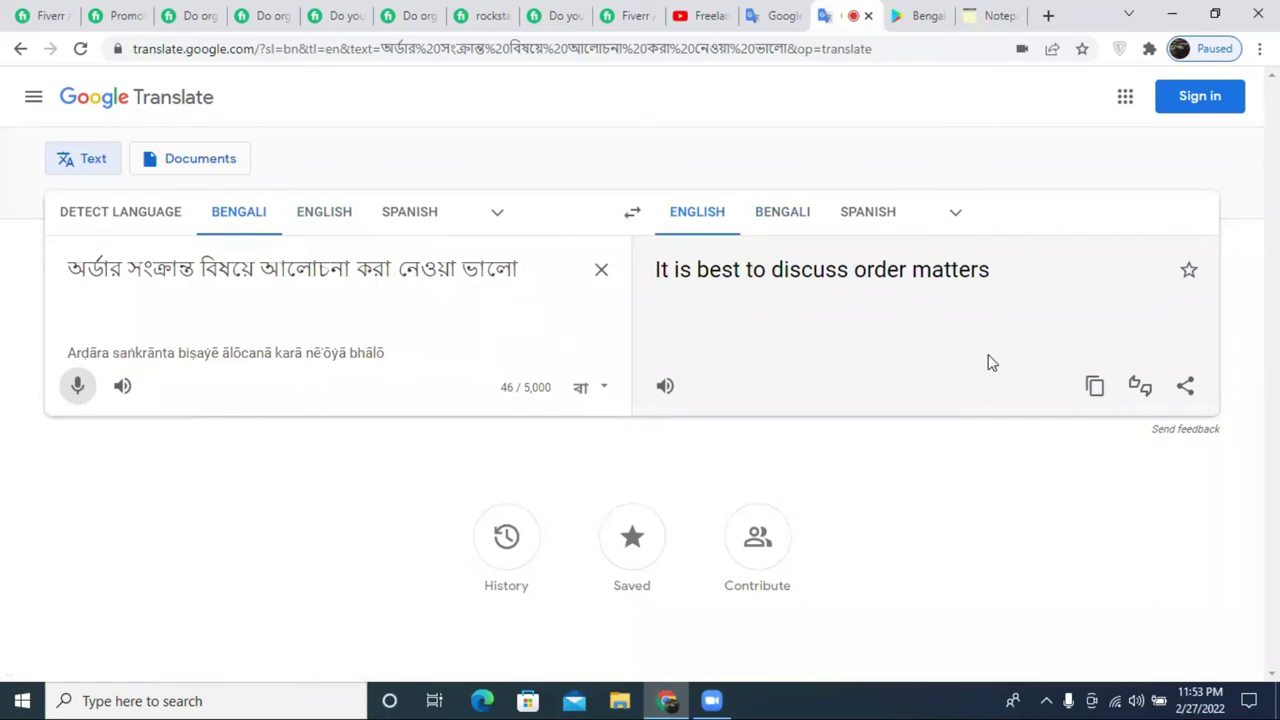
{"action": "left_click", "coordinate": [1094, 388]}
- Translate "It is best to discuss order matters" back into Bengali to check its meaning
{"action": "left_click", "coordinate": [601, 272]}
{"action": "key", "text": "ctrl+v"}
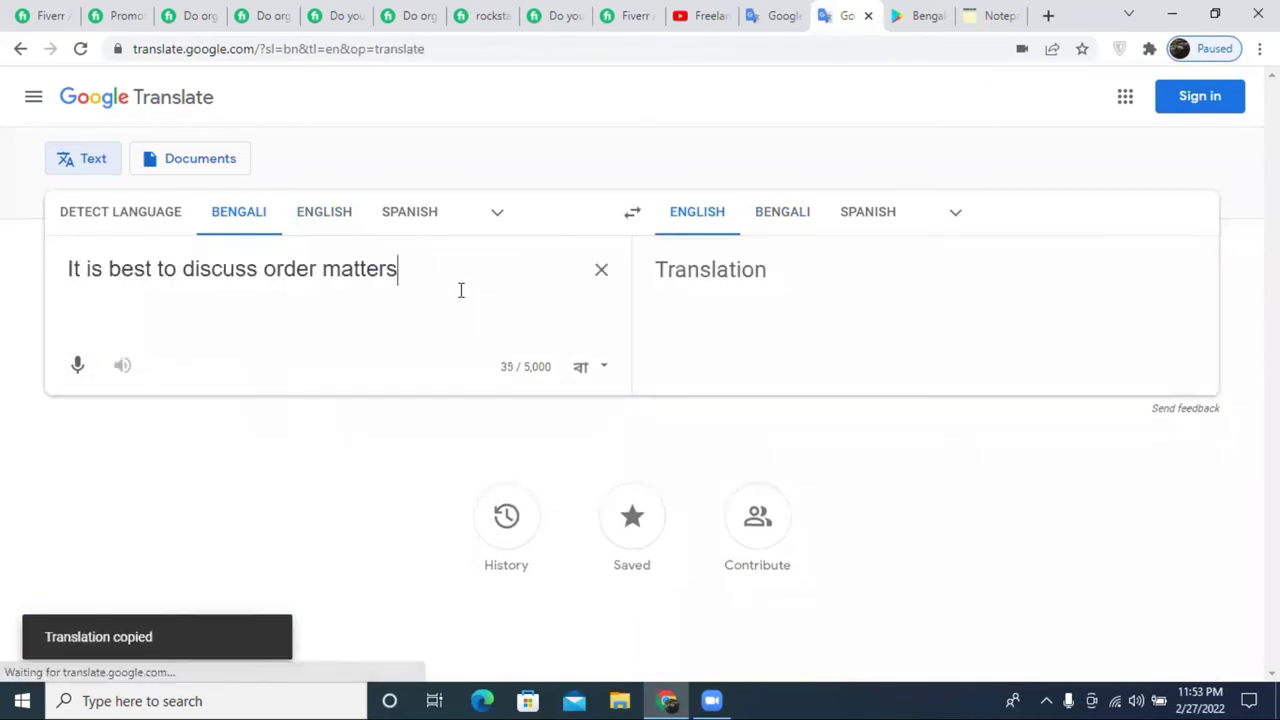
{"action": "left_click", "coordinate": [777, 213]}
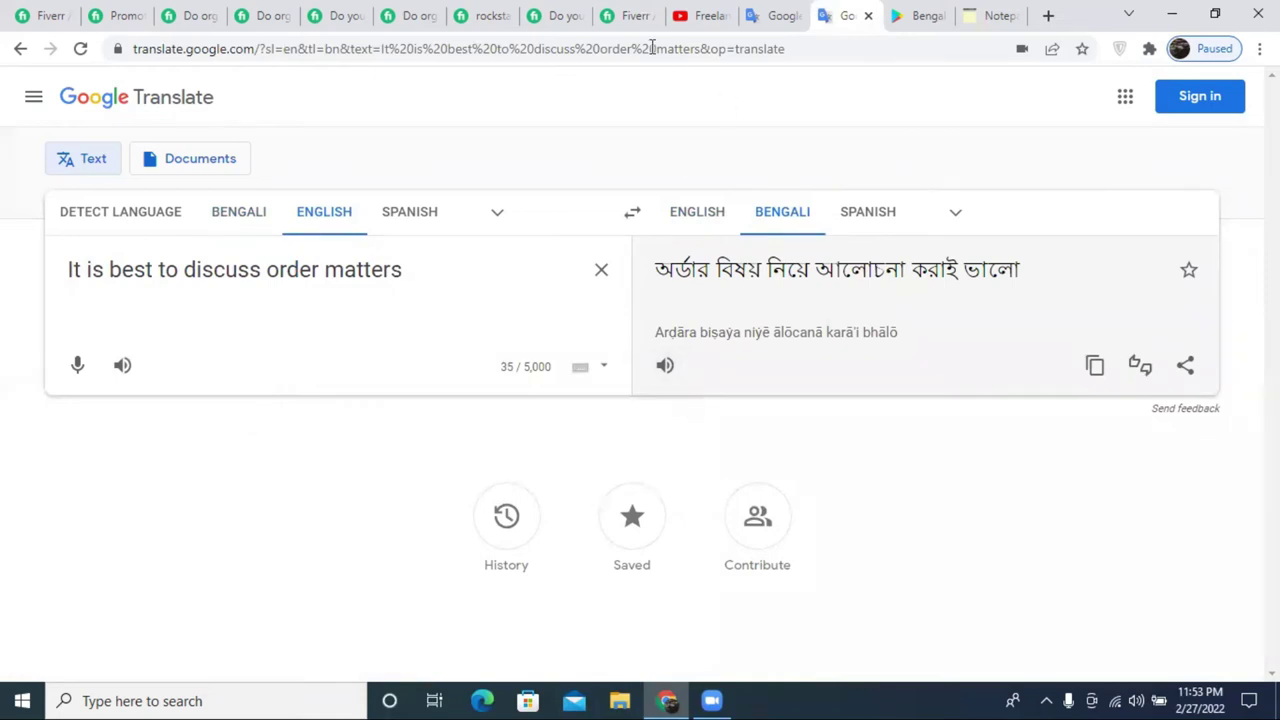
- Back in the Fiverr gig description, append "It is best to discuss order matters." to the closing line
{"action": "left_click", "coordinate": [637, 15]}
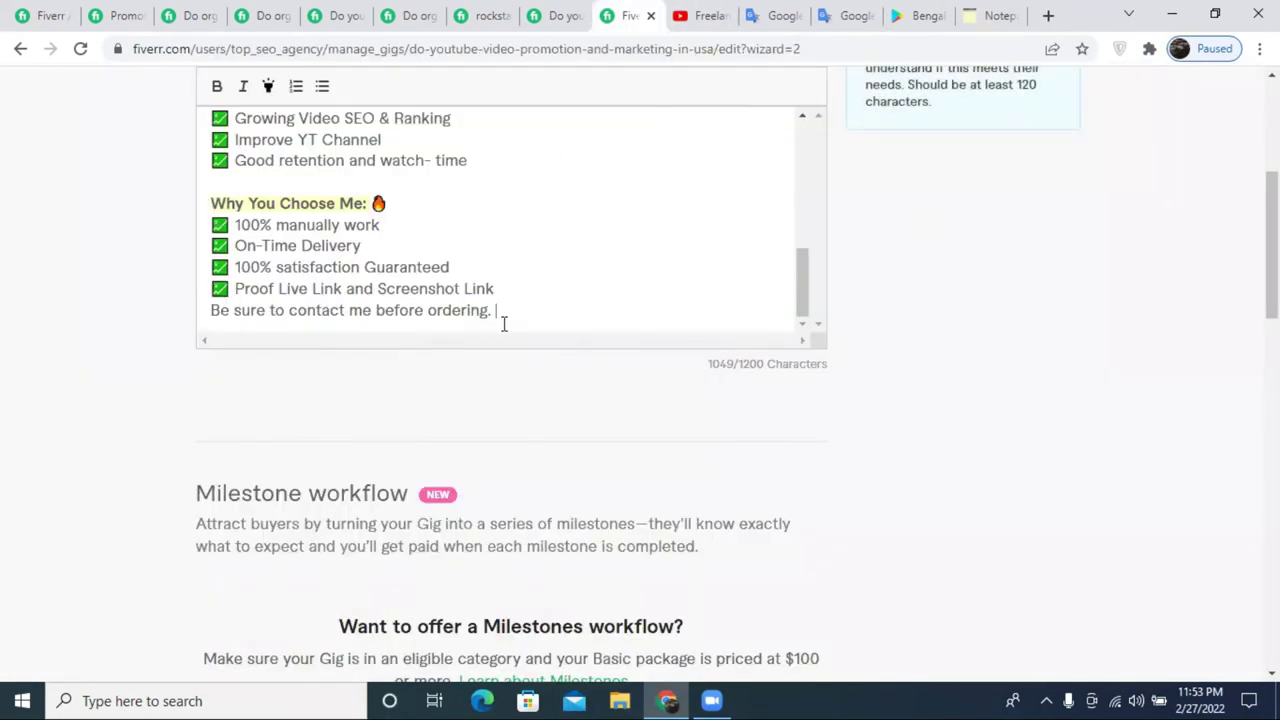
{"action": "key", "text": "ctrl+v"}
{"action": "type", "text": "."}
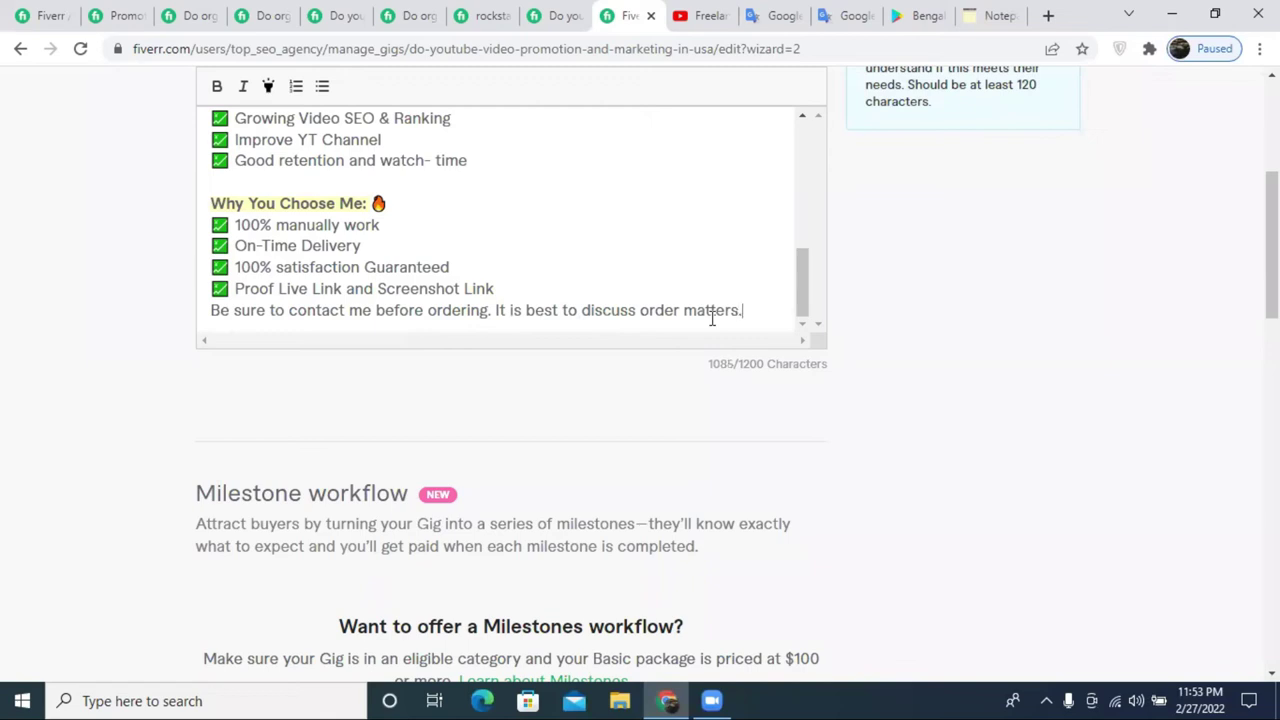
- Make the closing line about contacting before ordering bold and insert a blank line above it
{"action": "triple_click", "coordinate": [720, 312]}
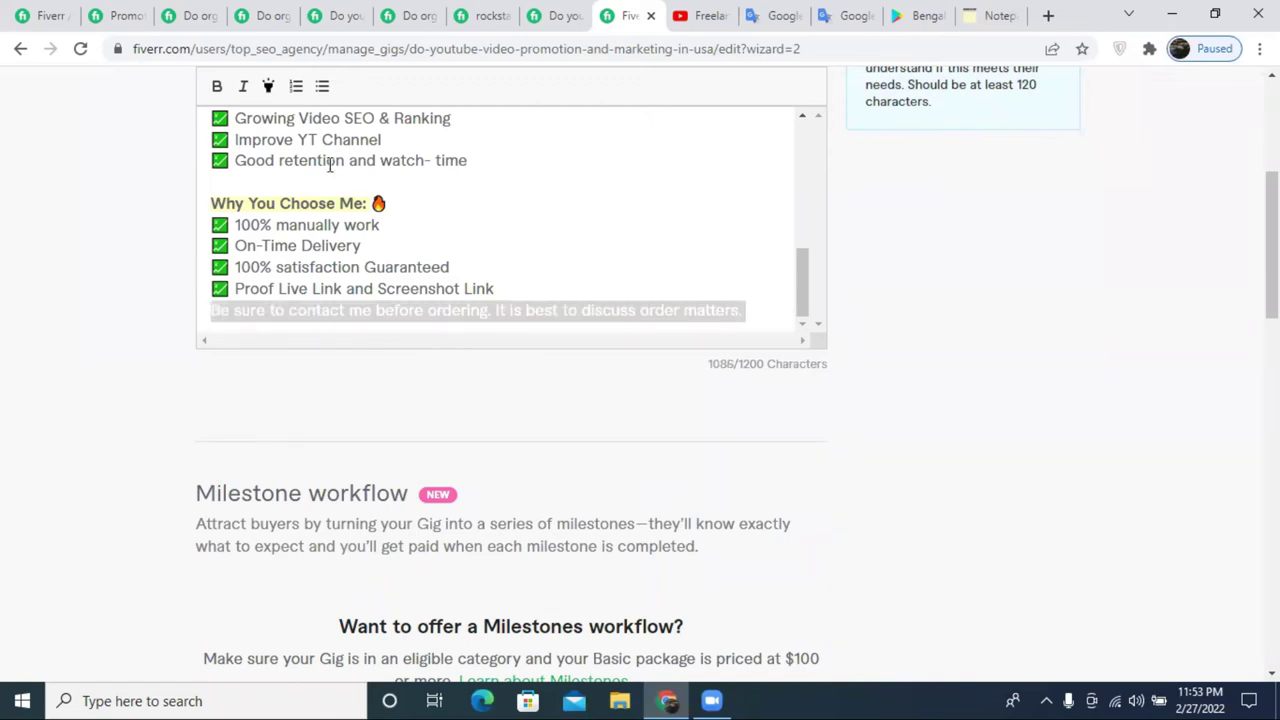
{"action": "left_click", "coordinate": [216, 86]}
{"action": "left_click", "coordinate": [556, 285]}
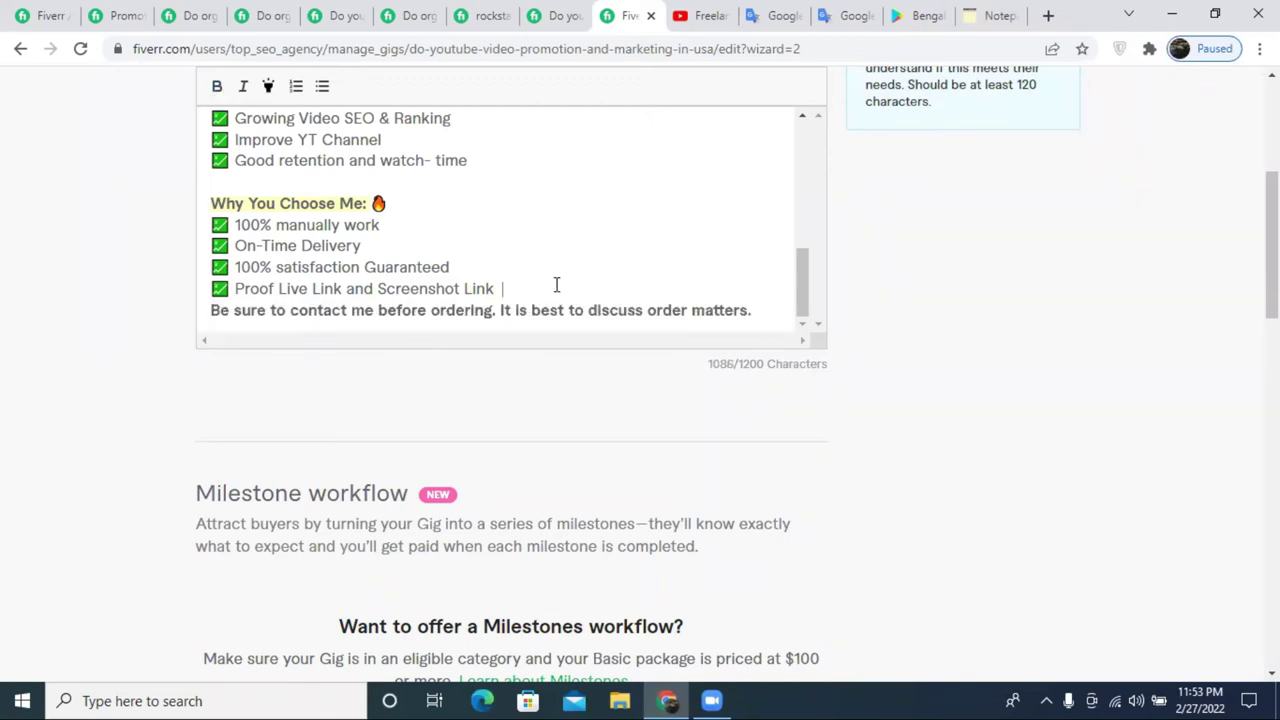
{"action": "key", "text": "Return"}
- Select the whole gig description up to the "Offering: YouTube video promotion and Marketing" headline and copy it
{"action": "scroll", "coordinate": [590, 272], "scroll_direction": "up", "scroll_amount": 5}
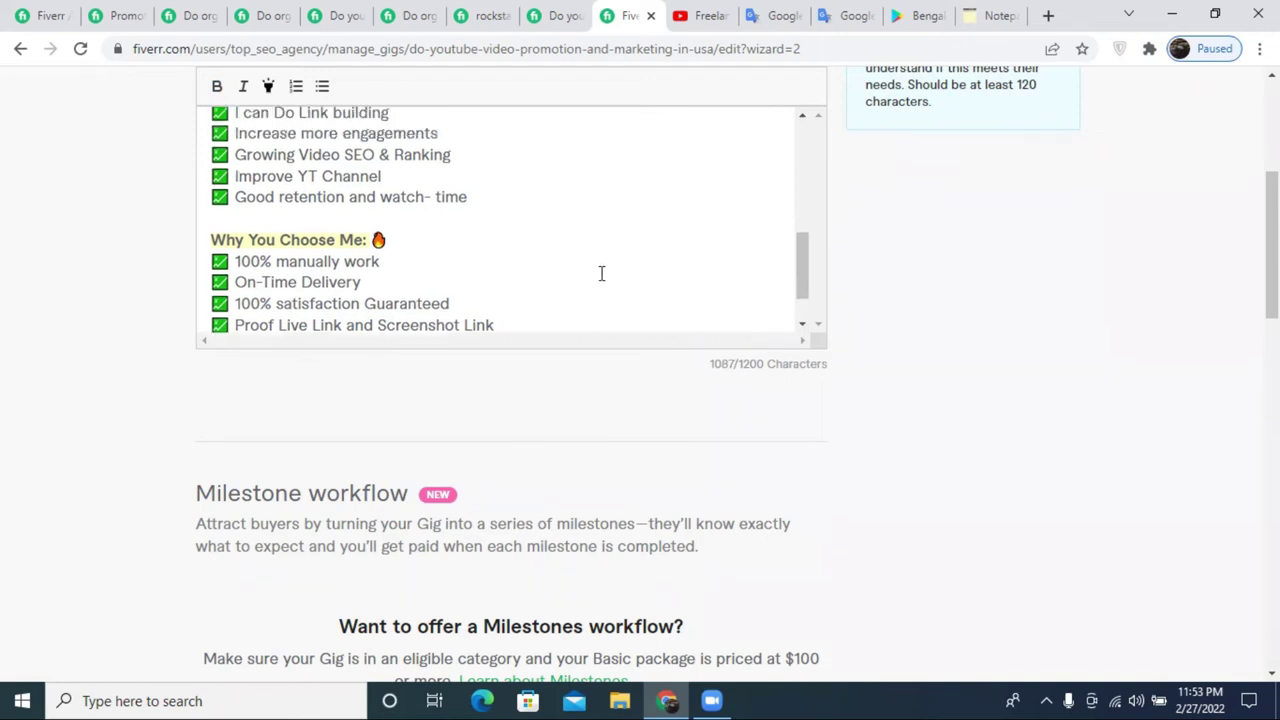
{"action": "scroll", "coordinate": [613, 274], "scroll_direction": "up", "scroll_amount": 3}
{"action": "scroll", "coordinate": [617, 329], "scroll_direction": "down", "scroll_amount": 10}
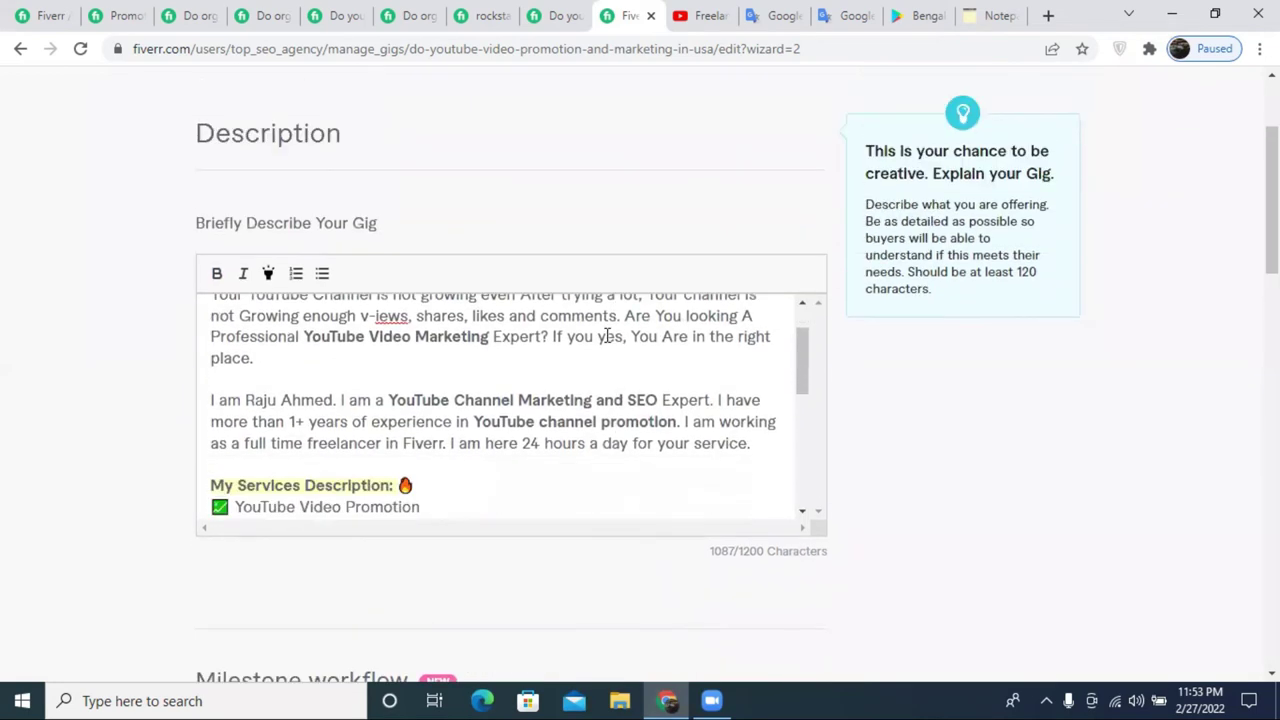
{"action": "scroll", "coordinate": [556, 372], "scroll_direction": "up", "scroll_amount": 1}
{"action": "left_click_drag", "start_coordinate": [763, 400], "coordinate": [215, 224]}
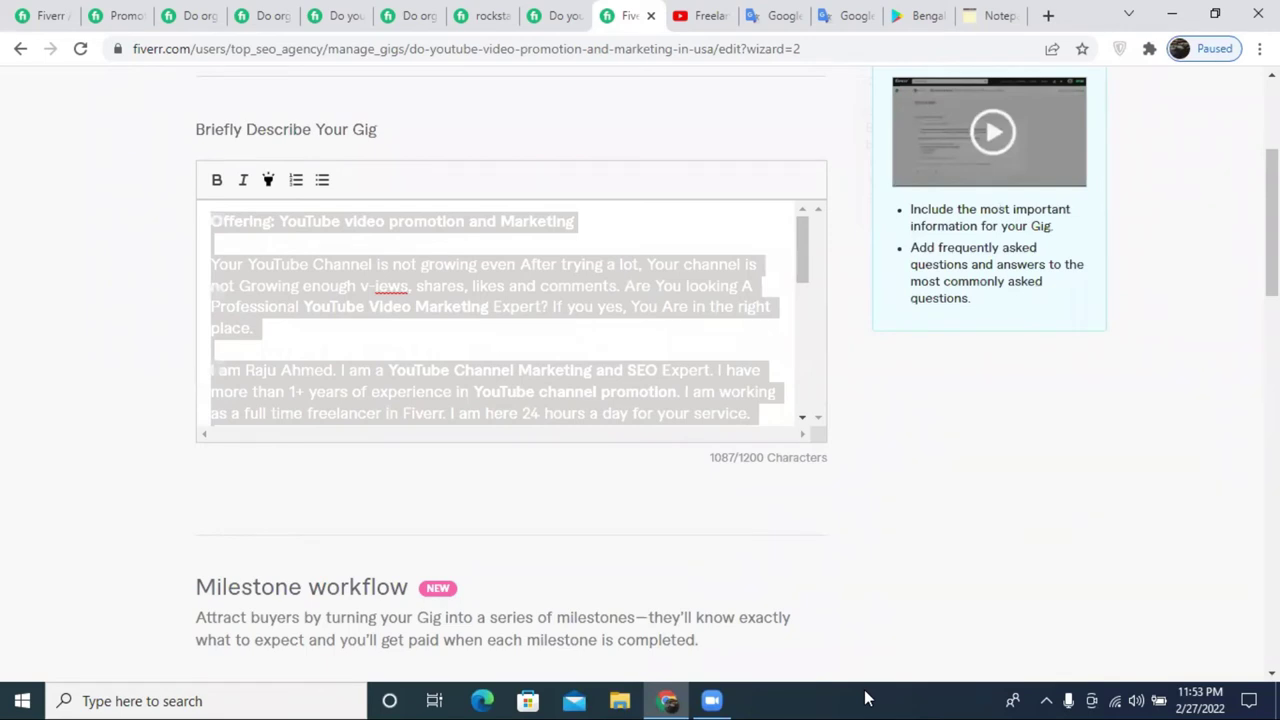
{"action": "left_click", "coordinate": [864, 689]}
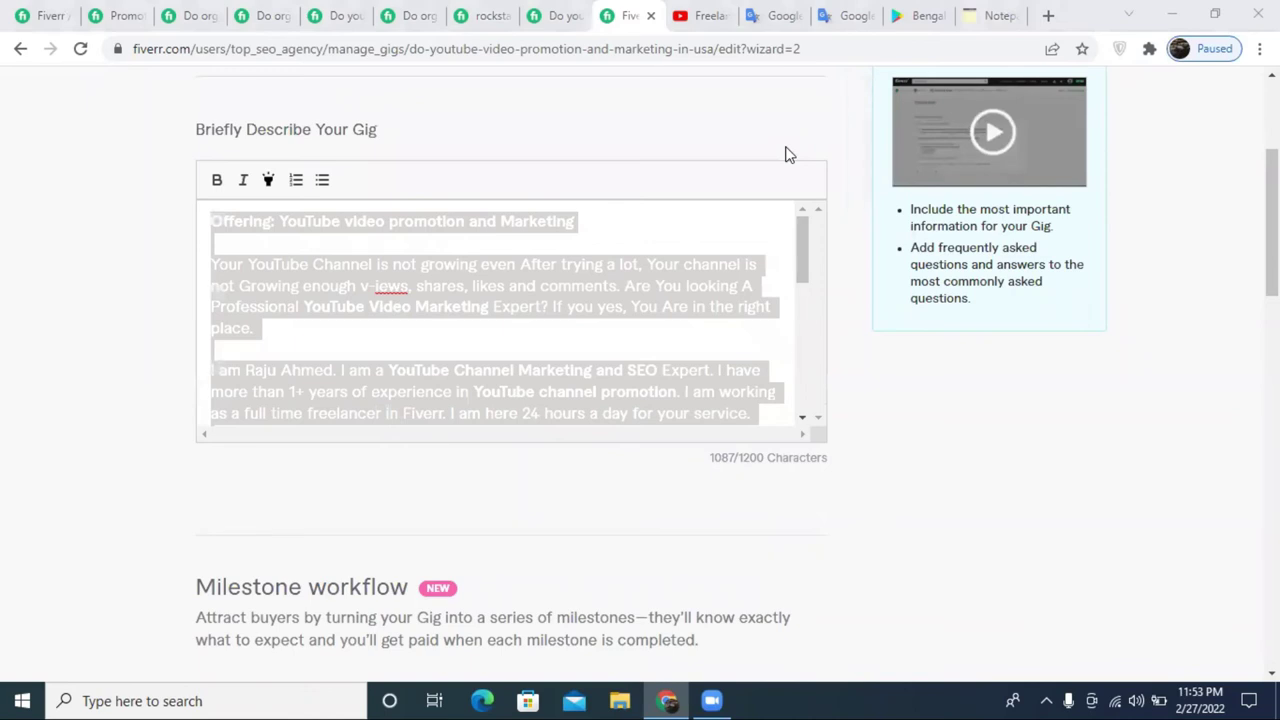
{"action": "left_click", "coordinate": [450, 252]}
{"action": "left_click", "coordinate": [545, 338]}
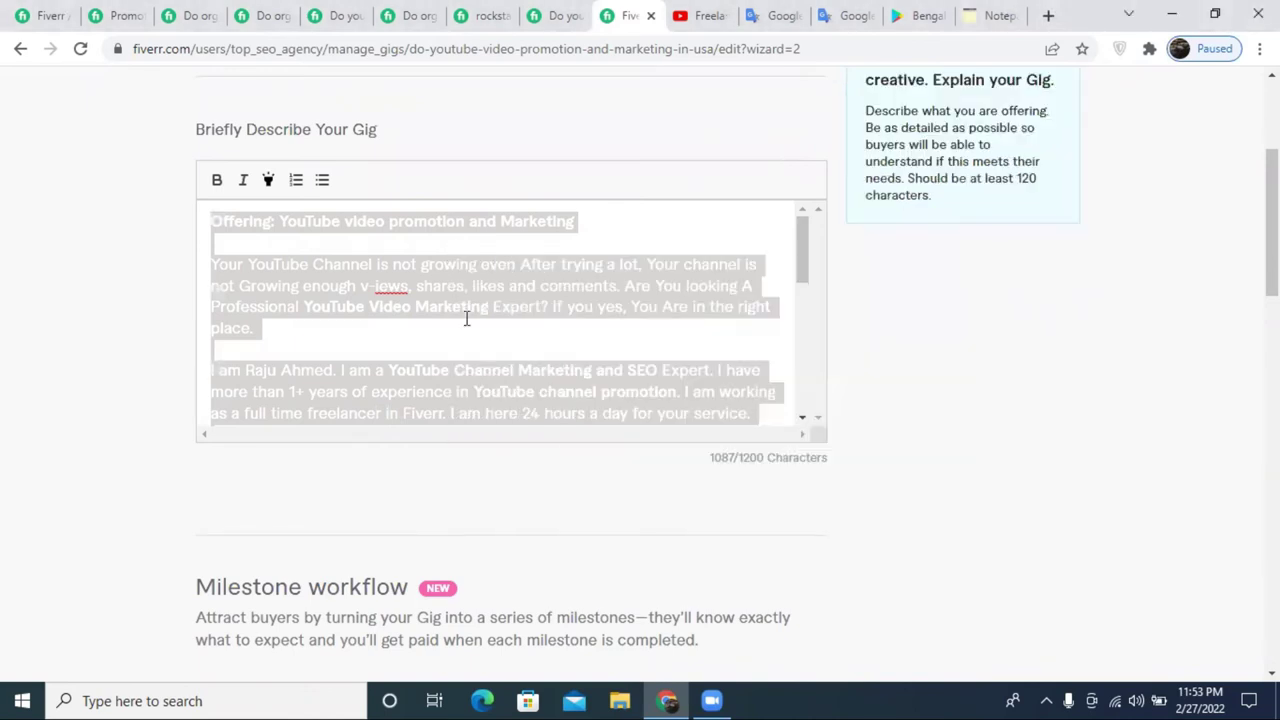
{"action": "right_click", "coordinate": [452, 306]}
{"action": "left_click", "coordinate": [553, 380]}
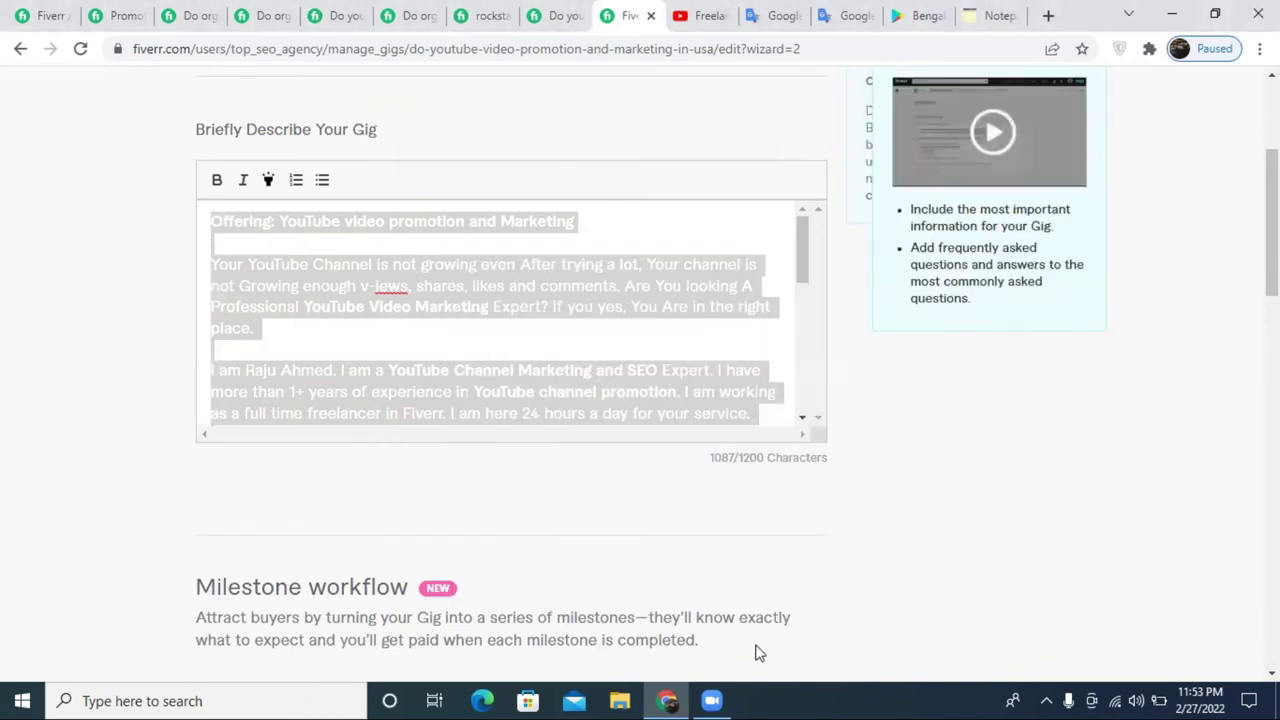
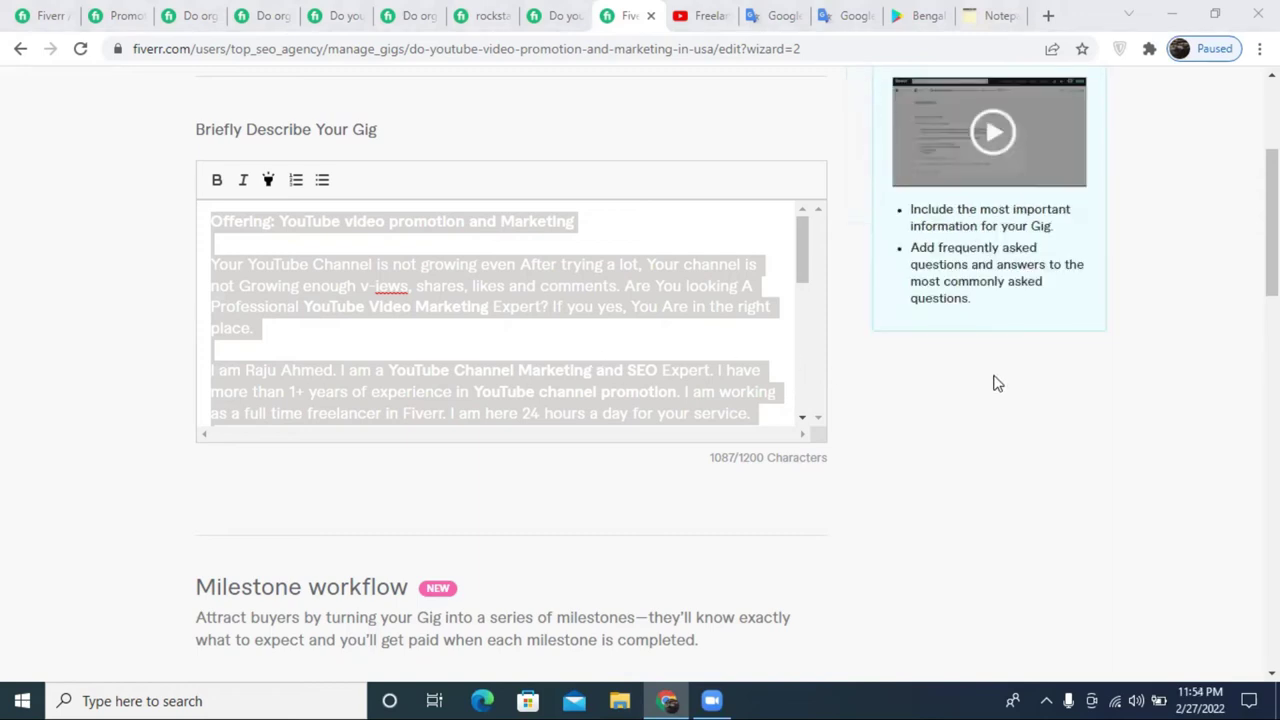
- Review the finished gig description from the "Offering: YouTube video promotion and Marketing" headline to the closing line about contacting before ordering
{"action": "left_click", "coordinate": [826, 409]}
{"action": "scroll", "coordinate": [826, 409], "scroll_direction": "up", "scroll_amount": 1}
{"action": "scroll", "coordinate": [661, 434], "scroll_direction": "down", "scroll_amount": 10}
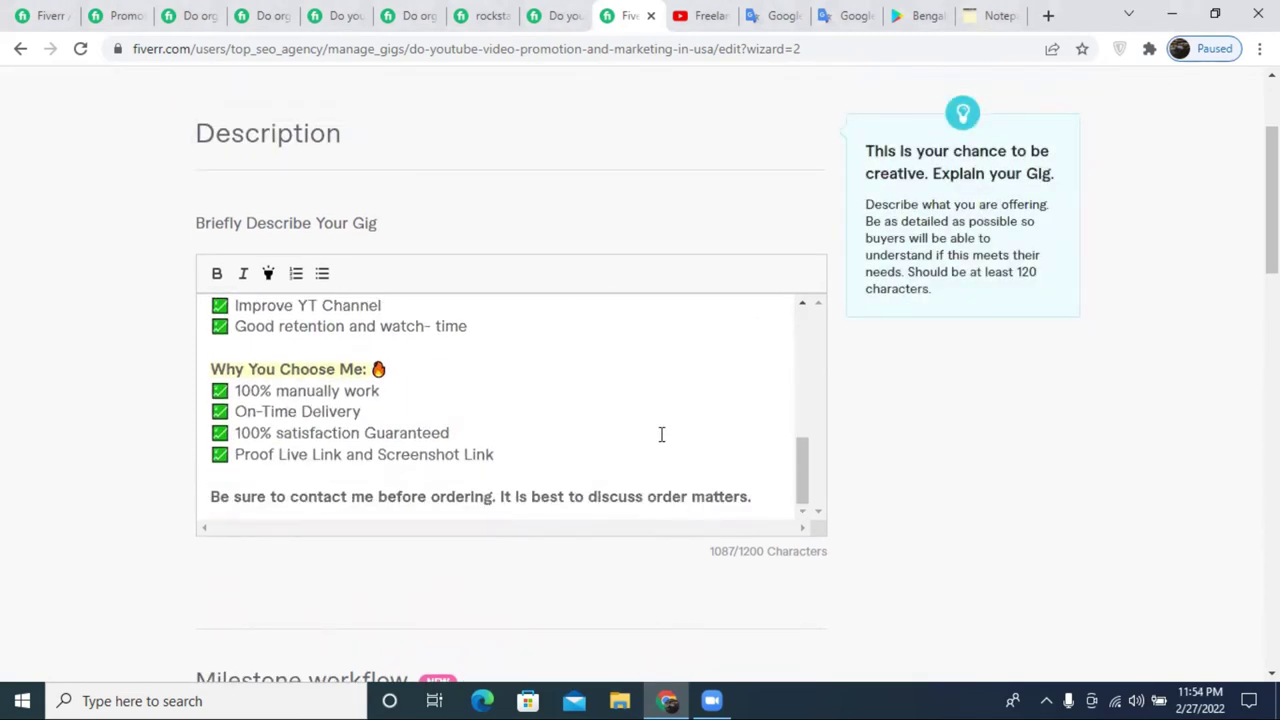
{"action": "left_click", "coordinate": [470, 454]}
{"action": "scroll", "coordinate": [520, 430], "scroll_direction": "up", "scroll_amount": 10}
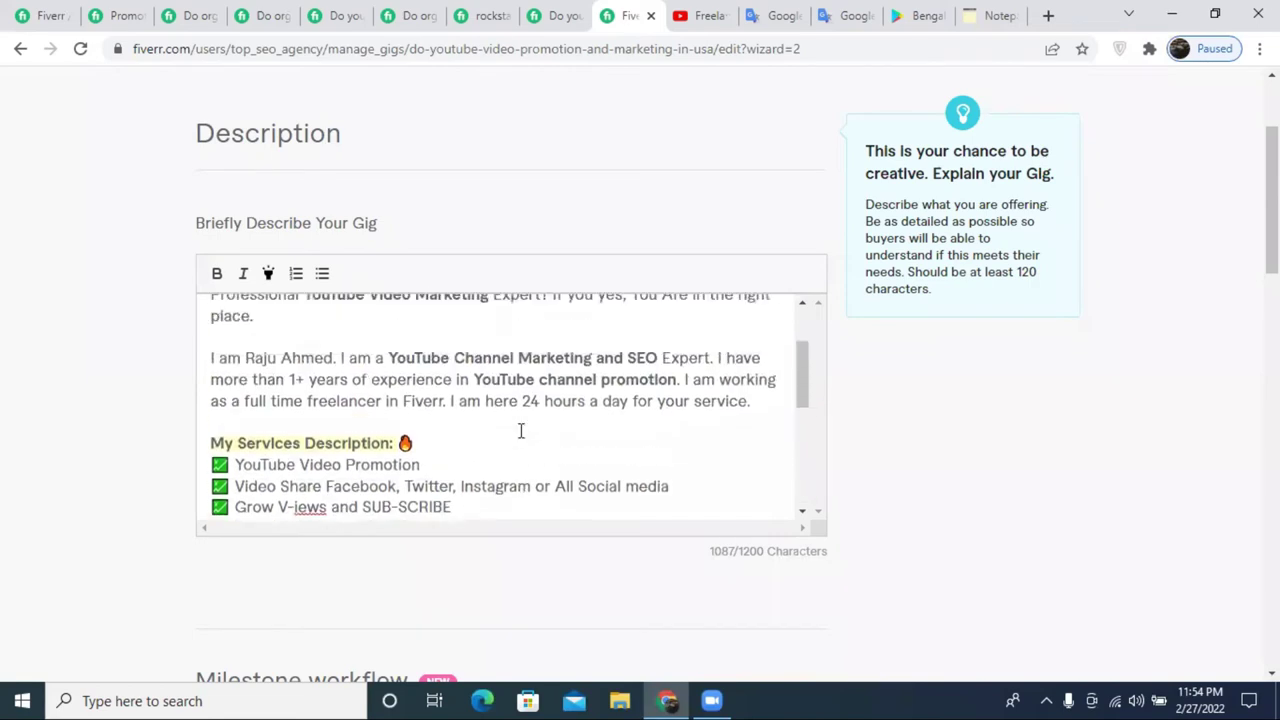
{"action": "scroll", "coordinate": [853, 640], "scroll_direction": "down", "scroll_amount": 2}
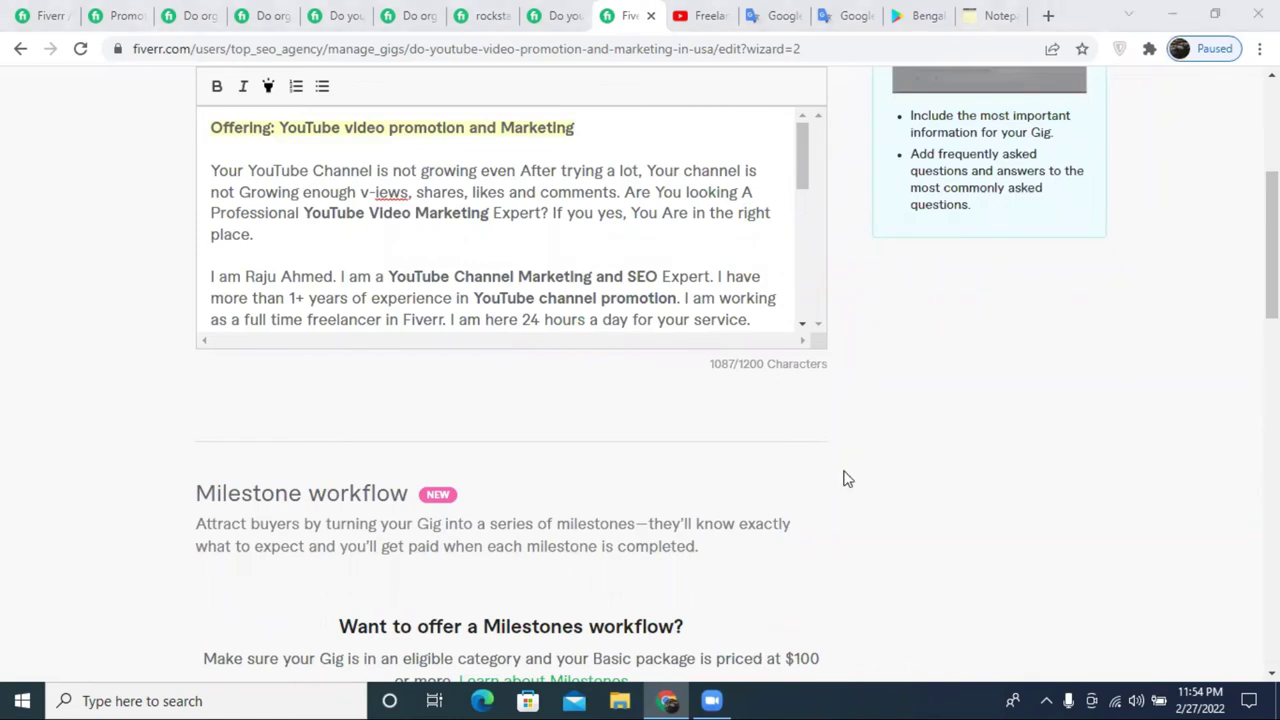
{"action": "scroll", "coordinate": [834, 503], "scroll_direction": "up", "scroll_amount": 1}
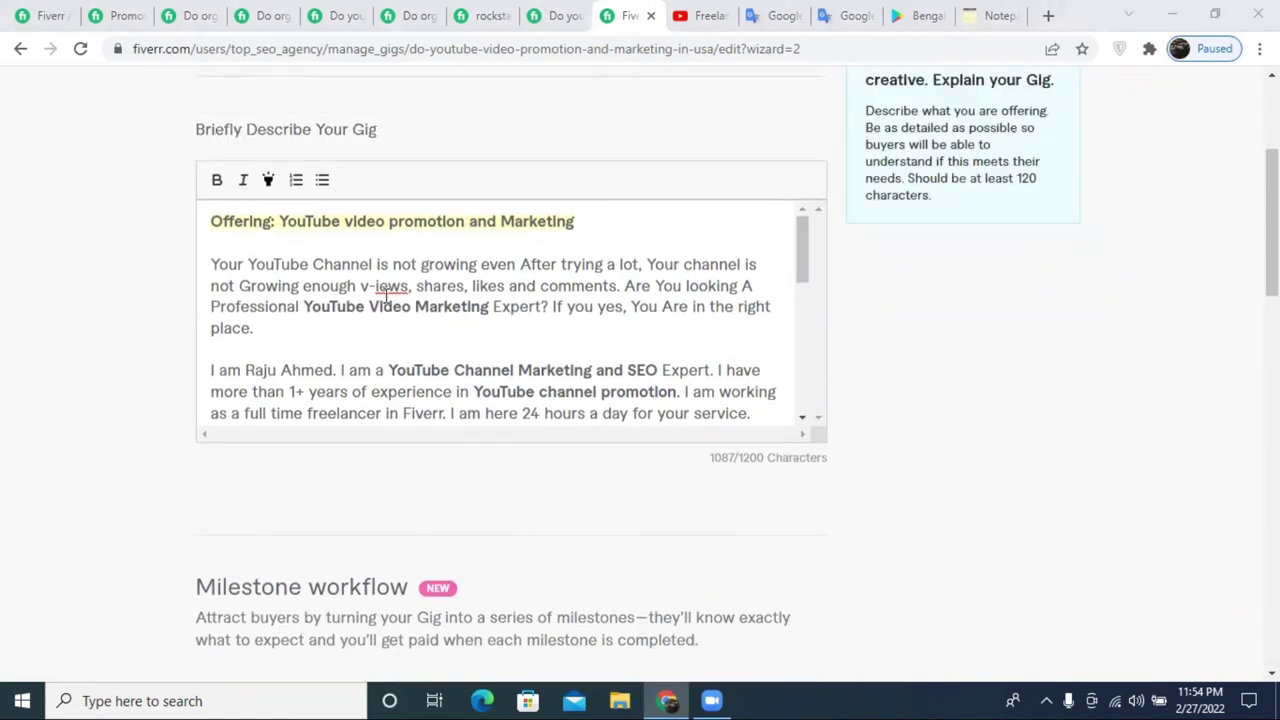
{"action": "scroll", "coordinate": [497, 307], "scroll_direction": "down", "scroll_amount": 7}
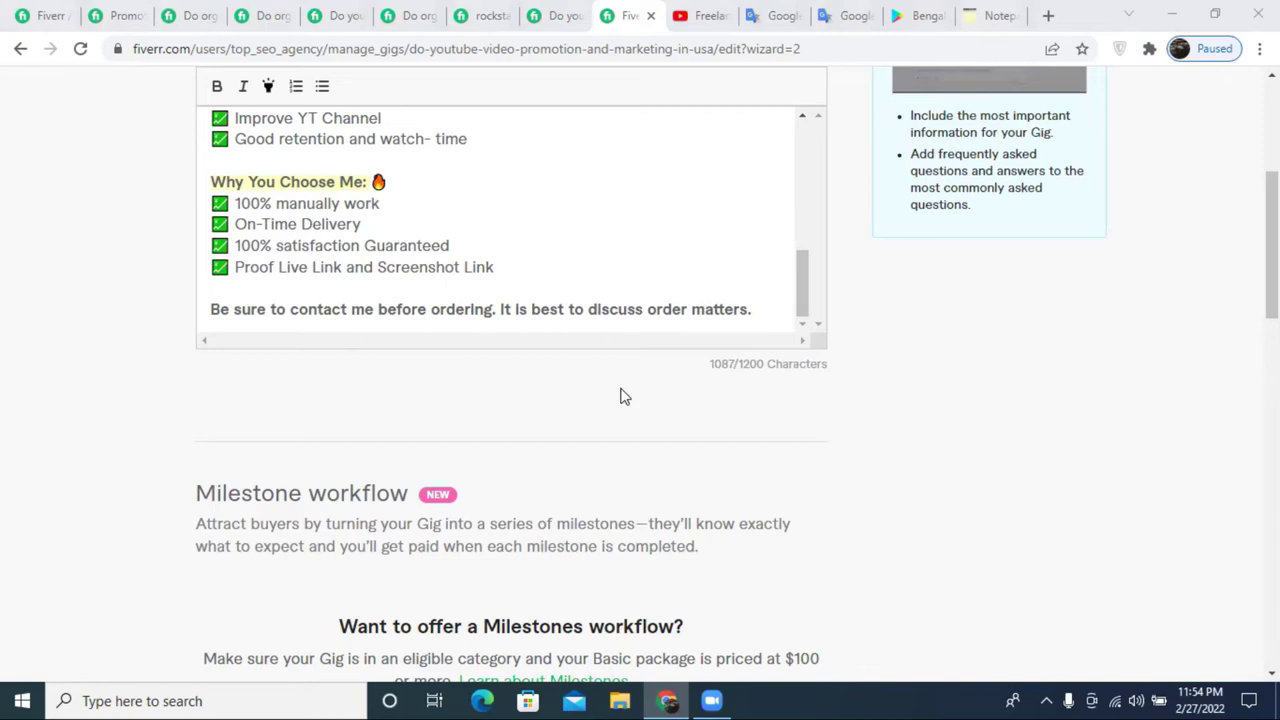
{"action": "scroll", "coordinate": [908, 500], "scroll_direction": "up", "scroll_amount": 2}
{"action": "left_click", "coordinate": [571, 444]}
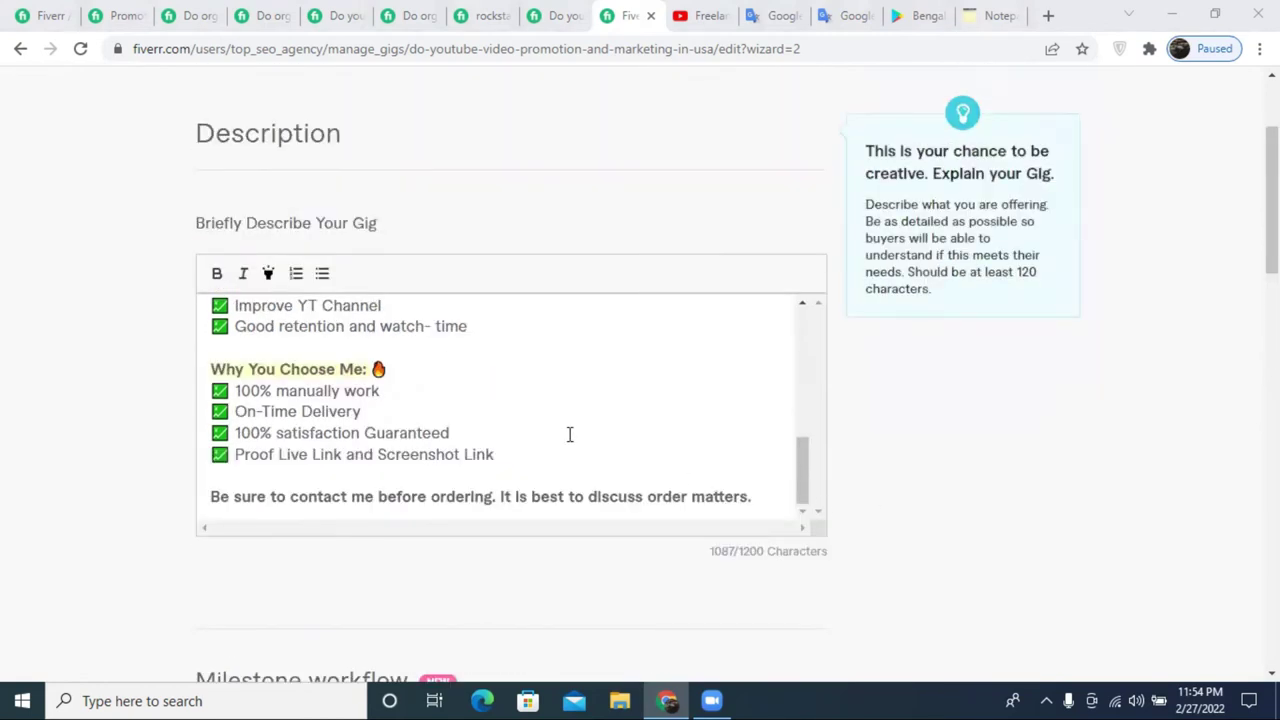
{"action": "scroll", "coordinate": [560, 414], "scroll_direction": "up", "scroll_amount": 3}
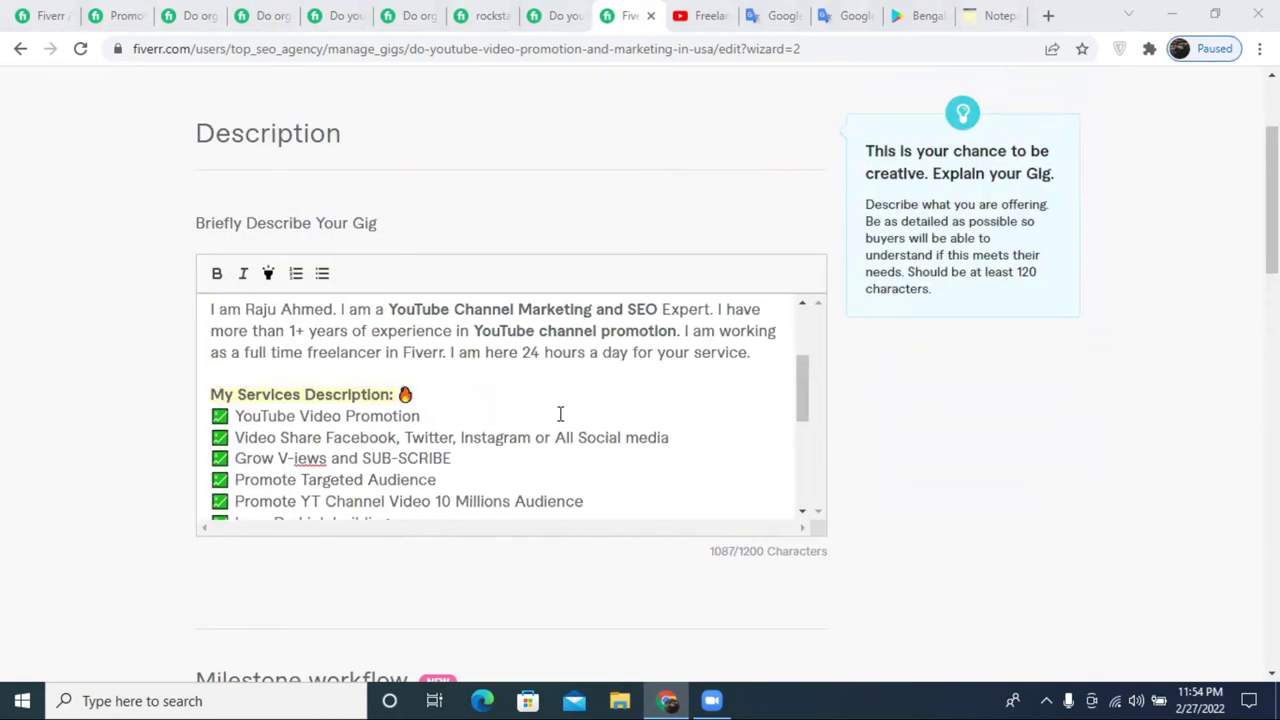
{"action": "scroll", "coordinate": [560, 414], "scroll_direction": "up", "scroll_amount": 2}
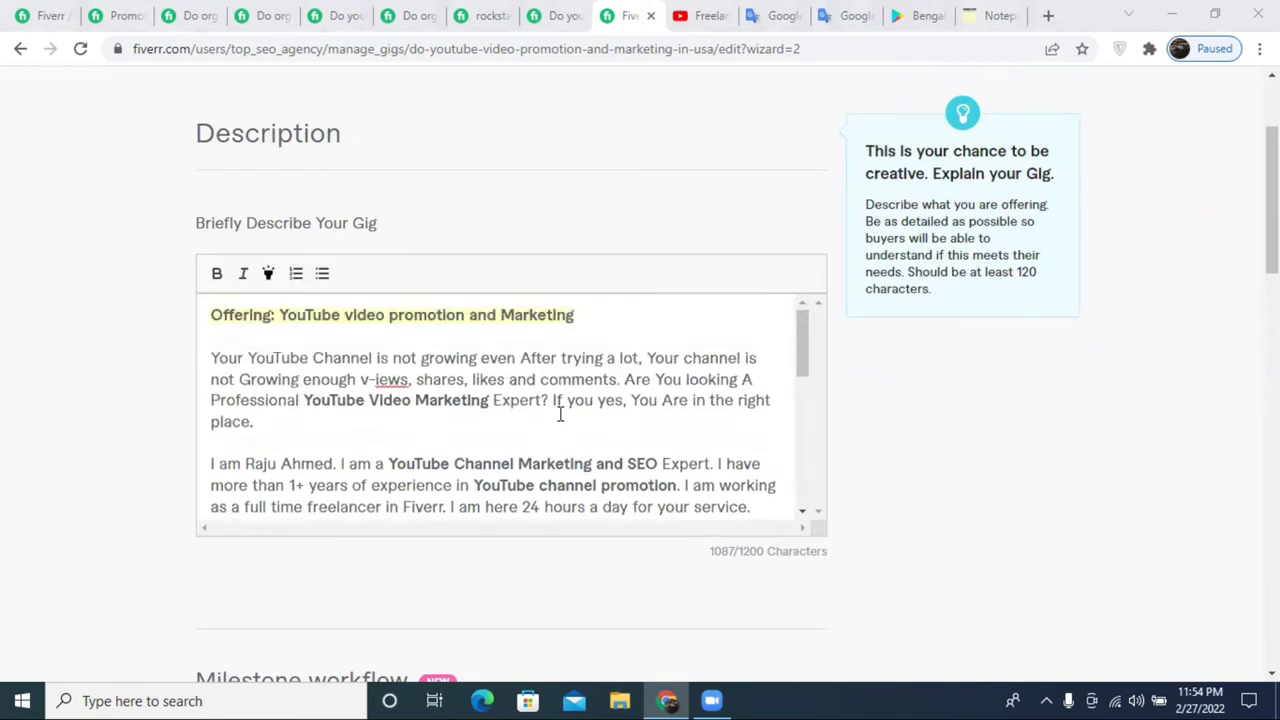
- Look over the Milestone workflow and Frequently Asked Questions sections below the gig description
{"action": "scroll", "coordinate": [560, 414], "scroll_direction": "up", "scroll_amount": 1}
{"action": "scroll", "coordinate": [566, 409], "scroll_direction": "down", "scroll_amount": 2}
{"action": "scroll", "coordinate": [1080, 540], "scroll_direction": "down", "scroll_amount": 3}
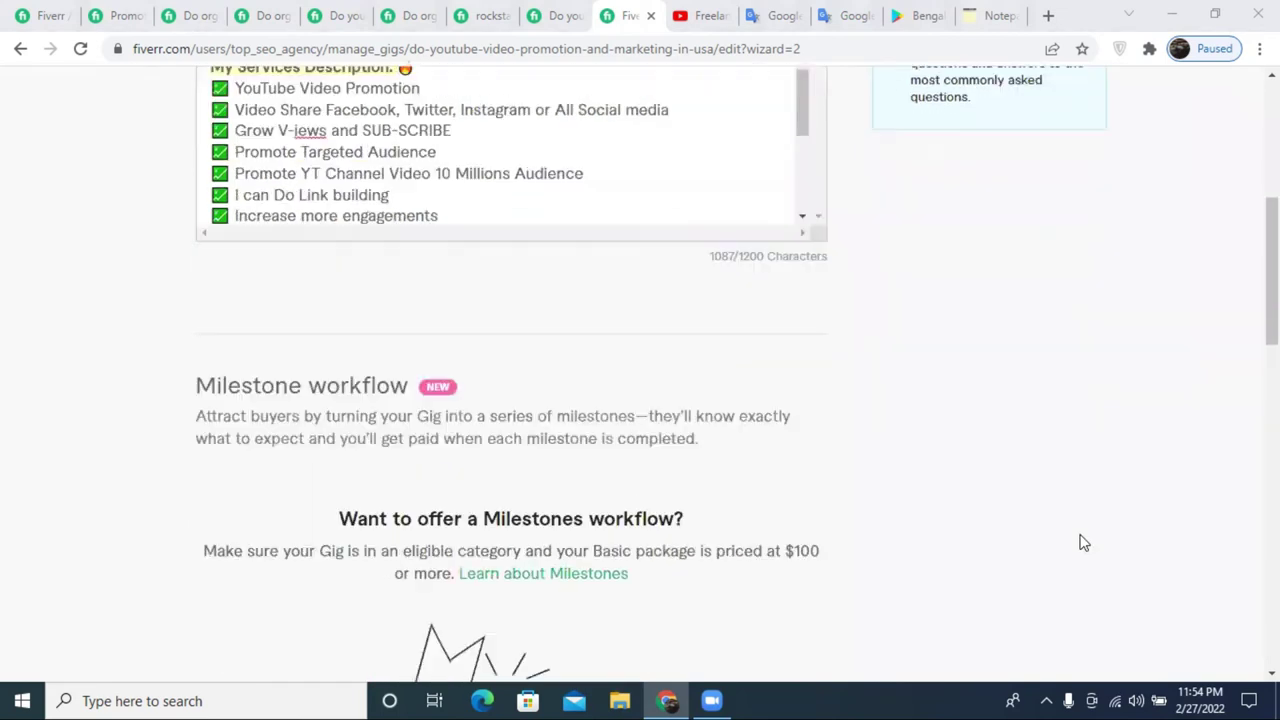
{"action": "scroll", "coordinate": [1080, 542], "scroll_direction": "down", "scroll_amount": 8}
{"action": "scroll", "coordinate": [762, 123], "scroll_direction": "up", "scroll_amount": 3}
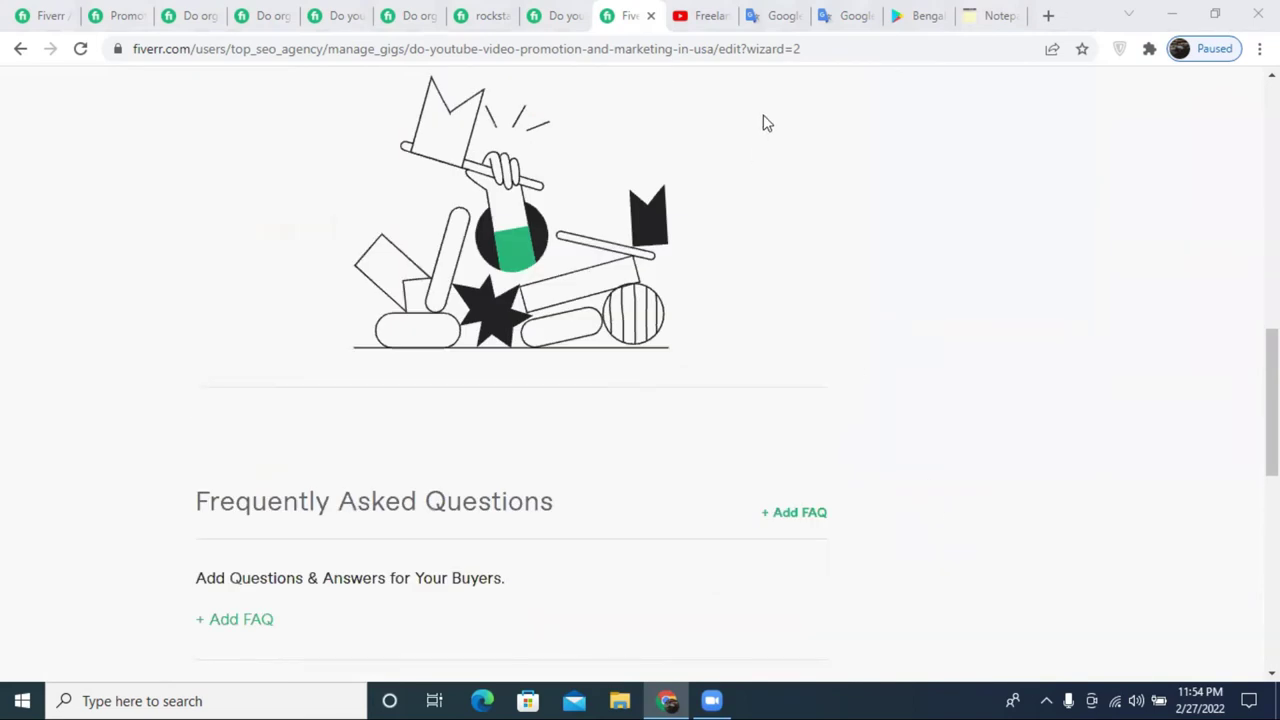
- Close both Google Translate pages and the Bengali English Translator page on Google Play
{"action": "left_click", "coordinate": [790, 13]}
{"action": "left_click", "coordinate": [797, 17]}
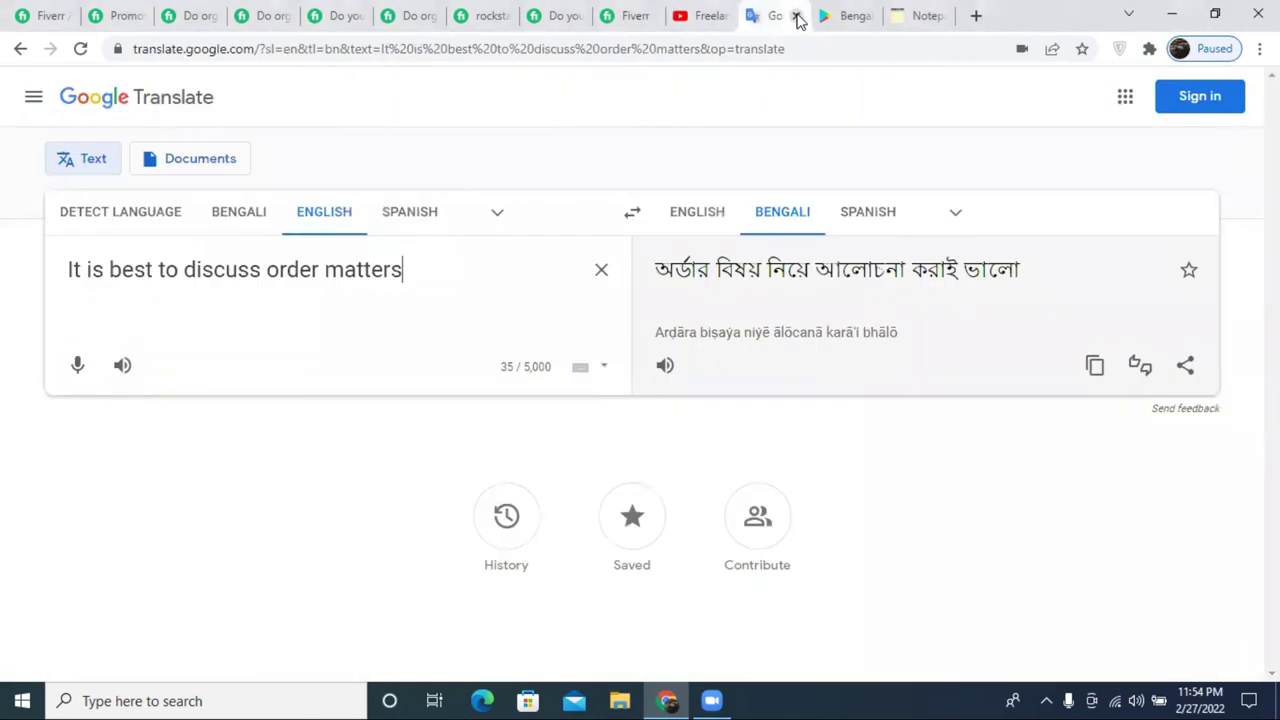
{"action": "left_click", "coordinate": [797, 17]}
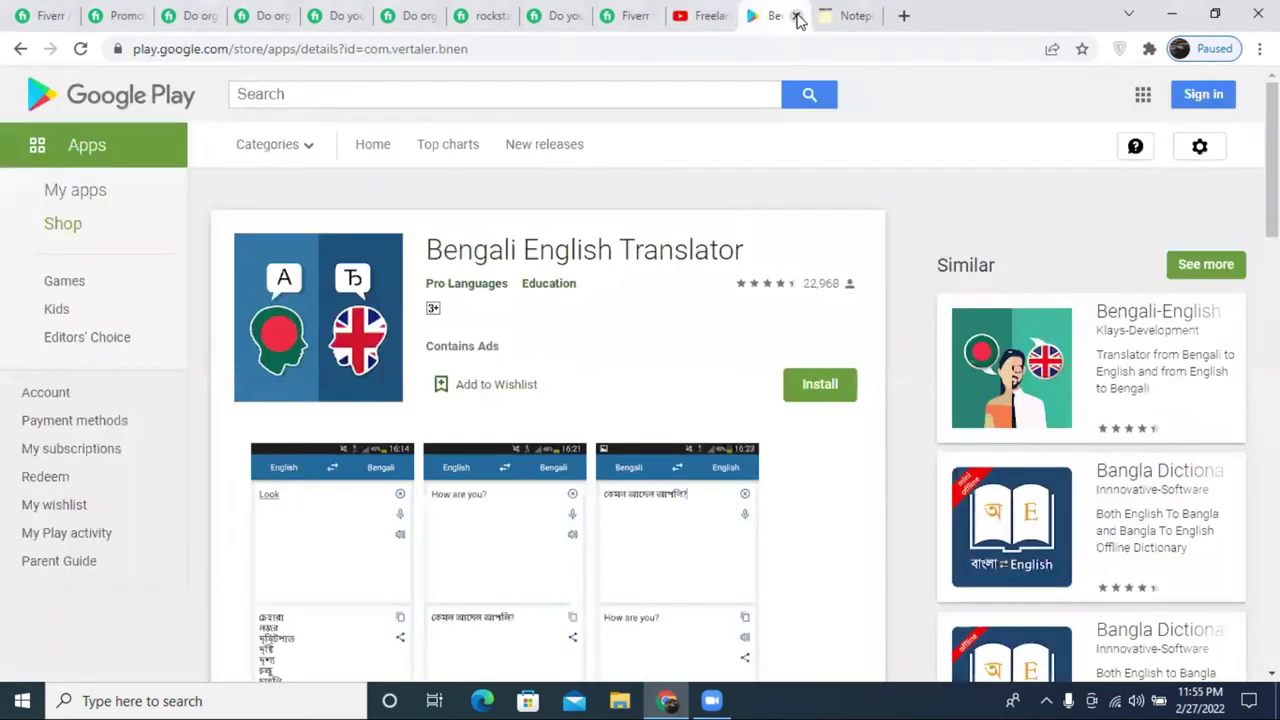
{"action": "left_click", "coordinate": [798, 16]}
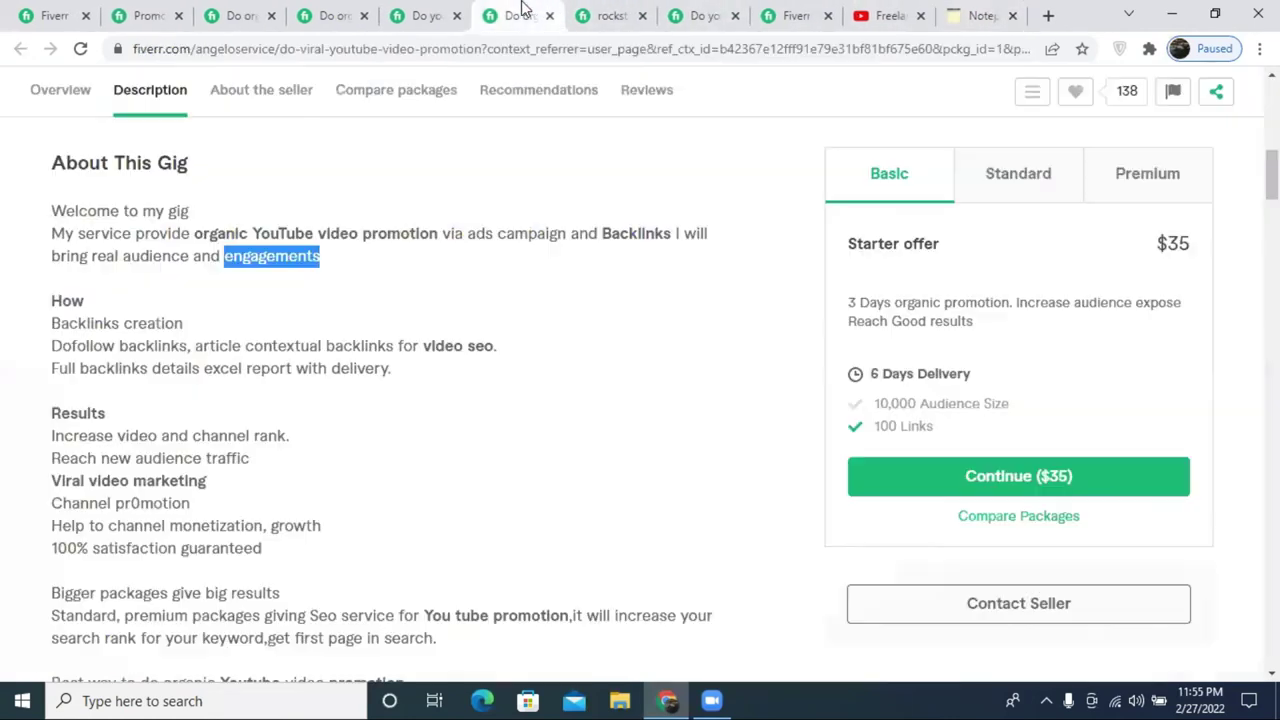
- Look through the open competitor gigs on YouTube promotion and the Instagram promotion search results for their description layouts
{"action": "left_click", "coordinate": [515, 15]}
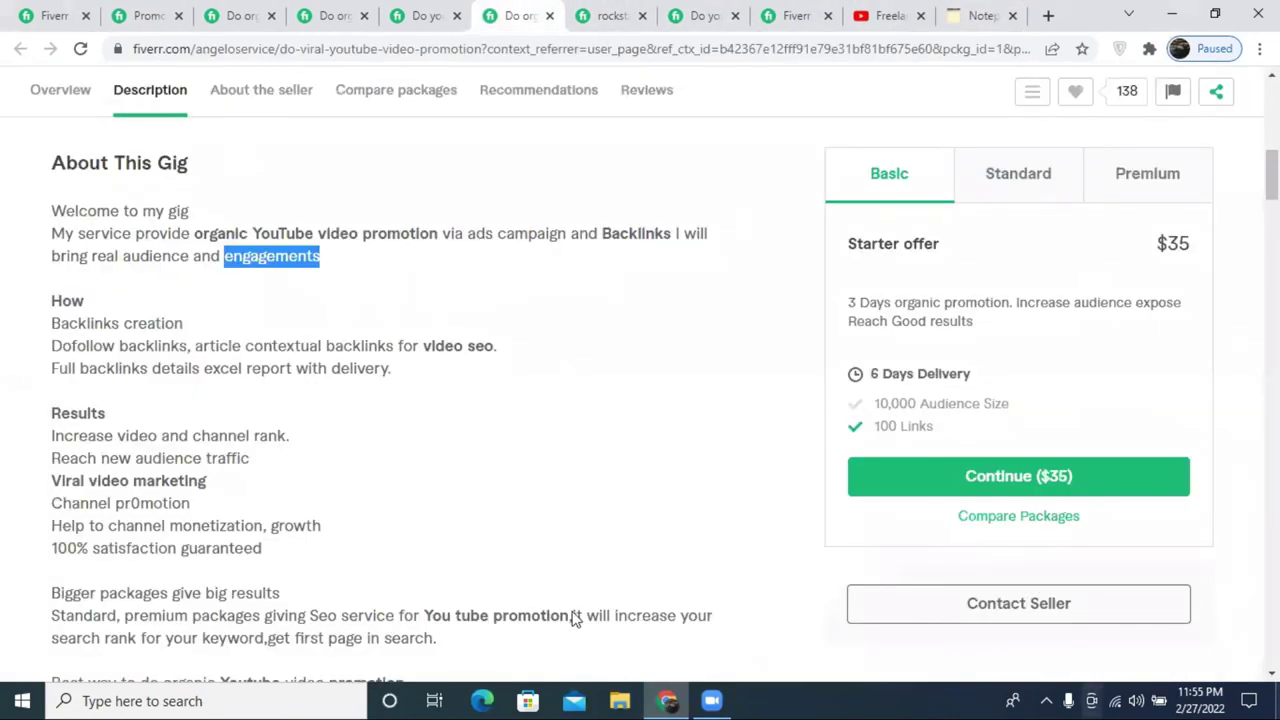
{"action": "left_click", "coordinate": [145, 15]}
{"action": "left_click", "coordinate": [228, 10]}
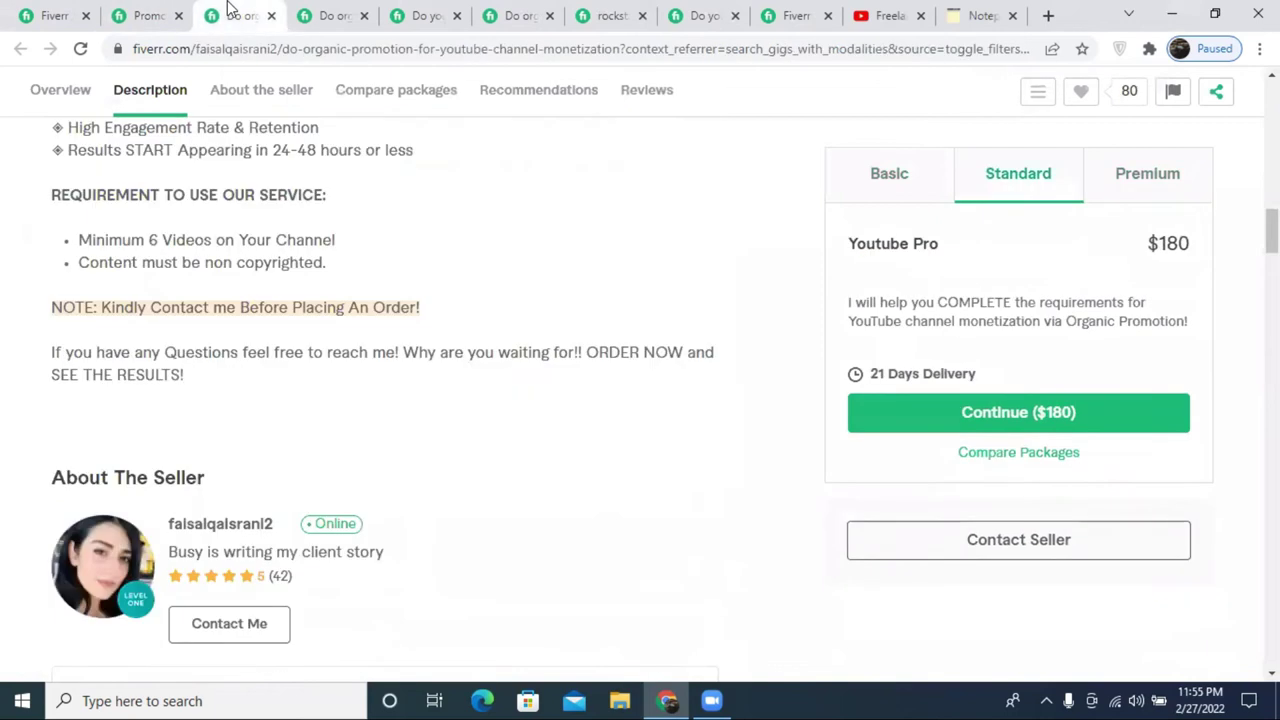
{"action": "left_click", "coordinate": [340, 14]}
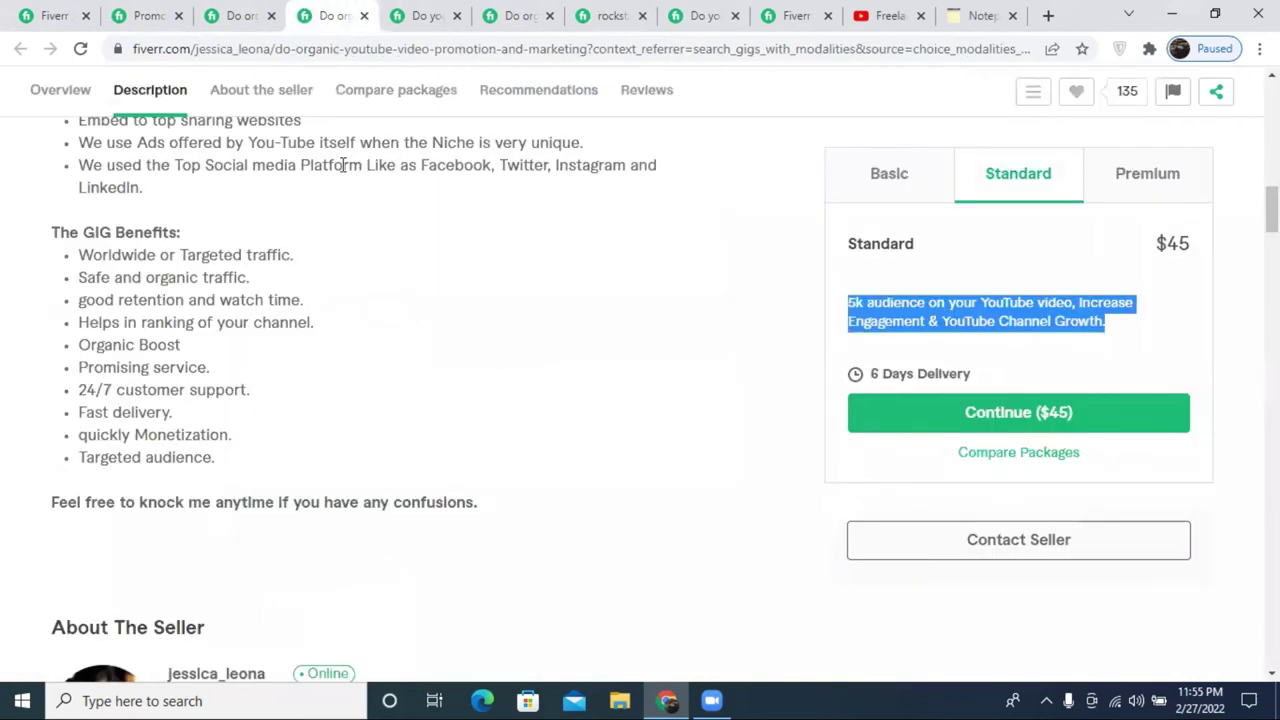
{"action": "left_click", "coordinate": [392, 13]}
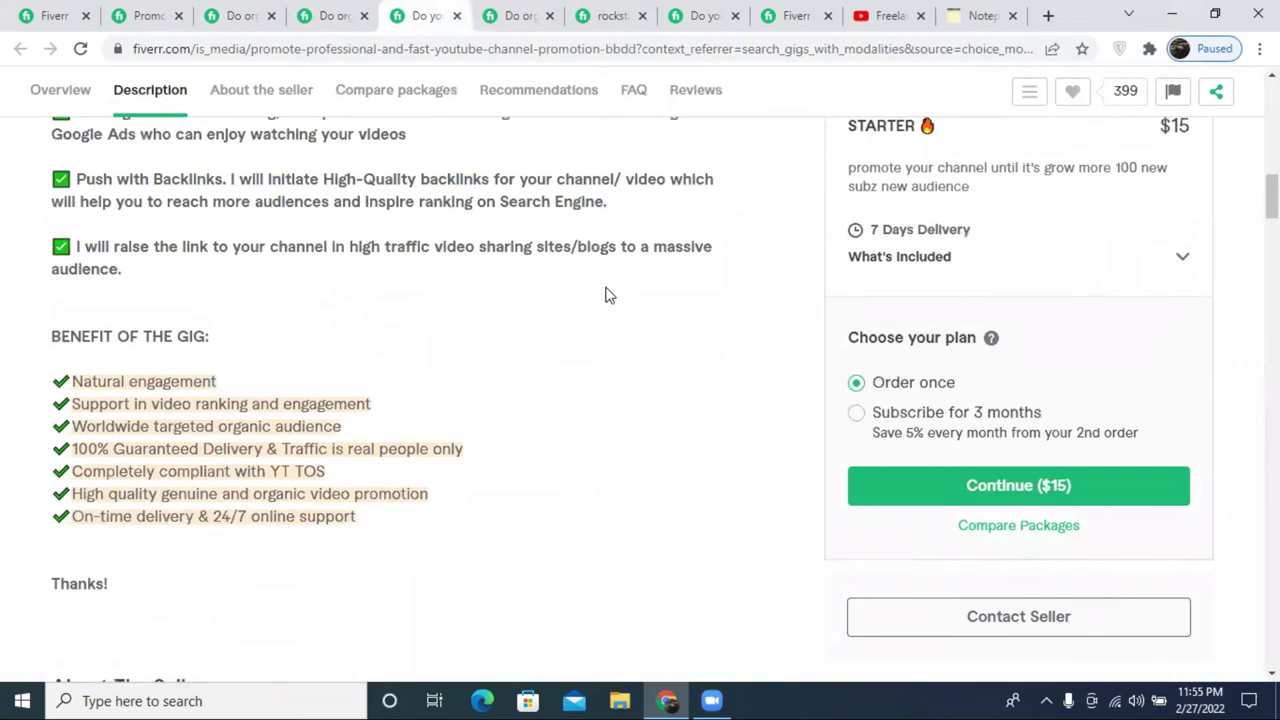
{"action": "key", "text": "ctrl+shift+Tab"}
{"action": "key", "text": "ctrl+1"}
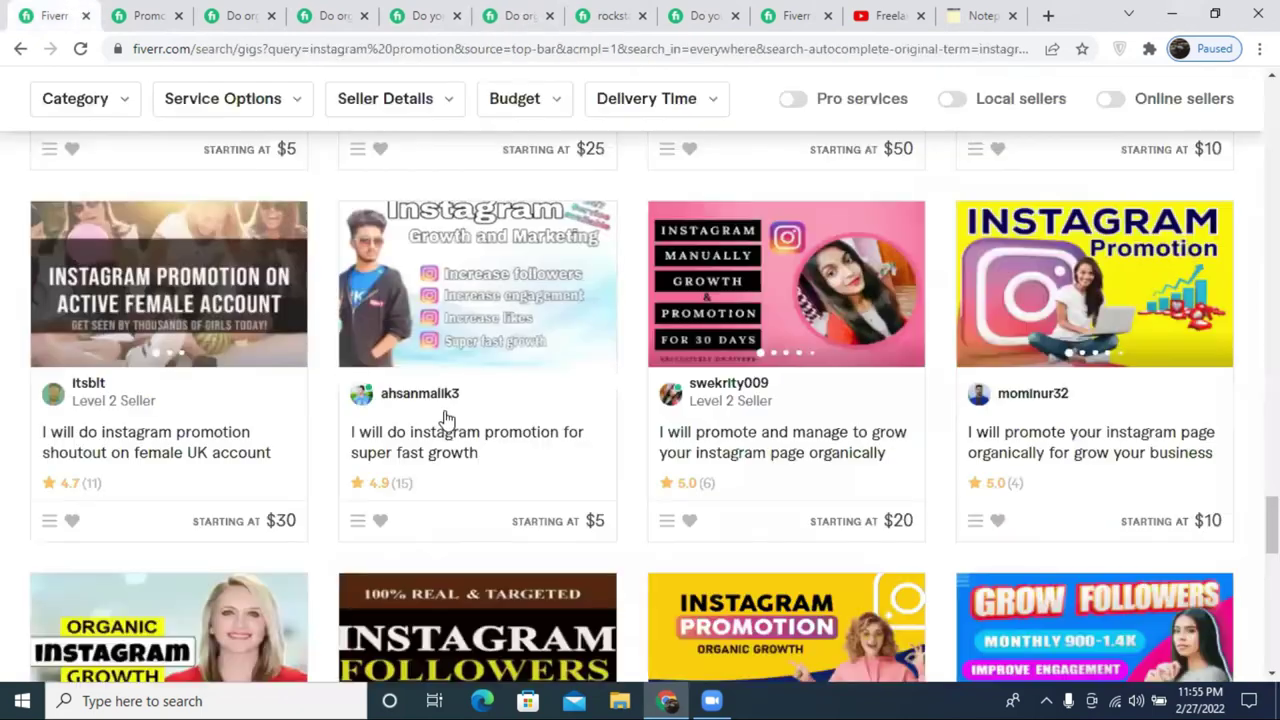
{"action": "left_click", "coordinate": [612, 13]}
{"action": "left_click", "coordinate": [697, 13]}
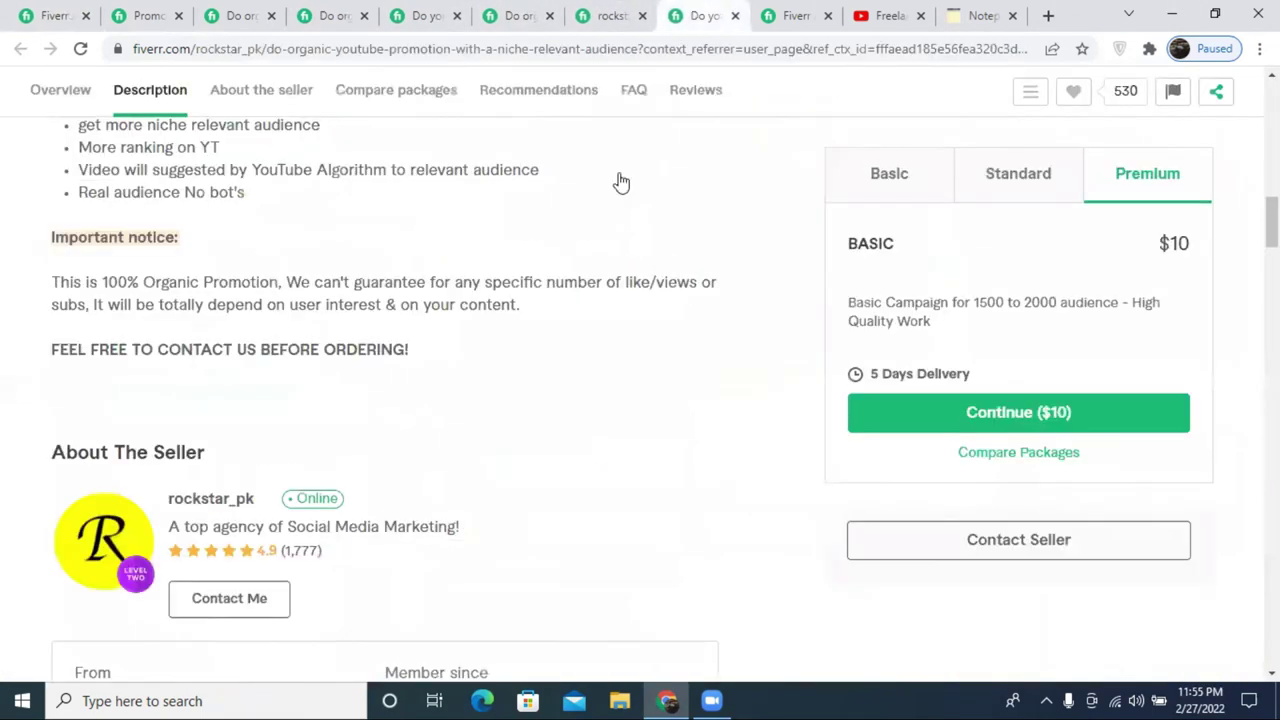
- Return to the gig being edited and check its "My Services Description" and "Why You Choose Me" lists, glancing at the YouTube channel's videos page
{"action": "left_click", "coordinate": [769, 22]}
{"action": "scroll", "coordinate": [634, 346], "scroll_direction": "down", "scroll_amount": 1}
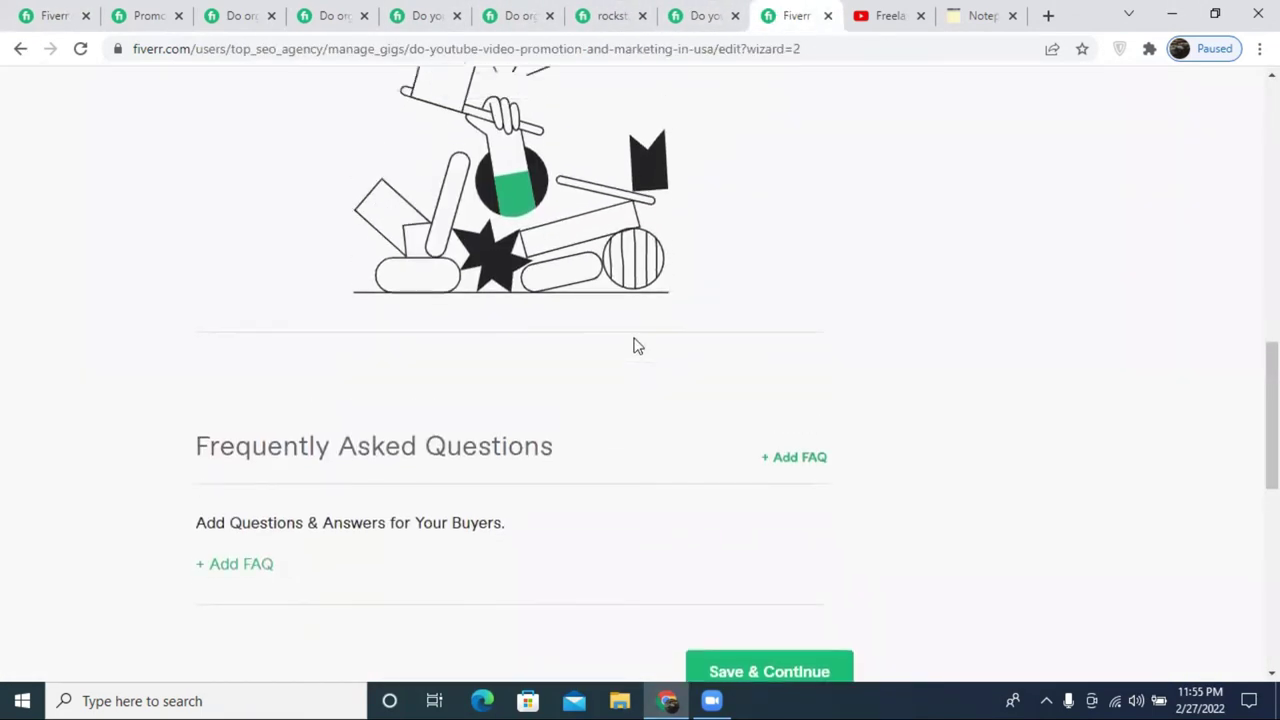
{"action": "scroll", "coordinate": [632, 358], "scroll_direction": "up", "scroll_amount": 8}
{"action": "scroll", "coordinate": [630, 358], "scroll_direction": "up", "scroll_amount": 1}
{"action": "scroll", "coordinate": [614, 366], "scroll_direction": "up", "scroll_amount": 2}
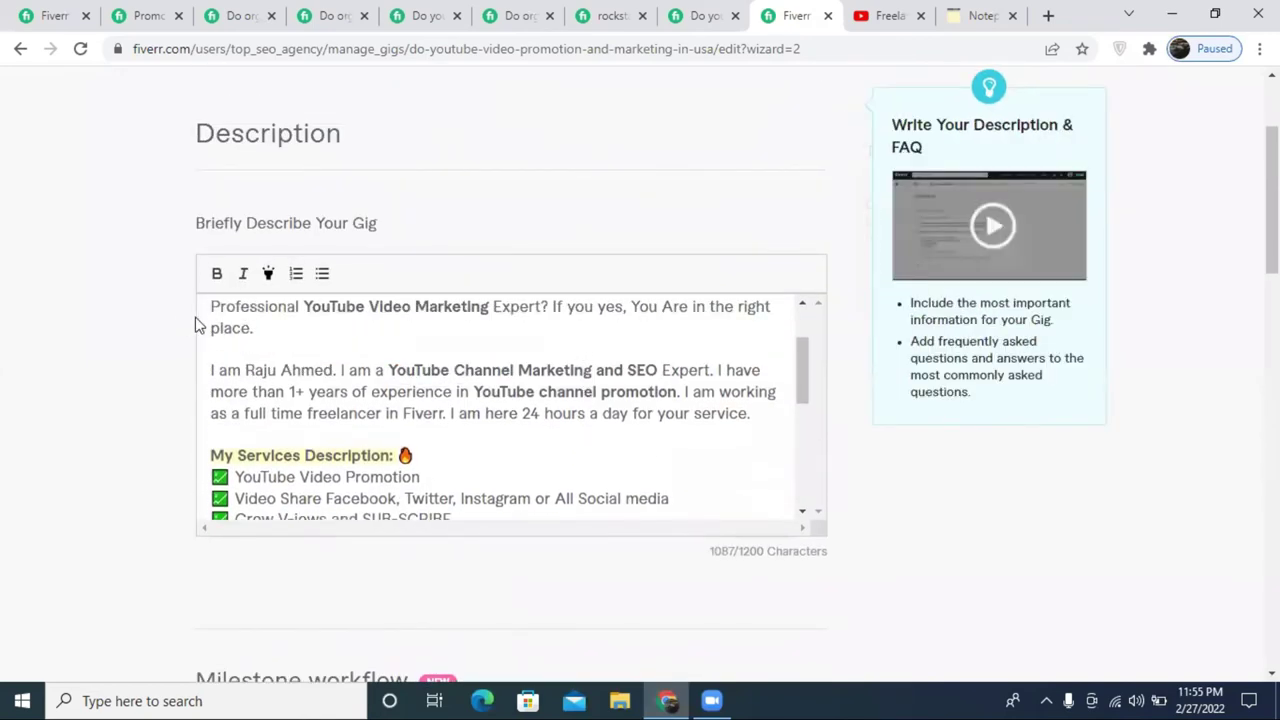
{"action": "scroll", "coordinate": [872, 452], "scroll_direction": "down", "scroll_amount": 4}
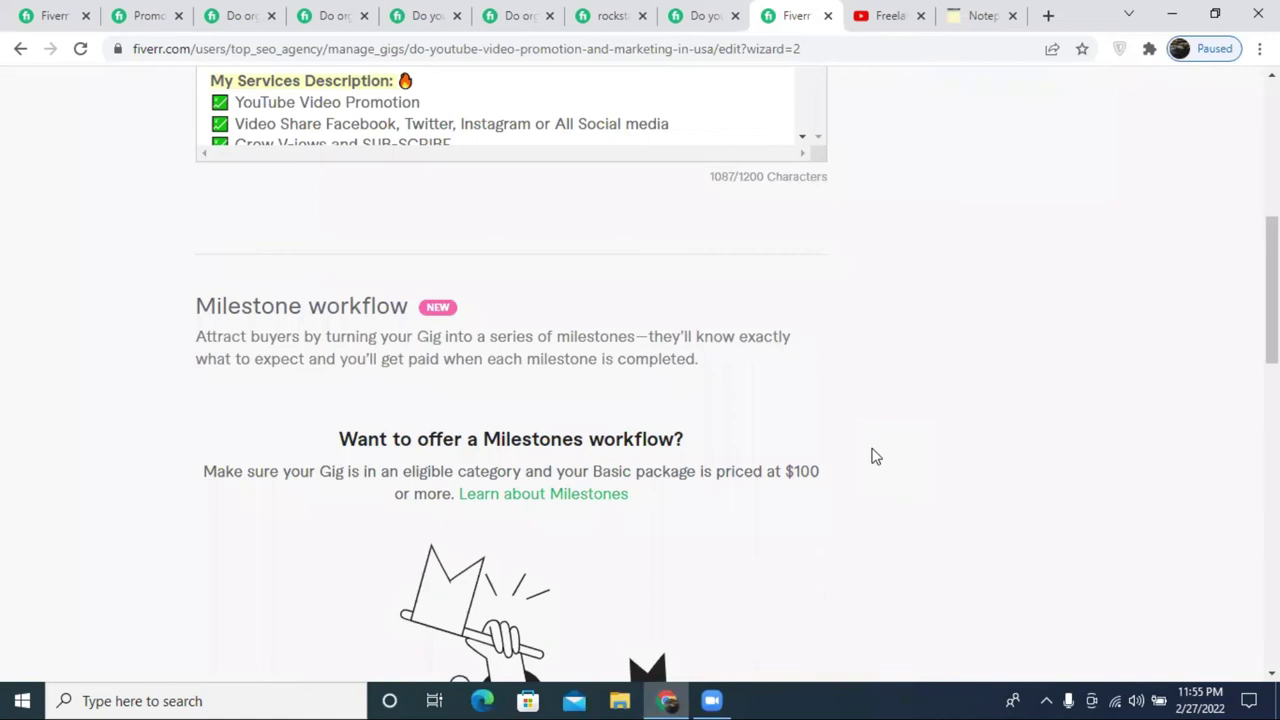
{"action": "scroll", "coordinate": [1063, 223], "scroll_direction": "up", "scroll_amount": 4}
{"action": "scroll", "coordinate": [620, 419], "scroll_direction": "down", "scroll_amount": 2}
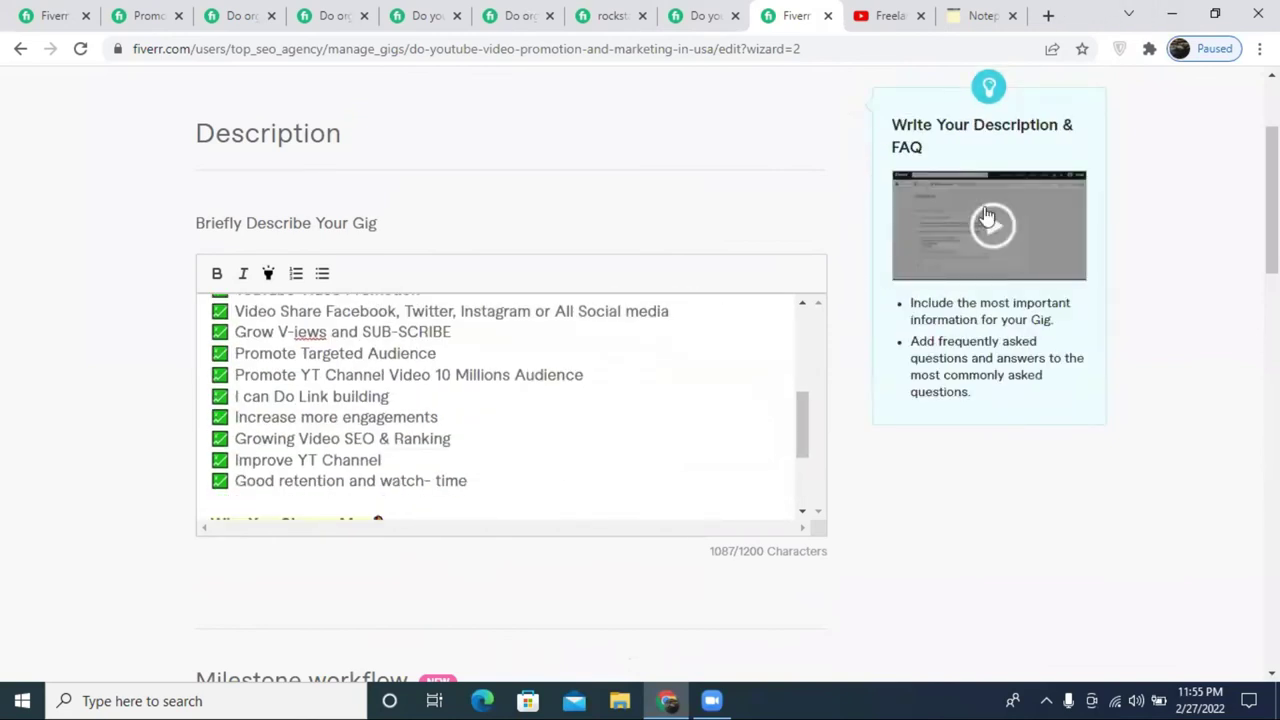
{"action": "scroll", "coordinate": [500, 376], "scroll_direction": "down", "scroll_amount": 1}
{"action": "scroll", "coordinate": [500, 376], "scroll_direction": "down", "scroll_amount": 1}
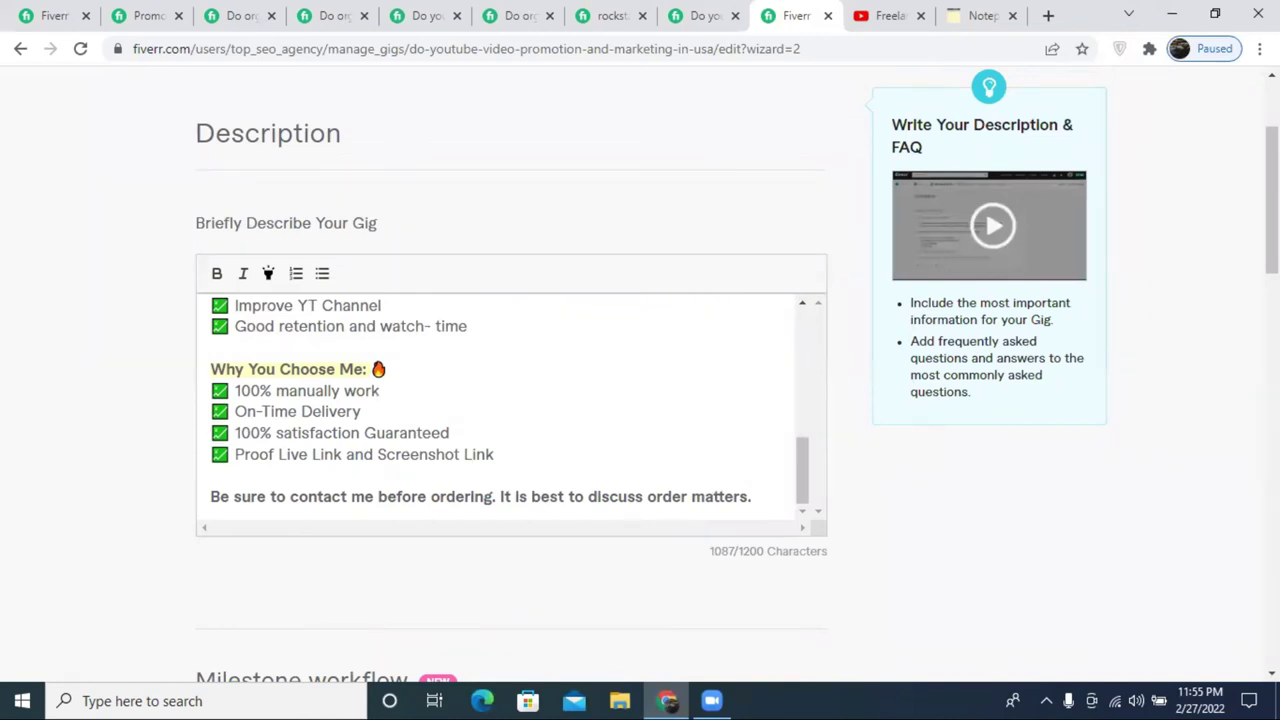
{"action": "left_click", "coordinate": [889, 14]}
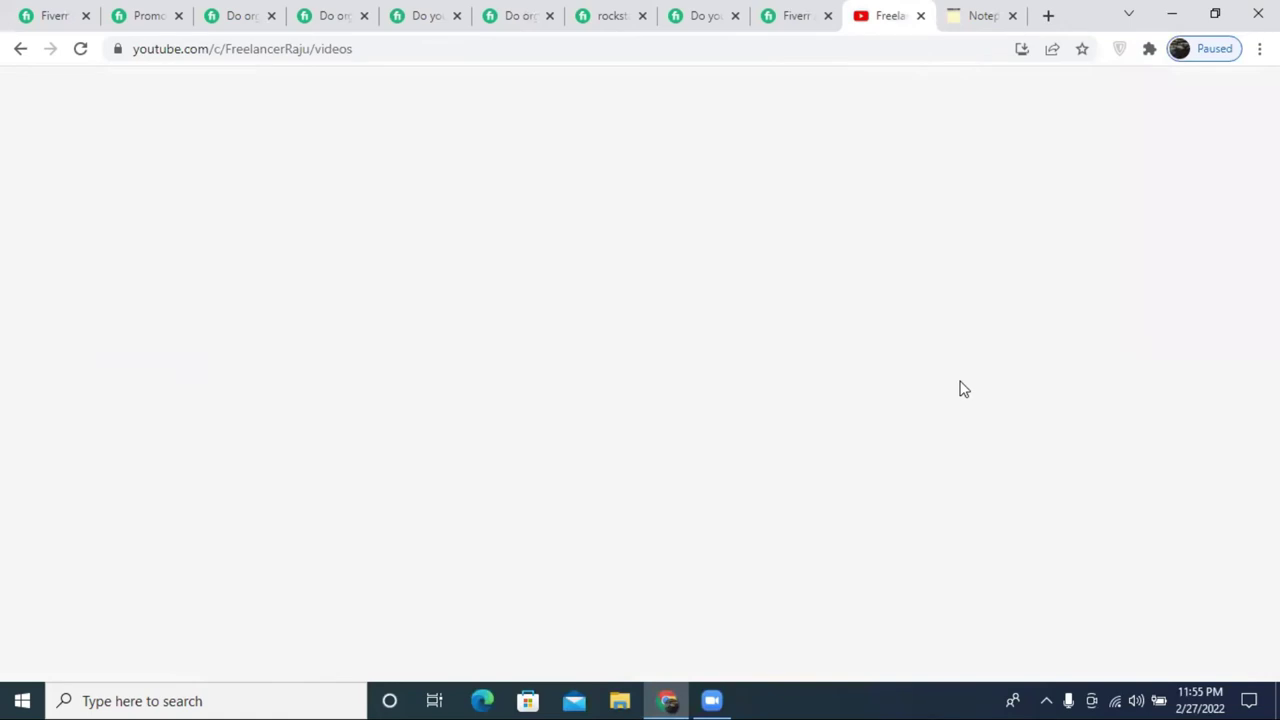
{"action": "left_click", "coordinate": [810, 14]}
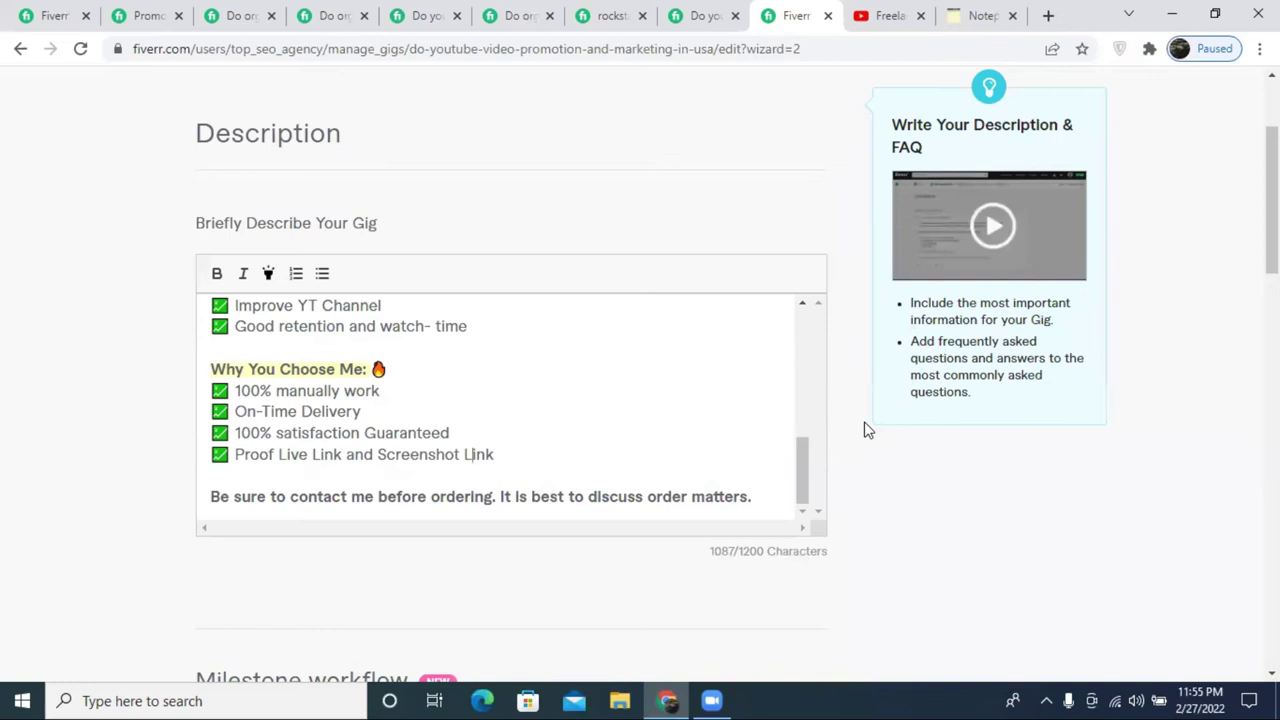
{"action": "mouse_move", "coordinate": [703, 429]}
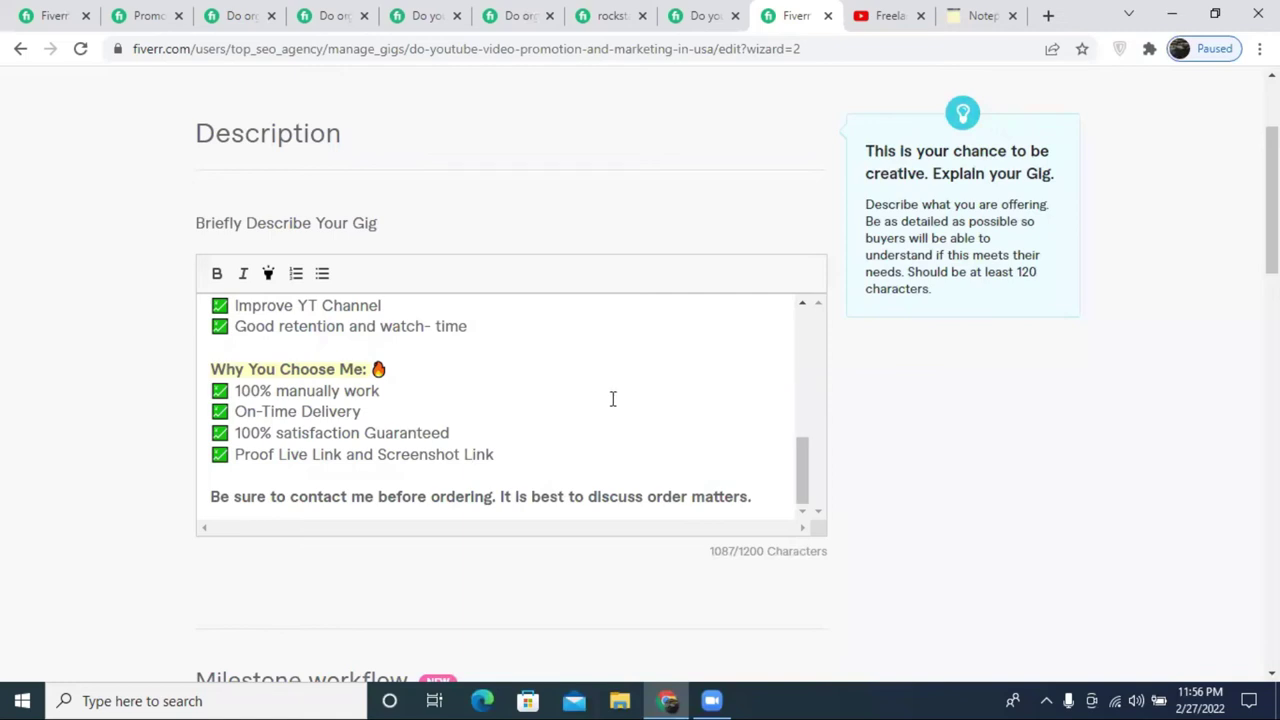
- Reread the gig description from start to end and select its "Offering: YouTube video promotion and Marketing" headline
{"action": "scroll", "coordinate": [605, 408], "scroll_direction": "up", "scroll_amount": 8}
{"action": "scroll", "coordinate": [917, 466], "scroll_direction": "up", "scroll_amount": 2}
{"action": "scroll", "coordinate": [881, 446], "scroll_direction": "down", "scroll_amount": 4}
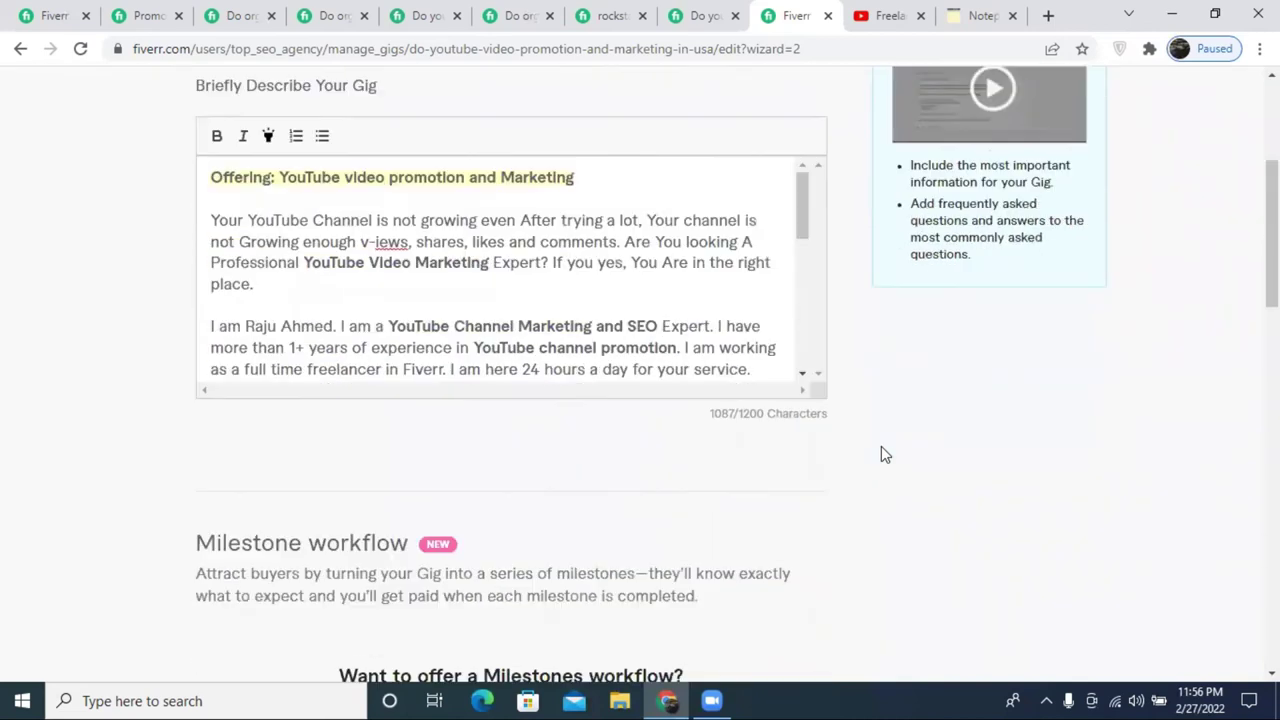
{"action": "scroll", "coordinate": [881, 446], "scroll_direction": "up", "scroll_amount": 4}
{"action": "scroll", "coordinate": [881, 446], "scroll_direction": "down", "scroll_amount": 2}
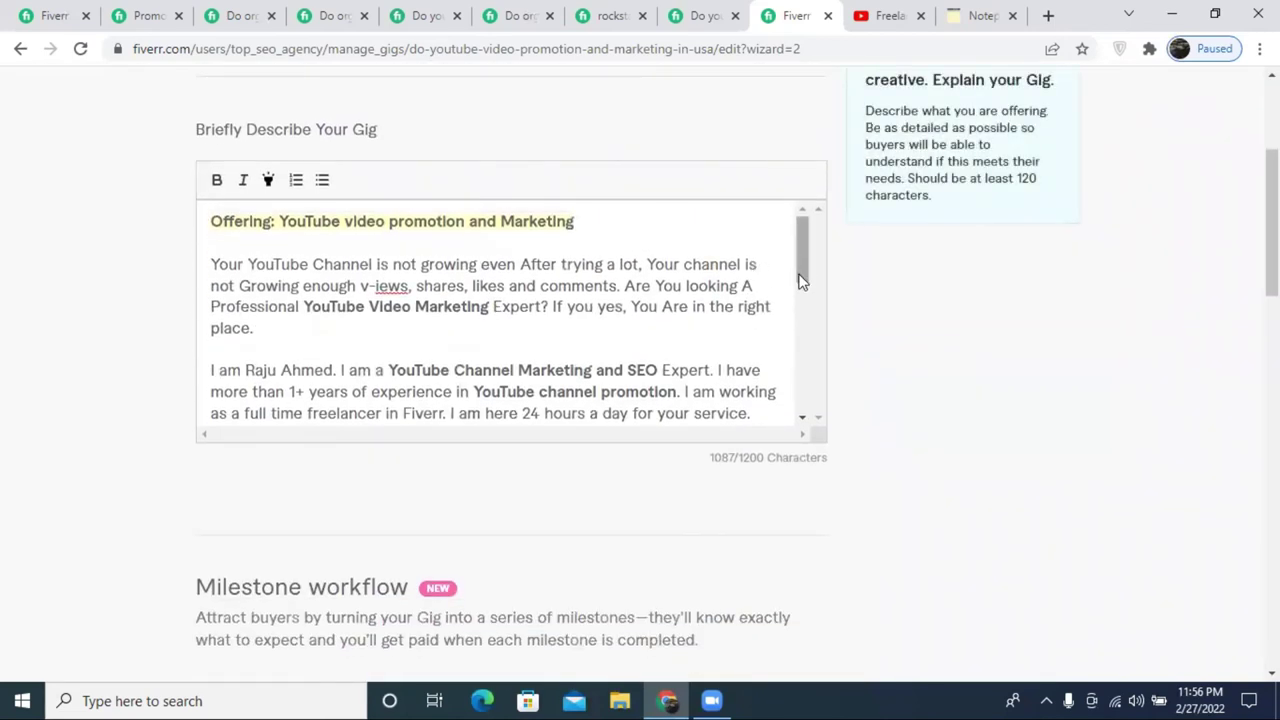
{"action": "left_click_drag", "start_coordinate": [802, 264], "coordinate": [812, 413]}
{"action": "scroll", "coordinate": [783, 323], "scroll_direction": "up", "scroll_amount": 5}
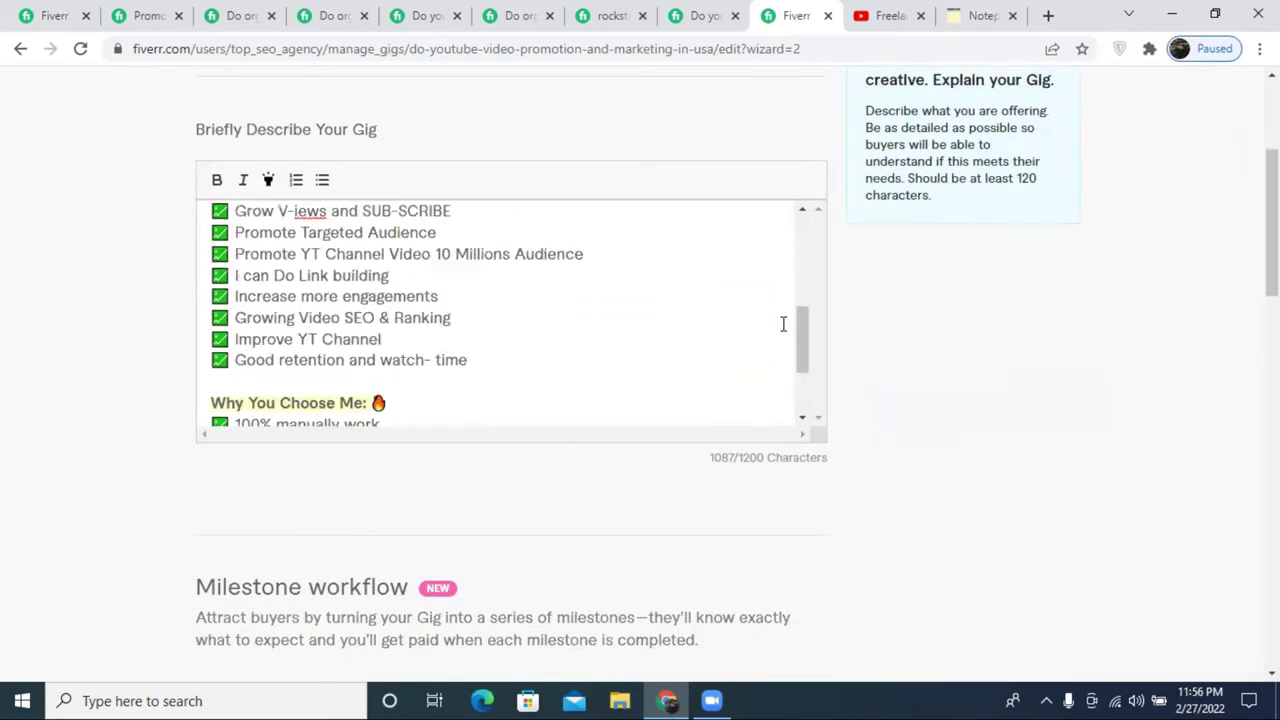
{"action": "scroll", "coordinate": [808, 270], "scroll_direction": "down", "scroll_amount": 2}
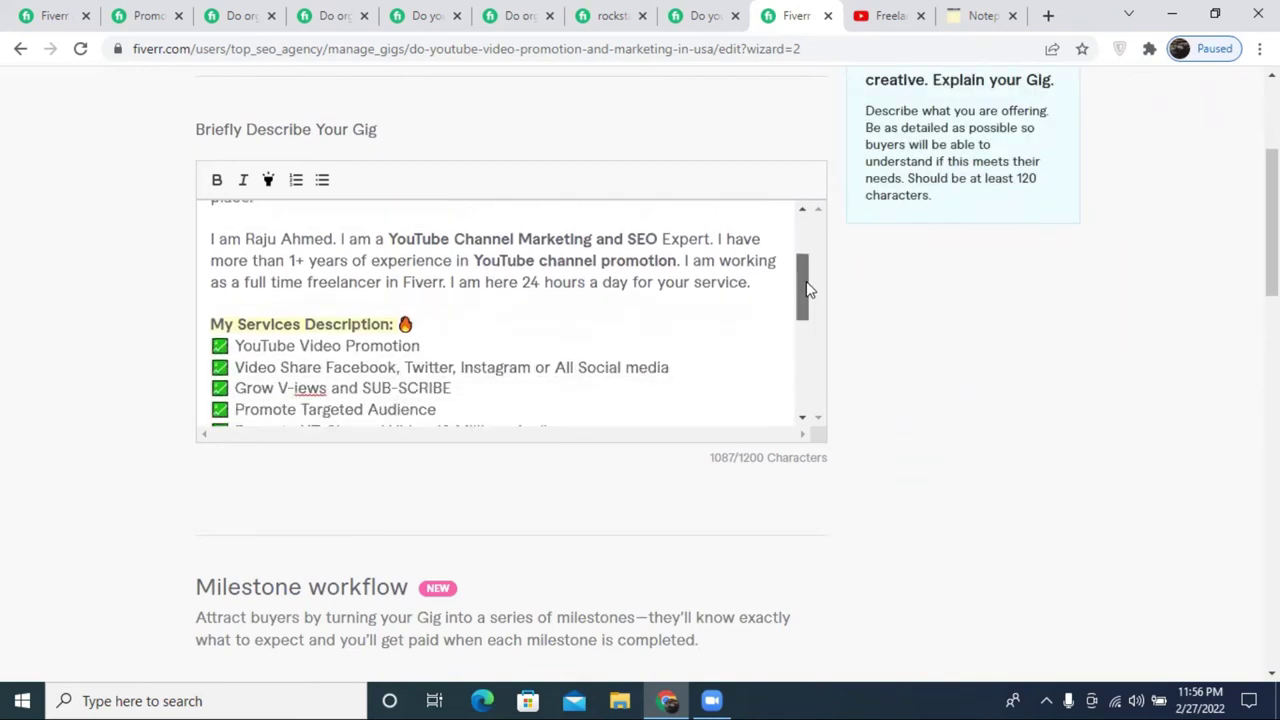
{"action": "scroll", "coordinate": [823, 340], "scroll_direction": "up", "scroll_amount": 2}
{"action": "scroll", "coordinate": [826, 380], "scroll_direction": "down", "scroll_amount": 1}
{"action": "scroll", "coordinate": [826, 410], "scroll_direction": "down", "scroll_amount": 1}
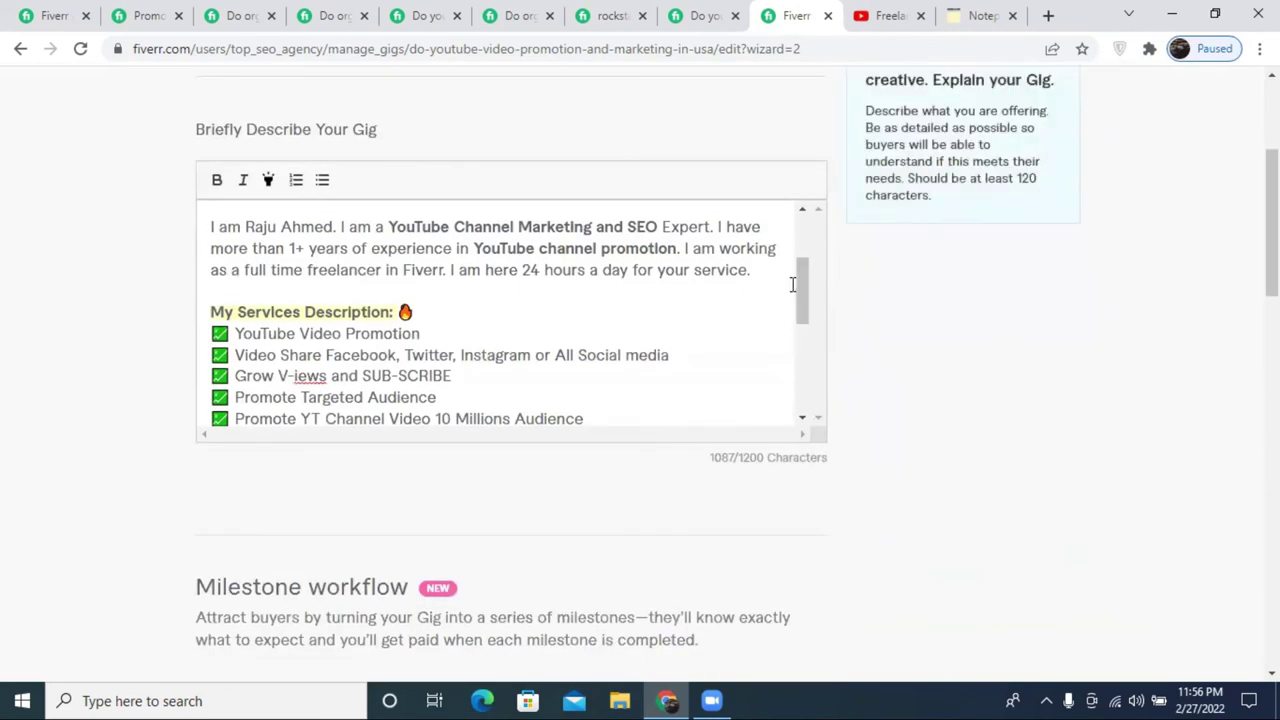
{"action": "left_click_drag", "start_coordinate": [797, 293], "coordinate": [809, 263]}
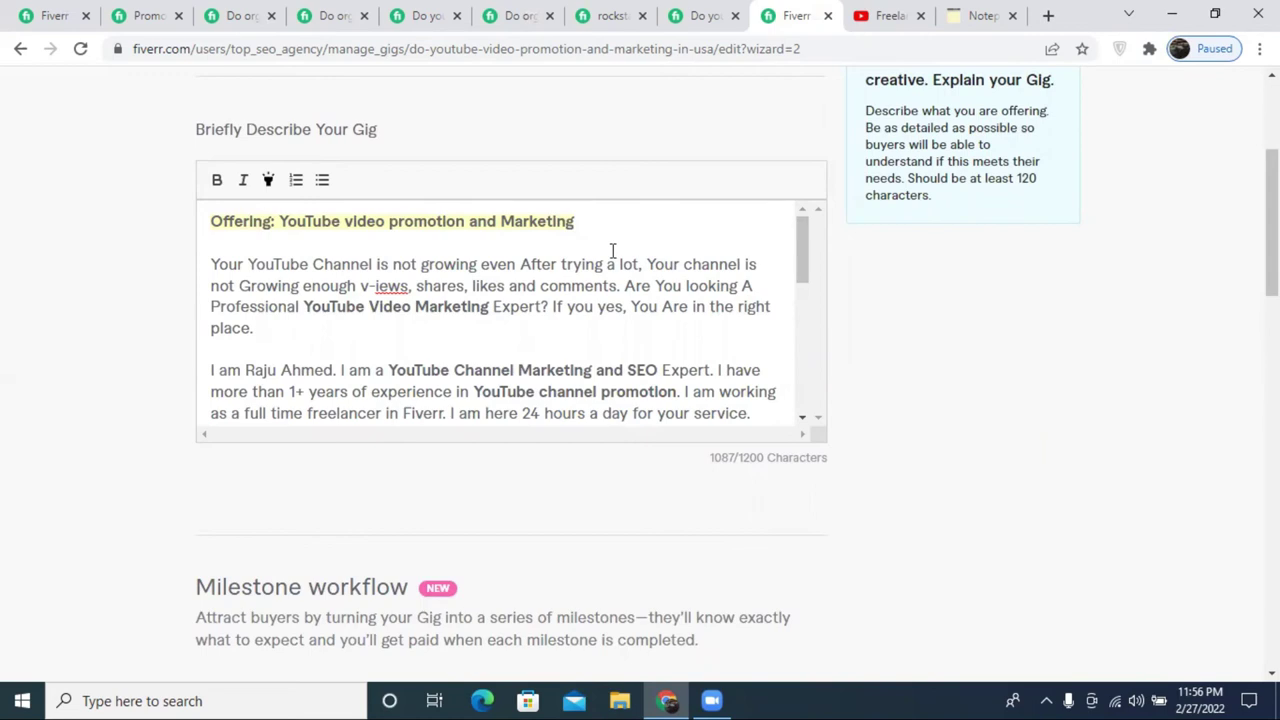
{"action": "triple_click", "coordinate": [516, 221]}
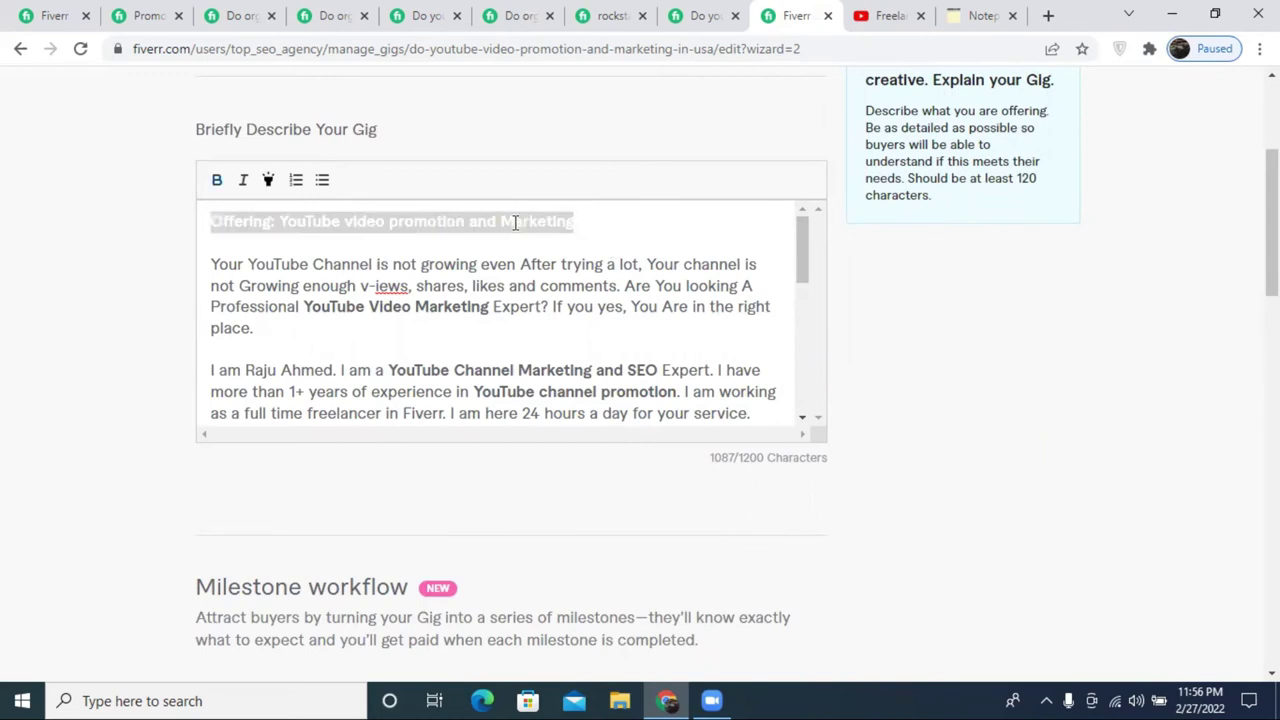
- Examine the "YouTube video promotion and Marketing" keyword wording in the description's headline
{"action": "left_click", "coordinate": [573, 226]}
{"action": "double_click", "coordinate": [284, 221]}
{"action": "left_click", "coordinate": [587, 222]}
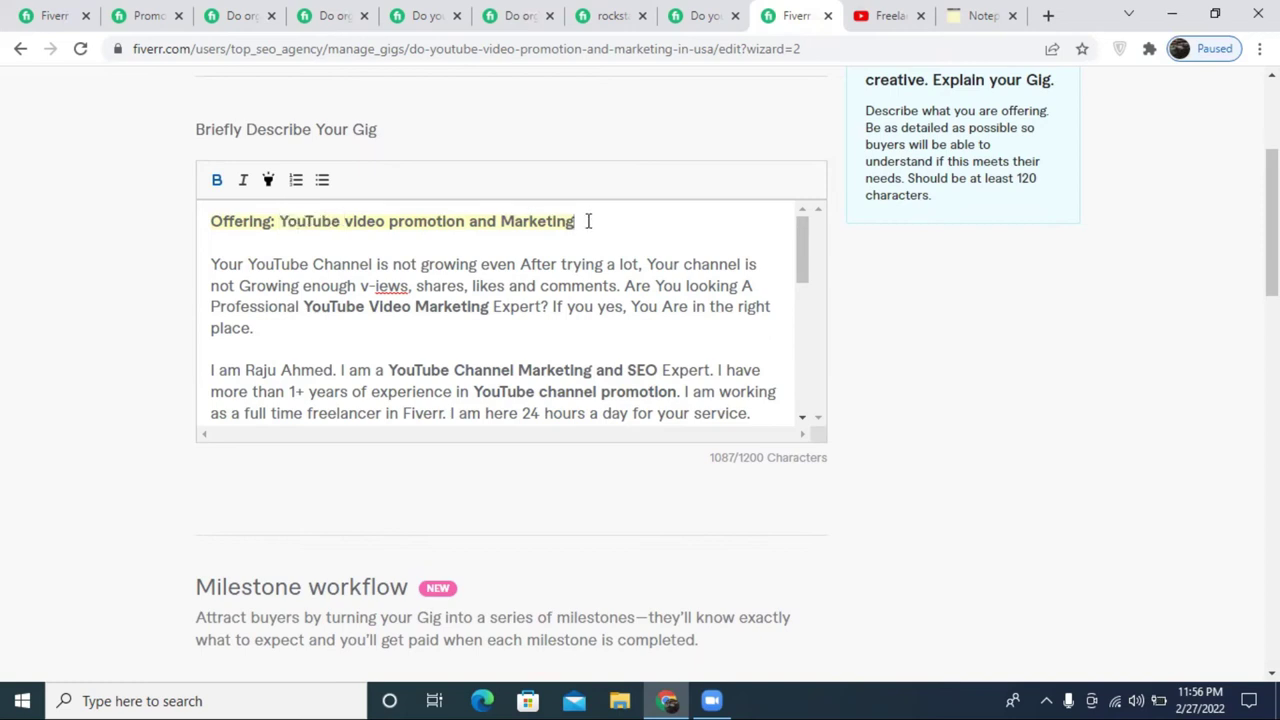
{"action": "left_click_drag", "start_coordinate": [588, 222], "coordinate": [279, 222]}
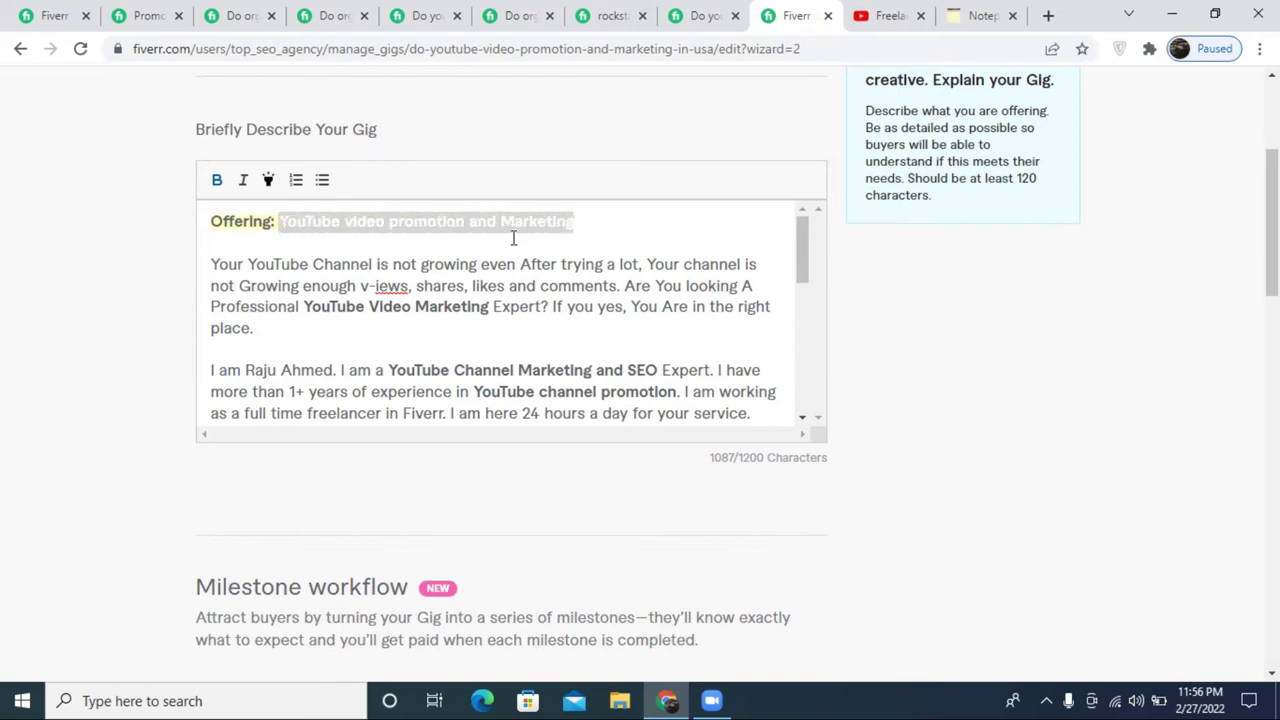
{"action": "left_click", "coordinate": [511, 232]}
{"action": "double_click", "coordinate": [503, 220]}
{"action": "left_click", "coordinate": [503, 220]}
{"action": "left_click", "coordinate": [557, 220]}
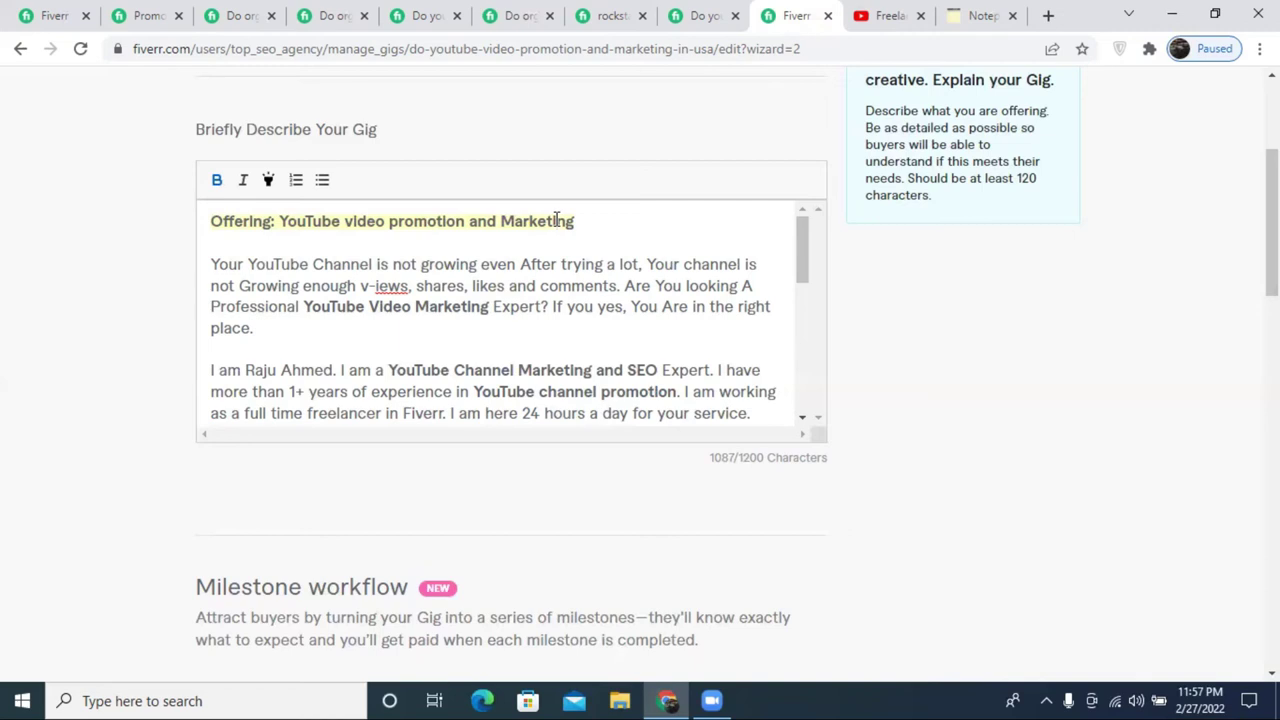
- Try to save the Description & FAQ section, then check the description for the terms flagged as overused
{"action": "scroll", "coordinate": [1146, 337], "scroll_direction": "down", "scroll_amount": 4}
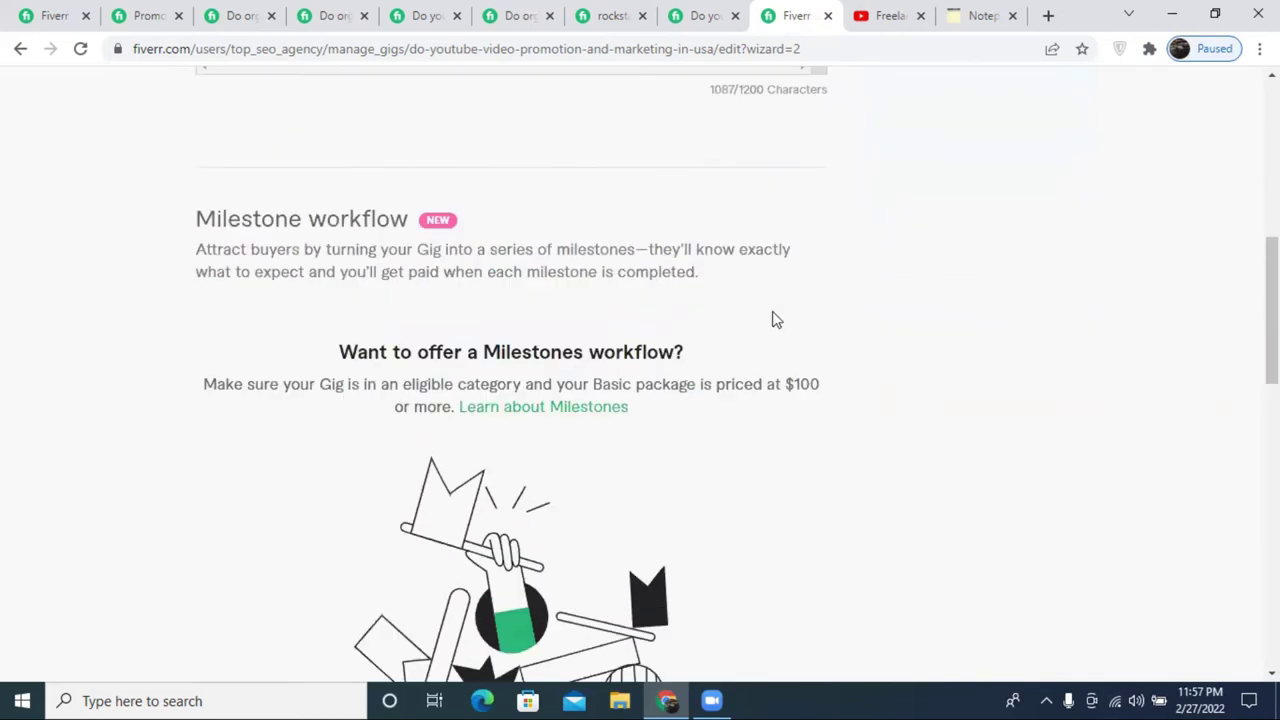
{"action": "scroll", "coordinate": [771, 317], "scroll_direction": "up", "scroll_amount": 3}
{"action": "scroll", "coordinate": [703, 255], "scroll_direction": "down", "scroll_amount": 5}
{"action": "scroll", "coordinate": [929, 409], "scroll_direction": "down", "scroll_amount": 5}
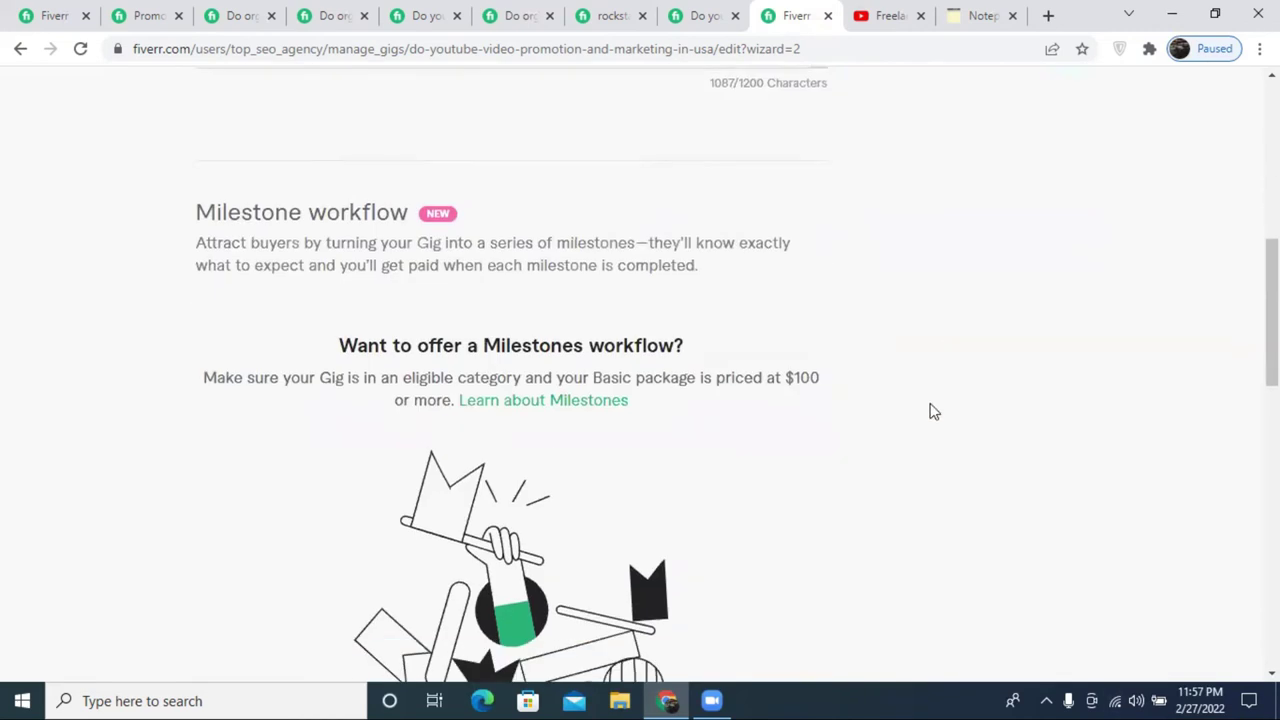
{"action": "scroll", "coordinate": [954, 443], "scroll_direction": "down", "scroll_amount": 4}
{"action": "left_click", "coordinate": [774, 463]}
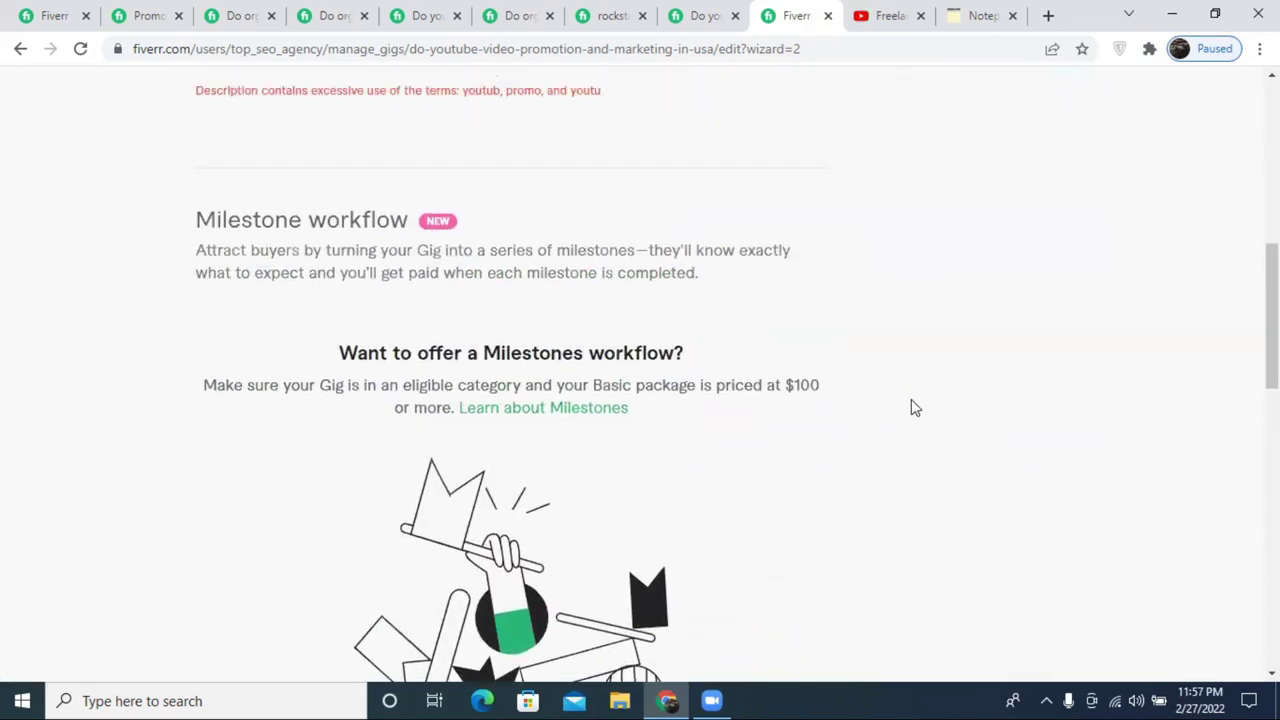
{"action": "scroll", "coordinate": [911, 407], "scroll_direction": "up", "scroll_amount": 1}
{"action": "scroll", "coordinate": [746, 317], "scroll_direction": "up", "scroll_amount": 2}
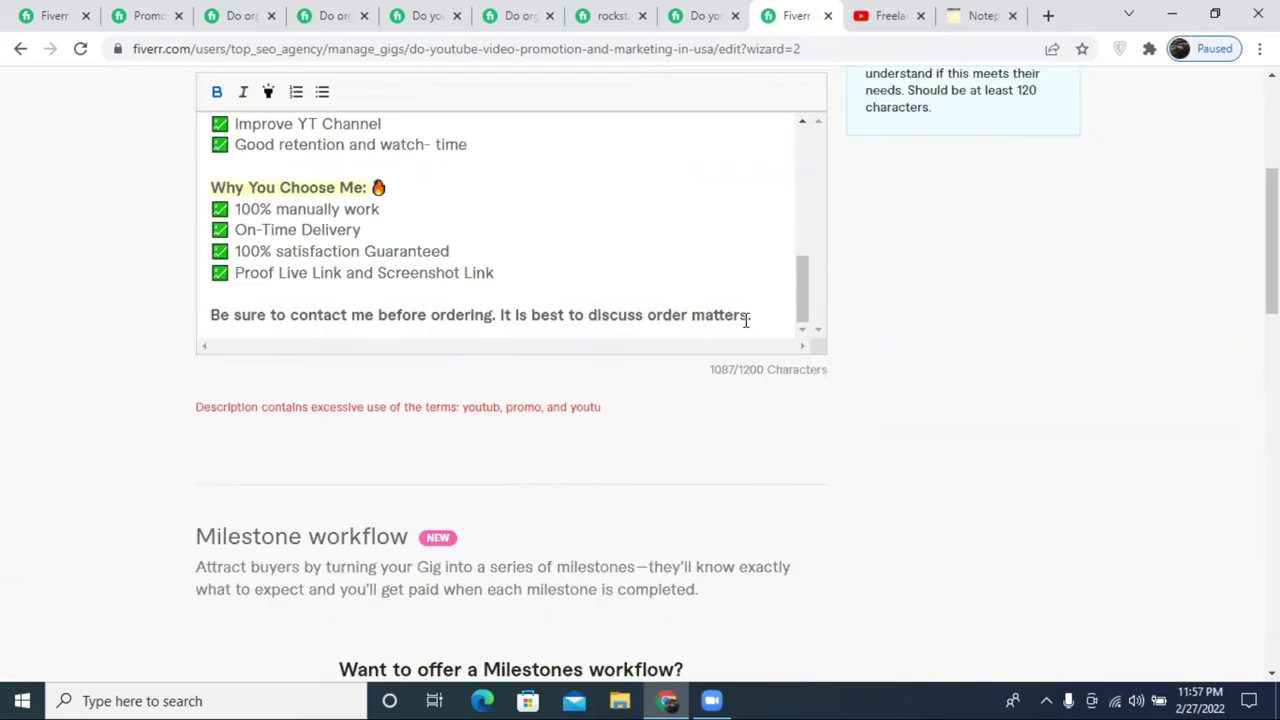
{"action": "scroll", "coordinate": [543, 477], "scroll_direction": "up", "scroll_amount": 2}
{"action": "scroll", "coordinate": [514, 480], "scroll_direction": "up", "scroll_amount": 5}
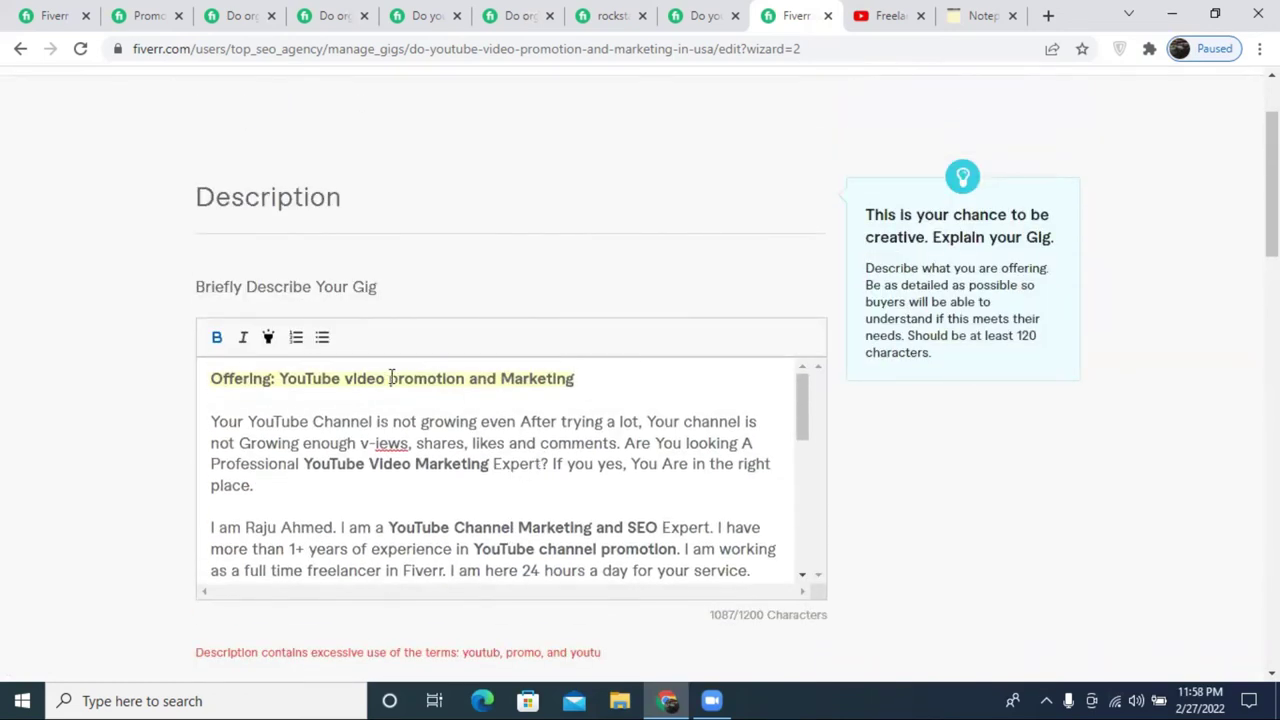
- Find "promotion" on the page and change it to "pr0motion" in the introduction's "YouTube channel promotion" phrase
{"action": "left_click_drag", "start_coordinate": [389, 380], "coordinate": [463, 379]}
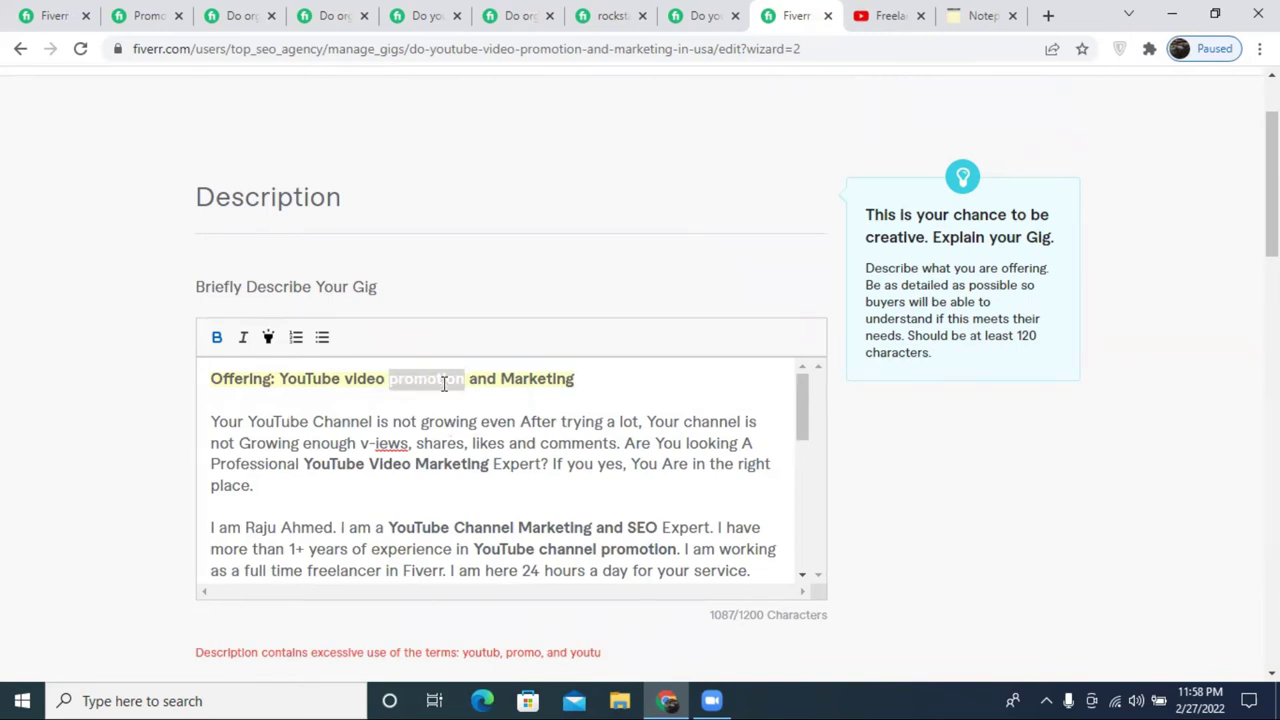
{"action": "key", "text": "ctrl+f"}
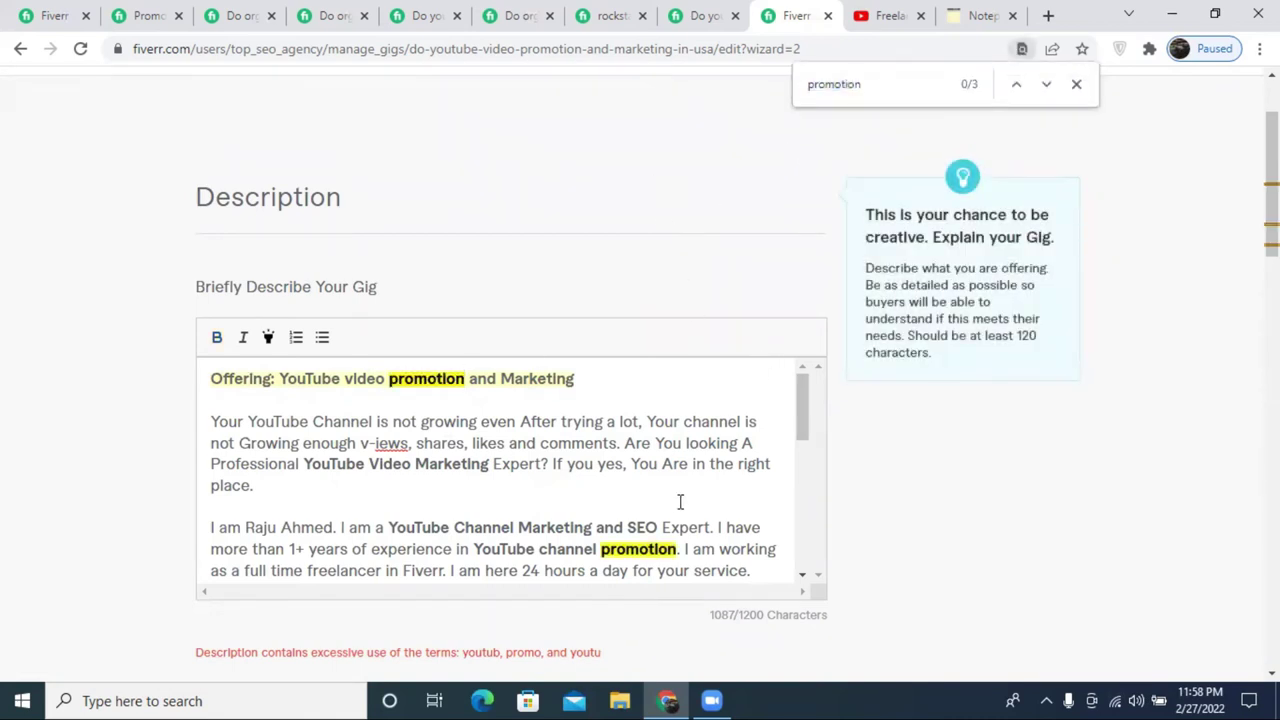
{"action": "scroll", "coordinate": [680, 494], "scroll_direction": "down", "scroll_amount": 6}
{"action": "scroll", "coordinate": [678, 494], "scroll_direction": "down", "scroll_amount": 5}
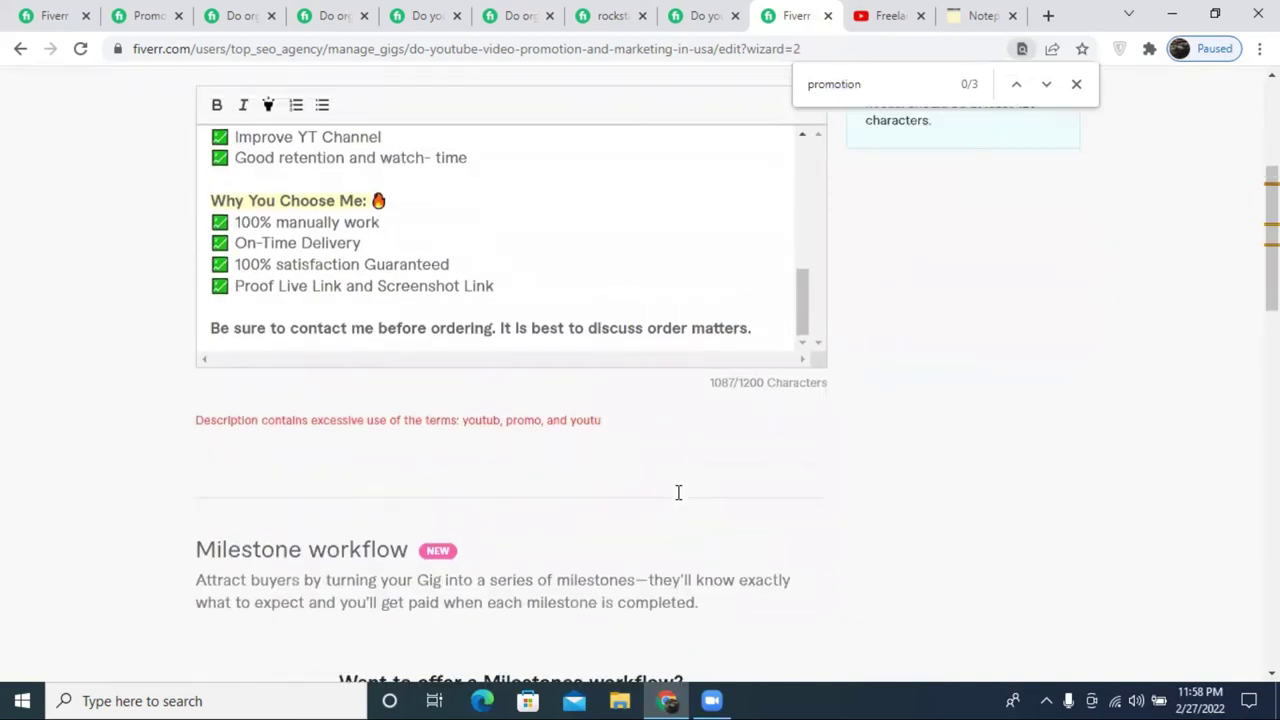
{"action": "scroll", "coordinate": [469, 491], "scroll_direction": "up", "scroll_amount": 8}
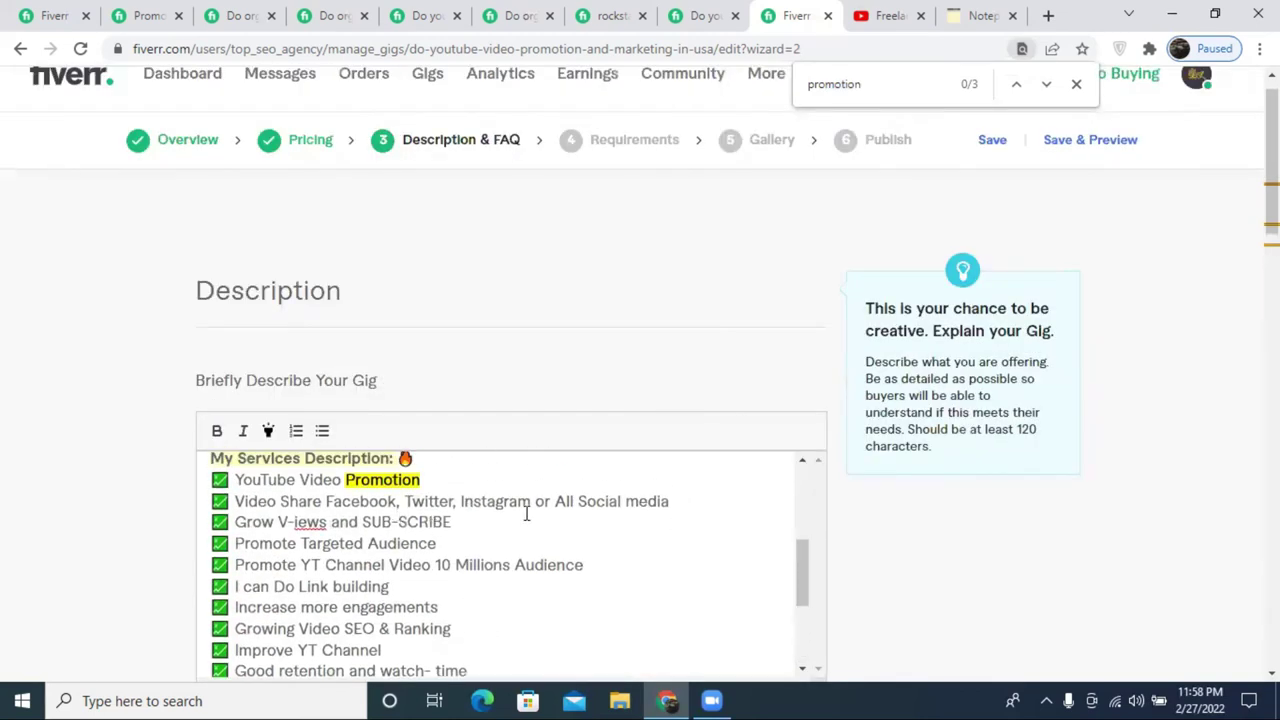
{"action": "scroll", "coordinate": [470, 512], "scroll_direction": "up", "scroll_amount": 2}
{"action": "left_click", "coordinate": [621, 581]}
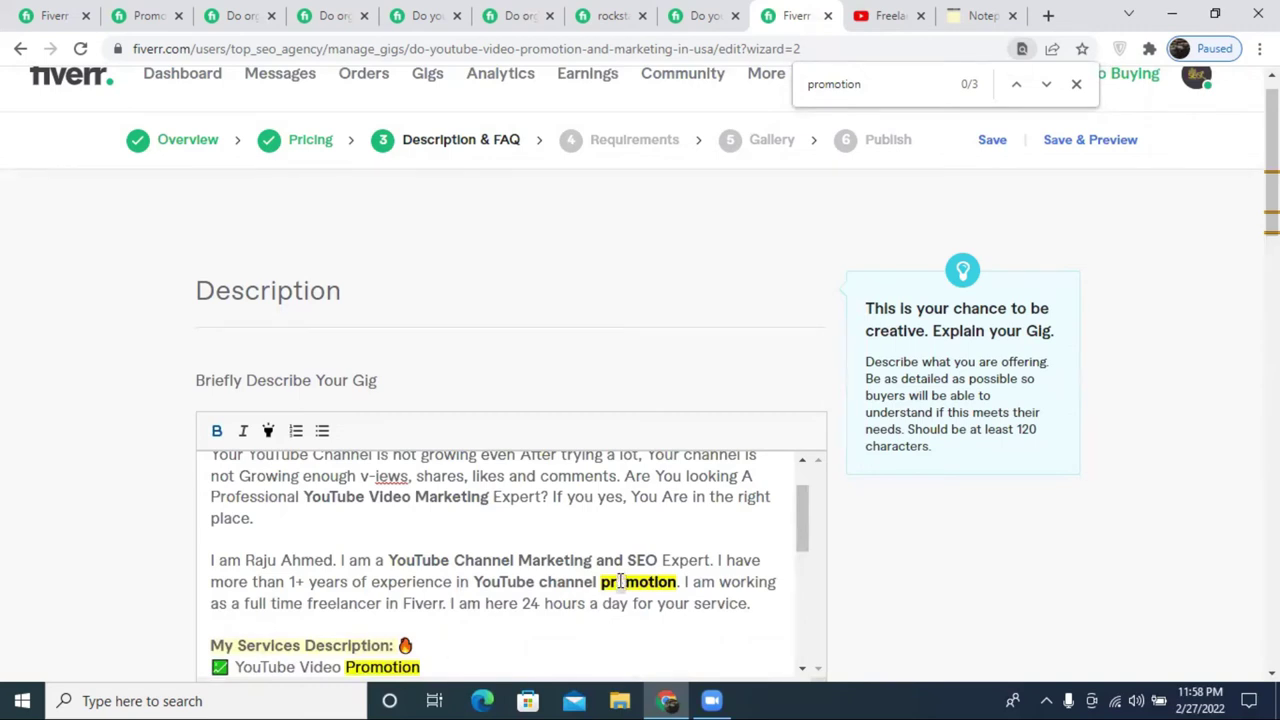
{"action": "key", "text": "Delete"}
{"action": "type", "text": "0"}
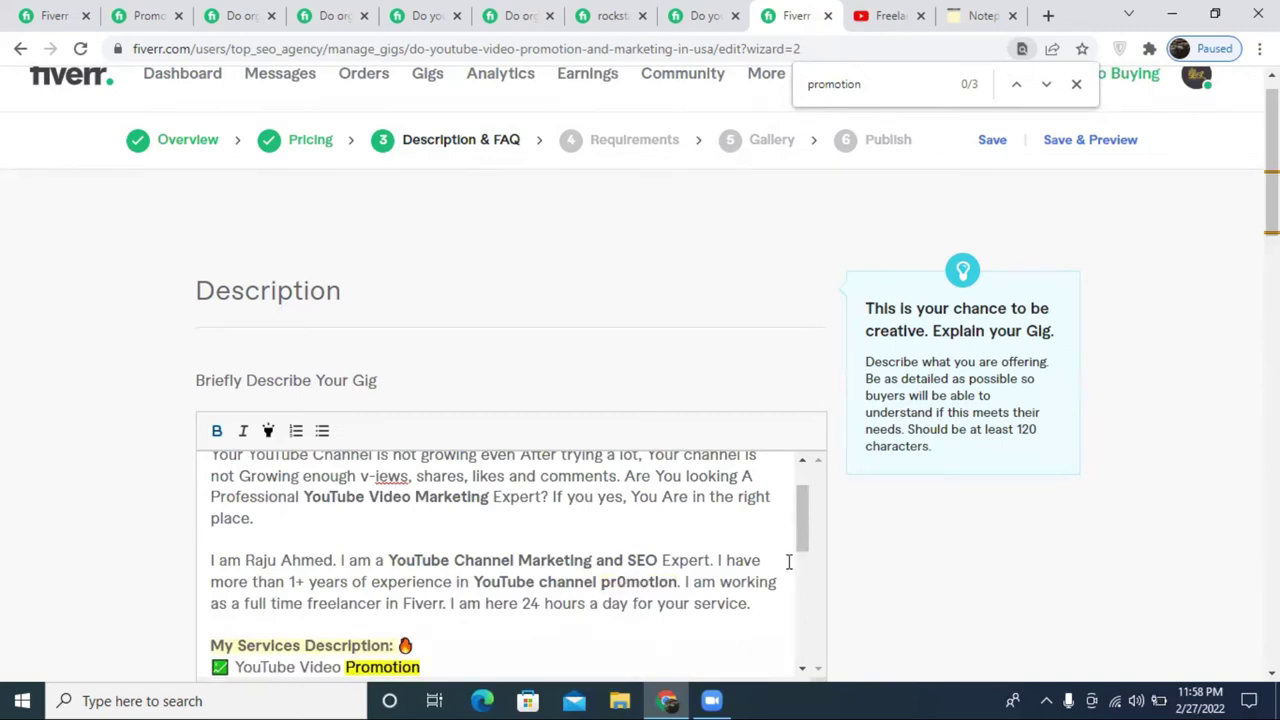
- Try again to save the description with the "pr0motion" spelling and recheck the list of overused terms
{"action": "mouse_move", "coordinate": [935, 505]}
{"action": "scroll", "coordinate": [694, 491], "scroll_direction": "down", "scroll_amount": 4}
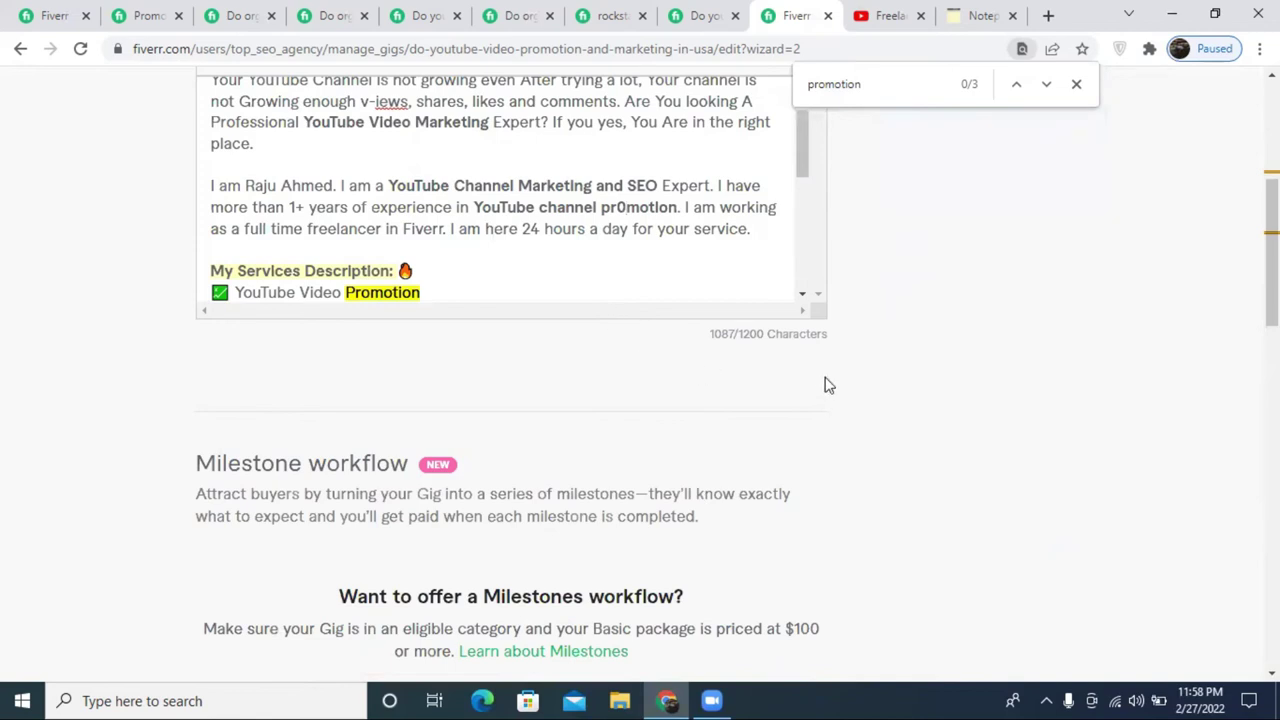
{"action": "scroll", "coordinate": [826, 383], "scroll_direction": "down", "scroll_amount": 8}
{"action": "left_click", "coordinate": [751, 508]}
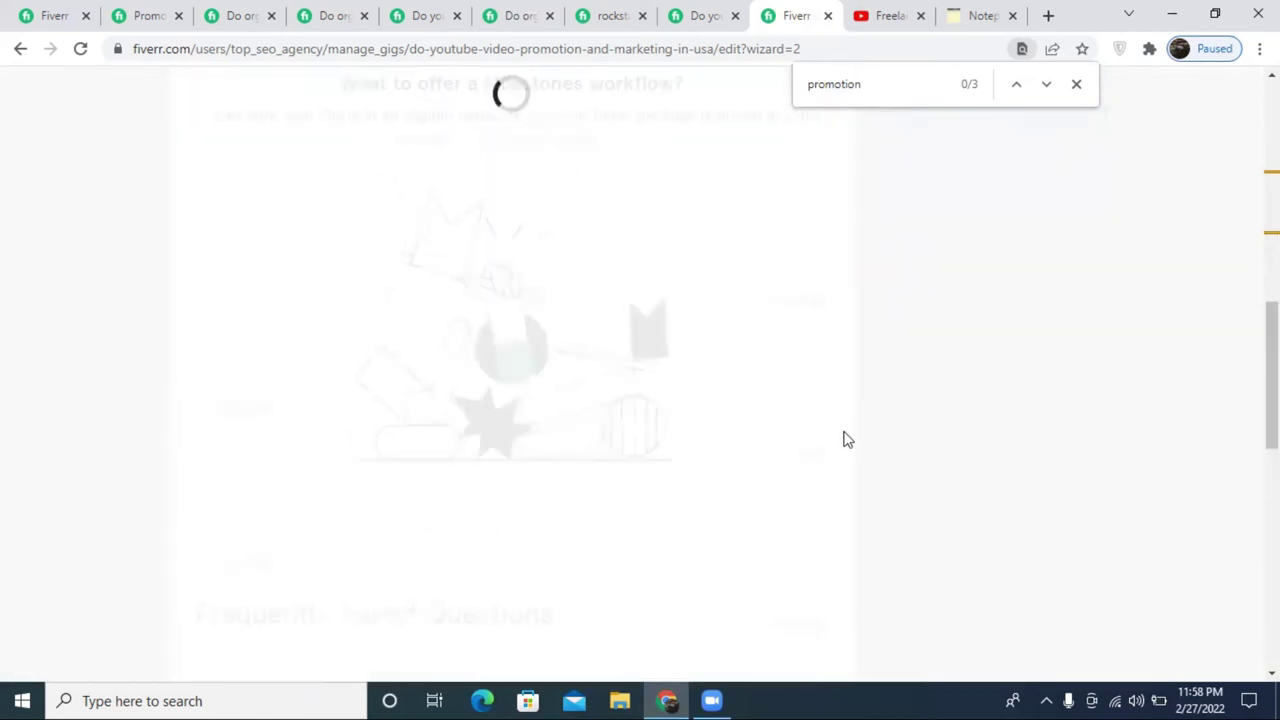
{"action": "scroll", "coordinate": [846, 440], "scroll_direction": "up", "scroll_amount": 4}
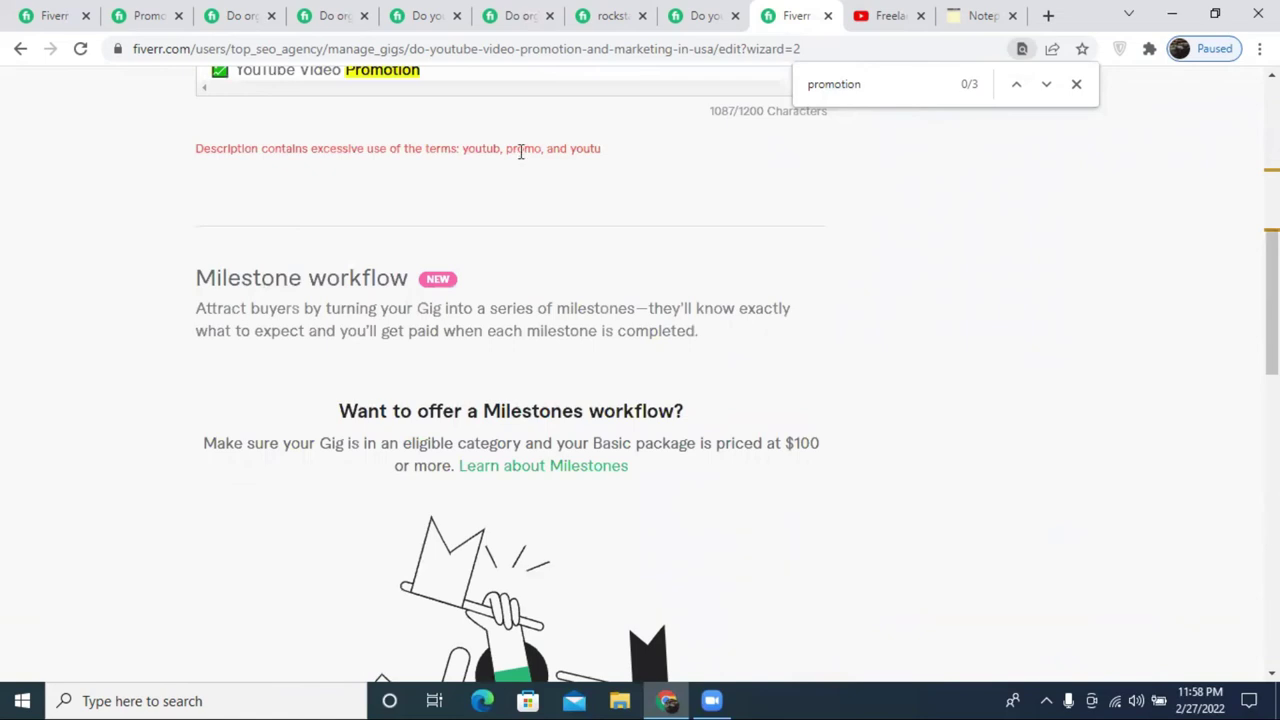
{"action": "scroll", "coordinate": [520, 152], "scroll_direction": "up", "scroll_amount": 5}
{"action": "scroll", "coordinate": [672, 313], "scroll_direction": "up", "scroll_amount": 3}
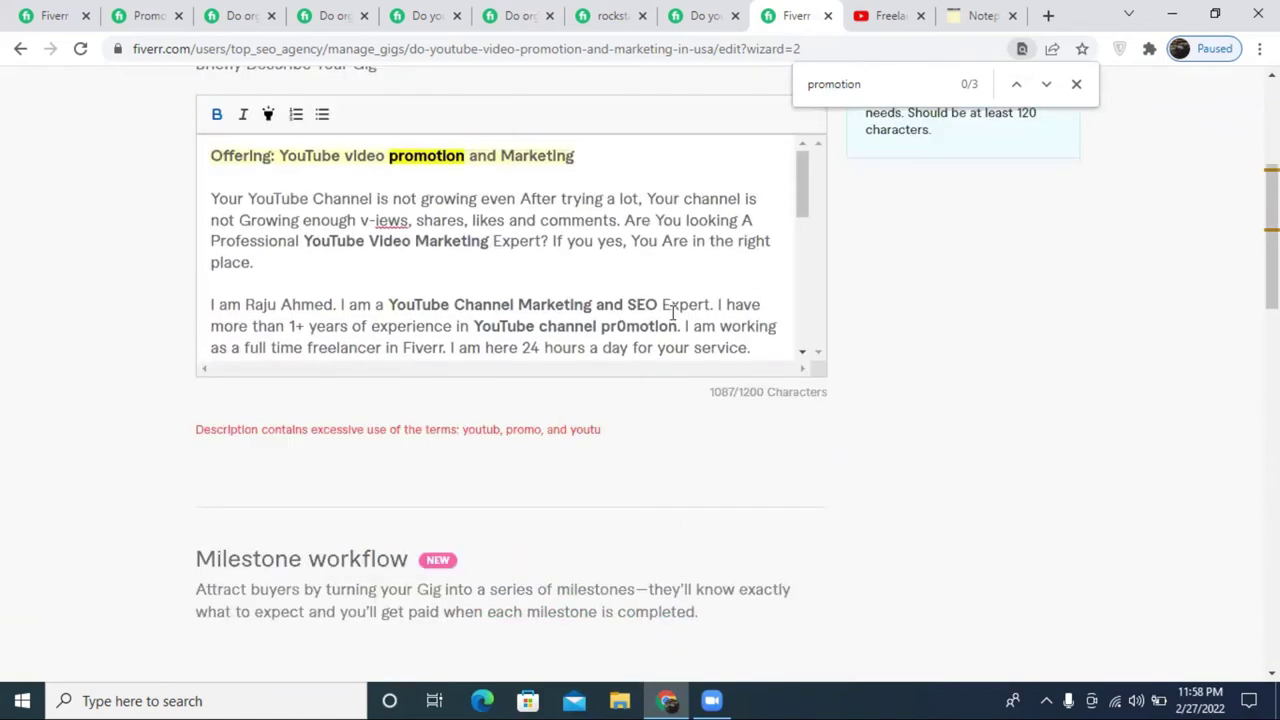
- Find "promo" on the page and change "Promote" to "Pr0mote" in the "YT Channel Video 10 Millions Audience" service line
{"action": "left_click_drag", "start_coordinate": [856, 85], "coordinate": [841, 88]}
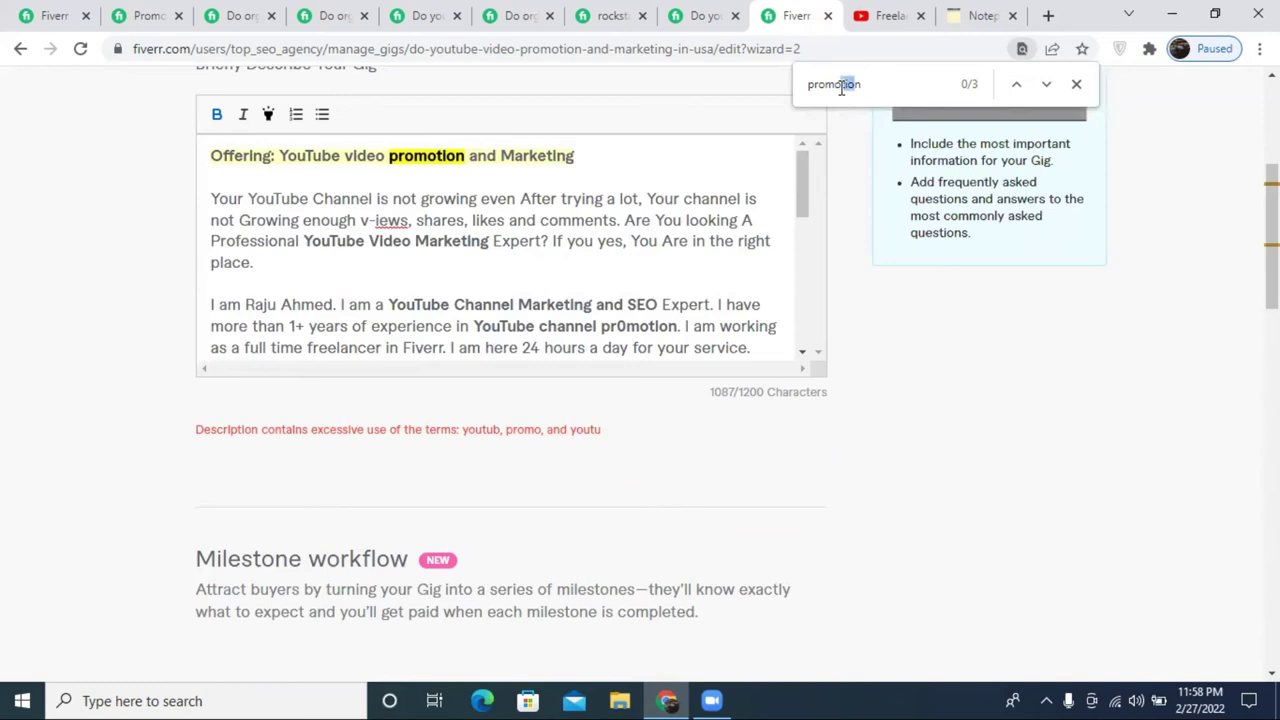
{"action": "key", "text": "BackSpace"}
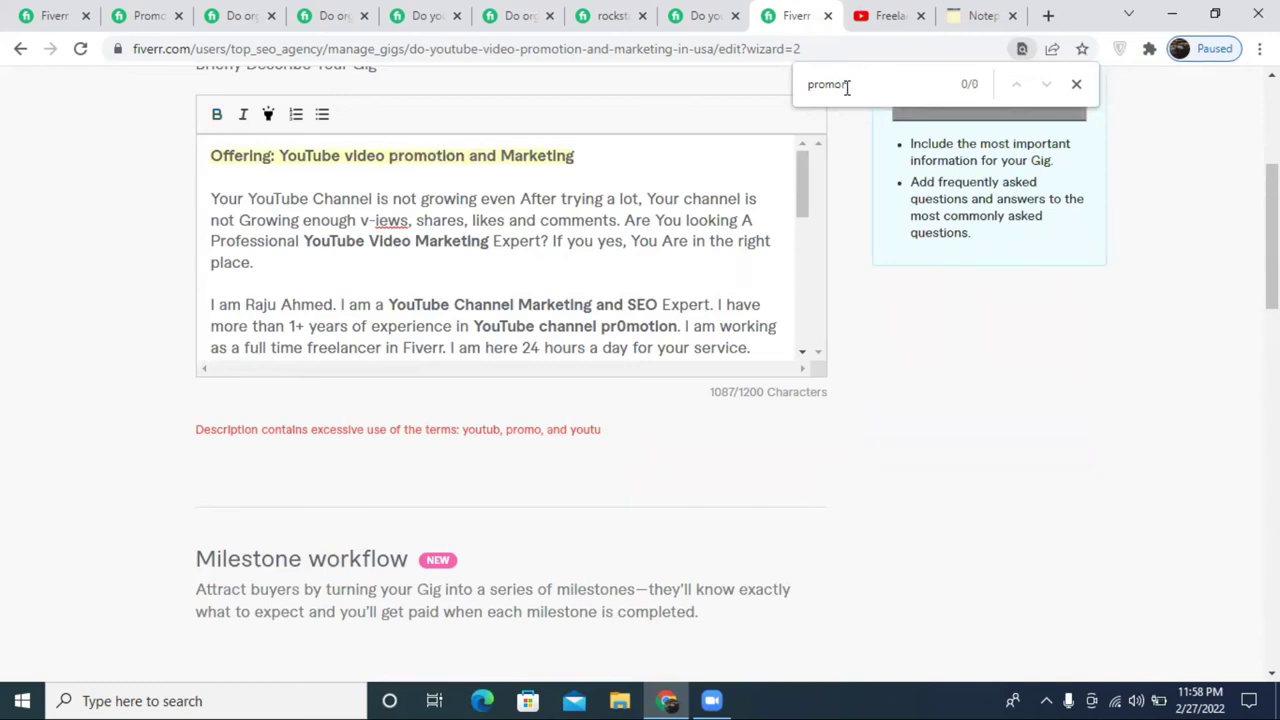
{"action": "key", "text": "BackSpace"}
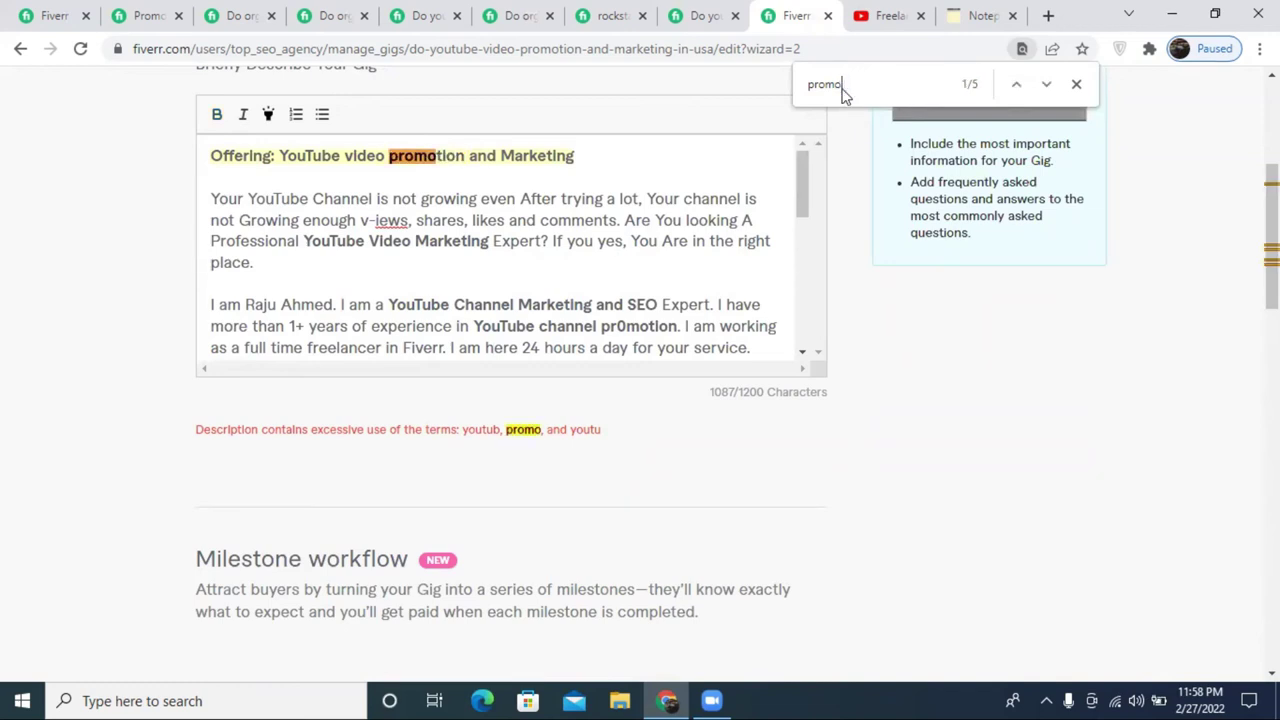
{"action": "scroll", "coordinate": [551, 270], "scroll_direction": "up", "scroll_amount": 1}
{"action": "scroll", "coordinate": [551, 297], "scroll_direction": "down", "scroll_amount": 5}
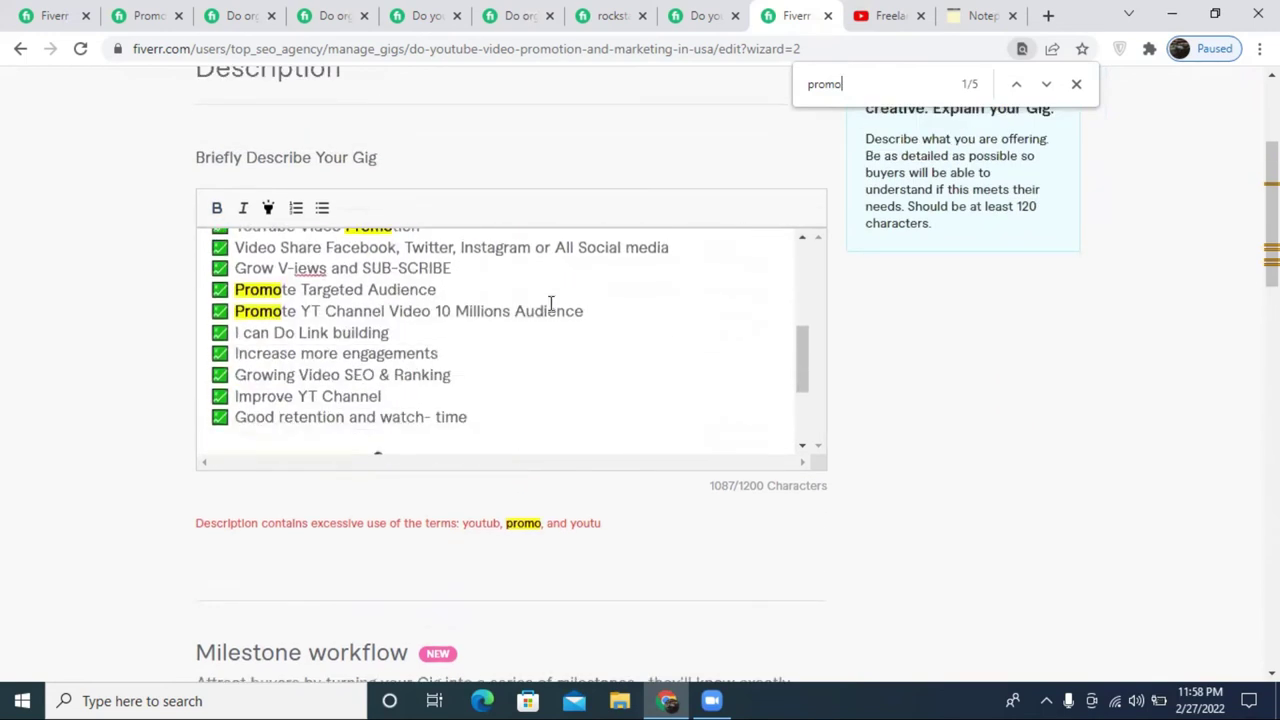
{"action": "left_click", "coordinate": [549, 346]}
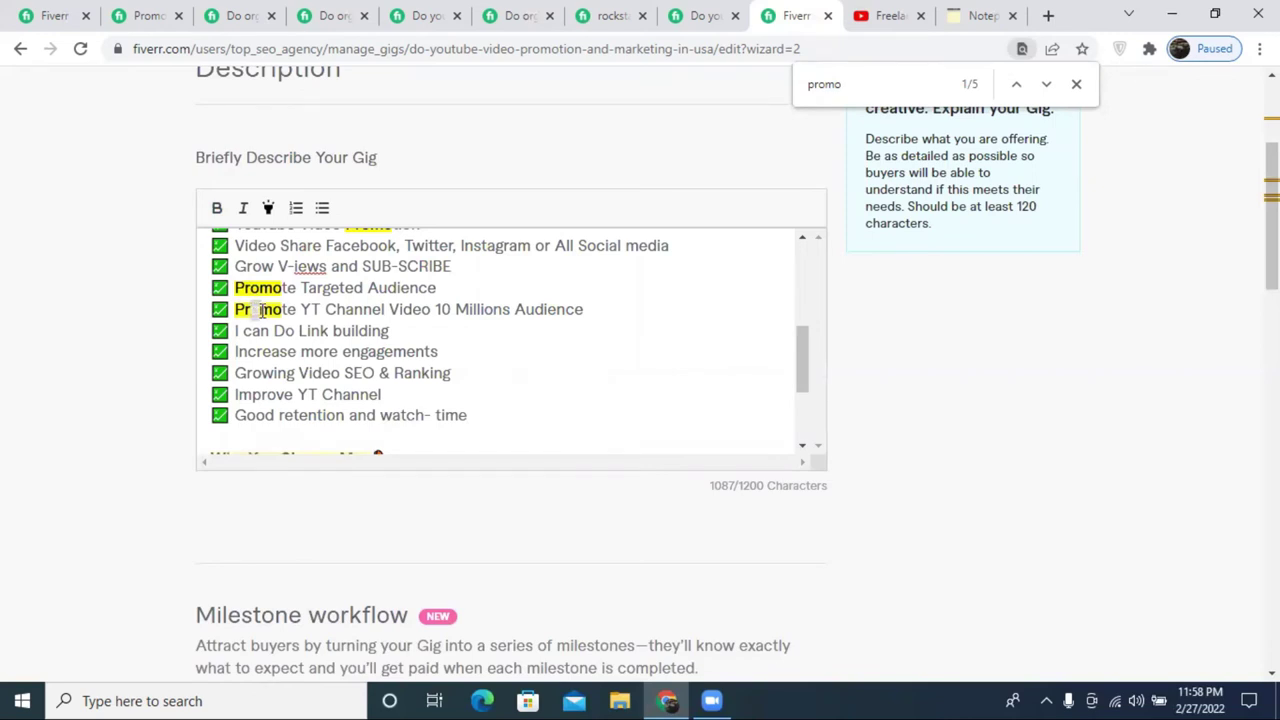
{"action": "left_click", "coordinate": [259, 311]}
{"action": "key", "text": "BackSpace"}
{"action": "key", "text": "BackSpace"}
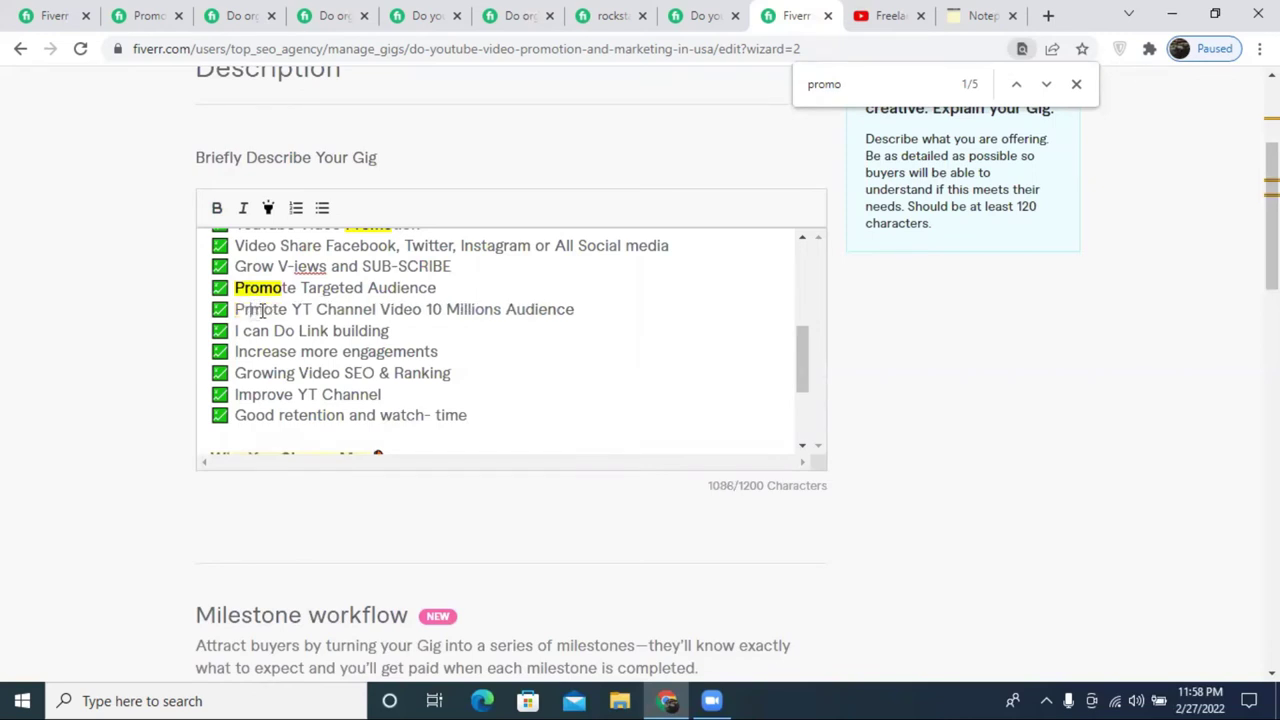
{"action": "type", "text": "o"}
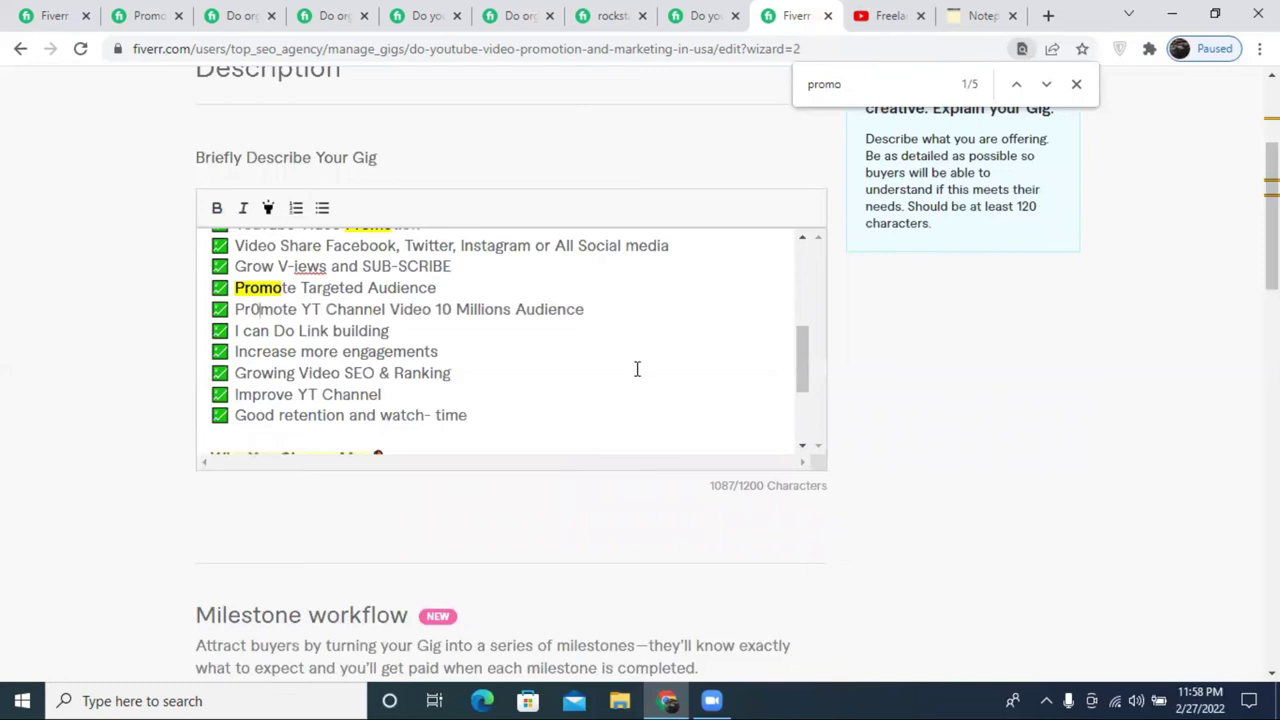
- Retry saving the description with the "Pr0mote" spelling and examine the terms still flagged as overused
{"action": "scroll", "coordinate": [615, 311], "scroll_direction": "down", "scroll_amount": 2}
{"action": "scroll", "coordinate": [971, 443], "scroll_direction": "down", "scroll_amount": 10}
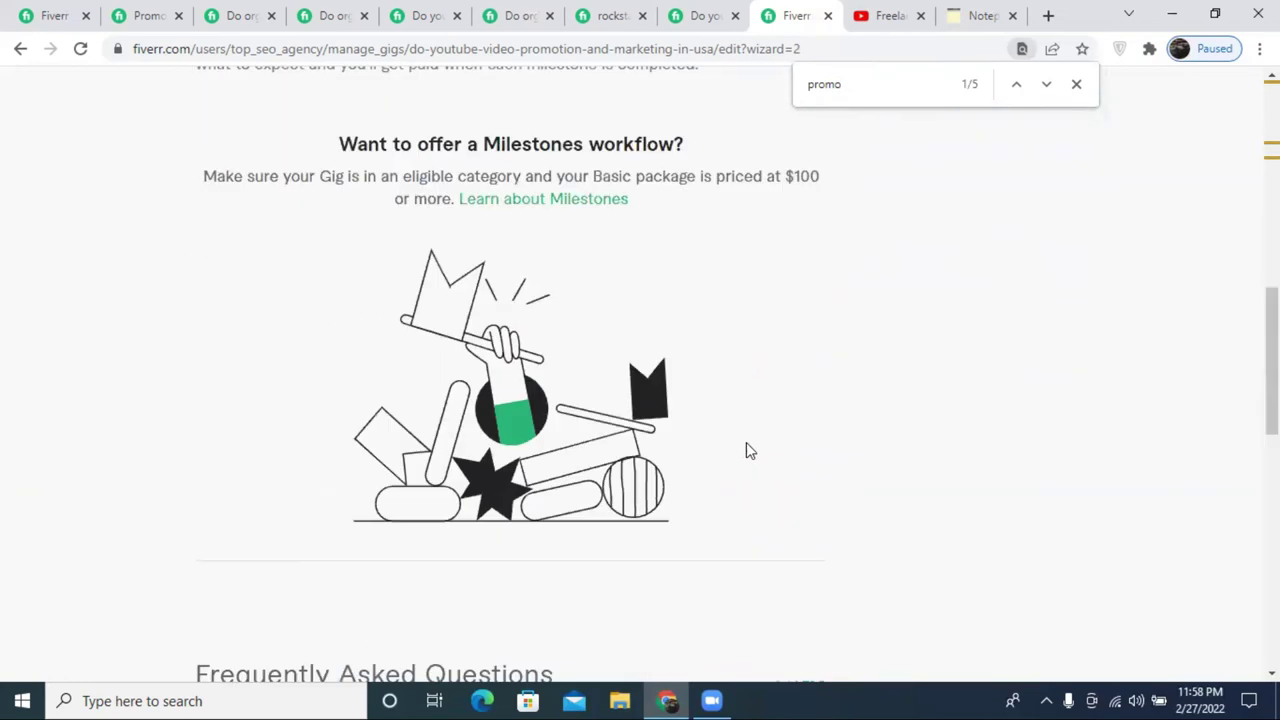
{"action": "left_click", "coordinate": [755, 488]}
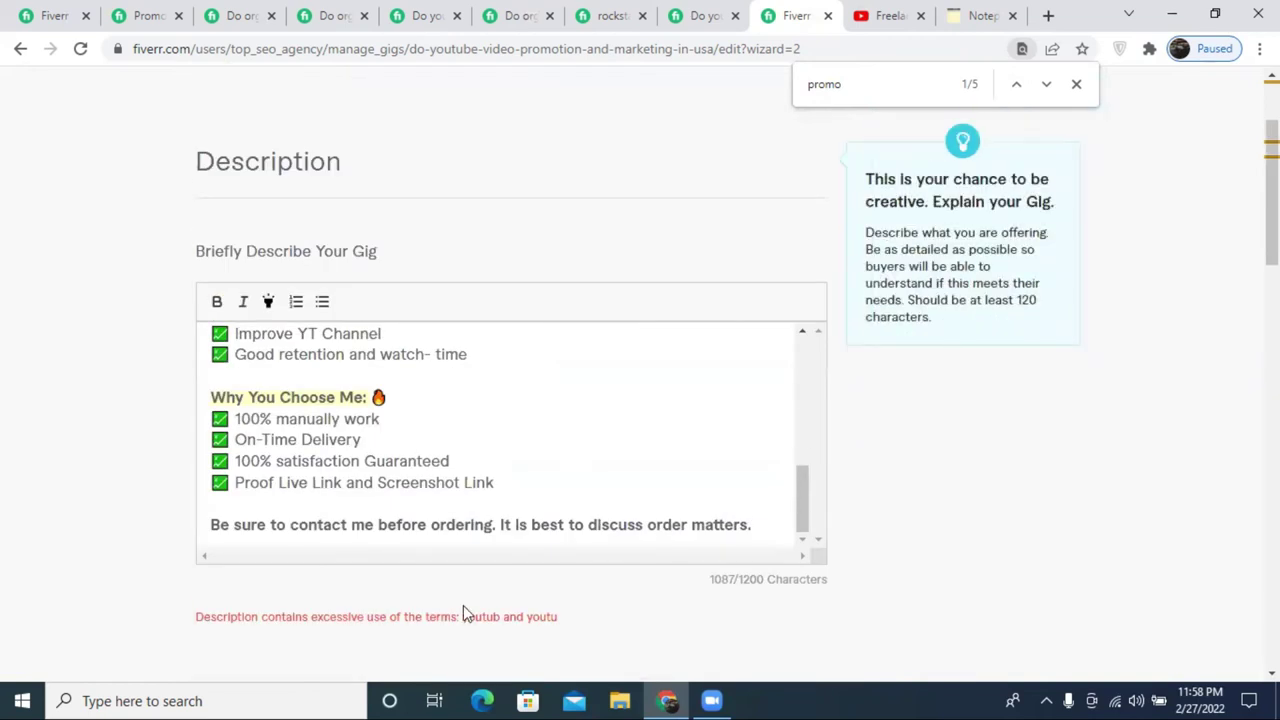
{"action": "left_click_drag", "start_coordinate": [470, 616], "coordinate": [613, 616]}
- Search the page for "YouTube" and look through its occurrences across the gig description
{"action": "scroll", "coordinate": [743, 563], "scroll_direction": "up", "scroll_amount": 1}
{"action": "scroll", "coordinate": [358, 458], "scroll_direction": "up", "scroll_amount": 5}
{"action": "scroll", "coordinate": [358, 458], "scroll_direction": "up", "scroll_amount": 3}
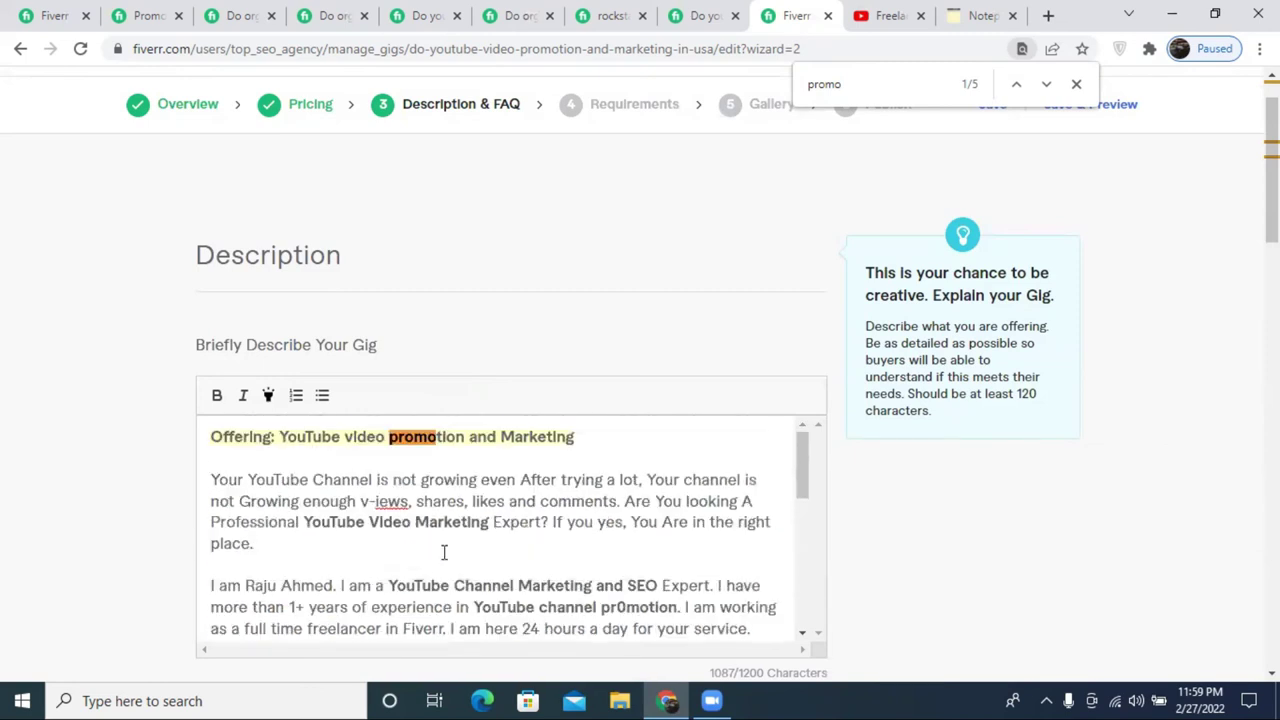
{"action": "left_click_drag", "start_coordinate": [303, 522], "coordinate": [357, 522]}
{"action": "left_click_drag", "start_coordinate": [340, 436], "coordinate": [283, 436]}
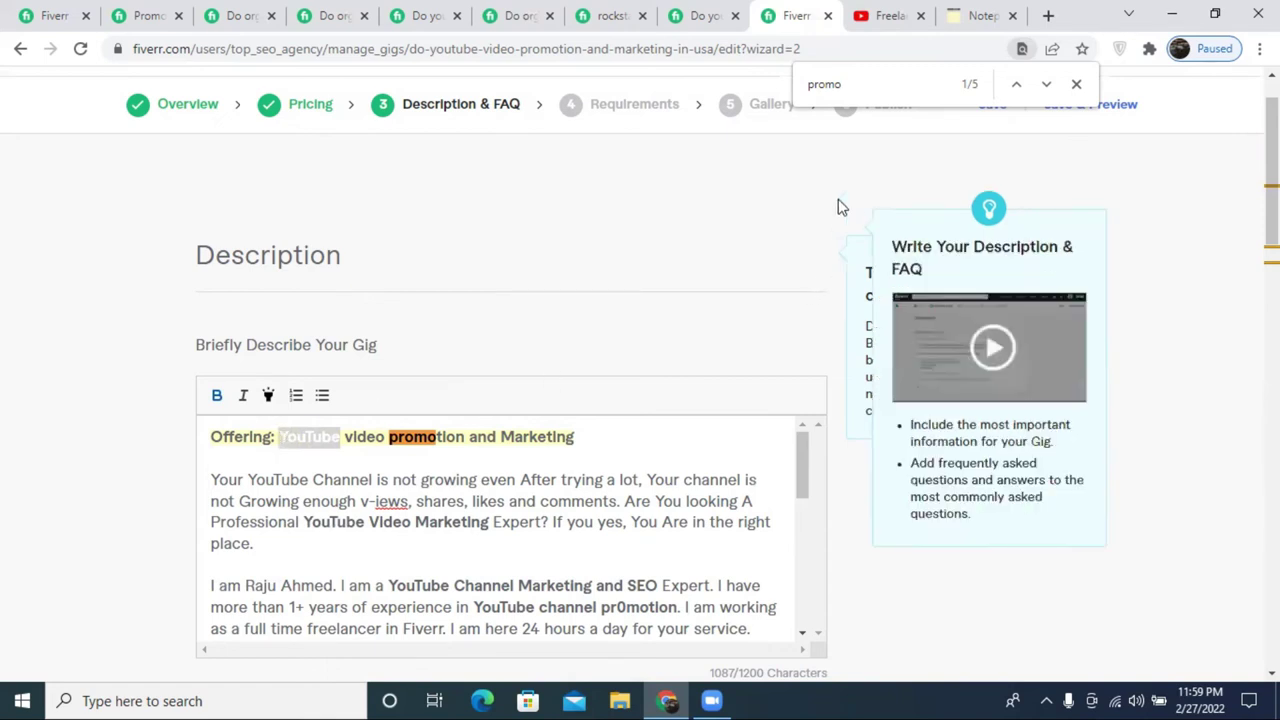
{"action": "double_click", "coordinate": [820, 85]}
{"action": "type", "text": "YouTube"}
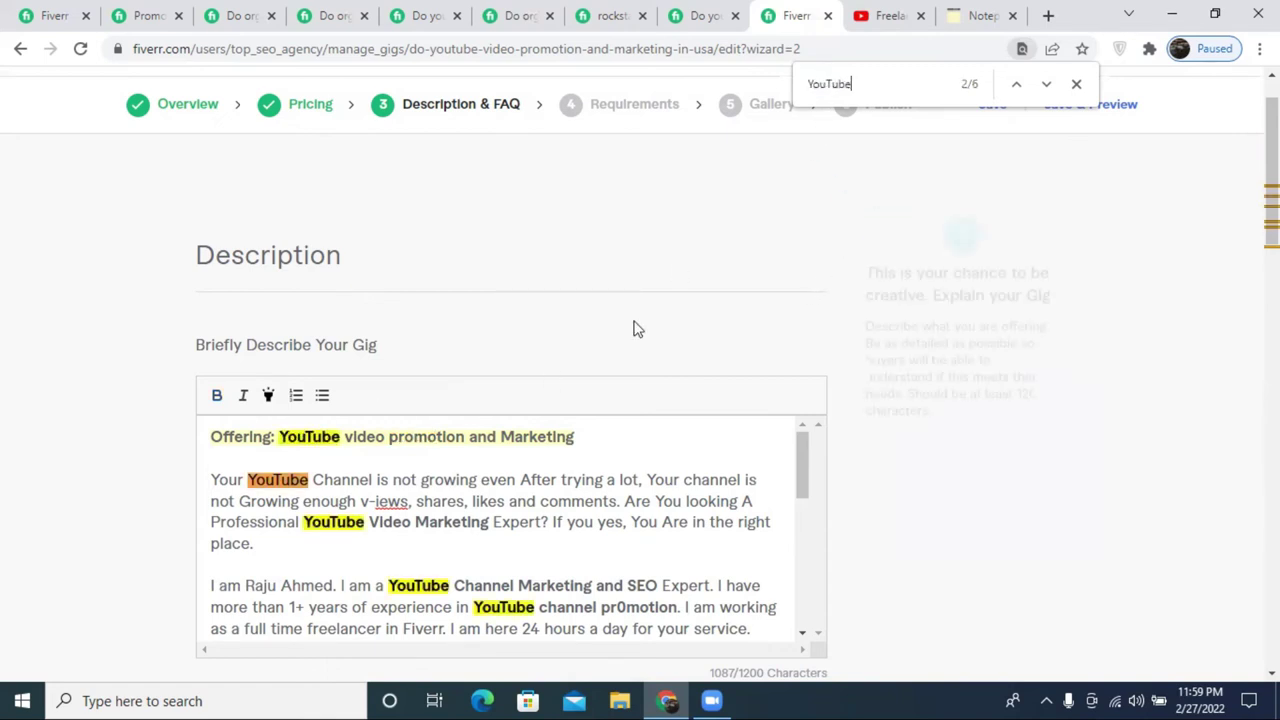
{"action": "scroll", "coordinate": [557, 386], "scroll_direction": "down", "scroll_amount": 5}
{"action": "scroll", "coordinate": [490, 190], "scroll_direction": "down", "scroll_amount": 3}
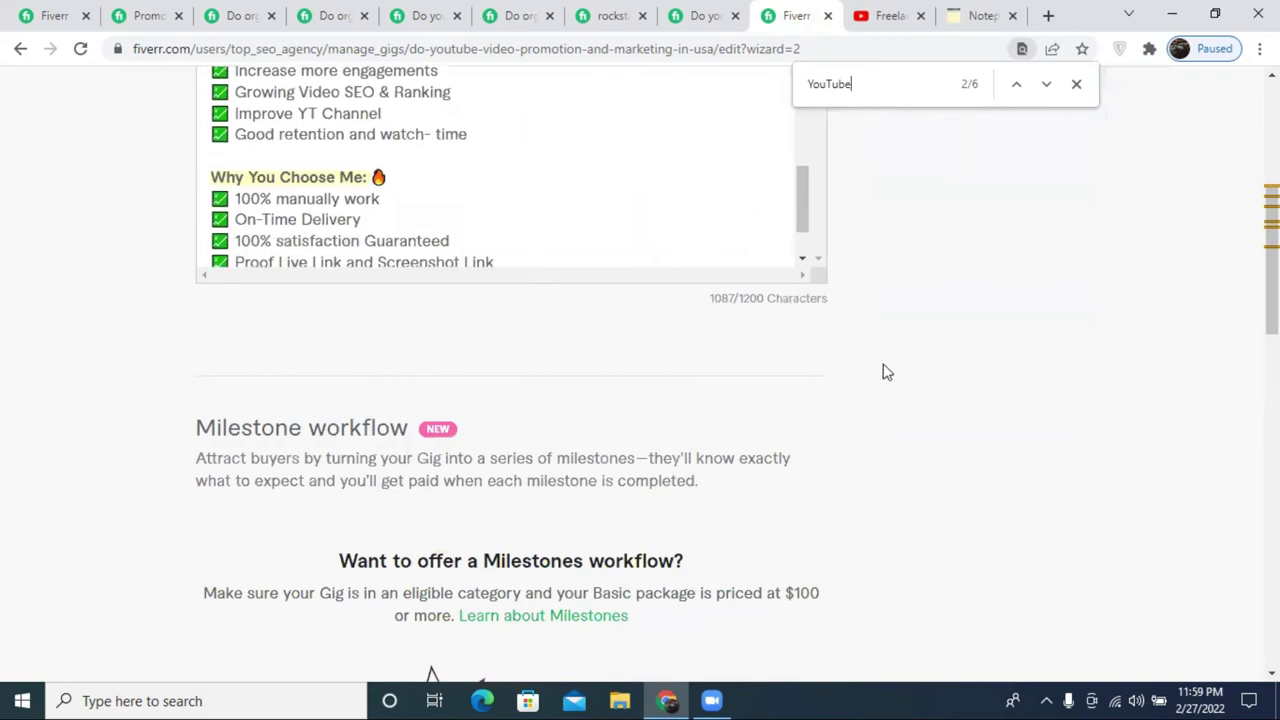
{"action": "scroll", "coordinate": [817, 343], "scroll_direction": "up", "scroll_amount": 3}
{"action": "scroll", "coordinate": [660, 500], "scroll_direction": "up", "scroll_amount": 5}
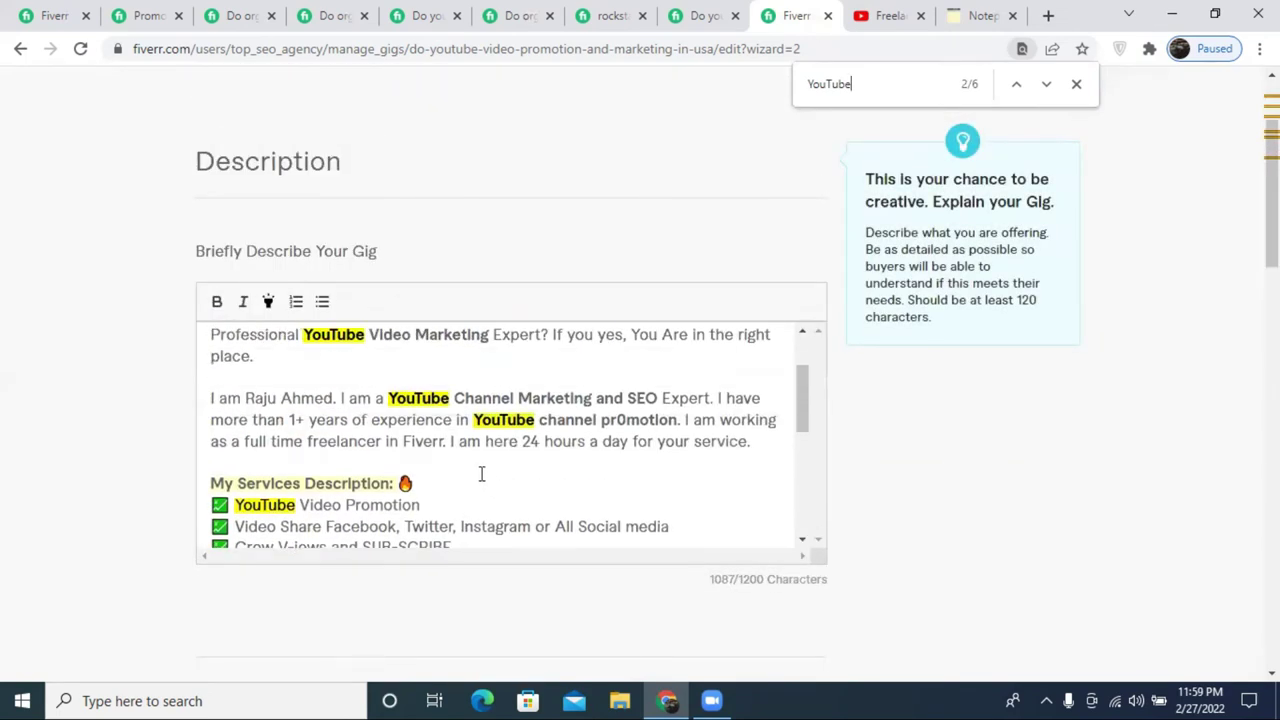
- Shorten "YouTube" to "YT" in the introduction's bold "YouTube channel pr0motion" phrase
{"action": "left_click", "coordinate": [481, 420]}
{"action": "left_click", "coordinate": [533, 420]}
{"action": "left_click_drag", "start_coordinate": [535, 420], "coordinate": [485, 420]}
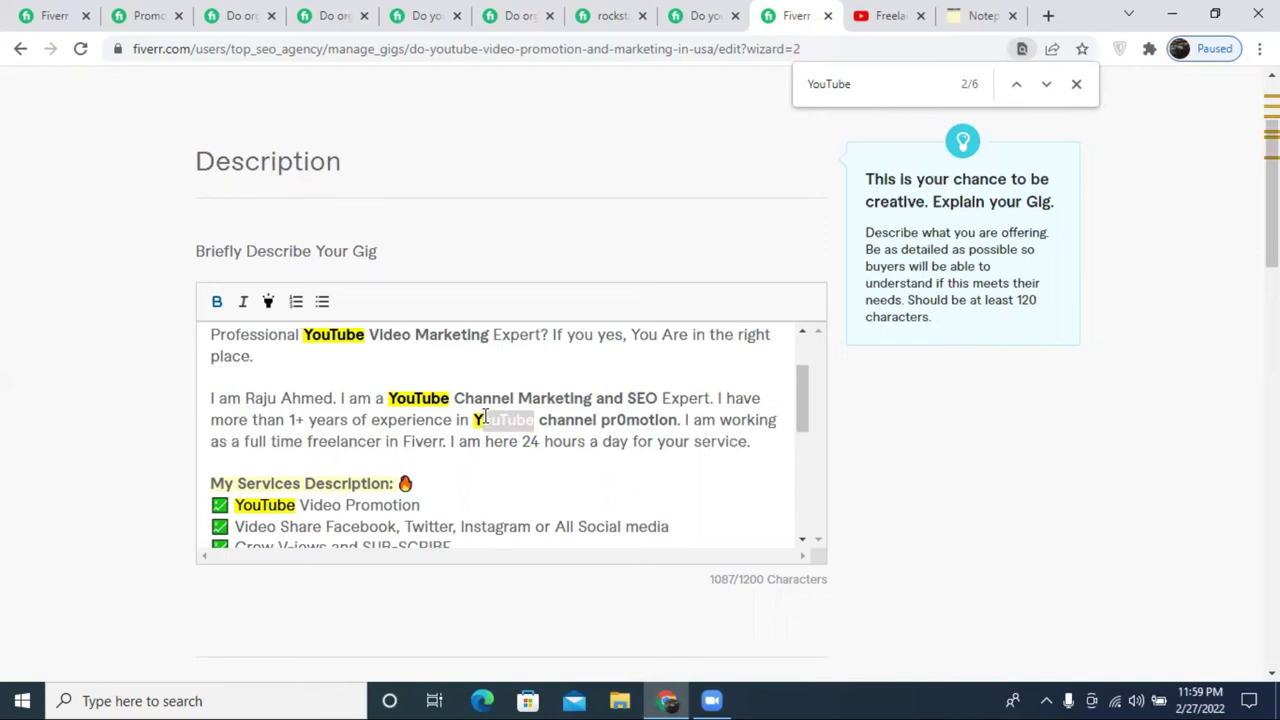
{"action": "type", "text": "T"}
- Shorten "YouTube" to "YT" in the introduction's bold "YouTube Video Marketing" phrase
{"action": "scroll", "coordinate": [486, 405], "scroll_direction": "up", "scroll_amount": 2}
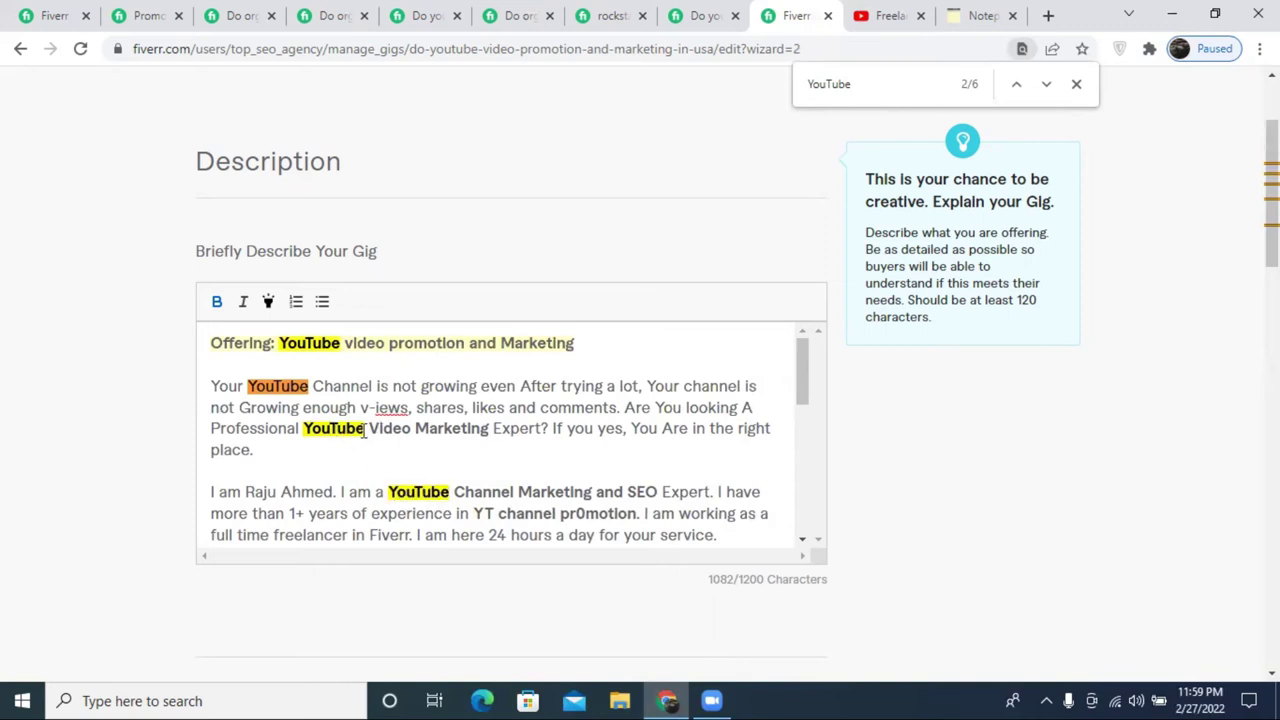
{"action": "left_click_drag", "start_coordinate": [367, 428], "coordinate": [309, 428]}
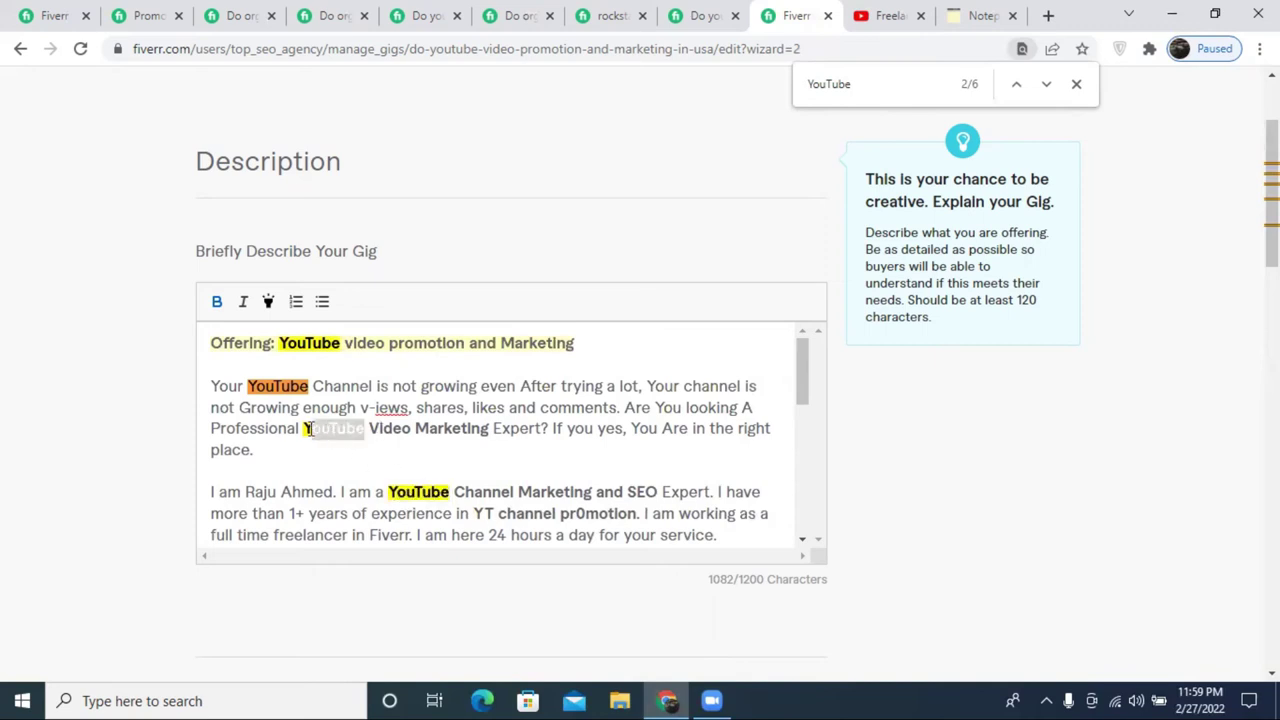
{"action": "type", "text": "T"}
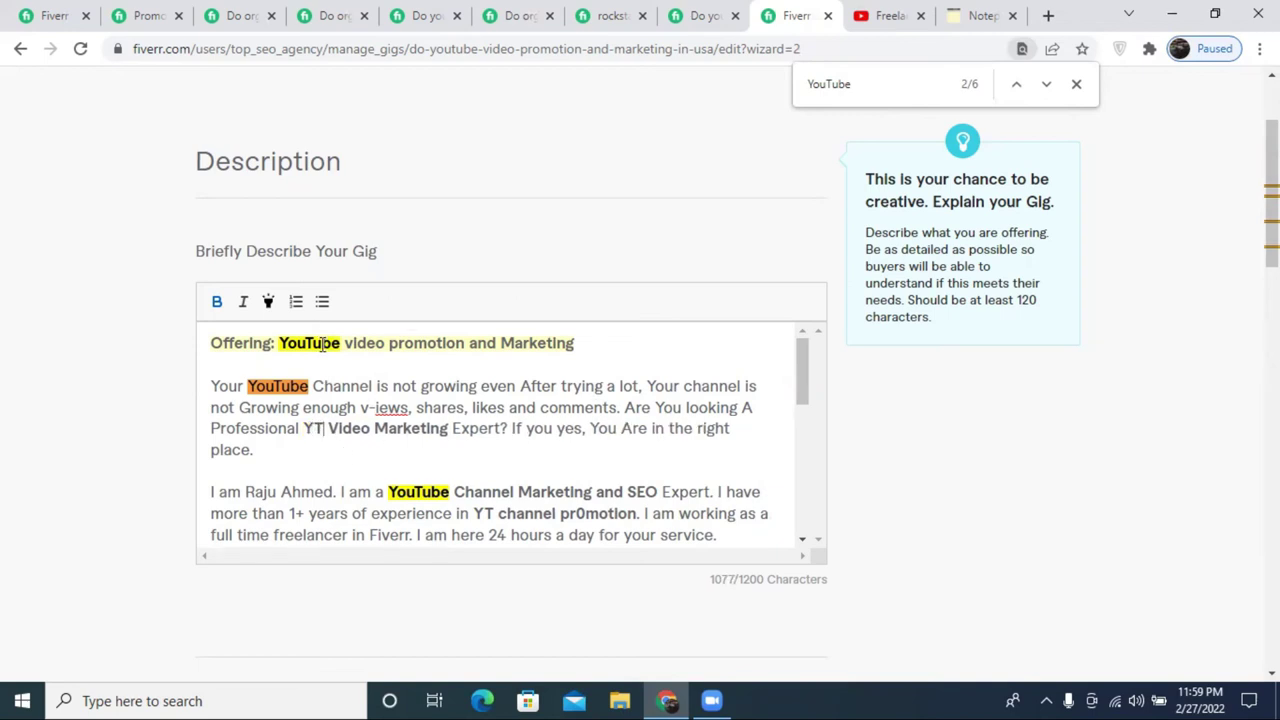
- Change "YouTube" to "You-Tube" in the bold "YouTube Channel Marketing and SEO" phrase and retry saving the description
{"action": "scroll", "coordinate": [450, 460], "scroll_direction": "down", "scroll_amount": 5}
{"action": "scroll", "coordinate": [517, 454], "scroll_direction": "up", "scroll_amount": 5}
{"action": "left_click", "coordinate": [420, 490]}
{"action": "type", "text": "-"}
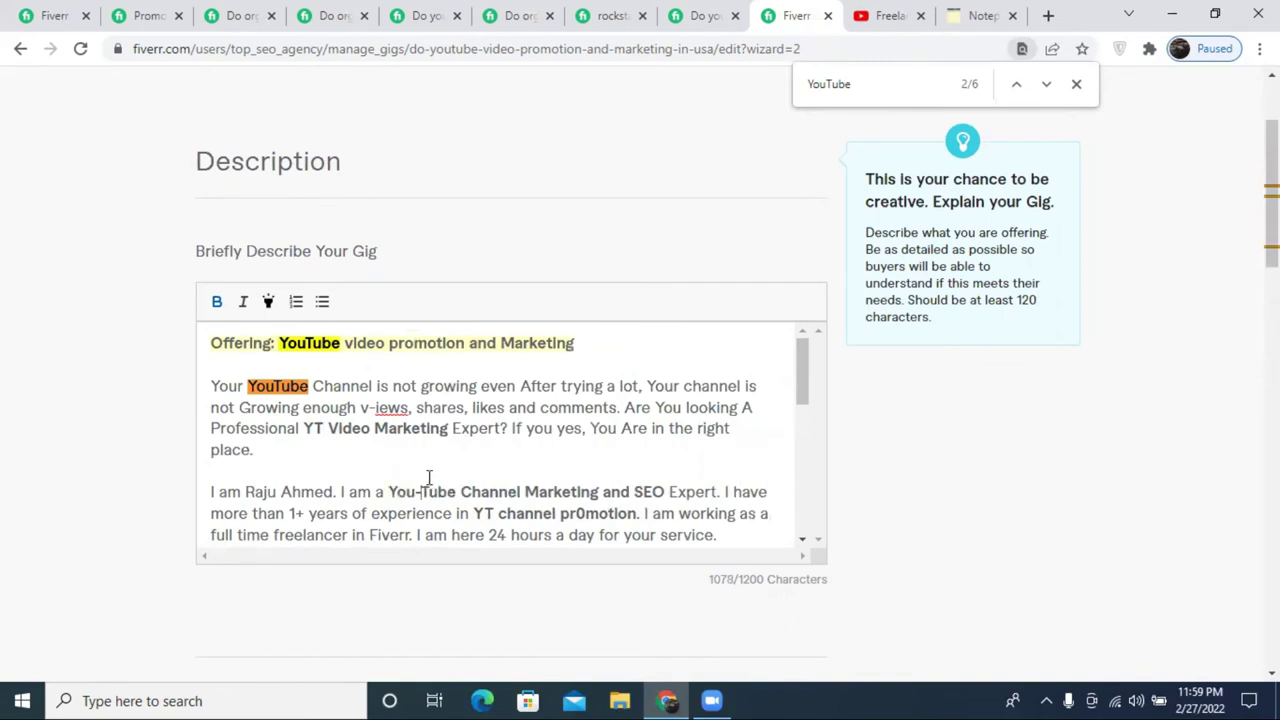
{"action": "scroll", "coordinate": [846, 503], "scroll_direction": "down", "scroll_amount": 4}
{"action": "scroll", "coordinate": [830, 478], "scroll_direction": "down", "scroll_amount": 8}
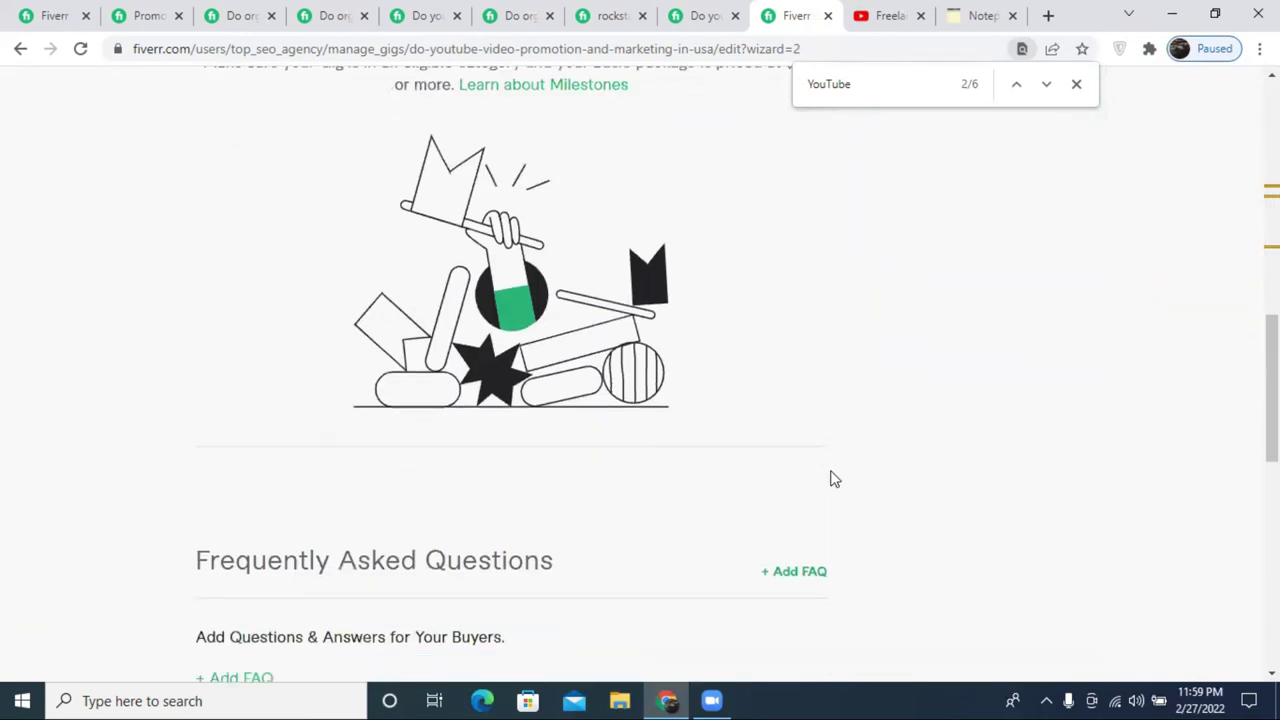
{"action": "left_click", "coordinate": [758, 399]}
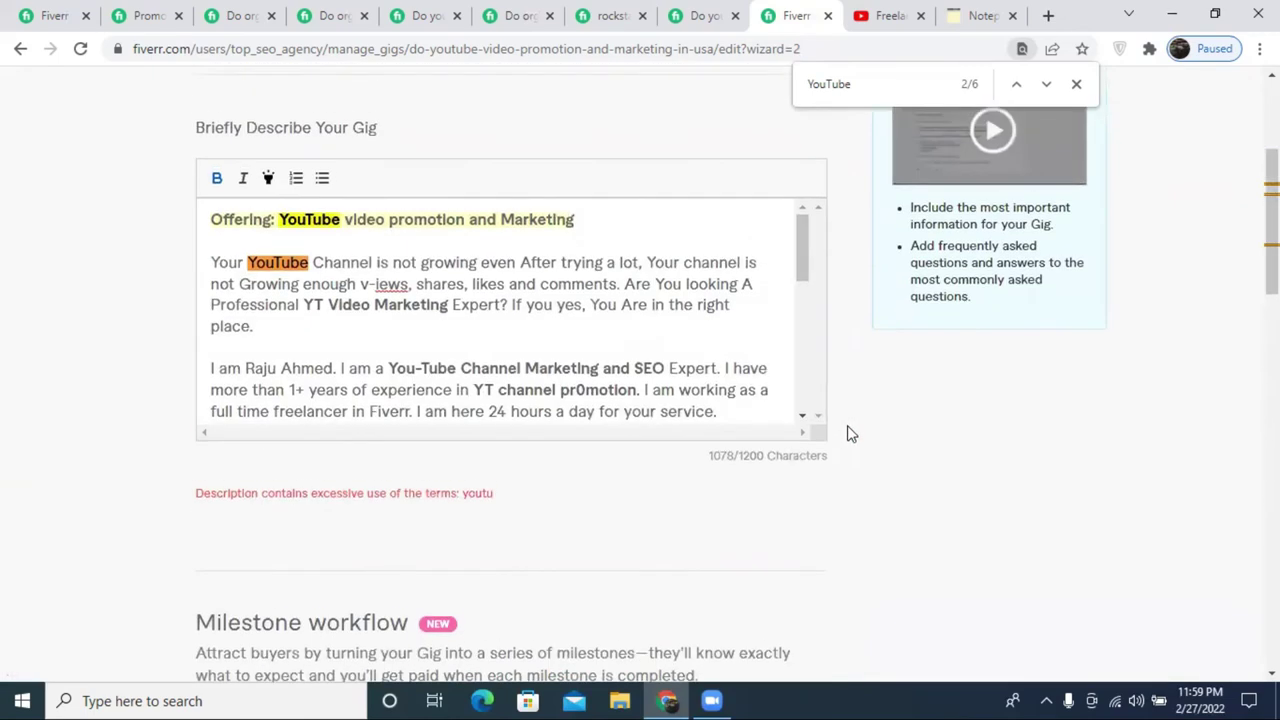
- Change "YouTube" to "You-Tube" in the "YouTube Video Promotion" line of the services list
{"action": "left_click", "coordinate": [640, 410]}
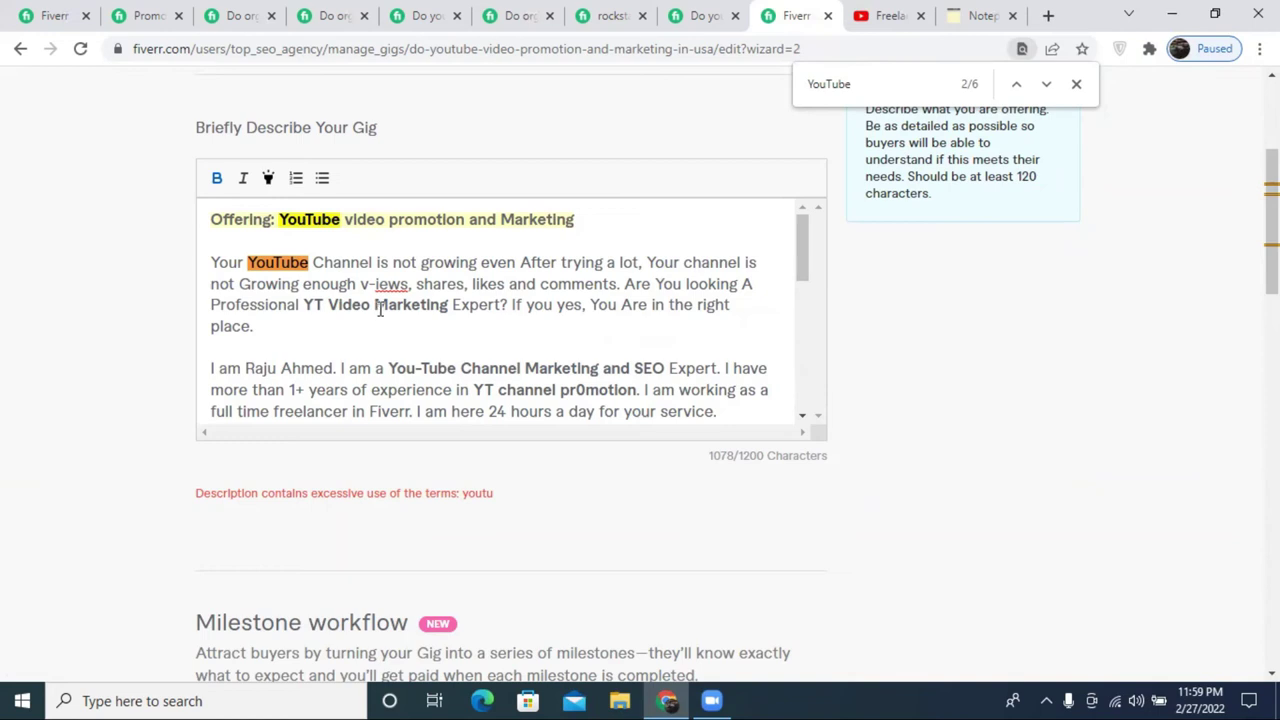
{"action": "scroll", "coordinate": [380, 310], "scroll_direction": "down", "scroll_amount": 2}
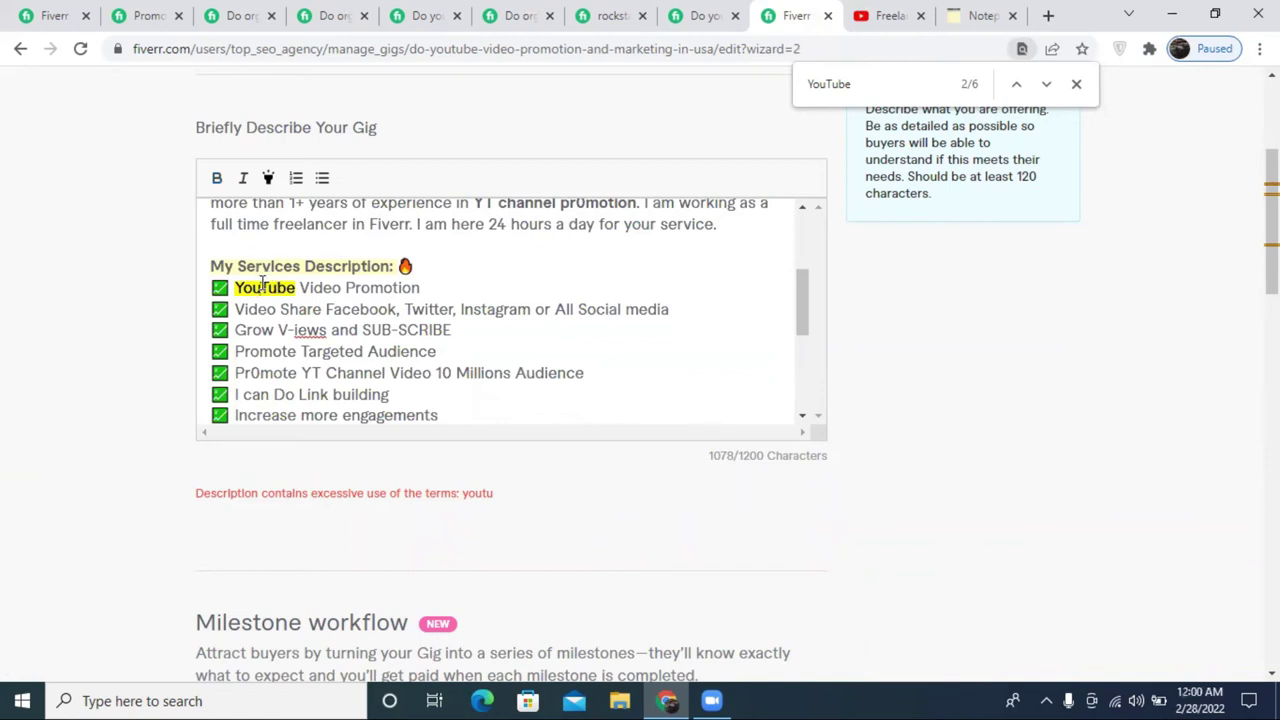
{"action": "left_click", "coordinate": [260, 287]}
{"action": "type", "text": "-"}
- Save the reworded description to continue to the gig's Requirements stage and close the page search
{"action": "scroll", "coordinate": [820, 440], "scroll_direction": "down", "scroll_amount": 10}
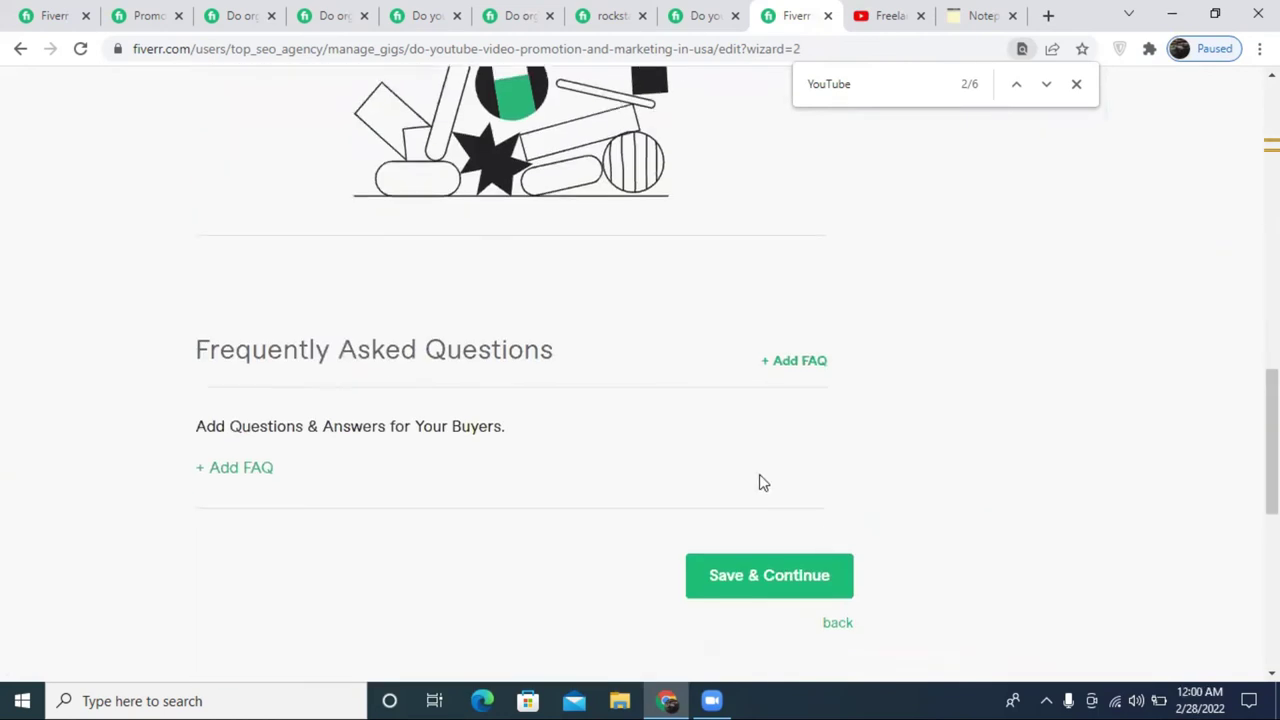
{"action": "left_click", "coordinate": [777, 600]}
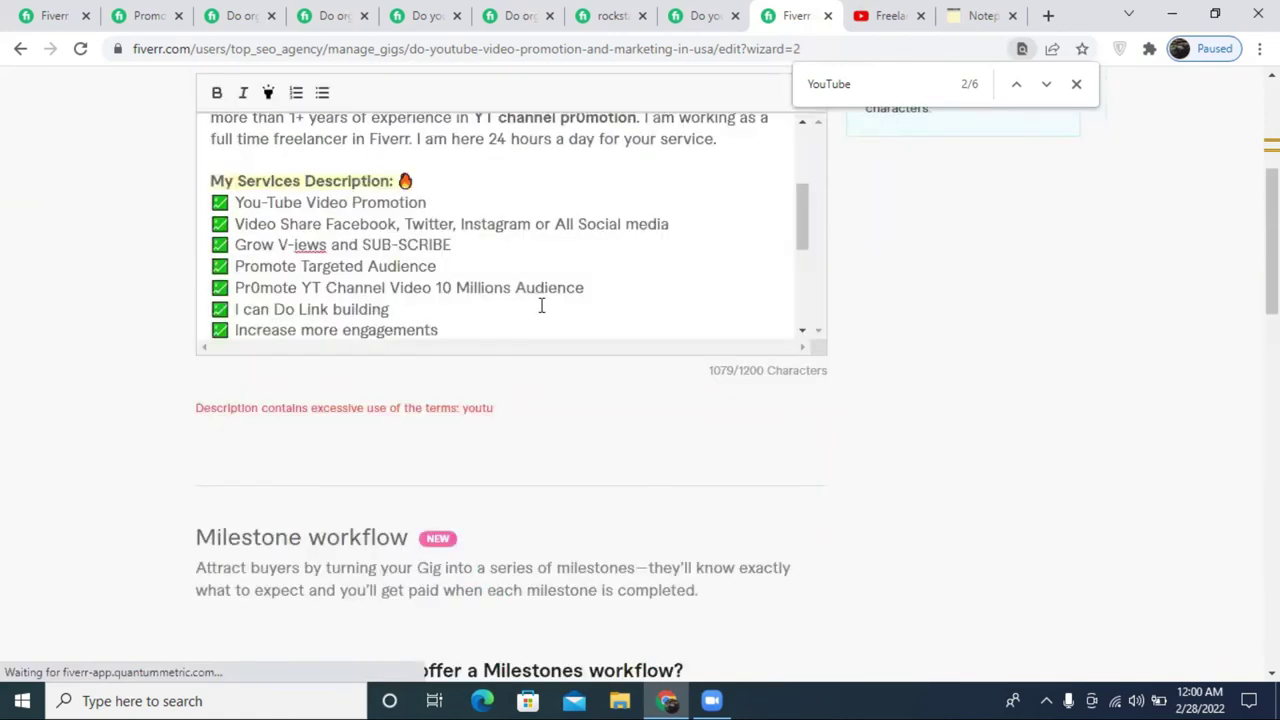
{"action": "scroll", "coordinate": [689, 294], "scroll_direction": "down", "scroll_amount": 5}
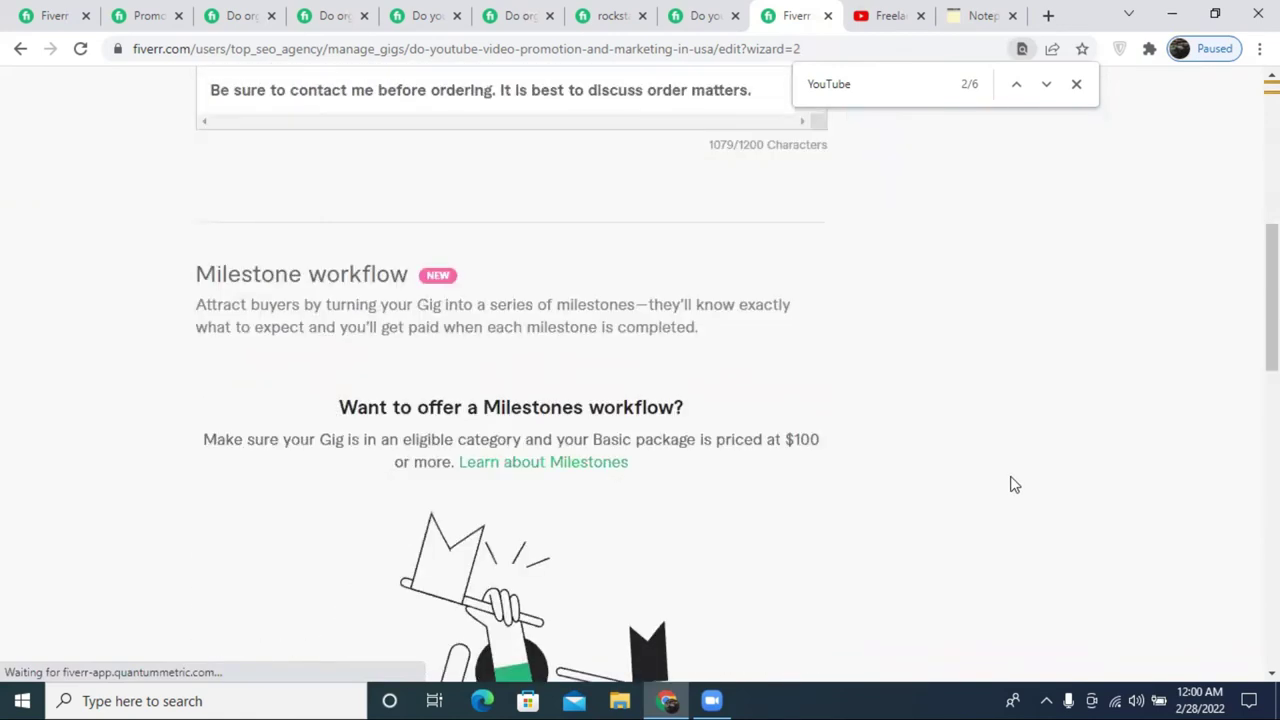
{"action": "scroll", "coordinate": [1010, 485], "scroll_direction": "down", "scroll_amount": 5}
{"action": "left_click", "coordinate": [731, 563]}
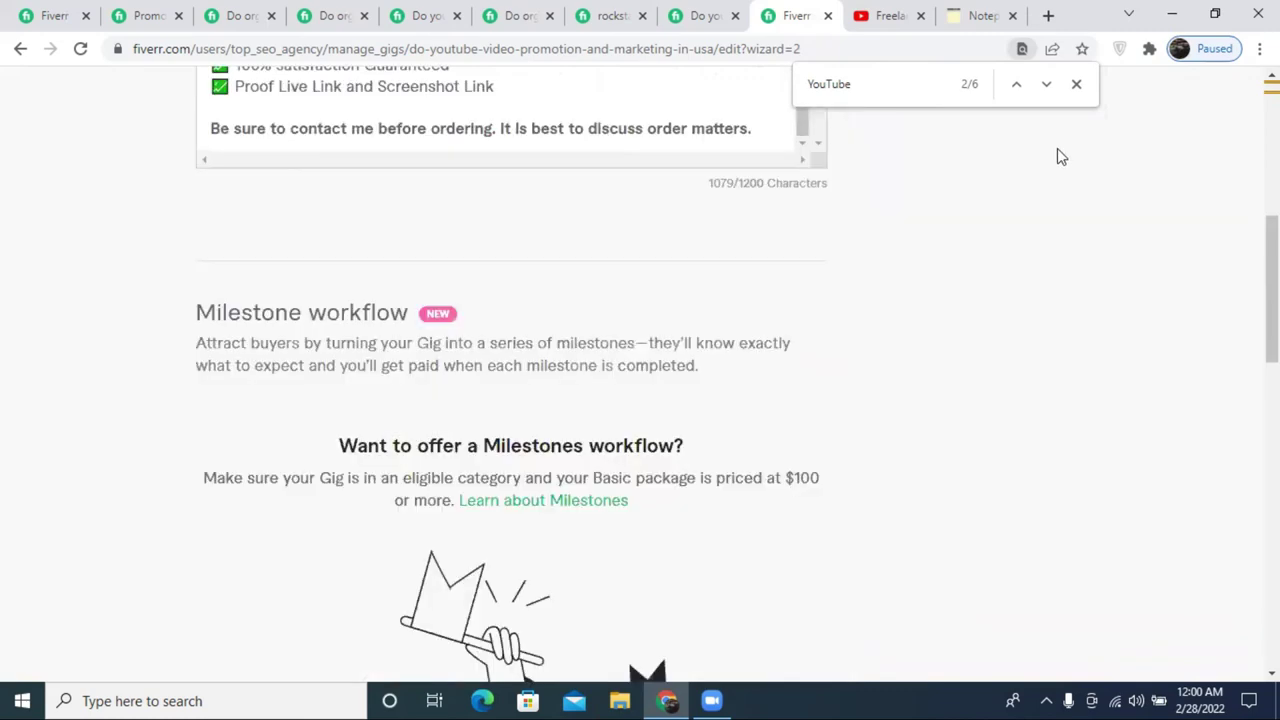
{"action": "left_click", "coordinate": [1077, 86]}
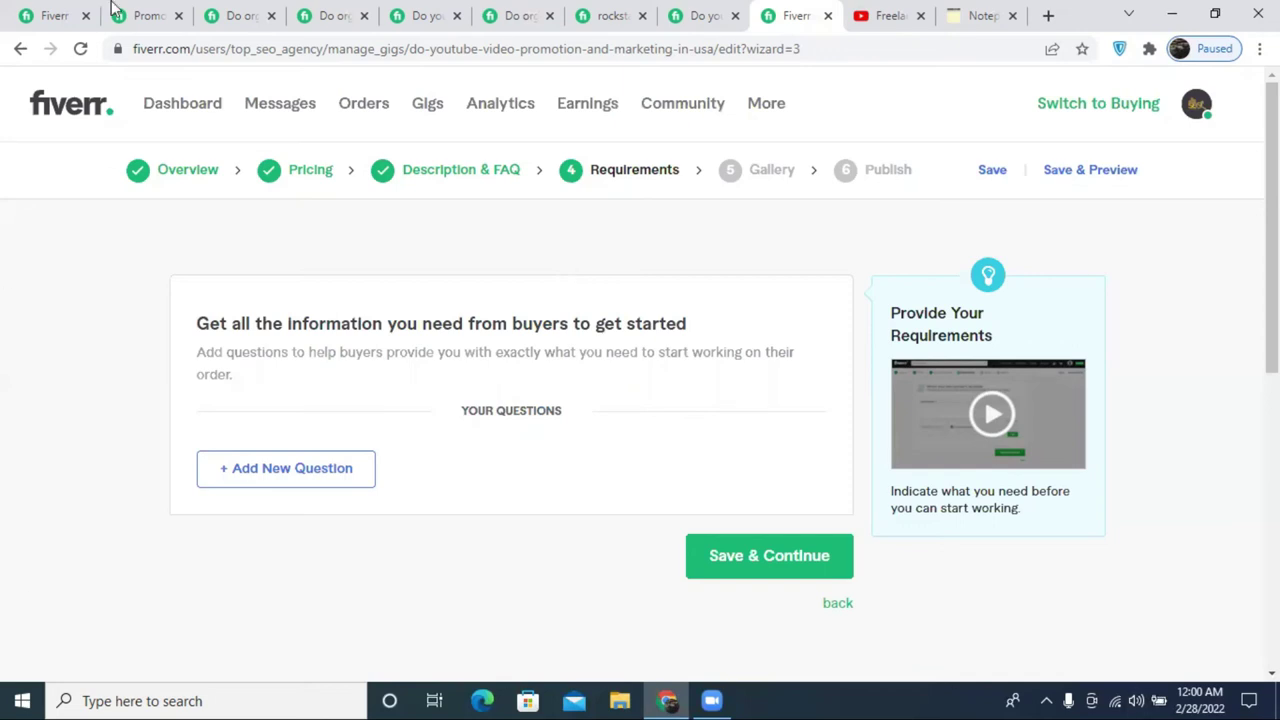
- Close the first four competitor YouTube promotion gig pages and the competing seller's profile page
{"action": "left_click", "coordinate": [255, 10]}
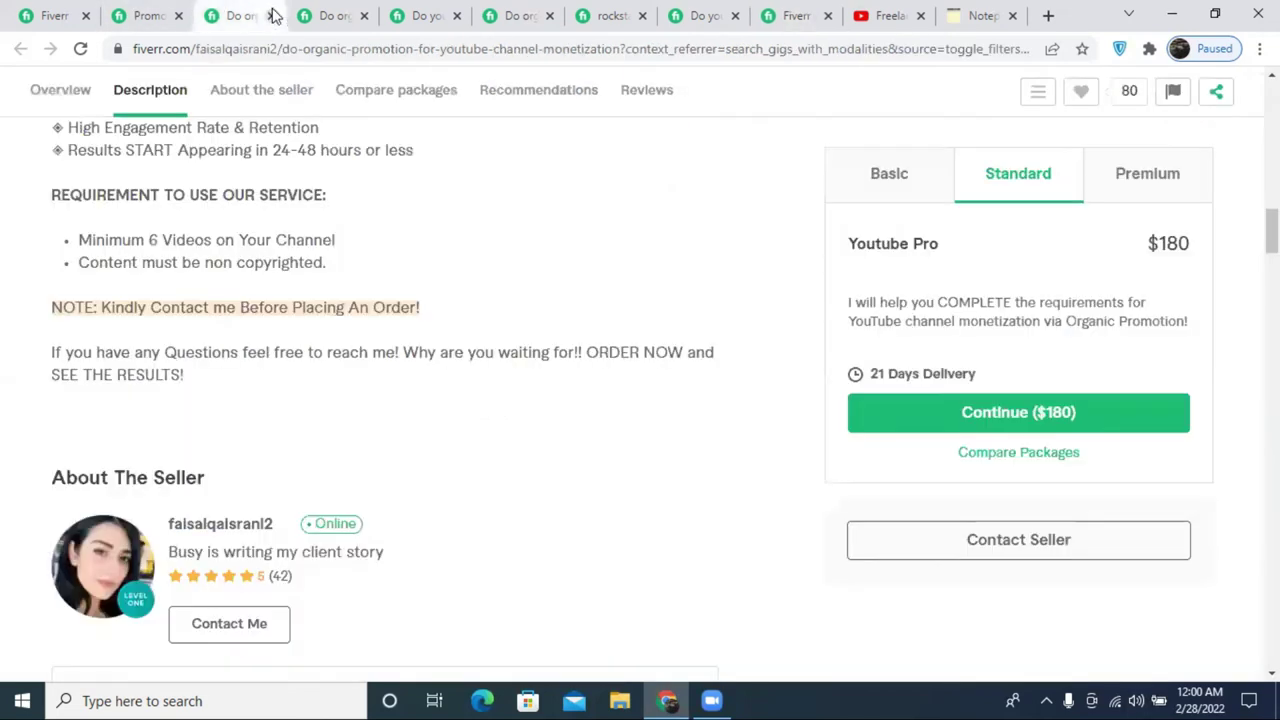
{"action": "left_click", "coordinate": [272, 15]}
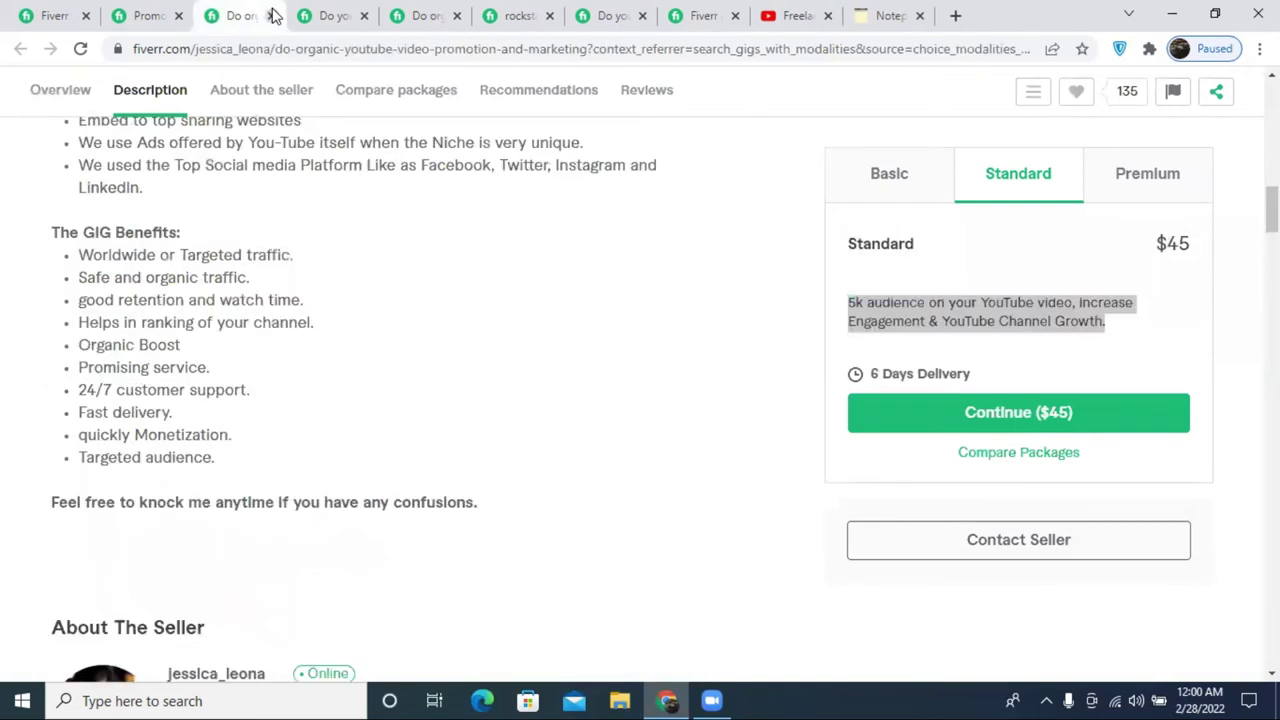
{"action": "left_click", "coordinate": [271, 15]}
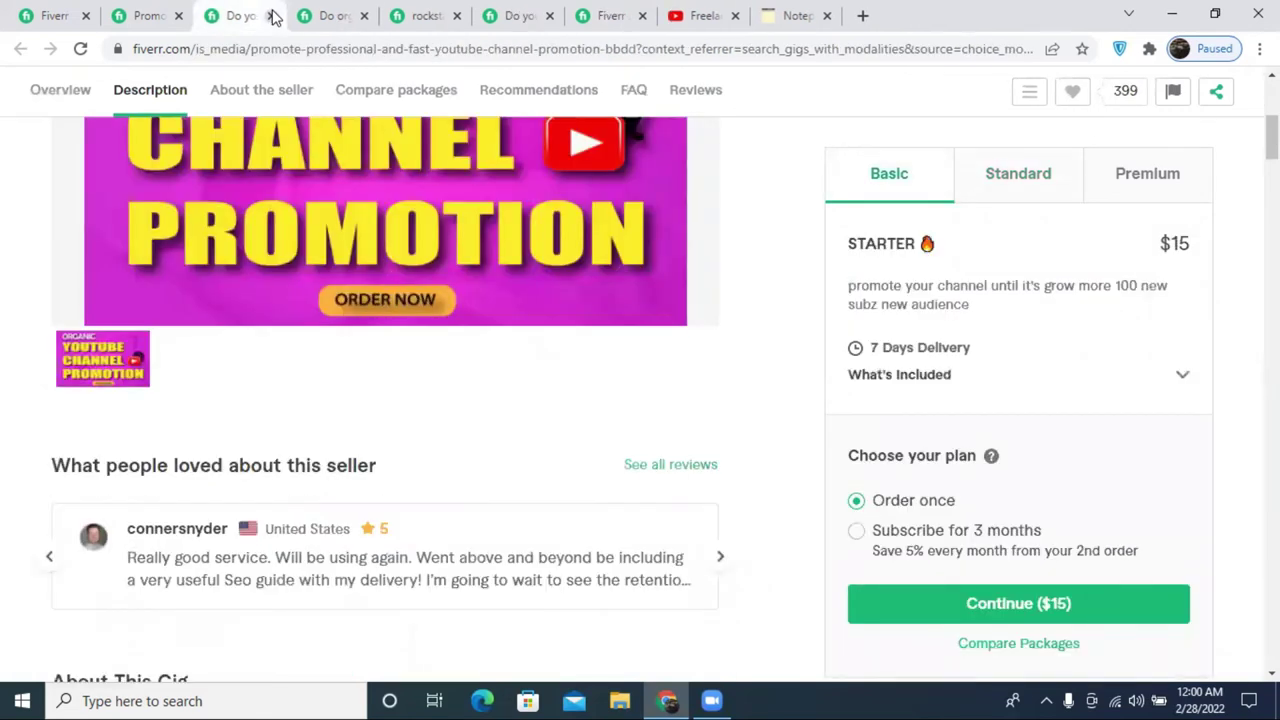
{"action": "left_click", "coordinate": [271, 15]}
{"action": "left_click", "coordinate": [271, 16]}
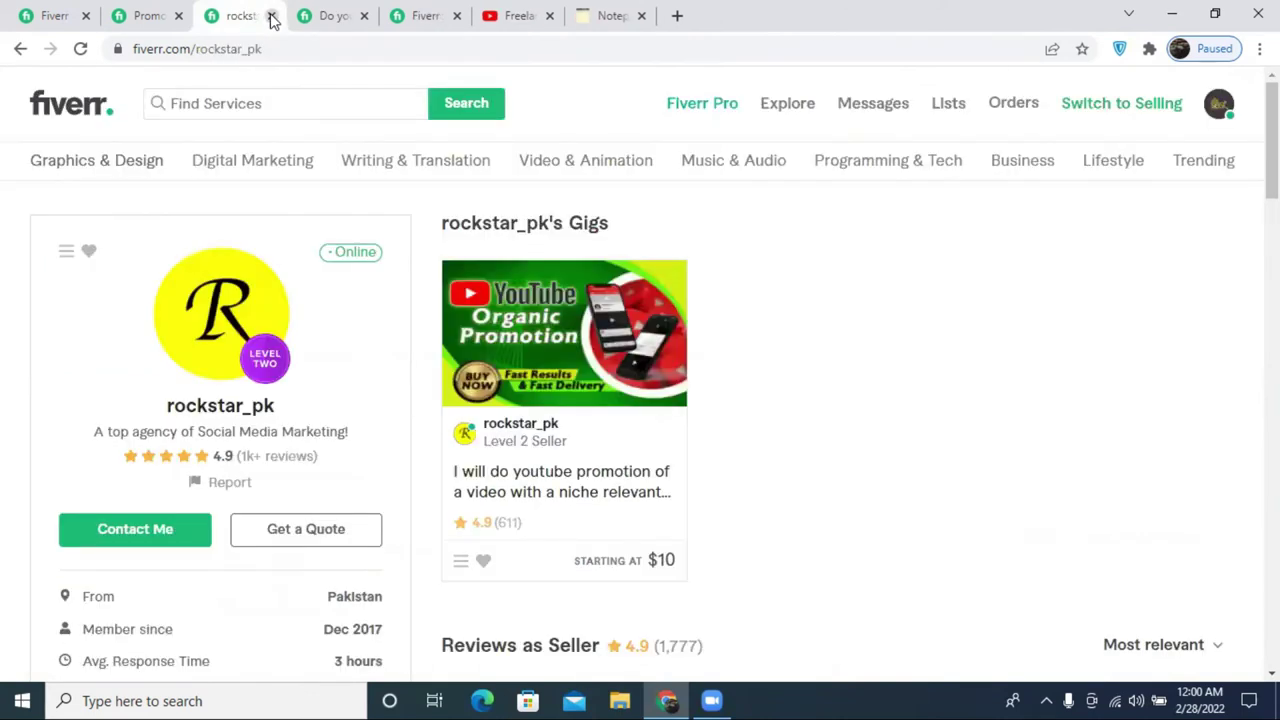
{"action": "left_click", "coordinate": [271, 15]}
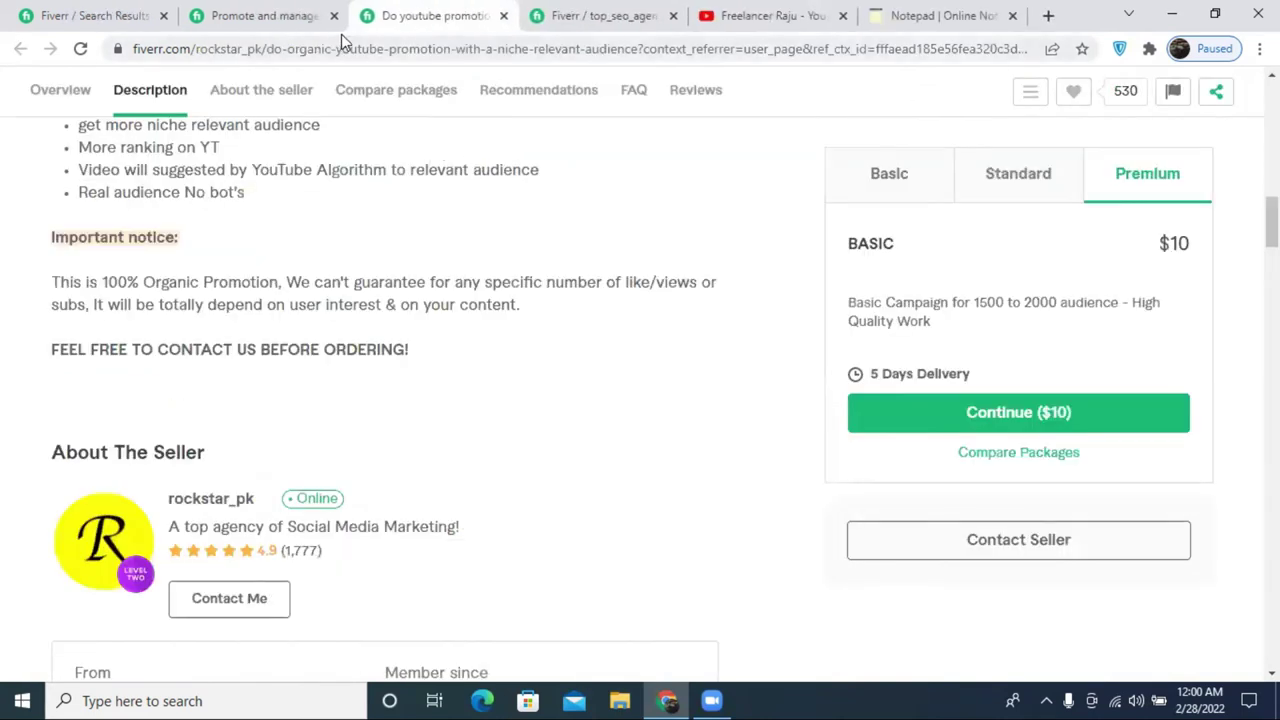
- Close the online Notepad page and the Instagram promotion gig page
{"action": "left_click", "coordinate": [596, 16]}
{"action": "left_click", "coordinate": [795, 14]}
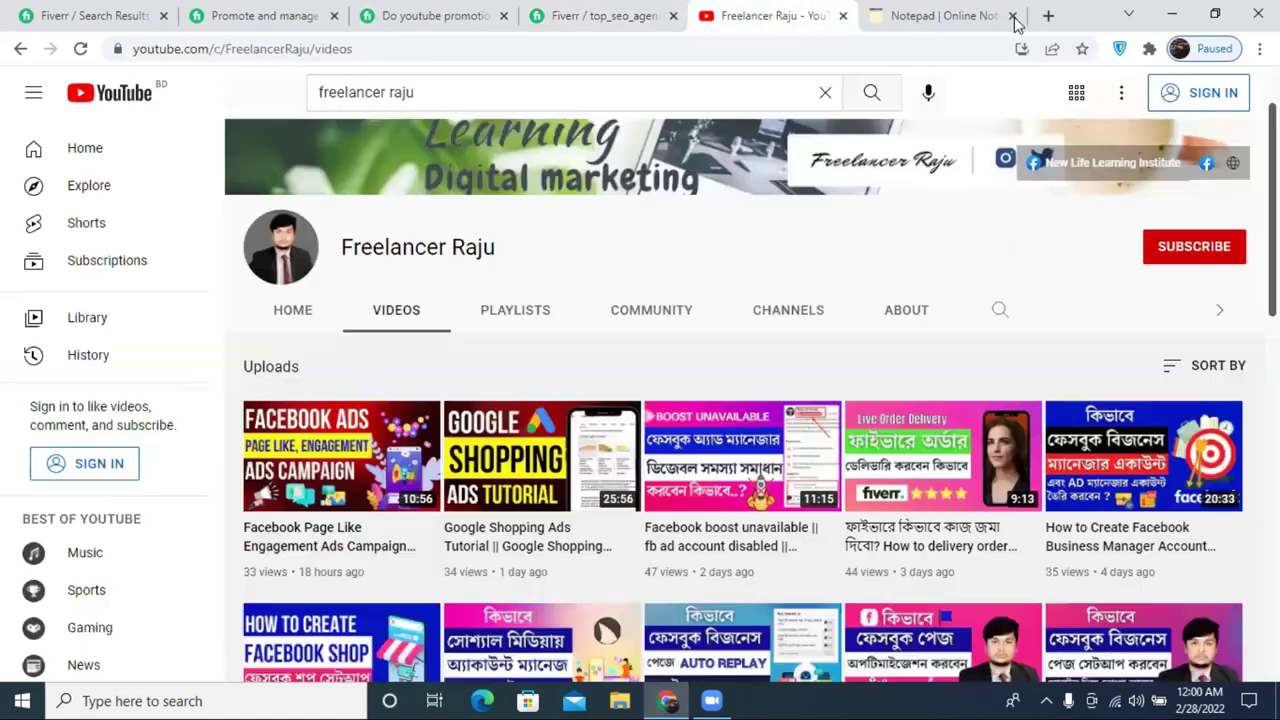
{"action": "left_click", "coordinate": [1013, 16]}
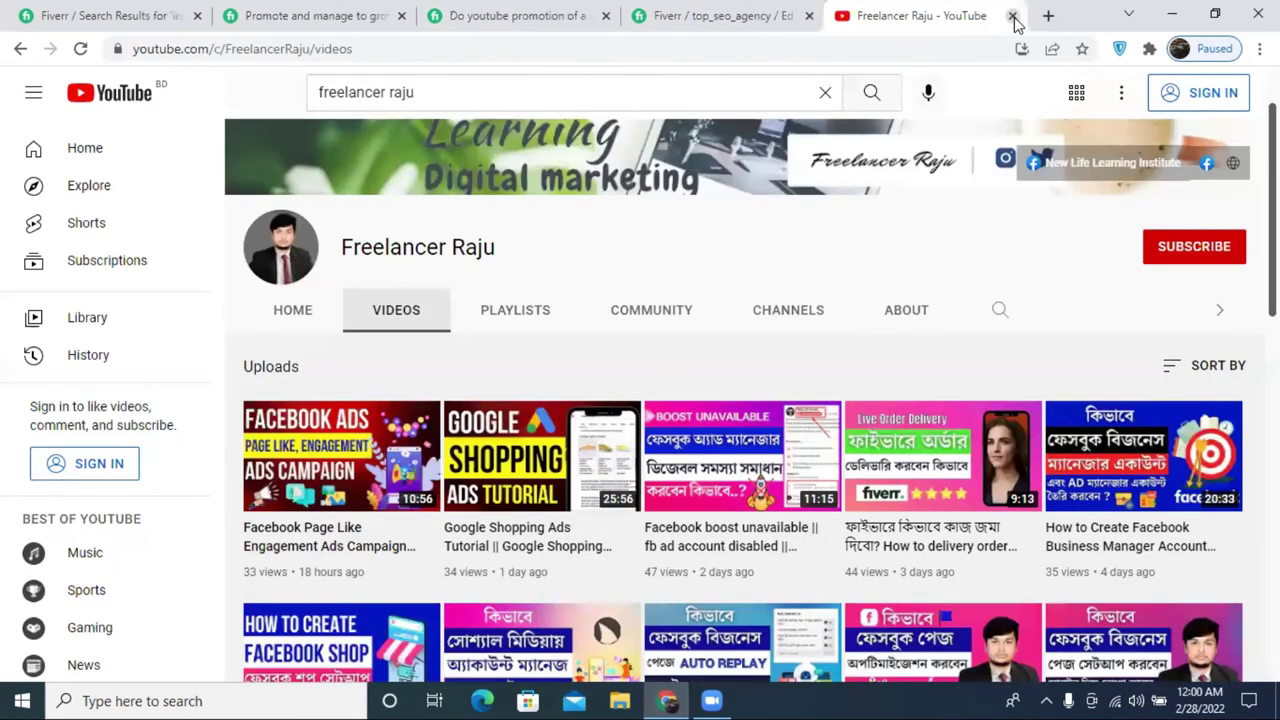
{"action": "left_click", "coordinate": [232, 14]}
{"action": "scroll", "coordinate": [340, 210], "scroll_direction": "up", "scroll_amount": 1}
{"action": "scroll", "coordinate": [340, 210], "scroll_direction": "up", "scroll_amount": 4}
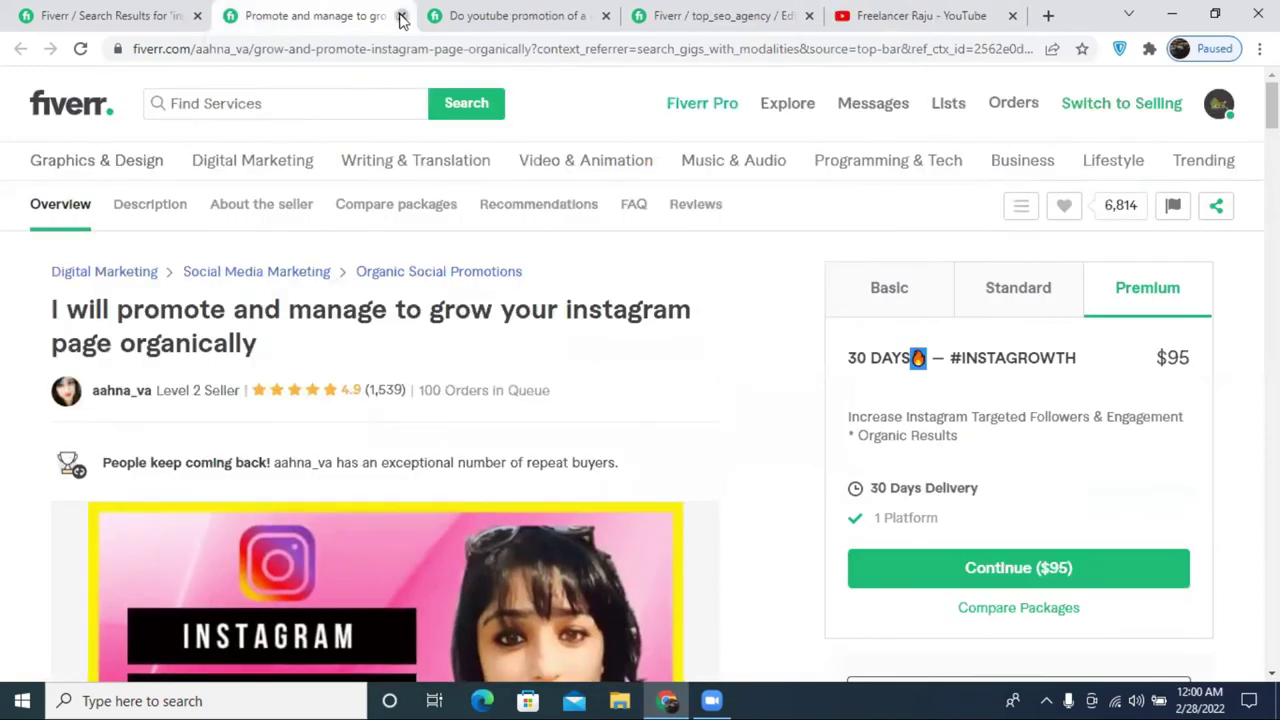
{"action": "left_click", "coordinate": [401, 16]}
- Replace the "instagram promotion" service search with a search for "youtube promotion"
{"action": "left_click", "coordinate": [140, 8]}
{"action": "scroll", "coordinate": [251, 200], "scroll_direction": "up", "scroll_amount": 10}
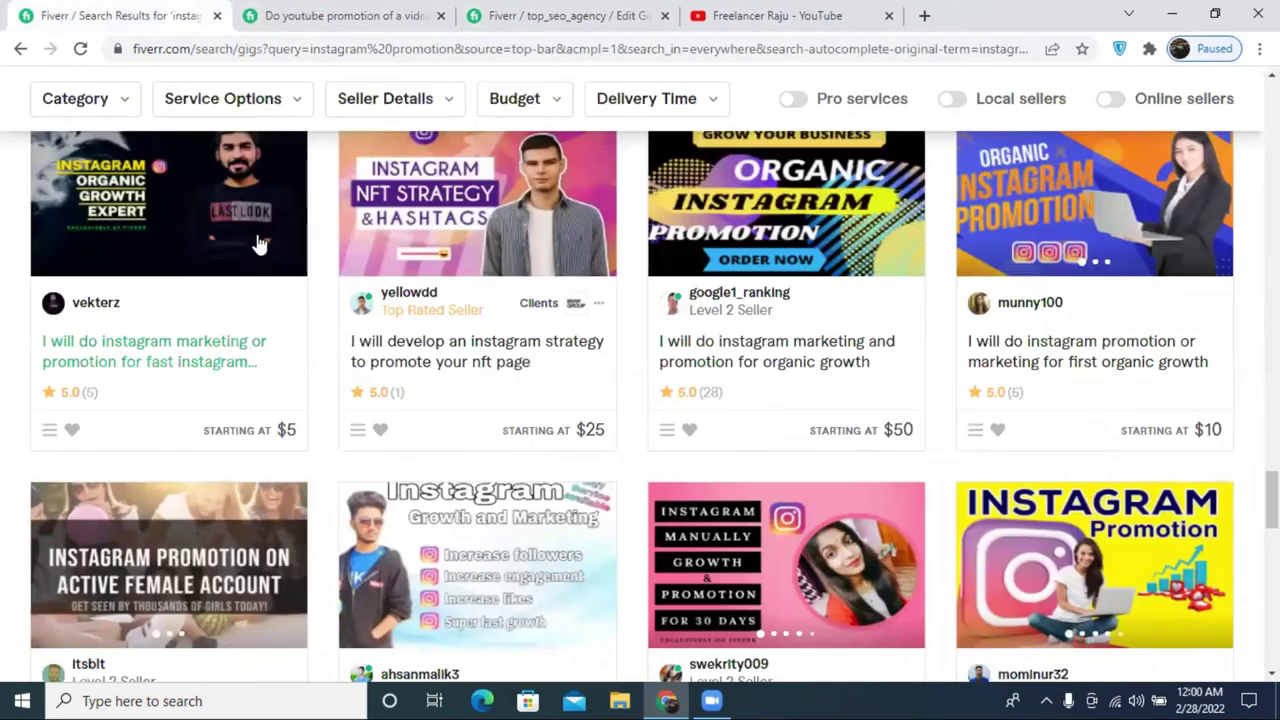
{"action": "scroll", "coordinate": [260, 300], "scroll_direction": "up", "scroll_amount": 10}
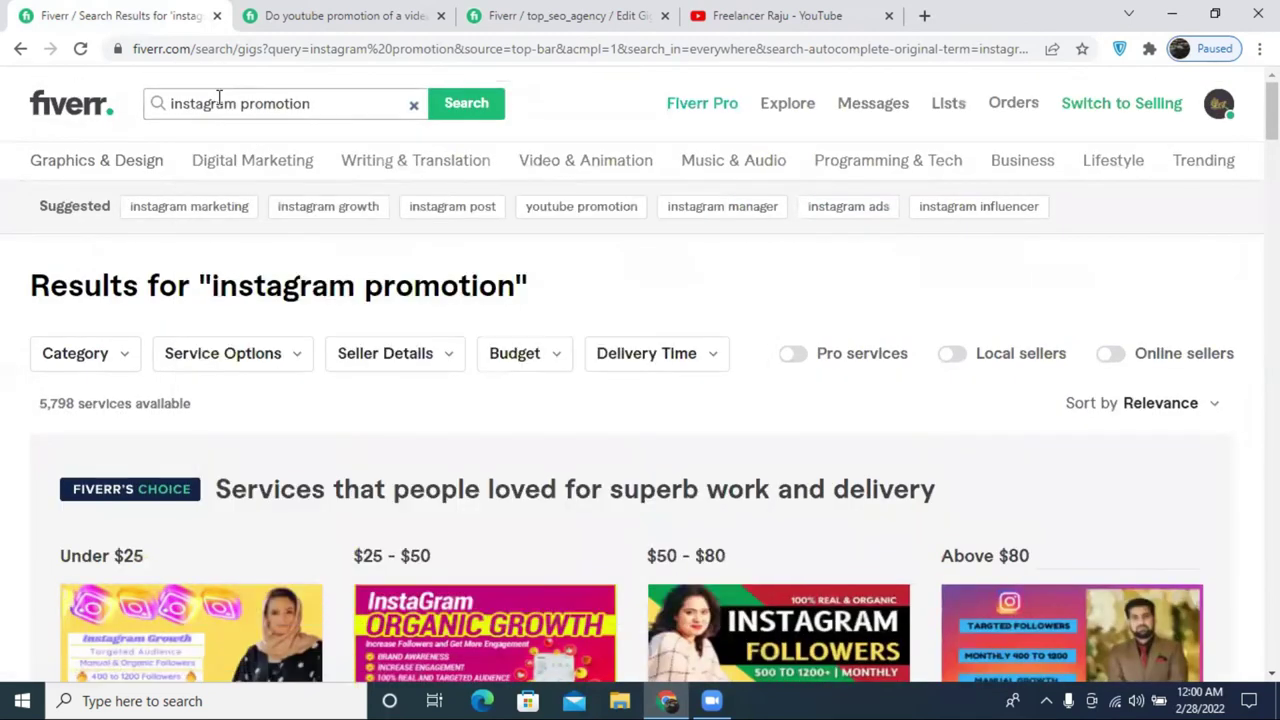
{"action": "left_click", "coordinate": [180, 103]}
{"action": "double_click", "coordinate": [180, 103]}
{"action": "type", "text": "youtub"}
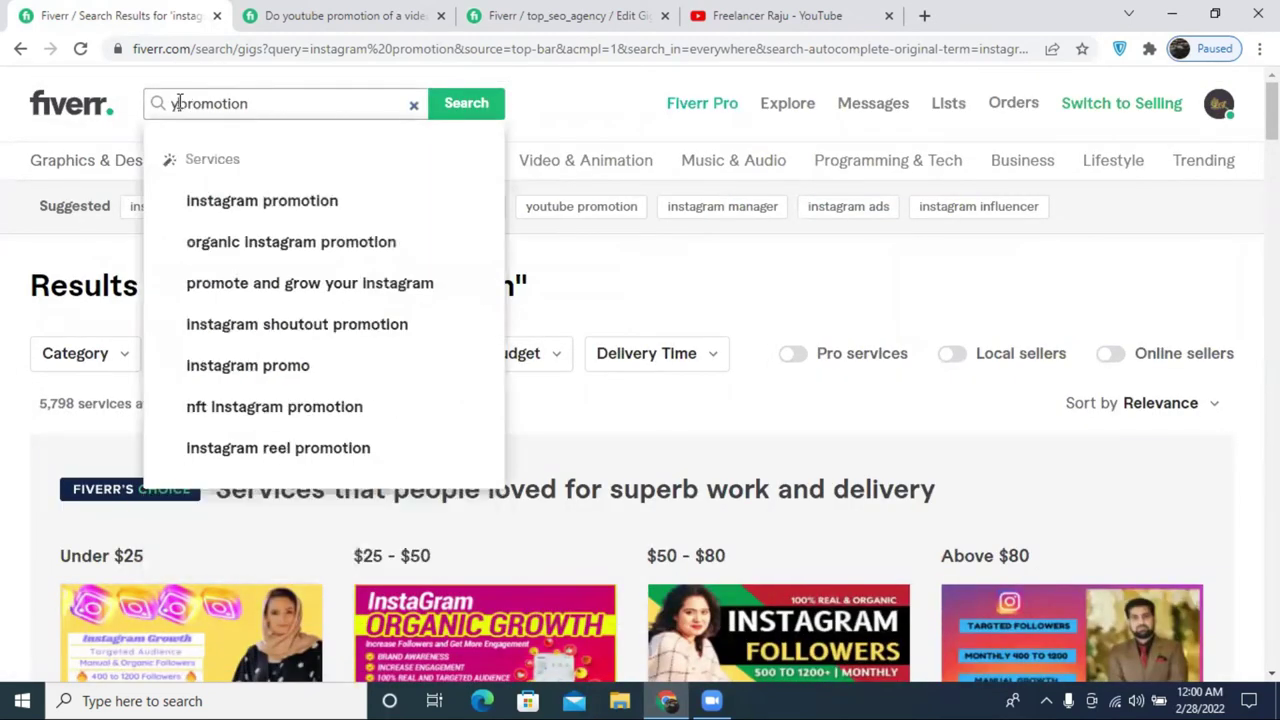
{"action": "type", "text": "e"}
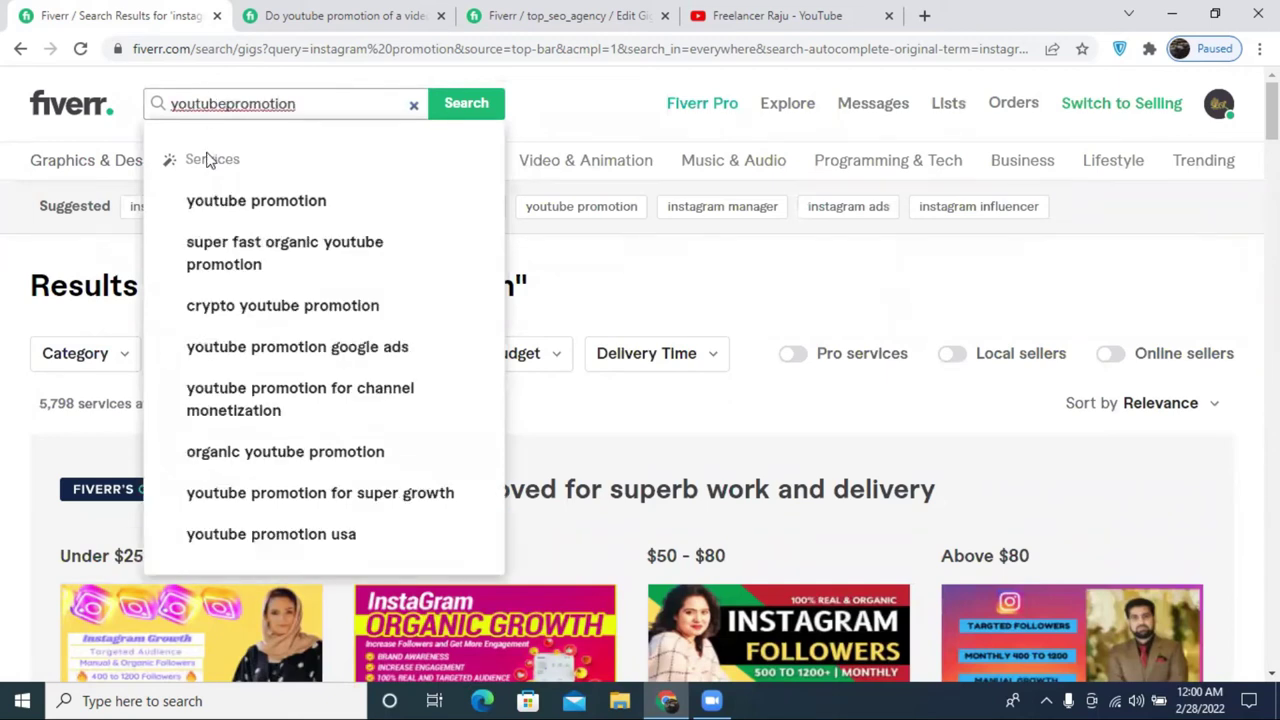
{"action": "left_click", "coordinate": [253, 204]}
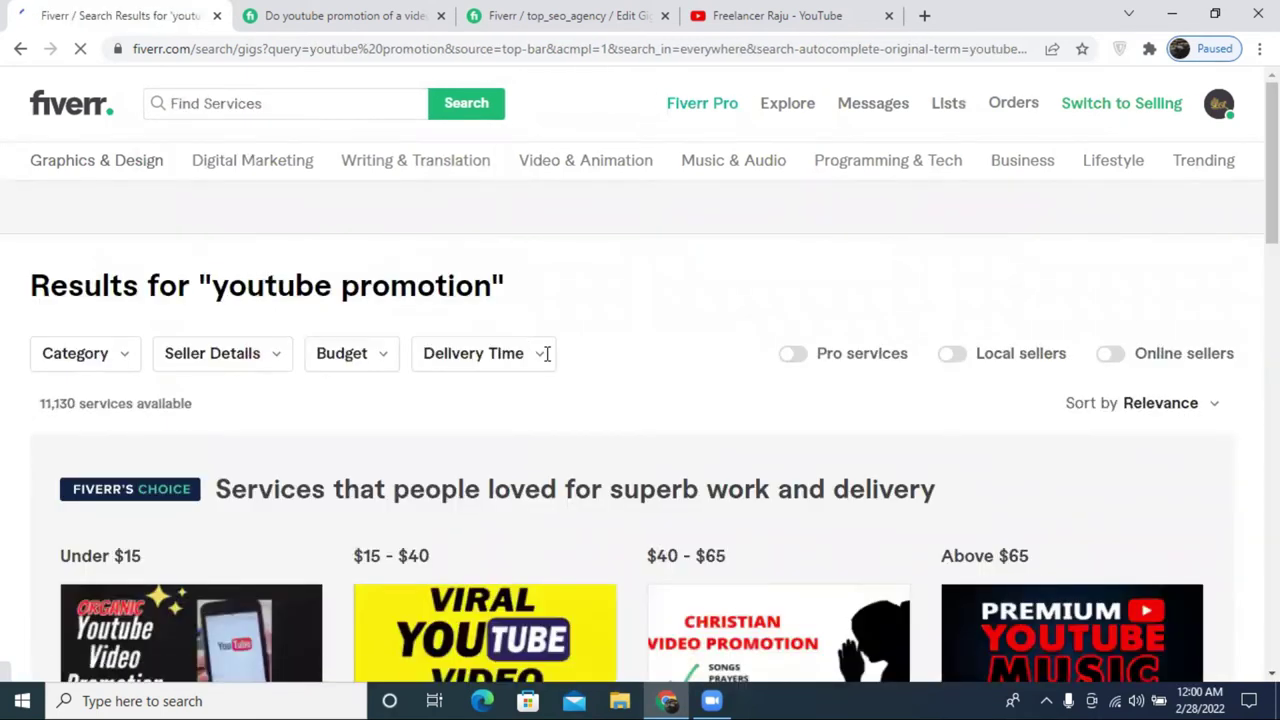
- Browse the "youtube promotion" results and examine the competing gigs' thumbnail images, titles and starting prices
{"action": "scroll", "coordinate": [560, 391], "scroll_direction": "down", "scroll_amount": 2}
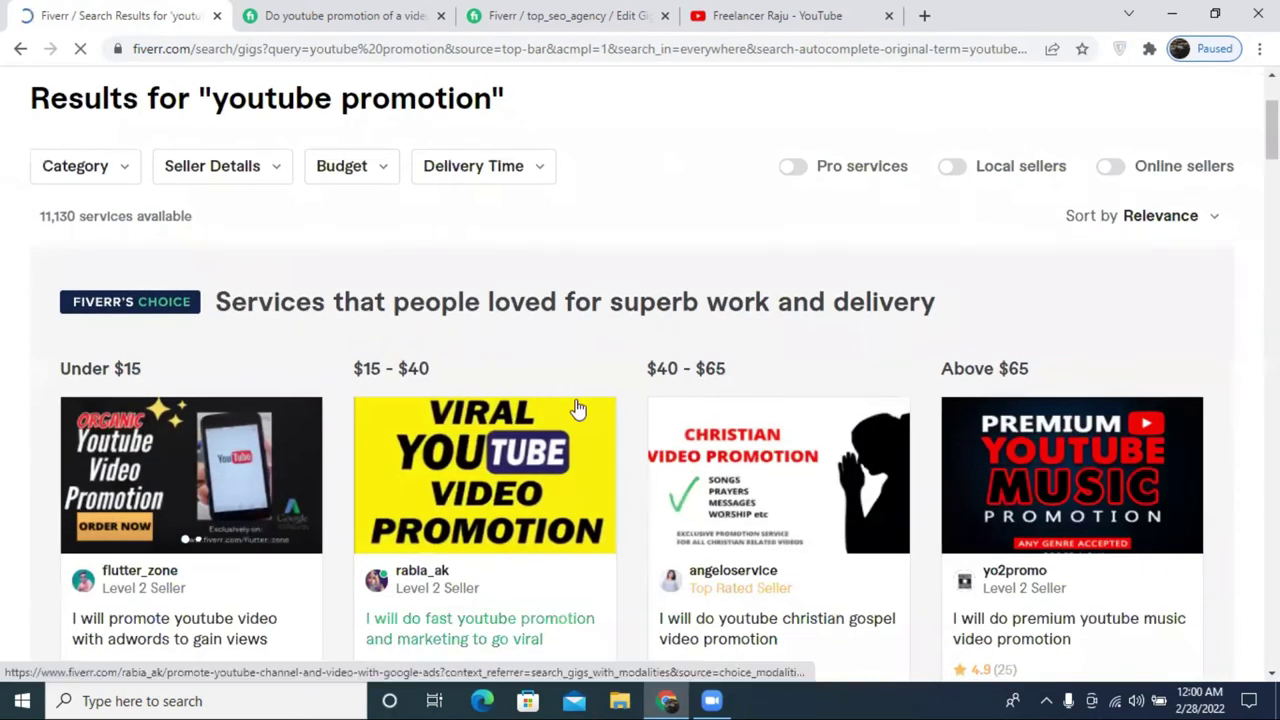
{"action": "scroll", "coordinate": [577, 405], "scroll_direction": "up", "scroll_amount": 1}
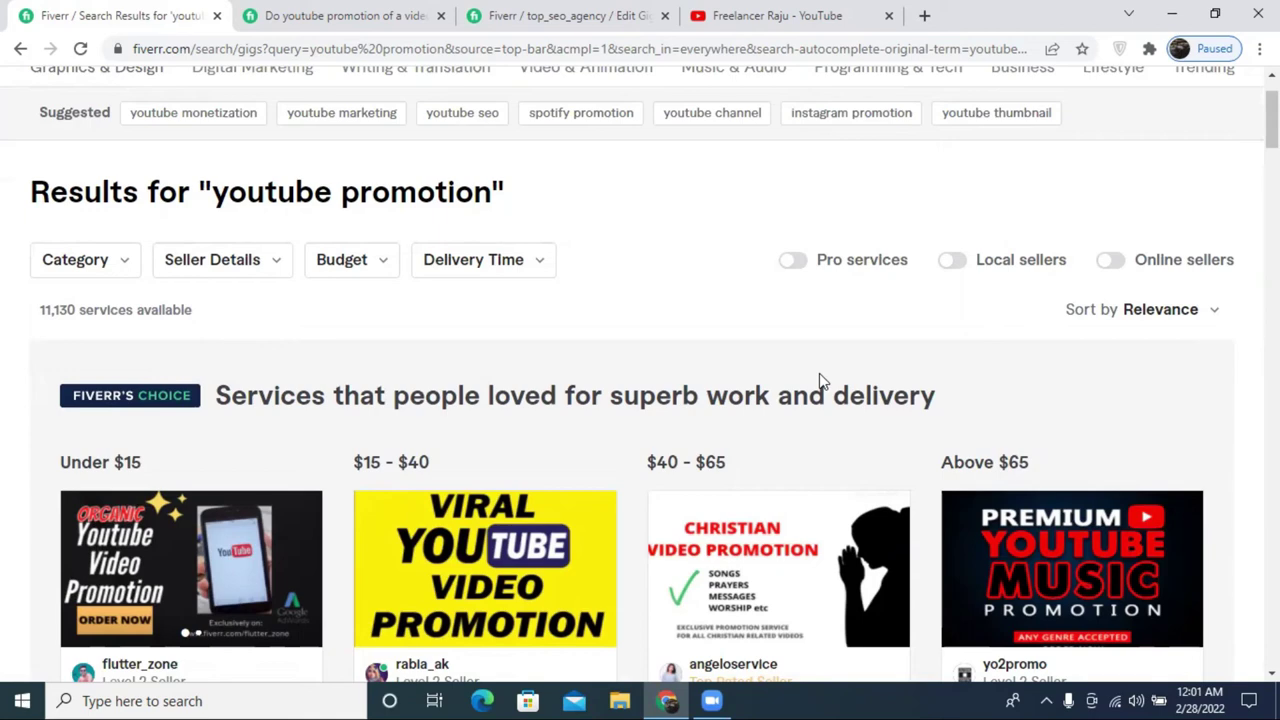
{"action": "scroll", "coordinate": [818, 380], "scroll_direction": "down", "scroll_amount": 5}
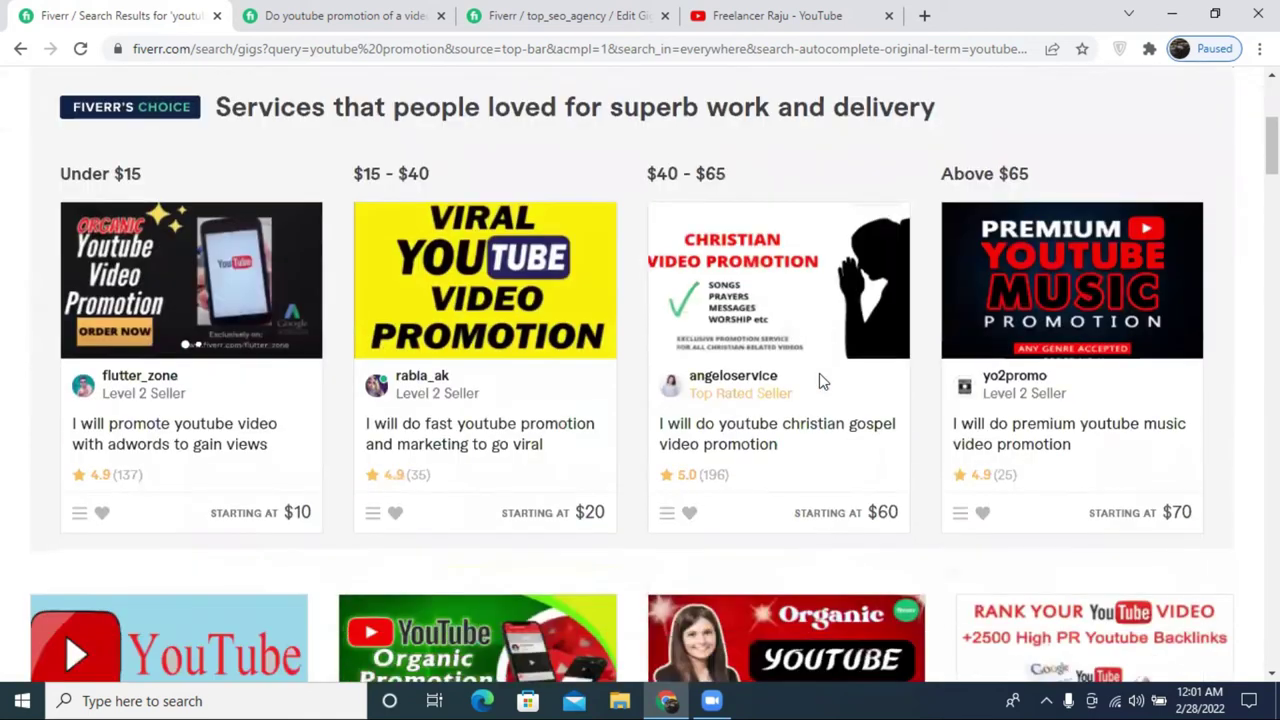
{"action": "scroll", "coordinate": [768, 374], "scroll_direction": "down", "scroll_amount": 2}
{"action": "scroll", "coordinate": [768, 374], "scroll_direction": "down", "scroll_amount": 7}
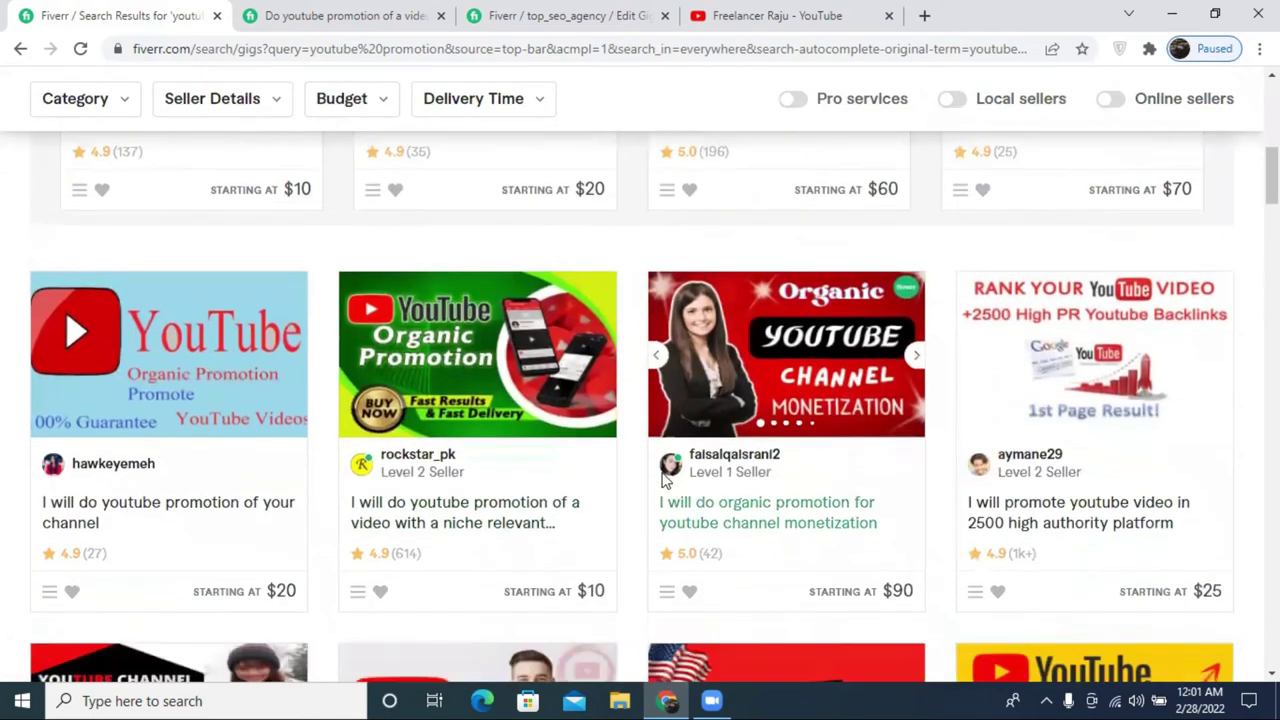
{"action": "scroll", "coordinate": [768, 420], "scroll_direction": "down", "scroll_amount": 3}
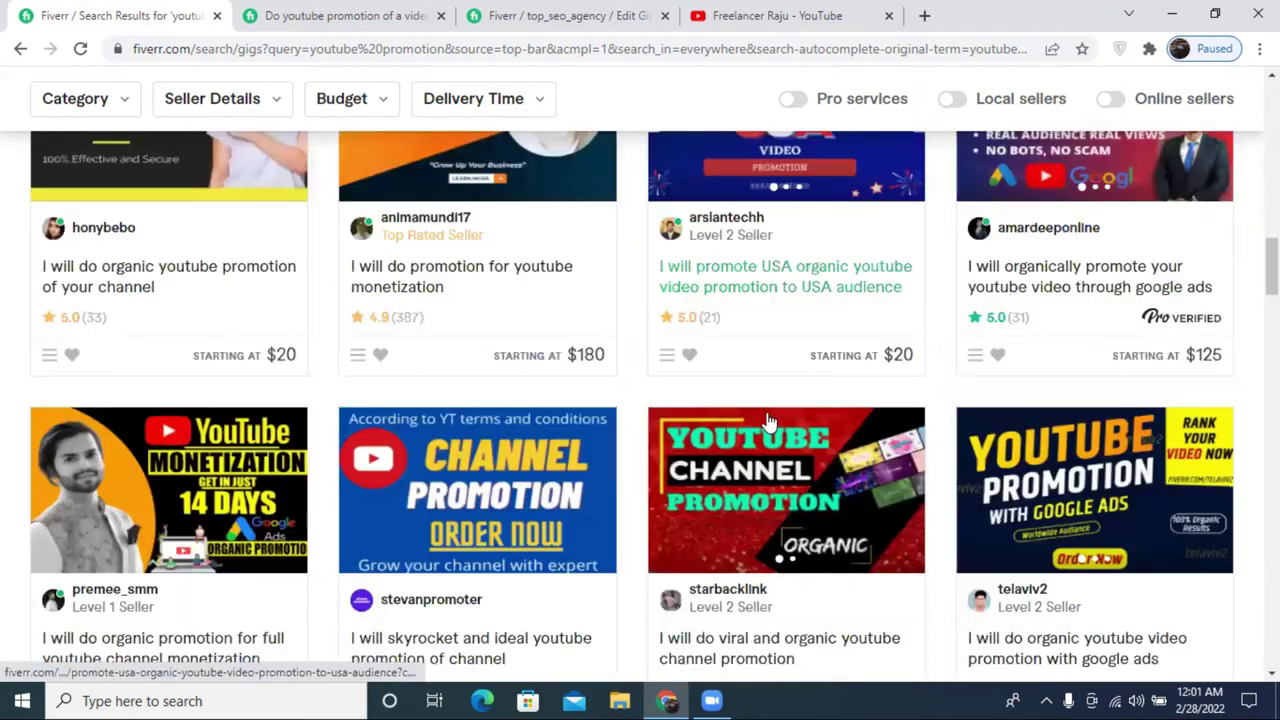
{"action": "scroll", "coordinate": [768, 420], "scroll_direction": "down", "scroll_amount": 5}
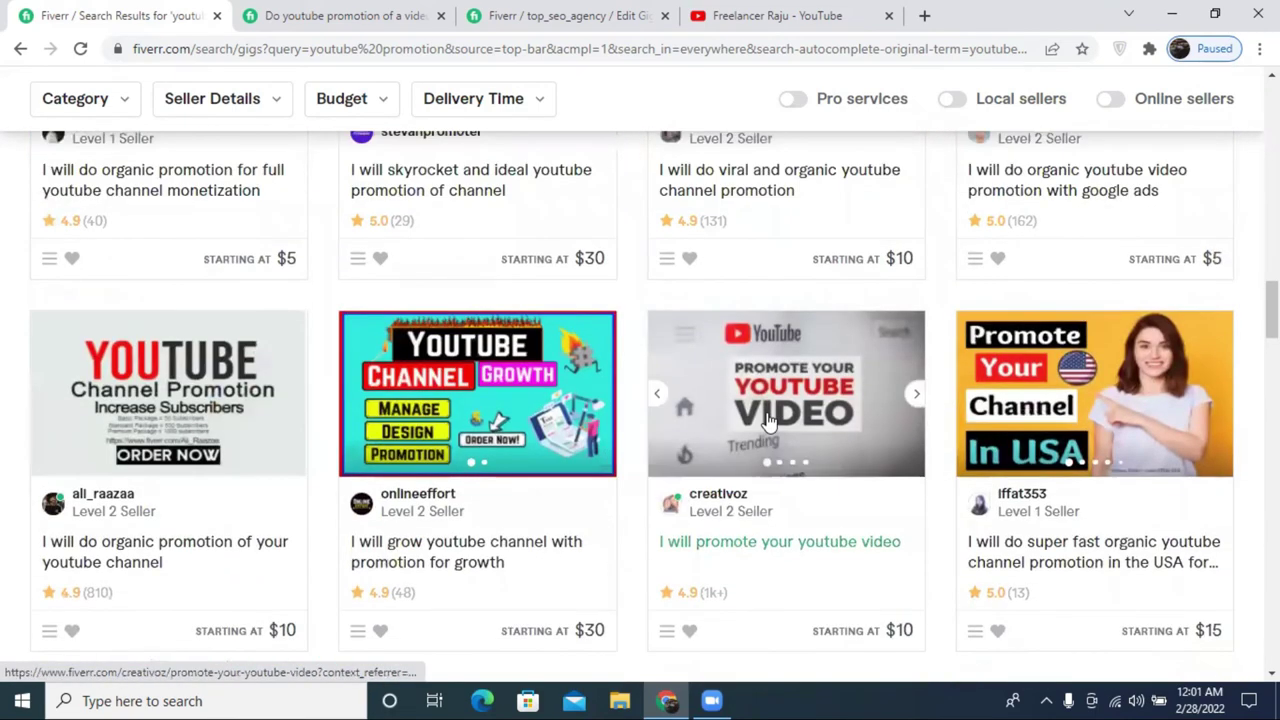
{"action": "scroll", "coordinate": [768, 420], "scroll_direction": "up", "scroll_amount": 4}
- Open the account's own seller profile from the remaining competitor gig page
{"action": "left_click", "coordinate": [780, 14]}
{"action": "left_click", "coordinate": [622, 10]}
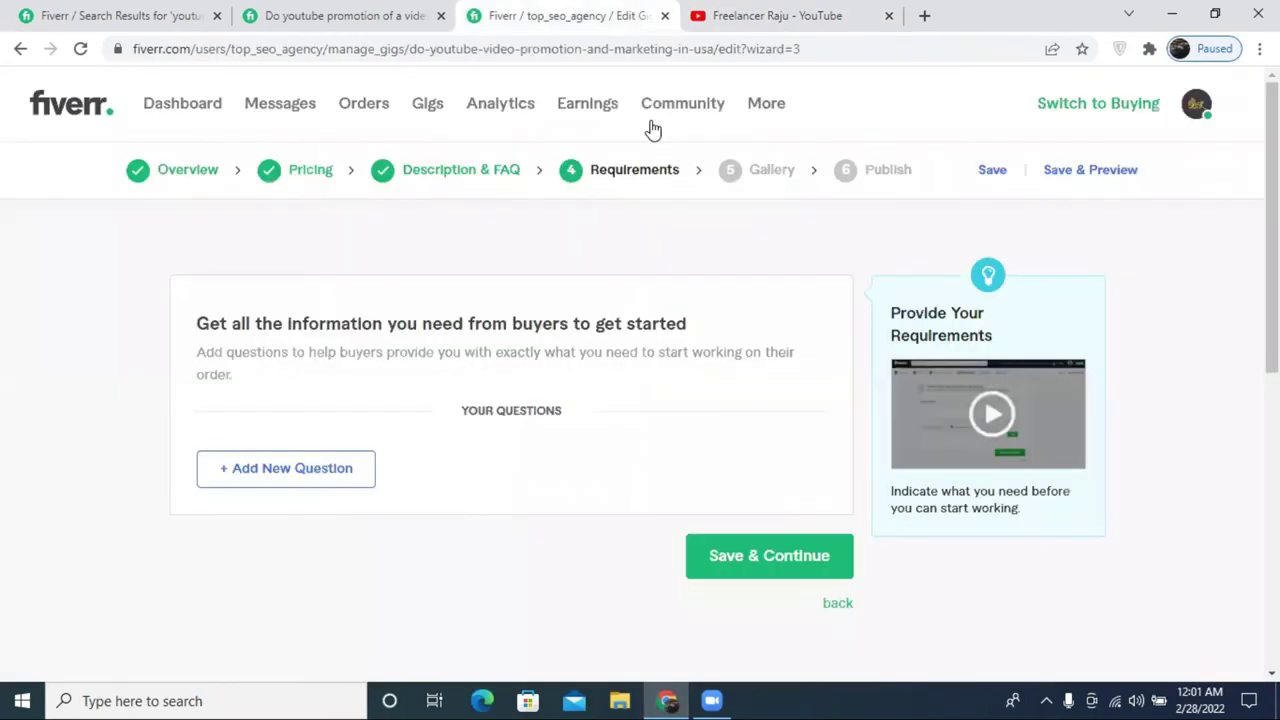
{"action": "left_click", "coordinate": [330, 10]}
{"action": "scroll", "coordinate": [860, 225], "scroll_direction": "up", "scroll_amount": 12}
{"action": "left_click", "coordinate": [1224, 114]}
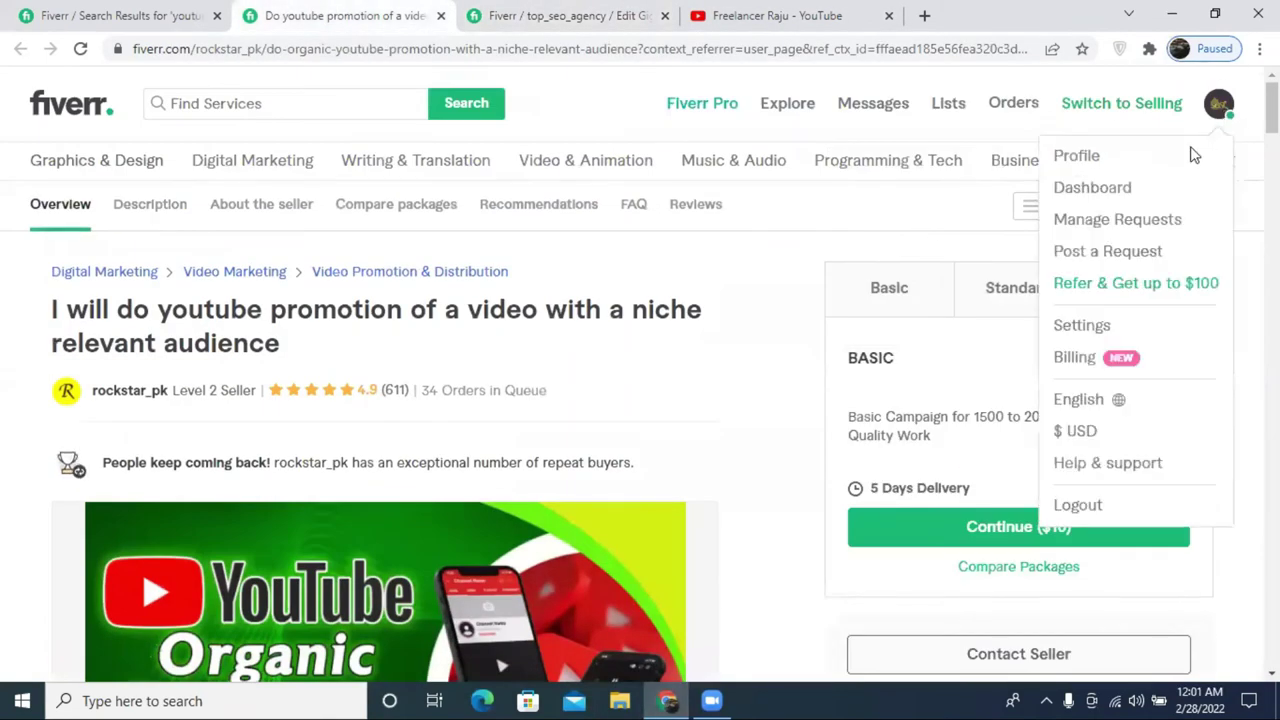
{"action": "left_click", "coordinate": [1079, 160]}
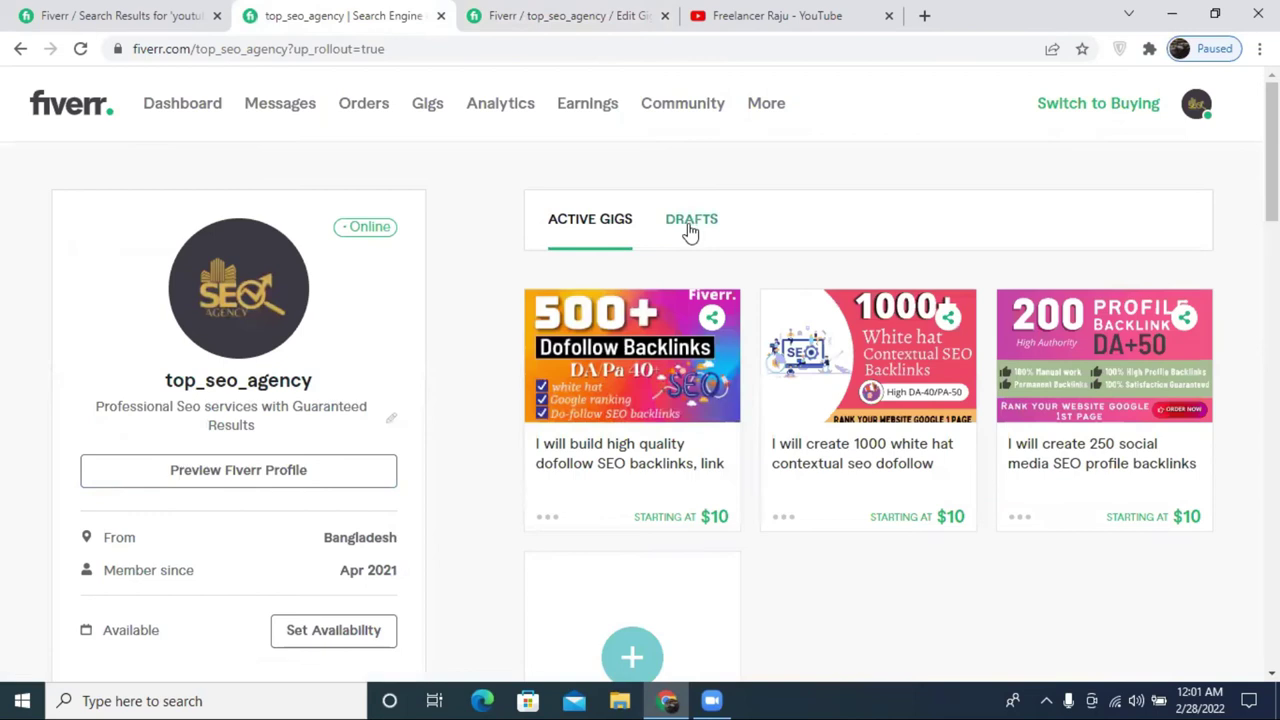
- Open the draft YouTube video promotion and marketing gig from the seller profile's drafts
{"action": "left_click", "coordinate": [689, 226]}
{"action": "scroll", "coordinate": [886, 282], "scroll_direction": "down", "scroll_amount": 2}
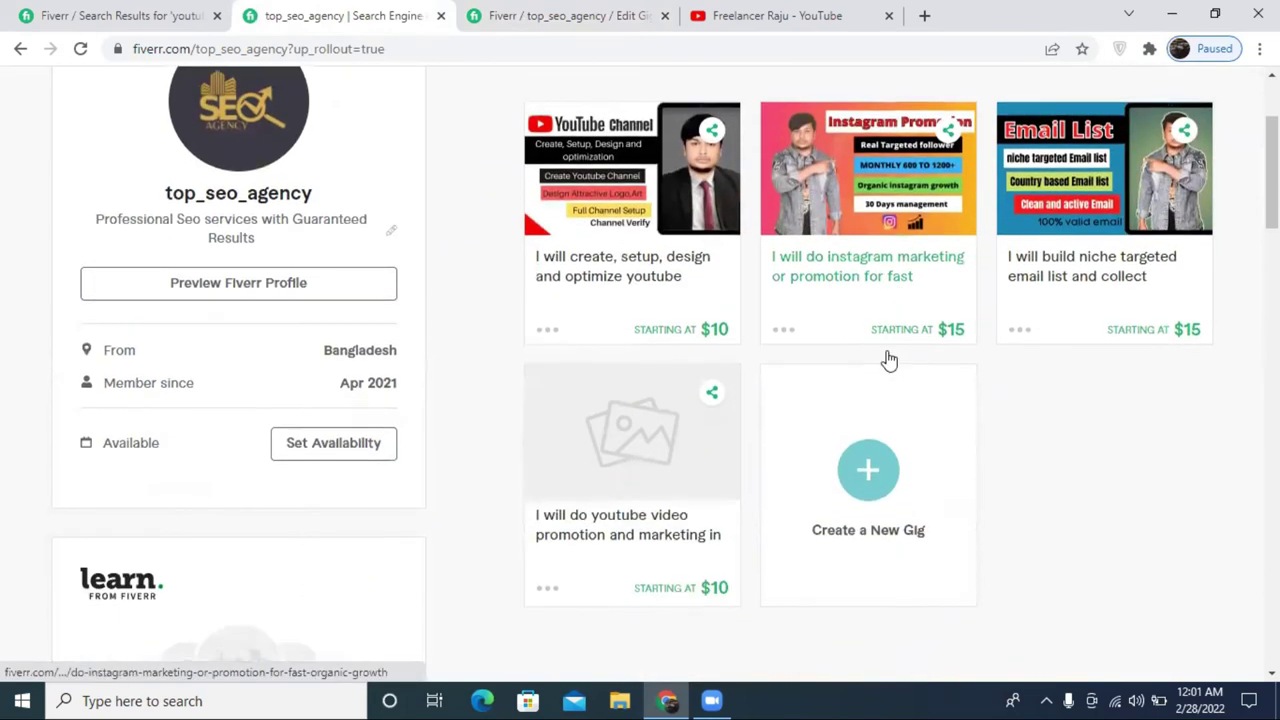
{"action": "left_click", "coordinate": [659, 517]}
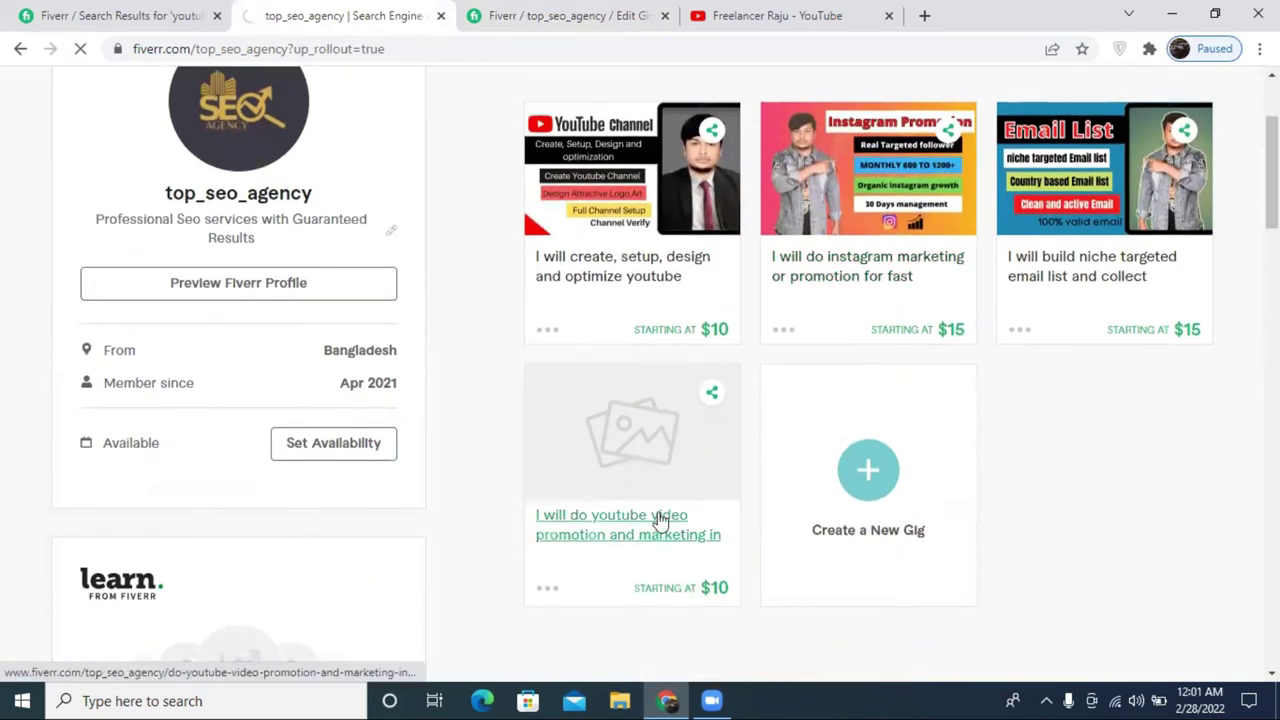
- Examine the draft gig's introduction, services list and reasons to choose the seller in its description
{"action": "scroll", "coordinate": [770, 490], "scroll_direction": "down", "scroll_amount": 2}
{"action": "scroll", "coordinate": [810, 470], "scroll_direction": "down", "scroll_amount": 3}
{"action": "scroll", "coordinate": [849, 449], "scroll_direction": "down", "scroll_amount": 1}
{"action": "scroll", "coordinate": [849, 442], "scroll_direction": "down", "scroll_amount": 1}
{"action": "scroll", "coordinate": [852, 438], "scroll_direction": "up", "scroll_amount": 3}
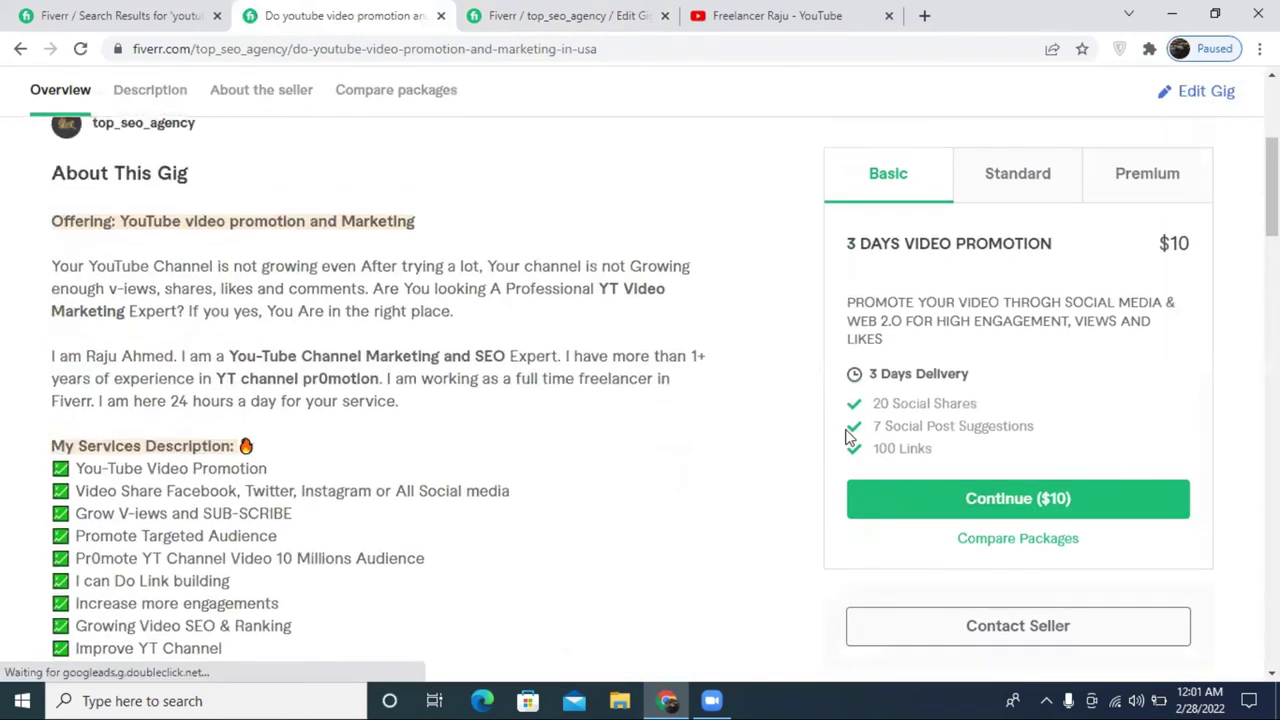
{"action": "scroll", "coordinate": [691, 409], "scroll_direction": "up", "scroll_amount": 2}
{"action": "scroll", "coordinate": [688, 405], "scroll_direction": "down", "scroll_amount": 1}
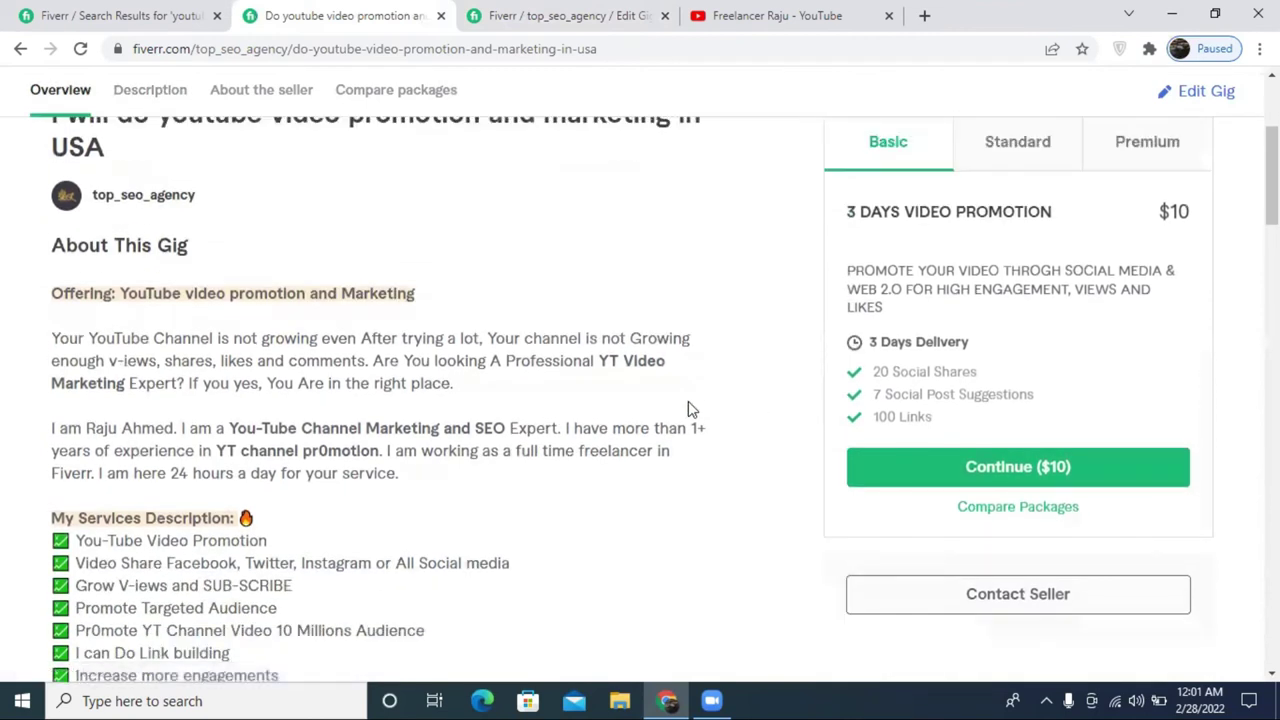
{"action": "scroll", "coordinate": [690, 405], "scroll_direction": "down", "scroll_amount": 5}
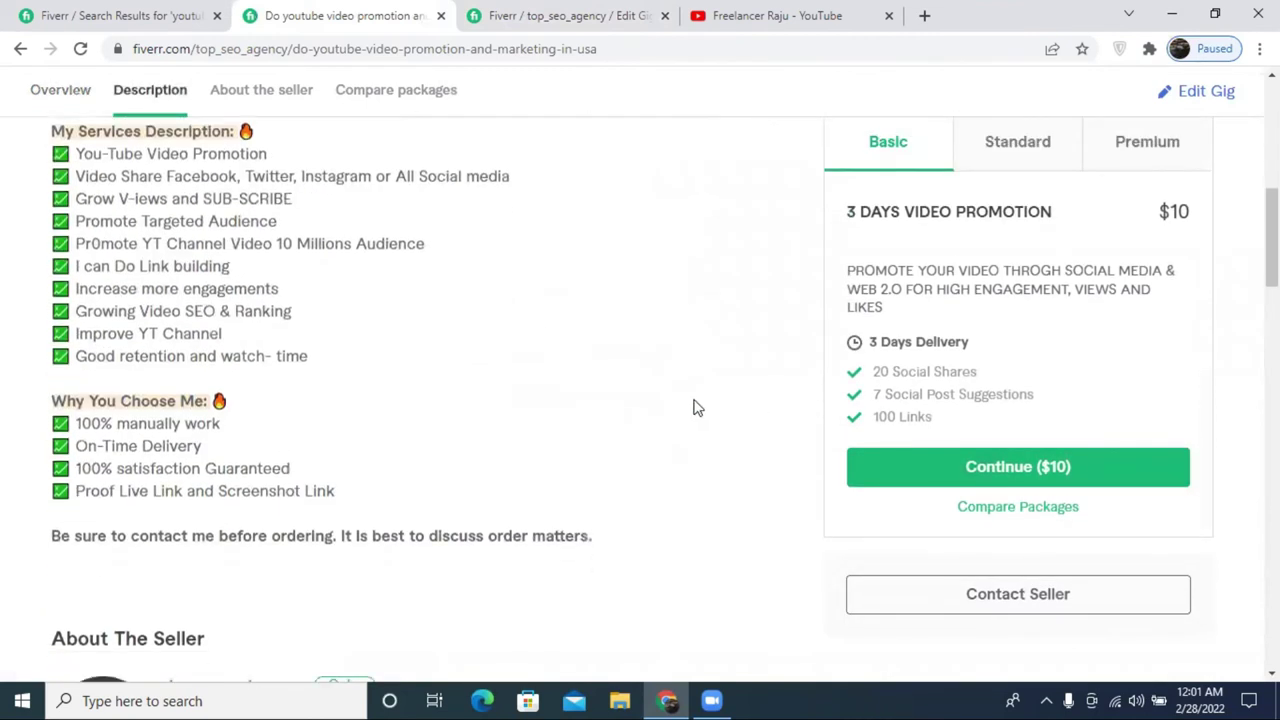
{"action": "scroll", "coordinate": [698, 407], "scroll_direction": "up", "scroll_amount": 2}
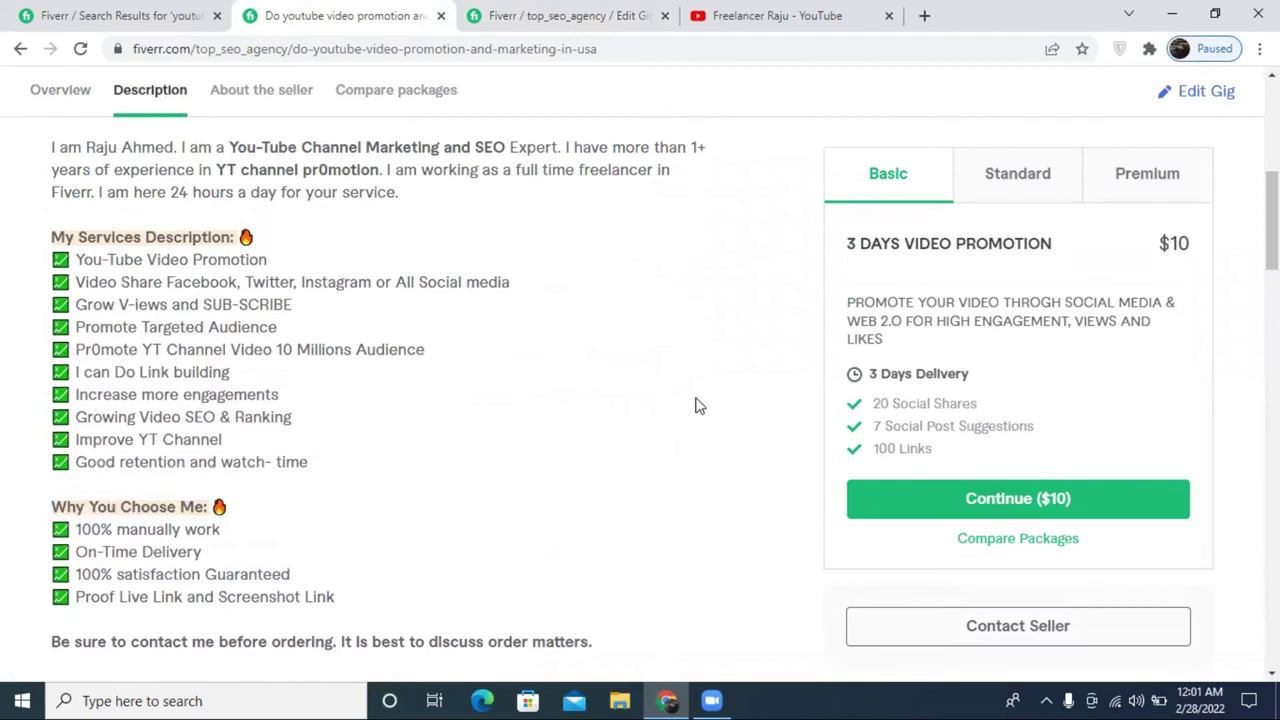
{"action": "scroll", "coordinate": [698, 406], "scroll_direction": "up", "scroll_amount": 2}
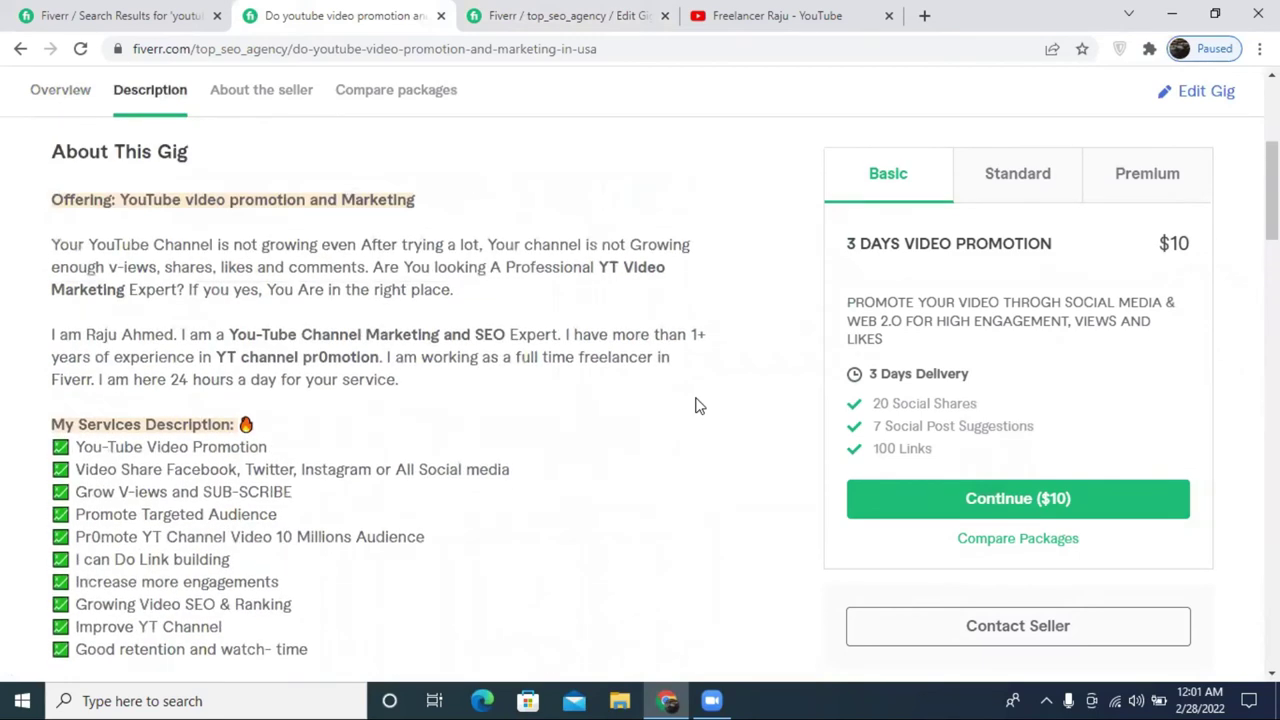
{"action": "left_click_drag", "start_coordinate": [37, 249], "coordinate": [574, 418]}
{"action": "left_click", "coordinate": [633, 427]}
{"action": "scroll", "coordinate": [633, 427], "scroll_direction": "down", "scroll_amount": 2}
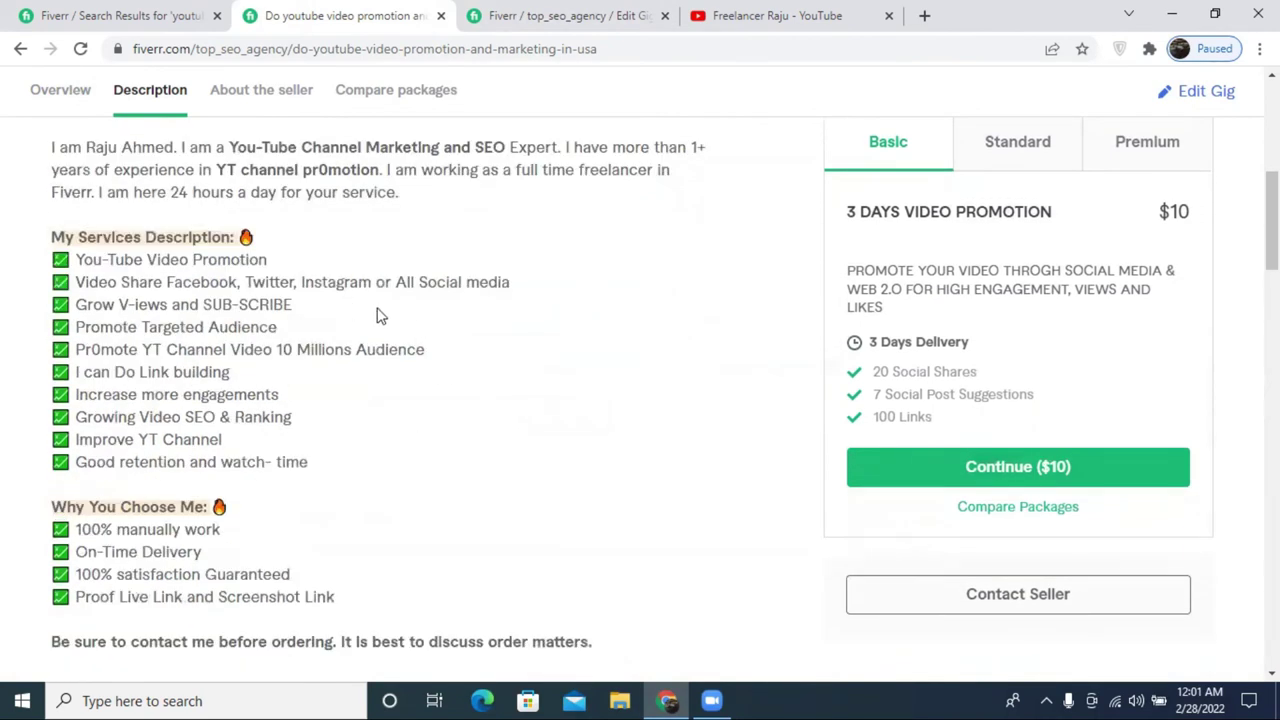
{"action": "scroll", "coordinate": [378, 325], "scroll_direction": "down", "scroll_amount": 2}
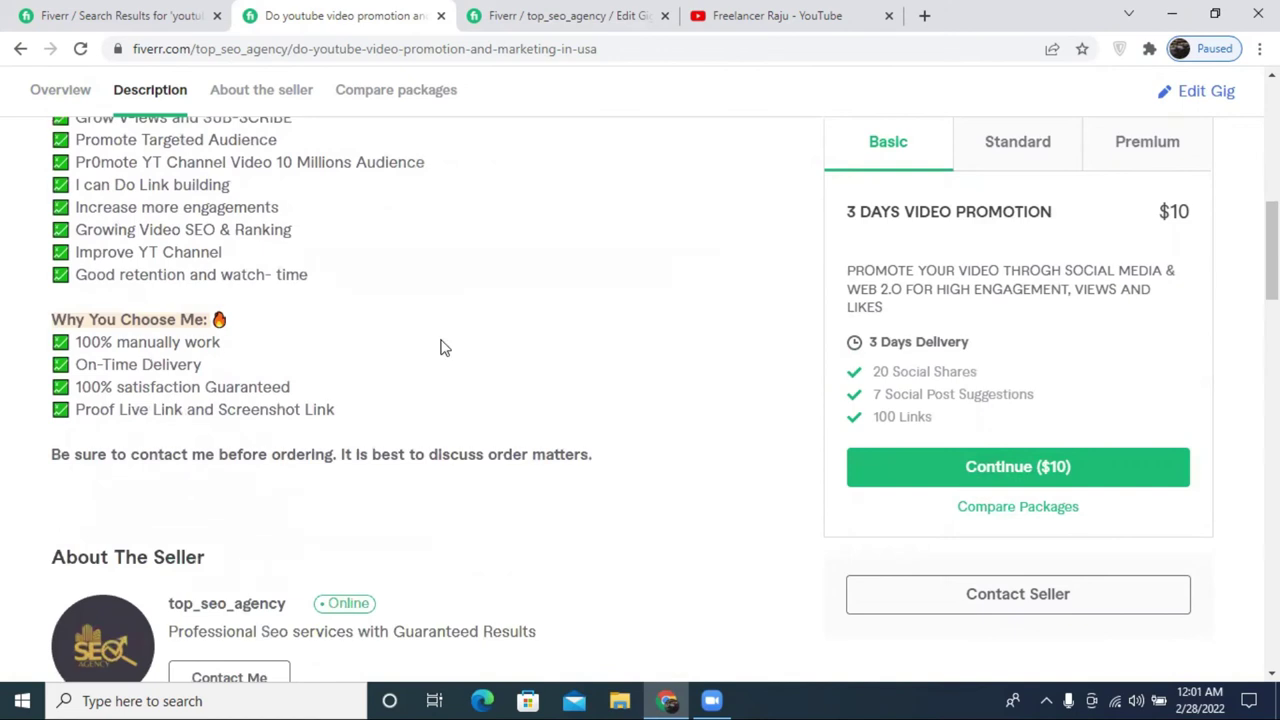
{"action": "scroll", "coordinate": [445, 347], "scroll_direction": "up", "scroll_amount": 3}
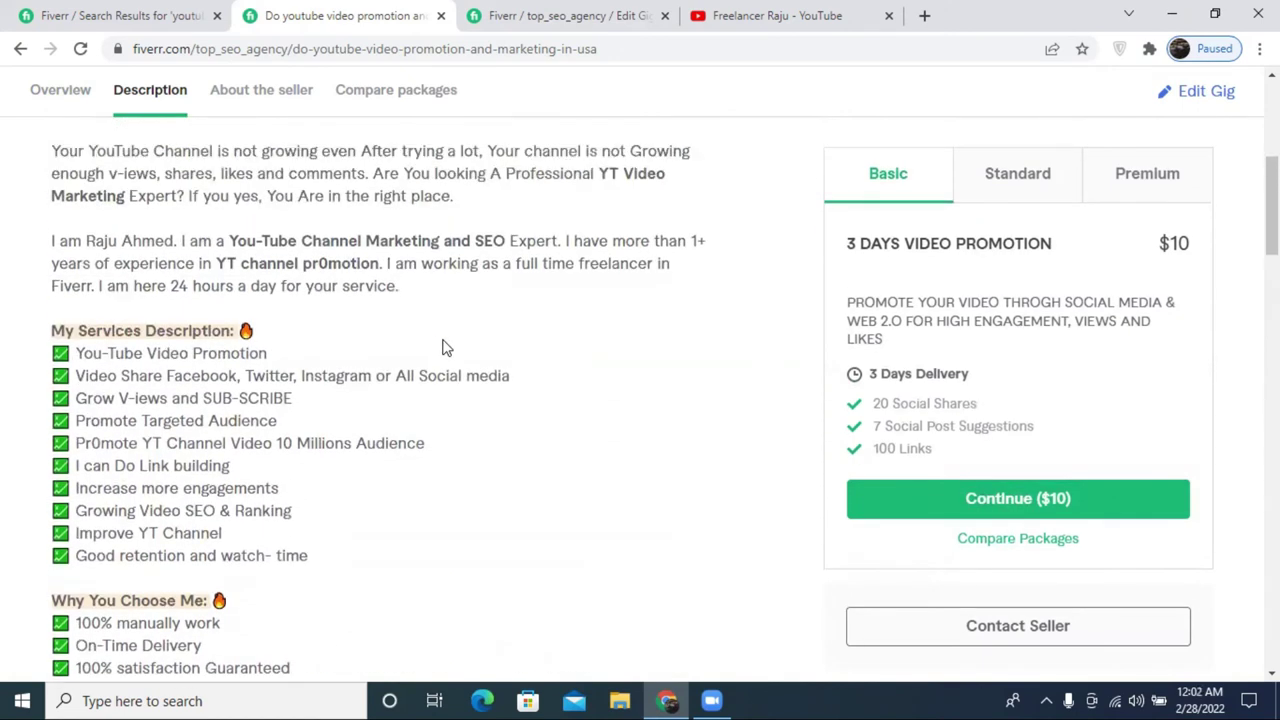
{"action": "scroll", "coordinate": [447, 347], "scroll_direction": "up", "scroll_amount": 2}
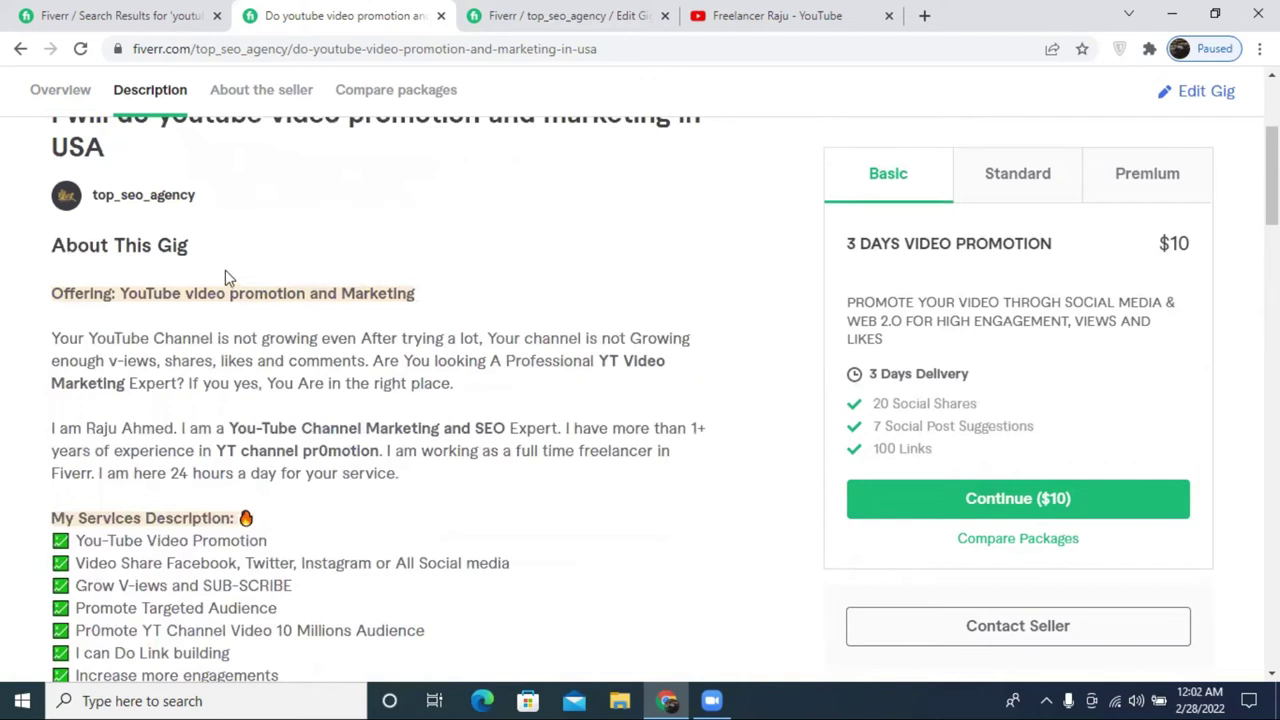
{"action": "scroll", "coordinate": [405, 347], "scroll_direction": "down", "scroll_amount": 5}
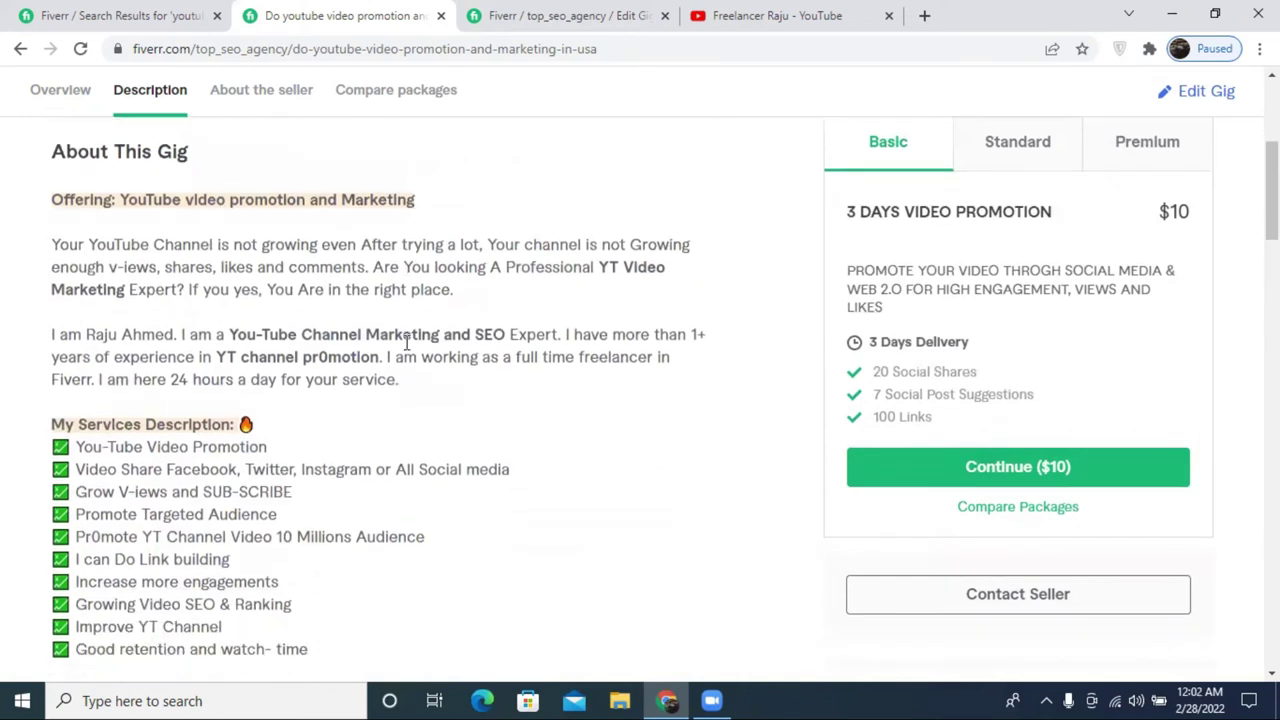
{"action": "scroll", "coordinate": [405, 344], "scroll_direction": "up", "scroll_amount": 4}
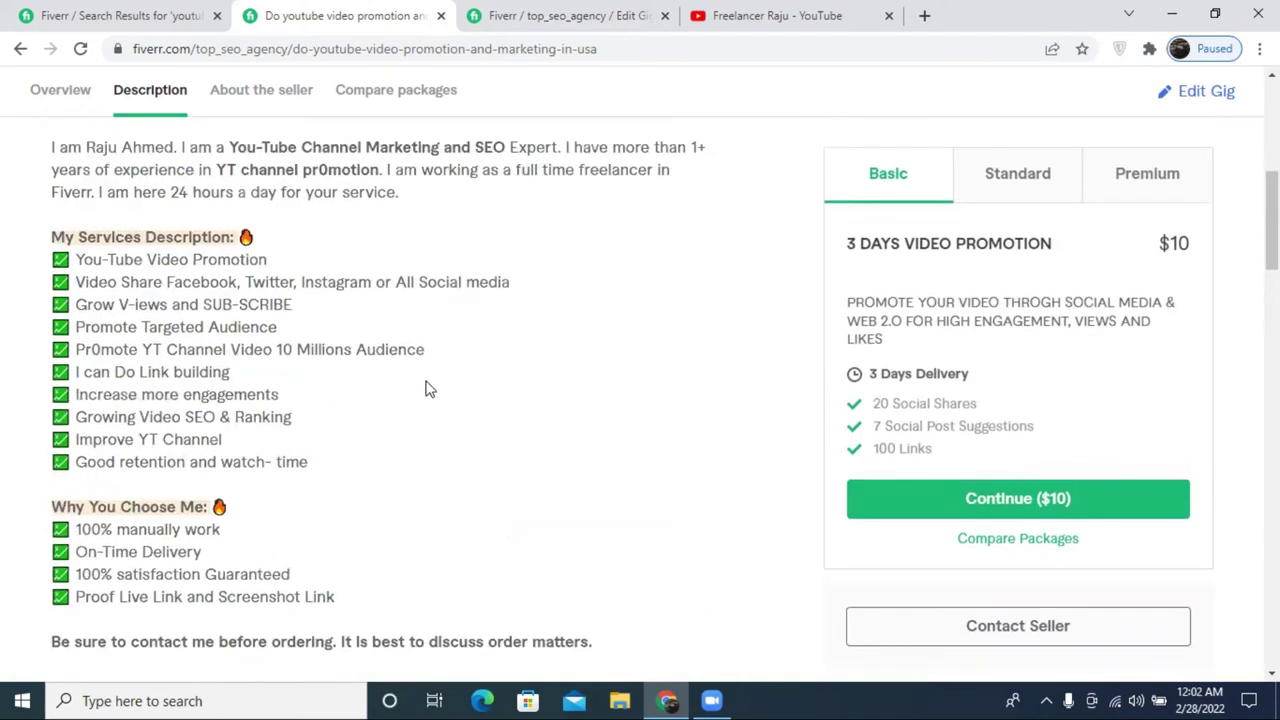
{"action": "scroll", "coordinate": [429, 388], "scroll_direction": "up", "scroll_amount": 4}
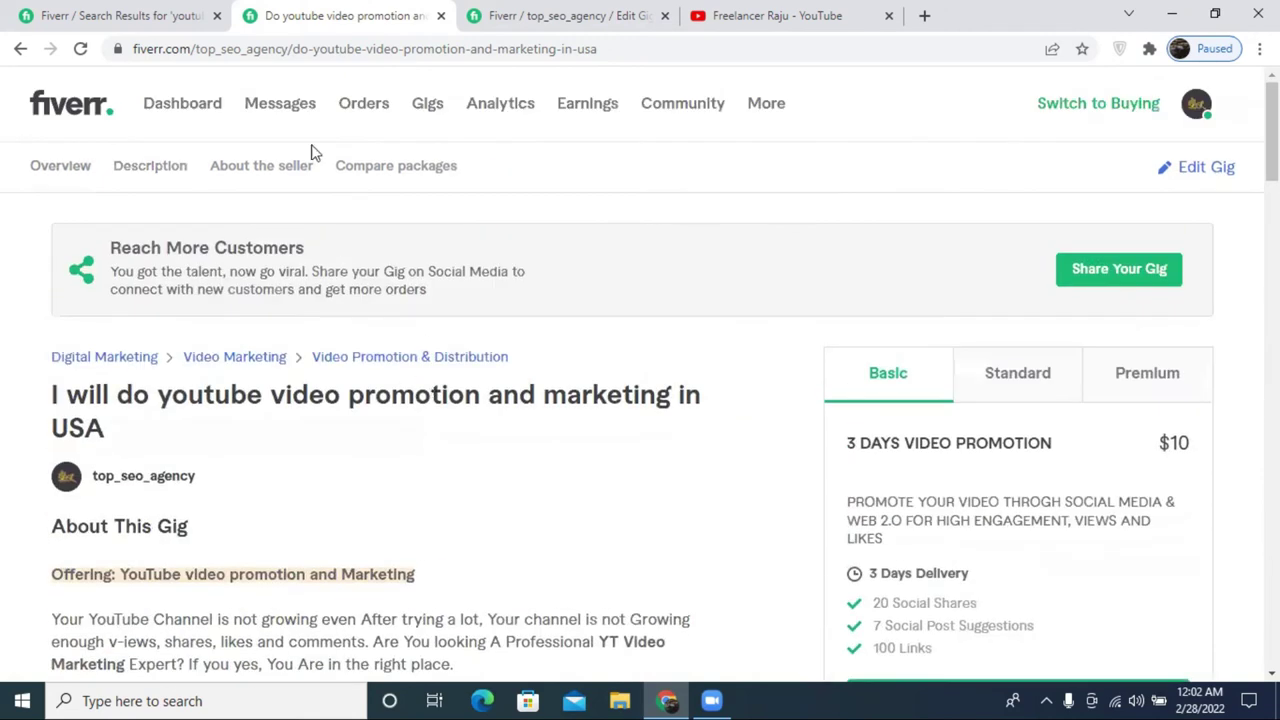
- Return to the gig editor's requirements and start a new question answered in the form of an attachment
{"action": "left_click", "coordinate": [120, 15]}
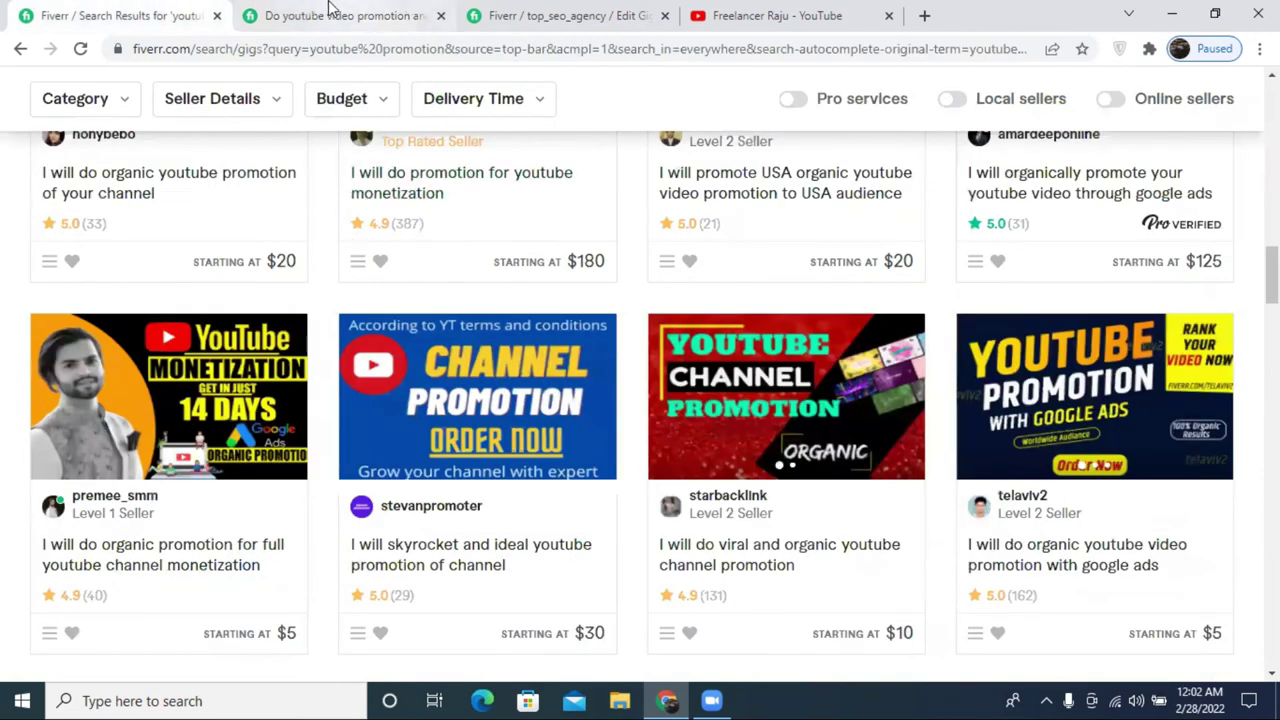
{"action": "left_click", "coordinate": [357, 15]}
{"action": "left_click", "coordinate": [566, 15]}
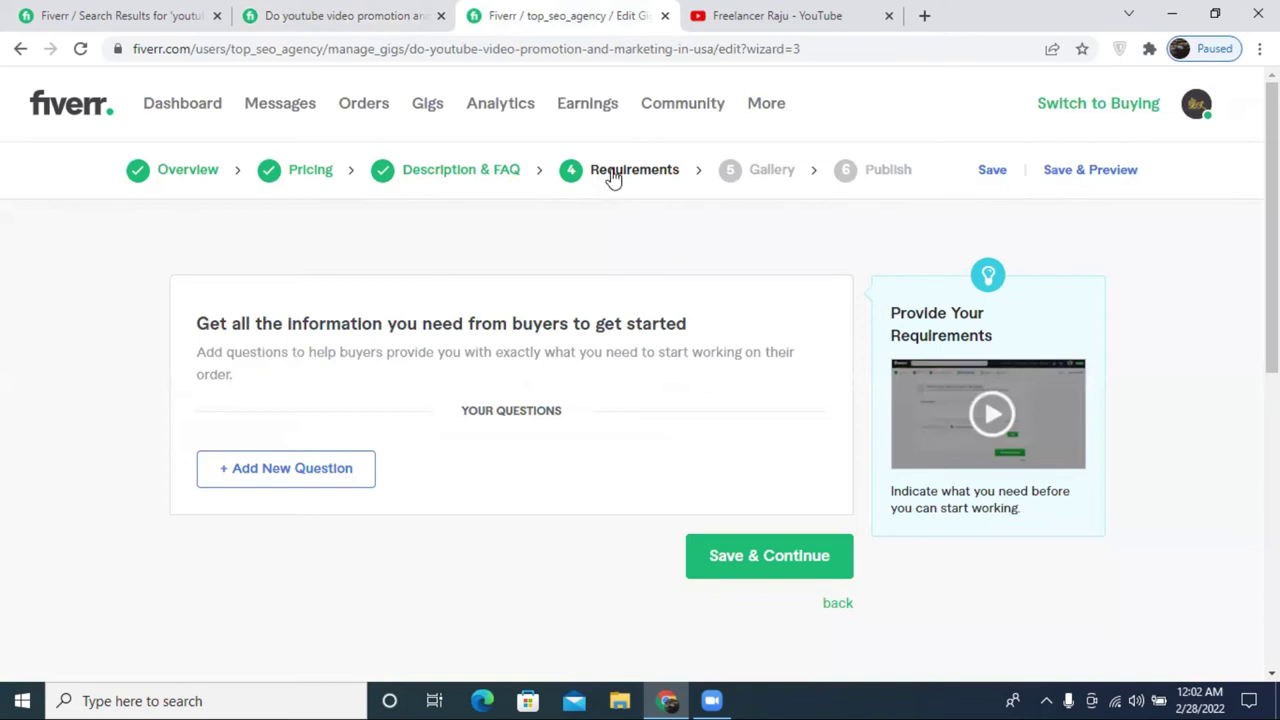
{"action": "left_click", "coordinate": [275, 470]}
{"action": "scroll", "coordinate": [490, 447], "scroll_direction": "down", "scroll_amount": 3}
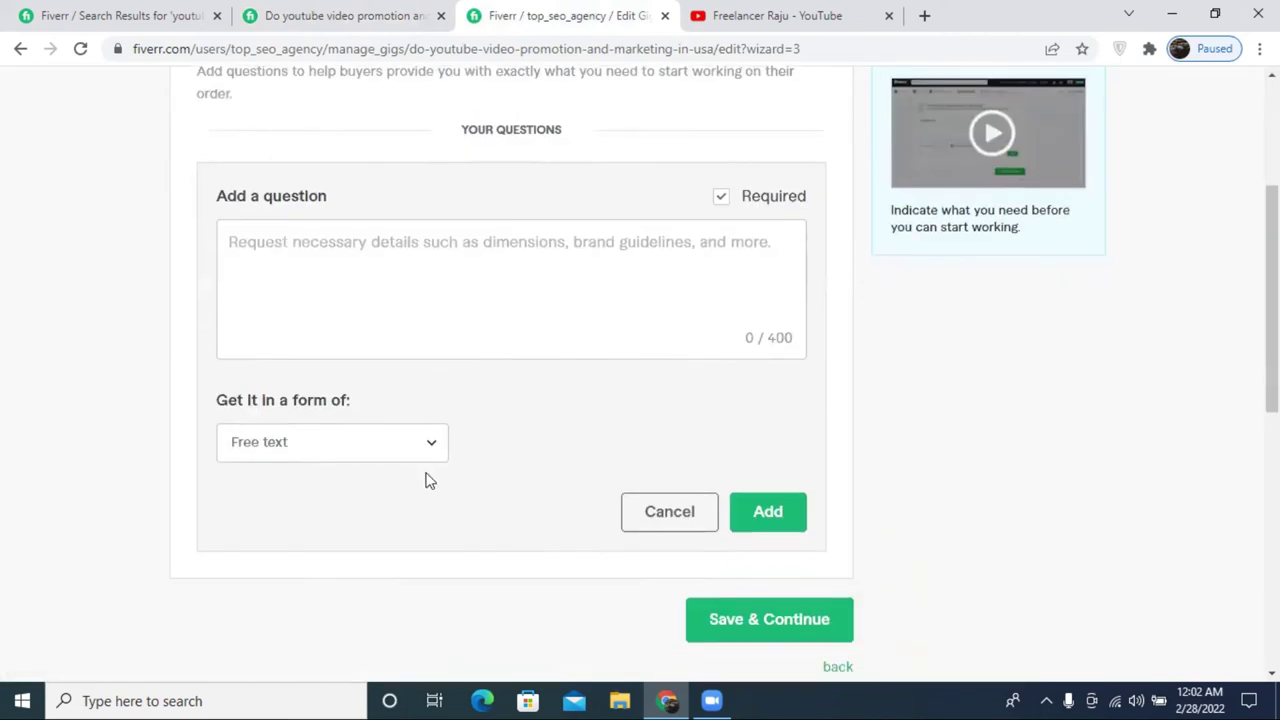
{"action": "left_click", "coordinate": [305, 452]}
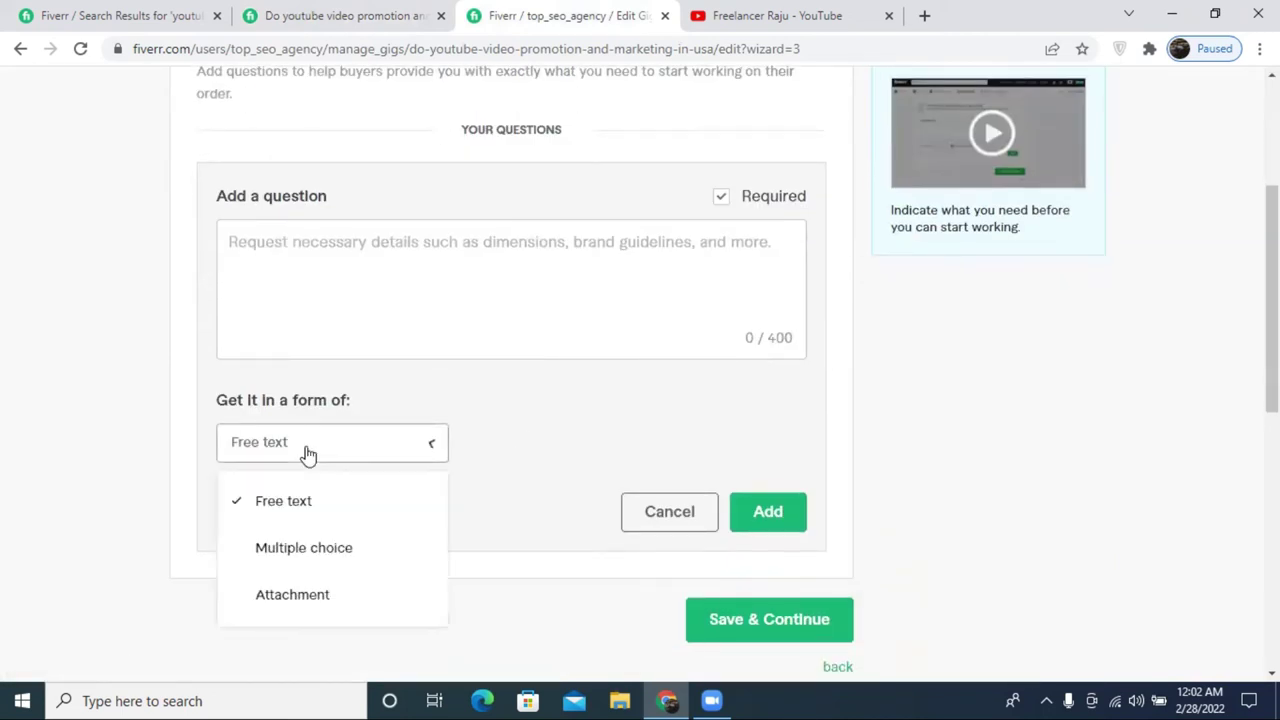
{"action": "left_click", "coordinate": [312, 595]}
- Enter "1. YOUTUBE VIDEO LINK" as the first line of the buyer question
{"action": "left_click", "coordinate": [329, 265]}
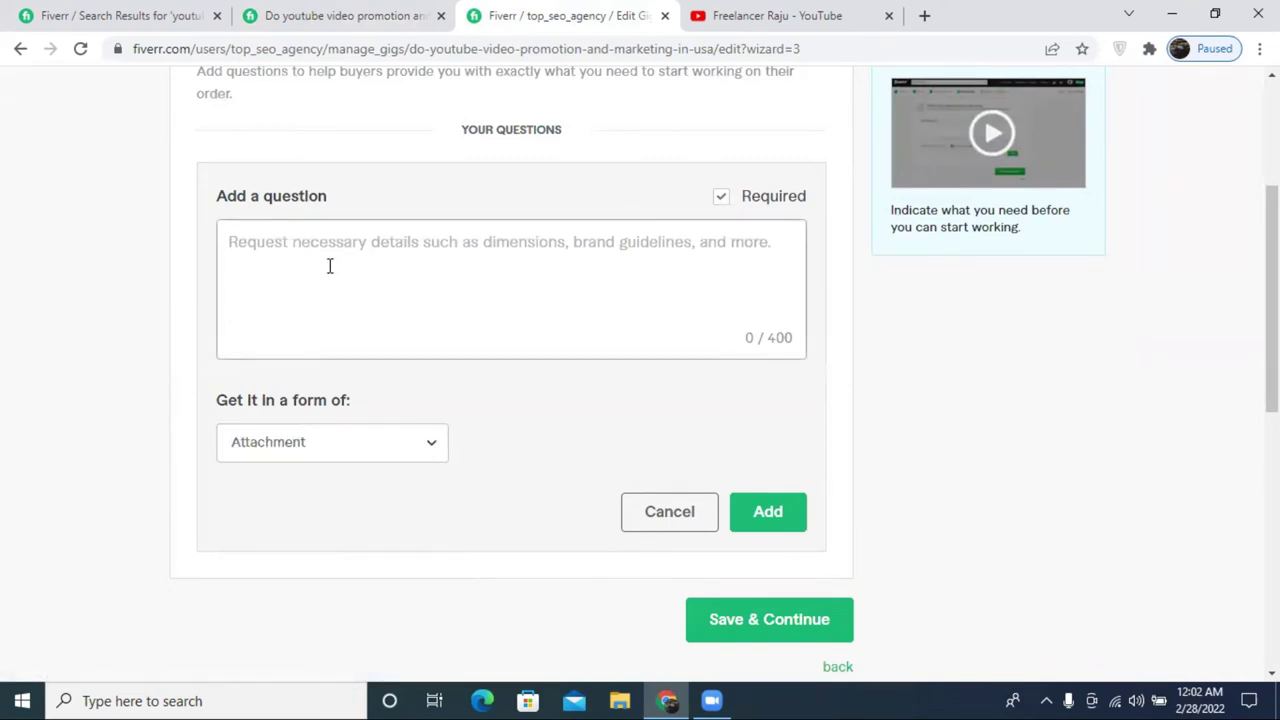
{"action": "type", "text": "1"}
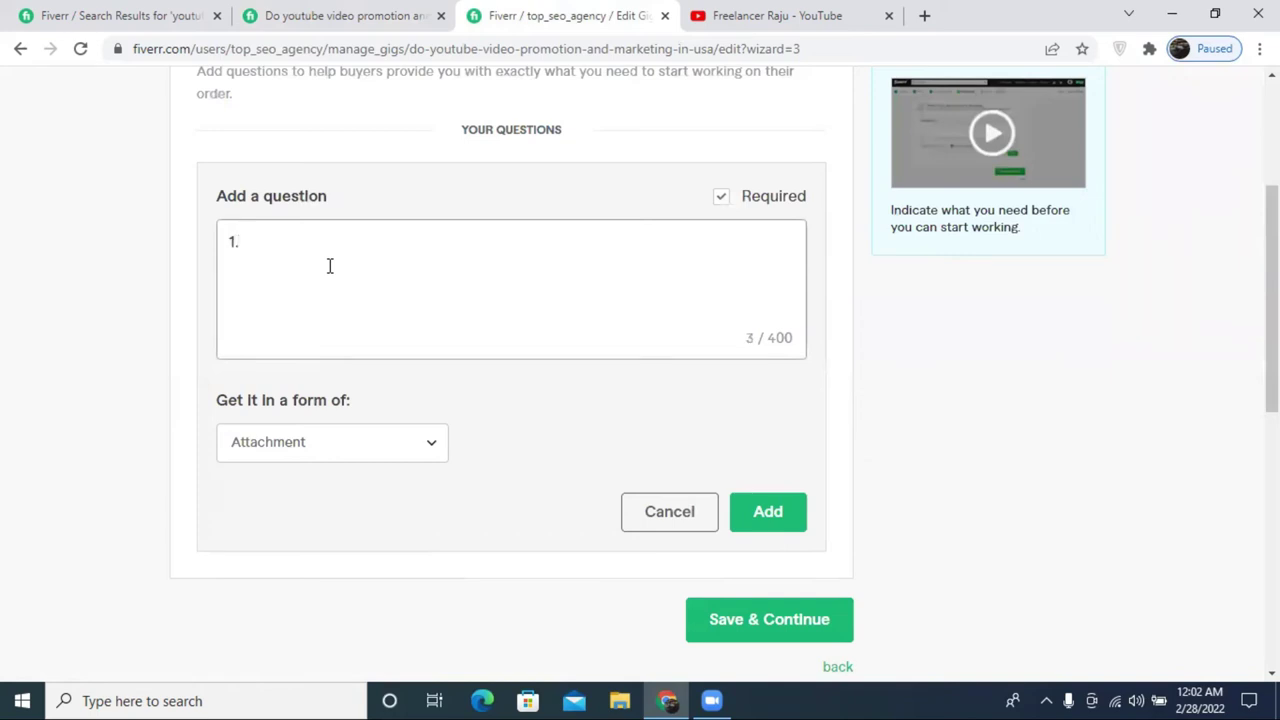
{"action": "type", "text": ". YOUTUBE VIDE"}
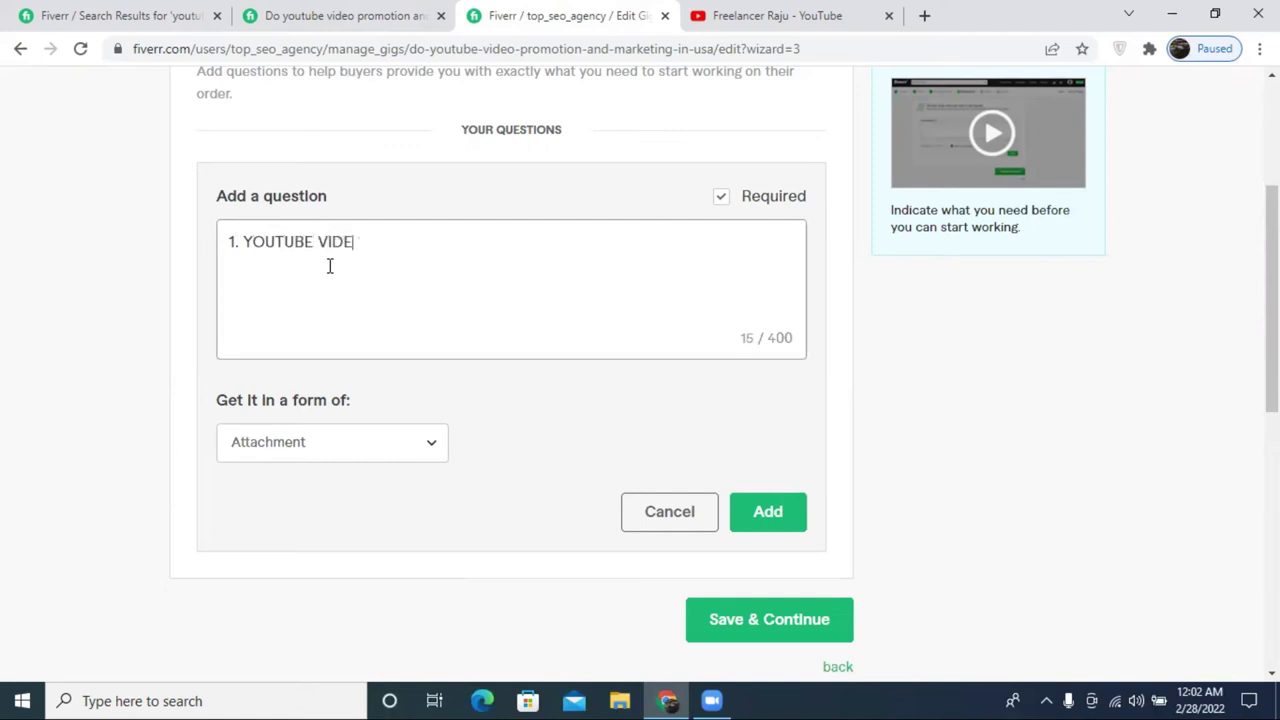
{"action": "type", "text": "O LINK "}
- Add "2. YOUTUBE CHANNEL ACCESS" as the question's second line, checking the spelling of the last word
{"action": "type", "text": "2."}
{"action": "type", "text": "YOUTU"}
{"action": "type", "text": "BE"}
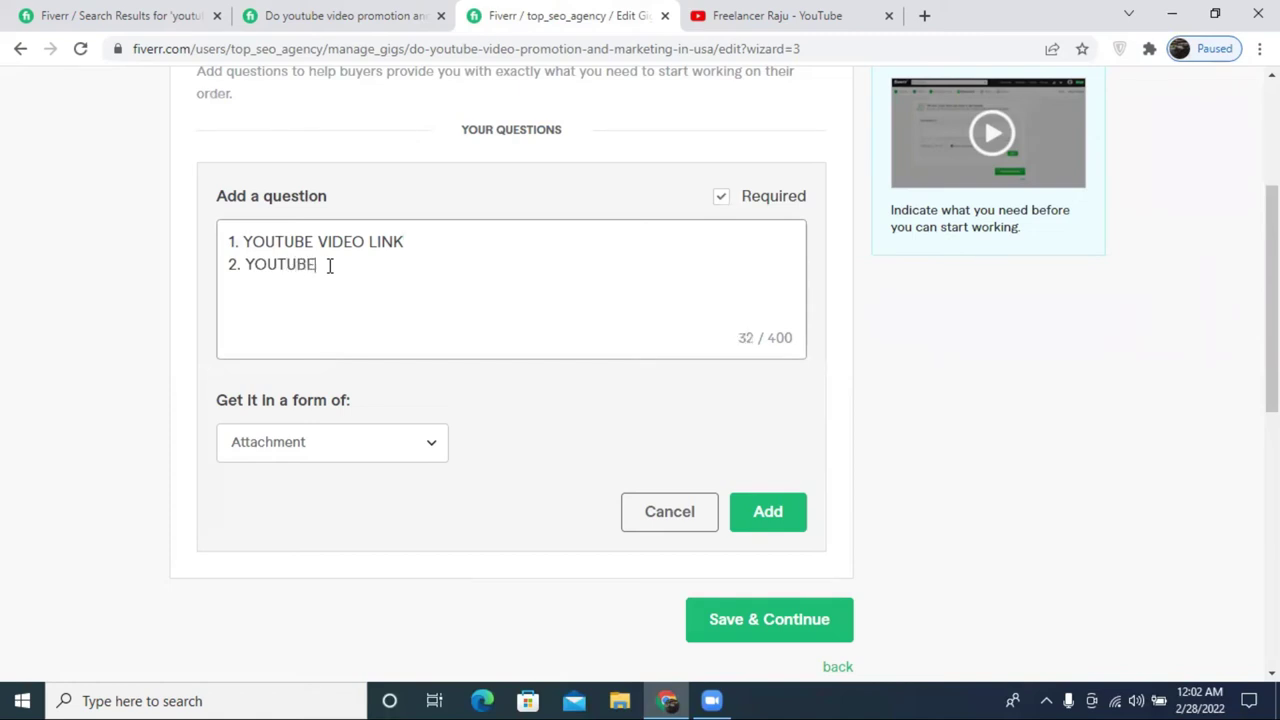
{"action": "type", "text": " CHANNEL ACRR"}
{"action": "key", "text": "BackSpace"}
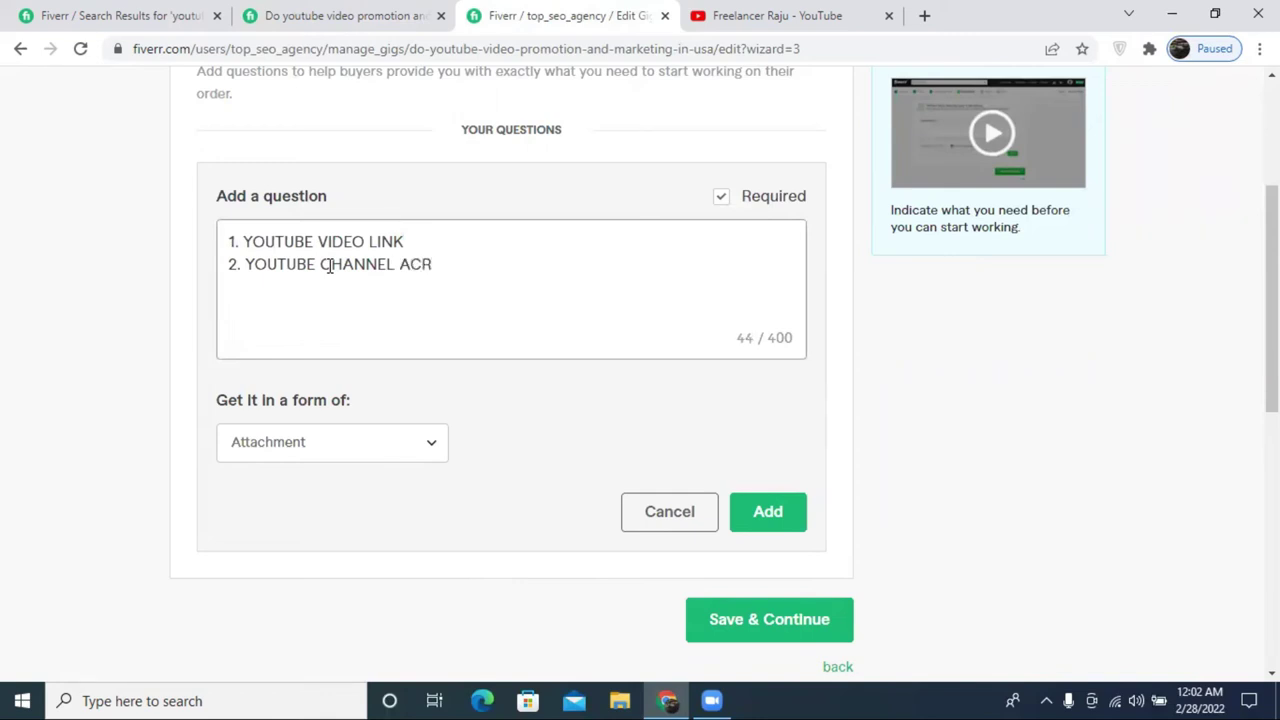
{"action": "key", "text": "BackSpace"}
{"action": "type", "text": "ESS"}
{"action": "left_click", "coordinate": [415, 268]}
{"action": "type", "text": "CESS acess"}
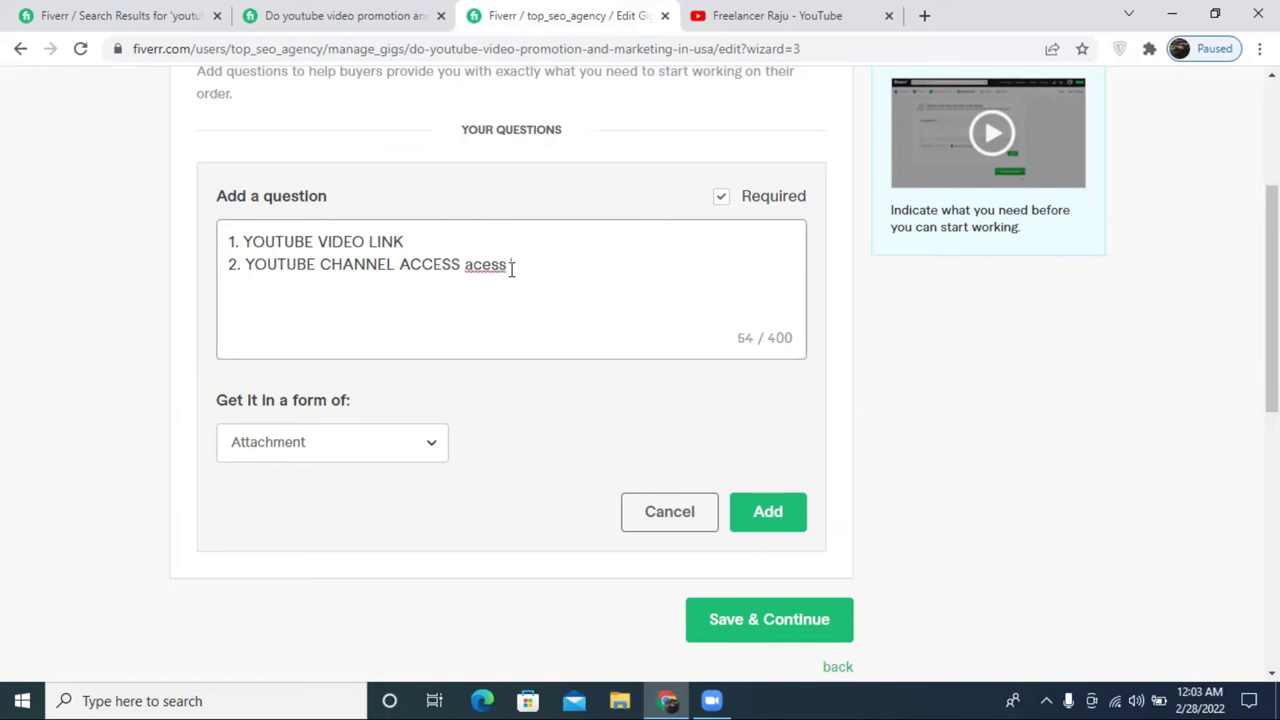
{"action": "right_click", "coordinate": [494, 268]}
{"action": "left_click", "coordinate": [527, 283]}
{"action": "left_click_drag", "start_coordinate": [534, 268], "coordinate": [464, 278]}
{"action": "key", "text": "BackSpace"}
{"action": "type", "text": "3."}
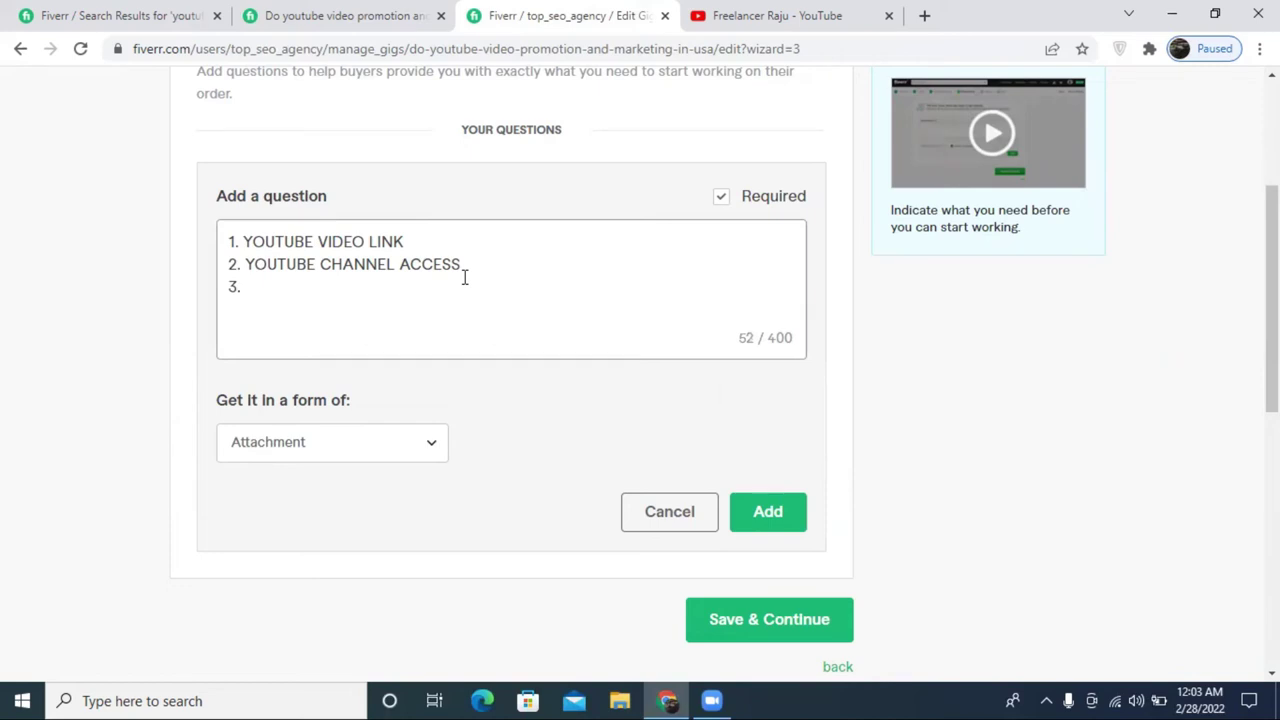
{"action": "type", "text": "S"}
{"action": "key", "text": "BackSpace"}
{"action": "key", "text": "BackSpace"}
{"action": "key", "text": "BackSpace"}
{"action": "key", "text": "BackSpace"}
{"action": "scroll", "coordinate": [416, 331], "scroll_direction": "up", "scroll_amount": 1}
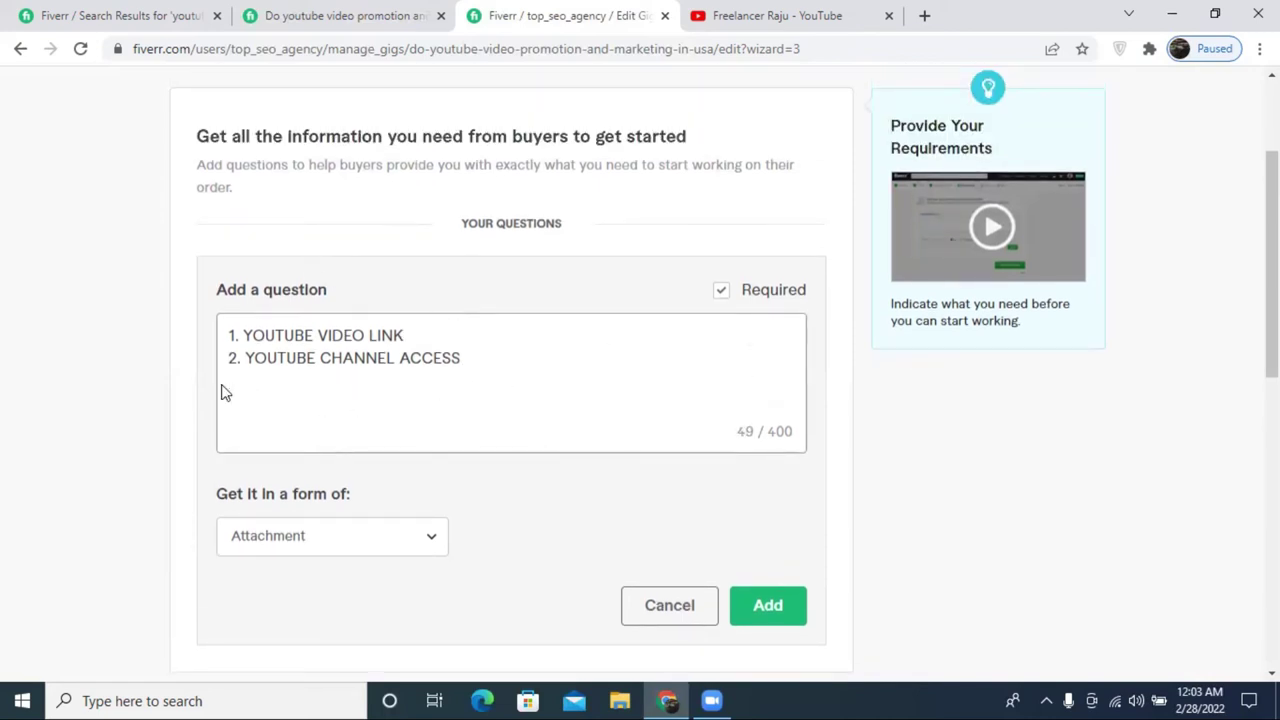
{"action": "type", "text": "3."}
{"action": "key", "text": "BackSpace"}
{"action": "key", "text": "BackSpace"}
{"action": "key", "text": "BackSpace"}
- Add the finished question to the gig's requirements, save them and continue to the gallery stage
{"action": "scroll", "coordinate": [514, 420], "scroll_direction": "down", "scroll_amount": 2}
{"action": "left_click", "coordinate": [780, 437]}
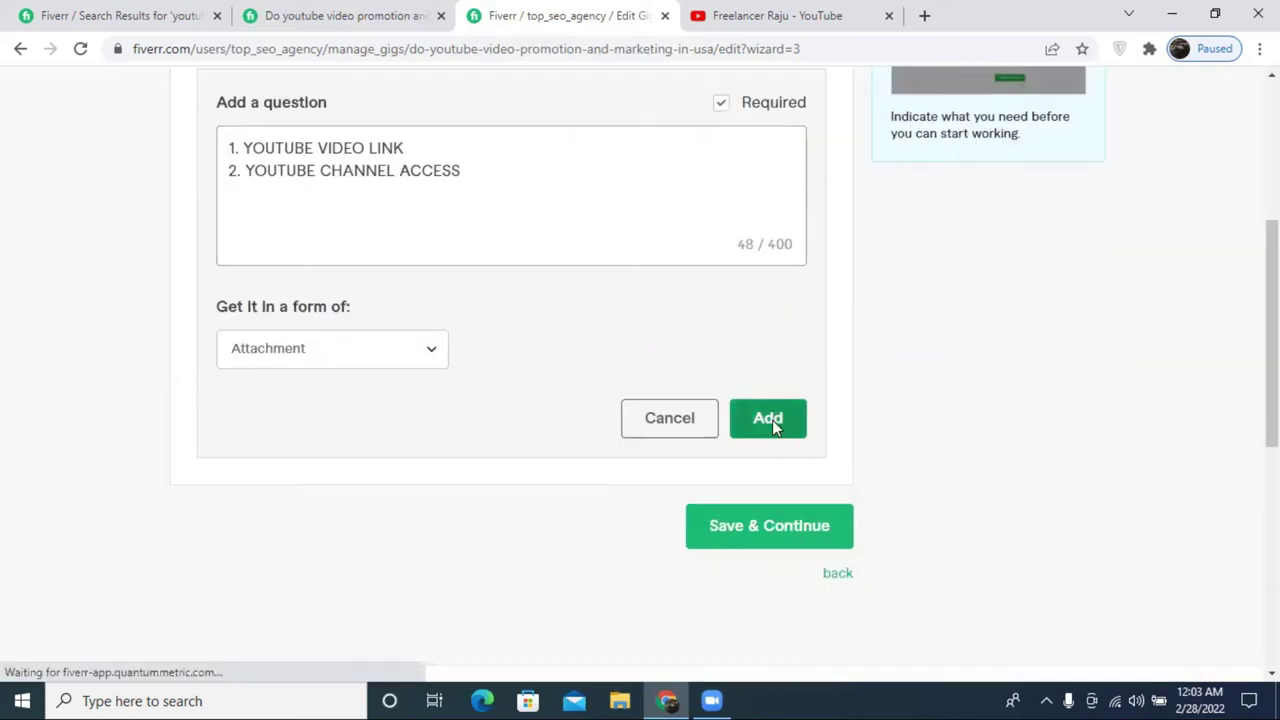
{"action": "scroll", "coordinate": [645, 390], "scroll_direction": "up", "scroll_amount": 2}
{"action": "scroll", "coordinate": [466, 310], "scroll_direction": "up", "scroll_amount": 2}
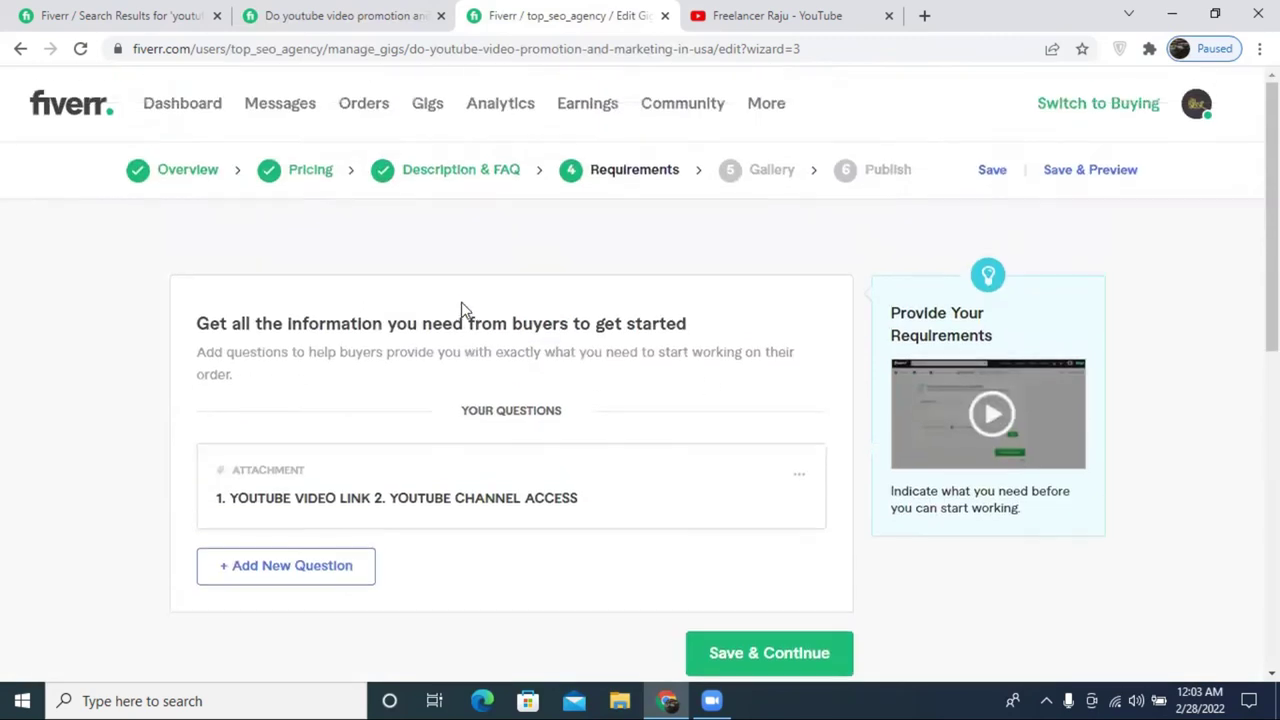
{"action": "scroll", "coordinate": [725, 530], "scroll_direction": "down", "scroll_amount": 1}
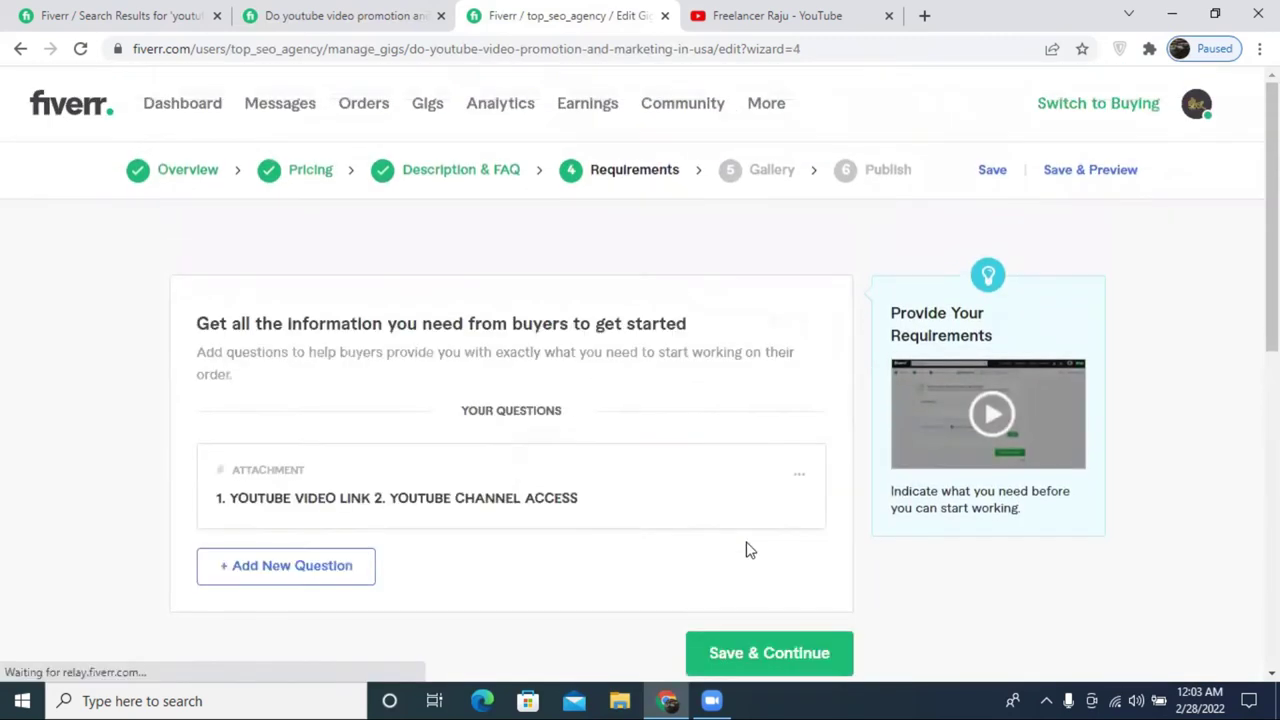
- Open the gig image guidelines and examine the recommended, minimum and maximum image sizes
{"action": "left_click", "coordinate": [240, 482]}
{"action": "scroll", "coordinate": [780, 391], "scroll_direction": "down", "scroll_amount": 6}
{"action": "scroll", "coordinate": [783, 399], "scroll_direction": "up", "scroll_amount": 2}
{"action": "scroll", "coordinate": [424, 256], "scroll_direction": "up", "scroll_amount": 5}
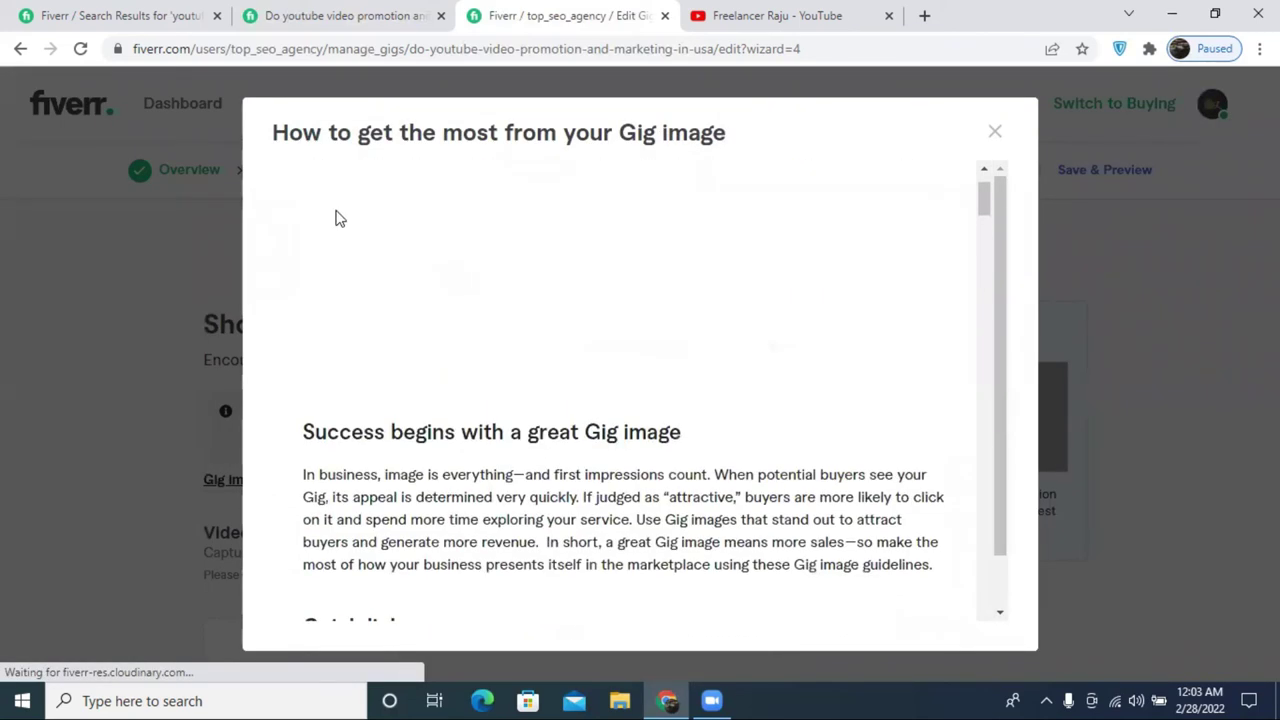
{"action": "scroll", "coordinate": [666, 394], "scroll_direction": "down", "scroll_amount": 4}
{"action": "scroll", "coordinate": [668, 398], "scroll_direction": "up", "scroll_amount": 5}
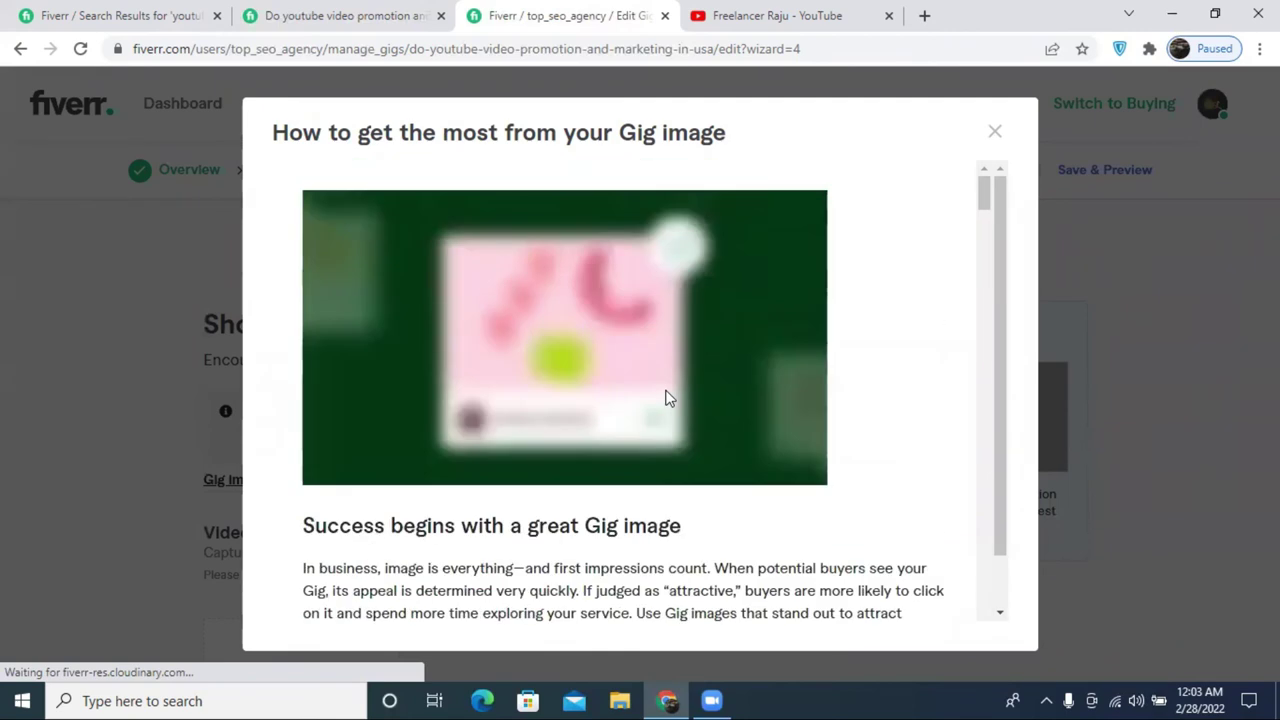
{"action": "scroll", "coordinate": [670, 400], "scroll_direction": "down", "scroll_amount": 9}
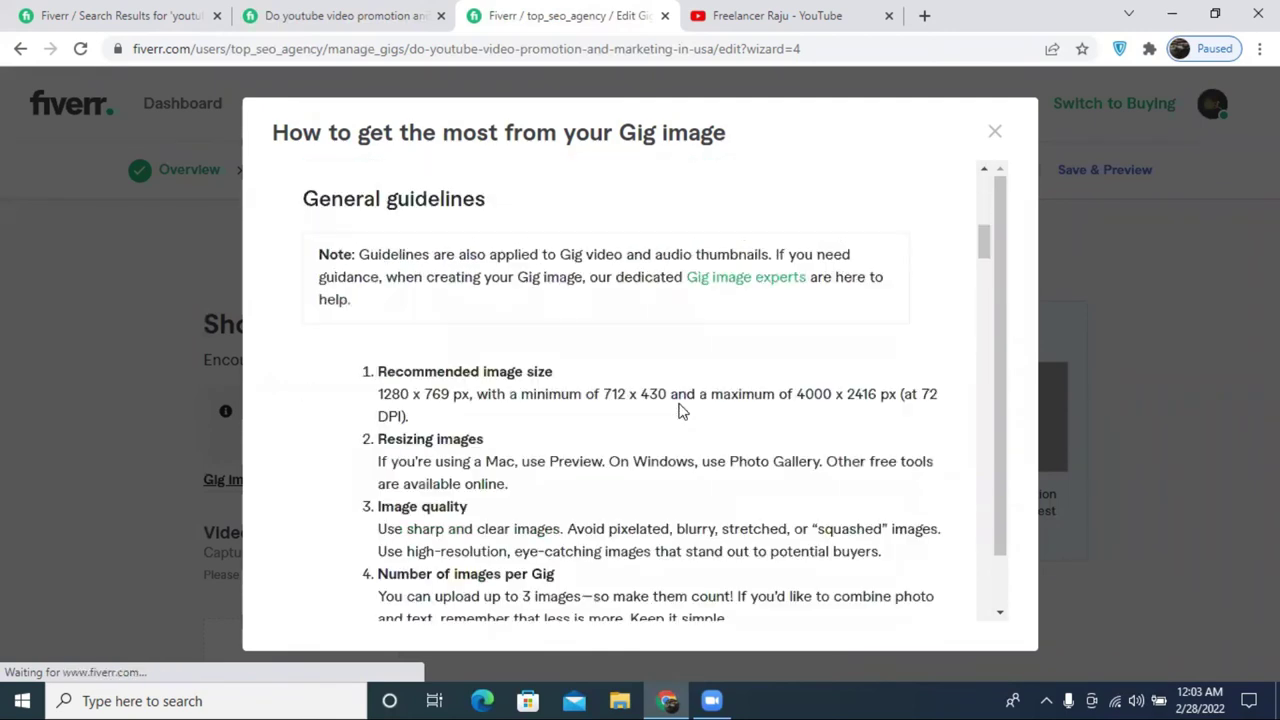
{"action": "scroll", "coordinate": [660, 410], "scroll_direction": "down", "scroll_amount": 1}
{"action": "scroll", "coordinate": [600, 418], "scroll_direction": "up", "scroll_amount": 2}
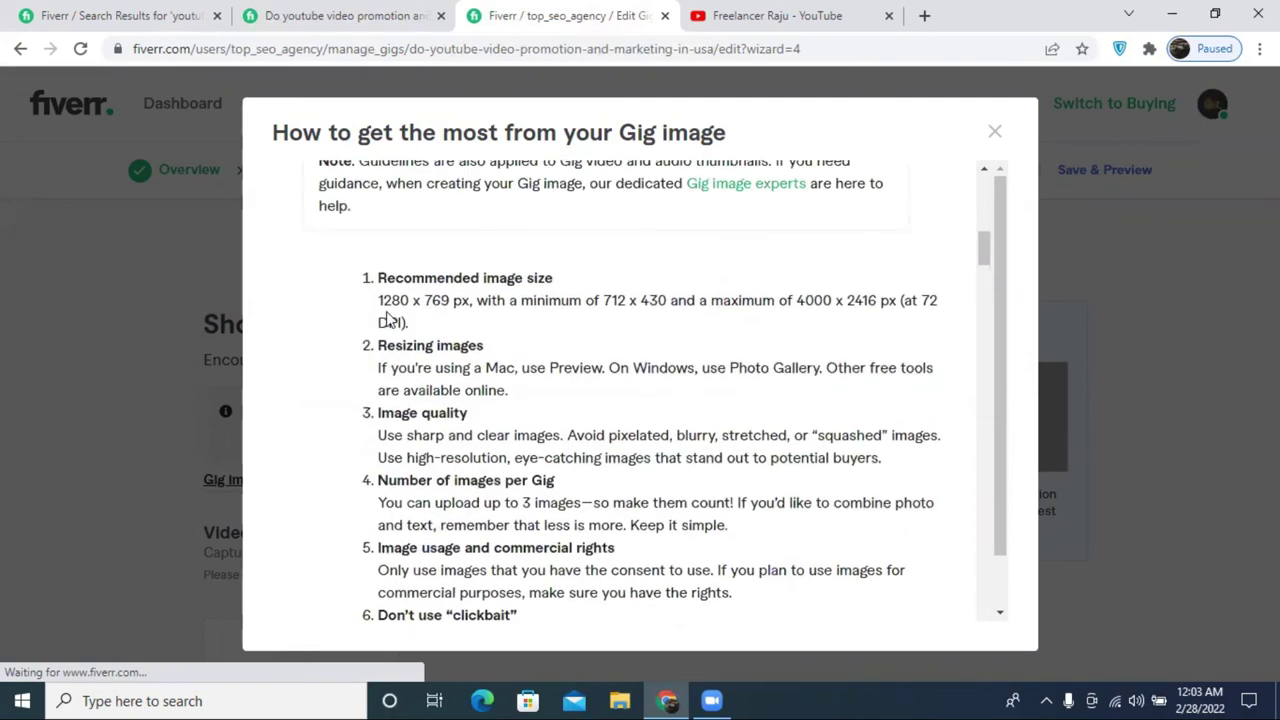
{"action": "left_click_drag", "start_coordinate": [385, 302], "coordinate": [474, 300]}
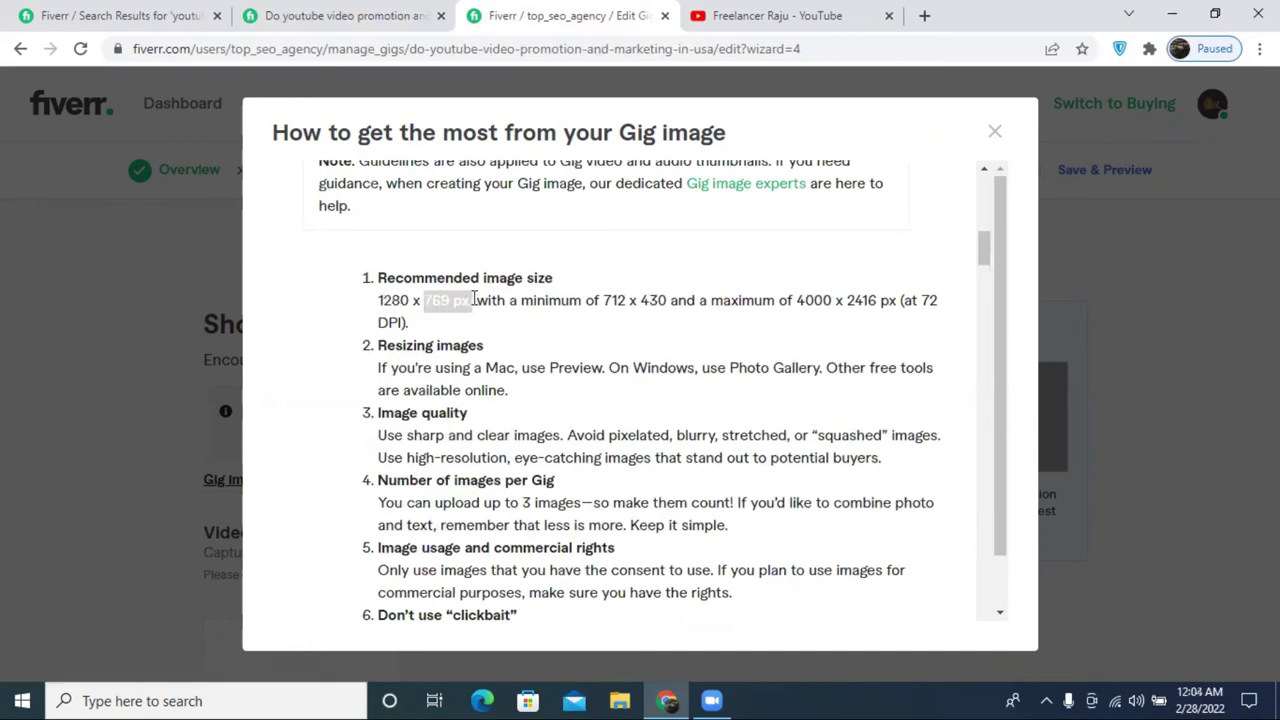
{"action": "left_click_drag", "start_coordinate": [610, 302], "coordinate": [631, 303]}
{"action": "left_click", "coordinate": [785, 300]}
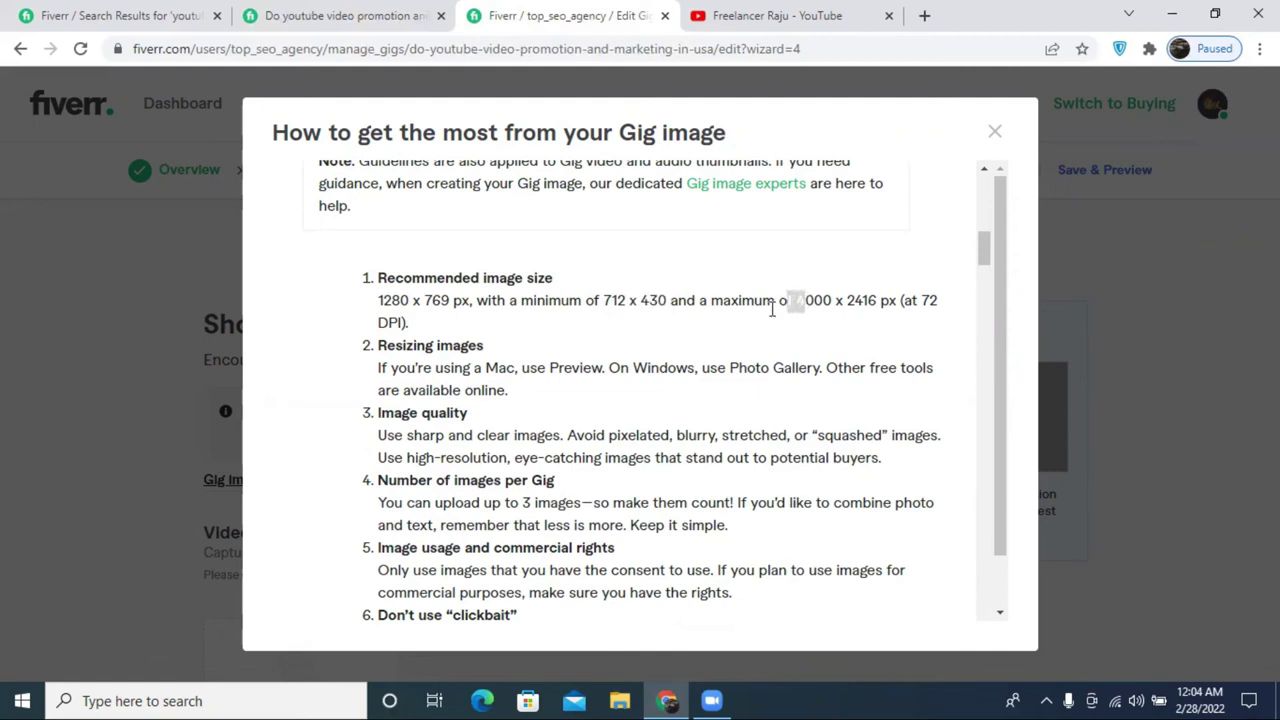
- Read the gig image guidelines from the maximum image size through the dos and don'ts to the summary, and close them
{"action": "triple_click", "coordinate": [830, 309]}
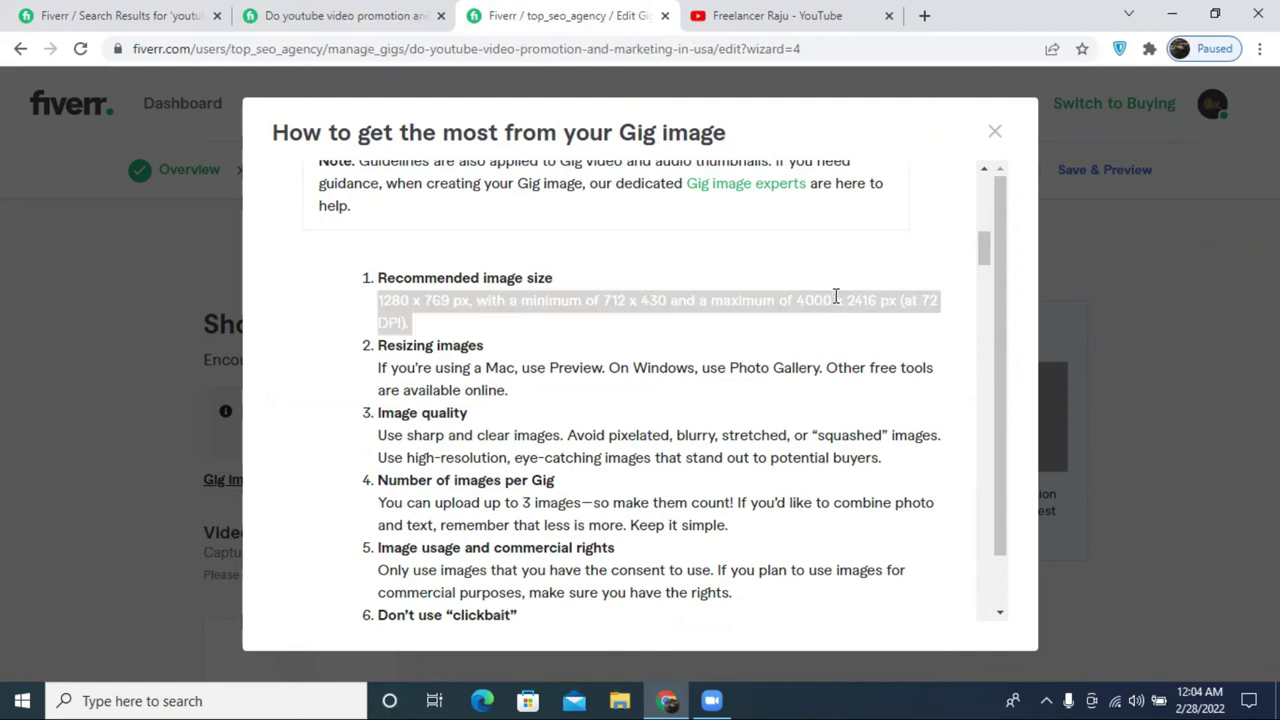
{"action": "left_click", "coordinate": [840, 298]}
{"action": "left_click_drag", "start_coordinate": [804, 300], "coordinate": [886, 300]}
{"action": "left_click", "coordinate": [762, 340]}
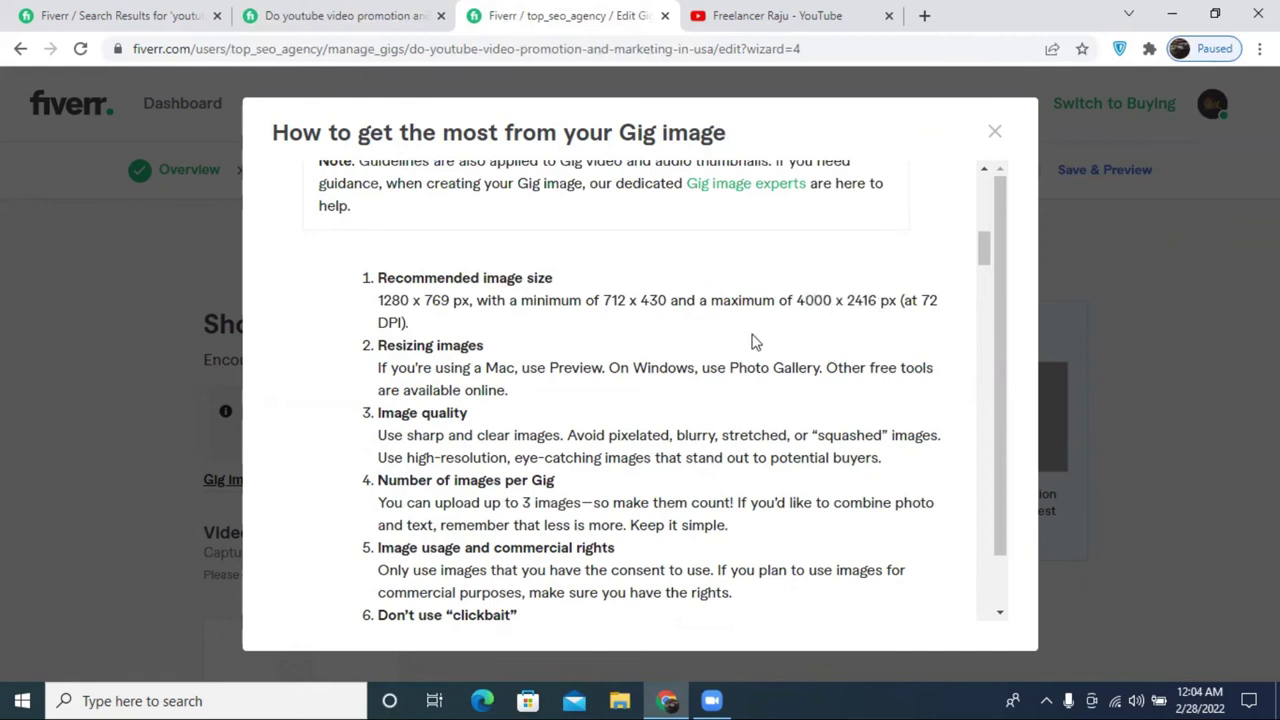
{"action": "scroll", "coordinate": [720, 345], "scroll_direction": "down", "scroll_amount": 6}
{"action": "scroll", "coordinate": [720, 345], "scroll_direction": "down", "scroll_amount": 3}
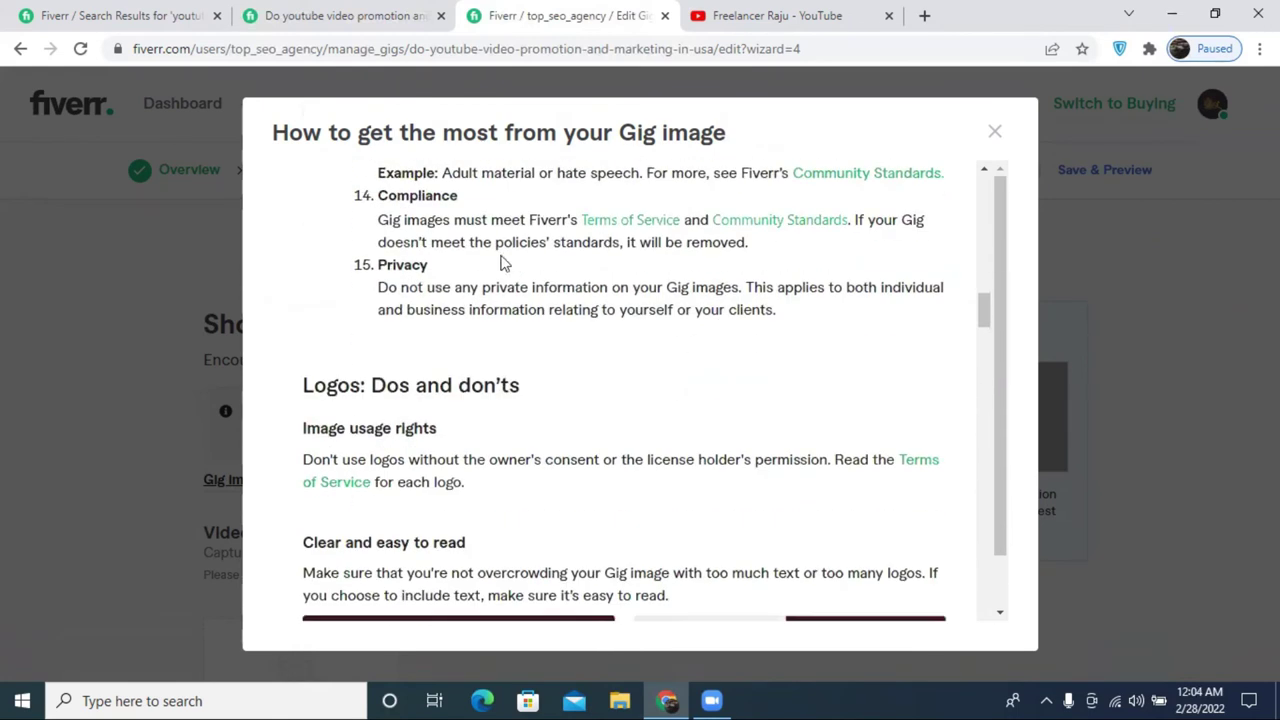
{"action": "scroll", "coordinate": [666, 302], "scroll_direction": "down", "scroll_amount": 4}
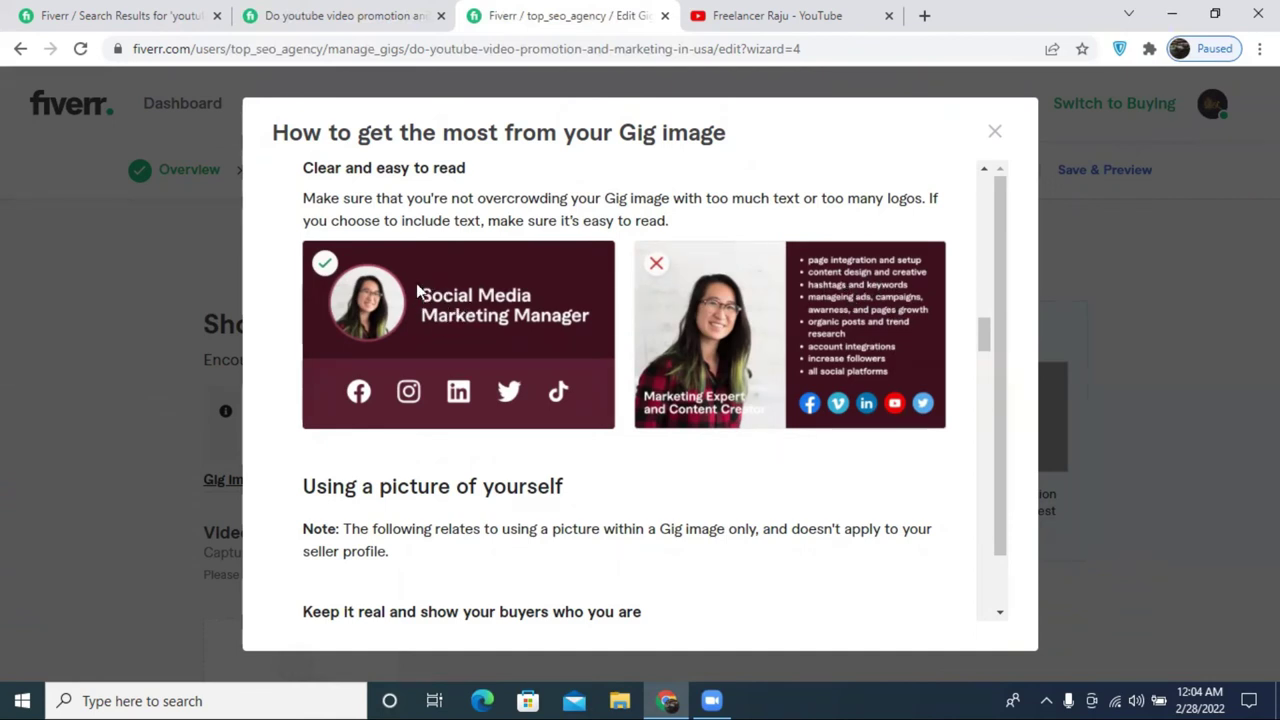
{"action": "scroll", "coordinate": [677, 363], "scroll_direction": "down", "scroll_amount": 8}
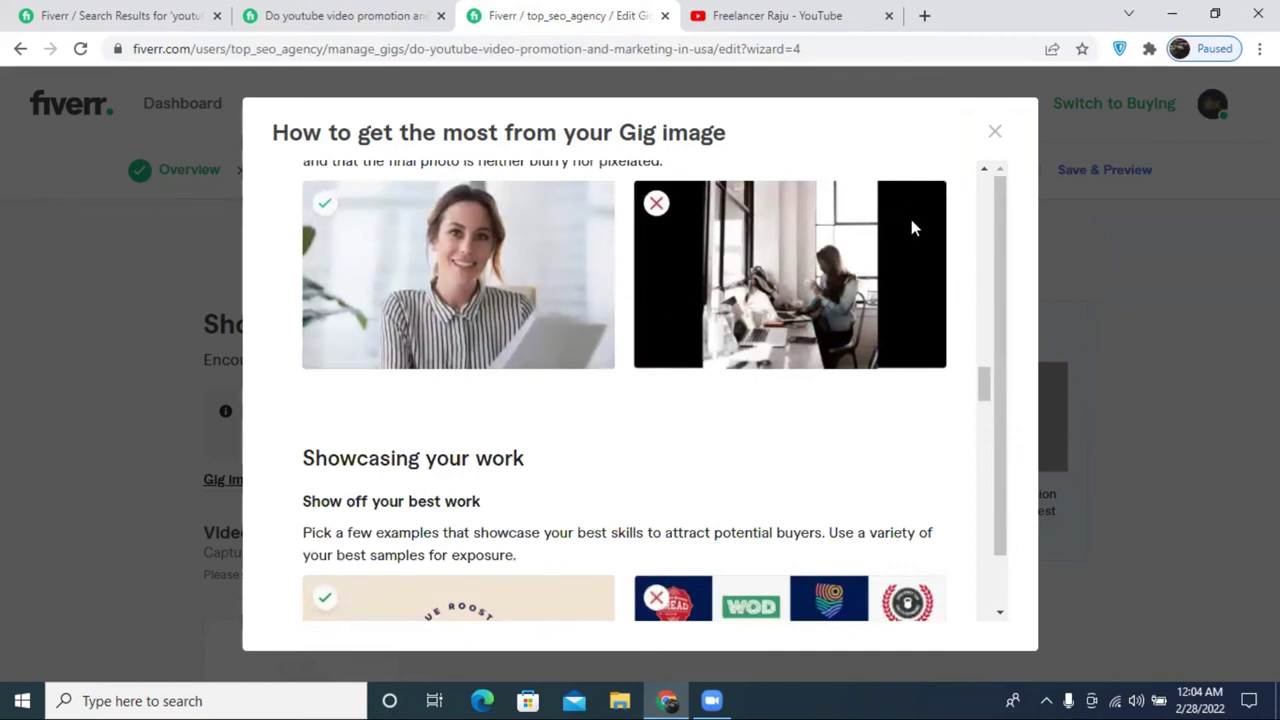
{"action": "scroll", "coordinate": [772, 318], "scroll_direction": "down", "scroll_amount": 4}
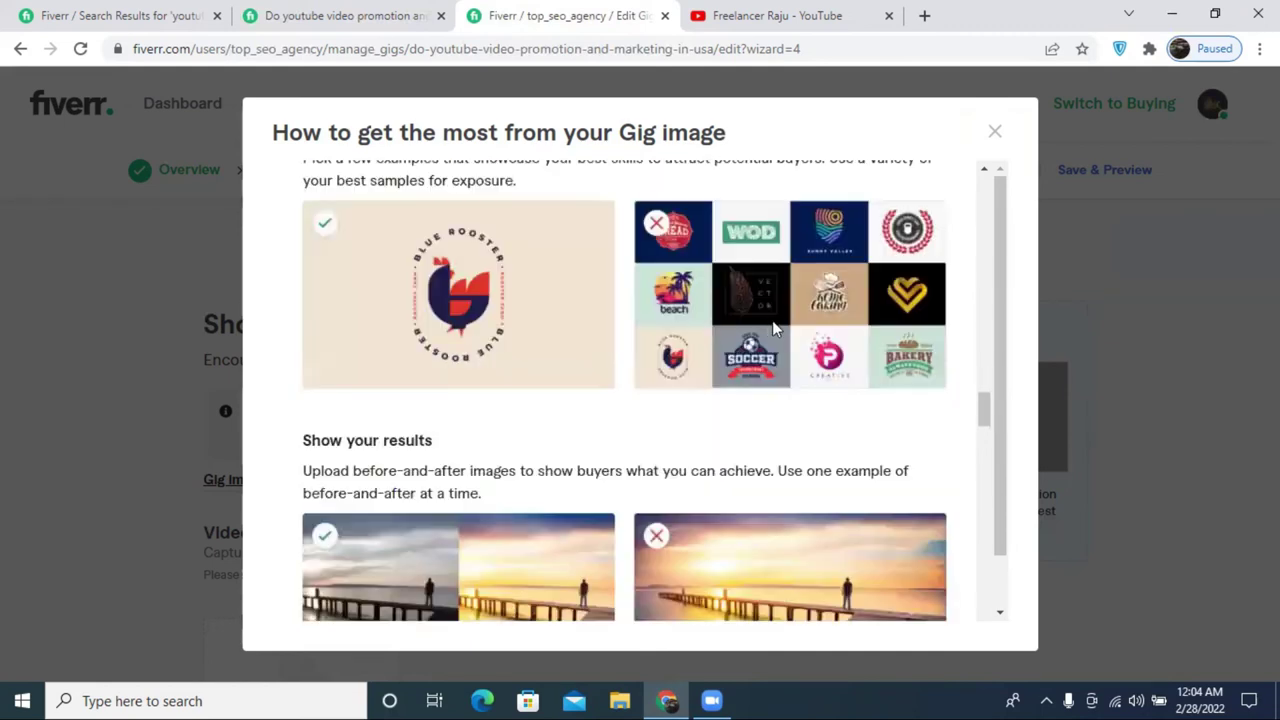
{"action": "scroll", "coordinate": [755, 288], "scroll_direction": "down", "scroll_amount": 4}
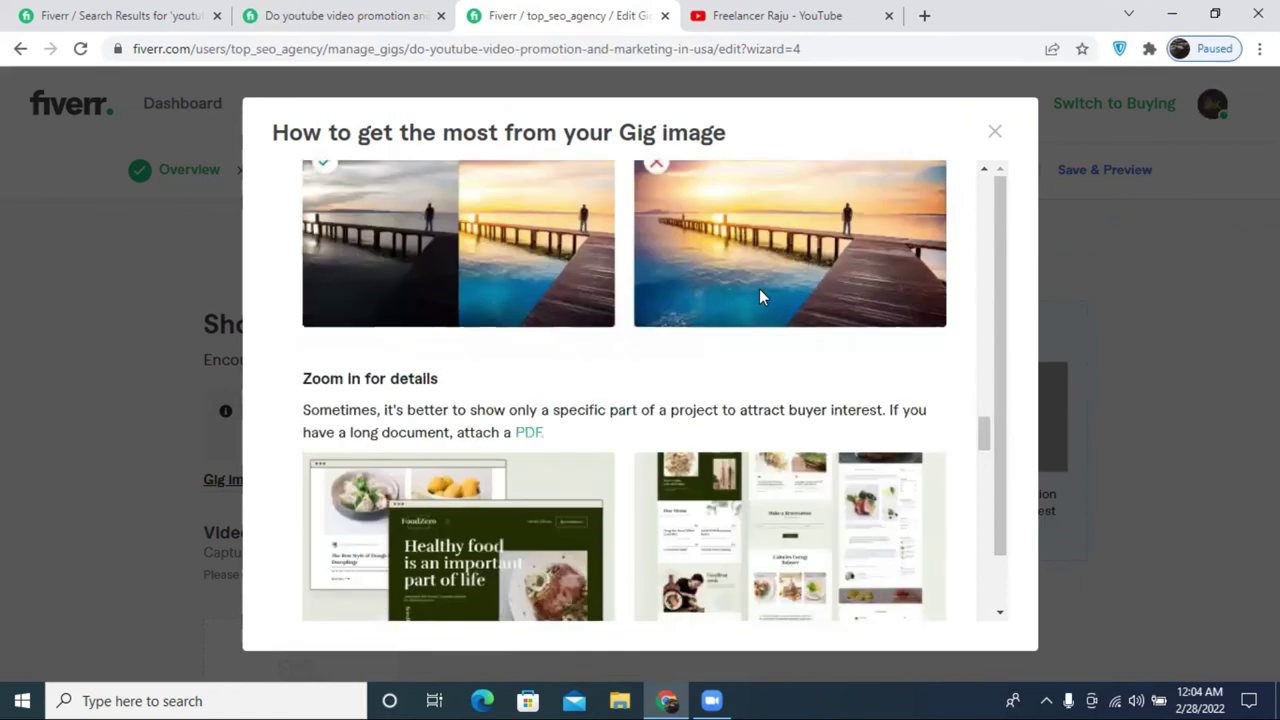
{"action": "scroll", "coordinate": [760, 291], "scroll_direction": "up", "scroll_amount": 2}
{"action": "scroll", "coordinate": [783, 405], "scroll_direction": "down", "scroll_amount": 6}
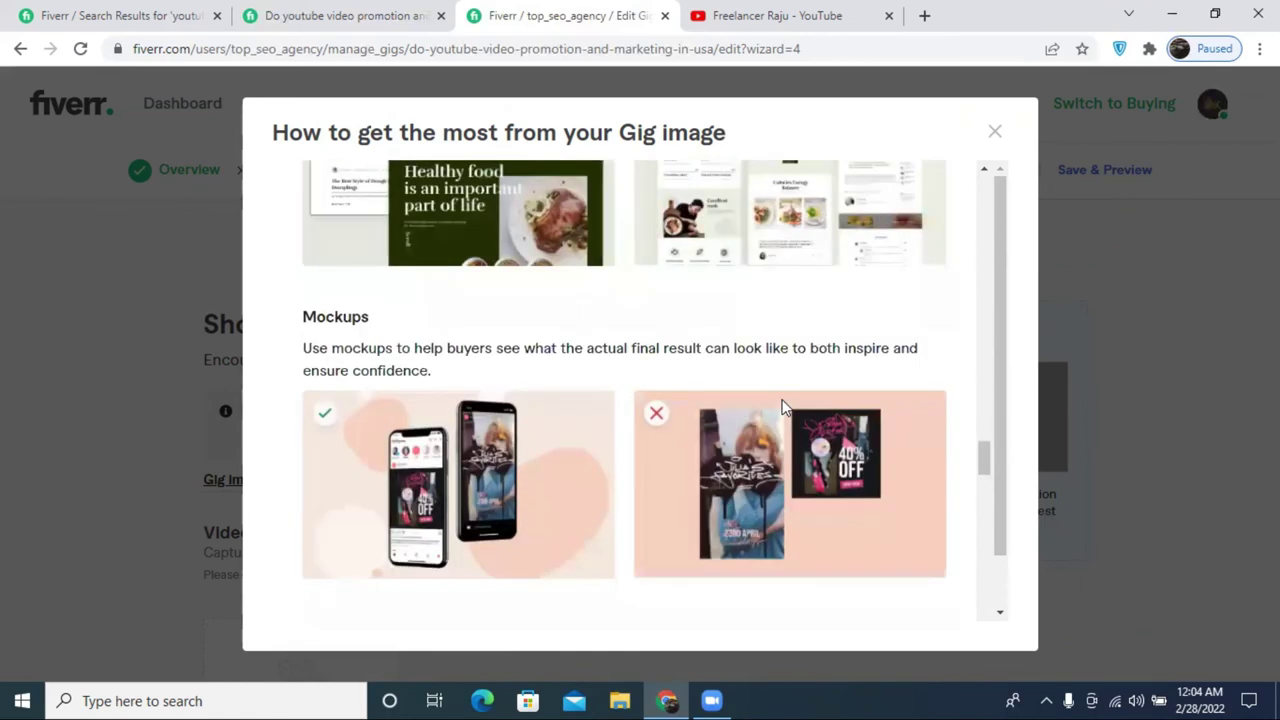
{"action": "scroll", "coordinate": [760, 395], "scroll_direction": "down", "scroll_amount": 5}
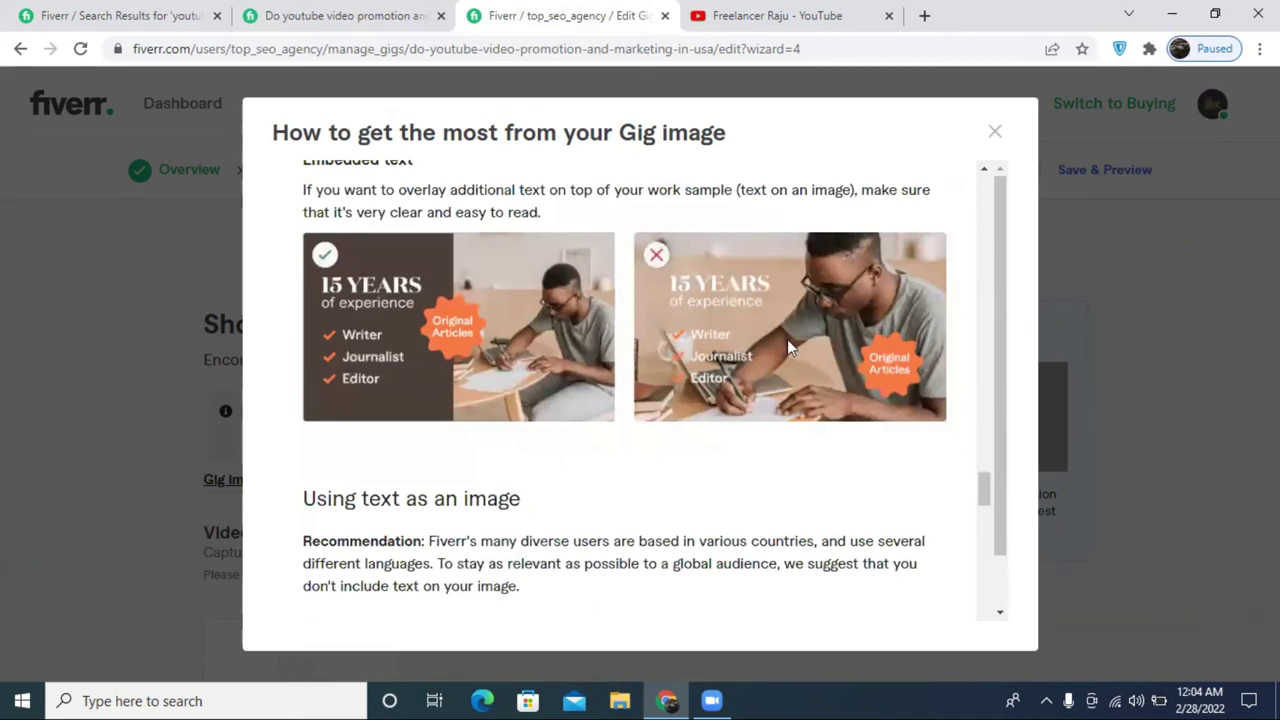
{"action": "scroll", "coordinate": [770, 358], "scroll_direction": "down", "scroll_amount": 8}
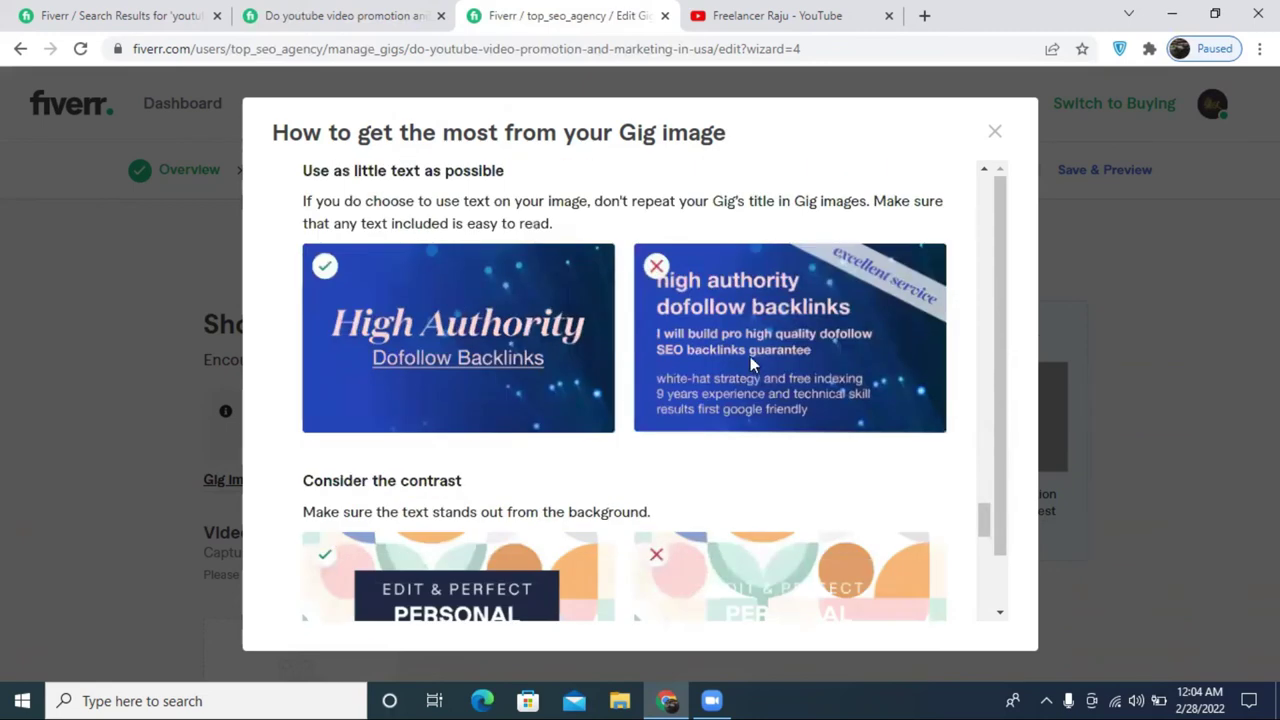
{"action": "scroll", "coordinate": [605, 395], "scroll_direction": "down", "scroll_amount": 10}
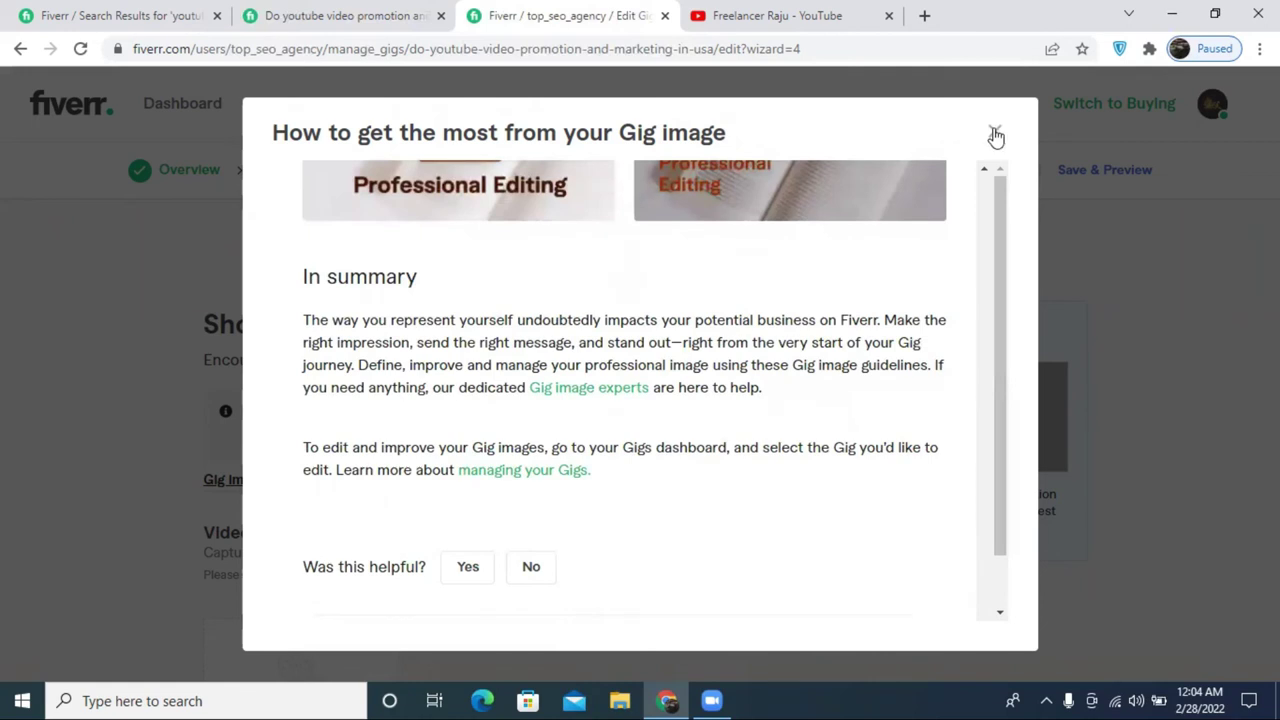
{"action": "left_click", "coordinate": [996, 133]}
- Review the video and image upload sections of the gig gallery
{"action": "scroll", "coordinate": [460, 309], "scroll_direction": "down", "scroll_amount": 6}
{"action": "scroll", "coordinate": [306, 334], "scroll_direction": "up", "scroll_amount": 3}
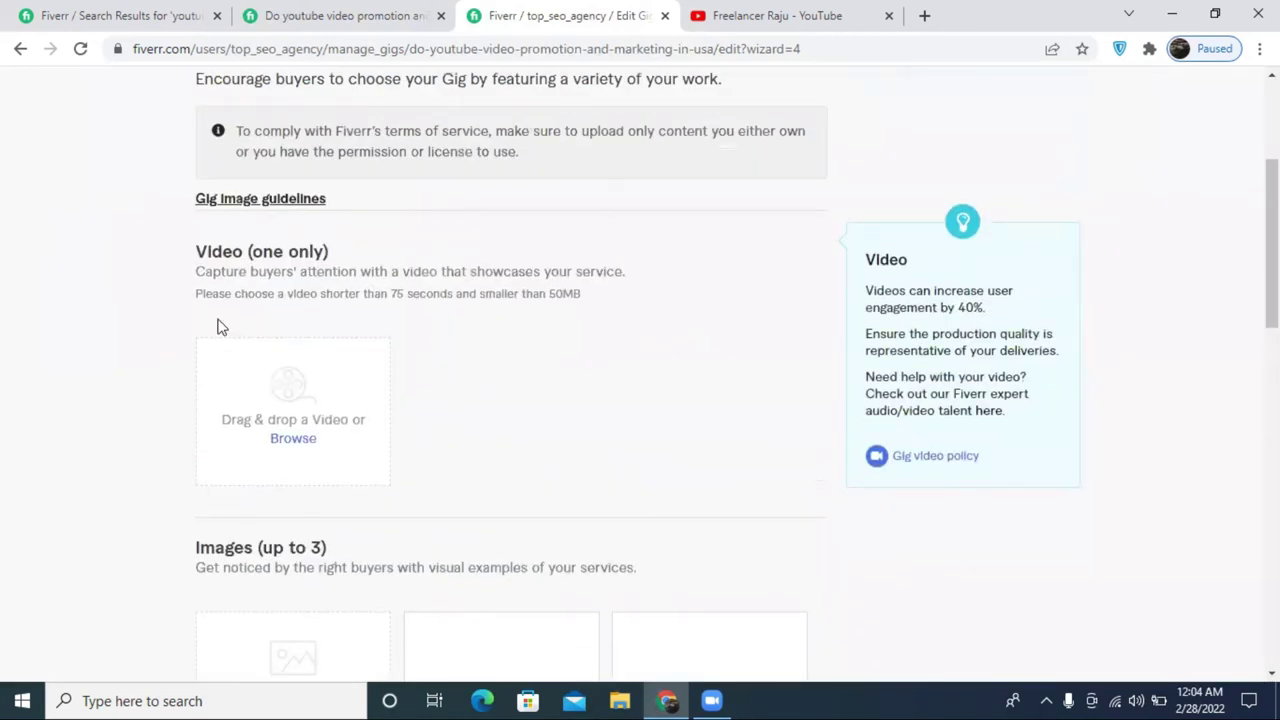
{"action": "scroll", "coordinate": [689, 323], "scroll_direction": "up", "scroll_amount": 4}
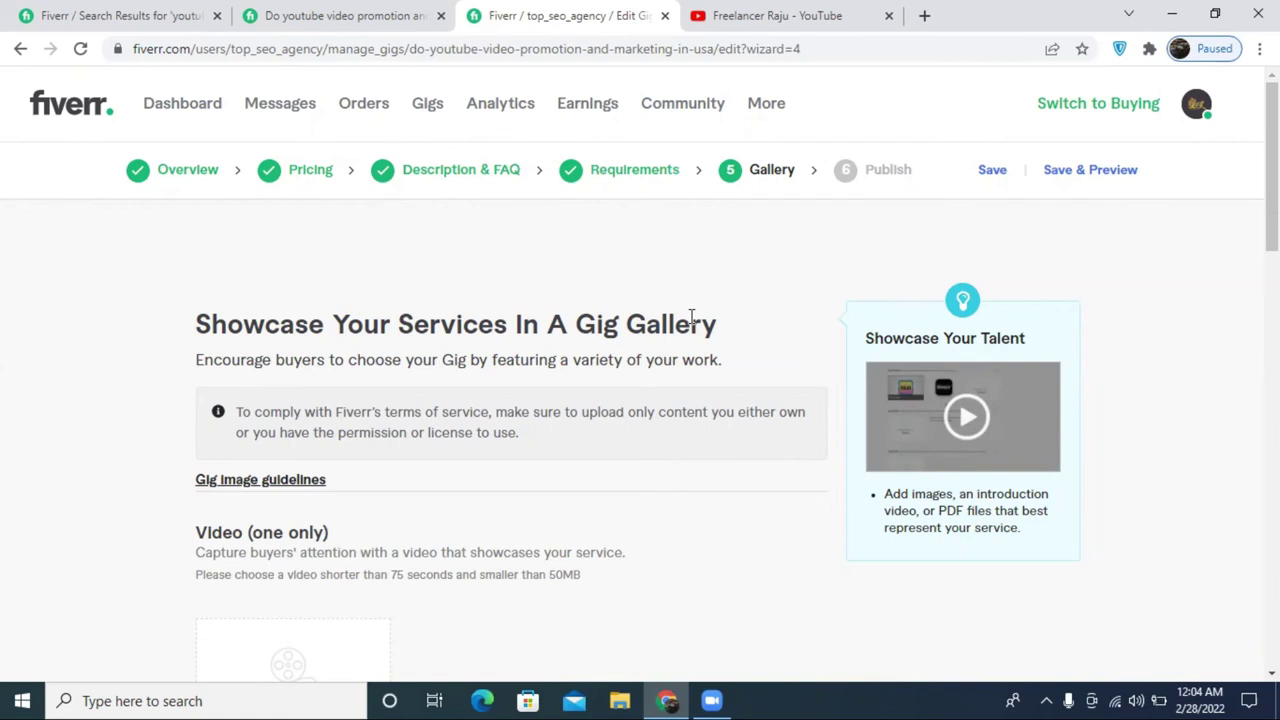
{"action": "scroll", "coordinate": [714, 313], "scroll_direction": "down", "scroll_amount": 4}
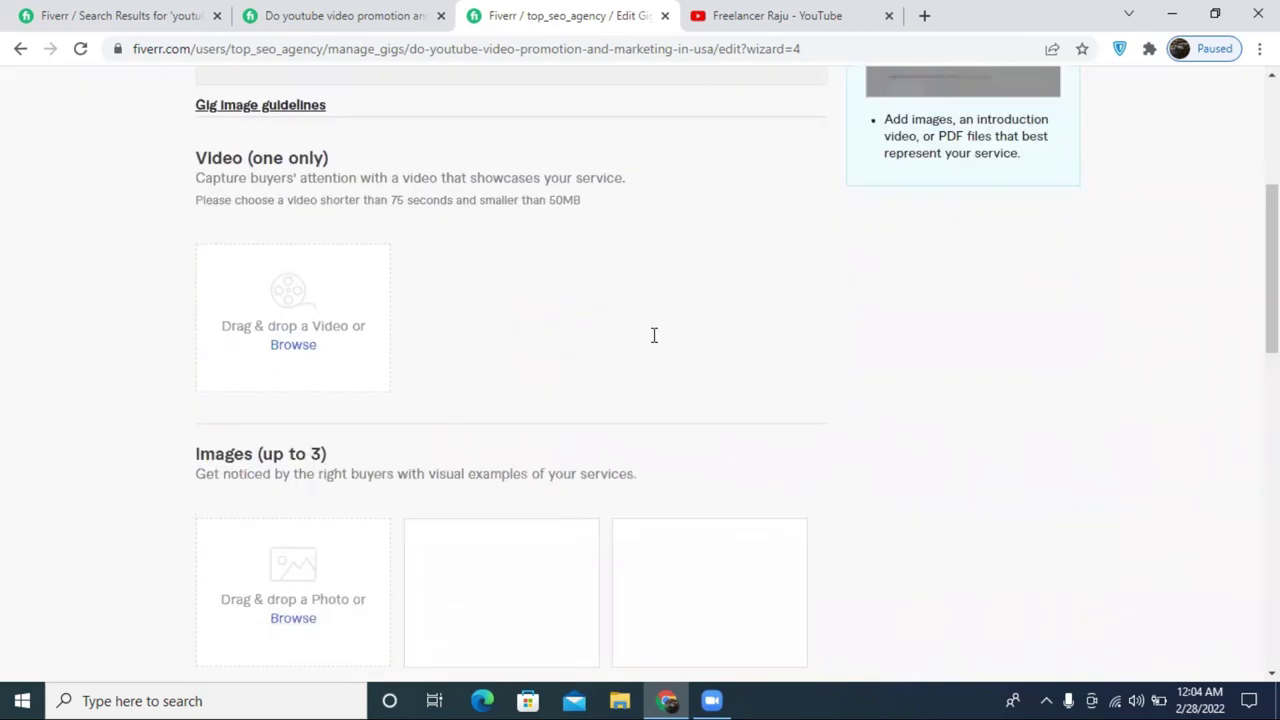
{"action": "scroll", "coordinate": [651, 334], "scroll_direction": "up", "scroll_amount": 5}
- Search Google for "canva" in a new browser tab, open the Canva site and close it again
{"action": "left_click", "coordinate": [862, 26]}
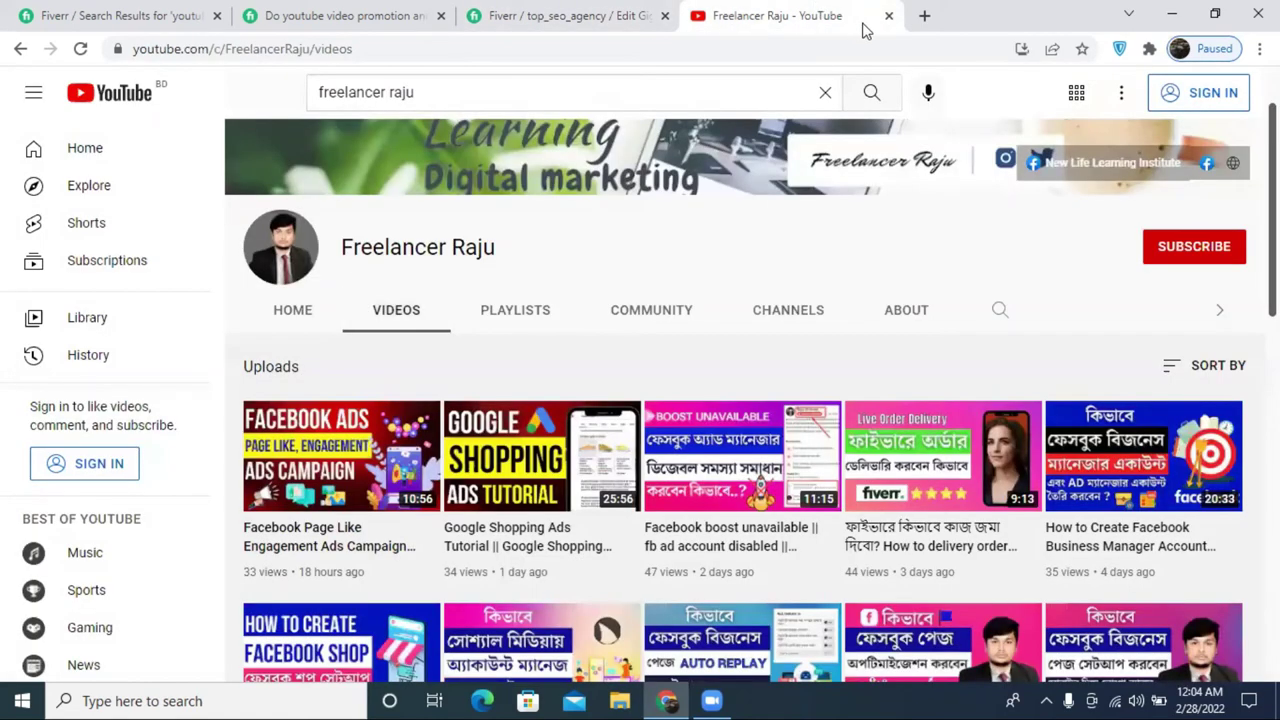
{"action": "left_click", "coordinate": [924, 15]}
{"action": "left_click", "coordinate": [643, 45]}
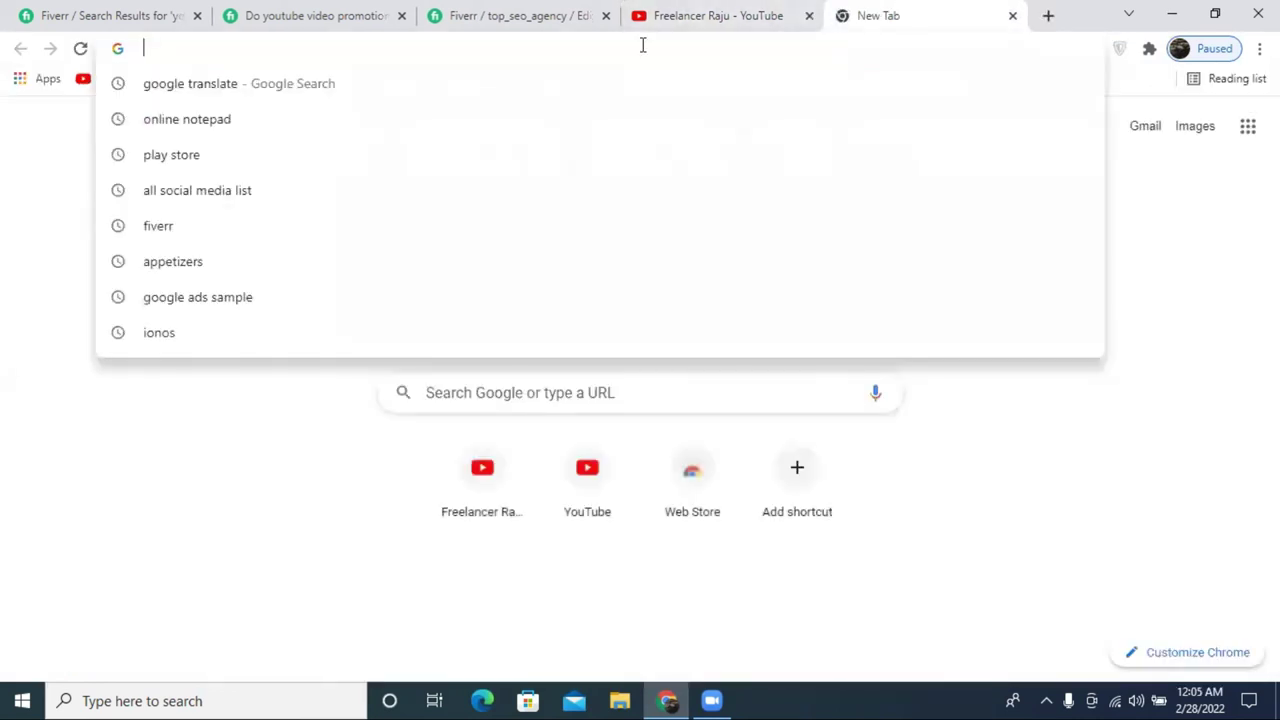
{"action": "type", "text": "canva"}
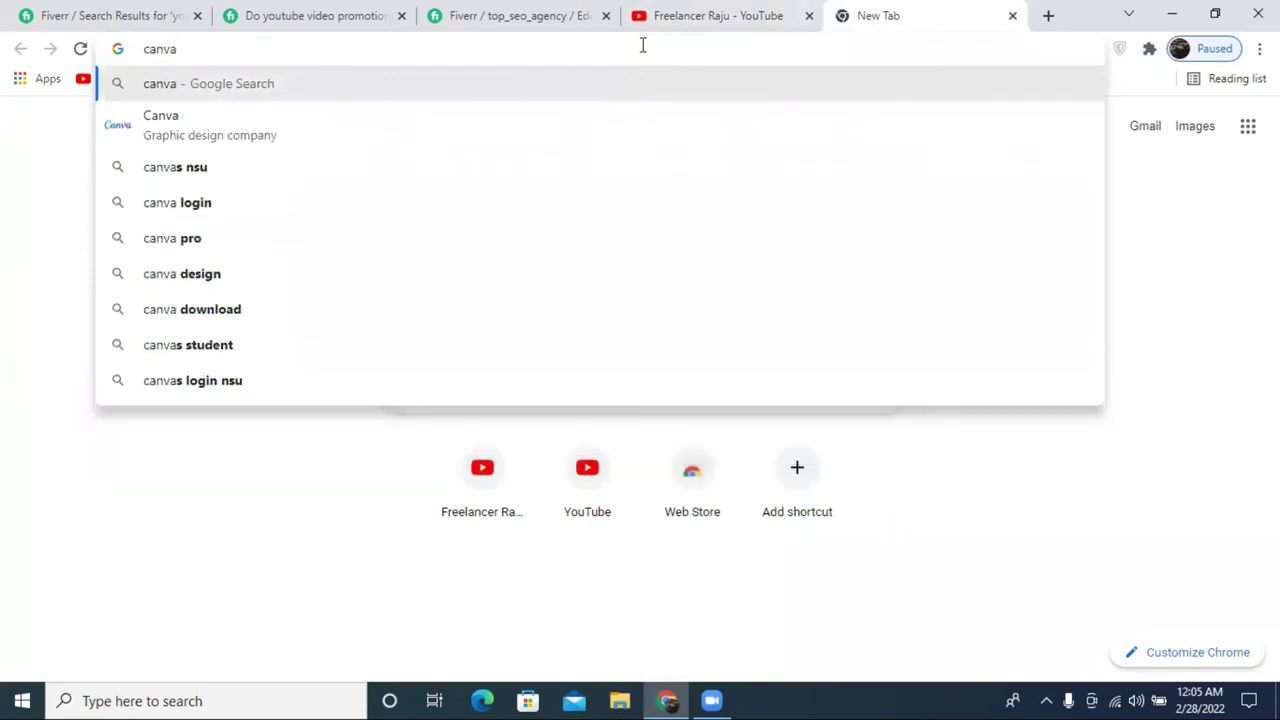
{"action": "key", "text": "Return"}
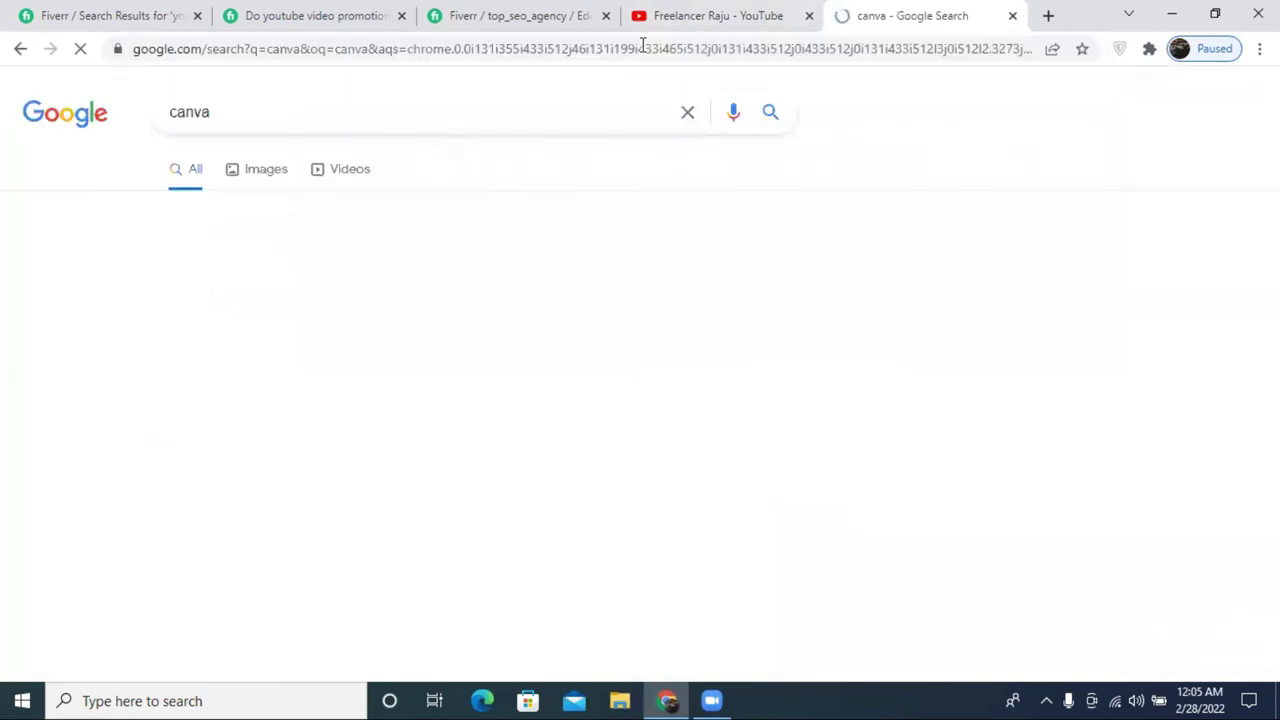
{"action": "scroll", "coordinate": [190, 480], "scroll_direction": "down", "scroll_amount": 2}
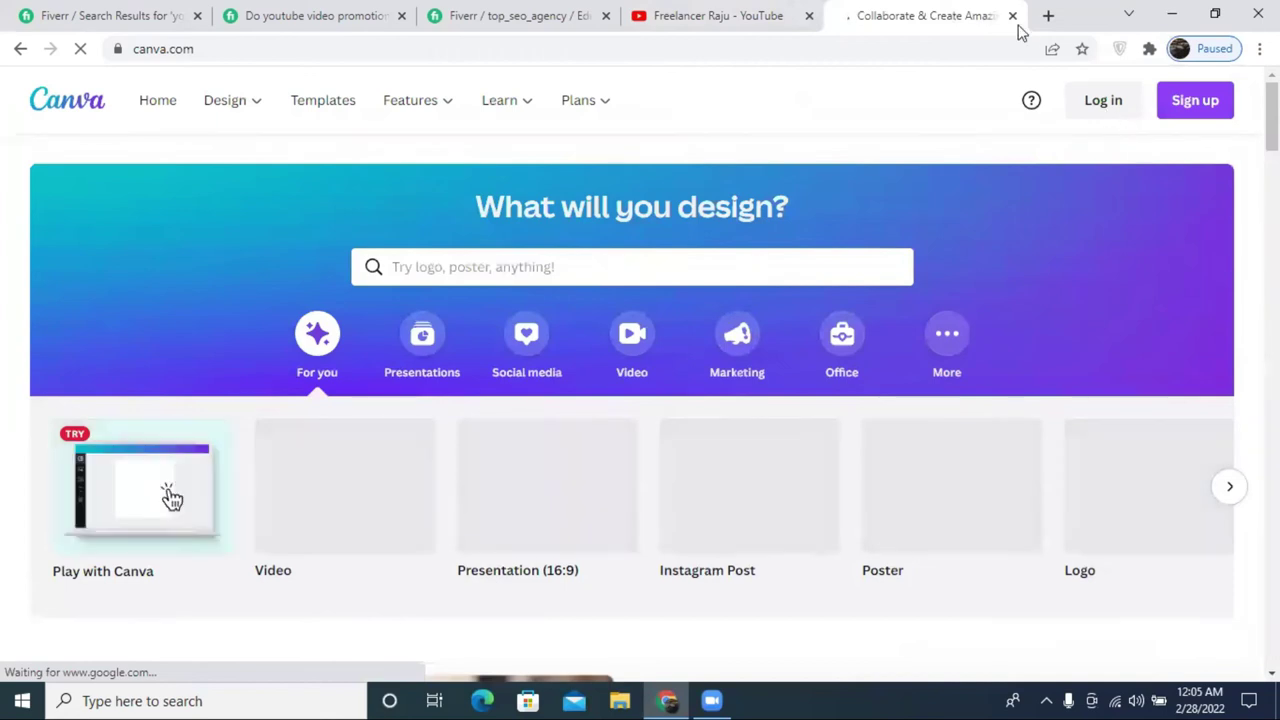
{"action": "left_click", "coordinate": [1013, 17]}
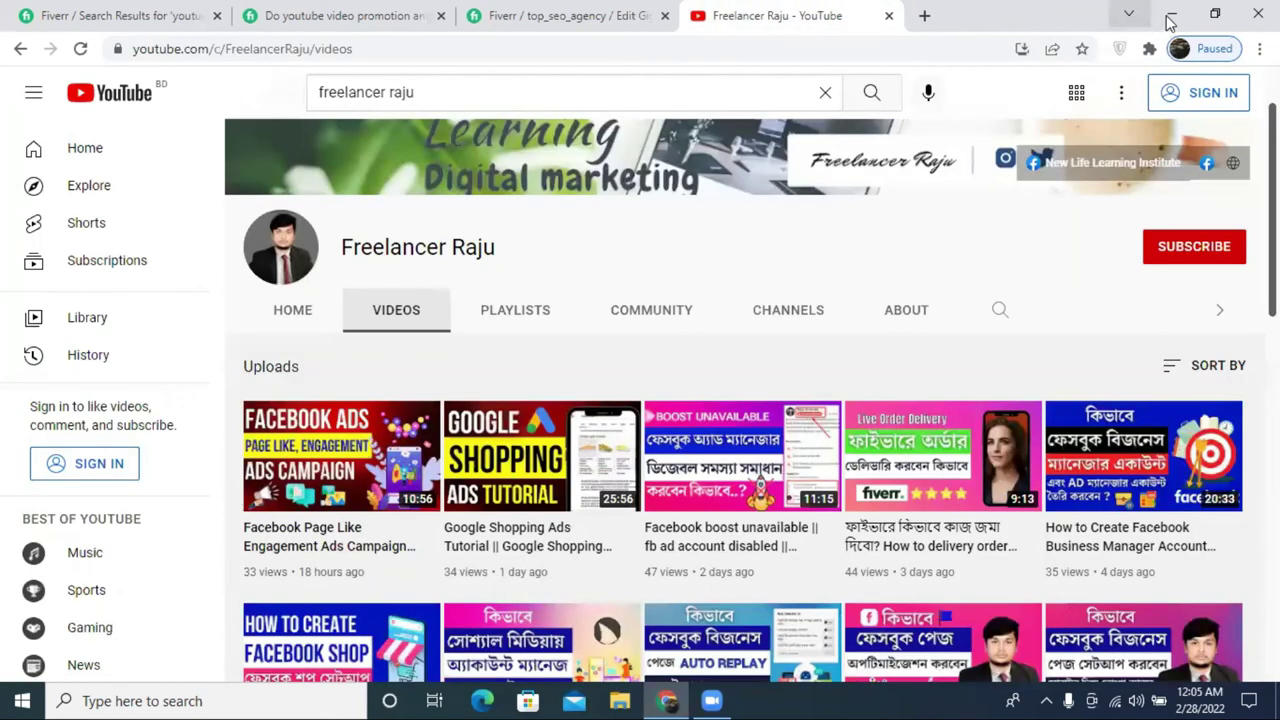
- Switch to a different Chrome profile in a new maximized window and open the Canva home page there
{"action": "left_click", "coordinate": [1172, 14]}
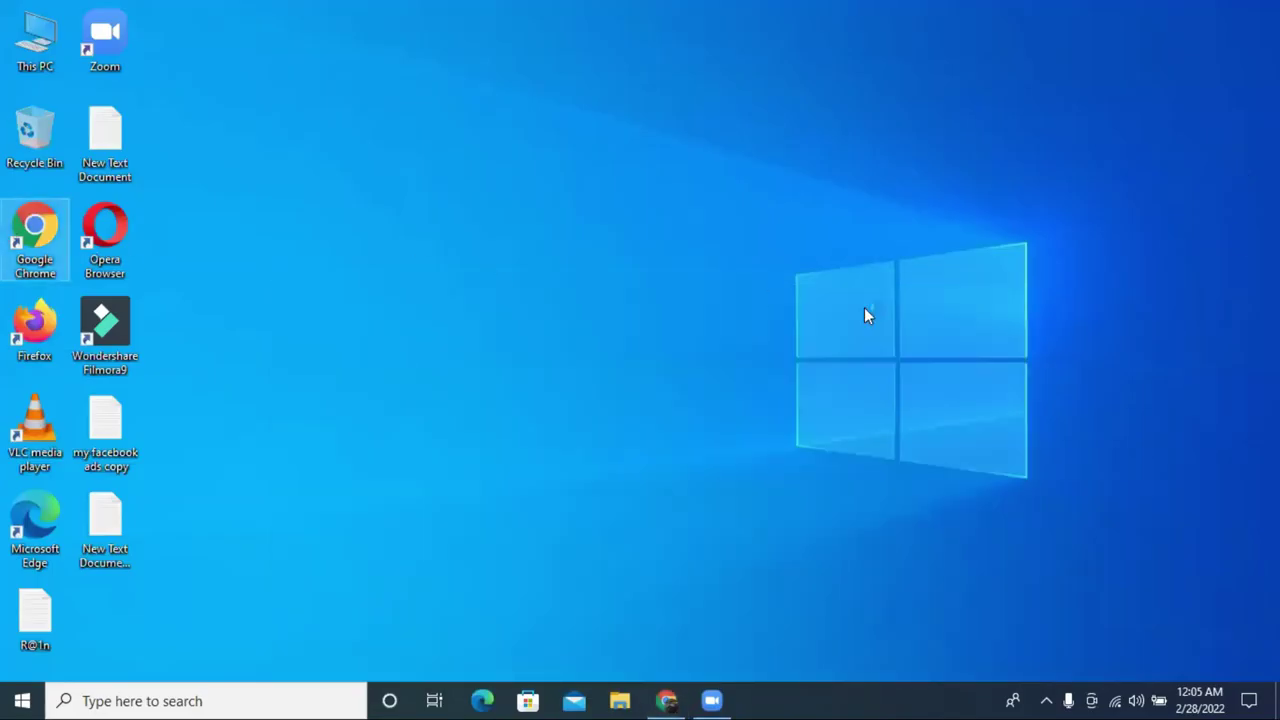
{"action": "key", "text": "Return"}
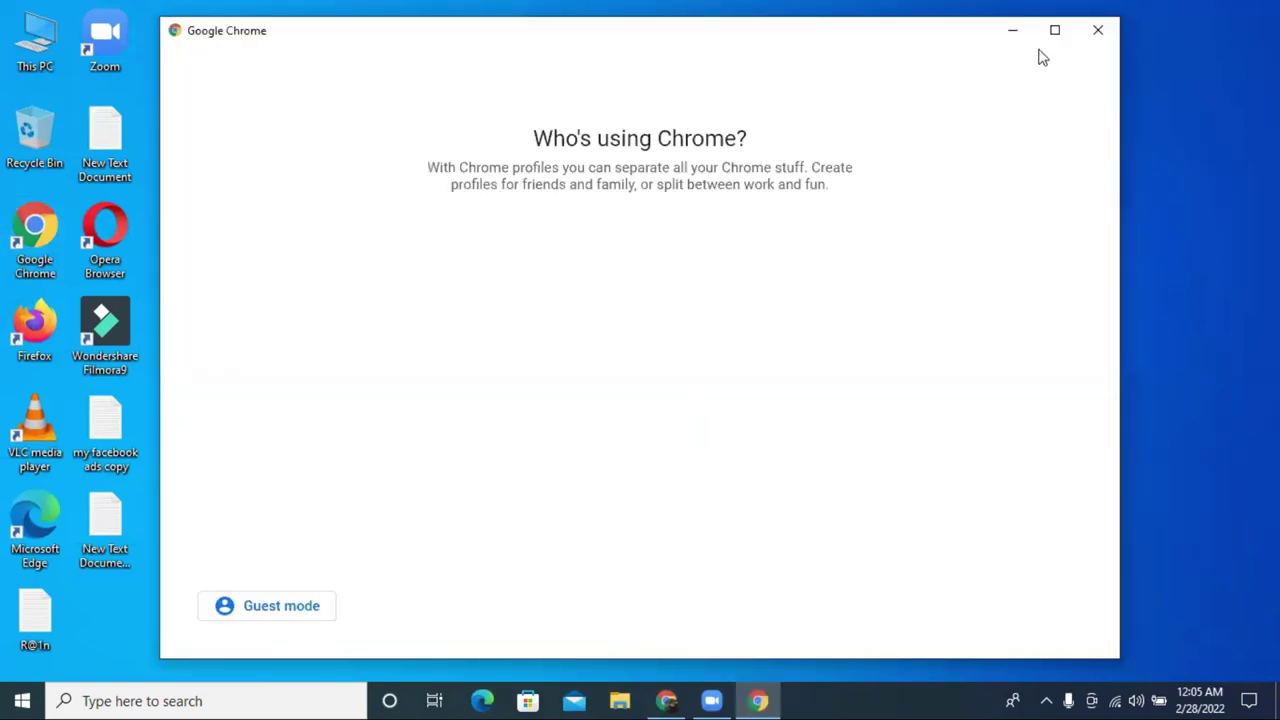
{"action": "left_click", "coordinate": [1055, 33]}
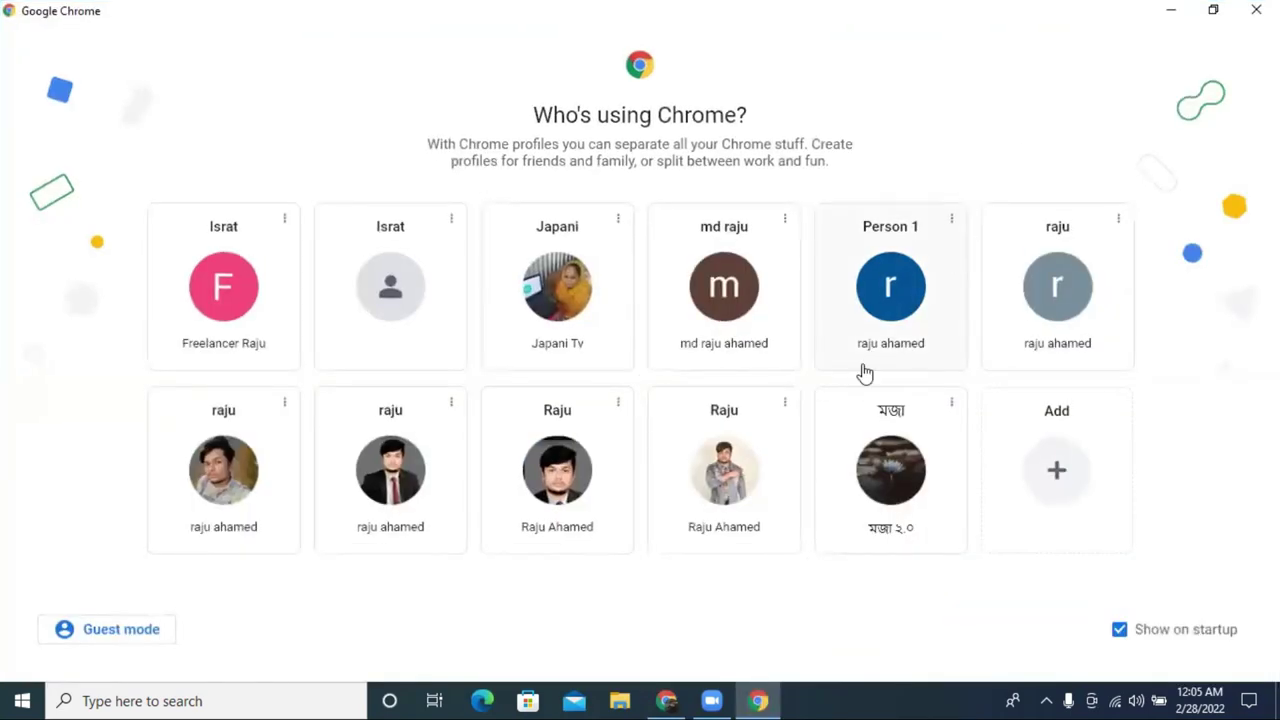
{"action": "left_click", "coordinate": [727, 474]}
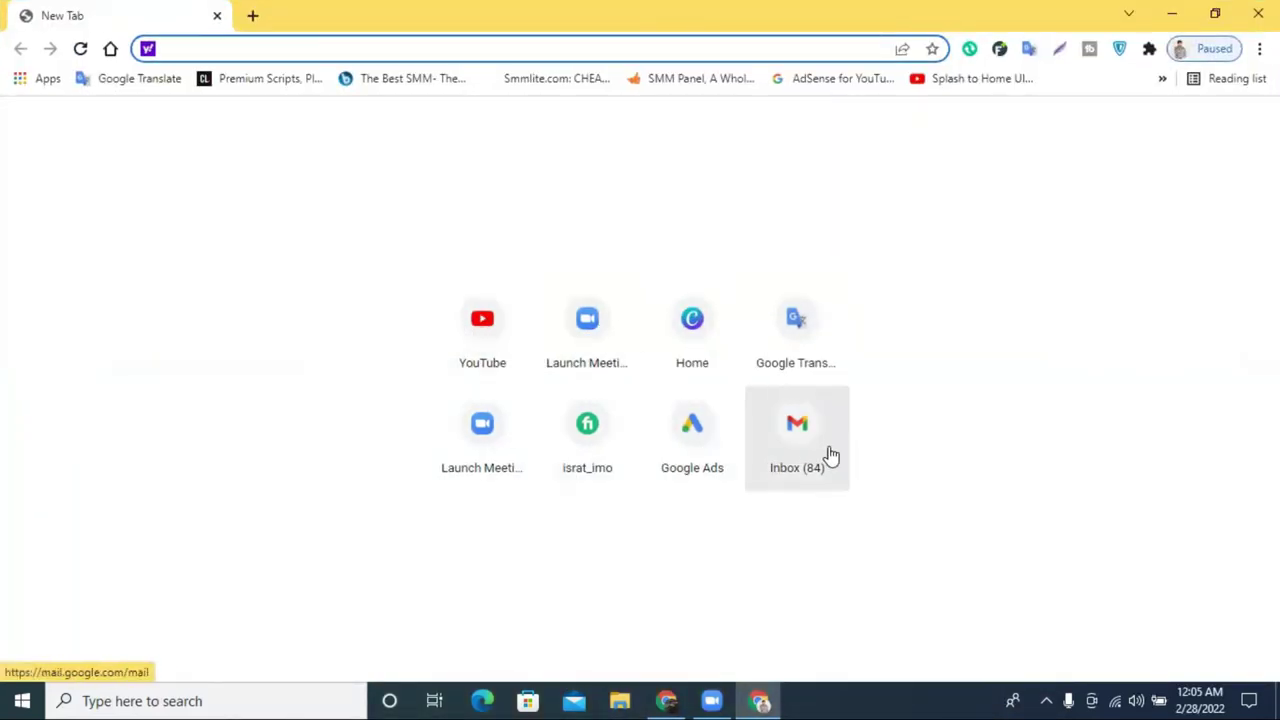
{"action": "left_click", "coordinate": [709, 343]}
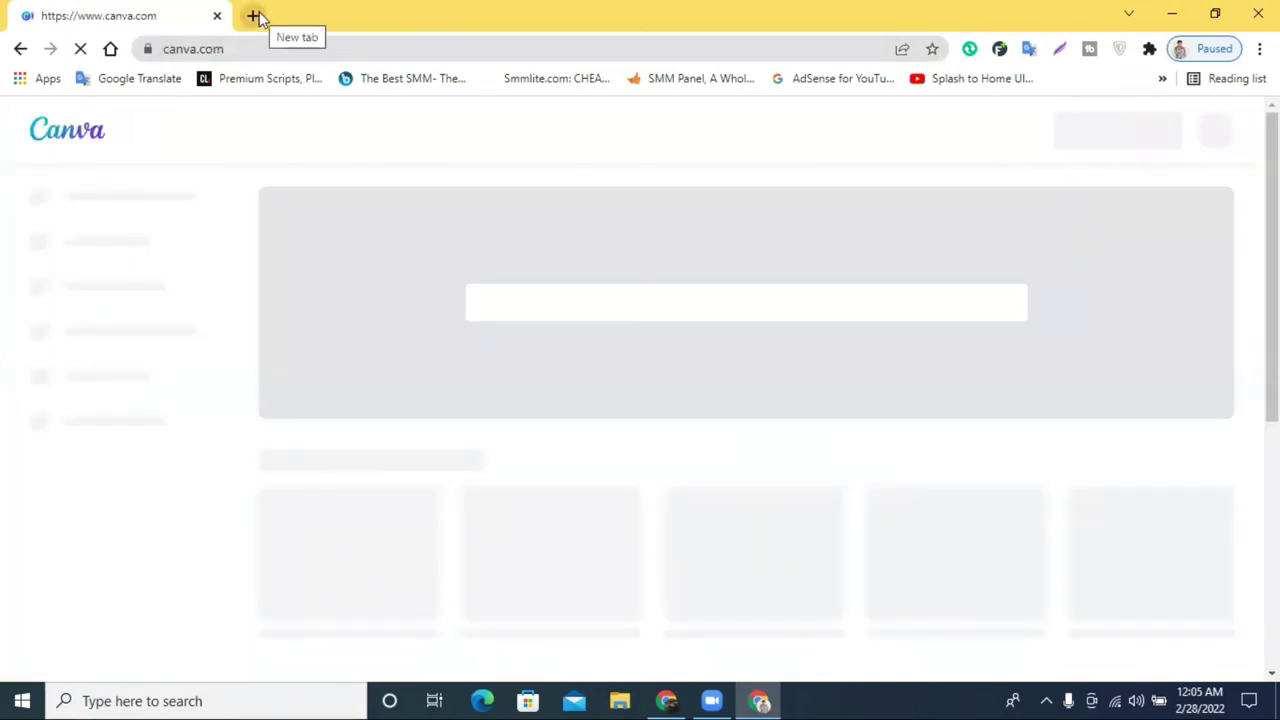
{"action": "left_click", "coordinate": [253, 15]}
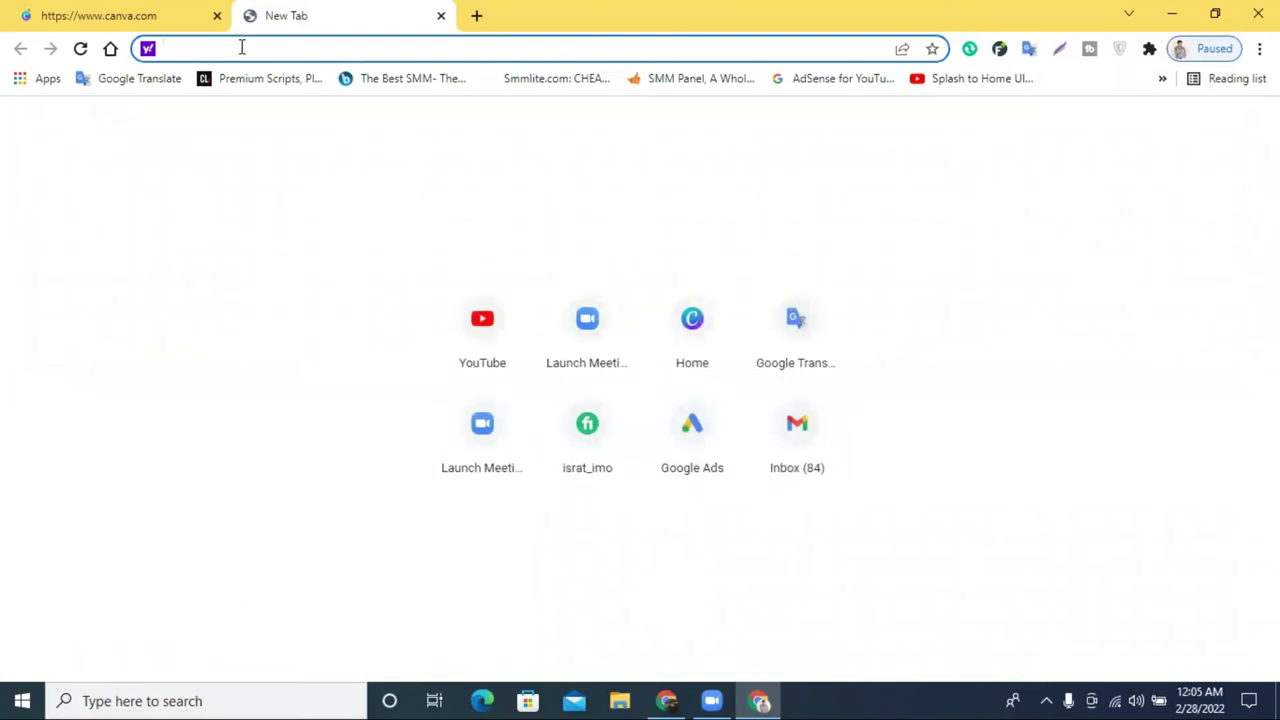
{"action": "type", "text": "canva"}
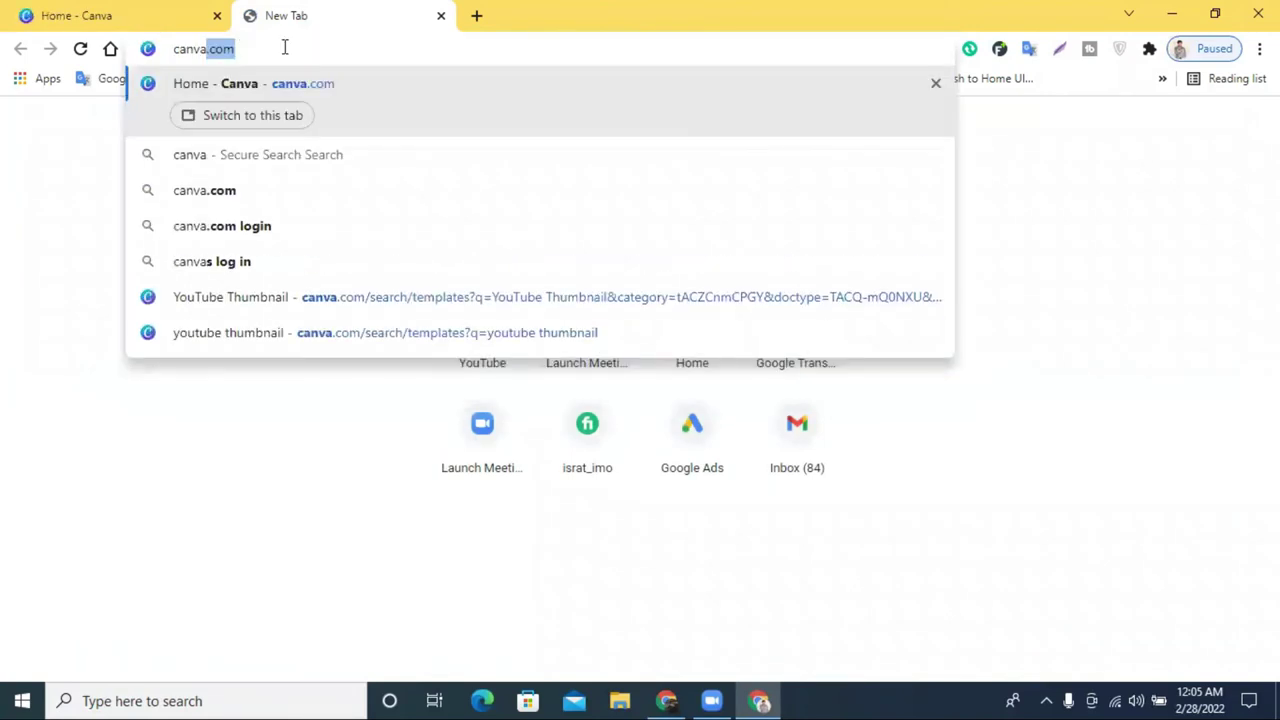
{"action": "key", "text": "Return"}
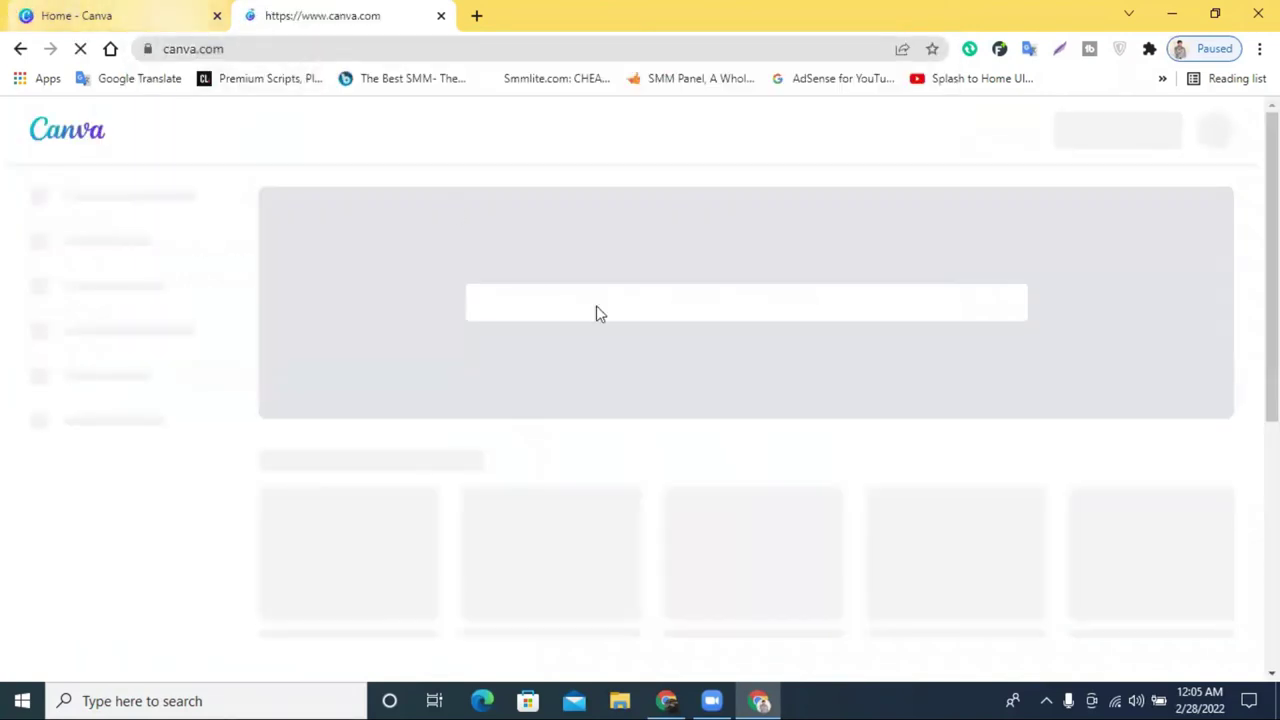
{"action": "left_click", "coordinate": [441, 17]}
- Create a new Canva design from the recent custom size 1280 × 769 px
{"action": "scroll", "coordinate": [868, 311], "scroll_direction": "down", "scroll_amount": 3}
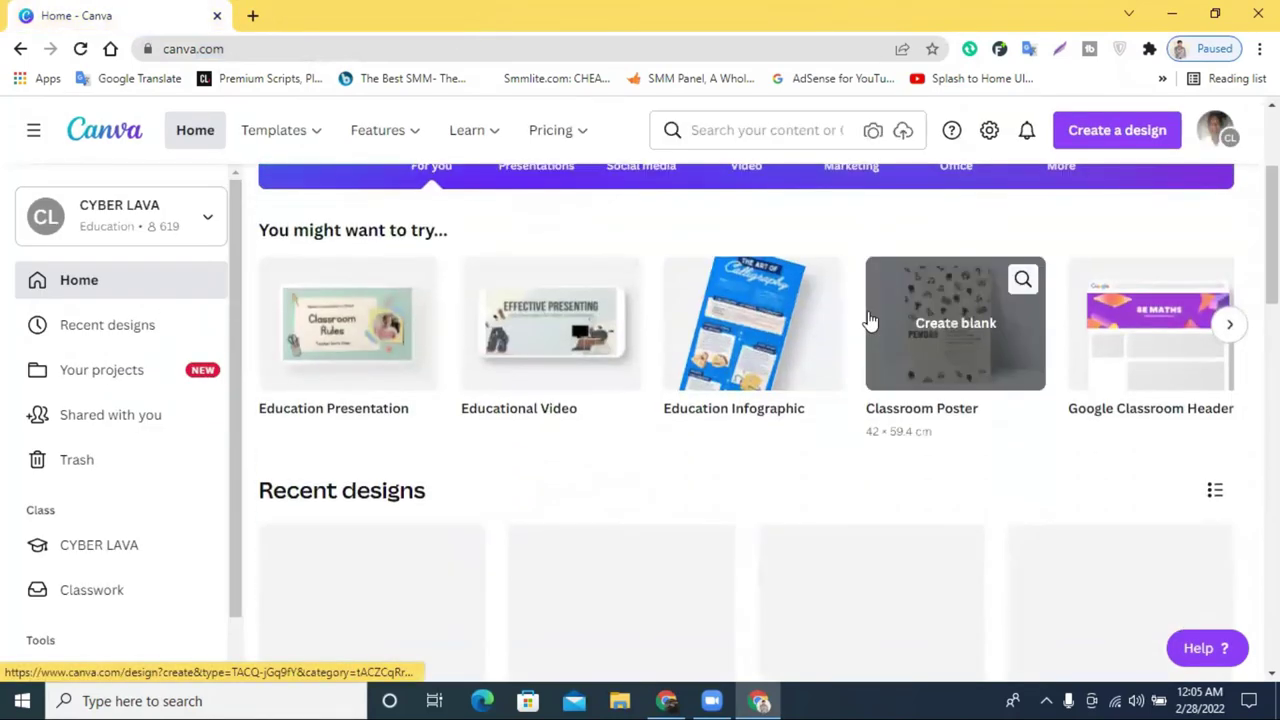
{"action": "scroll", "coordinate": [846, 394], "scroll_direction": "down", "scroll_amount": 3}
{"action": "scroll", "coordinate": [910, 414], "scroll_direction": "up", "scroll_amount": 4}
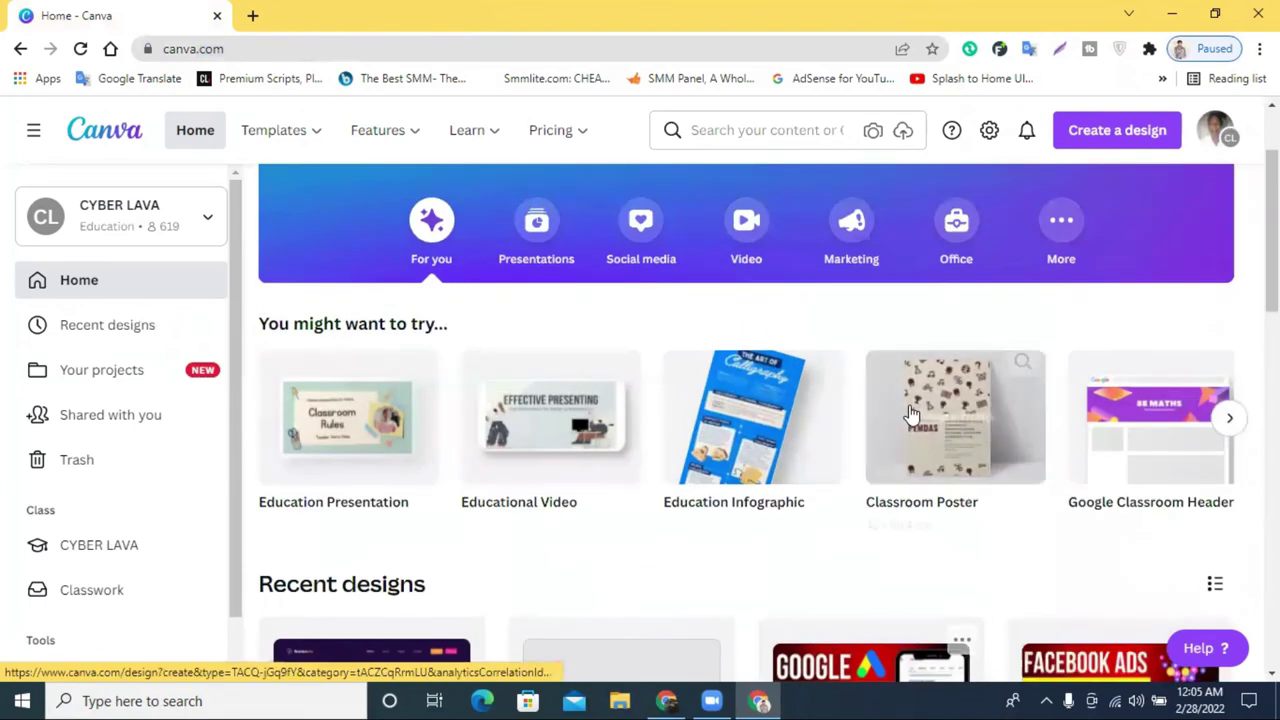
{"action": "scroll", "coordinate": [910, 414], "scroll_direction": "up", "scroll_amount": 2}
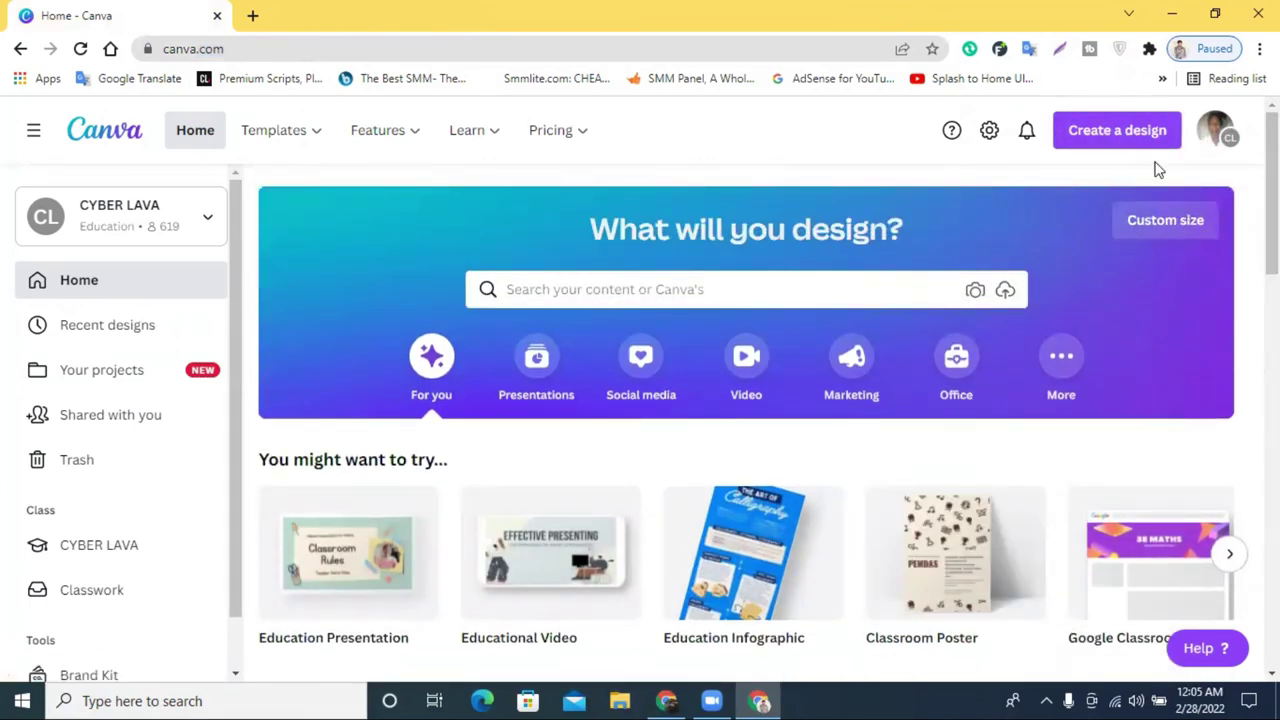
{"action": "left_click", "coordinate": [1097, 135]}
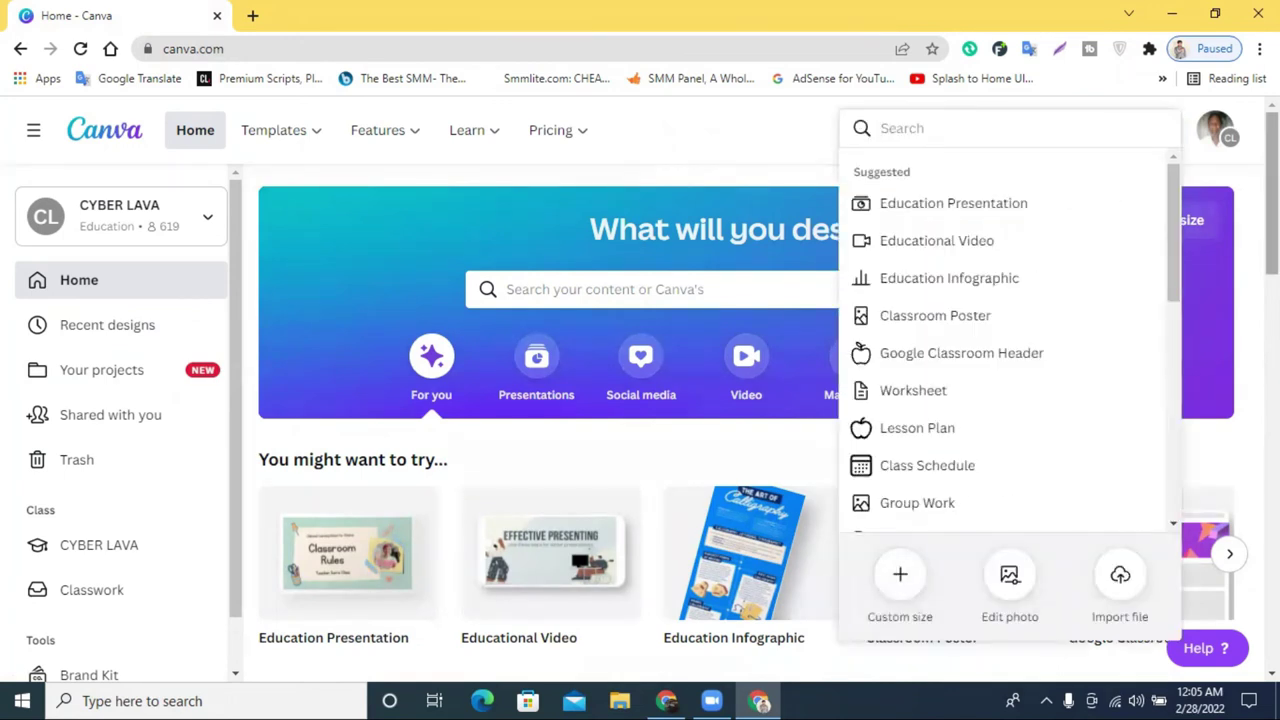
{"action": "left_click", "coordinate": [1206, 240]}
{"action": "left_click", "coordinate": [1166, 220]}
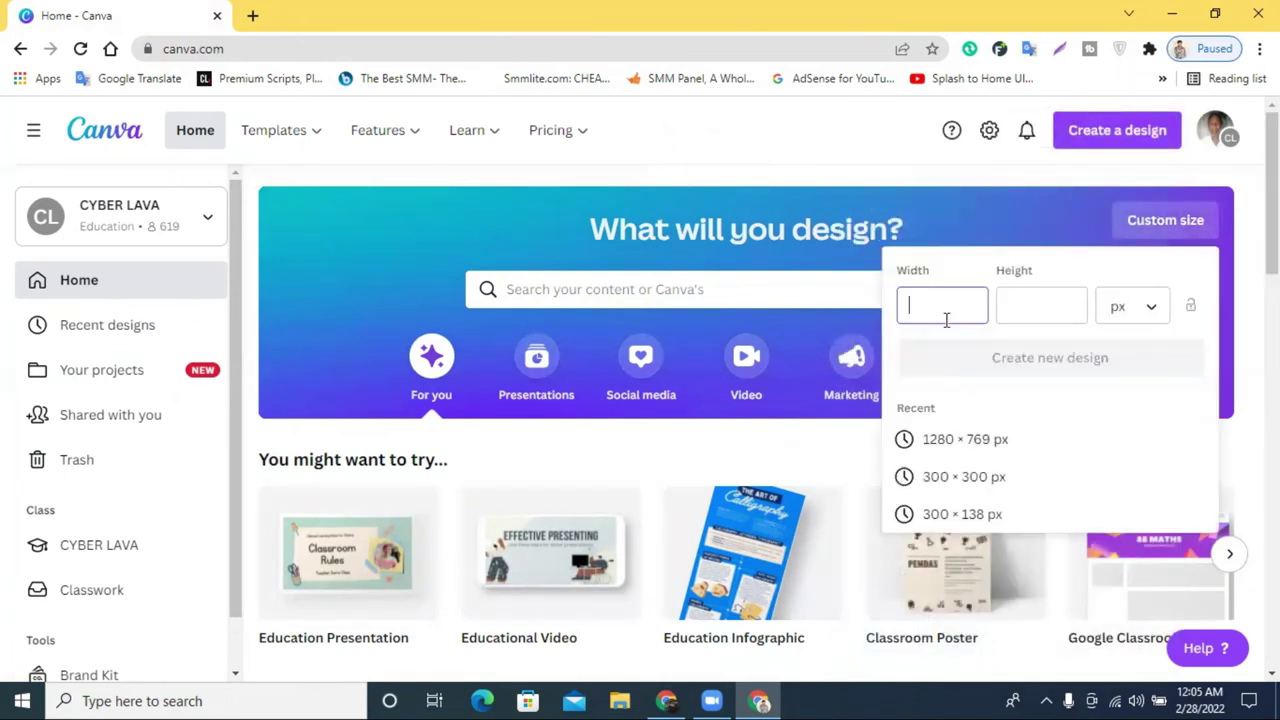
{"action": "left_click", "coordinate": [986, 445]}
- Enter a custom design size of 1280 × 769 px on the Canva home page
{"action": "left_click", "coordinate": [163, 12]}
{"action": "left_click", "coordinate": [931, 303]}
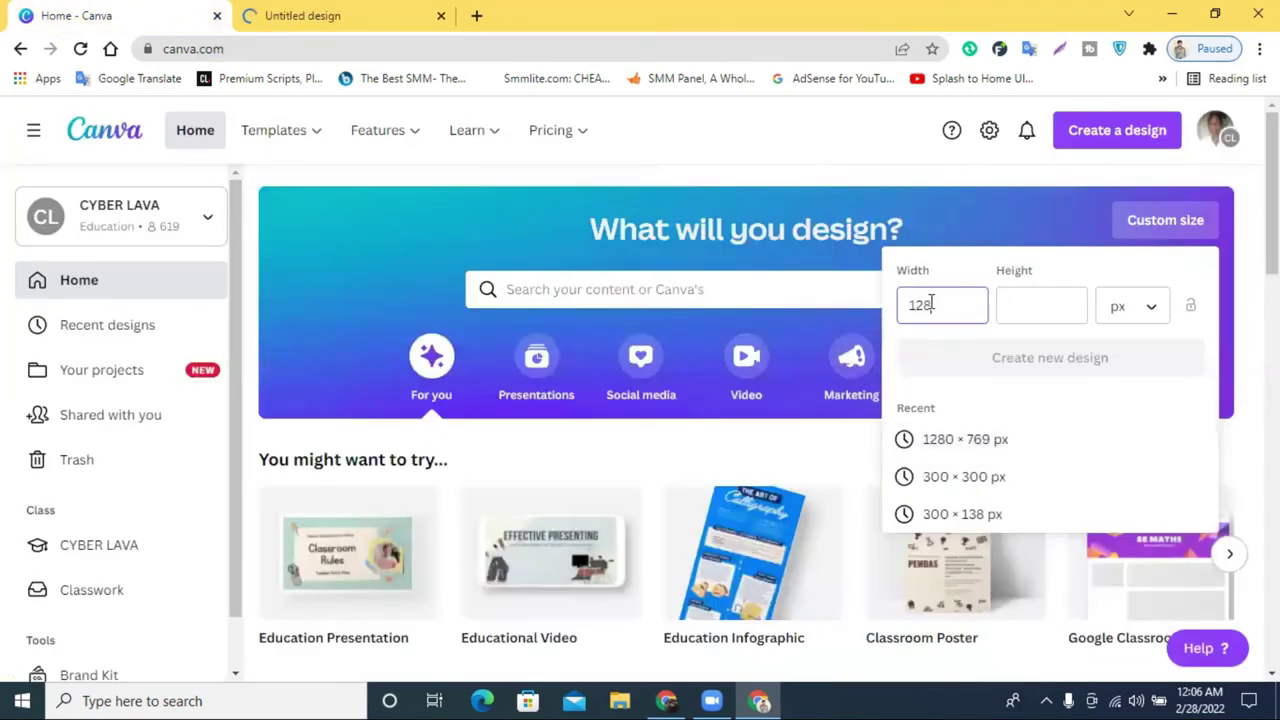
{"action": "type", "text": "1280"}
{"action": "left_click", "coordinate": [1013, 304]}
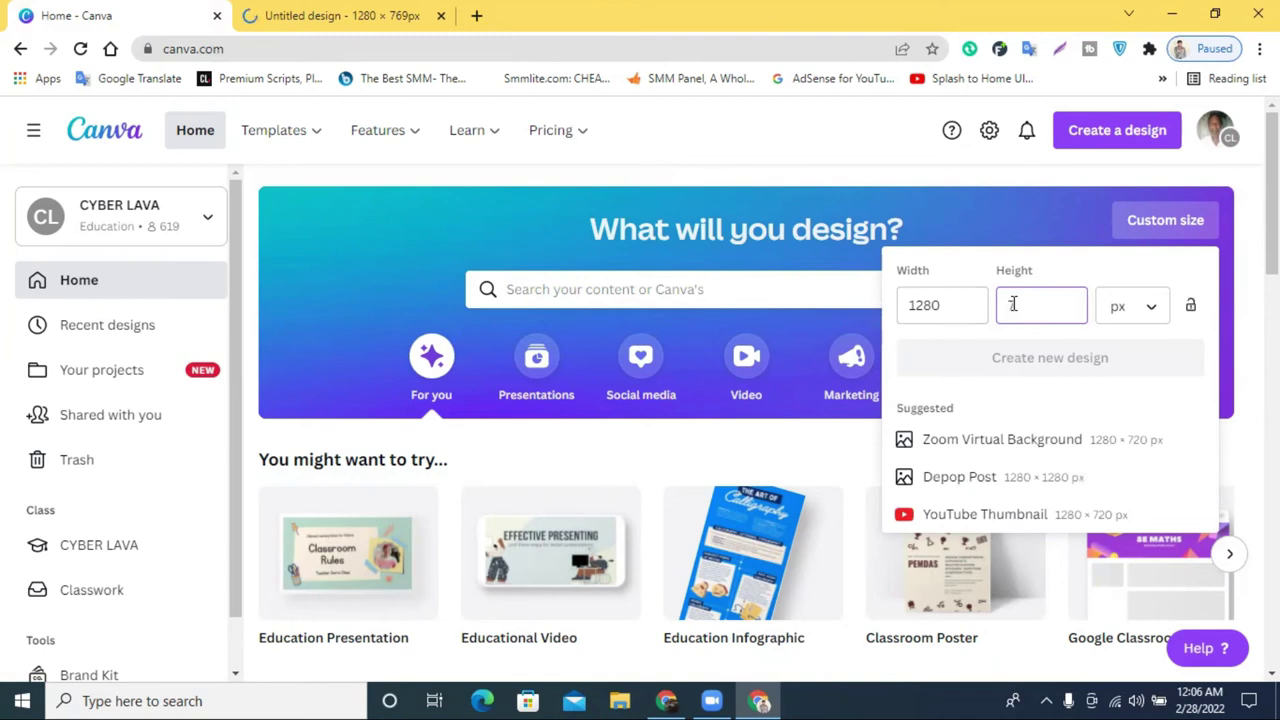
{"action": "type", "text": "720"}
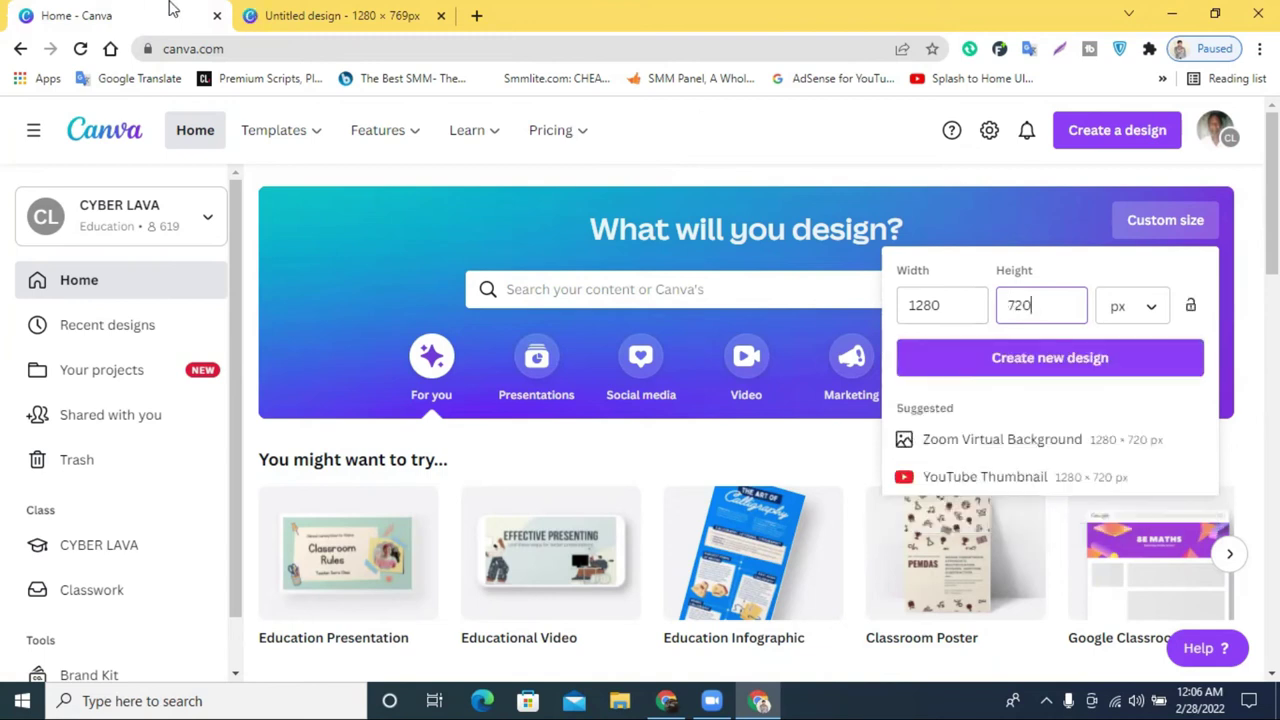
{"action": "left_click_drag", "start_coordinate": [1034, 306], "coordinate": [1018, 308]}
{"action": "type", "text": "769"}
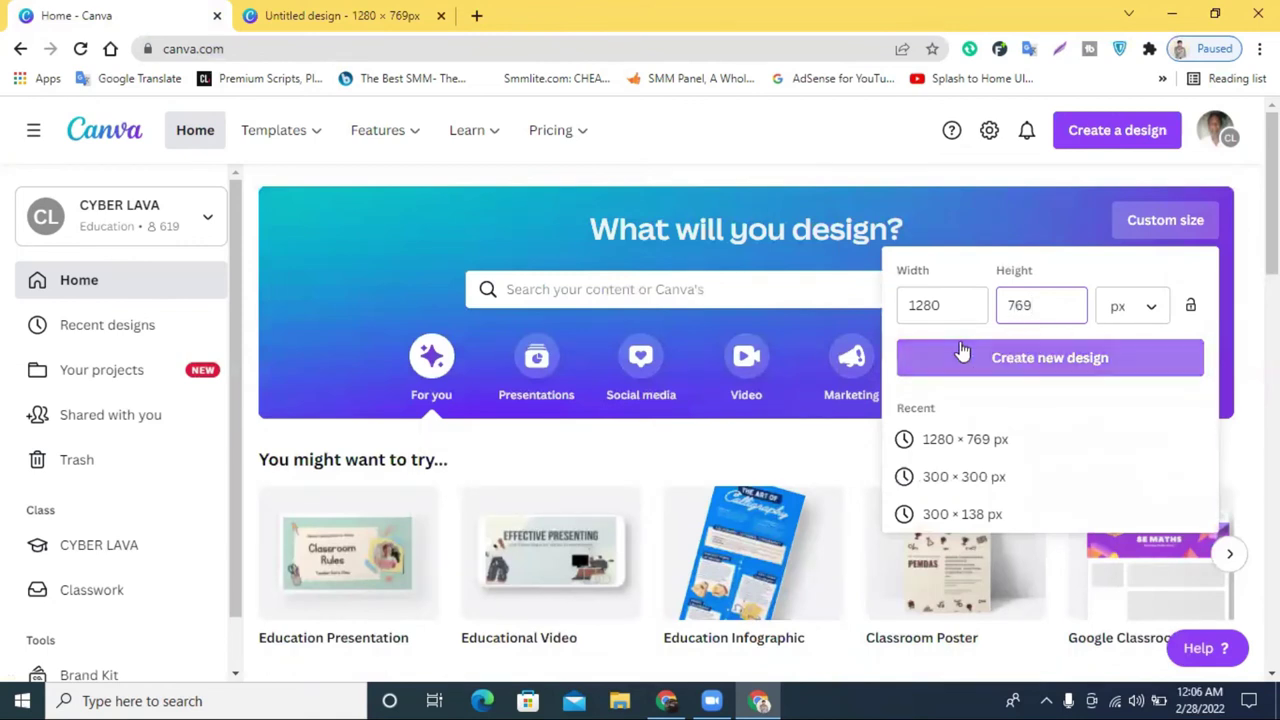
{"action": "left_click", "coordinate": [1050, 358]}
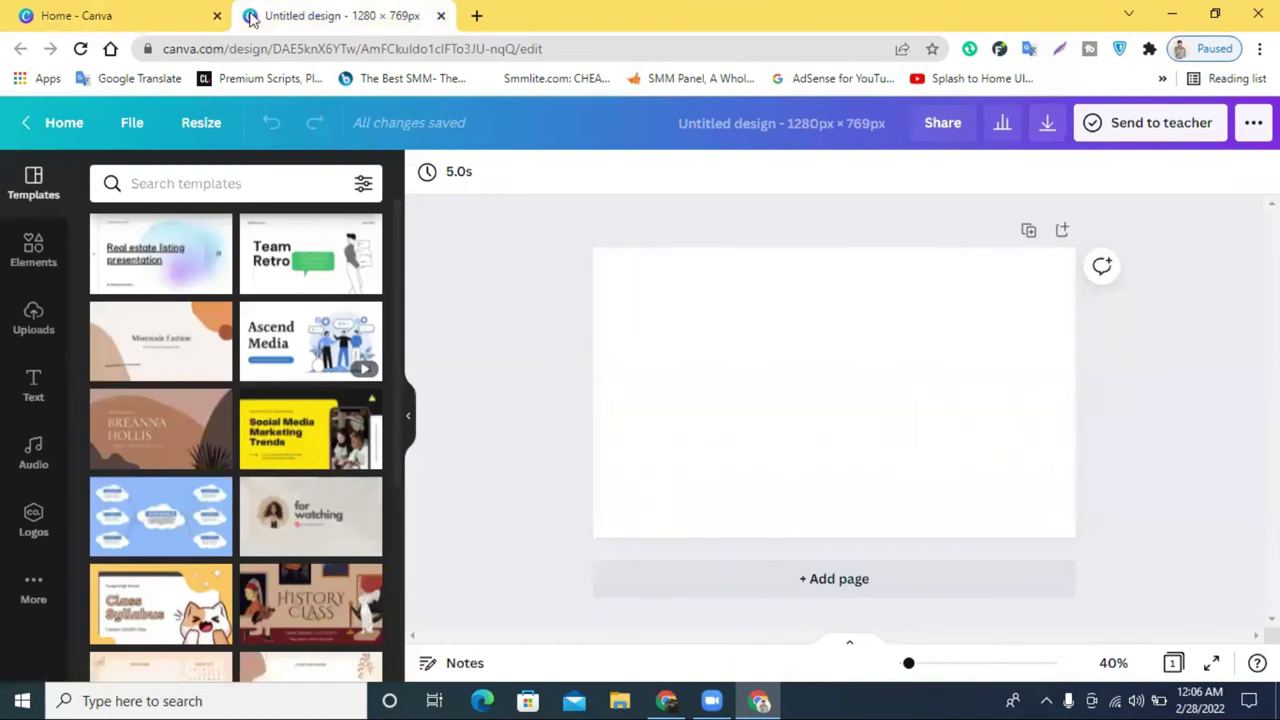
{"action": "left_click", "coordinate": [106, 14]}
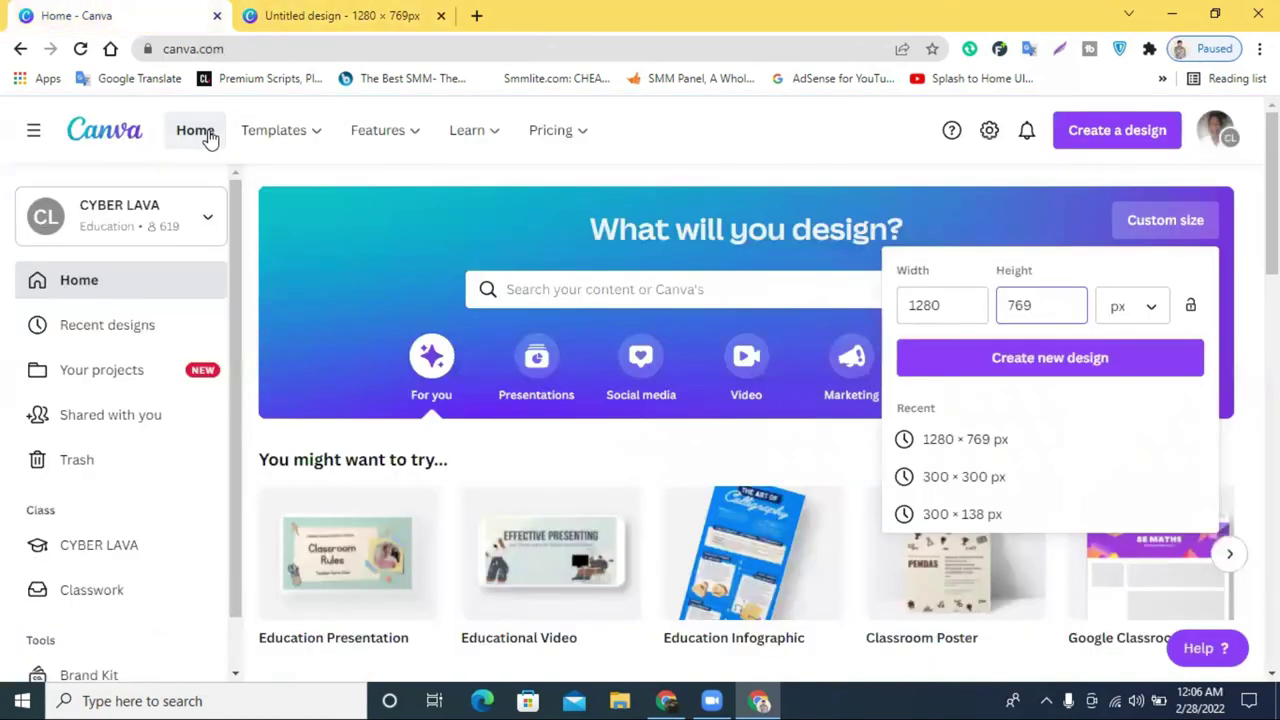
{"action": "left_click", "coordinate": [212, 138]}
- Apply the red "MAKE 3000$ DAILY" template to the blank 1280 × 769 px design
{"action": "left_click", "coordinate": [320, 15]}
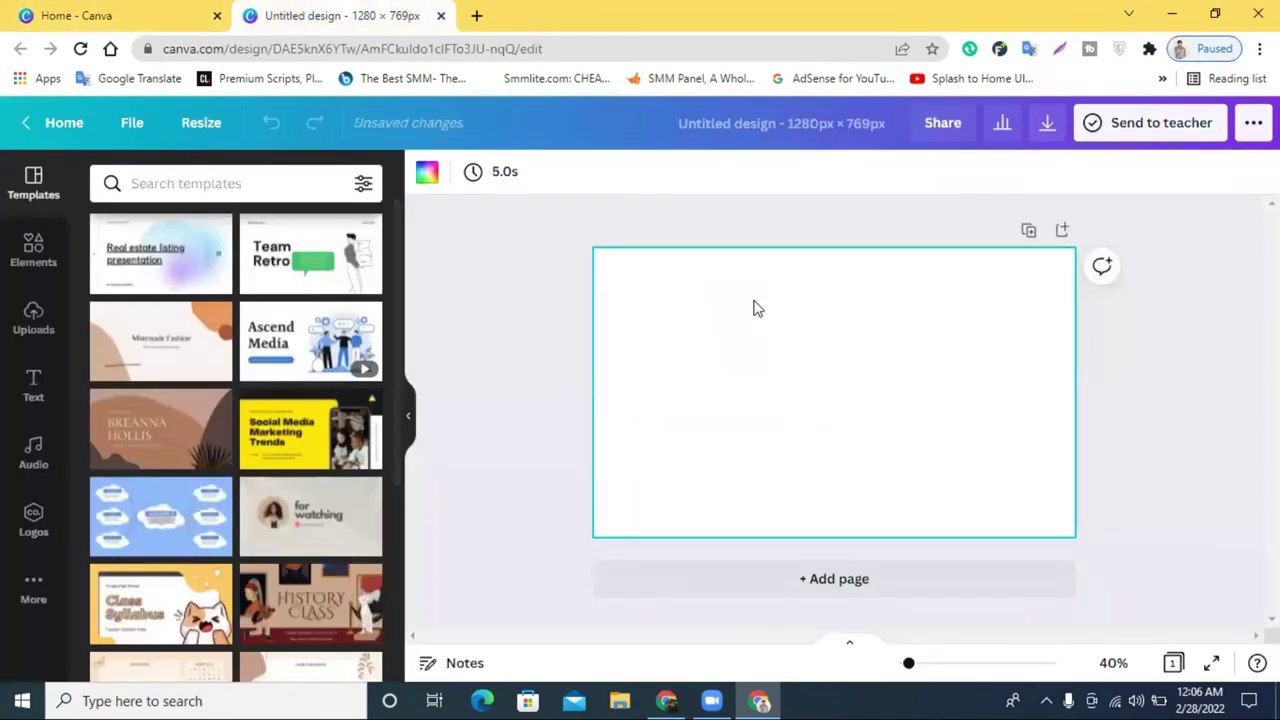
{"action": "scroll", "coordinate": [316, 318], "scroll_direction": "down", "scroll_amount": 10}
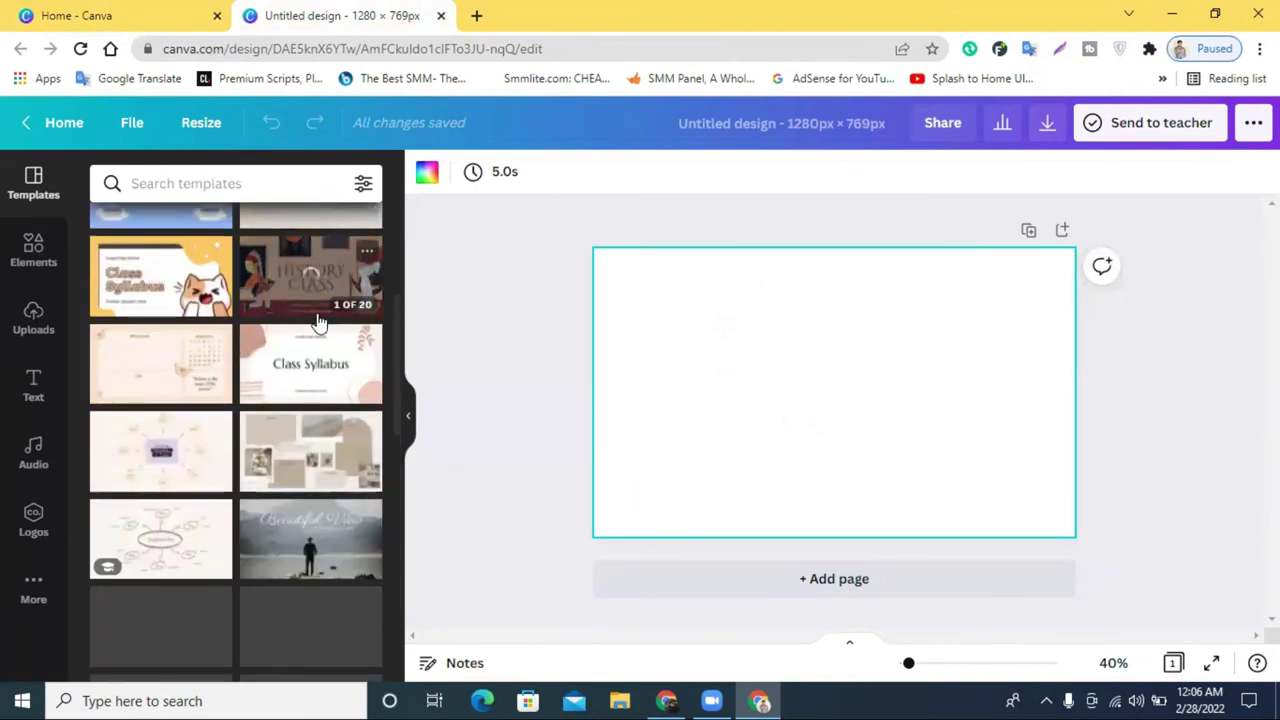
{"action": "scroll", "coordinate": [293, 270], "scroll_direction": "down", "scroll_amount": 2}
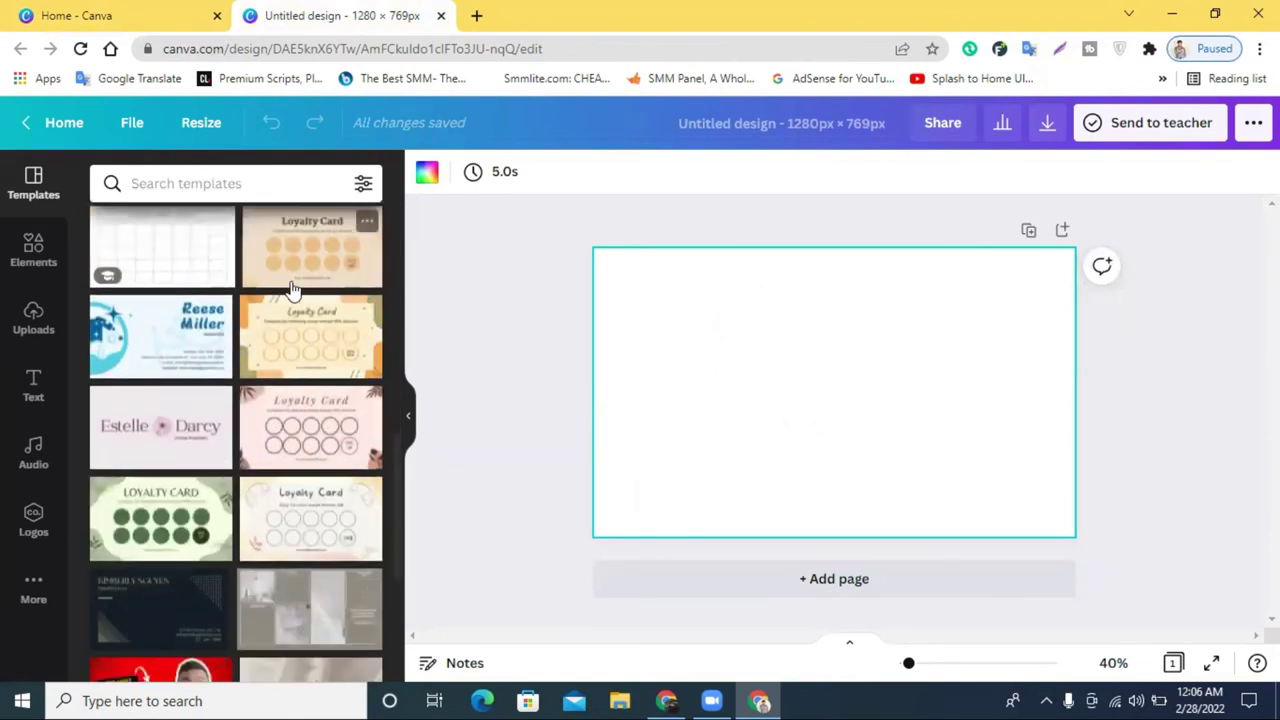
{"action": "scroll", "coordinate": [292, 289], "scroll_direction": "up", "scroll_amount": 4}
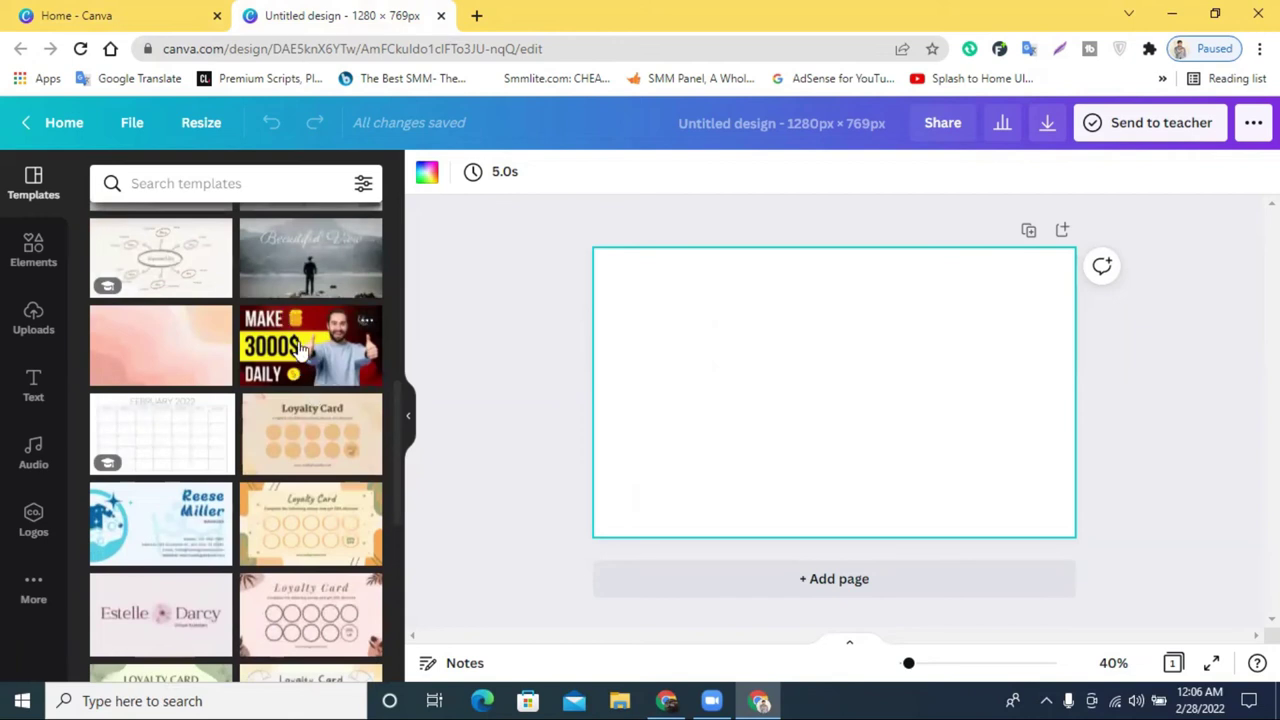
{"action": "left_click", "coordinate": [300, 347]}
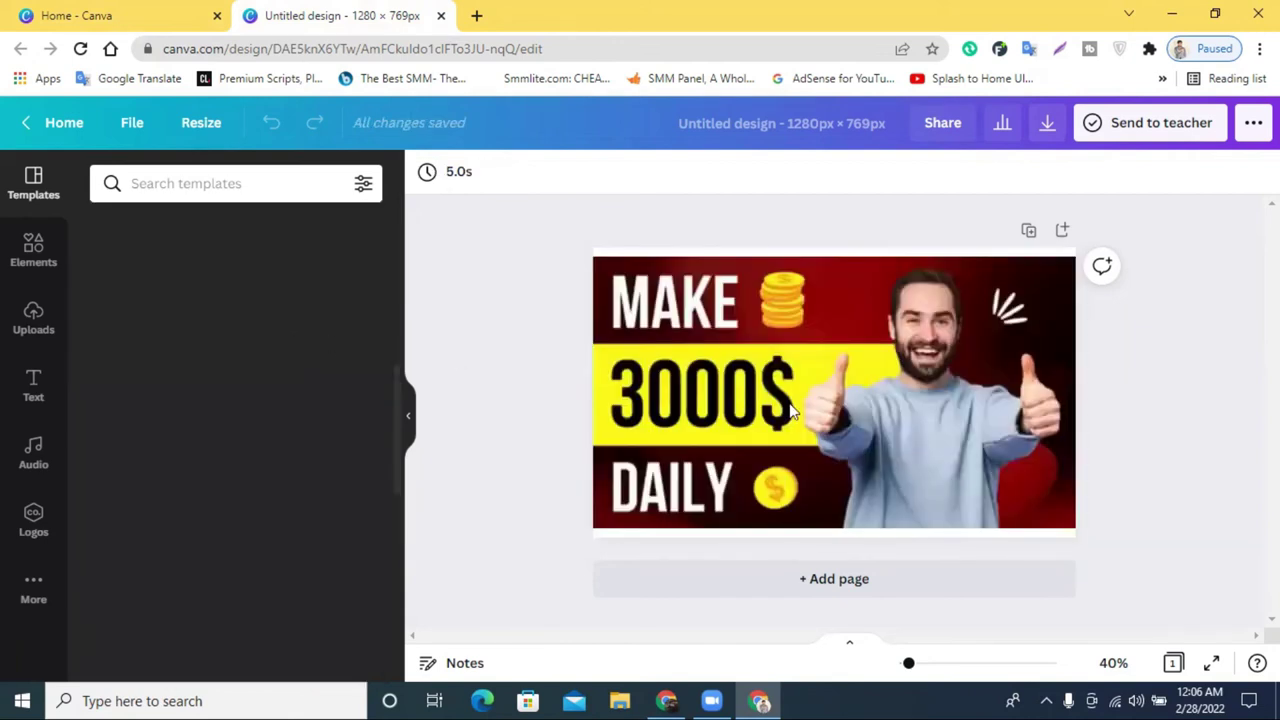
- Delete the photo of the man giving two thumbs up from the design
{"action": "left_click", "coordinate": [860, 272]}
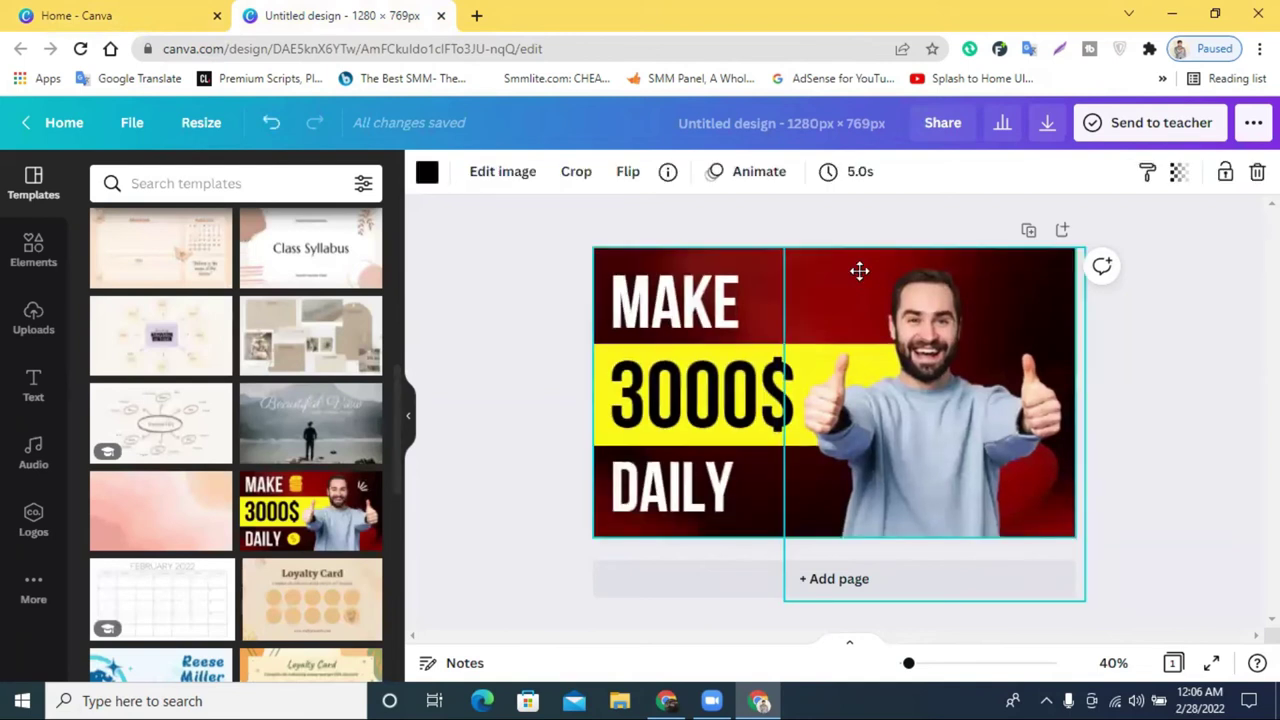
{"action": "double_click", "coordinate": [911, 340]}
{"action": "mouse_move", "coordinate": [977, 344]}
{"action": "left_mouse_down"}
{"action": "mouse_move", "coordinate": [1006, 343]}
{"action": "mouse_move", "coordinate": [986, 346]}
{"action": "left_mouse_up"}
{"action": "left_click", "coordinate": [474, 320]}
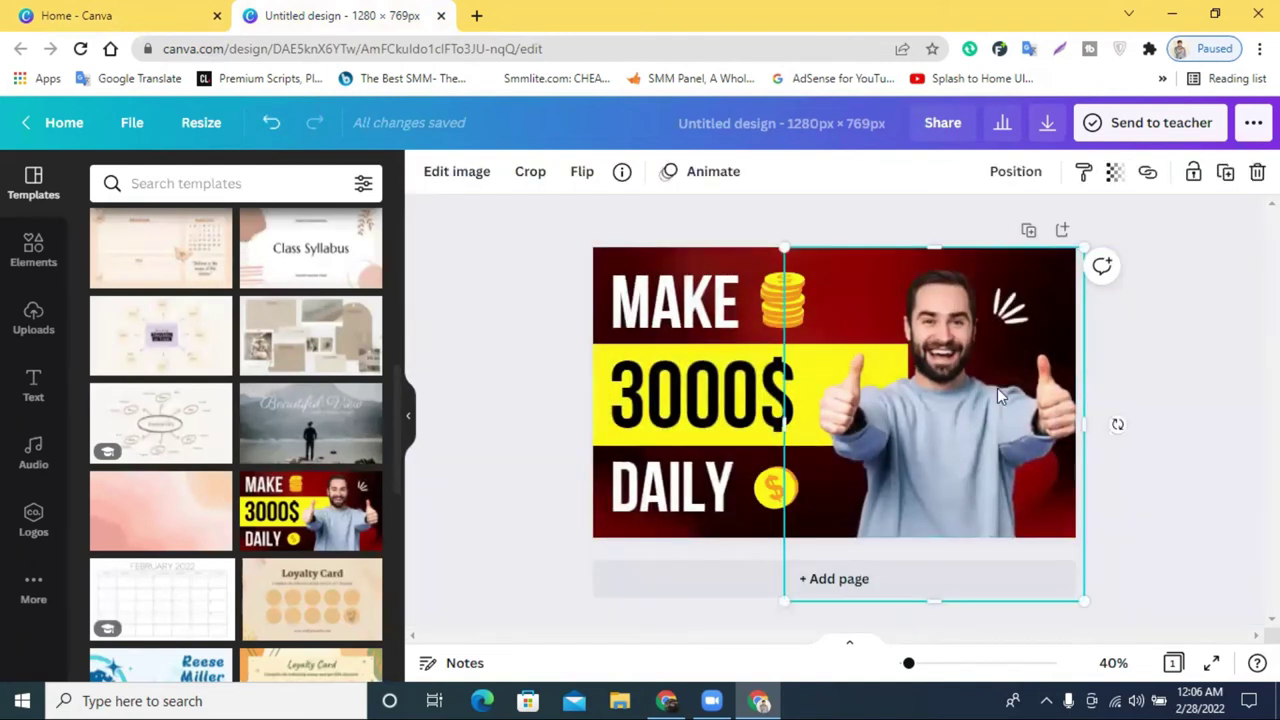
{"action": "left_click", "coordinate": [1255, 173]}
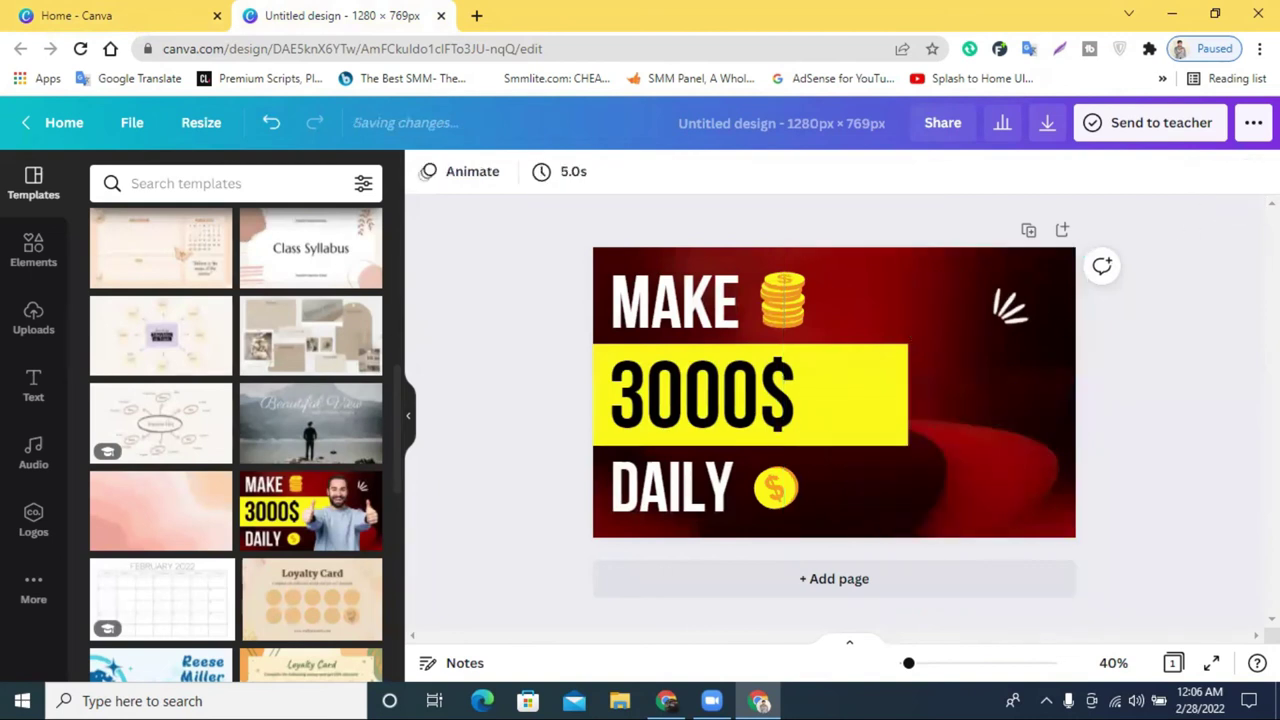
- Adjust the red background image with blur 75 and saturation 99, and raise its contrast and brightness slightly
{"action": "left_click", "coordinate": [978, 380]}
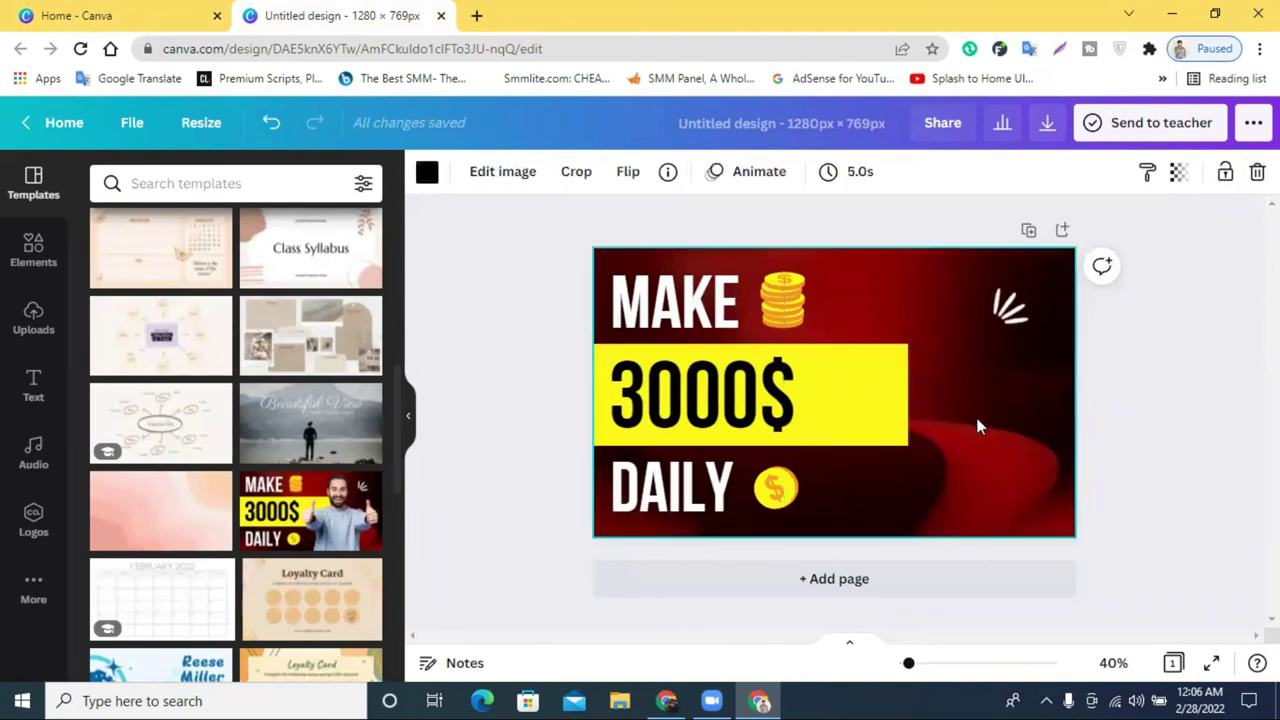
{"action": "left_click", "coordinate": [510, 175]}
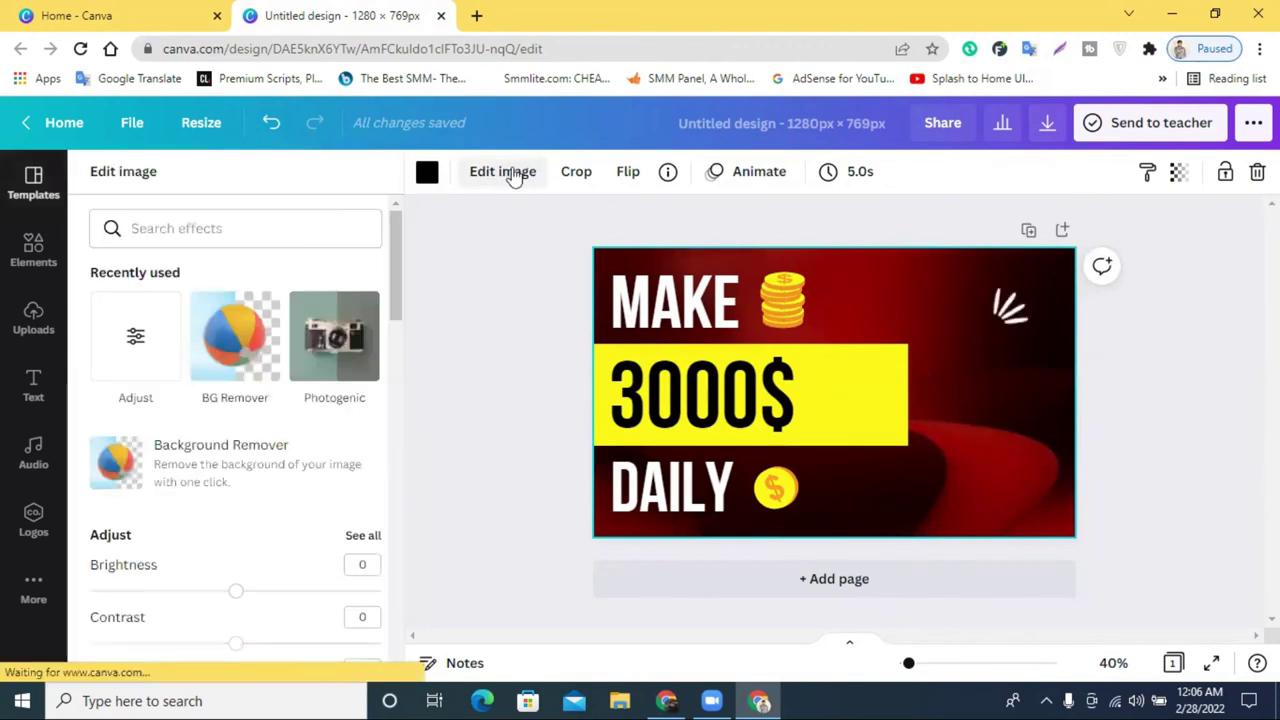
{"action": "left_click", "coordinate": [138, 341]}
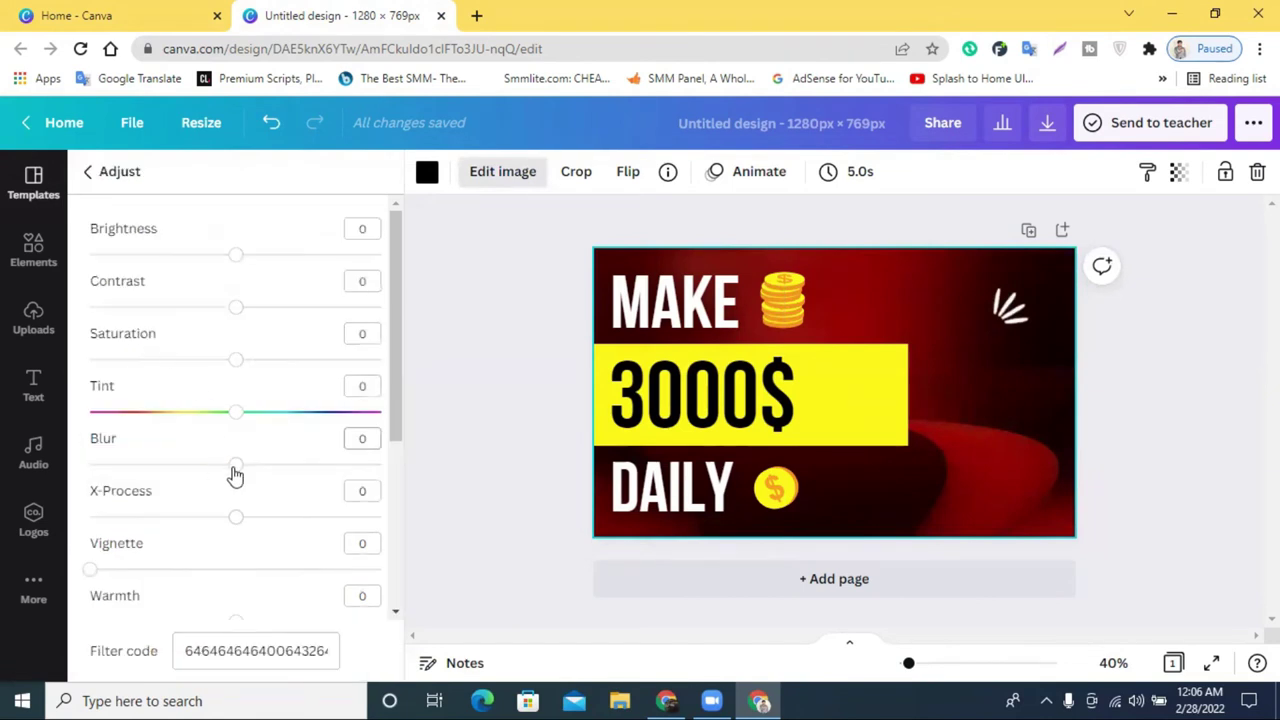
{"action": "left_click_drag", "start_coordinate": [240, 474], "coordinate": [343, 466]}
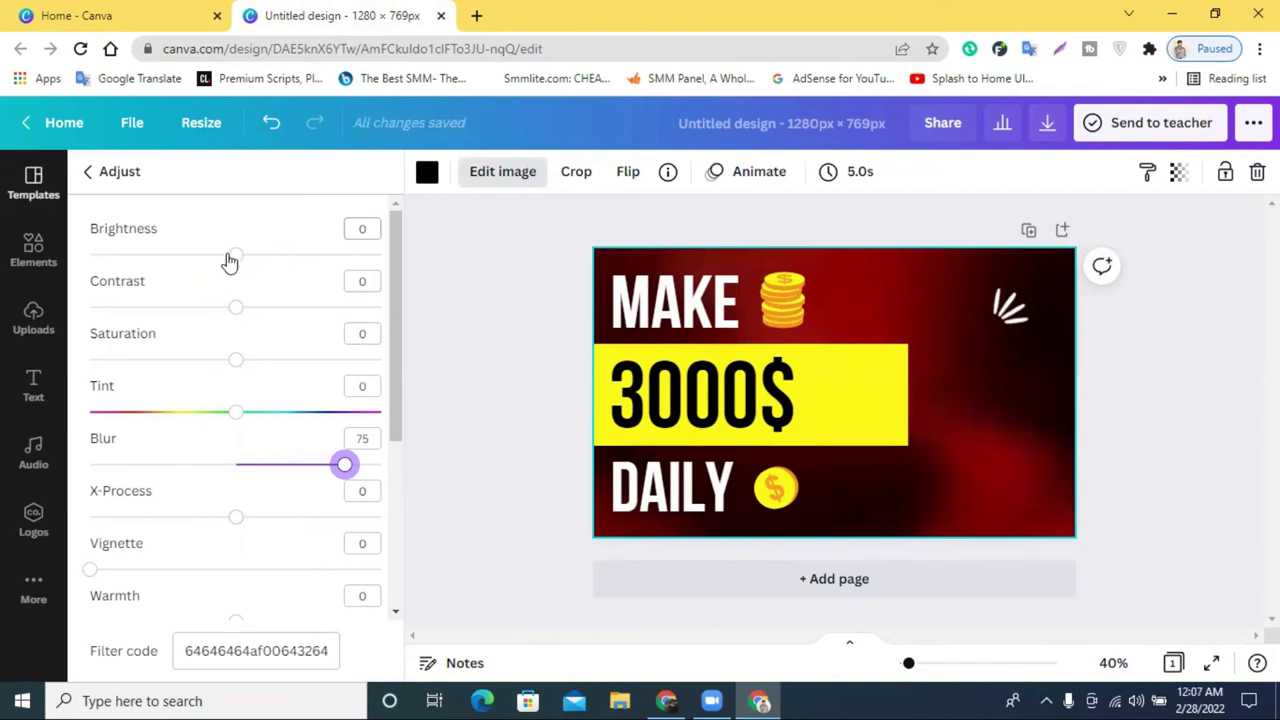
{"action": "left_click_drag", "start_coordinate": [240, 363], "coordinate": [383, 376]}
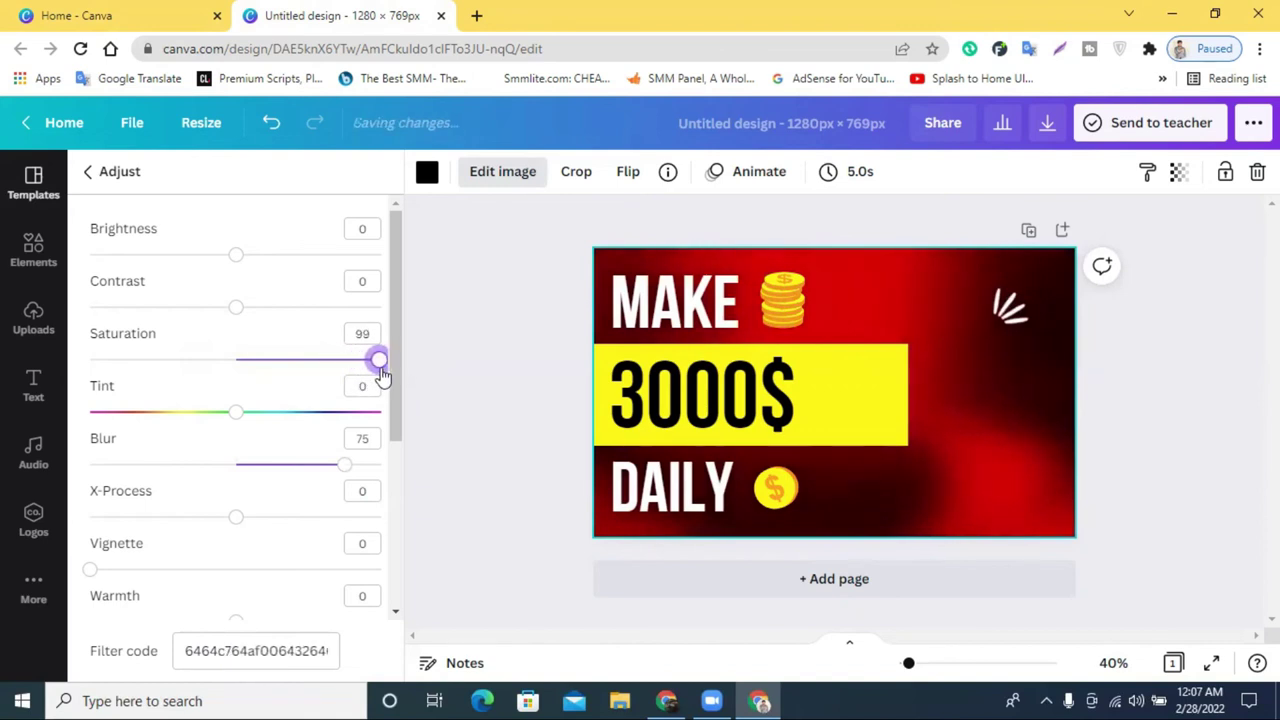
{"action": "left_click_drag", "start_coordinate": [240, 313], "coordinate": [274, 322]}
{"action": "mouse_move", "coordinate": [253, 258]}
{"action": "left_mouse_down"}
{"action": "mouse_move", "coordinate": [269, 252]}
{"action": "mouse_move", "coordinate": [250, 258]}
{"action": "left_mouse_up"}
{"action": "scroll", "coordinate": [300, 405], "scroll_direction": "down", "scroll_amount": 3}
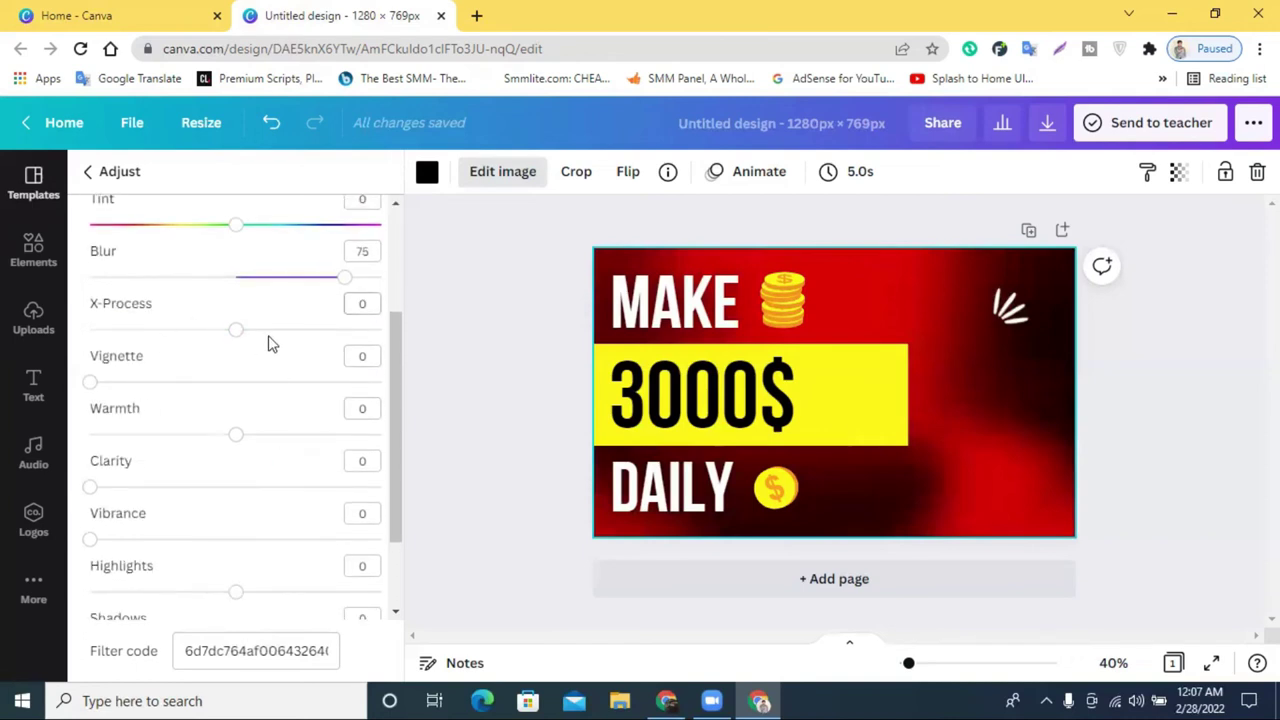
{"action": "left_click", "coordinate": [1174, 435]}
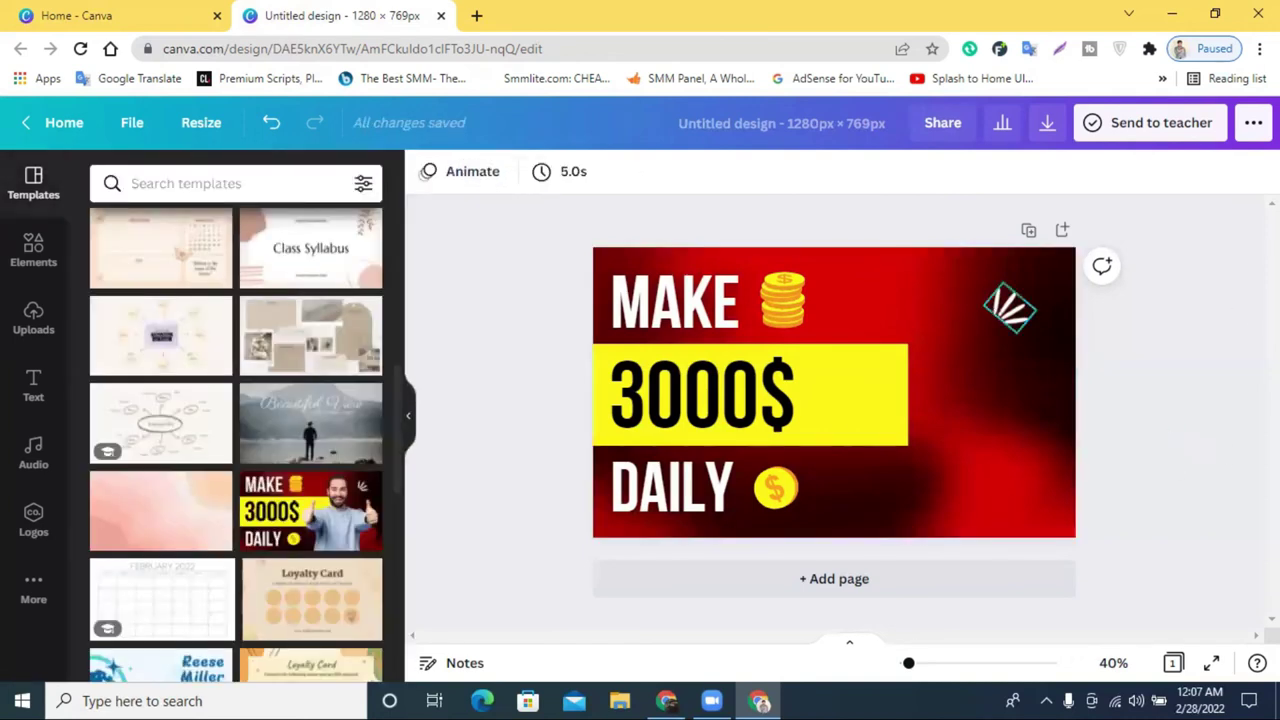
- Remove the white burst accent and shrink the yellow box with the "3000$" text to about 780 px wide
{"action": "left_click_drag", "start_coordinate": [930, 422], "coordinate": [785, 368]}
{"action": "left_click_drag", "start_coordinate": [905, 457], "coordinate": [877, 446]}
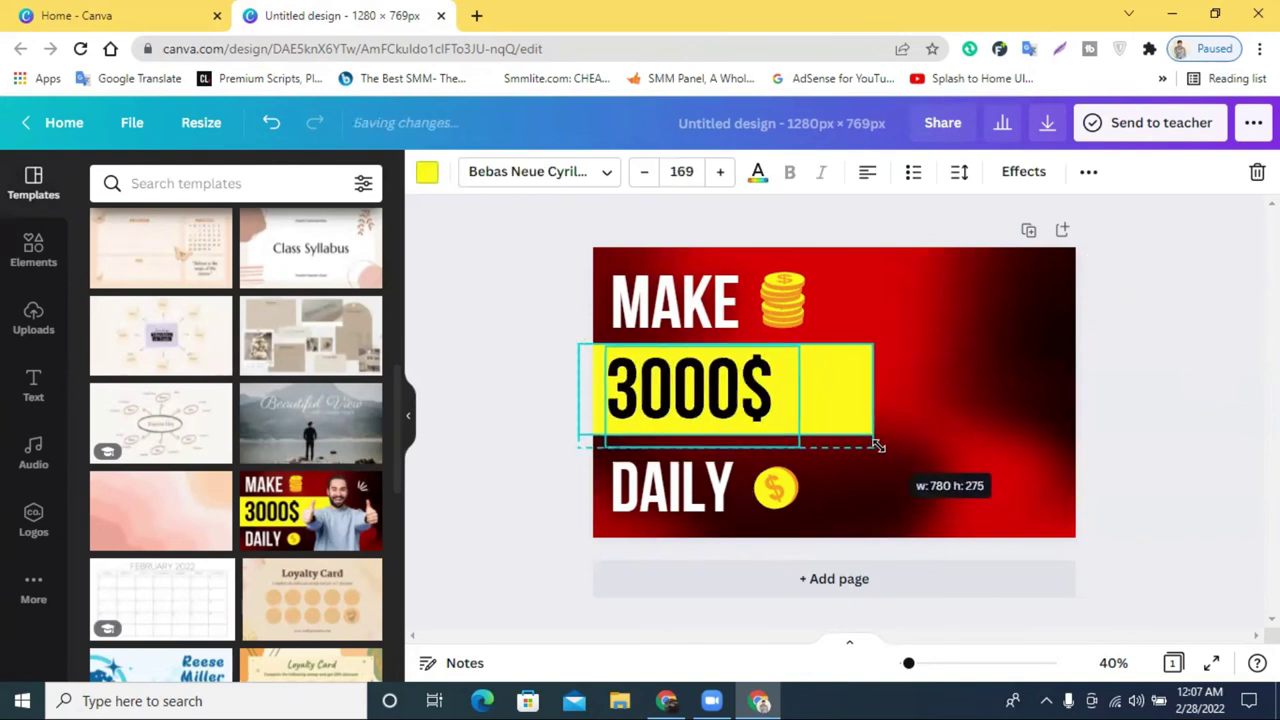
{"action": "left_click", "coordinate": [1020, 392]}
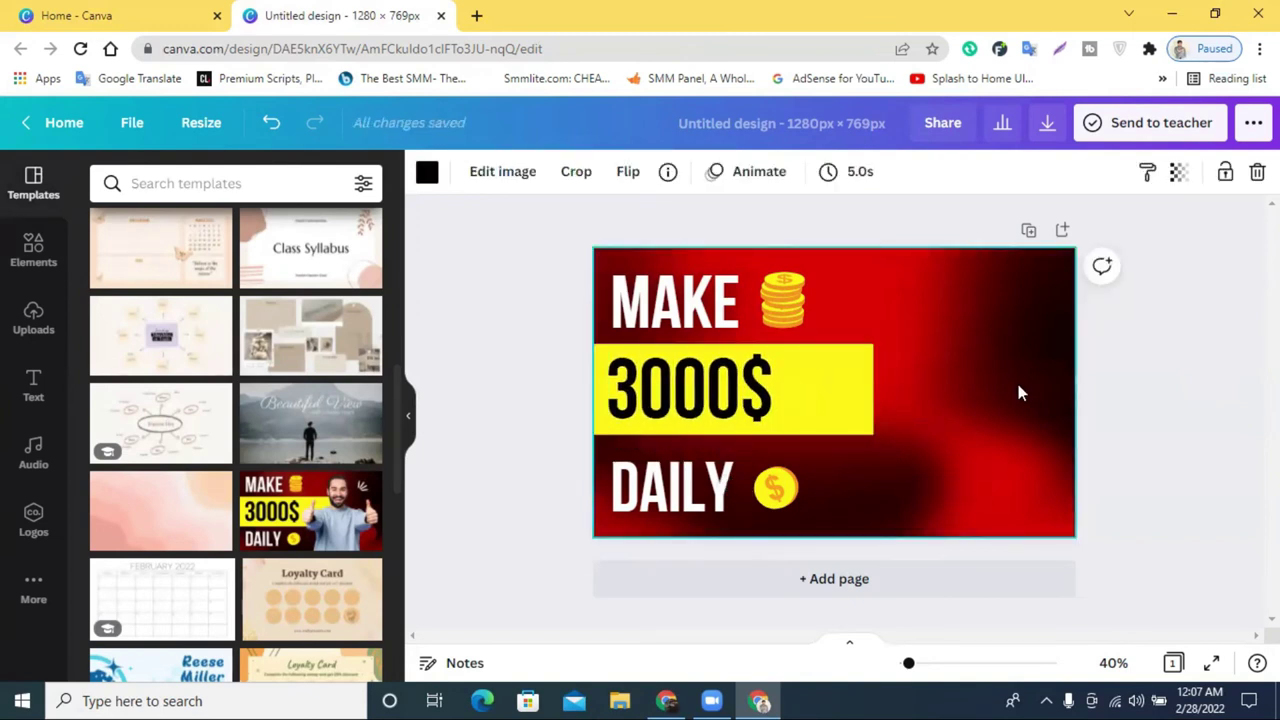
- Create a second Canva design from the recent custom size 1280 × 769 px and open it
{"action": "scroll", "coordinate": [230, 330], "scroll_direction": "down", "scroll_amount": 4}
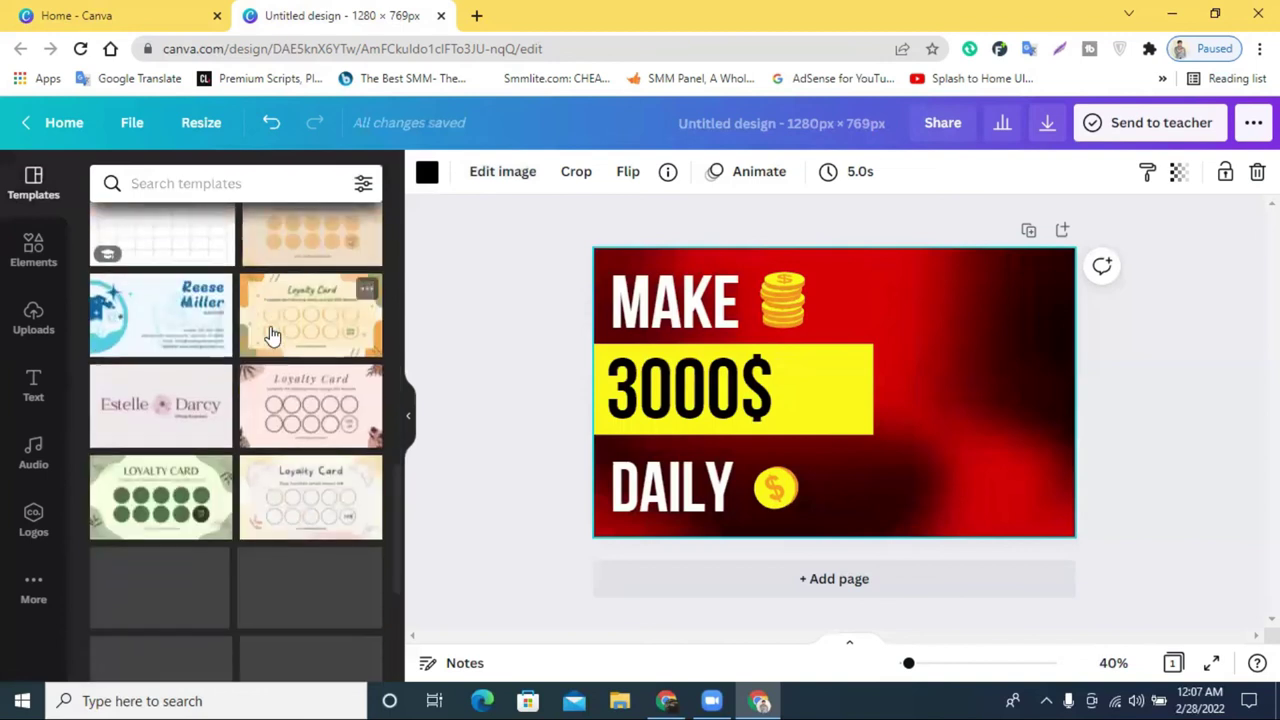
{"action": "left_click", "coordinate": [160, 10]}
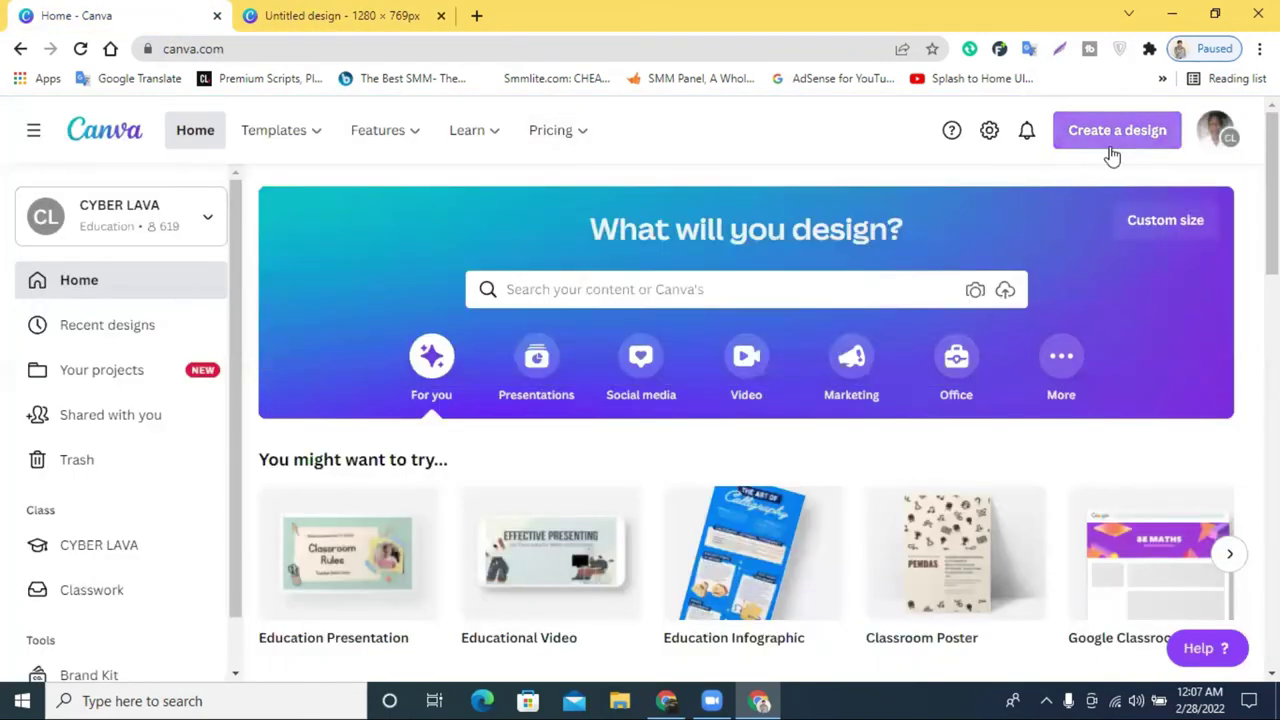
{"action": "left_click", "coordinate": [1195, 234]}
{"action": "left_click", "coordinate": [968, 441]}
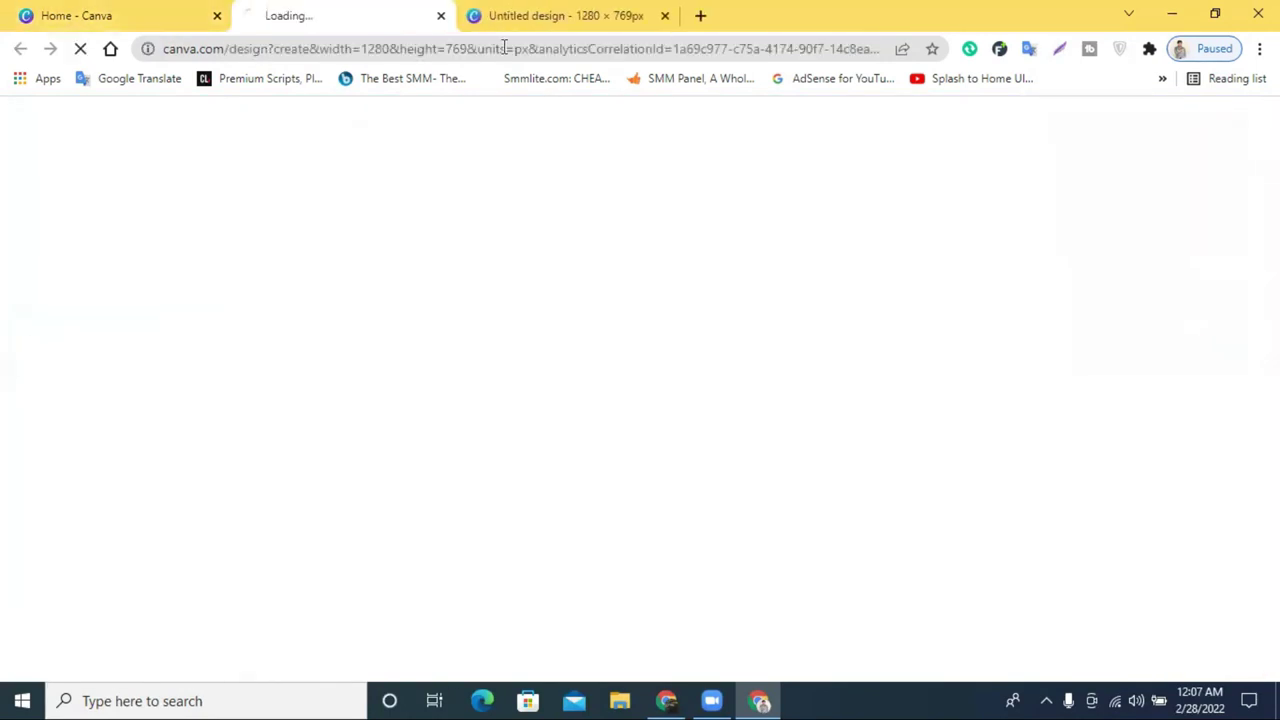
{"action": "left_click", "coordinate": [548, 14]}
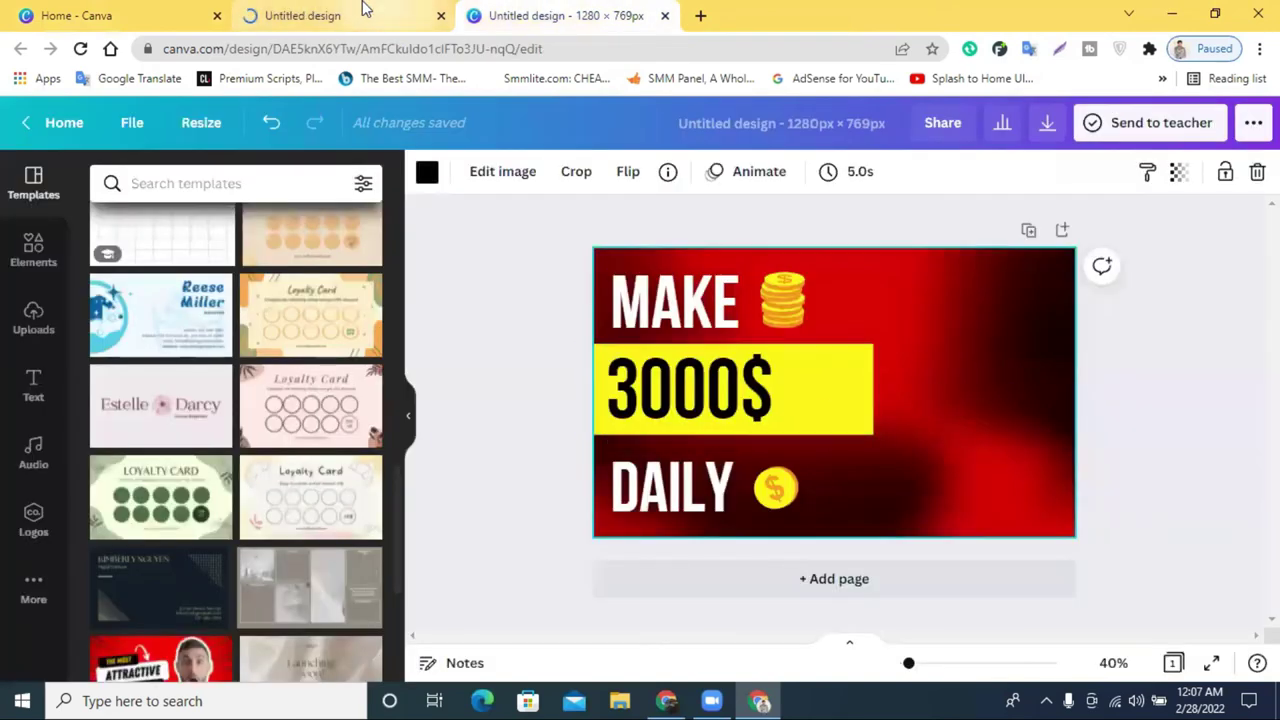
{"action": "left_click", "coordinate": [365, 12]}
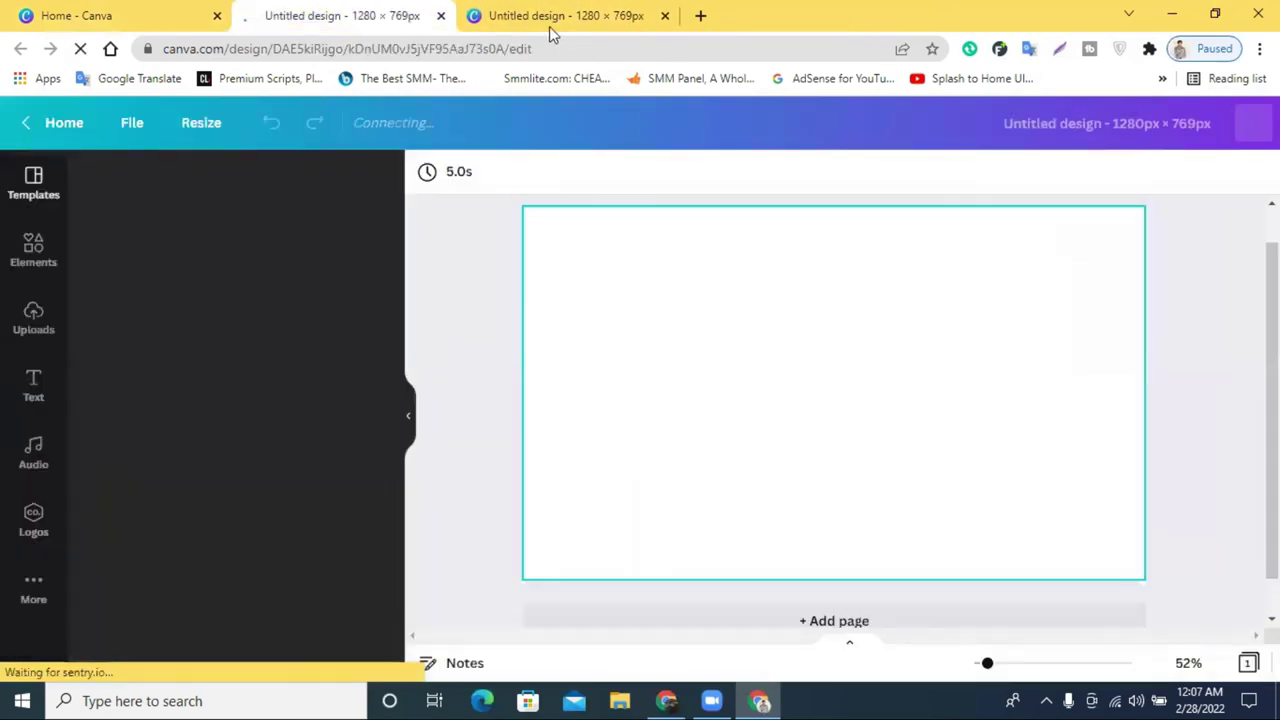
{"action": "left_click", "coordinate": [551, 16]}
{"action": "left_click", "coordinate": [357, 12]}
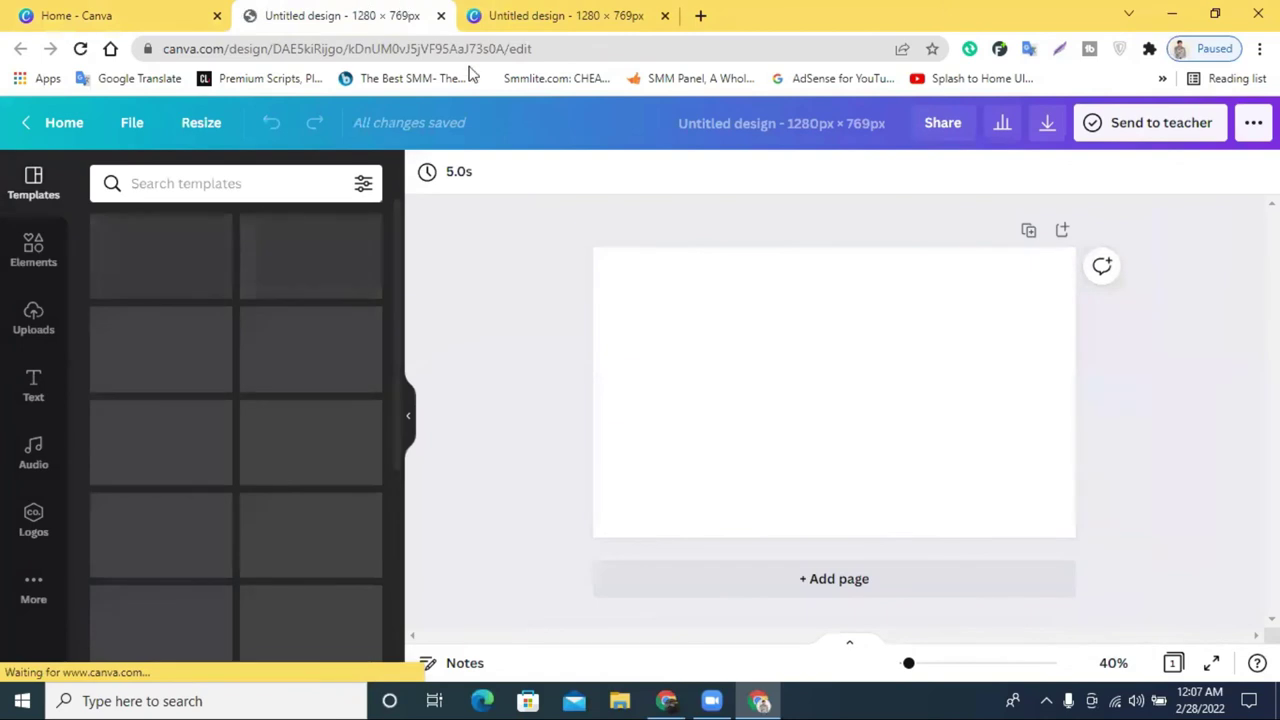
- Apply the cover page of the black and yellow "Social Media Marketing Trends" template to the new blank design
{"action": "scroll", "coordinate": [280, 336], "scroll_direction": "down", "scroll_amount": 3}
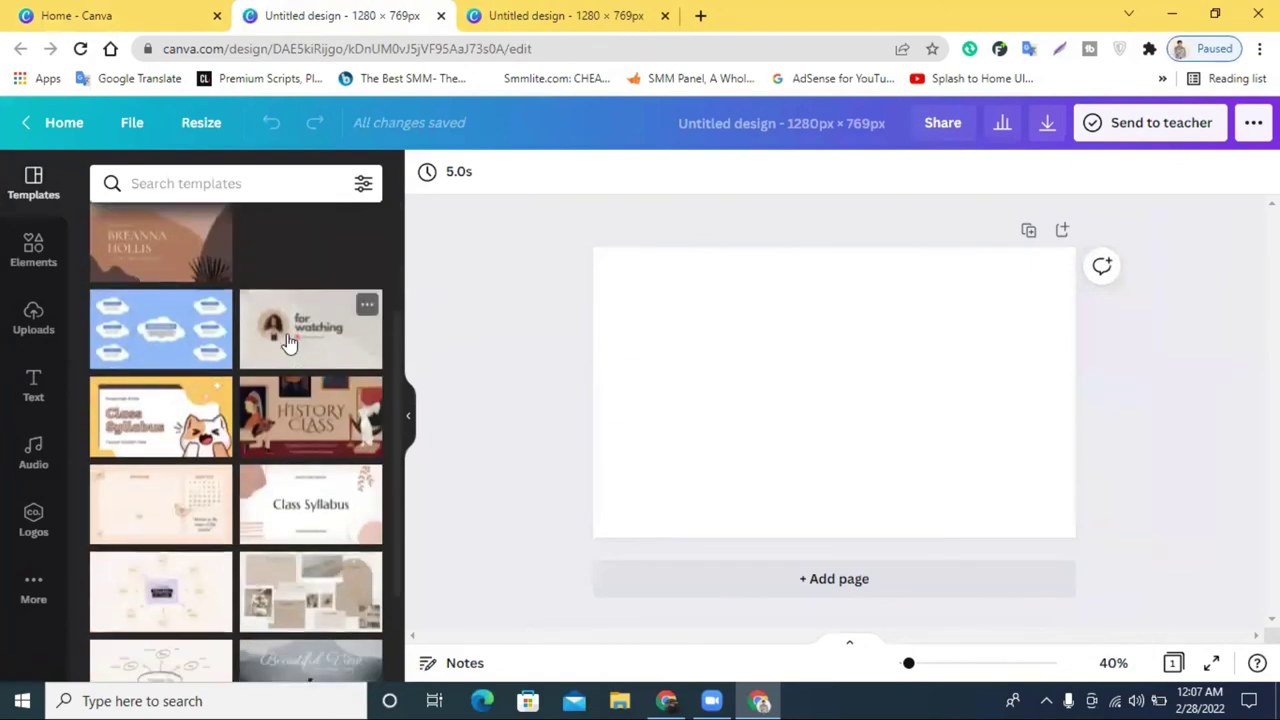
{"action": "scroll", "coordinate": [290, 360], "scroll_direction": "up", "scroll_amount": 3}
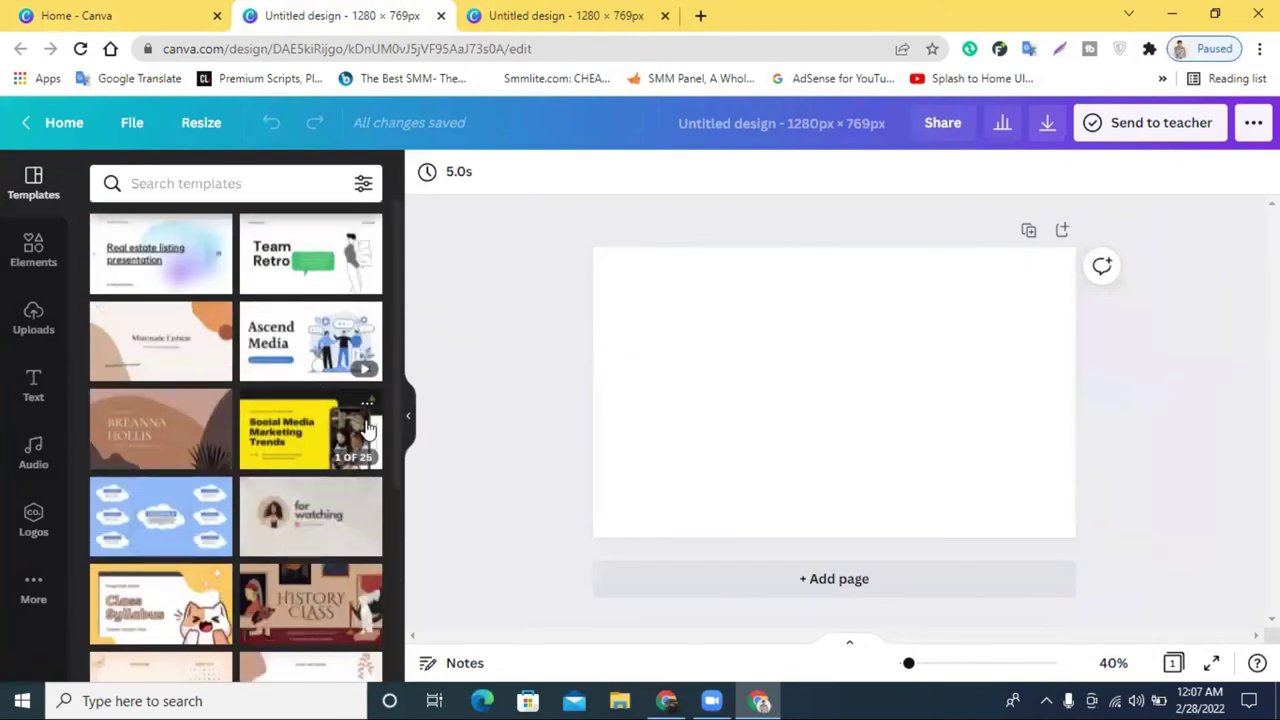
{"action": "left_click", "coordinate": [281, 423]}
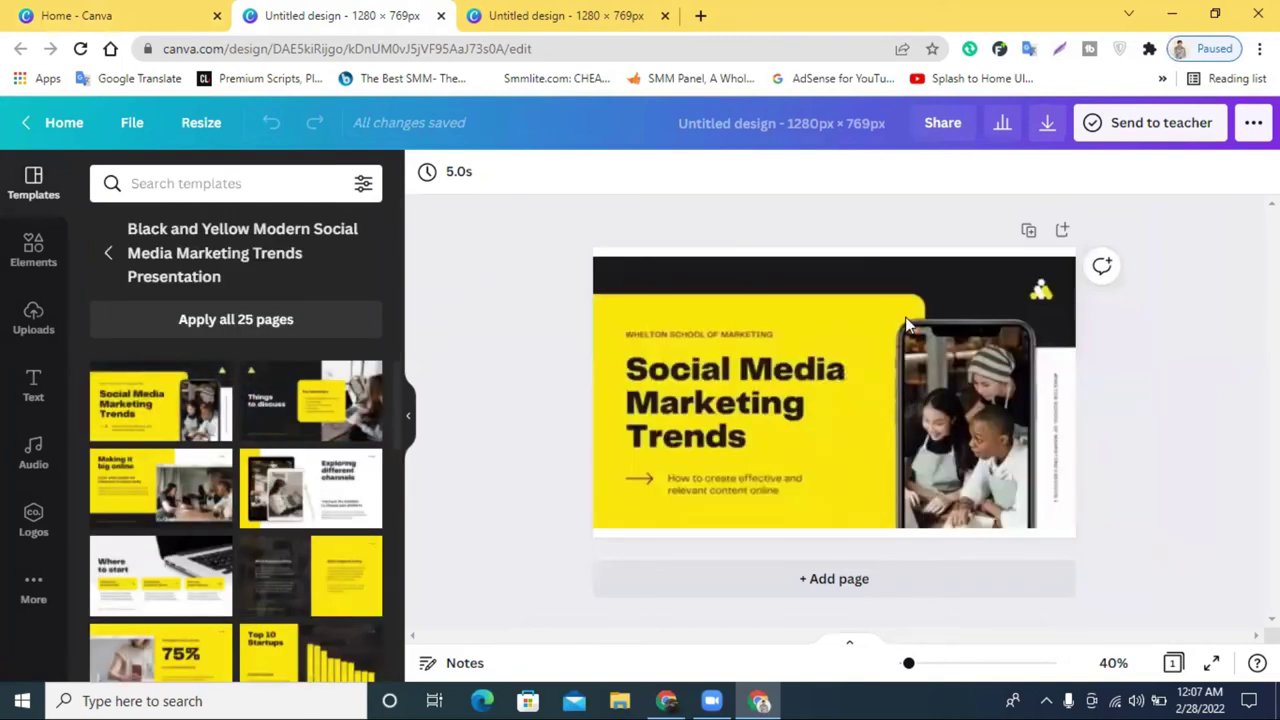
- Copy the phone mockup from the yellow cover into the red "MAKE 3000$ DAILY" design and place it right of the text
{"action": "left_click_drag", "start_coordinate": [971, 395], "coordinate": [938, 362]}
{"action": "right_click", "coordinate": [943, 400]}
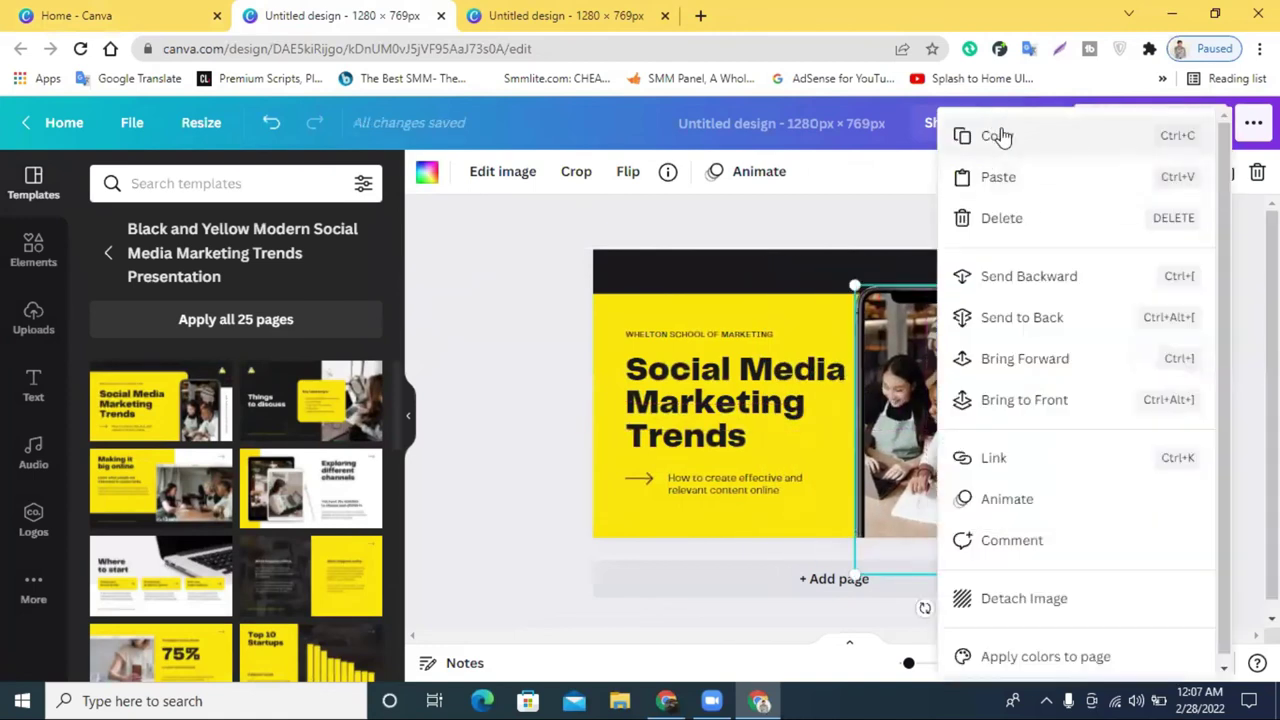
{"action": "left_click", "coordinate": [992, 134]}
{"action": "left_click", "coordinate": [517, 12]}
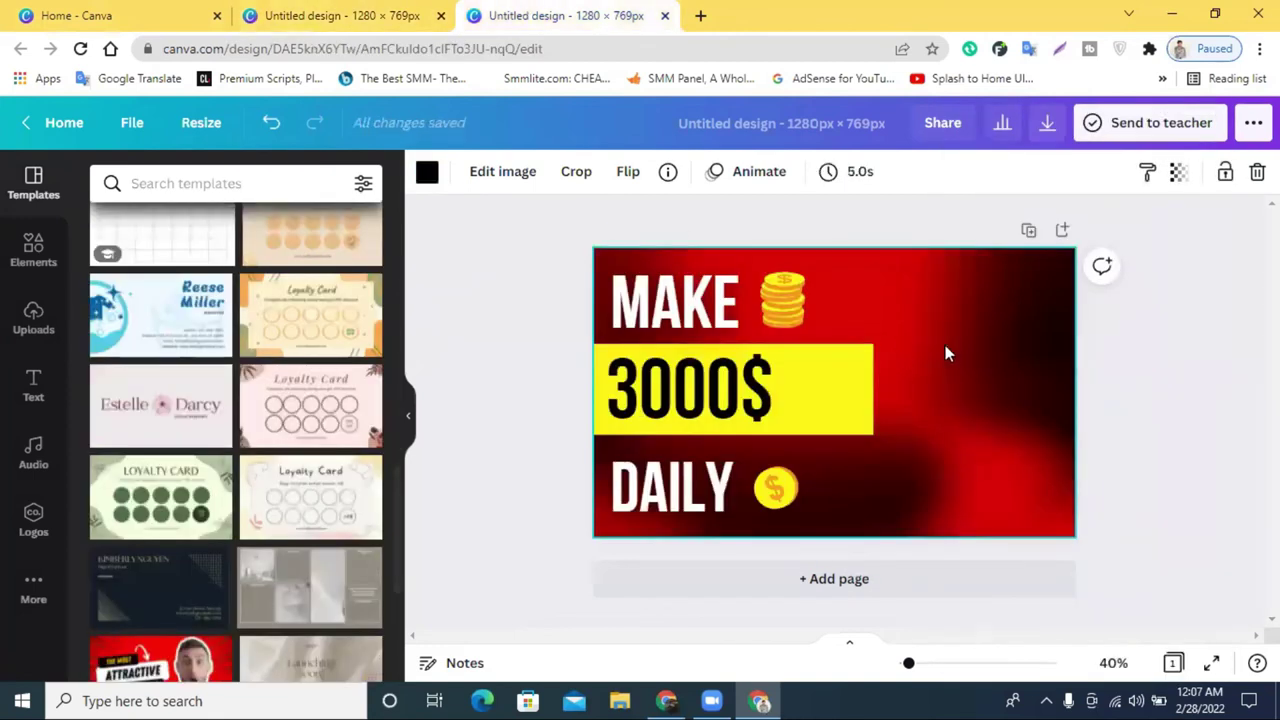
{"action": "key", "text": "ctrl+v"}
{"action": "left_click_drag", "start_coordinate": [900, 384], "coordinate": [960, 361]}
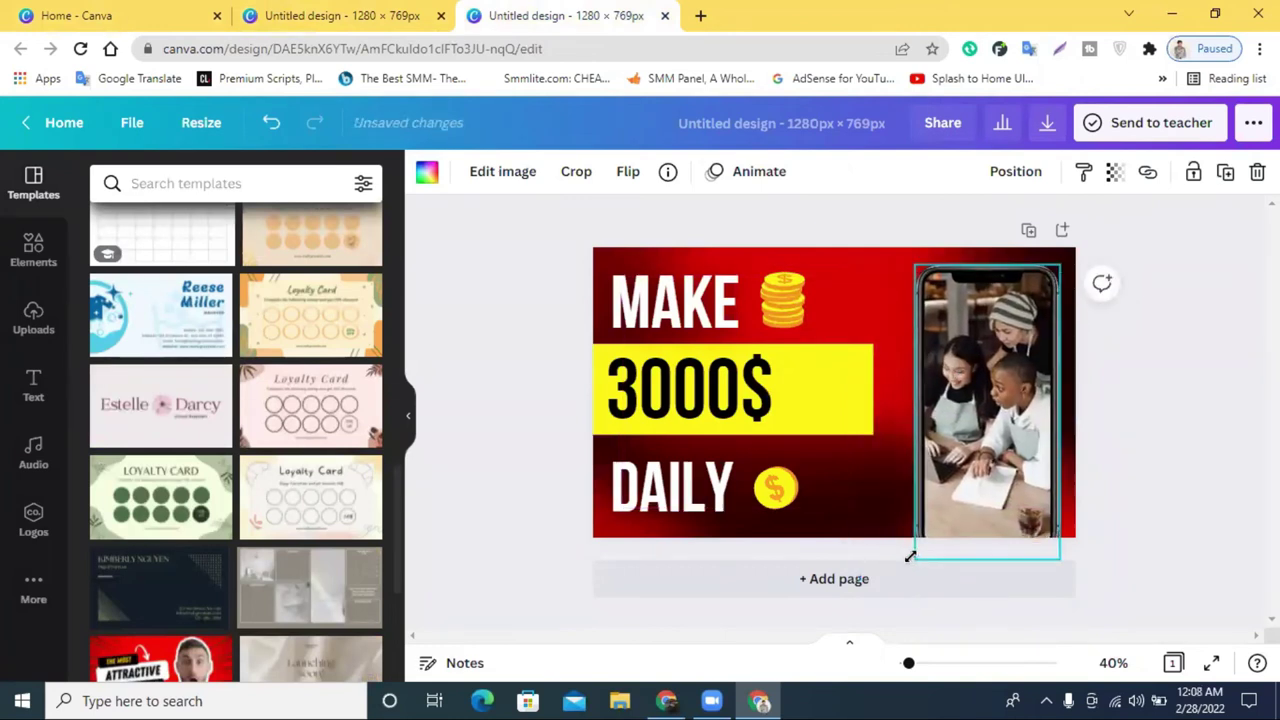